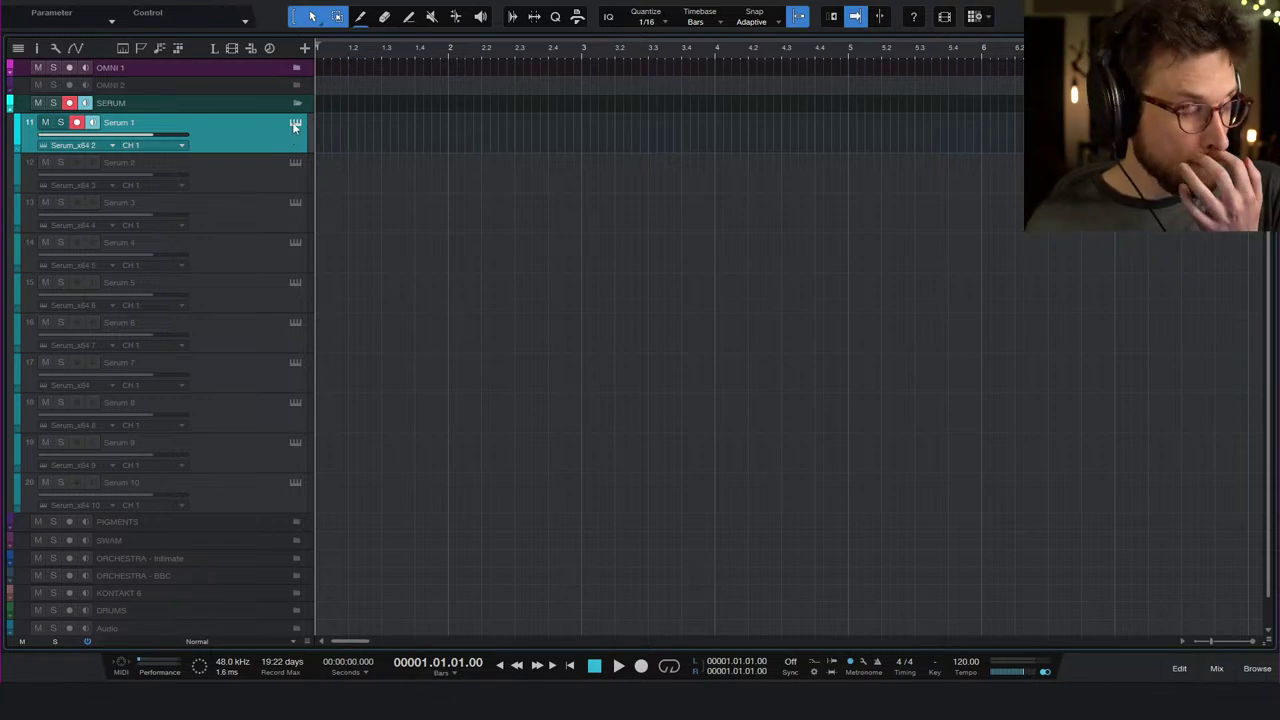
# - Open the Serum instrument on the Serum 1 track and load the Starting Point preset
pyautogui.click(294, 125)
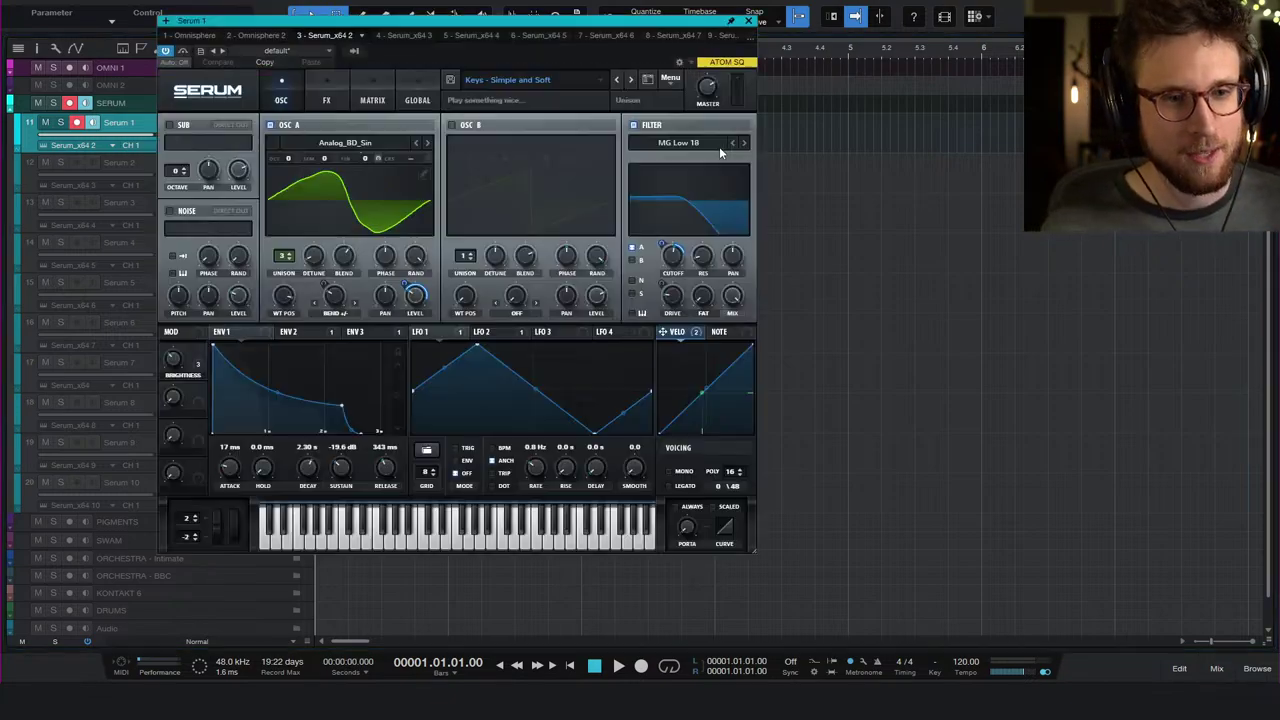
pyautogui.moveTo(513, 22); pyautogui.dragTo(745, 38)
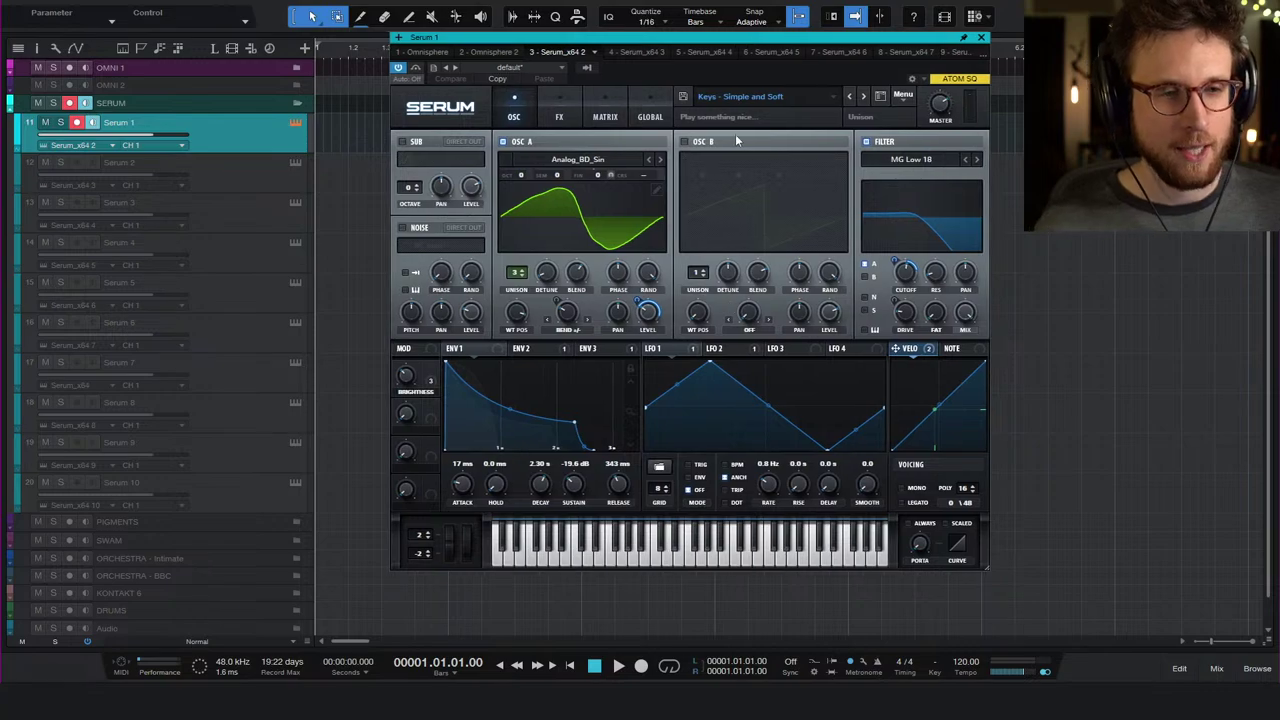
pyautogui.click(761, 98)
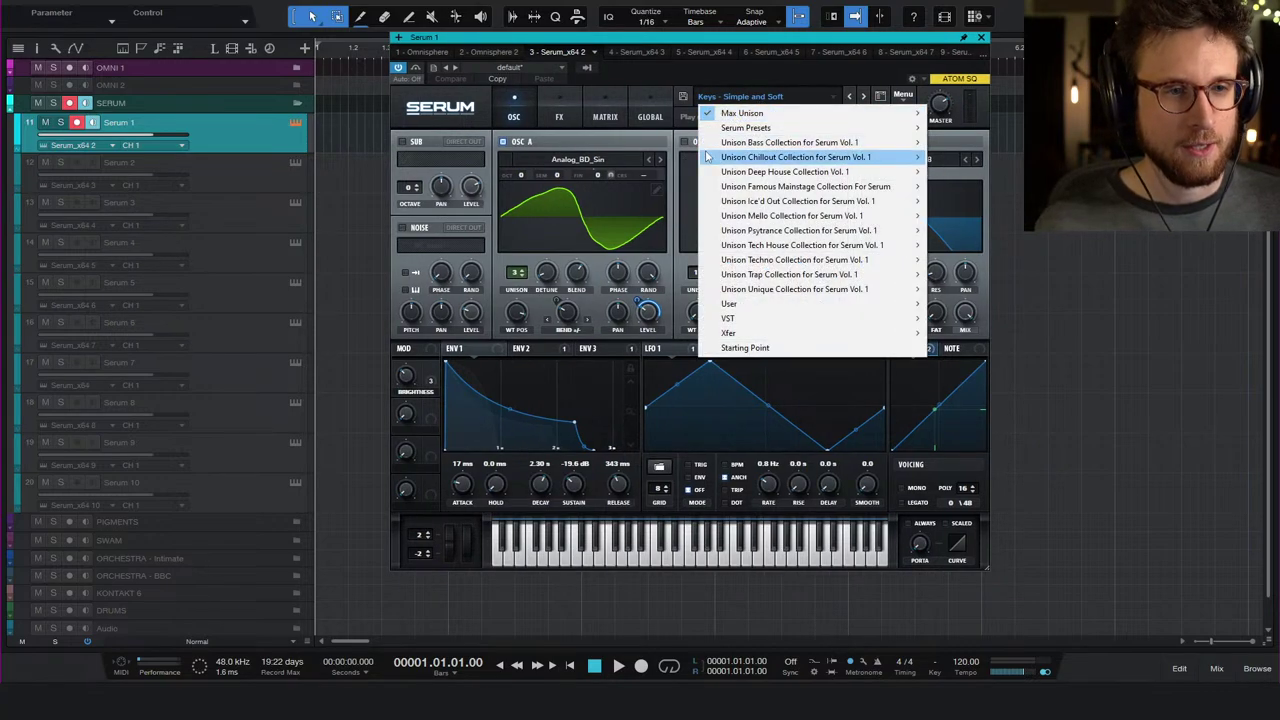
pyautogui.click(796, 348)
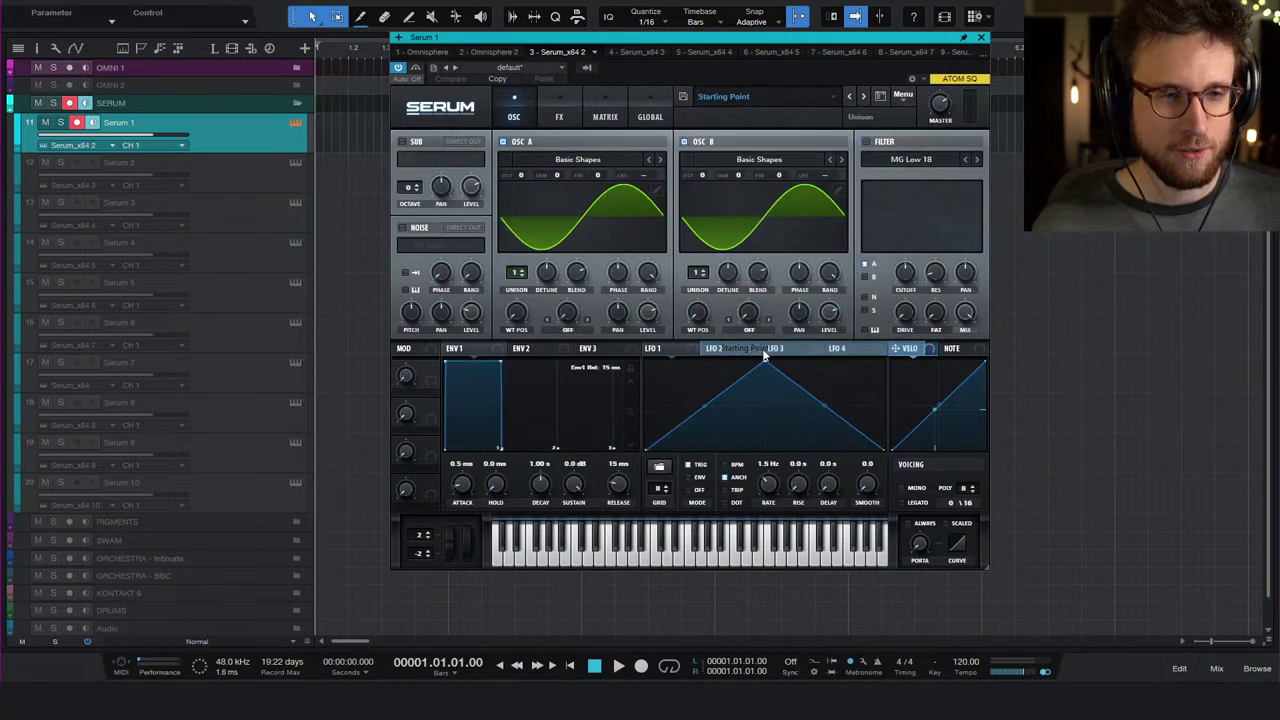
# - Switch off oscillators A and B, and enable the noise oscillator with the Analog noise J106 HP
pyautogui.click(684, 142)
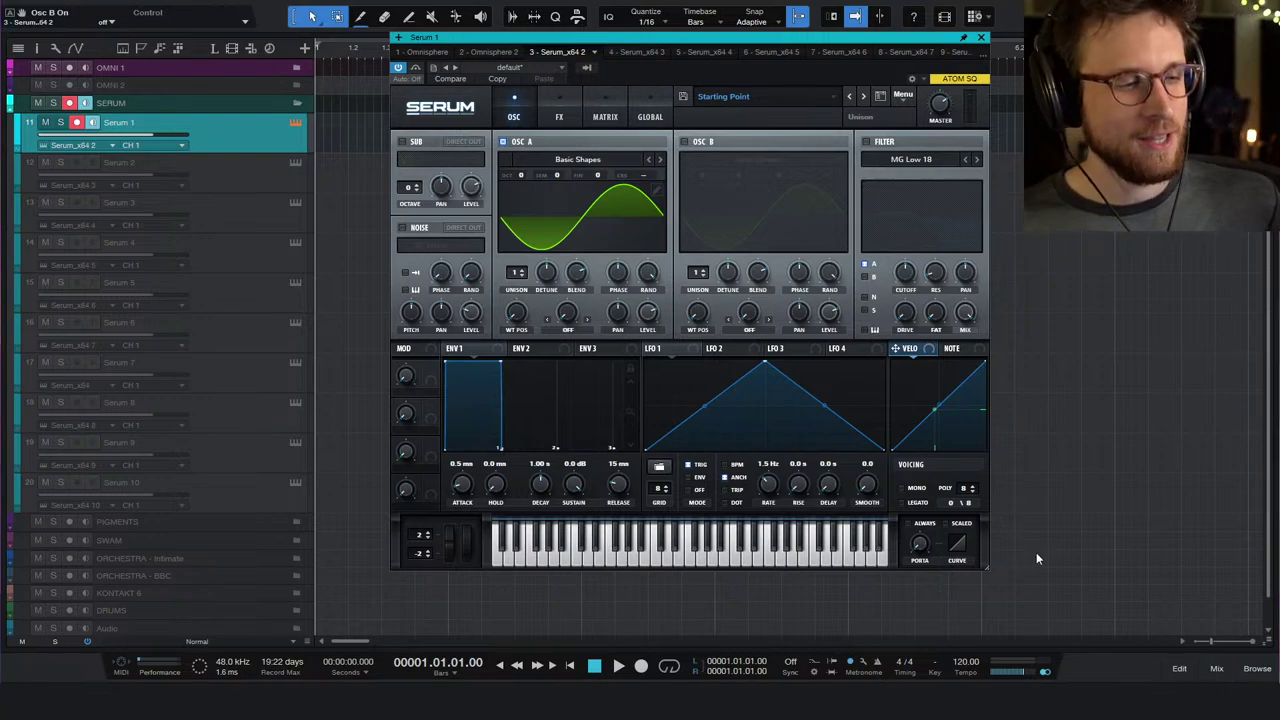
pyautogui.click(403, 228)
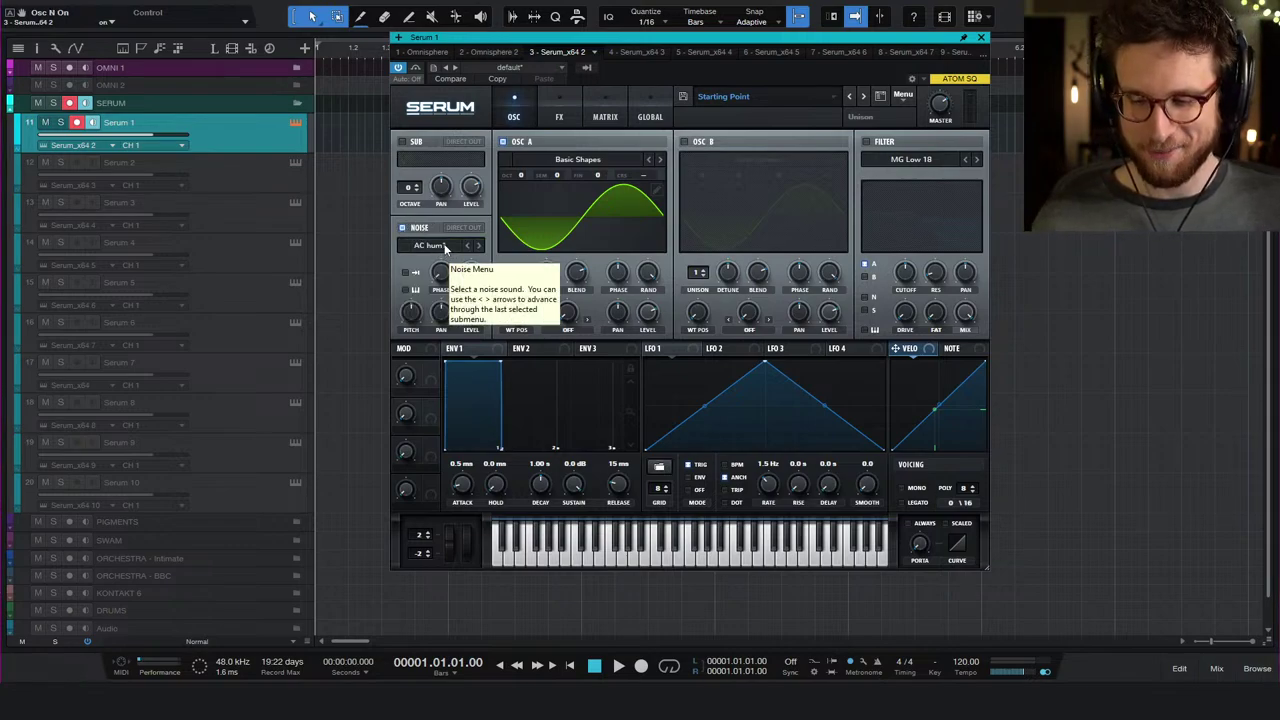
pyautogui.click(437, 248)
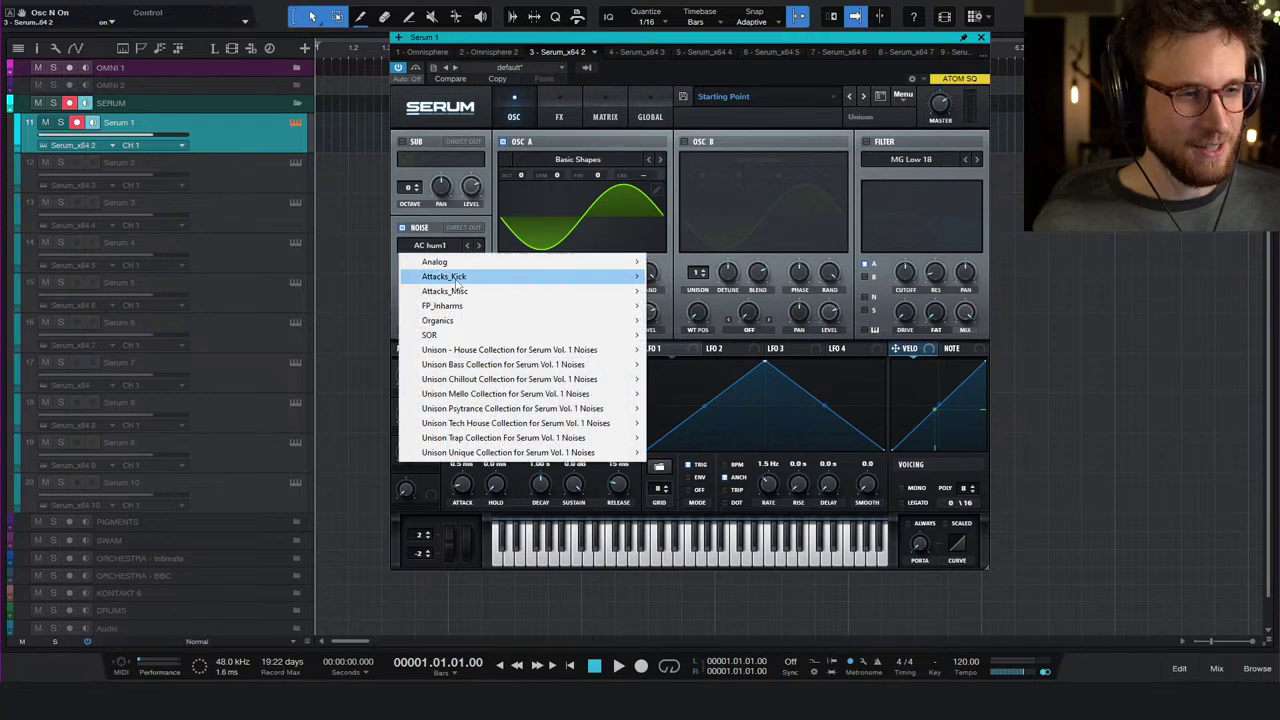
pyautogui.moveTo(490, 263)
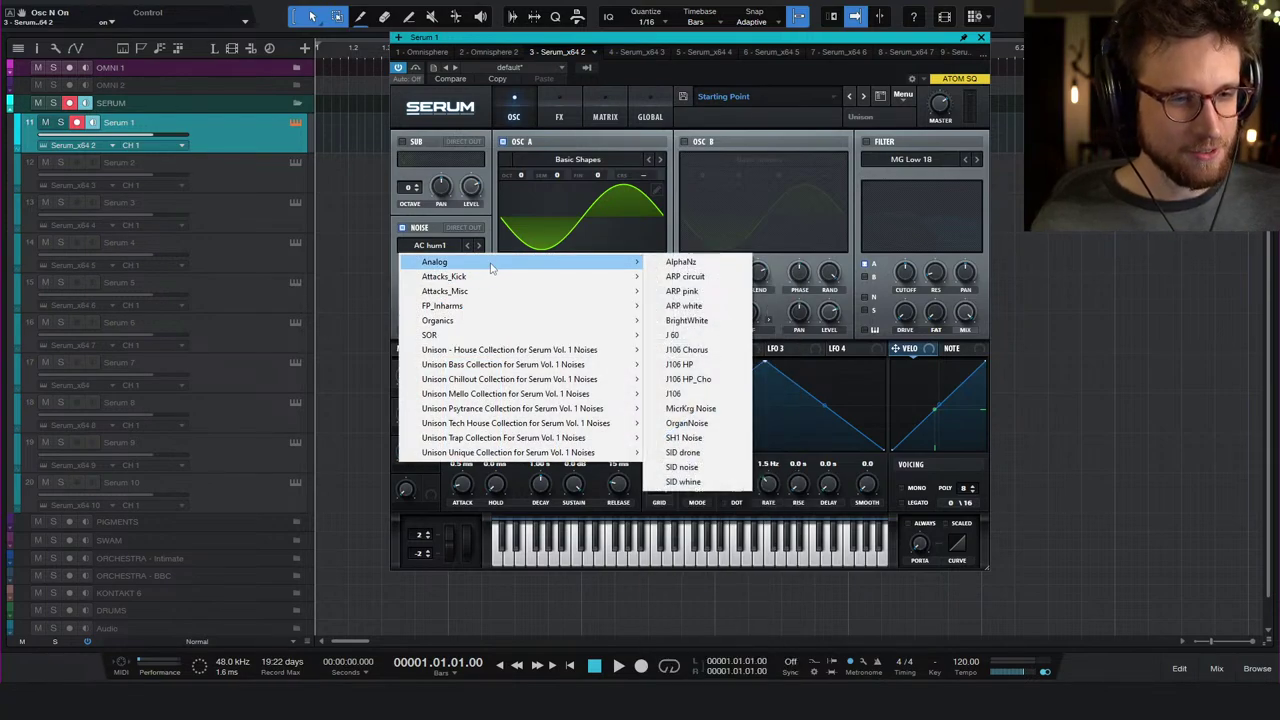
pyautogui.click(733, 364)
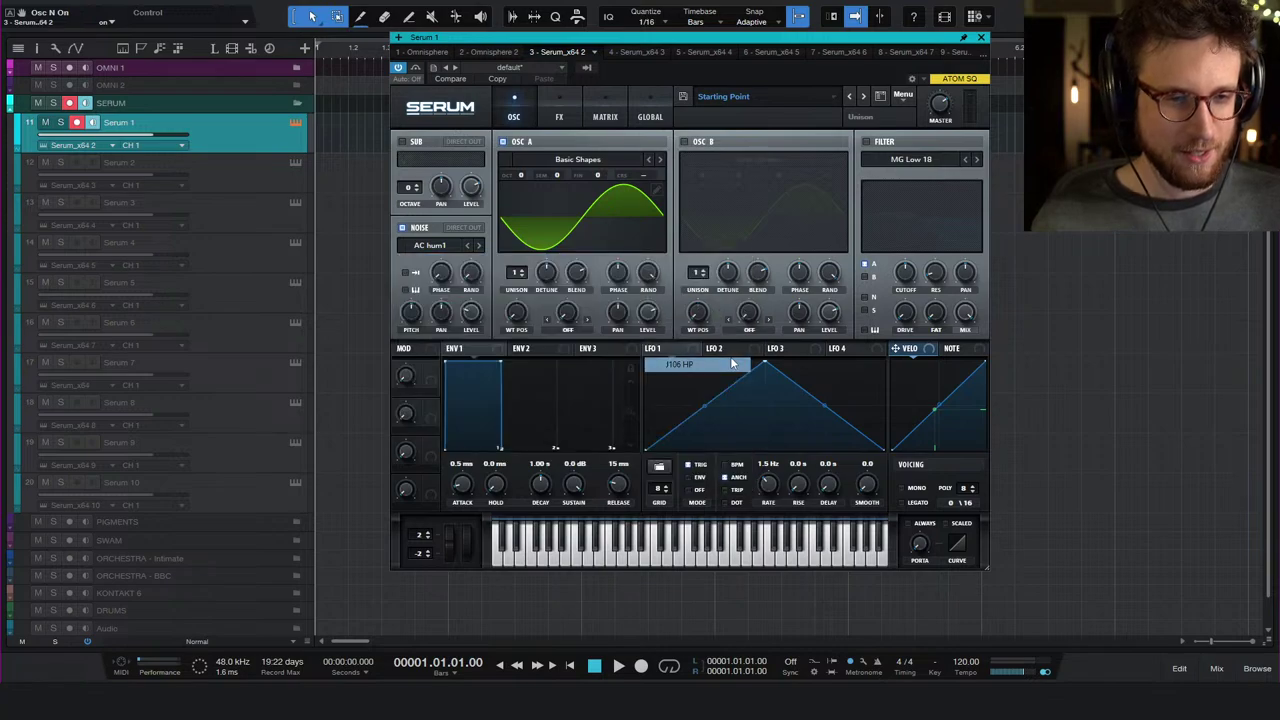
pyautogui.click(503, 141)
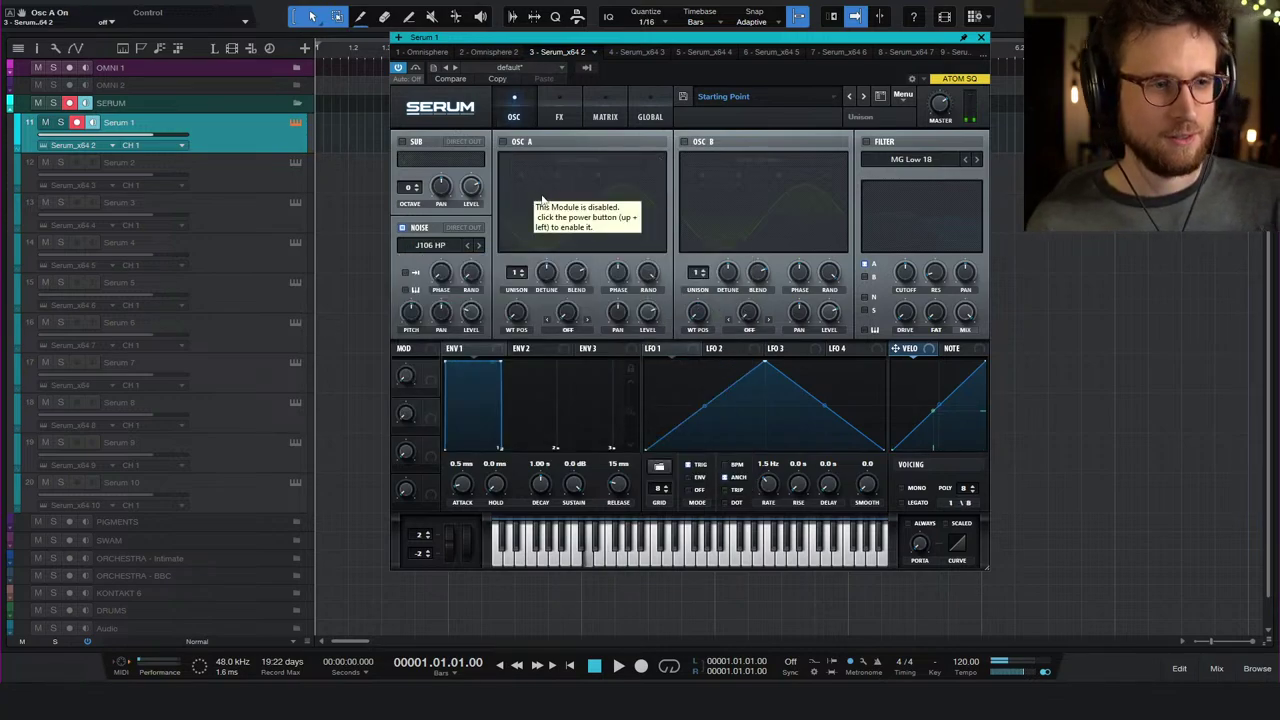
# - Try the Analog noise J106, and settle on Stereo White from the Unison Chillout Collection as the noise source
pyautogui.click(456, 246)
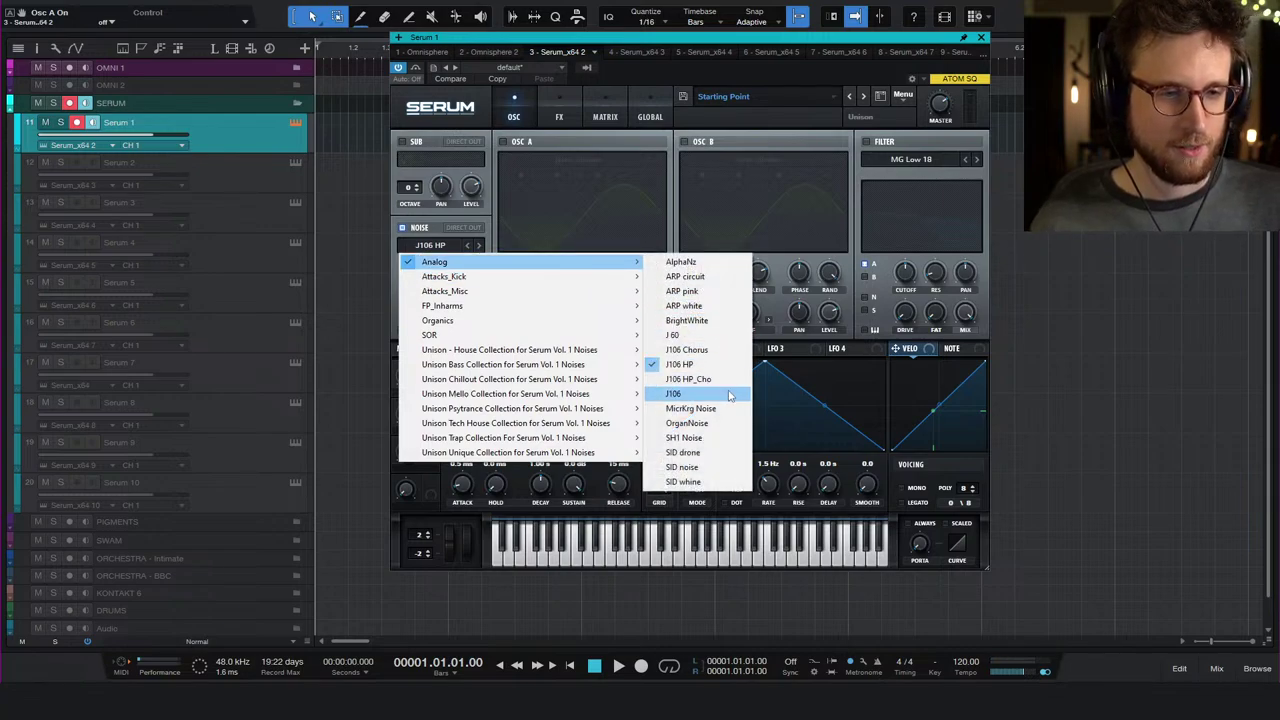
pyautogui.click(690, 394)
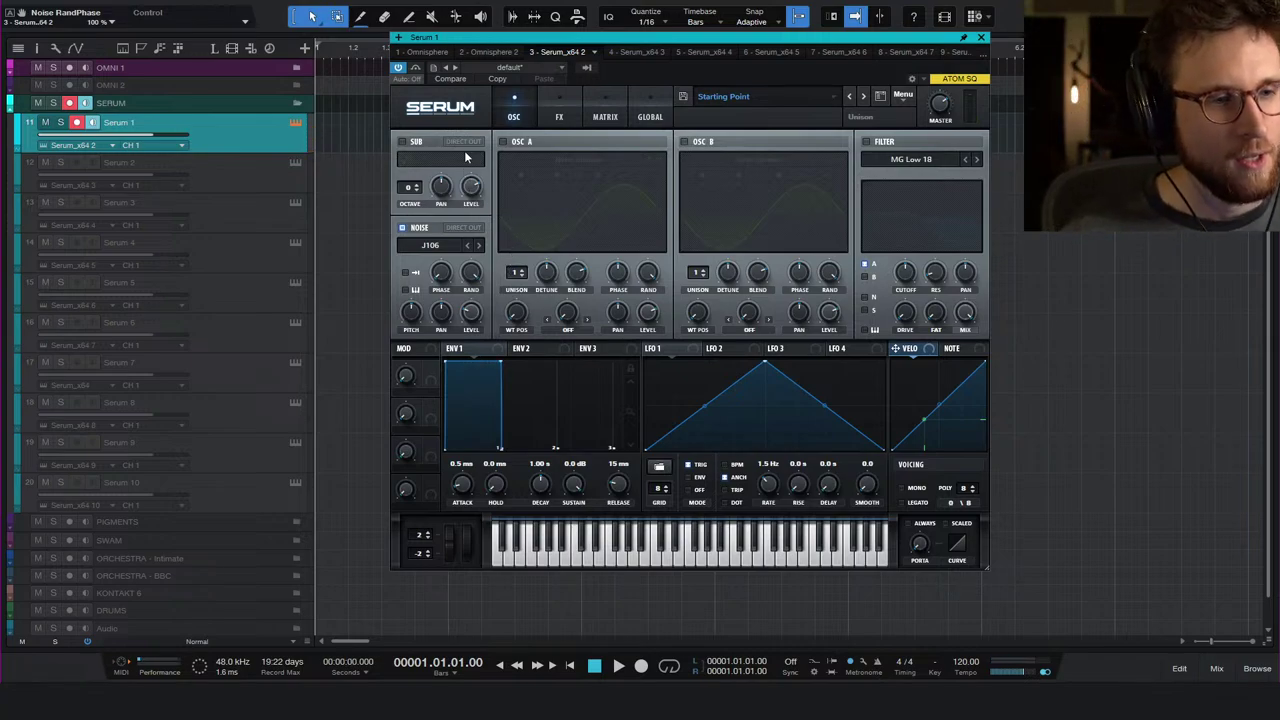
pyautogui.click(447, 247)
pyautogui.moveTo(538, 298)
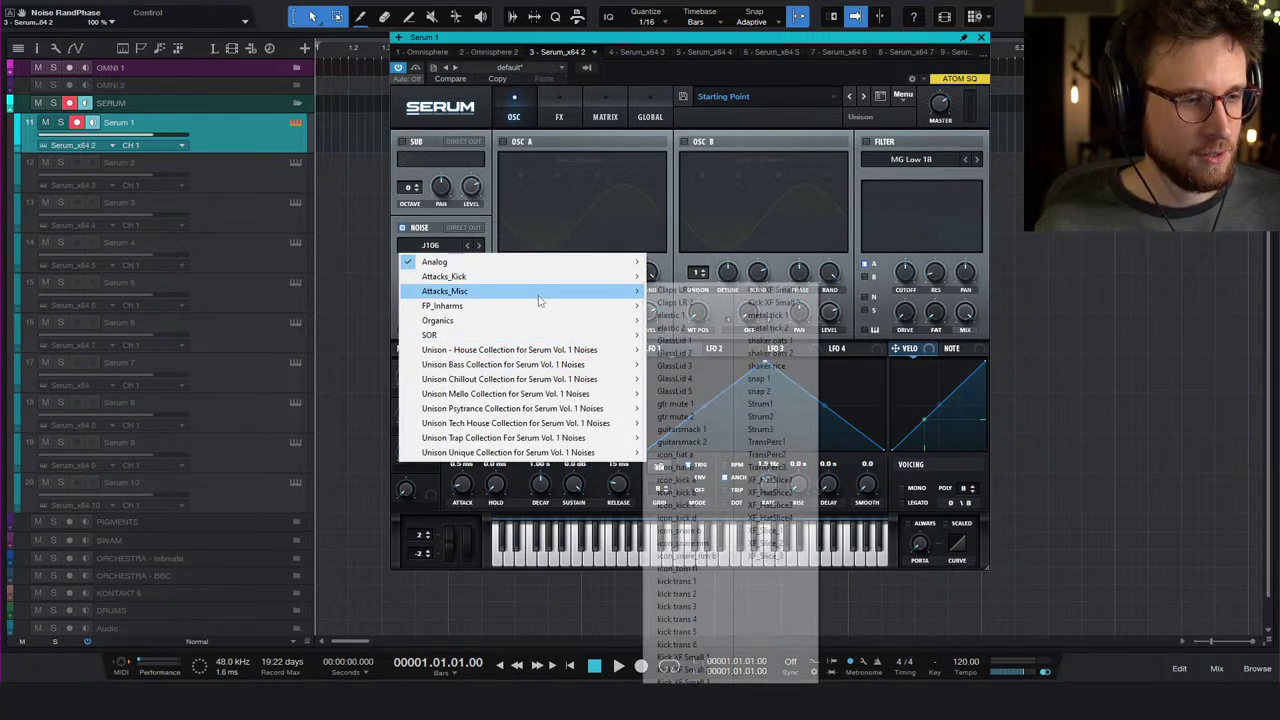
pyautogui.moveTo(567, 396)
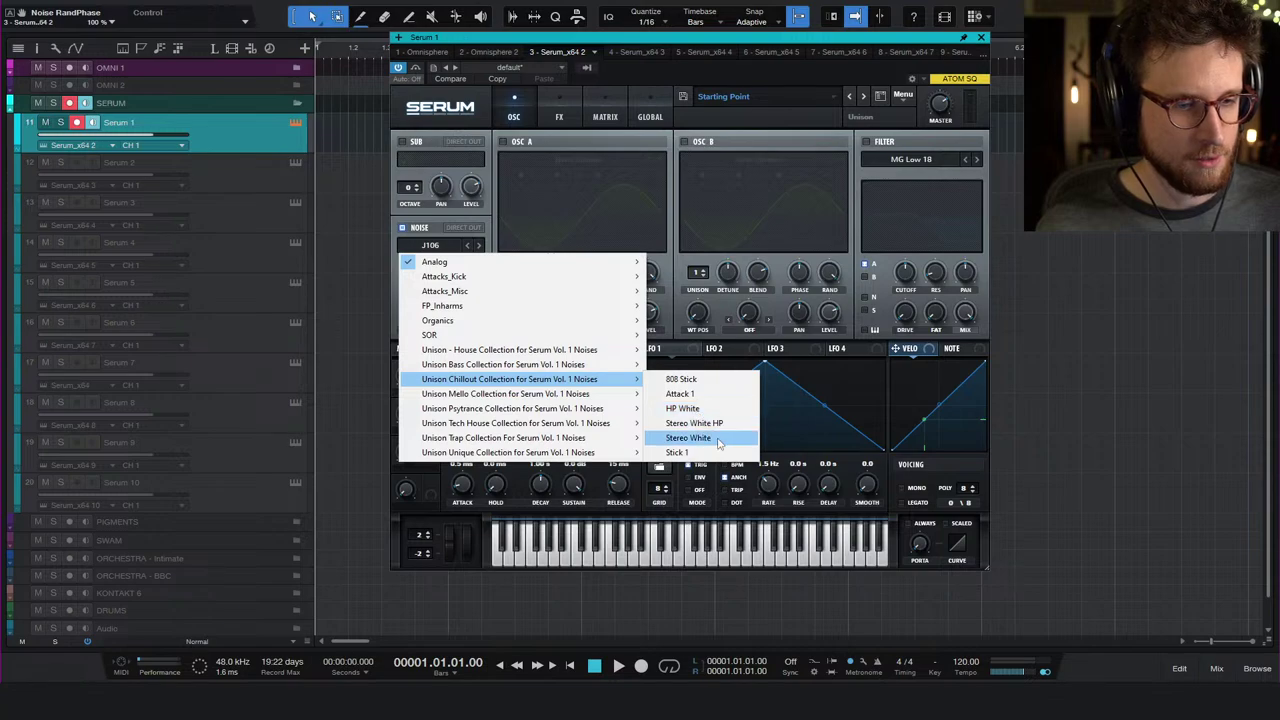
pyautogui.click(719, 443)
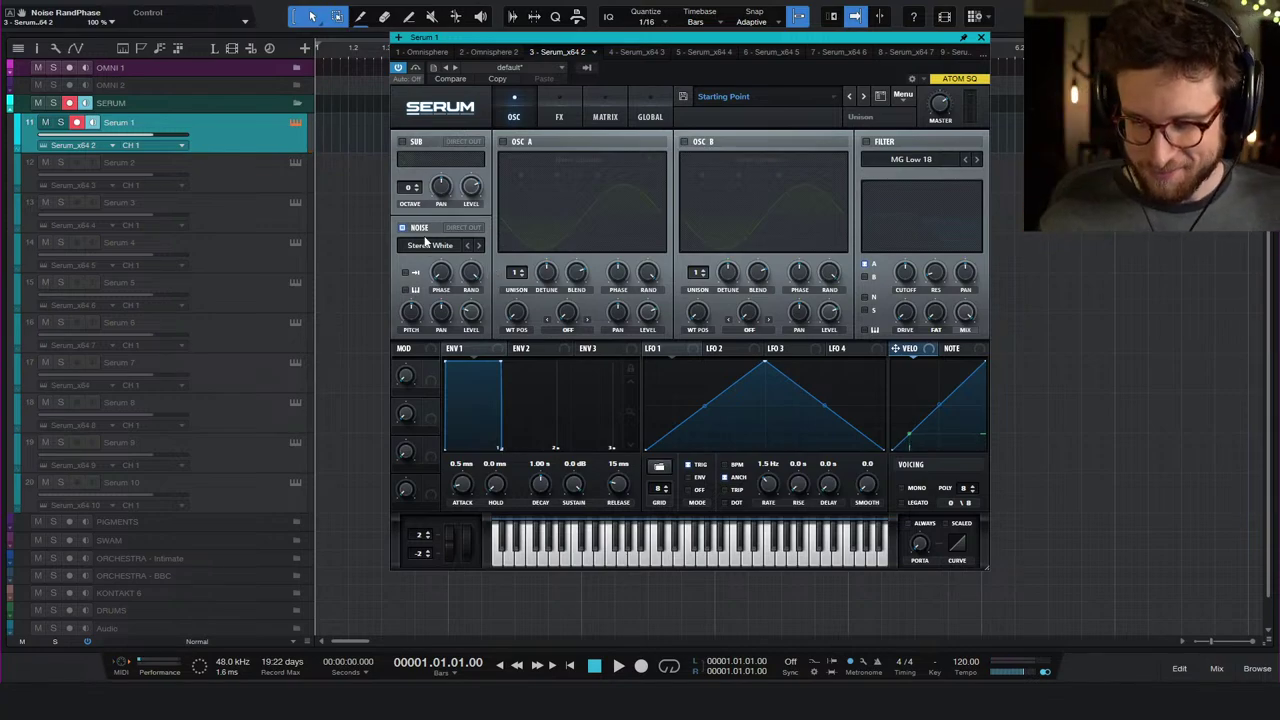
# - Enable the filter with the noise oscillator routed into it, and set the filter type to Band 12
pyautogui.click(867, 142)
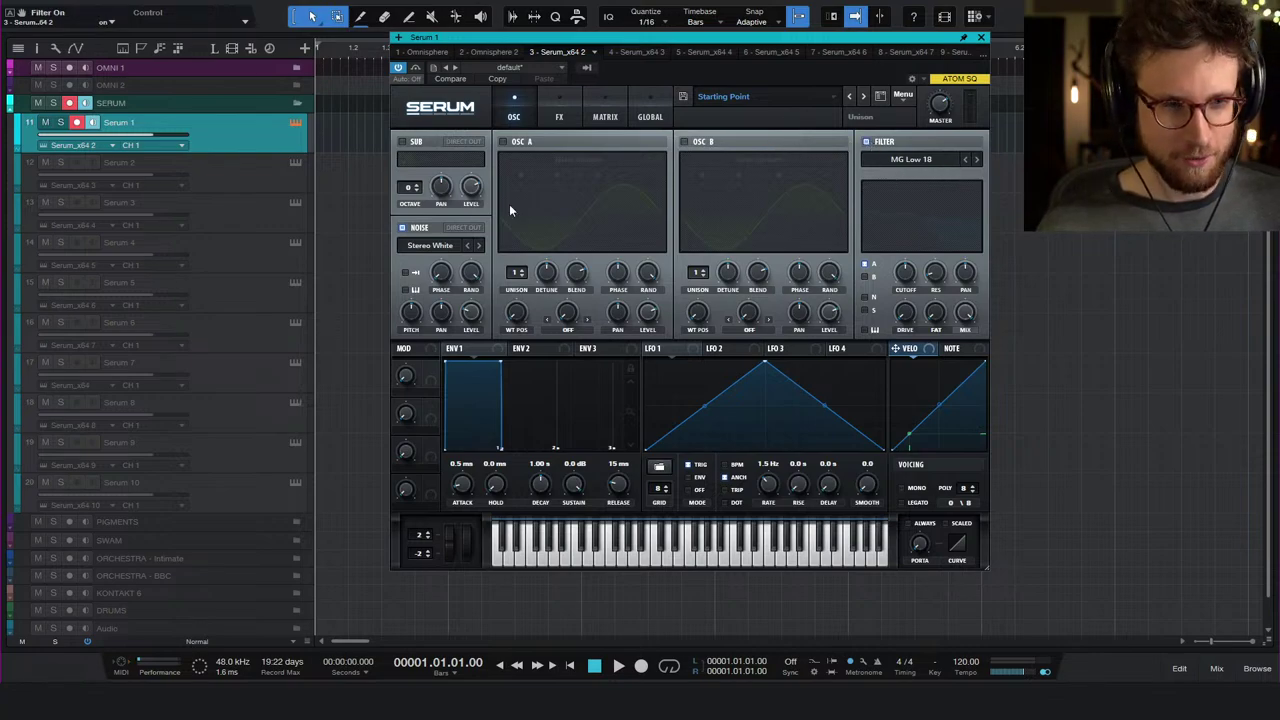
pyautogui.click(867, 300)
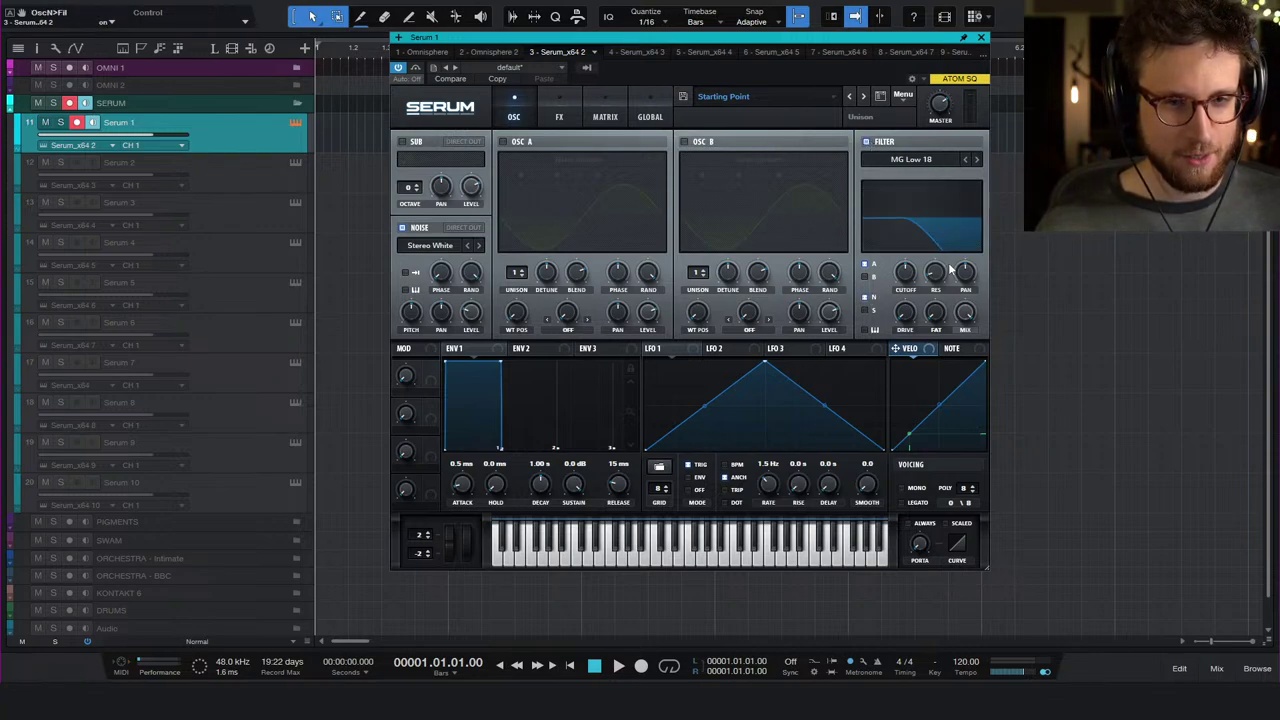
pyautogui.click(977, 160)
pyautogui.click(977, 160)
pyautogui.click(977, 160)
pyautogui.click(977, 160)
pyautogui.click(977, 160)
pyautogui.click(977, 160)
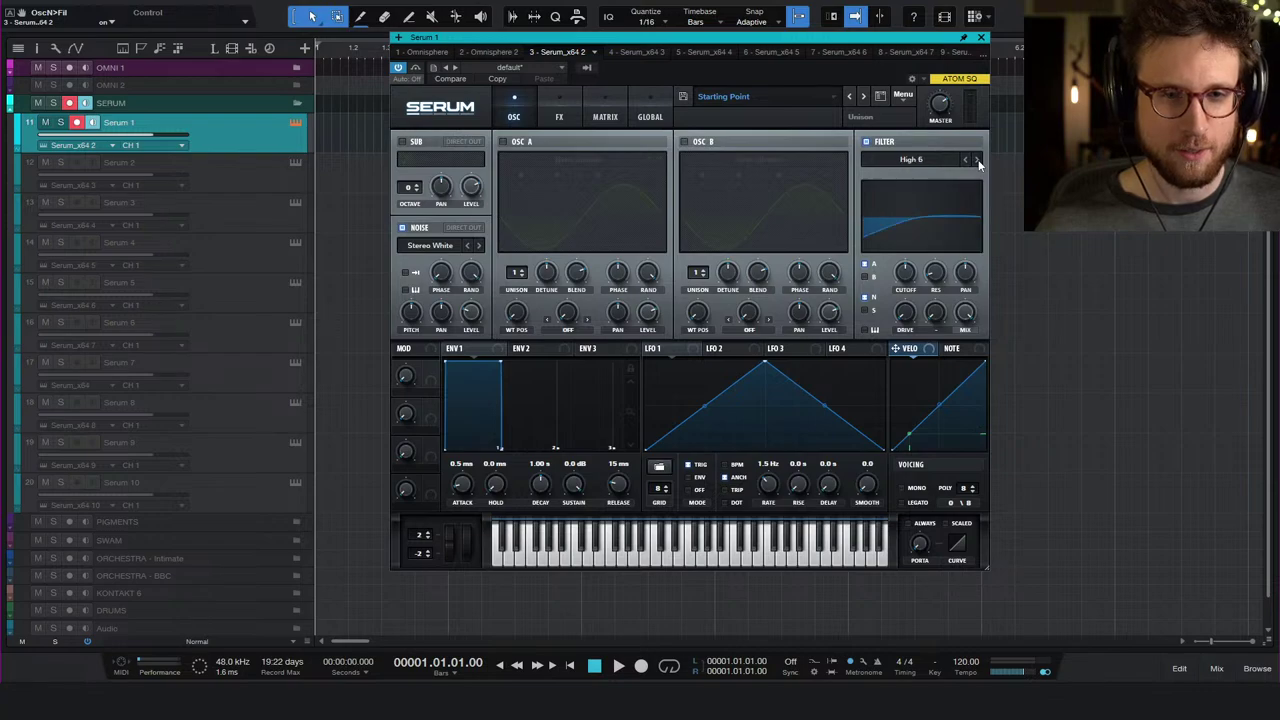
pyautogui.click(977, 160)
pyautogui.click(977, 160)
pyautogui.click(977, 160)
pyautogui.click(977, 160)
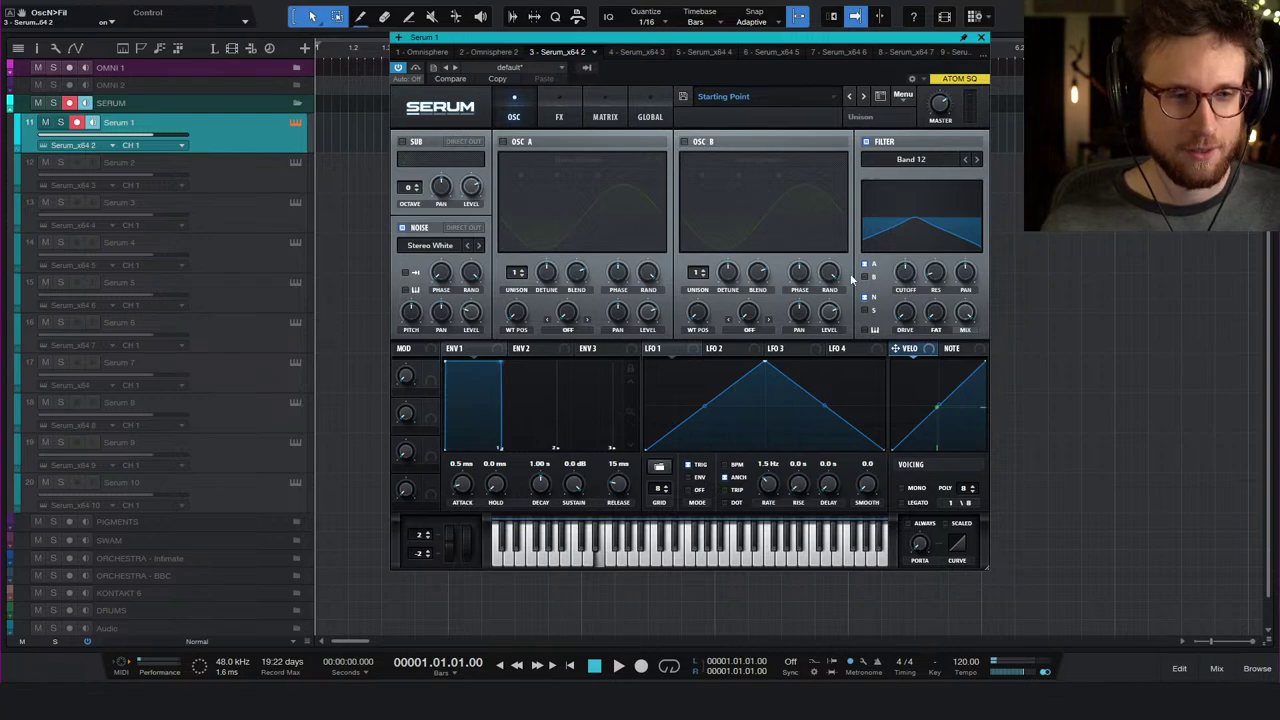
# - Close the instrument window and loop playback over bar 1 of the arrangement
pyautogui.click(981, 37)
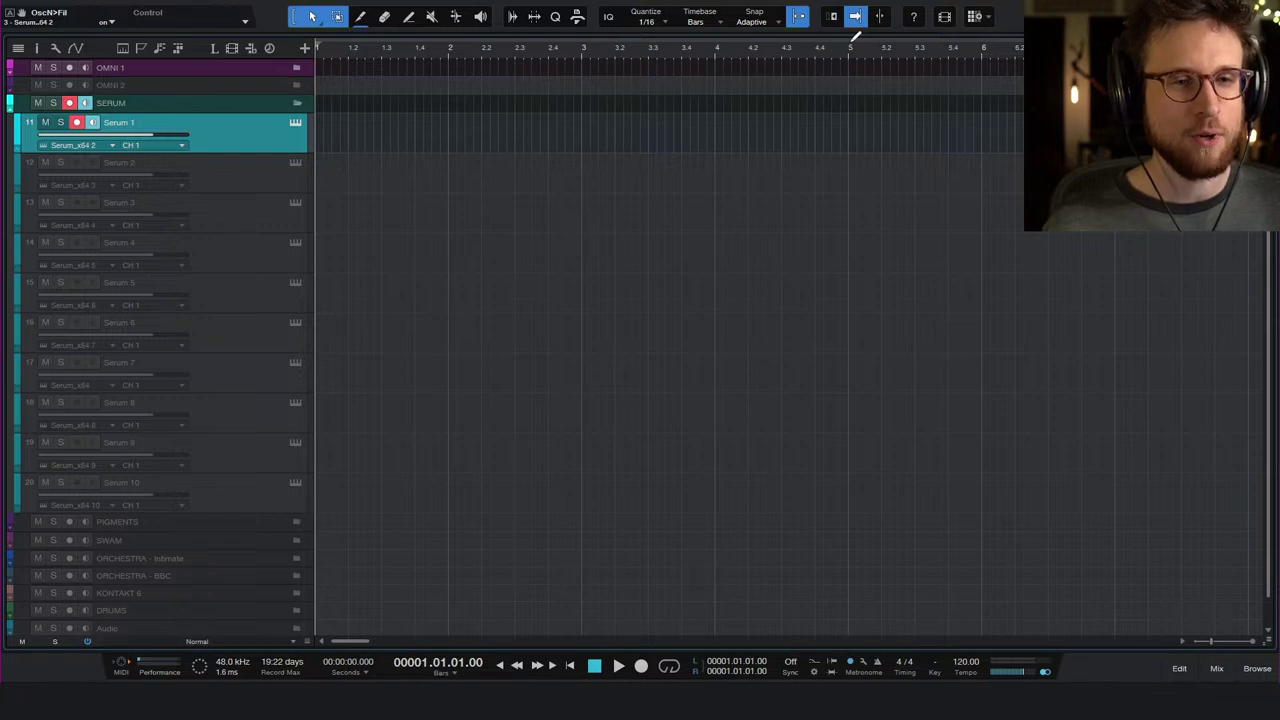
pyautogui.moveTo(450, 44); pyautogui.dragTo(287, 72)
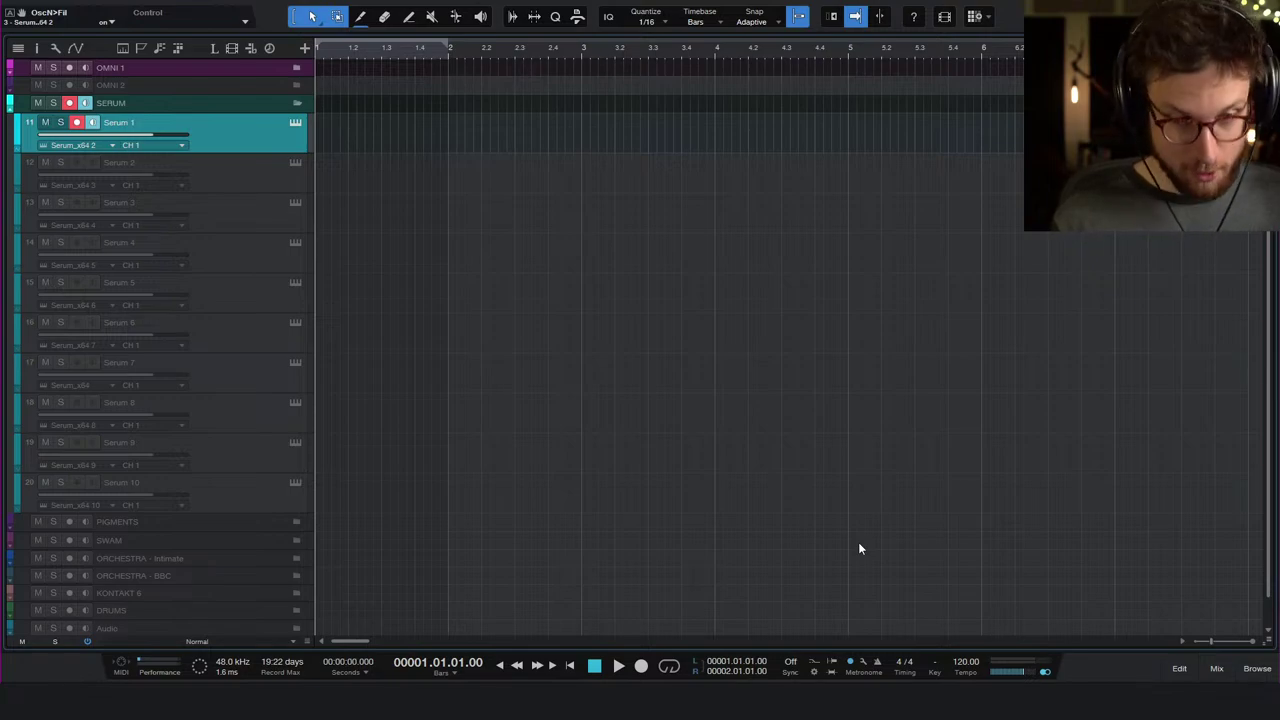
pyautogui.press('/')
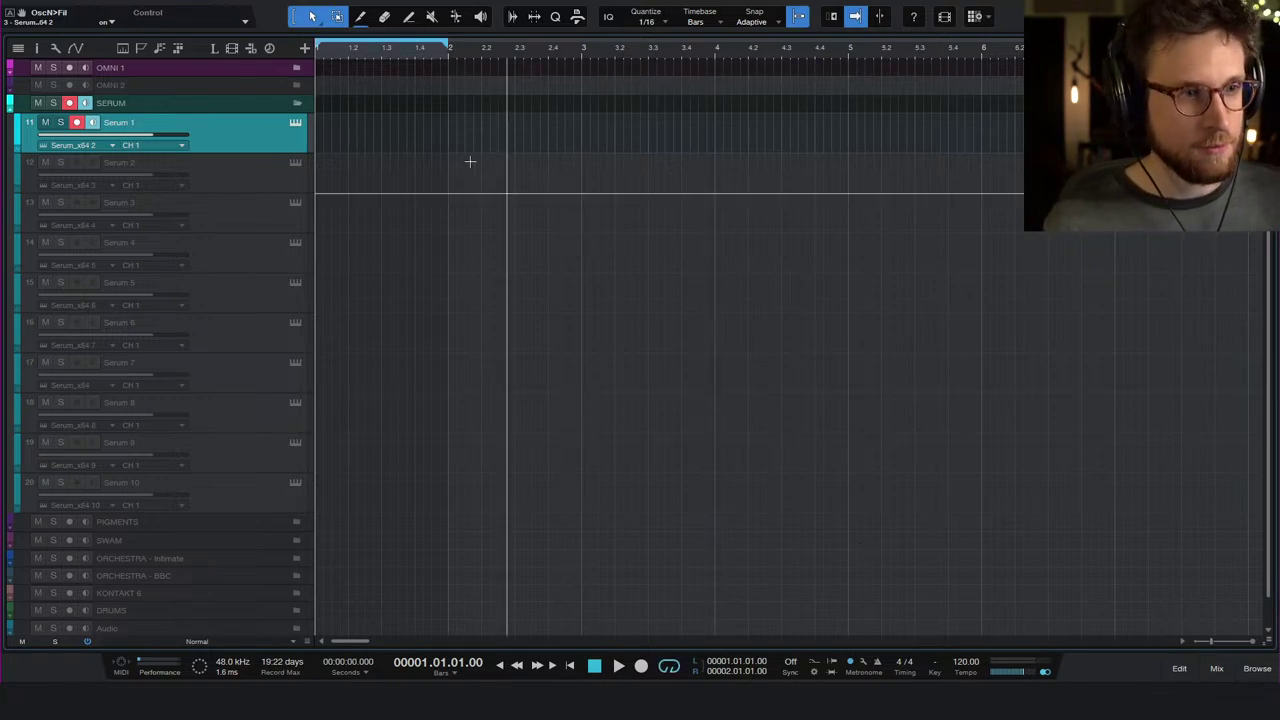
# - Create a one-bar part at the start of the Serum 1 track and draw a full-bar C#2 note in it
pyautogui.doubleClick(333, 150)
pyautogui.doubleClick(333, 150)
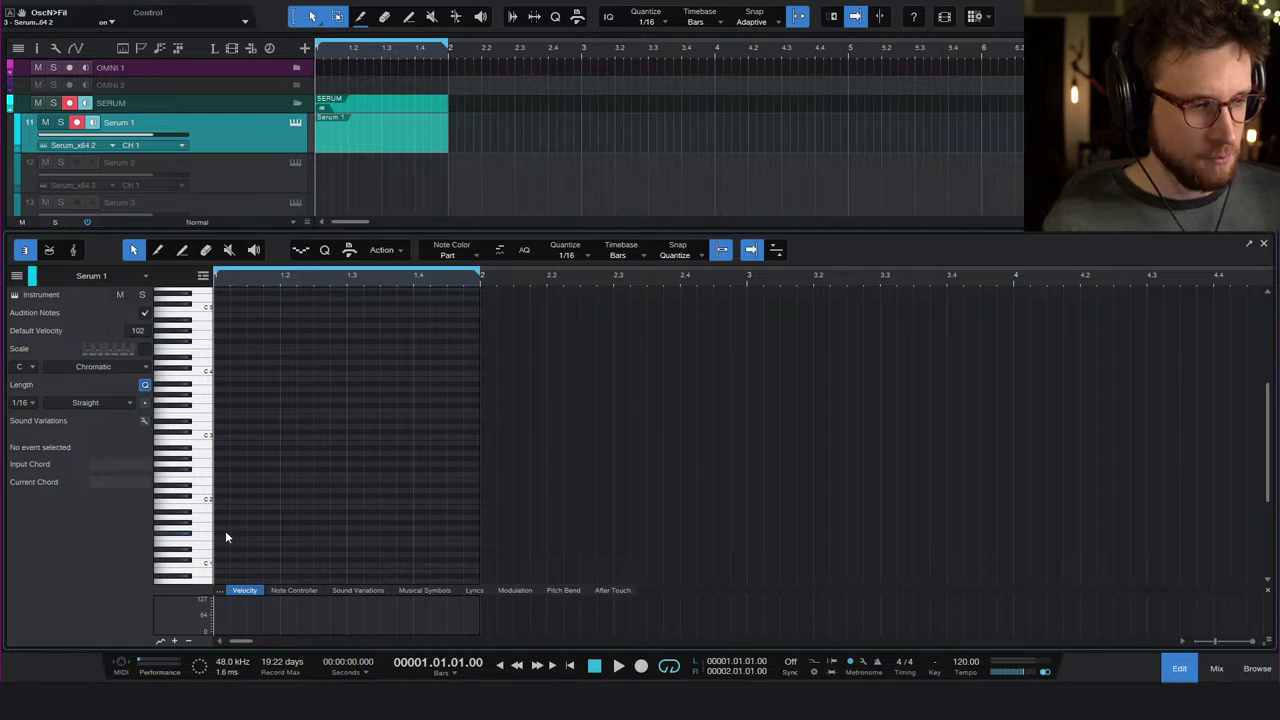
pyautogui.moveTo(219, 497); pyautogui.dragTo(472, 519)
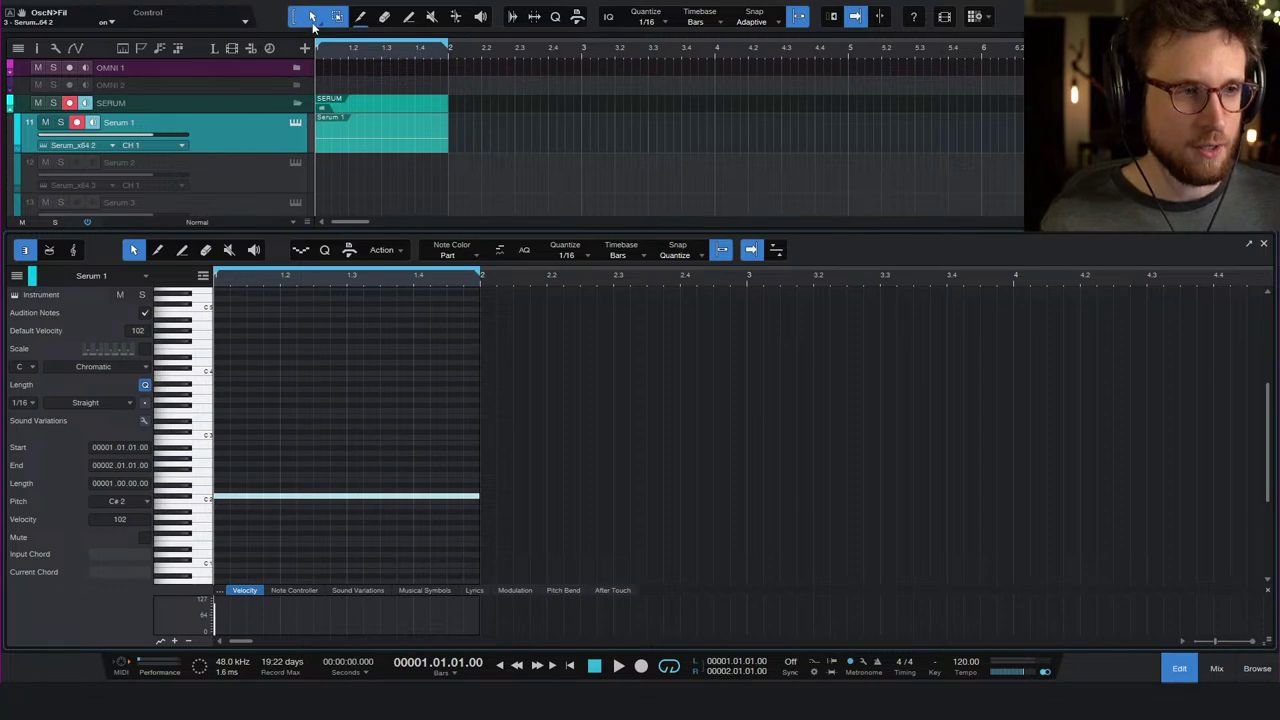
# - Reopen the Serum instrument and play the loop to audition the noise through the band-pass filter
pyautogui.click(295, 122)
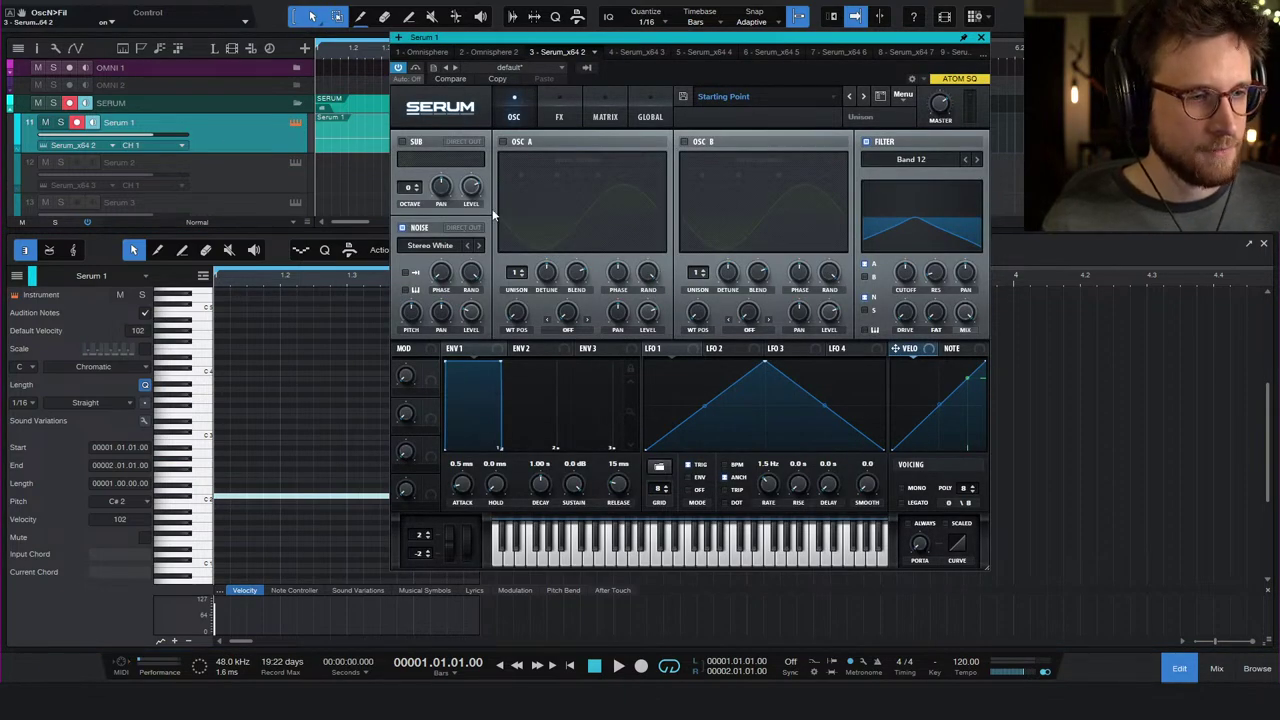
pyautogui.press('space')
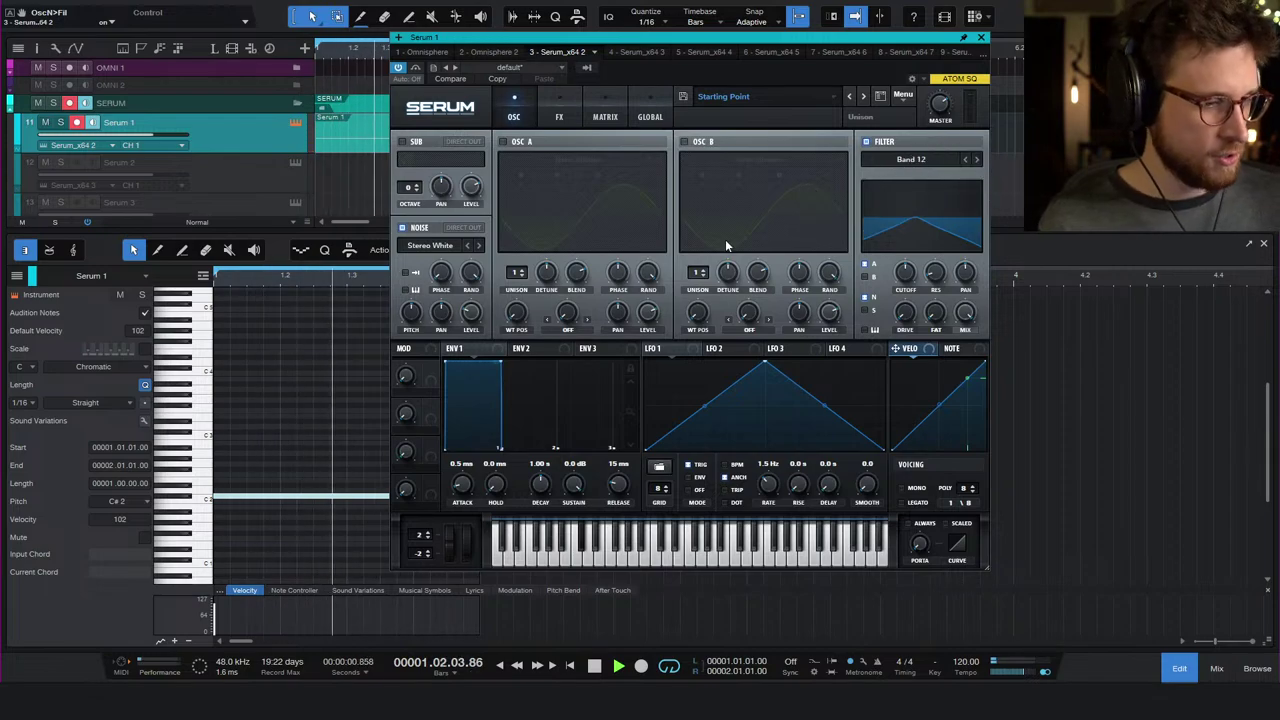
pyautogui.press('space')
pyautogui.press('space')
pyautogui.press('space')
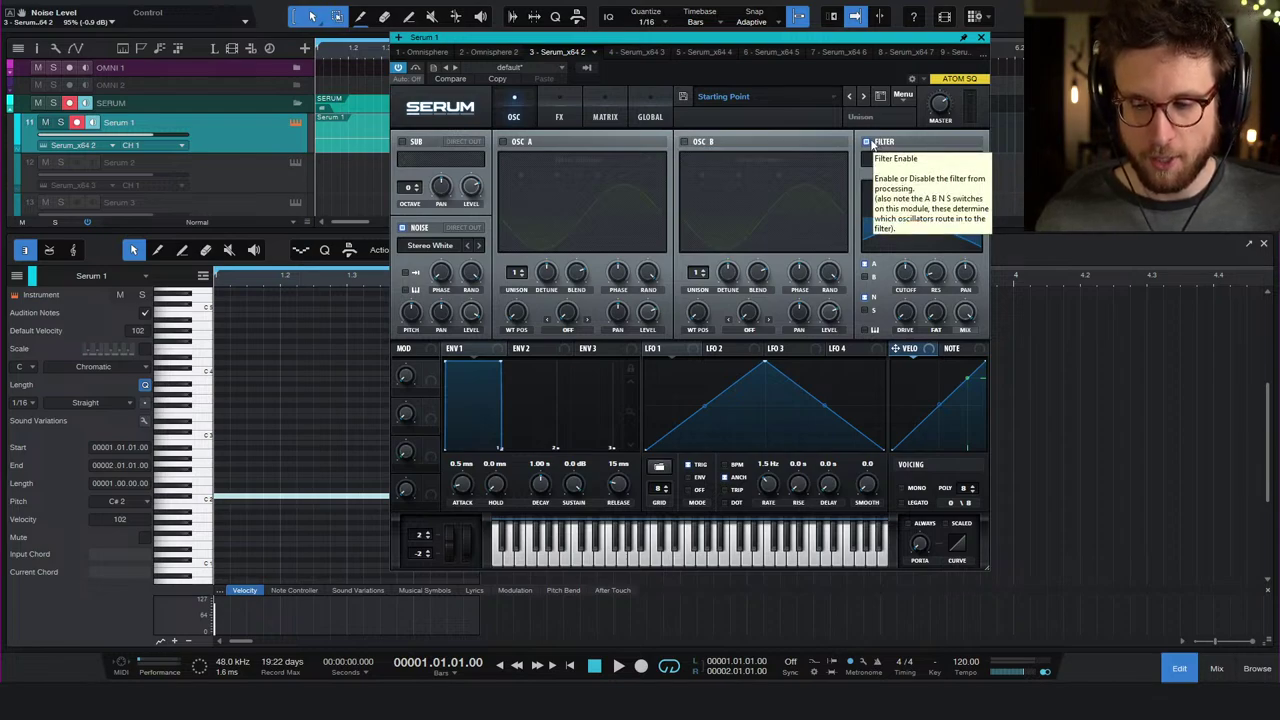
pyautogui.press('space')
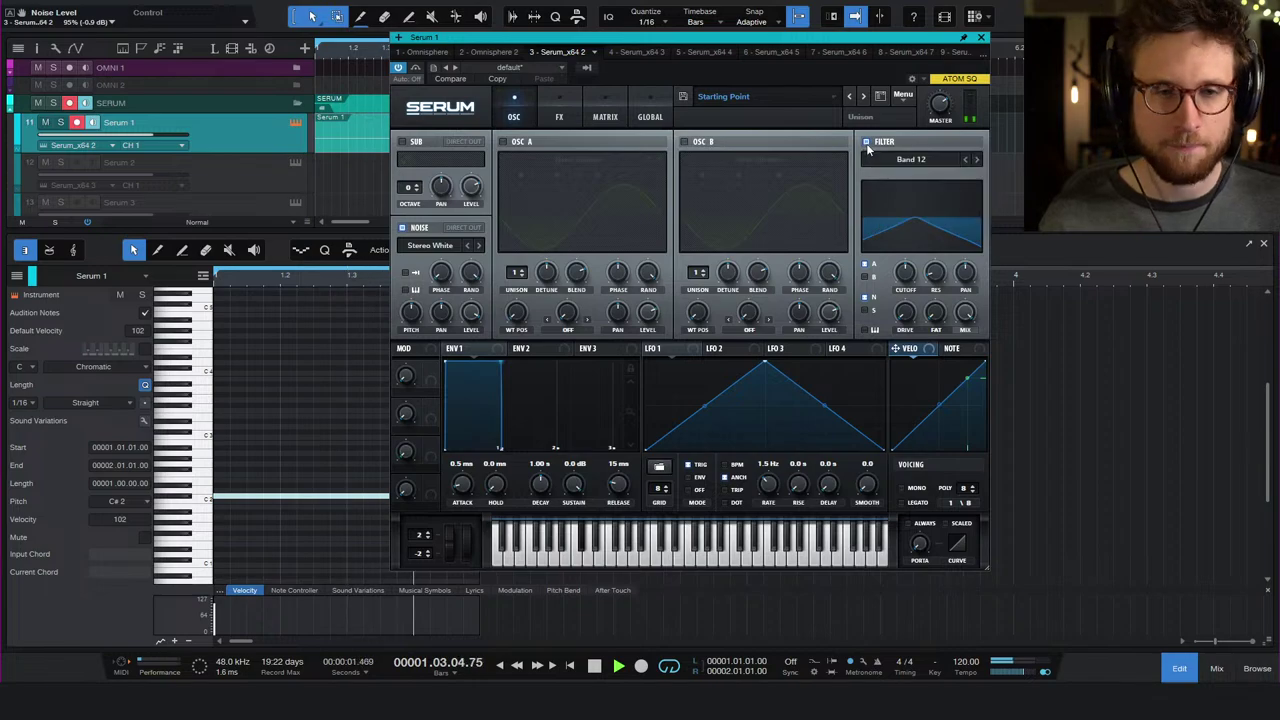
pyautogui.press('space')
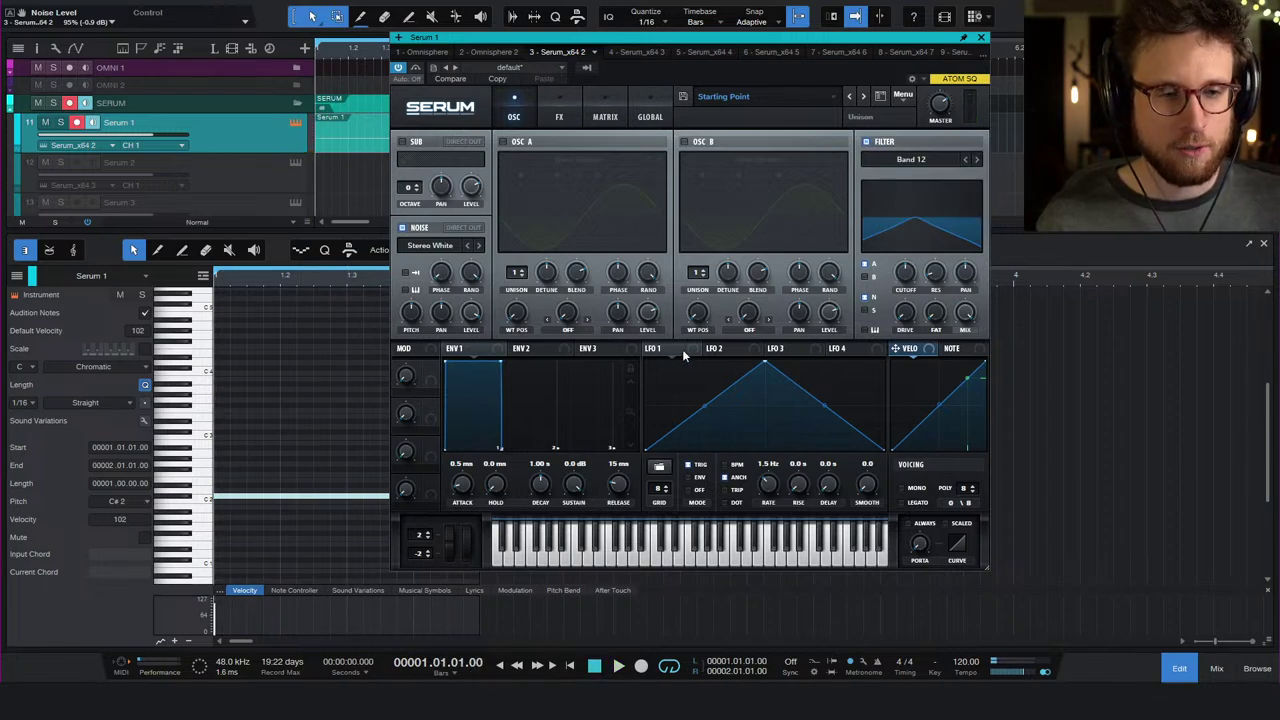
# - Assign Chaos1 as the modulation source of the filter cutoff, and audition the routing in the modulation matrix with the loop playing
pyautogui.rightClick(905, 277)
pyautogui.moveTo(982, 345)
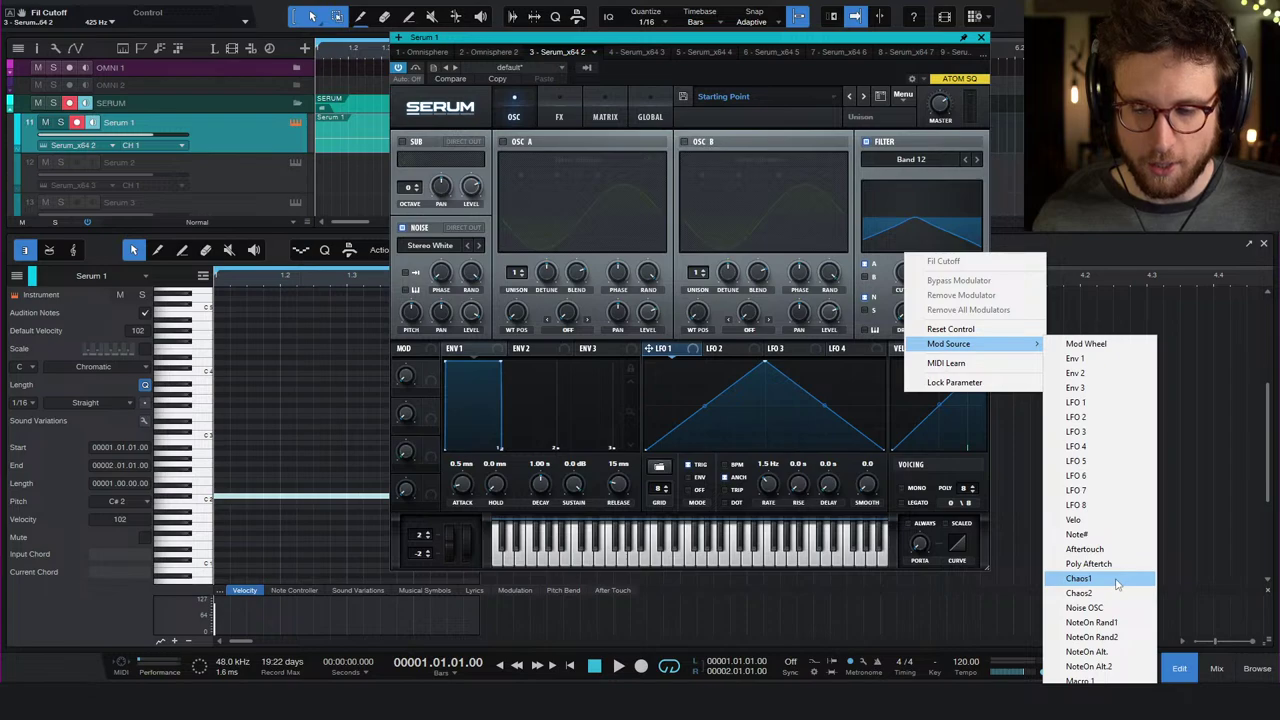
pyautogui.click(1118, 579)
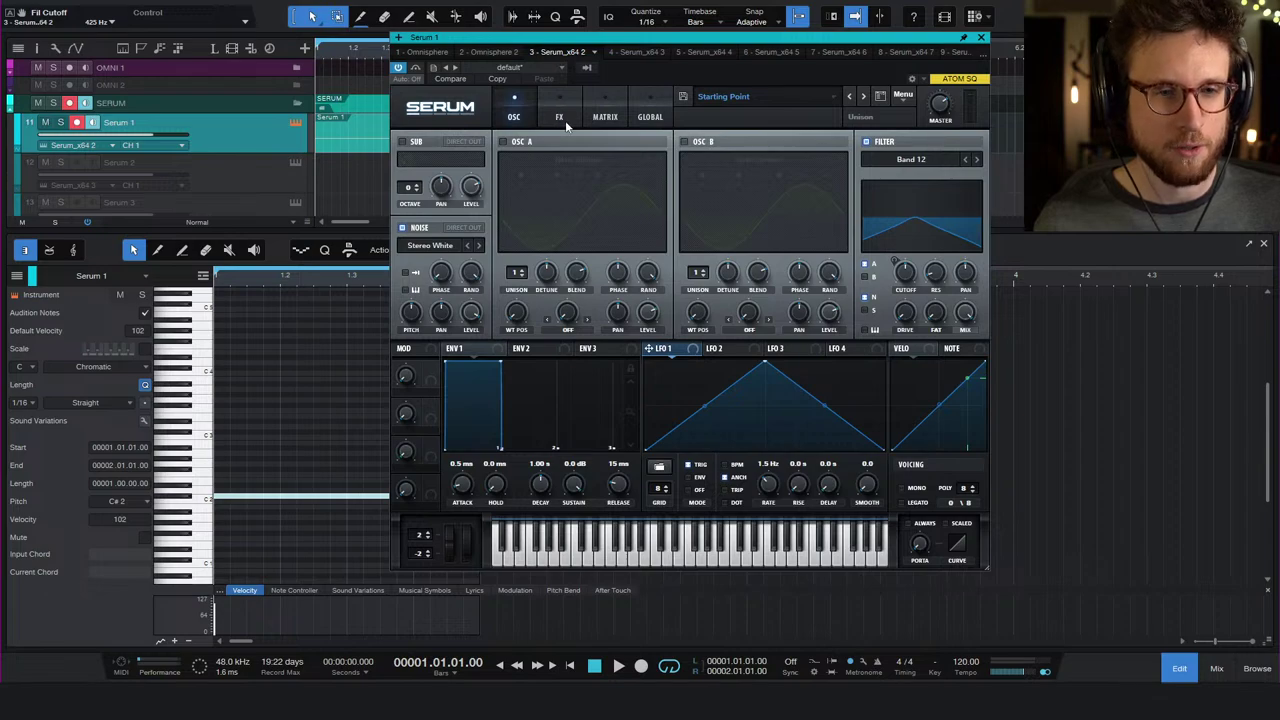
pyautogui.rightClick(906, 280)
pyautogui.click(910, 280)
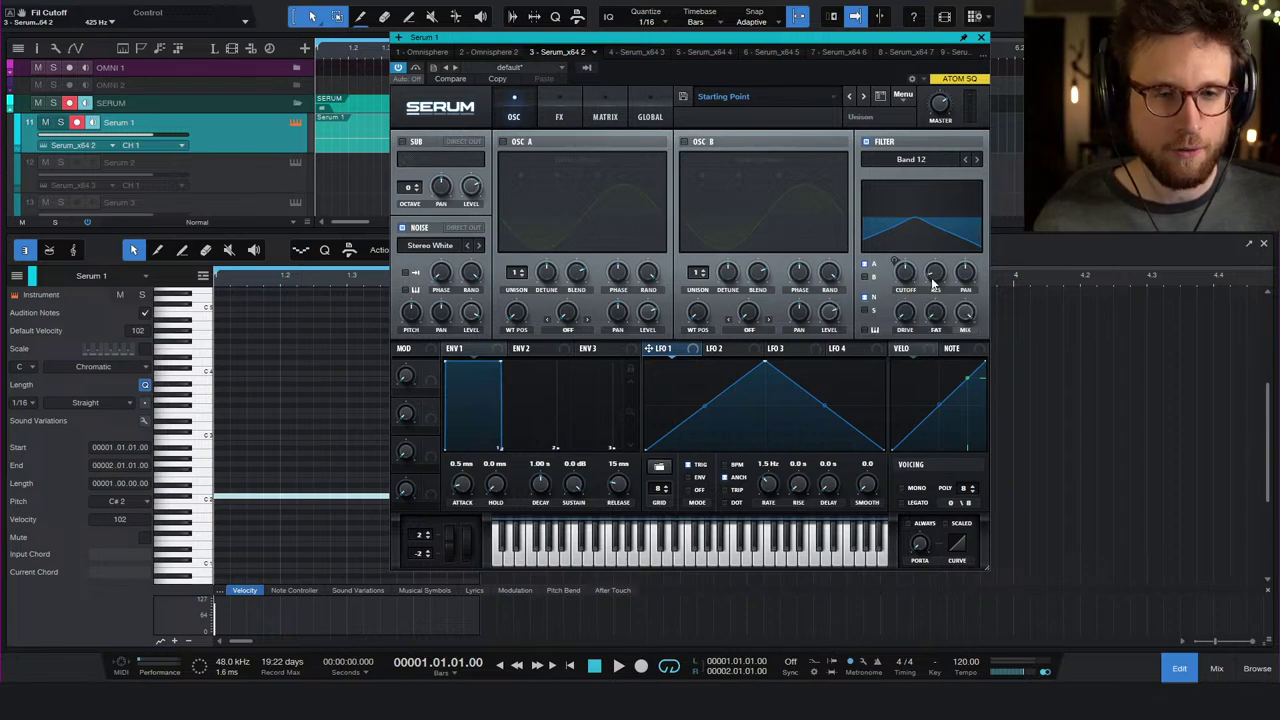
pyautogui.click(605, 116)
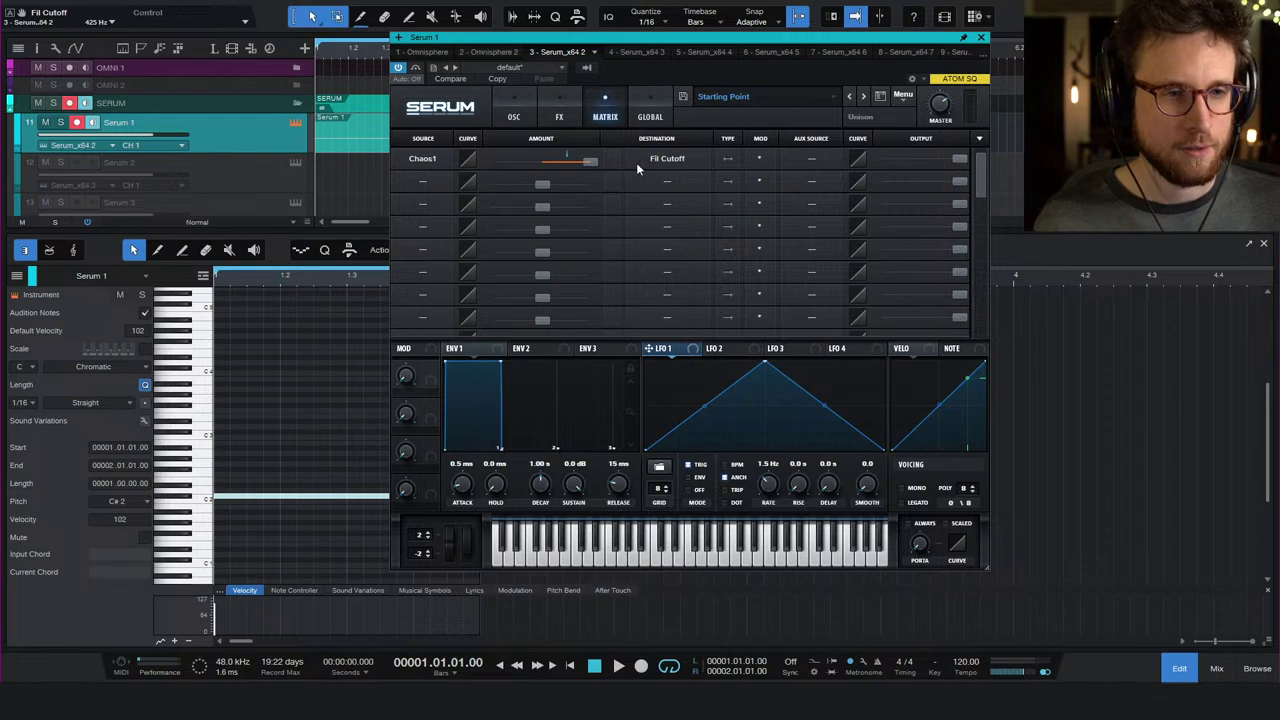
pyautogui.press('space')
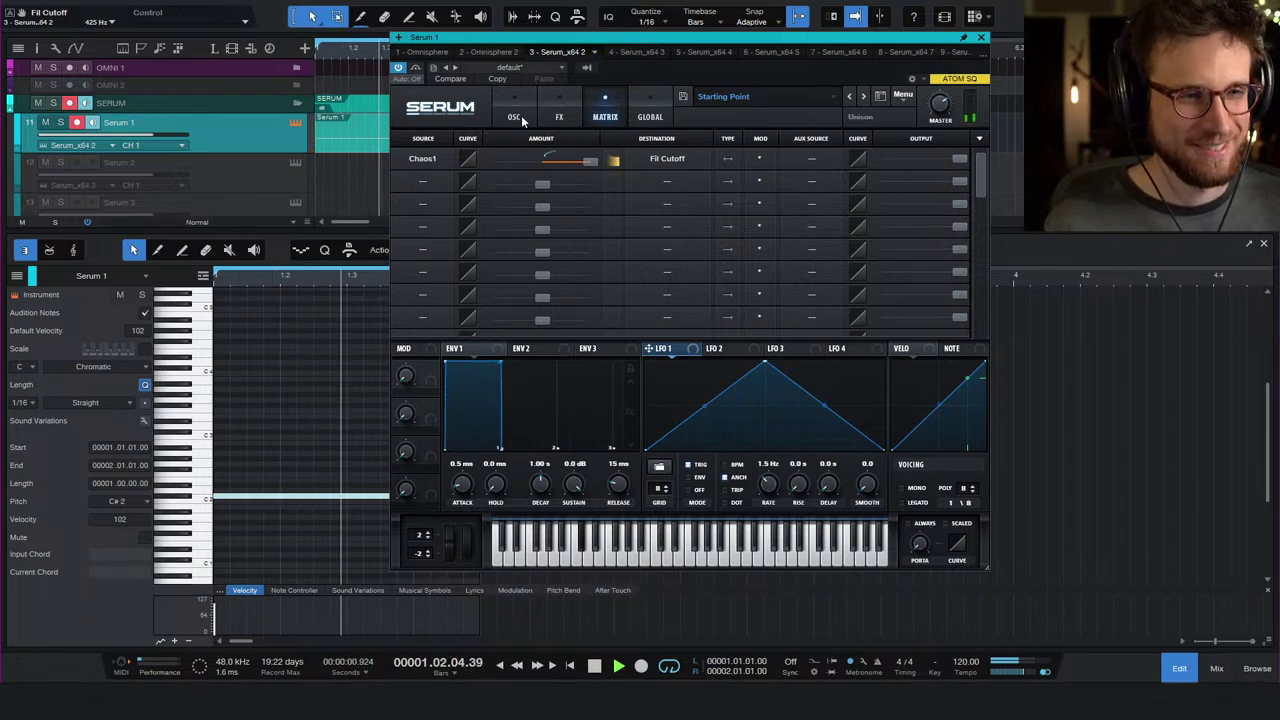
pyautogui.click(559, 118)
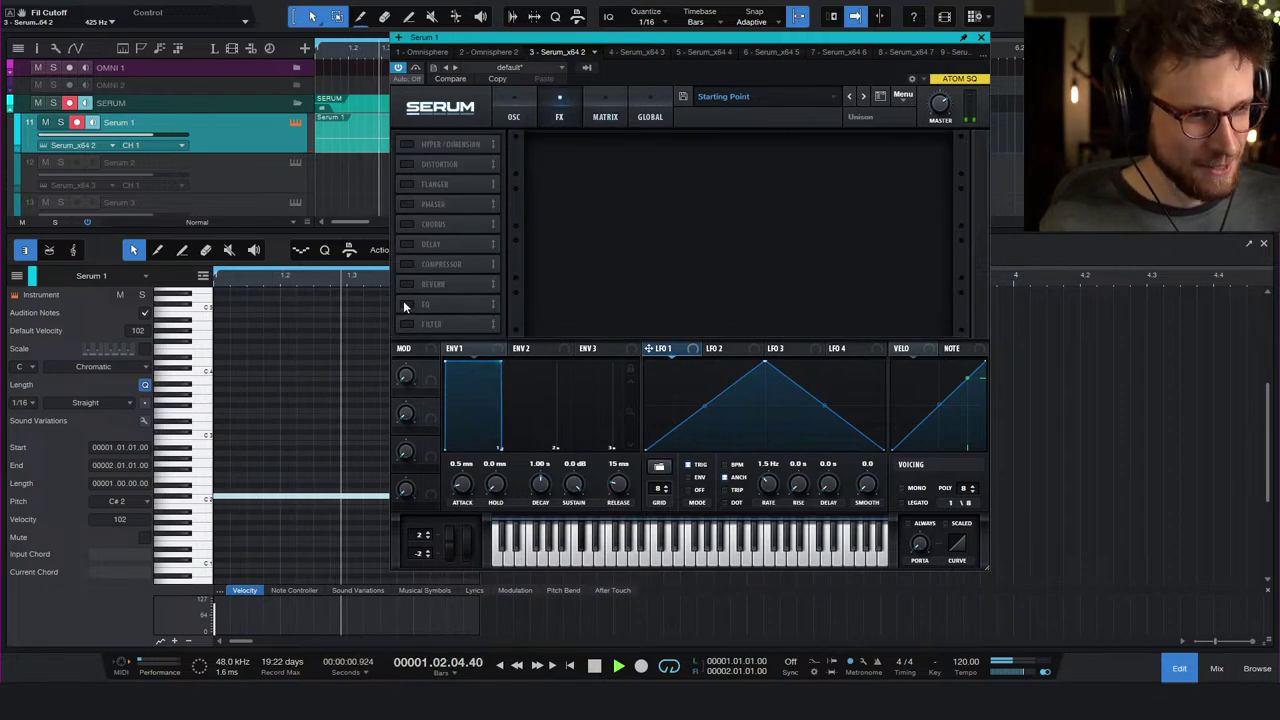
pyautogui.click(406, 285)
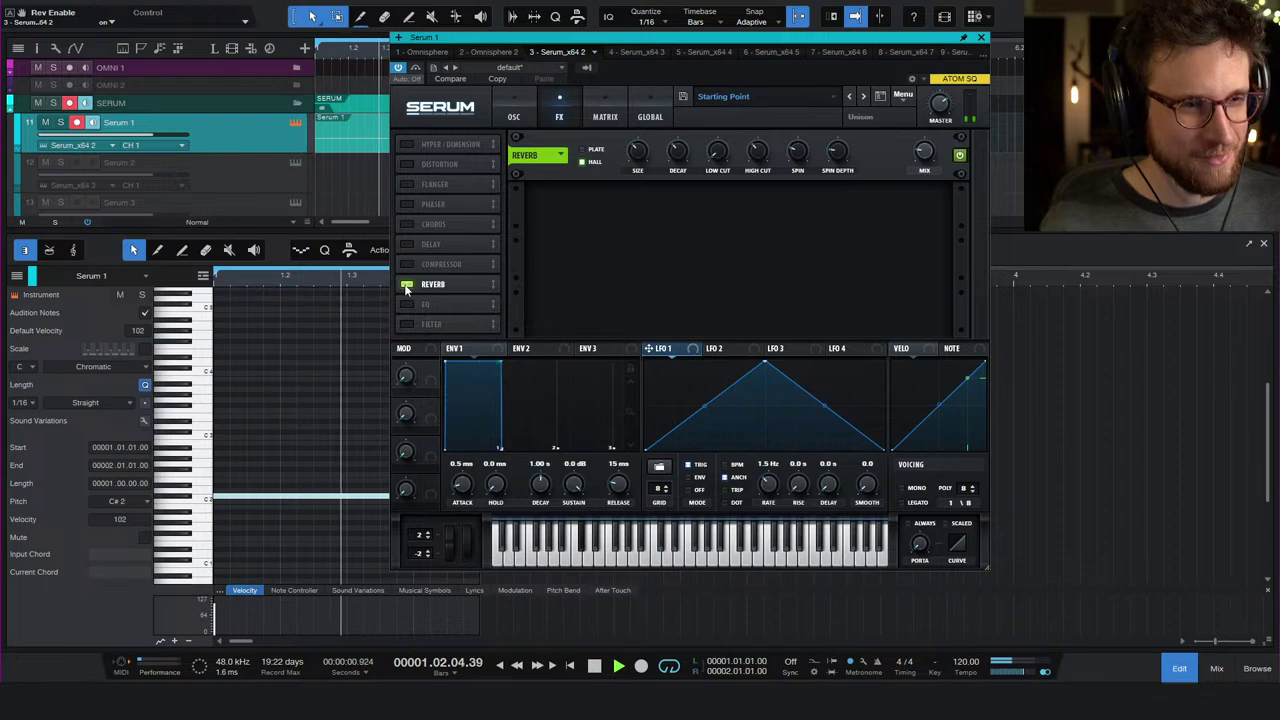
pyautogui.click(406, 285)
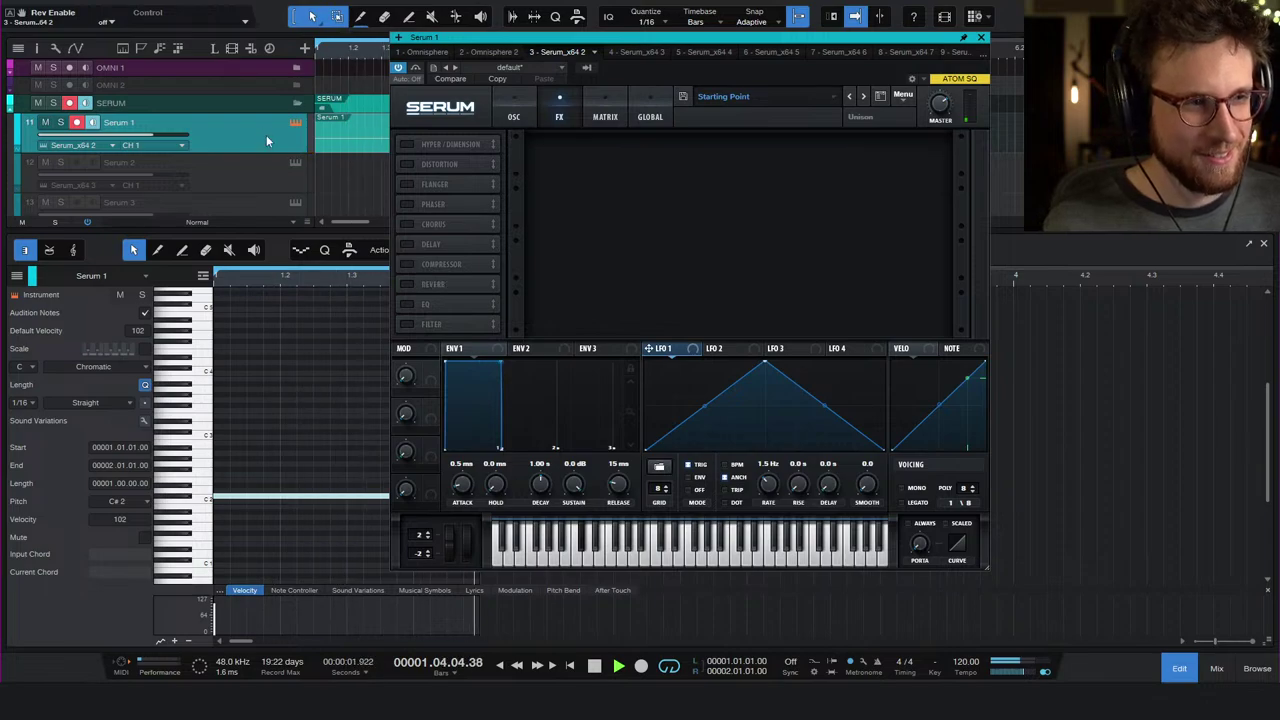
# - Show the Serum 1 track's inspector and add a send from its channel to Verb1
pyautogui.click(37, 48)
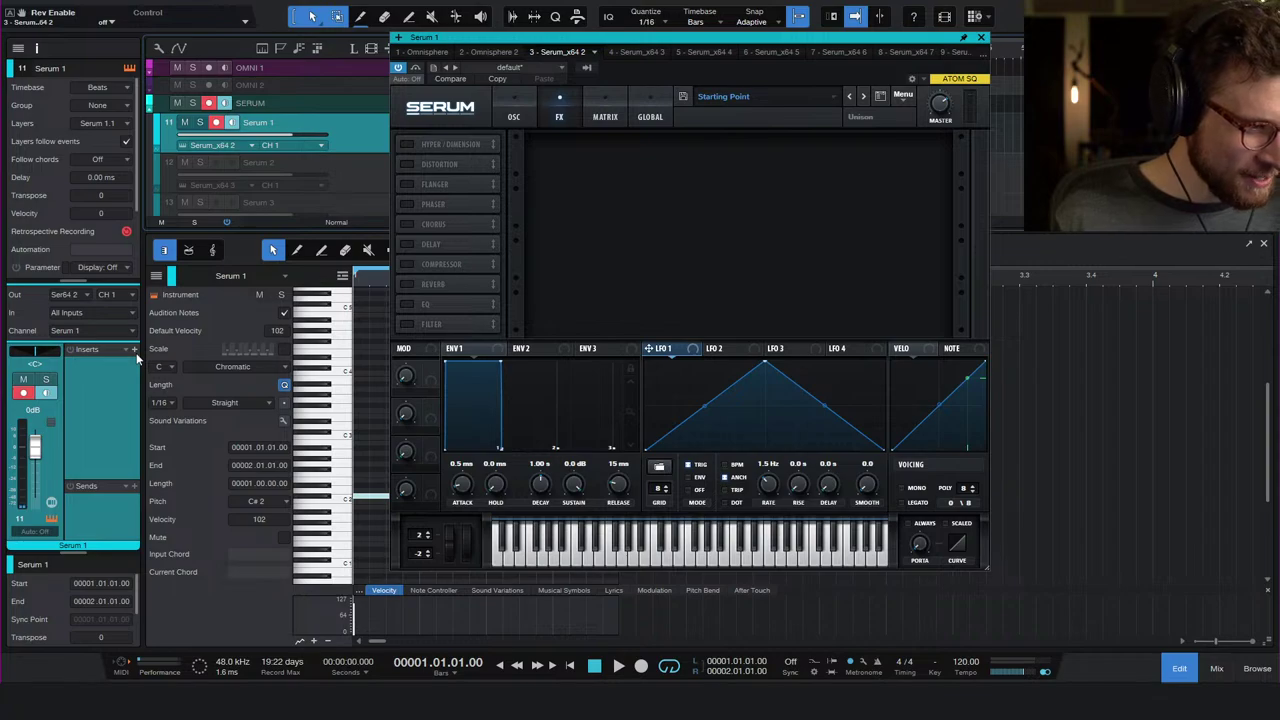
pyautogui.click(135, 487)
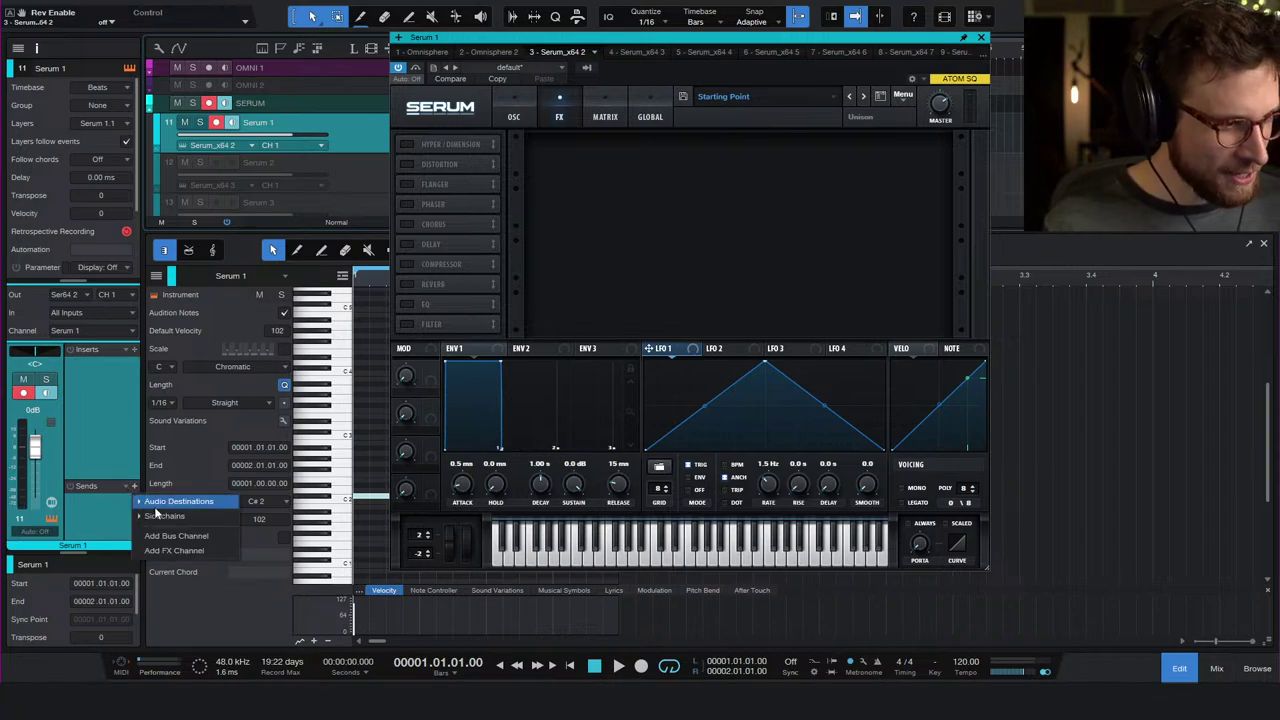
pyautogui.click(157, 503)
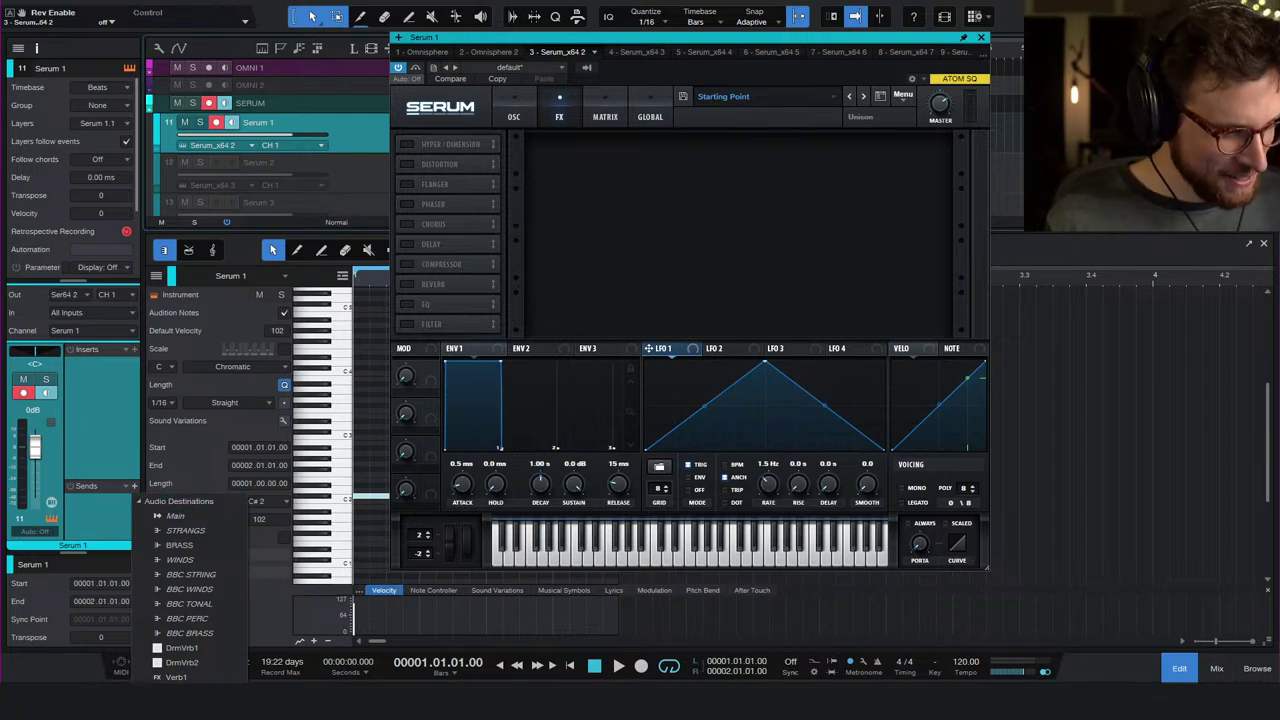
pyautogui.click(176, 677)
# - Open the Verb1 send's effect and enable its disabled Pro-R device
pyautogui.doubleClick(88, 500)
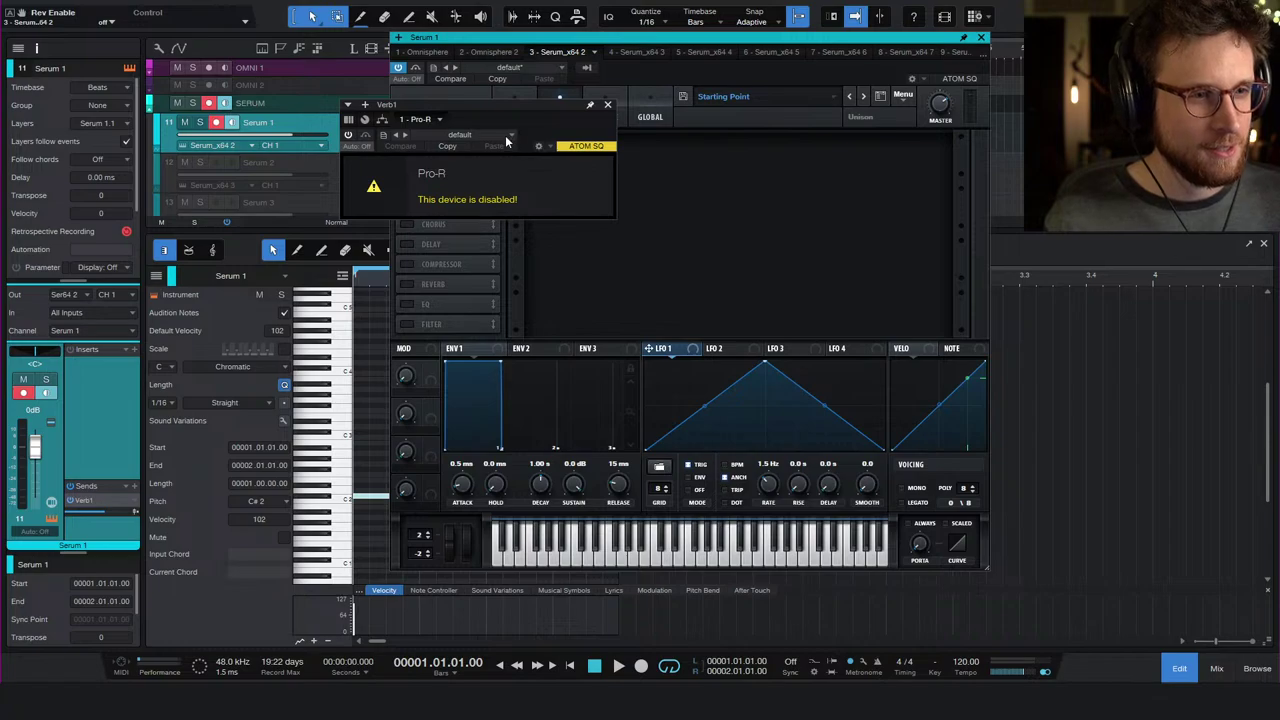
pyautogui.click(438, 119)
pyautogui.click(445, 136)
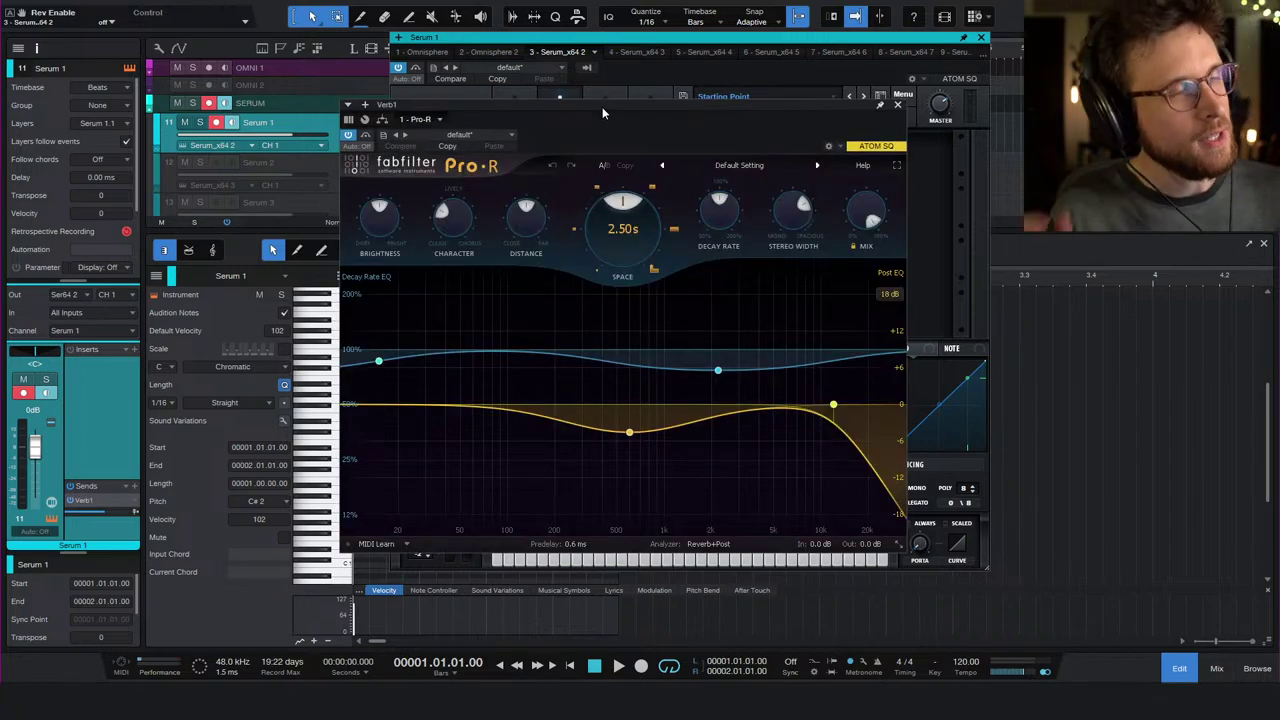
pyautogui.click(136, 486)
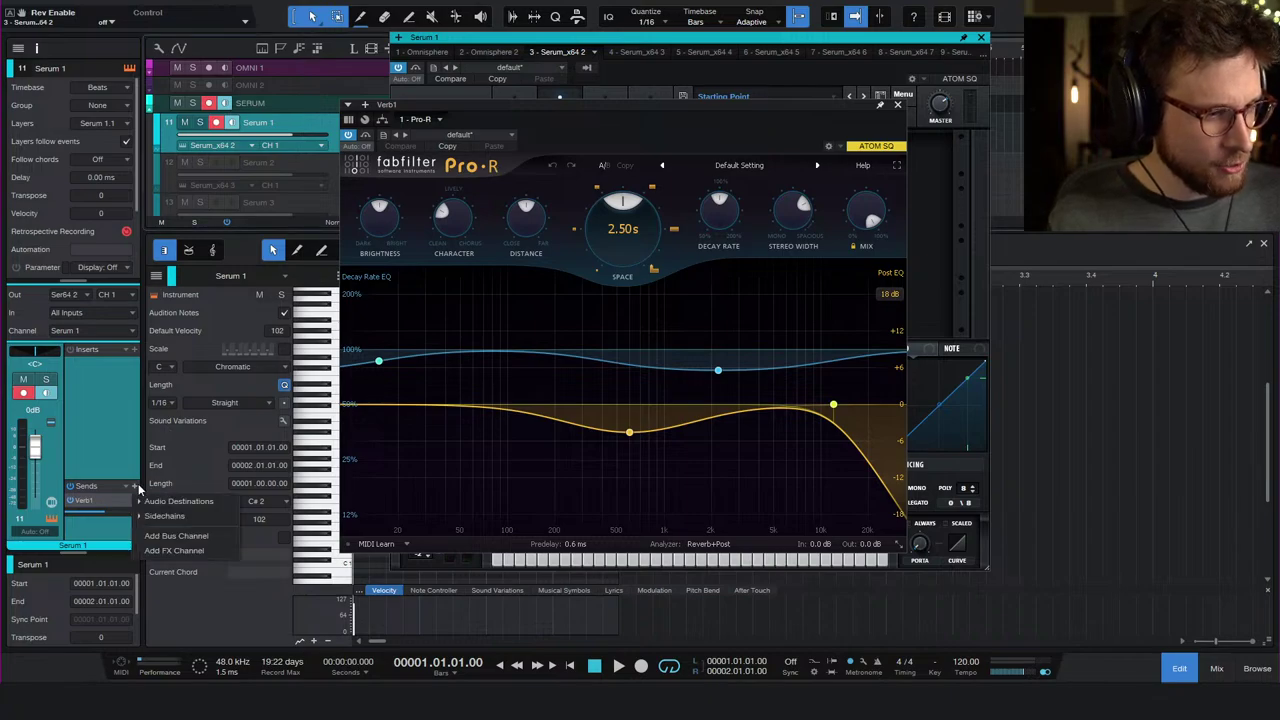
pyautogui.click(202, 502)
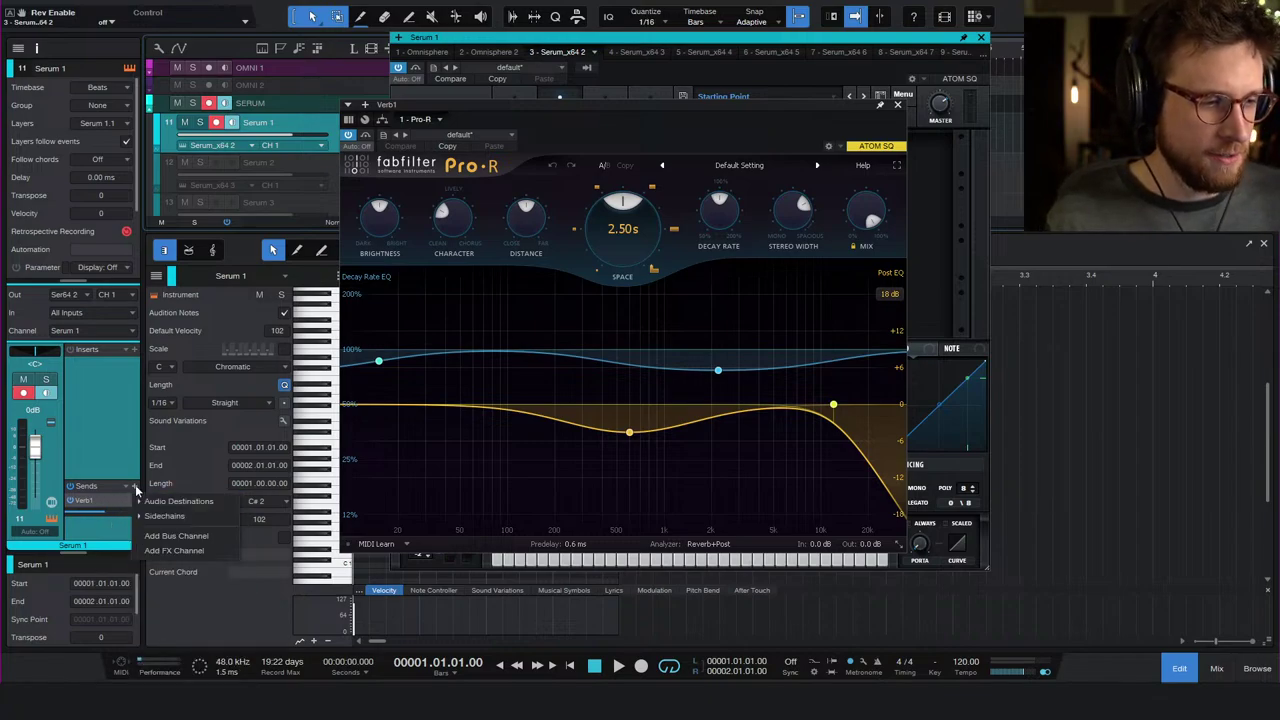
pyautogui.click(184, 504)
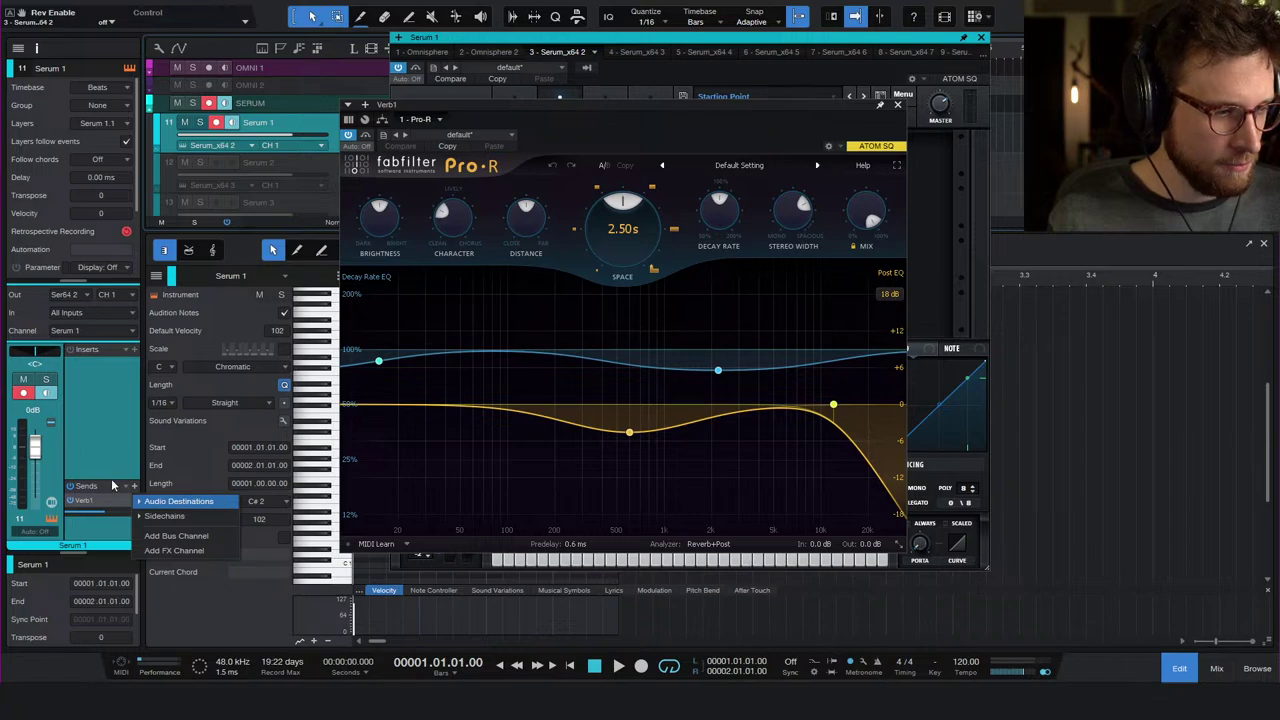
pyautogui.click(100, 526)
pyautogui.rightClick(125, 489)
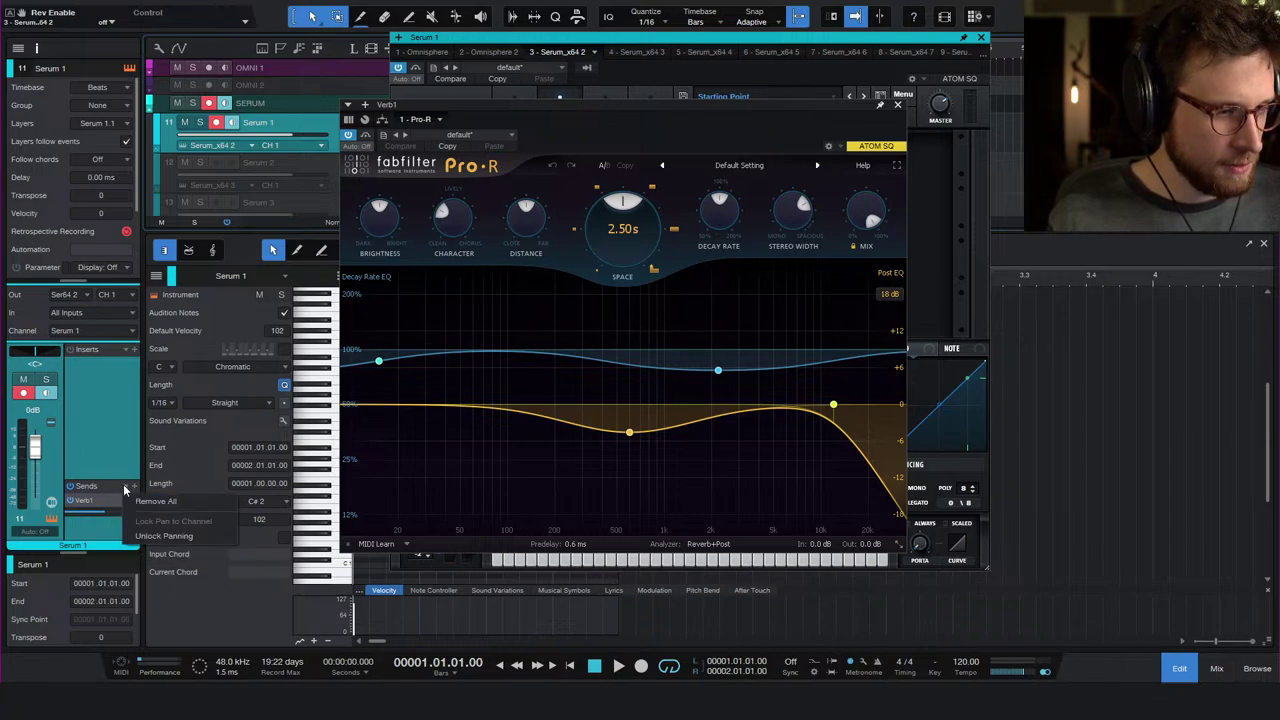
pyautogui.click(100, 525)
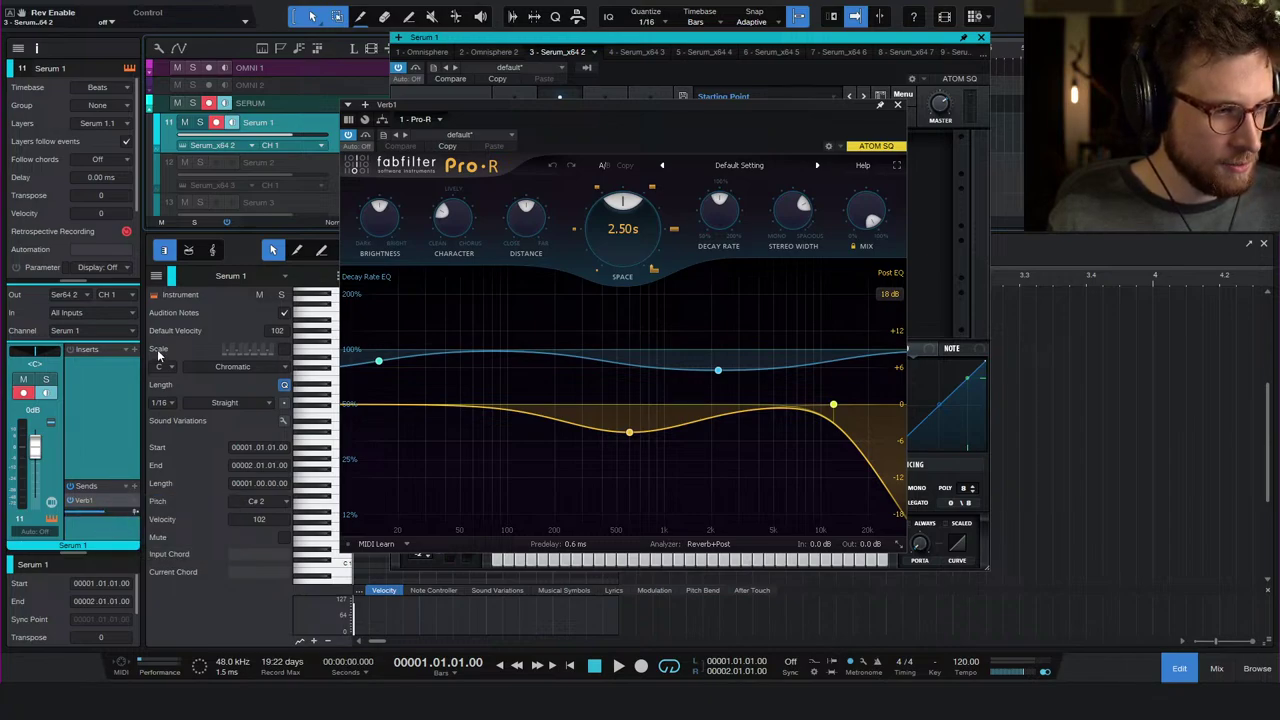
# - Show the mixing console and close the Serum 1 and Verb1 plug-in windows
pyautogui.click(1216, 669)
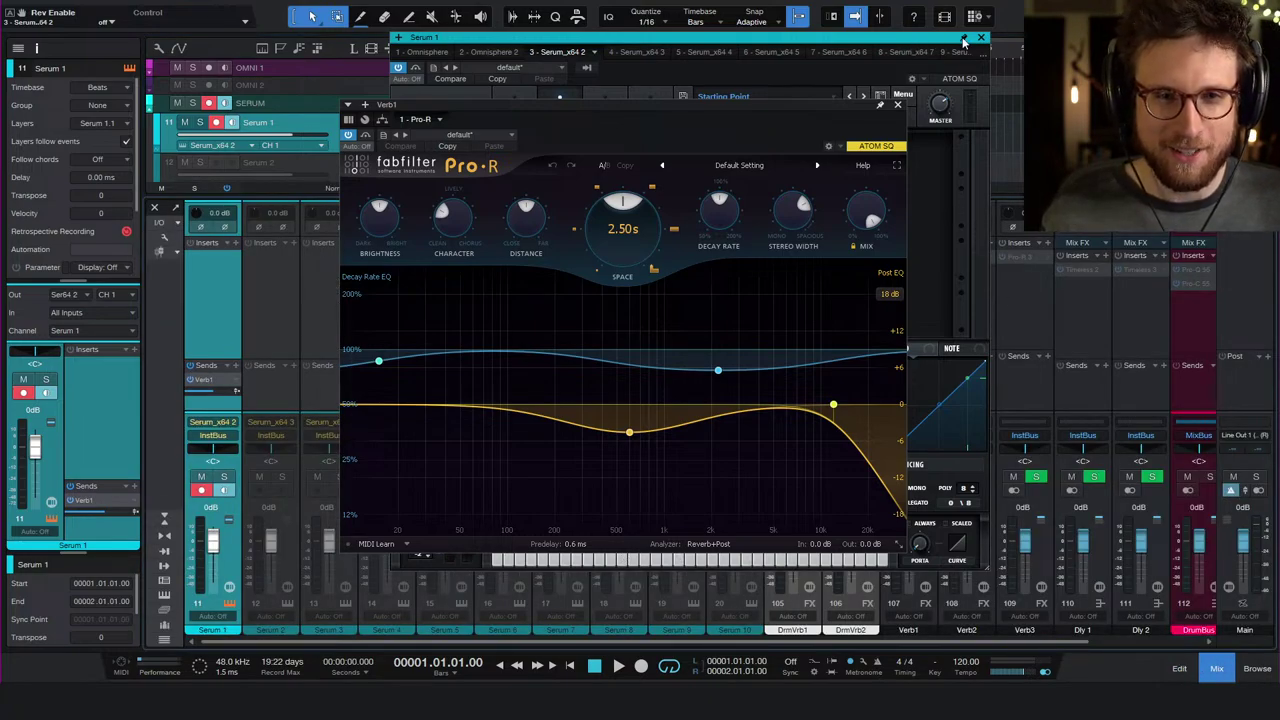
pyautogui.click(980, 37)
pyautogui.click(897, 104)
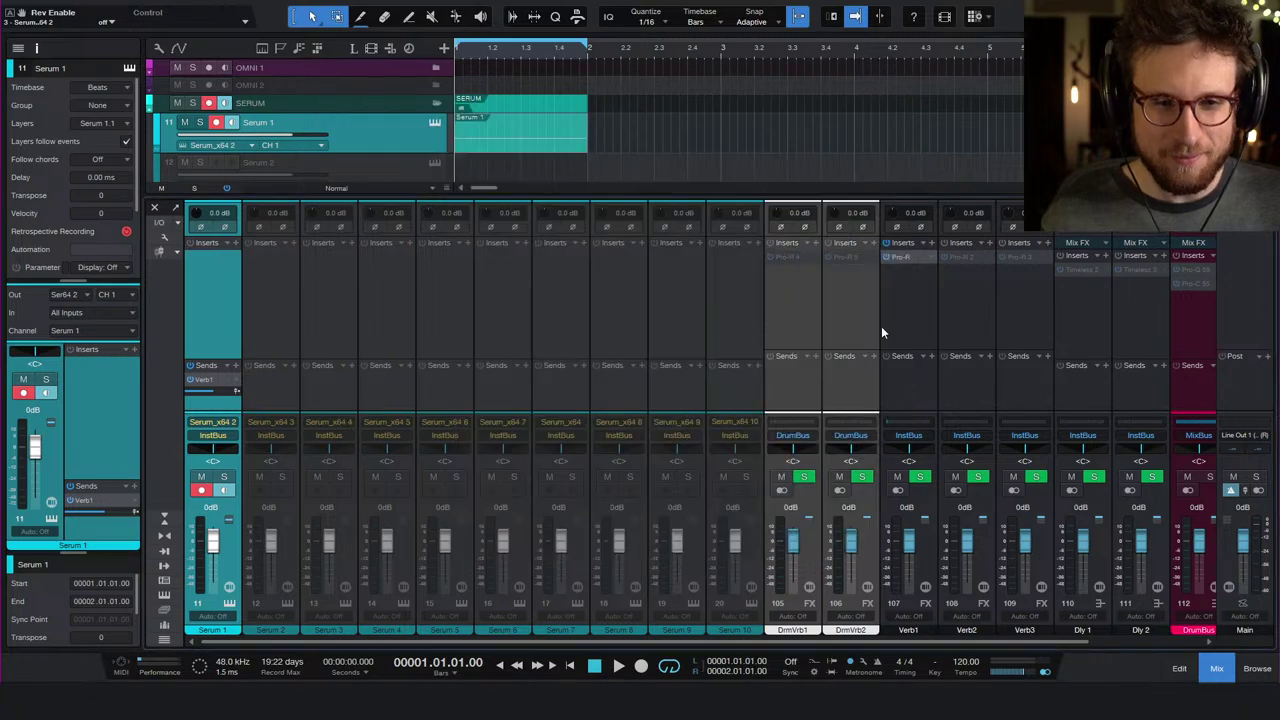
# - Insert 2C-Aether after Pro-R on the Verb1 channel and move its window away from the Verb1 strip
pyautogui.hscroll(2, 830, 326)
pyautogui.click(815, 249)
pyautogui.write('aeth')
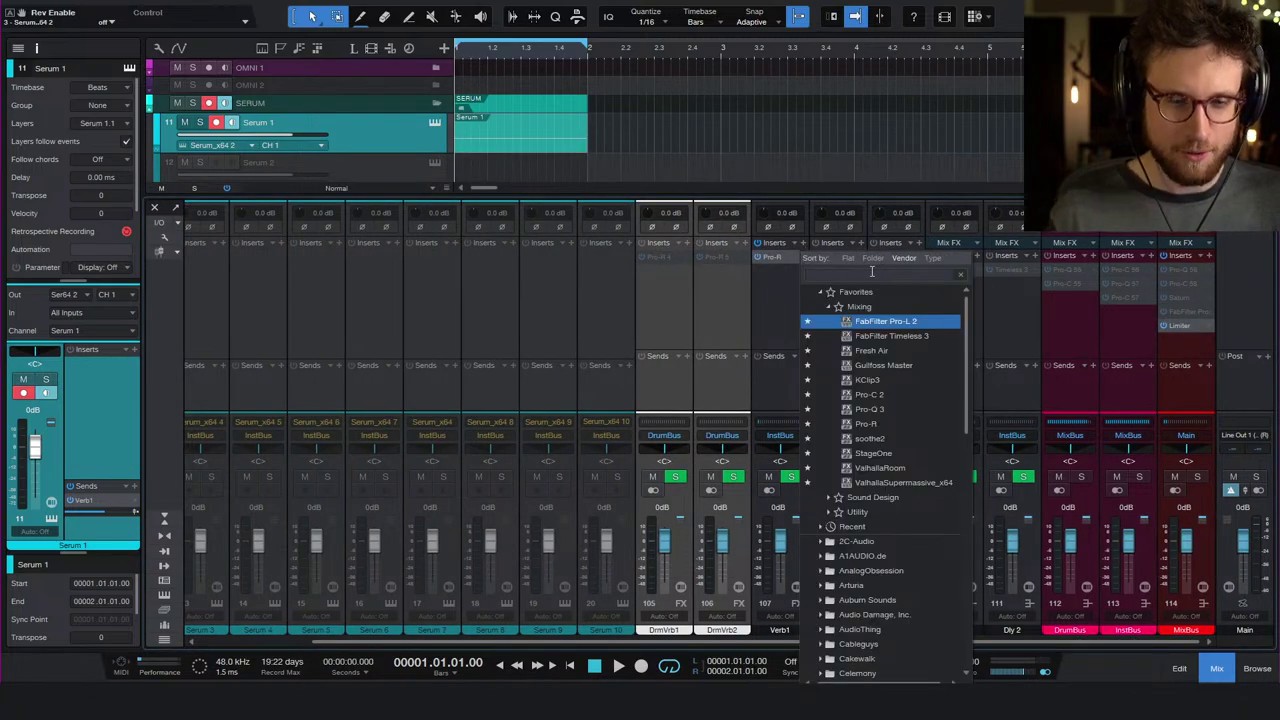
pyautogui.click(899, 324)
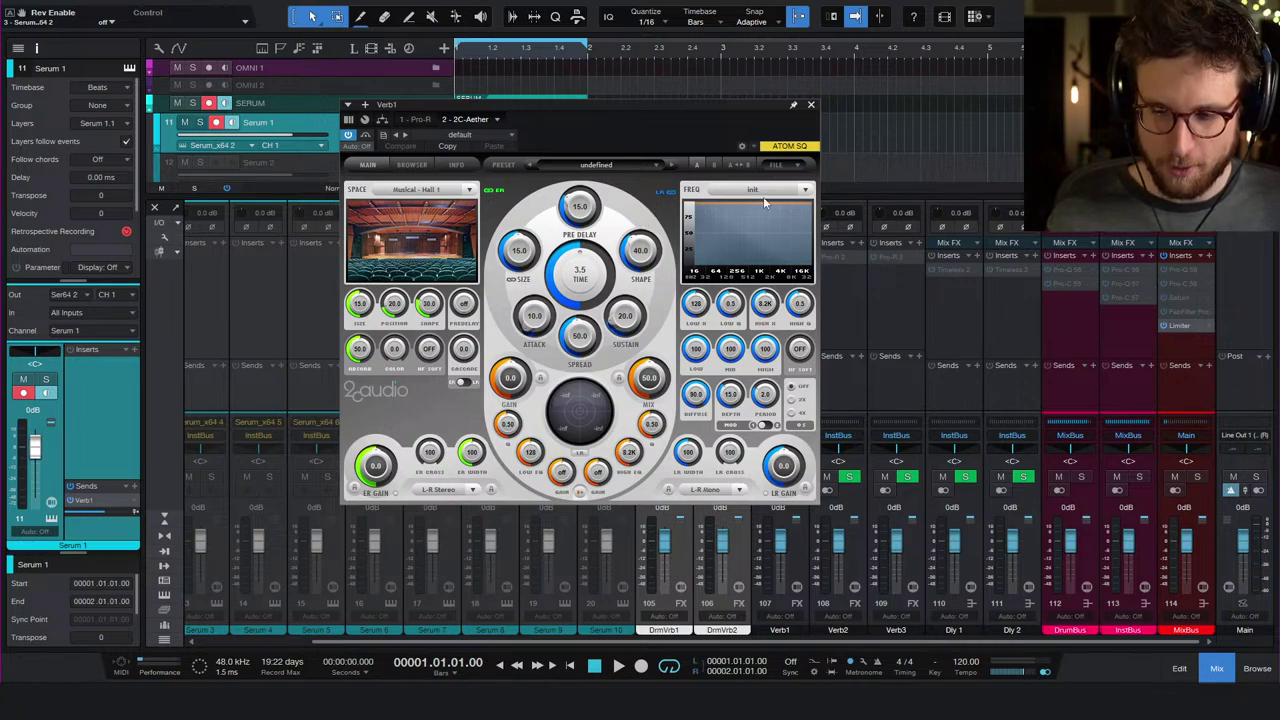
pyautogui.moveTo(673, 102); pyautogui.dragTo(554, 78)
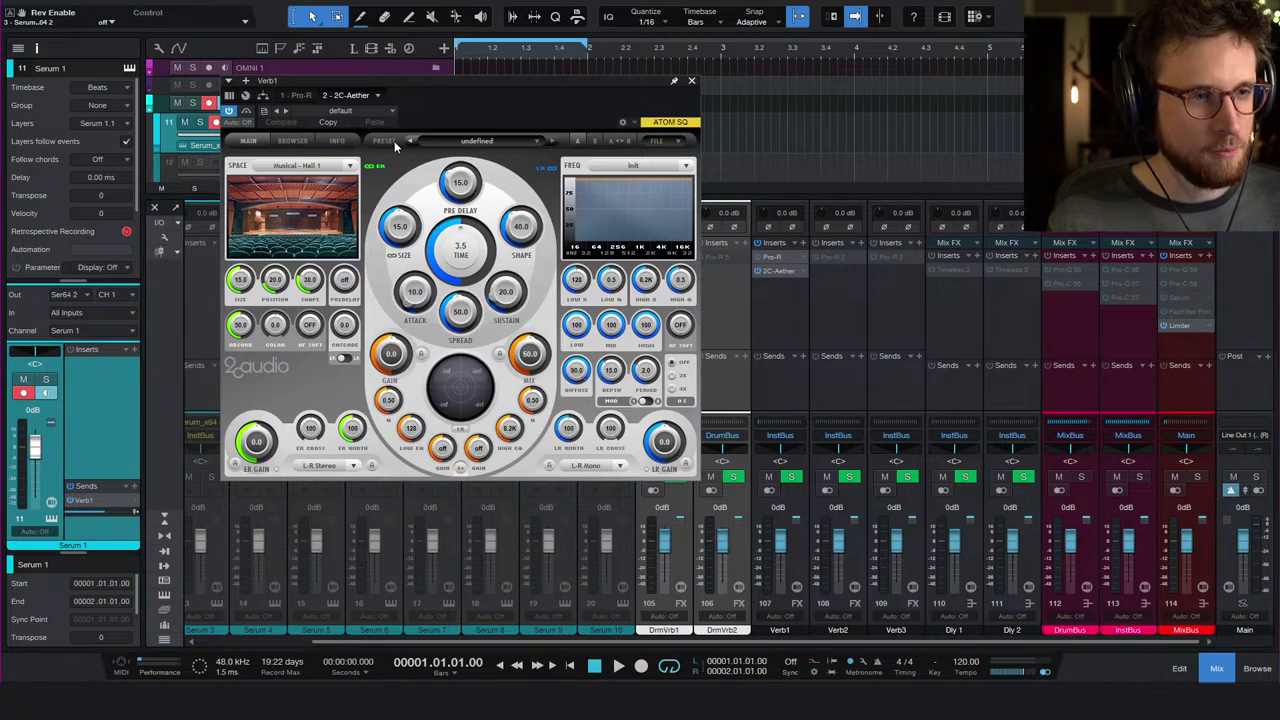
# - Load the Virgin Forest preset from Aether's 12 Nature factory category
pyautogui.click(540, 141)
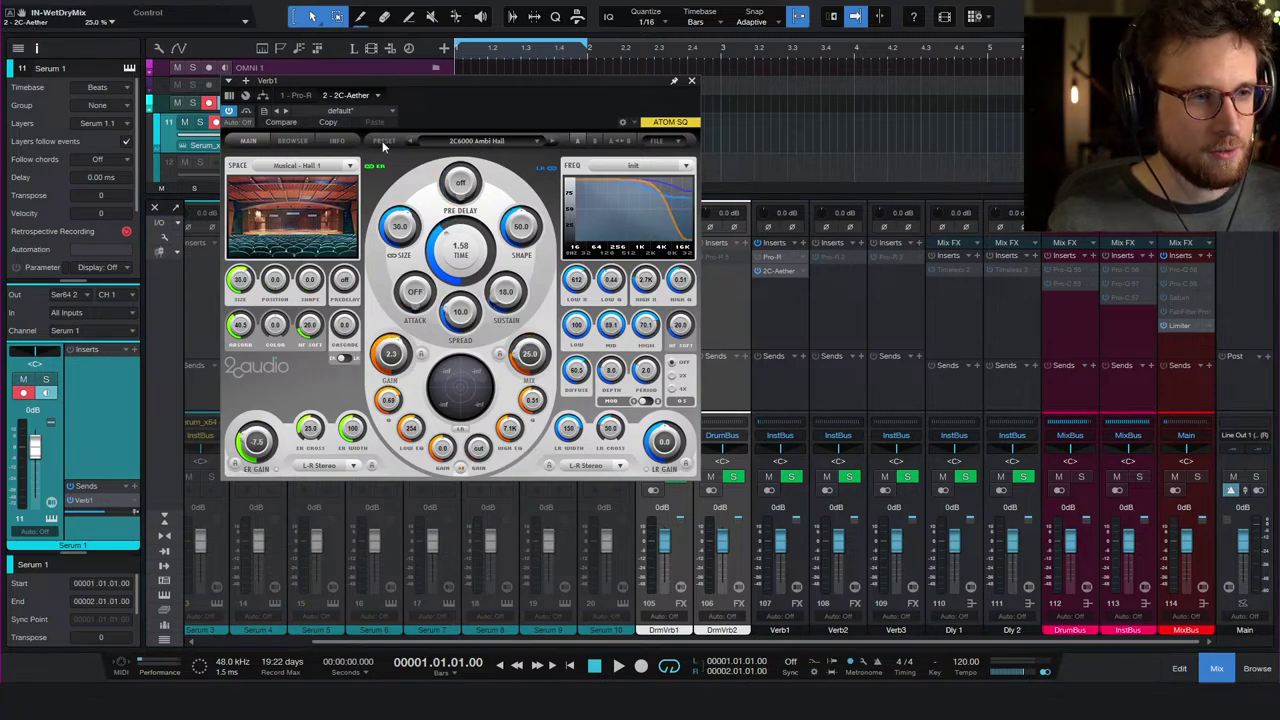
pyautogui.click(291, 141)
pyautogui.click(282, 173)
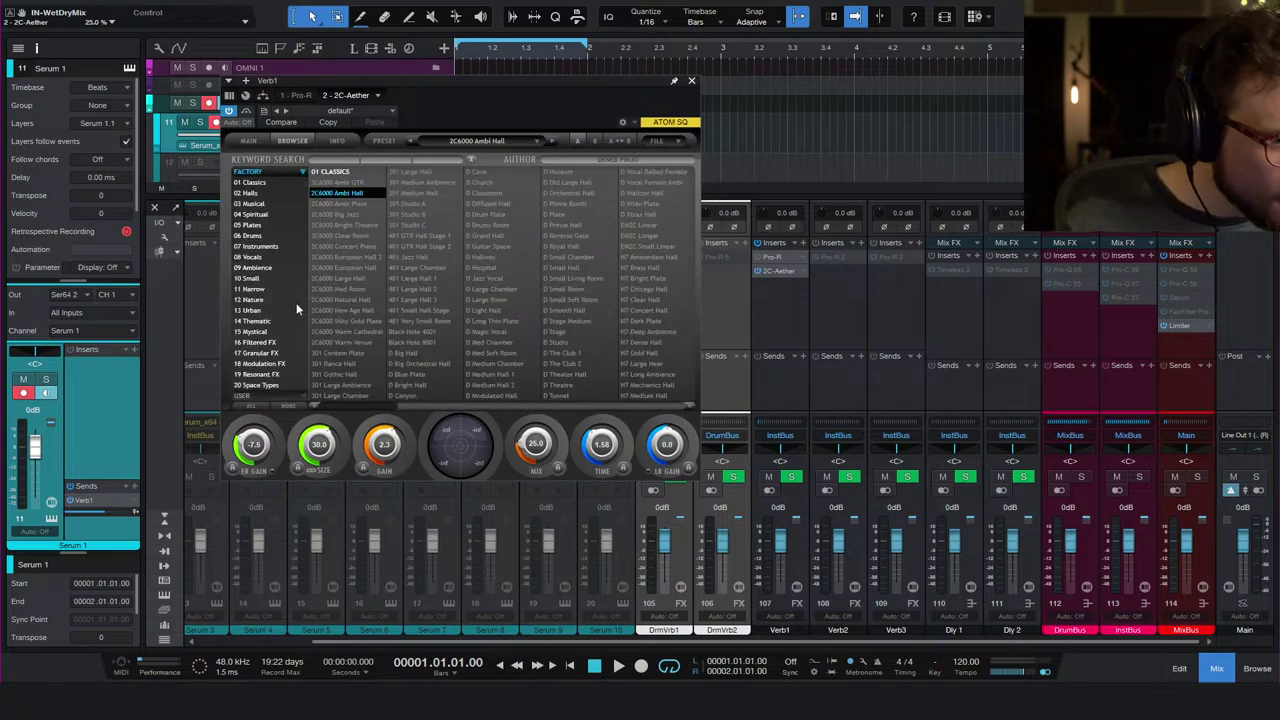
pyautogui.click(252, 300)
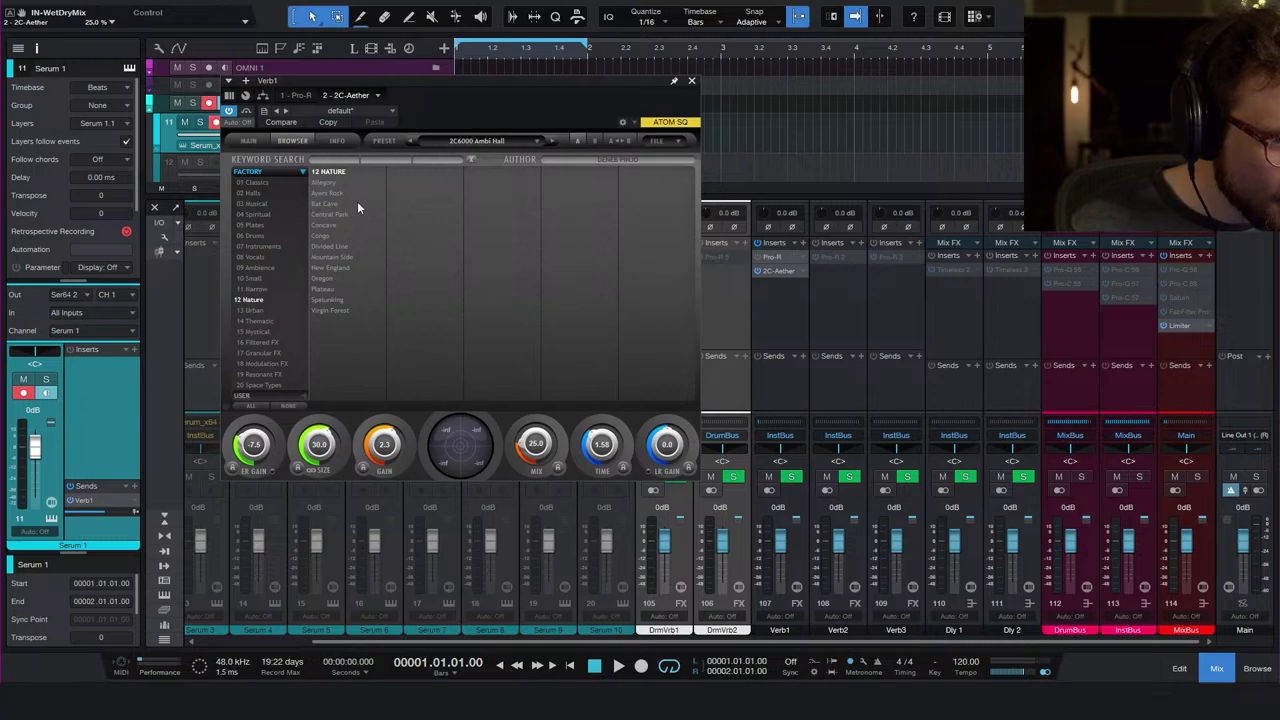
pyautogui.click(335, 311)
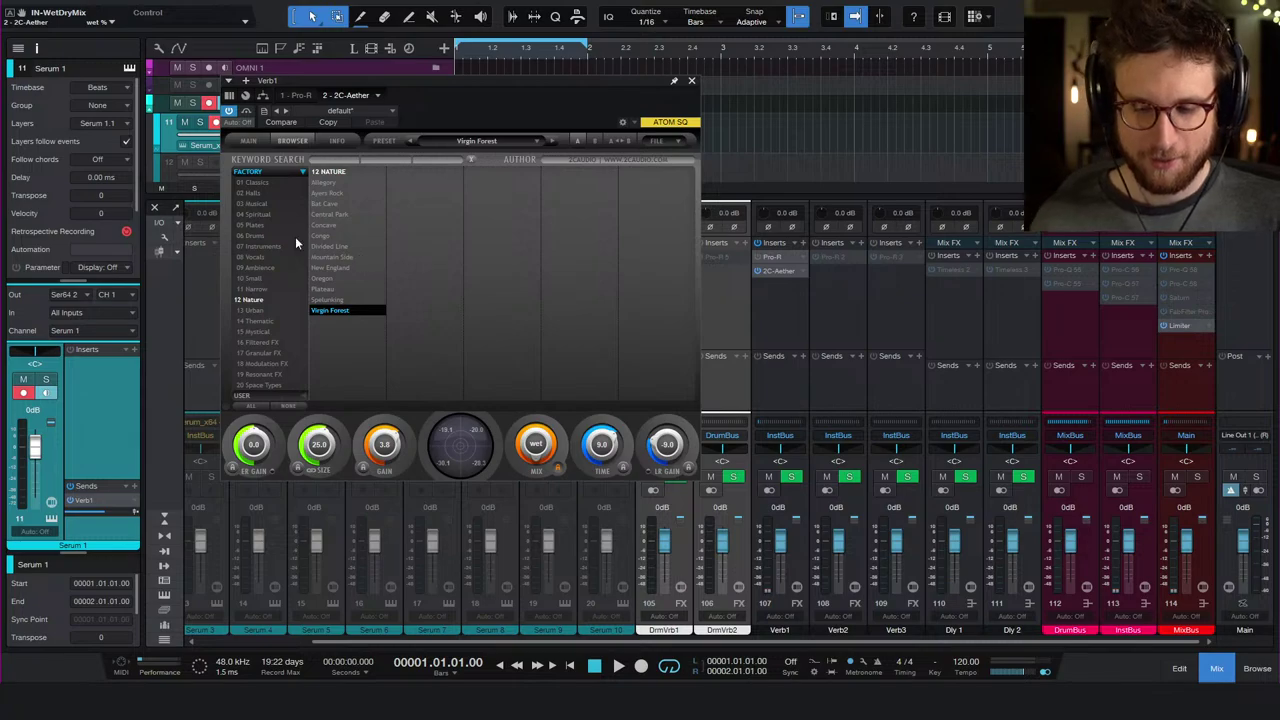
# - Audition Aether's Nature presets Oregon, New England, Mountain Side and Central Park on the noise sound
pyautogui.click(332, 281)
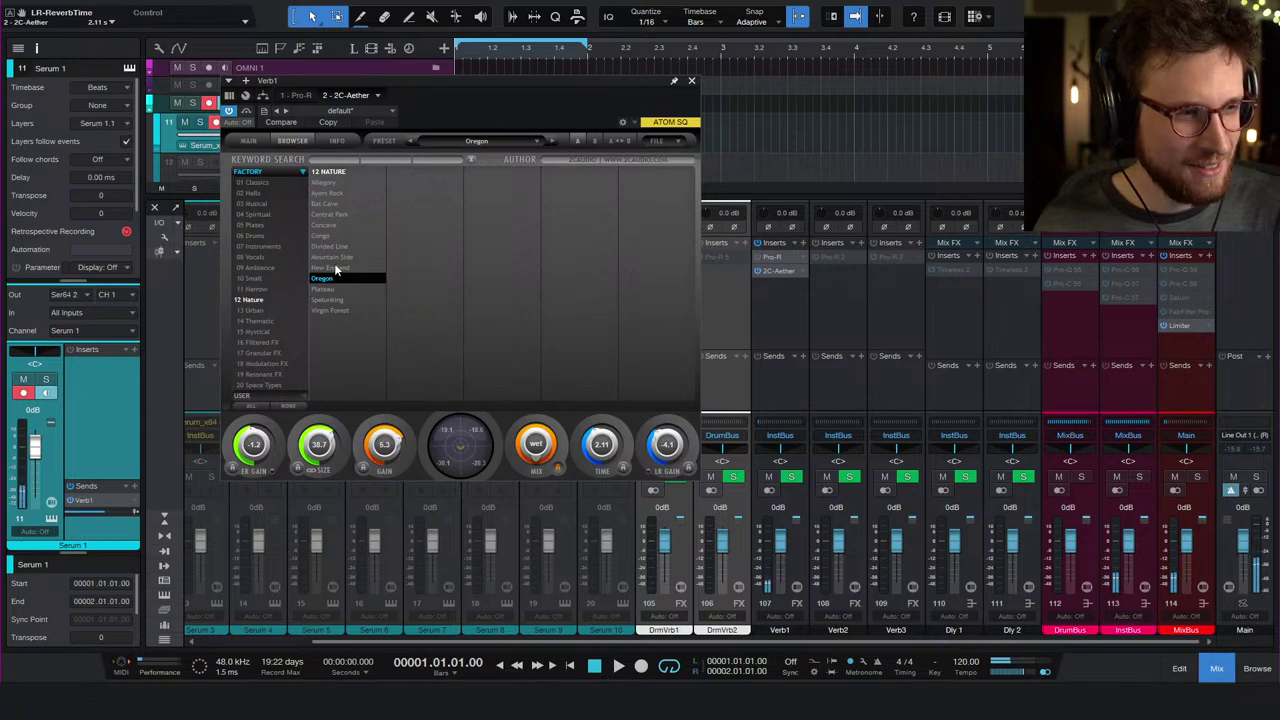
pyautogui.click(335, 268)
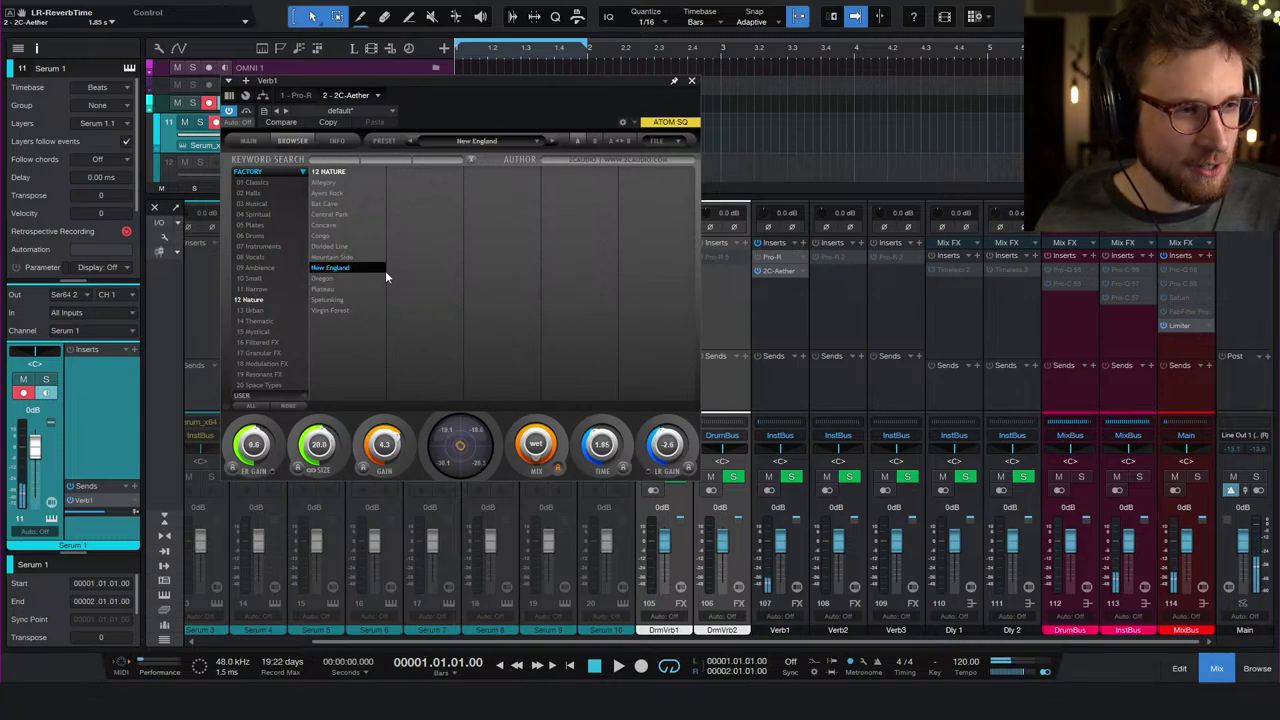
pyautogui.click(350, 258)
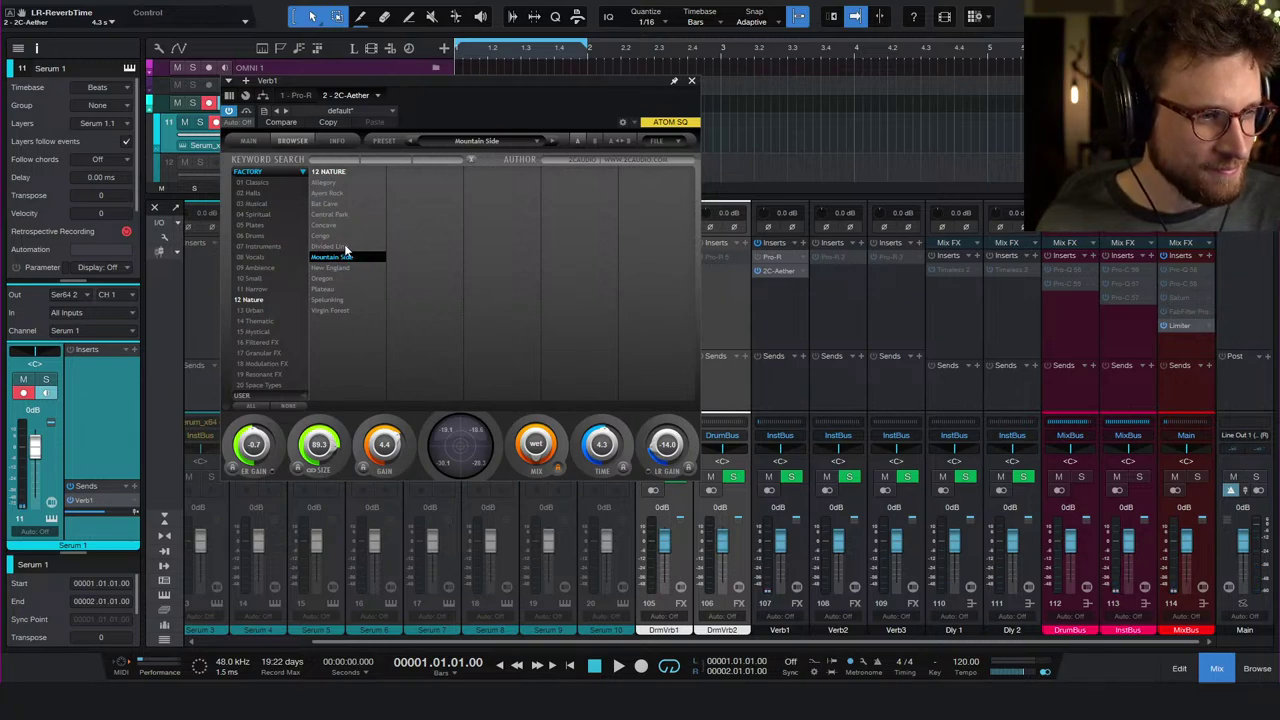
pyautogui.click(346, 215)
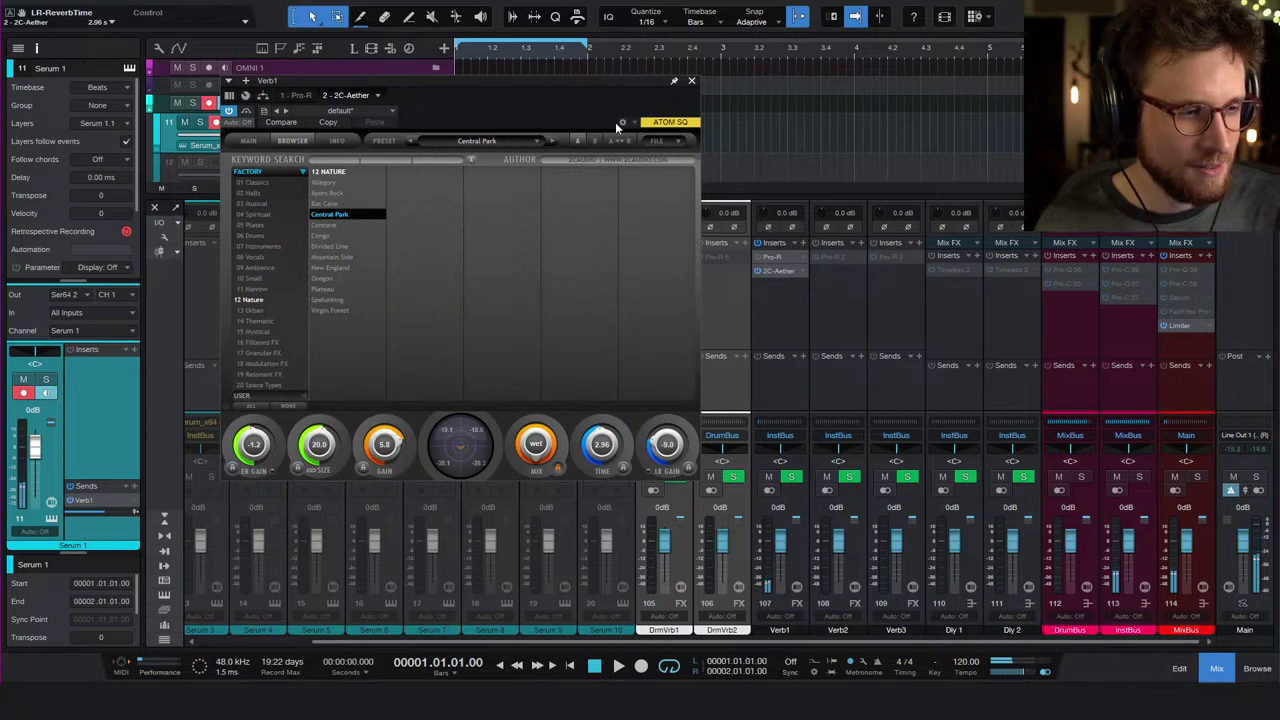
# - Close Aether and remove it from the Verb1 channel's inserts
pyautogui.click(691, 82)
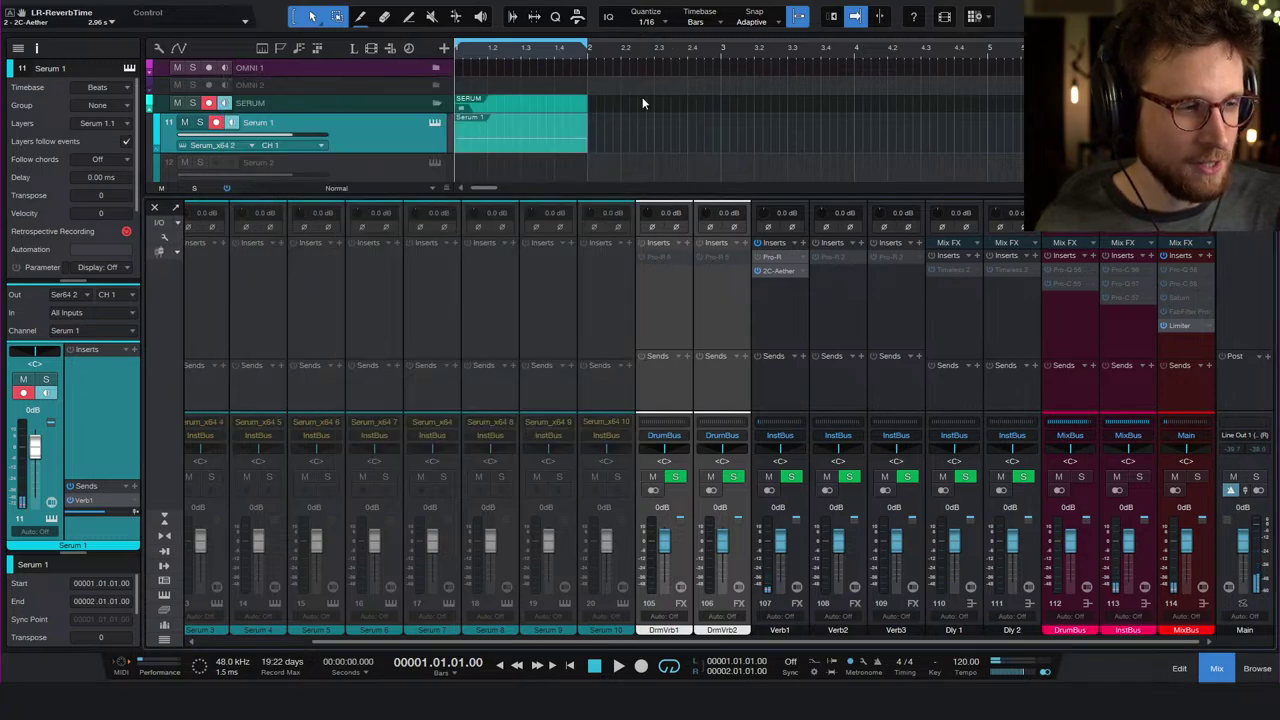
pyautogui.click(802, 271)
pyautogui.click(838, 411)
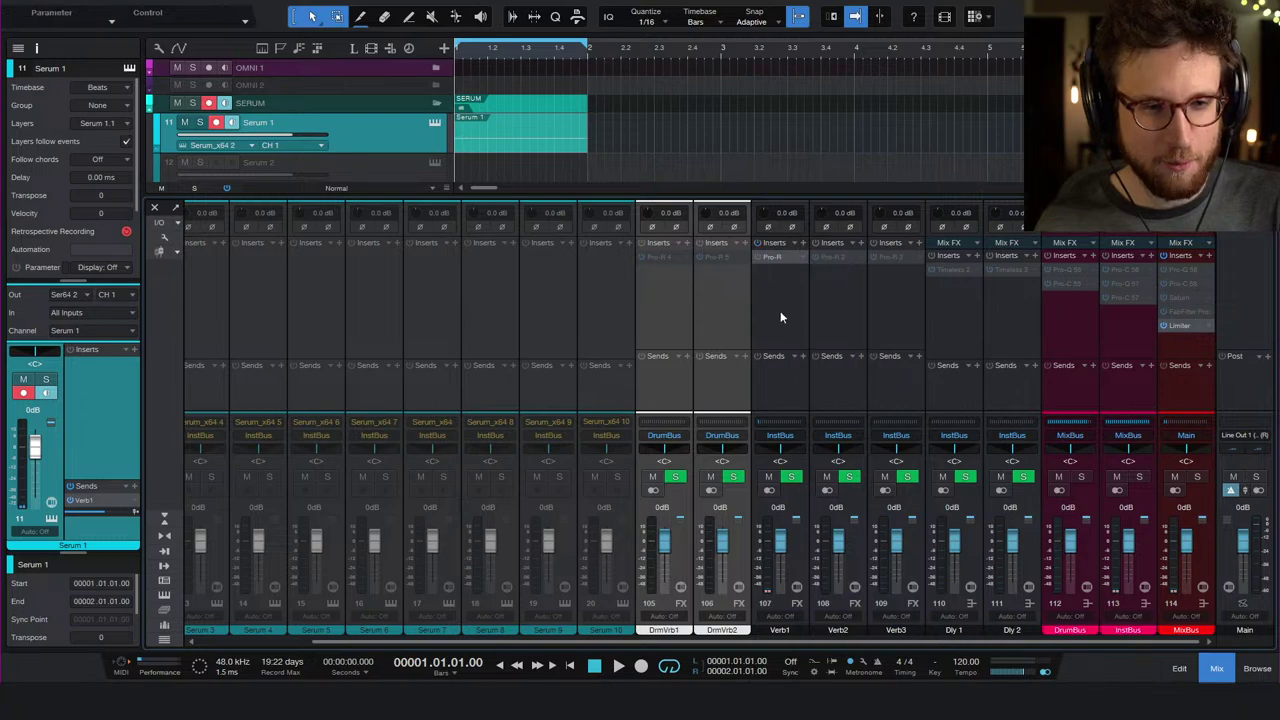
# - Reopen Pro-R on Verb1 and look through its factory presets, including the Medium, Very Large and Tempo Synced categories
pyautogui.click(772, 257)
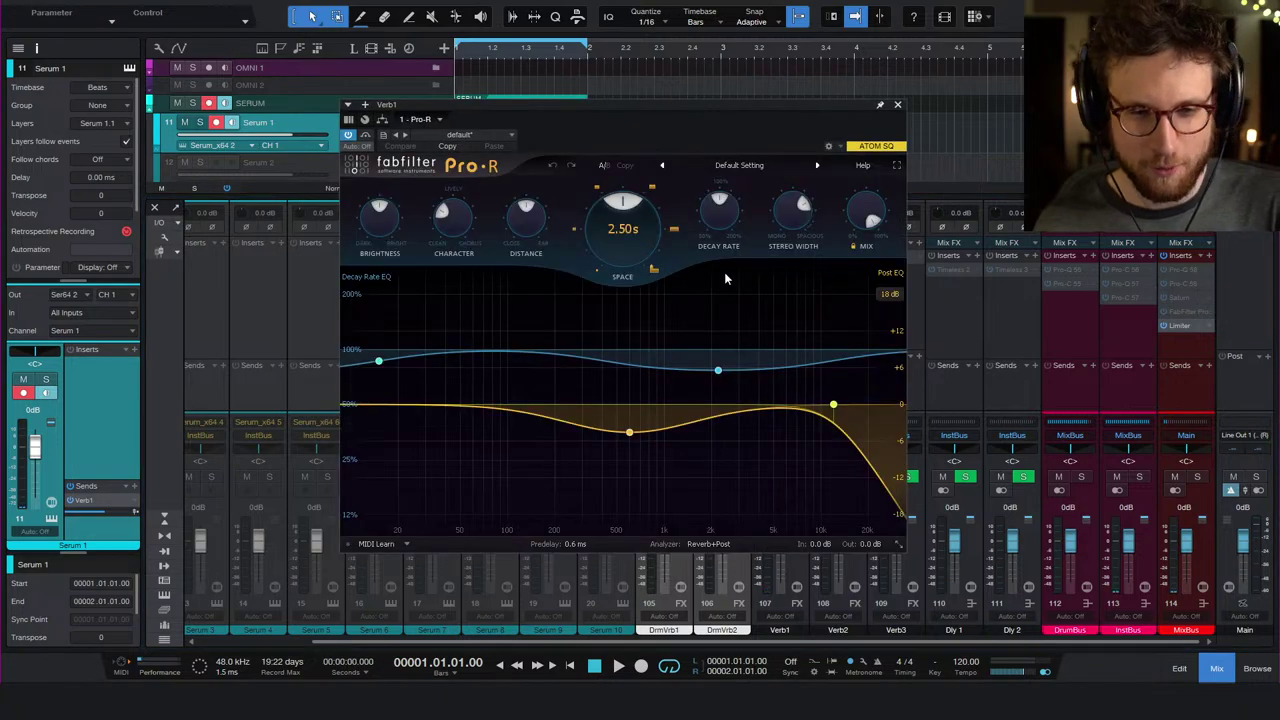
pyautogui.click(739, 165)
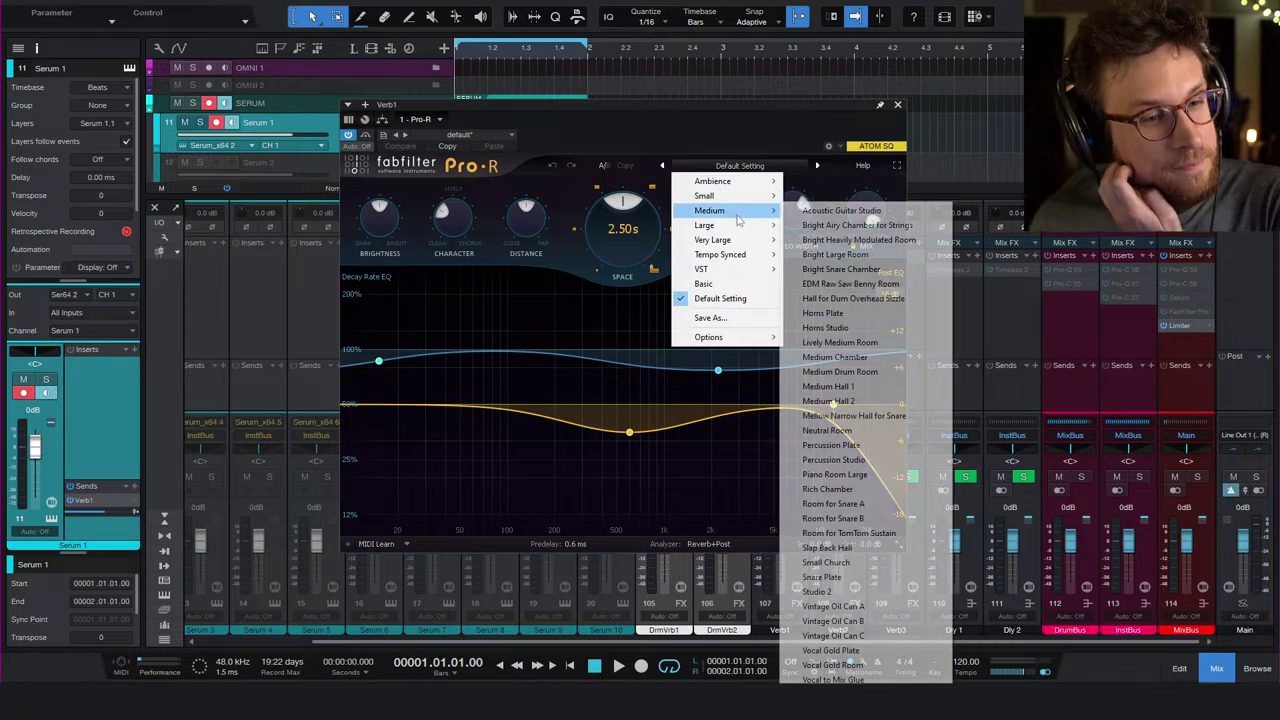
pyautogui.moveTo(743, 230)
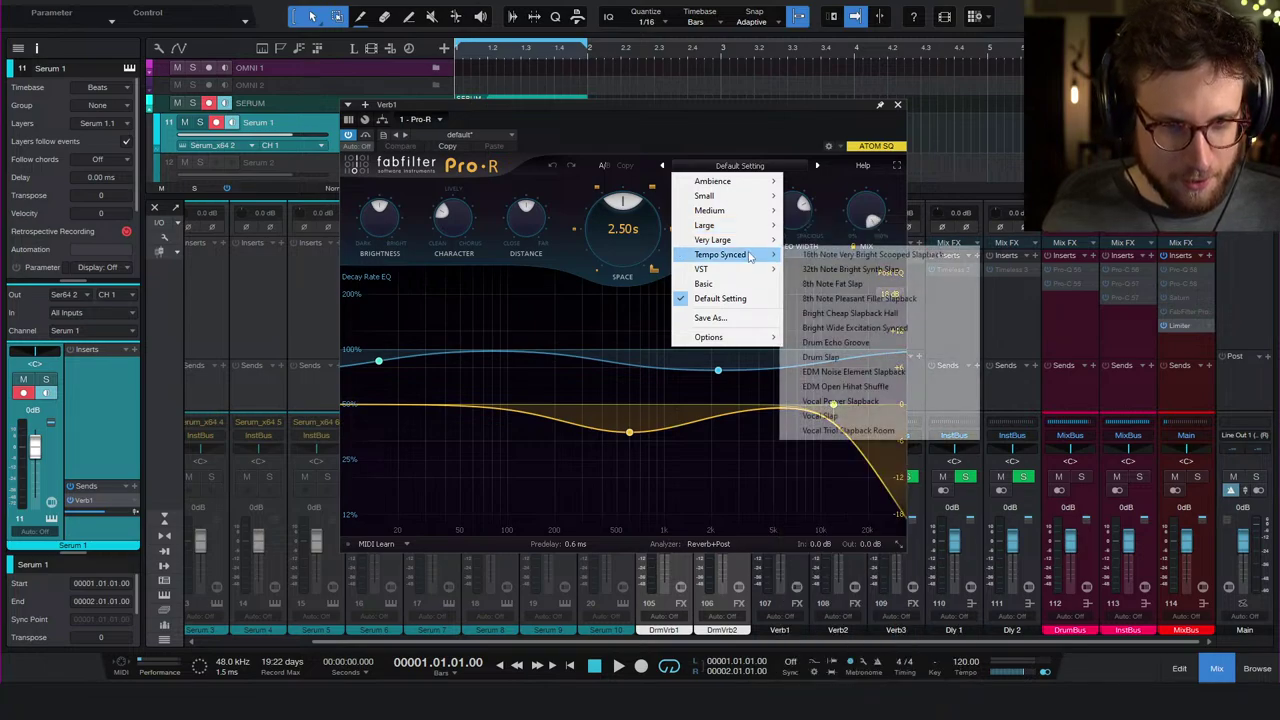
pyautogui.moveTo(750, 244)
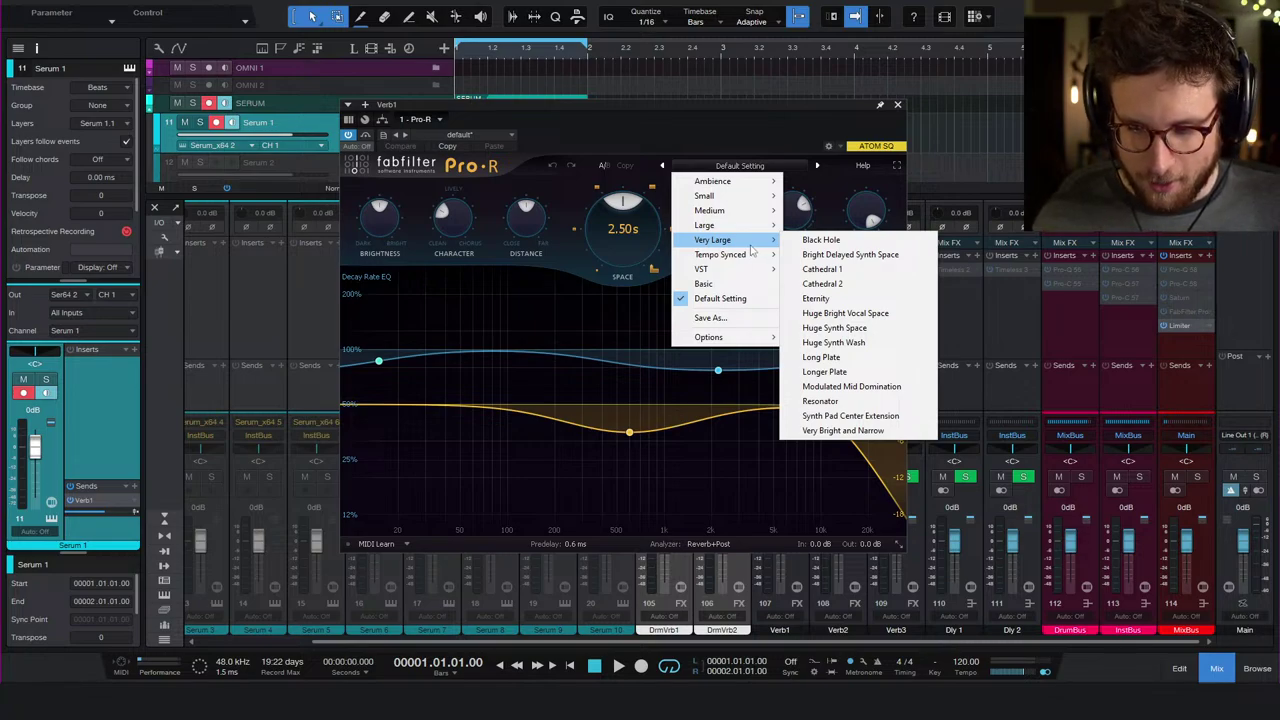
pyautogui.click(713, 142)
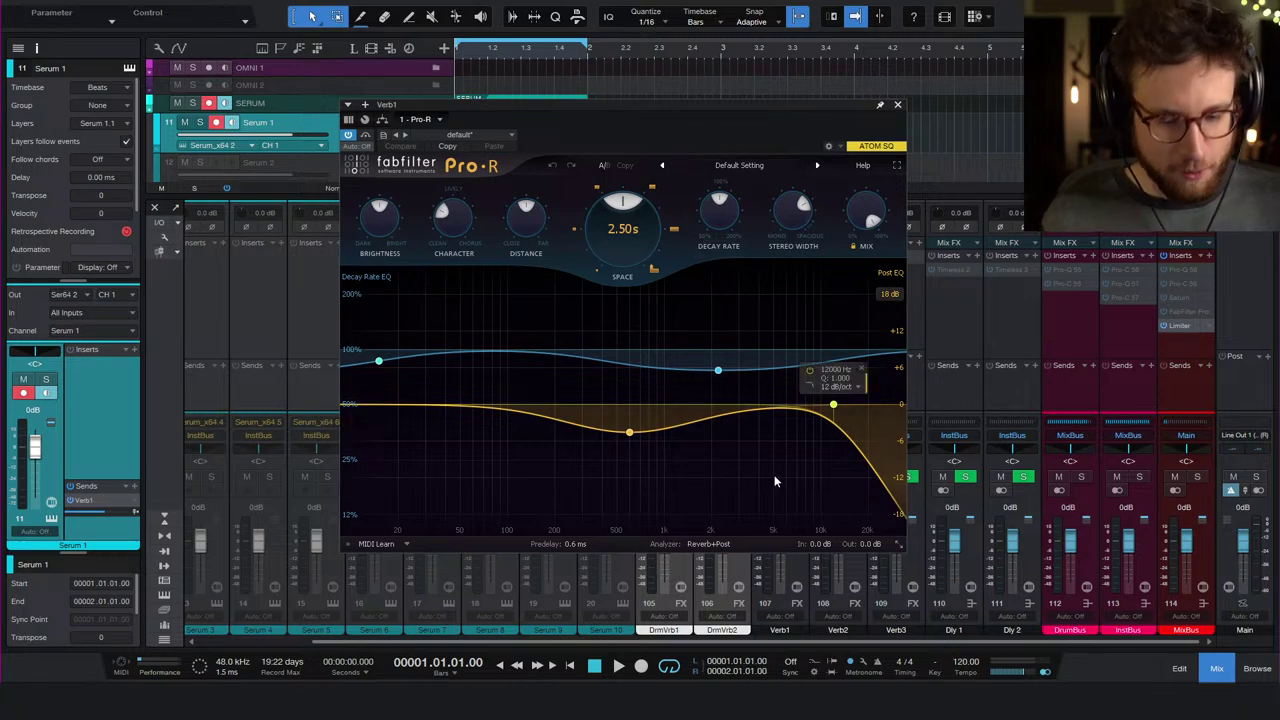
# - Add a decay rate EQ band at about 5 kHz that shortens the high-frequency decay, and set Space to 2.55 s
pyautogui.moveTo(838, 410)
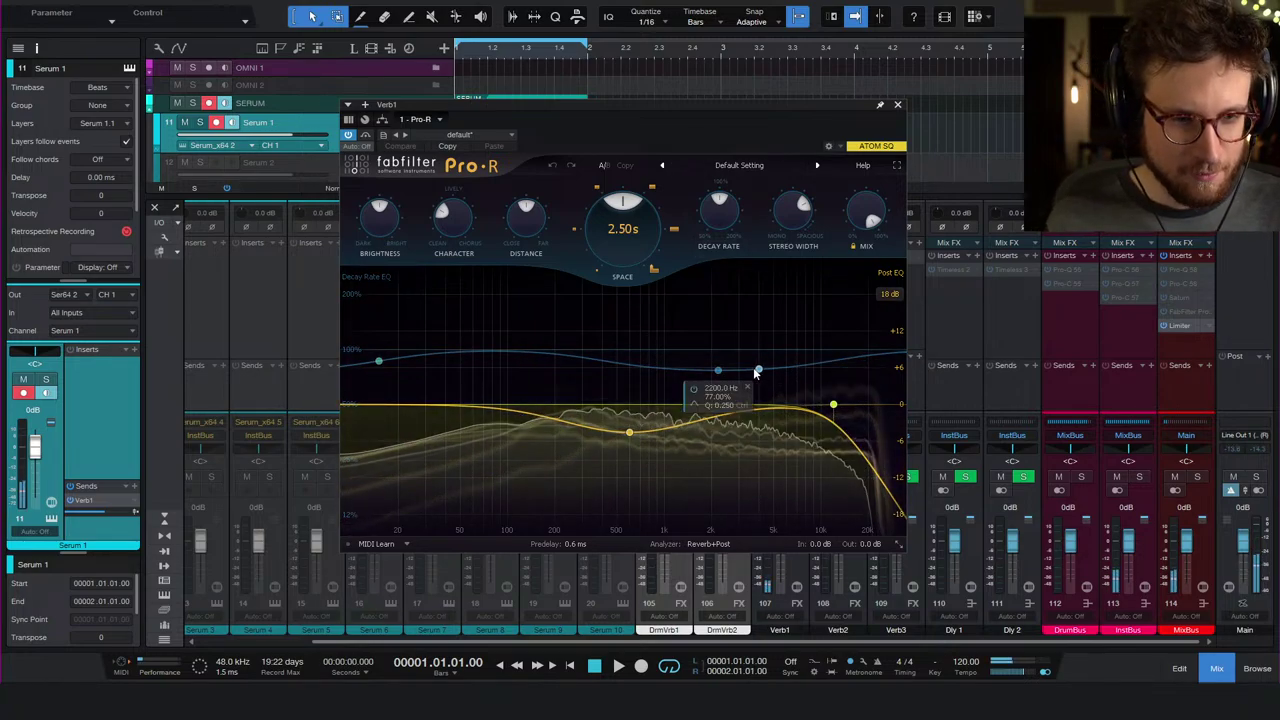
pyautogui.moveTo(877, 358)
pyautogui.moveTo(877, 358); pyautogui.dragTo(777, 380)
pyautogui.scroll(1, 645, 265)
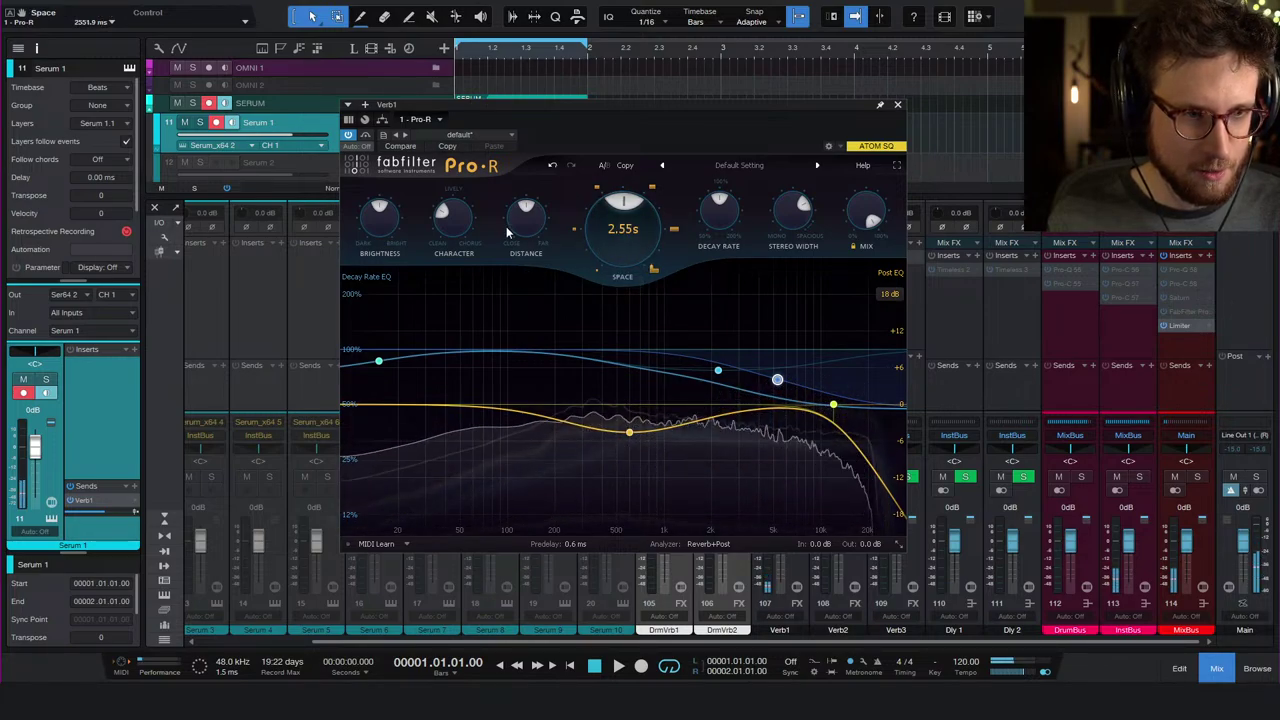
# - Set Pro-R's Character to about 64%, increase Distance, and reduce Brightness to about 24%
pyautogui.moveTo(454, 212)
pyautogui.mouseDown()
pyautogui.moveTo(461, 178)
pyautogui.moveTo(455, 237)
pyautogui.mouseUp()
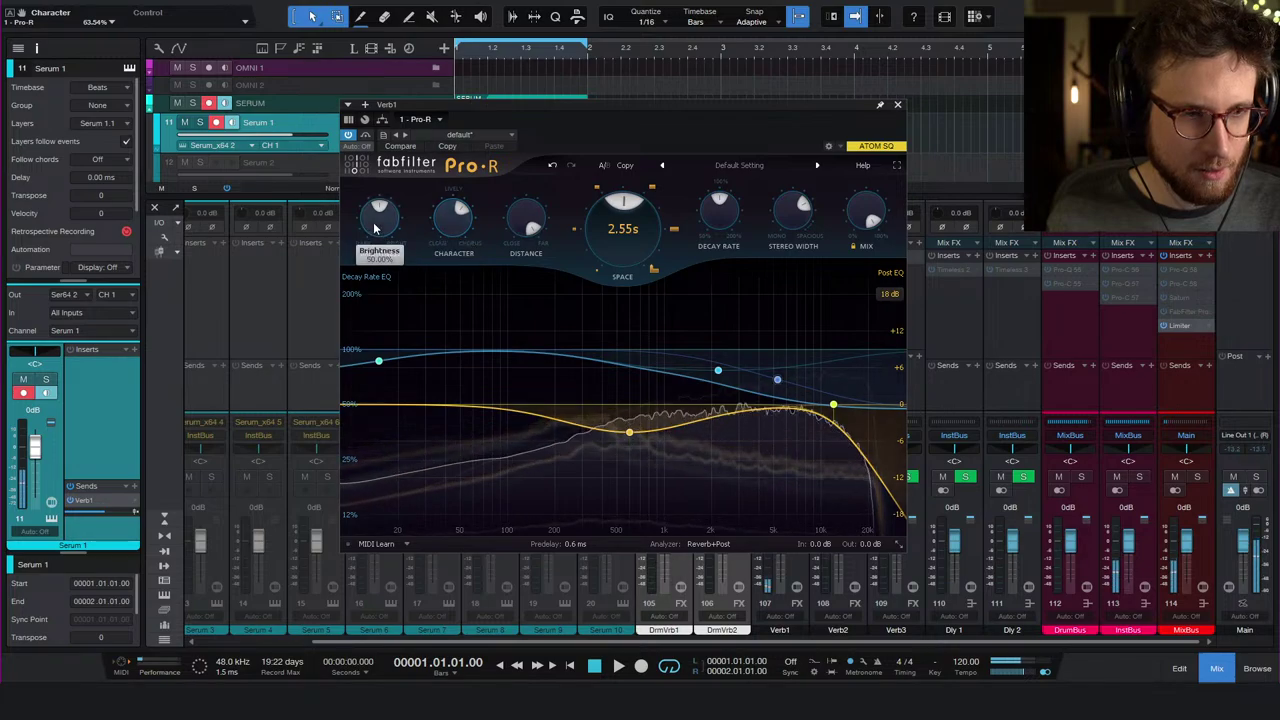
pyautogui.moveTo(379, 228); pyautogui.dragTo(385, 260)
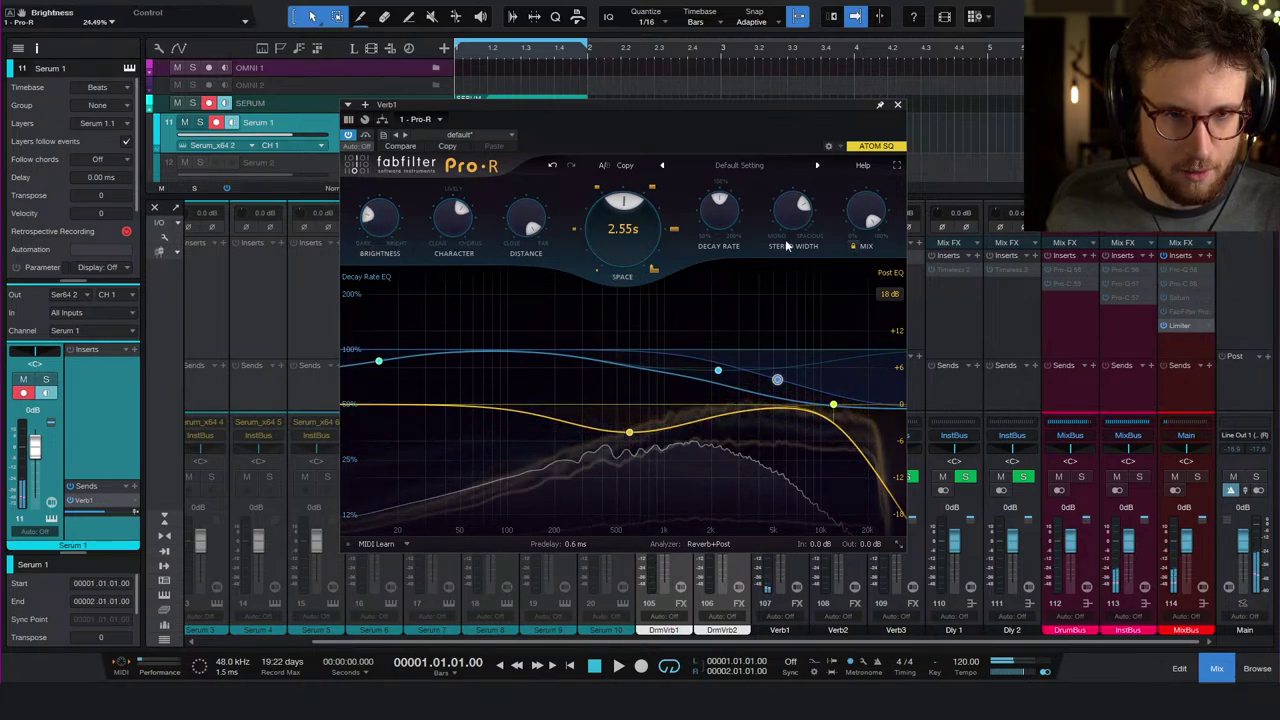
pyautogui.moveTo(382, 232)
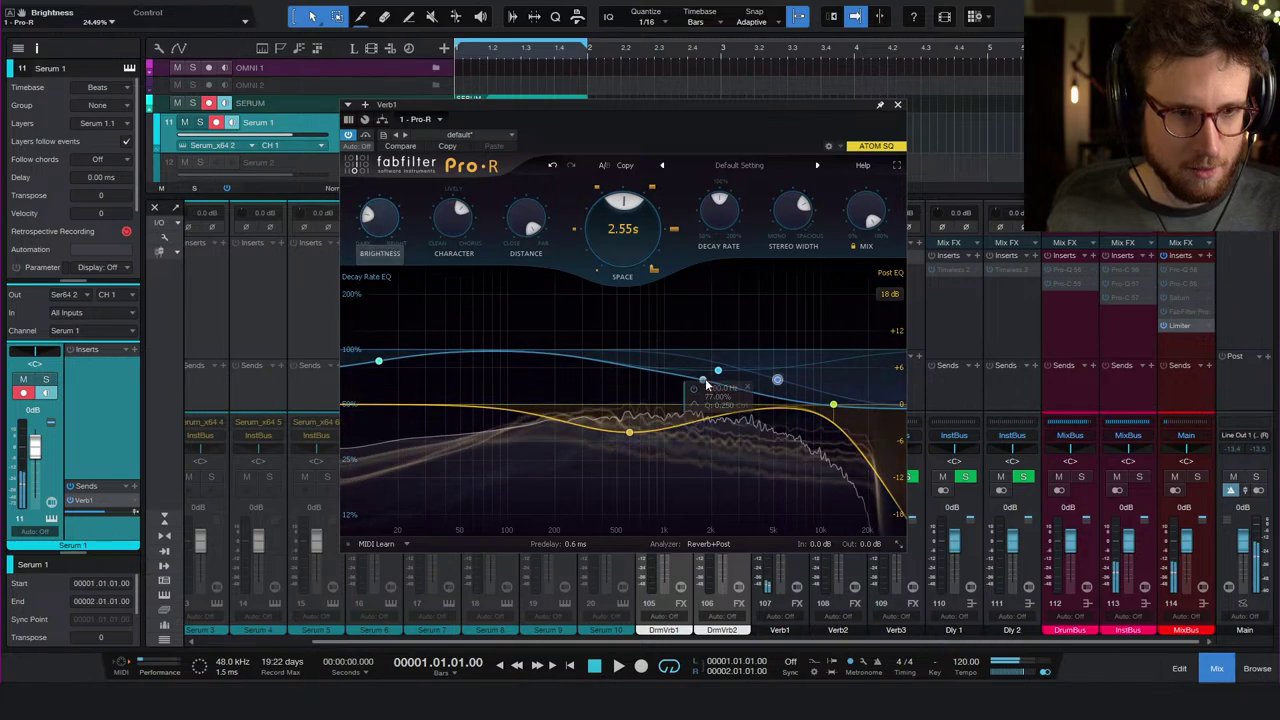
# - Shift the upper decay rate band to about 1.2 kHz, lower the Post EQ high cut, and set Space to 3.60 s
pyautogui.moveTo(833, 405); pyautogui.dragTo(759, 481)
pyautogui.moveTo(797, 390); pyautogui.dragTo(683, 386)
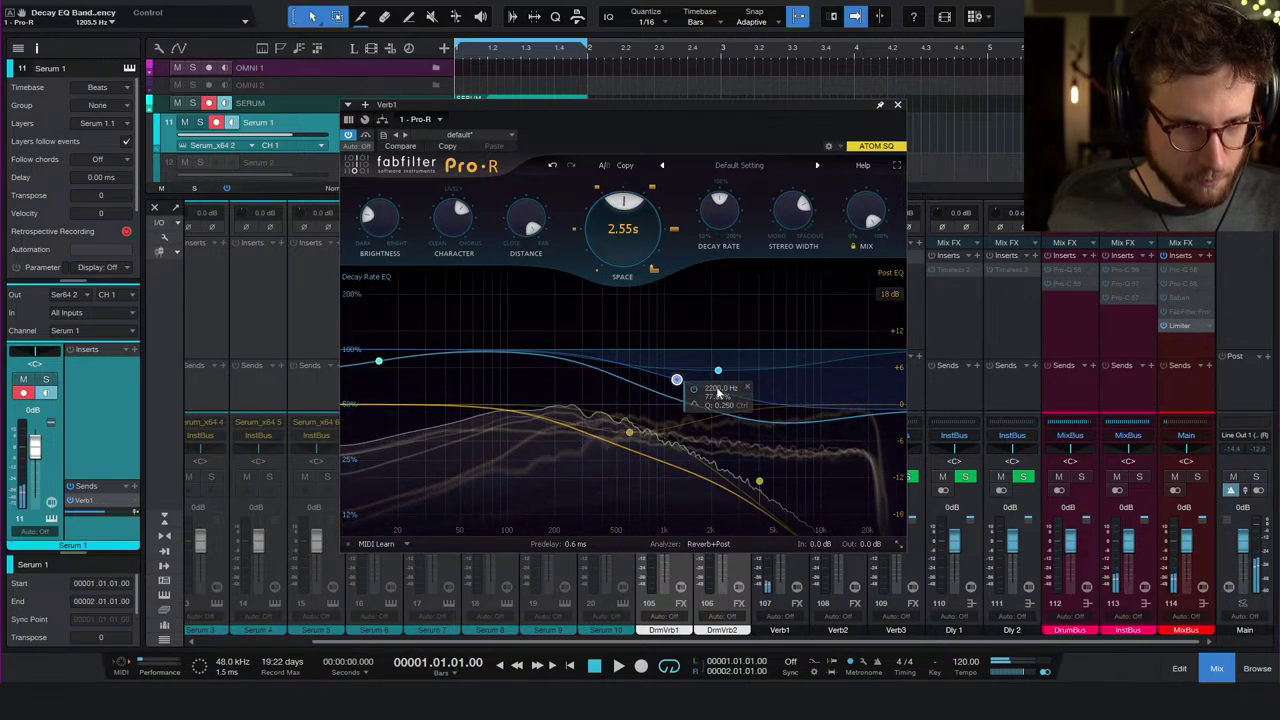
pyautogui.scroll(5, 622, 234)
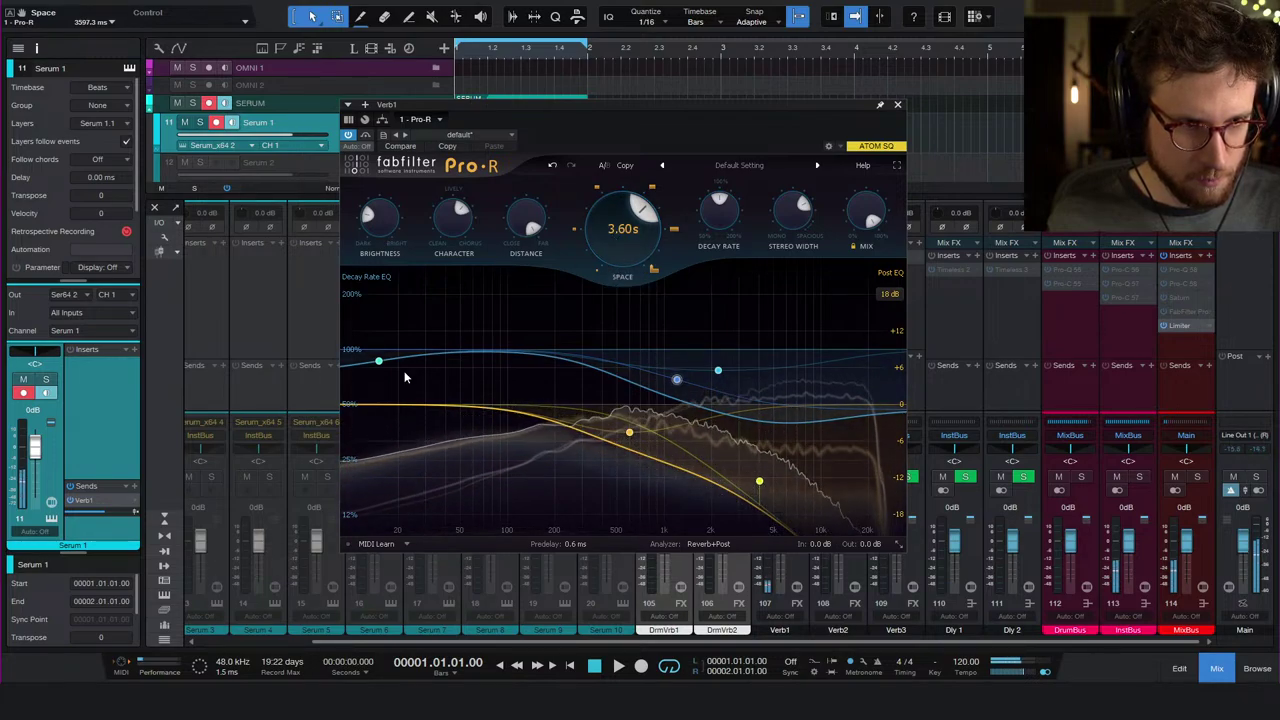
# - Add a Post EQ low-cut band at about 34 Hz and close the Pro-R window
pyautogui.click(373, 407)
pyautogui.moveTo(373, 407); pyautogui.dragTo(484, 435)
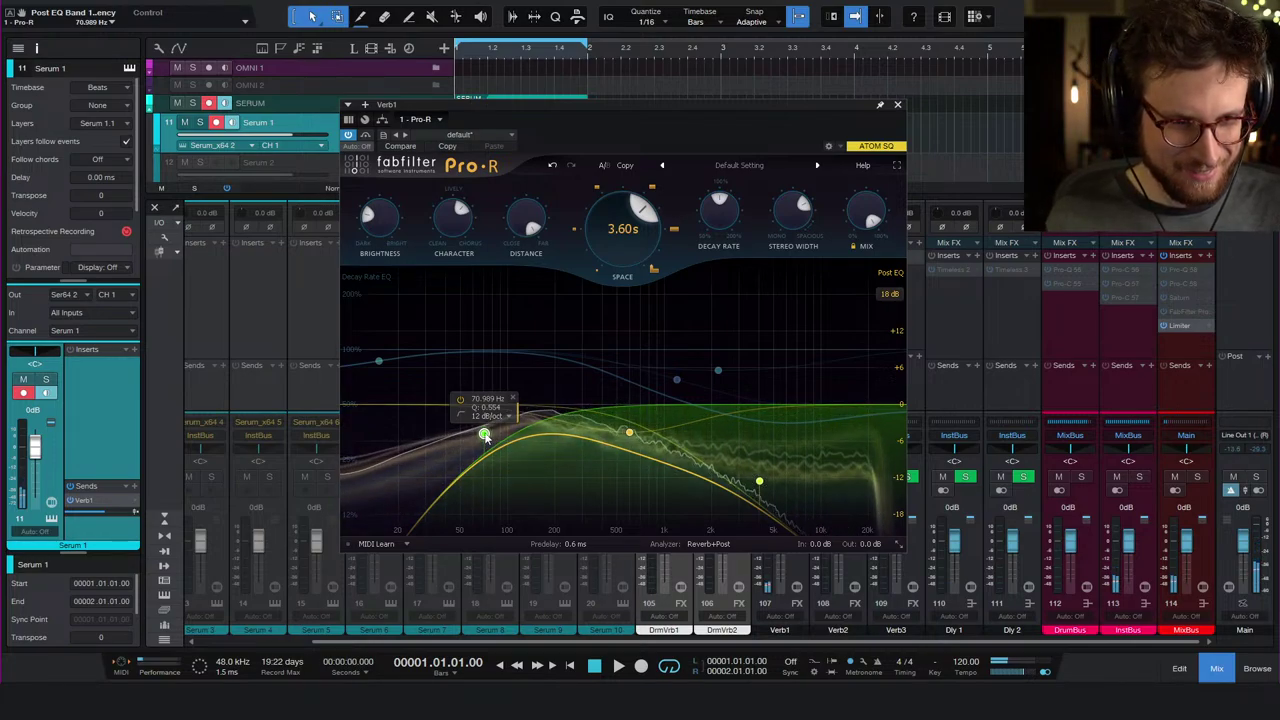
pyautogui.moveTo(484, 435); pyautogui.dragTo(437, 423)
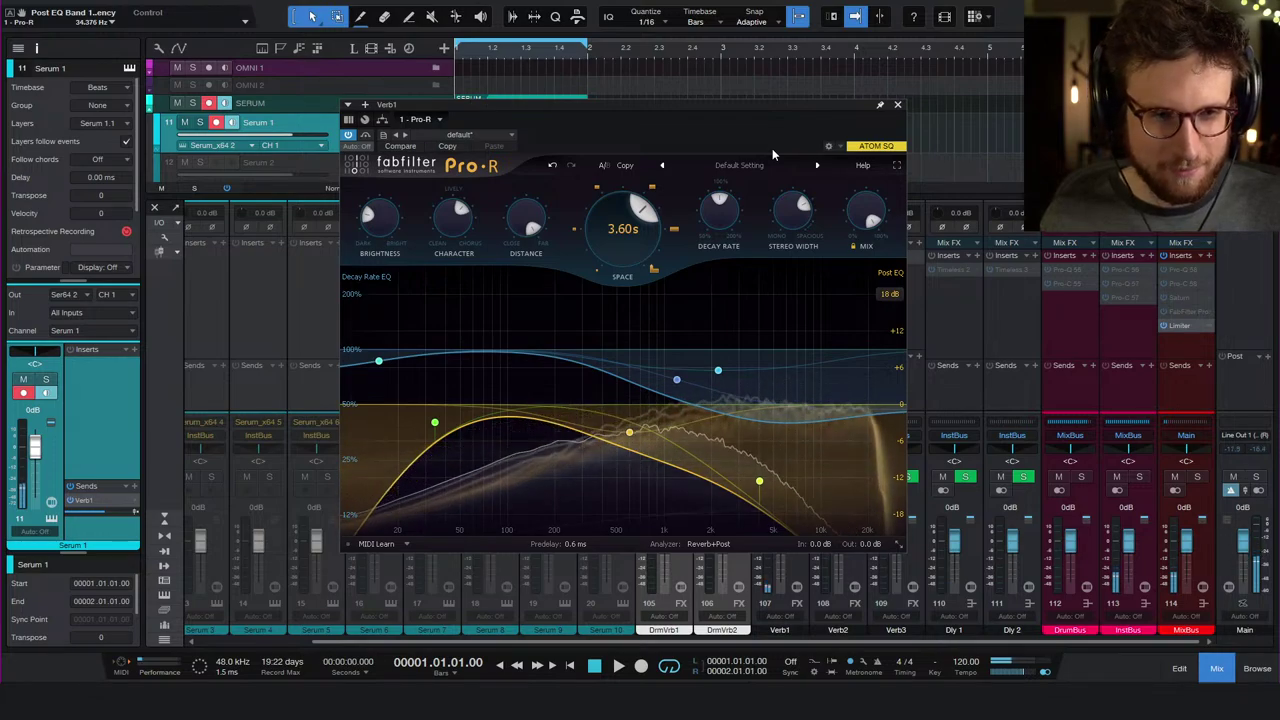
pyautogui.click(896, 105)
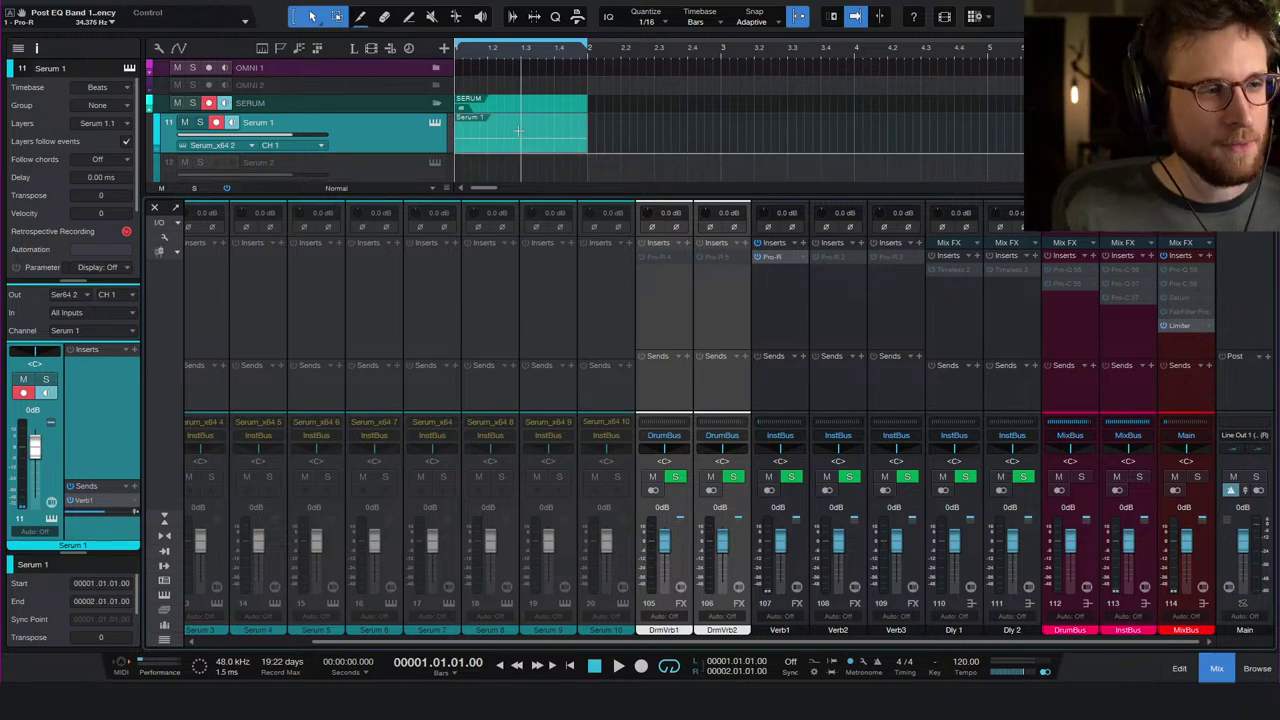
# - In Serum 1, set the Chaos 1 rate to 0.029 Hz and its modulation amount on filter cutoff to 12
pyautogui.click(435, 122)
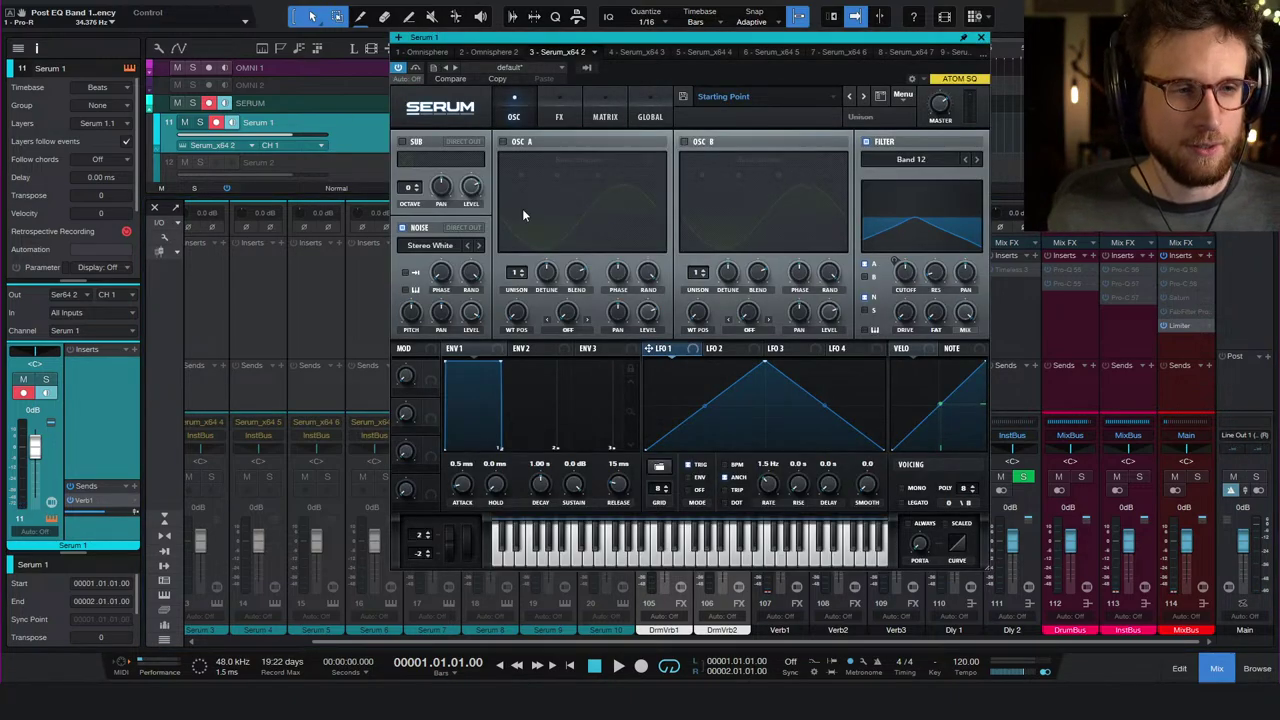
pyautogui.click(565, 118)
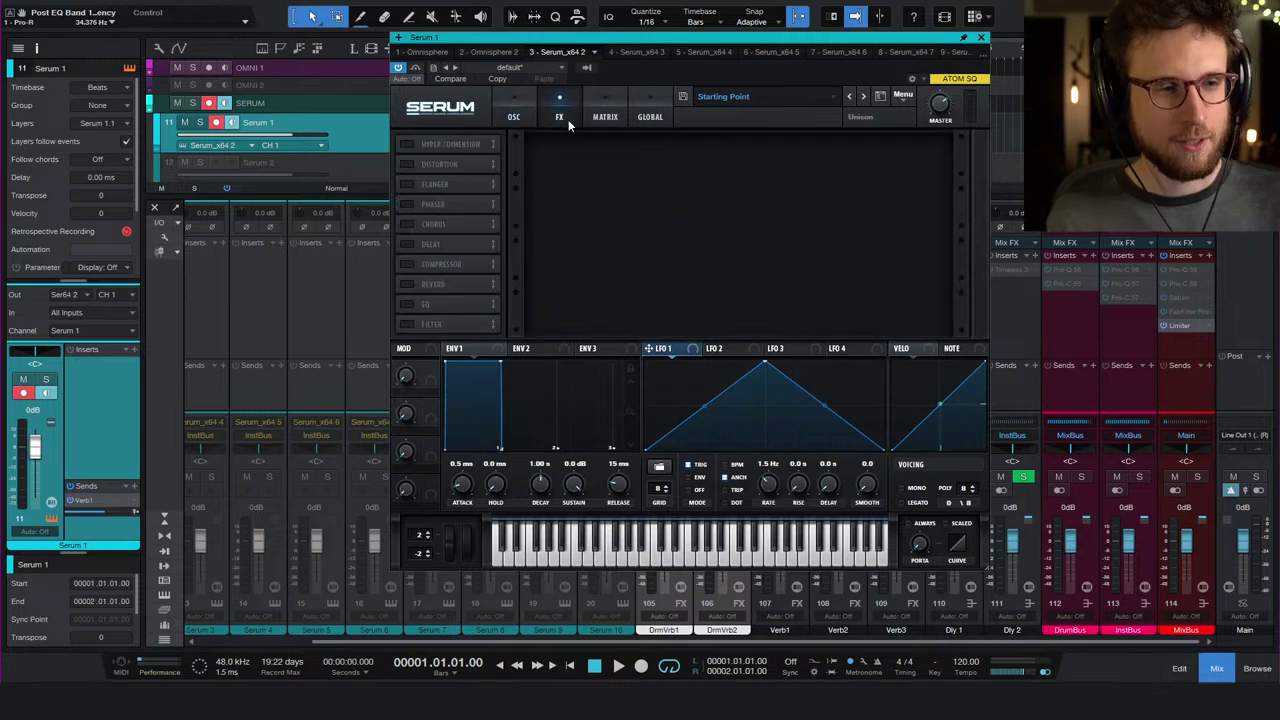
pyautogui.click(647, 116)
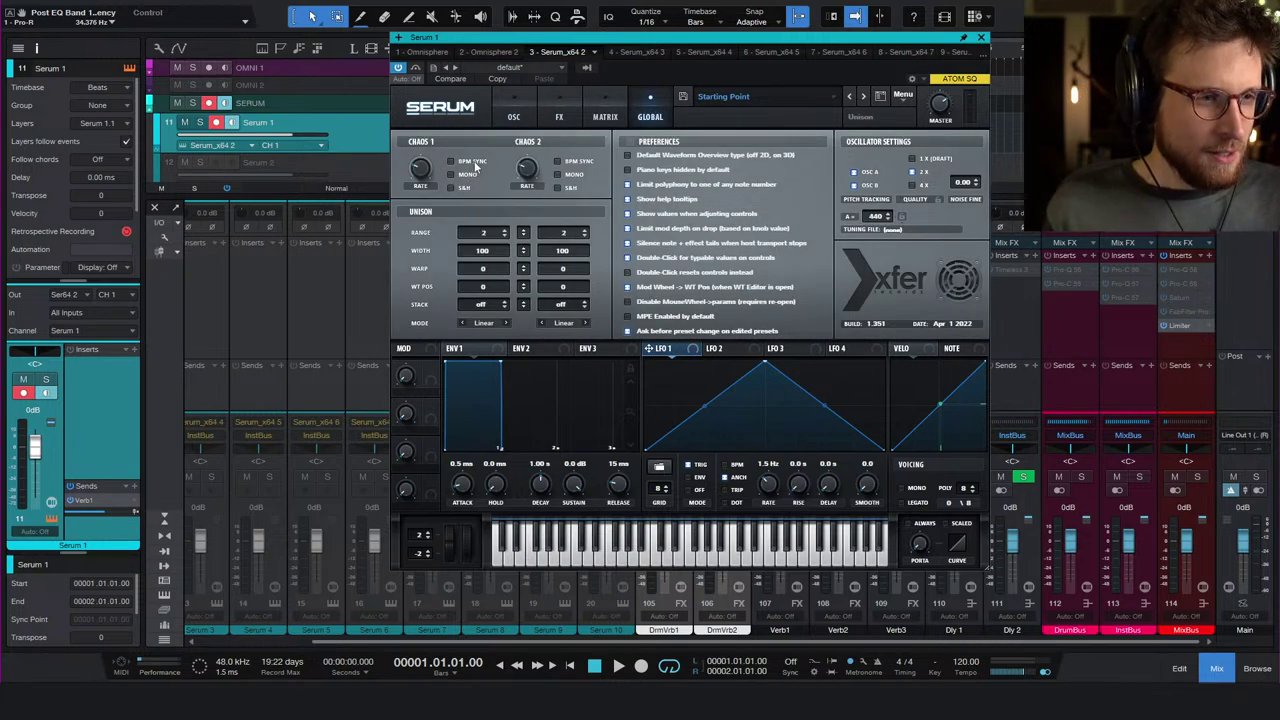
pyautogui.moveTo(421, 189)
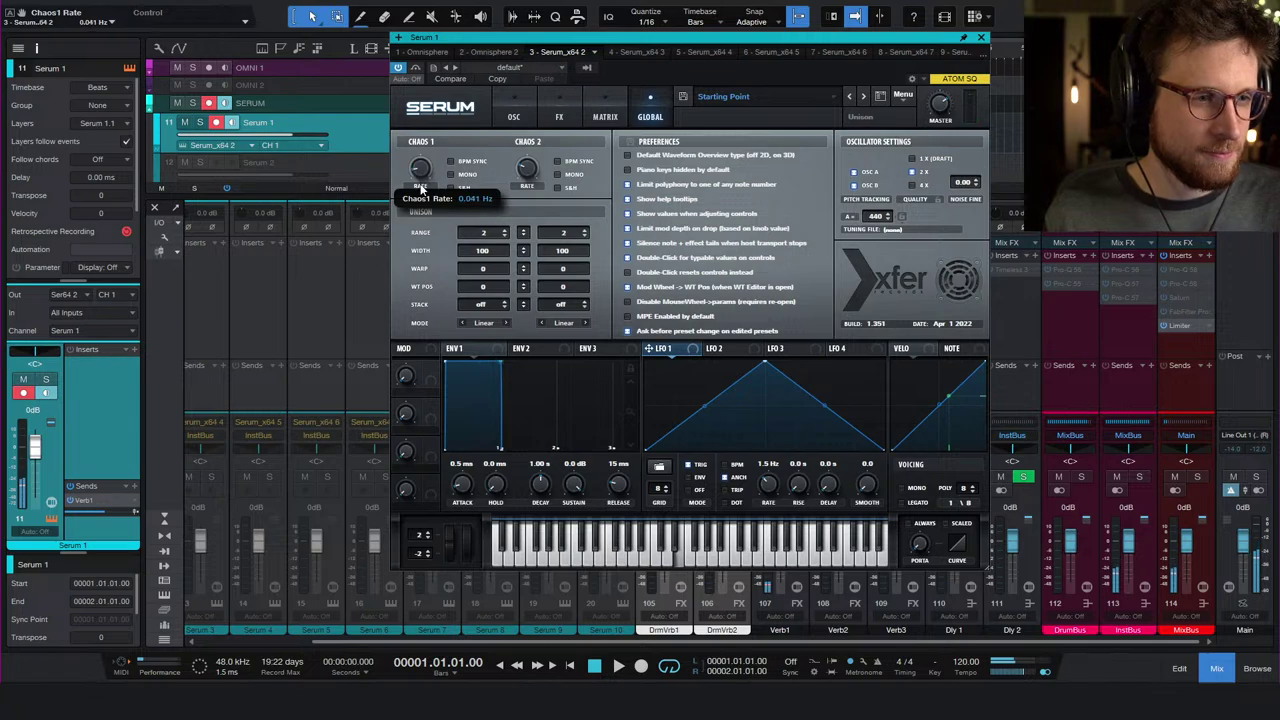
pyautogui.scroll(-3, 421, 190)
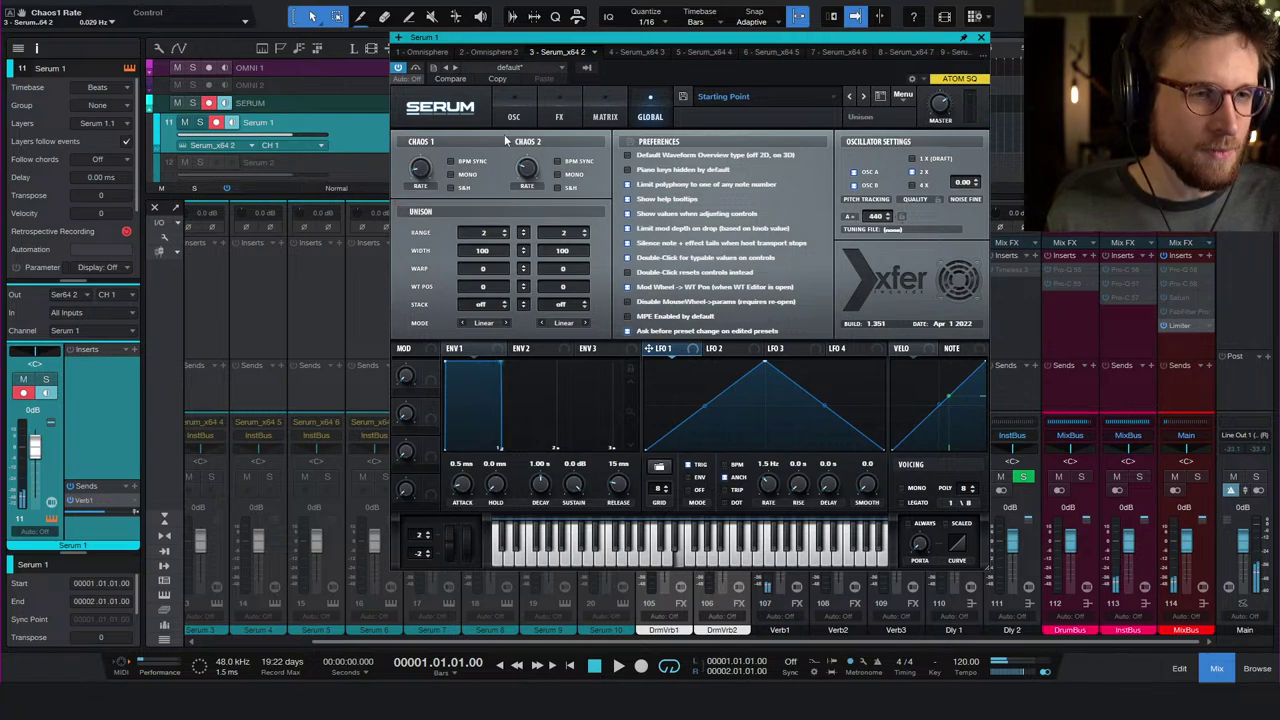
pyautogui.click(606, 116)
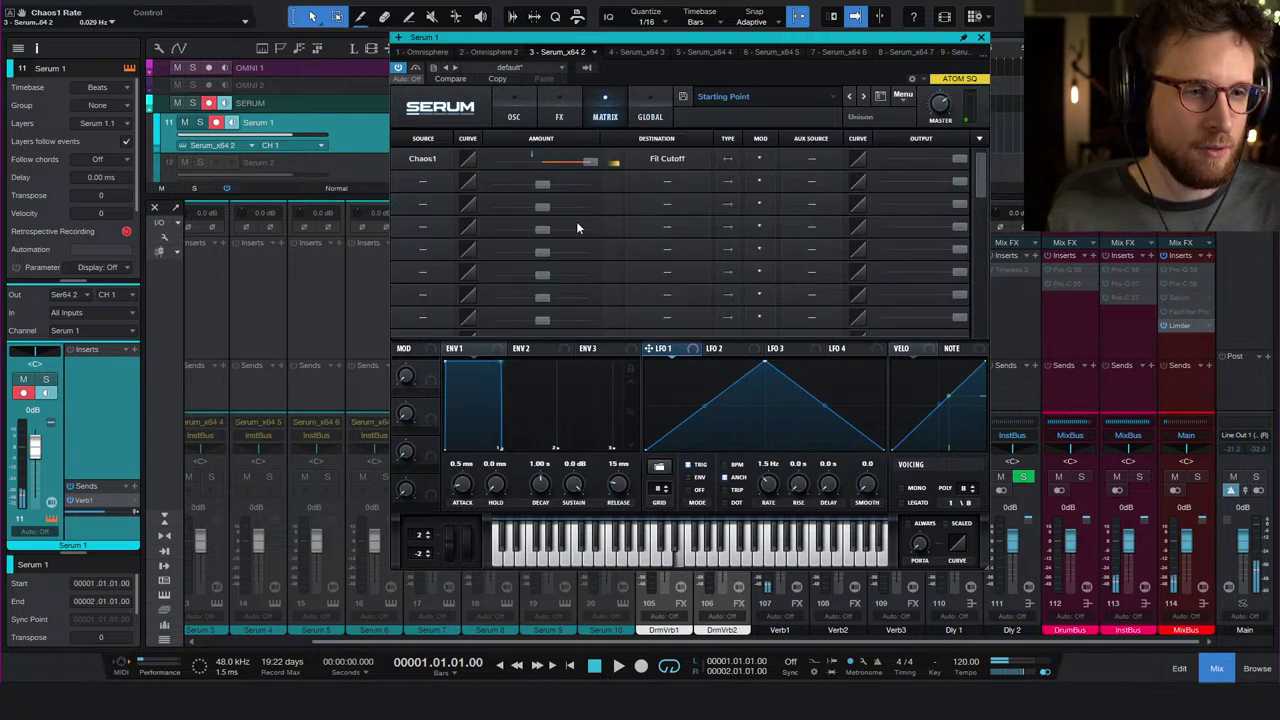
pyautogui.moveTo(585, 163); pyautogui.dragTo(556, 169)
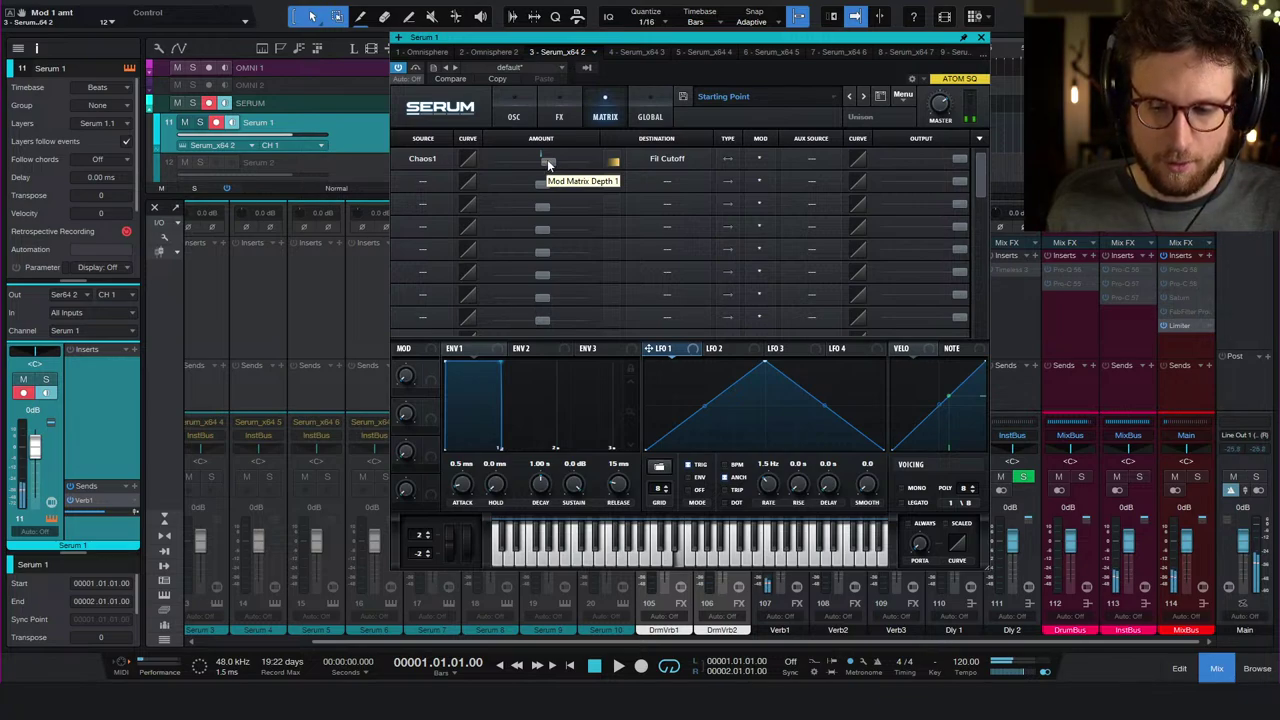
# - Switch the noise filter type to Band 24 and set its cutoff to about 740 Hz
pyautogui.click(514, 118)
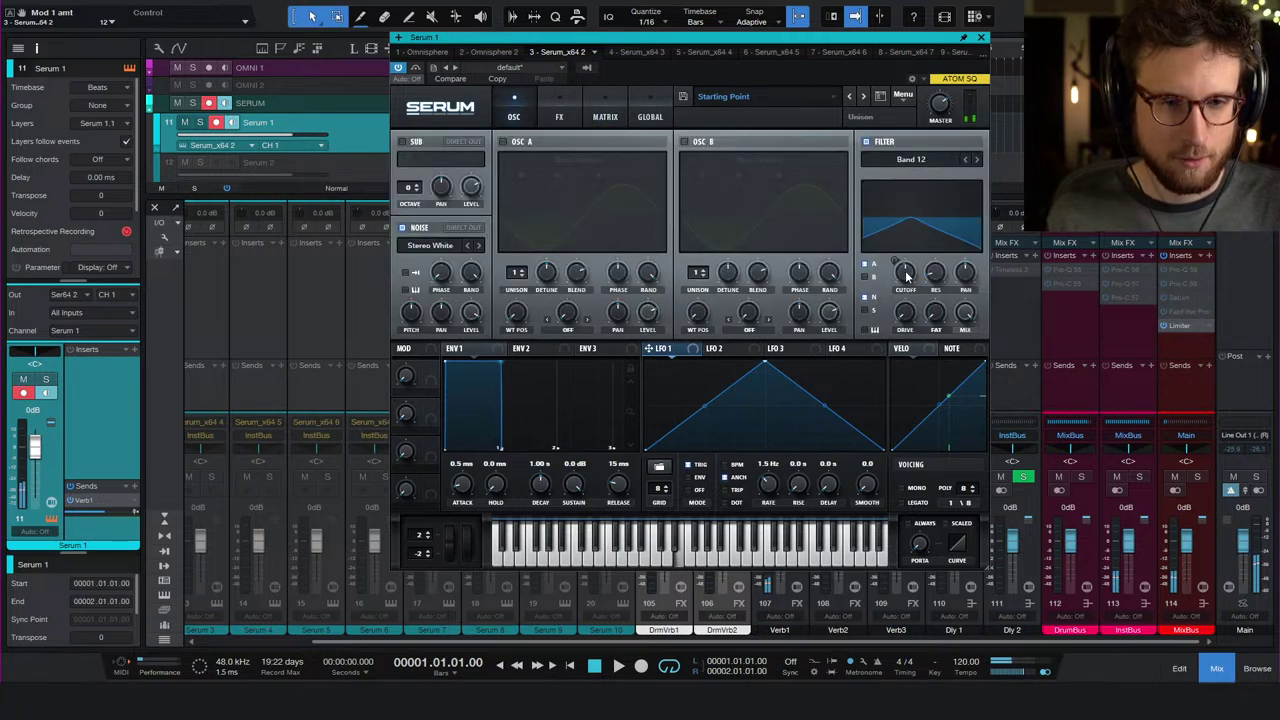
pyautogui.moveTo(906, 277)
pyautogui.mouseDown()
pyautogui.moveTo(903, 288)
pyautogui.moveTo(908, 270)
pyautogui.mouseUp()
pyautogui.click(976, 159)
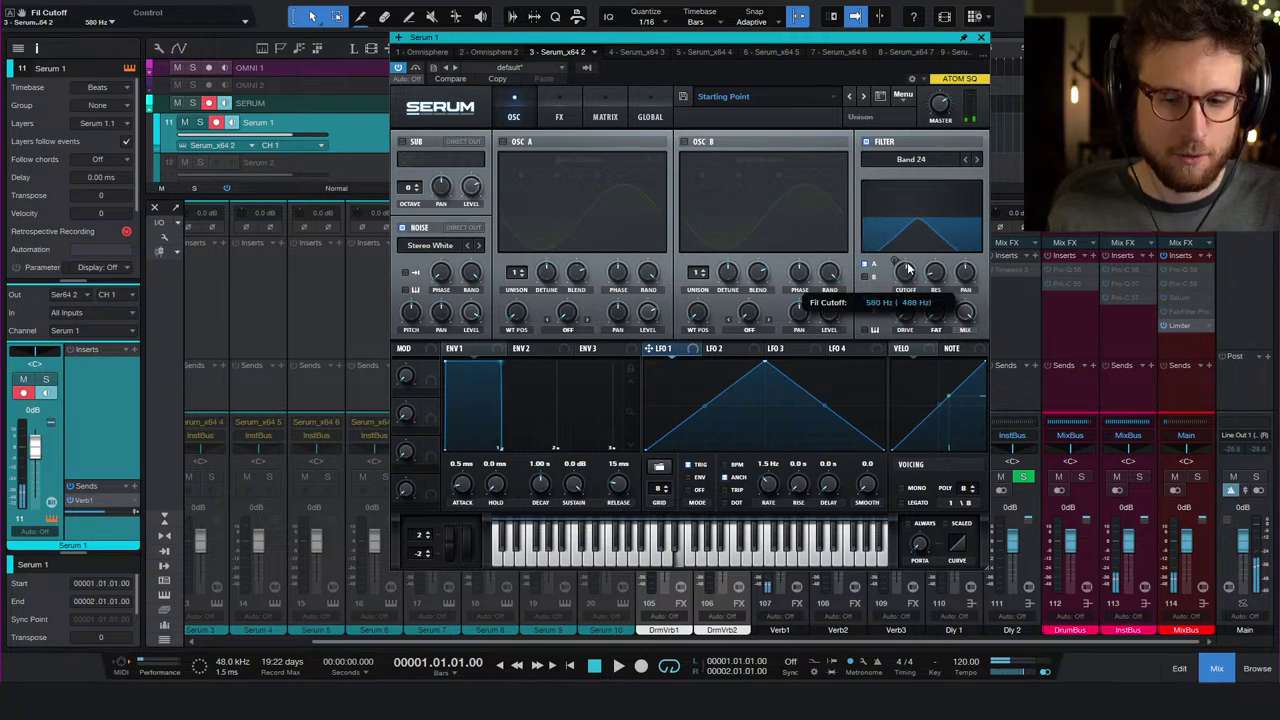
pyautogui.moveTo(908, 266); pyautogui.dragTo(909, 266)
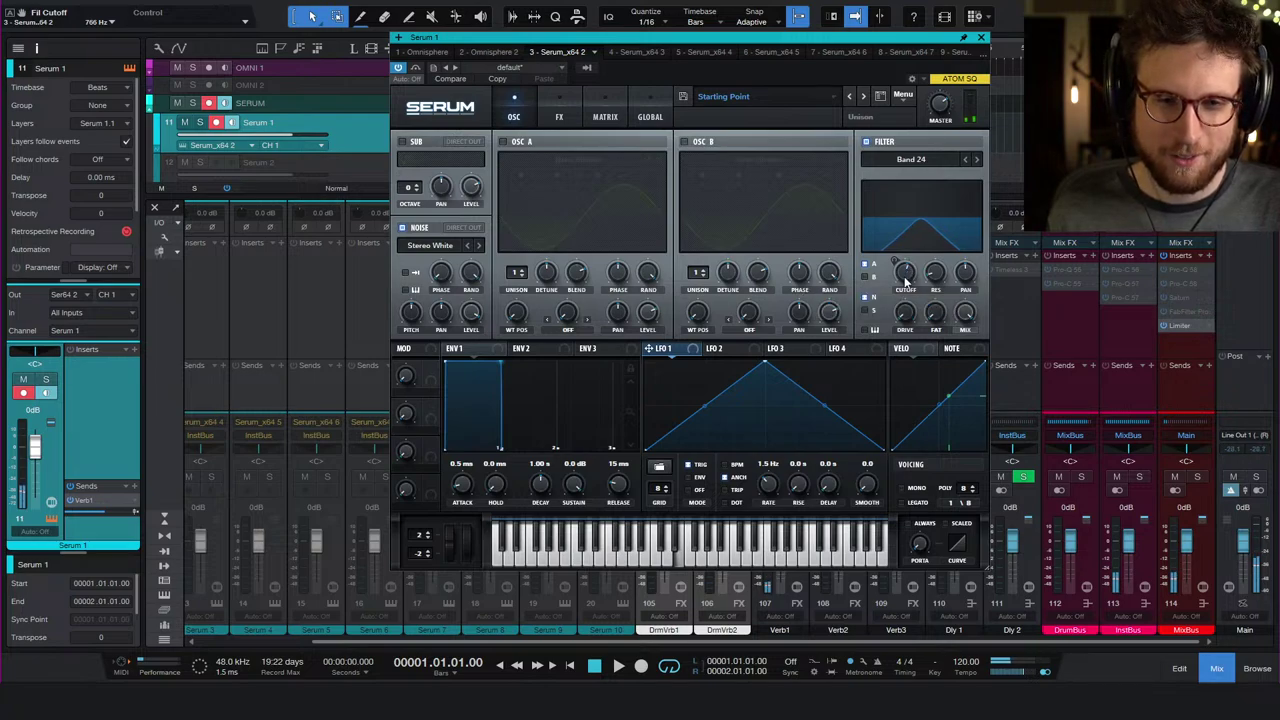
pyautogui.moveTo(906, 283); pyautogui.dragTo(907, 284)
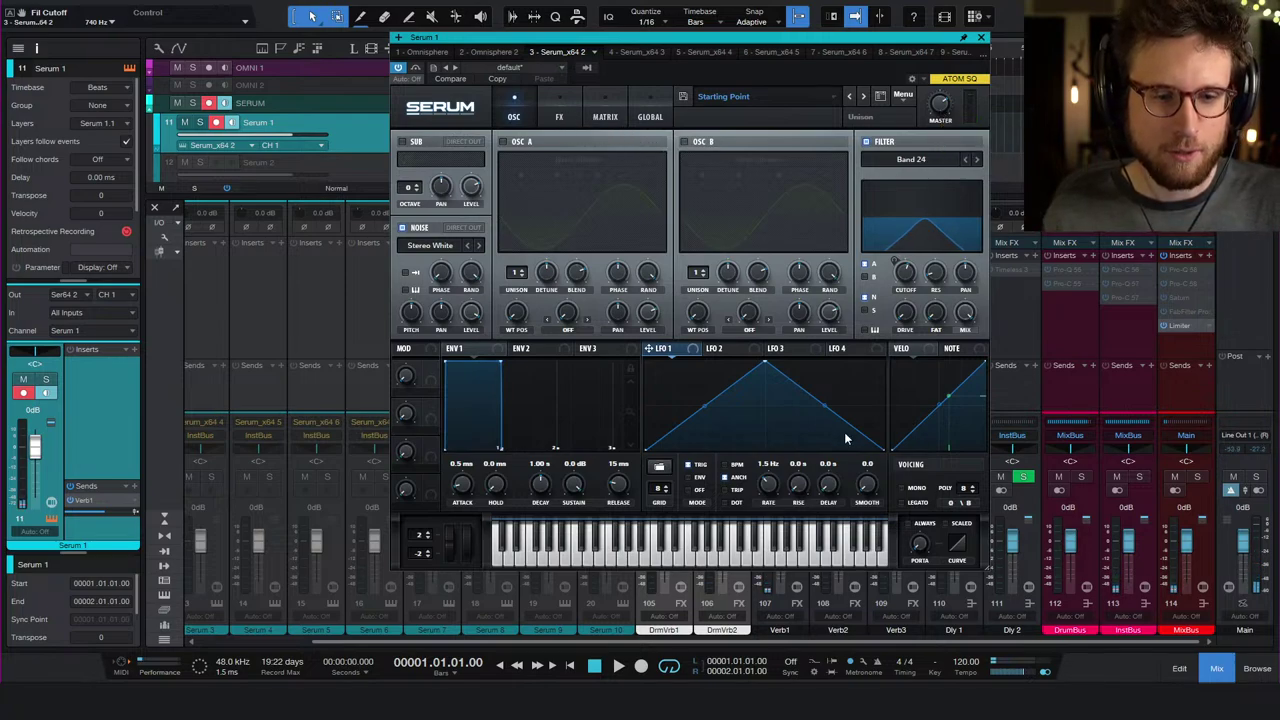
# - Route Chaos 2 to the global Amp. destination in the second modulation matrix slot with an amount of 29
pyautogui.click(575, 116)
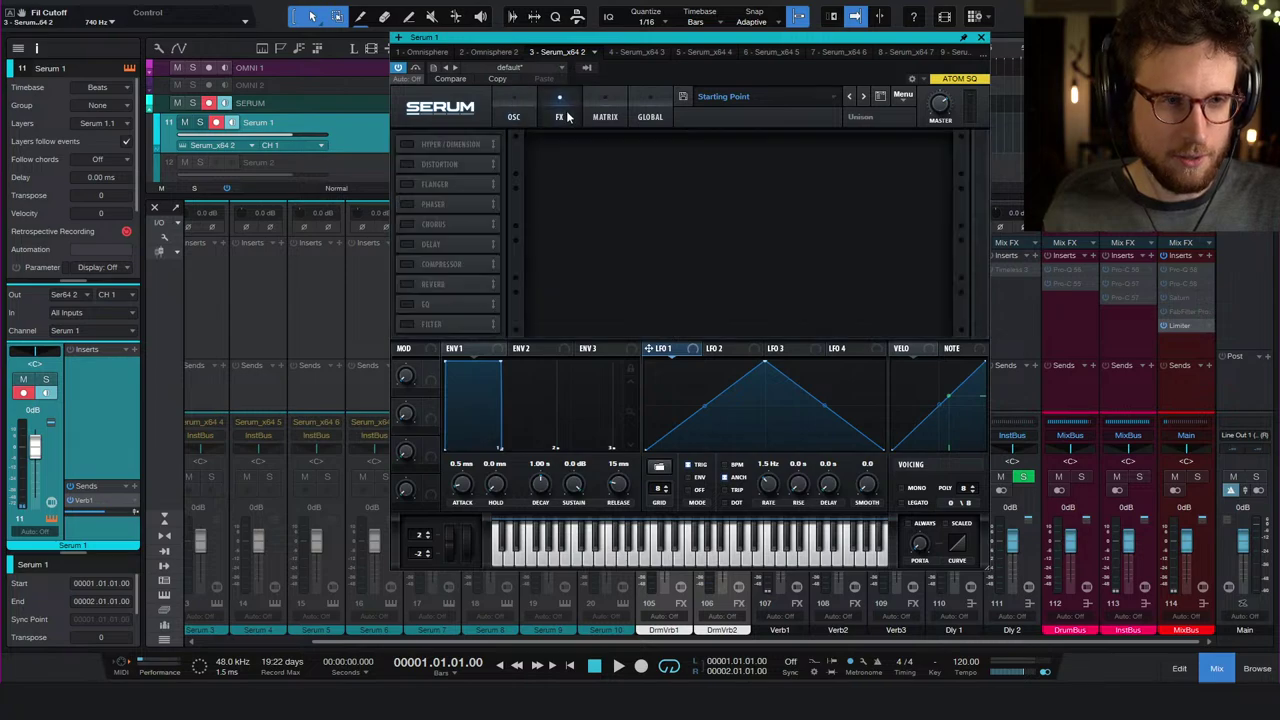
pyautogui.click(588, 116)
pyautogui.click(418, 183)
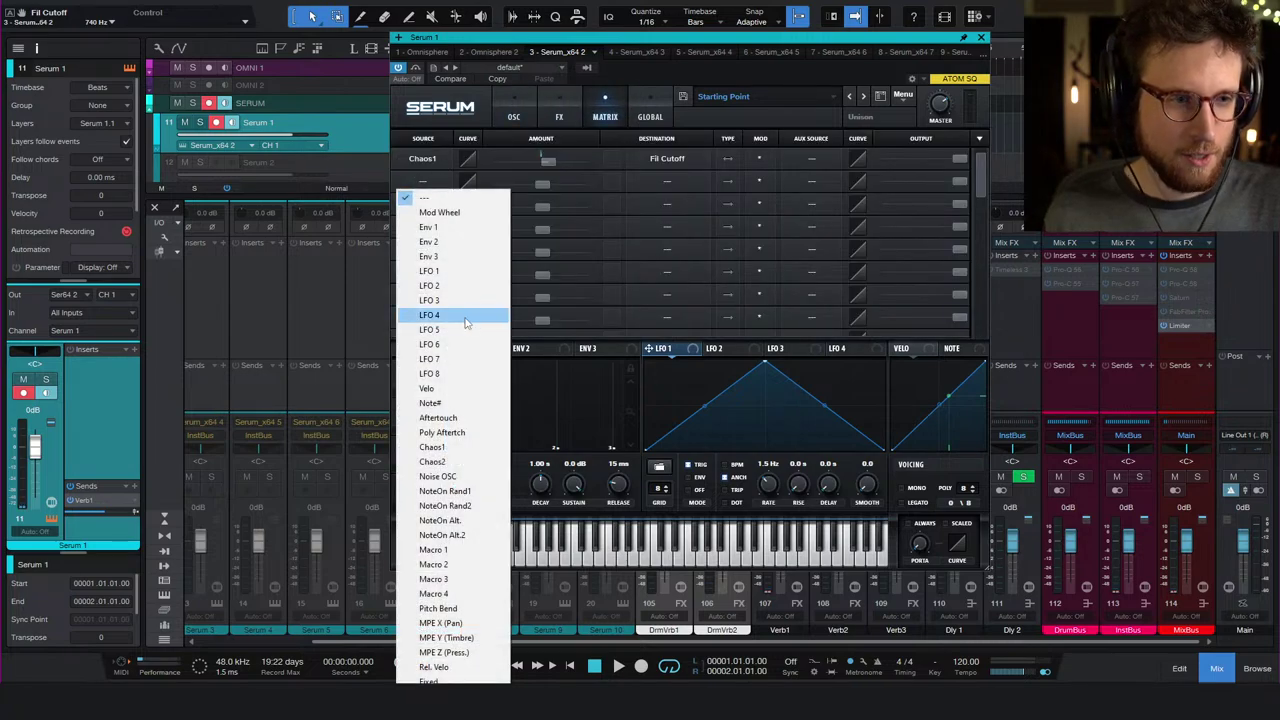
pyautogui.click(432, 462)
pyautogui.click(652, 182)
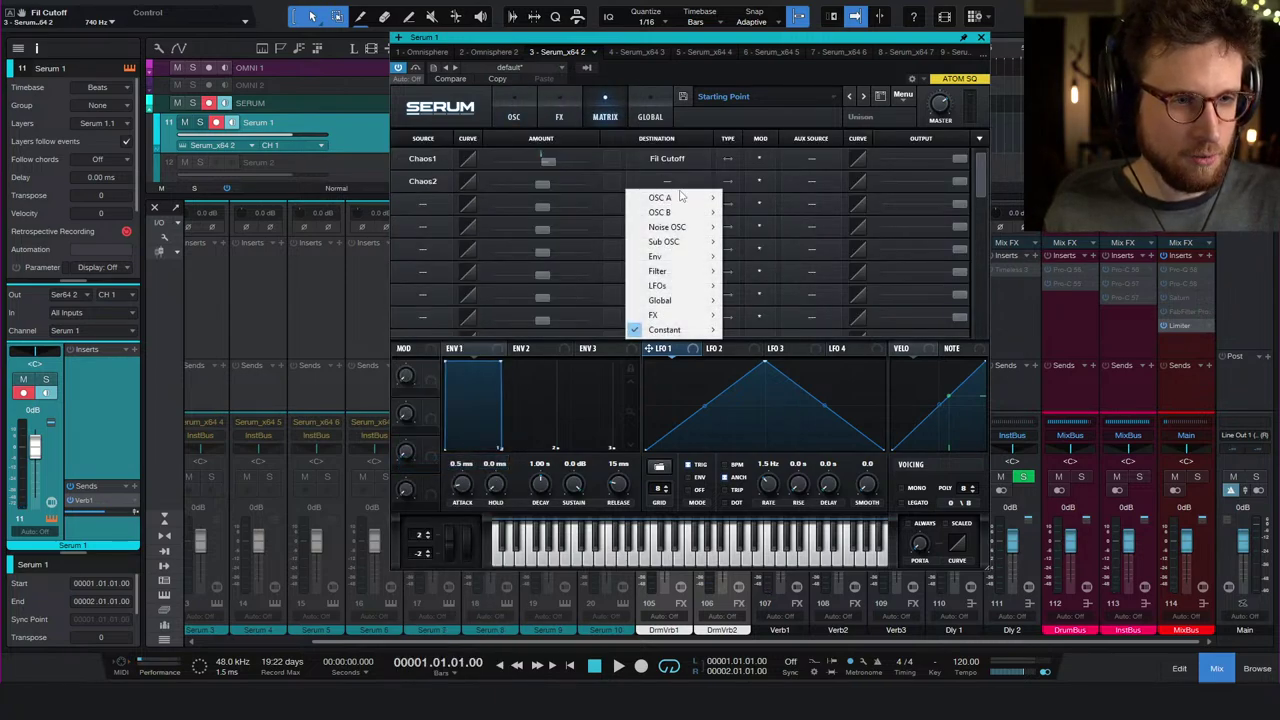
pyautogui.moveTo(690, 302)
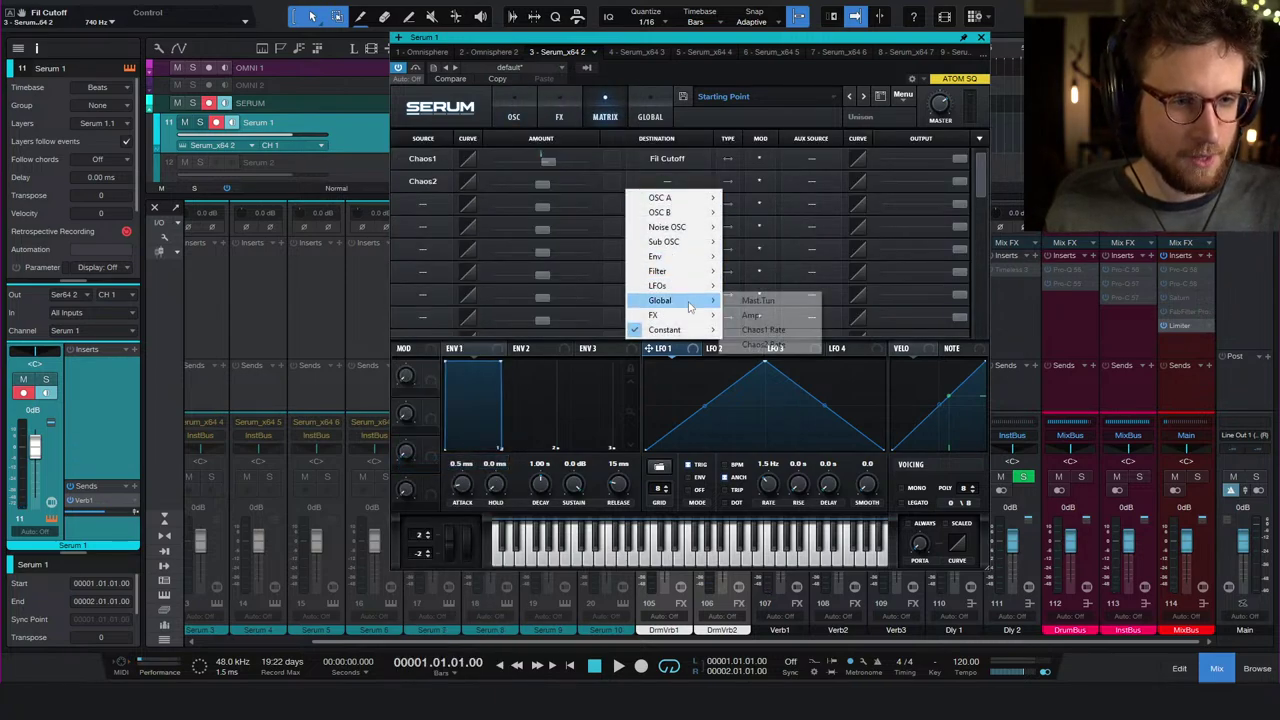
pyautogui.click(751, 315)
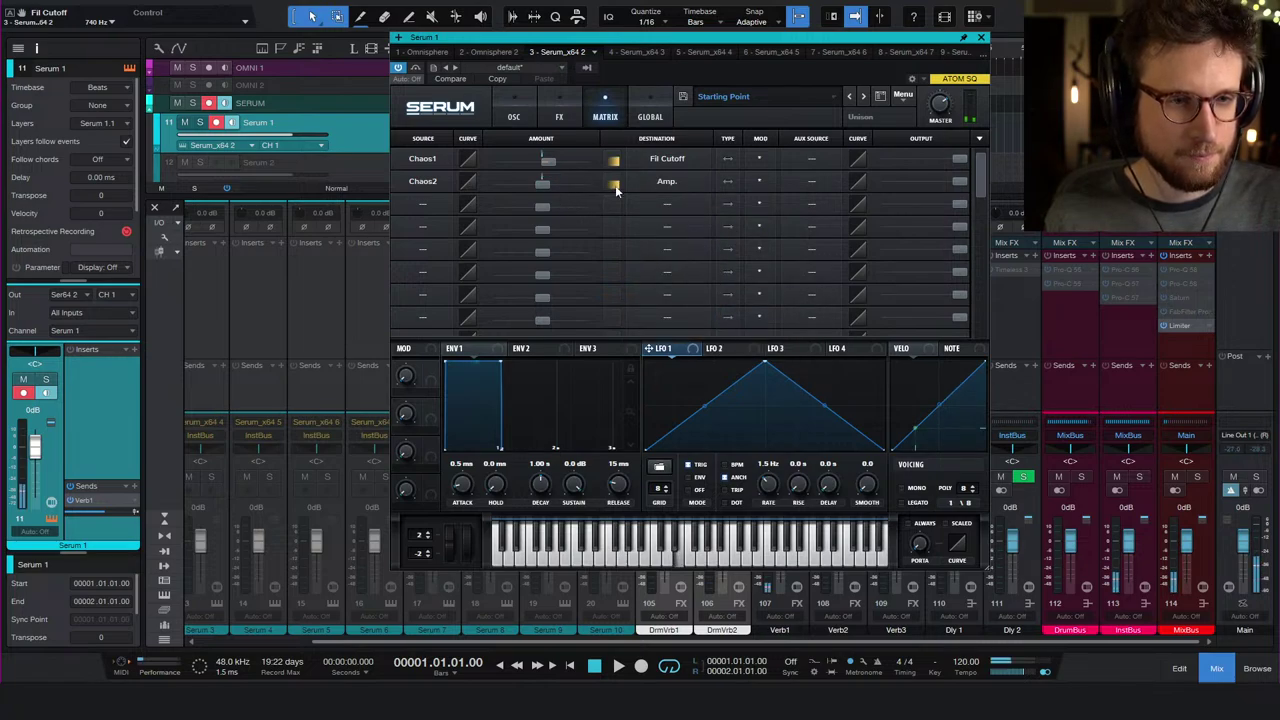
pyautogui.moveTo(546, 183); pyautogui.dragTo(562, 184)
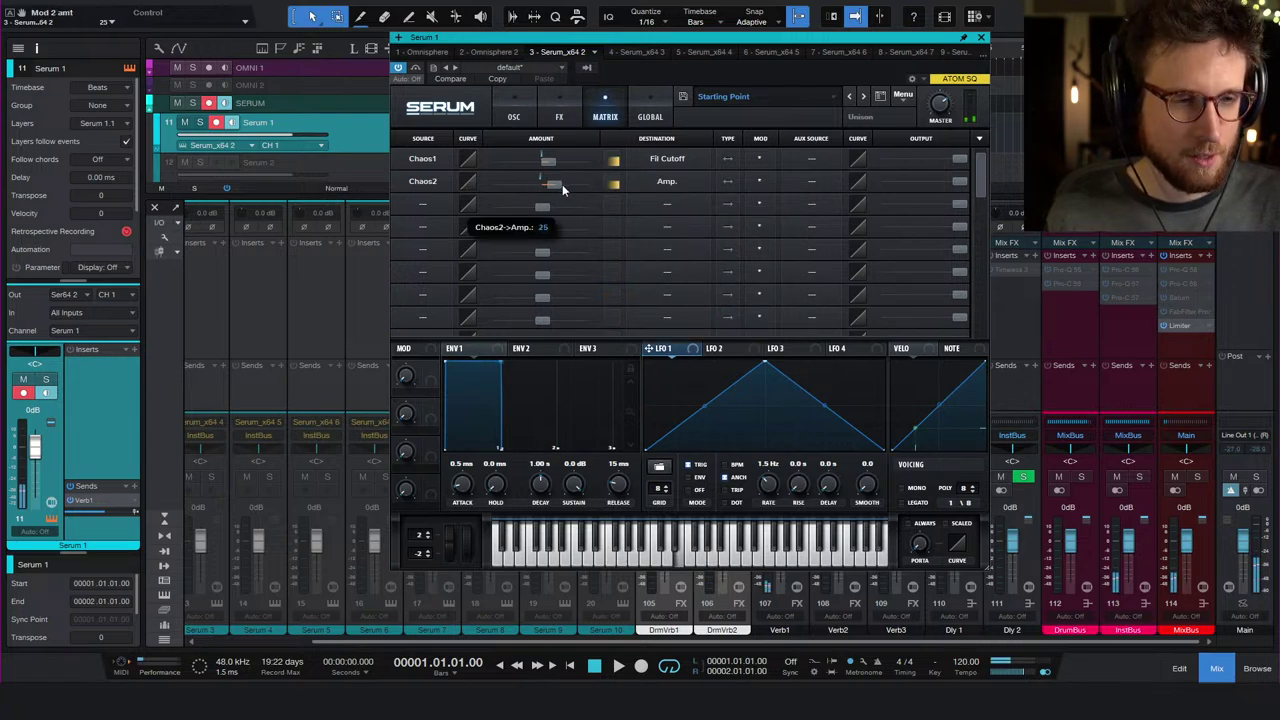
# - Set the Chaos 2 rate to about 0.077 and review the filter cutoff's modulation
pyautogui.click(650, 116)
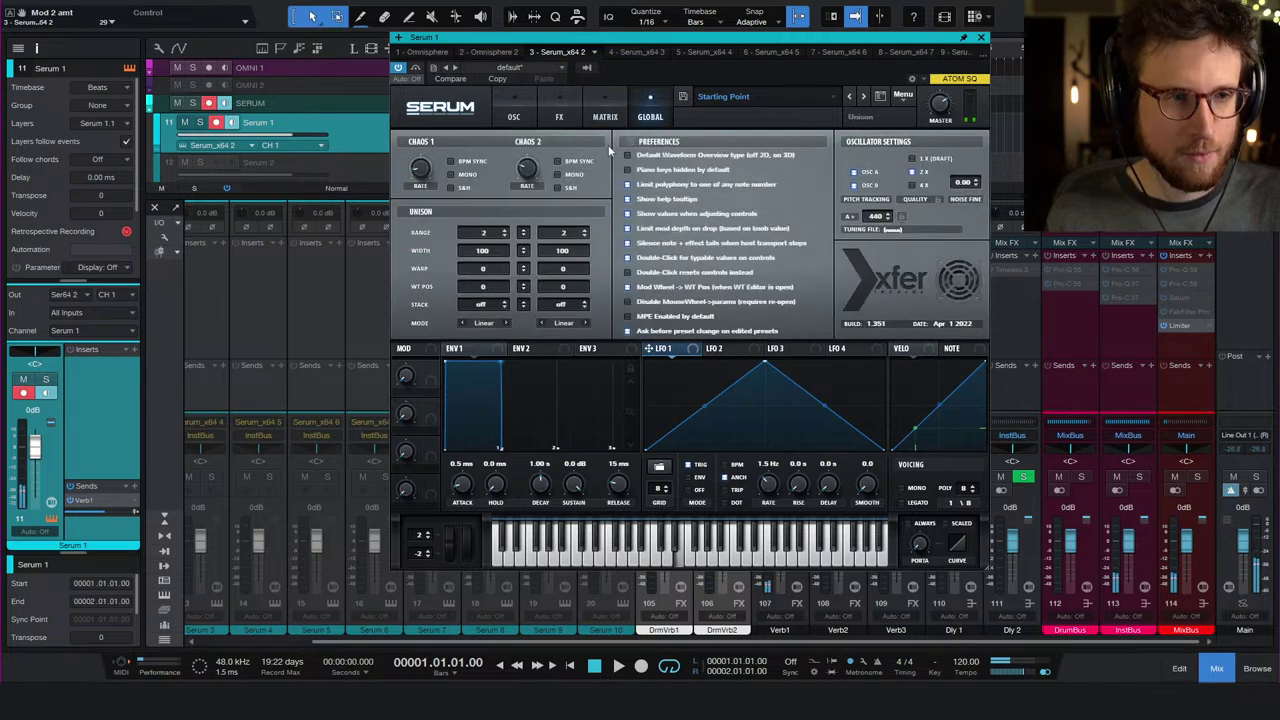
pyautogui.moveTo(535, 183)
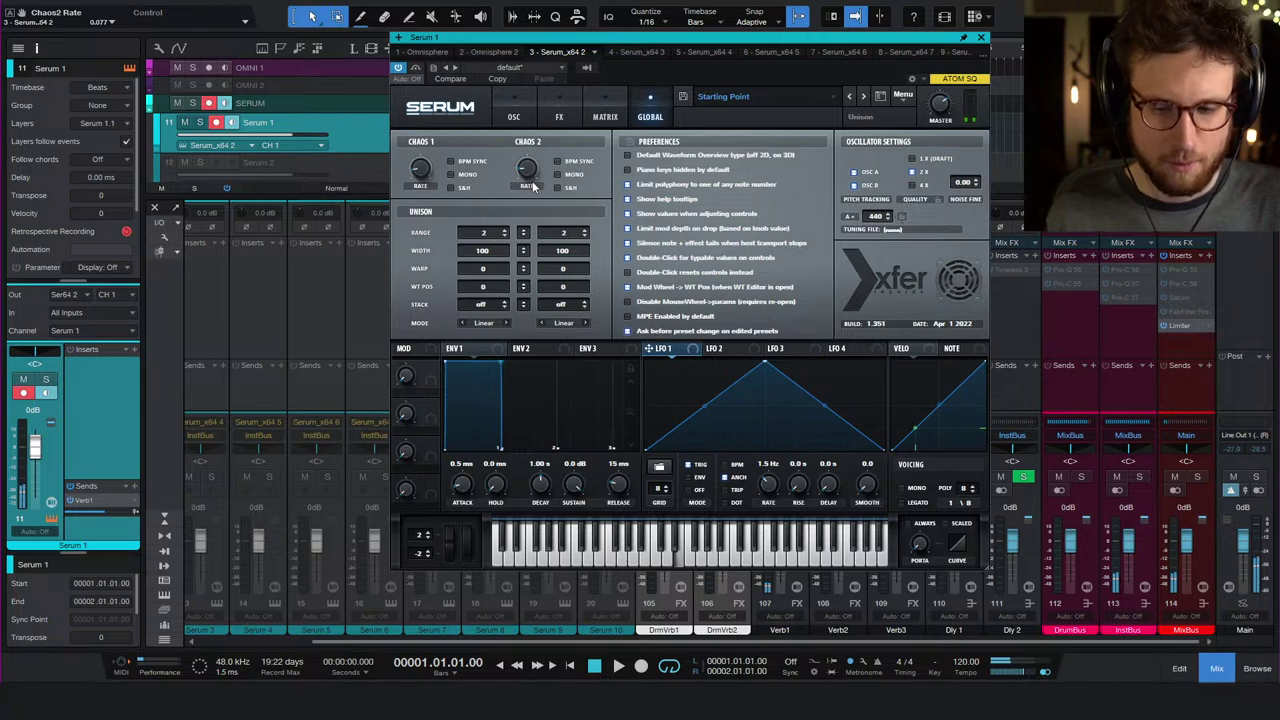
pyautogui.click(528, 120)
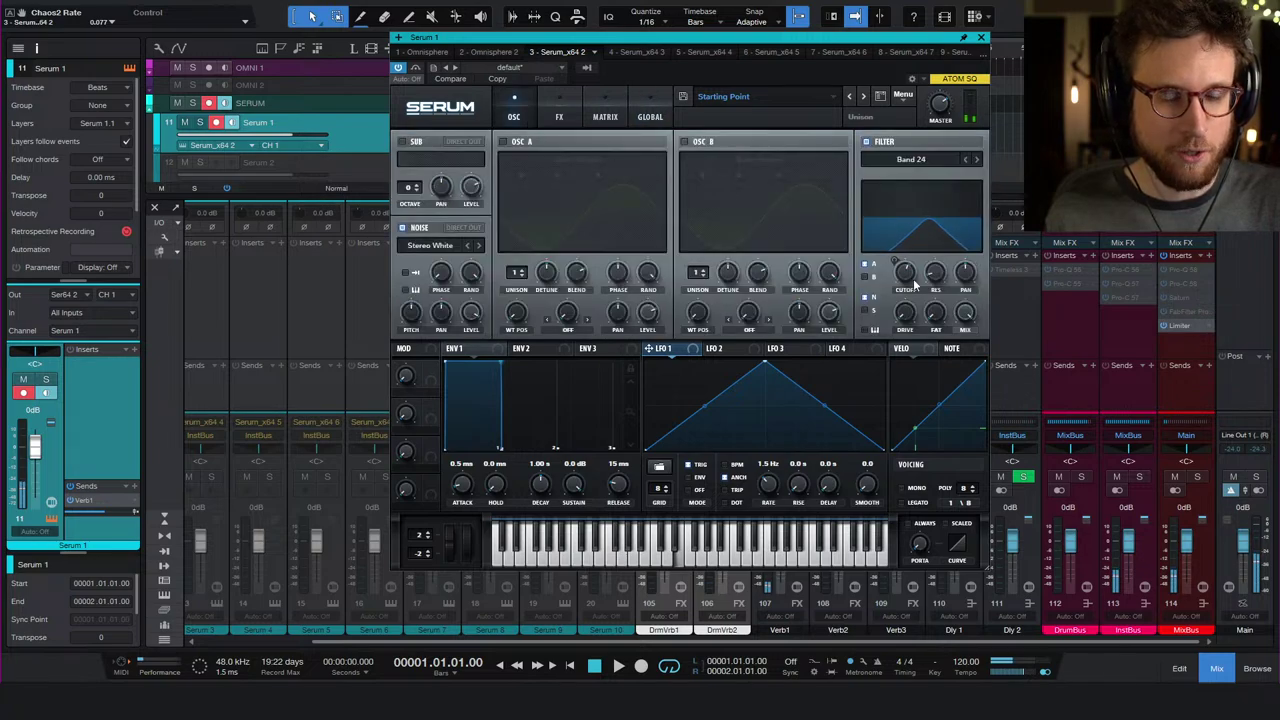
pyautogui.moveTo(903, 280)
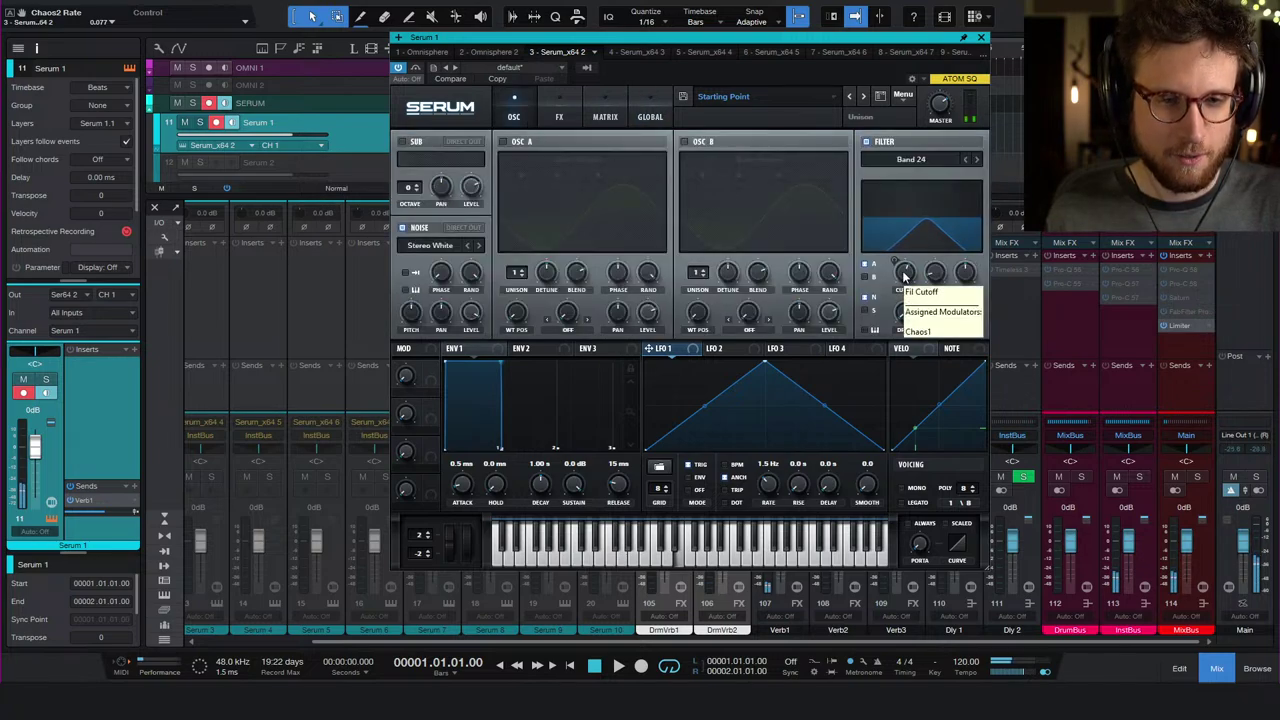
# - Reduce the Chaos 1 amount on filter cutoff to 6 and set the cutoff to about 488 Hz
pyautogui.click(648, 117)
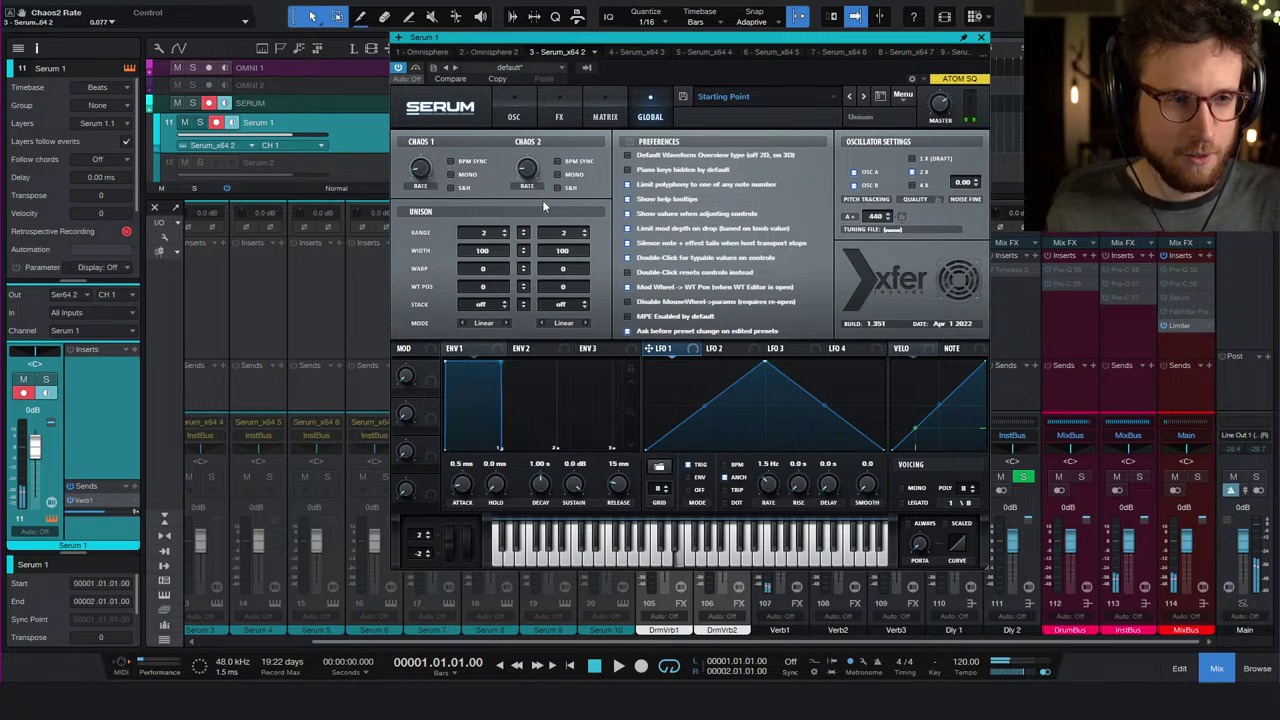
pyautogui.click(605, 117)
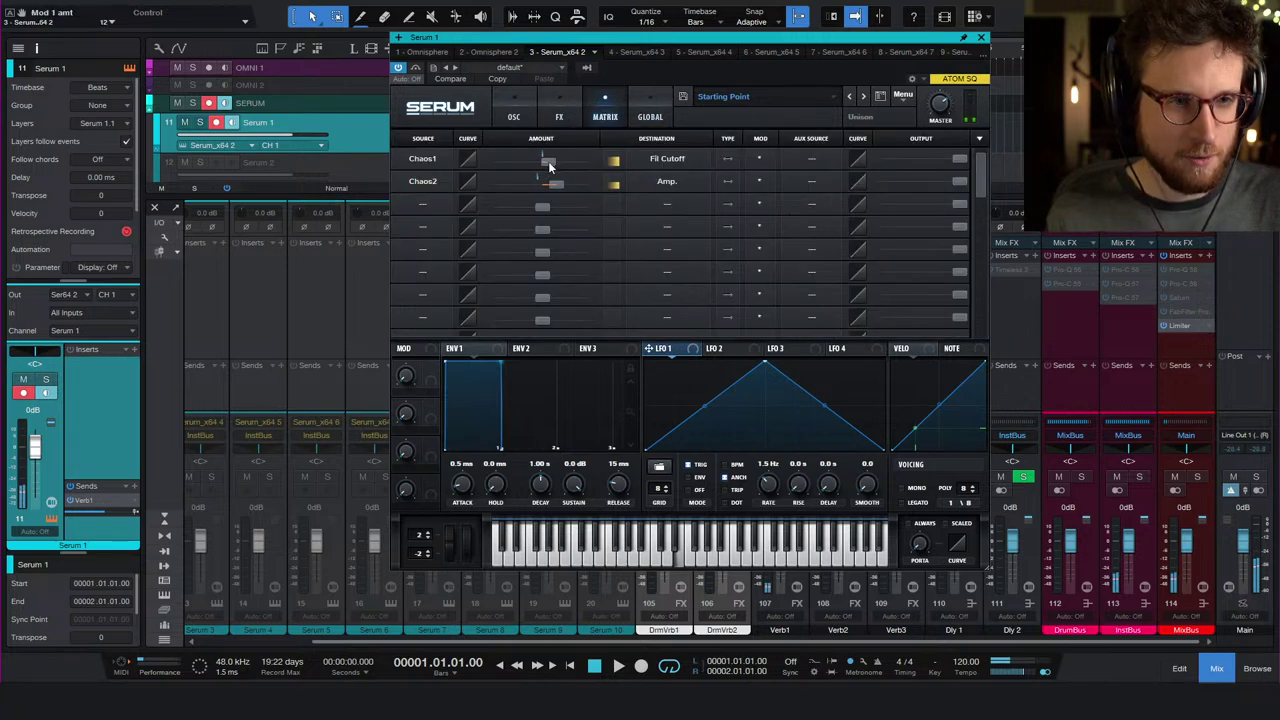
pyautogui.click(527, 120)
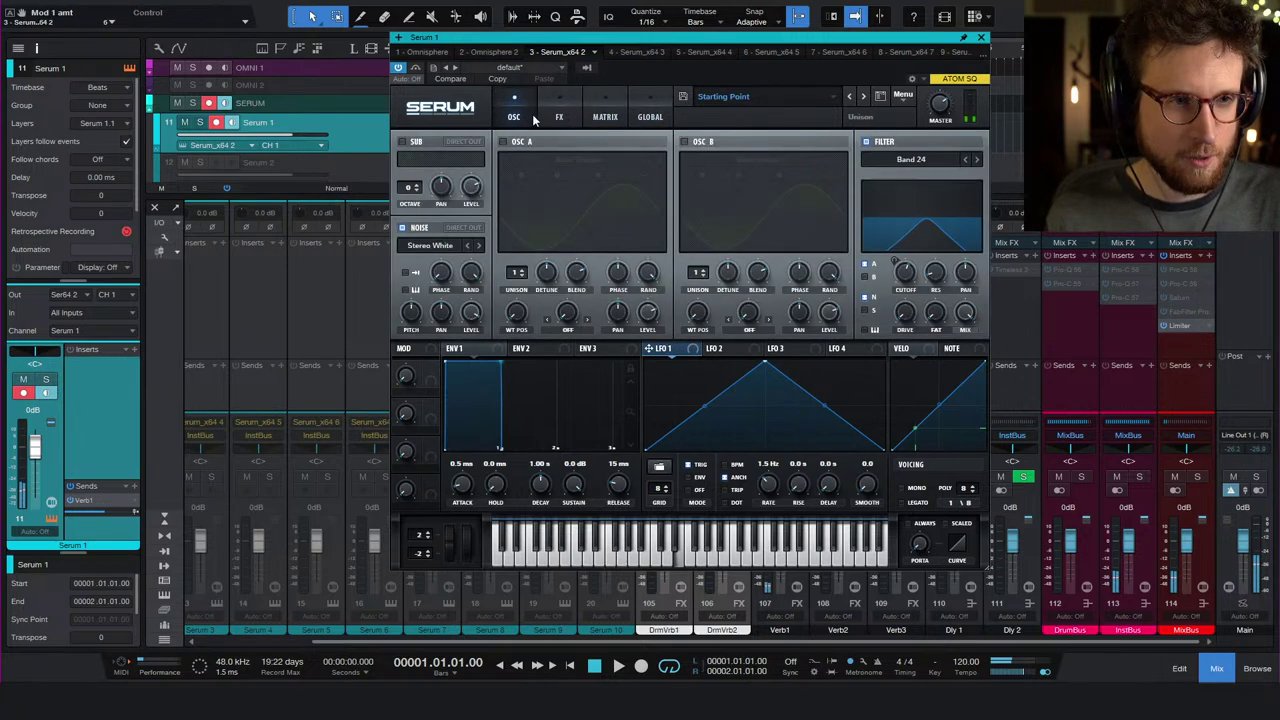
pyautogui.moveTo(905, 287)
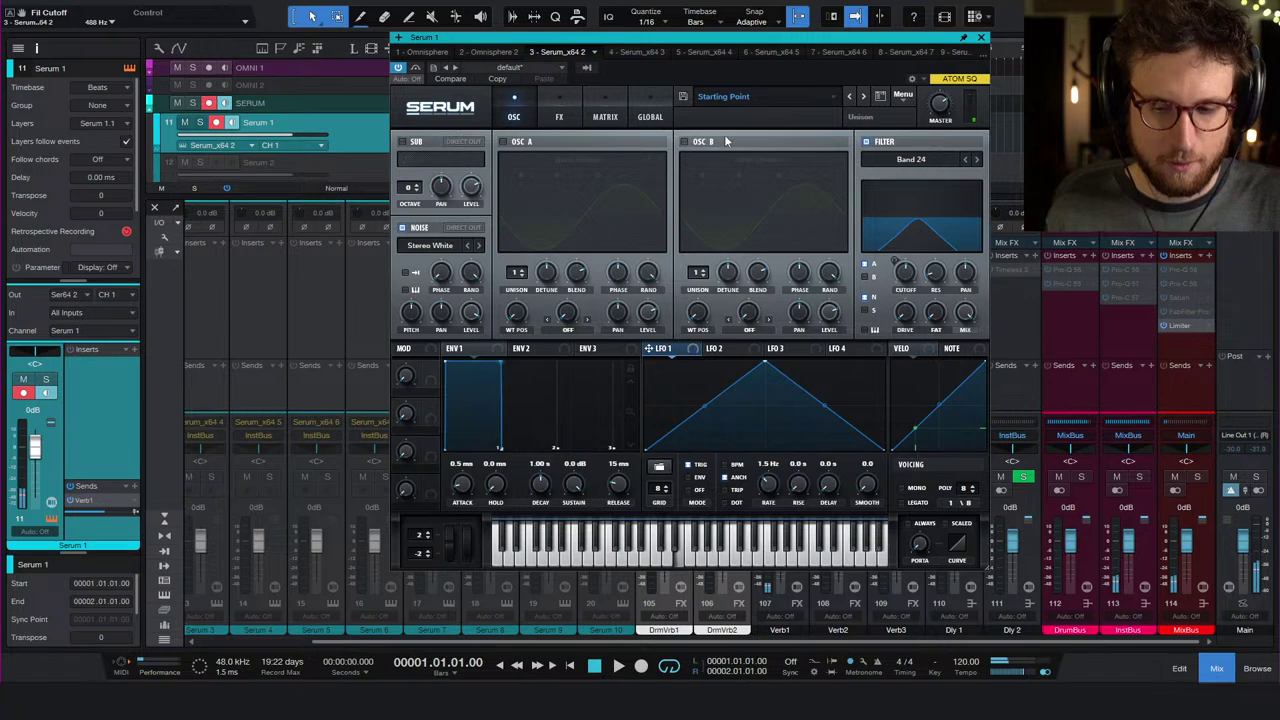
# - Check the chaos rate settings and raise the Chaos 2 amount on Amp. to 49 in the modulation matrix
pyautogui.click(652, 120)
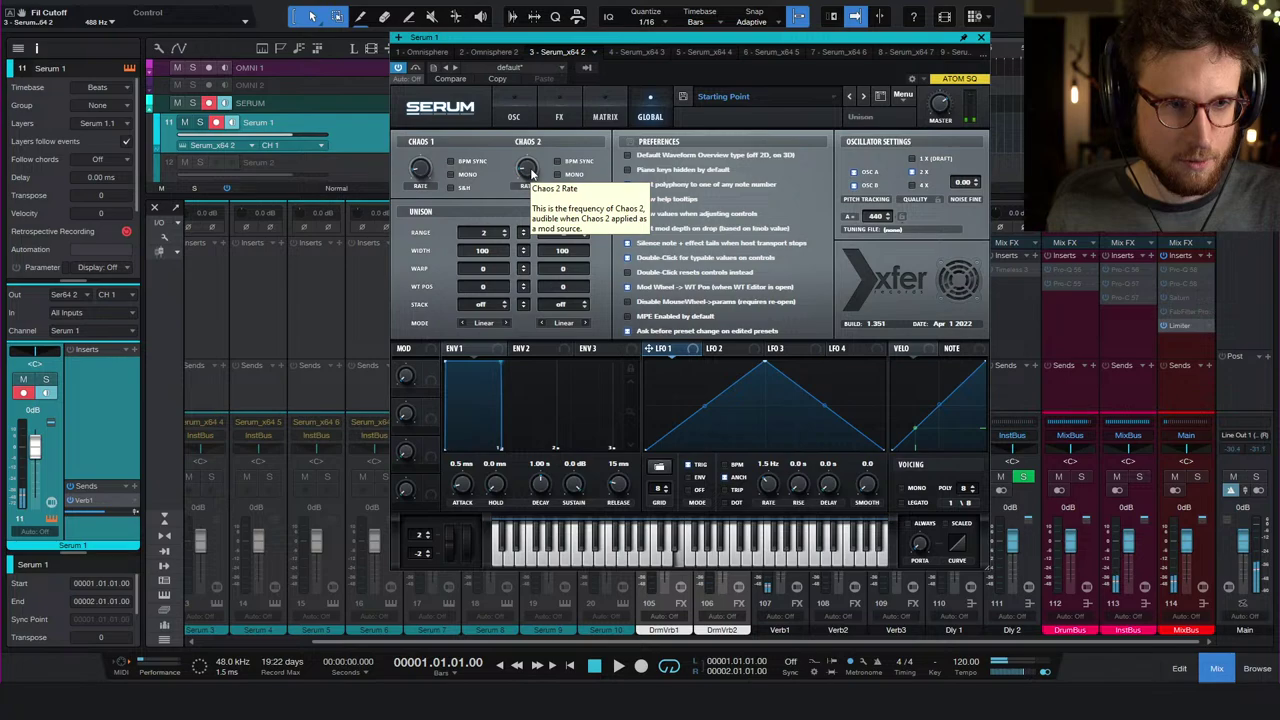
pyautogui.click(612, 115)
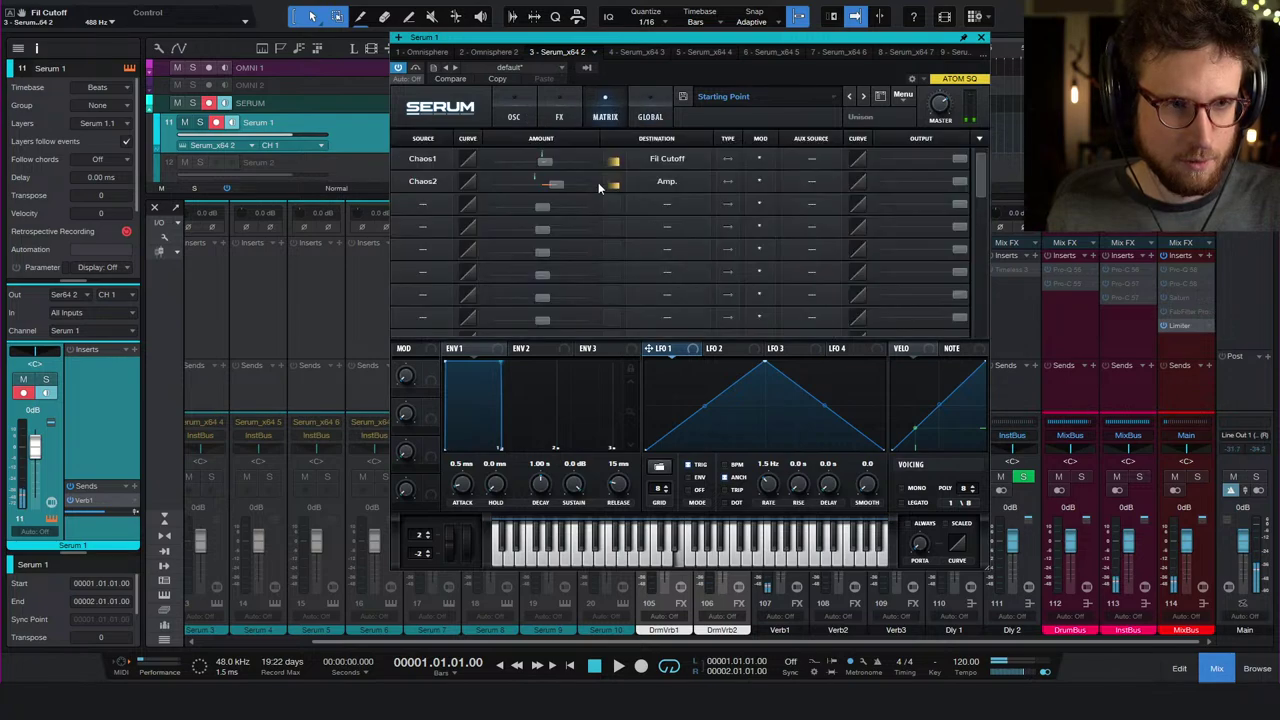
pyautogui.moveTo(555, 185); pyautogui.dragTo(567, 187)
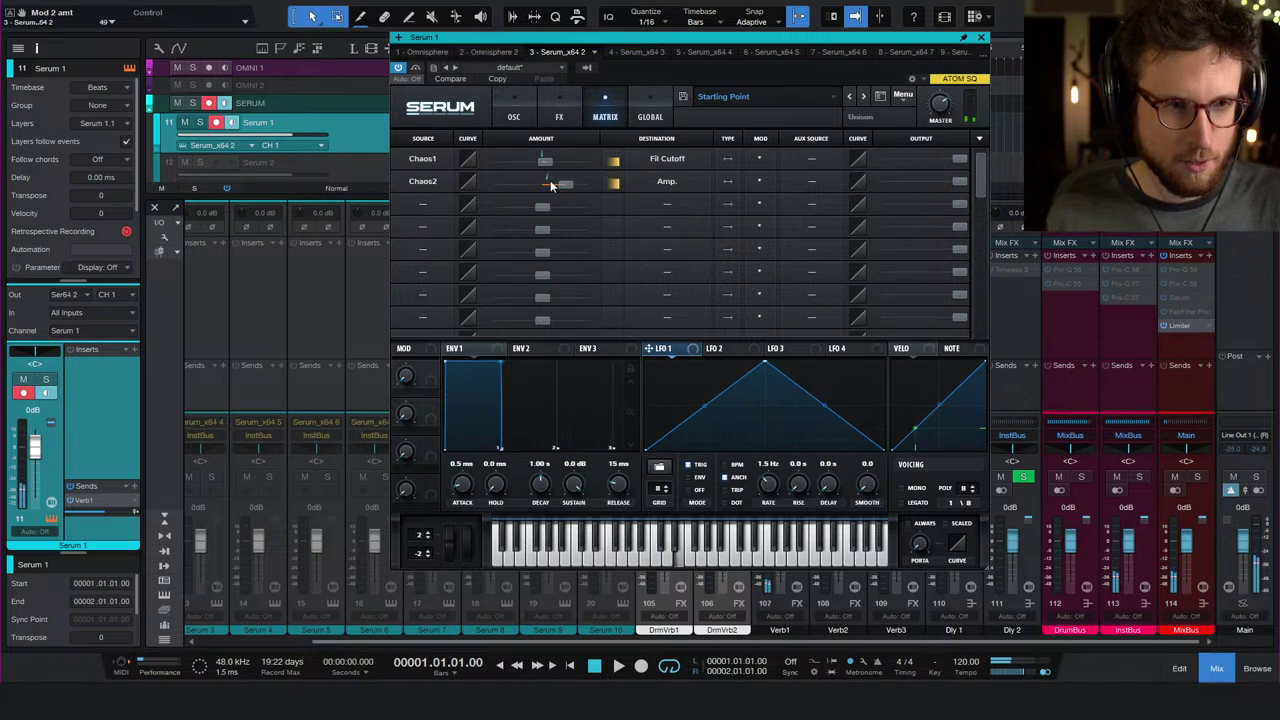
pyautogui.moveTo(561, 183); pyautogui.dragTo(551, 184)
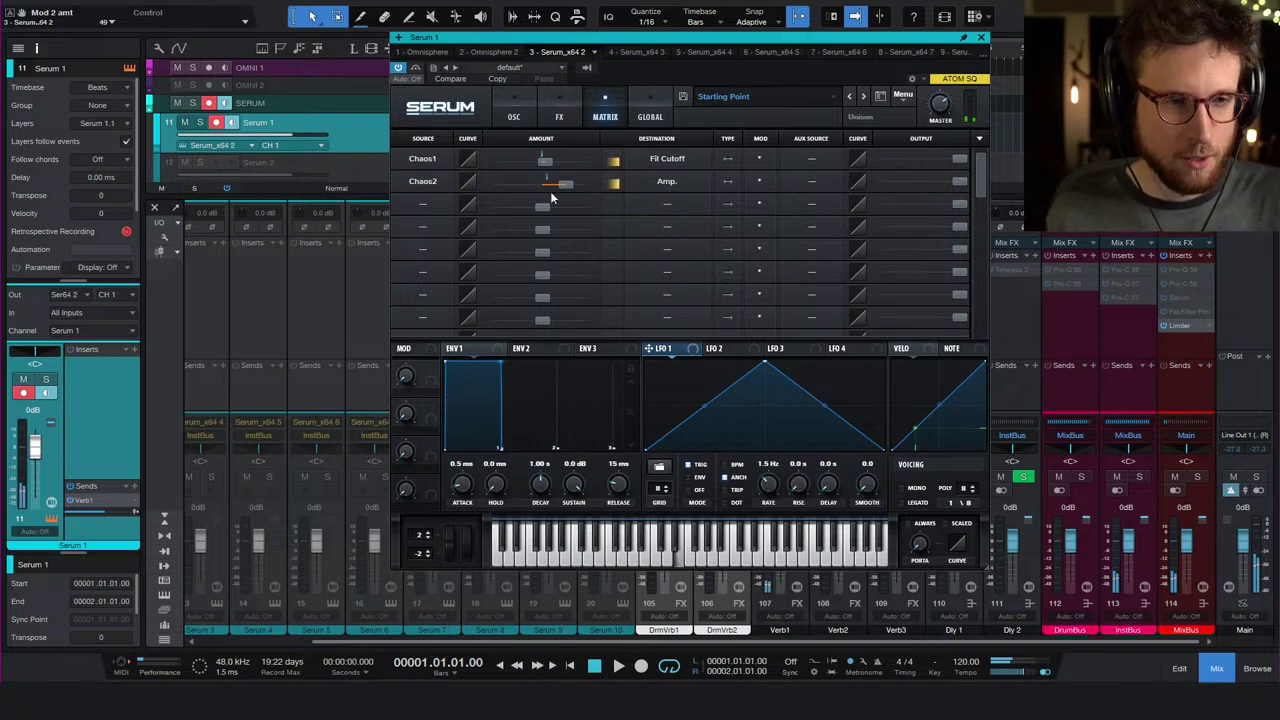
# - Replace Chaos 2 with LFO 1 as the source of the Amp. modulation in the second matrix slot
pyautogui.click(430, 182)
pyautogui.click(432, 194)
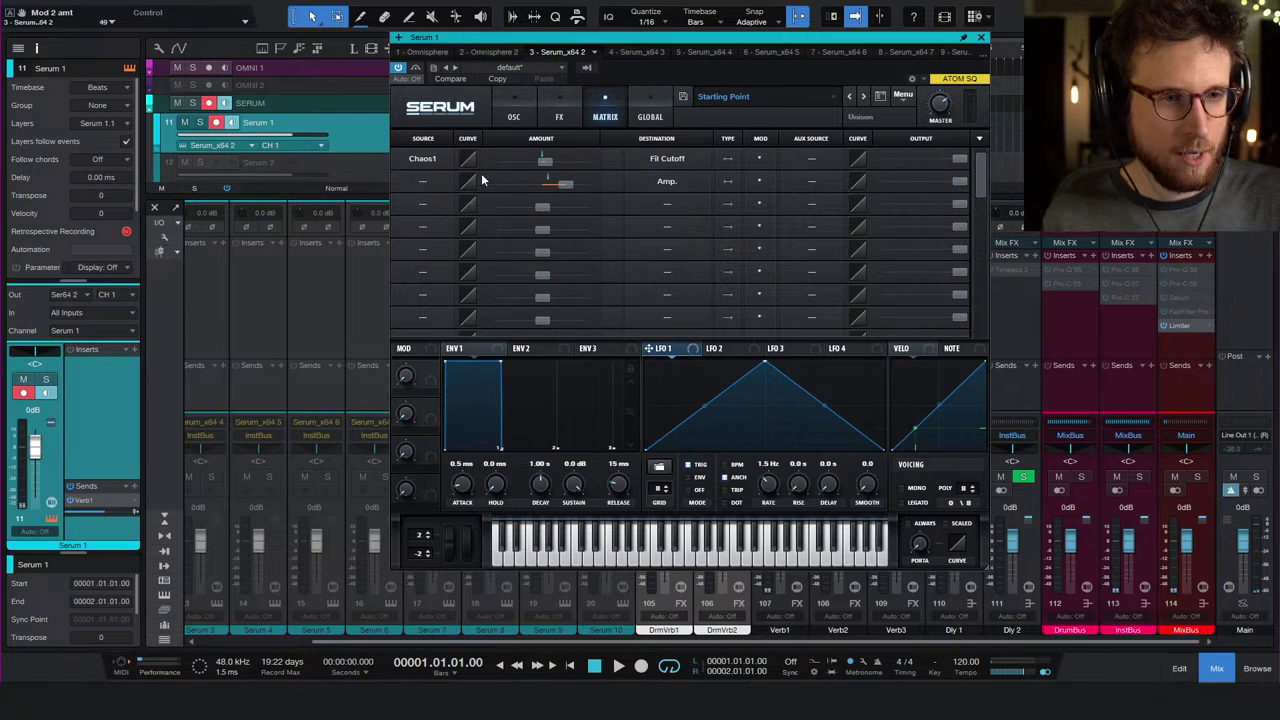
pyautogui.click(686, 182)
pyautogui.click(432, 183)
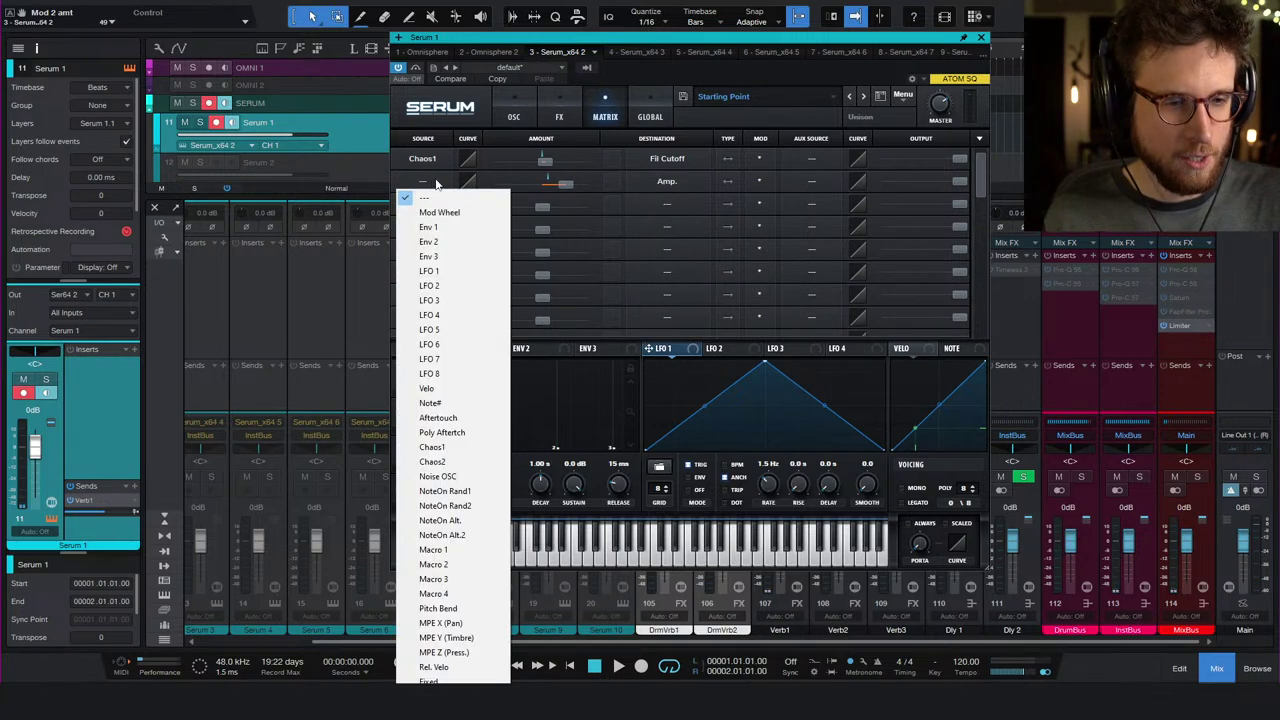
pyautogui.click(485, 280)
# - Try the basic sine preset shape on LFO 1 and switch it back to the basic triangle preset
pyautogui.rightClick(738, 380)
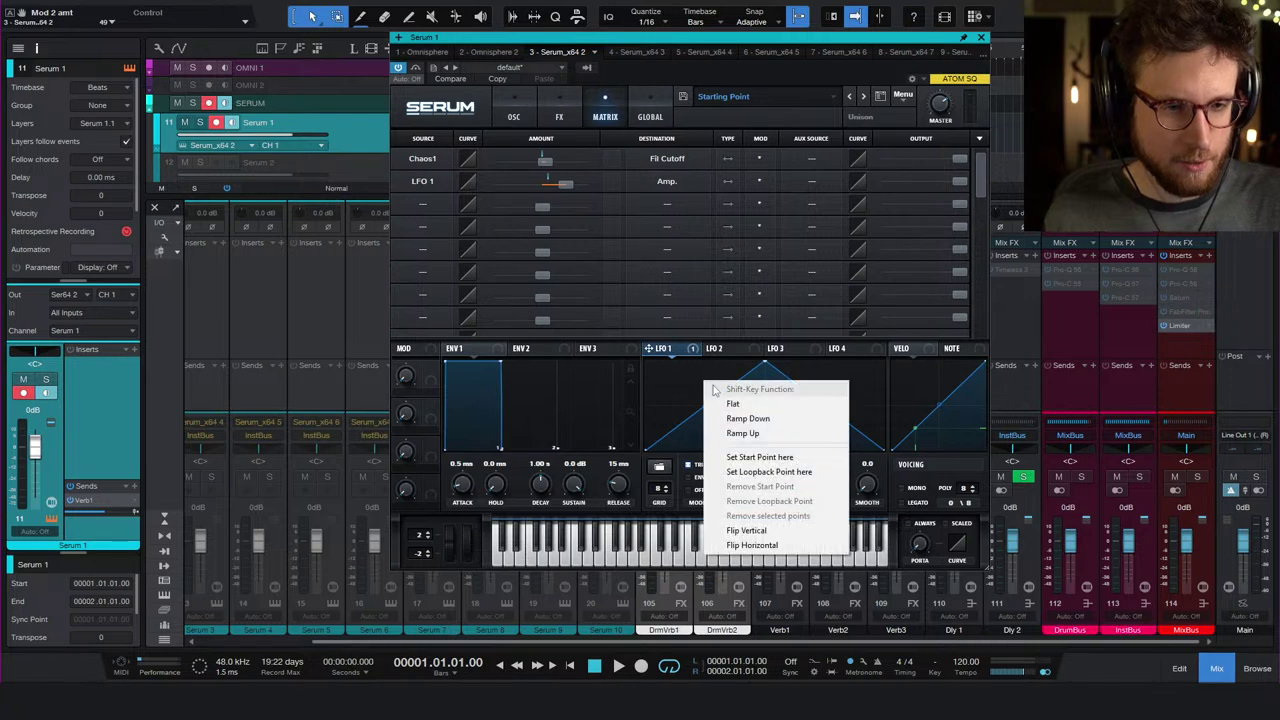
pyautogui.rightClick(680, 350)
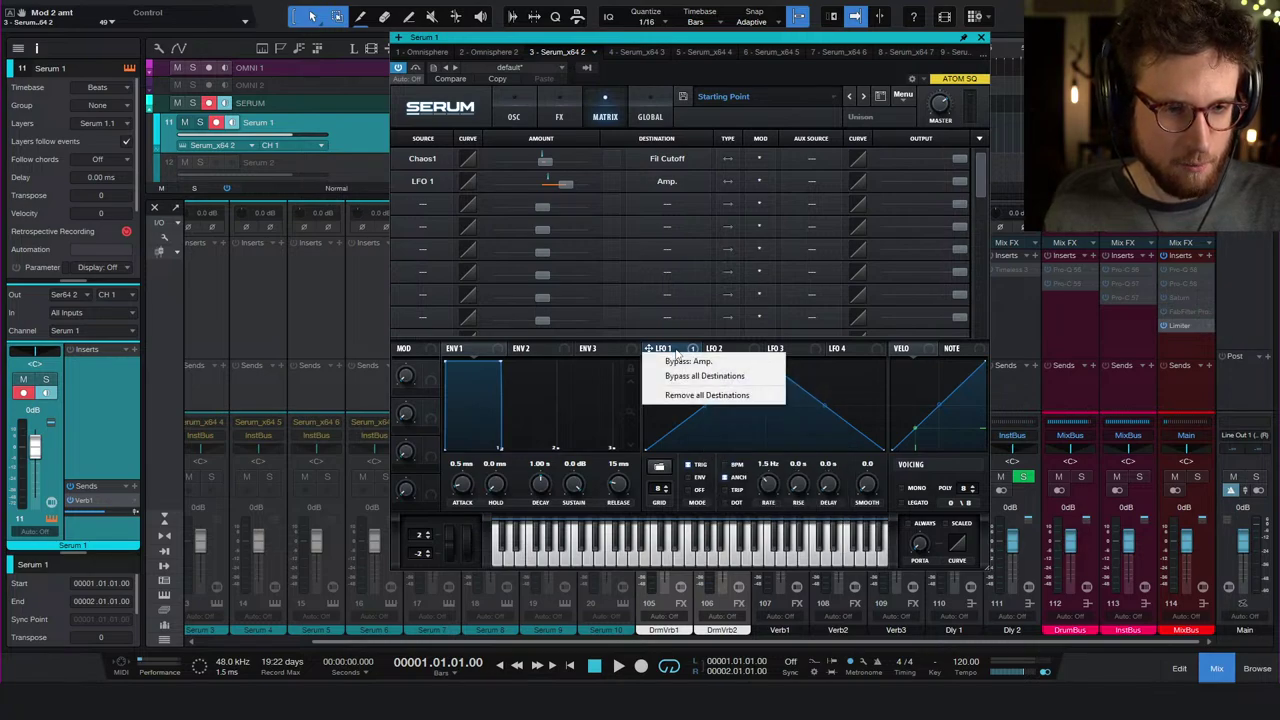
pyautogui.click(663, 467)
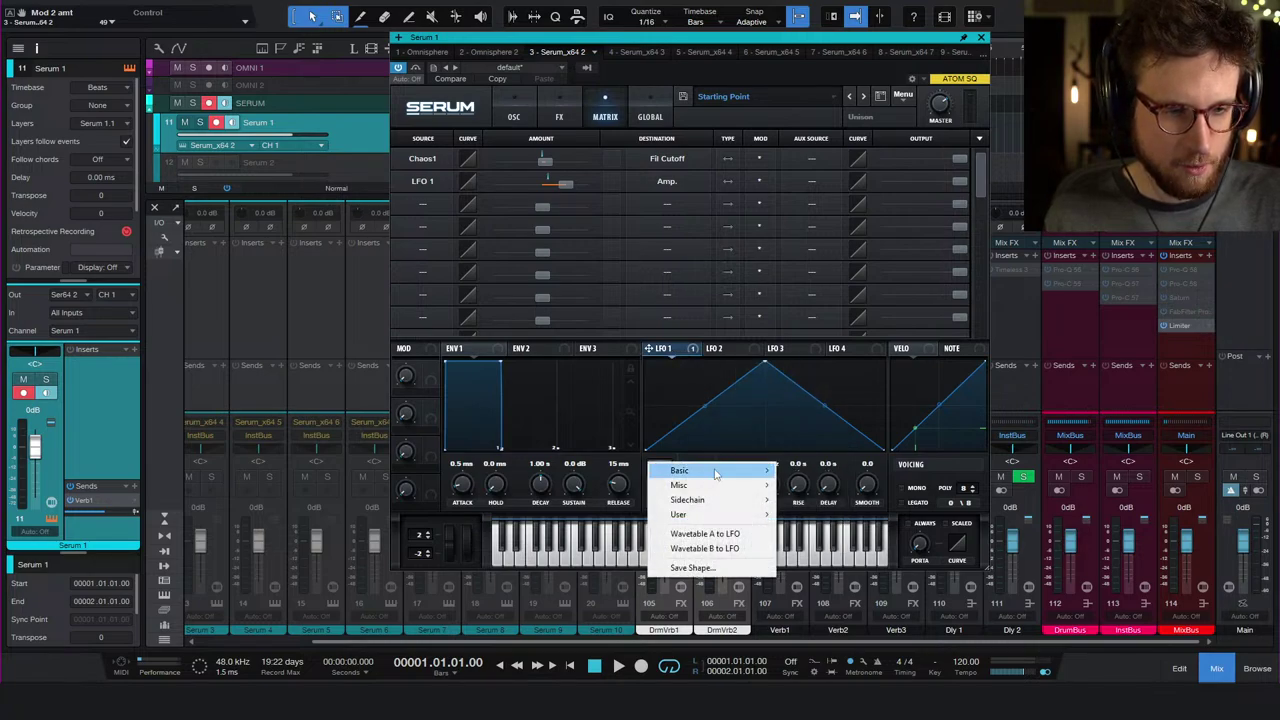
pyautogui.moveTo(700, 470)
pyautogui.click(856, 588)
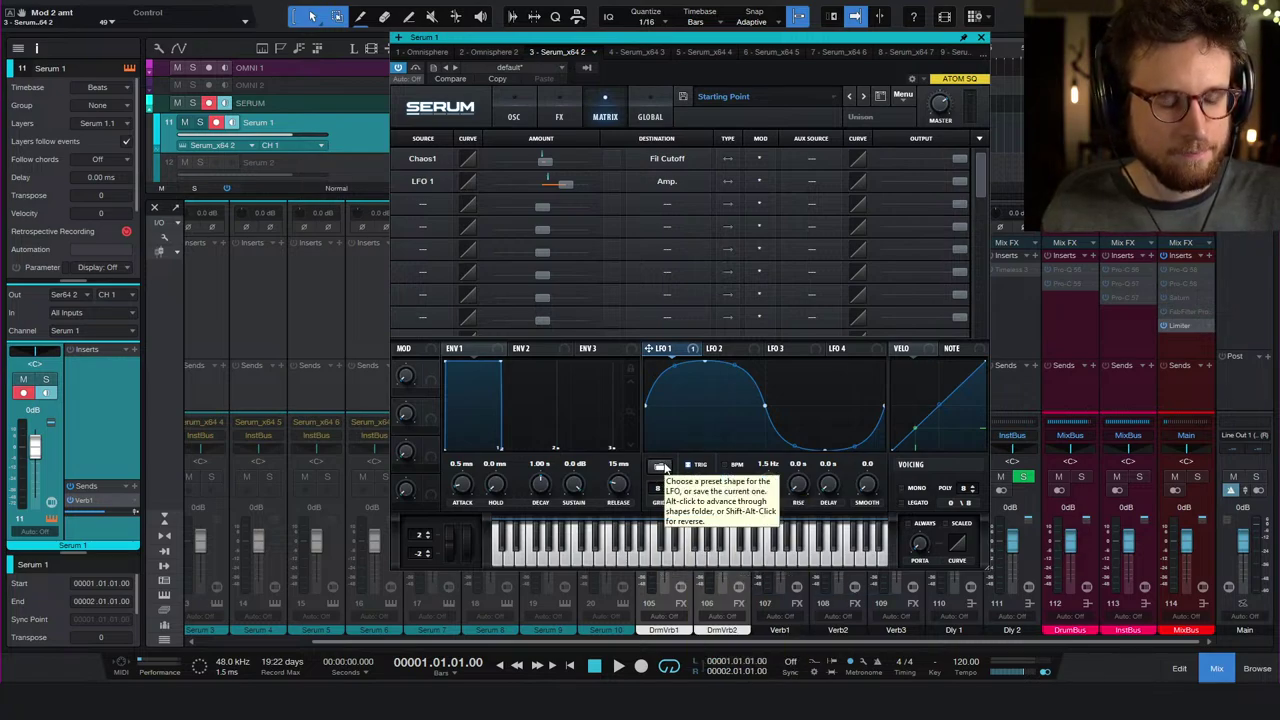
pyautogui.click(662, 467)
pyautogui.moveTo(694, 474)
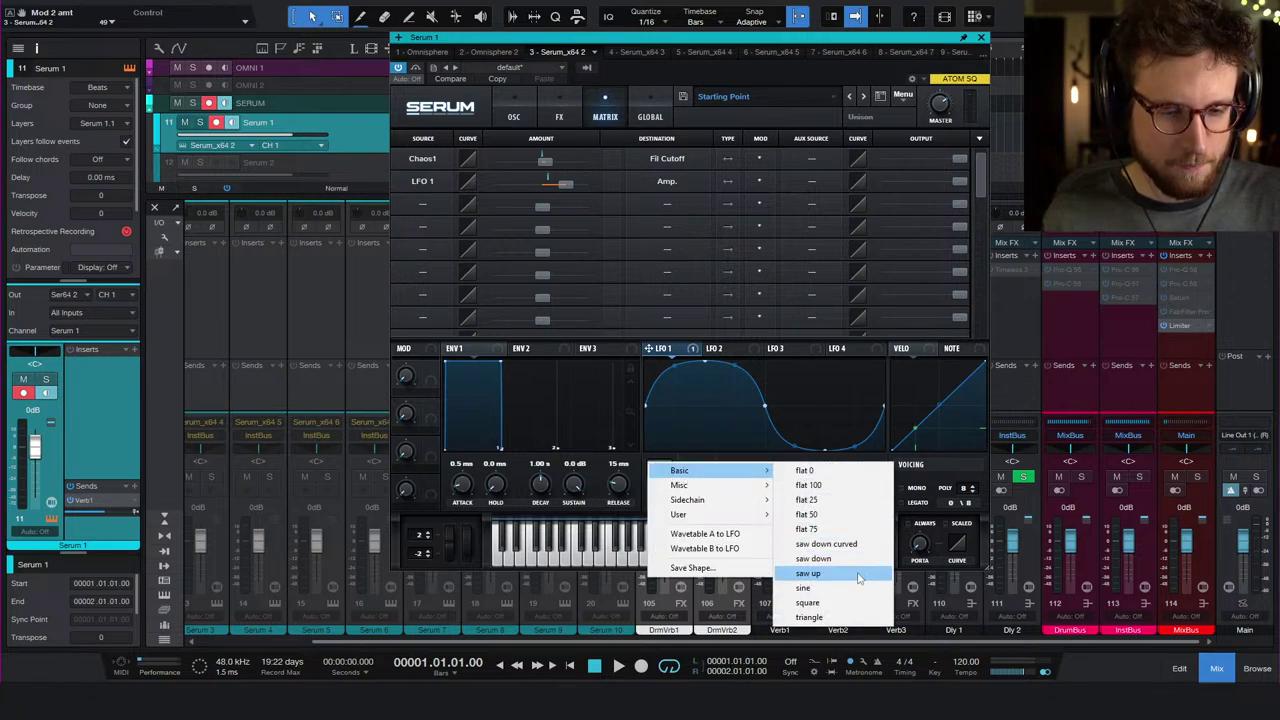
pyautogui.click(856, 618)
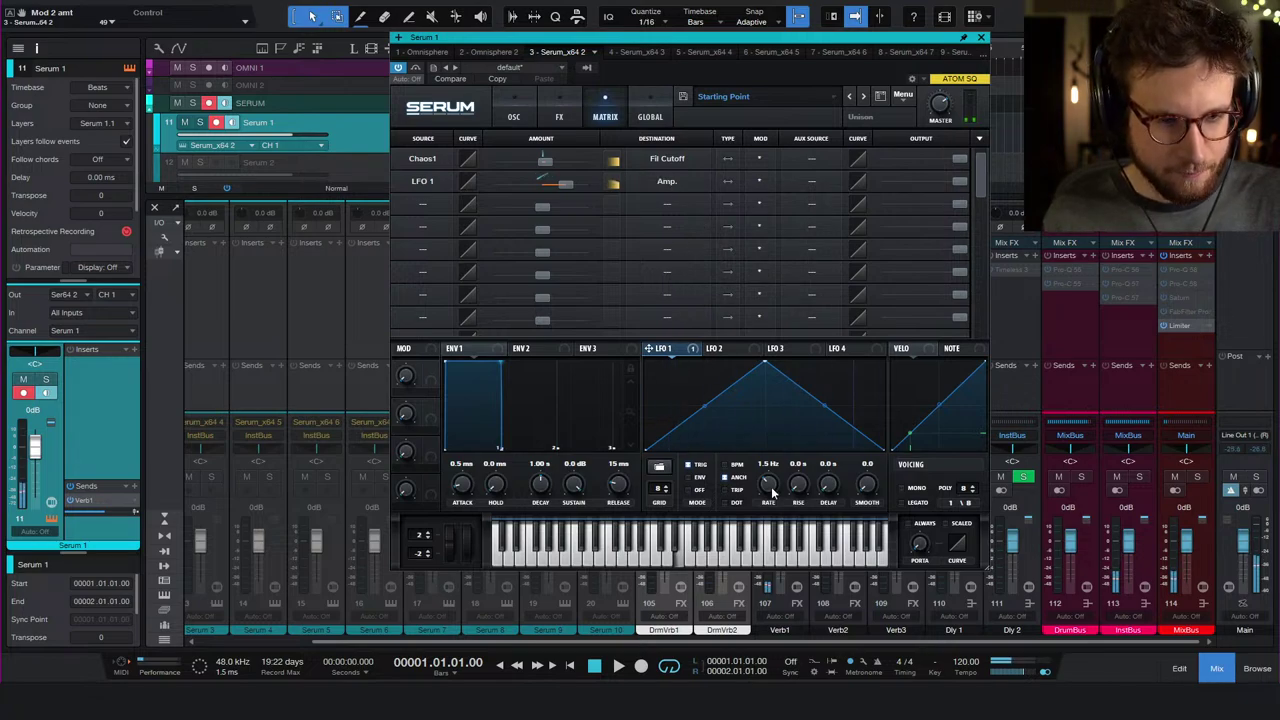
# - Increase the LFO 1 amount on Amp. and set LFO 1 to Off mode with a rate of 0.08 Hz
pyautogui.moveTo(768, 490); pyautogui.dragTo(768, 497)
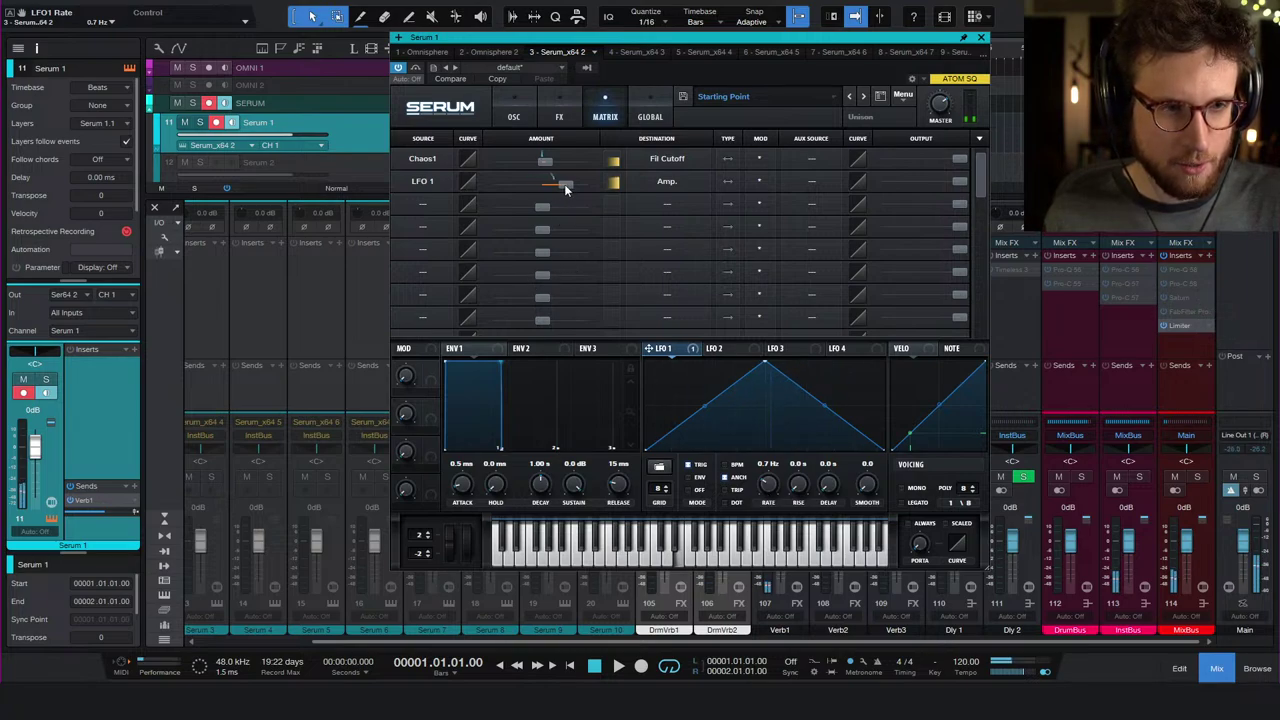
pyautogui.moveTo(564, 185); pyautogui.dragTo(582, 190)
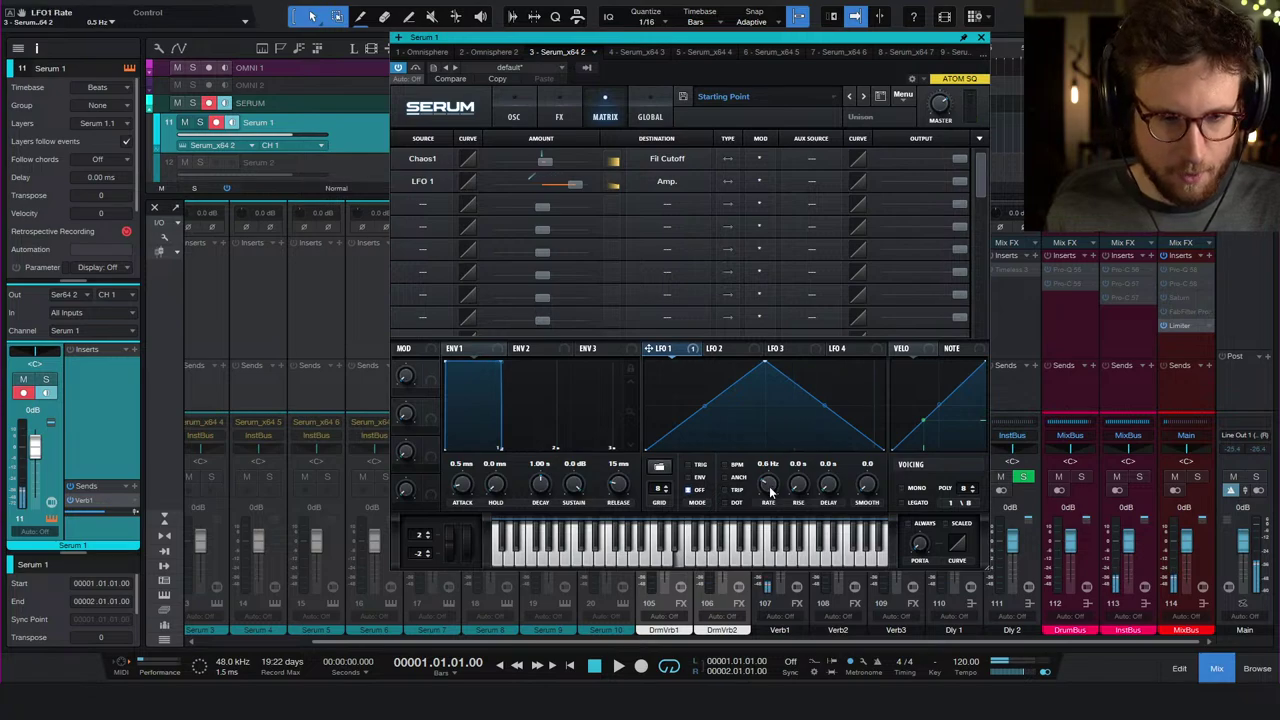
pyautogui.moveTo(769, 486); pyautogui.dragTo(770, 506)
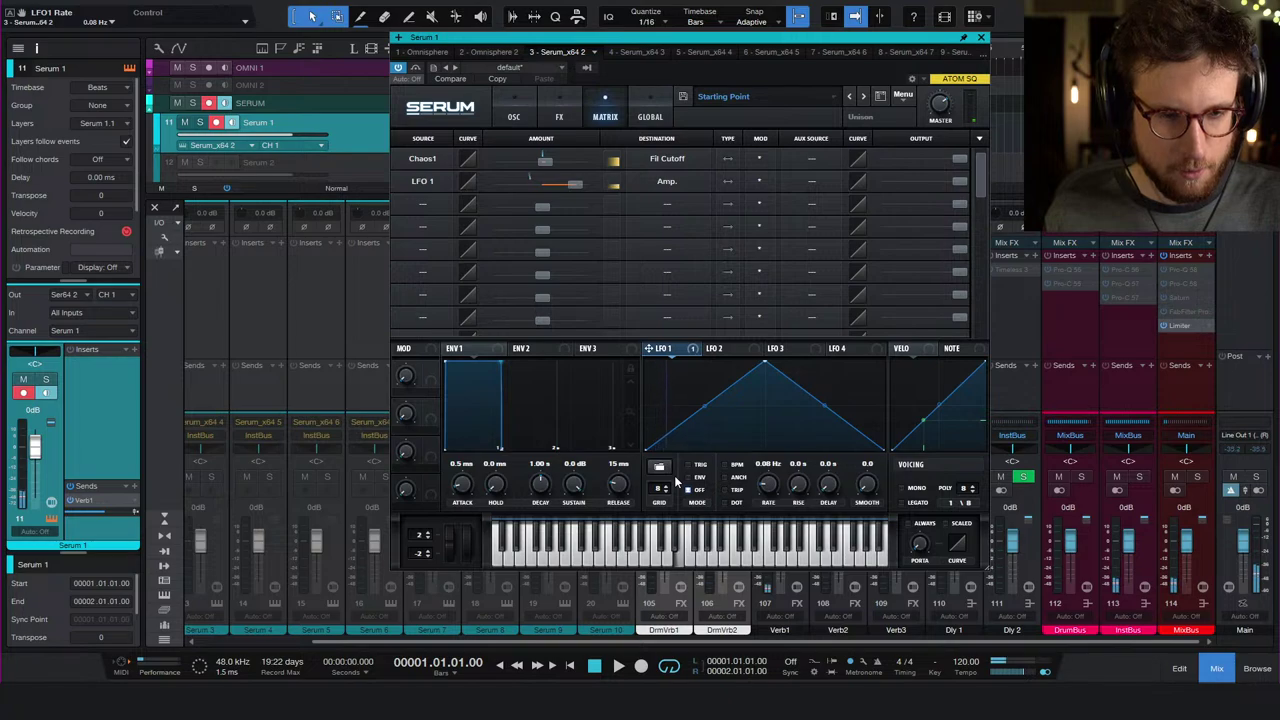
# - Give LFO 2 the basic triangle shape and set it to Off mode with BPM sync disabled
pyautogui.click(724, 348)
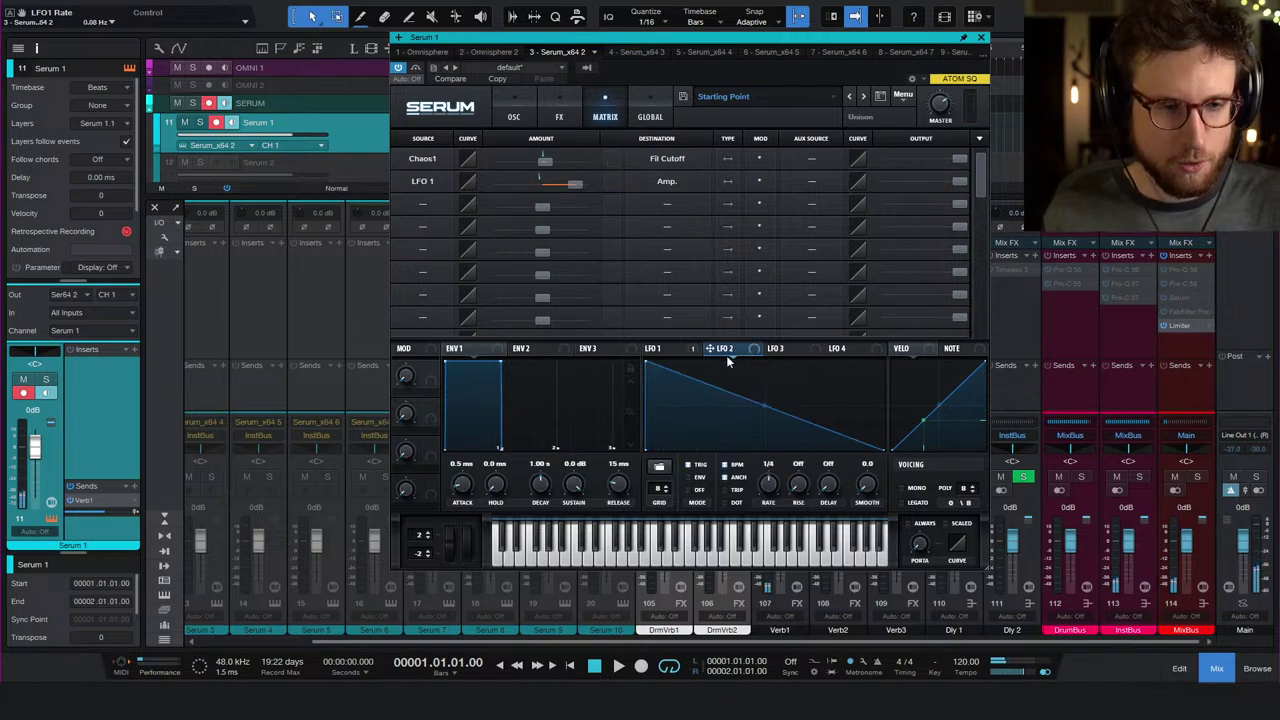
pyautogui.click(775, 348)
pyautogui.click(724, 348)
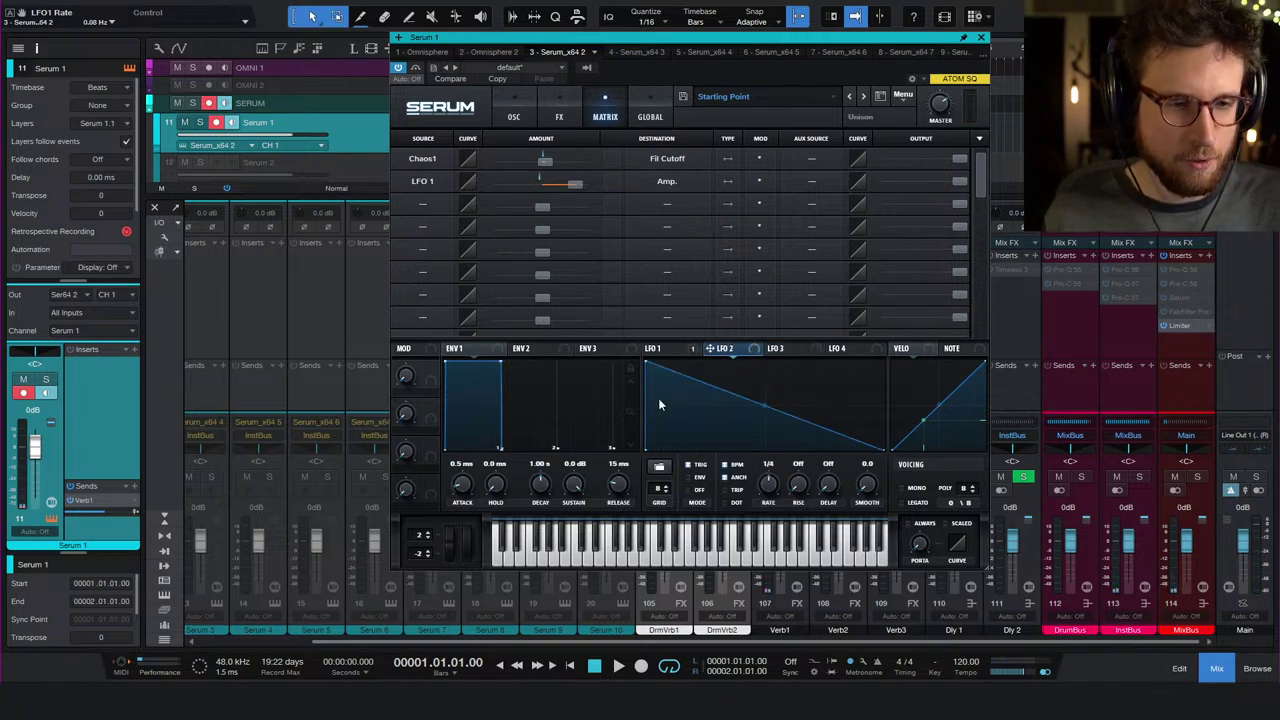
pyautogui.click(659, 473)
pyautogui.moveTo(704, 474)
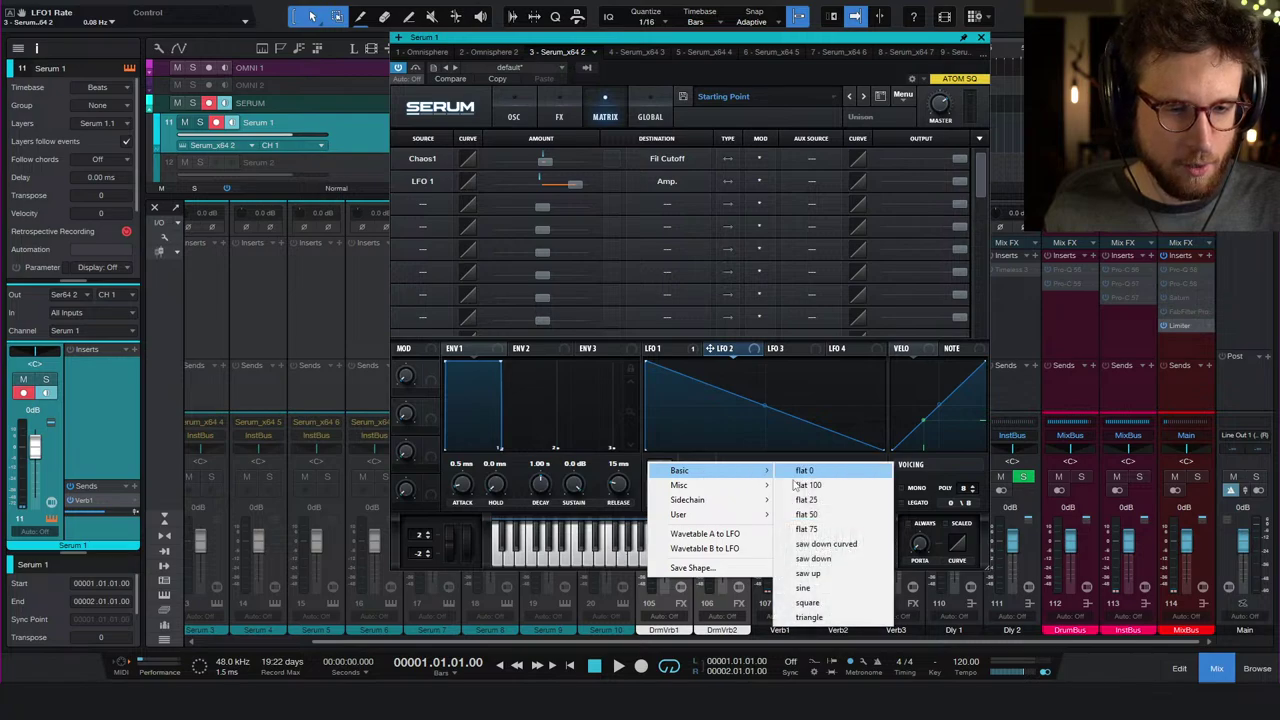
pyautogui.click(812, 617)
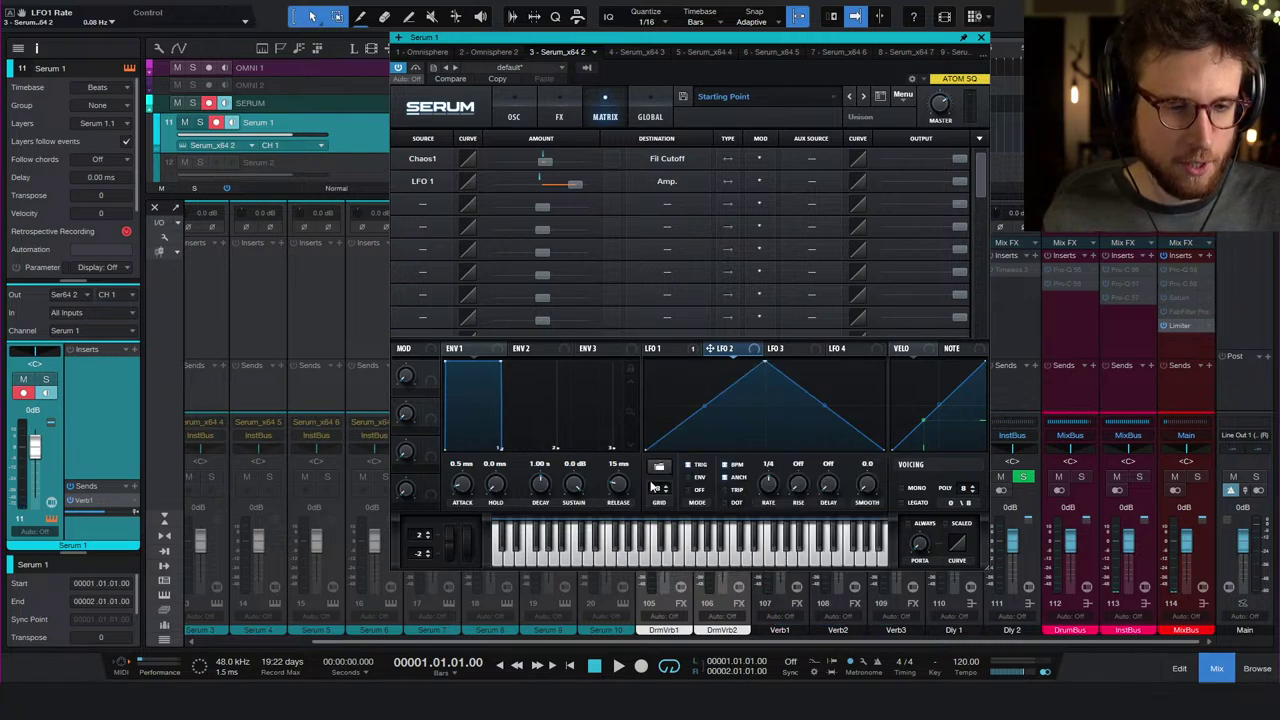
pyautogui.click(736, 465)
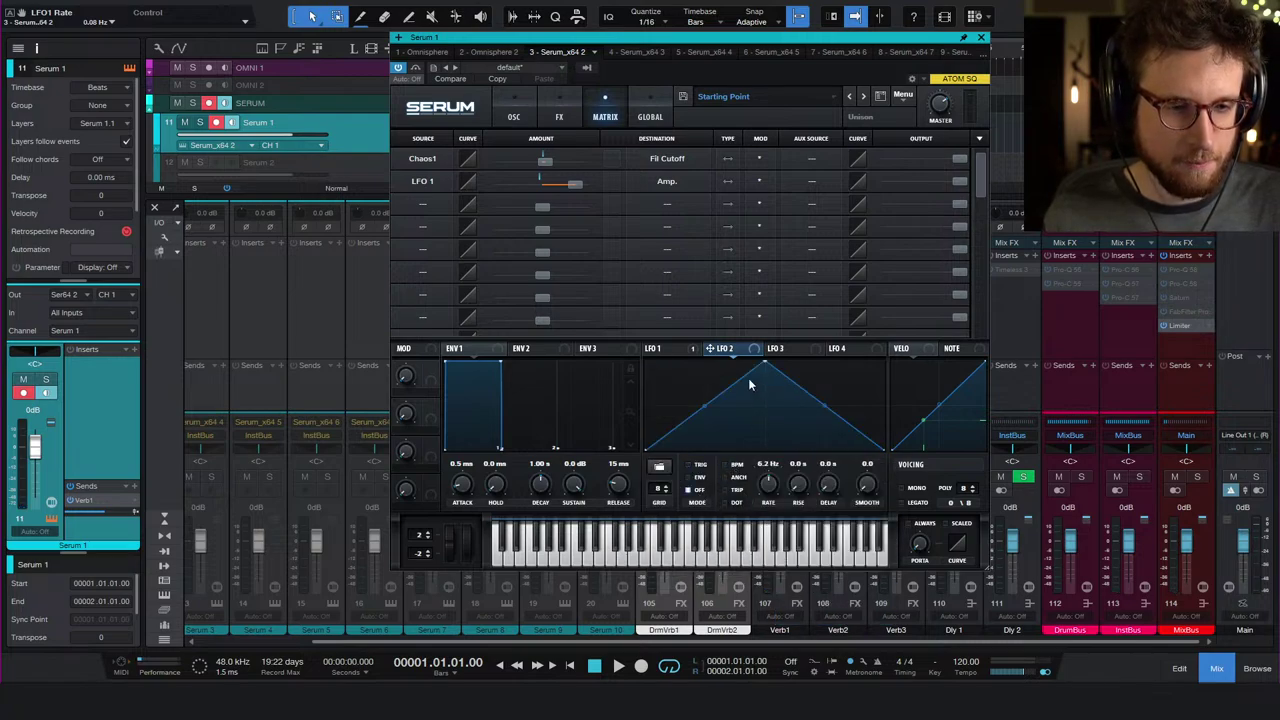
# - Route LFO 2 to the global Amp. destination in the third matrix slot with an amount of about 35, and slow its rate to 0.2 Hz
pyautogui.click(423, 203)
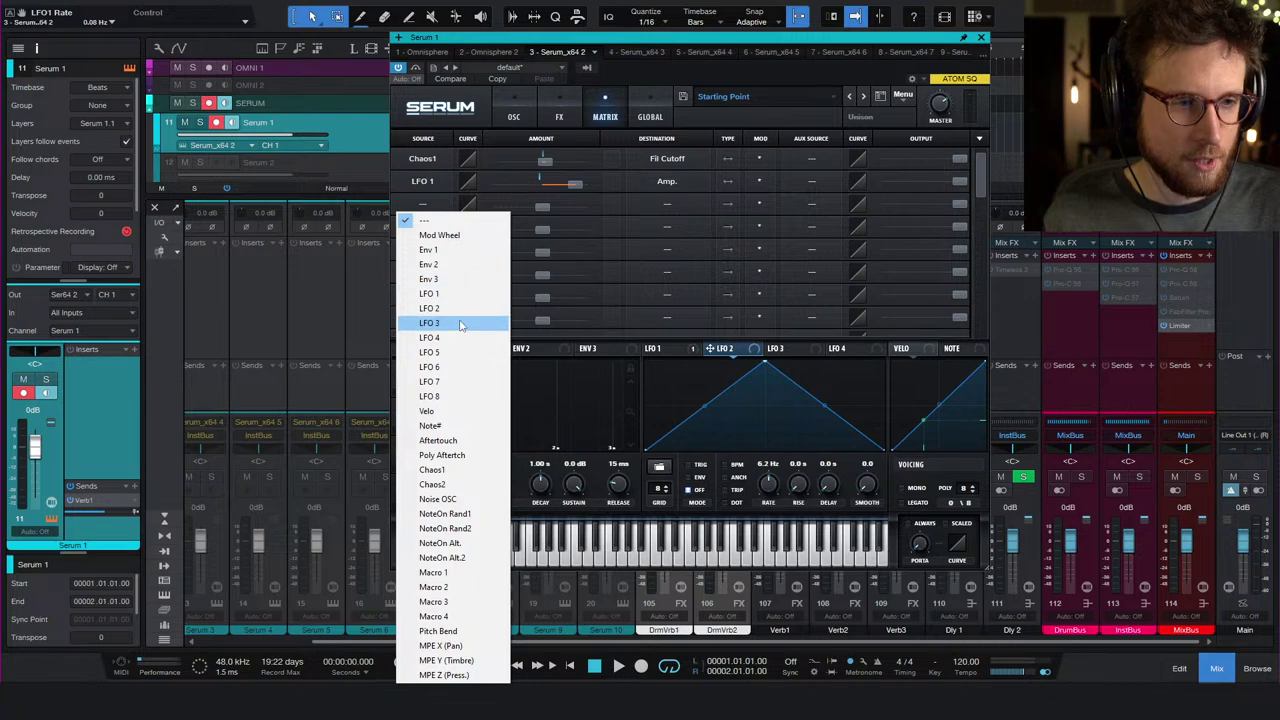
pyautogui.click(450, 308)
pyautogui.click(628, 212)
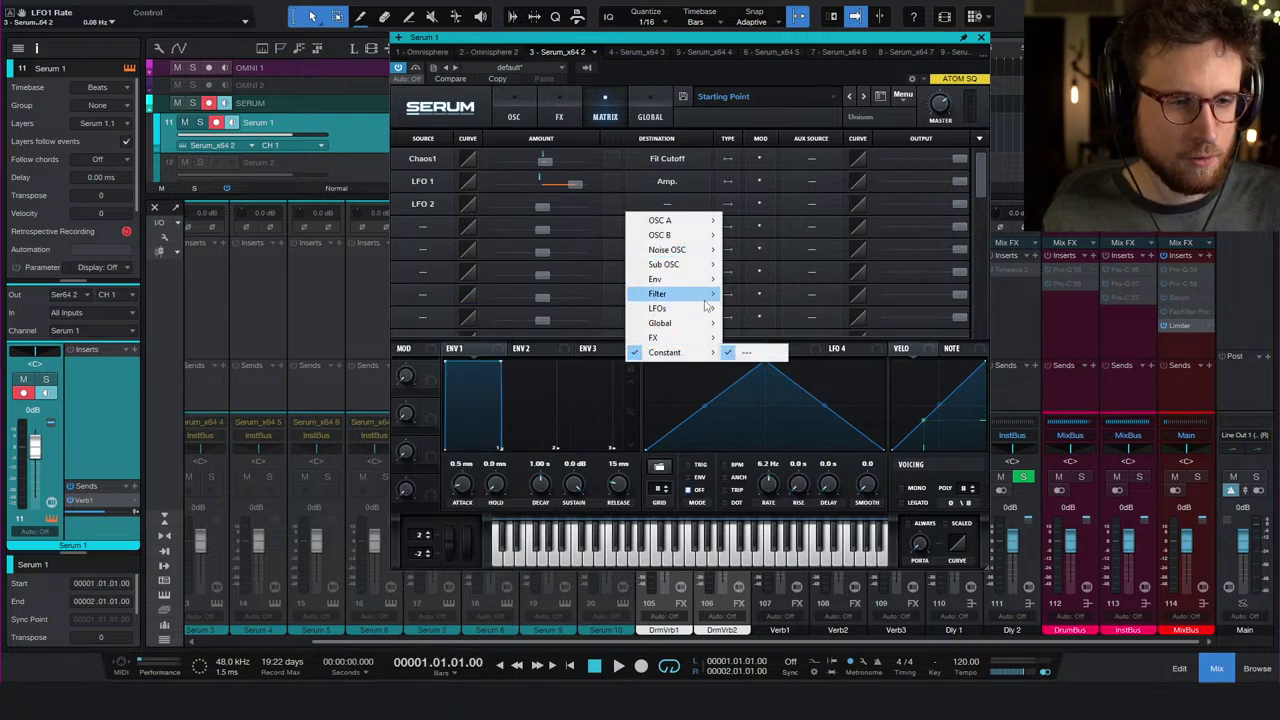
pyautogui.moveTo(703, 328)
pyautogui.click(752, 338)
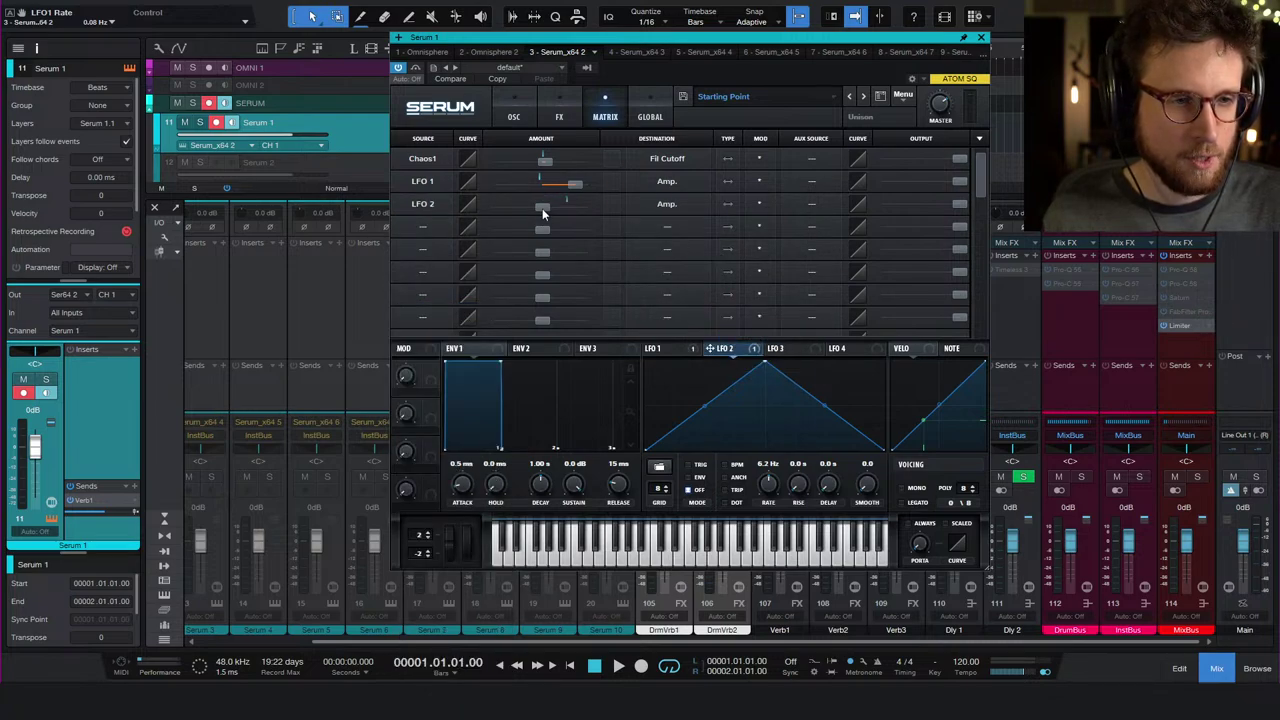
pyautogui.moveTo(542, 208); pyautogui.dragTo(566, 207)
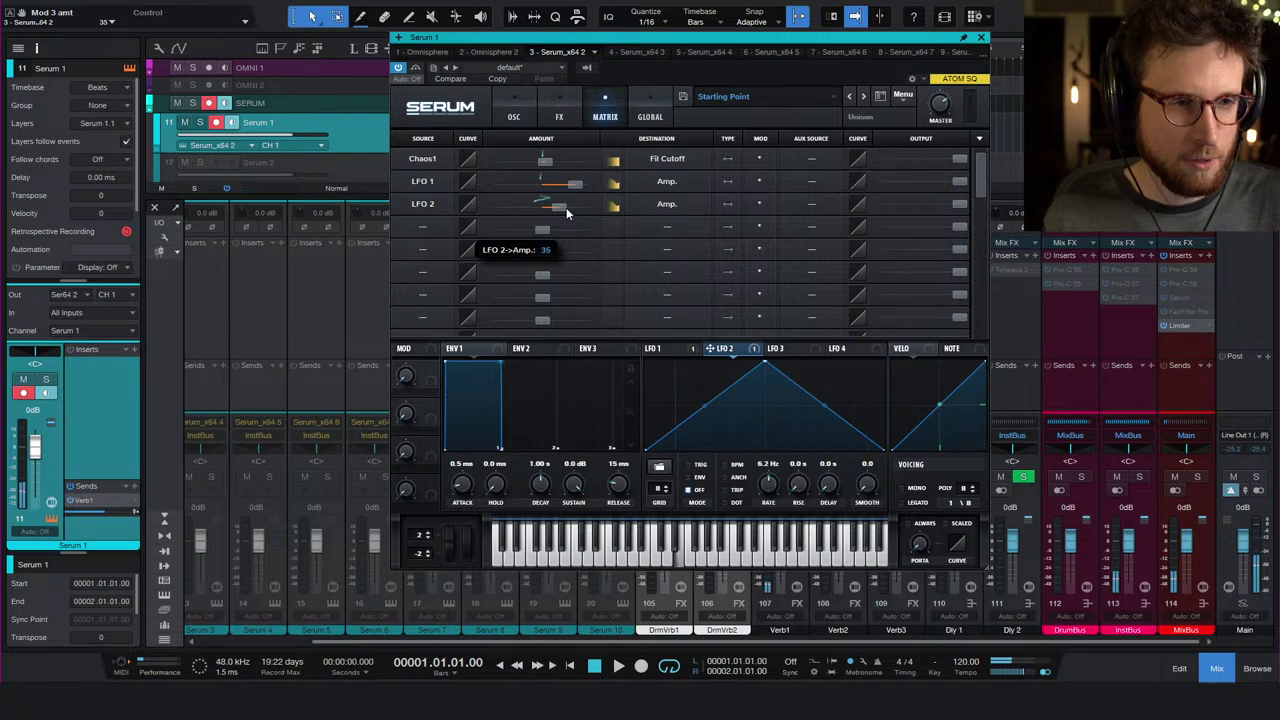
pyautogui.moveTo(768, 484); pyautogui.dragTo(765, 527)
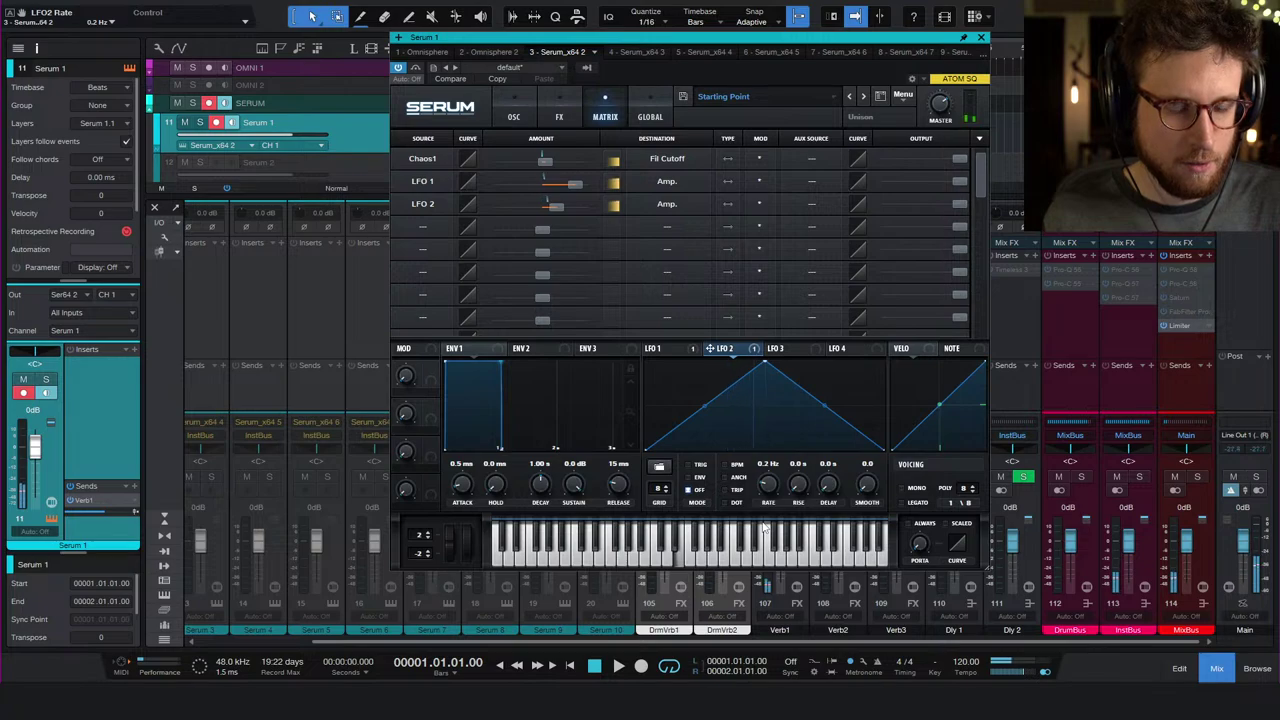
# - Route LFO 3 to LFO2 Rate in the fourth matrix slot with an amount of 11, and set its rate to 0.1 Hz without BPM sync
pyautogui.click(794, 353)
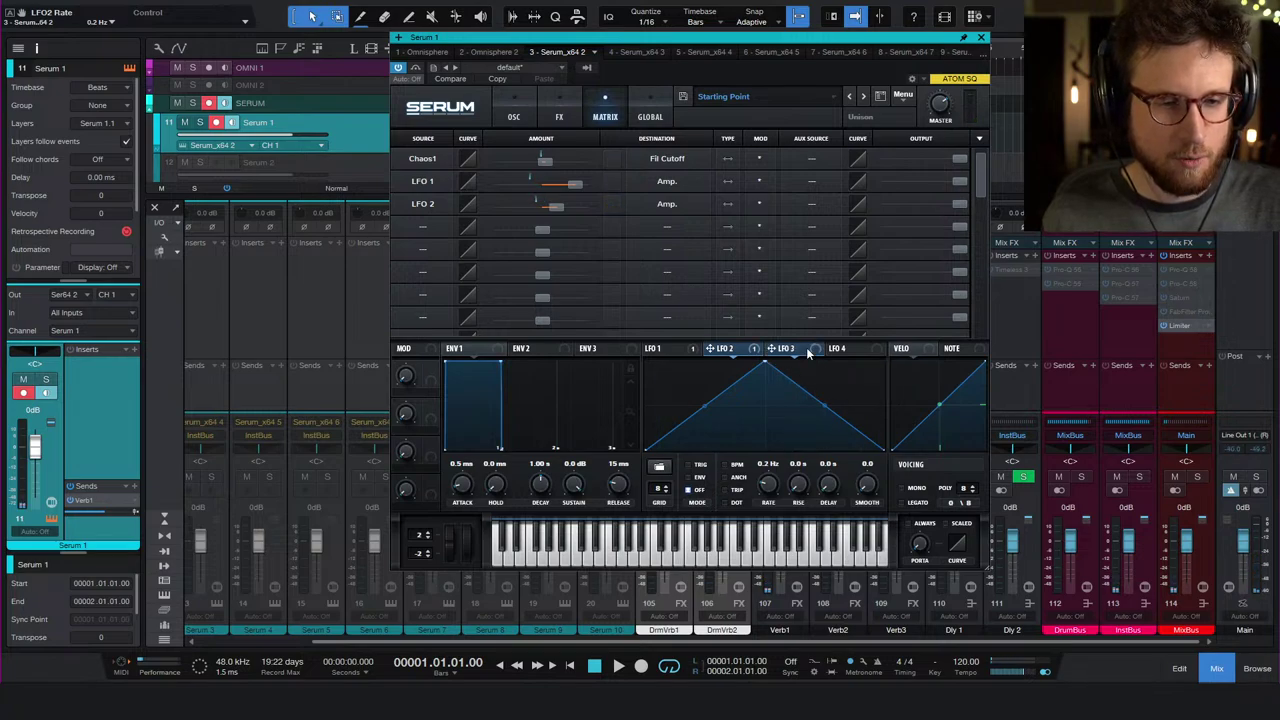
pyautogui.click(420, 246)
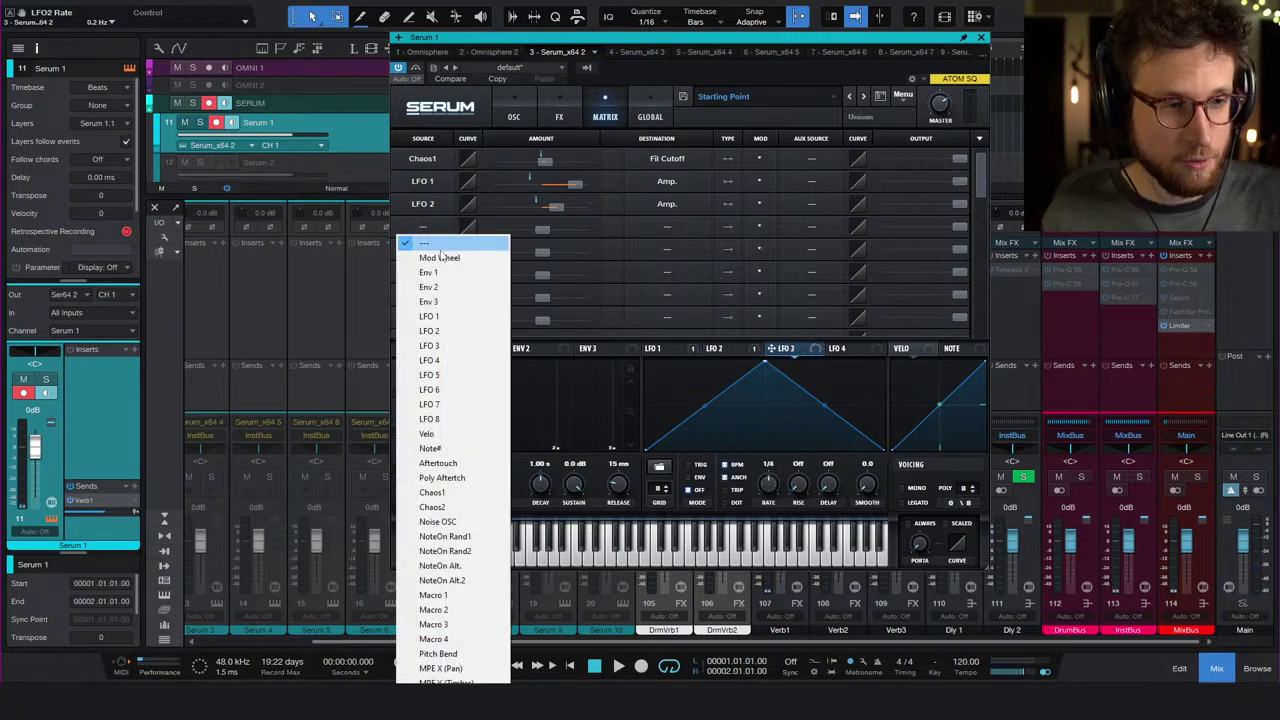
pyautogui.click(480, 346)
pyautogui.click(660, 226)
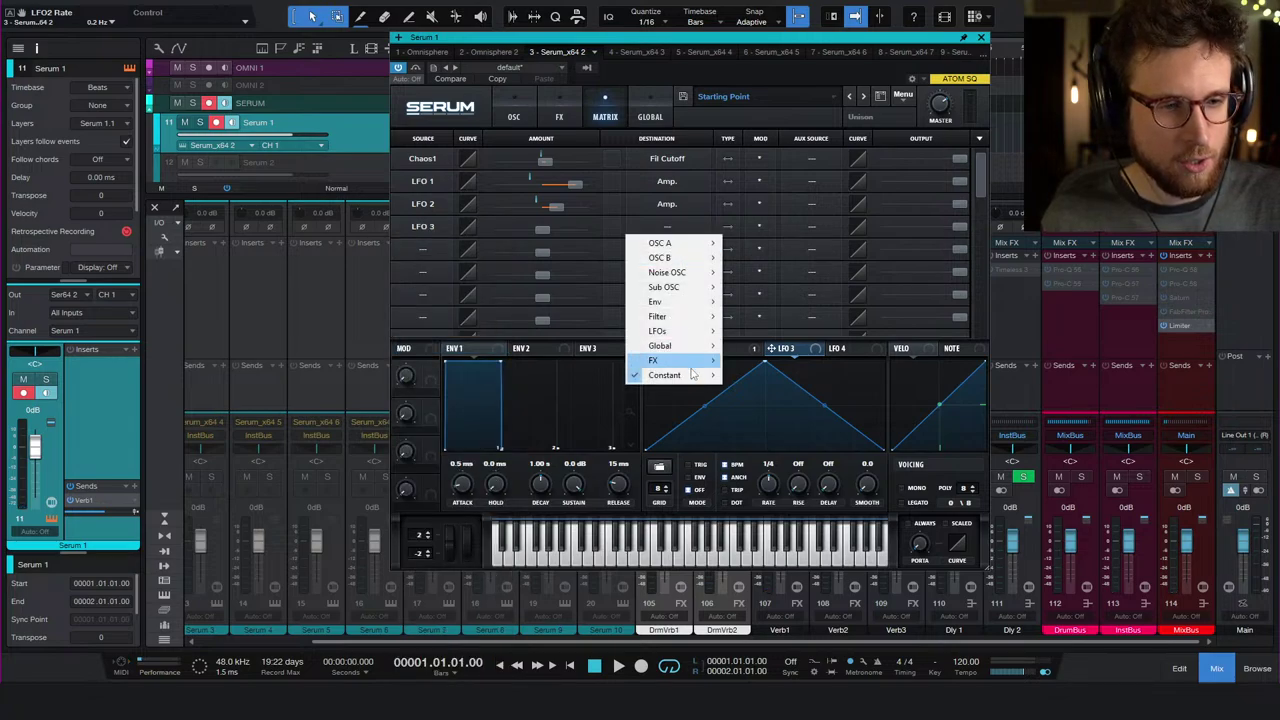
pyautogui.moveTo(687, 339)
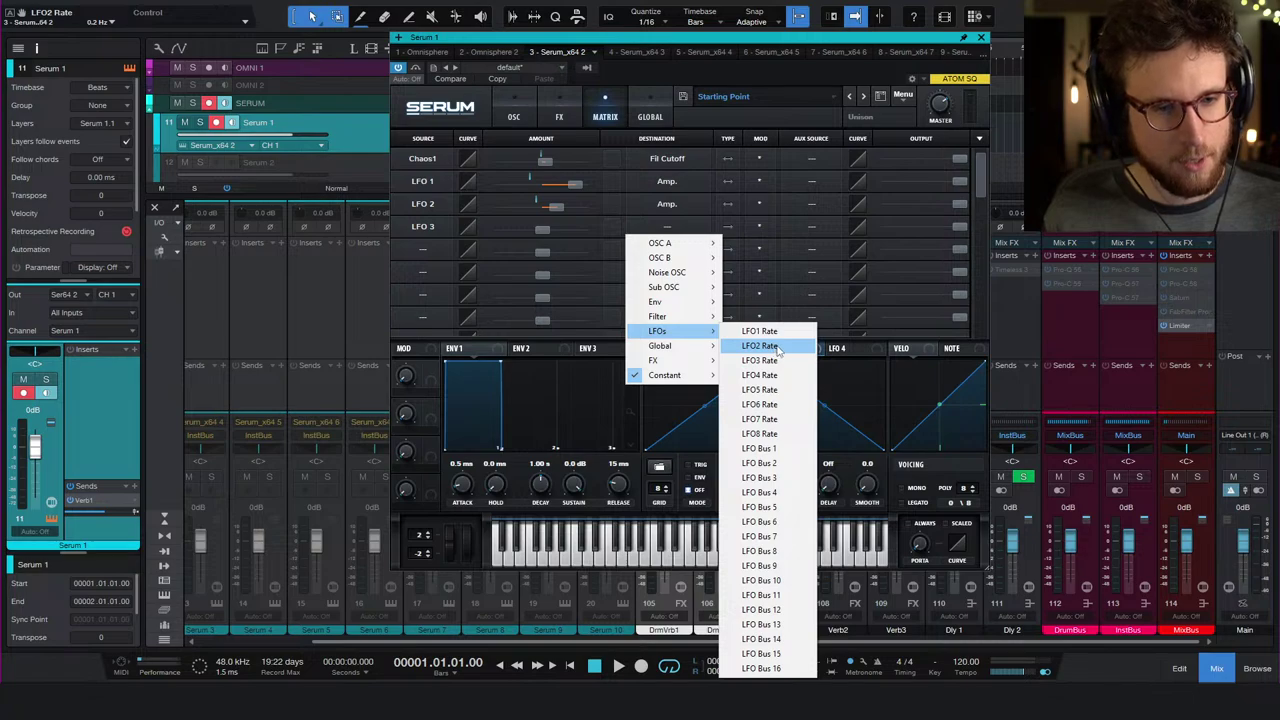
pyautogui.click(778, 346)
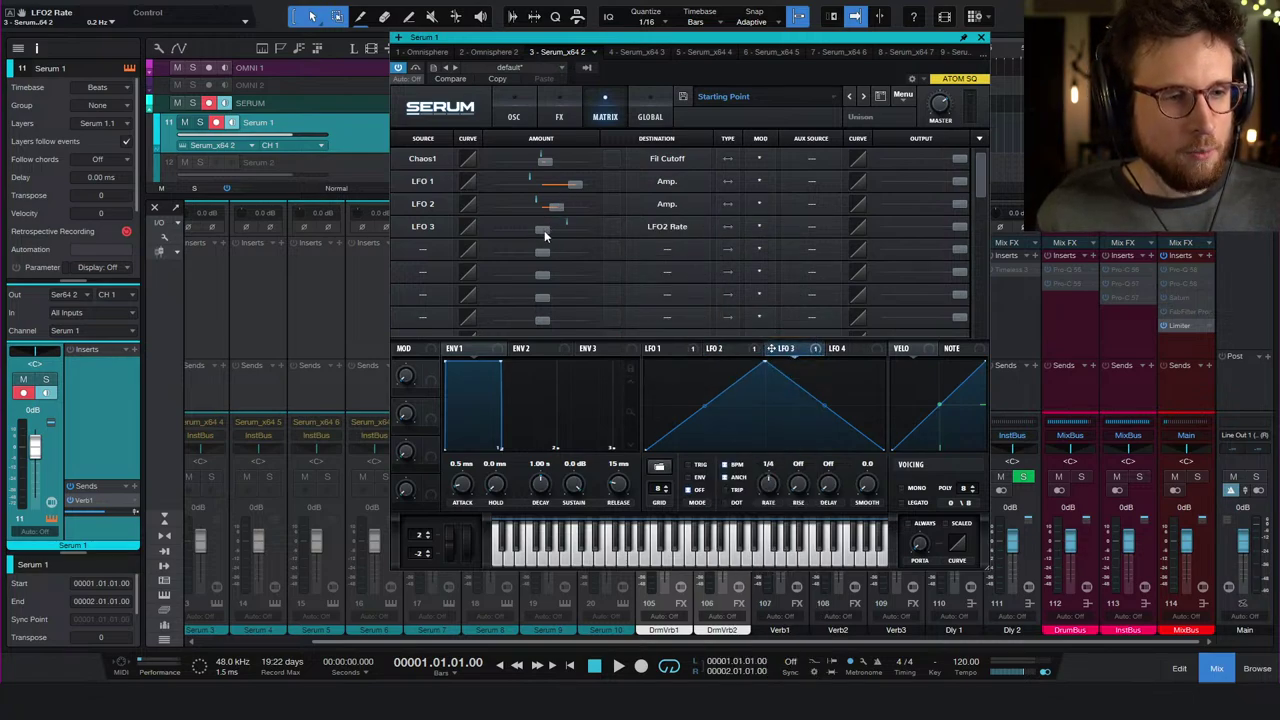
pyautogui.moveTo(544, 236); pyautogui.dragTo(551, 230)
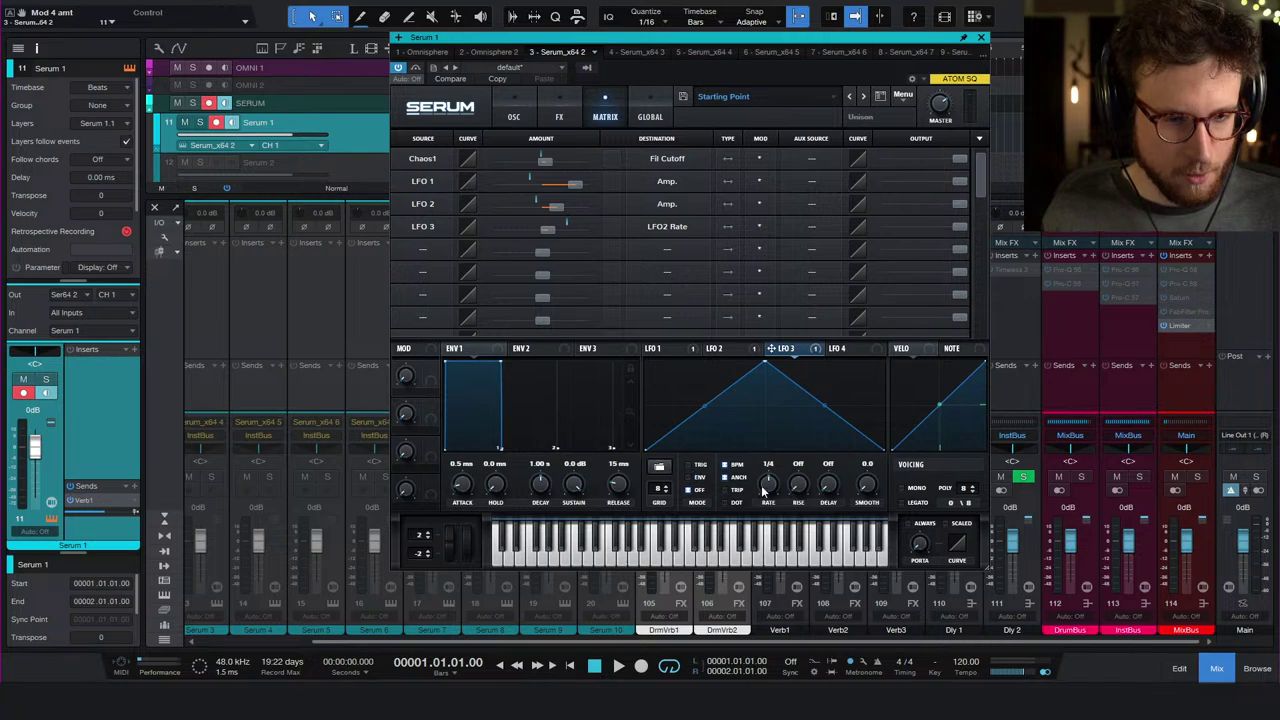
pyautogui.click(729, 470)
pyautogui.moveTo(765, 488); pyautogui.dragTo(765, 518)
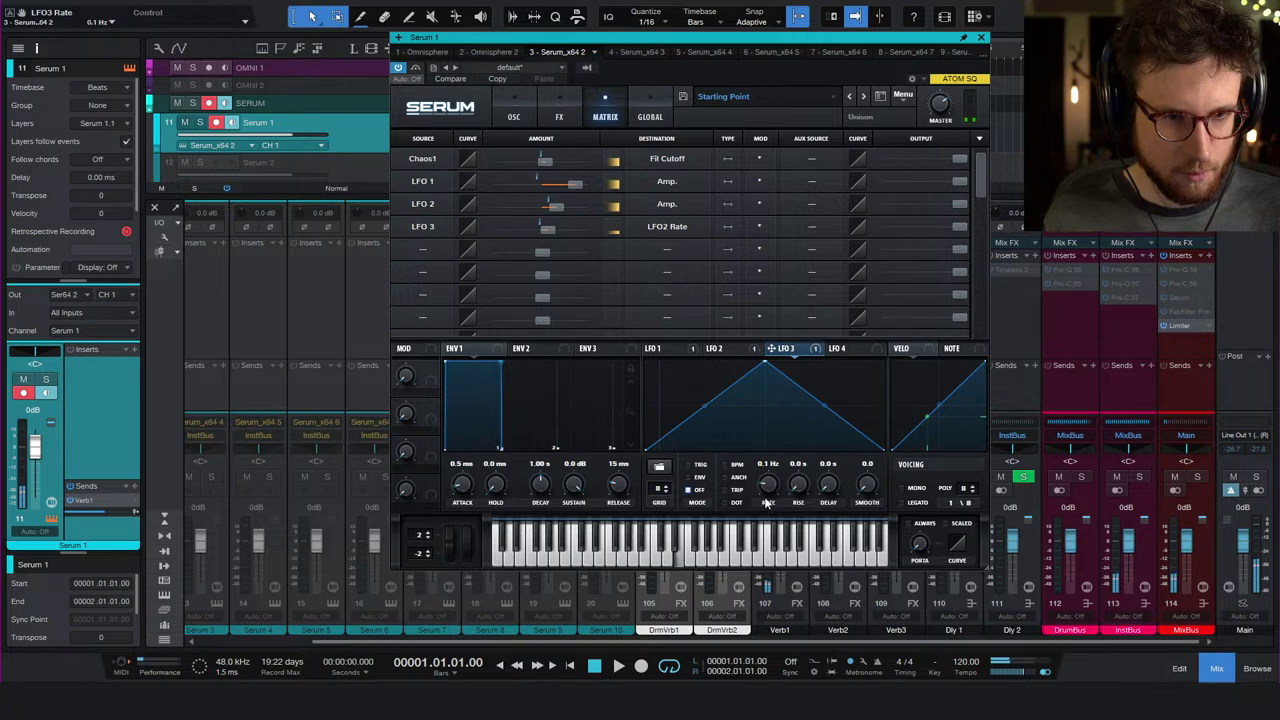
# - Reduce the LFO 1 amount on Amp. slightly and slow the LFO 2 rate to 0.09 Hz
pyautogui.click(725, 349)
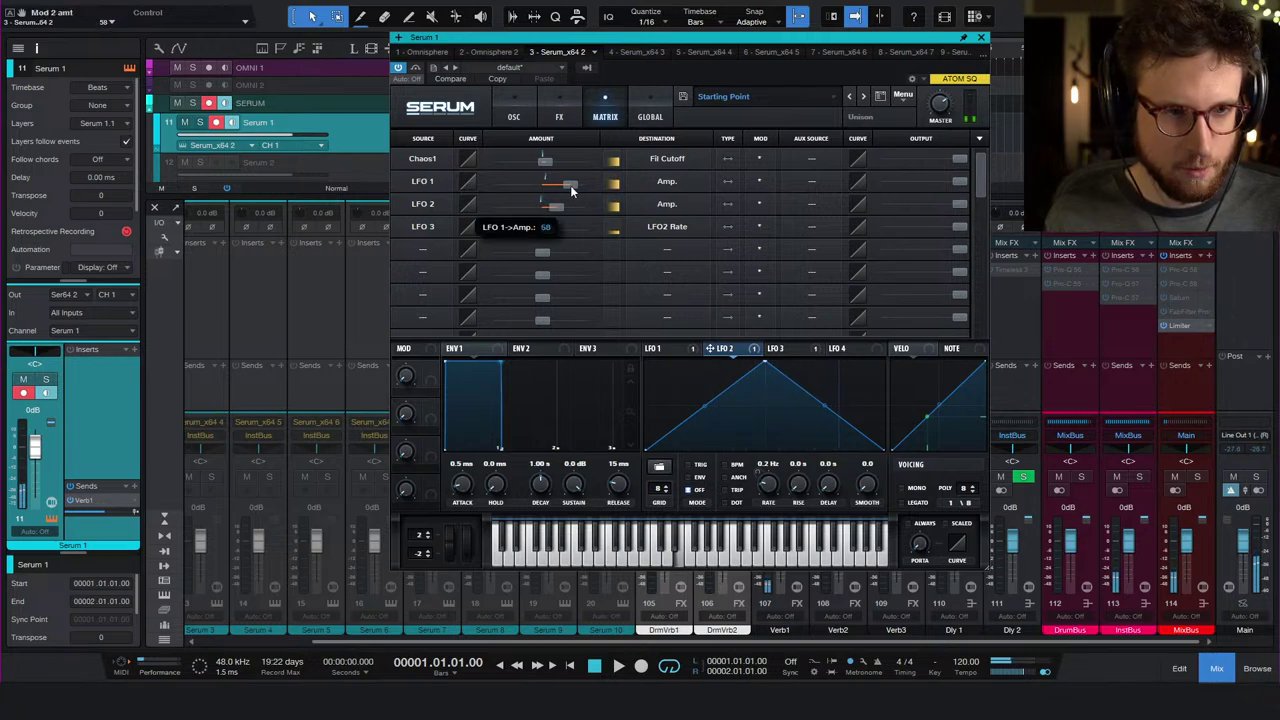
pyautogui.moveTo(572, 190); pyautogui.dragTo(568, 188)
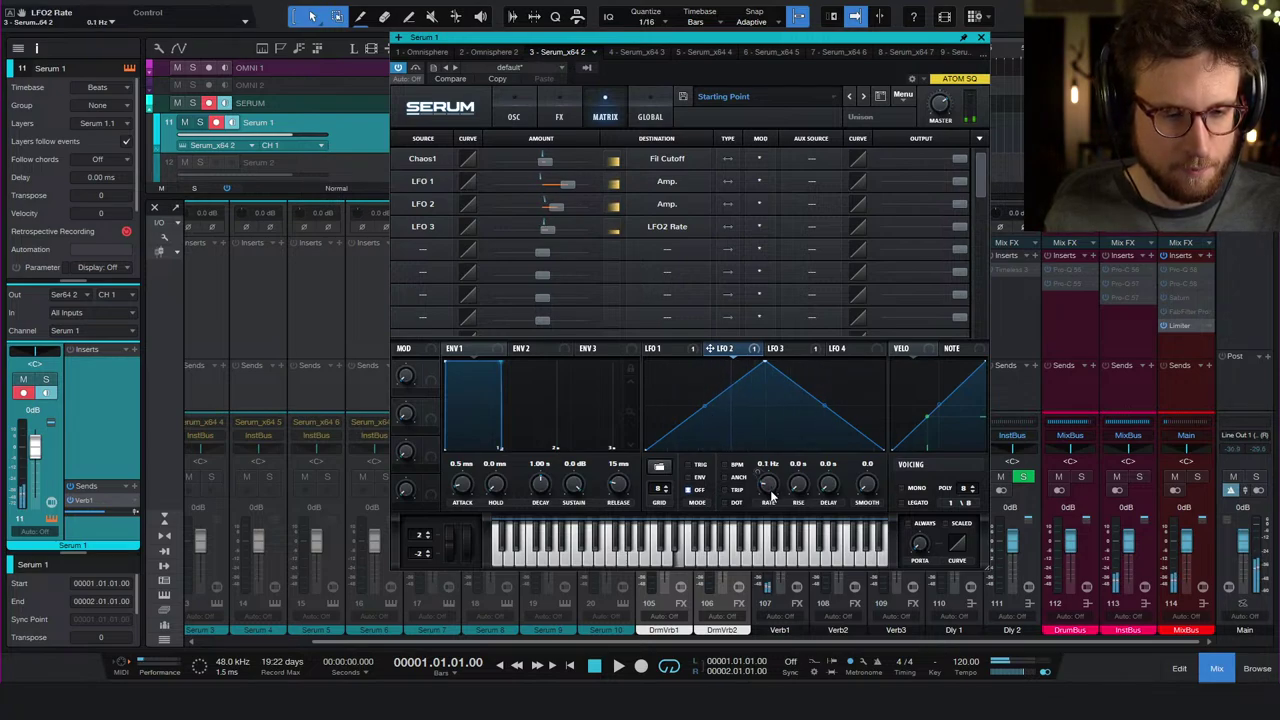
pyautogui.scroll(-1, 772, 496)
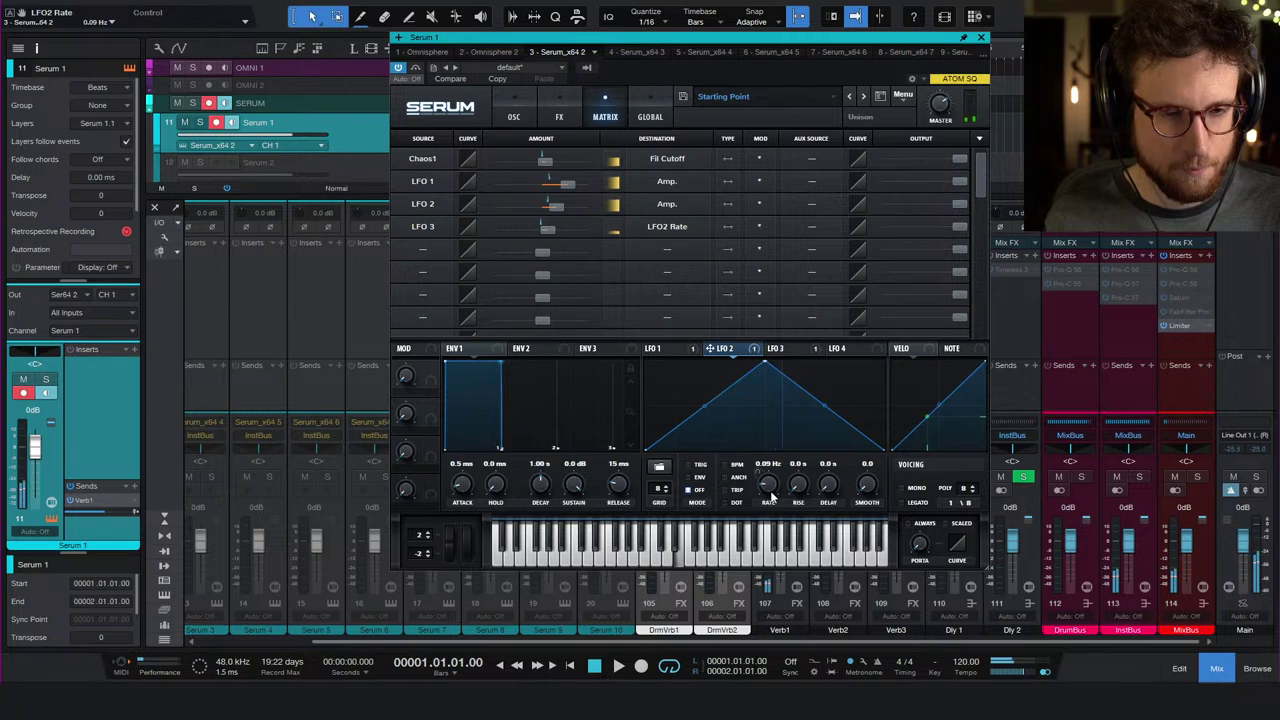
# - Insert a Pro-Q 3 equalizer on the Serum 1 channel and close the open plug-in windows
pyautogui.click(981, 40)
pyautogui.press('space')
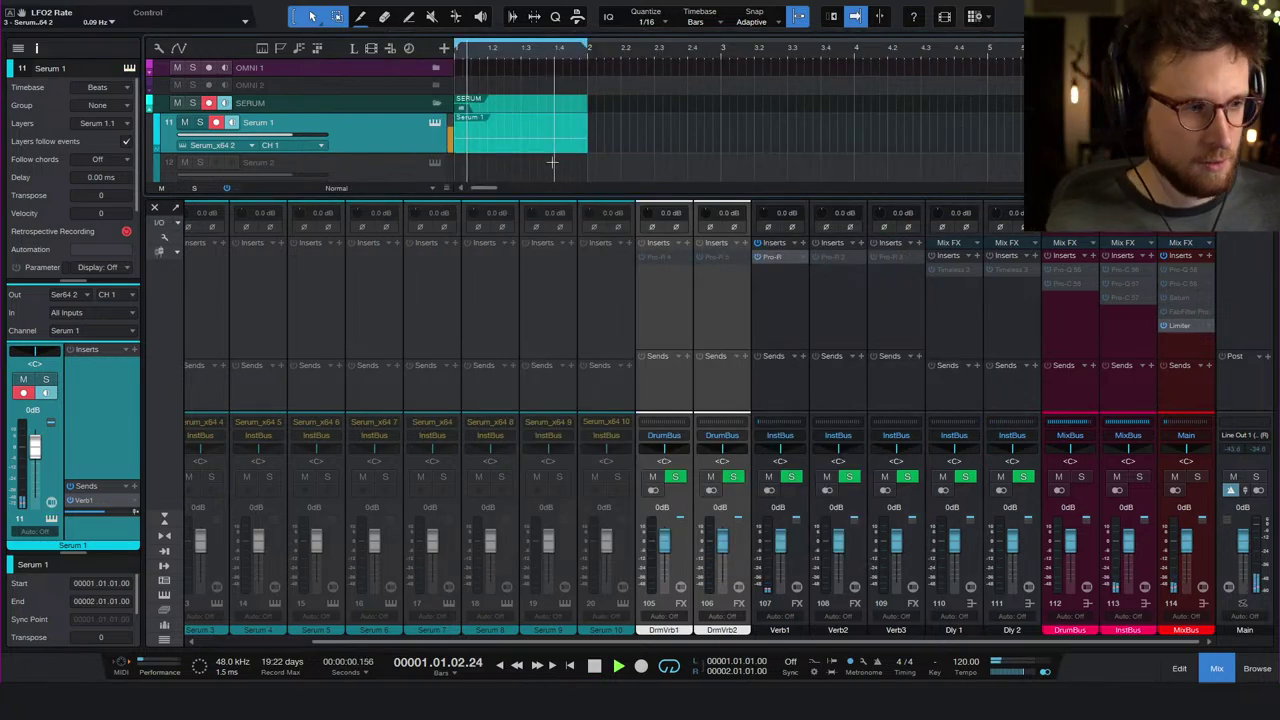
pyautogui.click(134, 349)
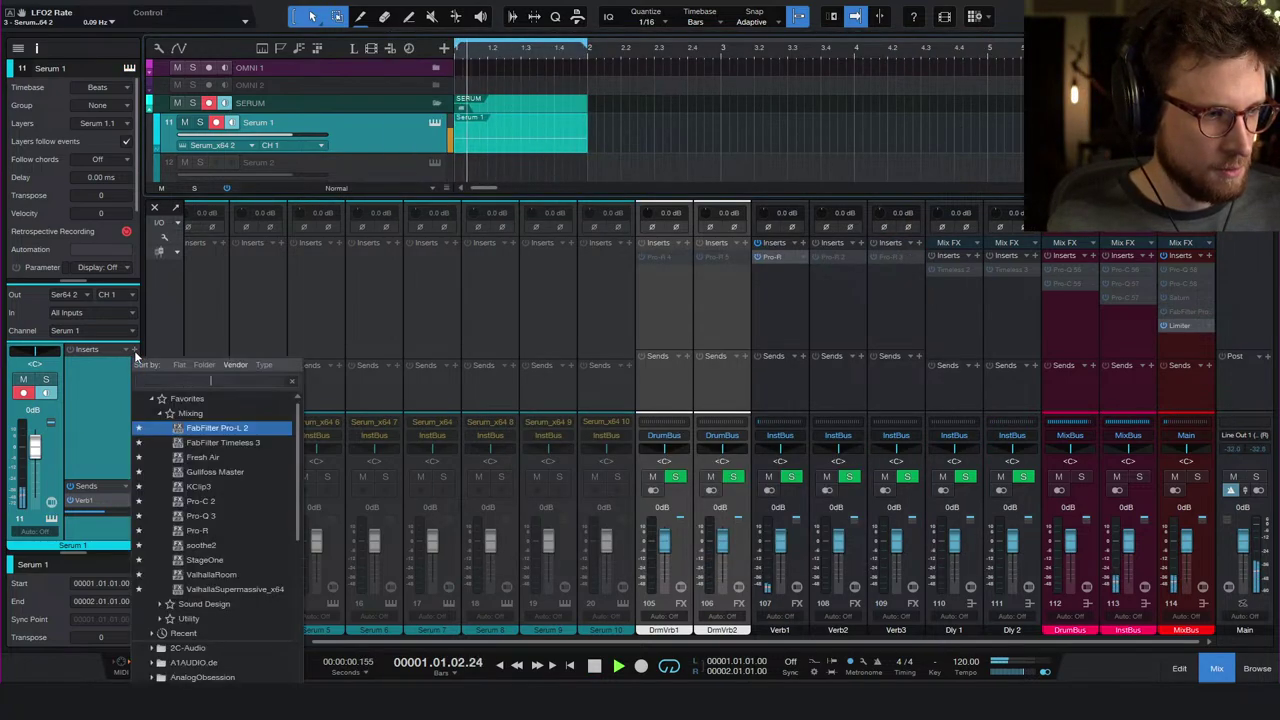
pyautogui.click(230, 528)
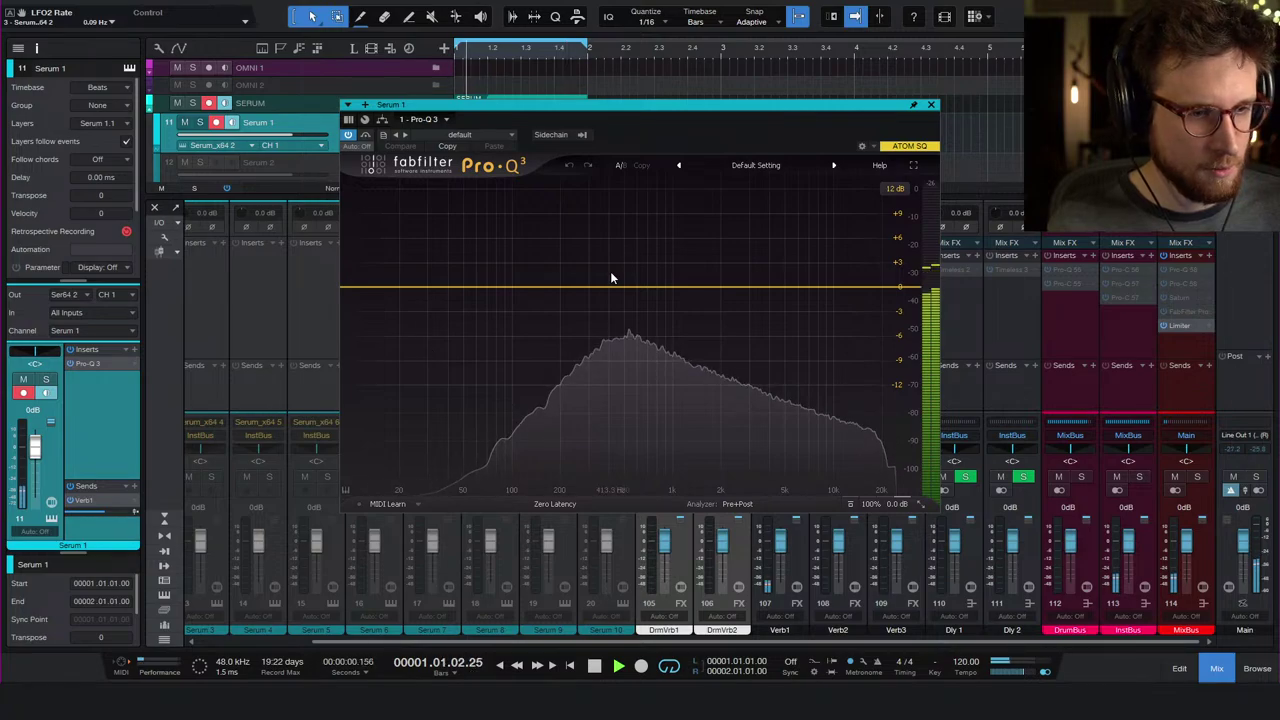
pyautogui.press('space')
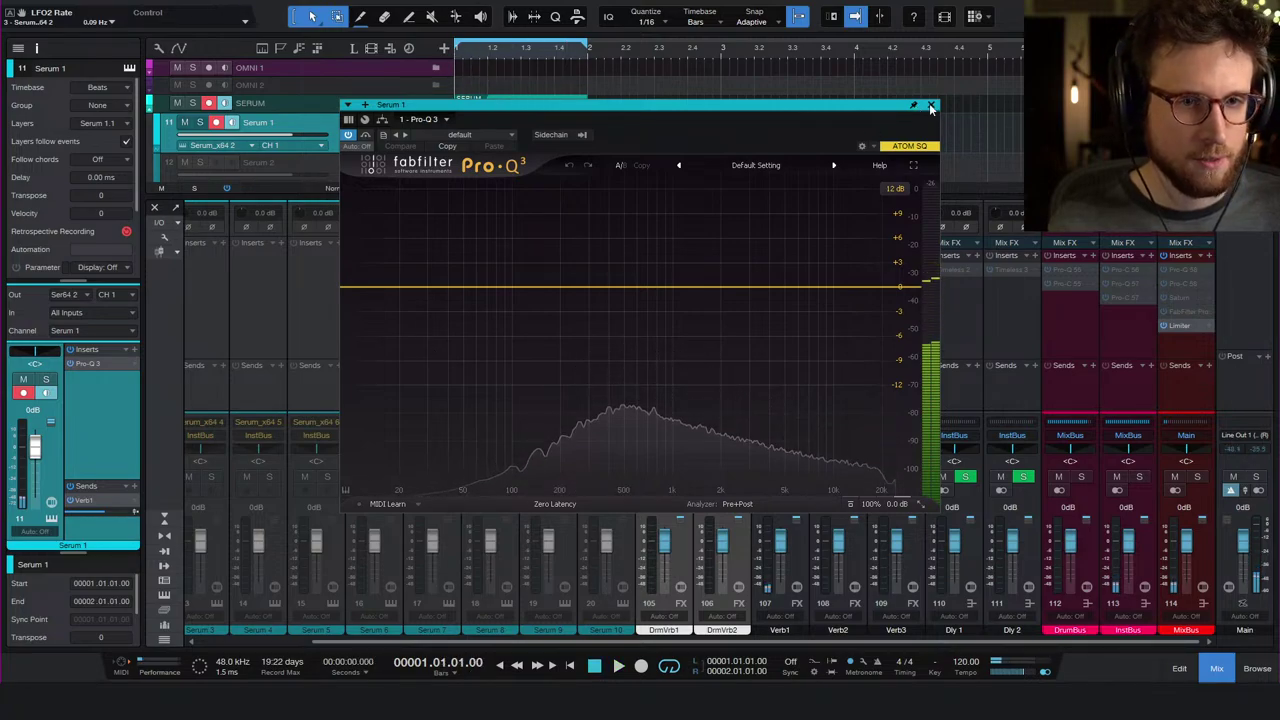
pyautogui.click(931, 104)
# - Extend the loop range and the Serum 1 clip to end at bar 23
pyautogui.press('w')
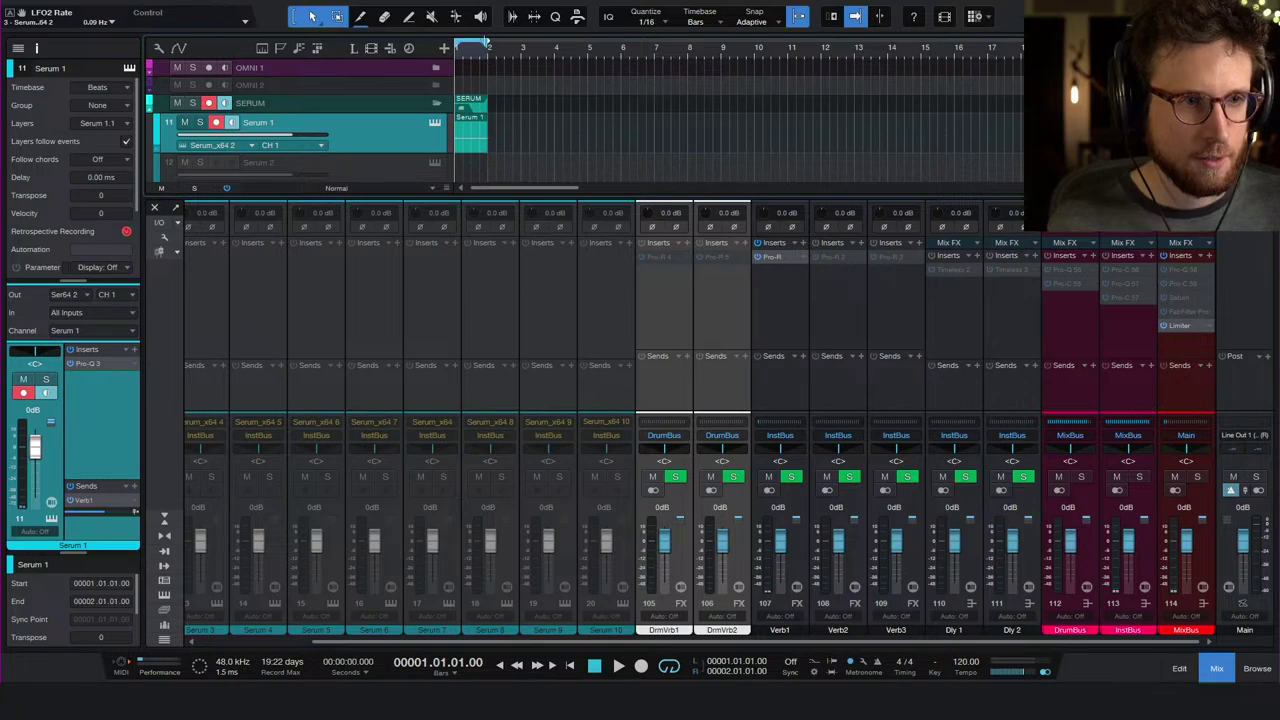
pyautogui.moveTo(487, 45); pyautogui.dragTo(1020, 60)
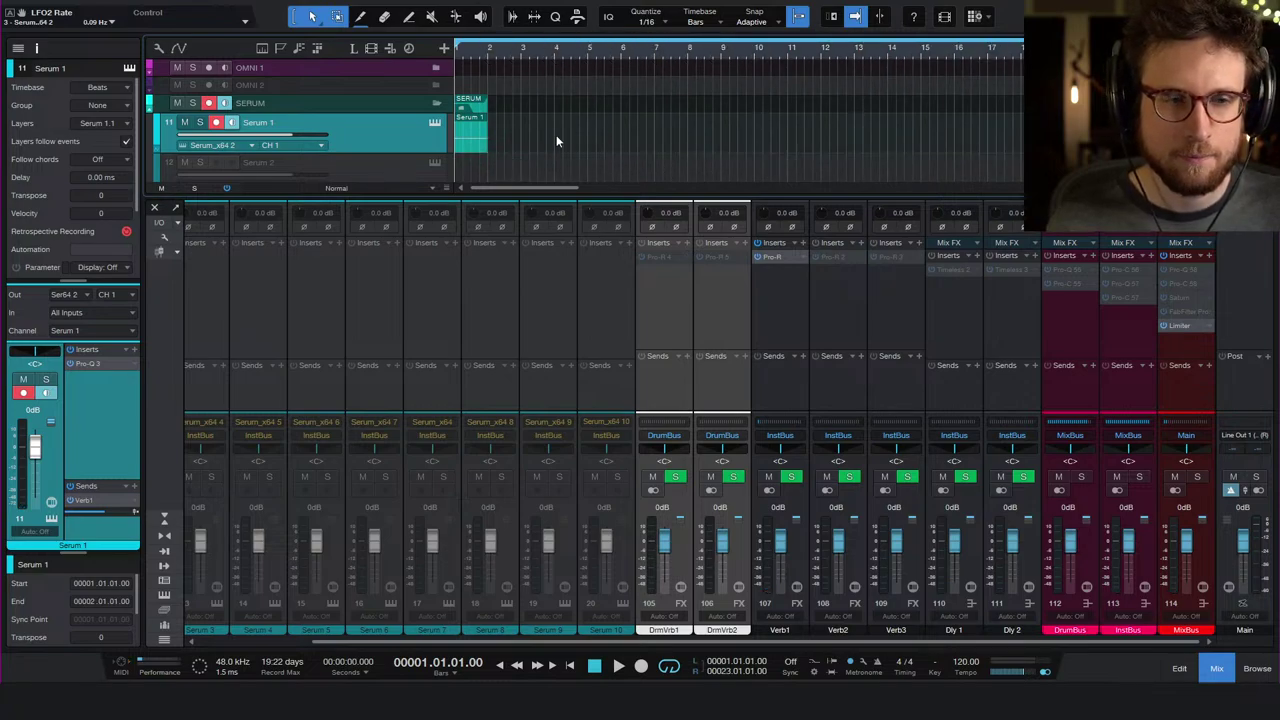
pyautogui.moveTo(488, 149); pyautogui.dragTo(1020, 149)
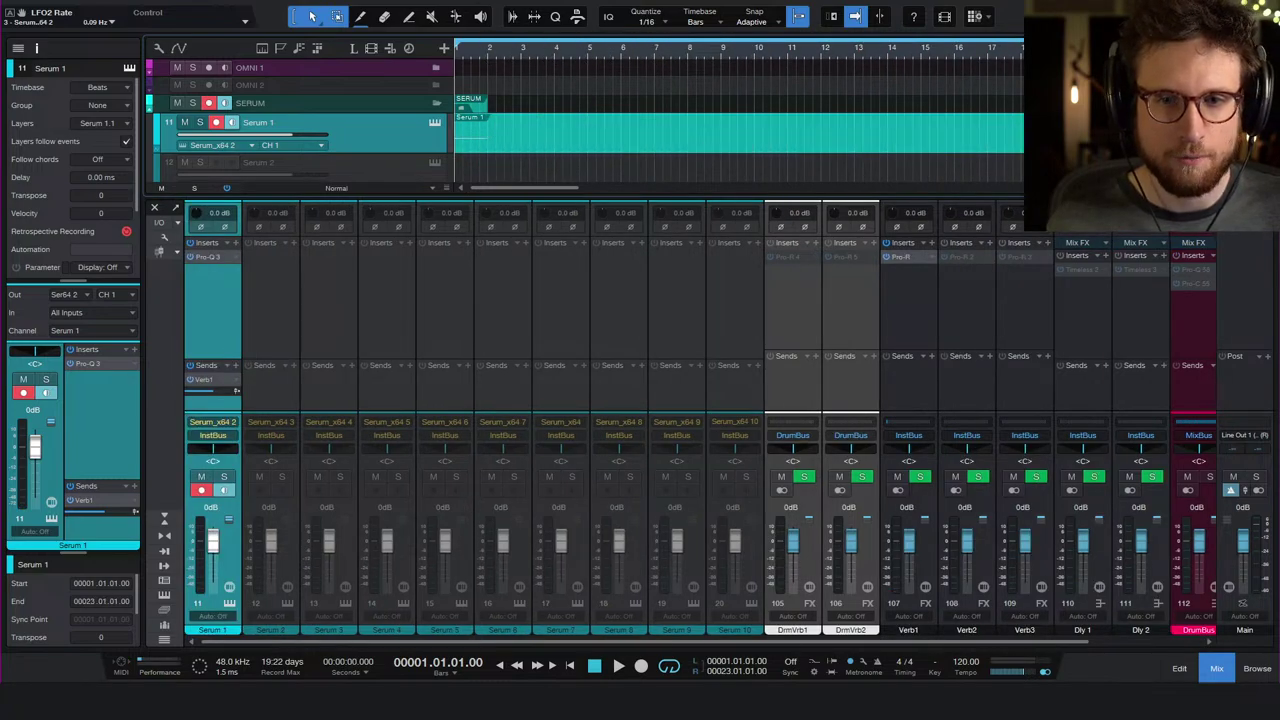
# - Lengthen the clip's single C# 2 note to fill the clip up to bar 23, start playback and close the note editor
pyautogui.doubleClick(495, 144)
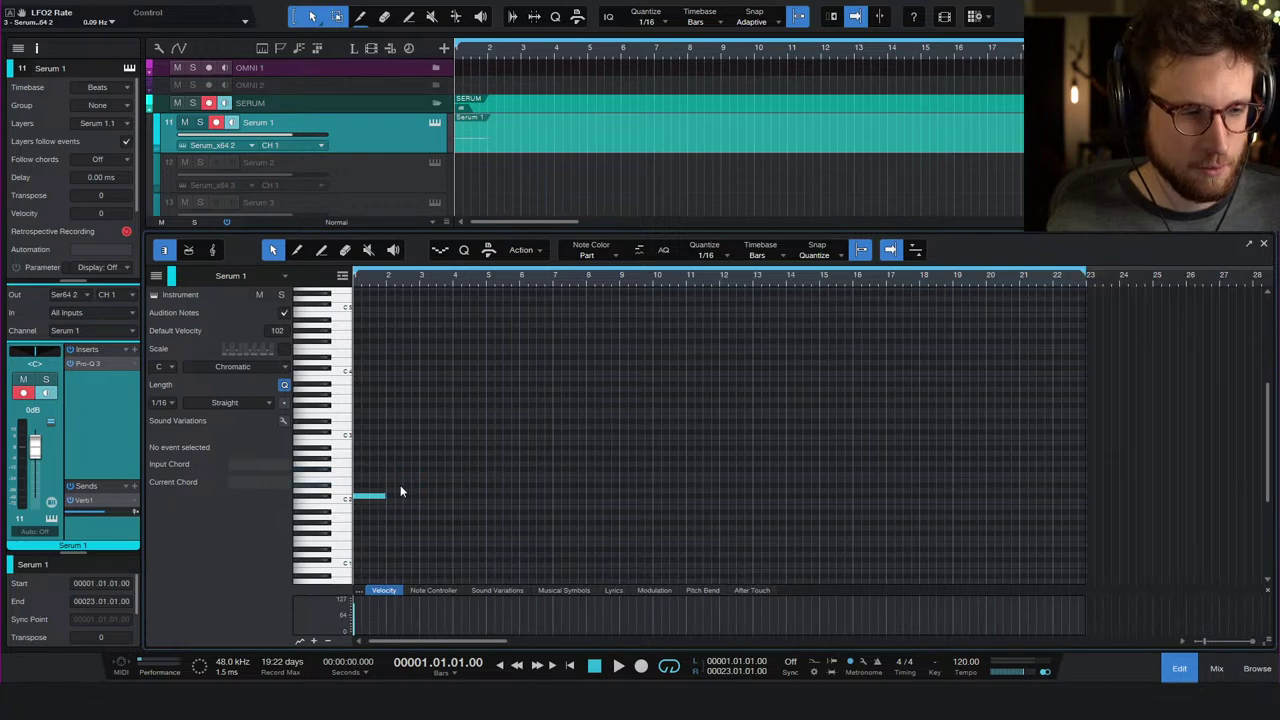
pyautogui.press('w')
pyautogui.moveTo(368, 496); pyautogui.dragTo(505, 513)
pyautogui.moveTo(733, 530); pyautogui.dragTo(716, 528)
pyautogui.press('space')
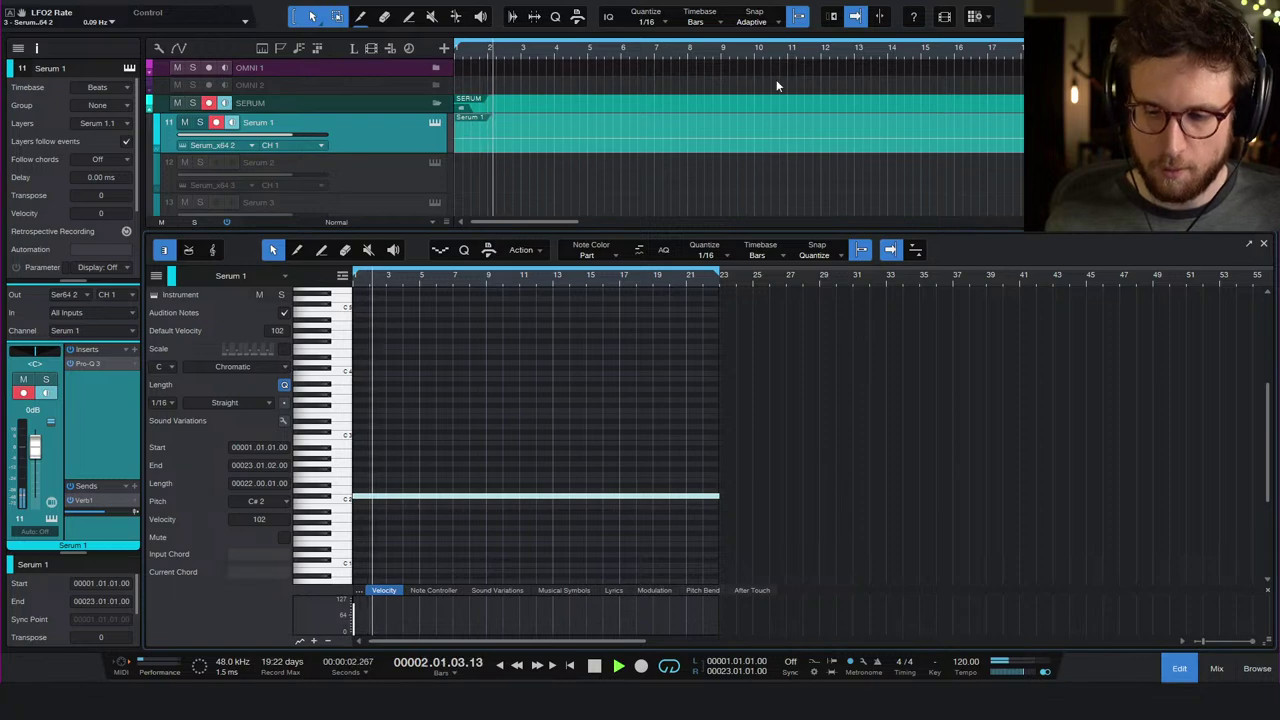
pyautogui.click(1180, 668)
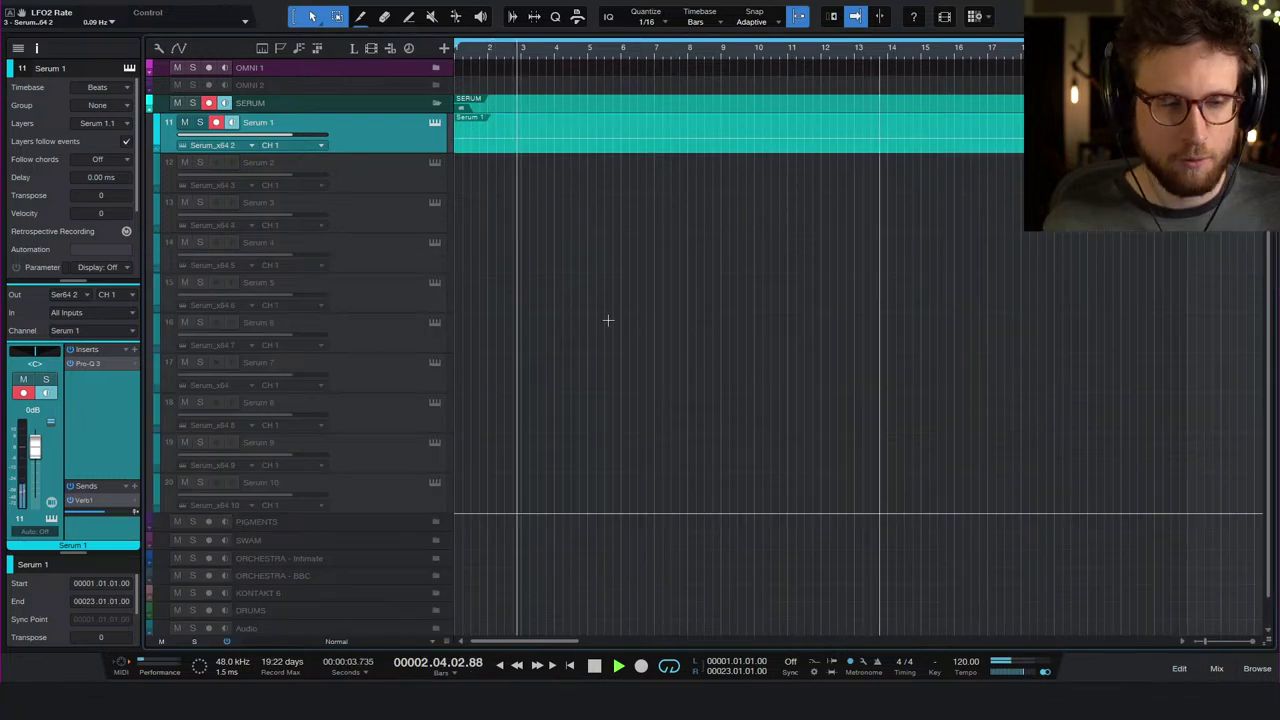
# - Add a 12 dB/oct low cut in the Serum 1 channel's Pro-Q 3 at about 1415 Hz with a Q of about 0.51
pyautogui.click(87, 363)
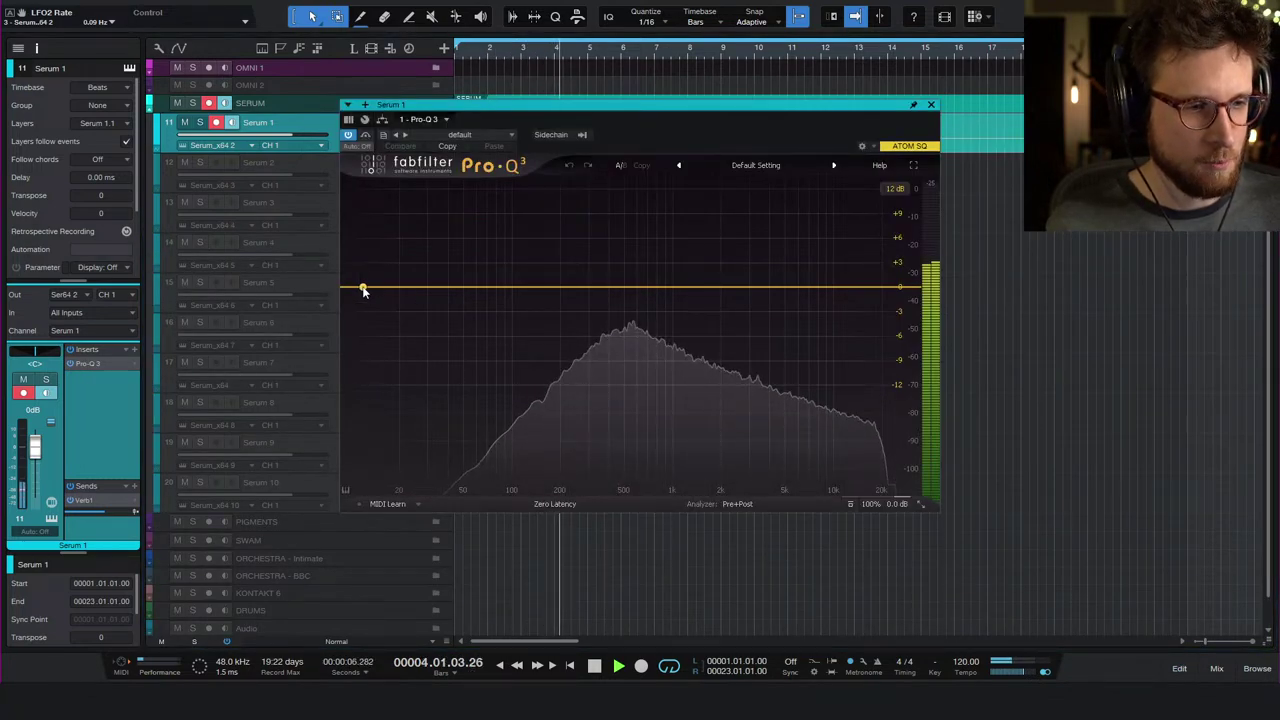
pyautogui.moveTo(363, 287); pyautogui.dragTo(650, 319)
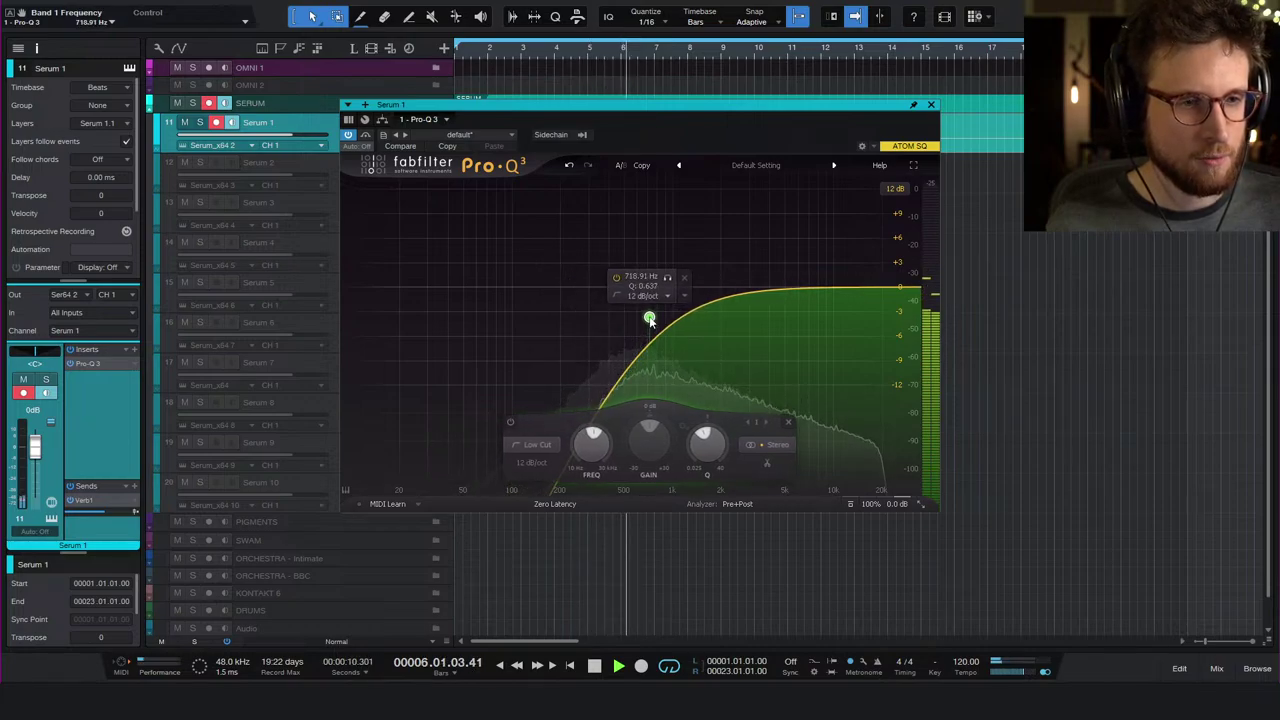
pyautogui.moveTo(650, 319); pyautogui.dragTo(697, 335)
pyautogui.scroll(1, 697, 335)
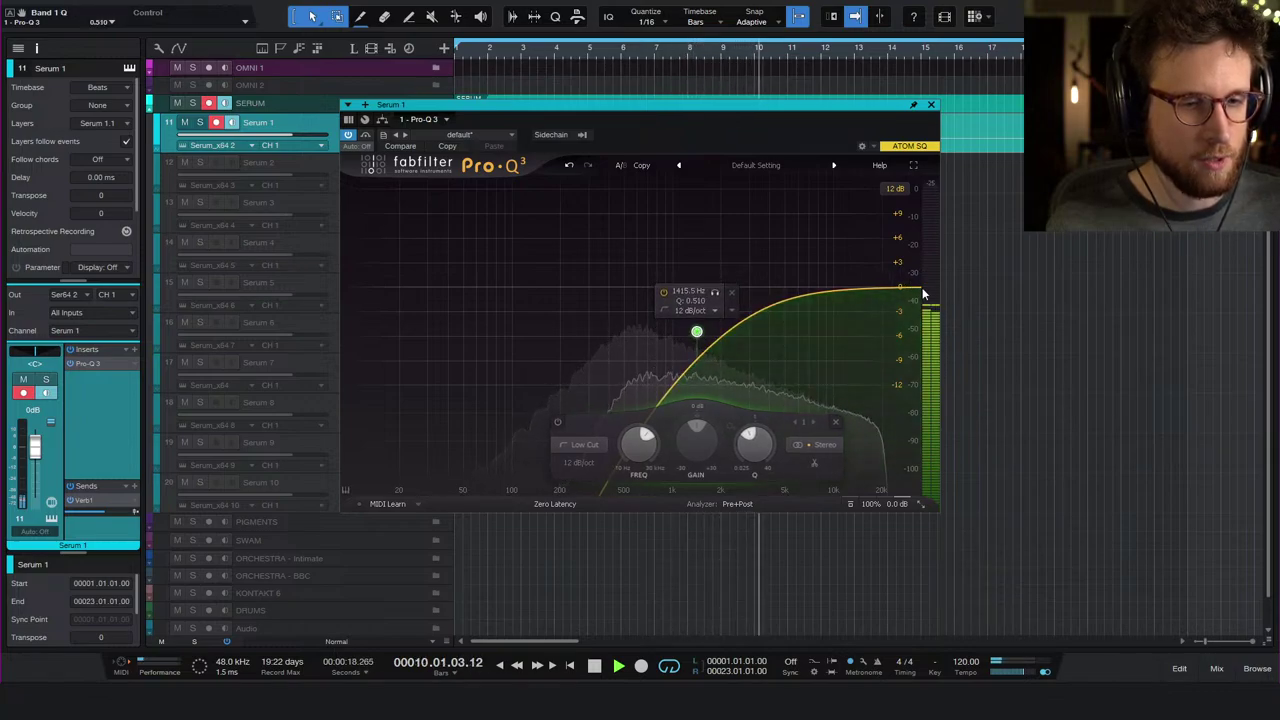
# - Add a 30 dB/oct high cut at about 11 kHz with a Q of about 0.56 and close the equalizer
pyautogui.moveTo(923, 286); pyautogui.dragTo(840, 327)
pyautogui.scroll(1, 870, 347)
pyautogui.scroll(2, 870, 347)
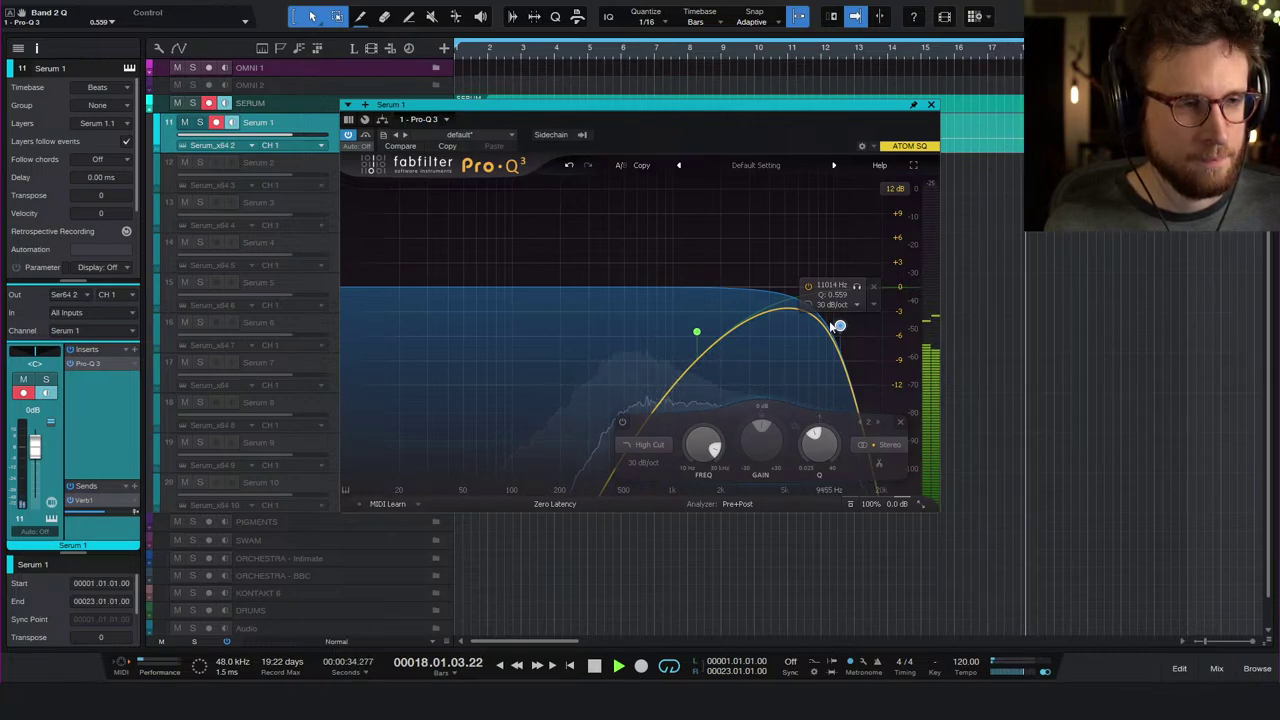
pyautogui.click(929, 106)
# - Reopen Serum and reshape the first half of the LFO 1 curve into a rounded hump followed by a dip
pyautogui.click(433, 122)
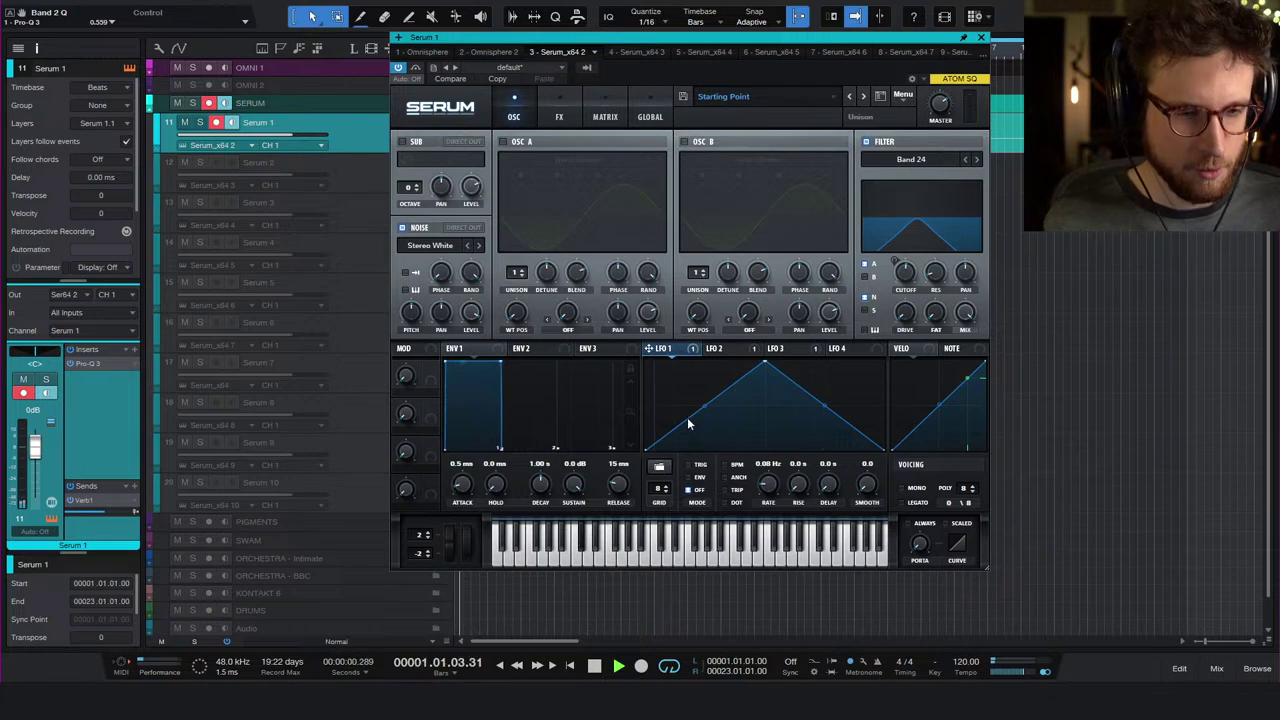
pyautogui.doubleClick(684, 424)
pyautogui.moveTo(684, 424); pyautogui.dragTo(684, 396)
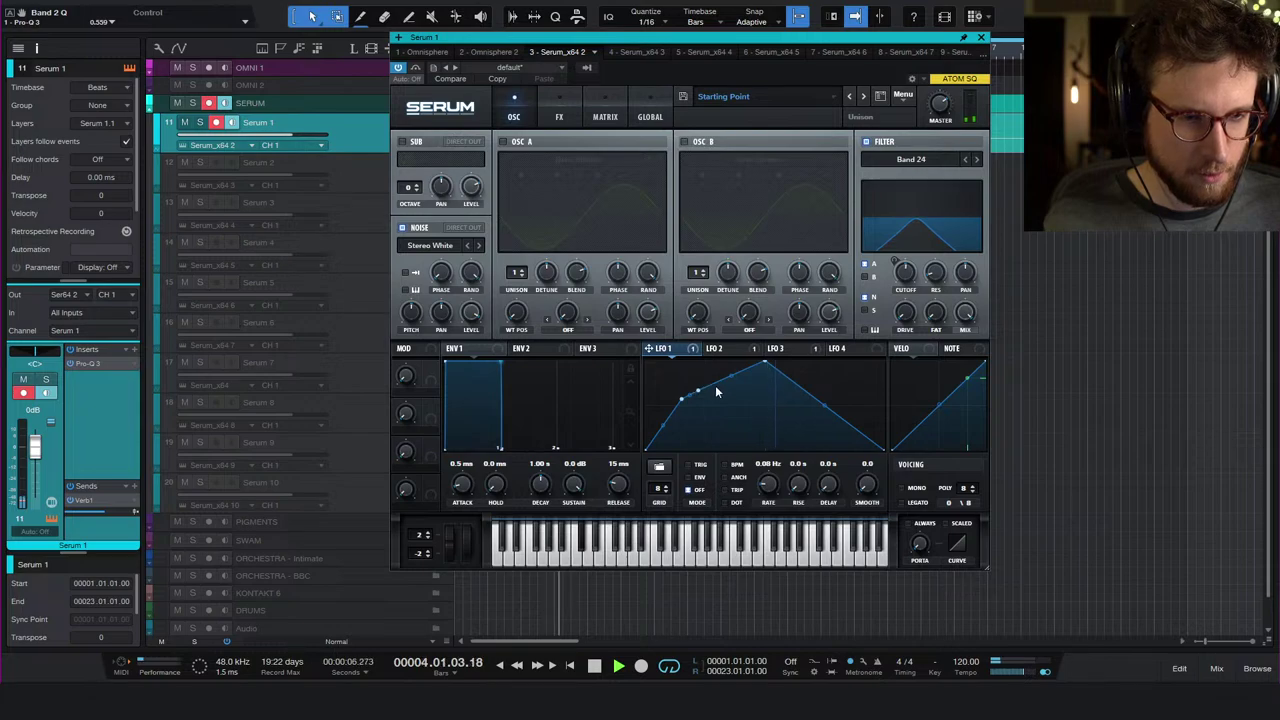
pyautogui.moveTo(716, 389); pyautogui.dragTo(717, 424)
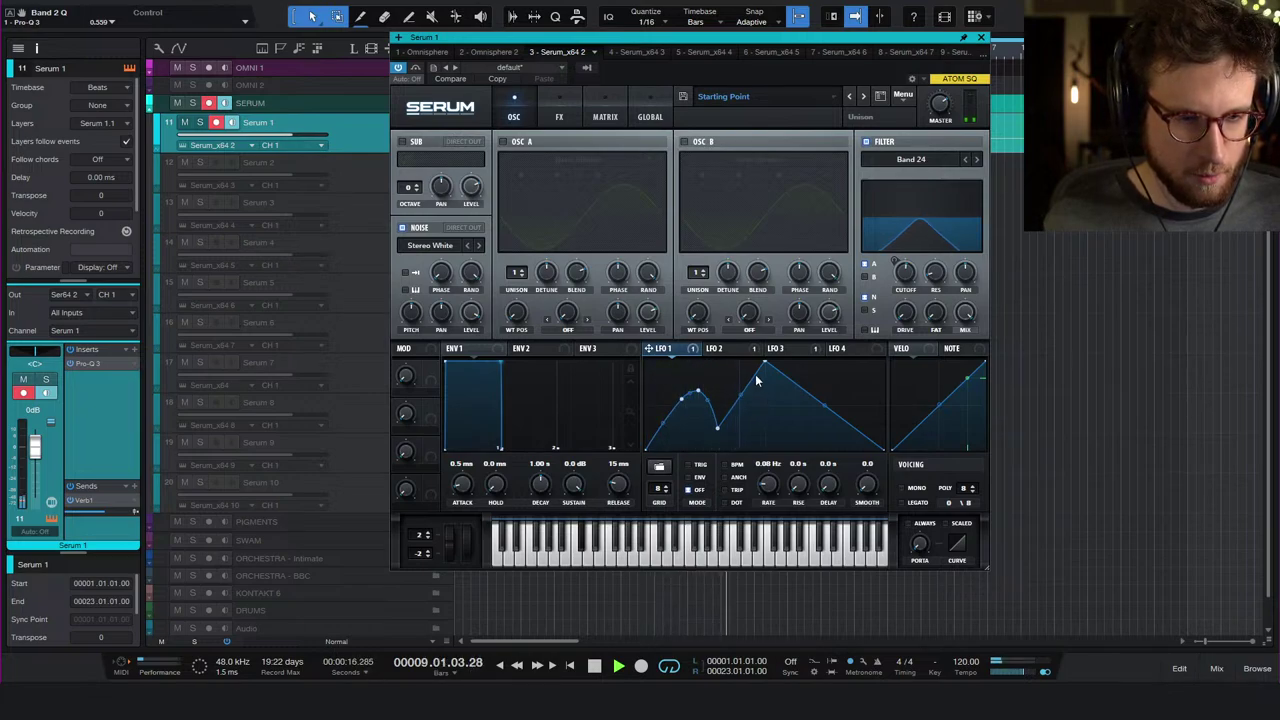
pyautogui.moveTo(765, 366); pyautogui.dragTo(756, 413)
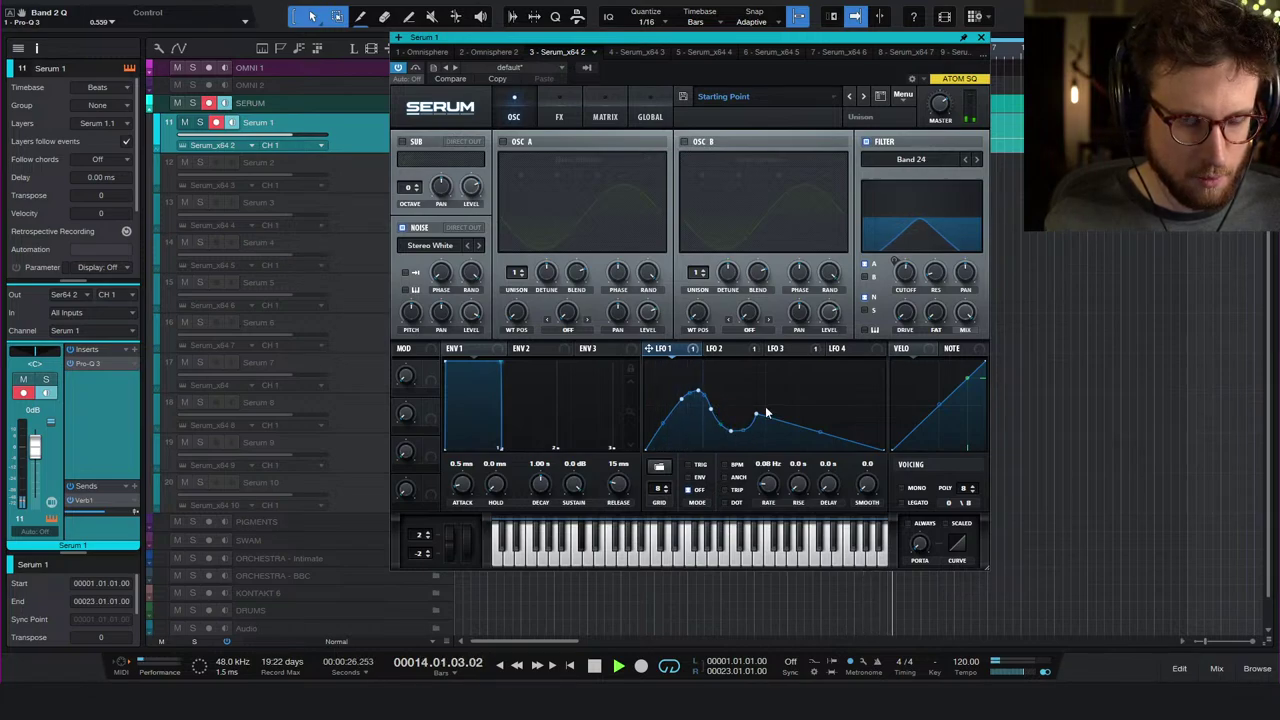
# - Shape the second half of LFO 1 into a tall rounded peak and a smaller final peak, and slow its rate to 0.04 Hz
pyautogui.moveTo(755, 419); pyautogui.dragTo(817, 410)
pyautogui.doubleClick(831, 414)
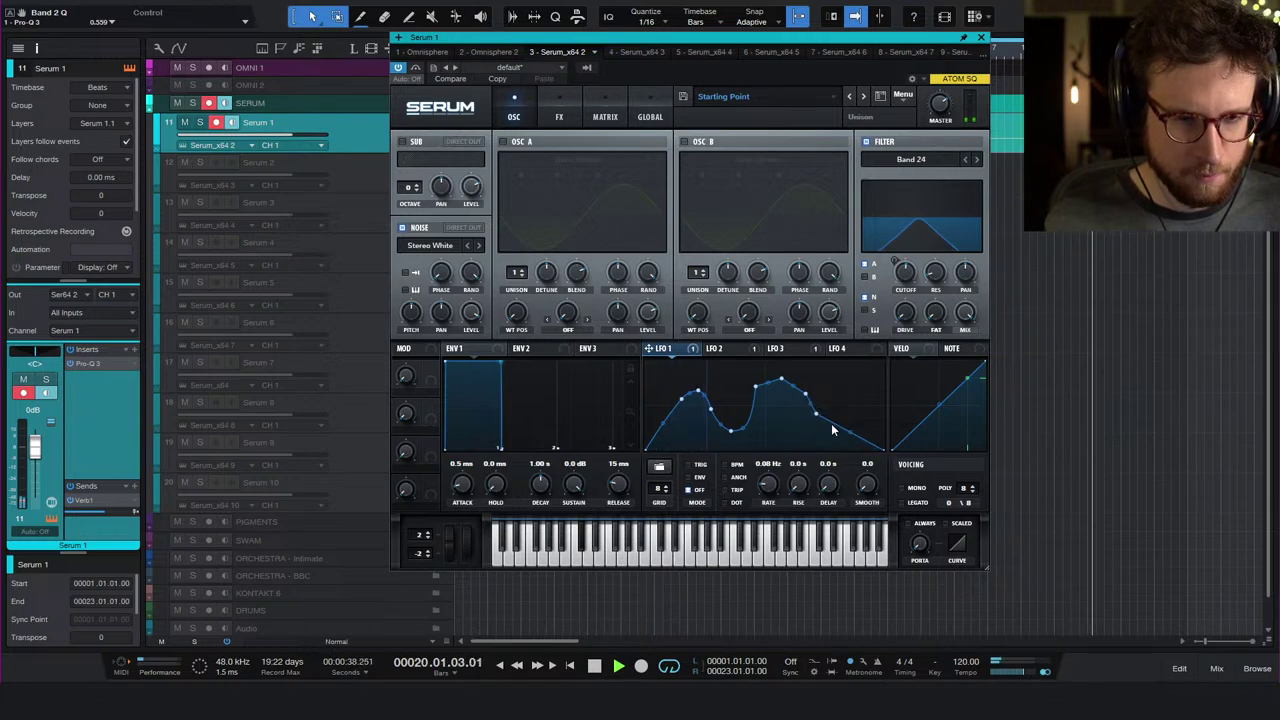
pyautogui.doubleClick(848, 432)
pyautogui.moveTo(848, 432); pyautogui.dragTo(861, 400)
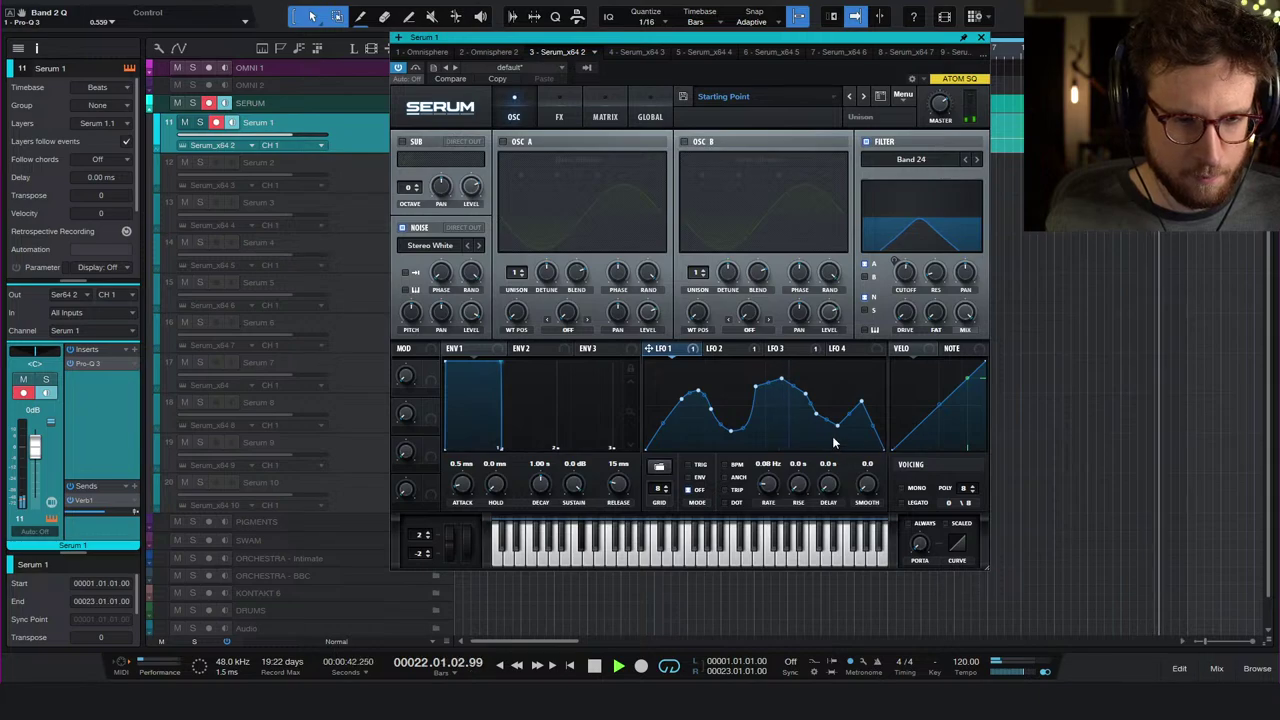
pyautogui.moveTo(816, 414); pyautogui.dragTo(811, 407)
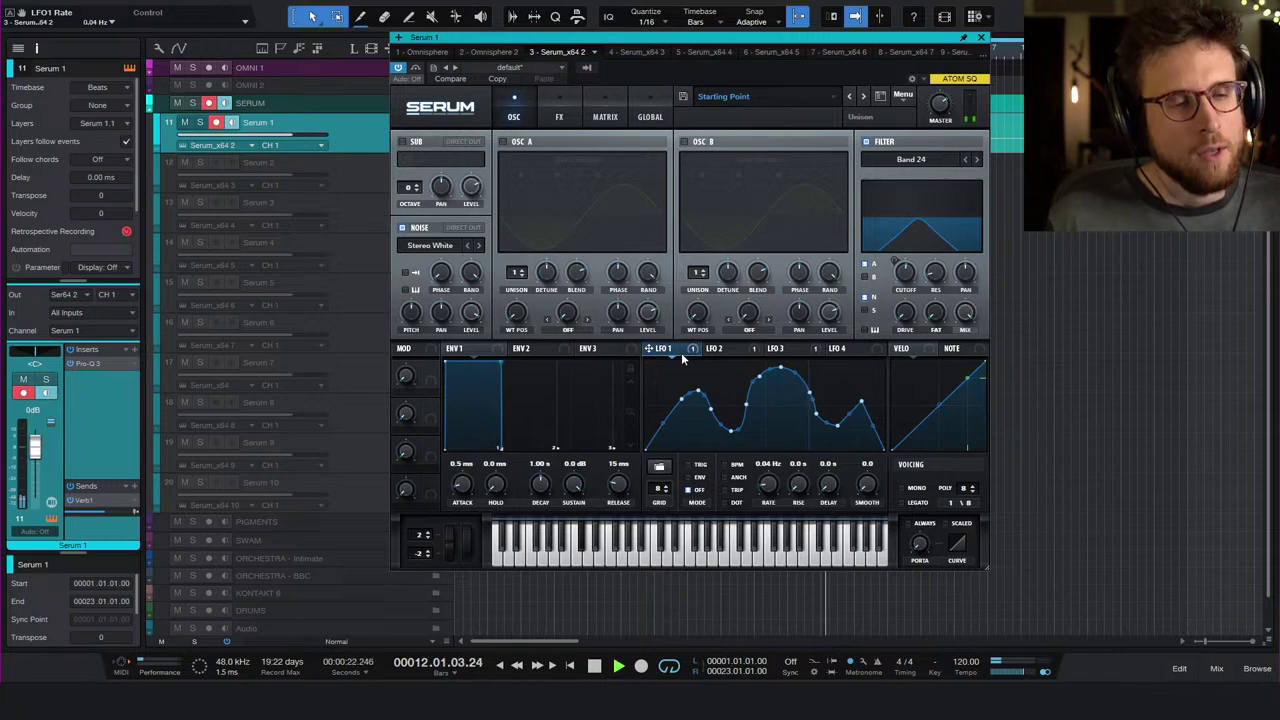
# - Route LFO 4 to the global Amp. destination in the fifth matrix slot with an amount of 3, at 14.2 Hz without BPM sync
pyautogui.click(840, 348)
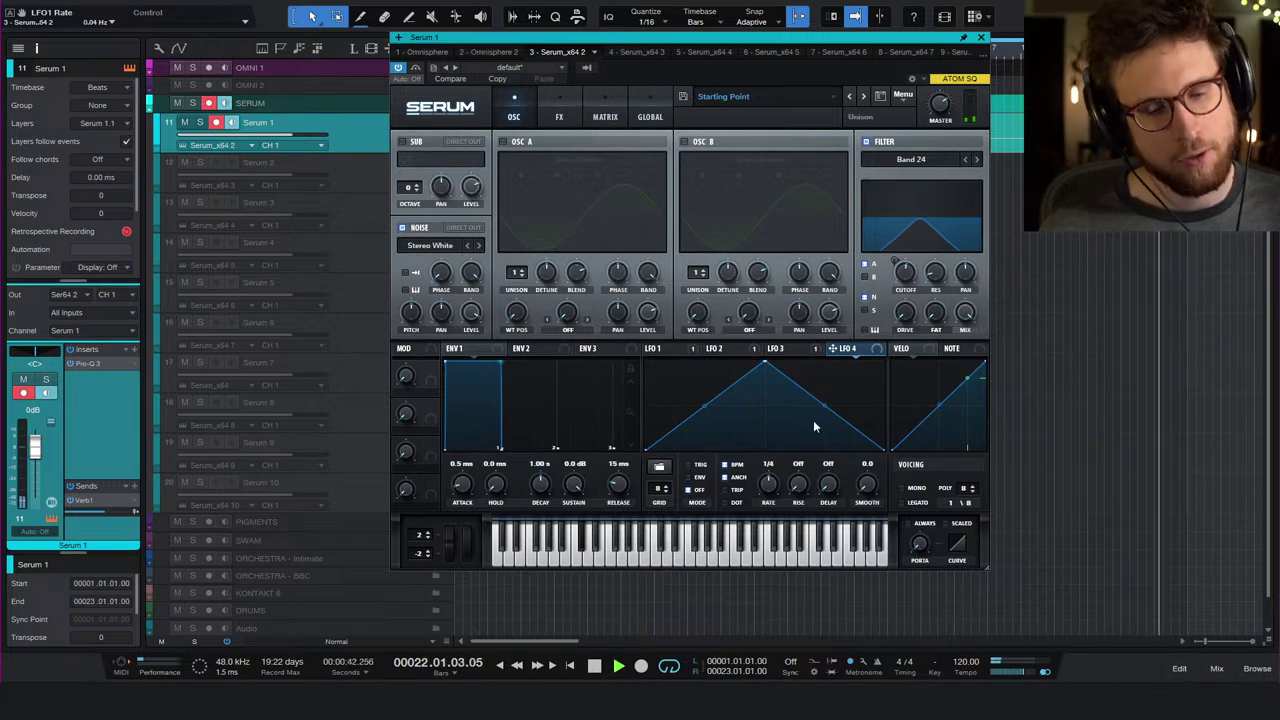
pyautogui.click(605, 112)
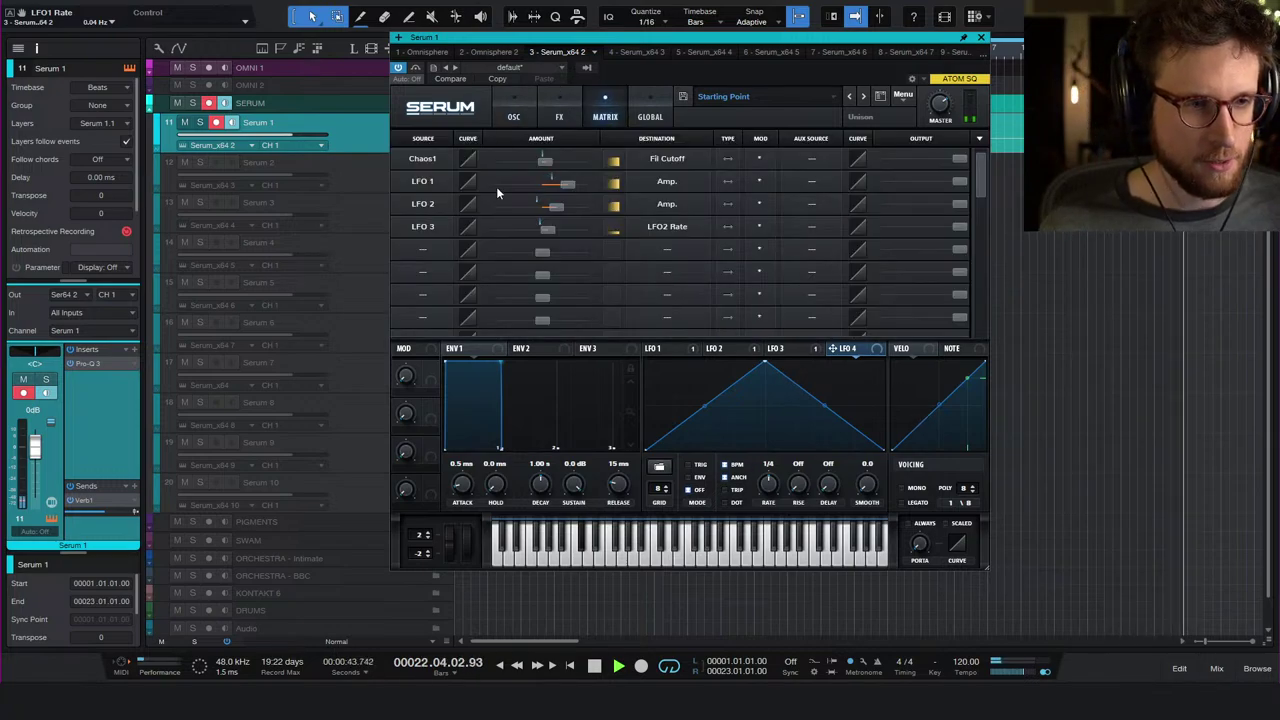
pyautogui.click(426, 249)
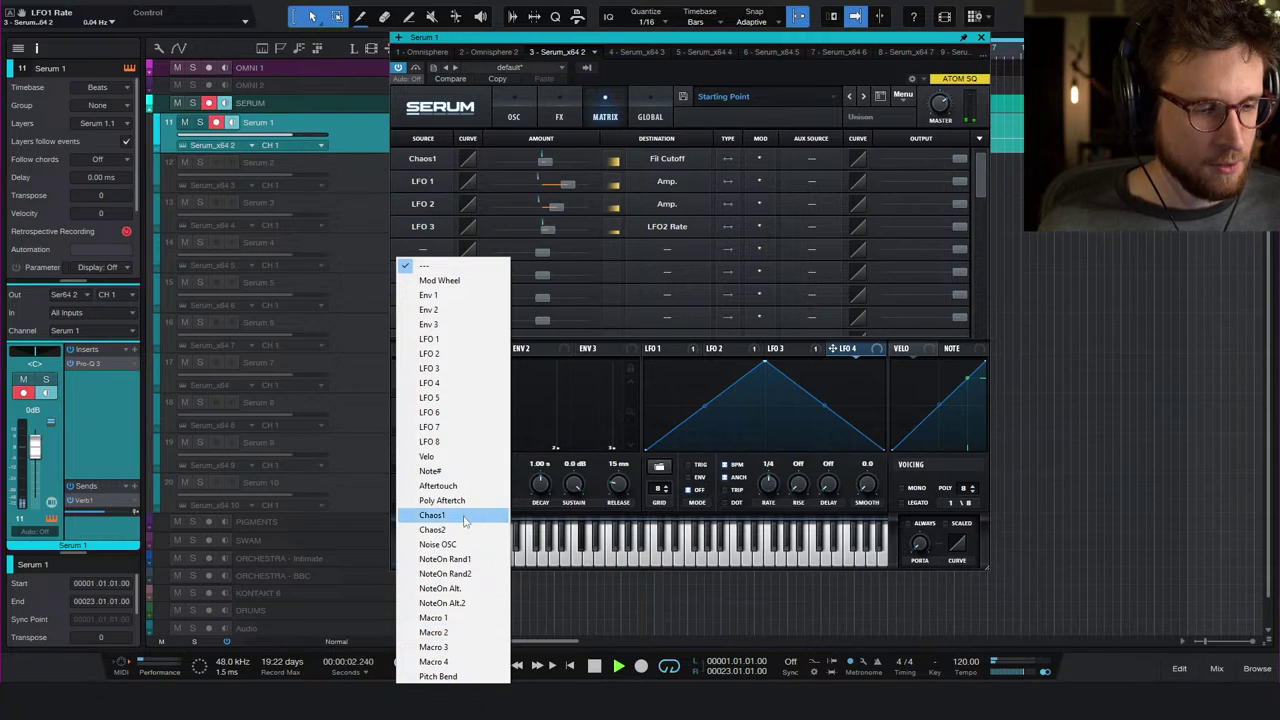
pyautogui.click(465, 386)
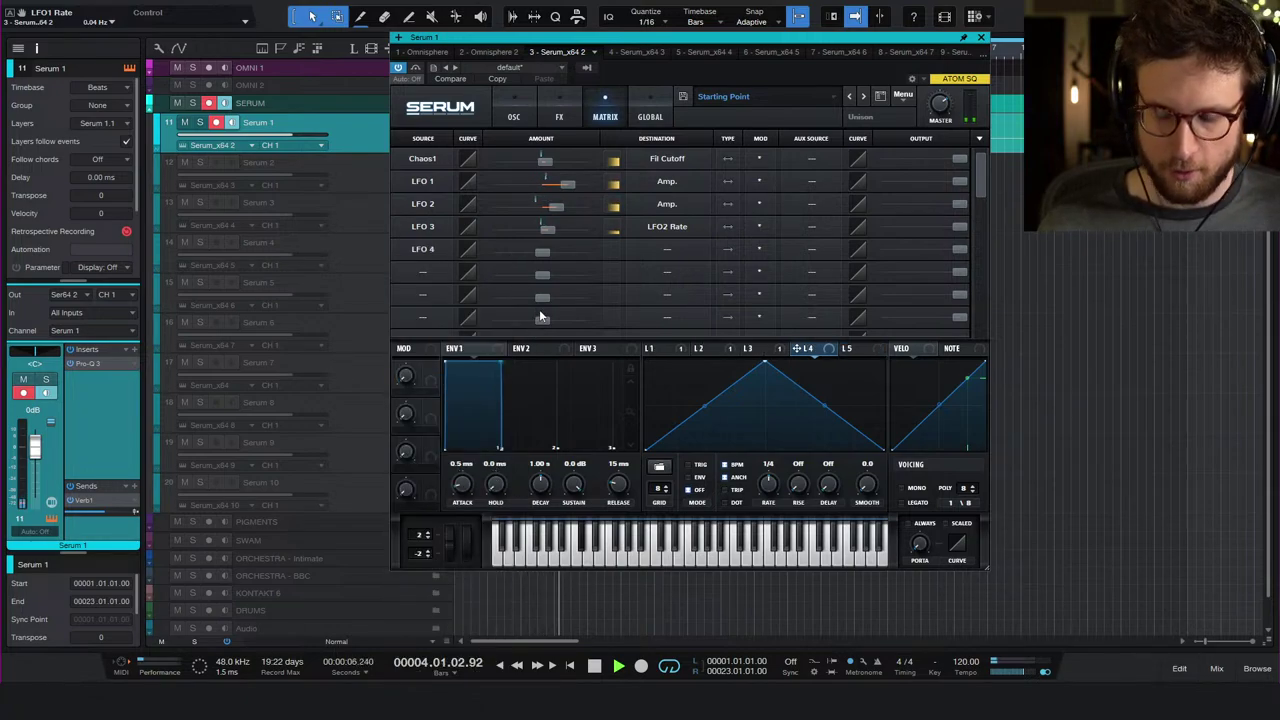
pyautogui.click(625, 254)
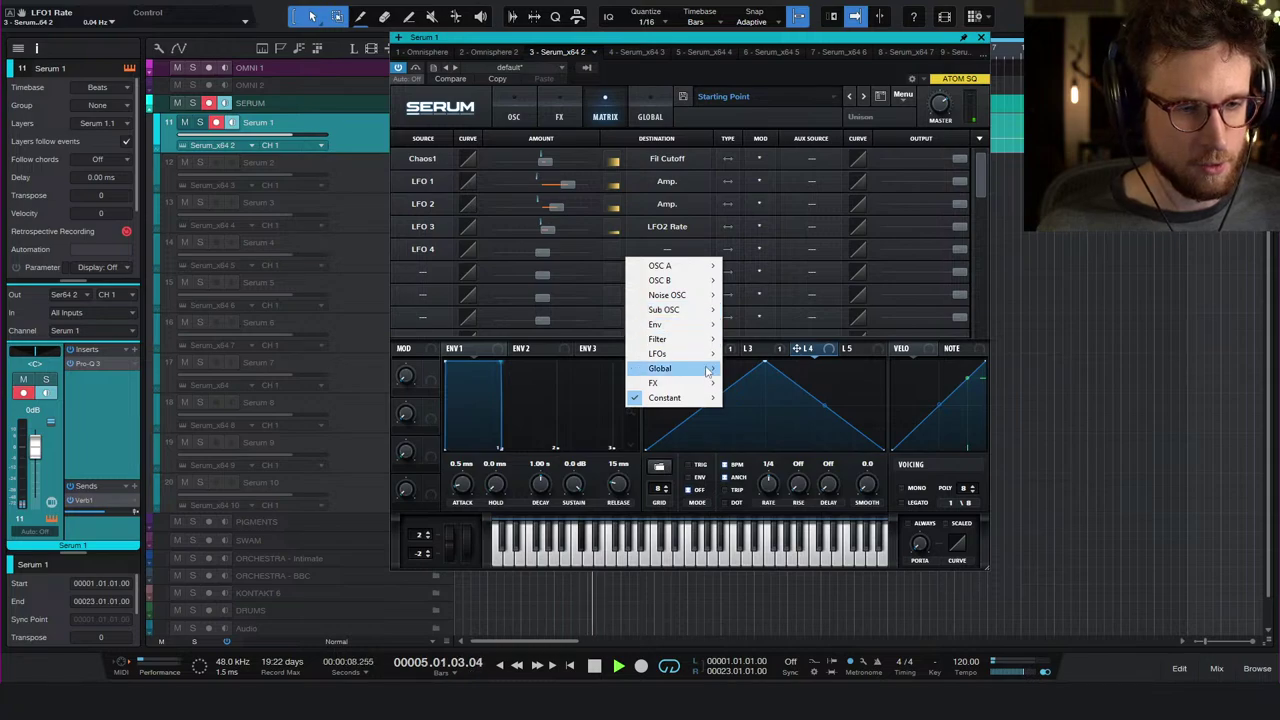
pyautogui.moveTo(705, 326)
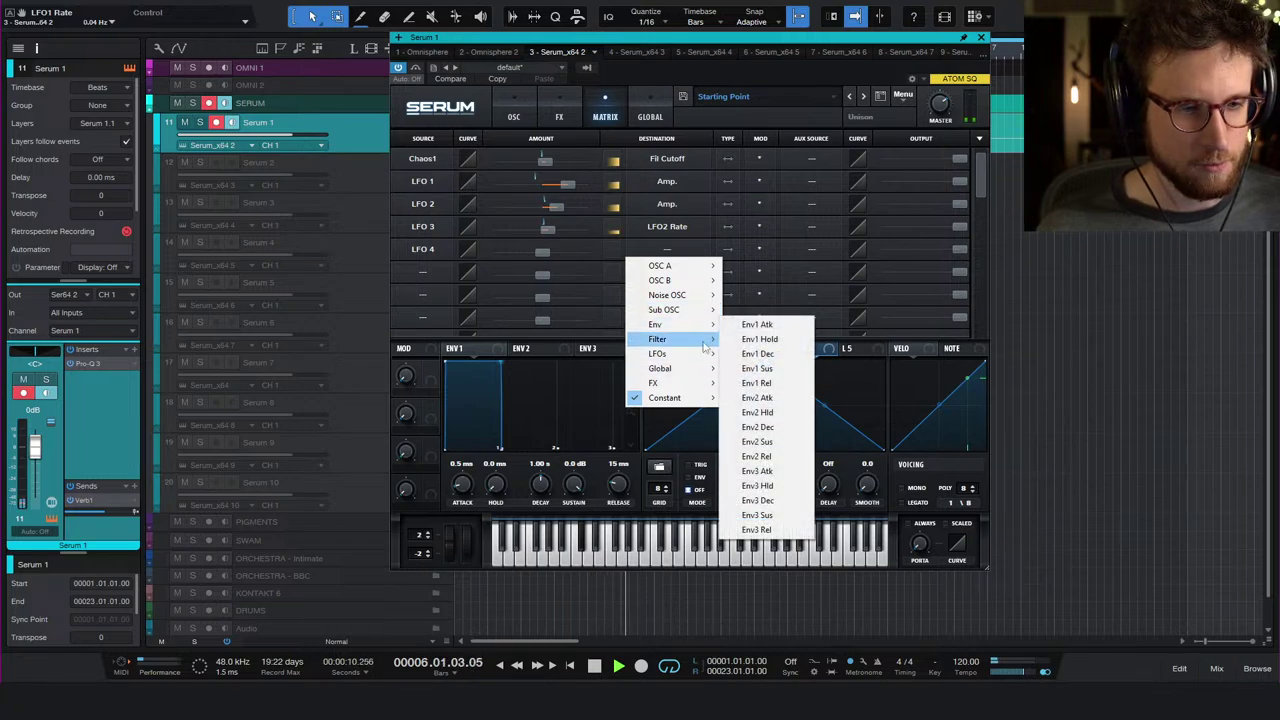
pyautogui.moveTo(700, 368)
pyautogui.click(765, 383)
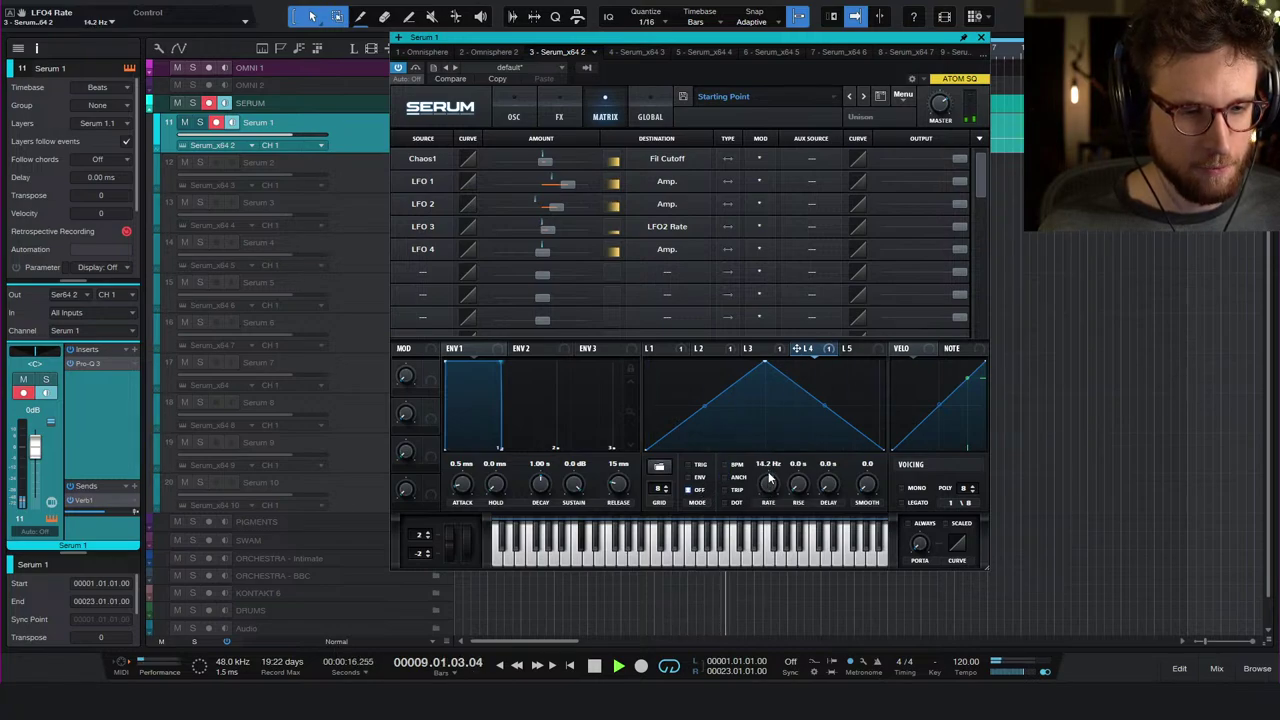
pyautogui.moveTo(542, 251); pyautogui.dragTo(553, 253)
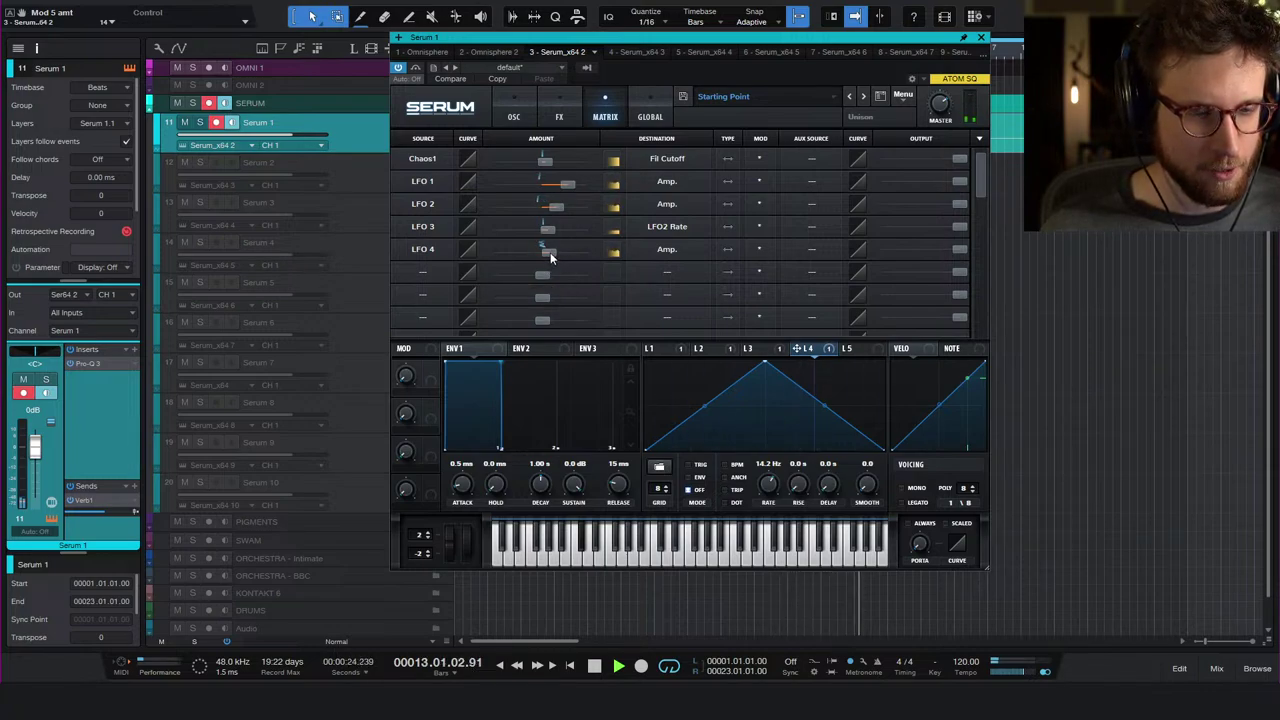
pyautogui.moveTo(550, 253); pyautogui.dragTo(542, 257)
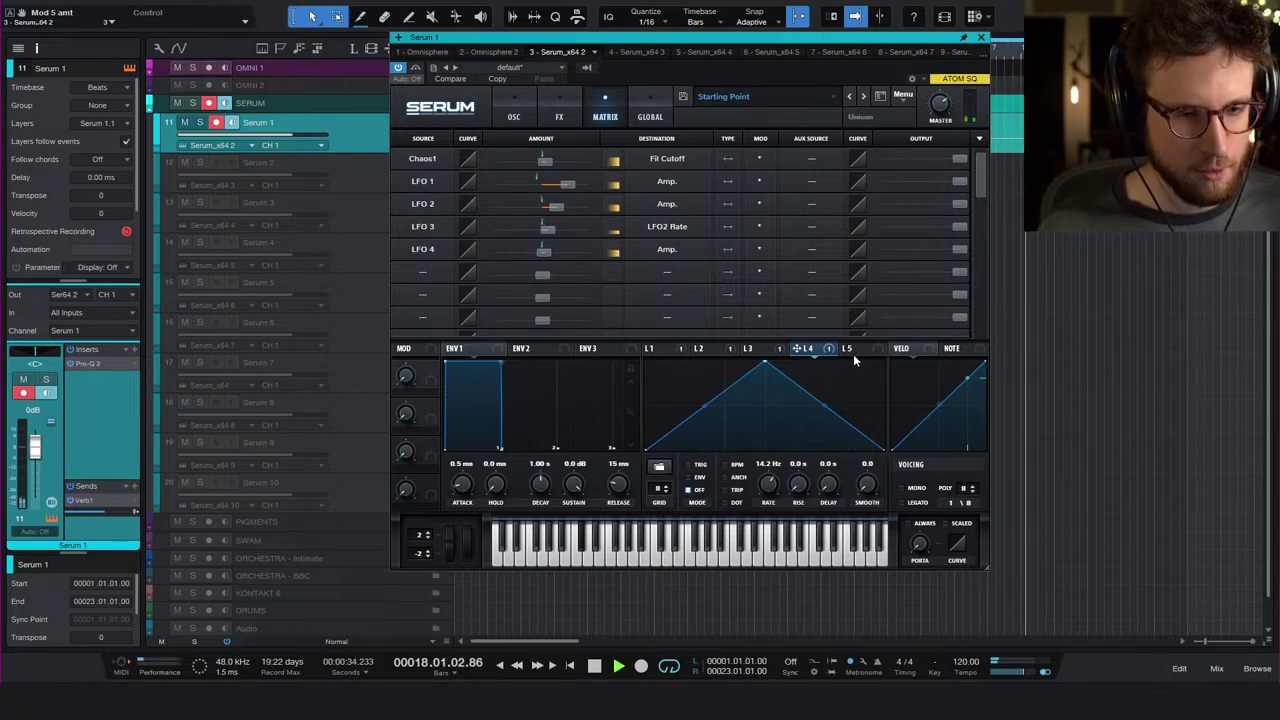
# - Compare the sound with and without the LFO 4 routing, leave that matrix slot bypassed and close Serum
pyautogui.click(759, 249)
pyautogui.click(778, 295)
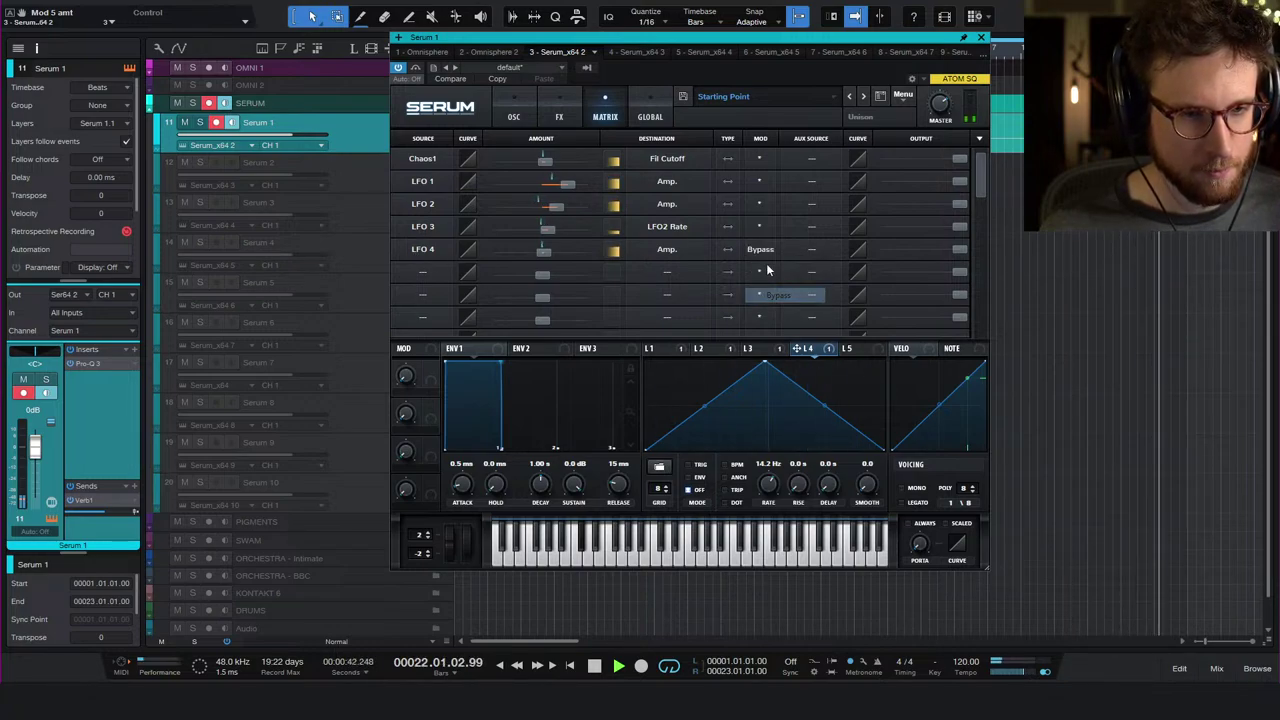
pyautogui.click(762, 250)
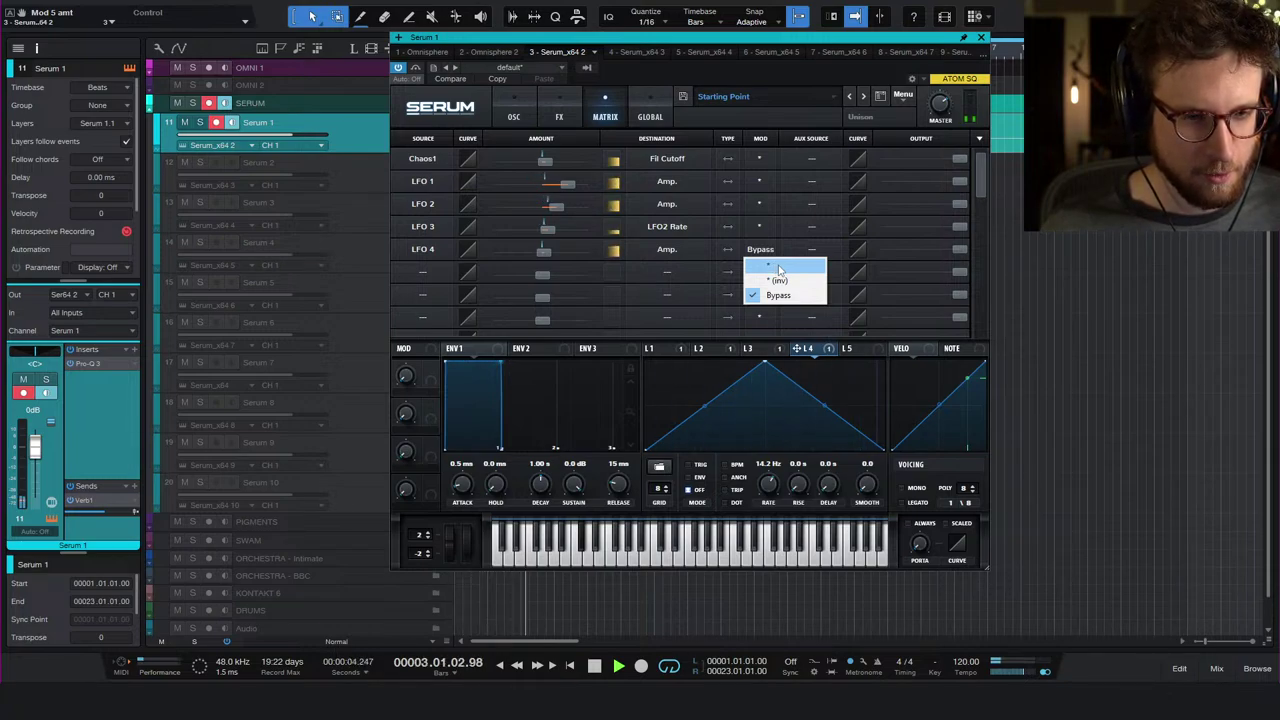
pyautogui.click(779, 267)
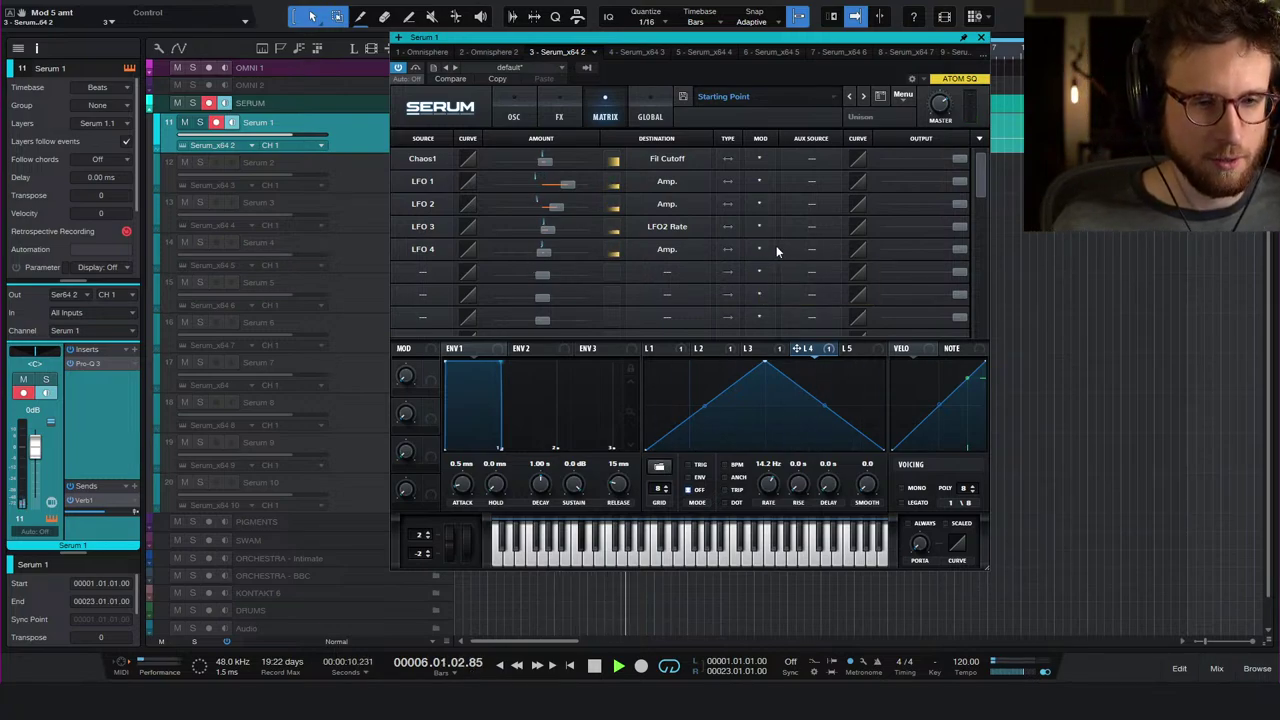
pyautogui.click(777, 251)
pyautogui.click(772, 294)
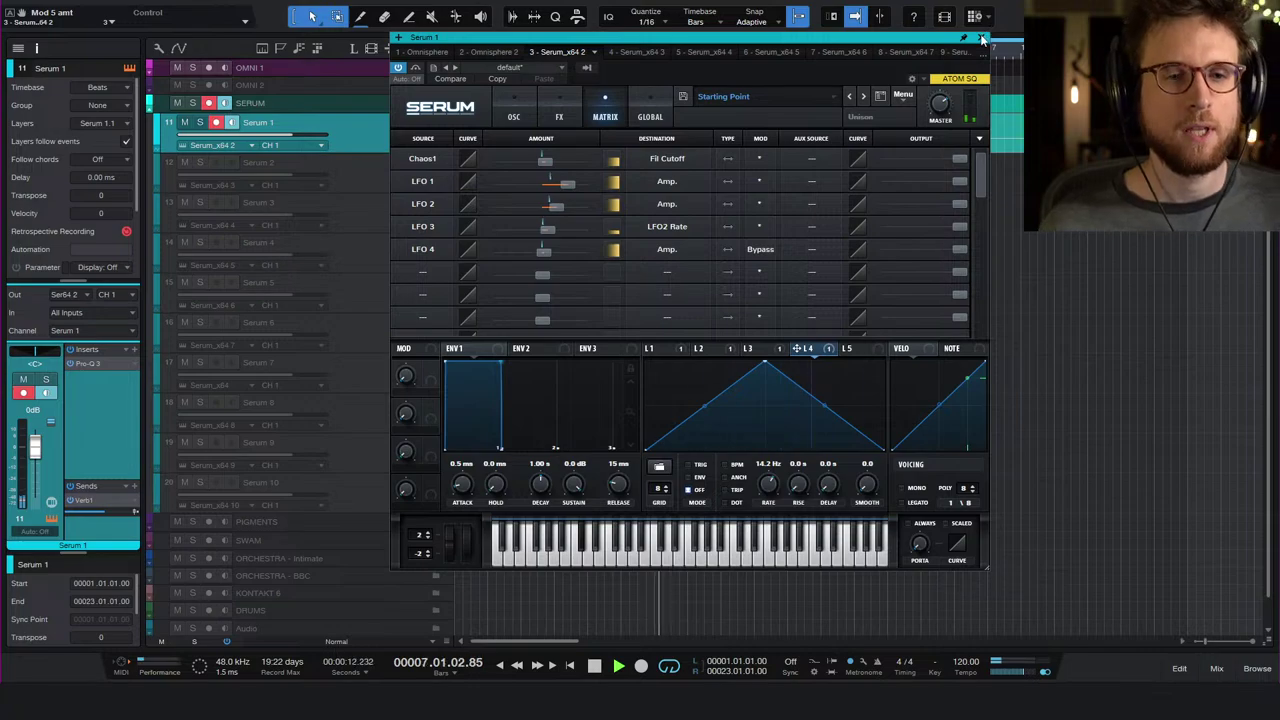
pyautogui.click(980, 38)
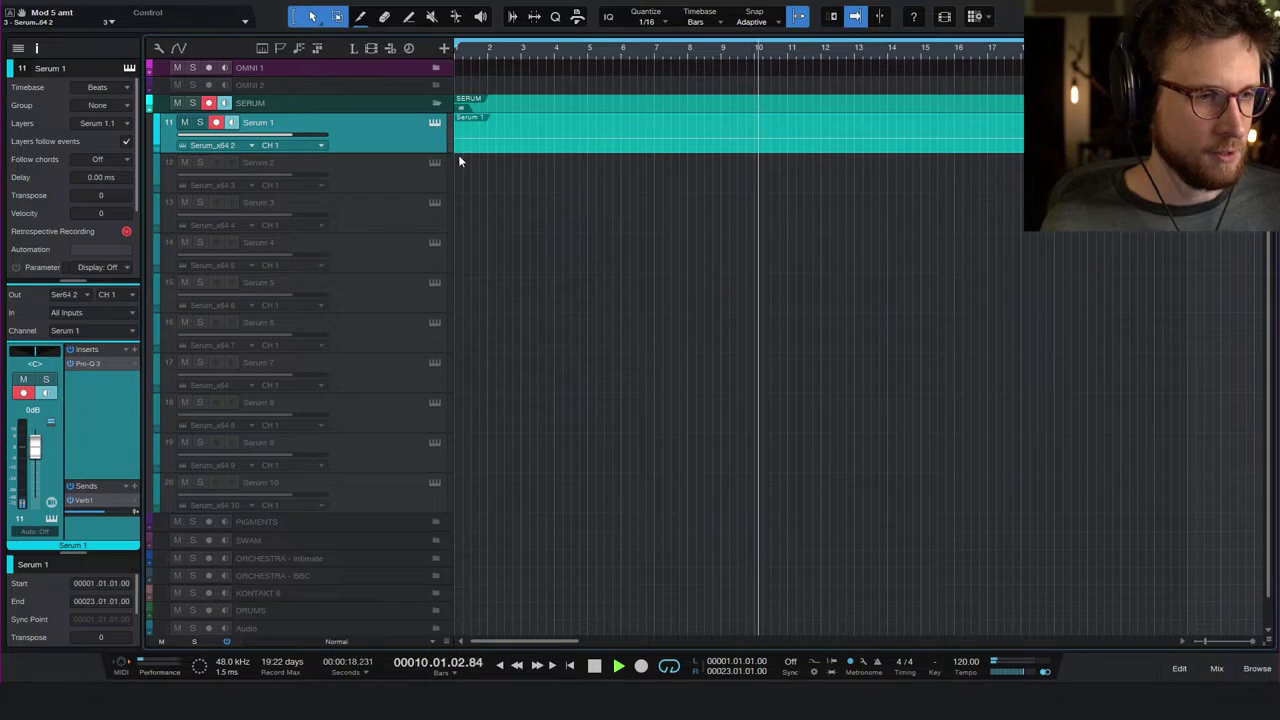
# - Rename the Serum 1 track as Wind and stop playback
pyautogui.doubleClick(255, 123)
pyautogui.write('Wind')
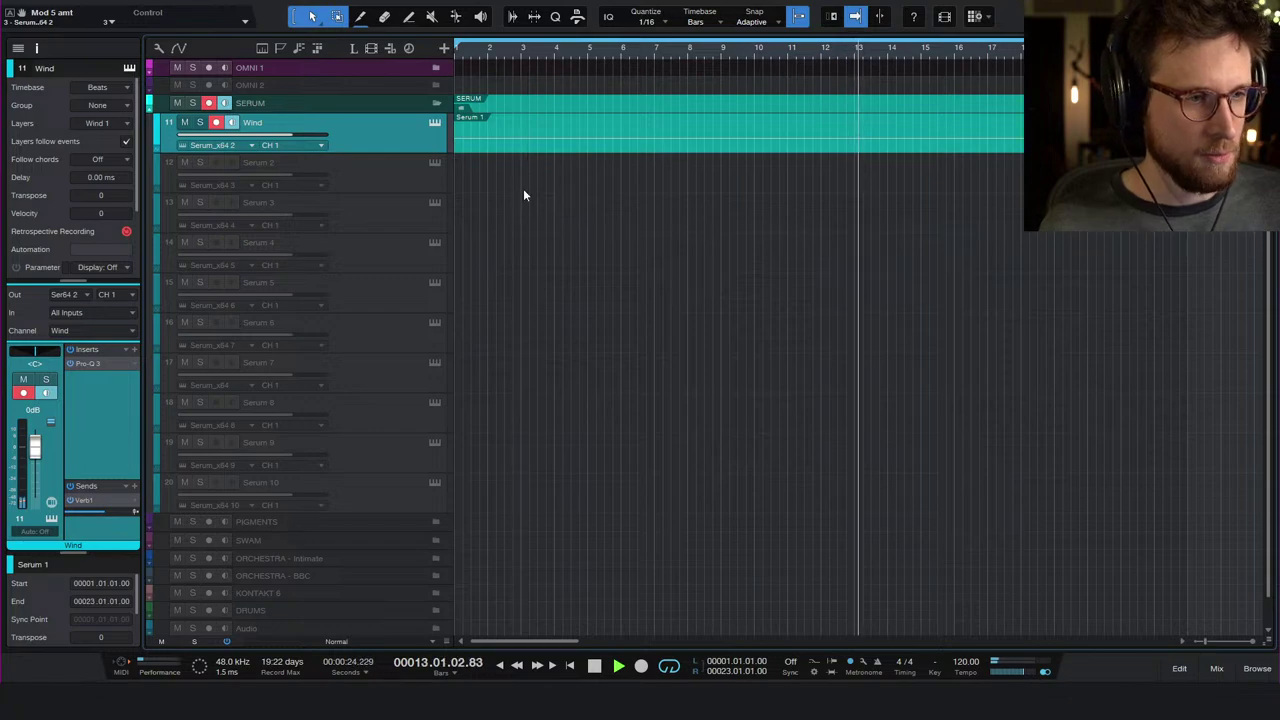
pyautogui.press('space')
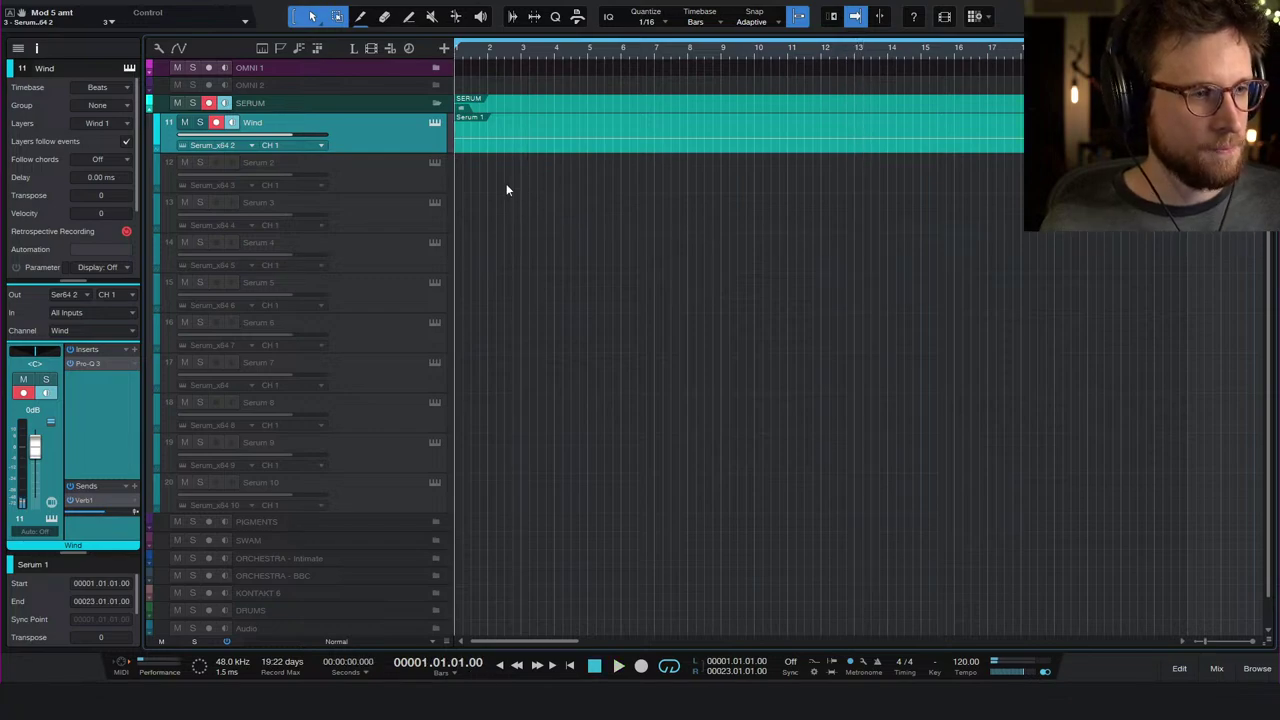
# - Enable the Serum 2 track, open its Serum instance and load the Starting Point preset
pyautogui.click(406, 170)
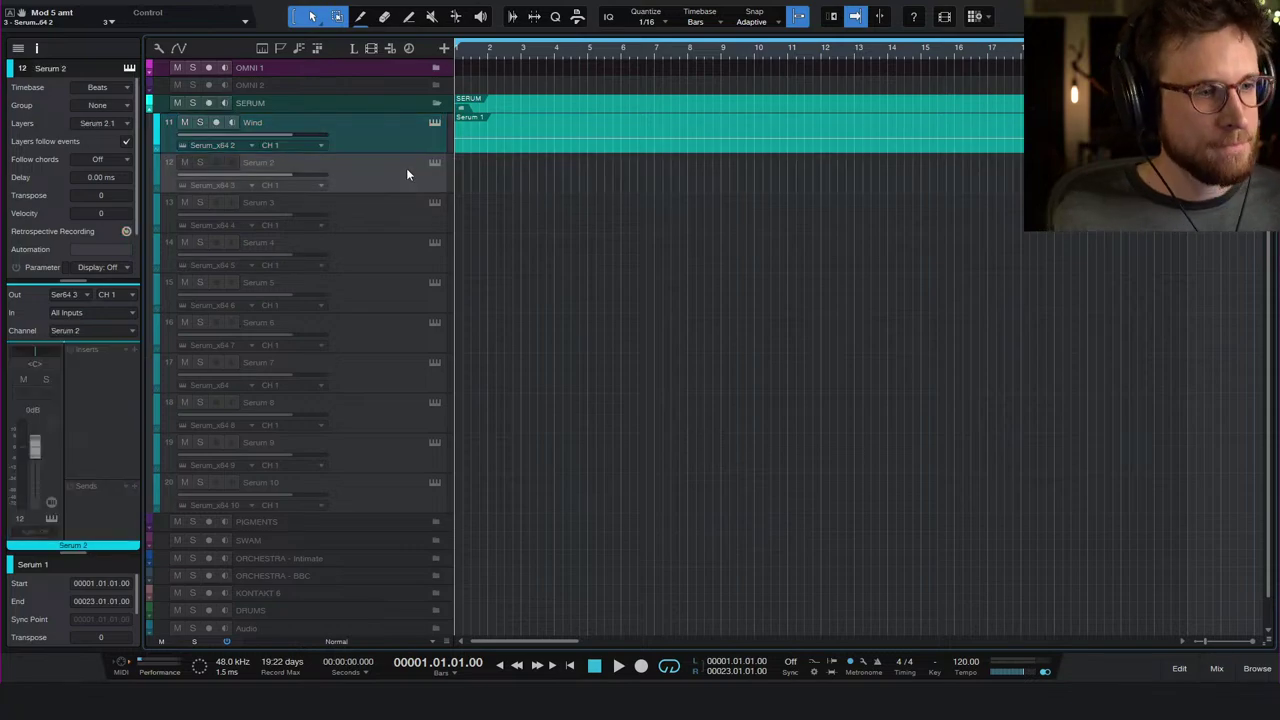
pyautogui.rightClick(408, 170)
pyautogui.click(498, 317)
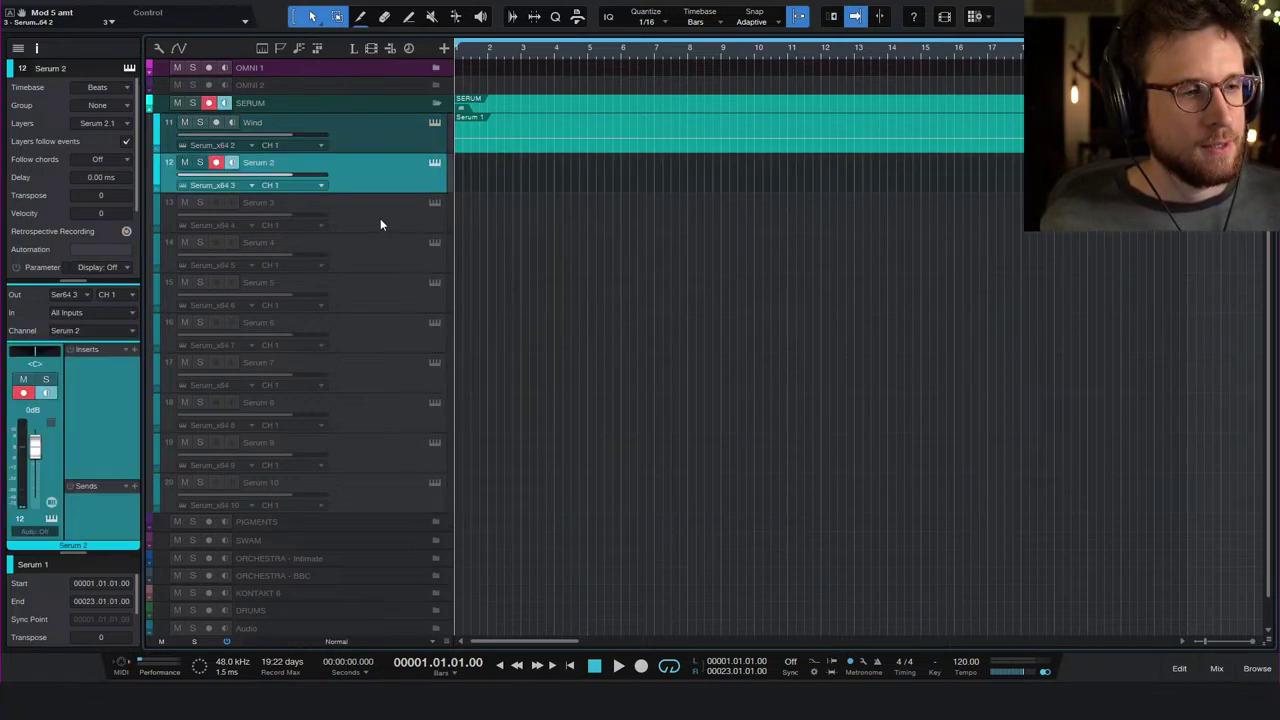
pyautogui.click(434, 165)
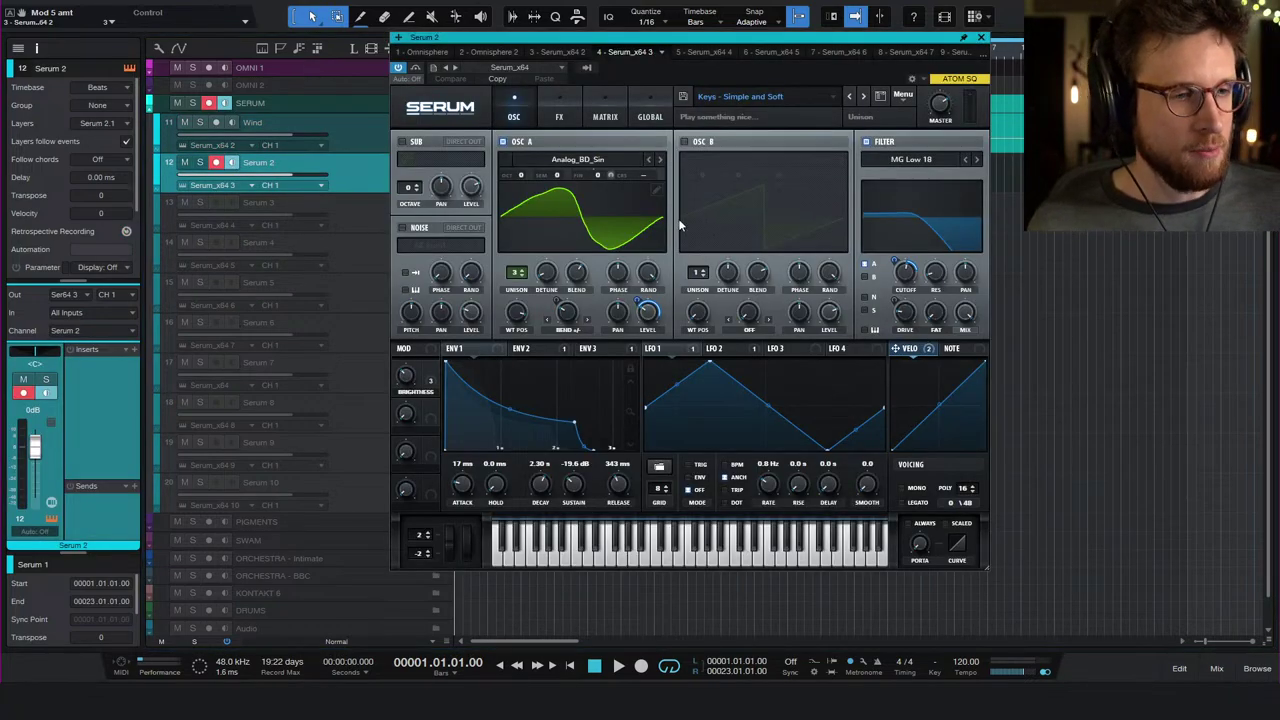
pyautogui.click(746, 98)
pyautogui.click(767, 348)
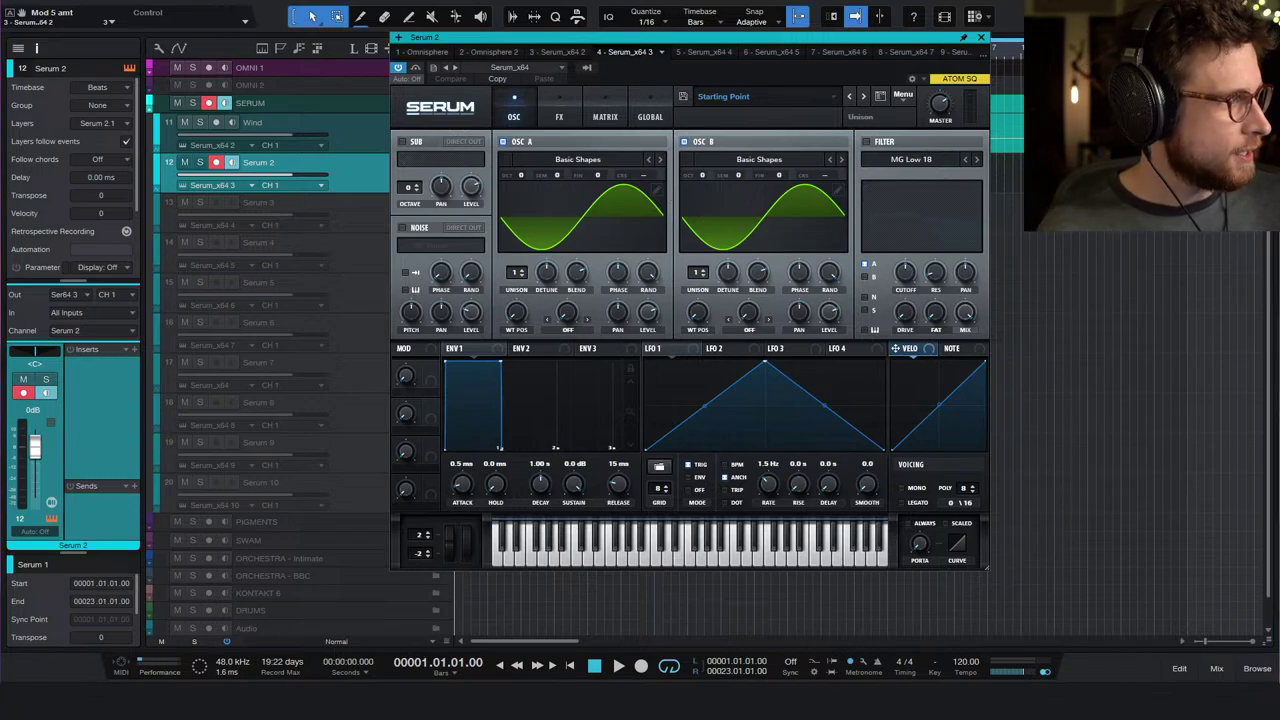
pyautogui.hotkey('alt', 'Tab')
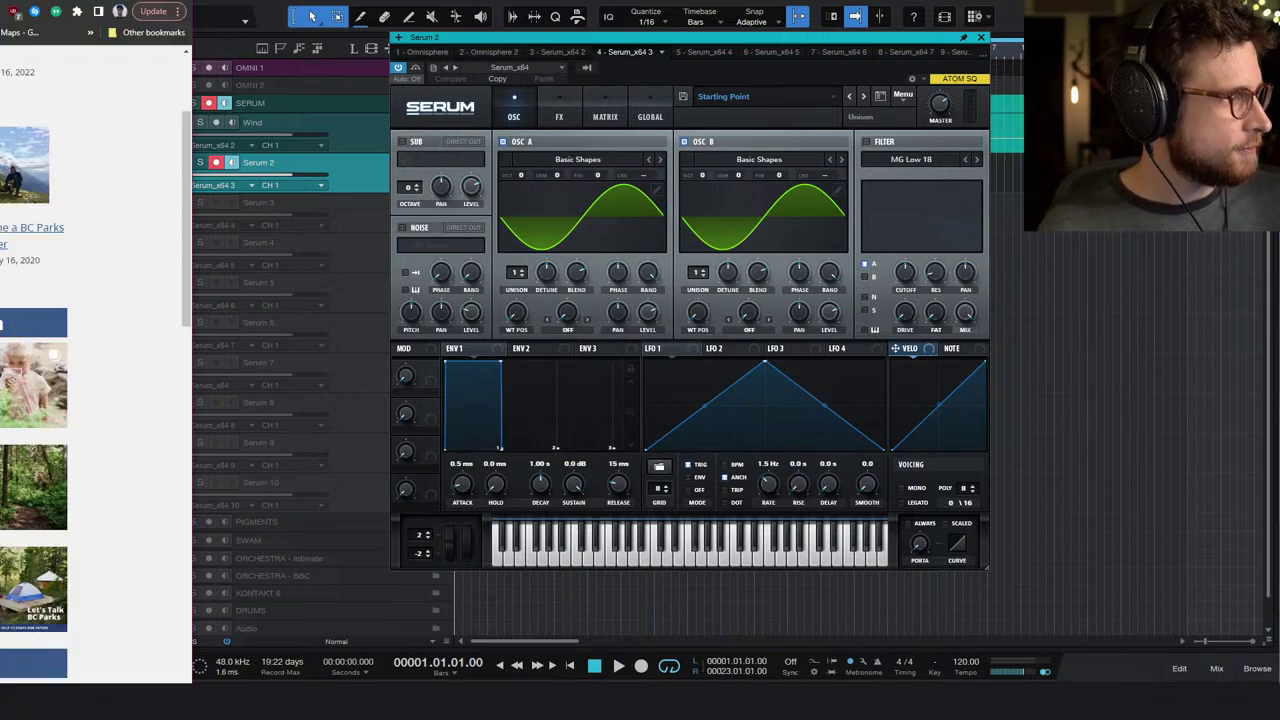
pyautogui.hotkey('alt', 'Tab')
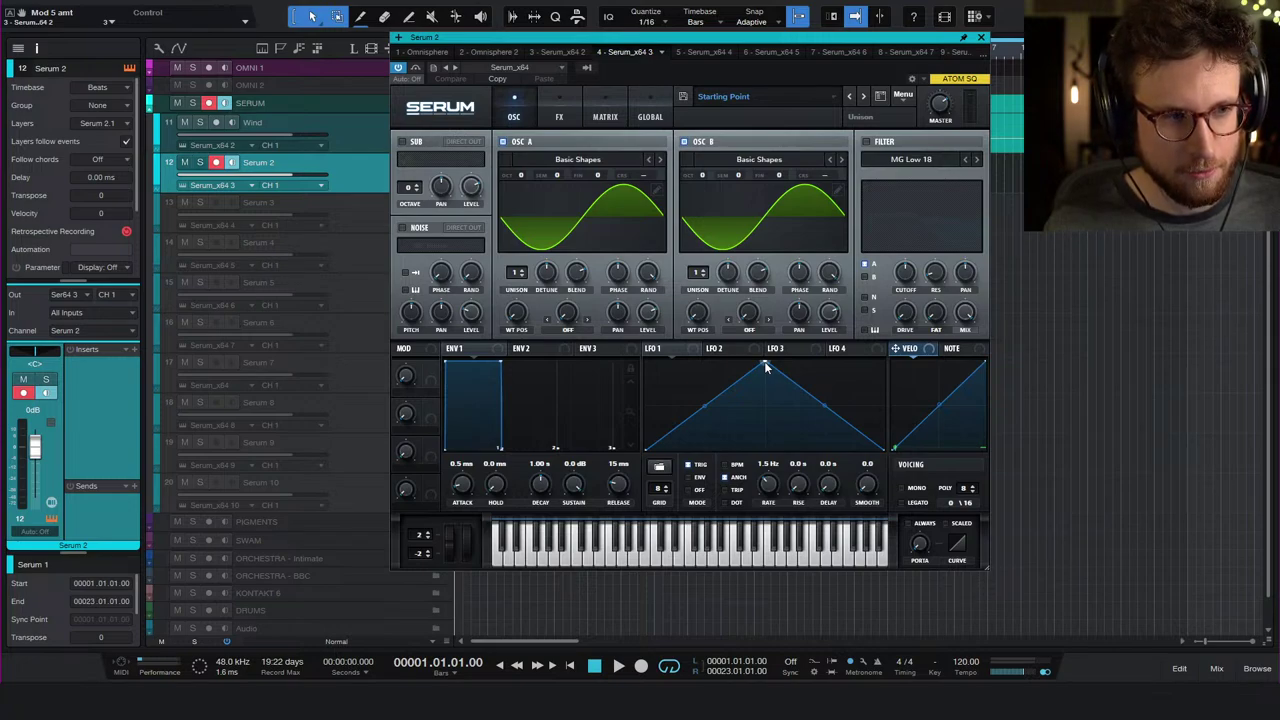
# - Shape LFO 1 into a slow-starting, steeply rising ramp and route it to Mast.Tun in the first matrix slot with an amount of 14
pyautogui.moveTo(766, 368); pyautogui.dragTo(884, 364)
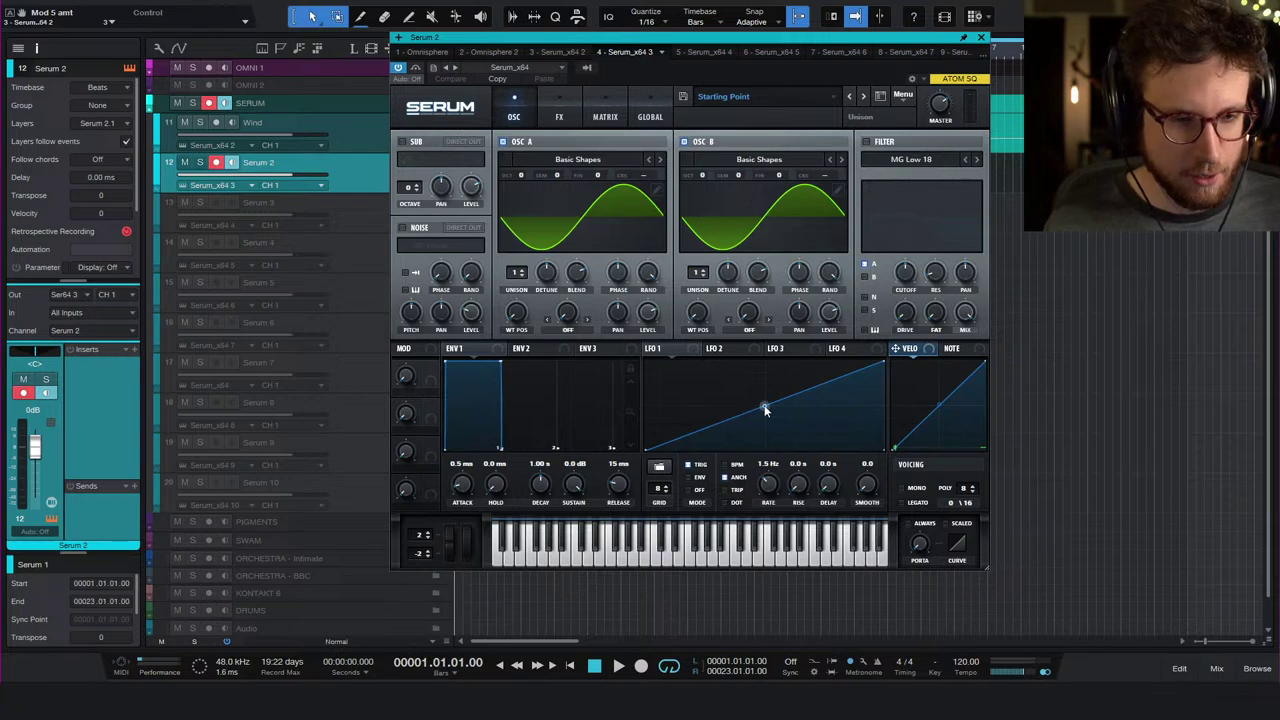
pyautogui.moveTo(764, 408)
pyautogui.mouseDown()
pyautogui.moveTo(763, 445)
pyautogui.moveTo(763, 432)
pyautogui.mouseUp()
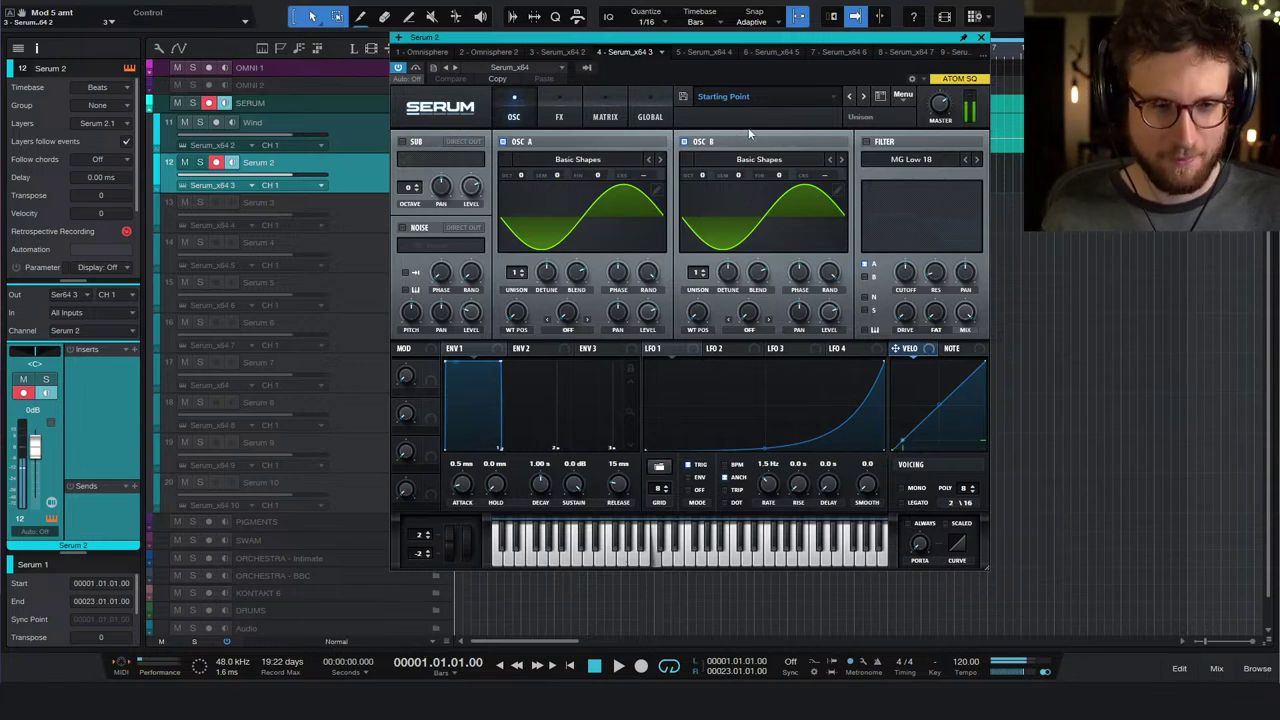
pyautogui.click(565, 117)
pyautogui.click(604, 117)
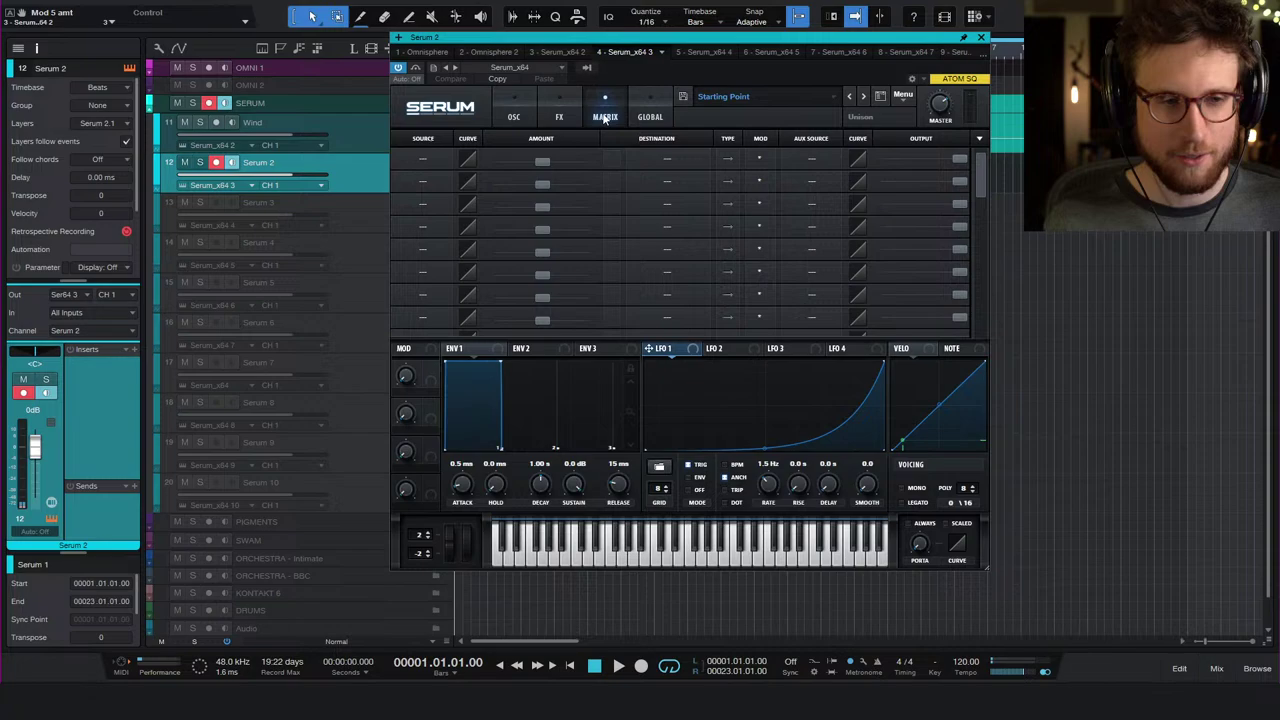
pyautogui.click(449, 165)
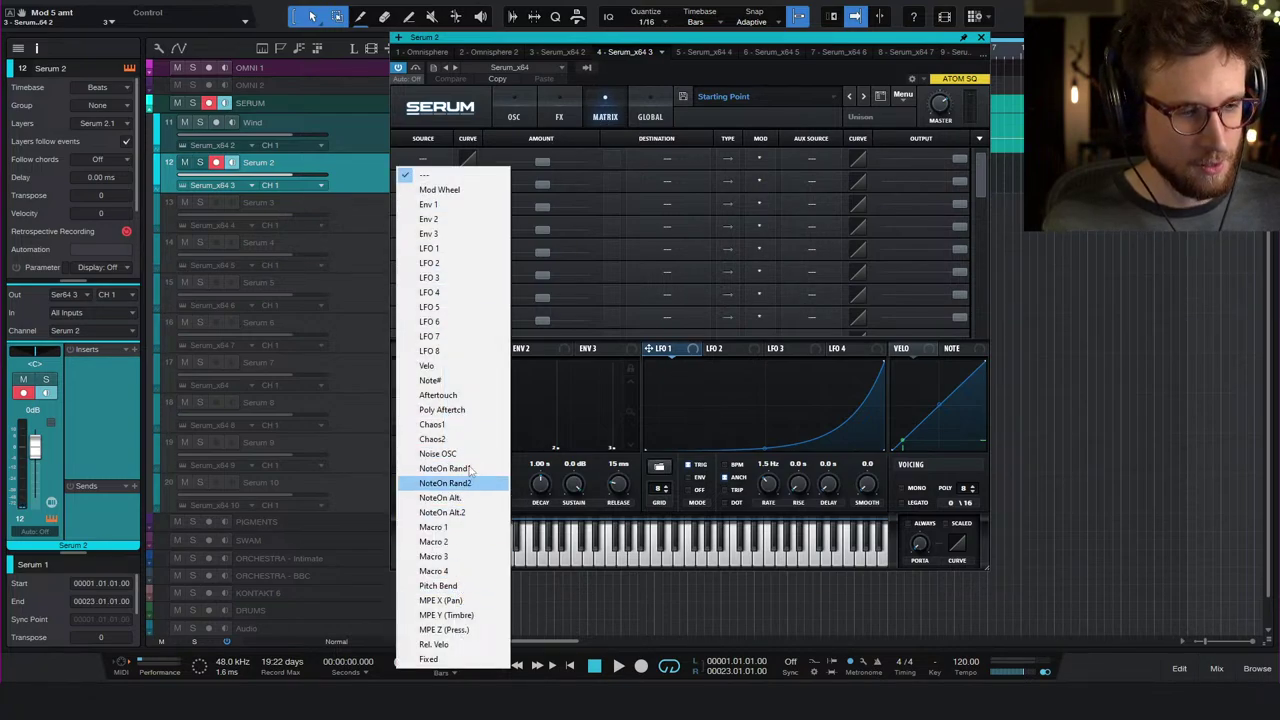
pyautogui.click(473, 249)
pyautogui.click(667, 158)
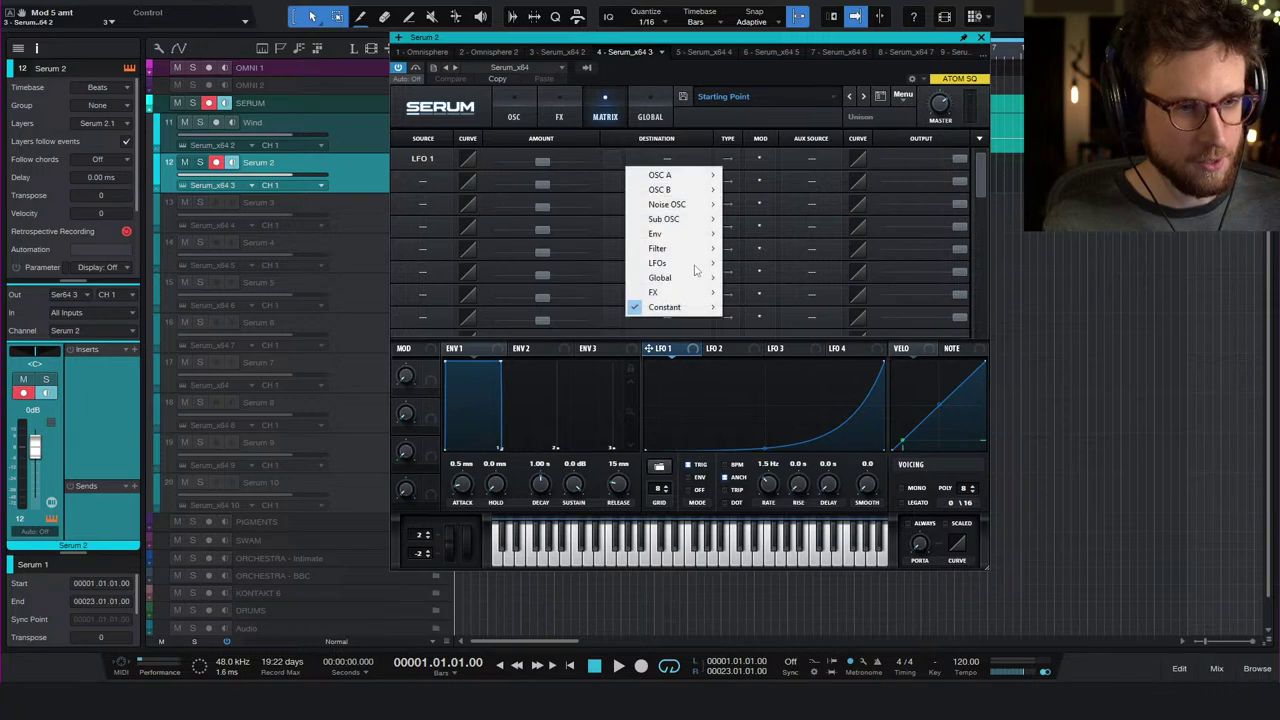
pyautogui.moveTo(700, 276)
pyautogui.click(790, 278)
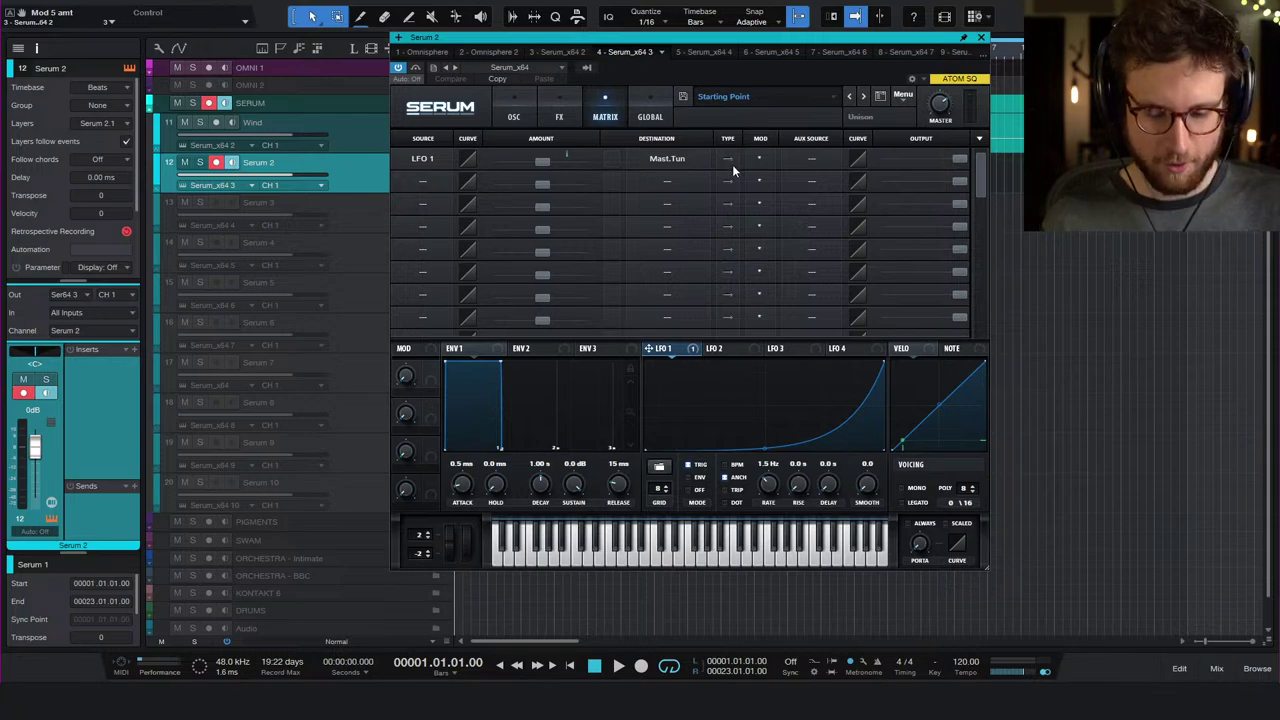
pyautogui.moveTo(549, 153); pyautogui.dragTo(555, 162)
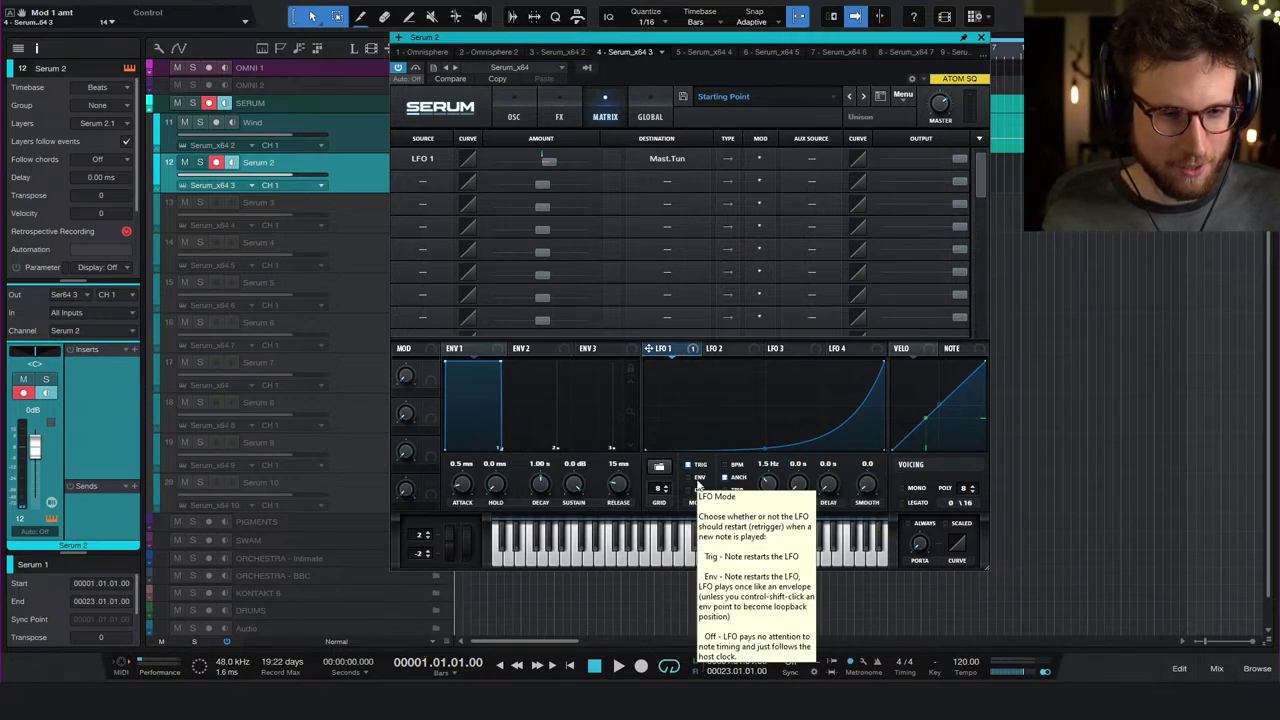
# - Switch LFO 1 to envelope mode and reduce its Mast.Tun amount to 8
pyautogui.click(698, 479)
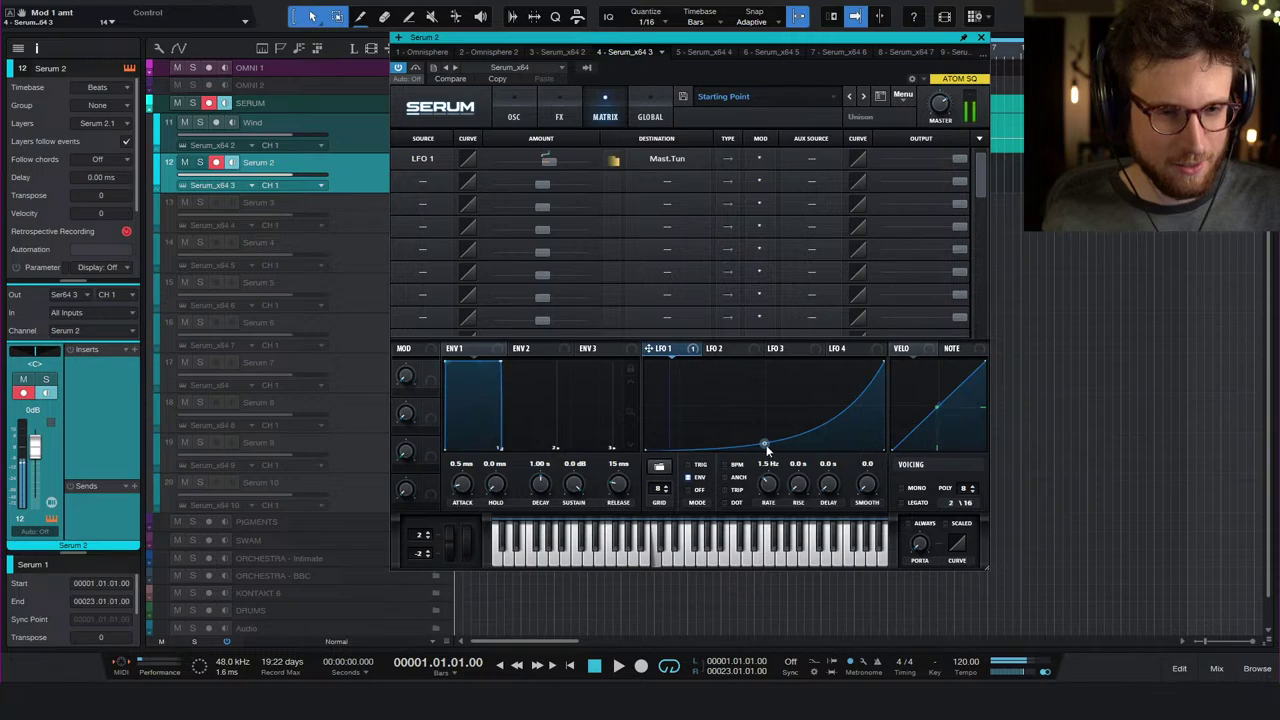
pyautogui.moveTo(548, 159)
pyautogui.moveTo(548, 159); pyautogui.dragTo(546, 159)
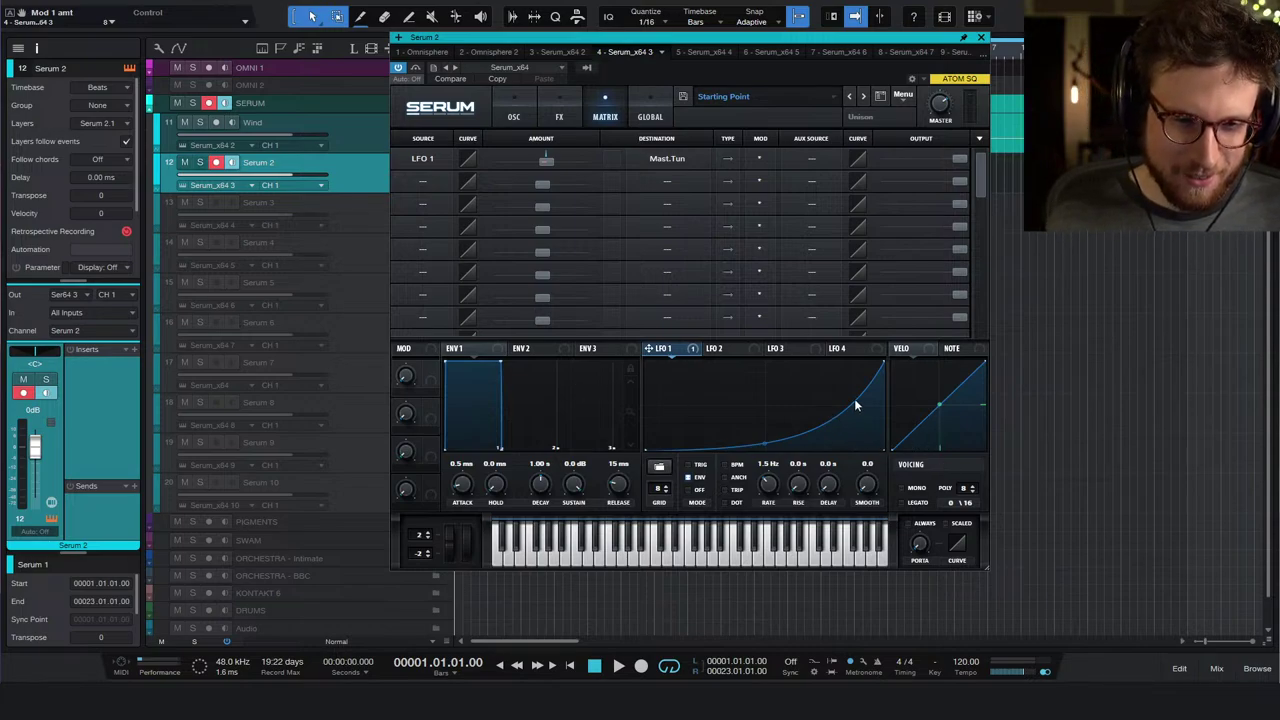
# - Add a steep fall to the end of the LFO 1 curve after a late peak, and slow its rate to 1.0 Hz
pyautogui.moveTo(883, 366); pyautogui.dragTo(811, 357)
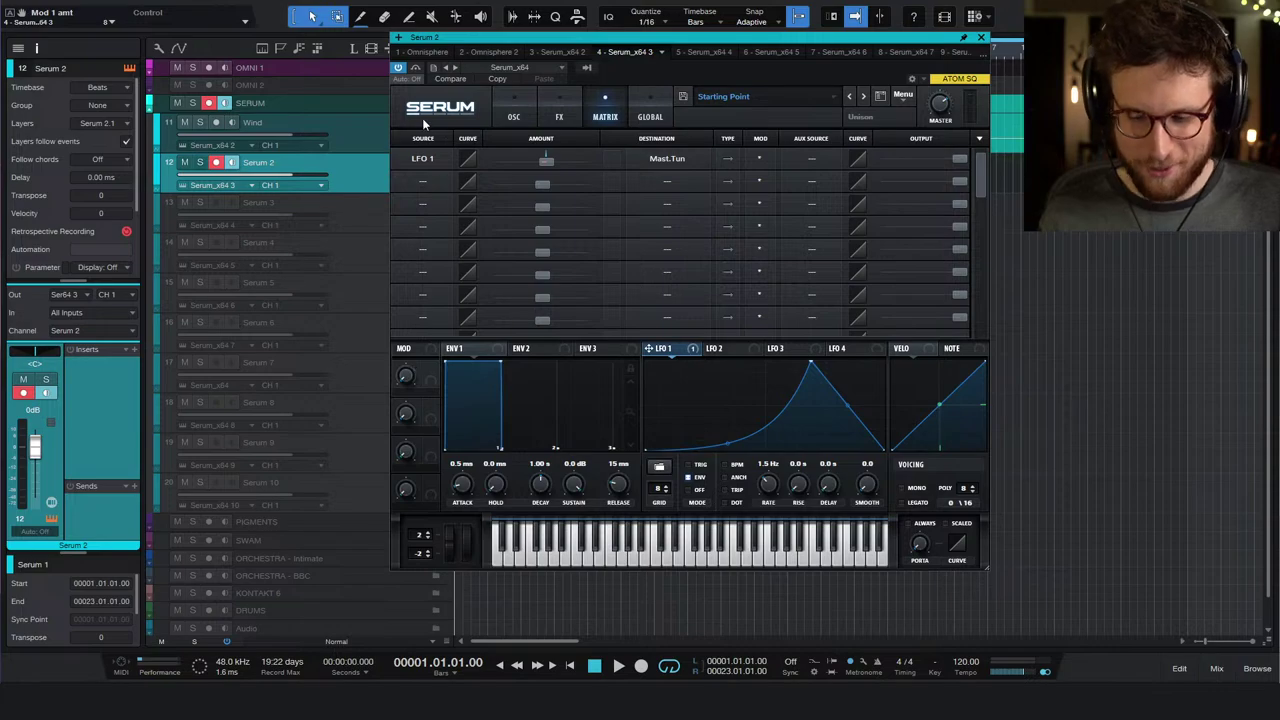
pyautogui.click(511, 108)
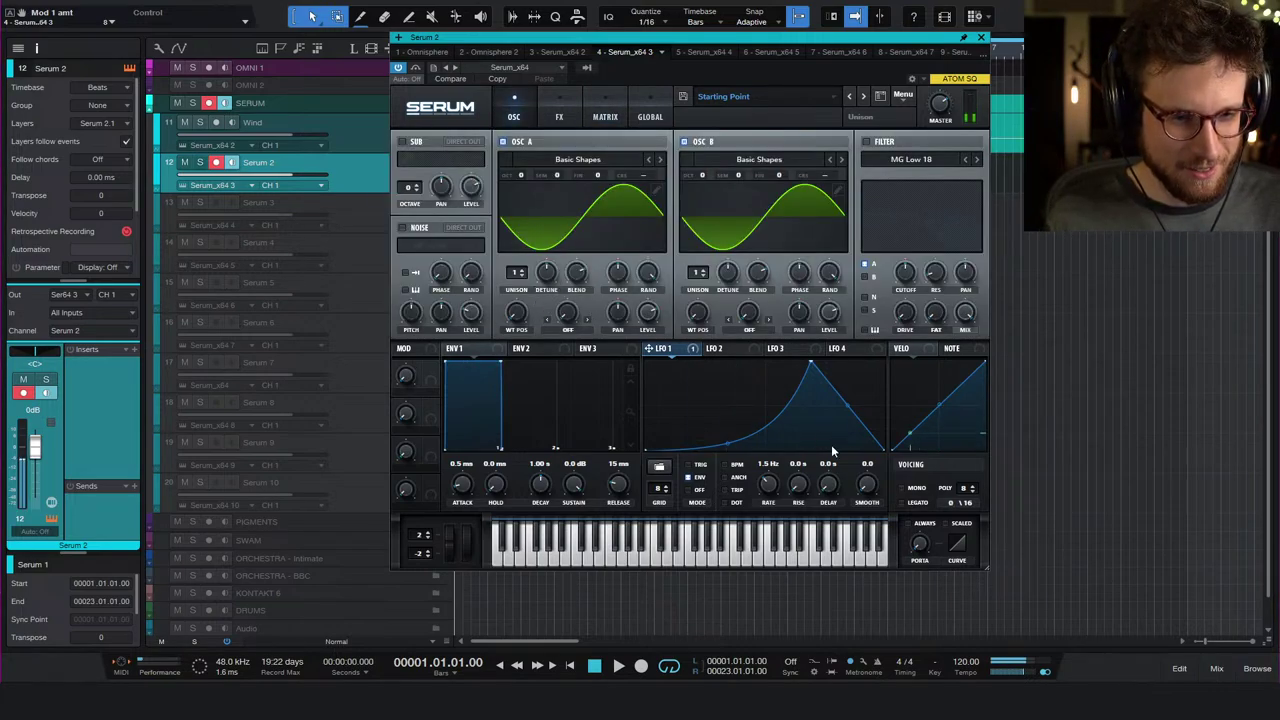
pyautogui.moveTo(760, 487); pyautogui.dragTo(767, 489)
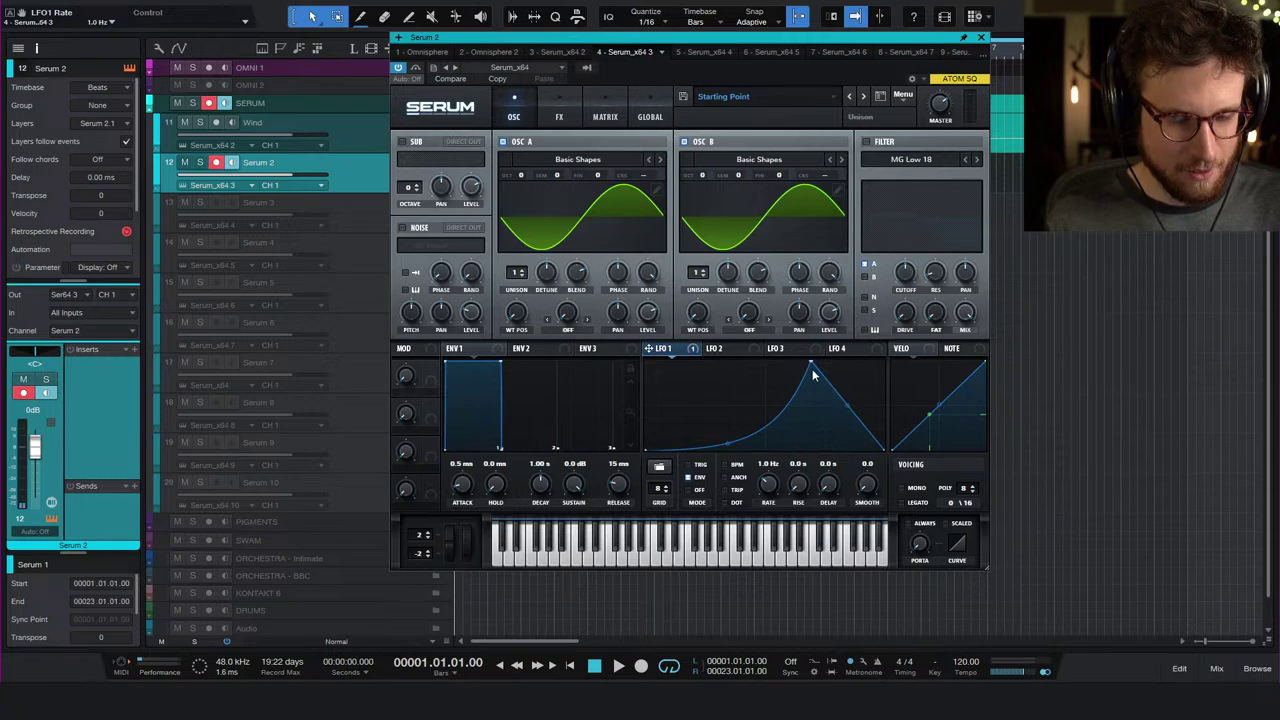
pyautogui.moveTo(812, 366); pyautogui.dragTo(854, 362)
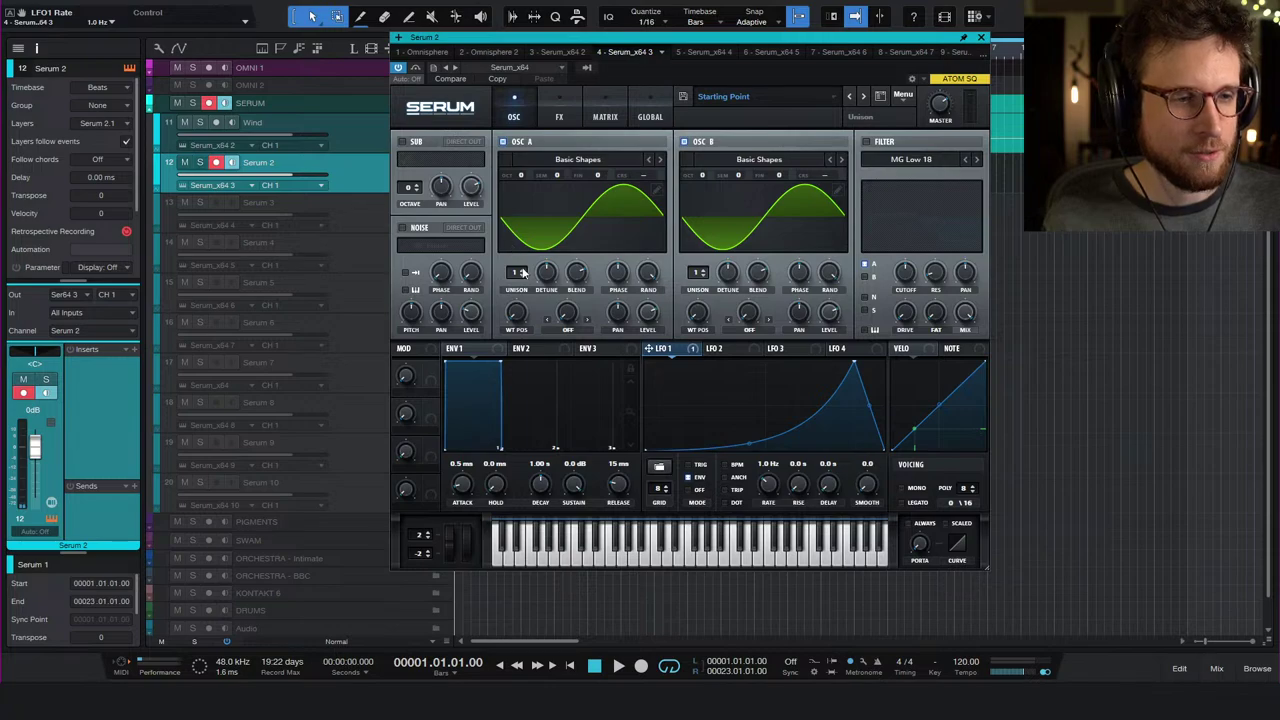
# - Raise oscillator A by two octaves and turn off oscillator B
pyautogui.moveTo(522, 176)
pyautogui.mouseDown()
pyautogui.moveTo(533, 150)
pyautogui.moveTo(528, 160)
pyautogui.mouseUp()
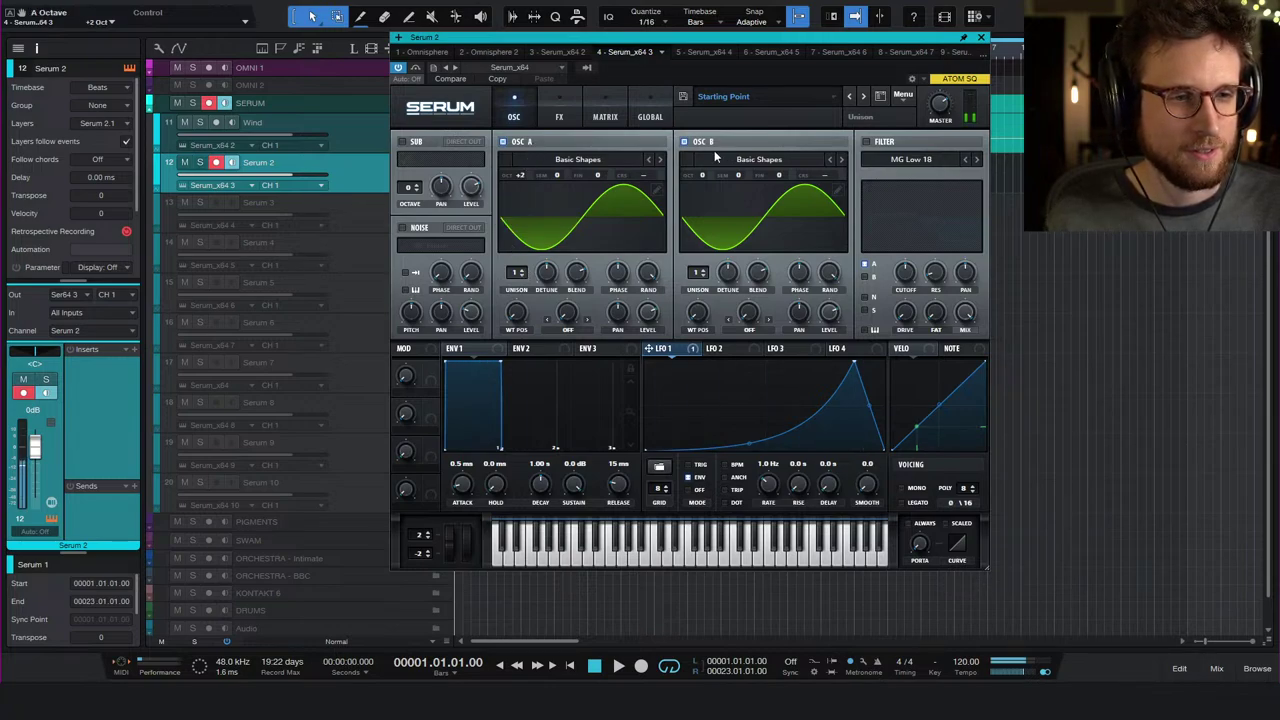
pyautogui.click(684, 141)
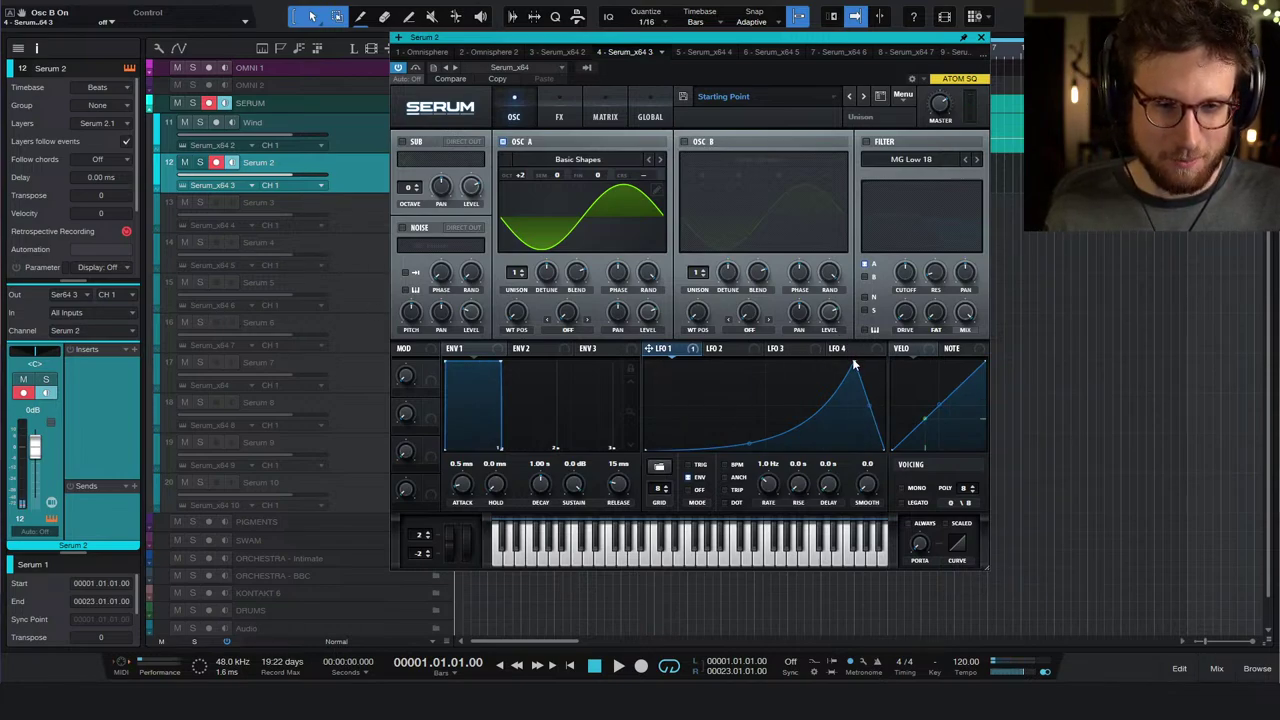
# - Raise the end point of LFO 1 to about two-thirds height, with the peak at about 85% of the cycle
pyautogui.moveTo(855, 366); pyautogui.dragTo(791, 363)
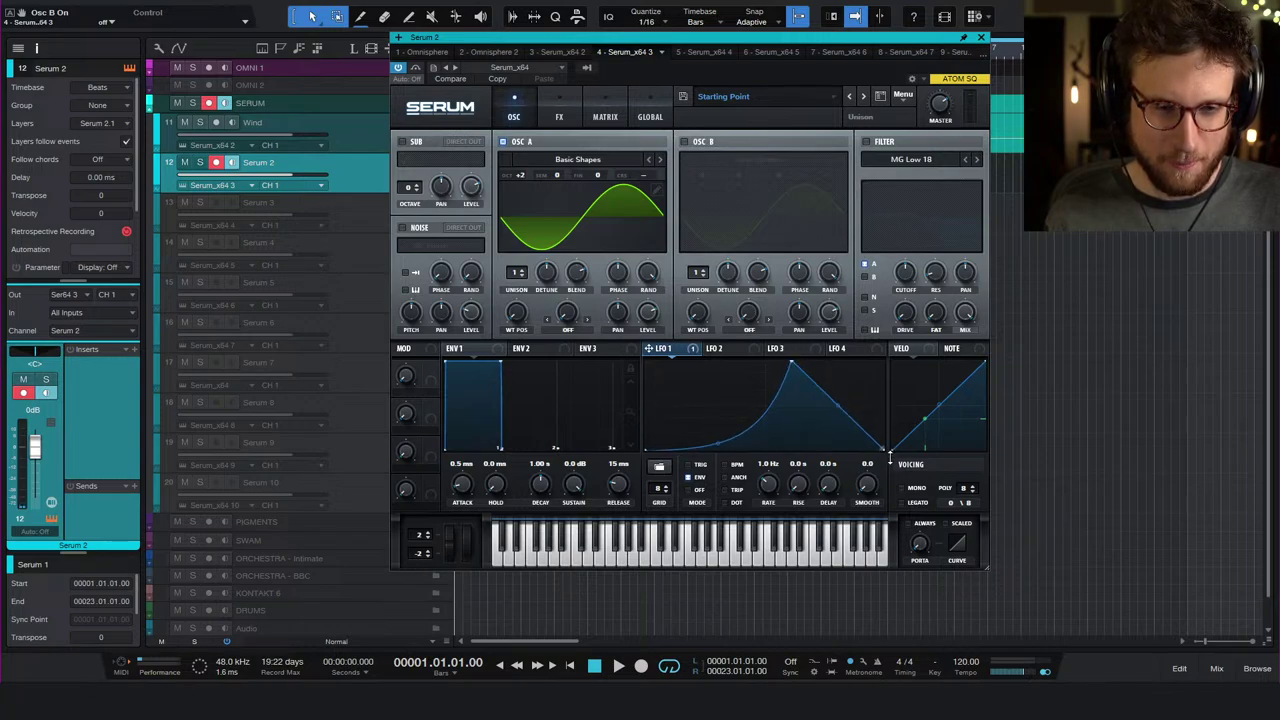
pyautogui.moveTo(856, 428); pyautogui.dragTo(889, 386)
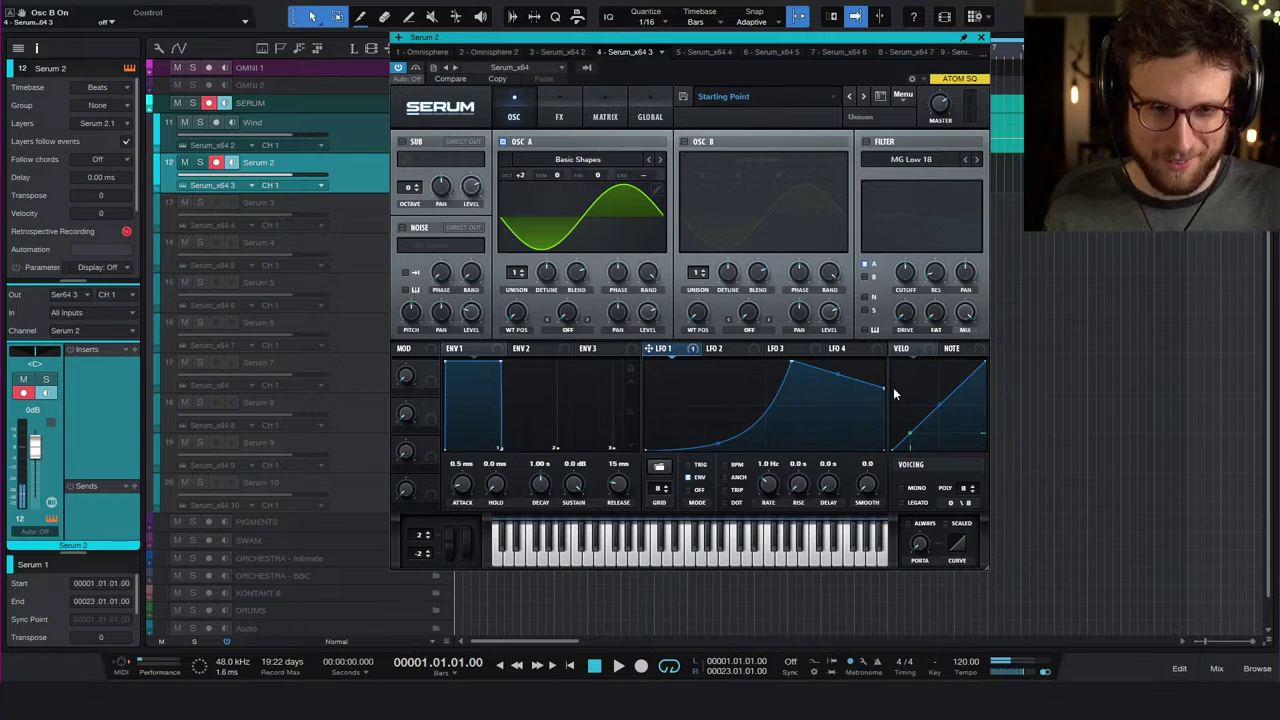
pyautogui.moveTo(790, 363); pyautogui.dragTo(848, 357)
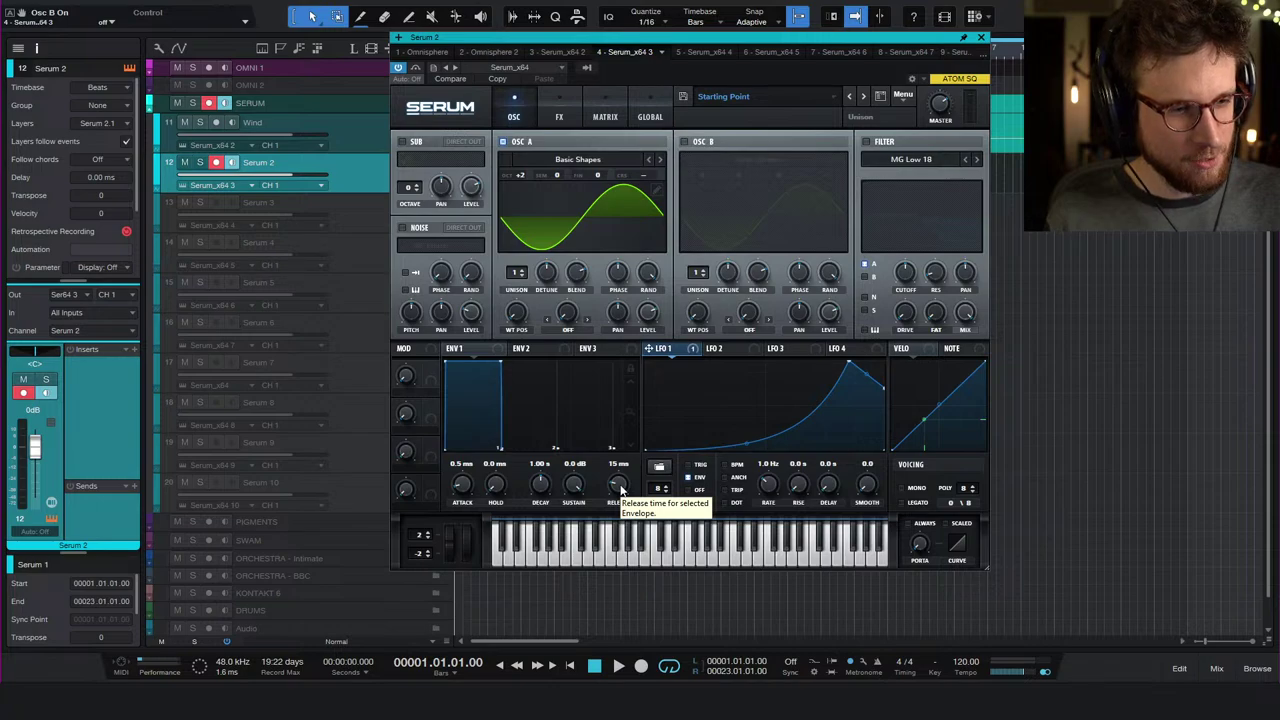
# - Set Env 1 to no sustain, a hold of 573 ms and a decay of 342 ms
pyautogui.click(480, 347)
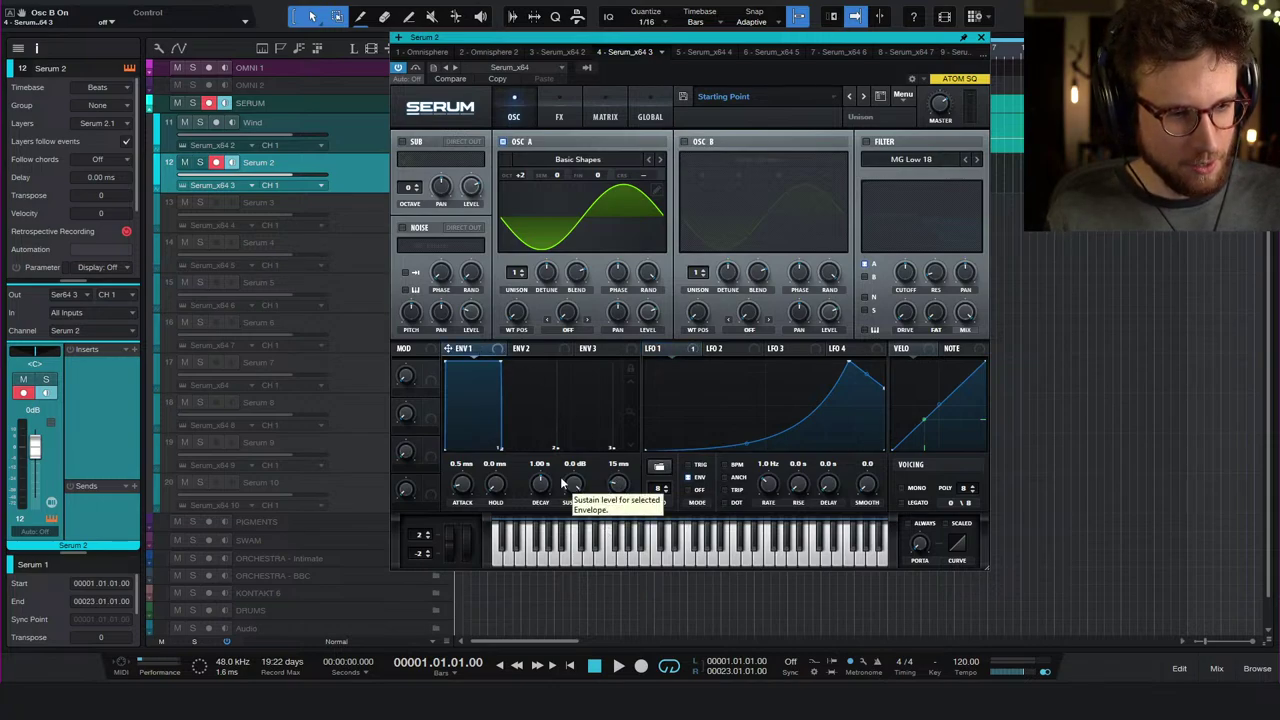
pyautogui.moveTo(556, 487); pyautogui.dragTo(554, 560)
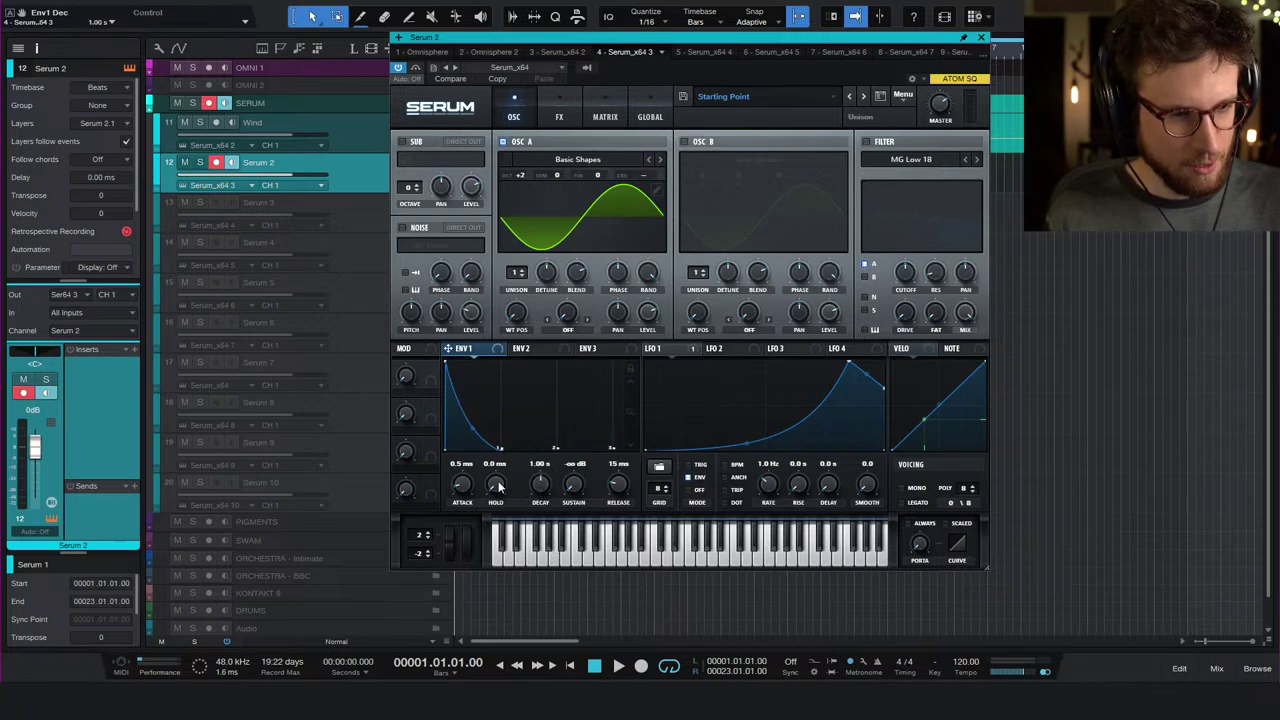
pyautogui.moveTo(495, 485); pyautogui.dragTo(544, 505)
pyautogui.scroll(-2, 545, 503)
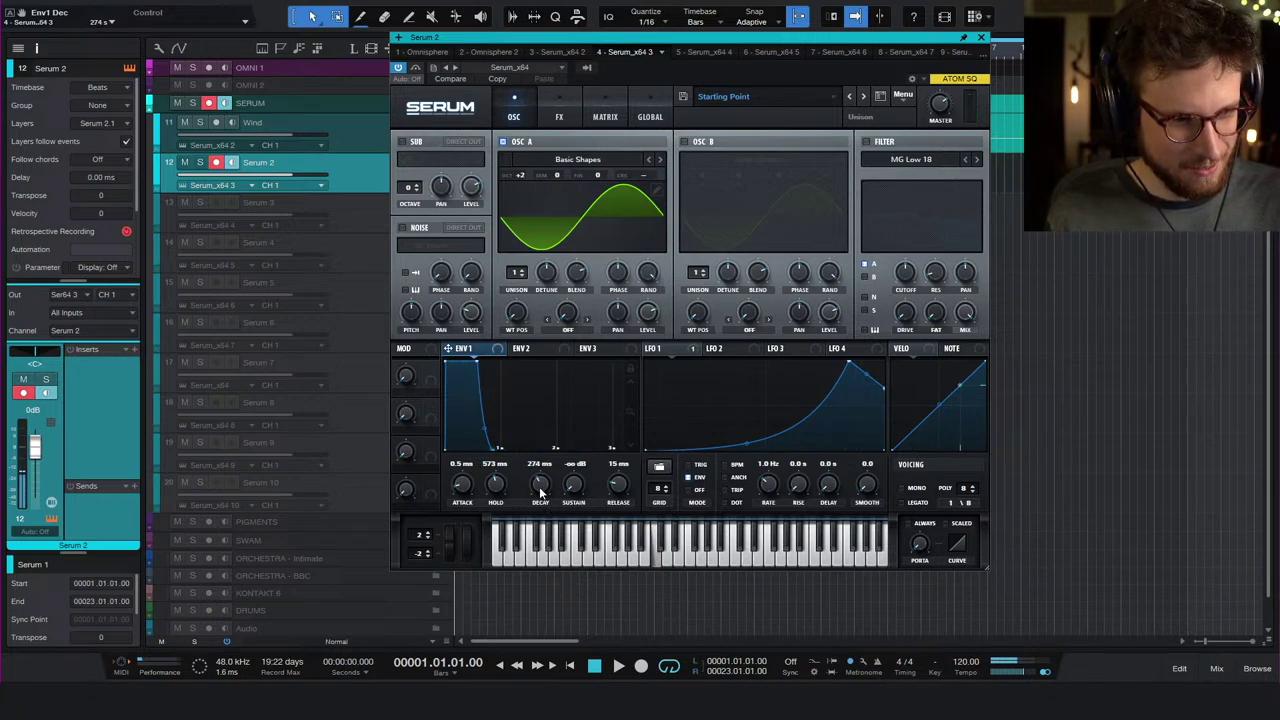
pyautogui.scroll(2, 540, 487)
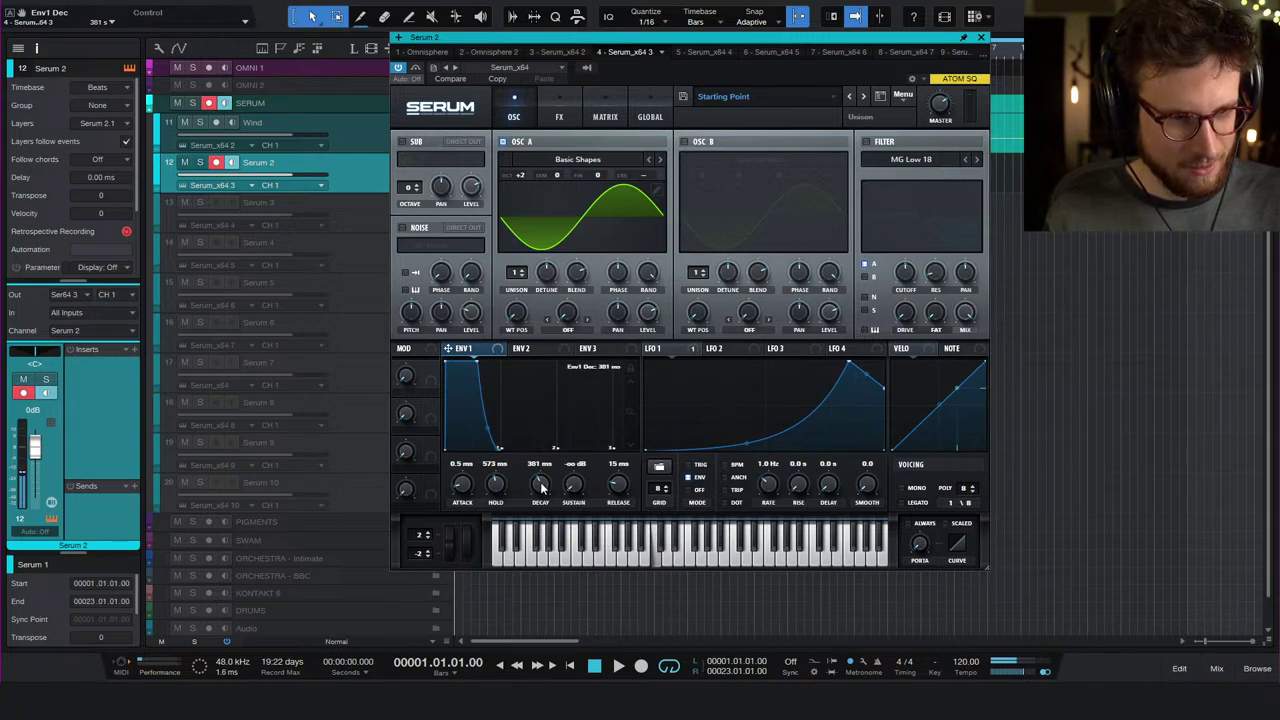
pyautogui.scroll(-1, 540, 487)
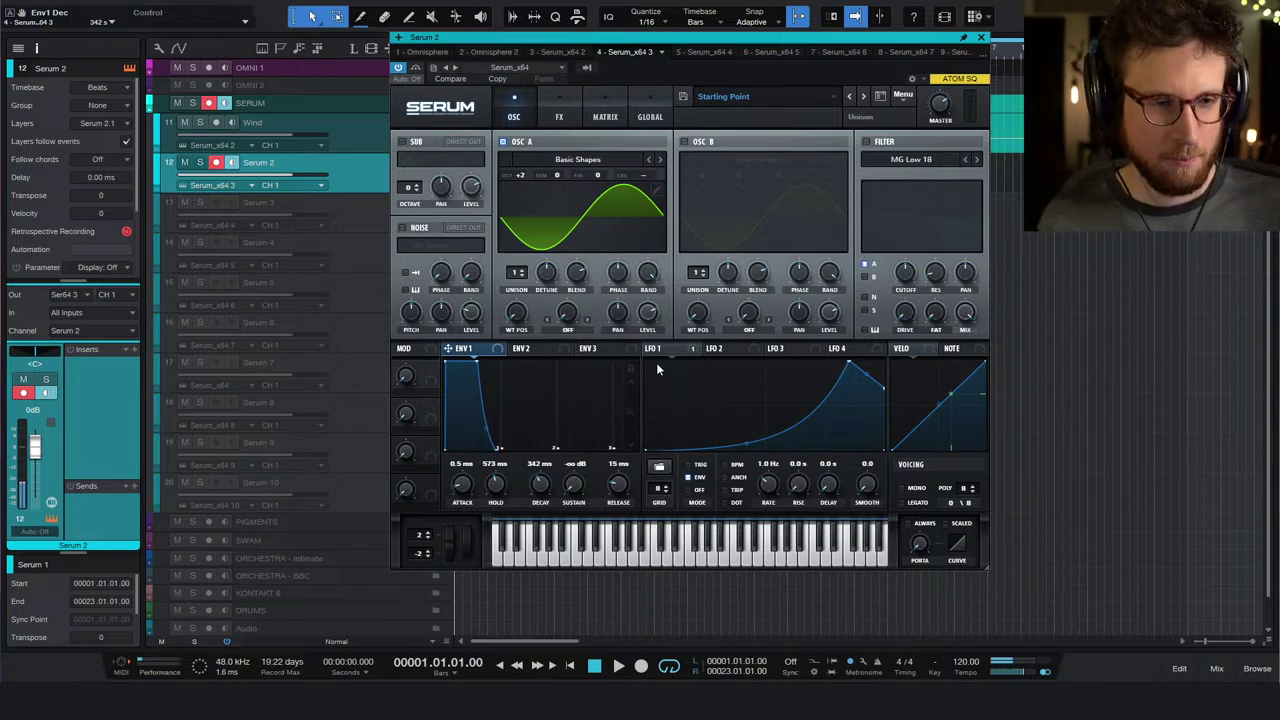
# - Reduce the LFO 1 to Mast.Tun modulation amount to 6 in the matrix
pyautogui.click(605, 116)
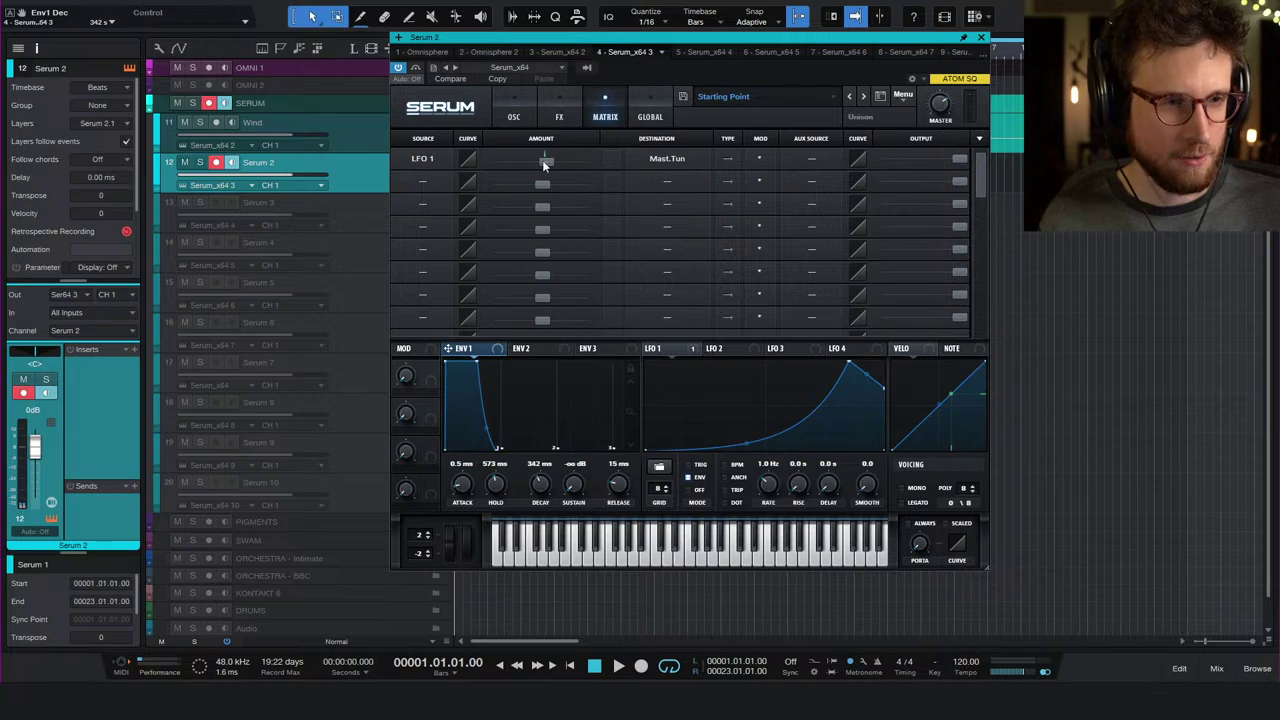
pyautogui.moveTo(544, 160)
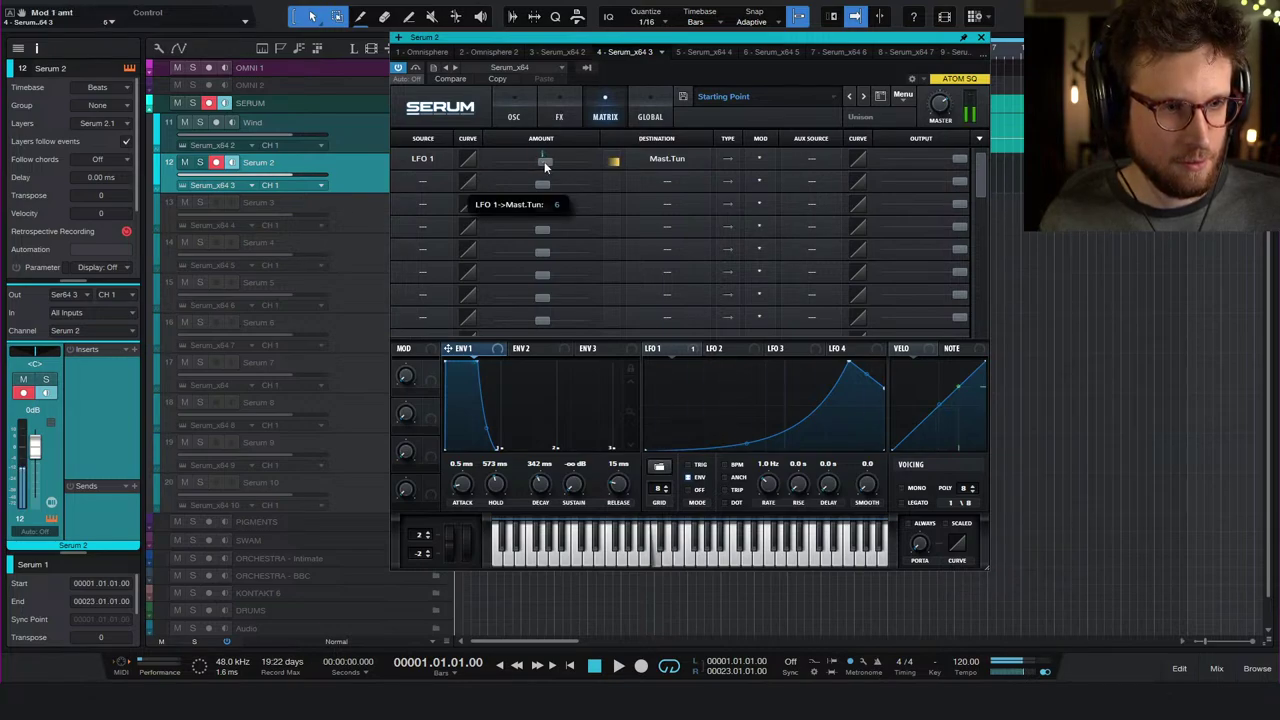
# - Turn oscillator B back on and set its level to 0%
pyautogui.click(524, 113)
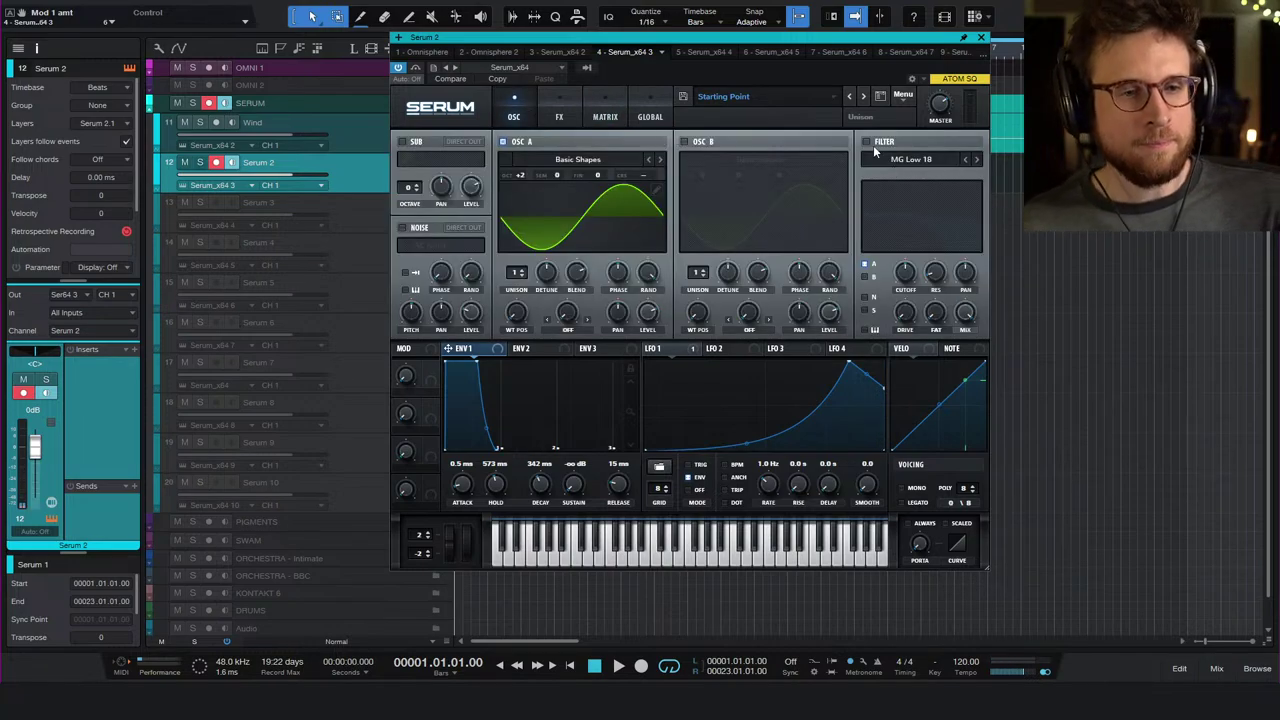
pyautogui.click(685, 142)
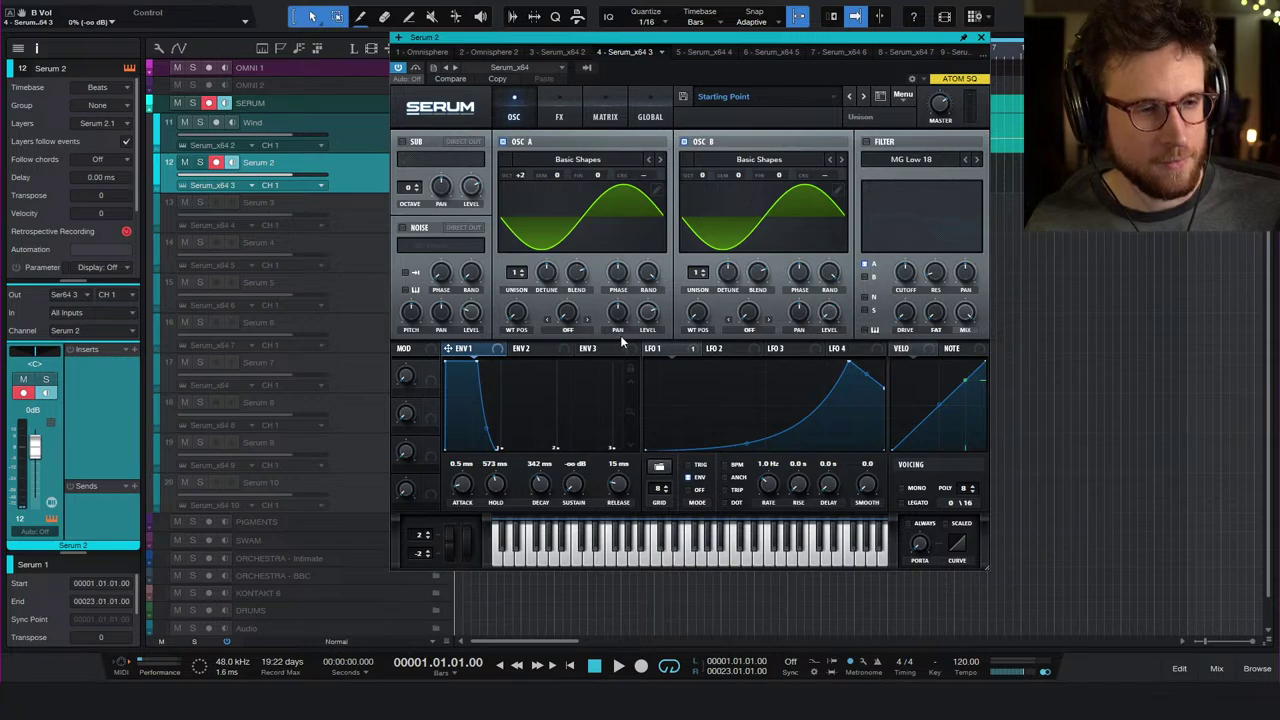
# - Set oscillator A's warp mode to FM (from B) with a warp amount of 27%, and raise oscillator B's octave to +2
pyautogui.click(568, 331)
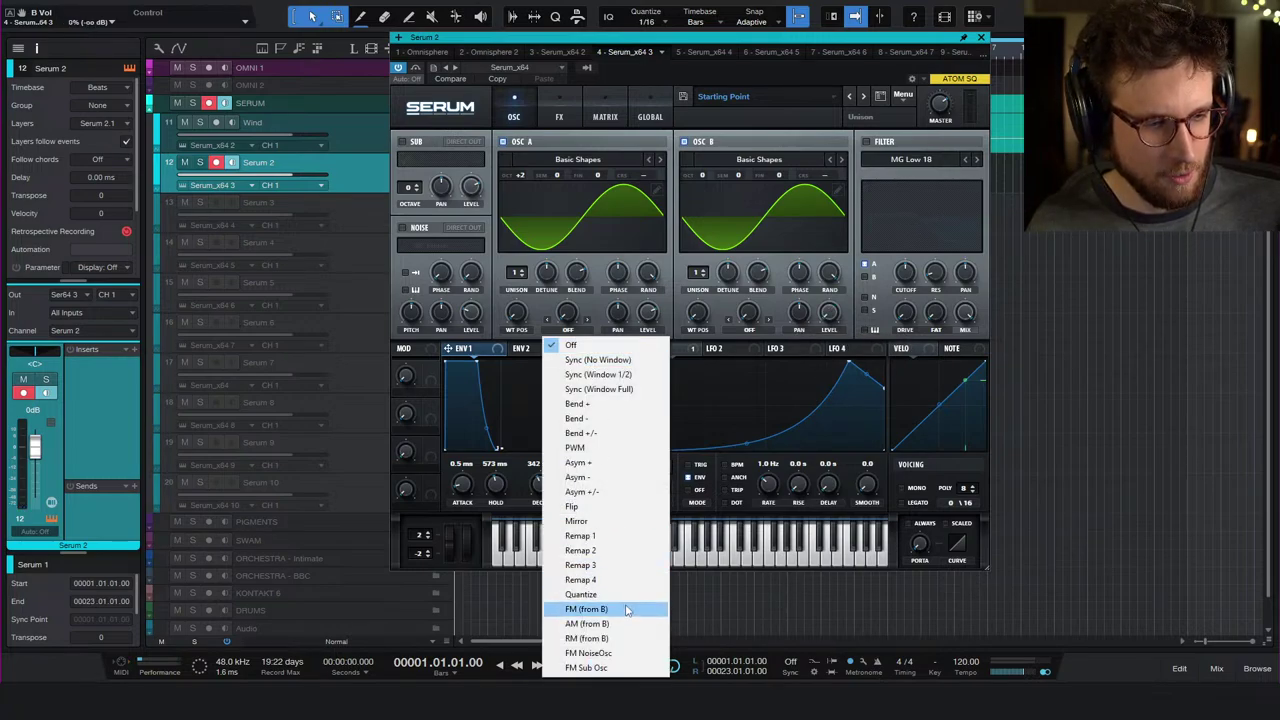
pyautogui.click(627, 610)
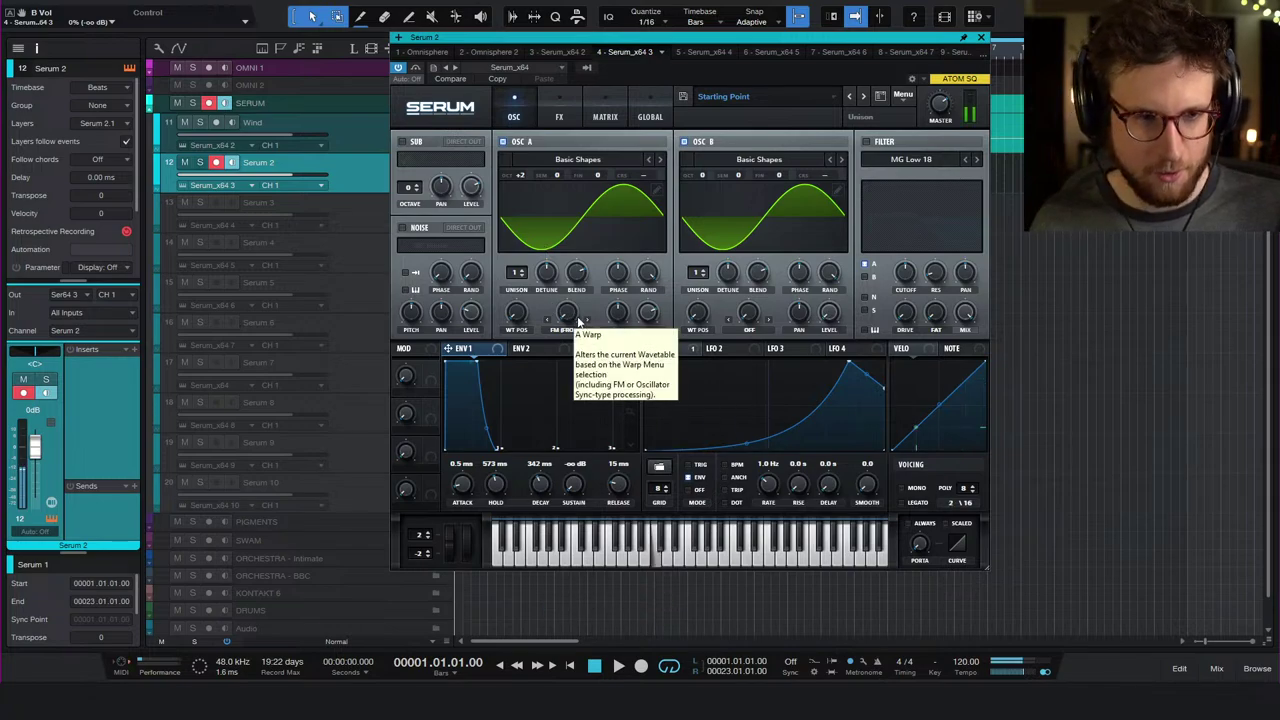
pyautogui.moveTo(567, 318)
pyautogui.mouseDown()
pyautogui.moveTo(578, 268)
pyautogui.moveTo(577, 310)
pyautogui.mouseUp()
pyautogui.moveTo(702, 176); pyautogui.dragTo(713, 140)
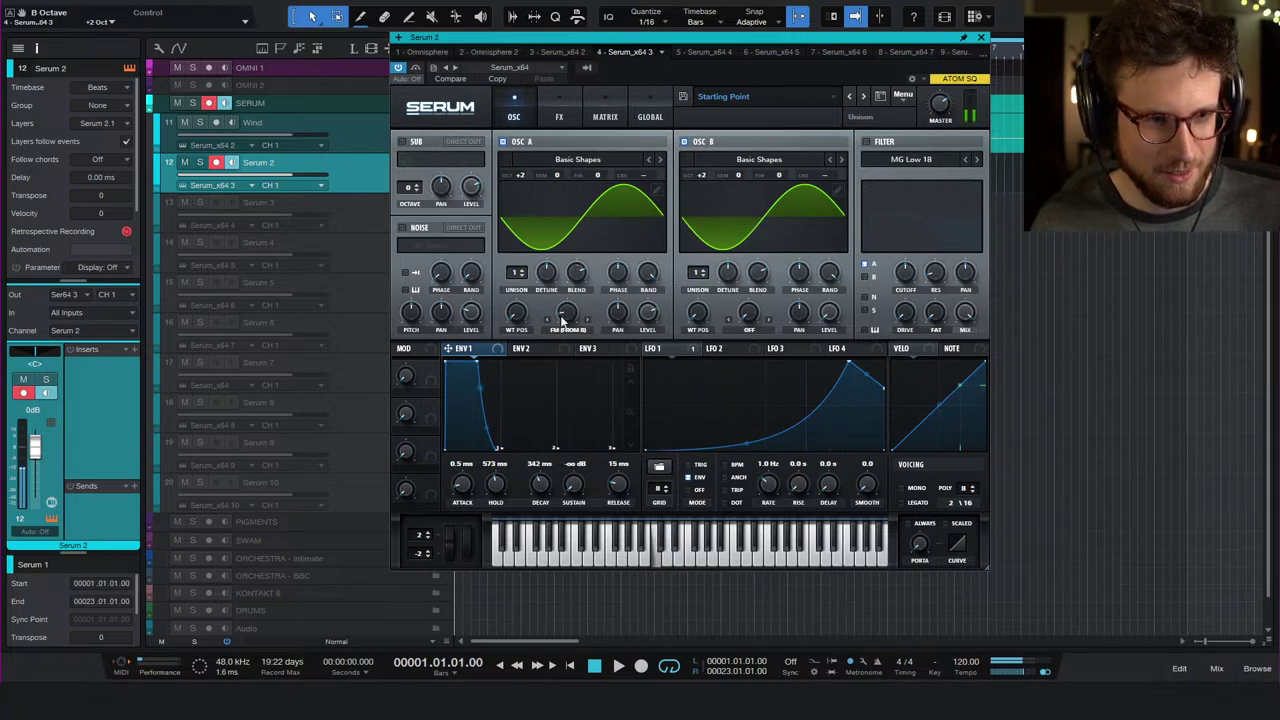
pyautogui.moveTo(565, 318); pyautogui.dragTo(567, 348)
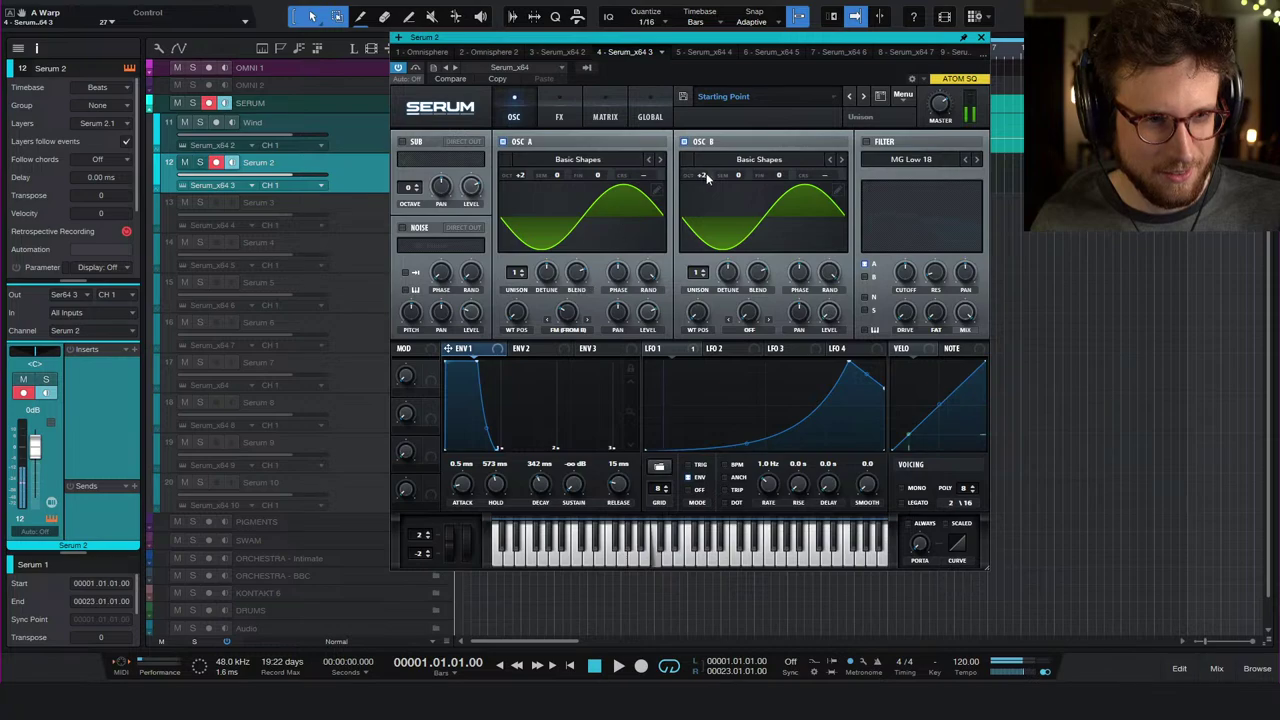
# - Lower oscillator A's FM warp amount to 18% and raise oscillator B's octave to +3
pyautogui.moveTo(707, 177); pyautogui.dragTo(708, 166)
pyautogui.moveTo(566, 316); pyautogui.dragTo(567, 346)
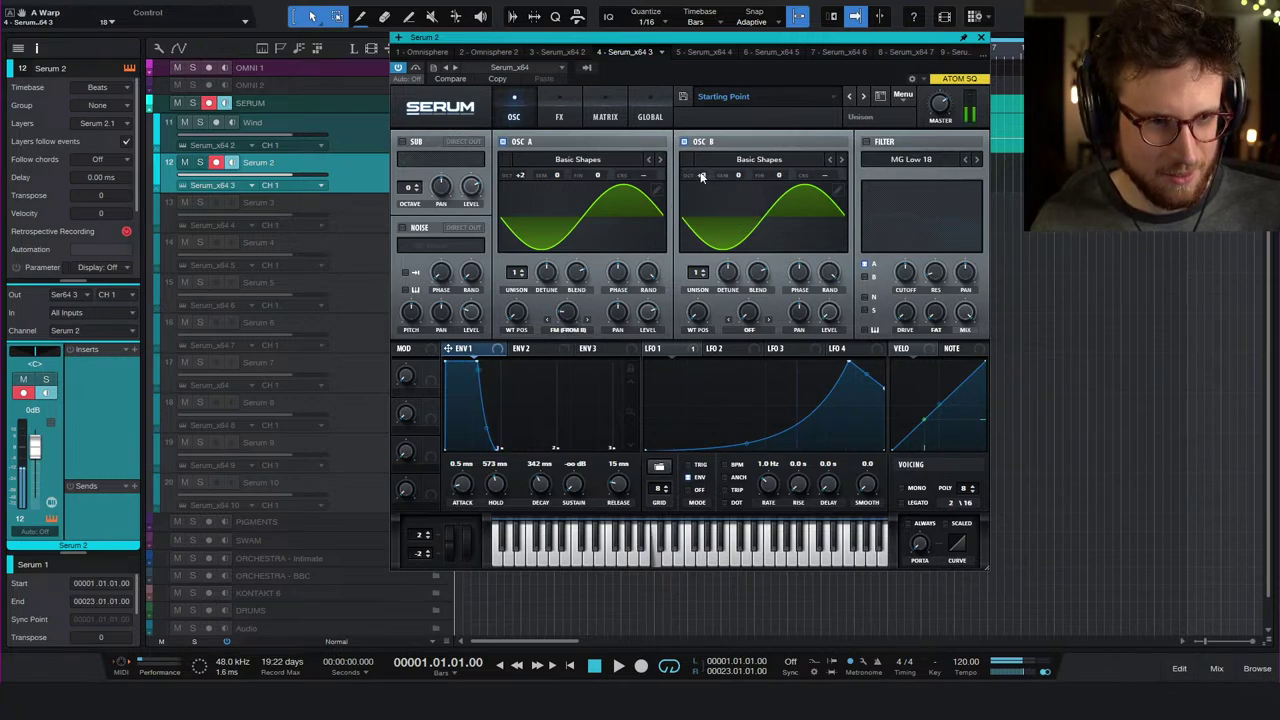
pyautogui.rightClick(702, 177)
pyautogui.click(703, 177)
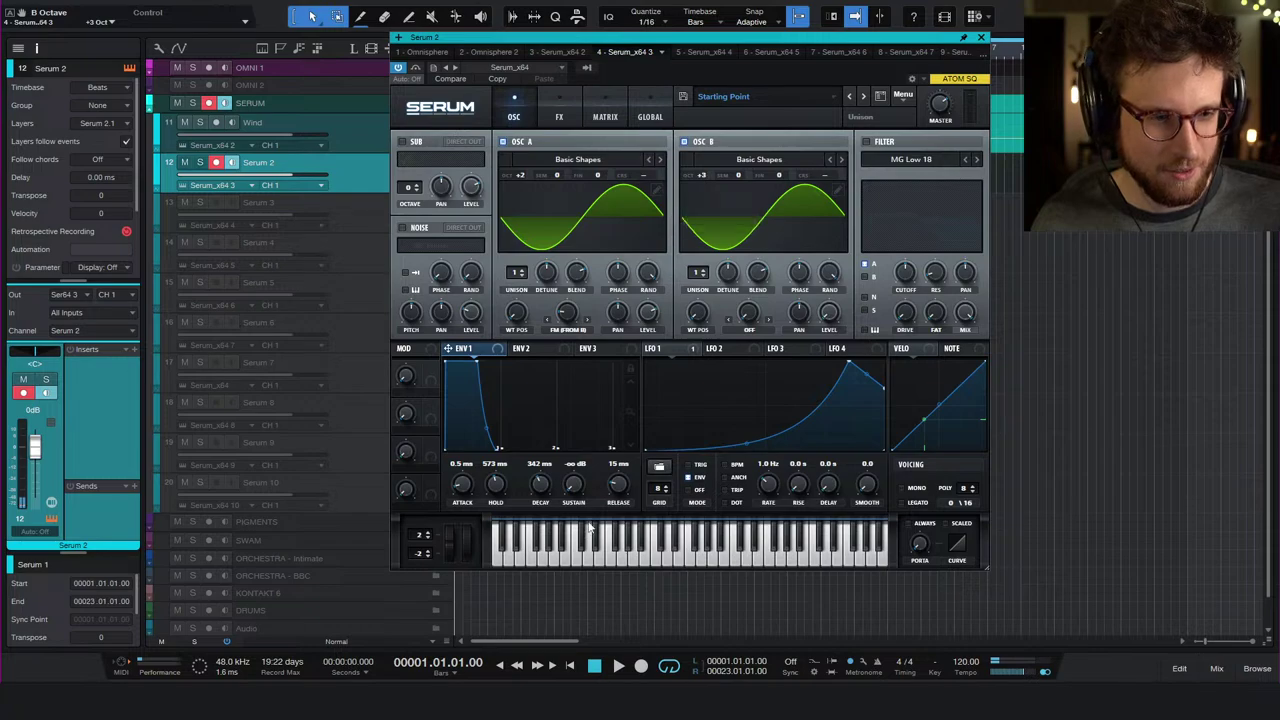
# - Set Env 1's attack to 61 ms and add a send from the Serum 2 channel to Verb1
pyautogui.moveTo(463, 489)
pyautogui.mouseDown()
pyautogui.moveTo(475, 463)
pyautogui.moveTo(467, 491)
pyautogui.mouseUp()
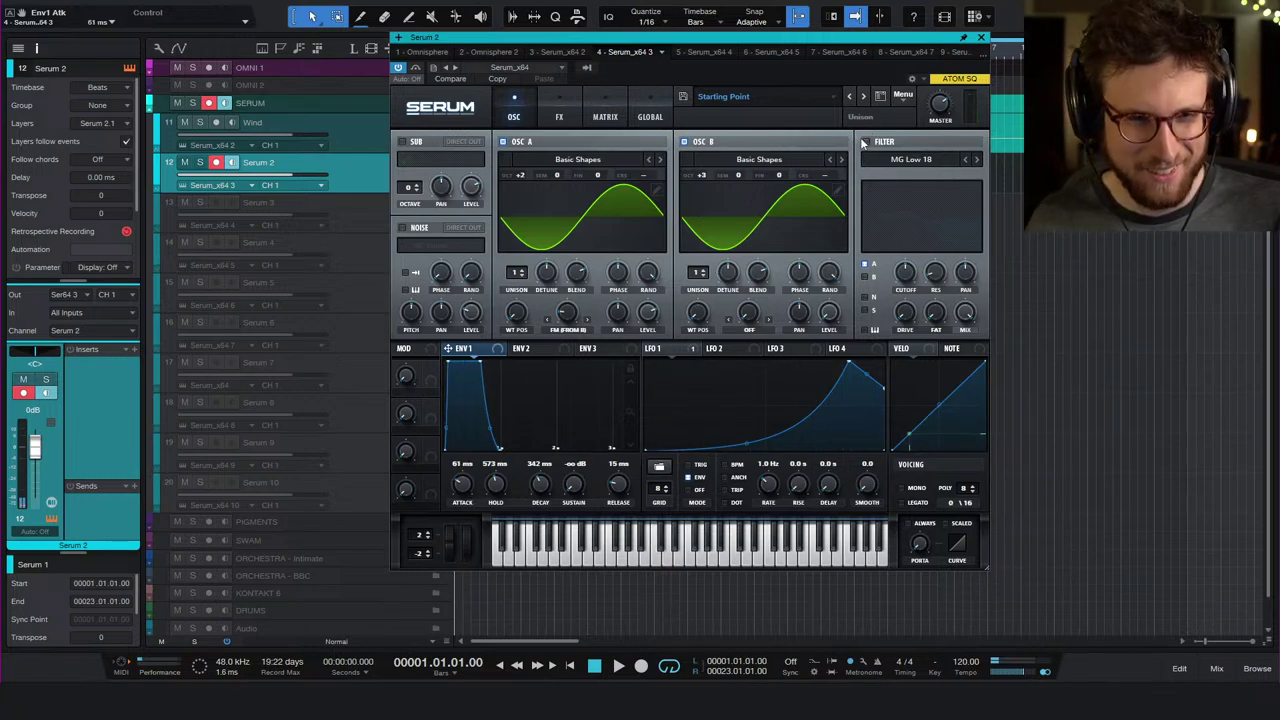
pyautogui.click(135, 486)
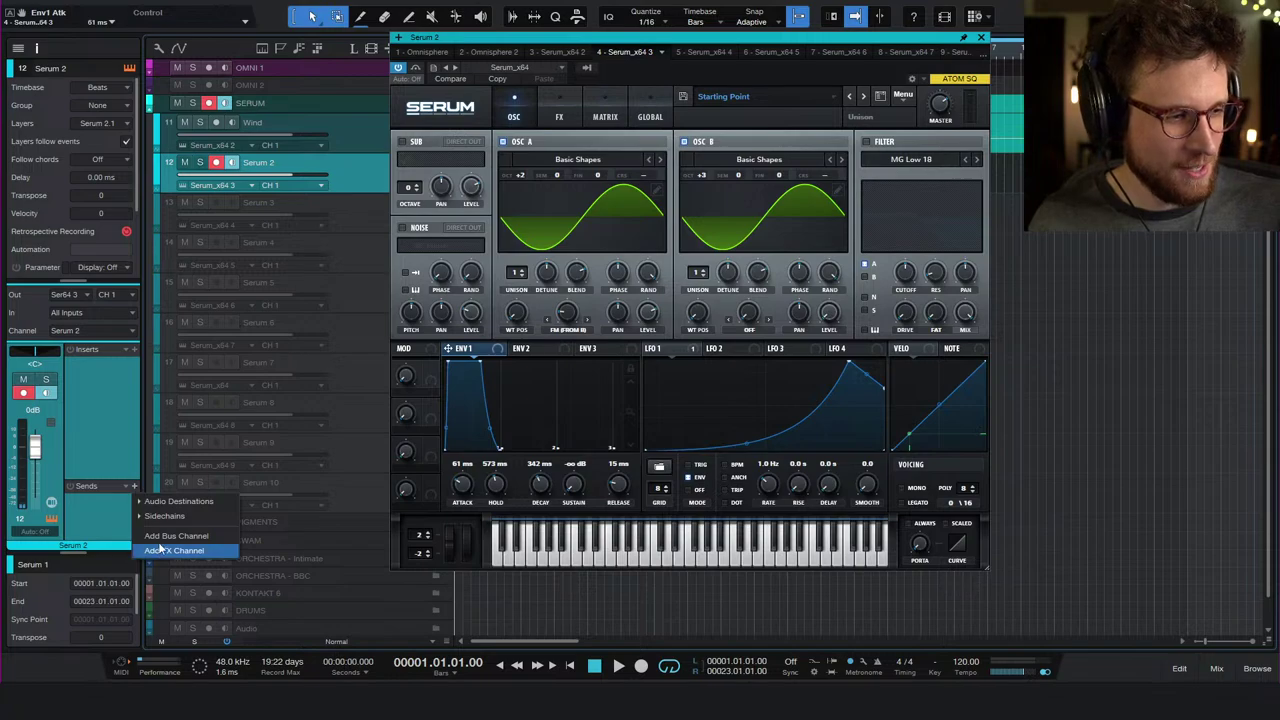
pyautogui.click(193, 502)
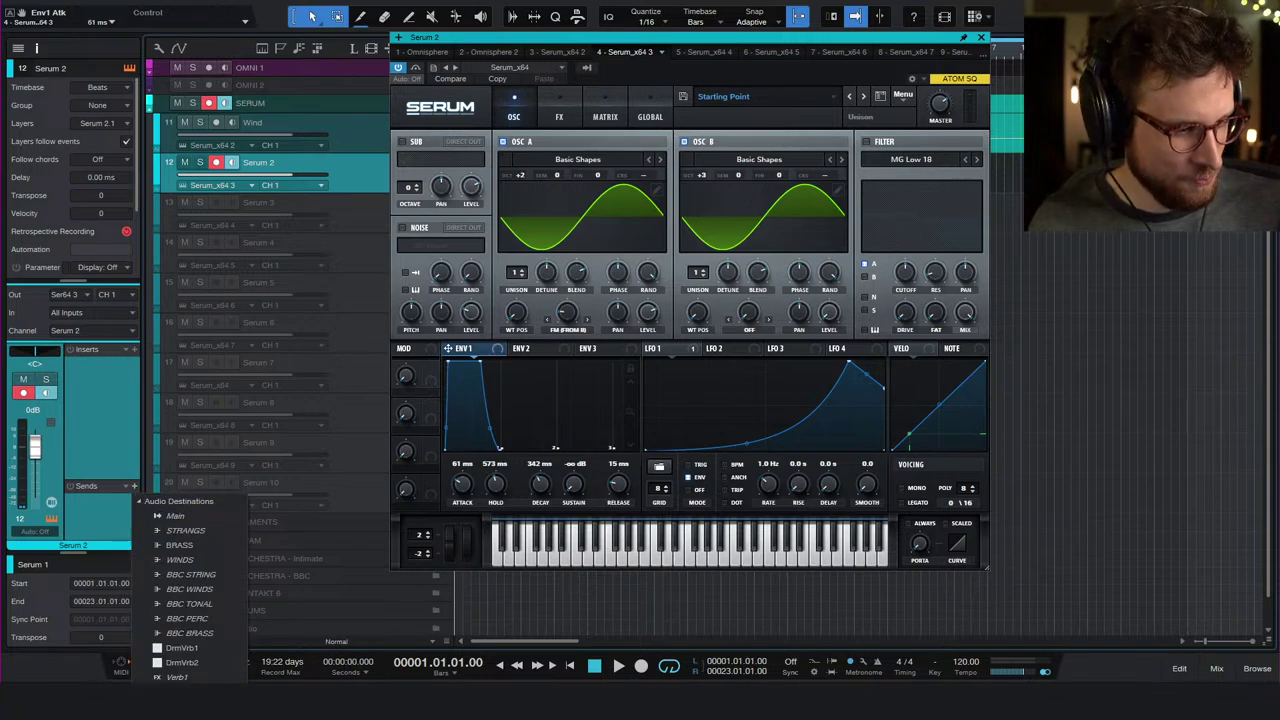
pyautogui.click(177, 677)
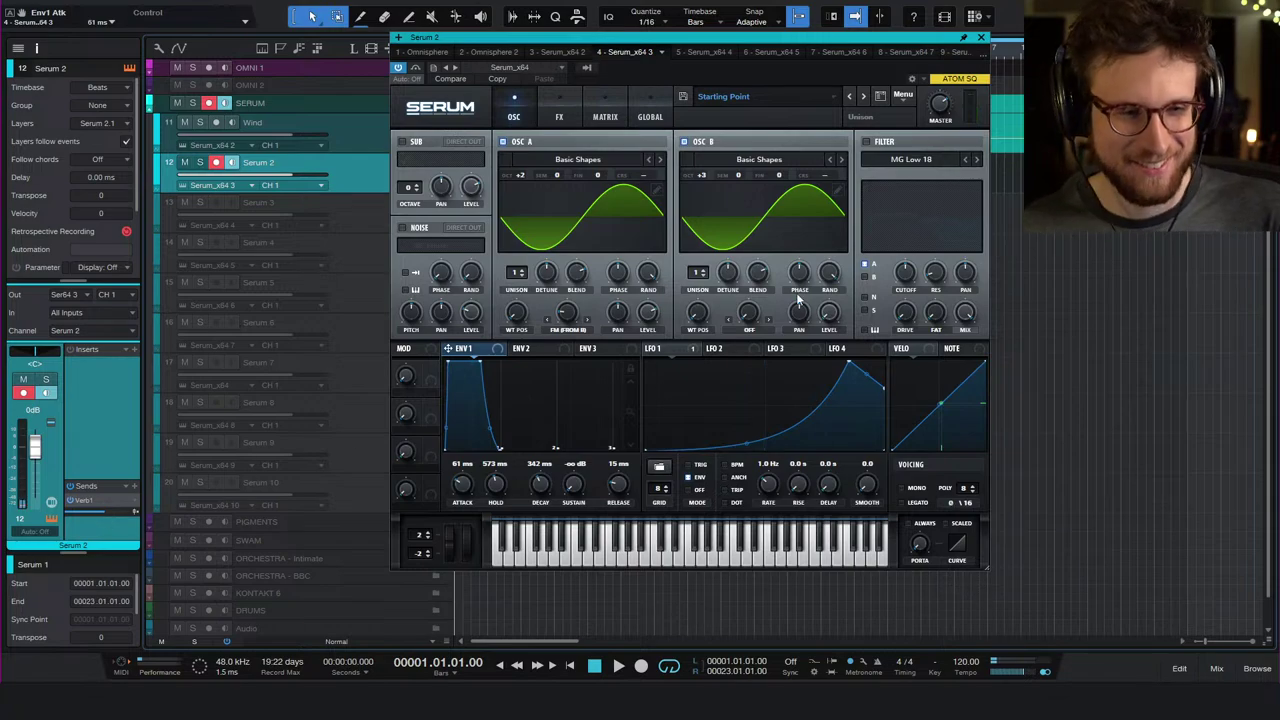
# - Try AM (from B) as oscillator A's warp mode with oscillator B lowered to octave 0, returning the warp amount to 0%
pyautogui.click(573, 333)
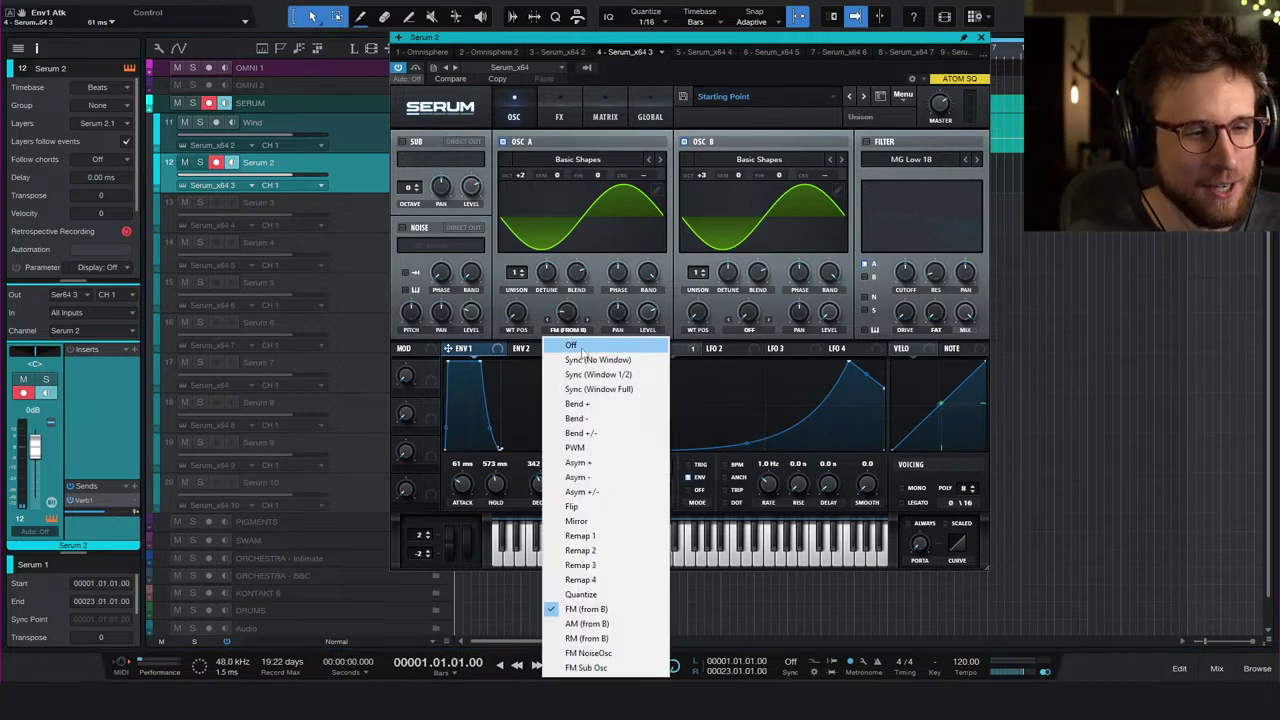
pyautogui.click(602, 627)
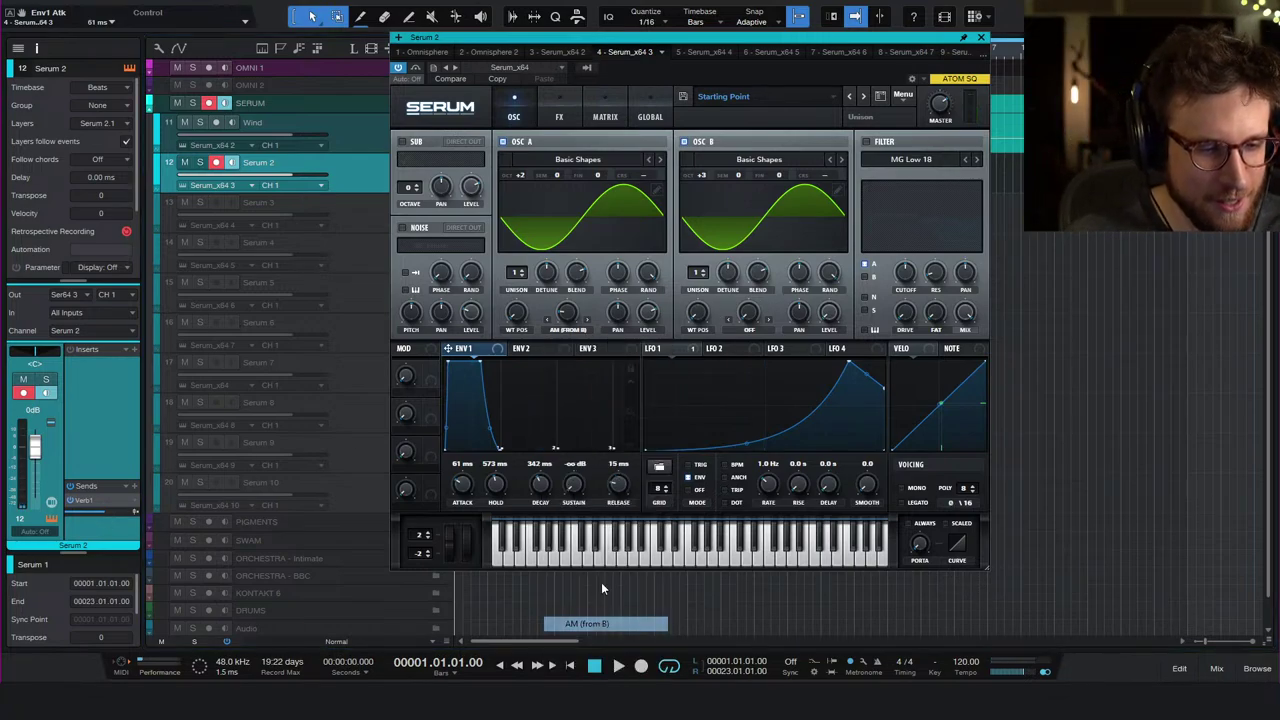
pyautogui.click(574, 316)
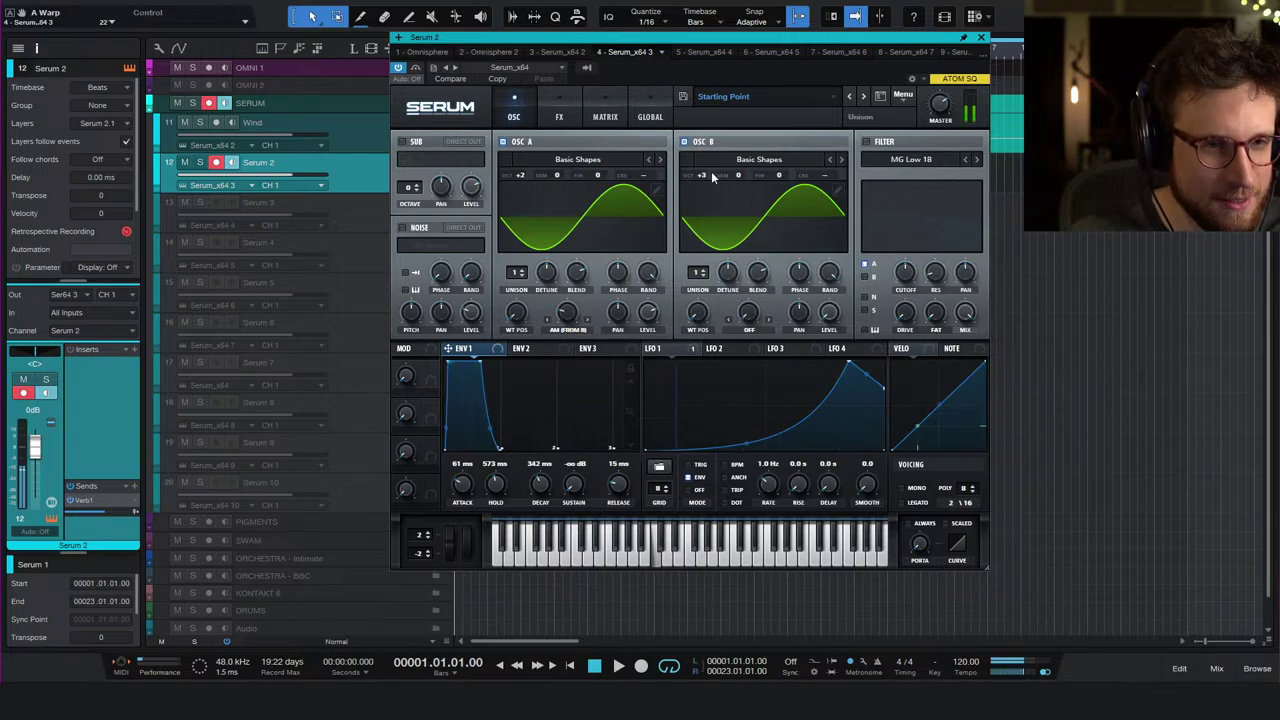
pyautogui.moveTo(702, 176); pyautogui.dragTo(703, 198)
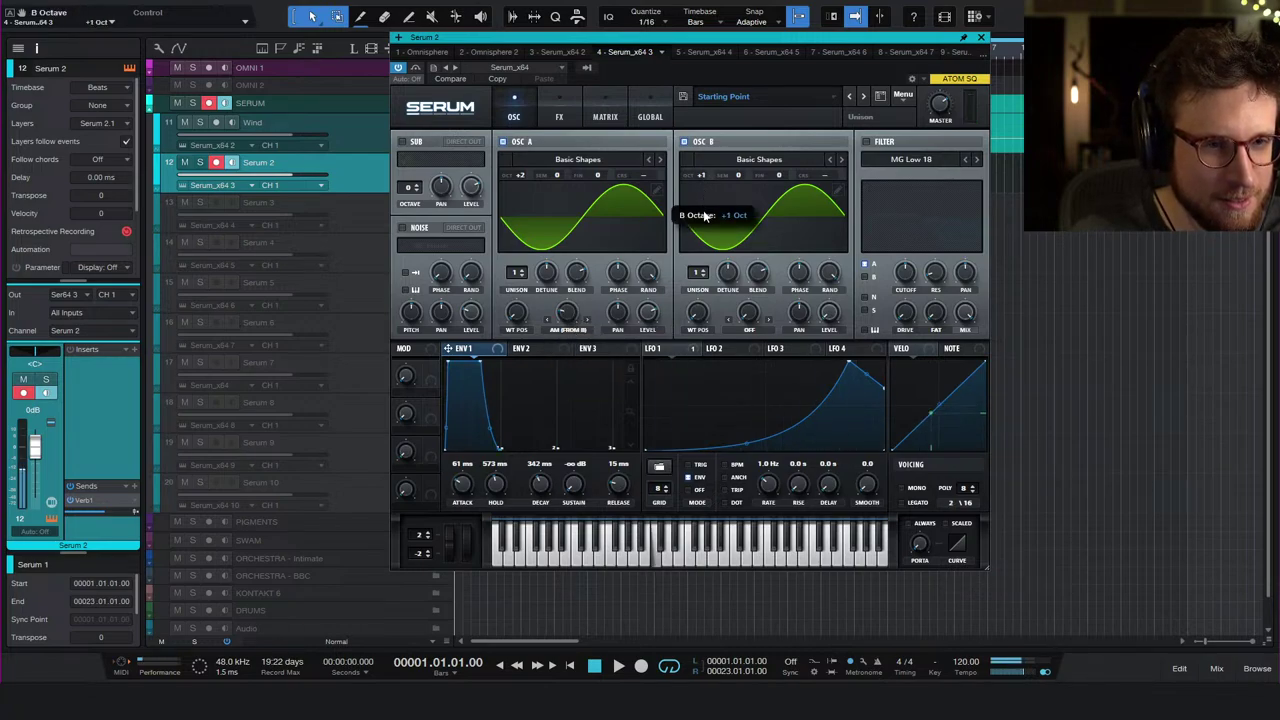
pyautogui.moveTo(704, 220); pyautogui.dragTo(704, 232)
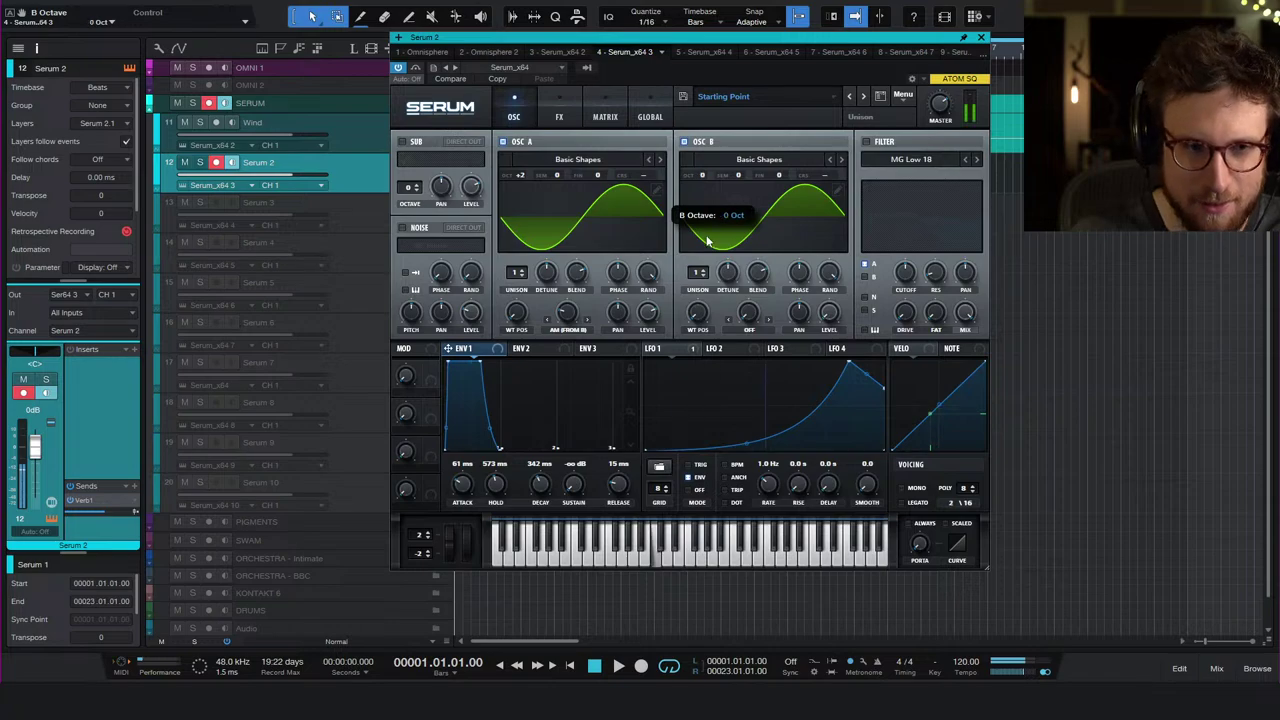
pyautogui.moveTo(562, 318); pyautogui.dragTo(574, 347)
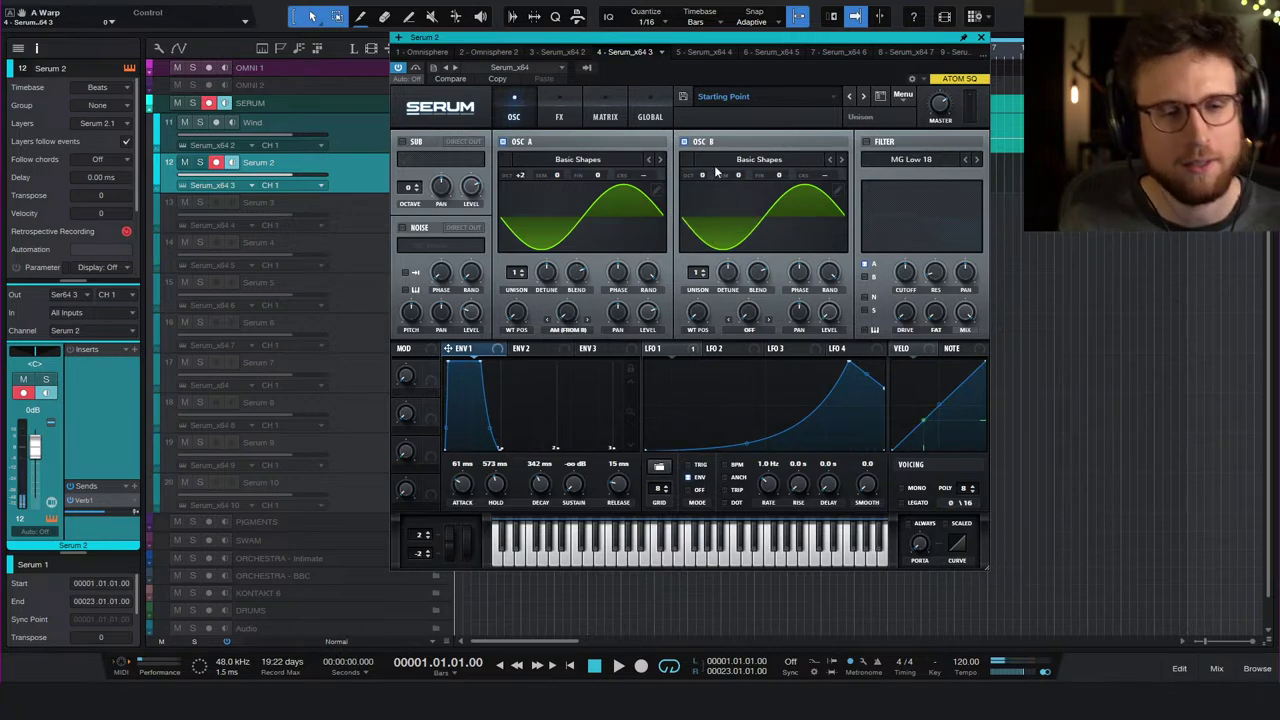
# - Lower oscillator B's octave to -1 and audition oscillator A's AM warp amount, ending at 0%
pyautogui.moveTo(702, 178)
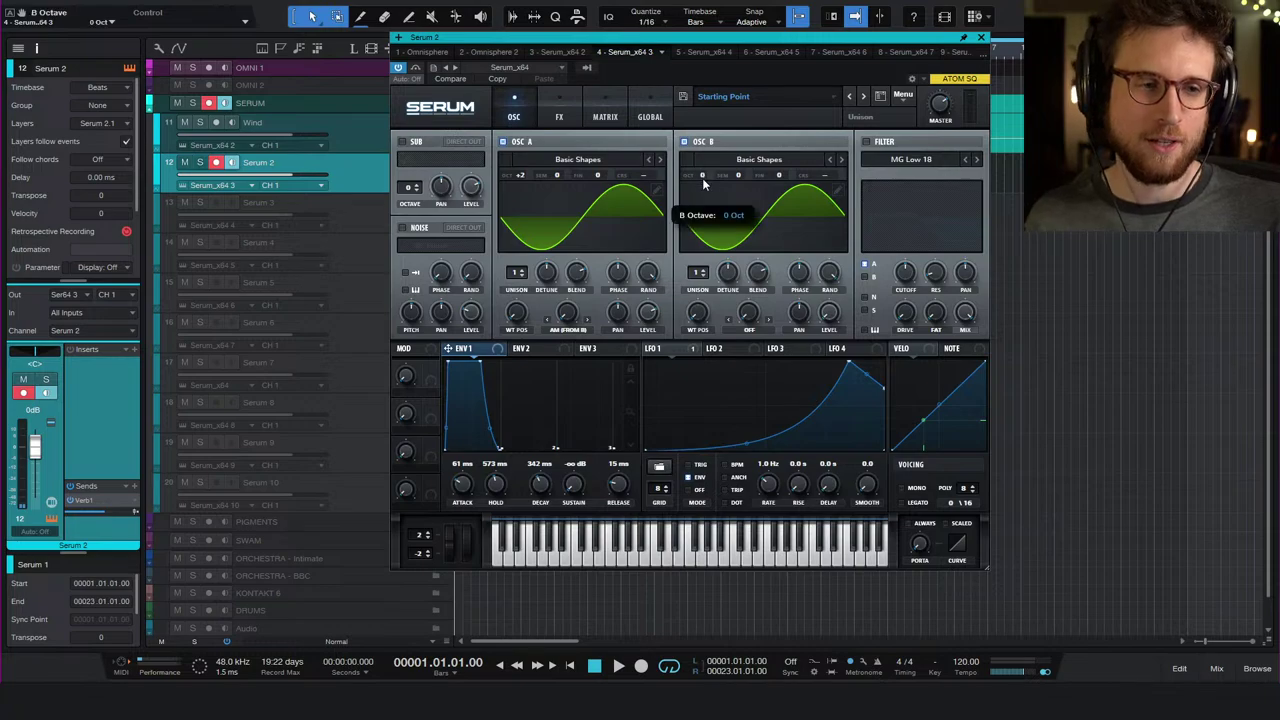
pyautogui.moveTo(704, 190); pyautogui.dragTo(704, 202)
pyautogui.moveTo(566, 313)
pyautogui.mouseDown()
pyautogui.moveTo(579, 285)
pyautogui.moveTo(580, 330)
pyautogui.mouseUp()
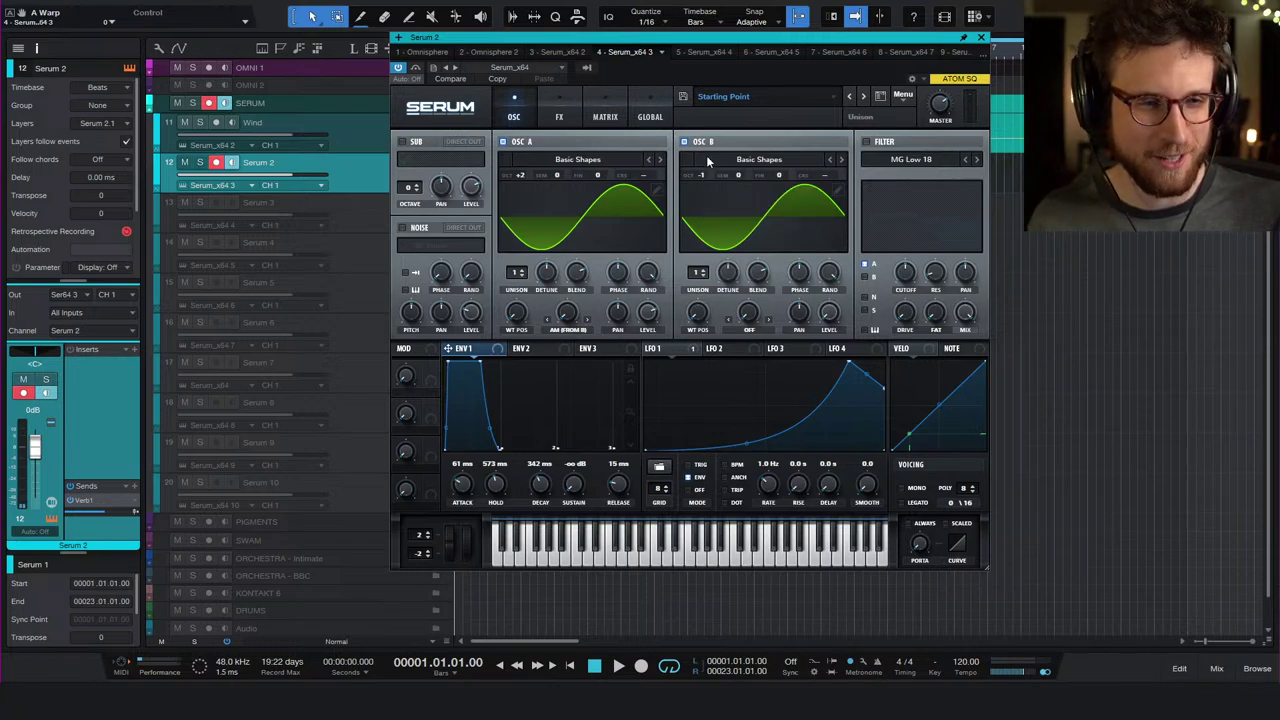
# - Change oscillator A's warp mode to RM (from B), audition different warp amounts, and reset the amount to 0%
pyautogui.click(572, 331)
pyautogui.click(577, 318)
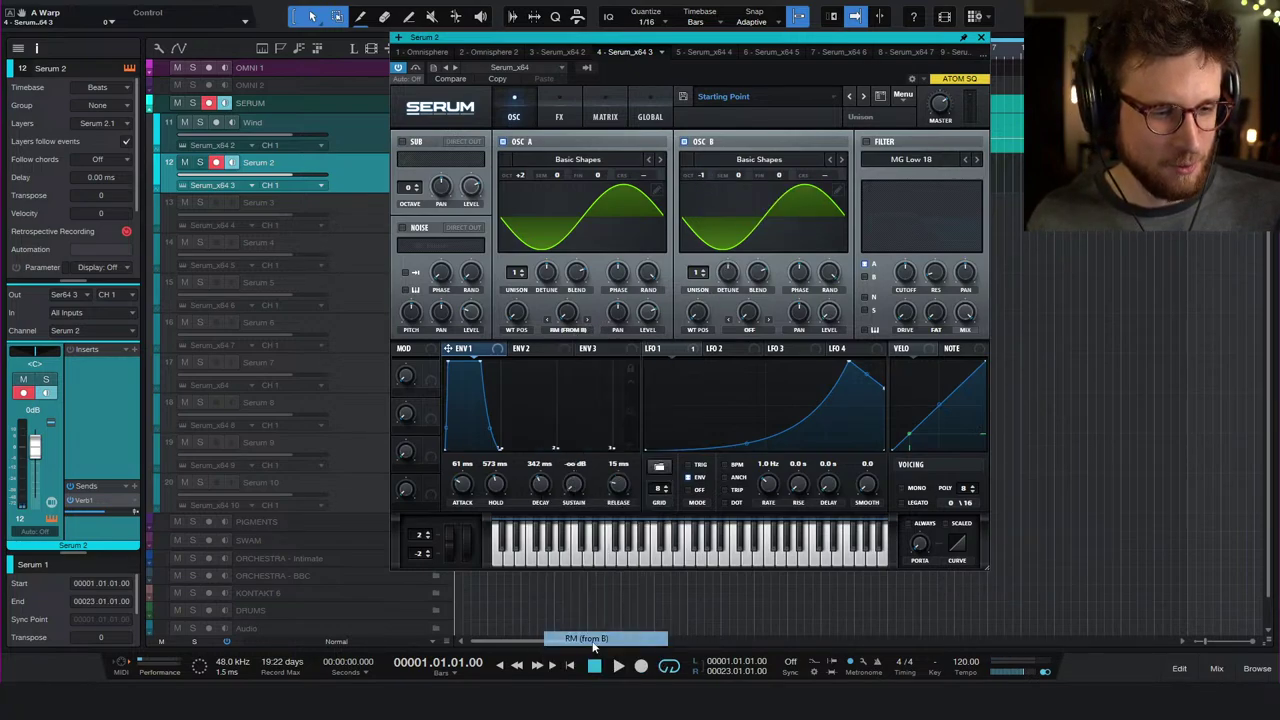
pyautogui.moveTo(577, 318); pyautogui.dragTo(587, 257)
pyautogui.doubleClick(567, 313)
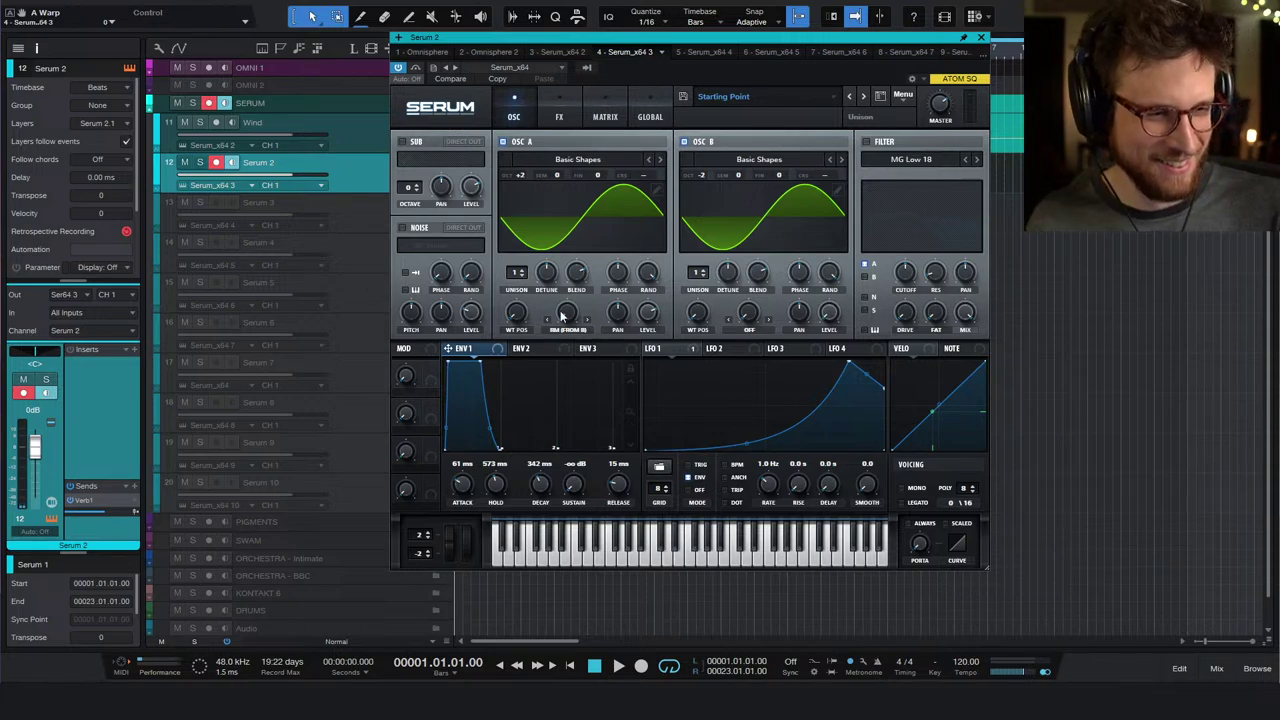
pyautogui.moveTo(562, 316); pyautogui.dragTo(582, 283)
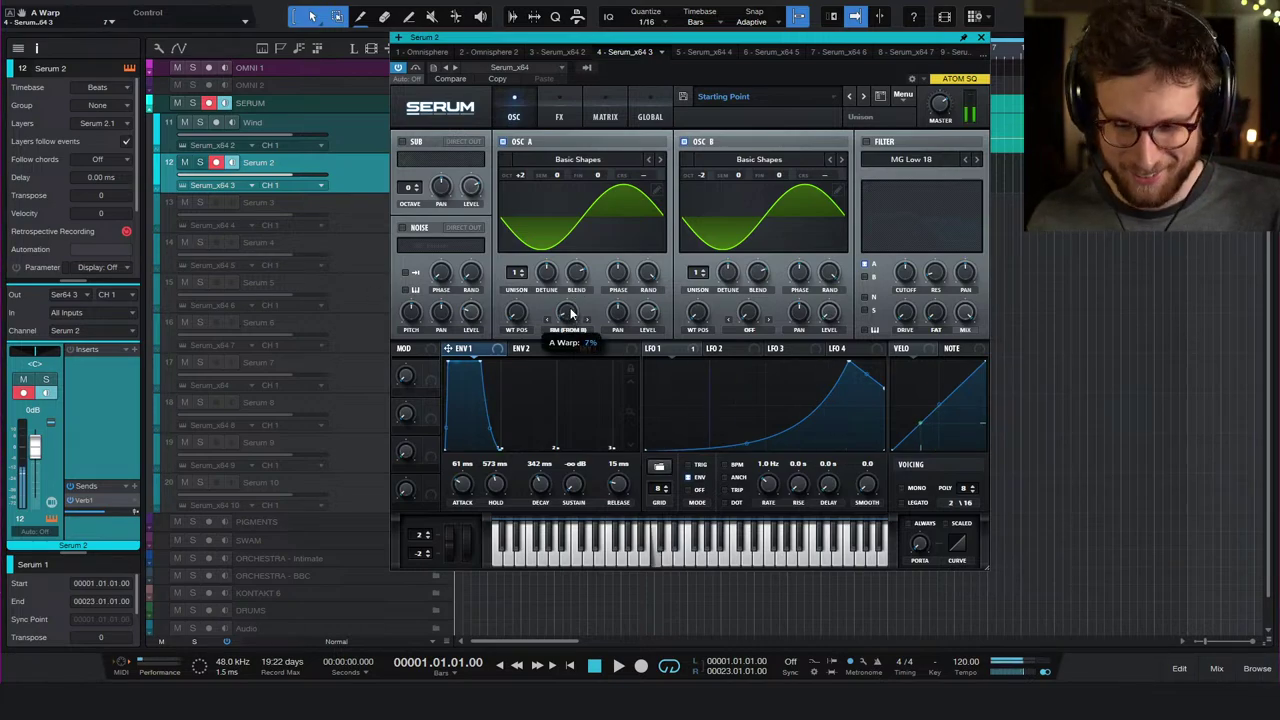
pyautogui.doubleClick(568, 312)
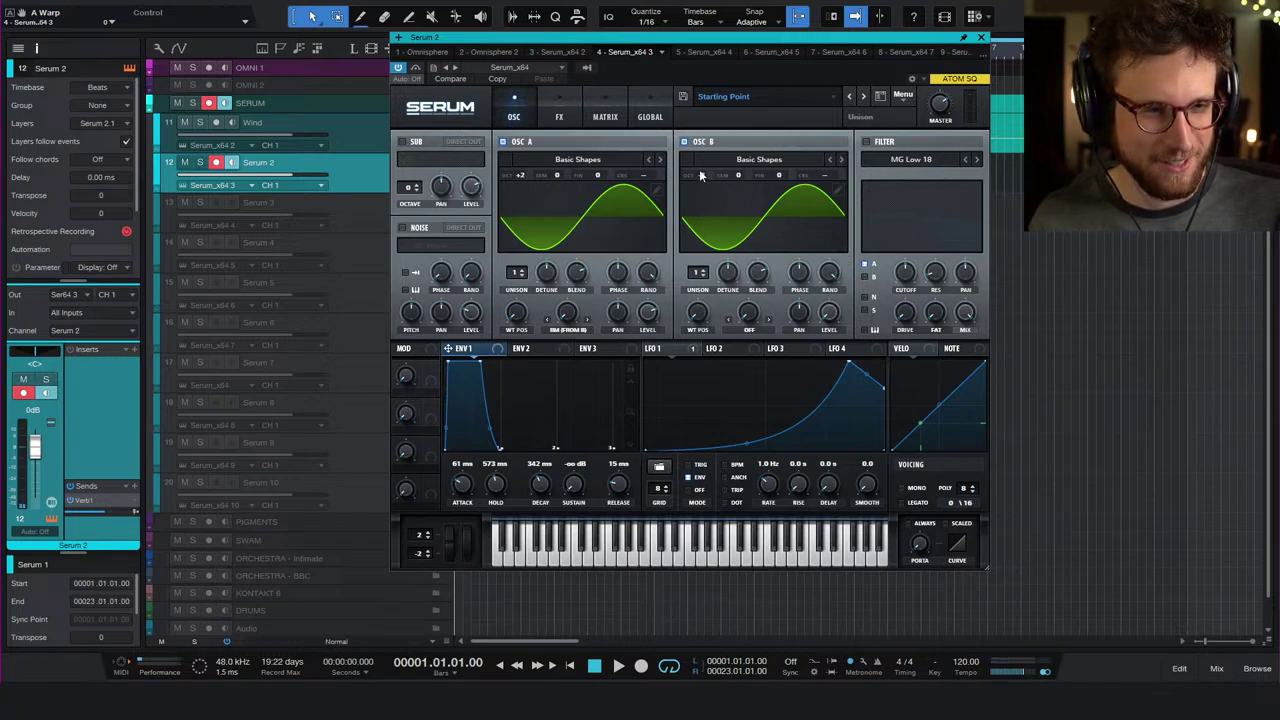
# - Set oscillator B's octave to -1 and assign LFO 1 to oscillator A's warp with a modulation amount of 4
pyautogui.moveTo(701, 176); pyautogui.dragTo(662, 233)
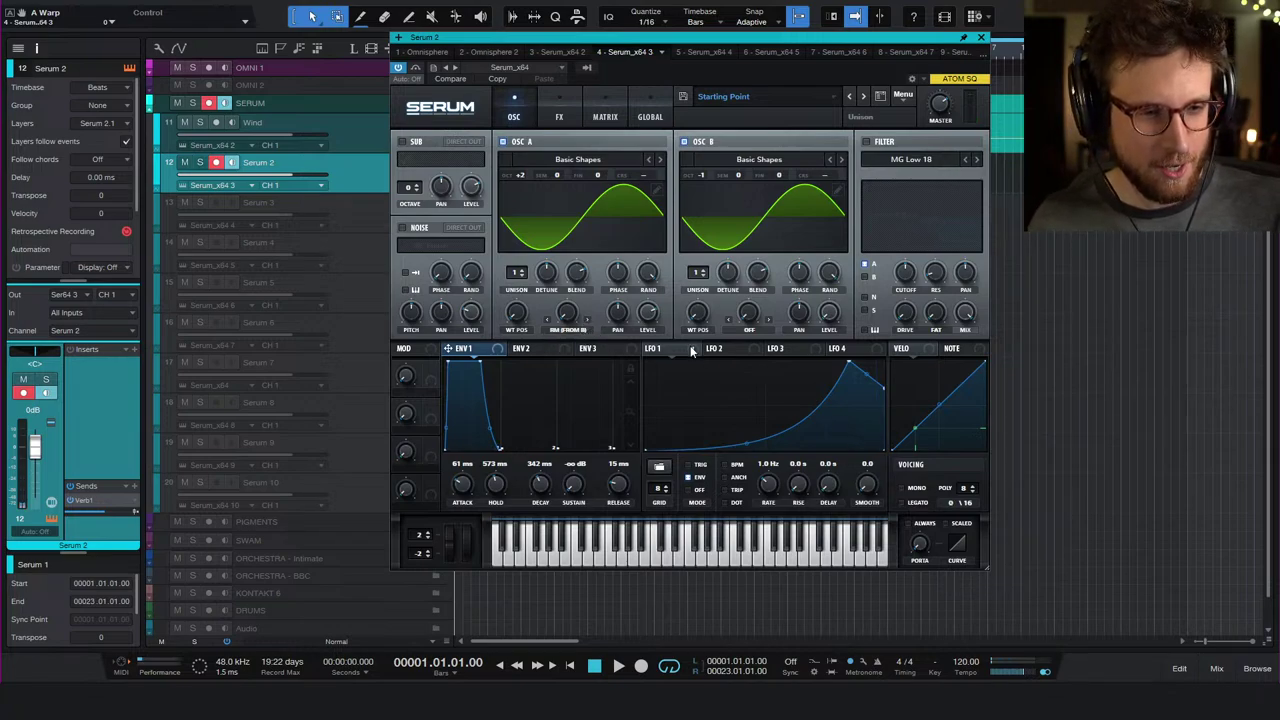
pyautogui.moveTo(648, 348); pyautogui.dragTo(569, 305)
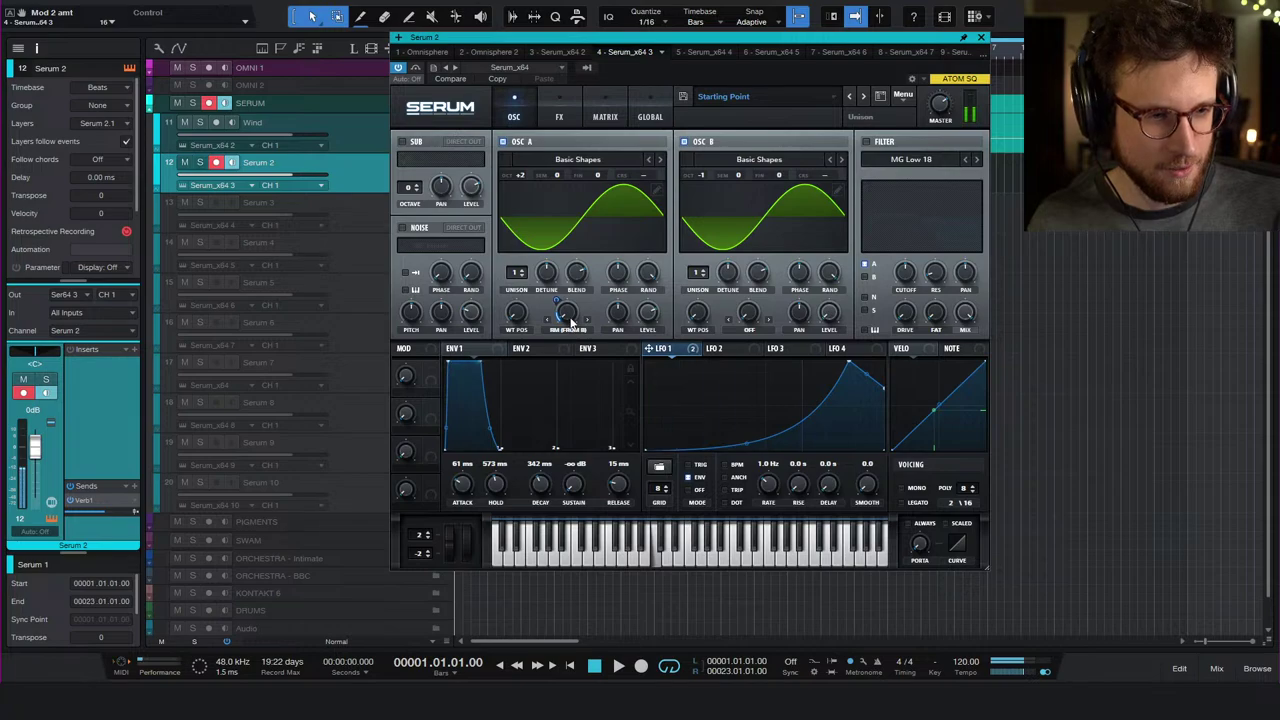
pyautogui.moveTo(558, 306)
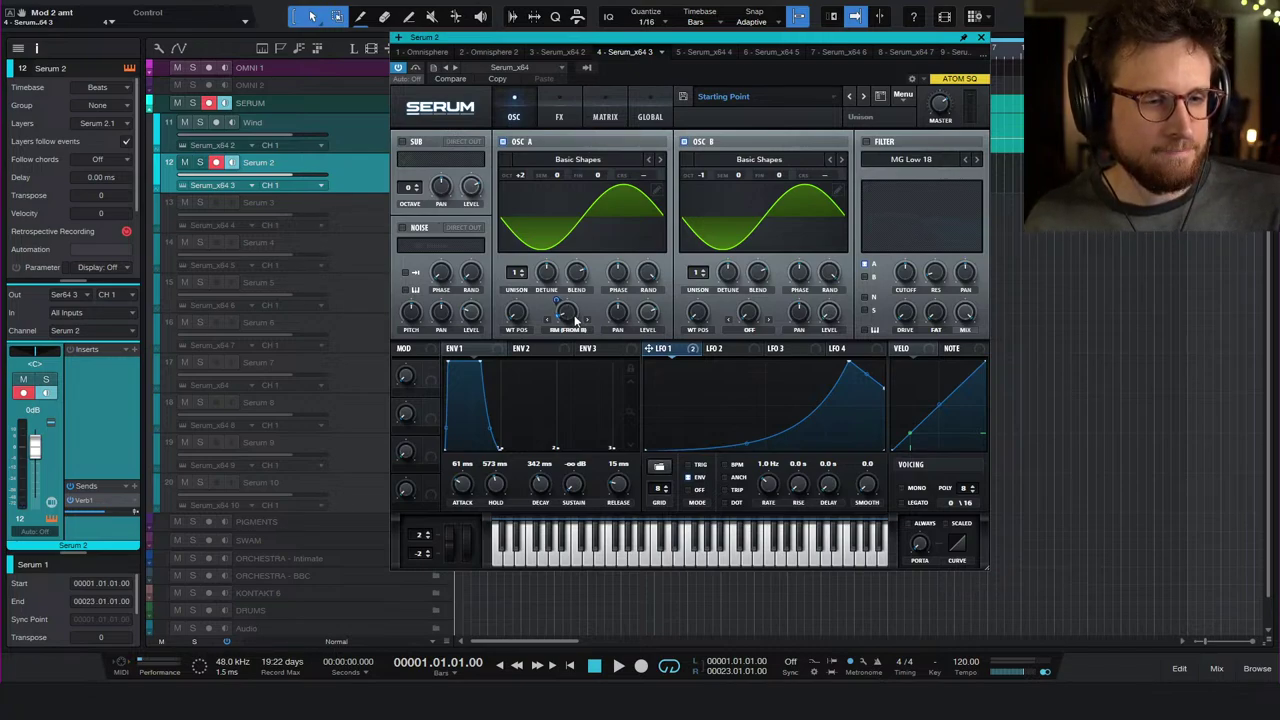
# - Set oscillator B's warp mode to Quantize with a warp amount of 50%
pyautogui.click(767, 332)
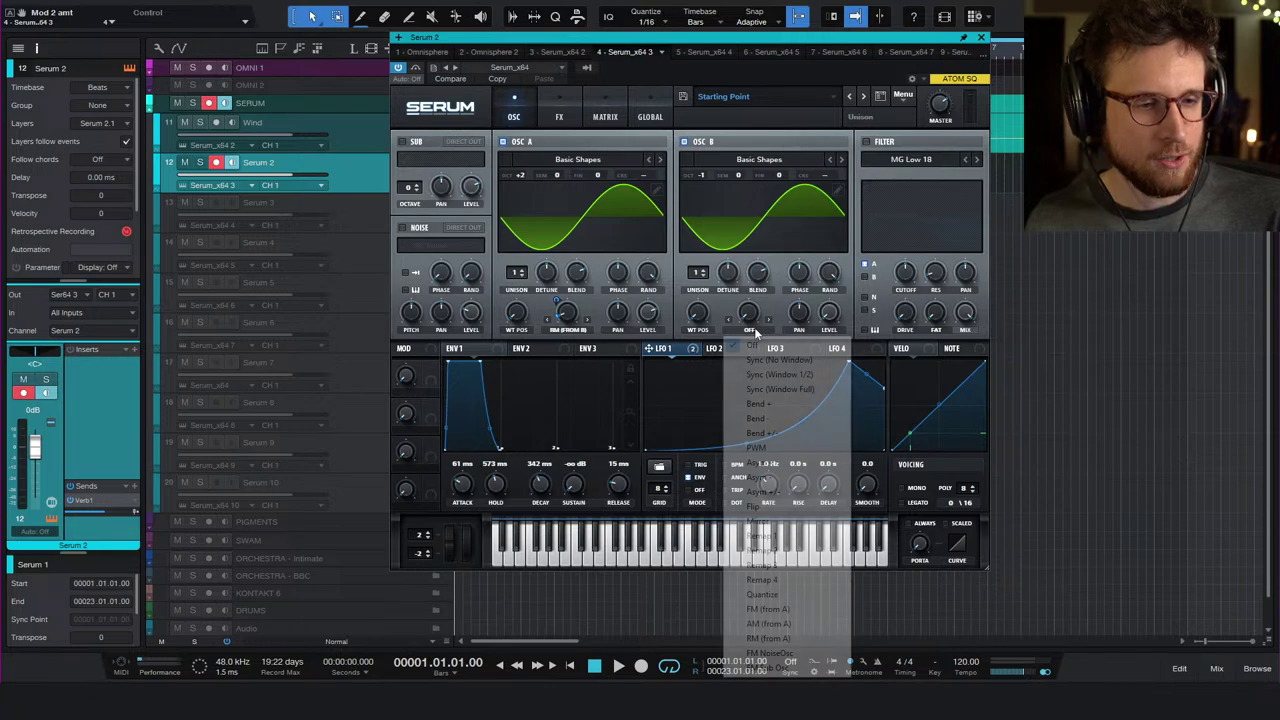
pyautogui.click(763, 594)
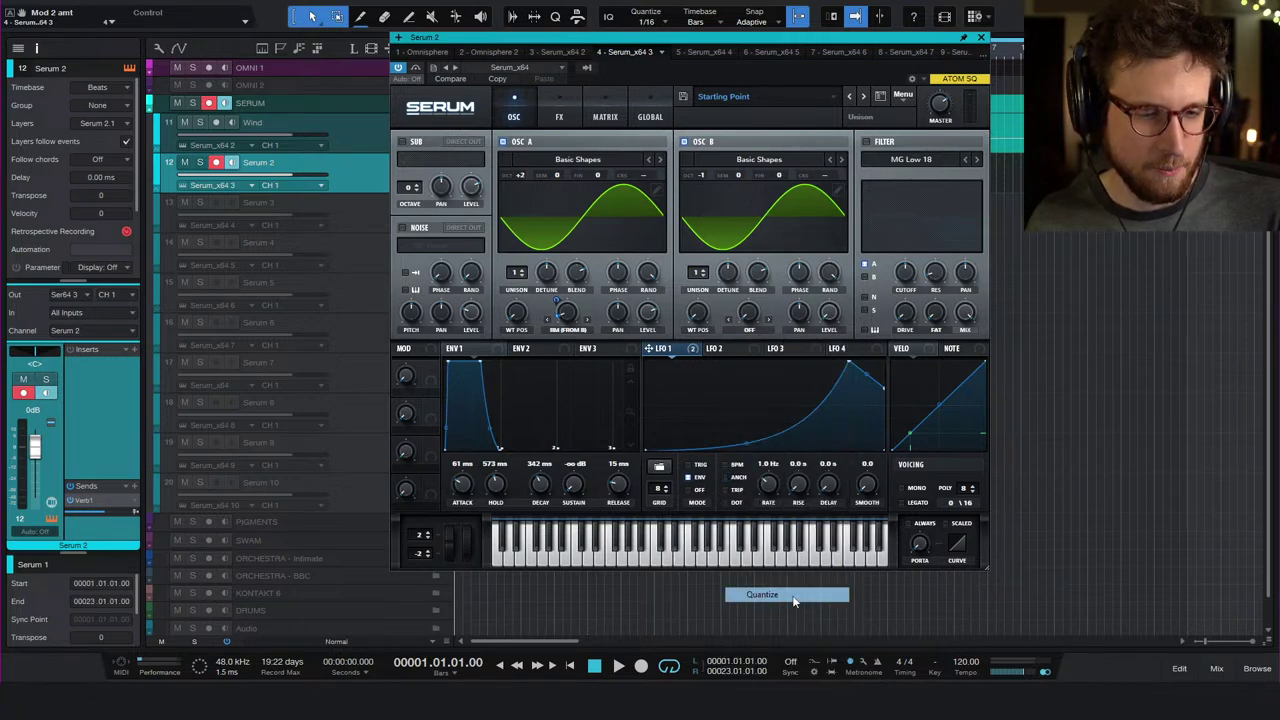
pyautogui.moveTo(747, 314); pyautogui.dragTo(768, 257)
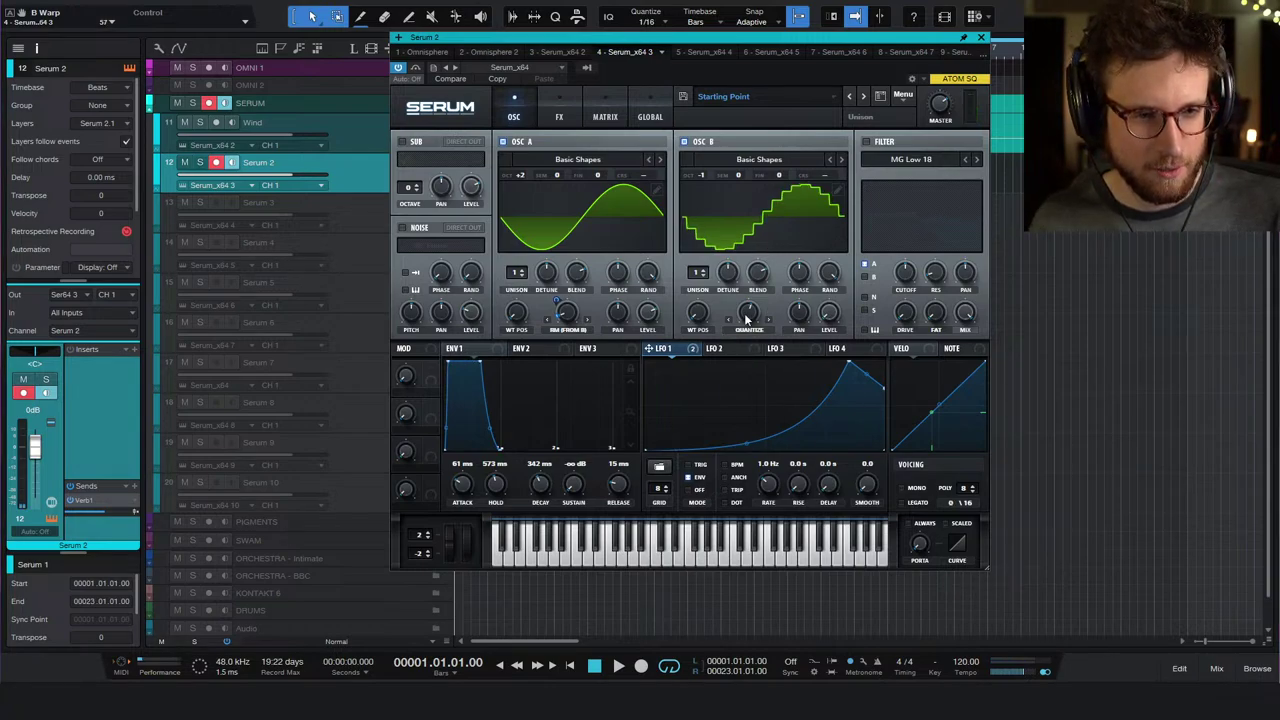
pyautogui.moveTo(745, 318); pyautogui.dragTo(750, 316)
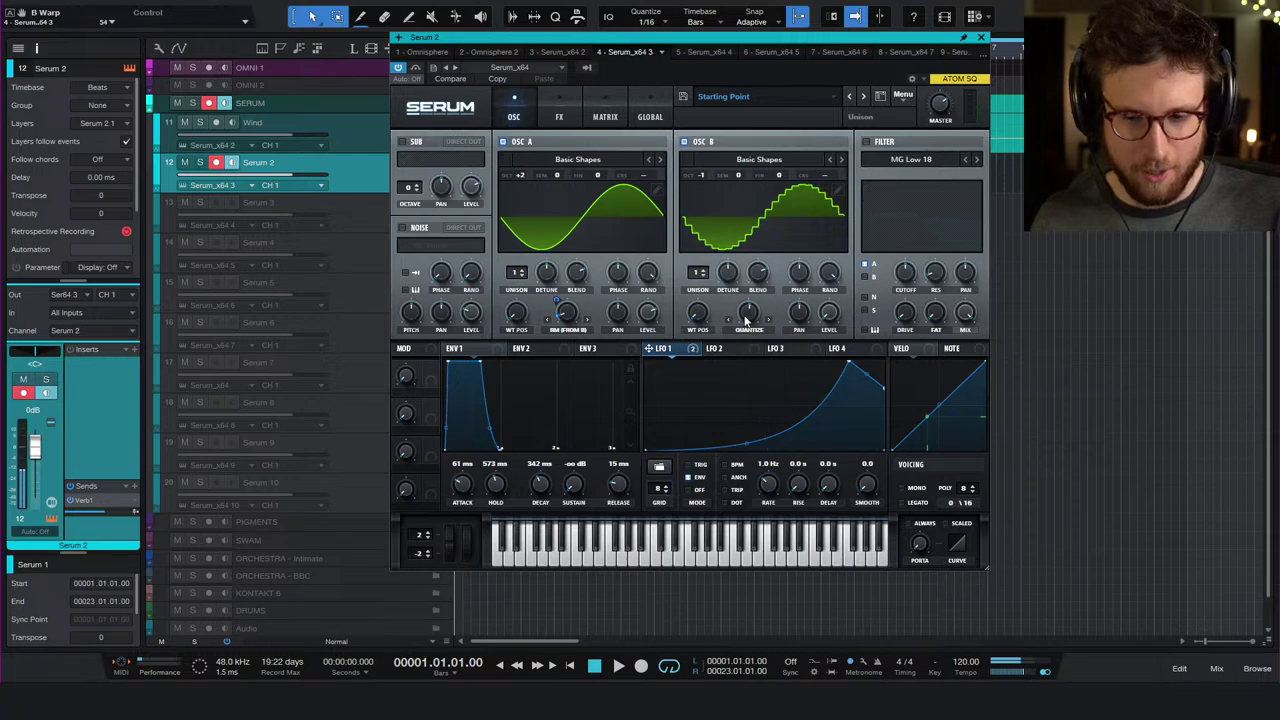
pyautogui.moveTo(745, 318); pyautogui.dragTo(745, 332)
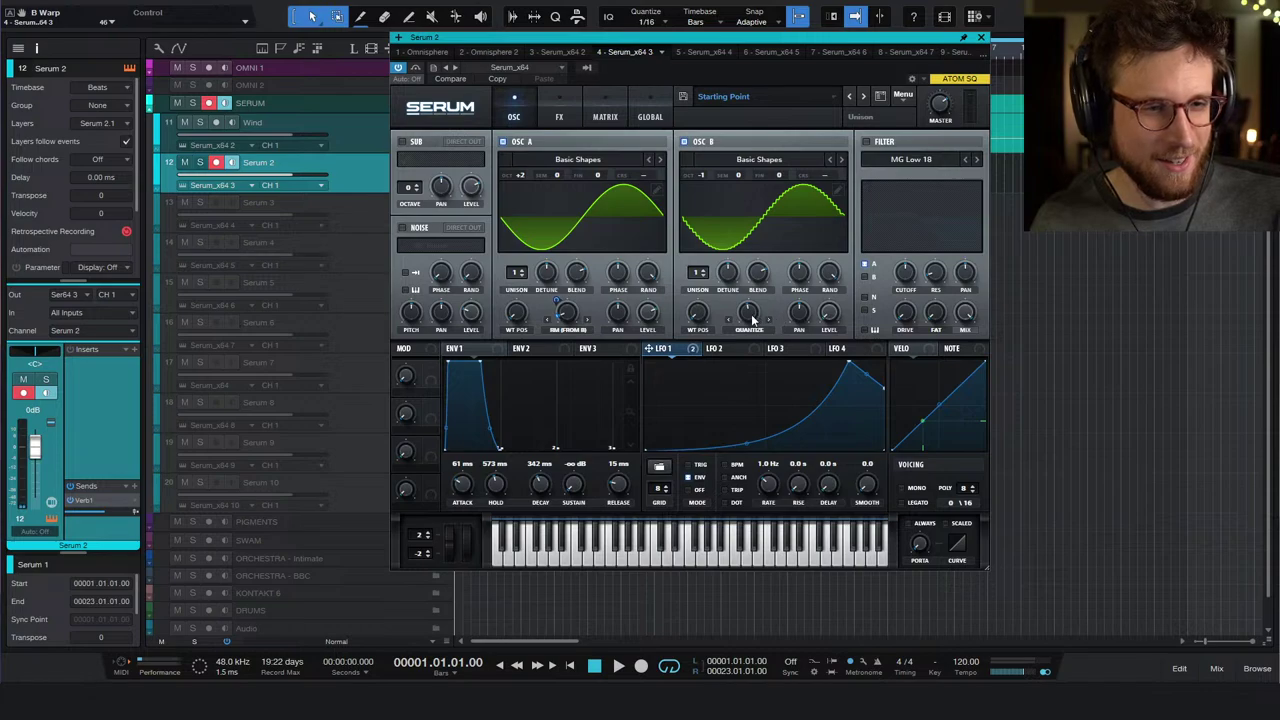
pyautogui.moveTo(749, 319); pyautogui.dragTo(752, 316)
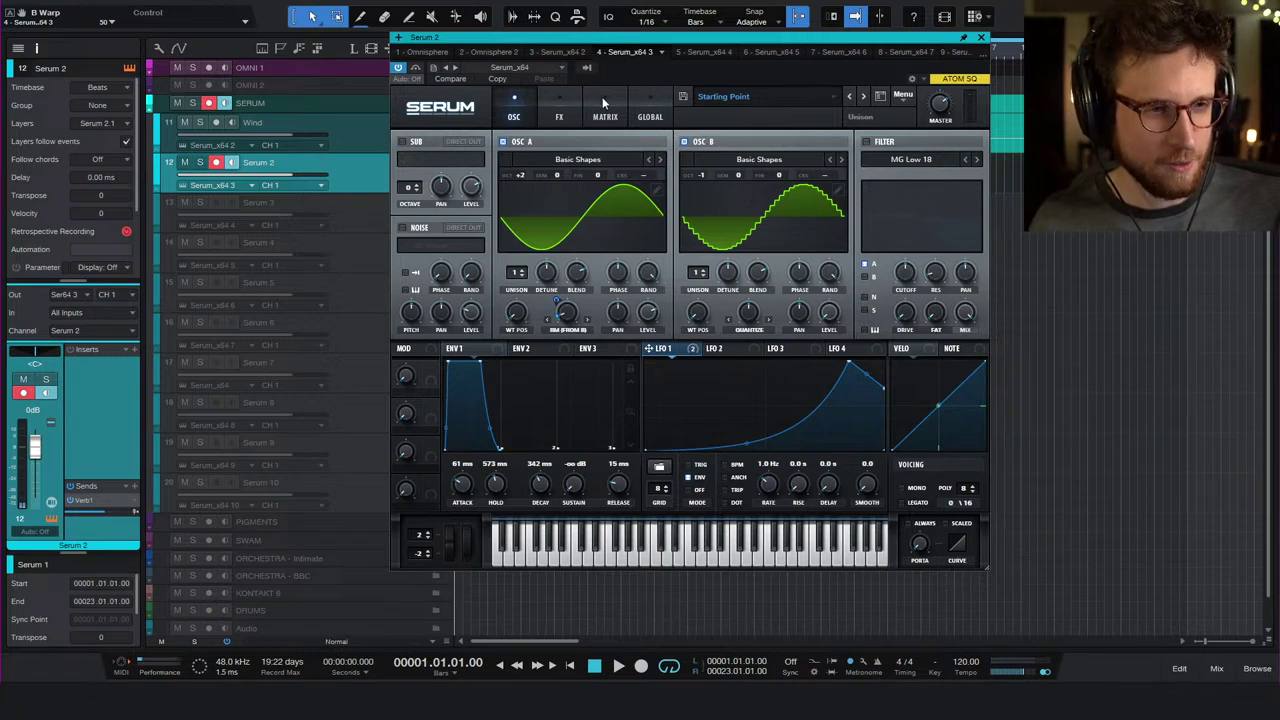
# - Add a modulation routing from Chaos 1 to the global Amp with an amount of 50
pyautogui.click(733, 349)
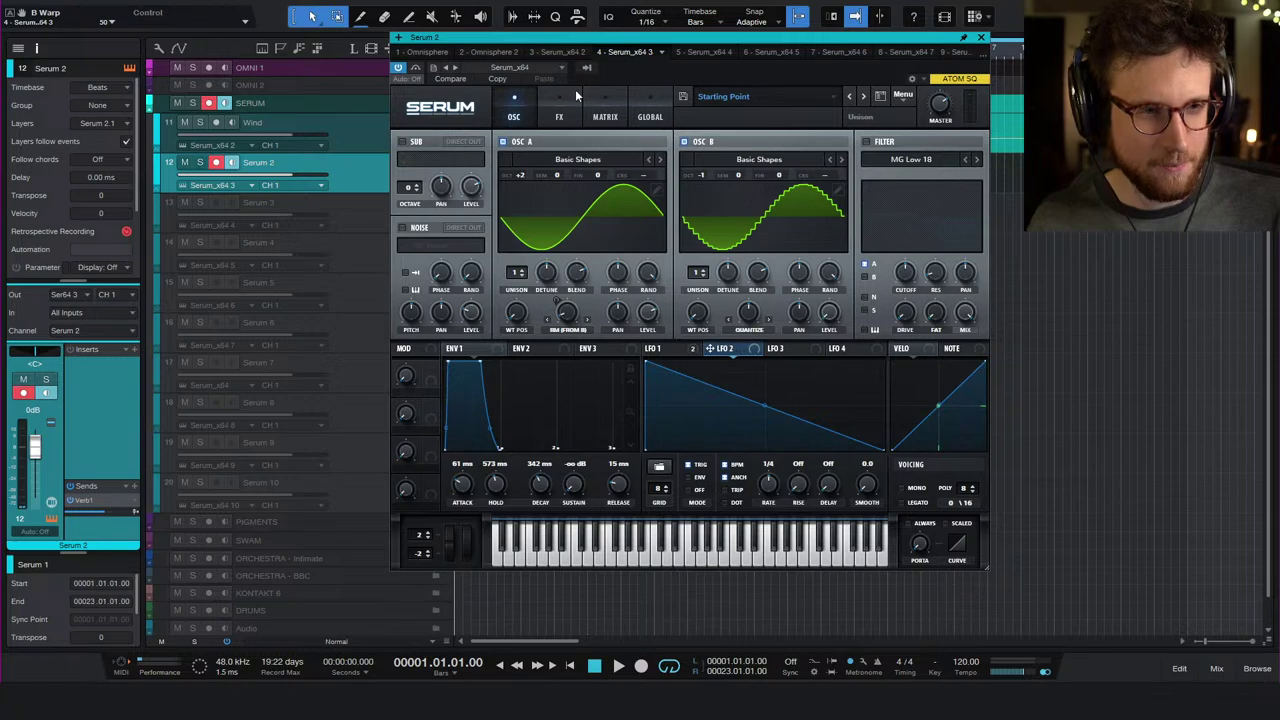
pyautogui.click(605, 116)
pyautogui.click(422, 204)
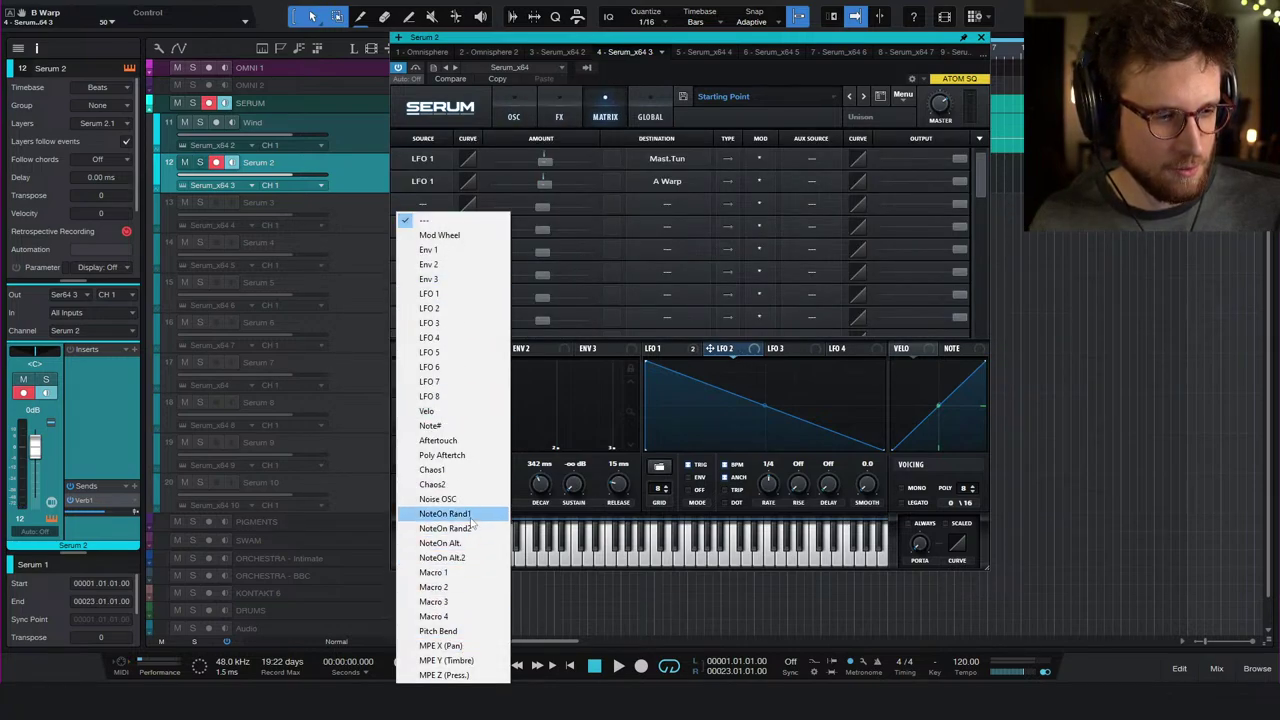
pyautogui.click(432, 469)
pyautogui.click(667, 204)
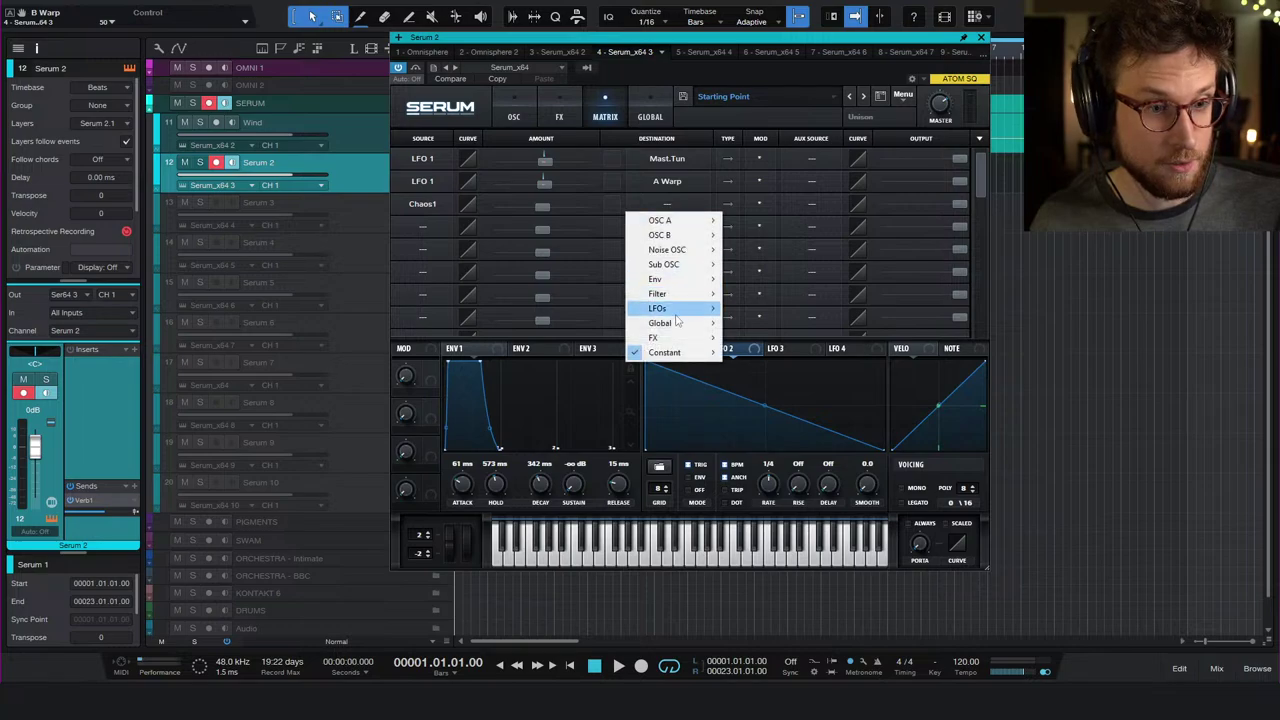
pyautogui.moveTo(680, 324)
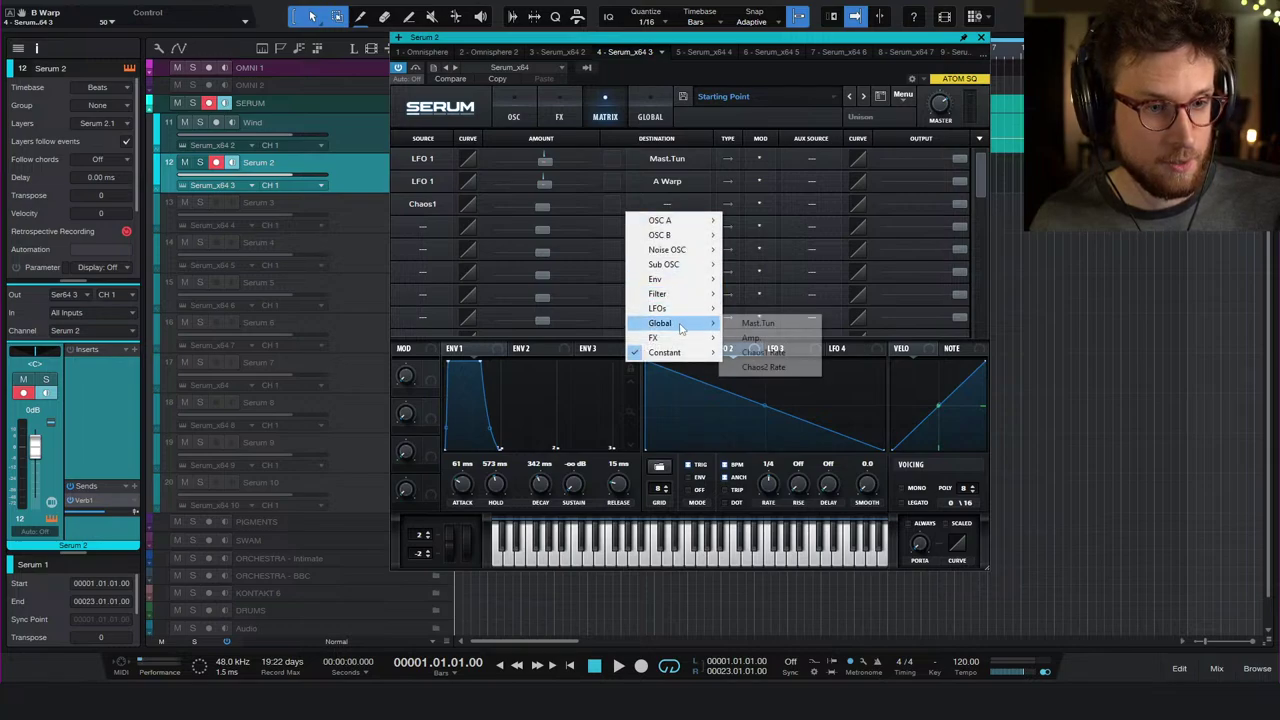
pyautogui.click(786, 344)
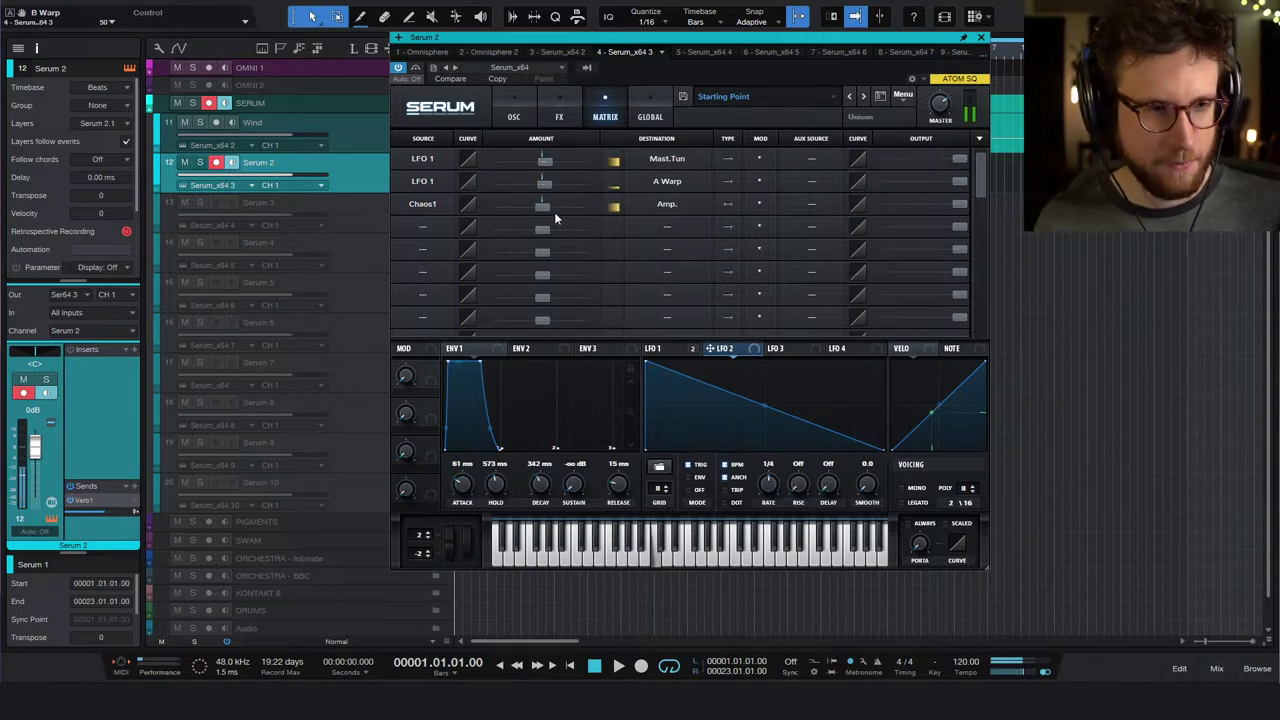
pyautogui.moveTo(546, 208)
pyautogui.moveTo(546, 208); pyautogui.dragTo(576, 208)
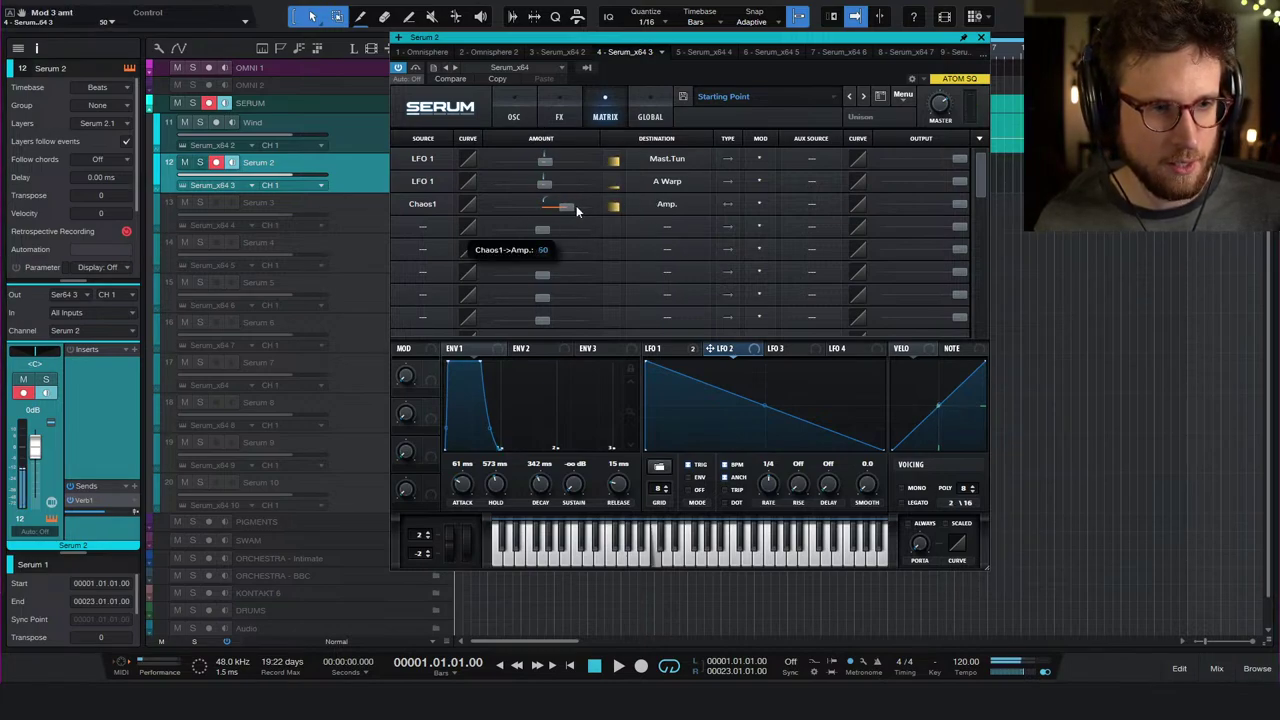
# - Set the Chaos 1 rate to about 17.288 Hz
pyautogui.click(649, 116)
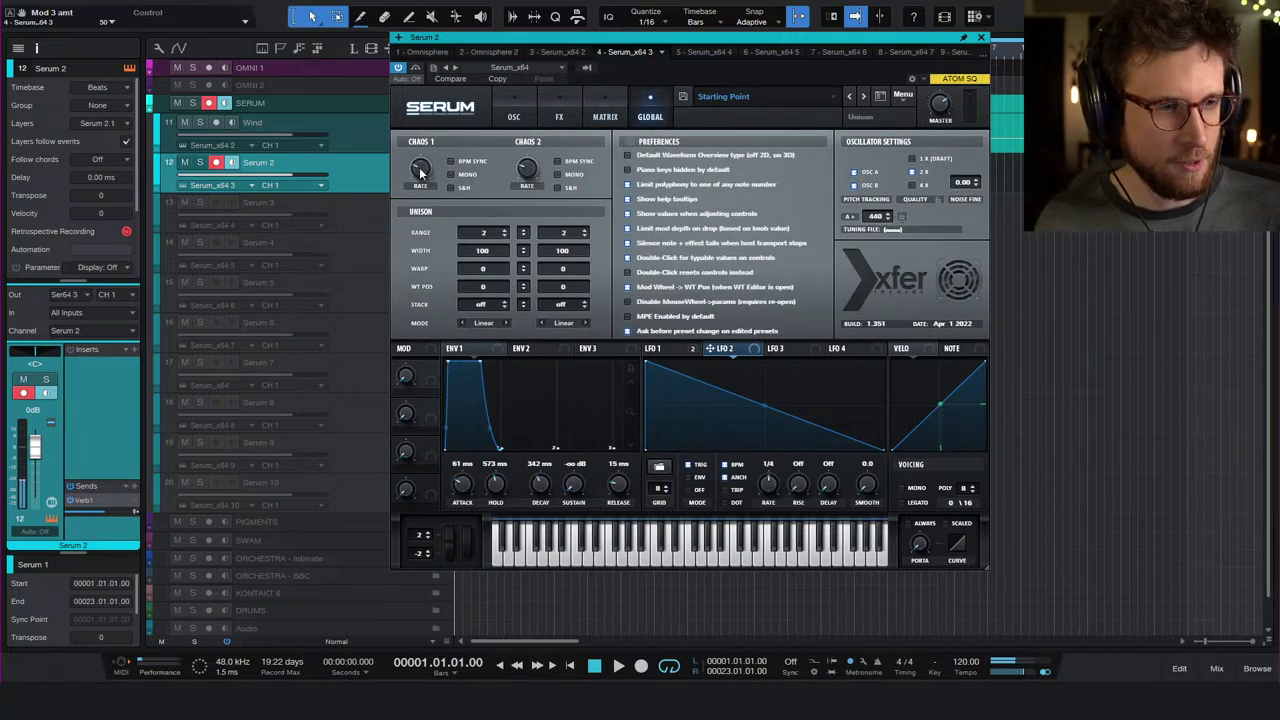
pyautogui.moveTo(421, 173)
pyautogui.mouseDown()
pyautogui.moveTo(429, 118)
pyautogui.moveTo(431, 150)
pyautogui.mouseUp()
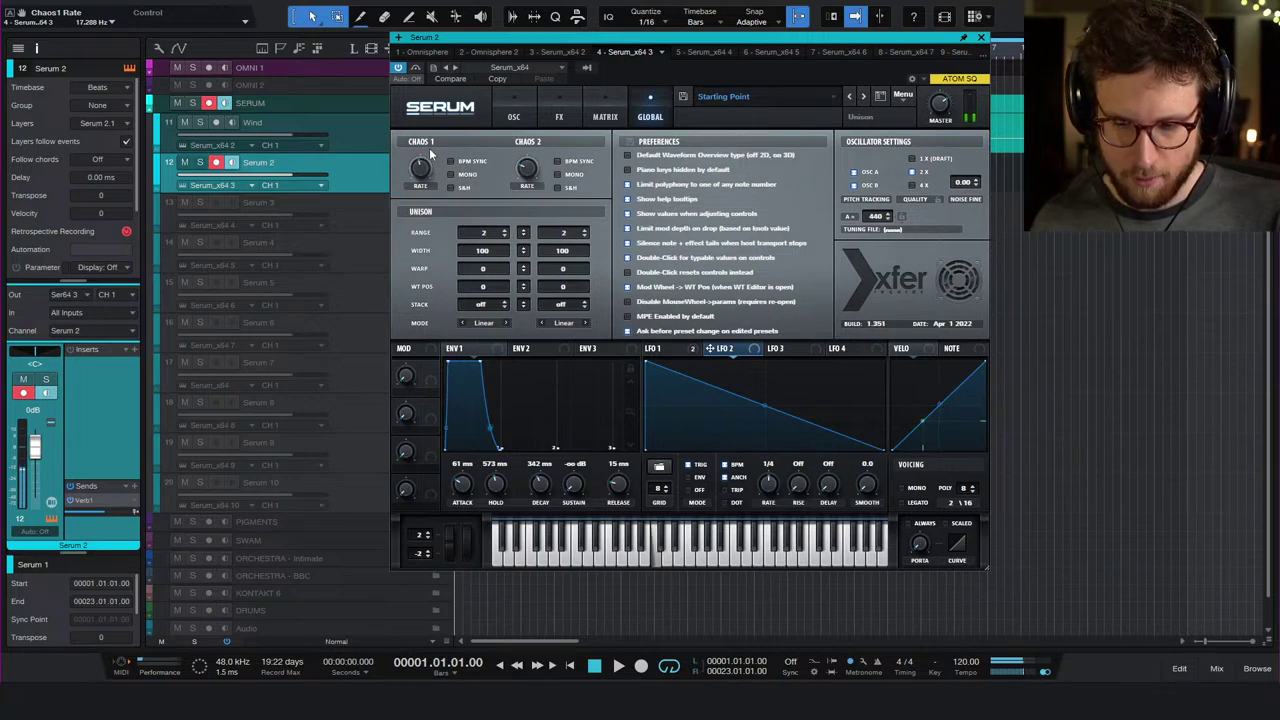
pyautogui.click(516, 110)
pyautogui.click(646, 118)
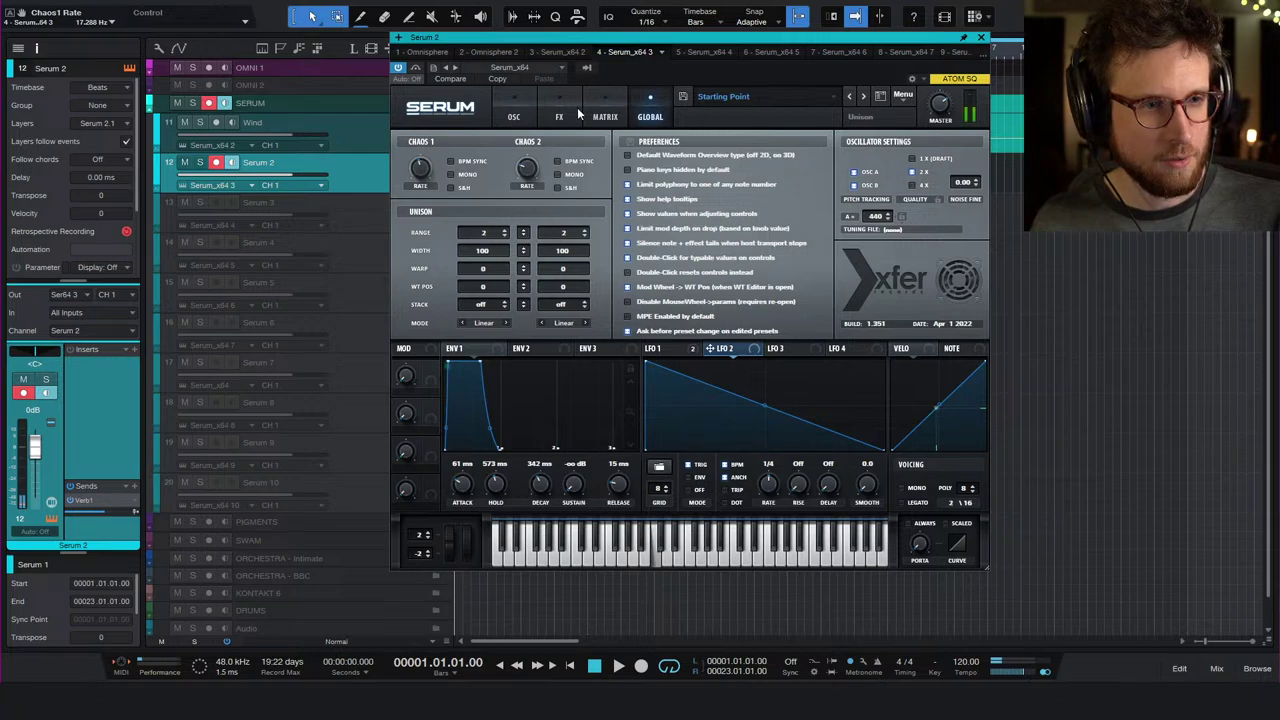
# - Set the Chaos 1 to Amp modulation amount to 53
pyautogui.click(568, 119)
pyautogui.click(595, 117)
pyautogui.moveTo(561, 210); pyautogui.dragTo(580, 215)
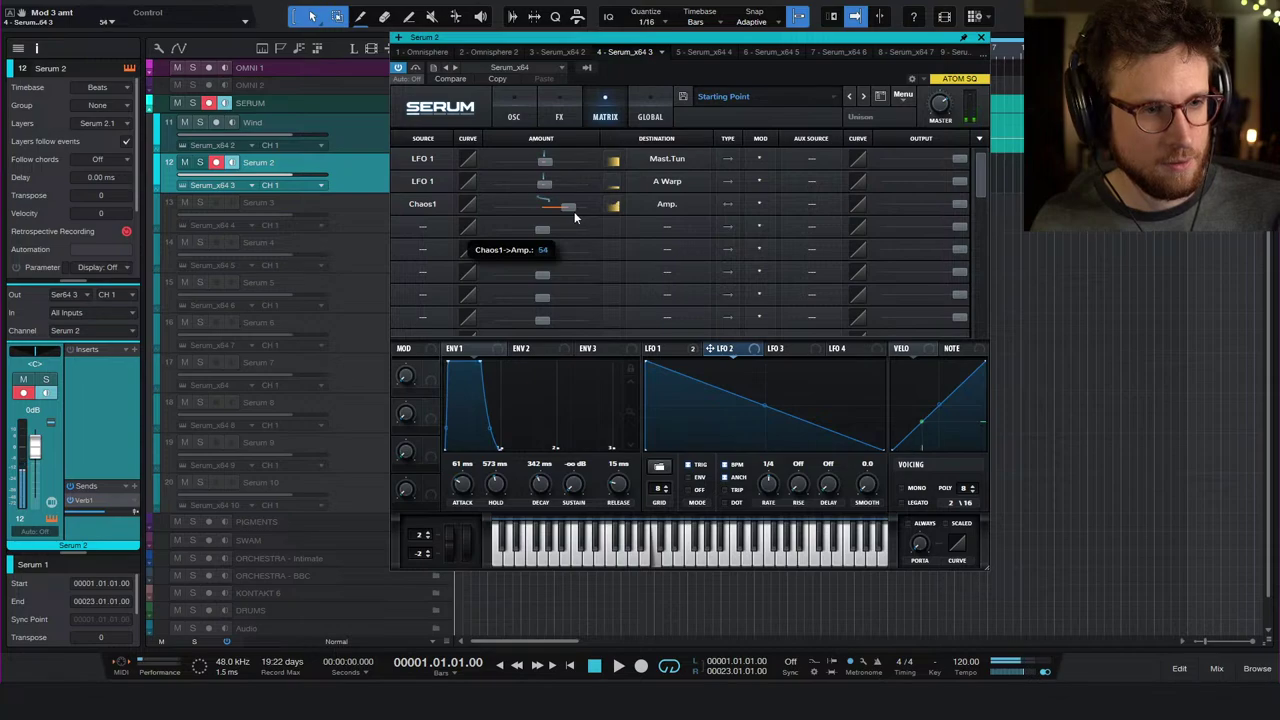
# - Reset oscillator B's warp amount to 0% and set the Chaos 1 to Amp modulation amount to 29
pyautogui.click(513, 117)
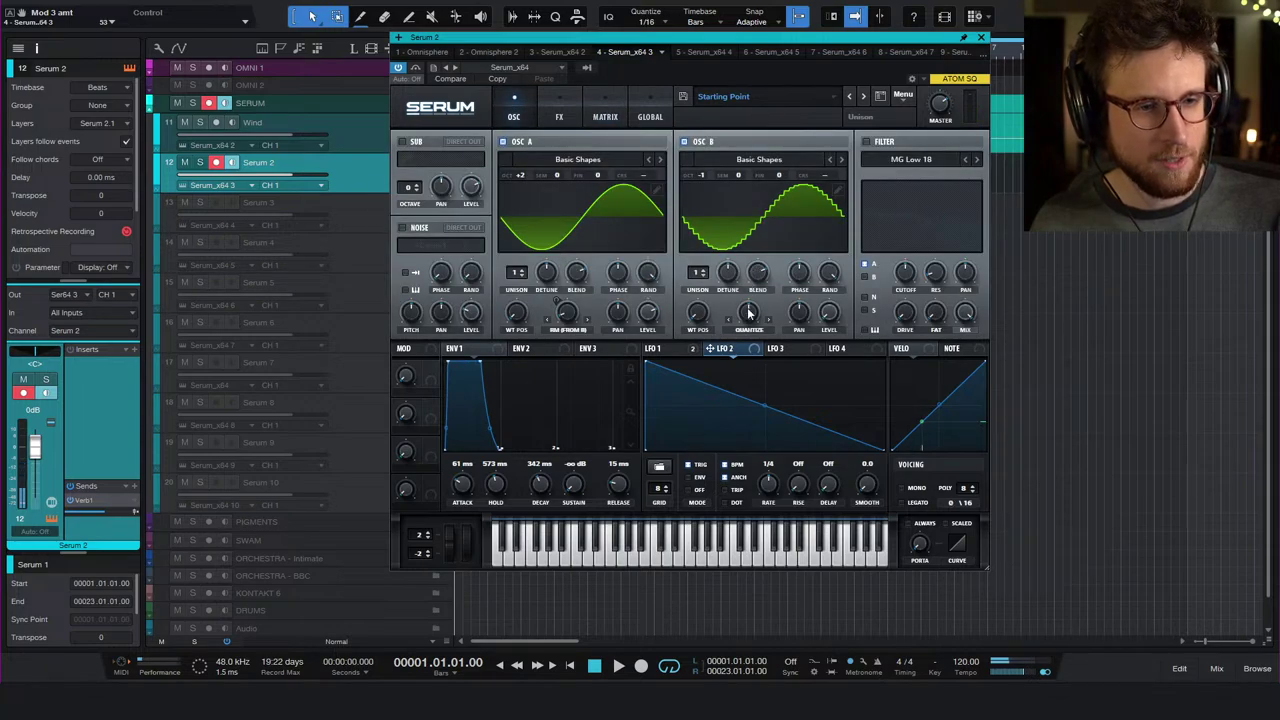
pyautogui.moveTo(748, 314); pyautogui.dragTo(745, 390)
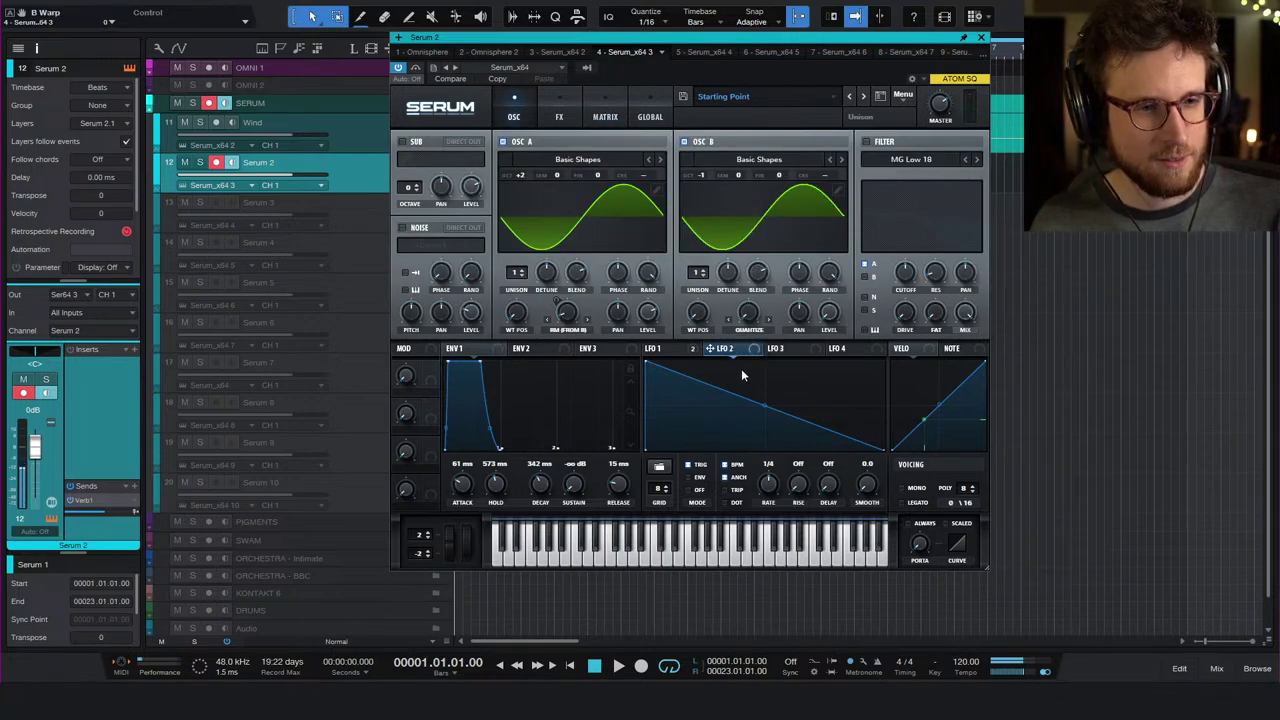
pyautogui.click(640, 110)
pyautogui.click(559, 114)
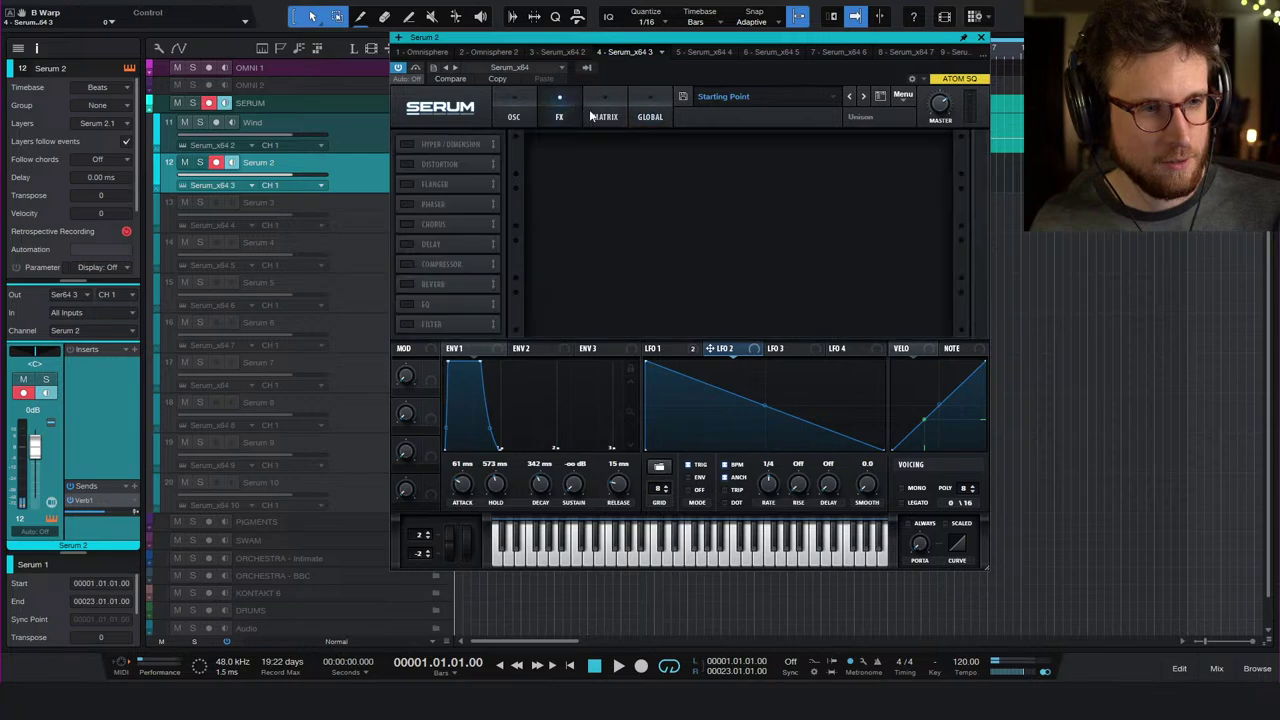
pyautogui.click(600, 114)
pyautogui.moveTo(567, 209); pyautogui.dragTo(556, 213)
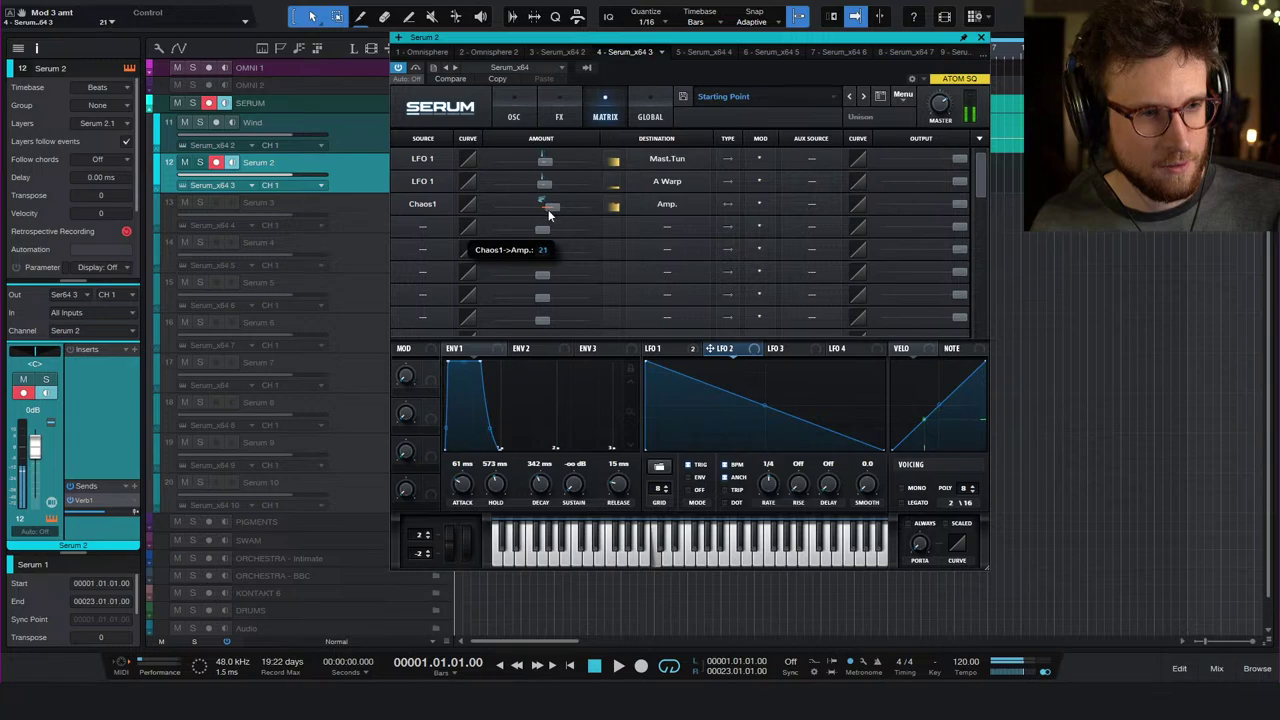
pyautogui.moveTo(548, 209); pyautogui.dragTo(555, 212)
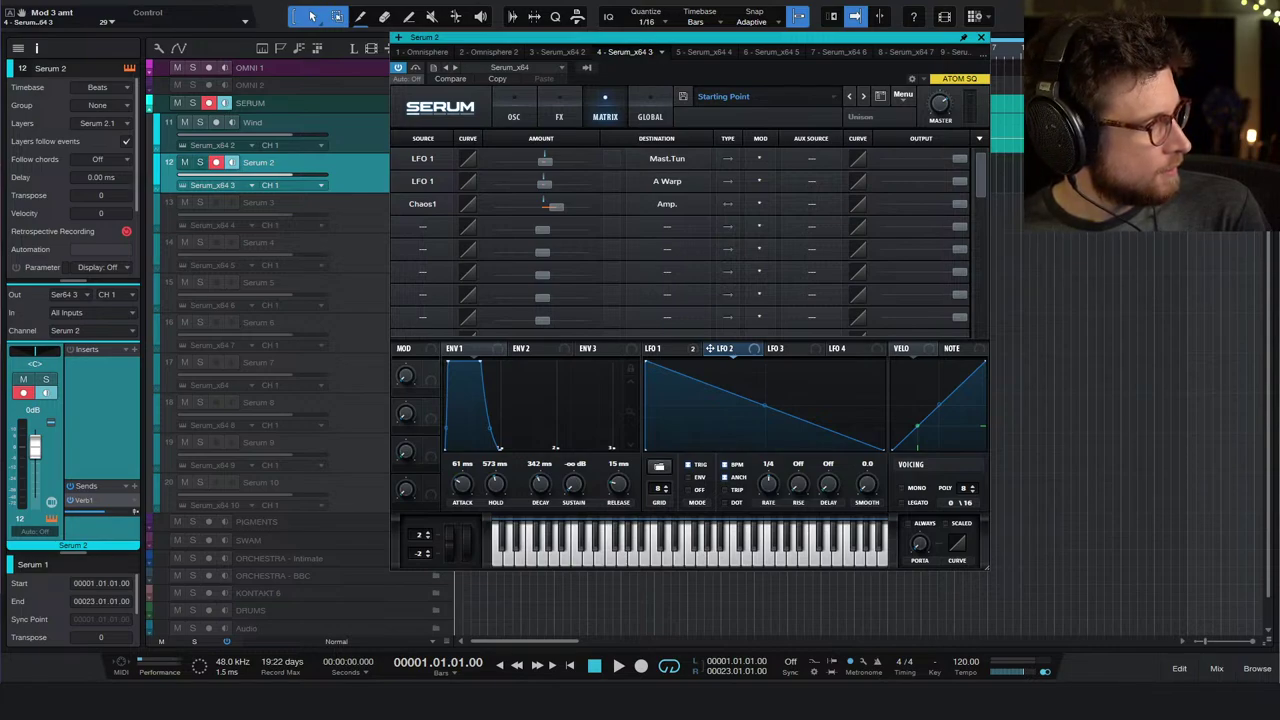
# - Enable the noise oscillator and load AC hum1 from the Organics noises
pyautogui.click(528, 118)
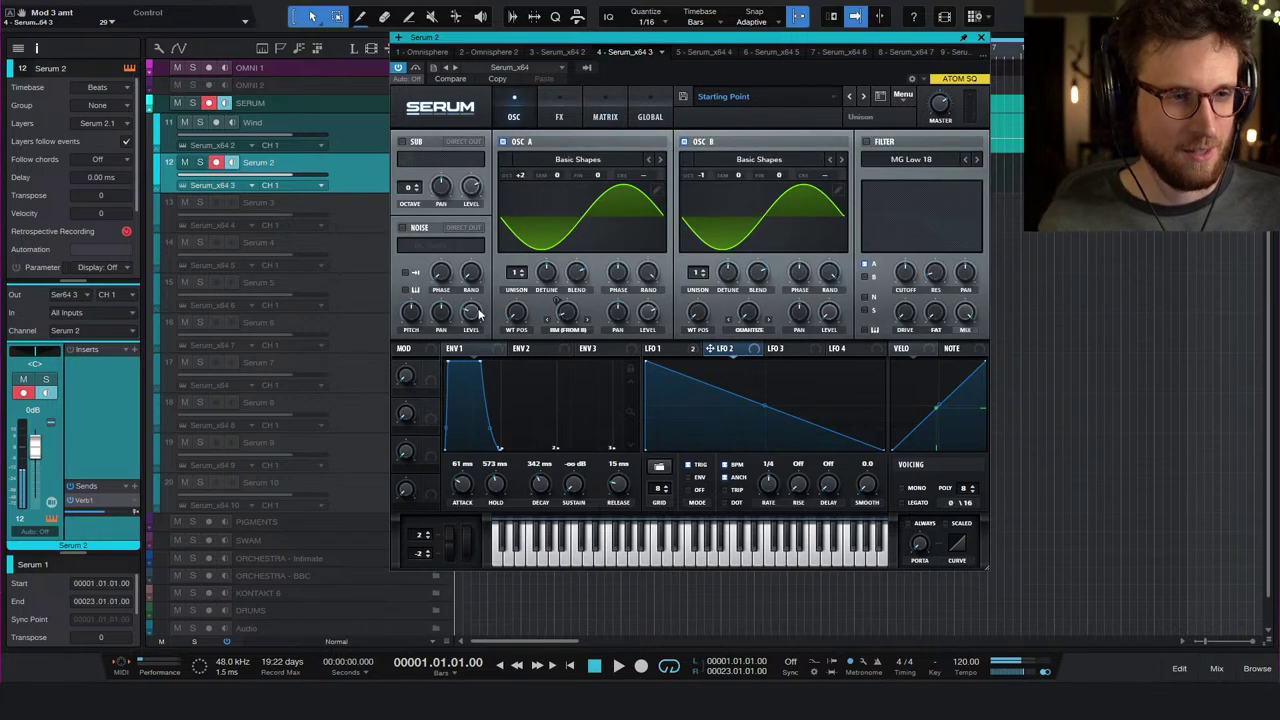
pyautogui.click(405, 228)
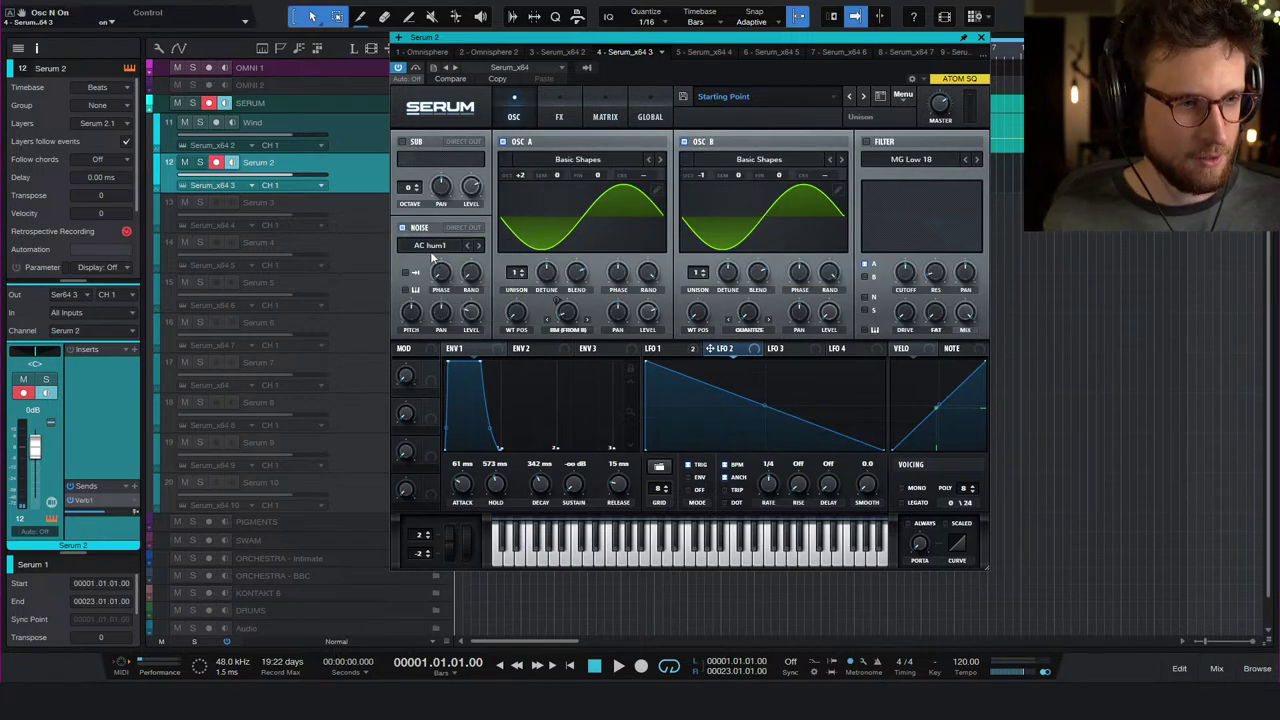
pyautogui.click(440, 245)
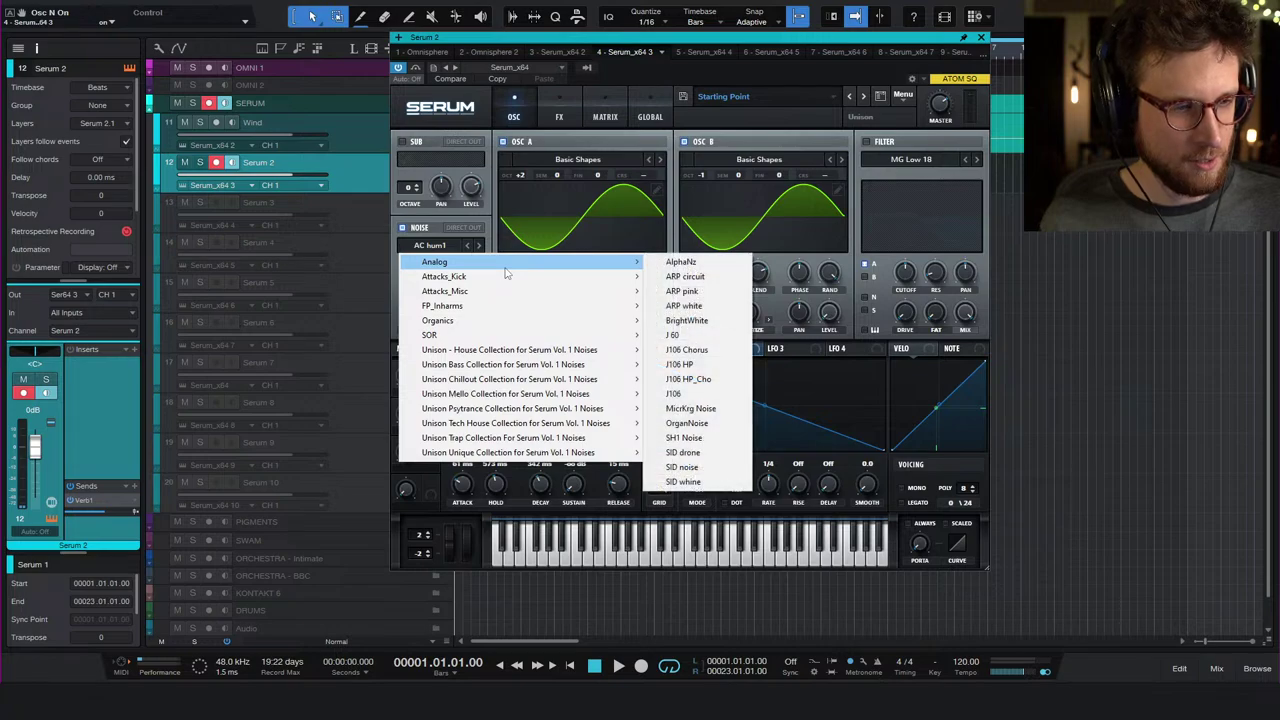
pyautogui.moveTo(520, 267)
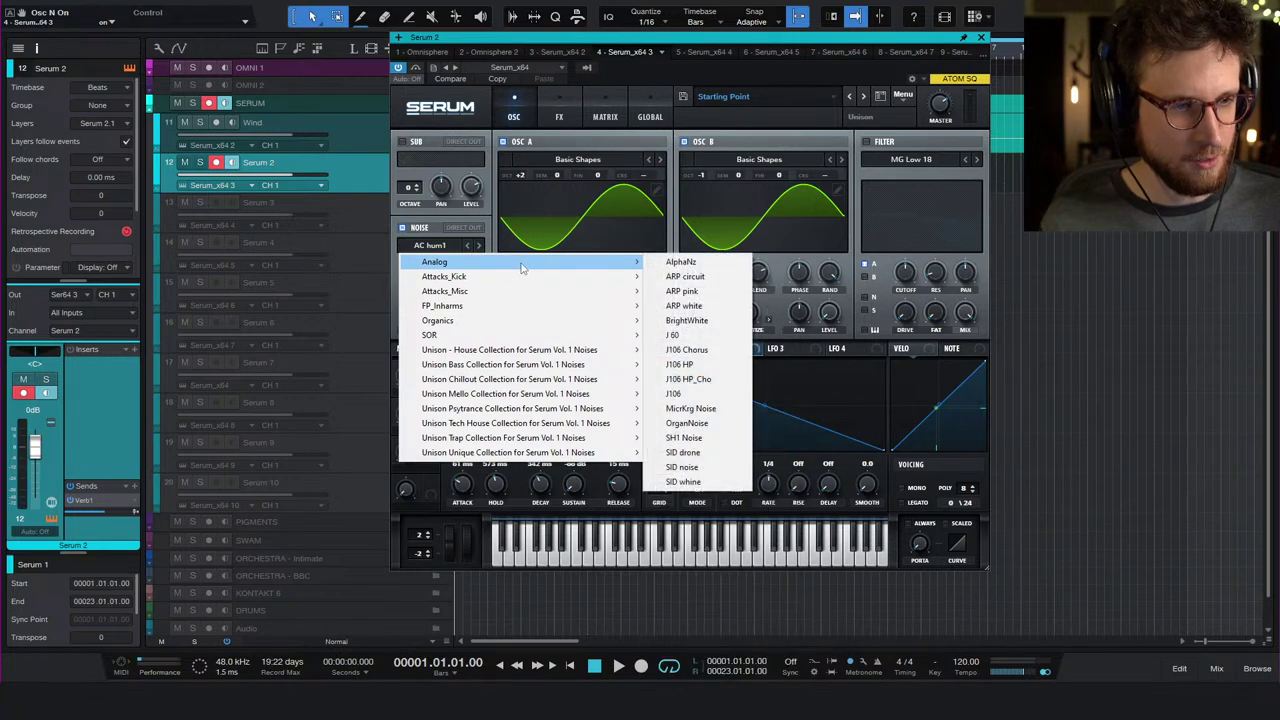
pyautogui.moveTo(548, 326)
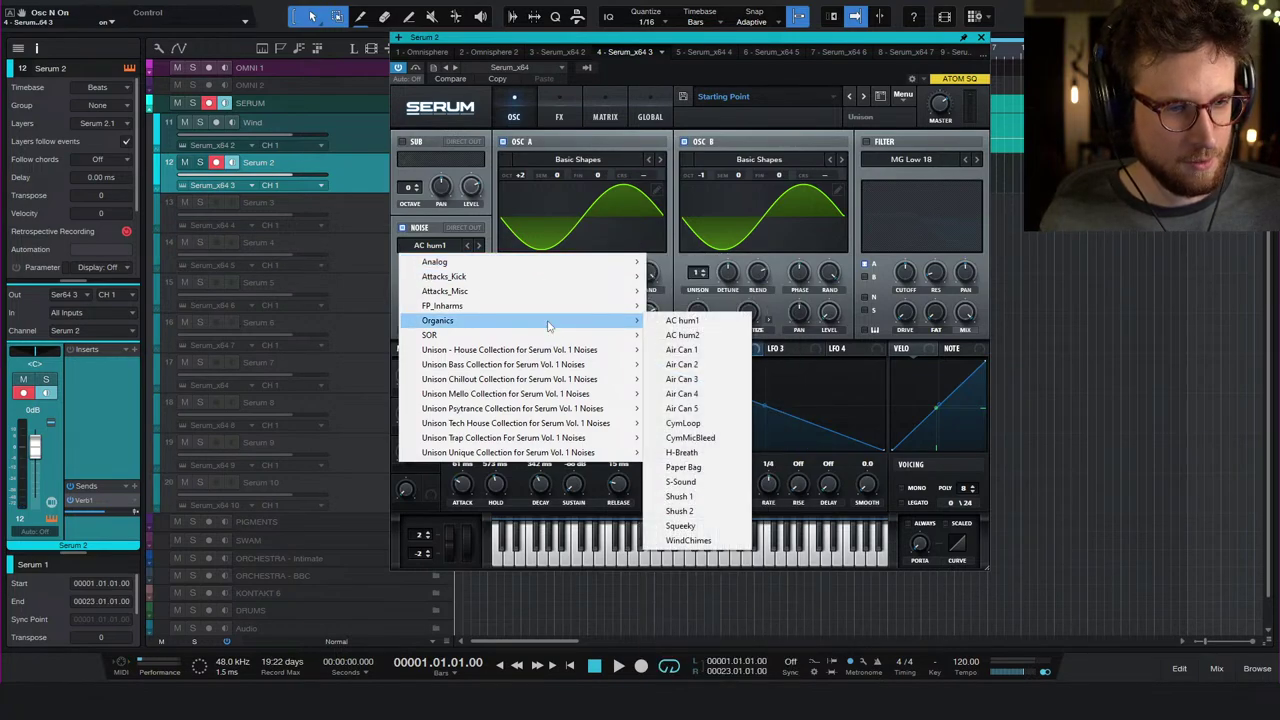
pyautogui.click(682, 321)
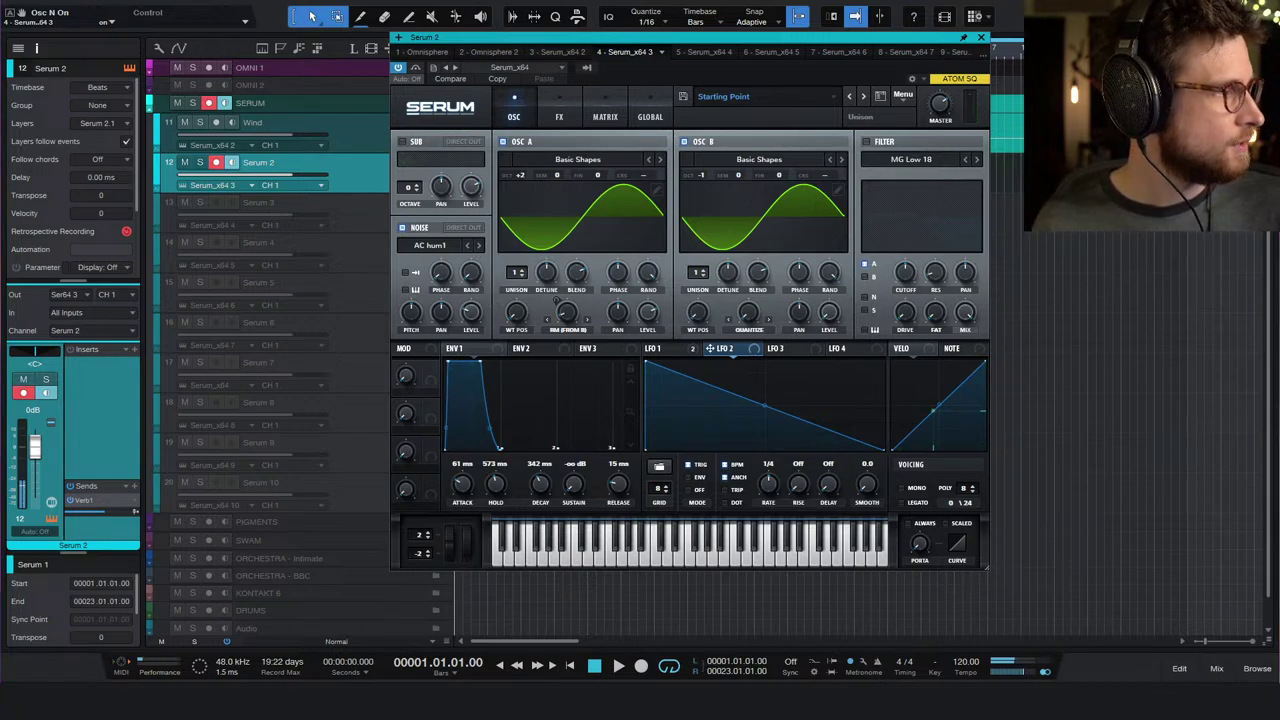
# - Audition the following Organics noise samples, ending on Air Can 4, and set the noise level to 11%
pyautogui.click(479, 246)
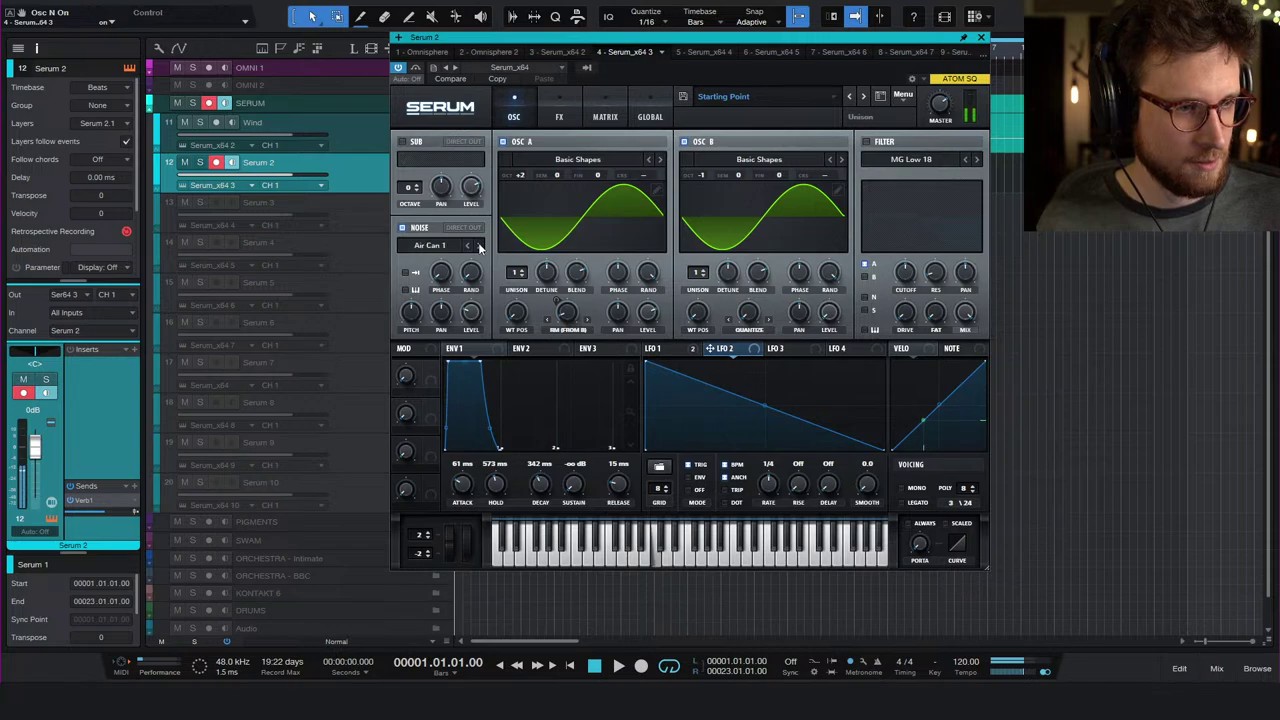
pyautogui.click(479, 246)
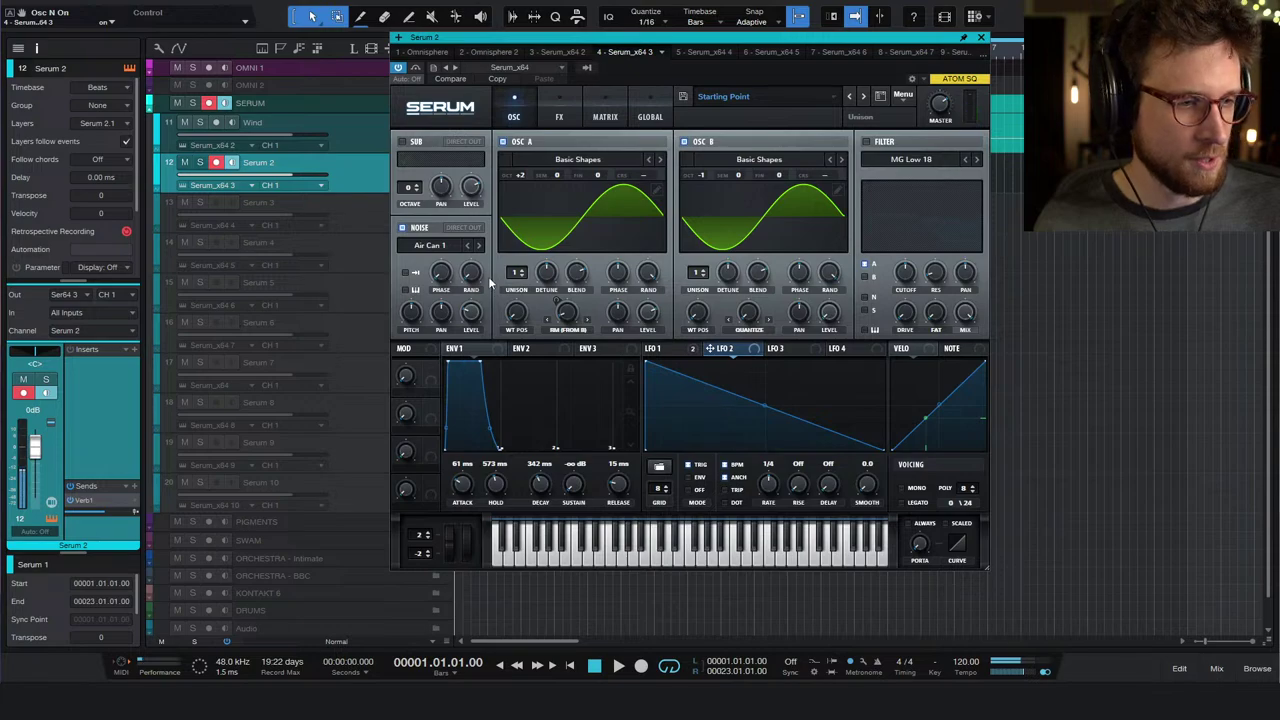
pyautogui.click(479, 246)
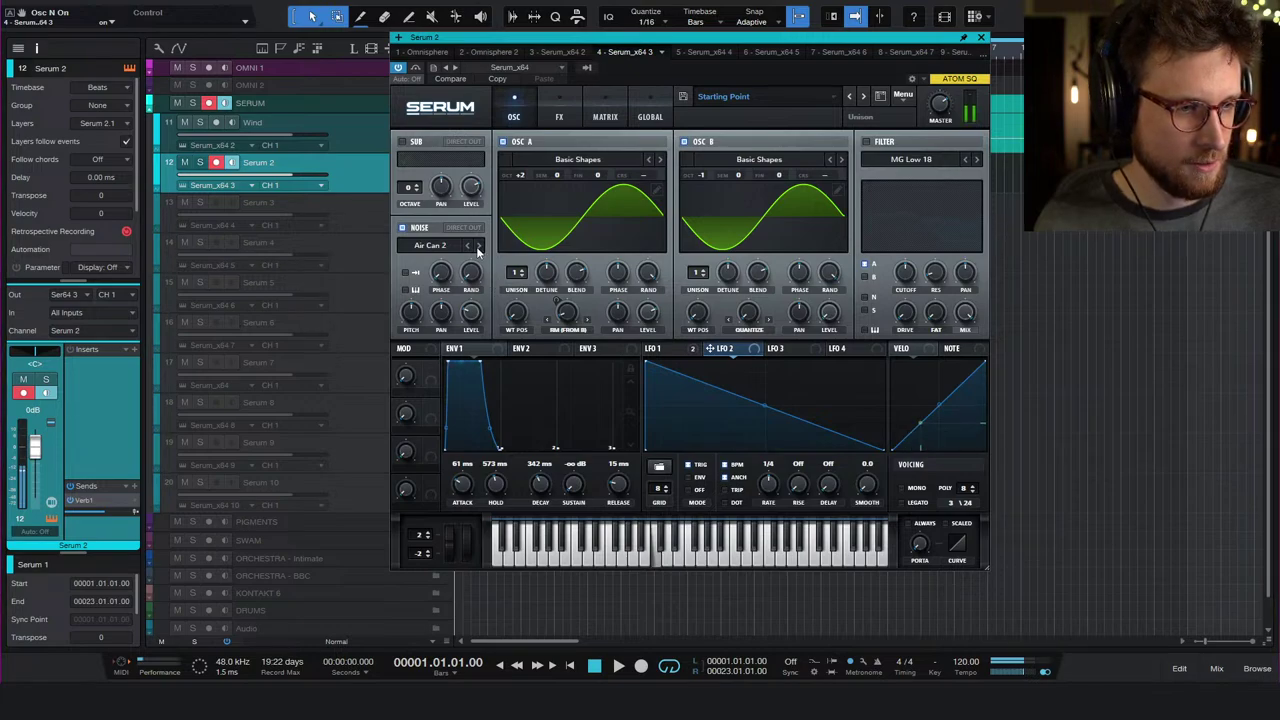
pyautogui.click(478, 246)
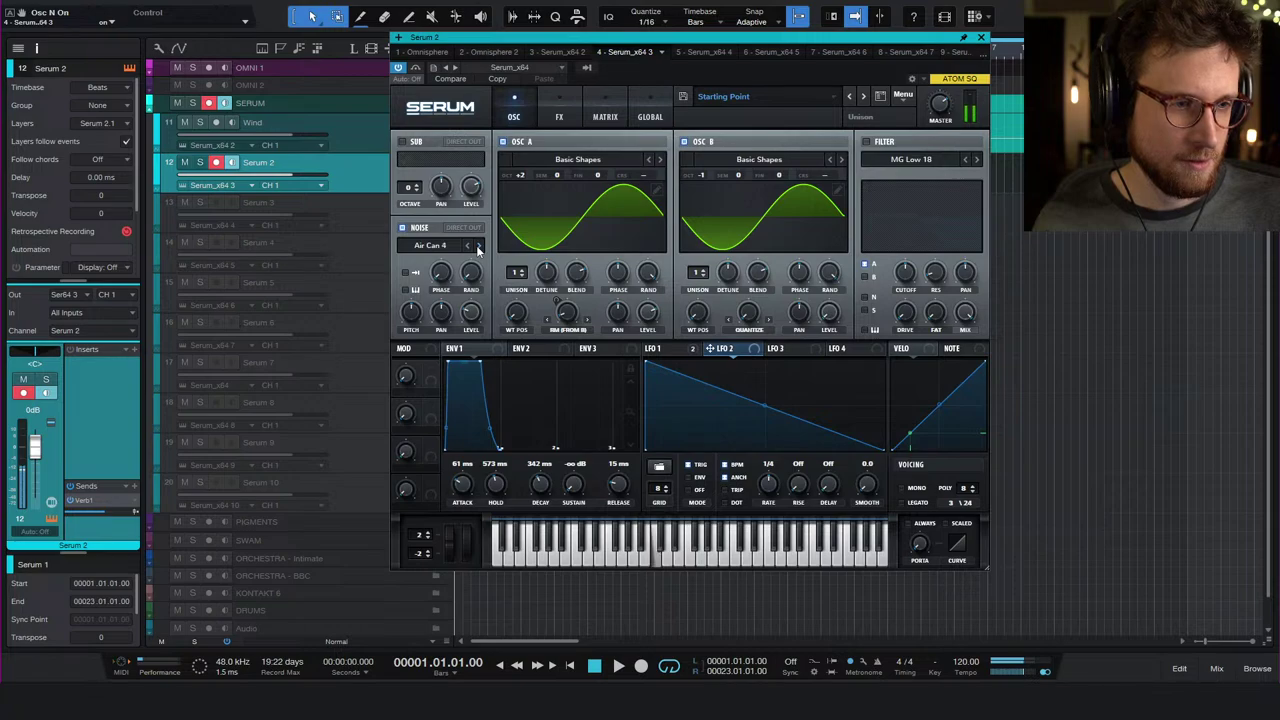
pyautogui.click(477, 246)
pyautogui.moveTo(471, 315)
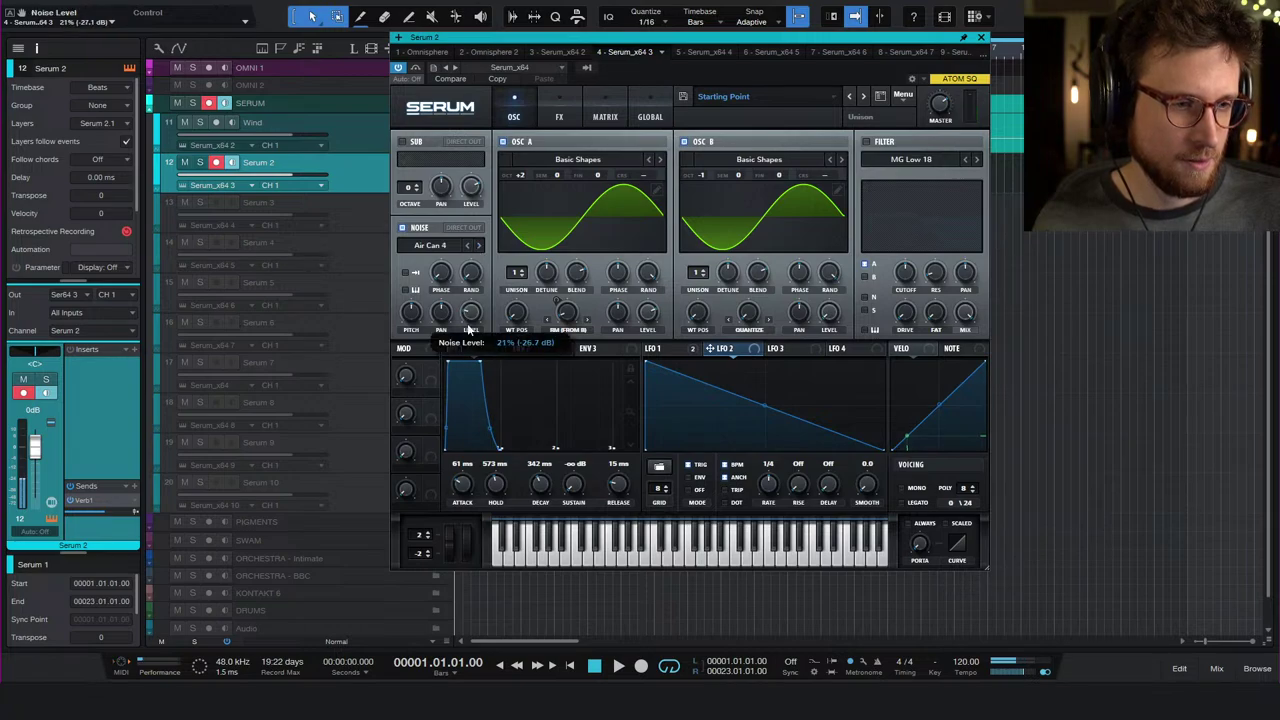
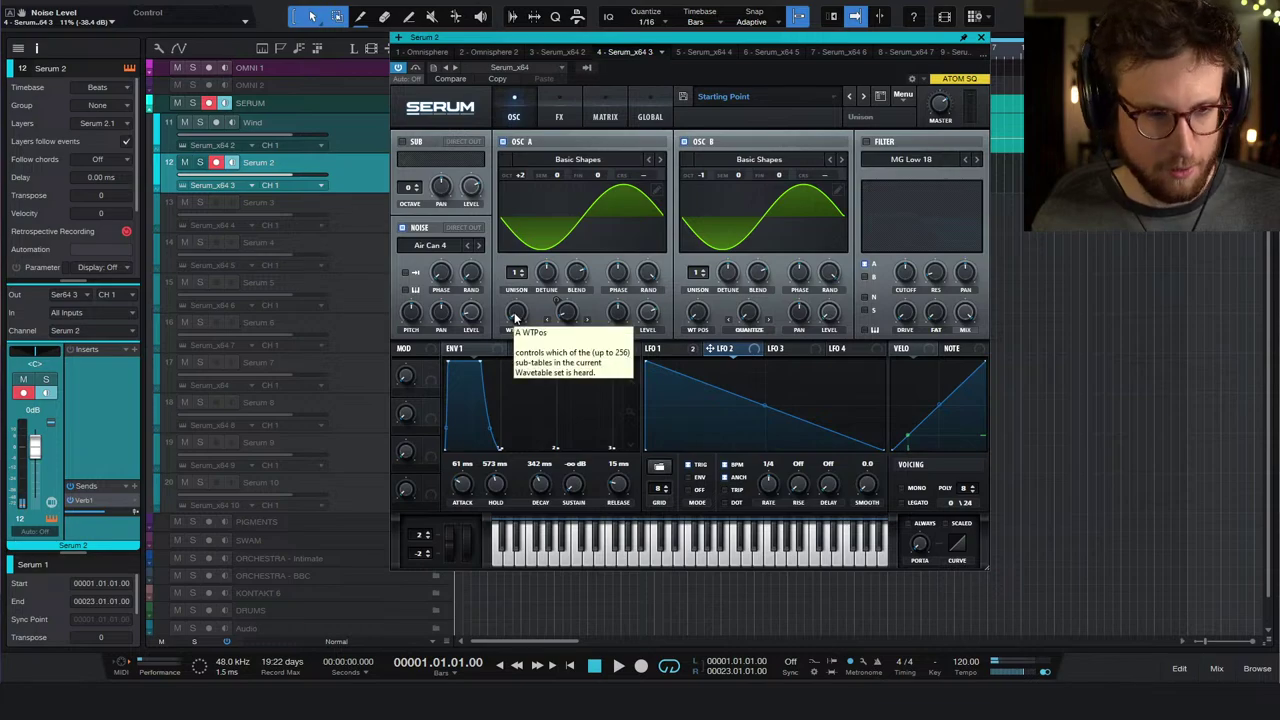
# - Set oscillator A's wavetable position to 2 and edit that frame's lowest harmonics, removing the first bin and lowering the next few
pyautogui.moveTo(516, 316)
pyautogui.mouseDown()
pyautogui.moveTo(520, 290)
pyautogui.moveTo(520, 306)
pyautogui.mouseUp()
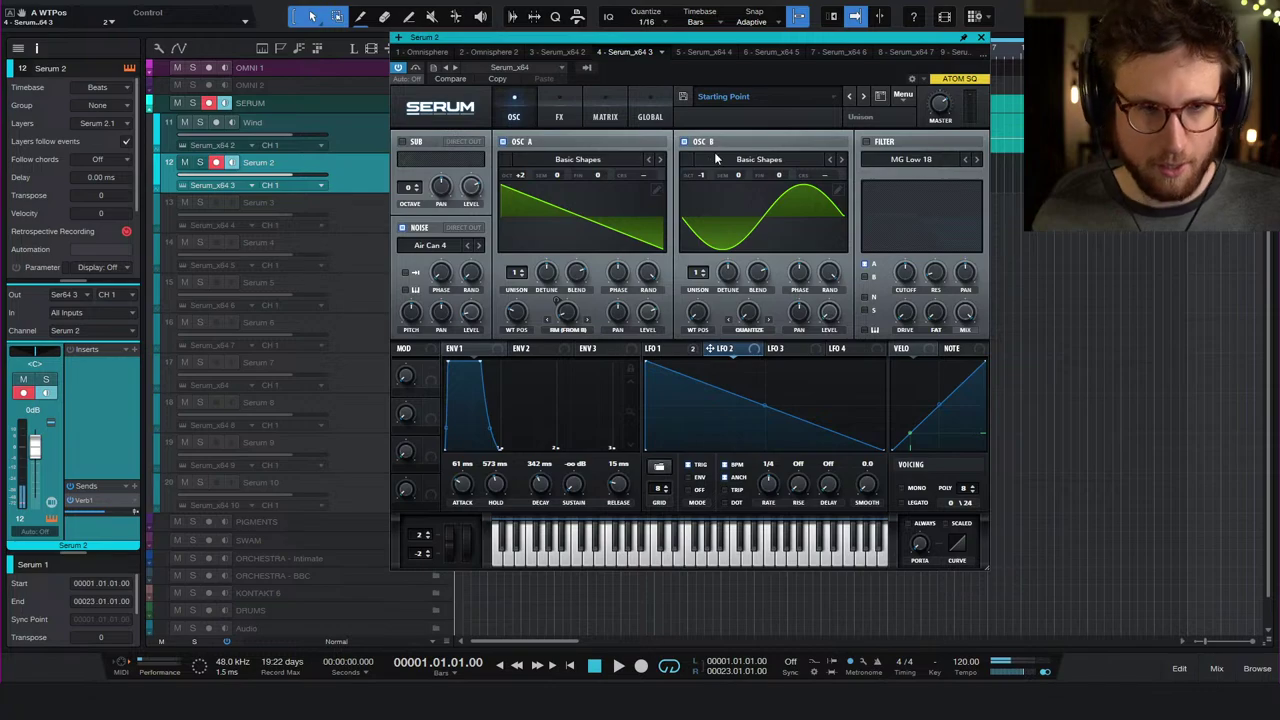
pyautogui.click(656, 191)
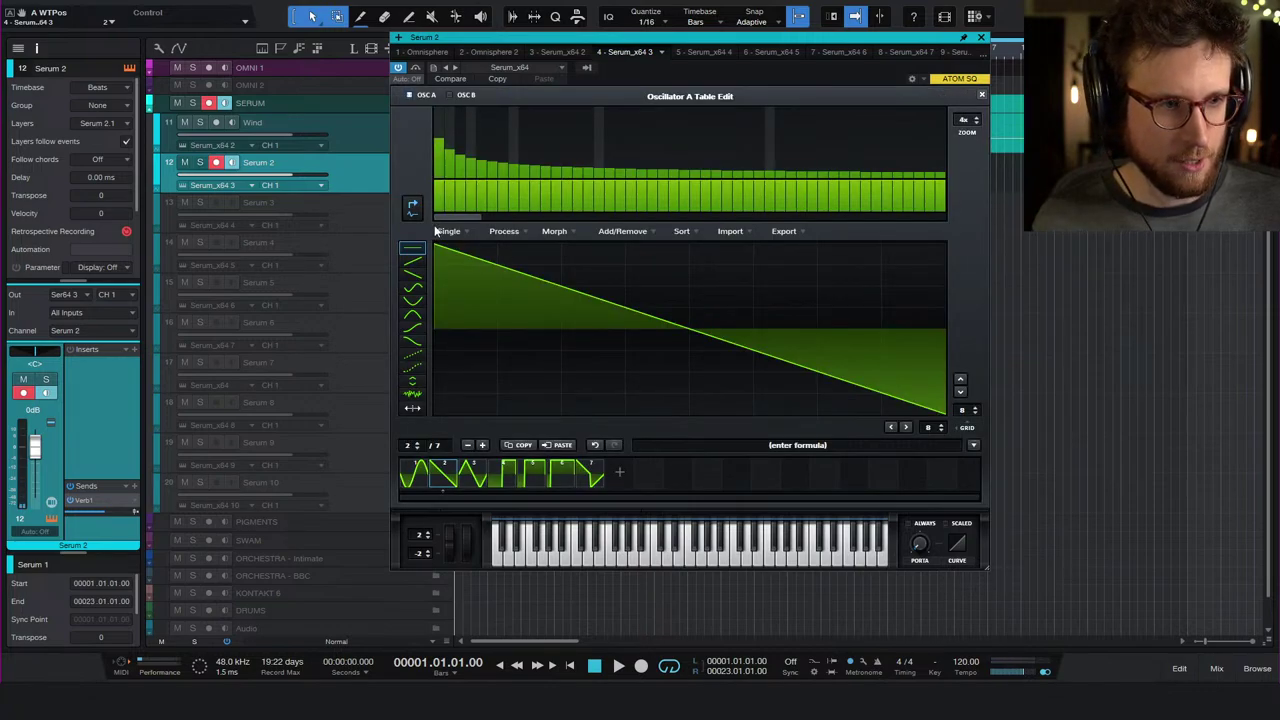
pyautogui.click(453, 172)
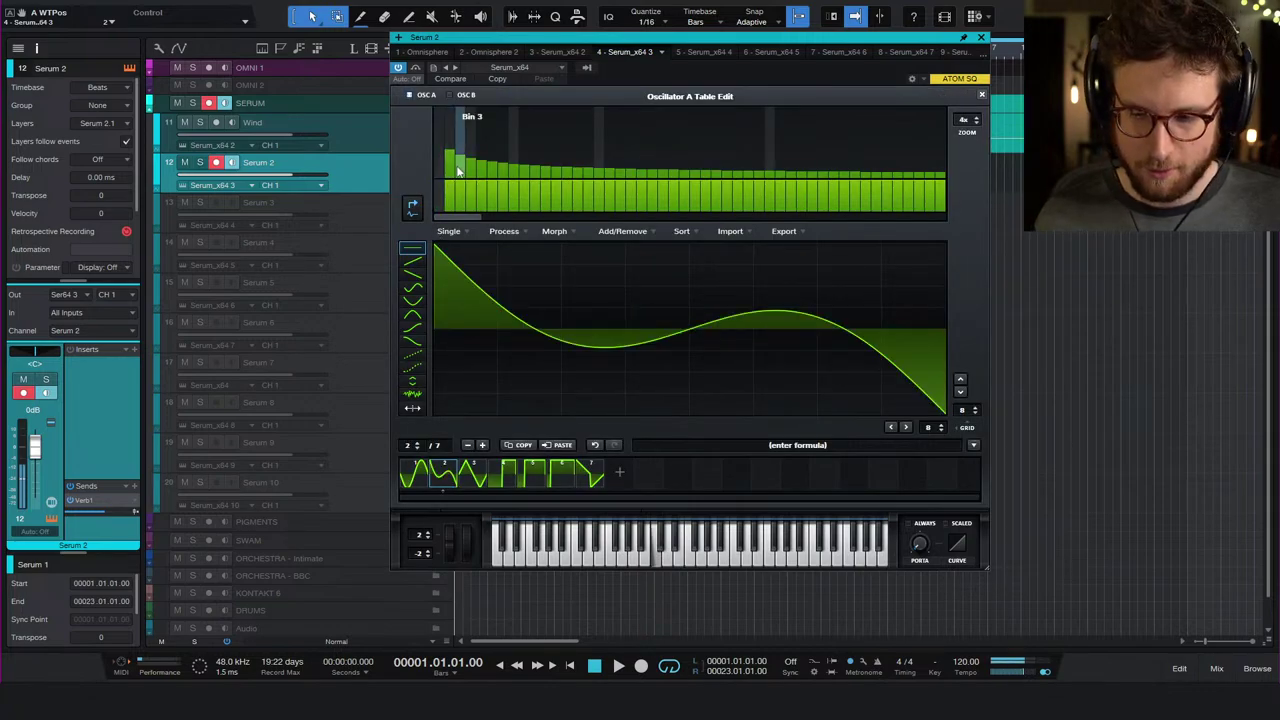
pyautogui.moveTo(450, 162); pyautogui.dragTo(500, 171)
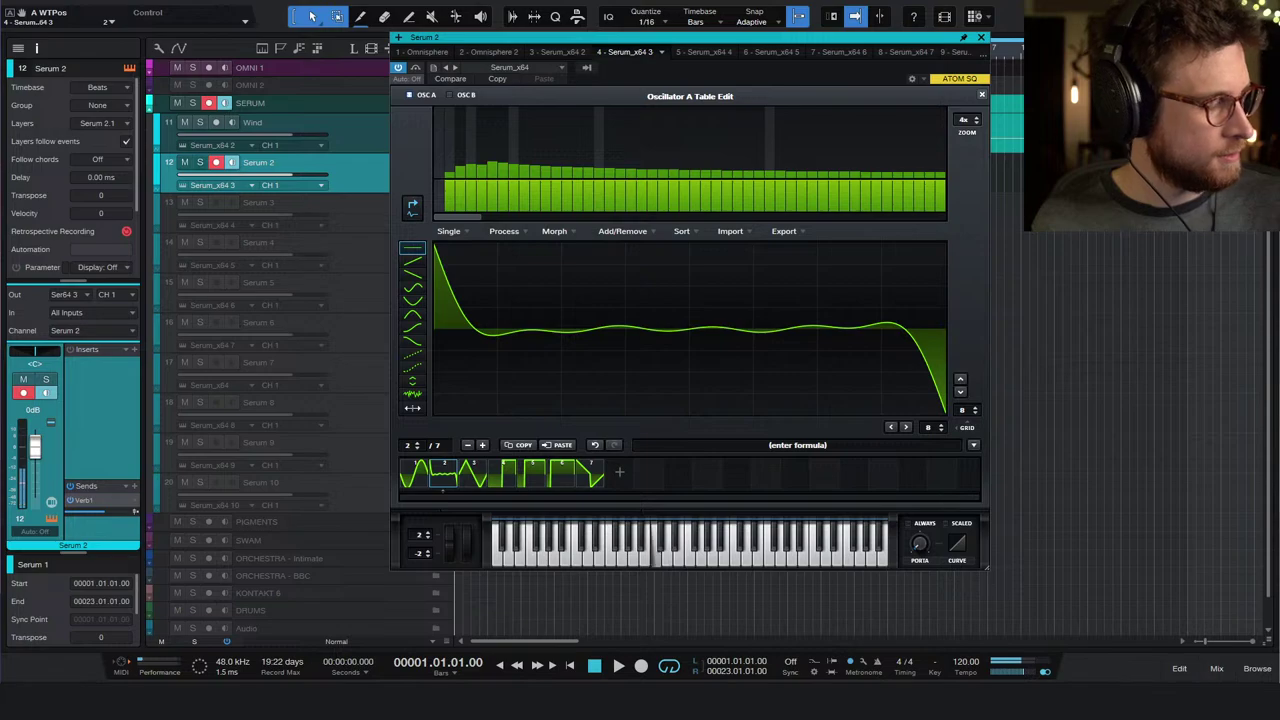
pyautogui.moveTo(455, 163)
pyautogui.mouseDown()
pyautogui.moveTo(473, 157)
pyautogui.moveTo(452, 162)
pyautogui.mouseUp()
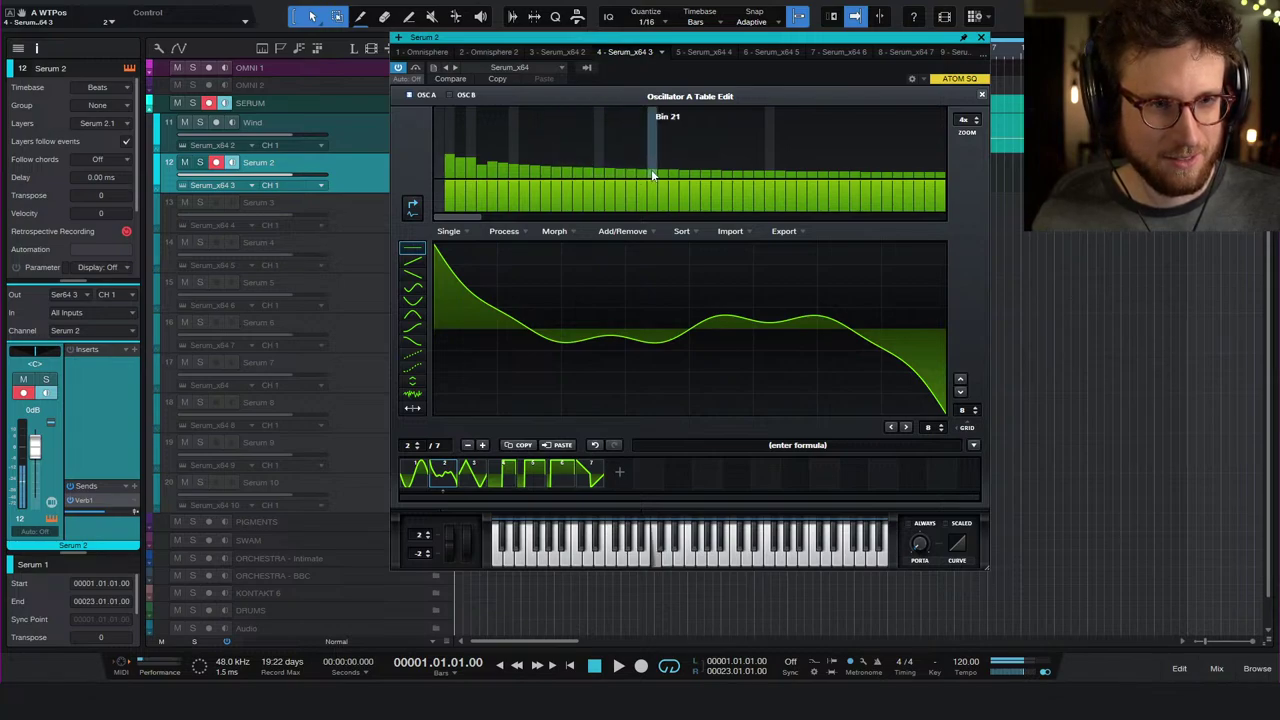
# - Zero the displayed harmonics of oscillator A's frame 2 from bin 30 upward and close the wavetable editor
pyautogui.moveTo(943, 180); pyautogui.dragTo(750, 234)
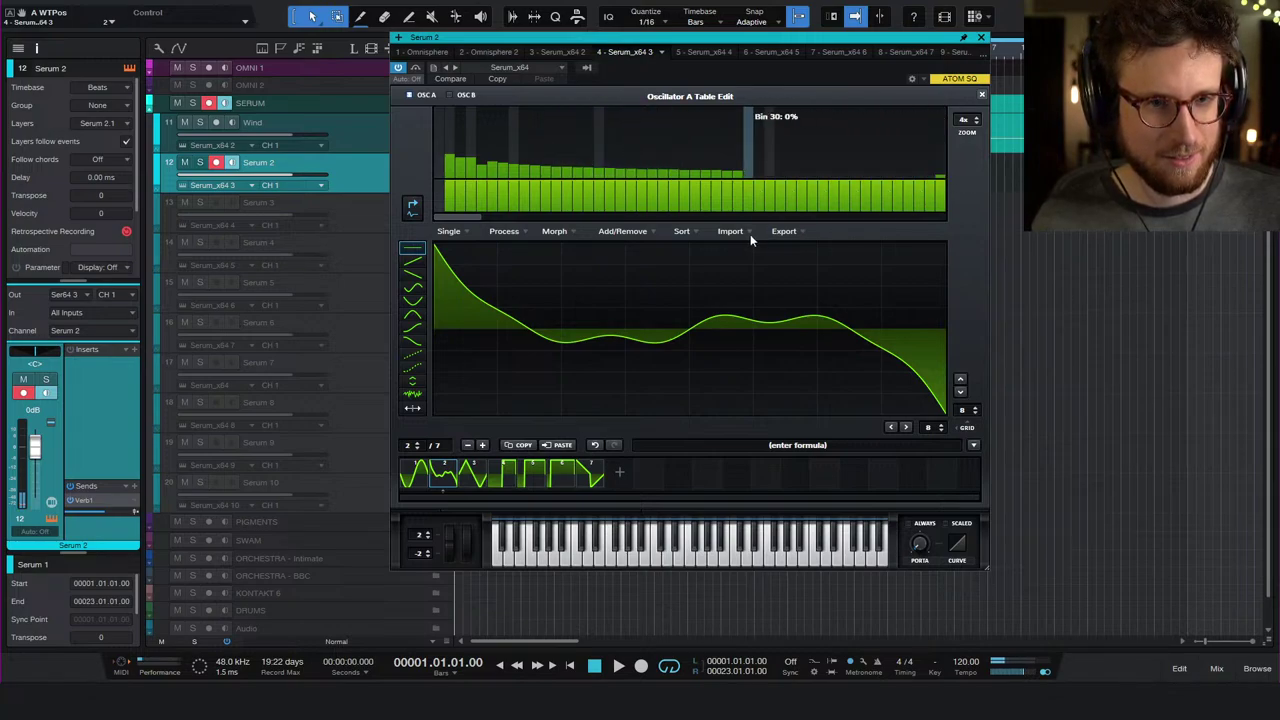
pyautogui.moveTo(940, 180); pyautogui.dragTo(960, 197)
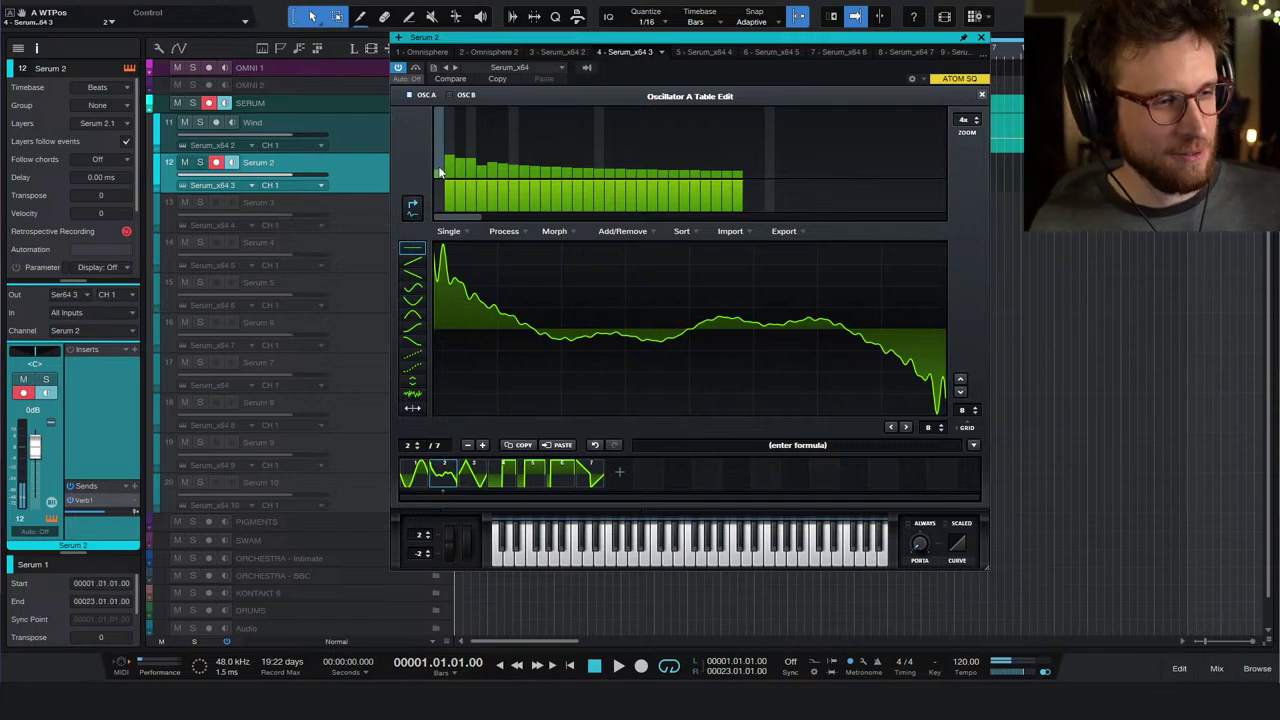
pyautogui.click(982, 98)
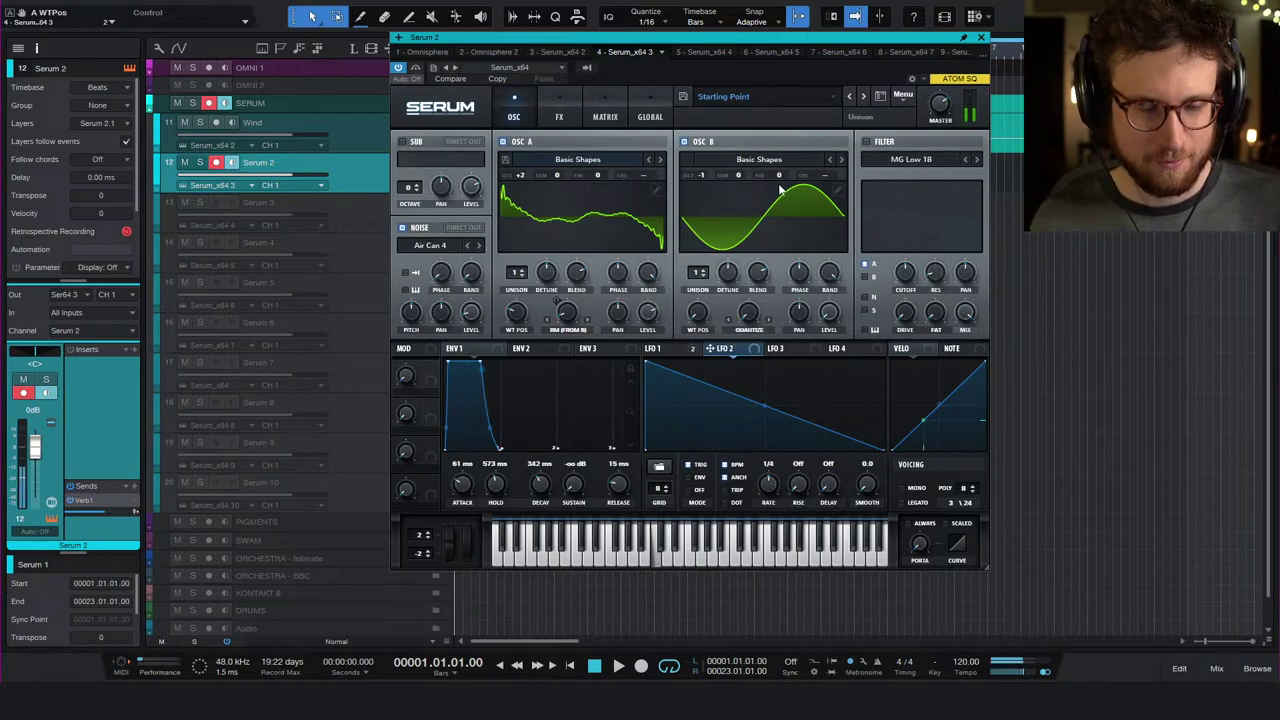
# - Raise the noise oscillator's level to 20%
pyautogui.click(417, 229)
pyautogui.click(417, 229)
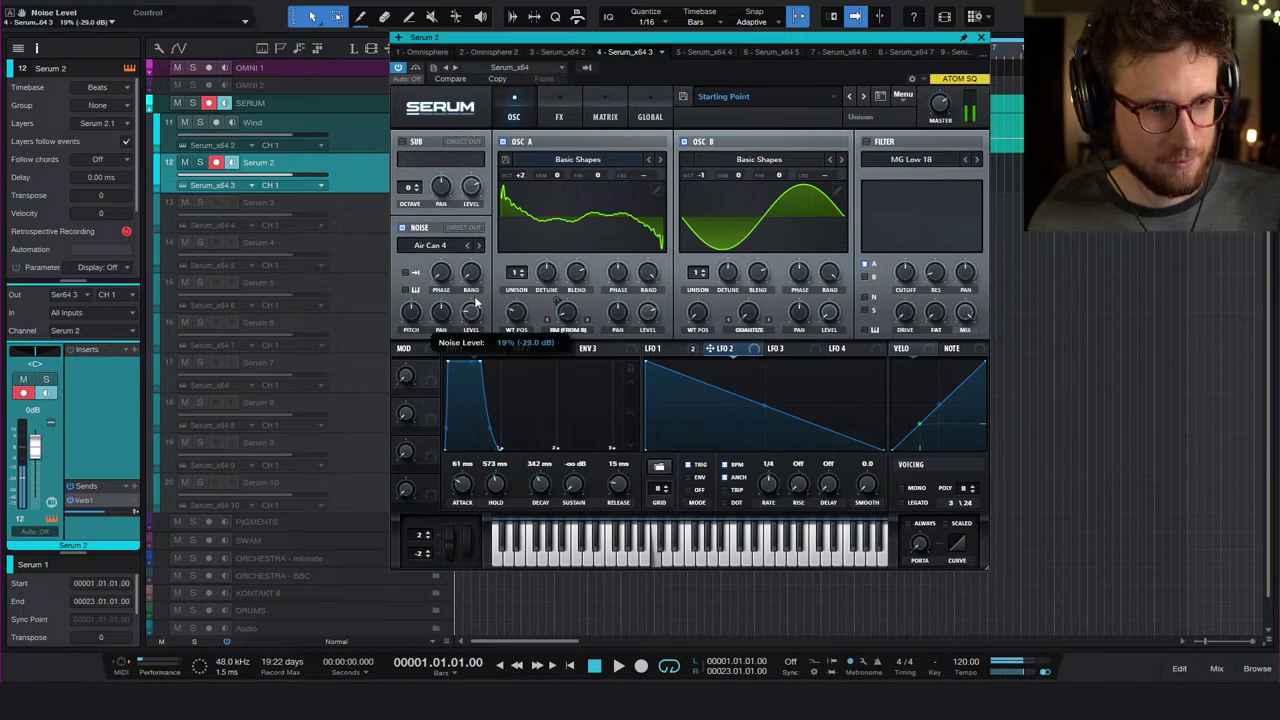
pyautogui.moveTo(476, 300); pyautogui.dragTo(476, 296)
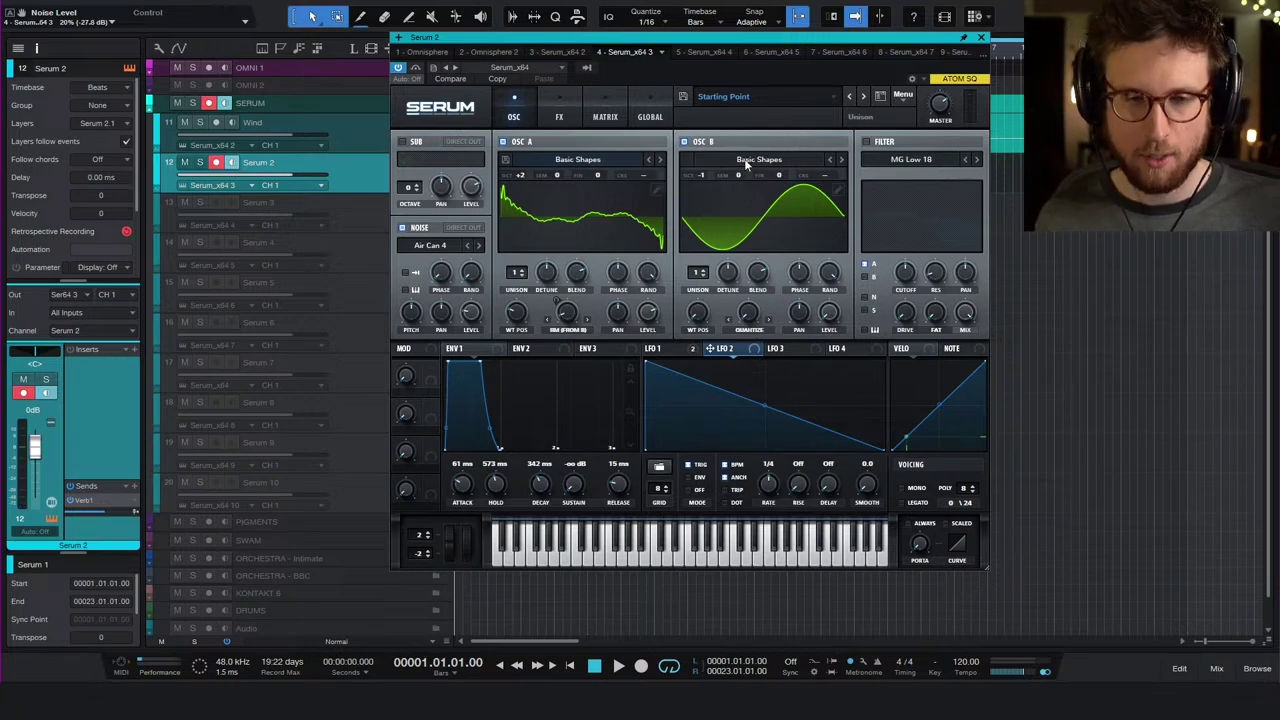
# - Enable the filter as MG Low 6, route the noise through it, raise the cutoff, and compare the sound with the filter bypassed
pyautogui.click(866, 142)
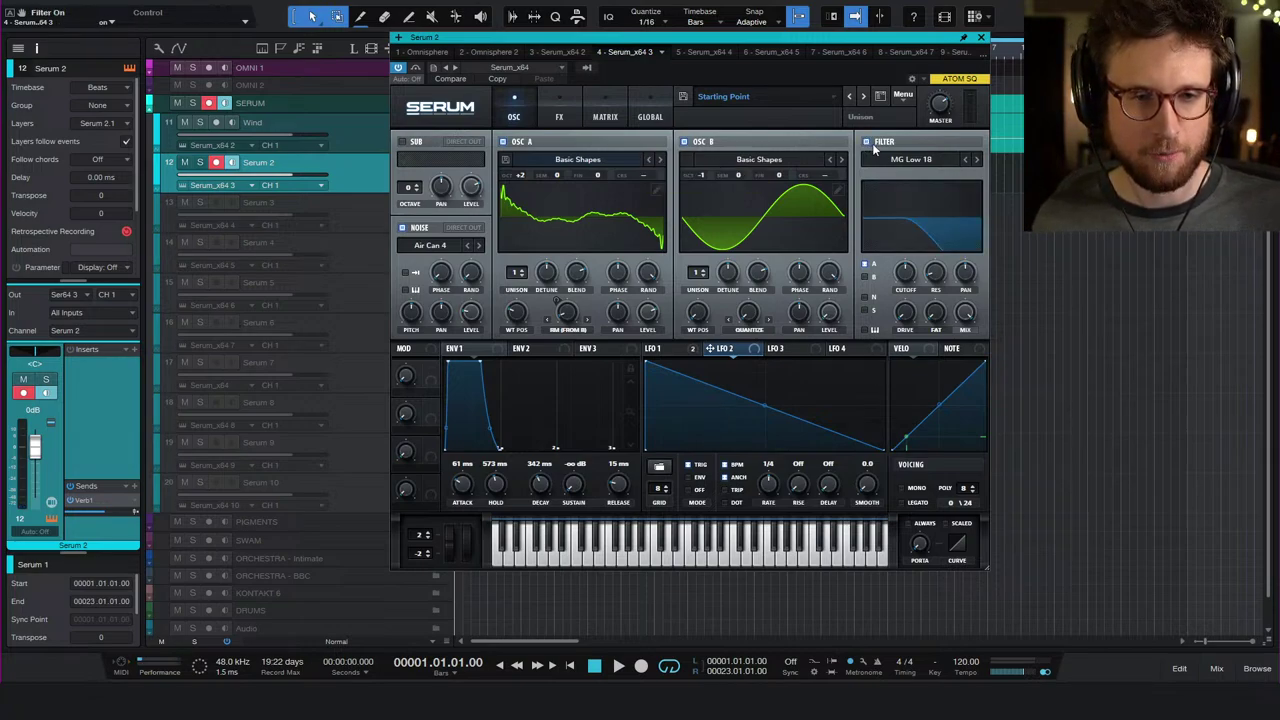
pyautogui.click(968, 161)
pyautogui.click(968, 161)
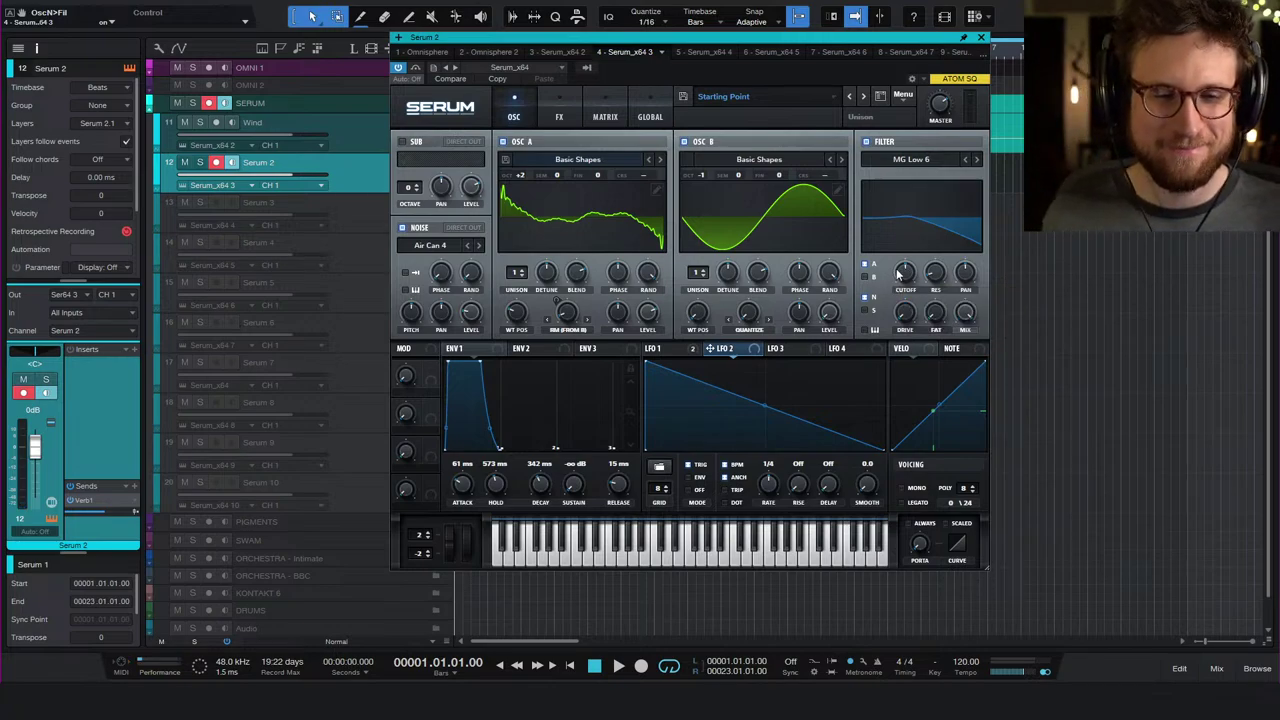
pyautogui.click(903, 280)
pyautogui.moveTo(903, 280); pyautogui.dragTo(902, 229)
pyautogui.click(866, 142)
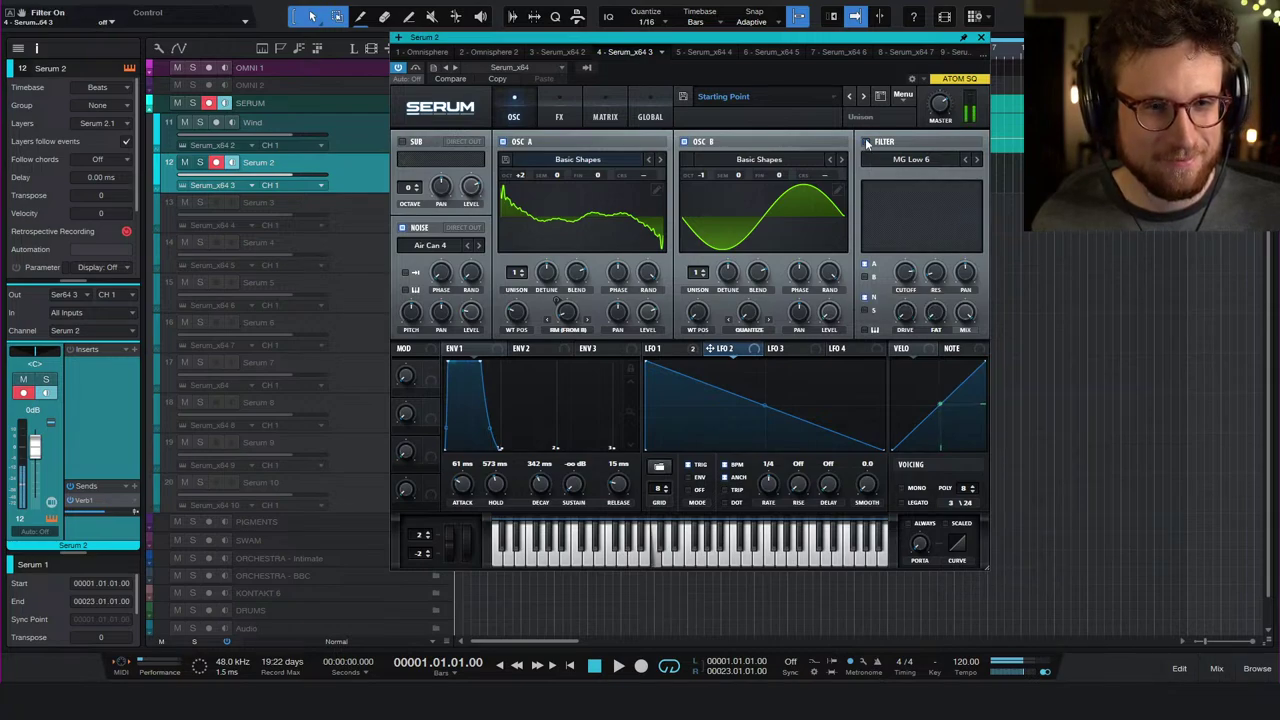
pyautogui.click(866, 142)
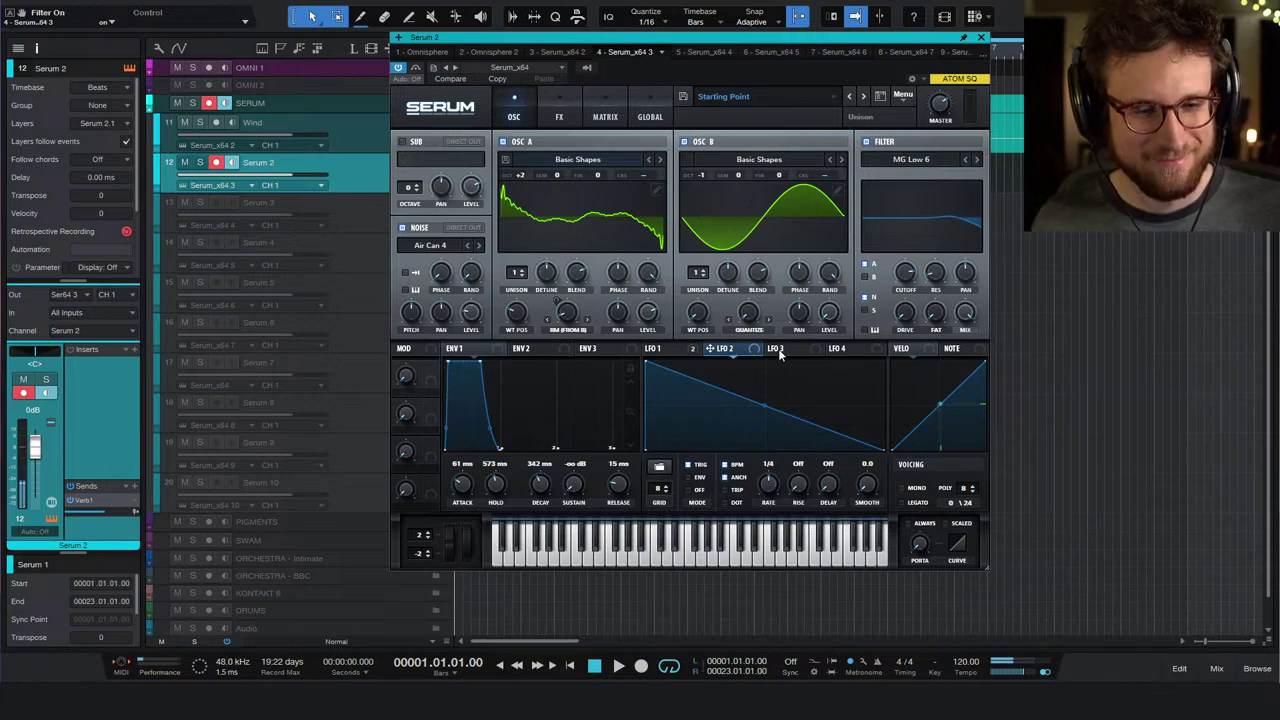
# - Shift LFO 1's peak slightly earlier and assign NoteOn Rand1 as the auxiliary source of its master tuning modulation
pyautogui.click(662, 350)
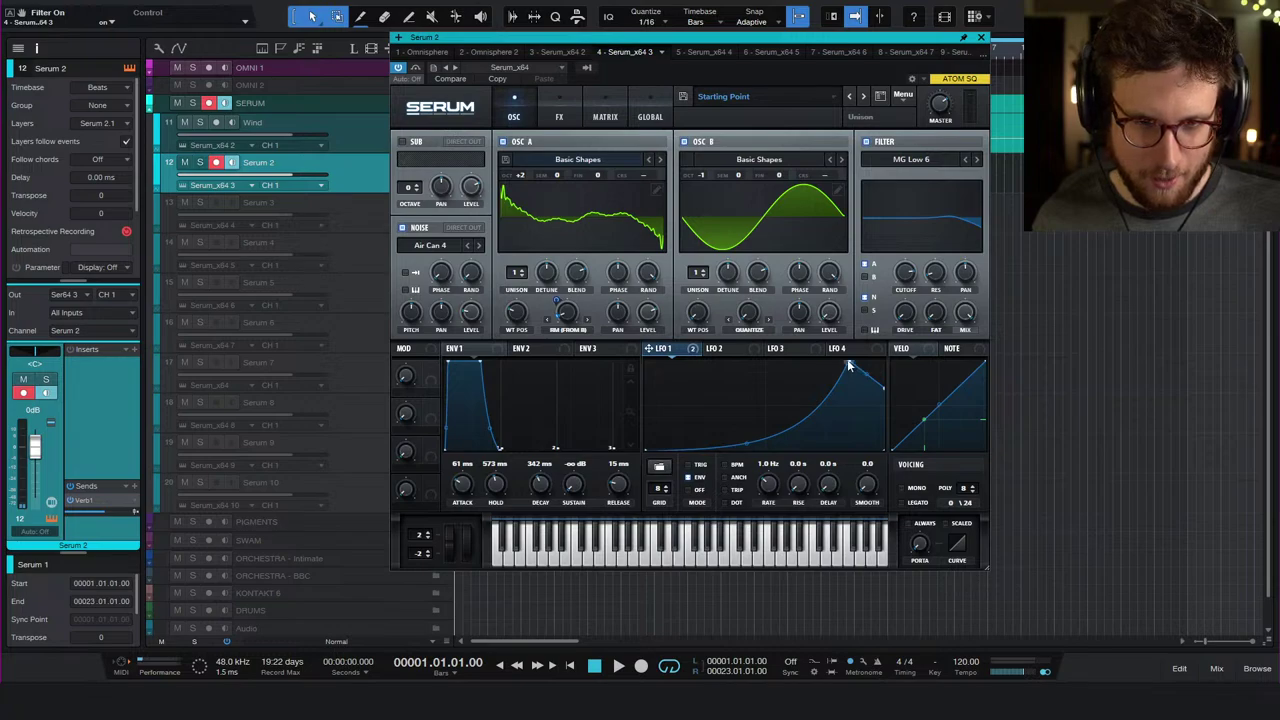
pyautogui.moveTo(848, 366)
pyautogui.mouseDown()
pyautogui.moveTo(895, 349)
pyautogui.moveTo(844, 352)
pyautogui.mouseUp()
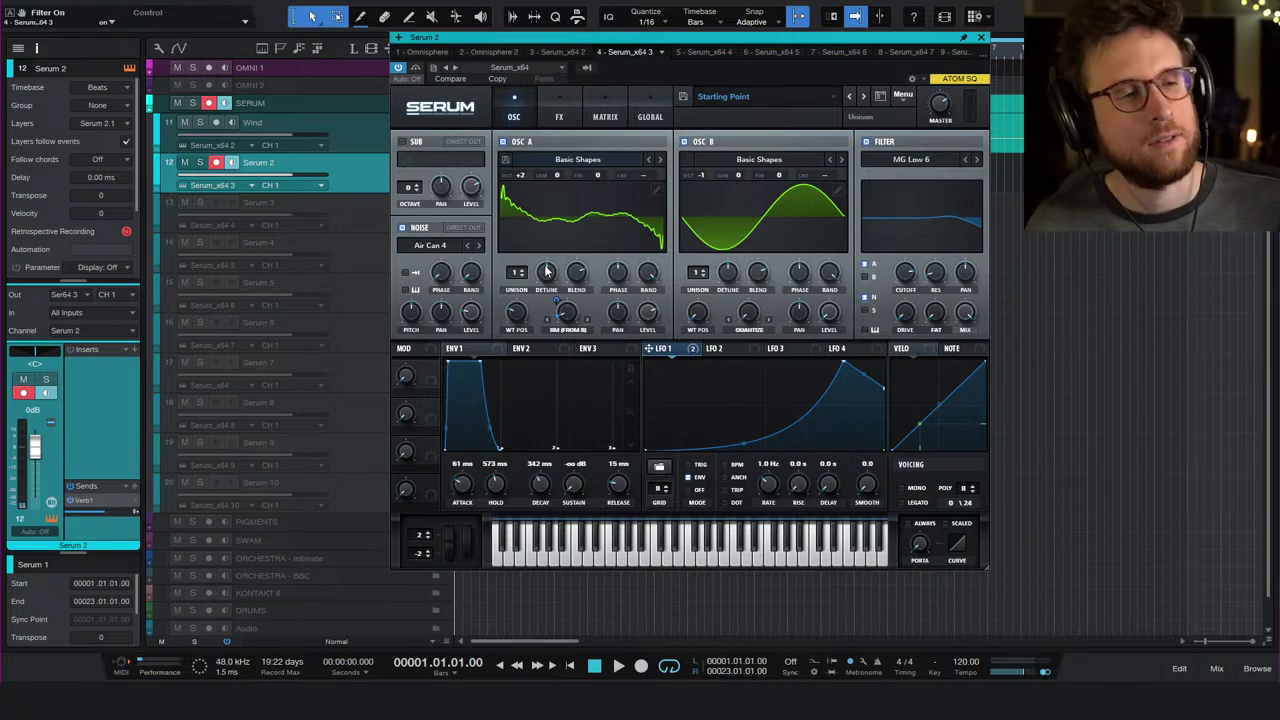
pyautogui.click(598, 111)
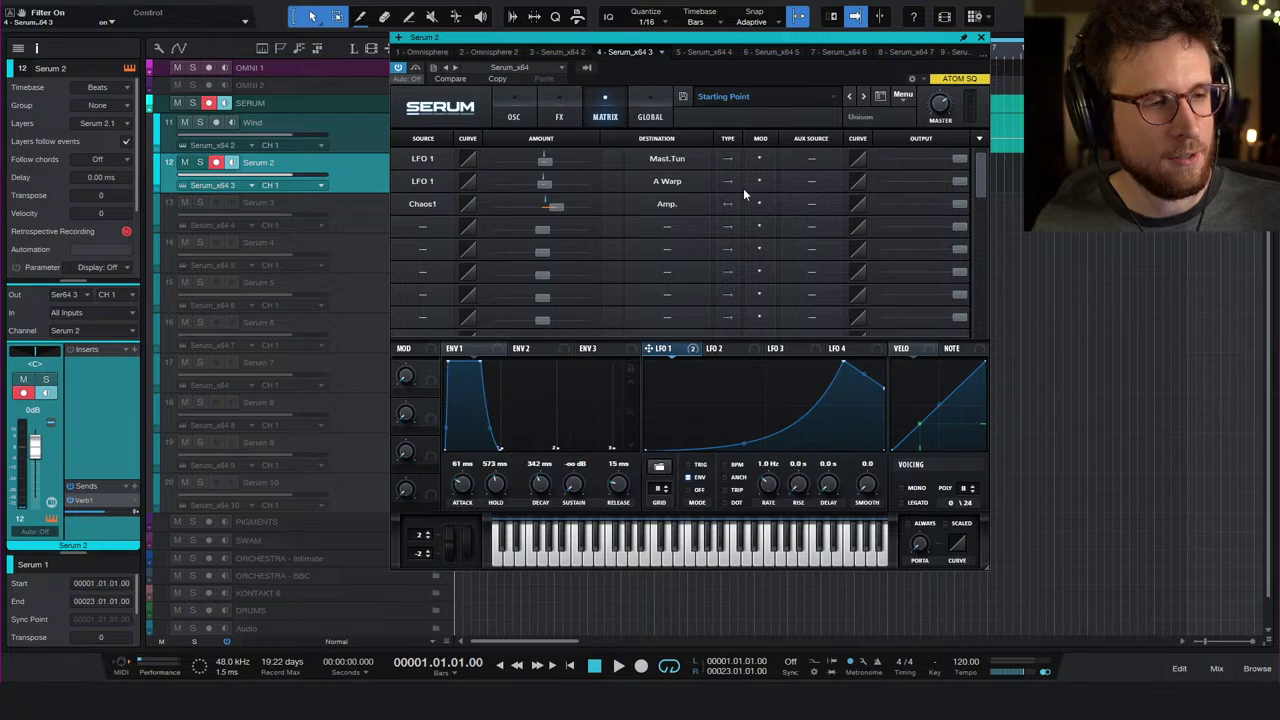
pyautogui.click(811, 162)
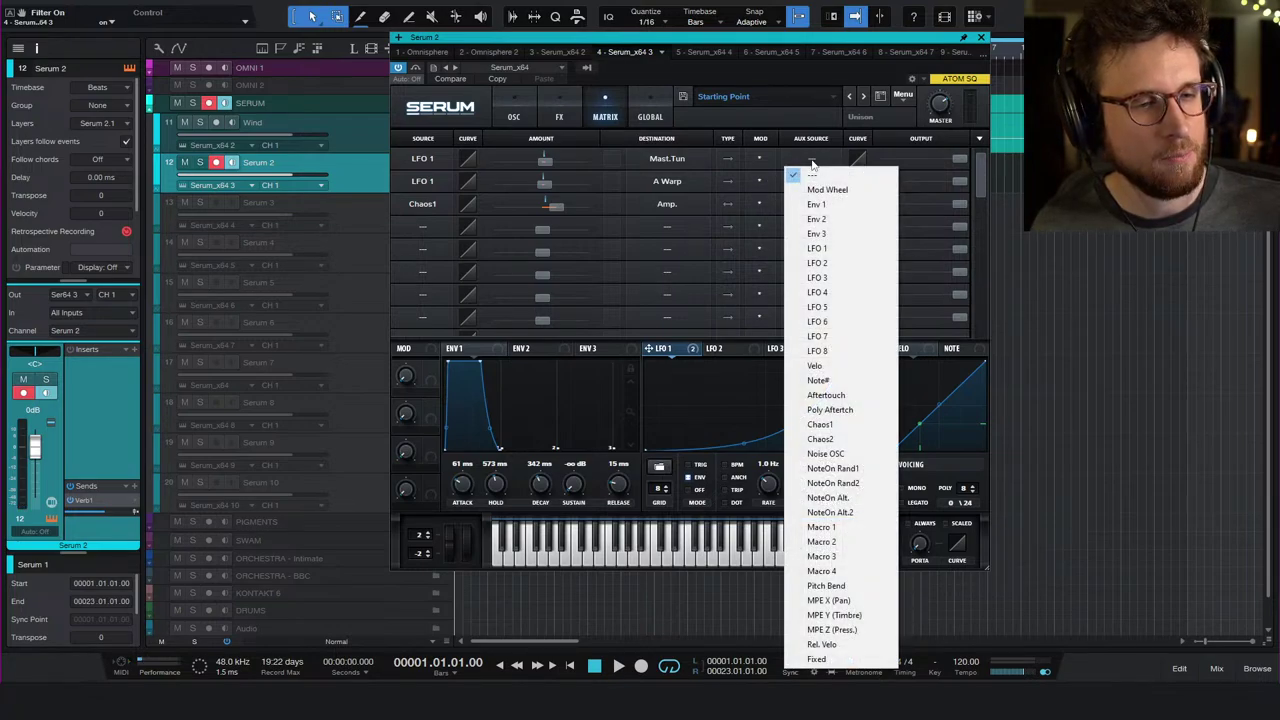
pyautogui.click(834, 468)
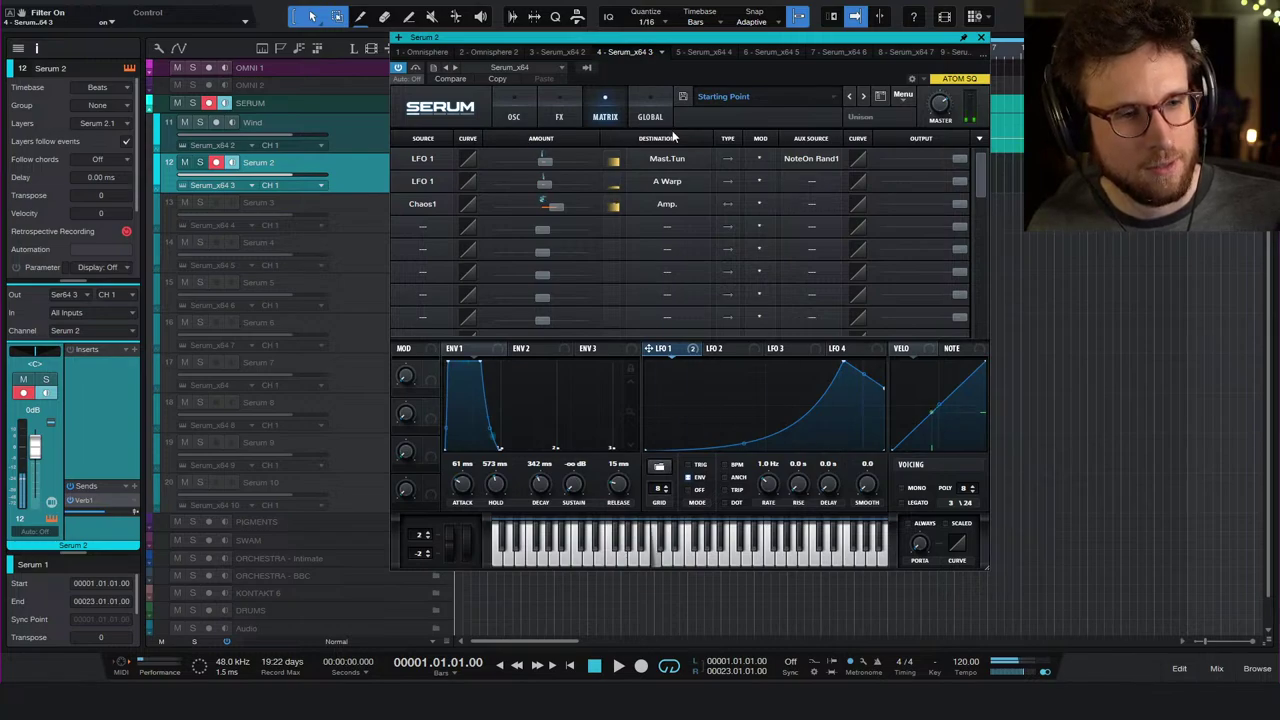
# - Add a modulation matrix route from LFO 3 to the global master tuning
pyautogui.click(516, 117)
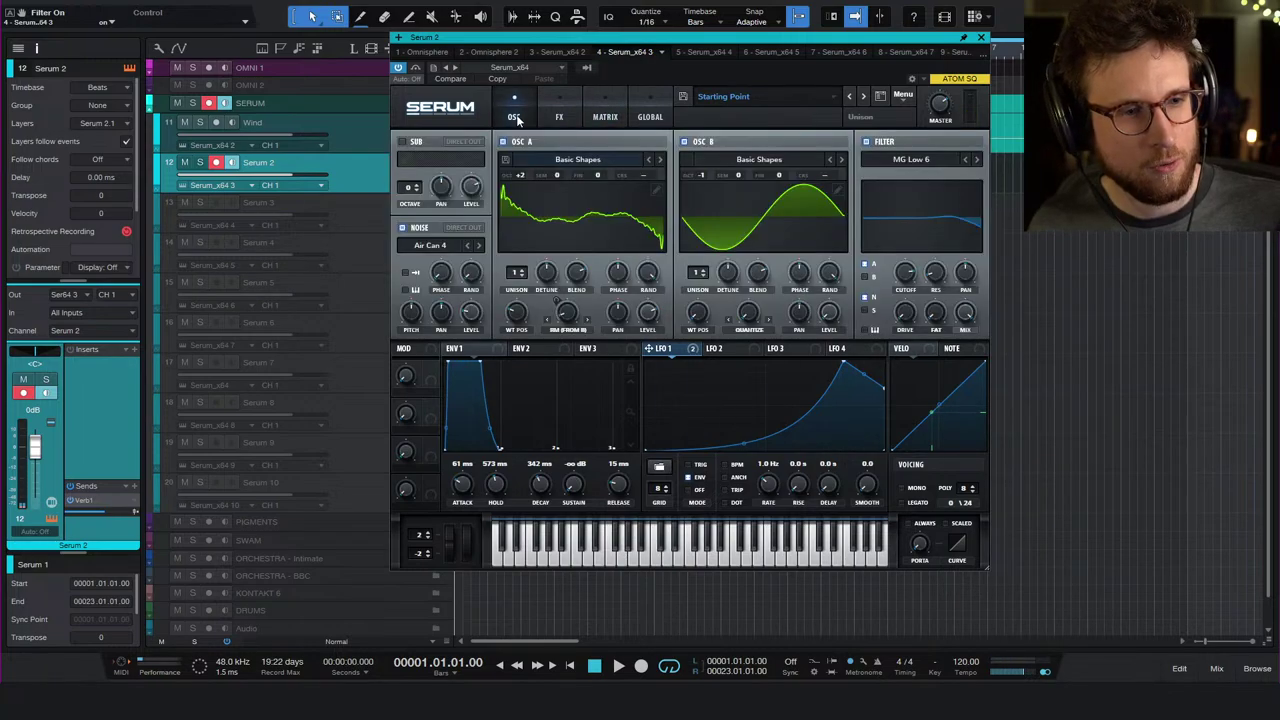
pyautogui.click(727, 350)
pyautogui.click(781, 348)
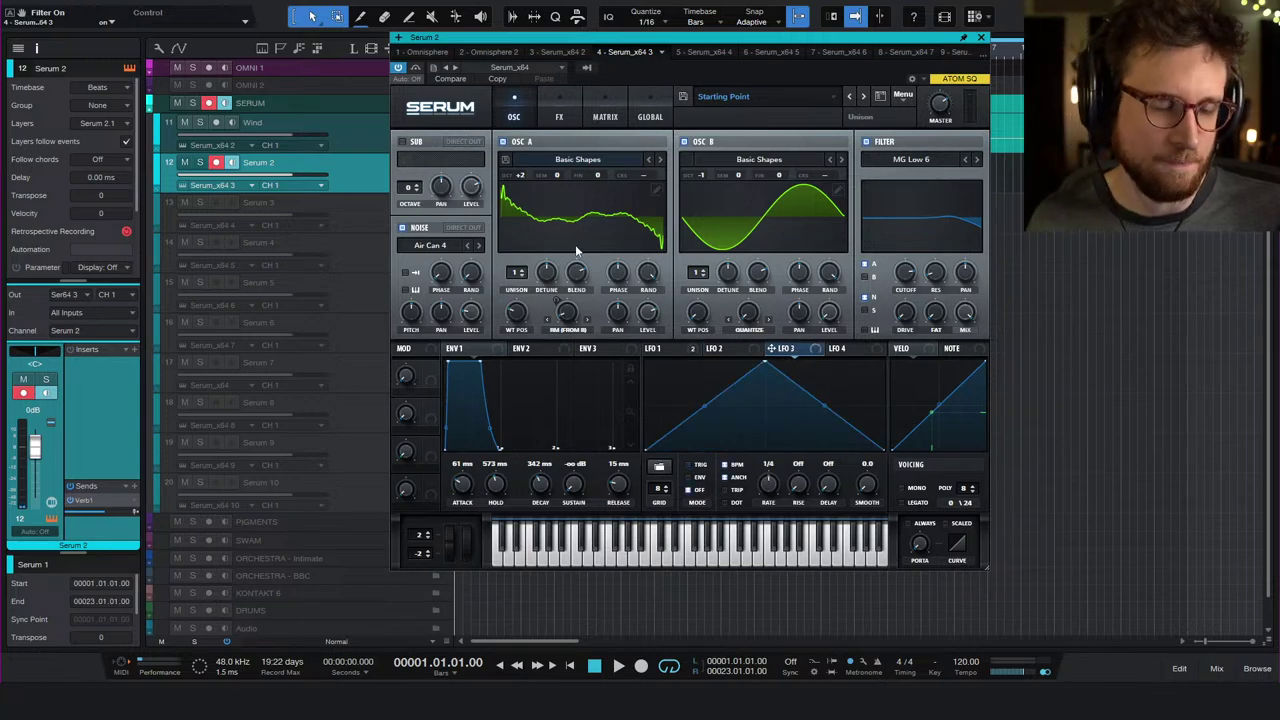
pyautogui.click(643, 114)
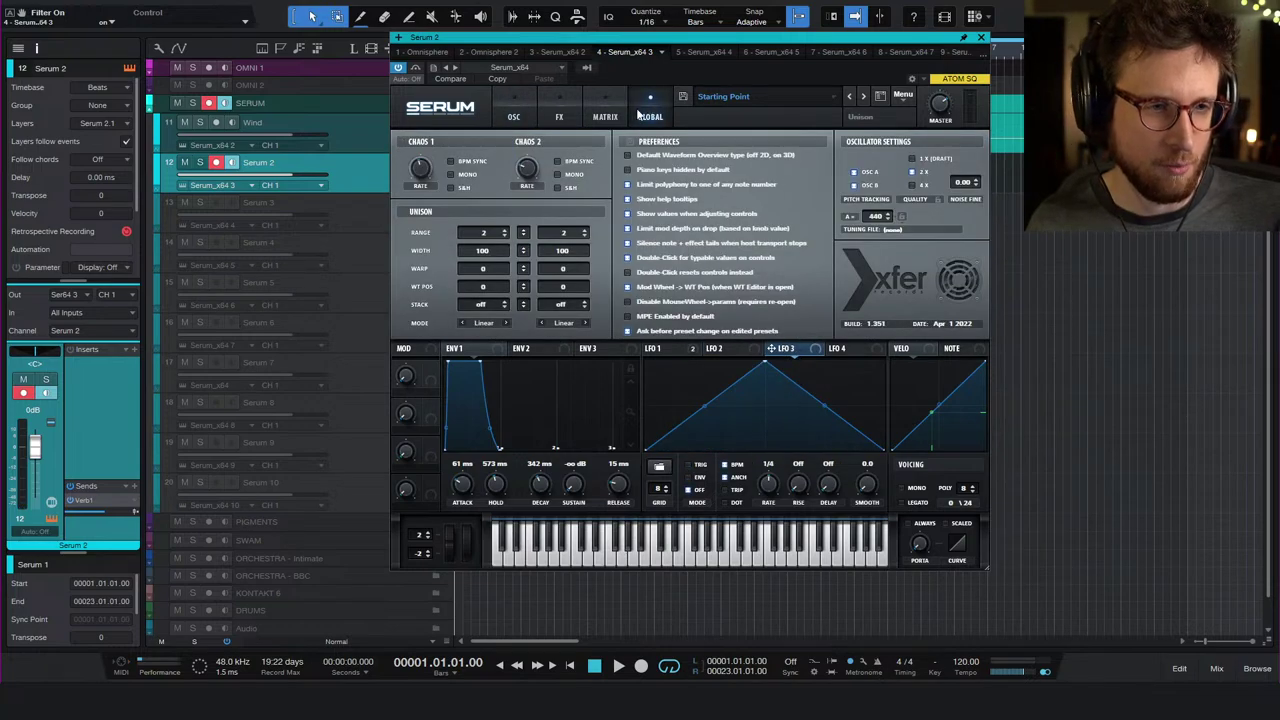
pyautogui.click(594, 112)
pyautogui.click(423, 227)
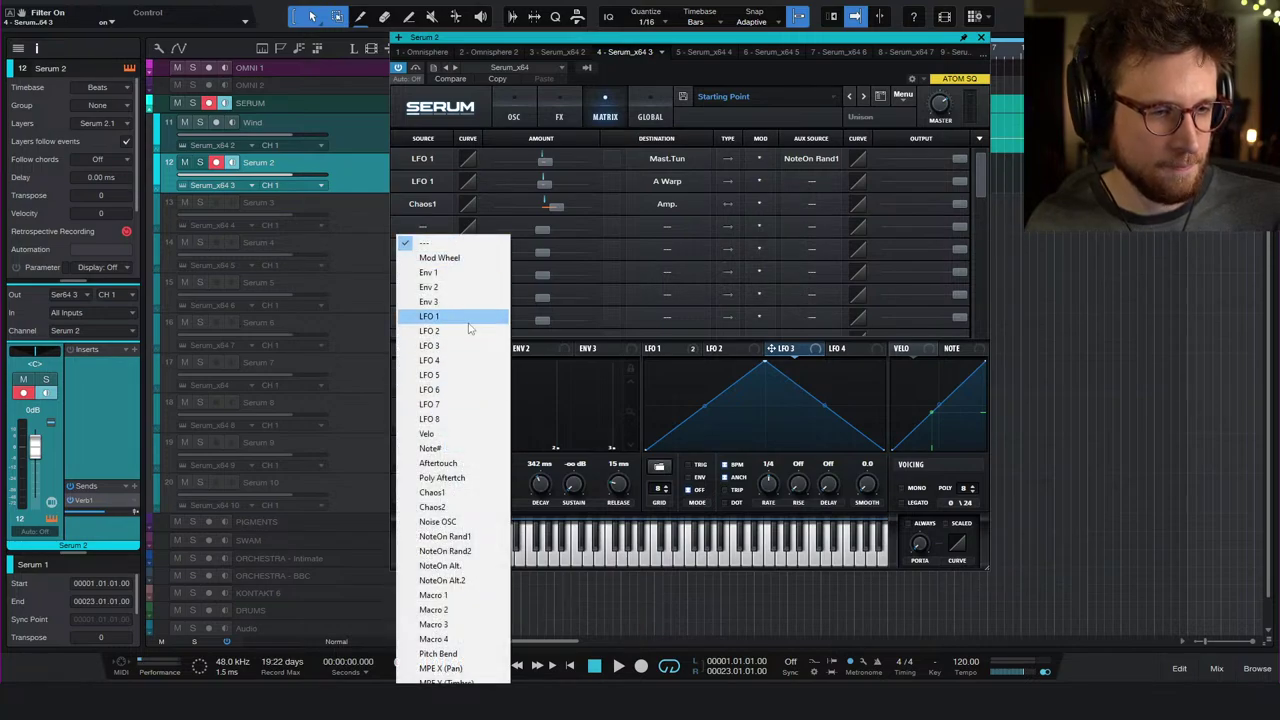
pyautogui.click(468, 345)
pyautogui.click(667, 226)
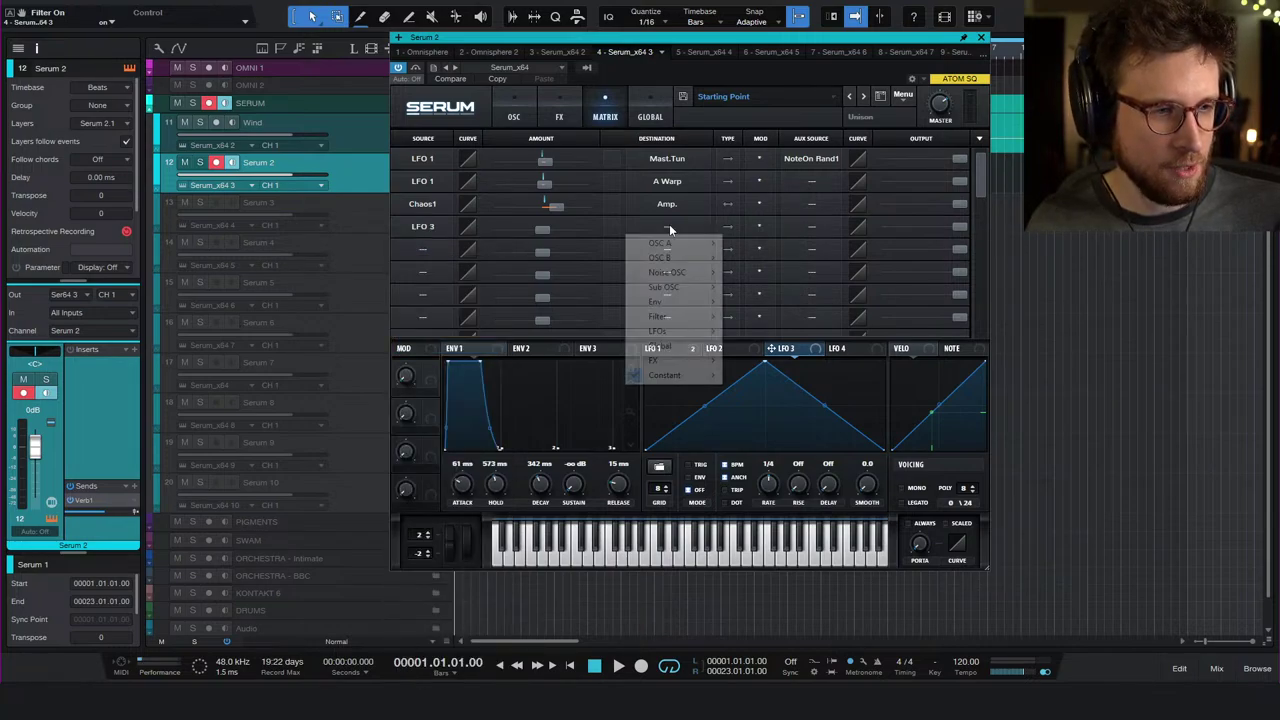
pyautogui.moveTo(685, 345)
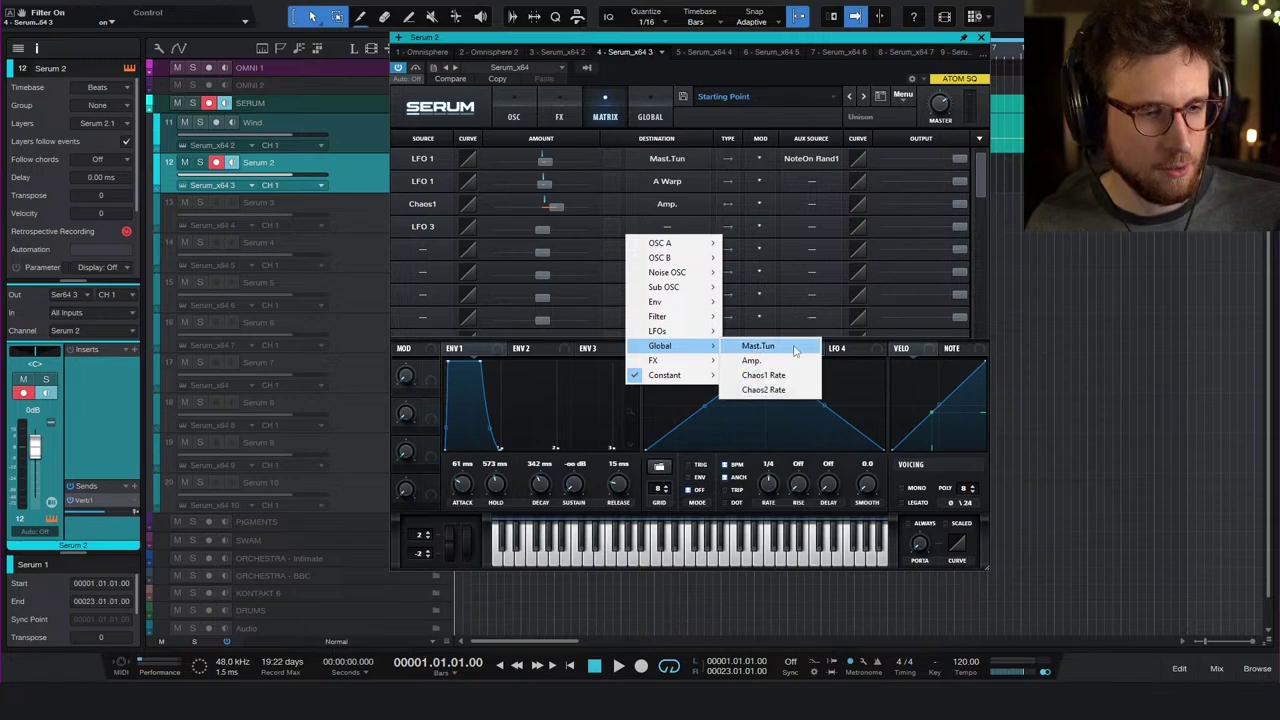
pyautogui.click(770, 346)
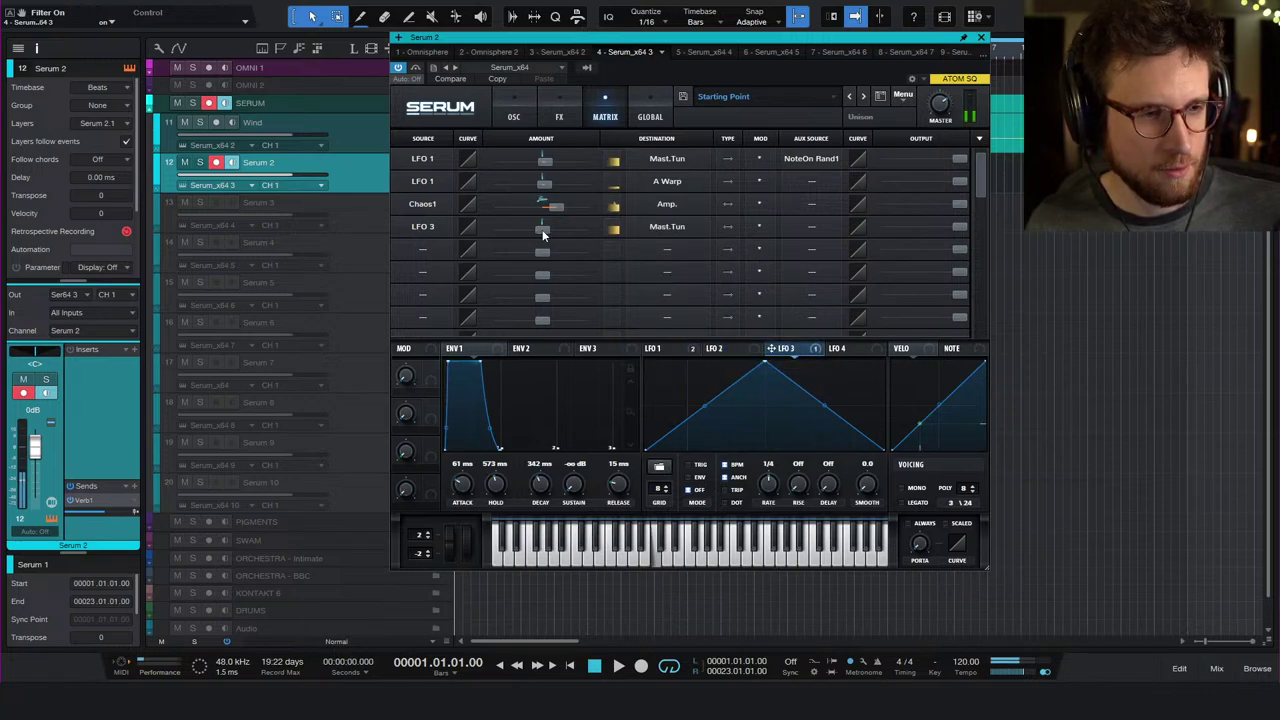
# - Set the amount of the LFO 3 to master tuning modulation to 2
pyautogui.moveTo(541, 230); pyautogui.dragTo(545, 229)
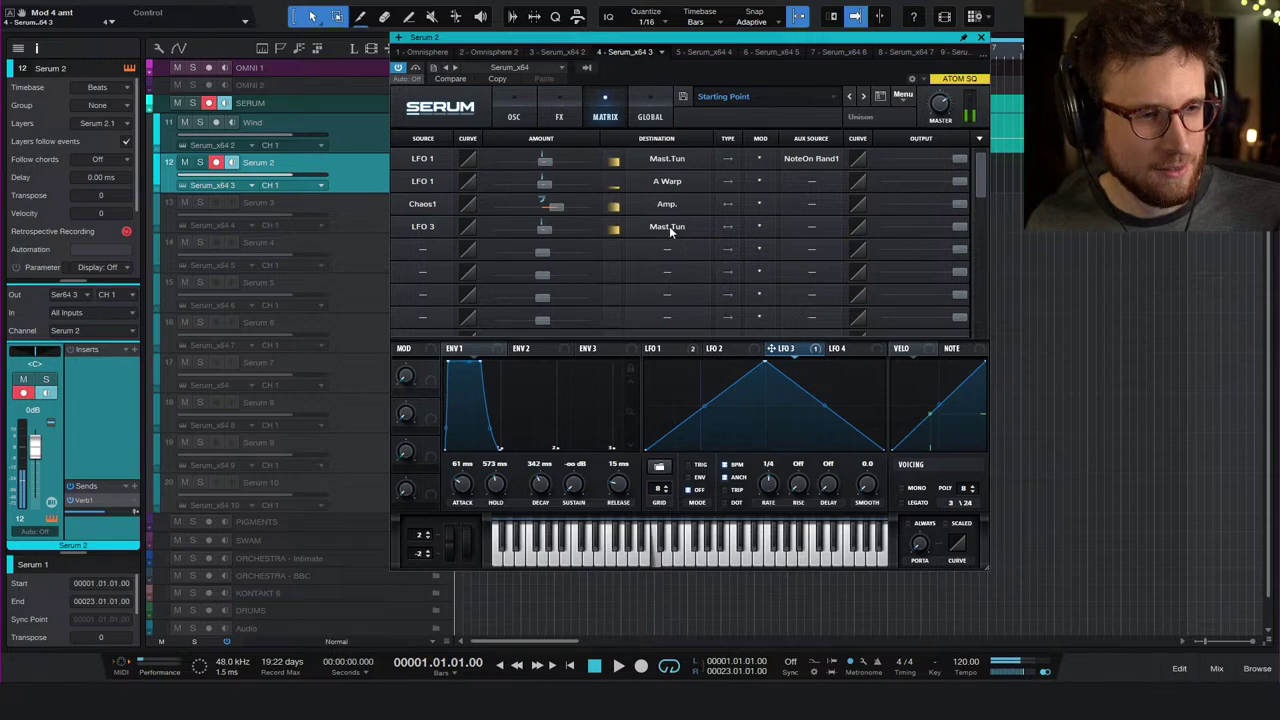
pyautogui.doubleClick(544, 229)
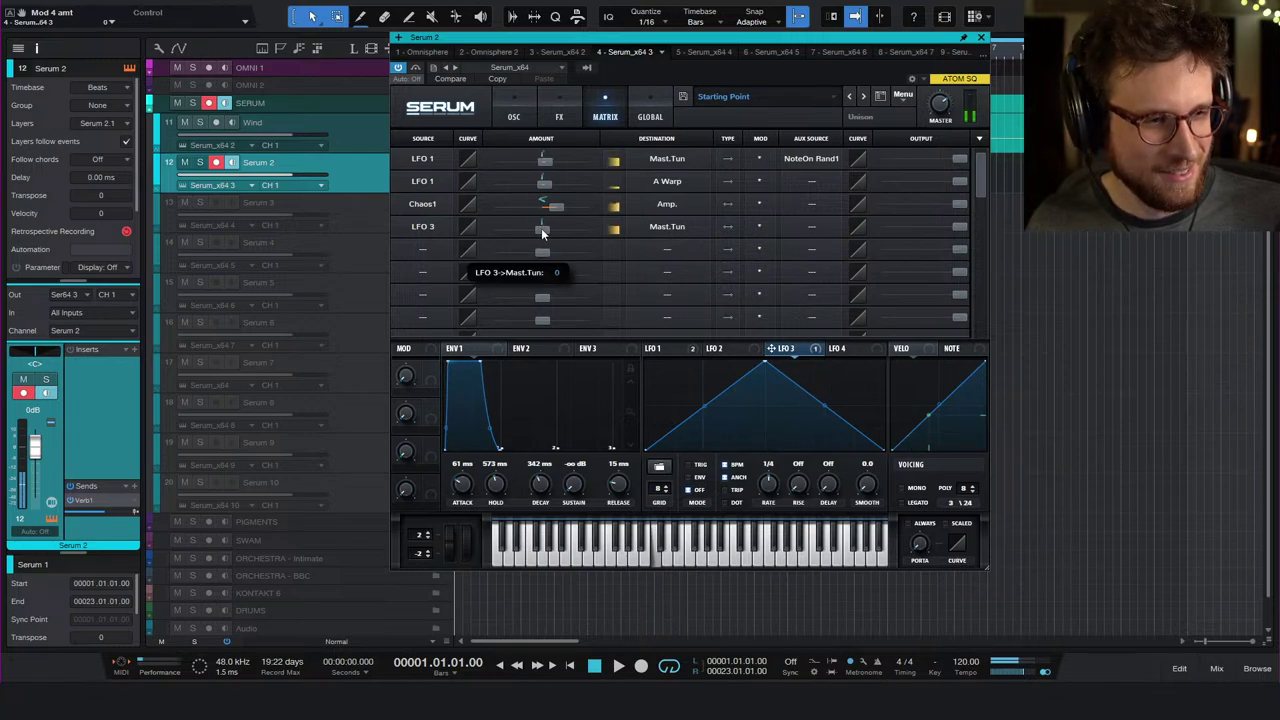
pyautogui.moveTo(543, 232); pyautogui.dragTo(546, 229)
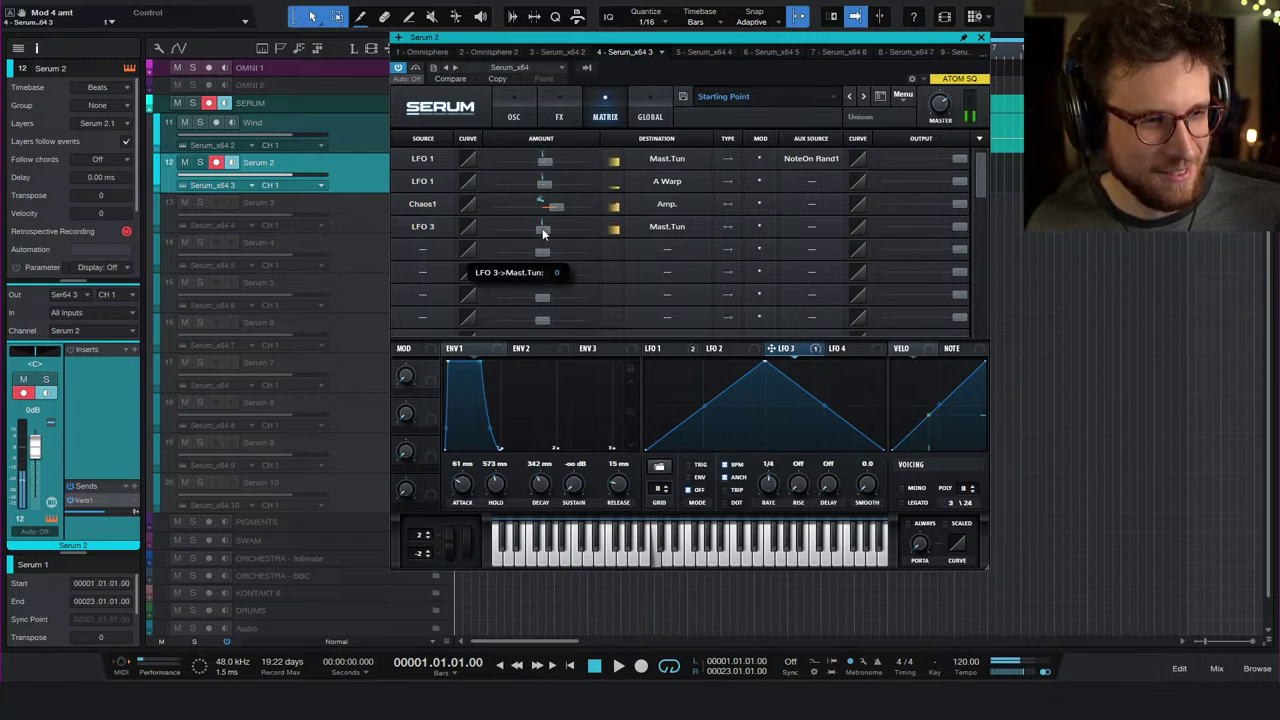
# - Load the Misc shape SlightMovement into LFO 3 and raise its points into two low humps
pyautogui.click(656, 469)
pyautogui.moveTo(727, 500)
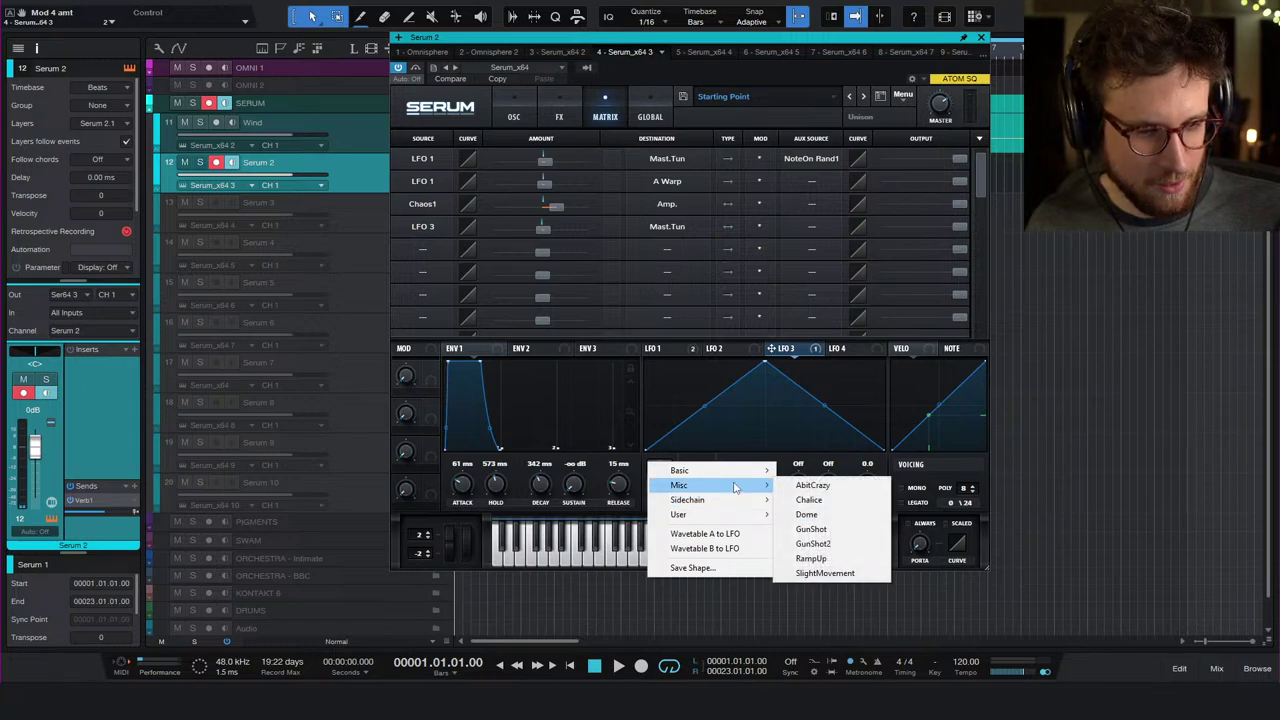
pyautogui.click(845, 572)
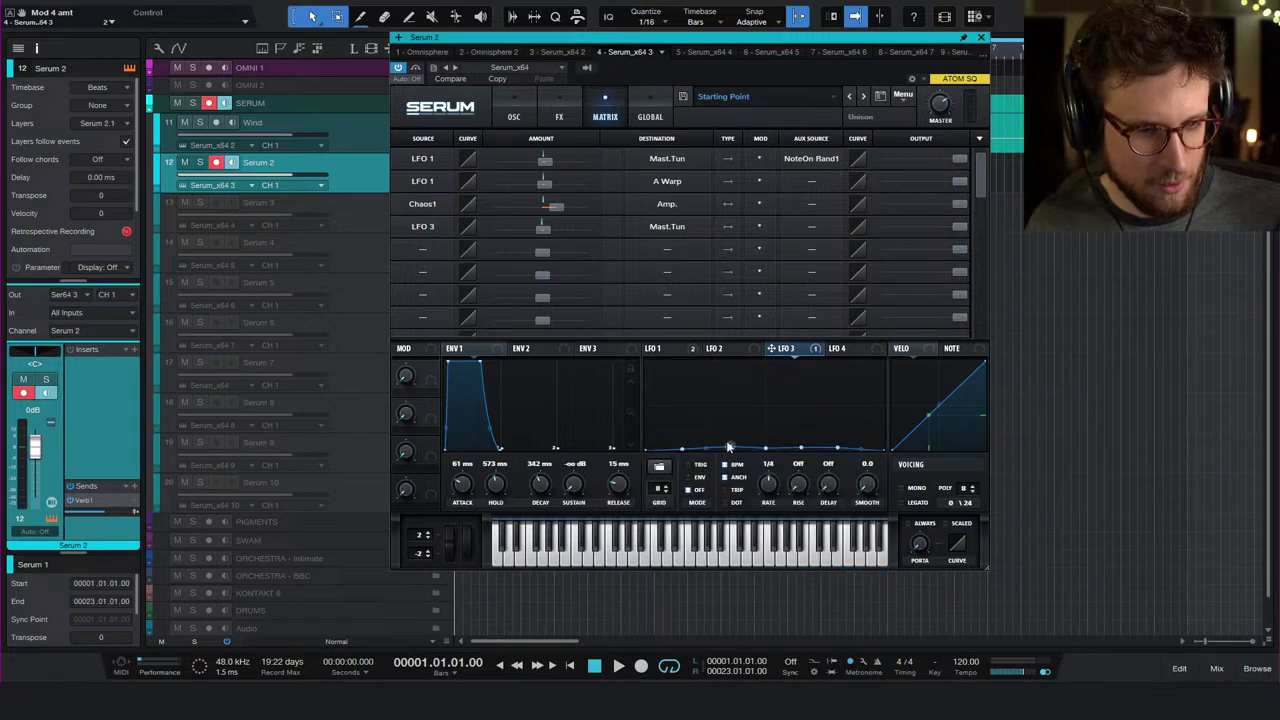
pyautogui.moveTo(728, 447); pyautogui.dragTo(799, 442)
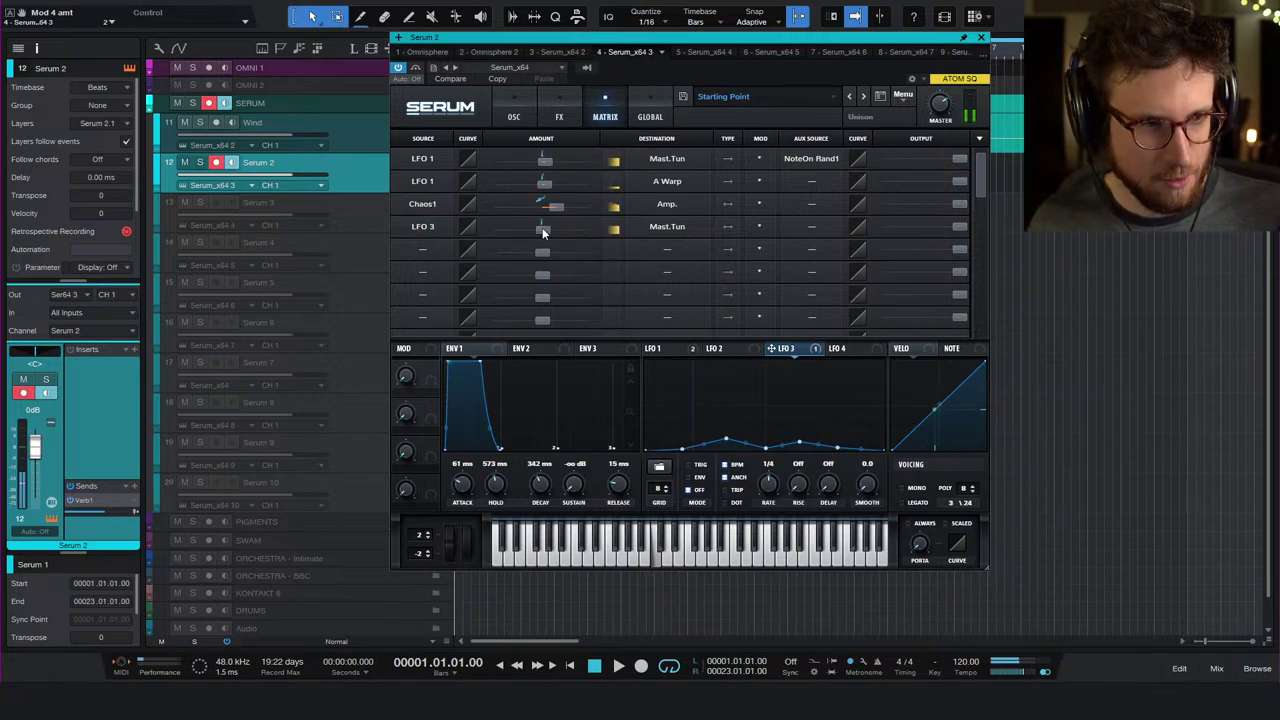
# - Turn off LFO 3's BPM sync, try a rate of 8.7 Hz, and settle on 6.2 Hz
pyautogui.click(735, 468)
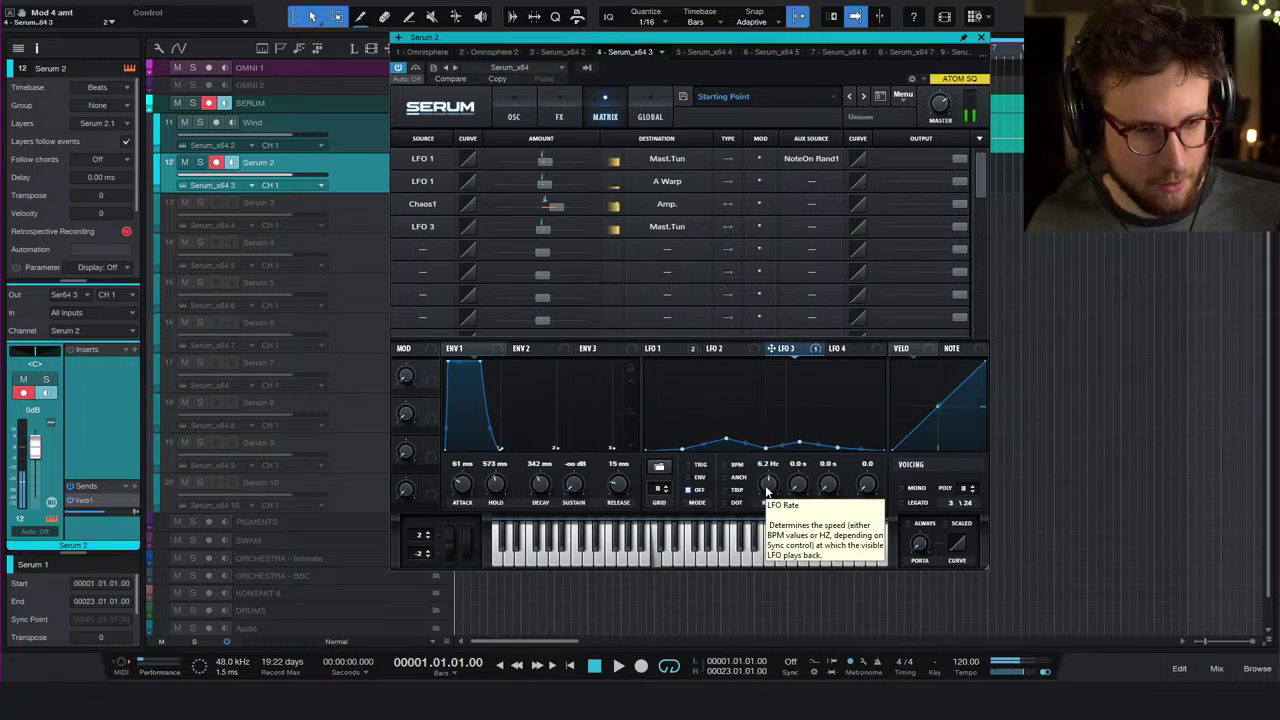
pyautogui.scroll(3, 765, 486)
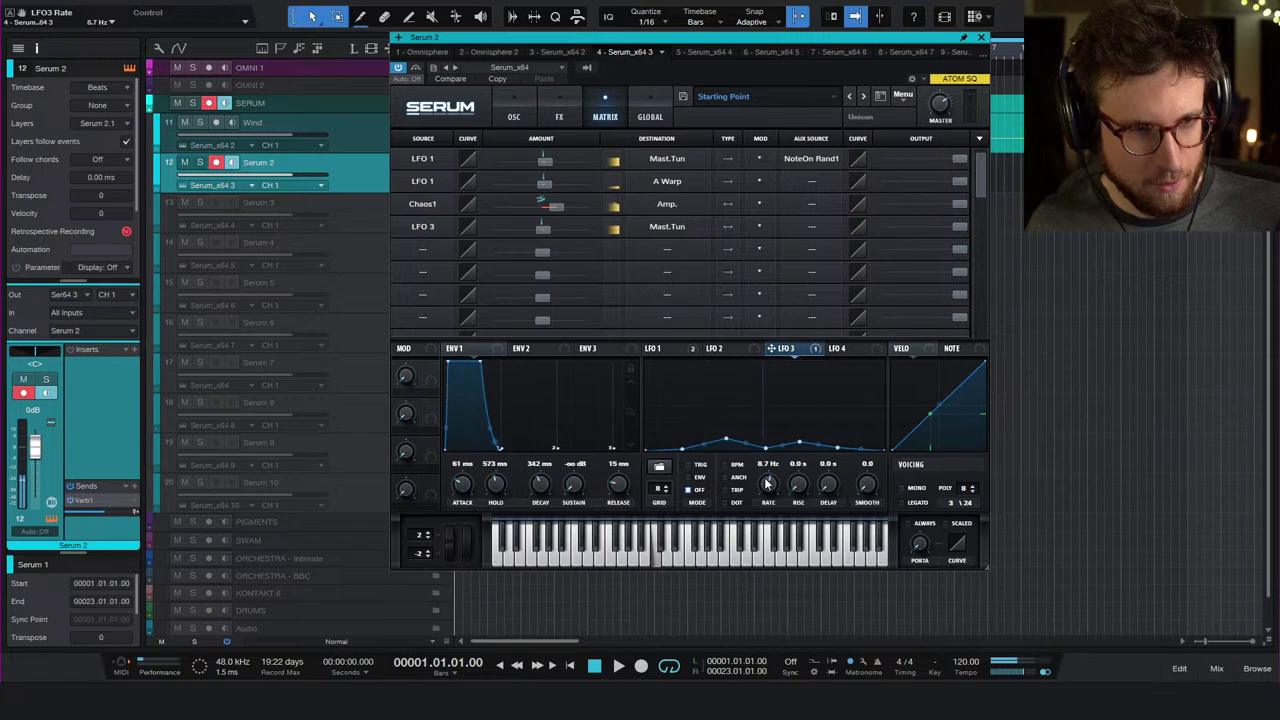
pyautogui.scroll(-3, 766, 485)
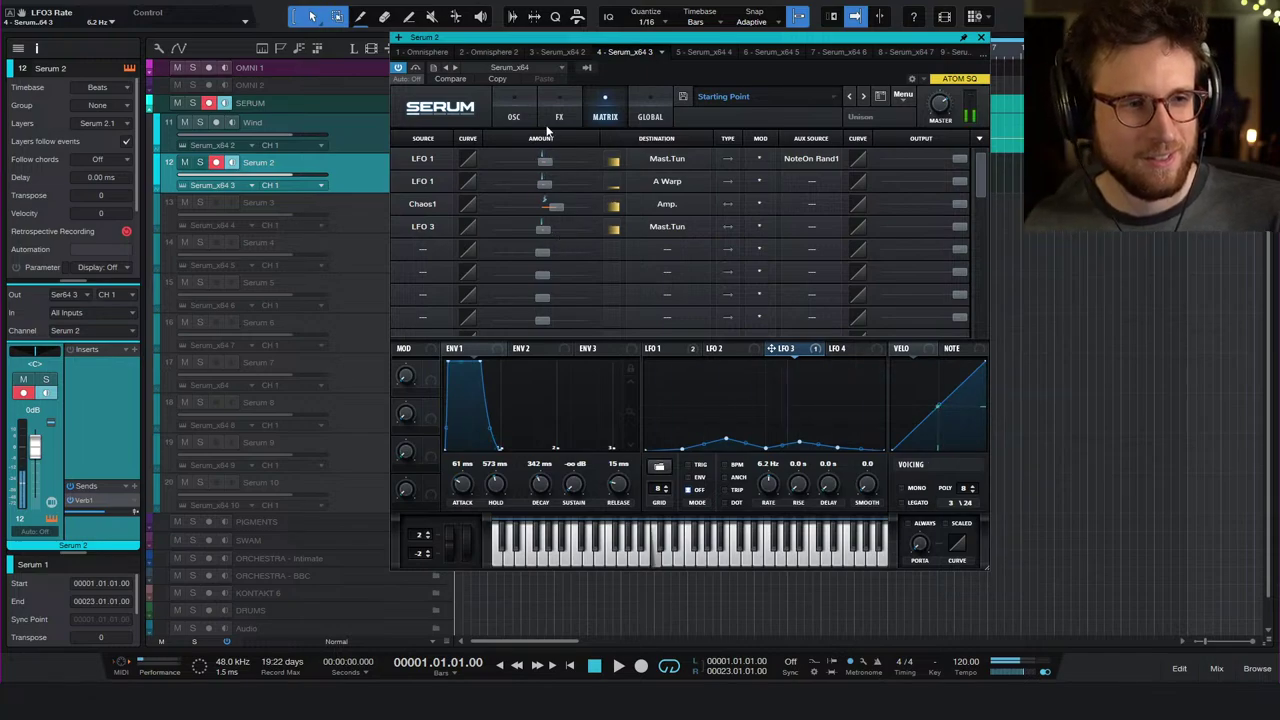
# - Make the rising curve of LFO 1 slightly less steep by raising its bend point
pyautogui.click(513, 116)
pyautogui.click(559, 116)
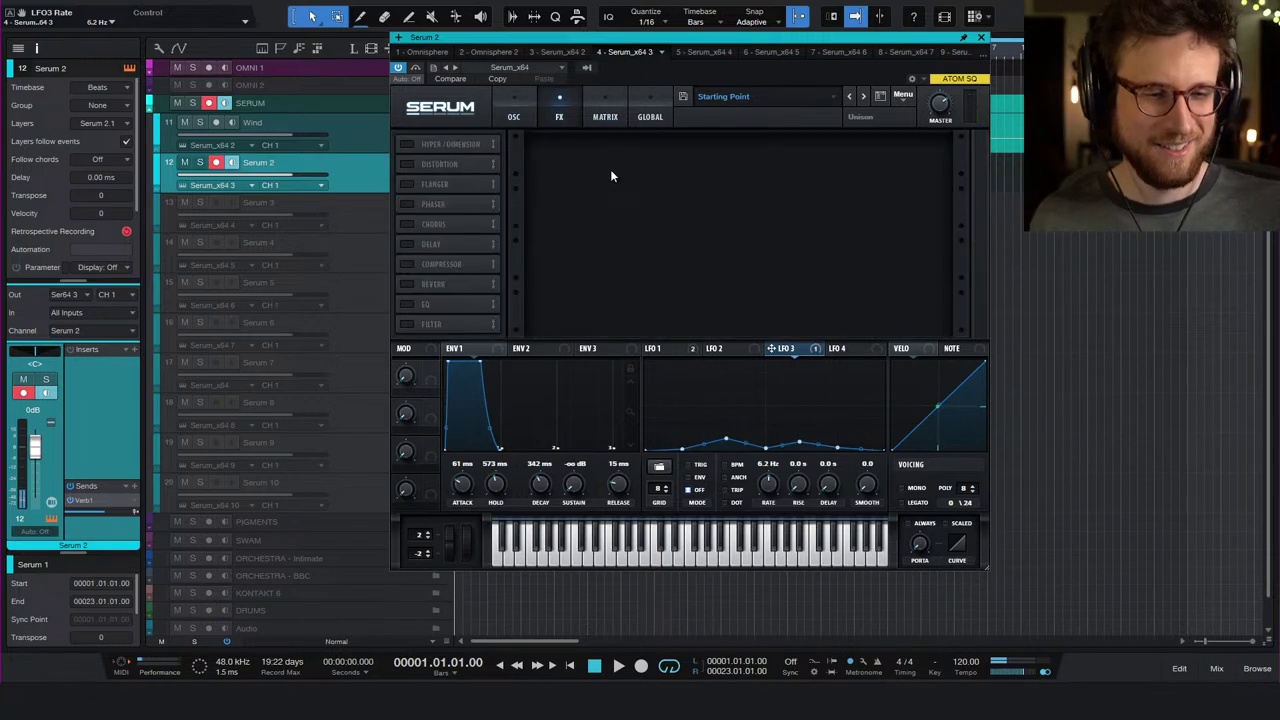
pyautogui.click(680, 352)
pyautogui.moveTo(740, 441); pyautogui.dragTo(739, 434)
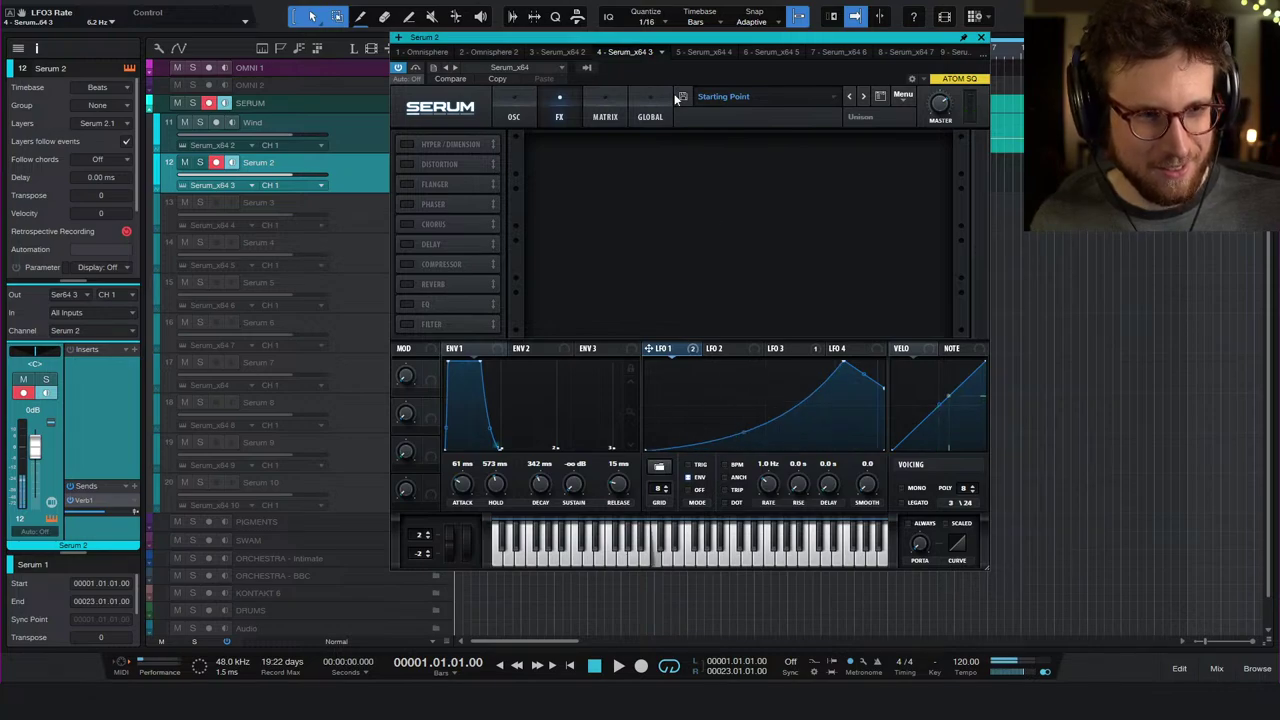
# - Try lowering the output of the LFO 1 to master tuning modulation to 15, and reset it to 100
pyautogui.click(600, 114)
pyautogui.moveTo(955, 162); pyautogui.dragTo(879, 157)
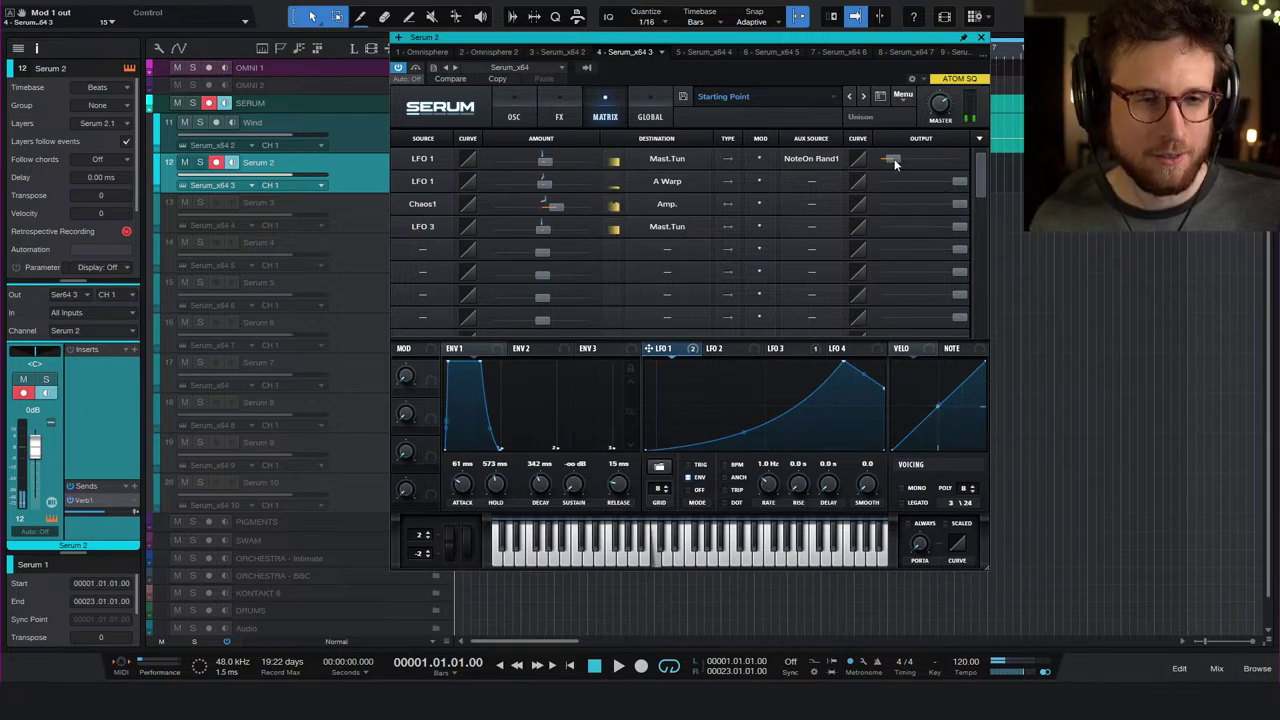
pyautogui.doubleClick(893, 159)
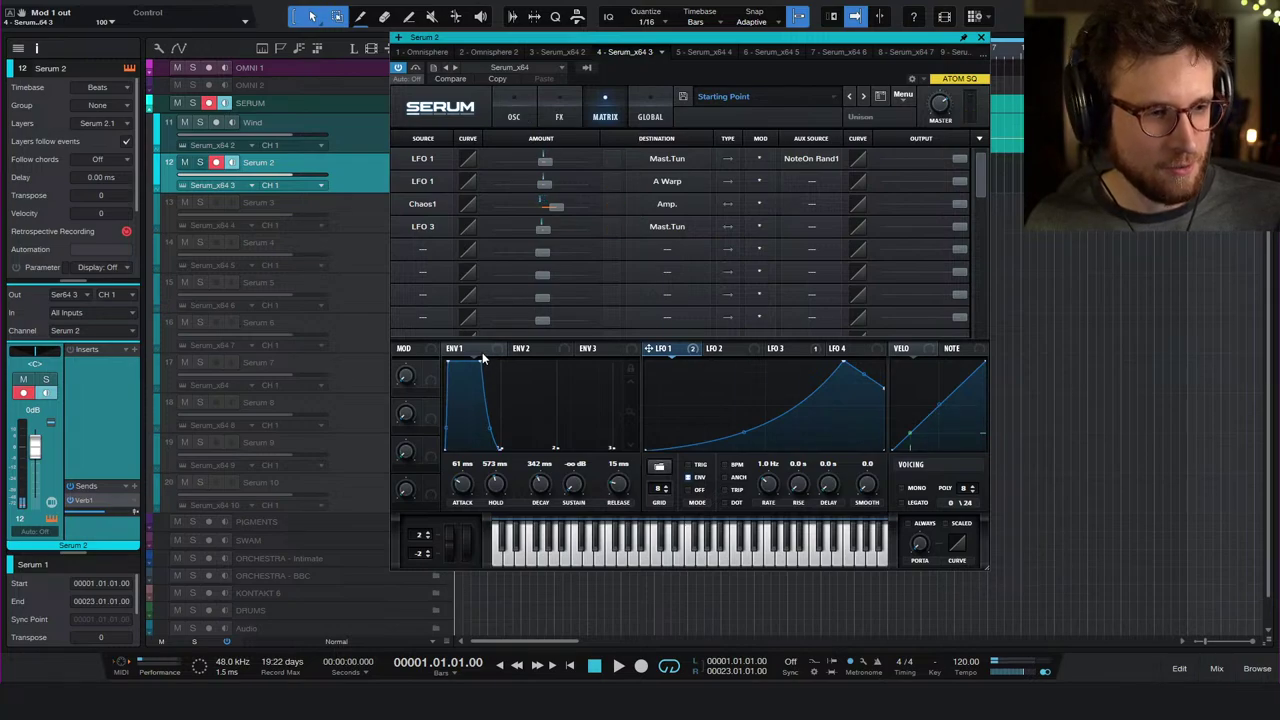
# - Add a matrix route from NoteOn Rand2 to Env1 Hold with an amount of -13
pyautogui.click(423, 250)
pyautogui.click(478, 573)
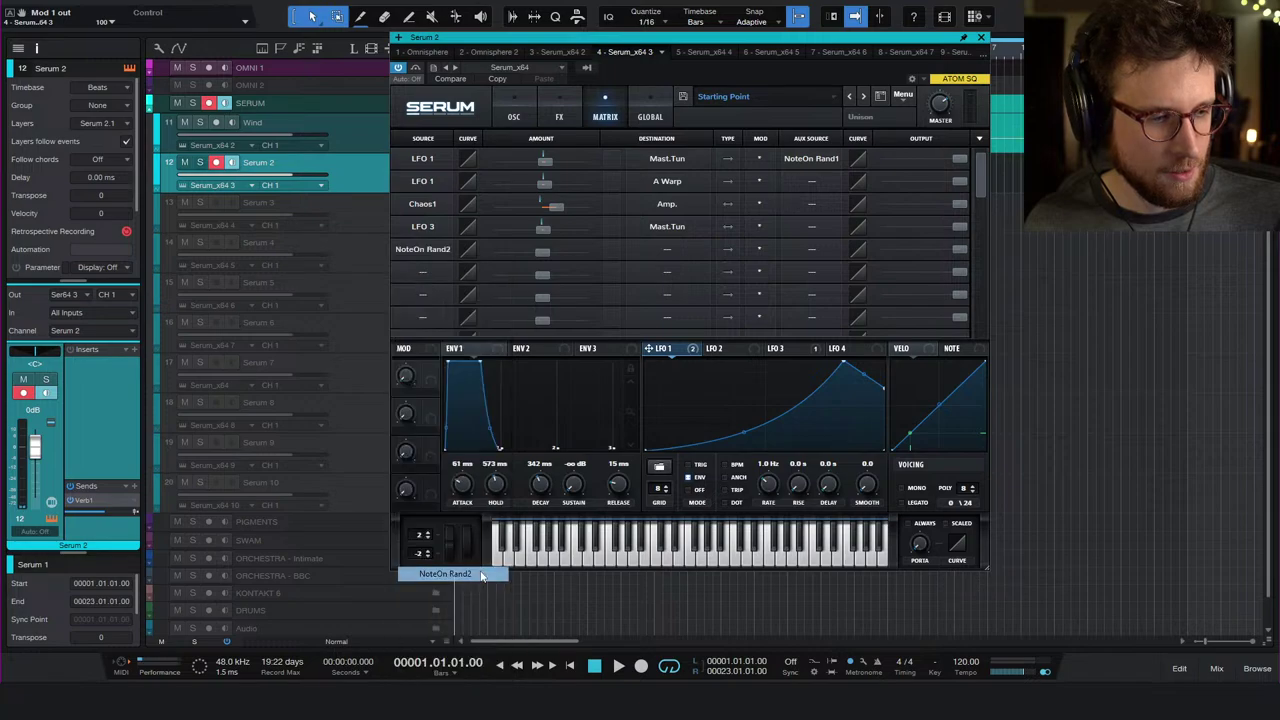
pyautogui.click(668, 248)
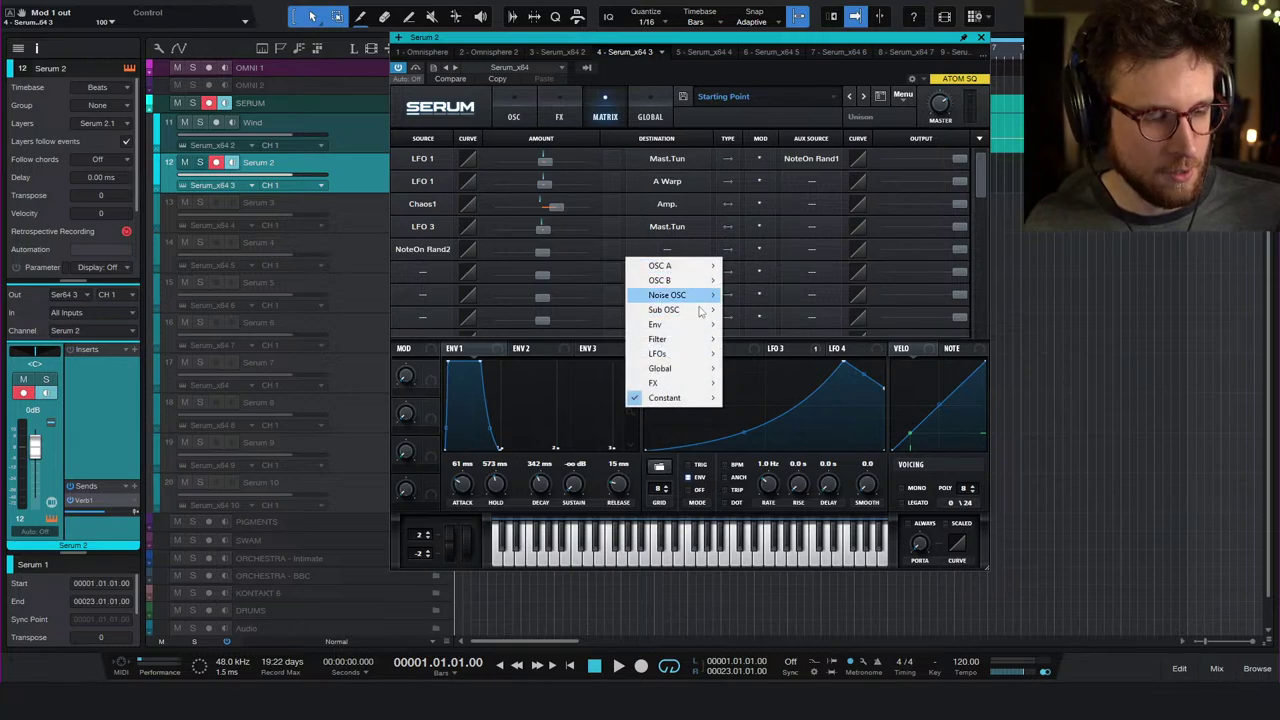
pyautogui.moveTo(700, 324)
pyautogui.click(758, 339)
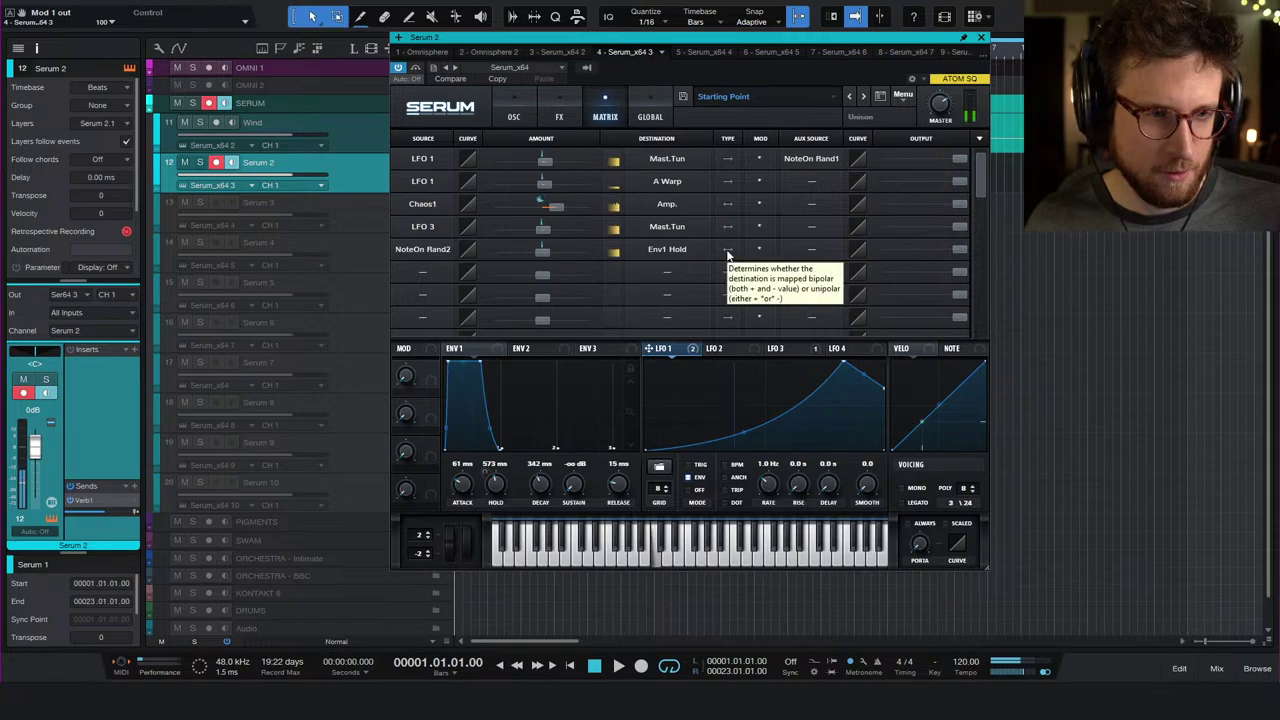
pyautogui.moveTo(542, 250); pyautogui.dragTo(536, 252)
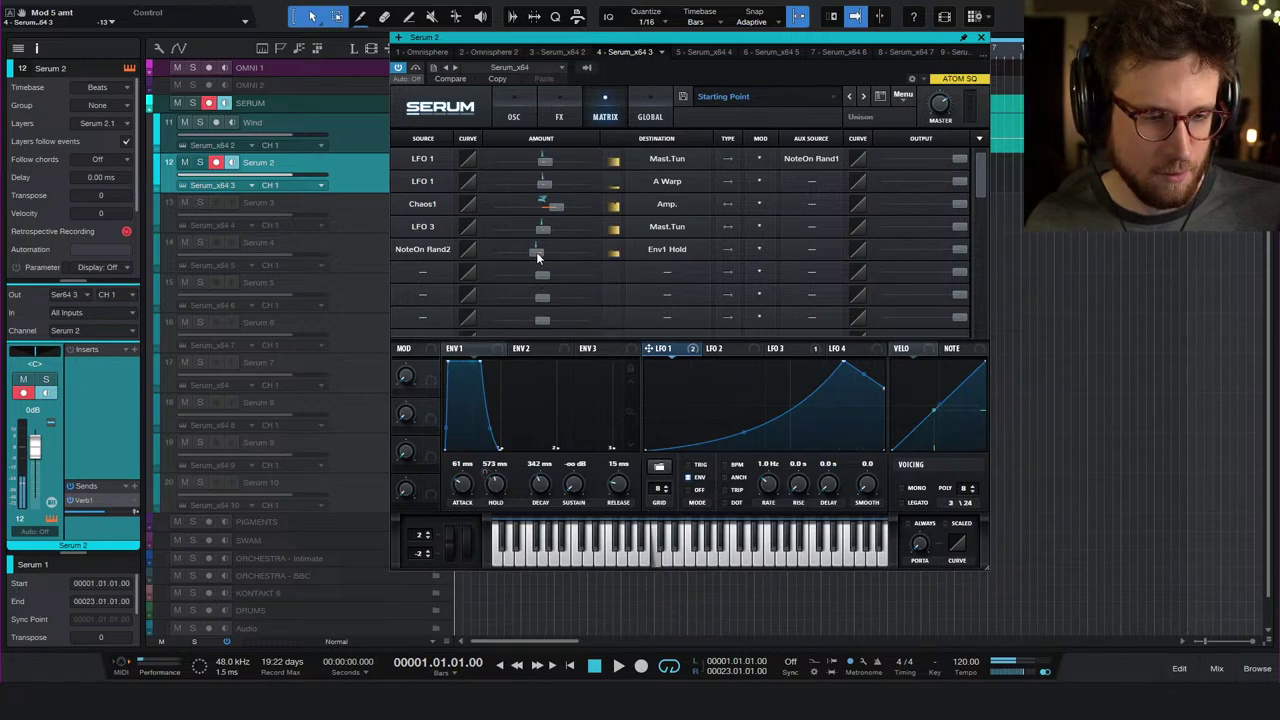
# - Set the NoteOn Rand2 to Env1 Hold amount to -11, and add a matrix route from NoteOn Rand2 to LFO1 Rate
pyautogui.moveTo(537, 252); pyautogui.dragTo(539, 252)
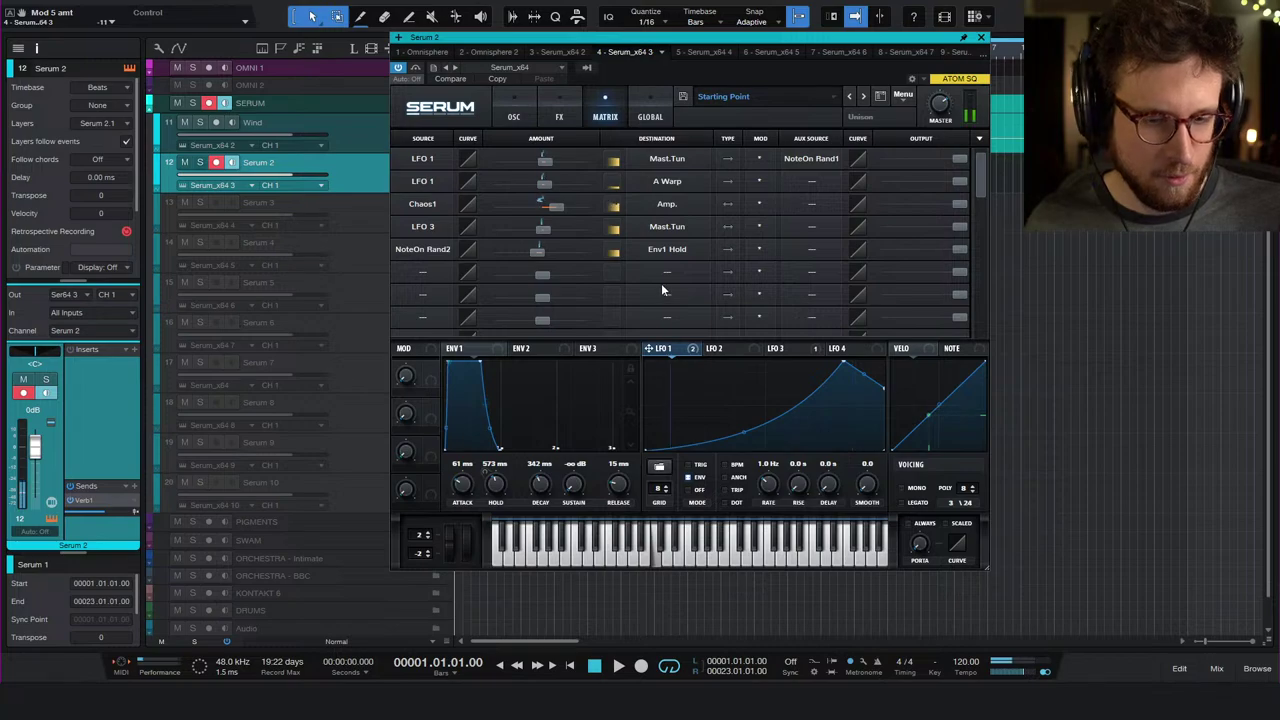
pyautogui.click(403, 271)
pyautogui.click(445, 596)
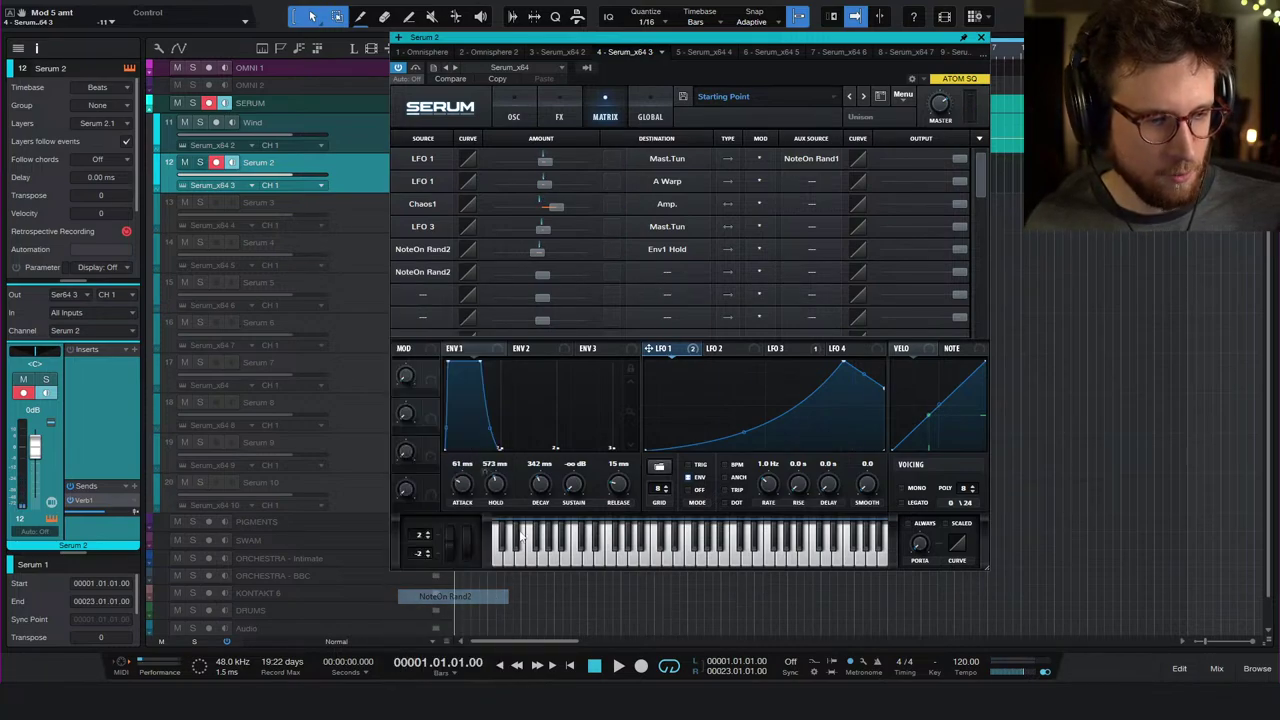
pyautogui.click(667, 268)
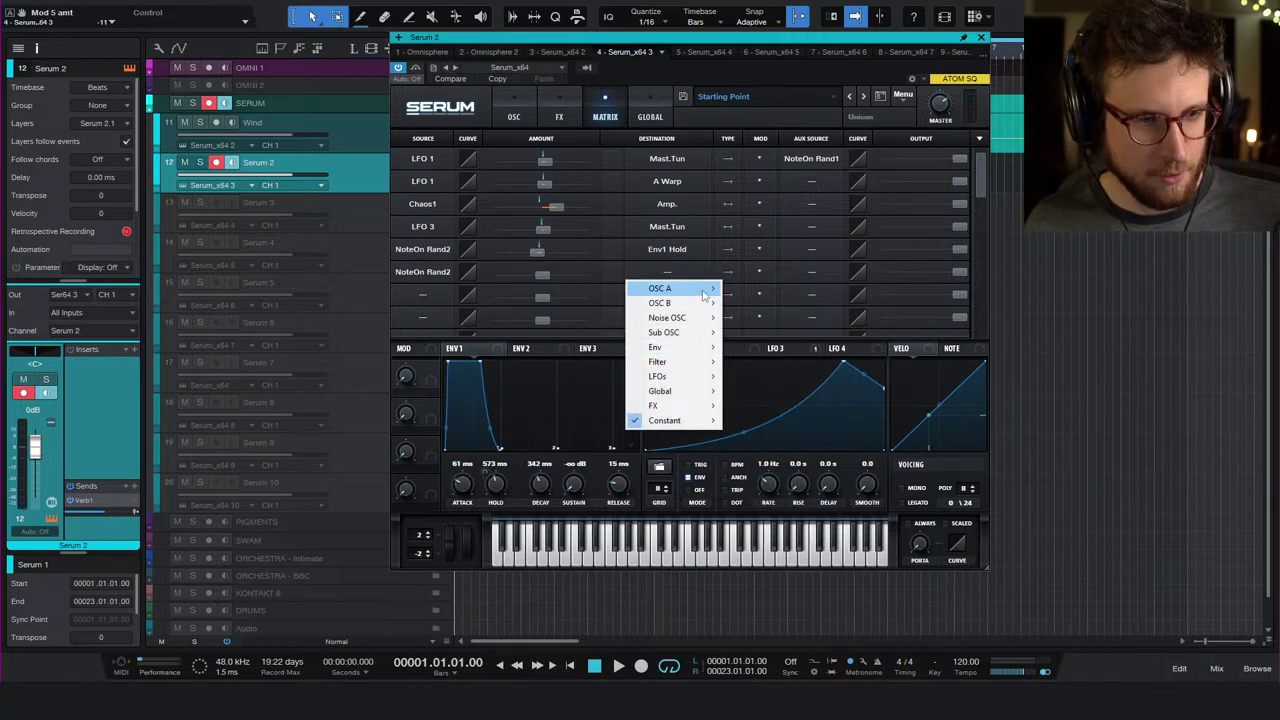
pyautogui.moveTo(692, 364)
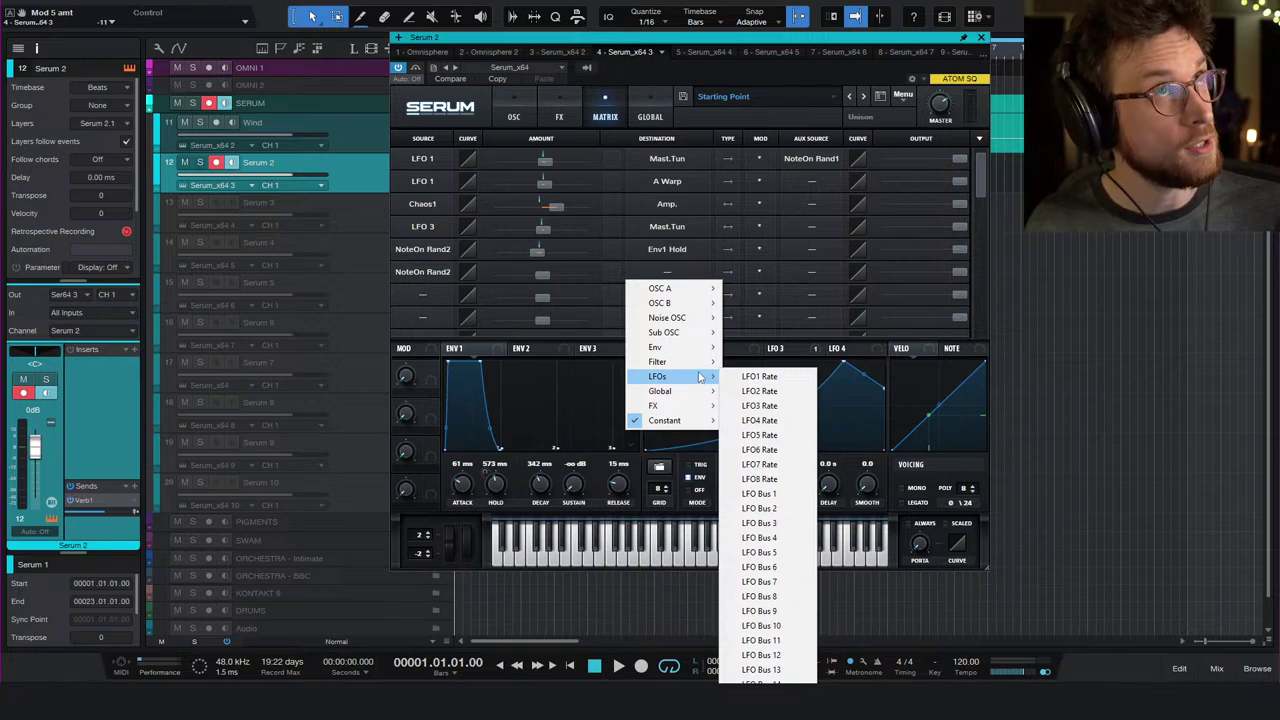
pyautogui.click(785, 378)
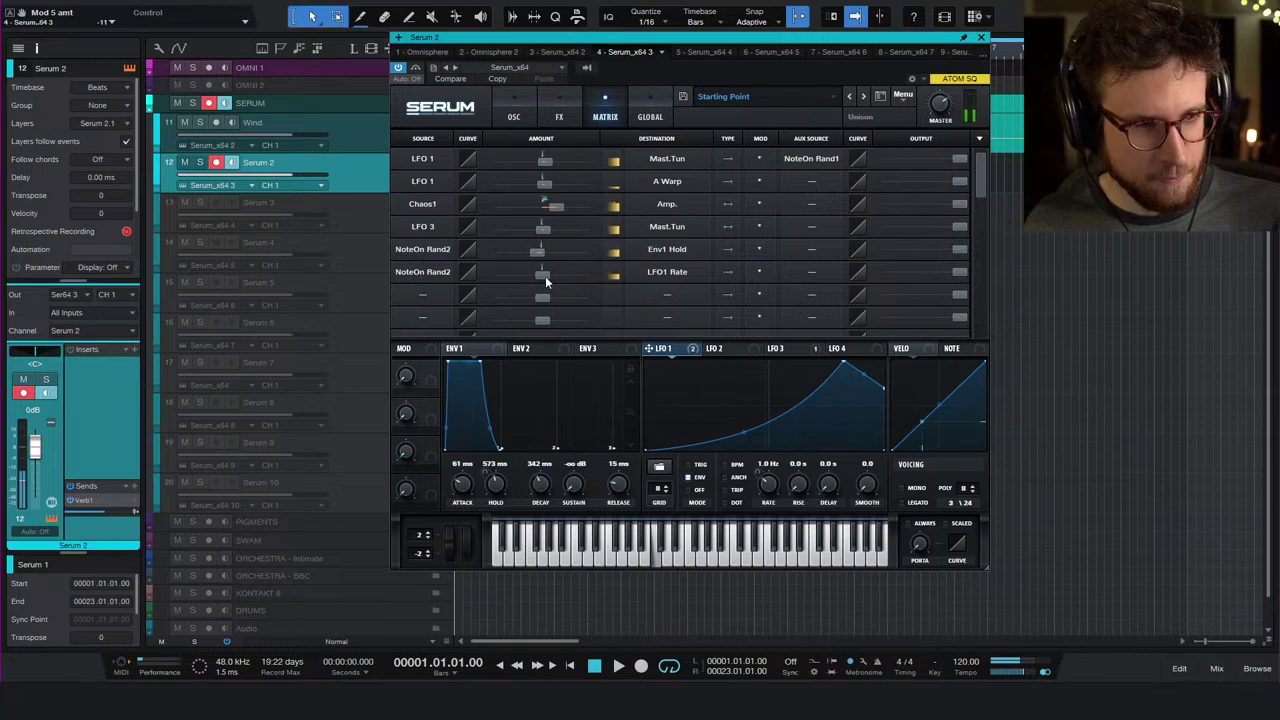
# - Try an amount of 11 for the NoteOn Rand2 to LFO1 Rate route, and settle on 4
pyautogui.moveTo(545, 276); pyautogui.dragTo(552, 275)
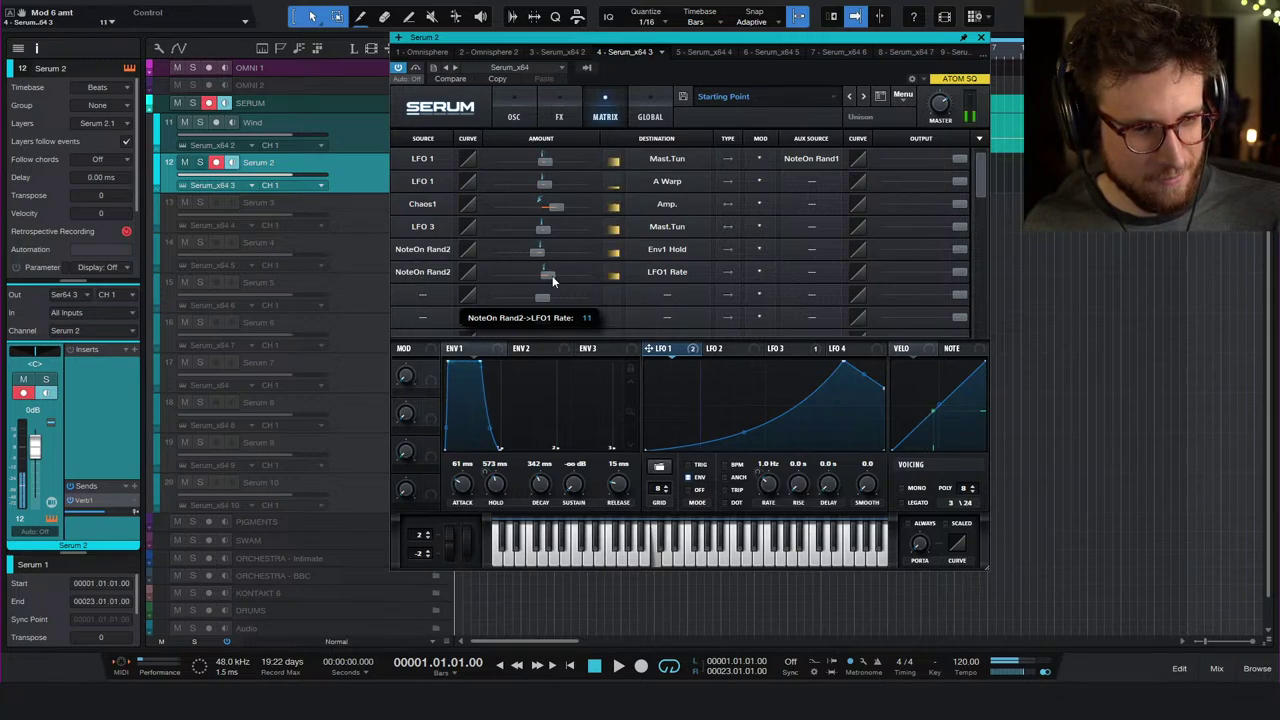
pyautogui.moveTo(552, 275); pyautogui.dragTo(550, 275)
pyautogui.moveTo(550, 275); pyautogui.dragTo(548, 277)
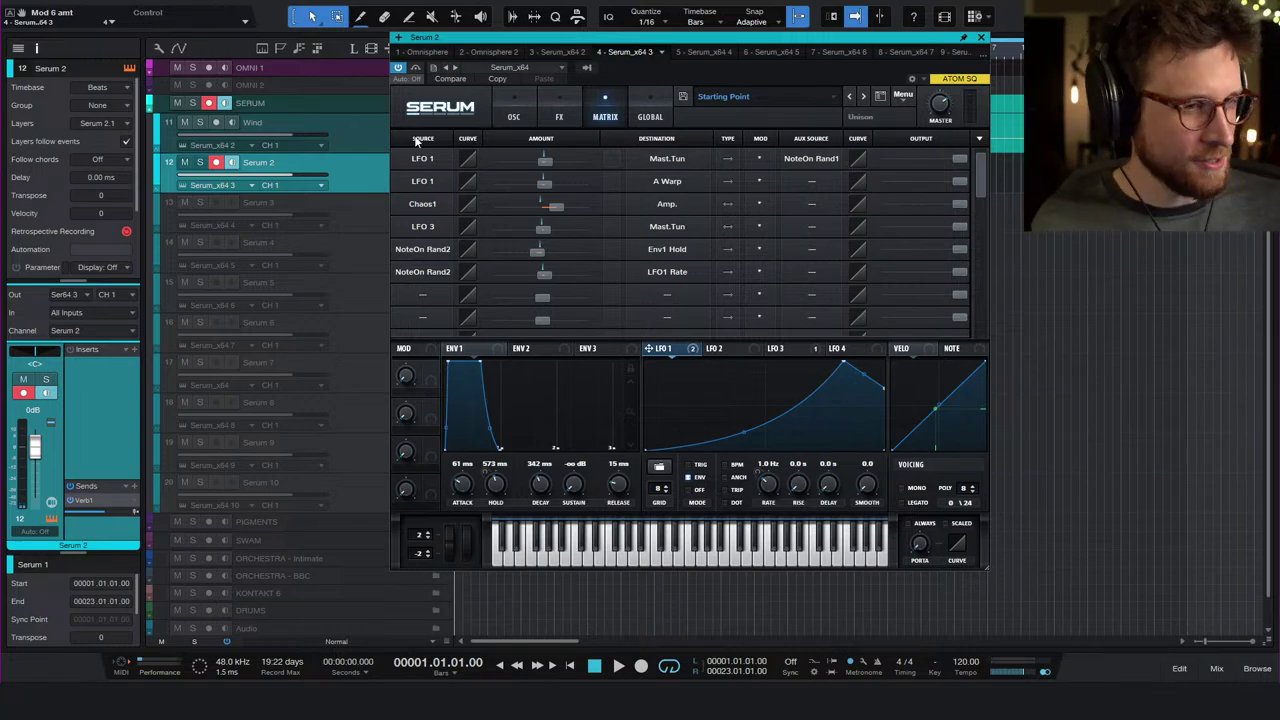
# - Try the Tube distortion effect with its drive raised to 64%, and switch the distortion off
pyautogui.click(559, 116)
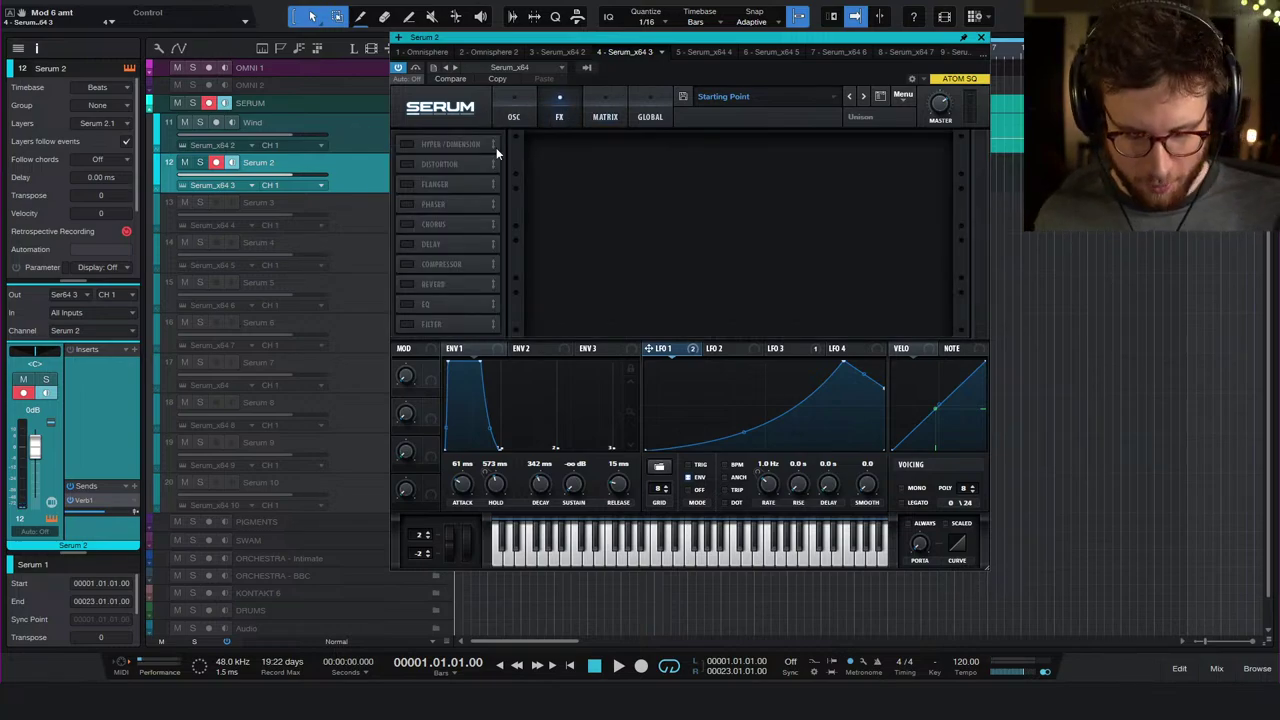
pyautogui.click(407, 164)
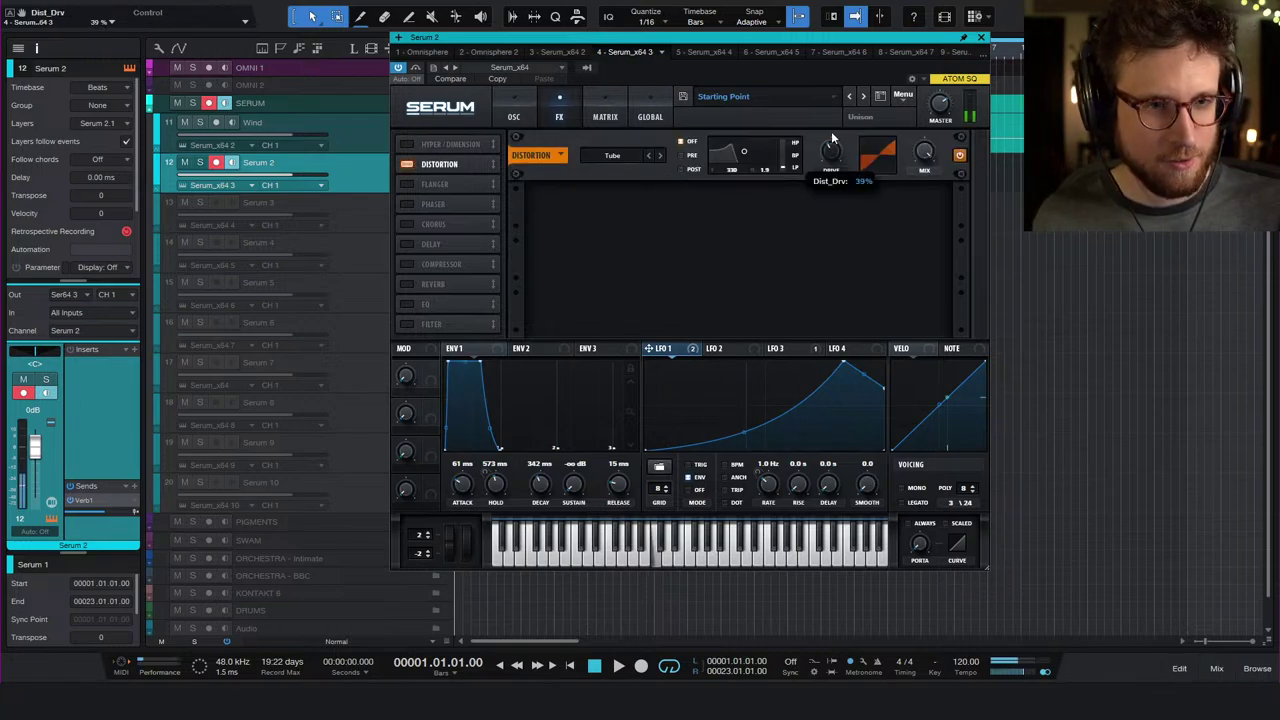
pyautogui.moveTo(832, 137); pyautogui.dragTo(840, 87)
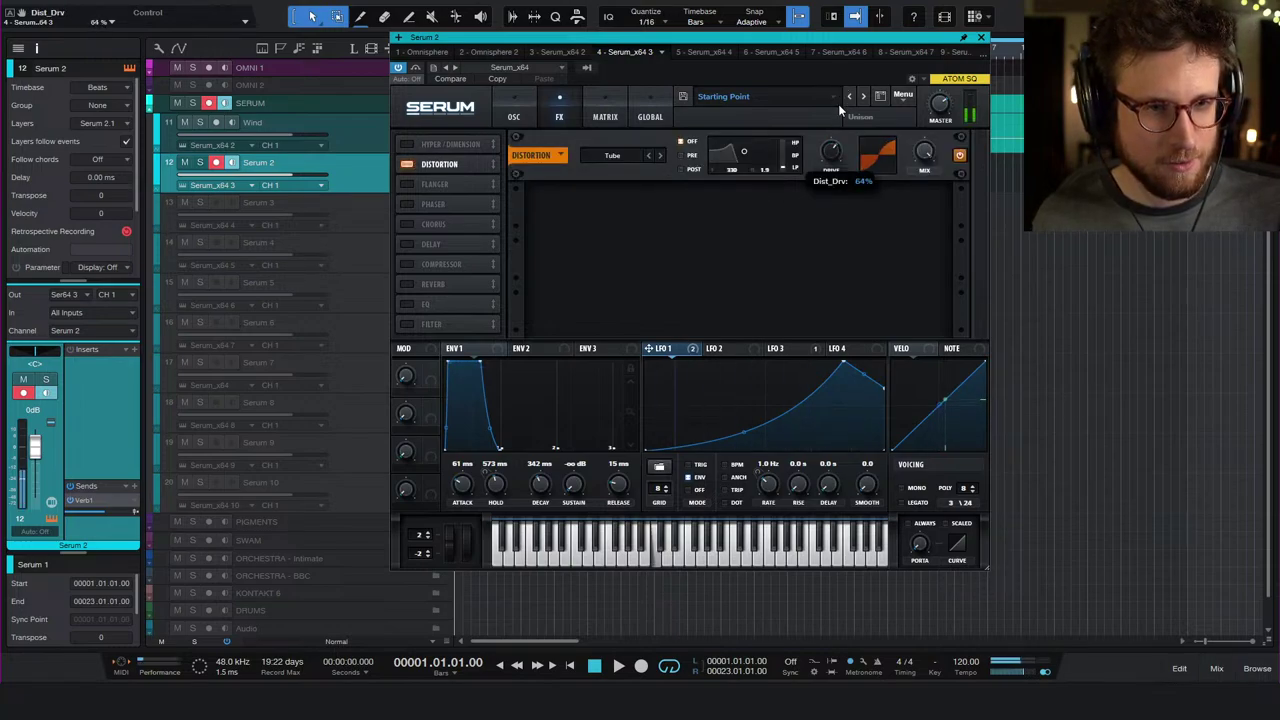
pyautogui.click(406, 164)
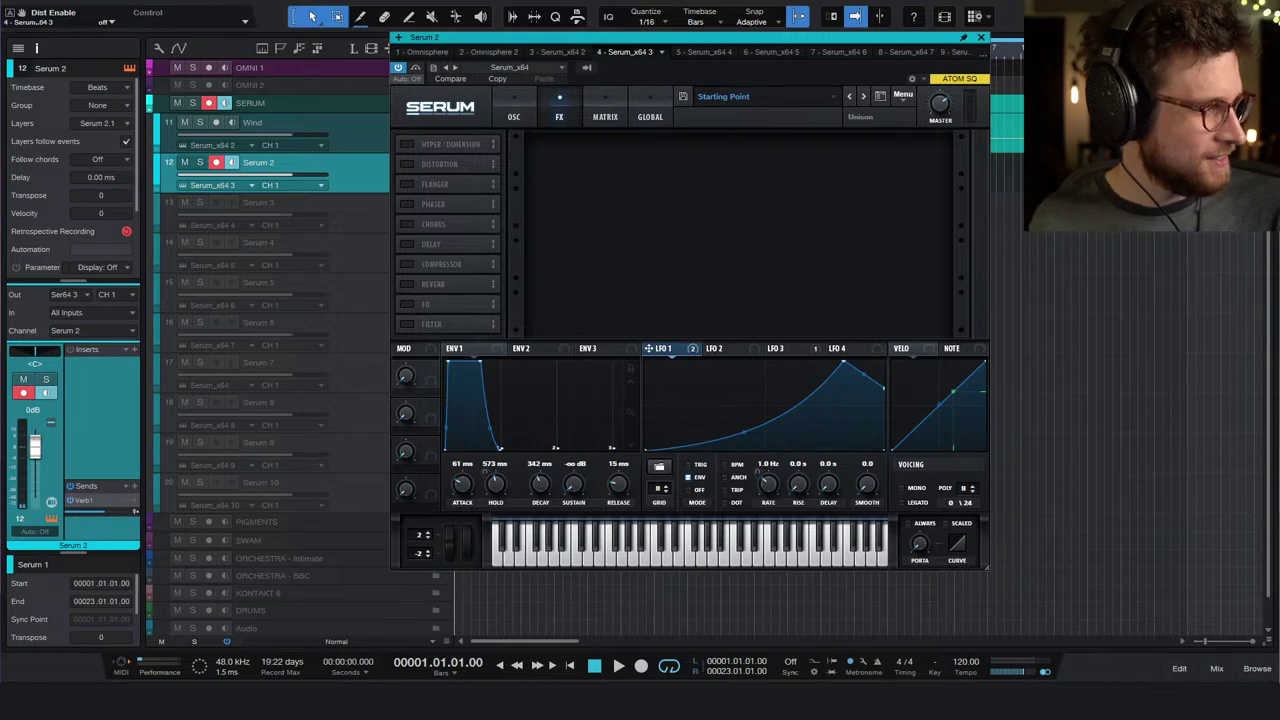
# - Audition noise samples such as CymLoop, AC hum1 and AC hum2, choose Air Can 1, and set the noise level to 29%
pyautogui.click(514, 113)
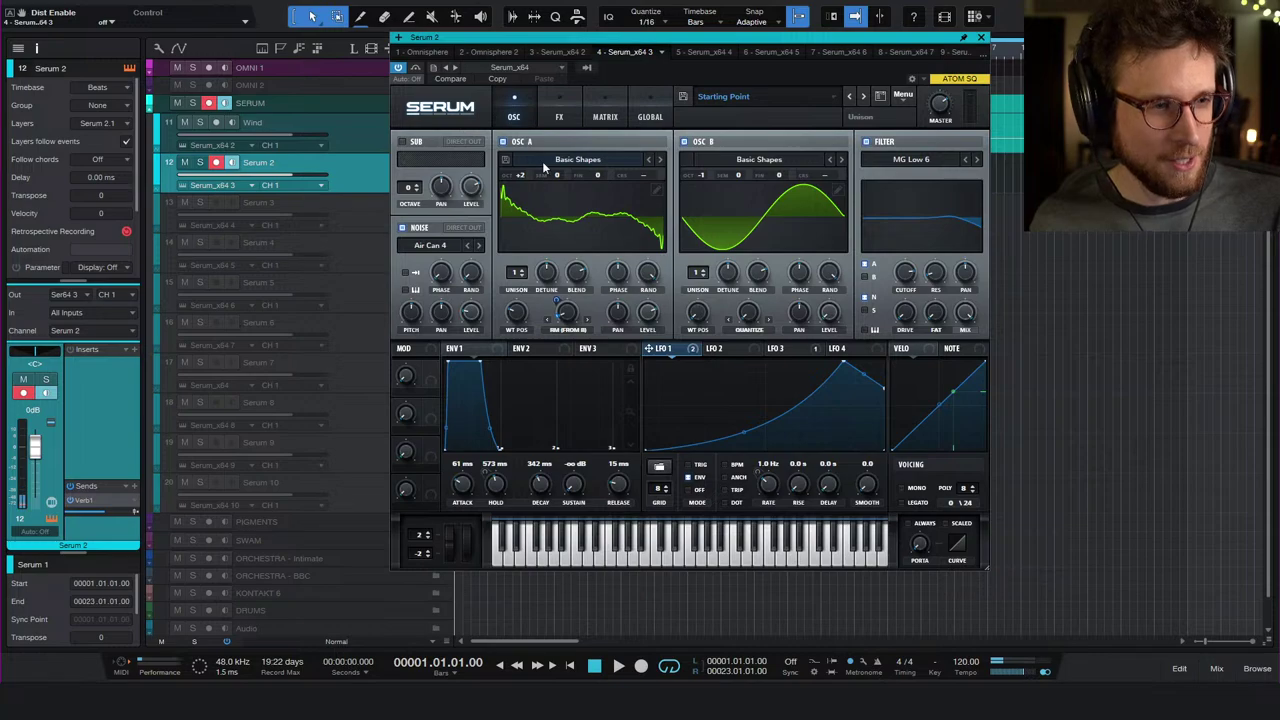
pyautogui.click(479, 246)
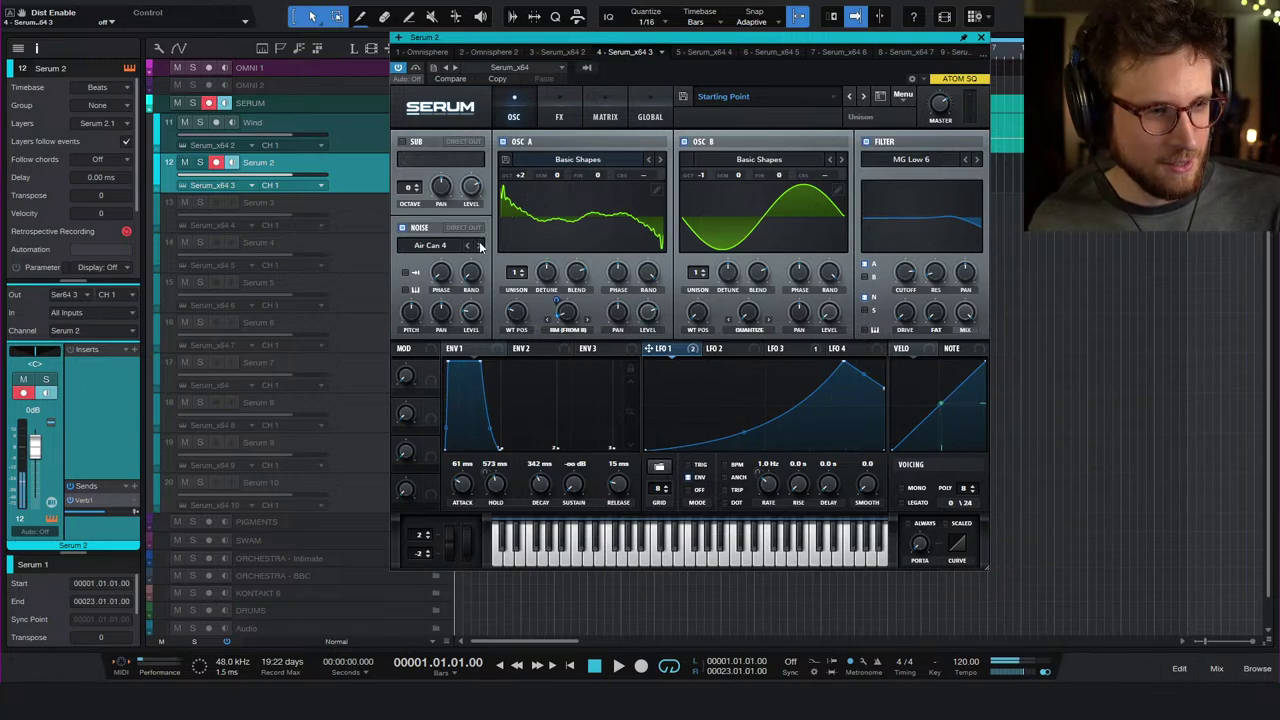
pyautogui.click(479, 246)
pyautogui.click(450, 247)
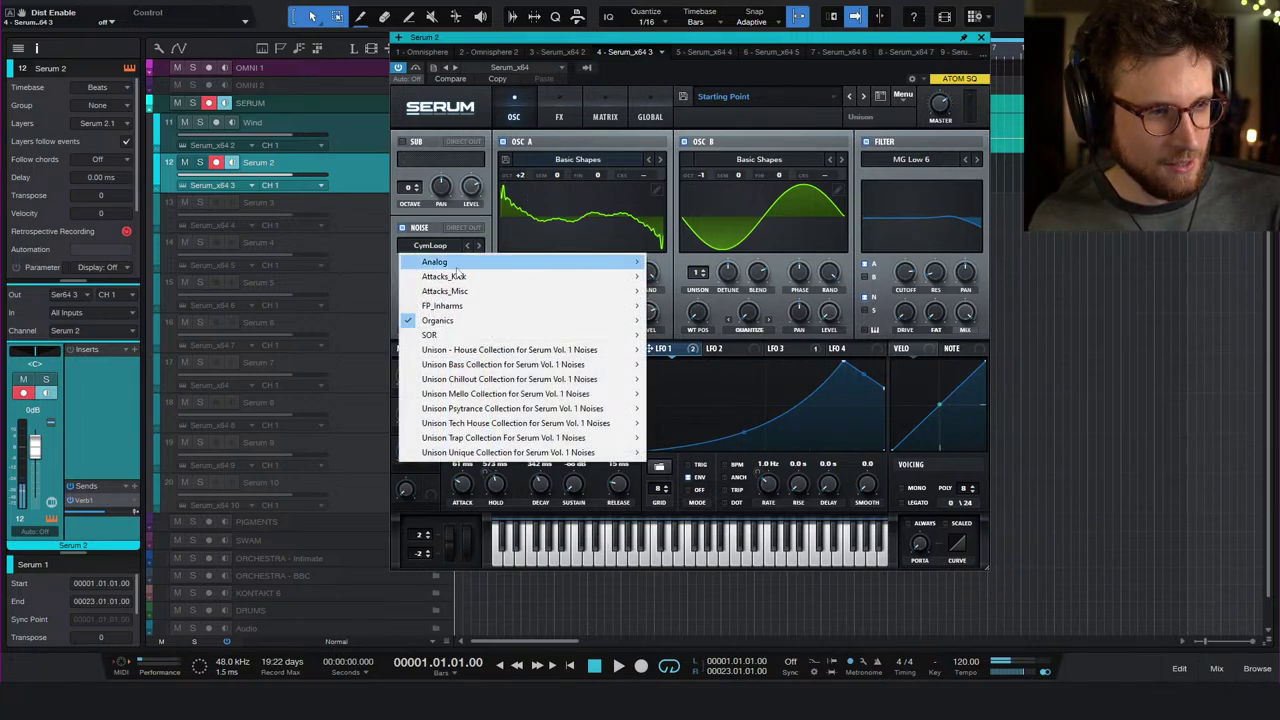
pyautogui.moveTo(456, 263)
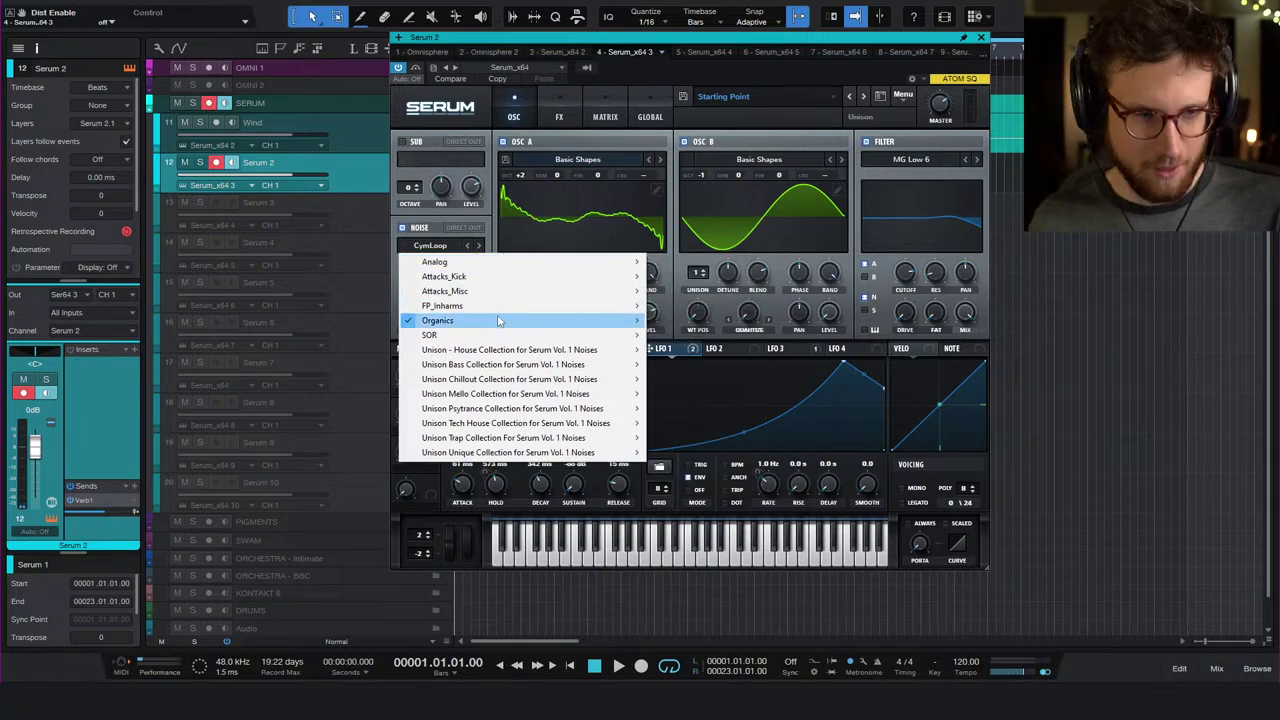
pyautogui.moveTo(503, 321)
pyautogui.click(692, 322)
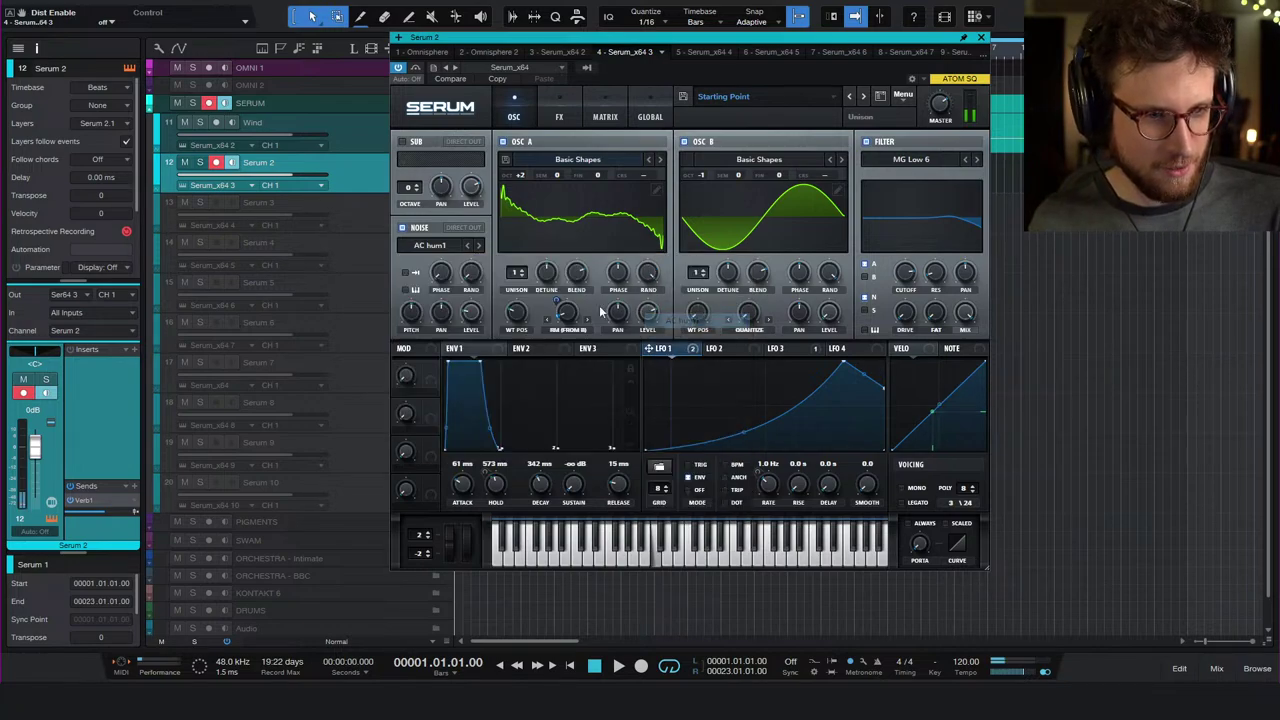
pyautogui.click(478, 246)
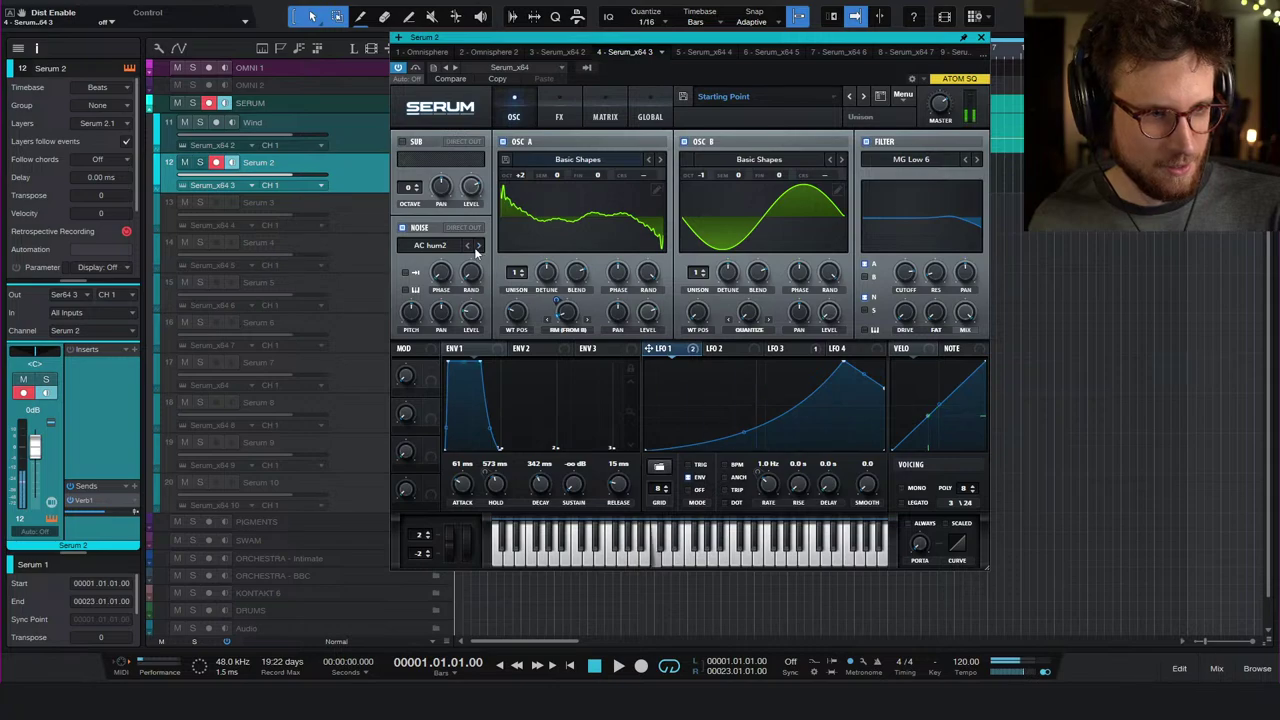
pyautogui.click(478, 246)
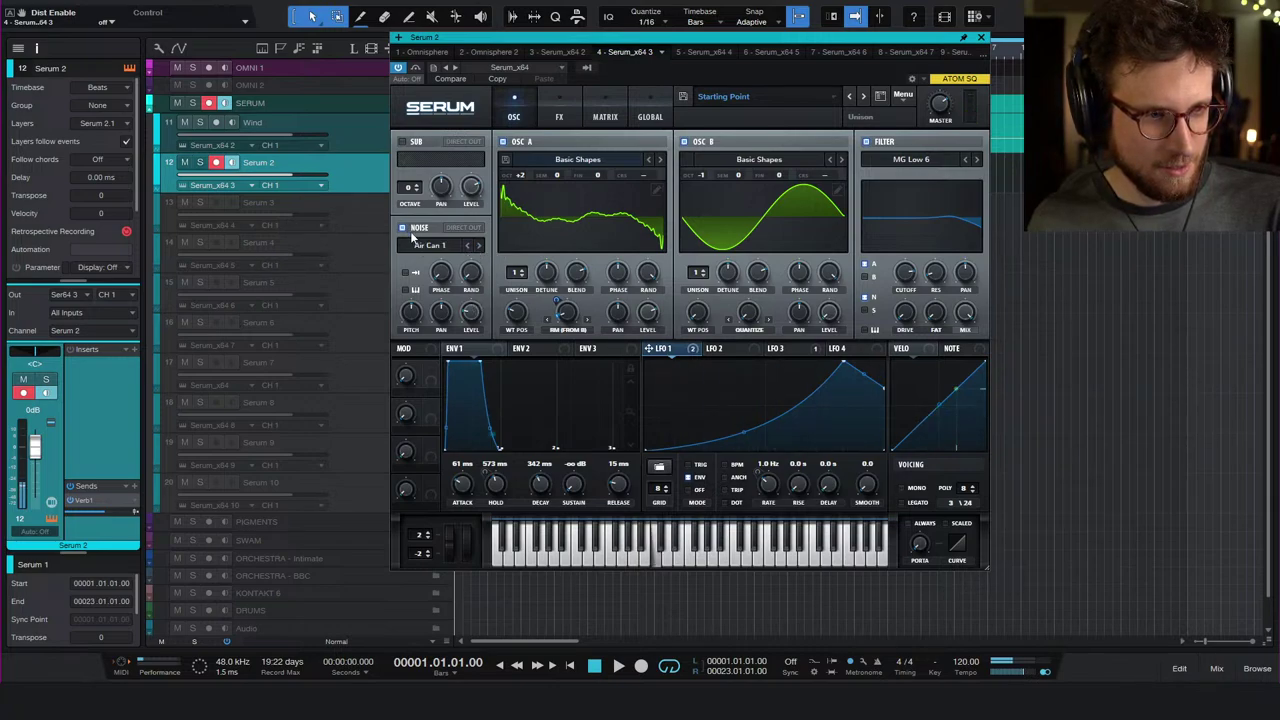
pyautogui.moveTo(485, 290)
pyautogui.moveTo(485, 290); pyautogui.dragTo(478, 313)
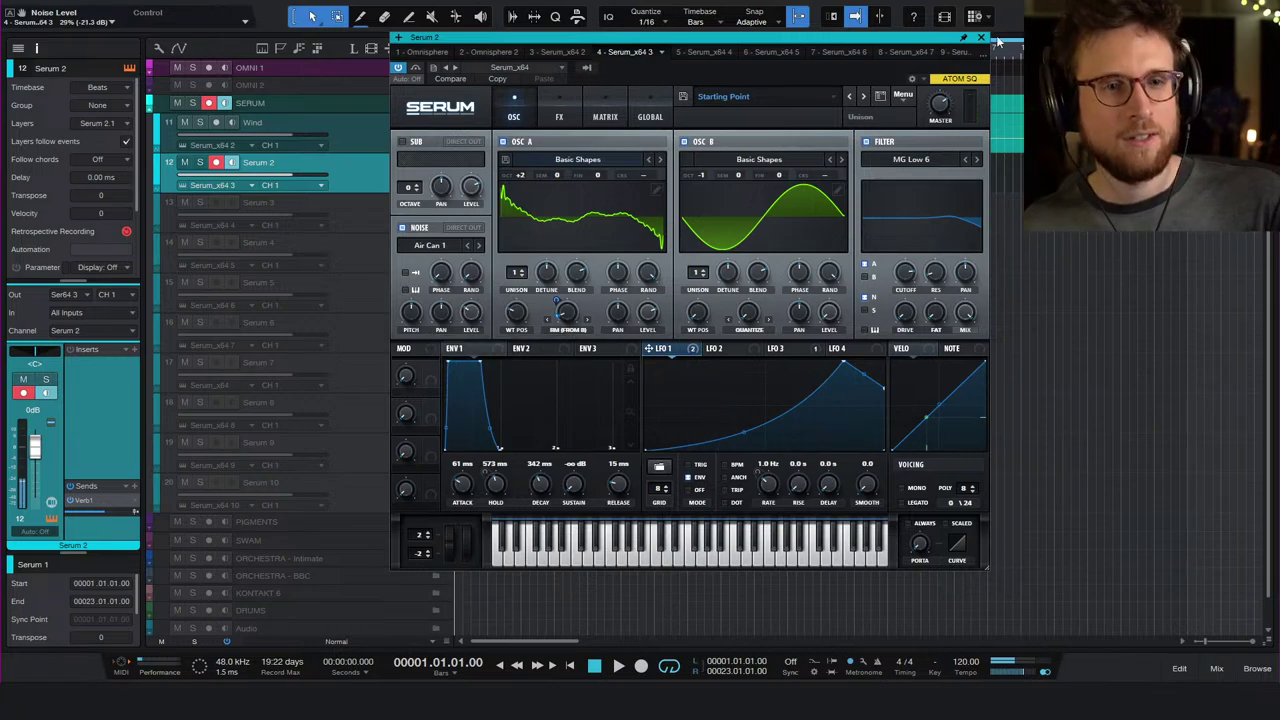
# - Close the instrument window and rename the Serum 2 track as Towhee
pyautogui.click(980, 39)
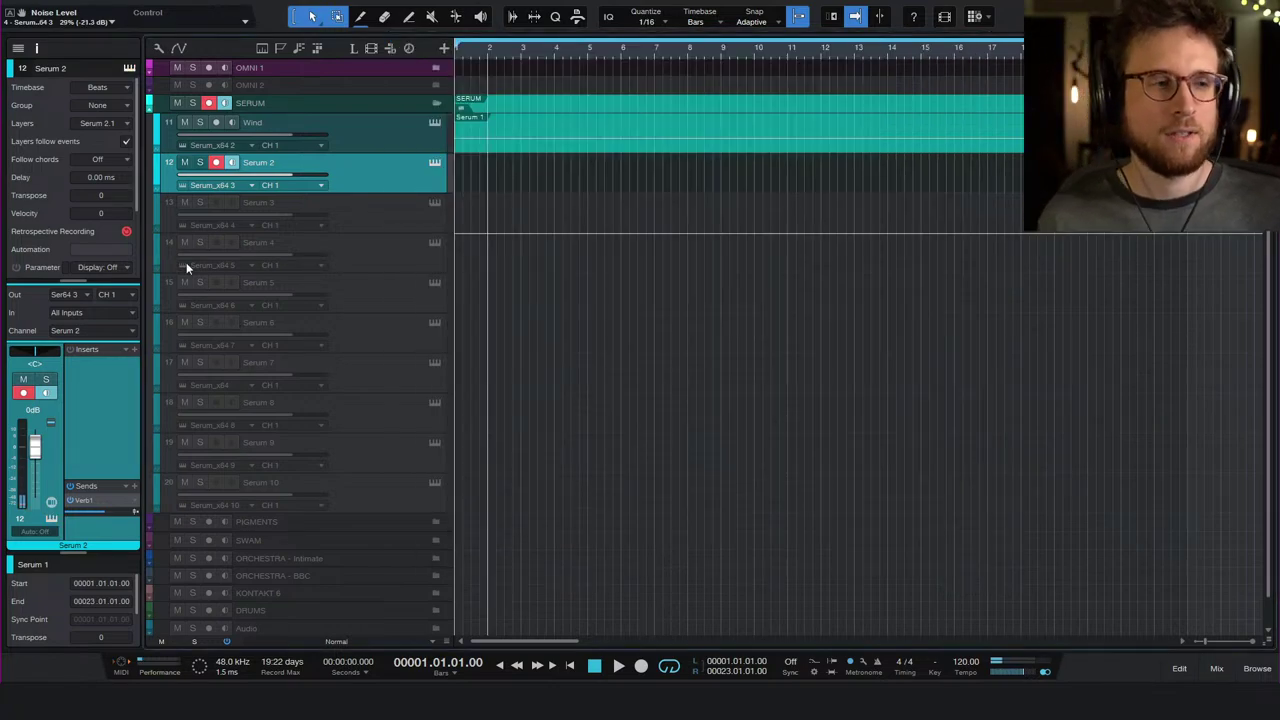
pyautogui.doubleClick(260, 163)
pyautogui.write('Towhe')
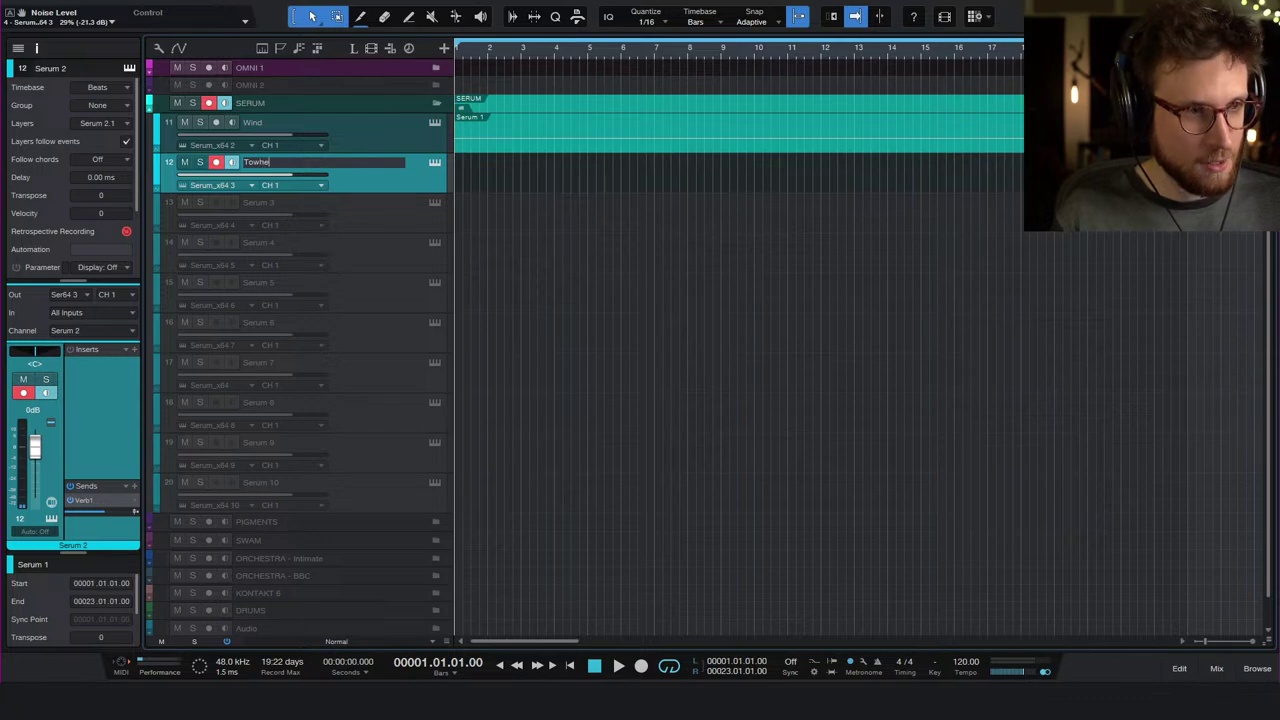
pyautogui.write('e')
pyautogui.press('Return')
# - Enable the disabled Serum 3 track
pyautogui.click(360, 204)
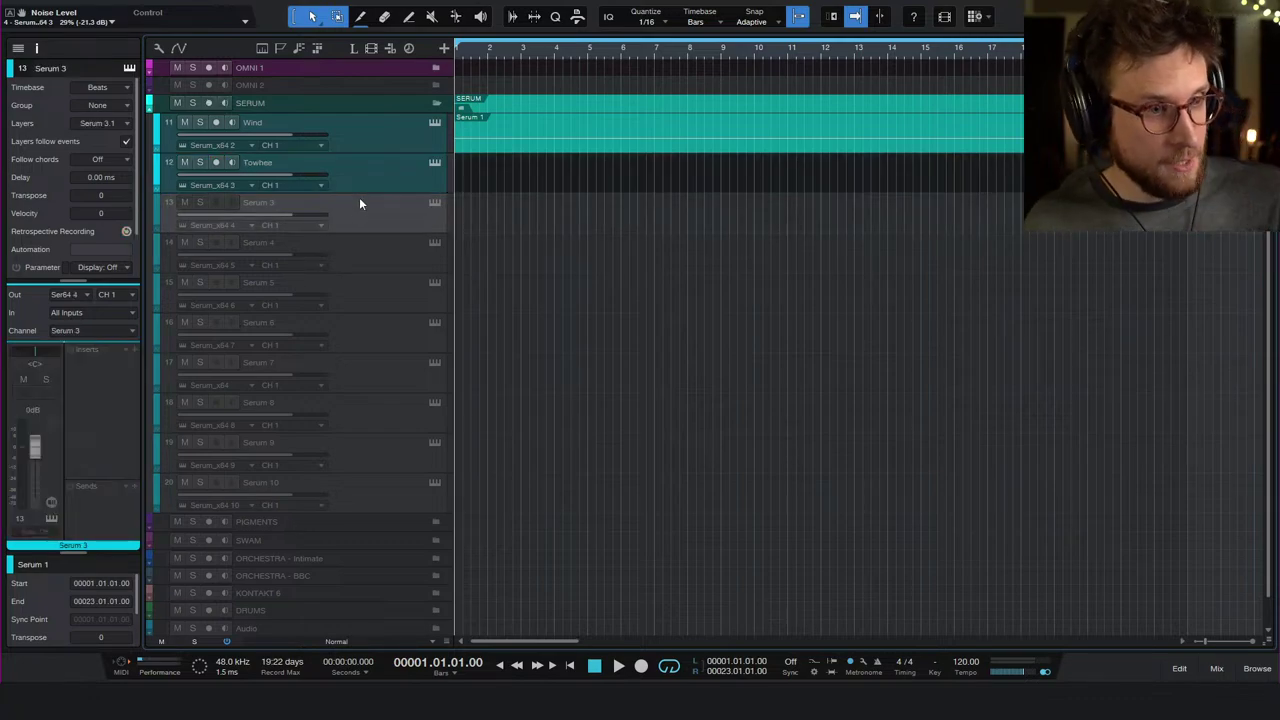
pyautogui.rightClick(384, 207)
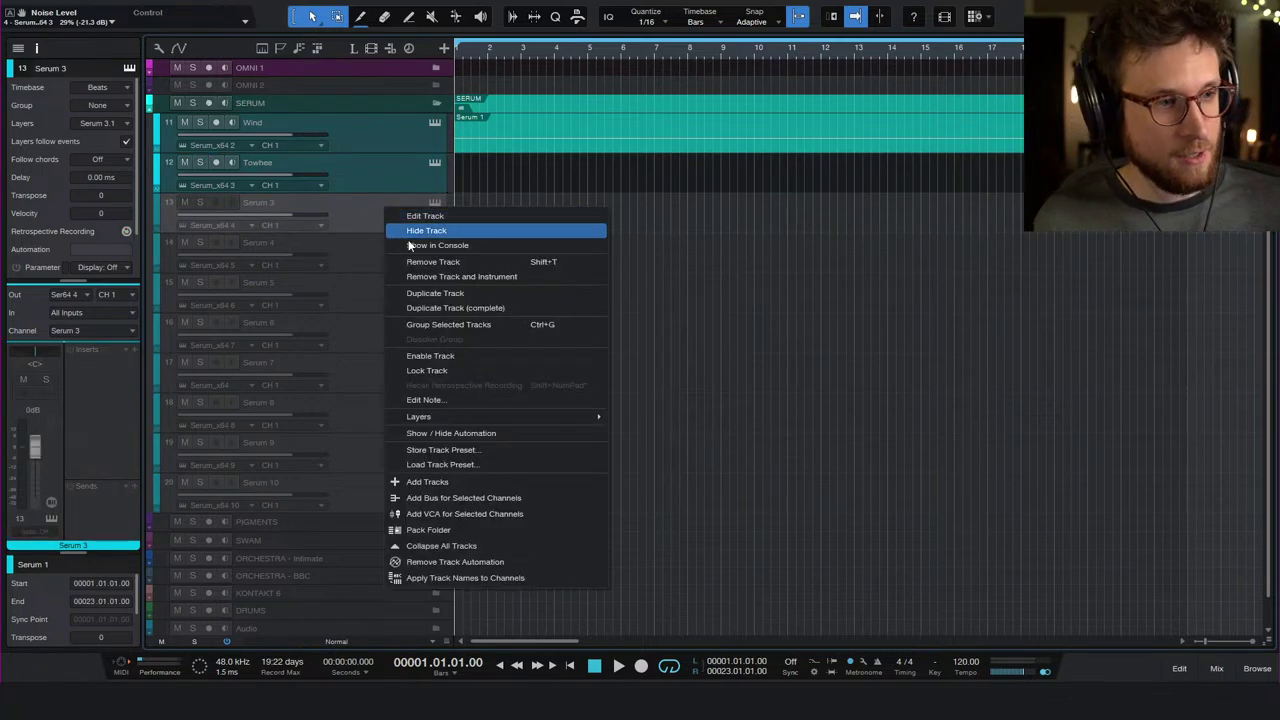
pyautogui.click(483, 357)
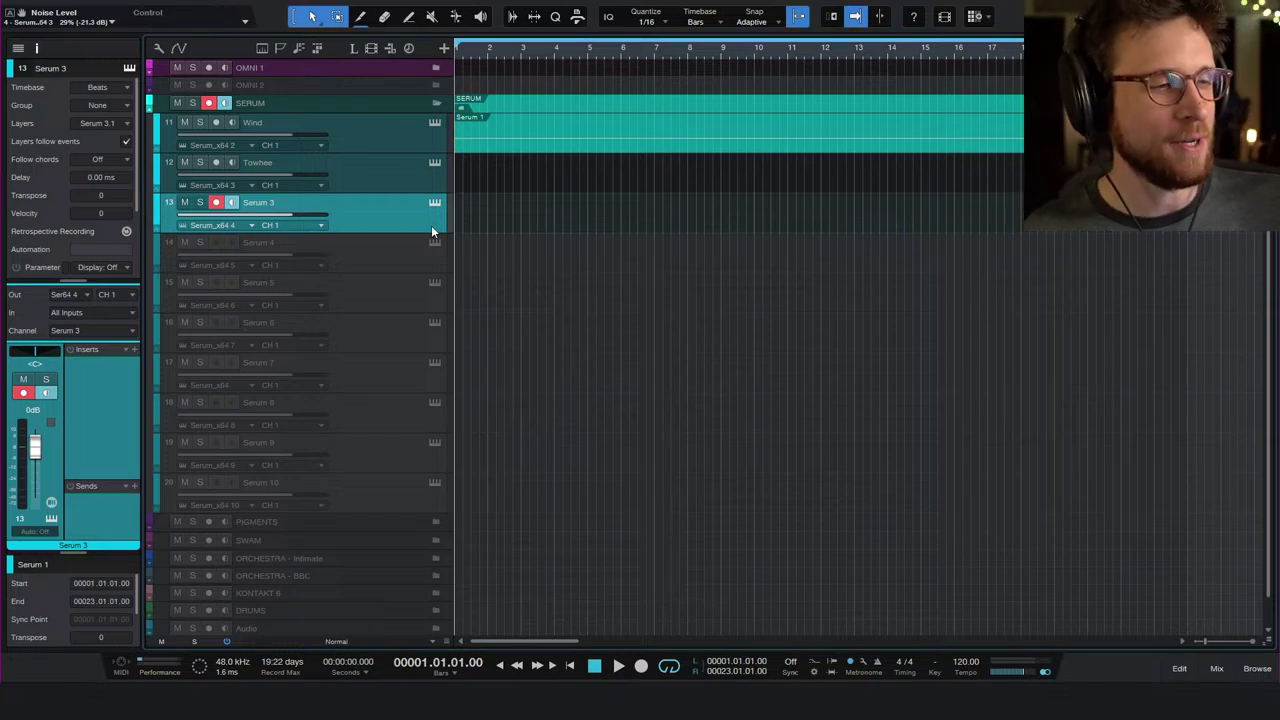
# - Try to load the Starting Point preset in the Towhee track's instrument, and close its window
pyautogui.click(385, 176)
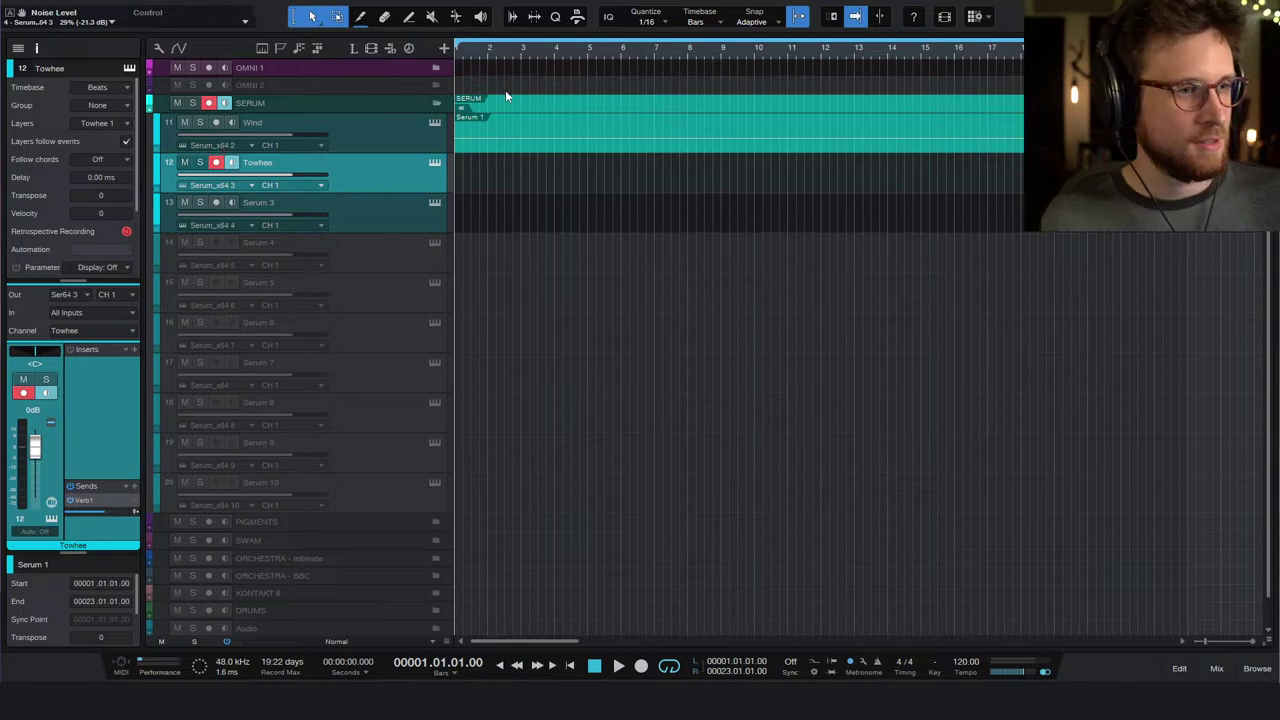
pyautogui.click(434, 163)
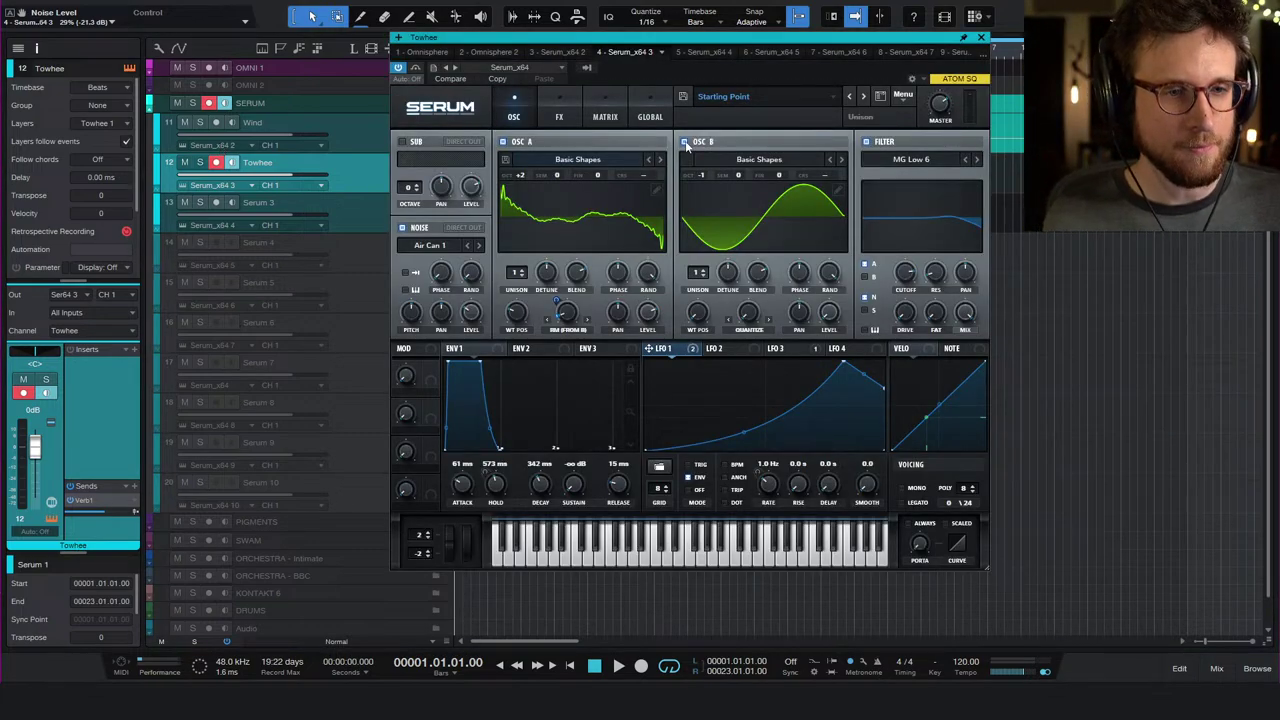
pyautogui.click(759, 96)
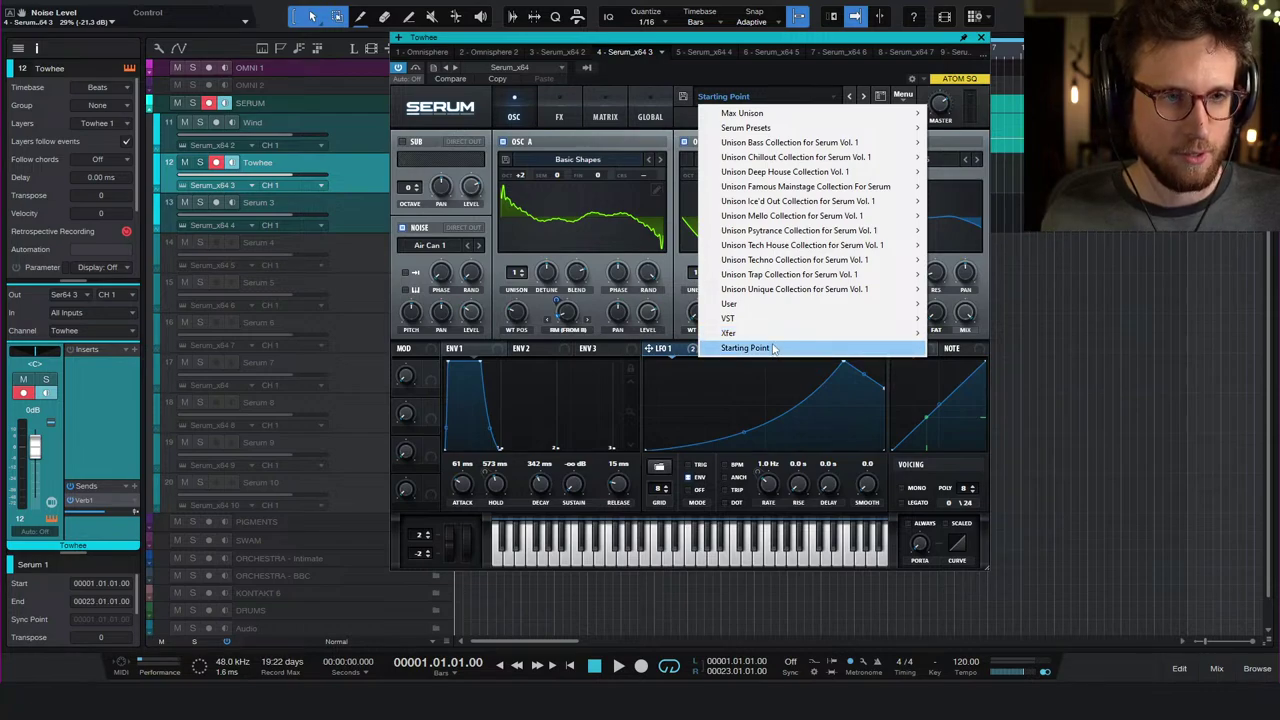
pyautogui.click(773, 349)
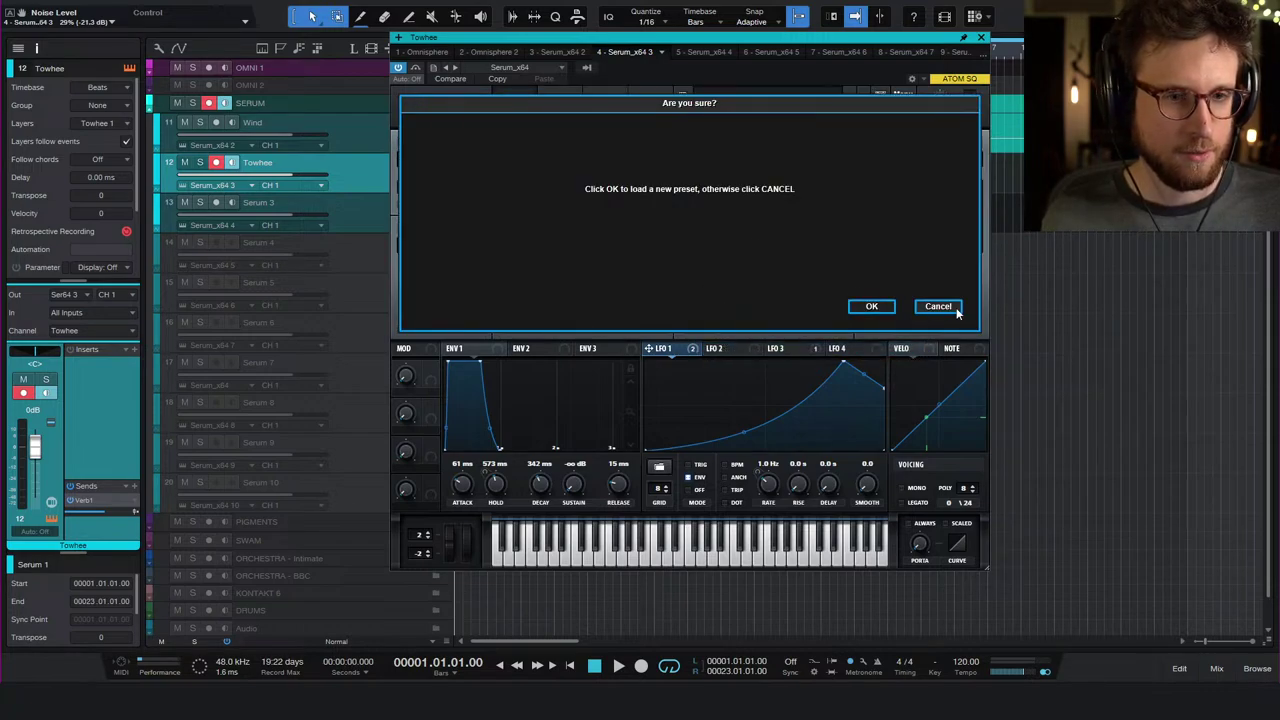
pyautogui.click(879, 306)
pyautogui.click(980, 37)
# - Load the Starting Point preset in the Serum 3 track's instrument
pyautogui.click(380, 206)
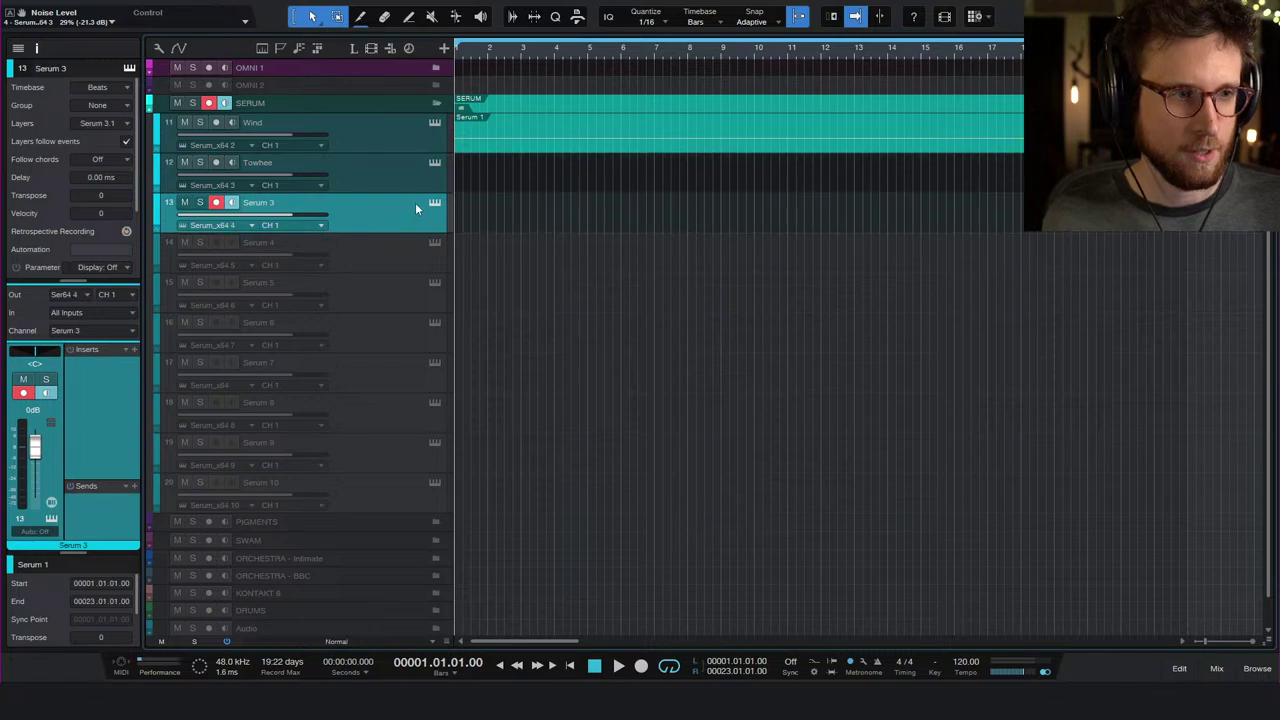
pyautogui.click(434, 202)
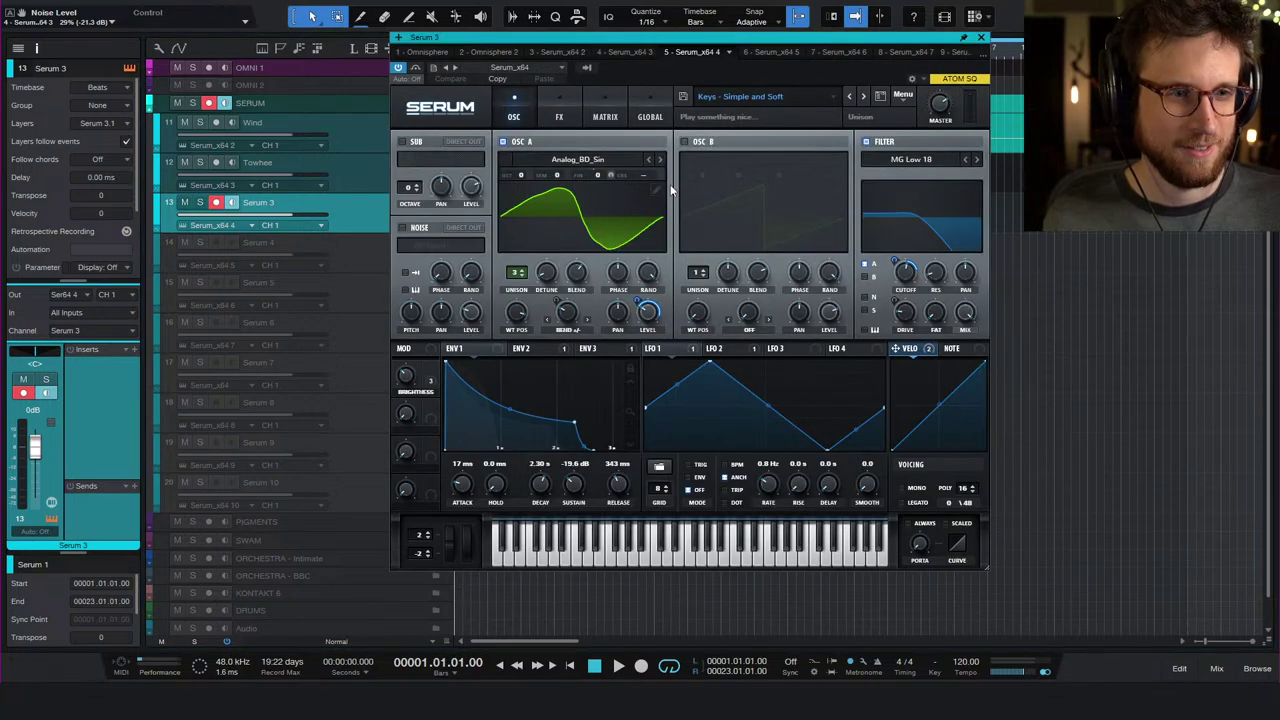
pyautogui.hotkey('ctrl', 's')
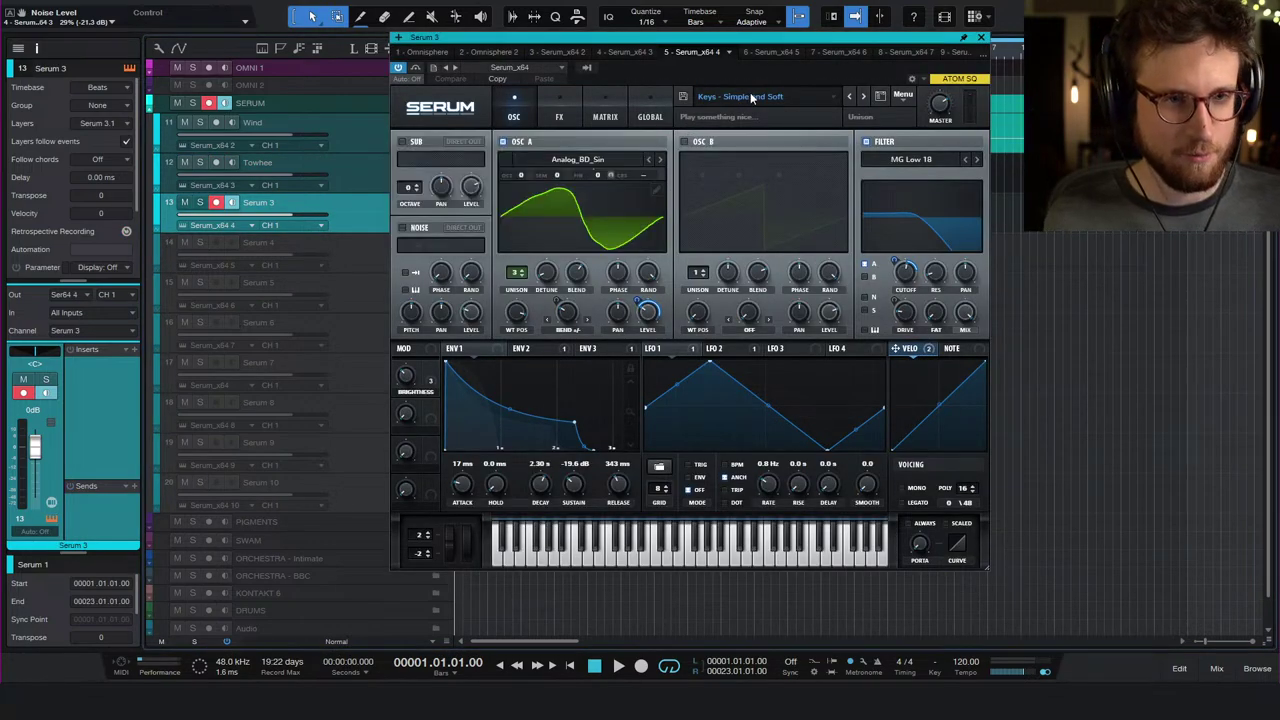
pyautogui.click(750, 96)
pyautogui.click(726, 346)
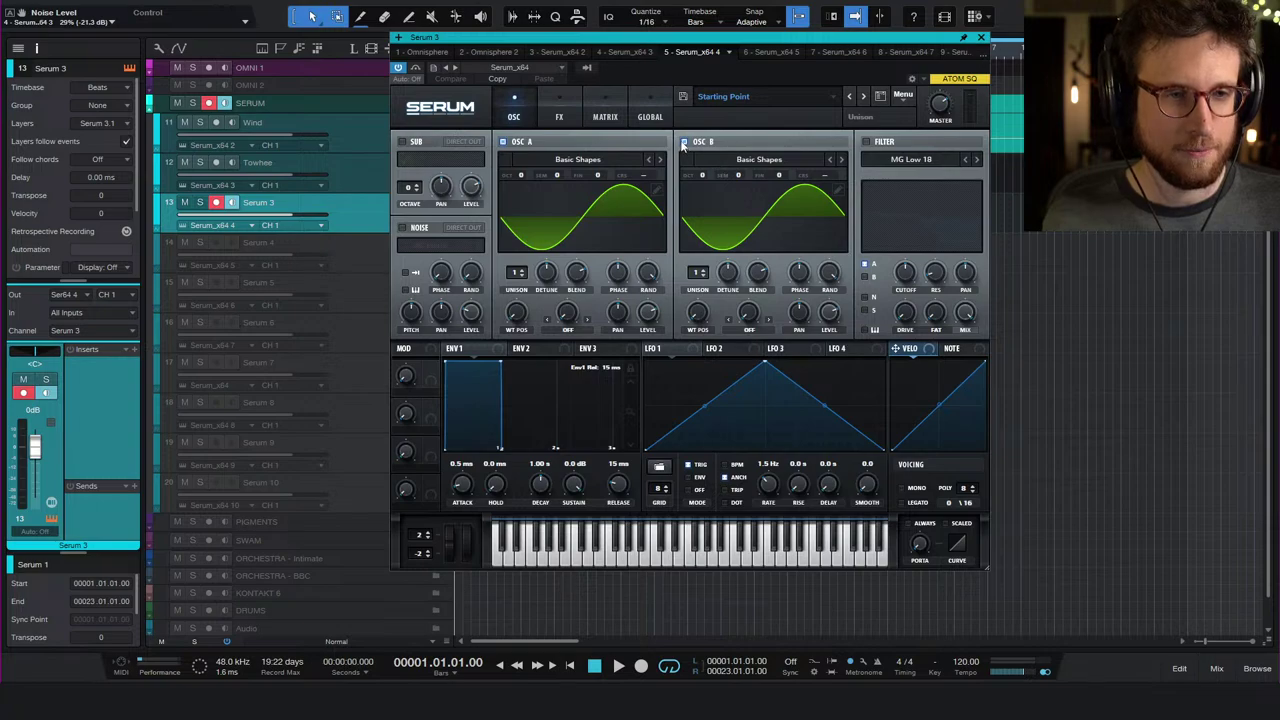
# - Turn off oscillator B, and set oscillator A to wavetable position 2 and octave +3
pyautogui.click(684, 141)
pyautogui.moveTo(516, 314); pyautogui.dragTo(512, 346)
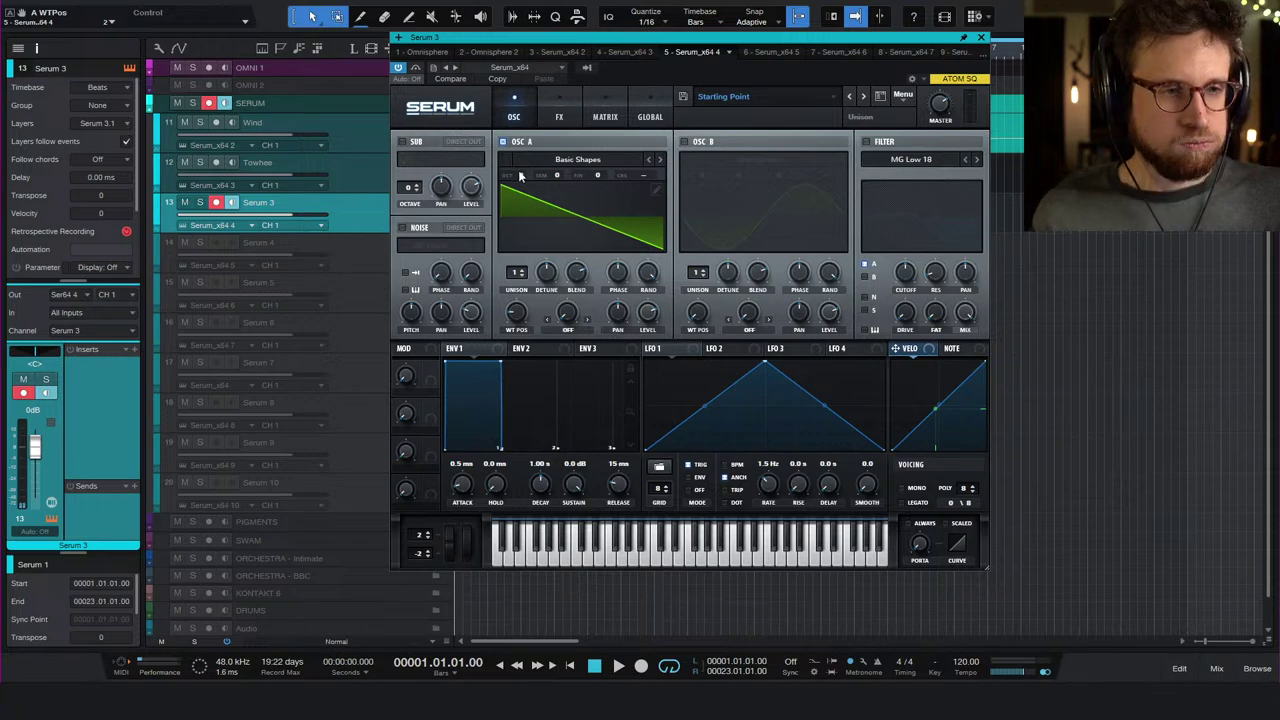
pyautogui.moveTo(520, 176); pyautogui.dragTo(537, 126)
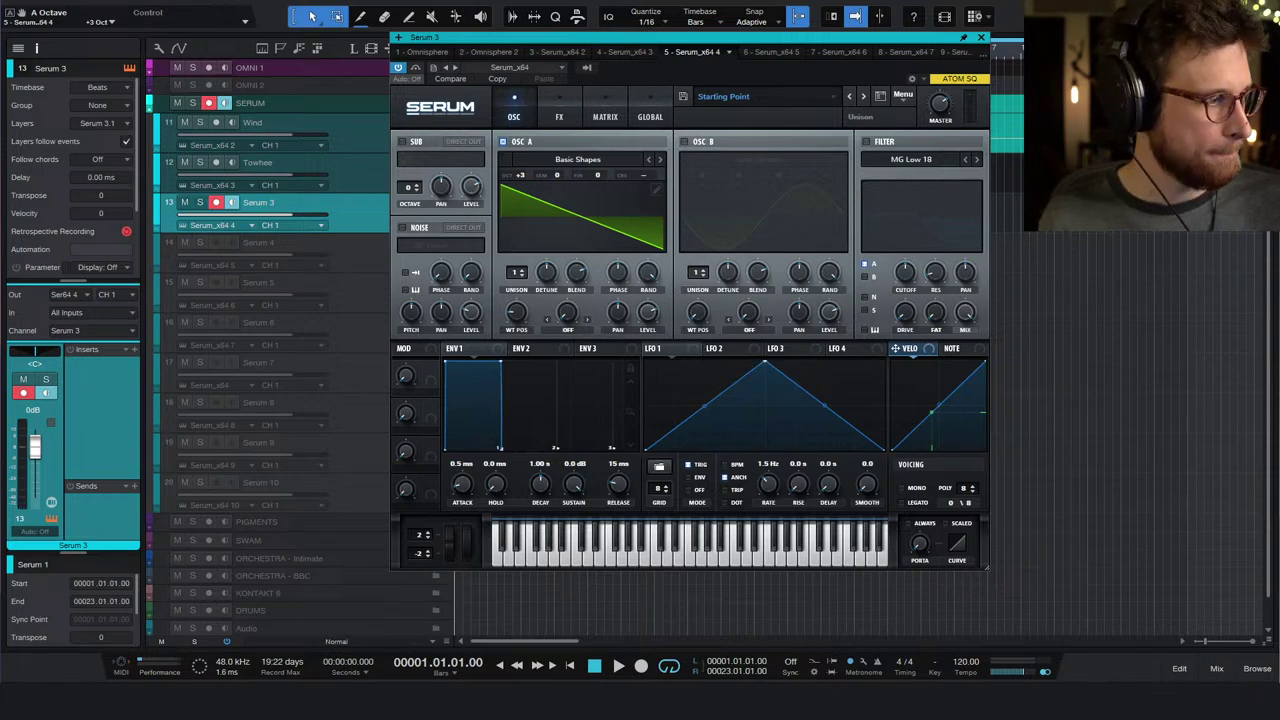
# - Load a sine-like shape into LFO 1 in place of the triangle
pyautogui.click(659, 467)
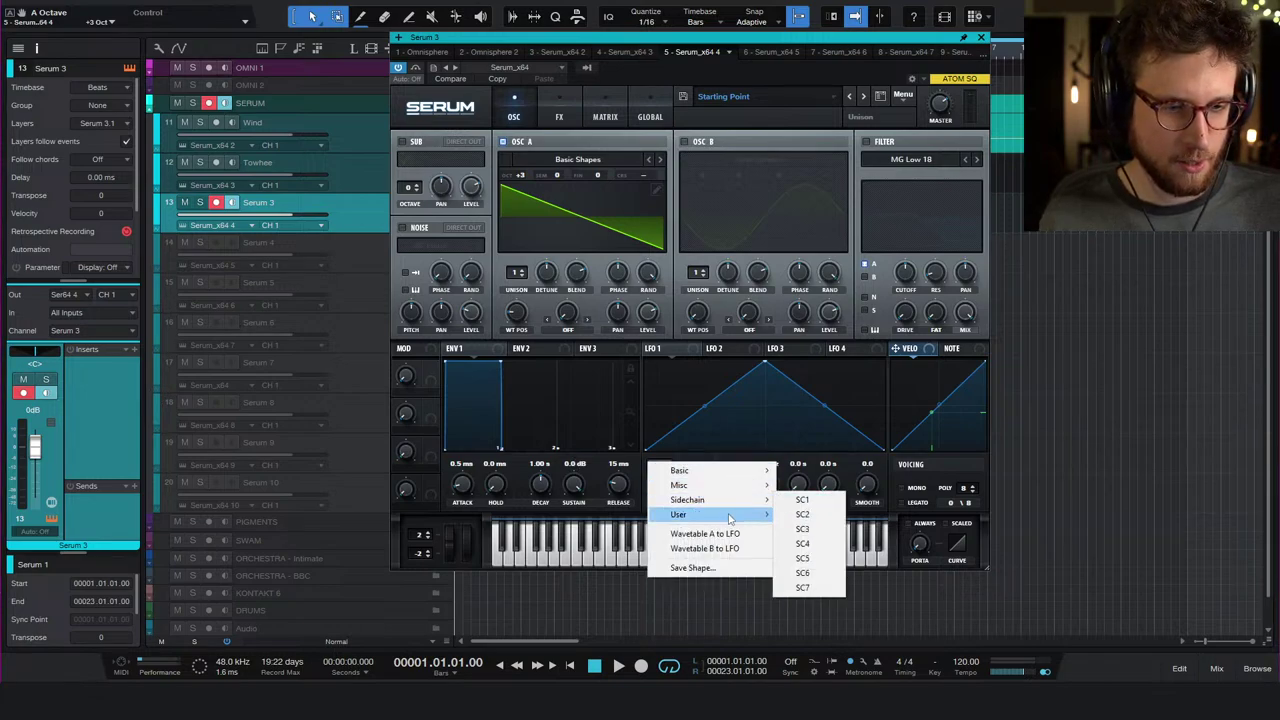
pyautogui.moveTo(676, 470)
pyautogui.click(812, 588)
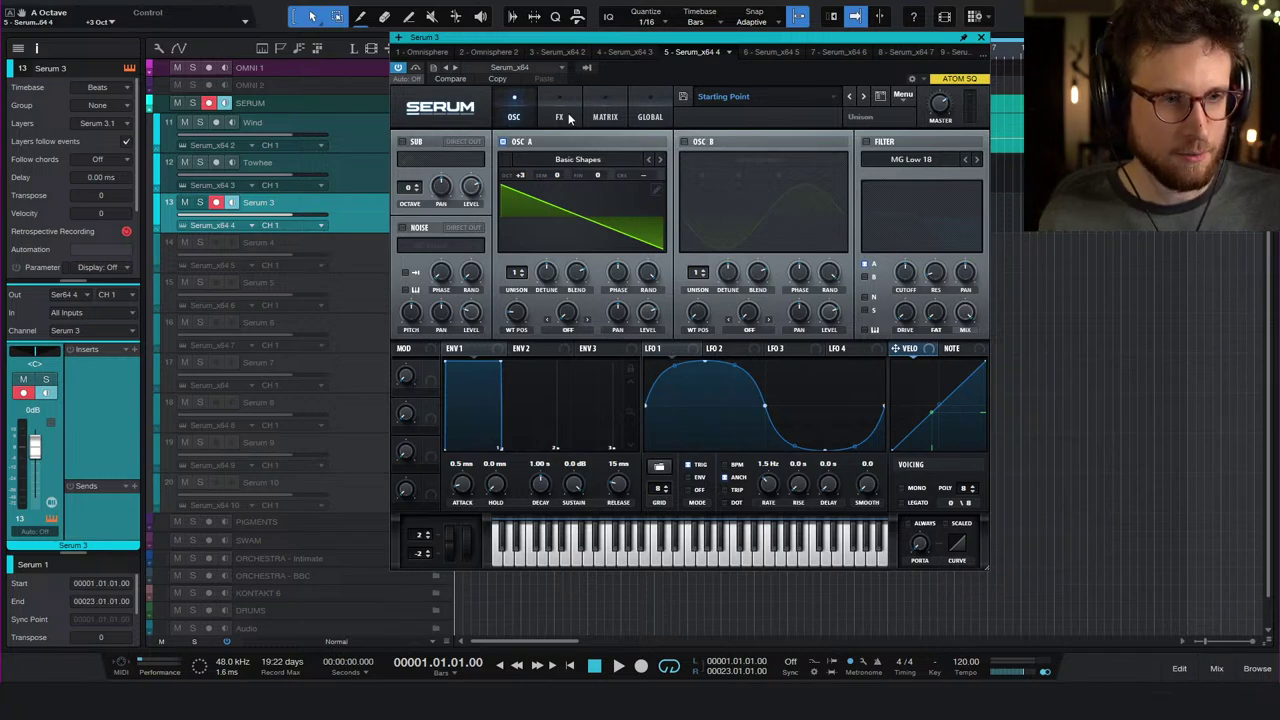
# - Route LFO 1 to the global master tuning (Mast.Tun) in the modulation matrix, with an amount of 9
pyautogui.click(605, 117)
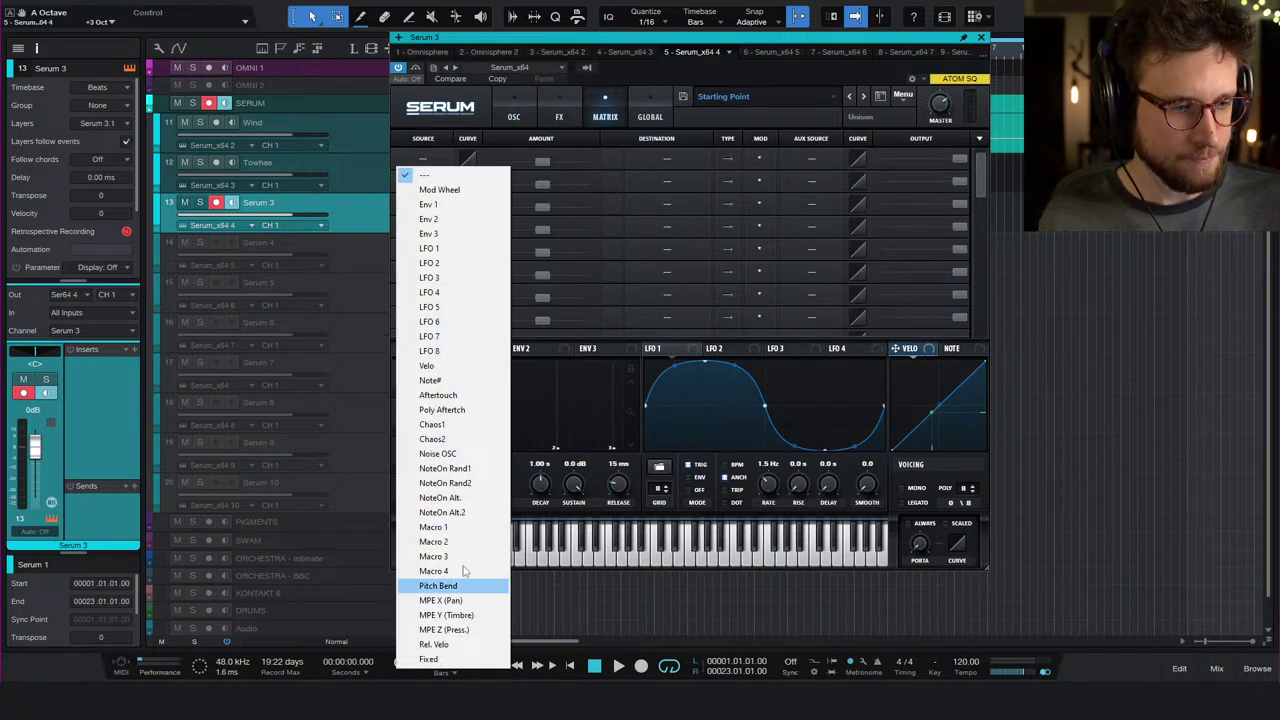
pyautogui.click(450, 248)
pyautogui.click(628, 163)
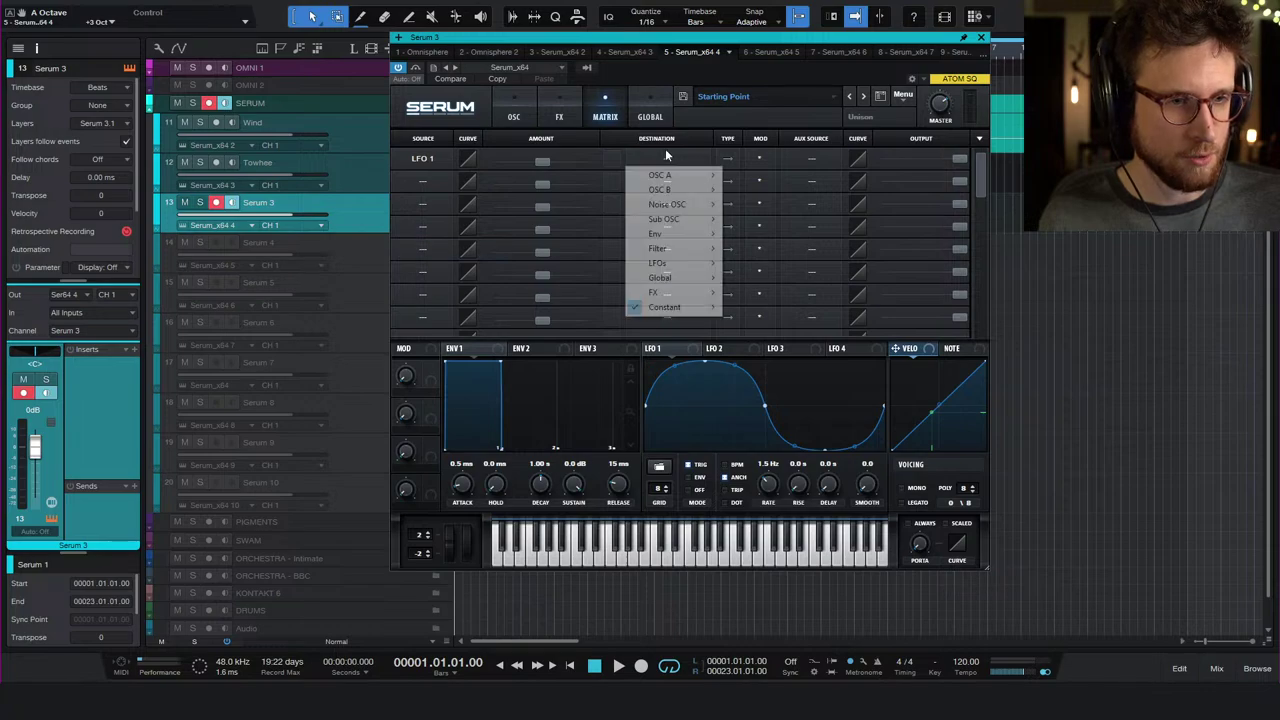
pyautogui.moveTo(690, 278)
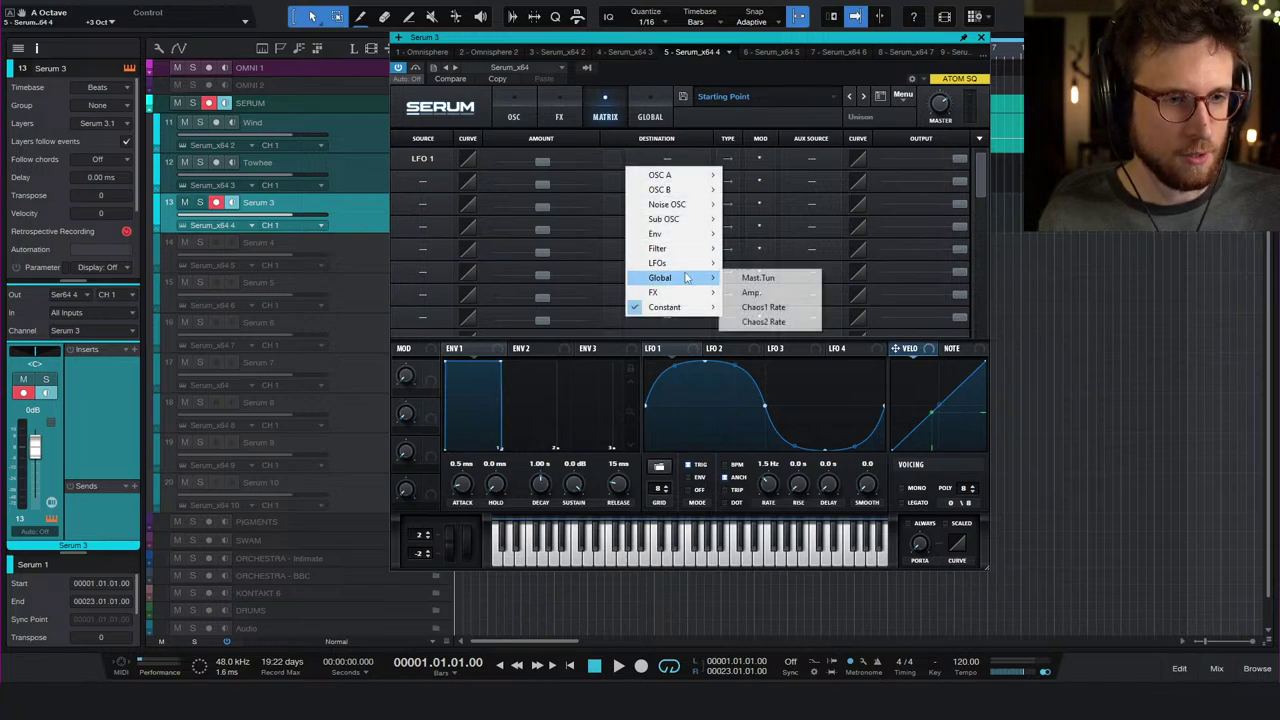
pyautogui.click(762, 279)
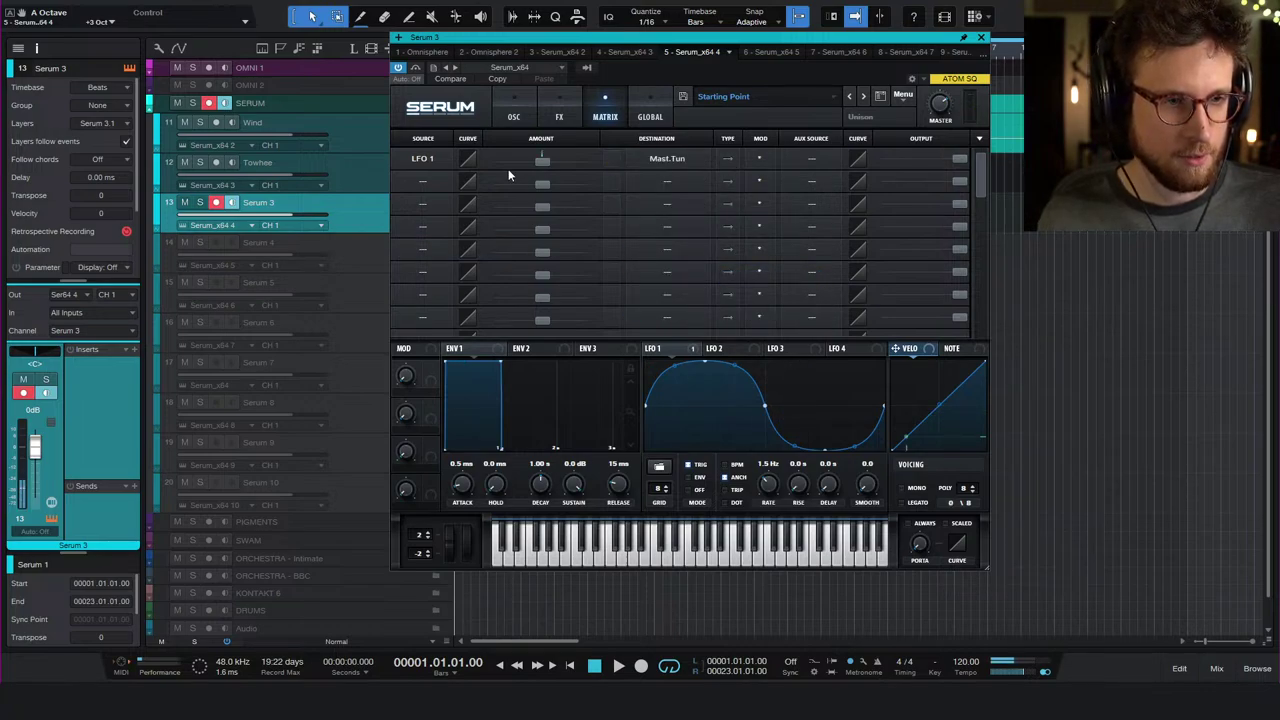
pyautogui.moveTo(542, 160); pyautogui.dragTo(548, 162)
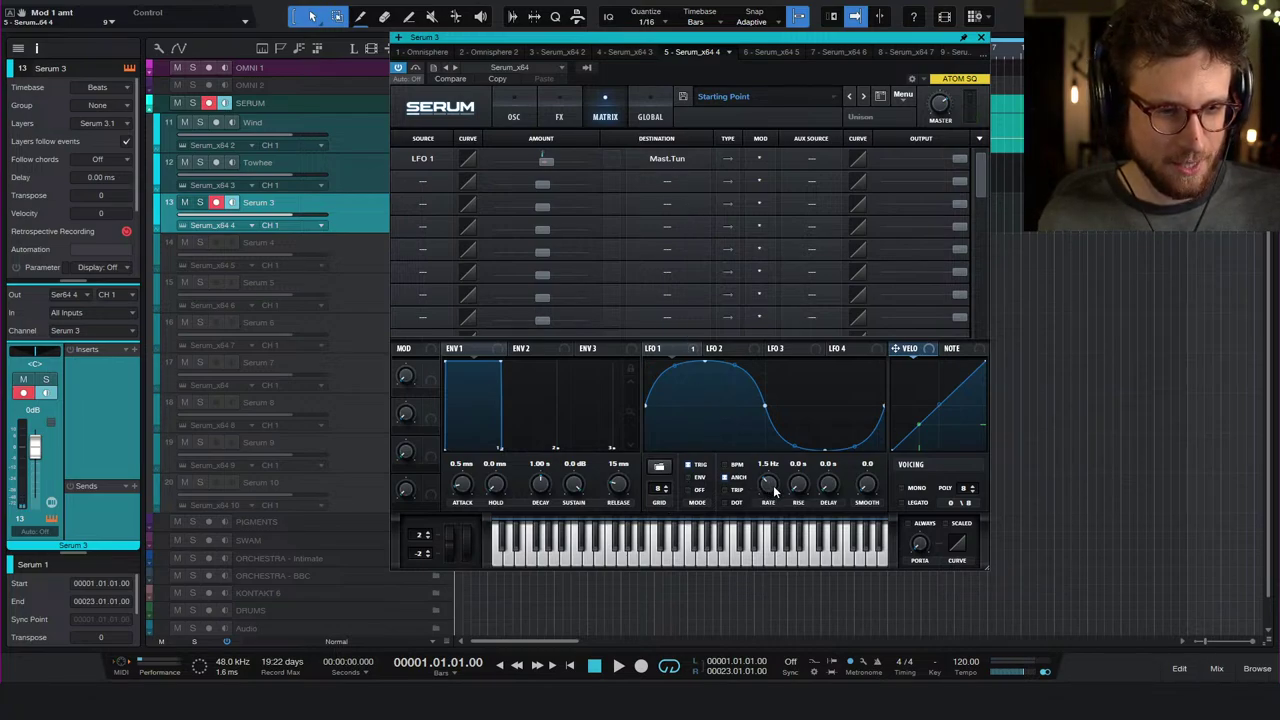
# - Set LFO 1's mode to Off and its rate to 28.0 Hz
pyautogui.click(699, 491)
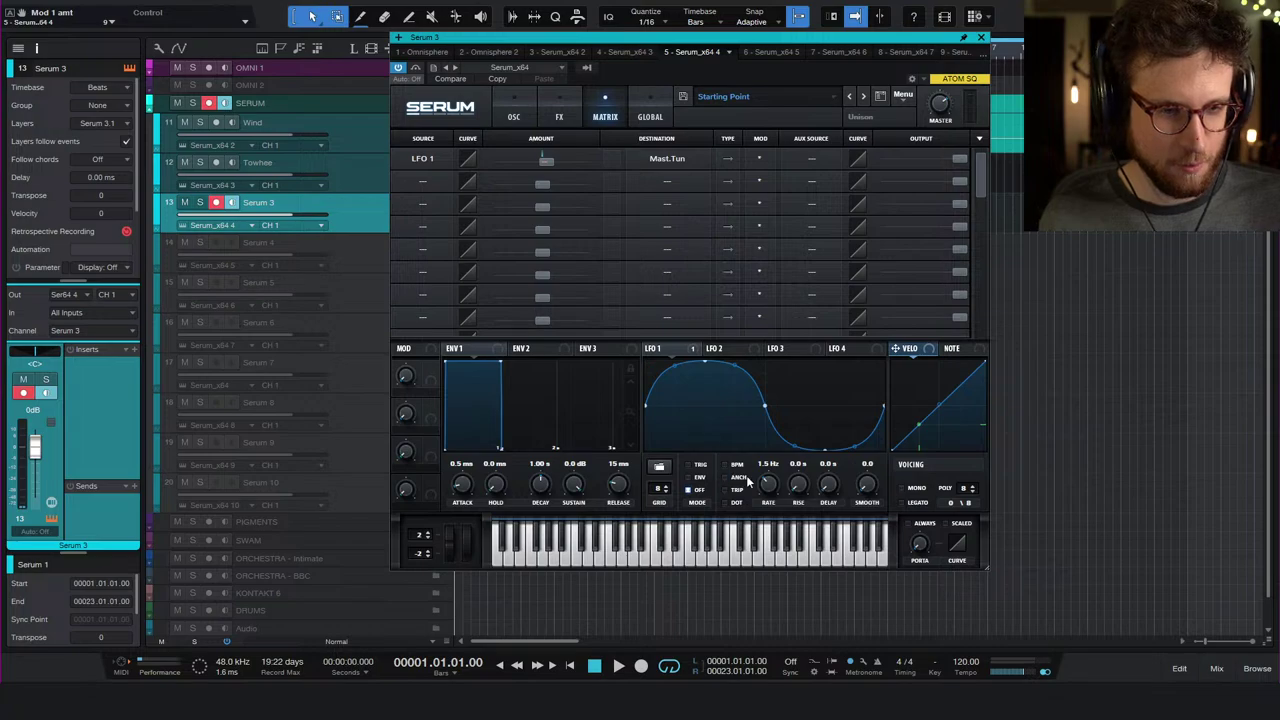
pyautogui.moveTo(775, 488); pyautogui.dragTo(742, 452)
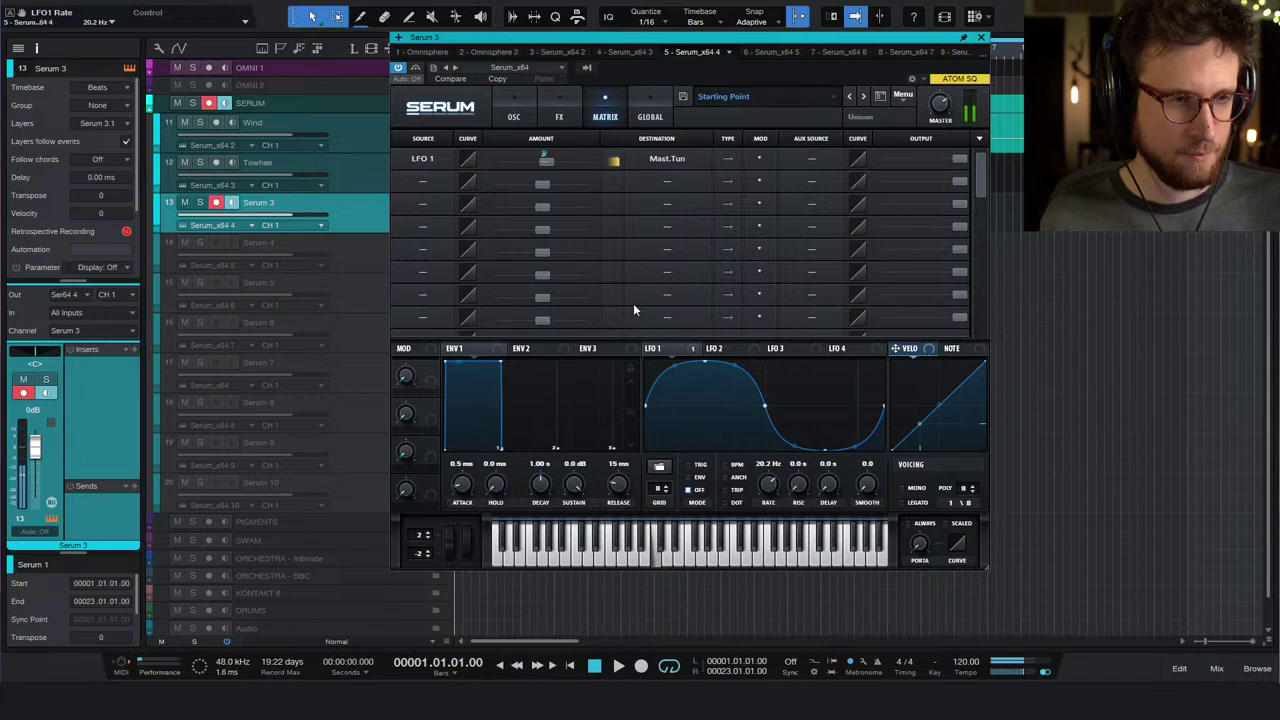
pyautogui.scroll(3, 772, 485)
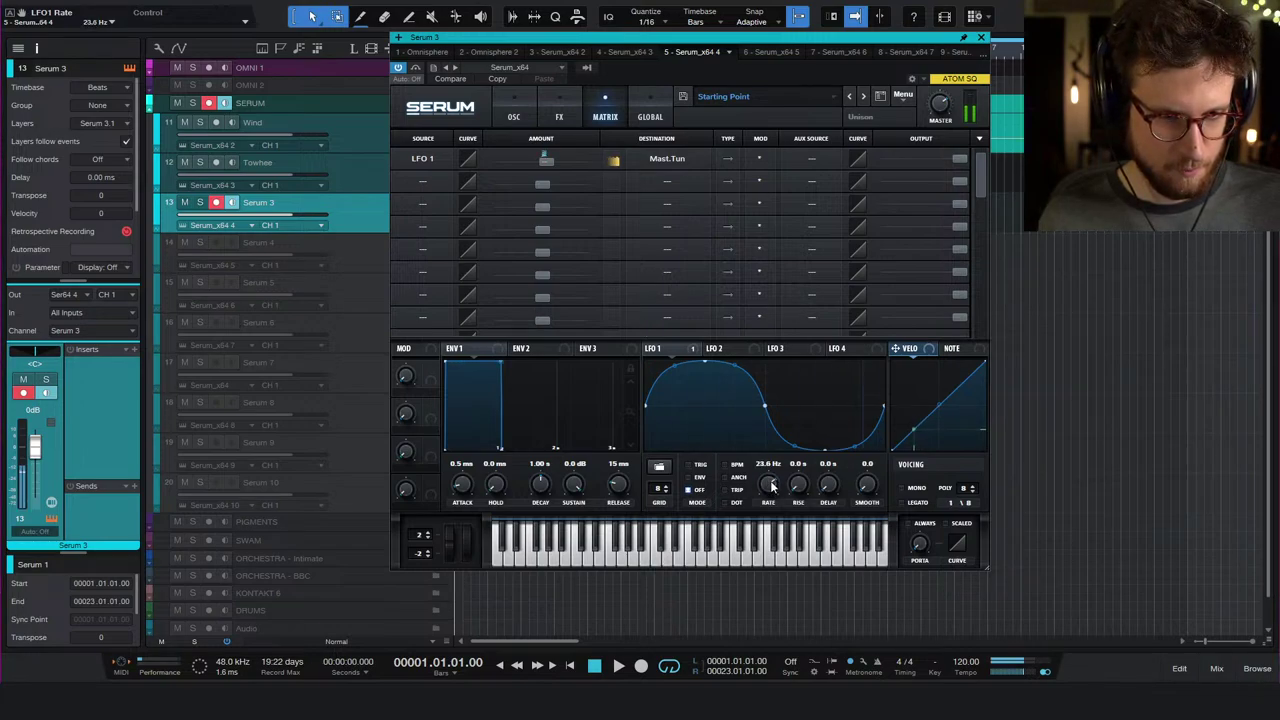
pyautogui.scroll(-1, 772, 485)
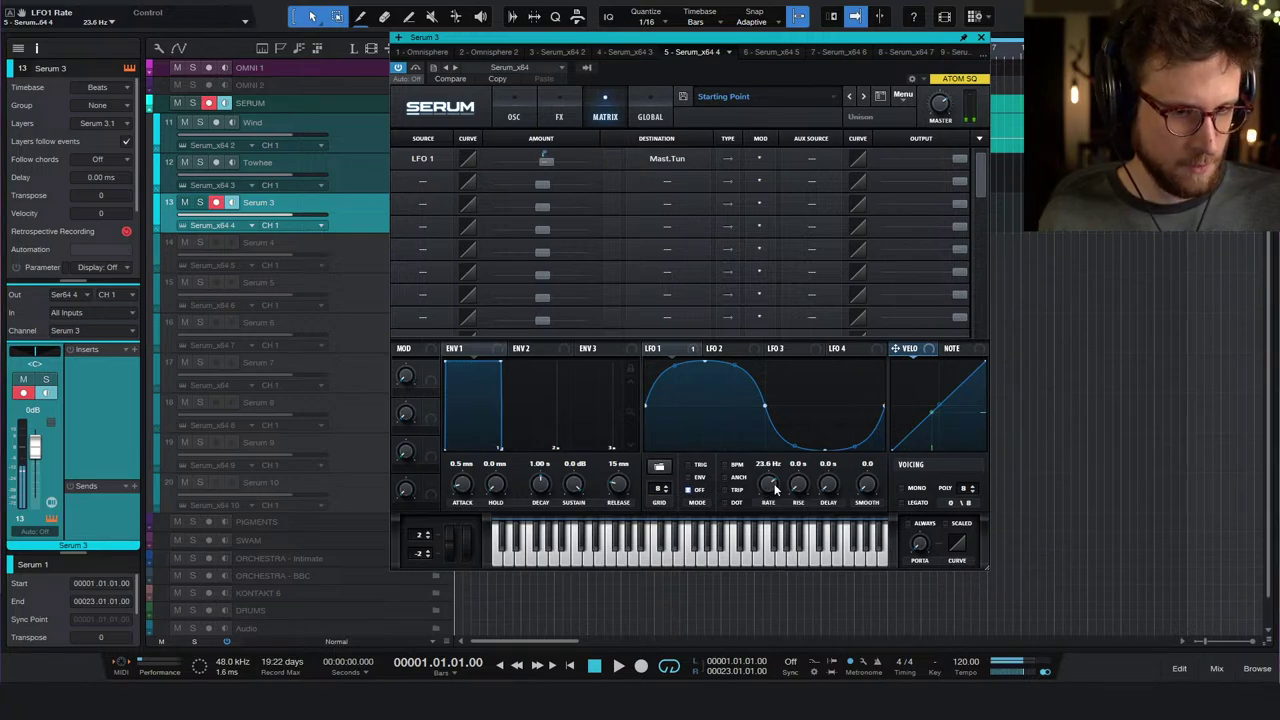
pyautogui.scroll(4, 767, 487)
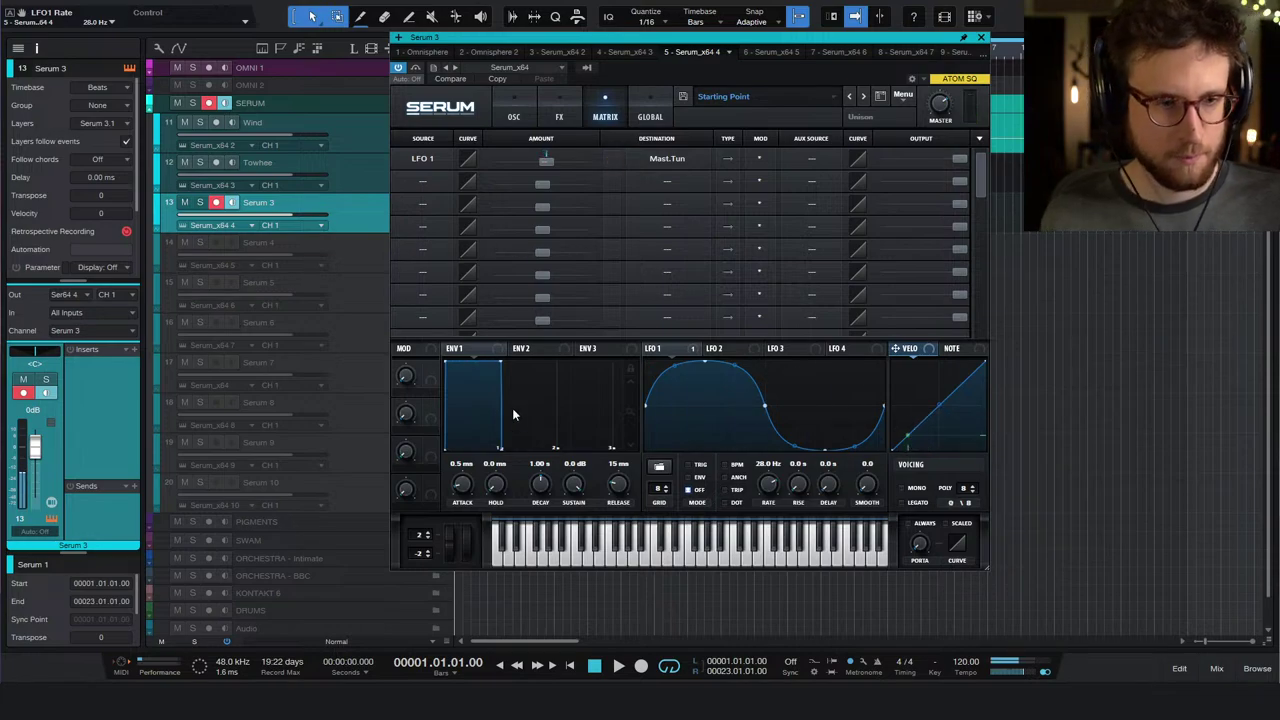
# - Set envelope 1's attack to 4.7 ms, and try the LFO 1 modulation's output at 62 before resetting it to 100
pyautogui.moveTo(464, 493); pyautogui.dragTo(466, 487)
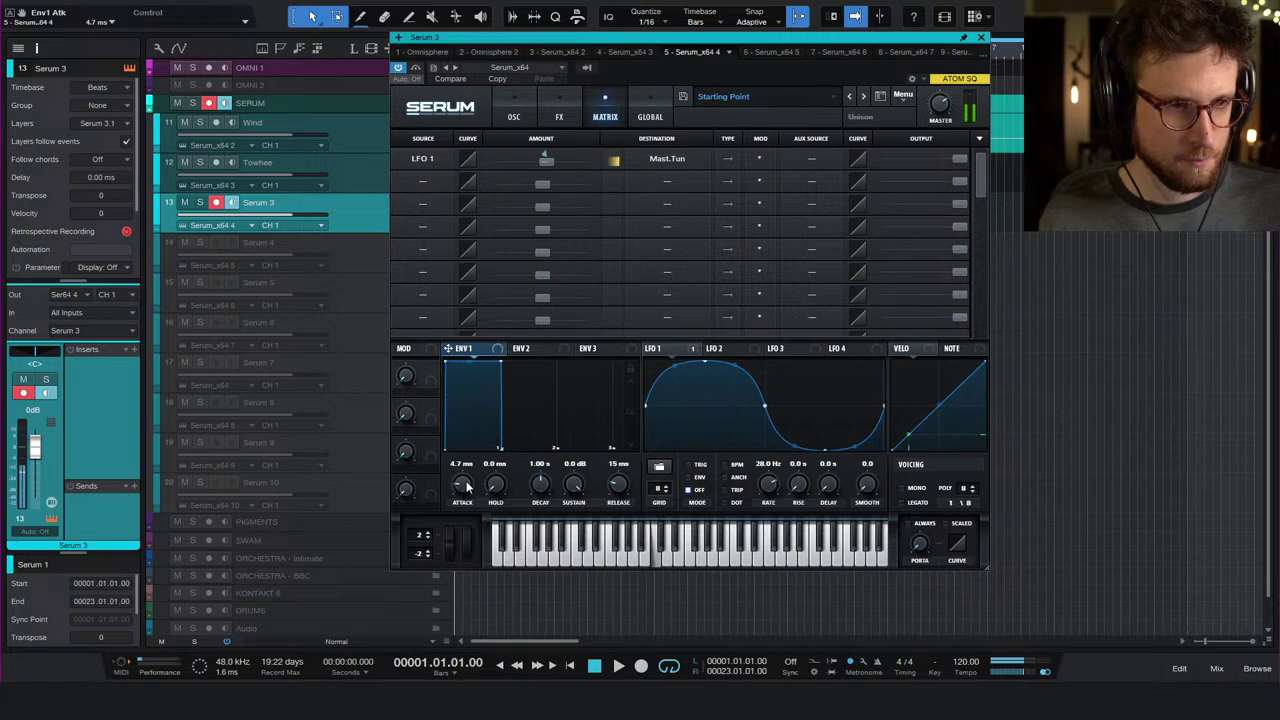
pyautogui.moveTo(912, 158)
pyautogui.mouseDown()
pyautogui.moveTo(862, 174)
pyautogui.moveTo(887, 180)
pyautogui.moveTo(875, 185)
pyautogui.moveTo(928, 173)
pyautogui.mouseUp()
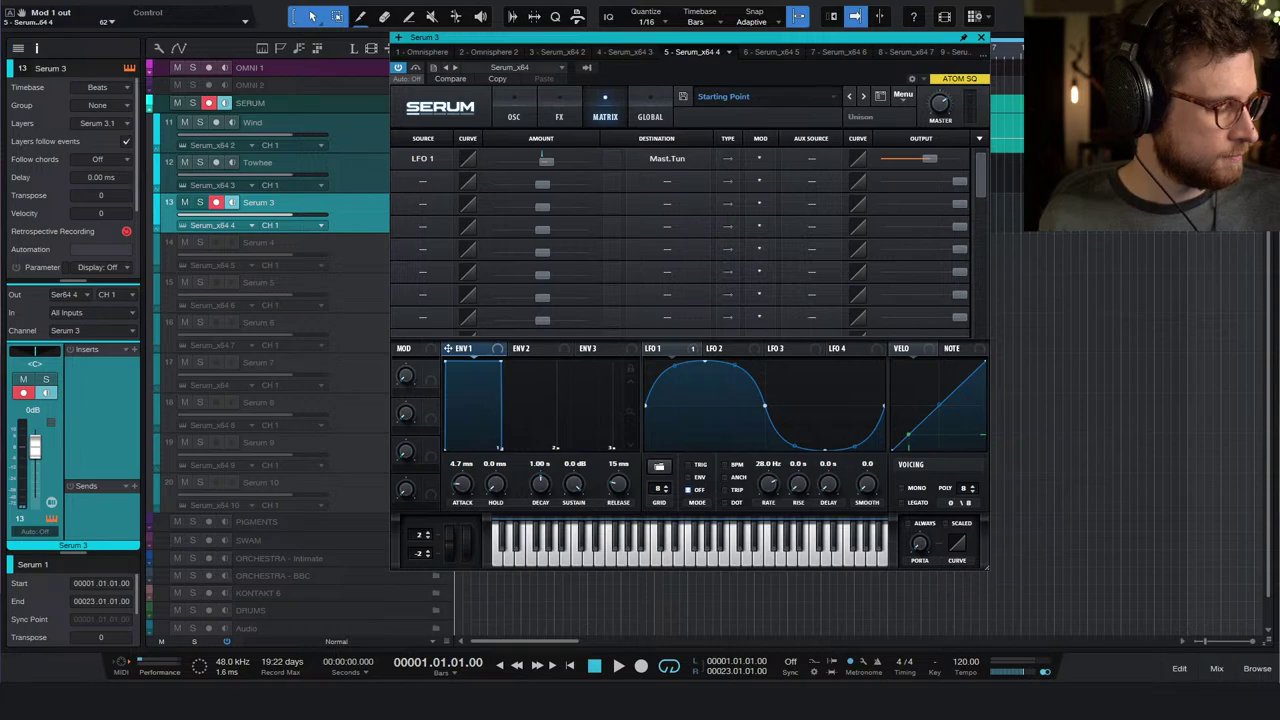
pyautogui.doubleClick(922, 160)
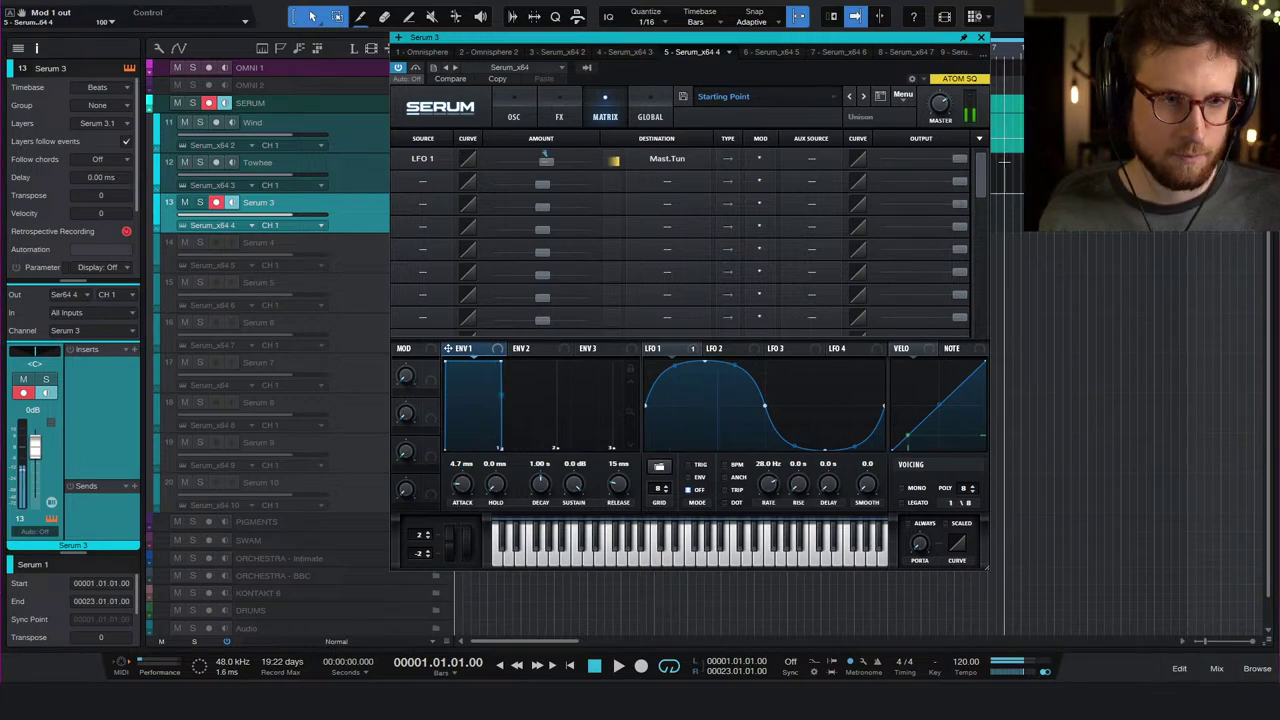
# - Set the LFO 1 modulation amount to 12 and LFO 1's rate to 32.3 Hz
pyautogui.moveTo(546, 164)
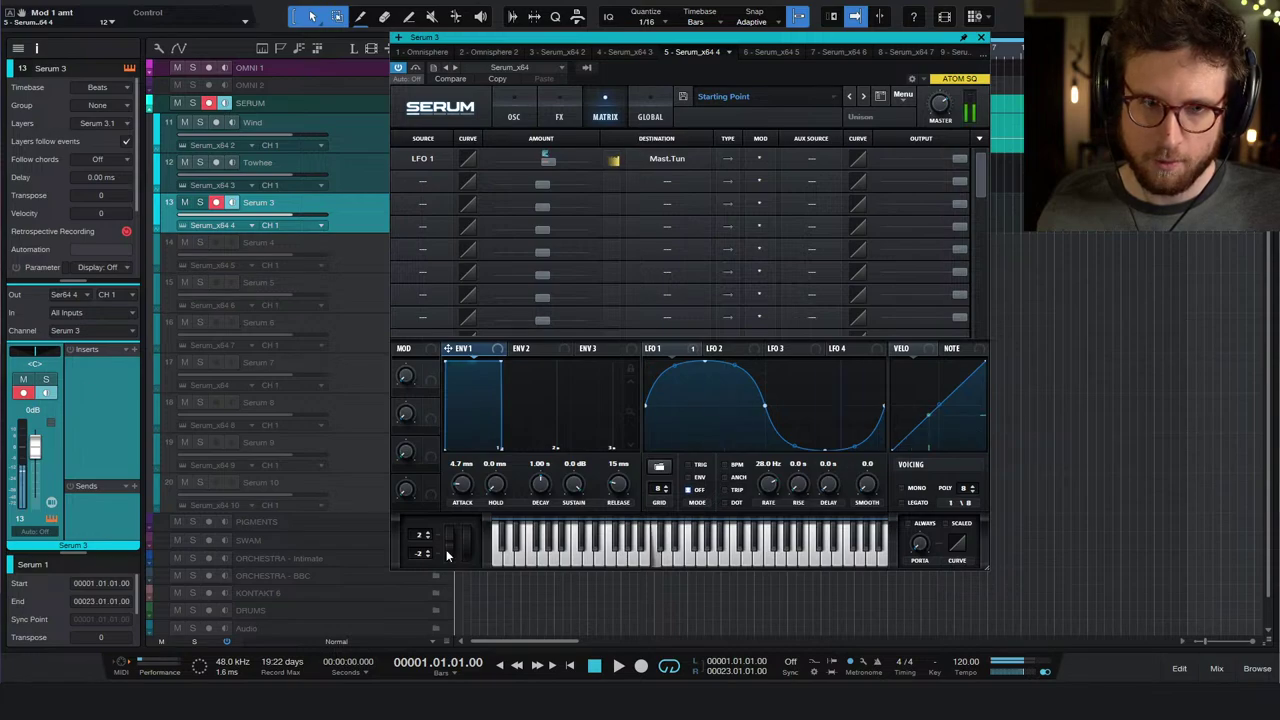
pyautogui.moveTo(770, 490); pyautogui.dragTo(768, 485)
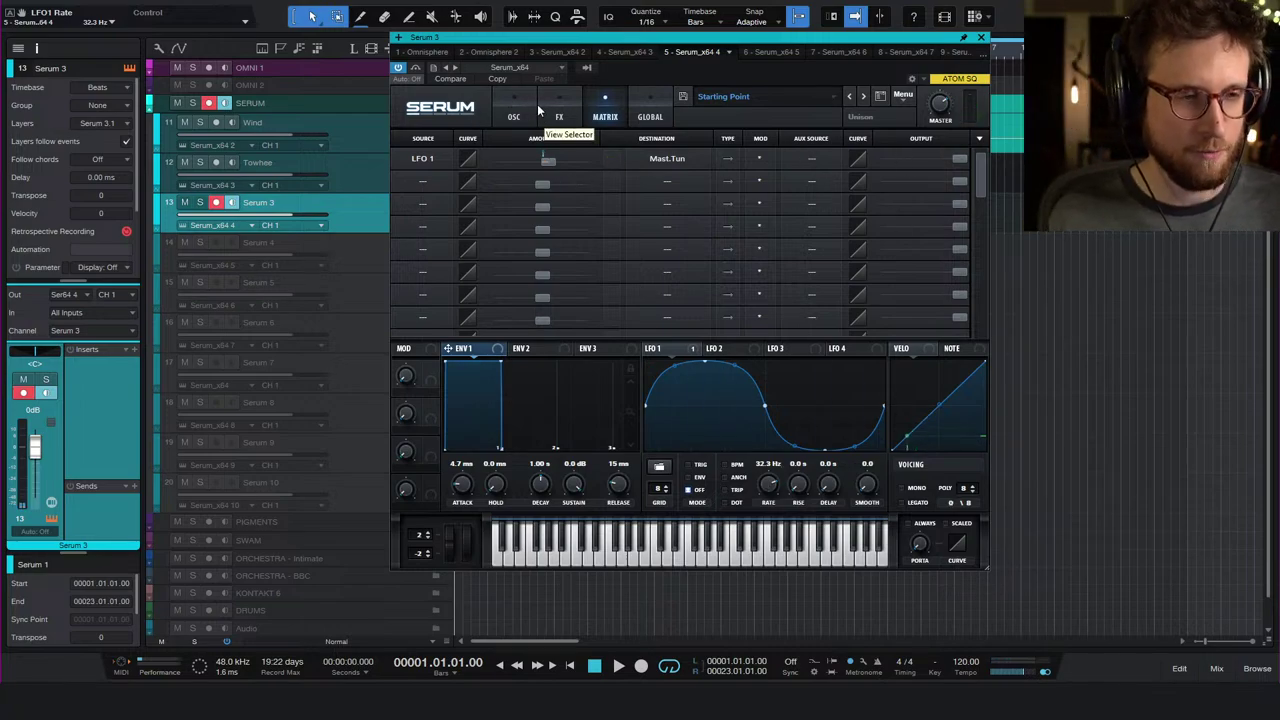
# - Bypass the modulation from LFO 1 to the master tuning
pyautogui.click(811, 158)
pyautogui.click(767, 160)
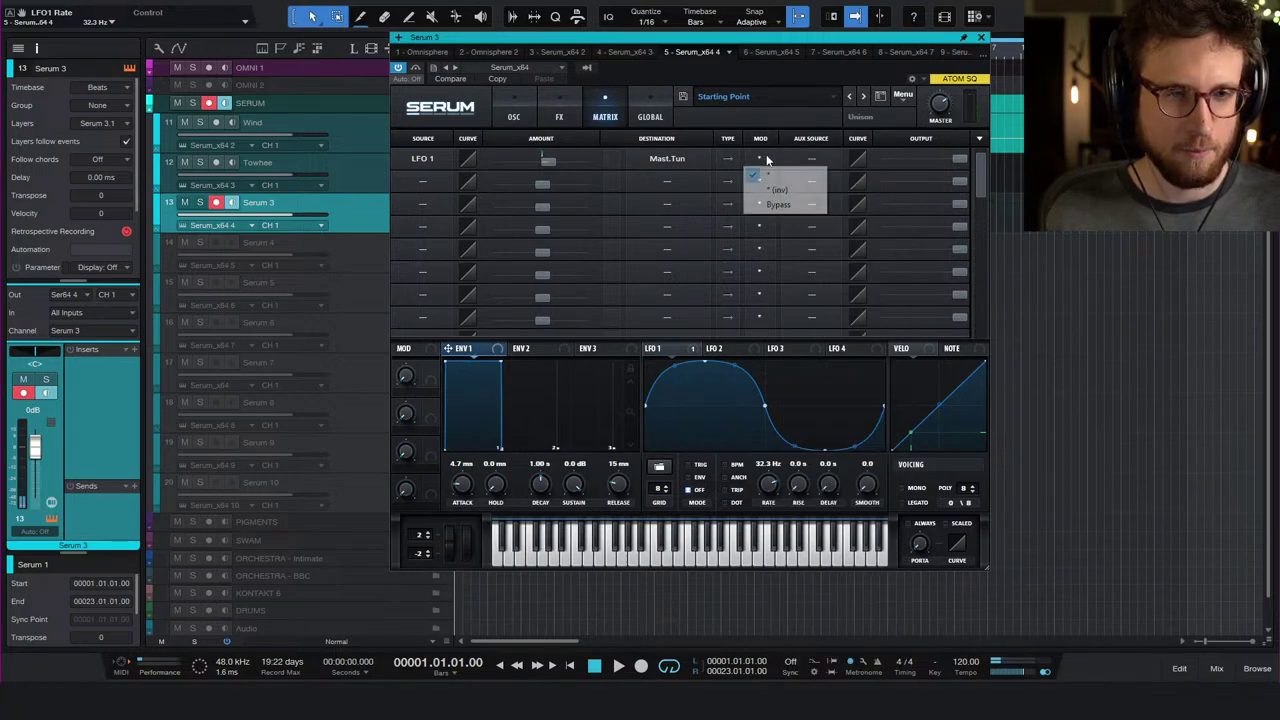
pyautogui.click(778, 204)
# - Turn on oscillator B with its level at 0%, and reset oscillator A's wavetable position to 1
pyautogui.click(513, 114)
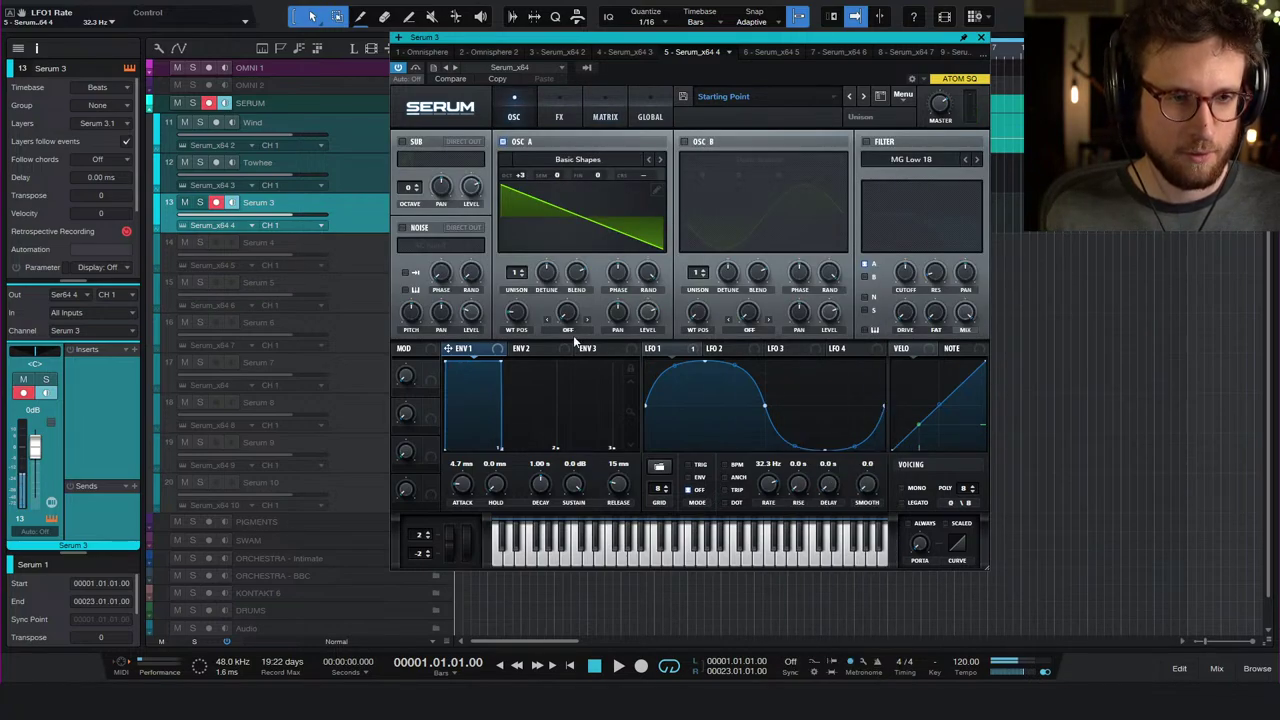
pyautogui.click(684, 142)
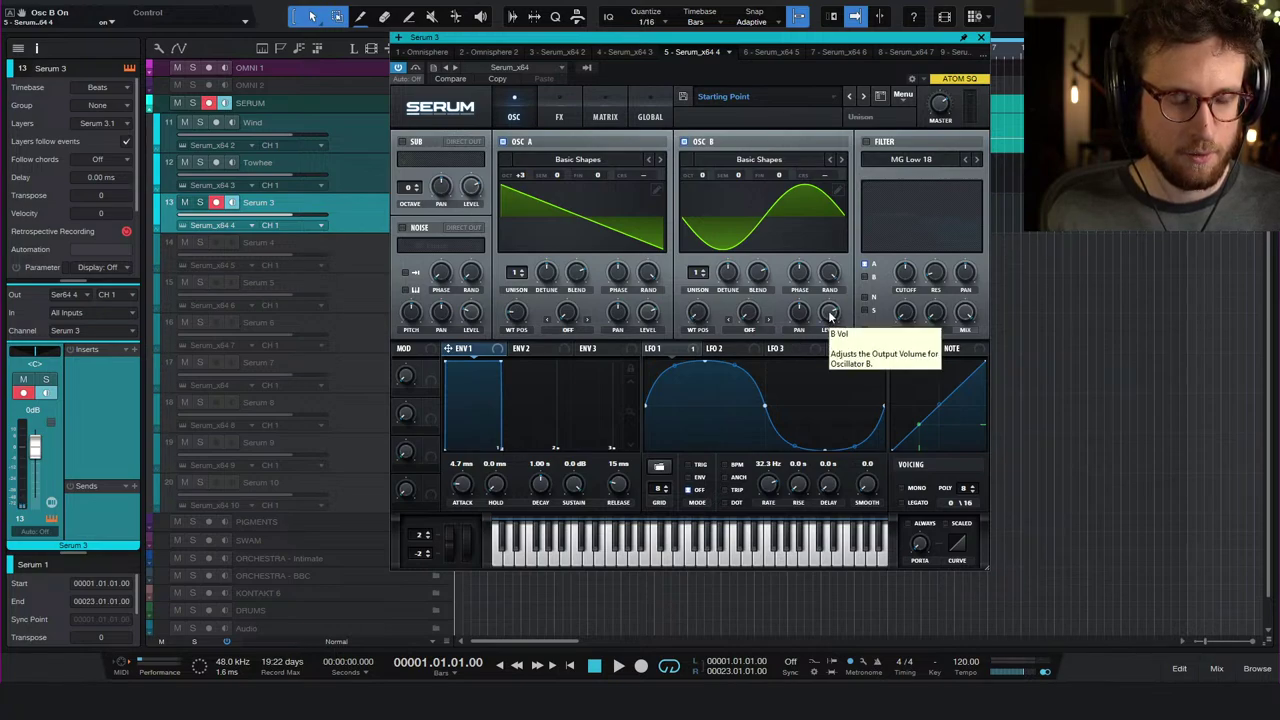
pyautogui.doubleClick(515, 313)
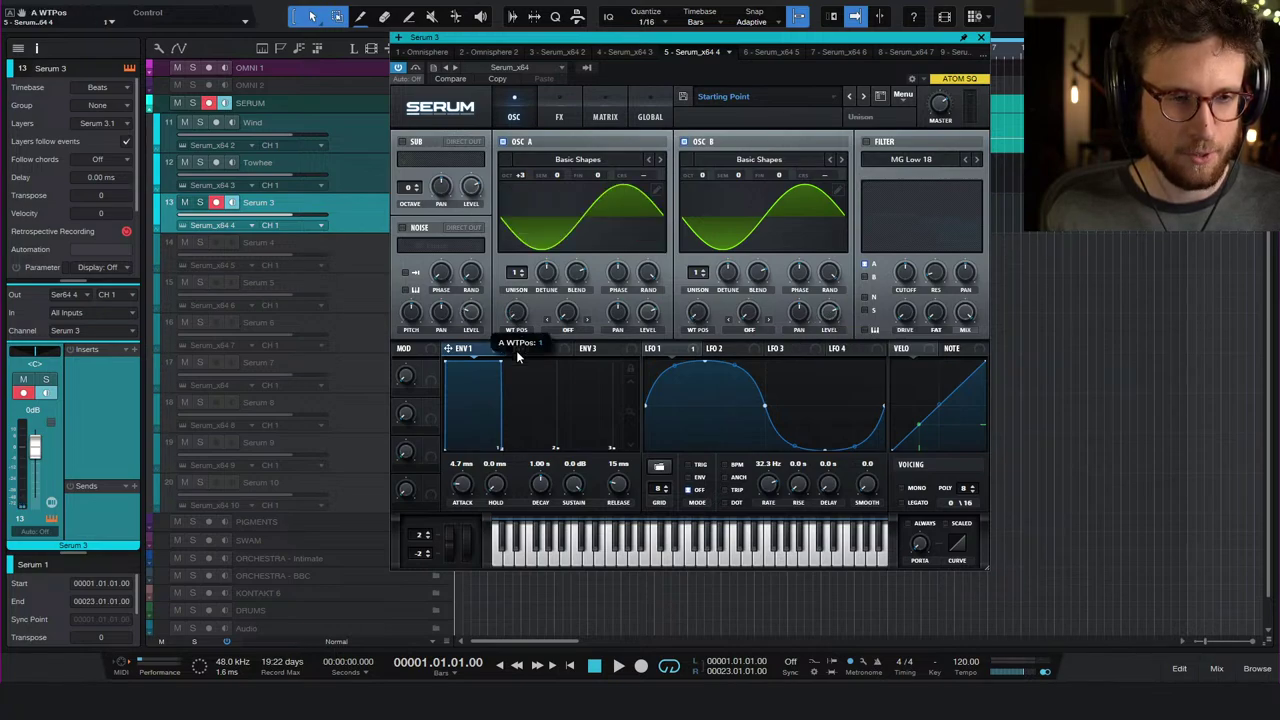
pyautogui.click(836, 318)
# - Set oscillator A's warp mode to FM (from B) and oscillator B's octave to -2
pyautogui.click(572, 332)
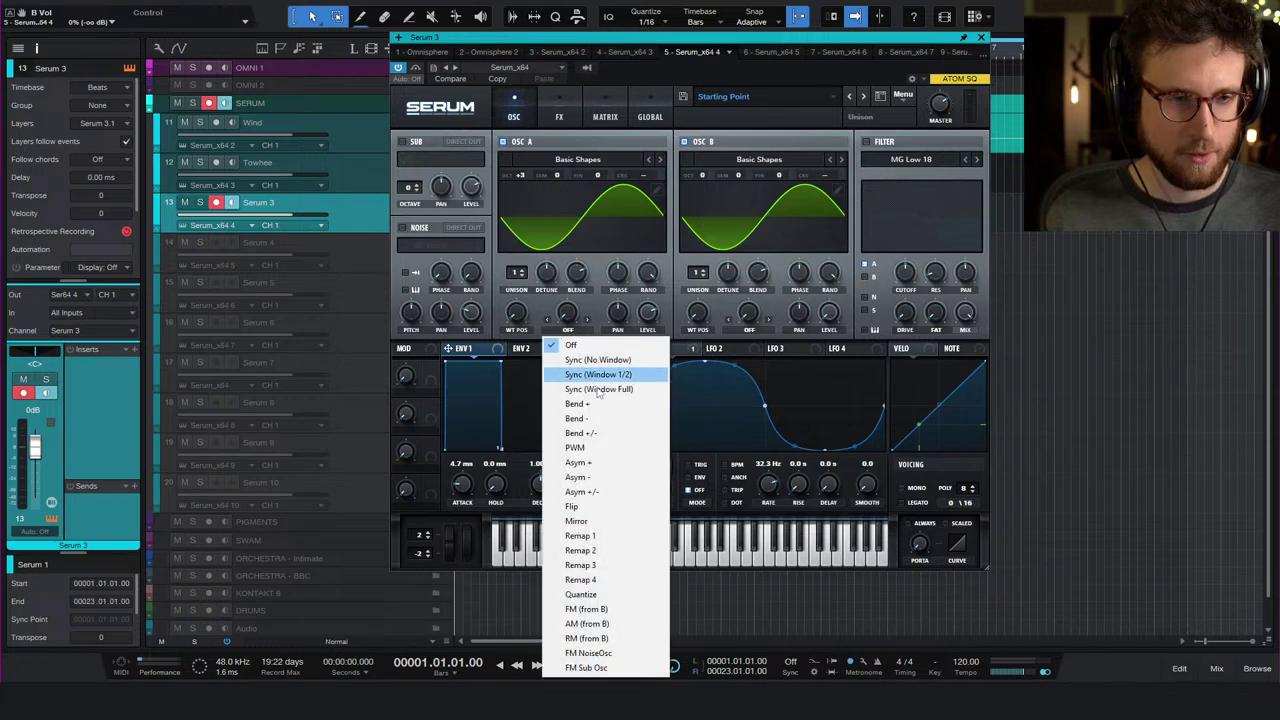
pyautogui.click(622, 613)
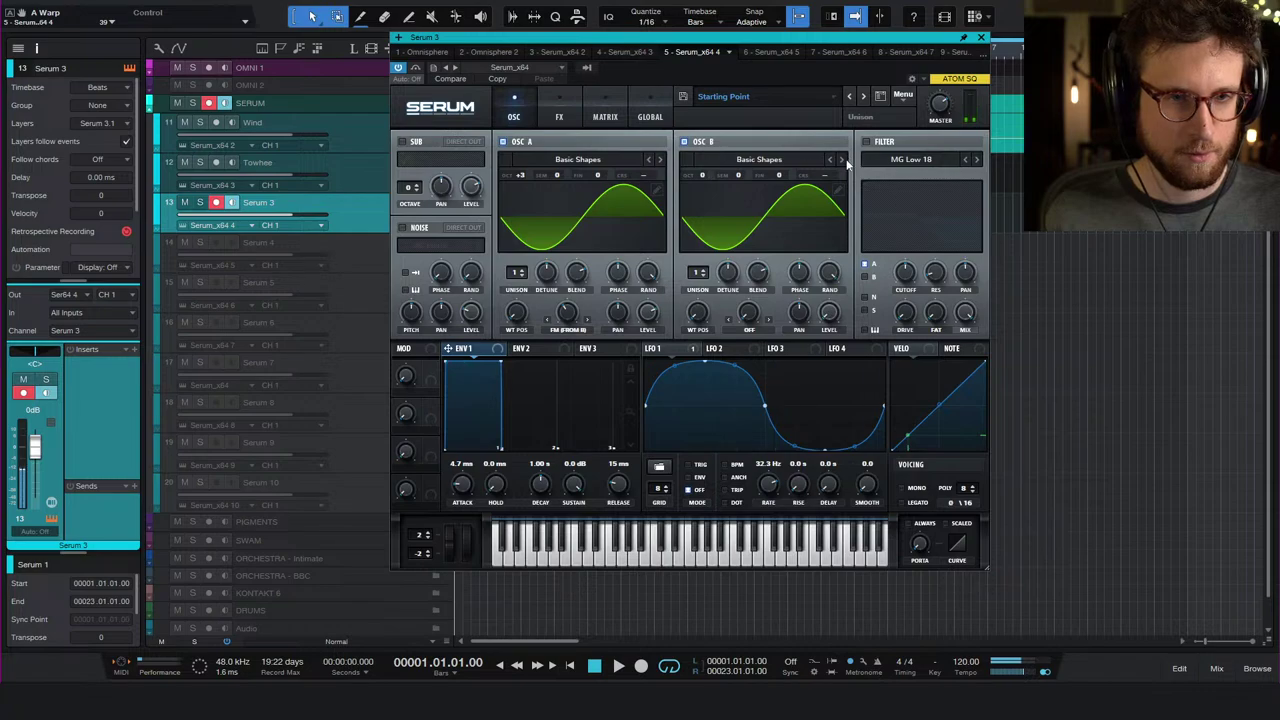
pyautogui.moveTo(698, 178); pyautogui.dragTo(701, 190)
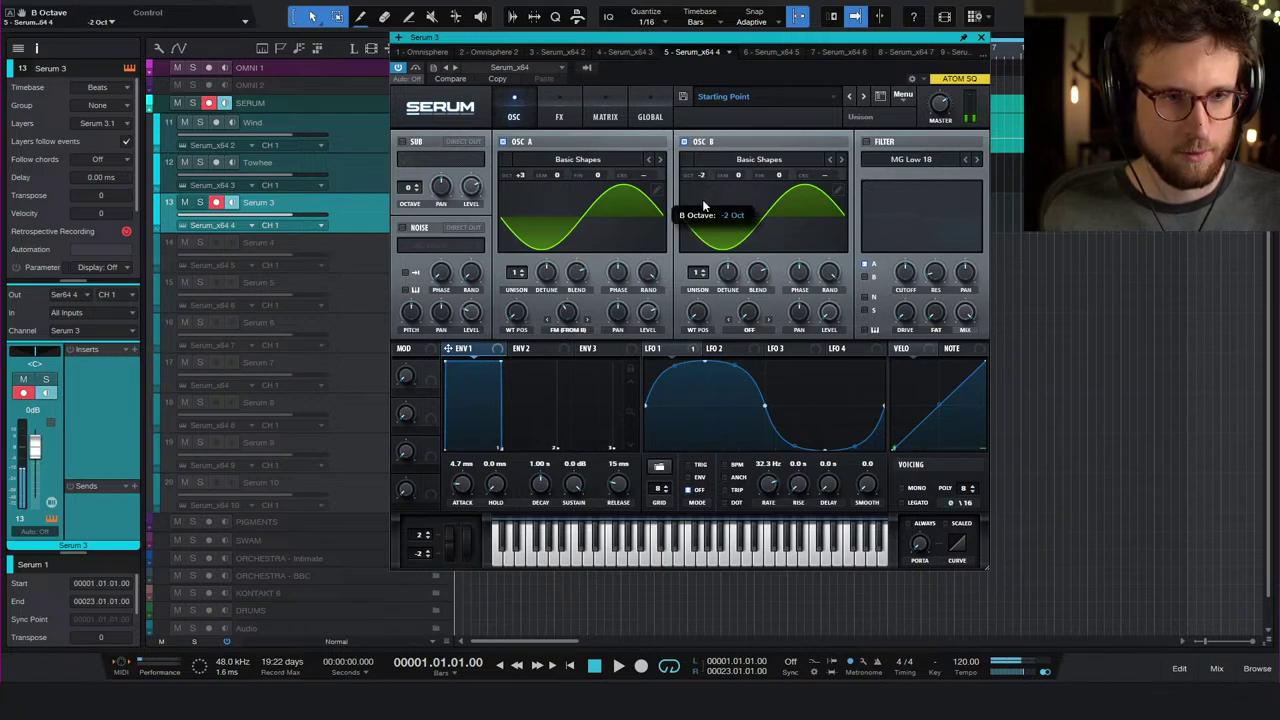
# - Try different FM warp amounts on oscillator A, ending at about 69%
pyautogui.moveTo(575, 290); pyautogui.dragTo(586, 296)
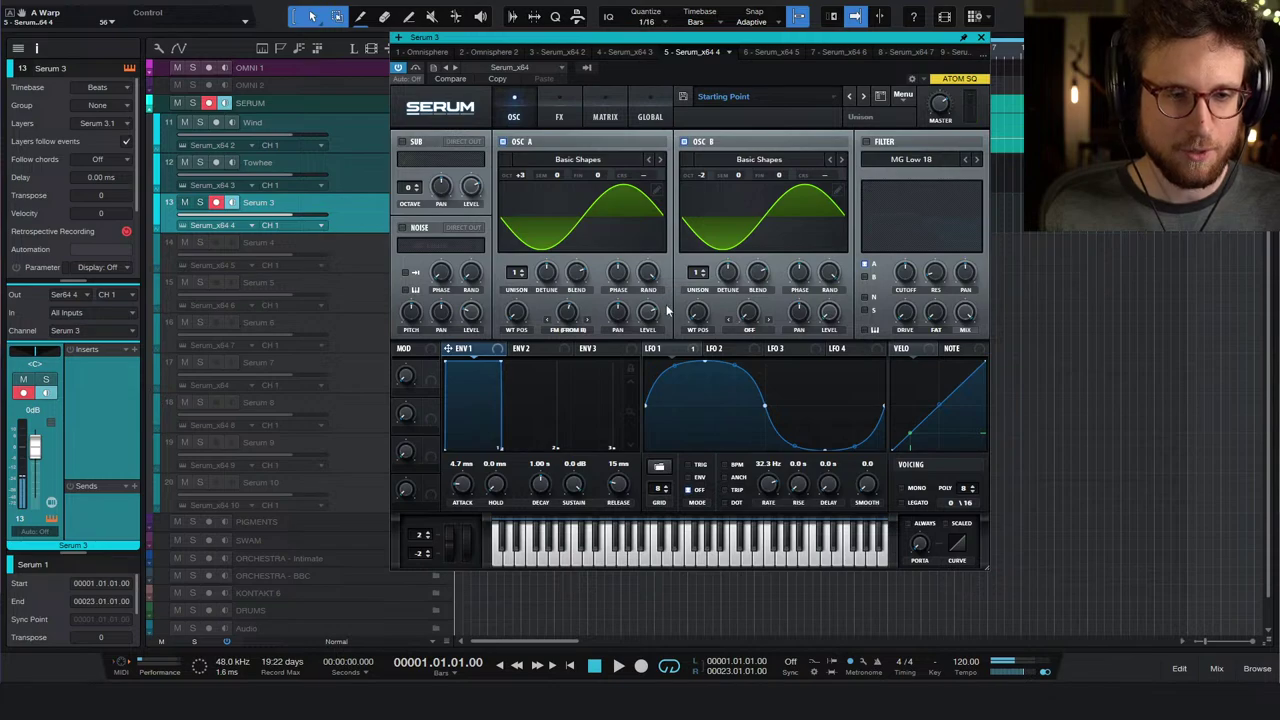
pyautogui.moveTo(515, 318)
pyautogui.mouseDown()
pyautogui.moveTo(520, 293)
pyautogui.moveTo(516, 324)
pyautogui.mouseUp()
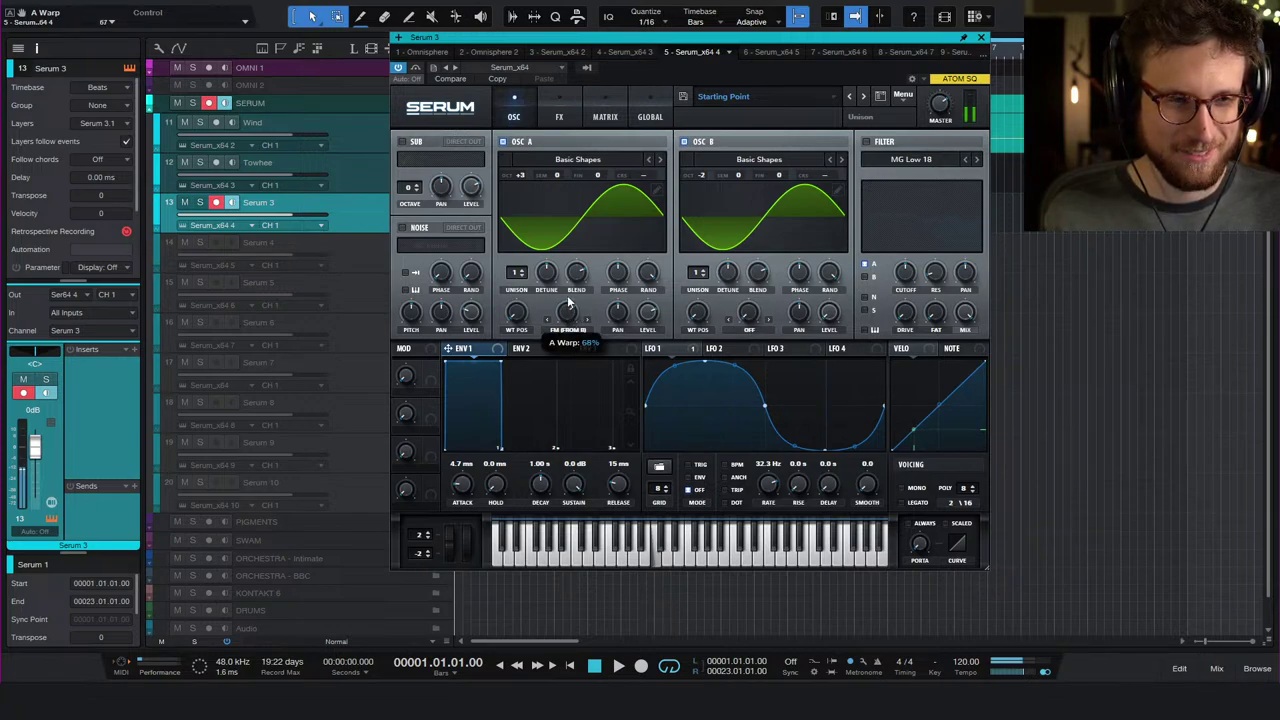
pyautogui.moveTo(570, 302); pyautogui.dragTo(577, 270)
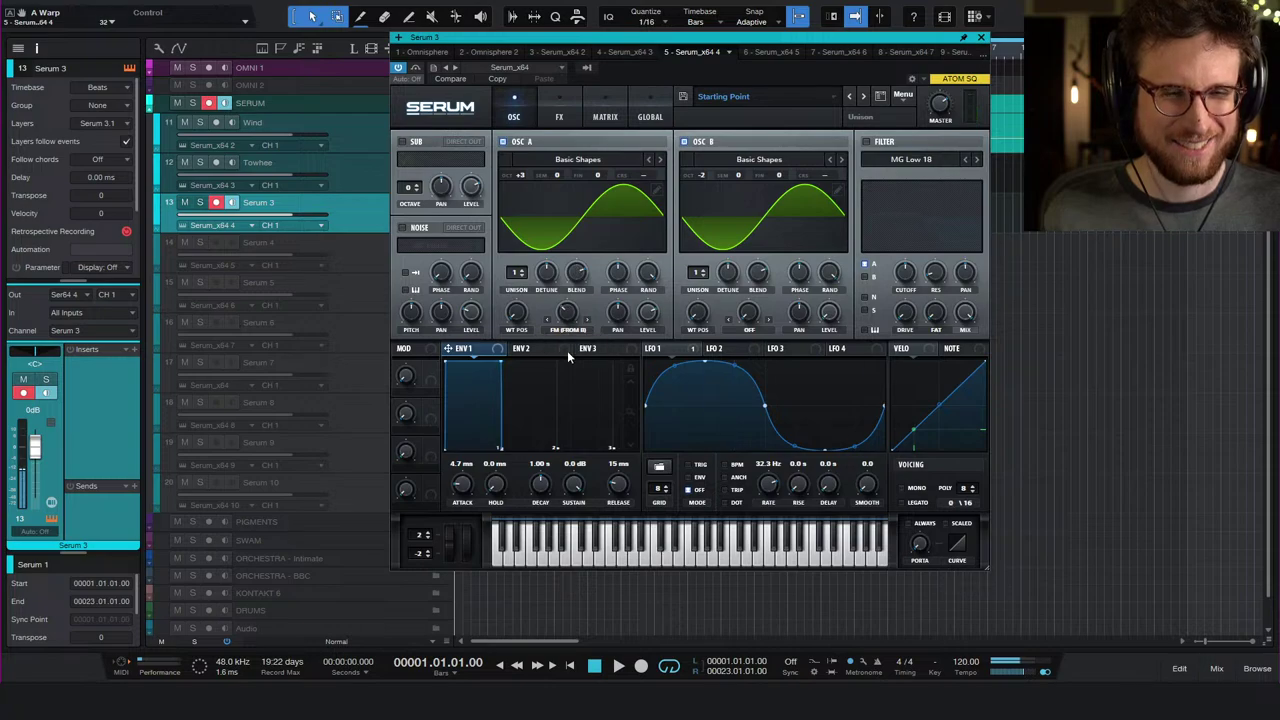
pyautogui.moveTo(568, 318)
pyautogui.mouseDown()
pyautogui.moveTo(578, 272)
pyautogui.moveTo(584, 422)
pyautogui.moveTo(597, 256)
pyautogui.moveTo(581, 345)
pyautogui.moveTo(597, 266)
pyautogui.moveTo(596, 310)
pyautogui.moveTo(570, 324)
pyautogui.moveTo(574, 350)
pyautogui.moveTo(582, 291)
pyautogui.moveTo(582, 309)
pyautogui.mouseUp()
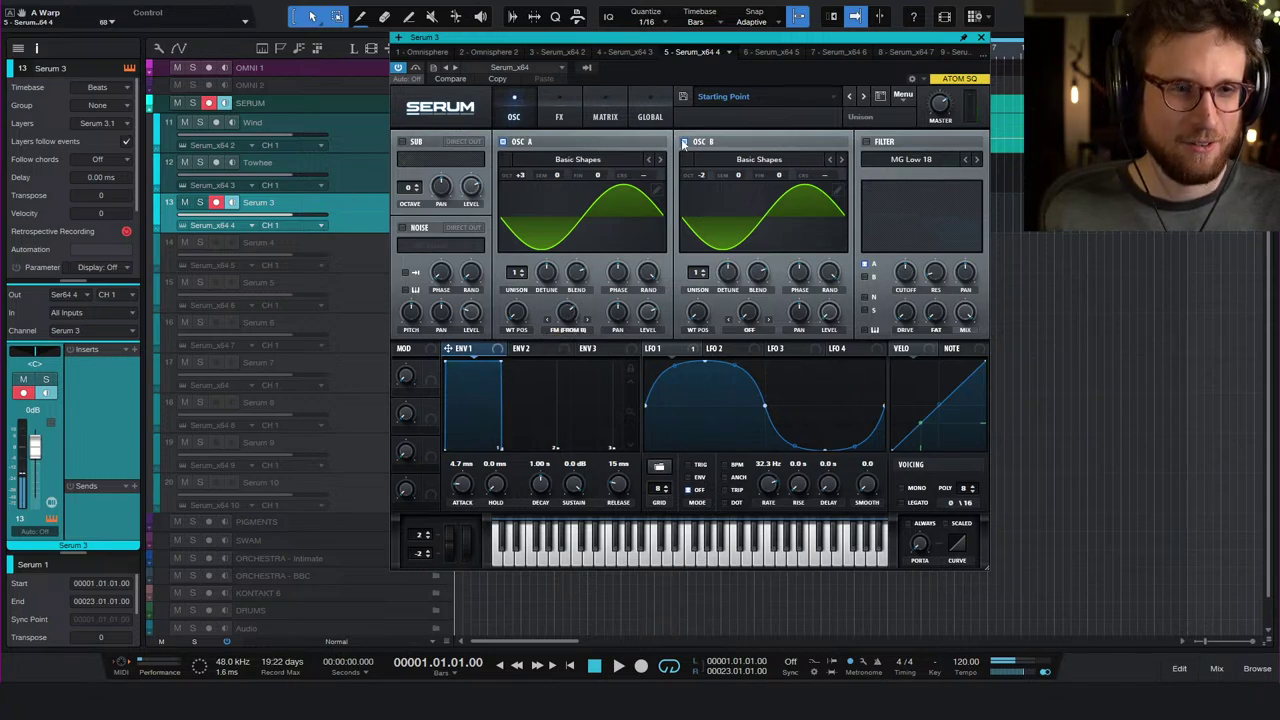
# - Turn off oscillator B, and return oscillator A to warp mode Off and wavetable position 2
pyautogui.click(684, 141)
pyautogui.click(566, 330)
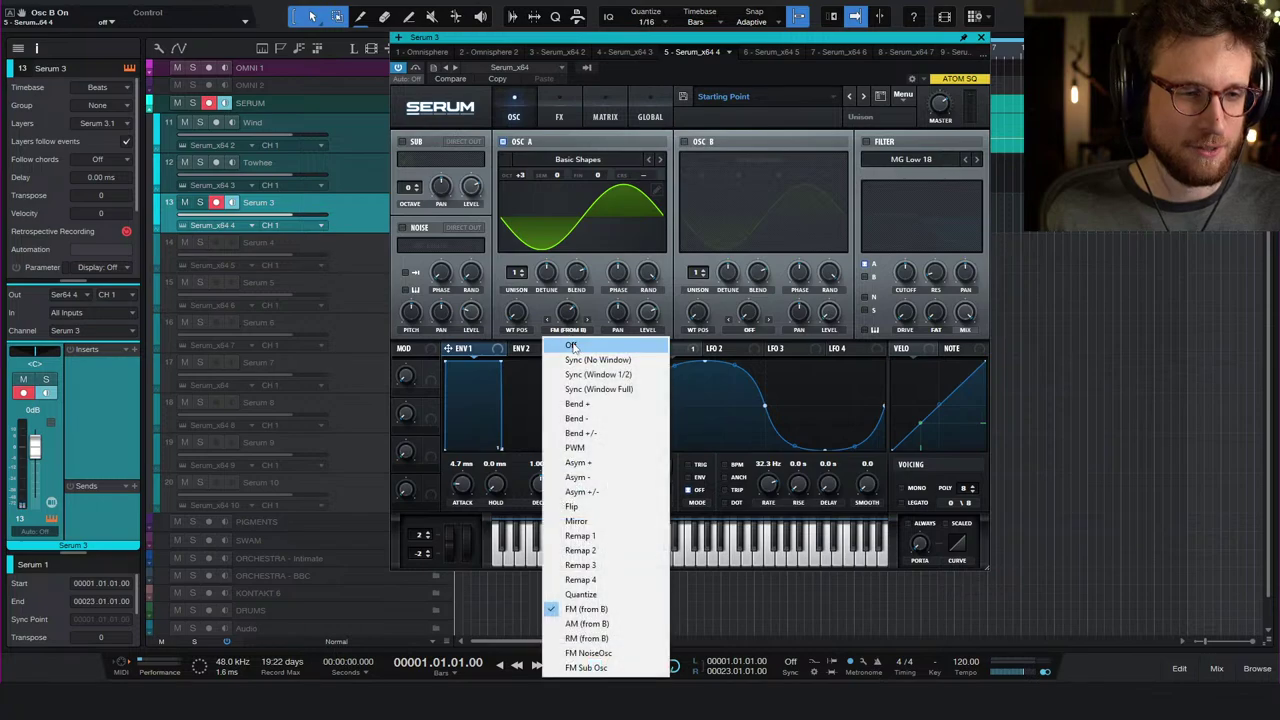
pyautogui.click(560, 340)
pyautogui.moveTo(516, 313); pyautogui.dragTo(530, 288)
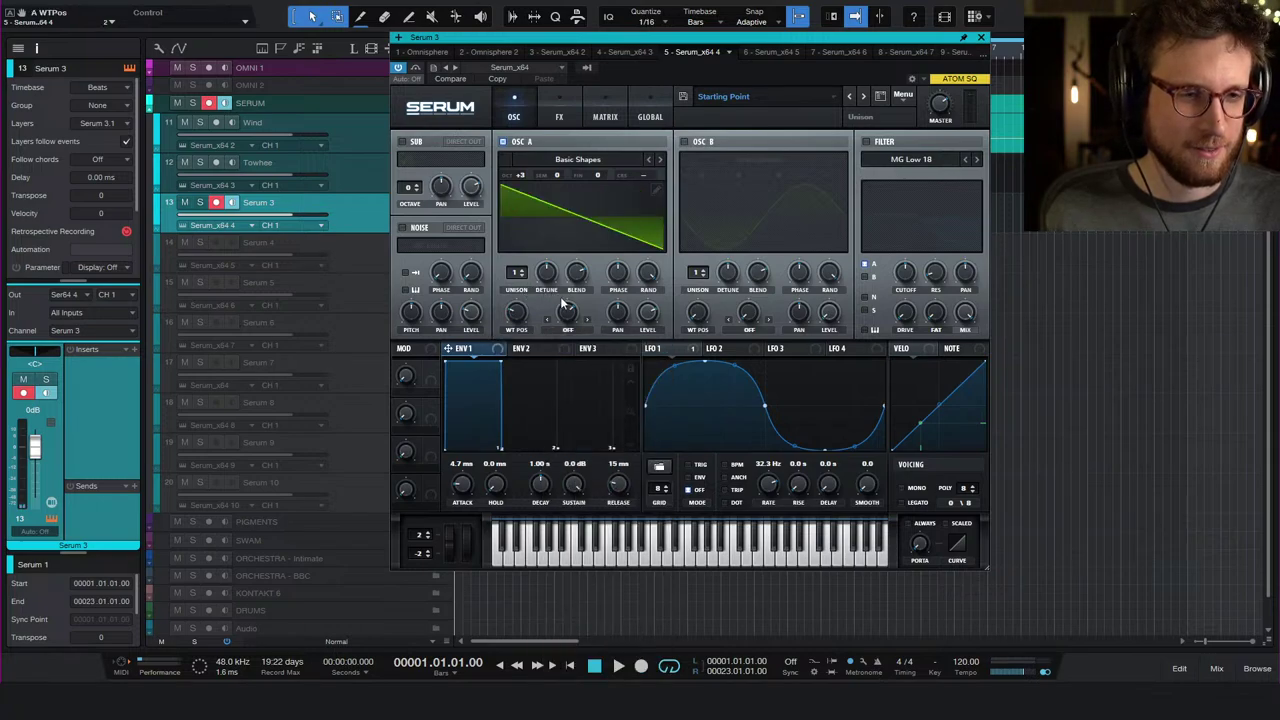
# - Reactivate the bypassed modulation from LFO 1 to the master tuning
pyautogui.click(560, 117)
pyautogui.click(606, 117)
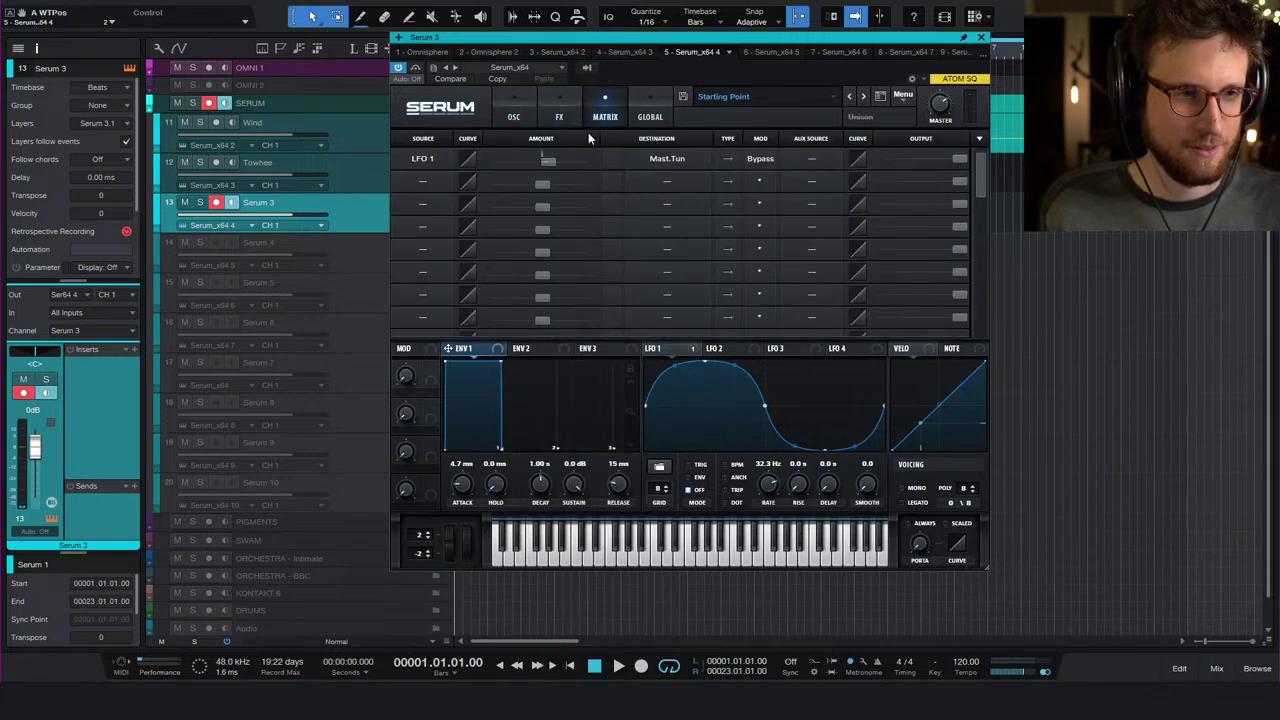
pyautogui.click(764, 159)
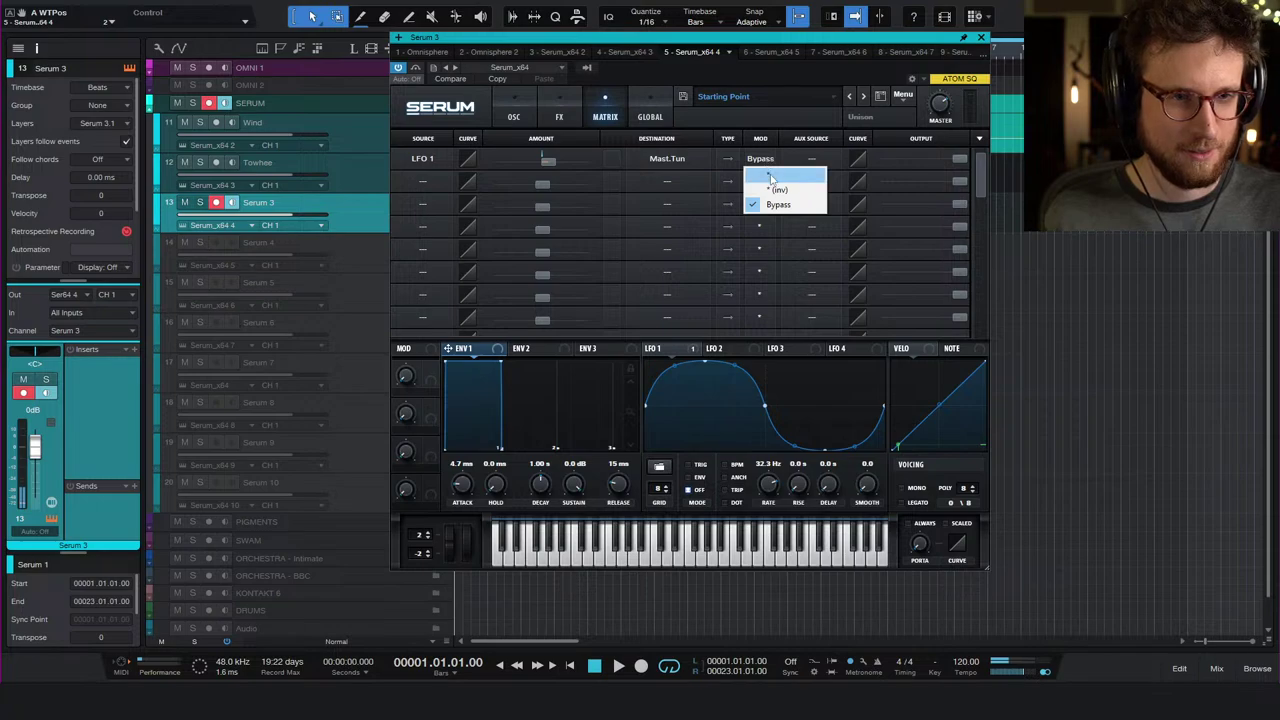
pyautogui.click(766, 175)
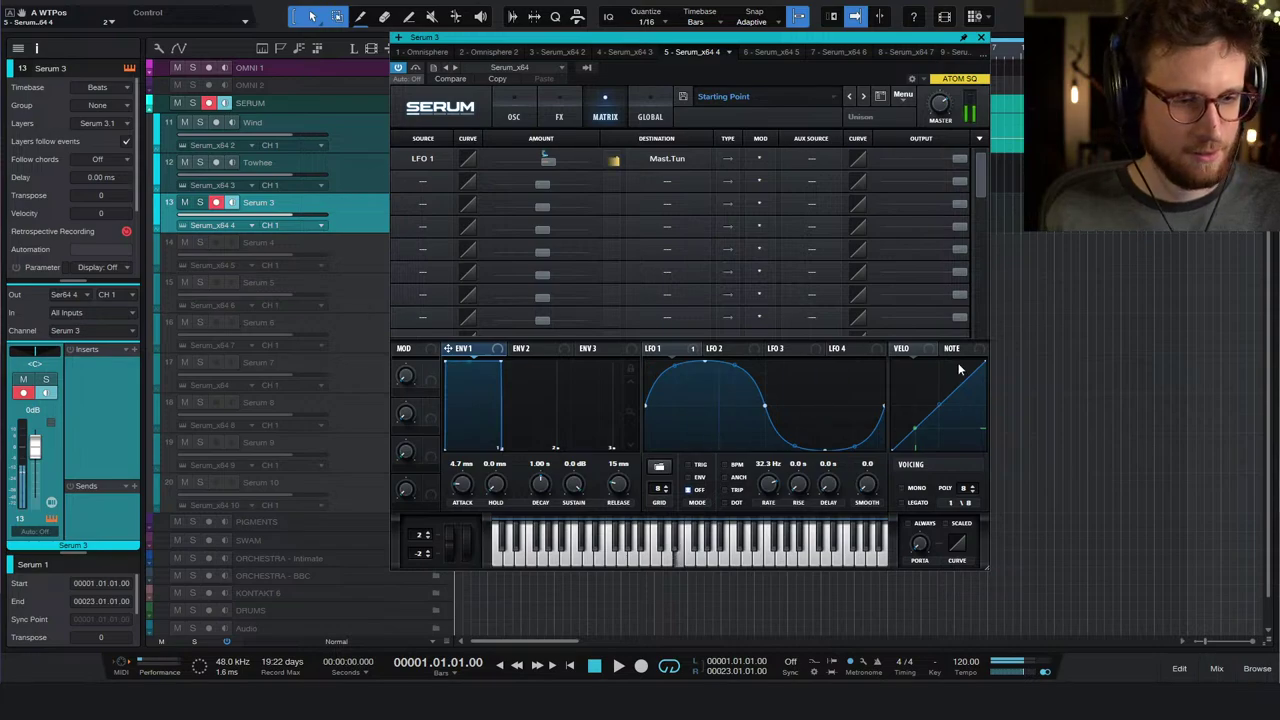
# - Set LFO 1's rate to 38.8 Hz and its delay to 0.1 s
pyautogui.scroll(3, 768, 483)
pyautogui.scroll(-1, 768, 483)
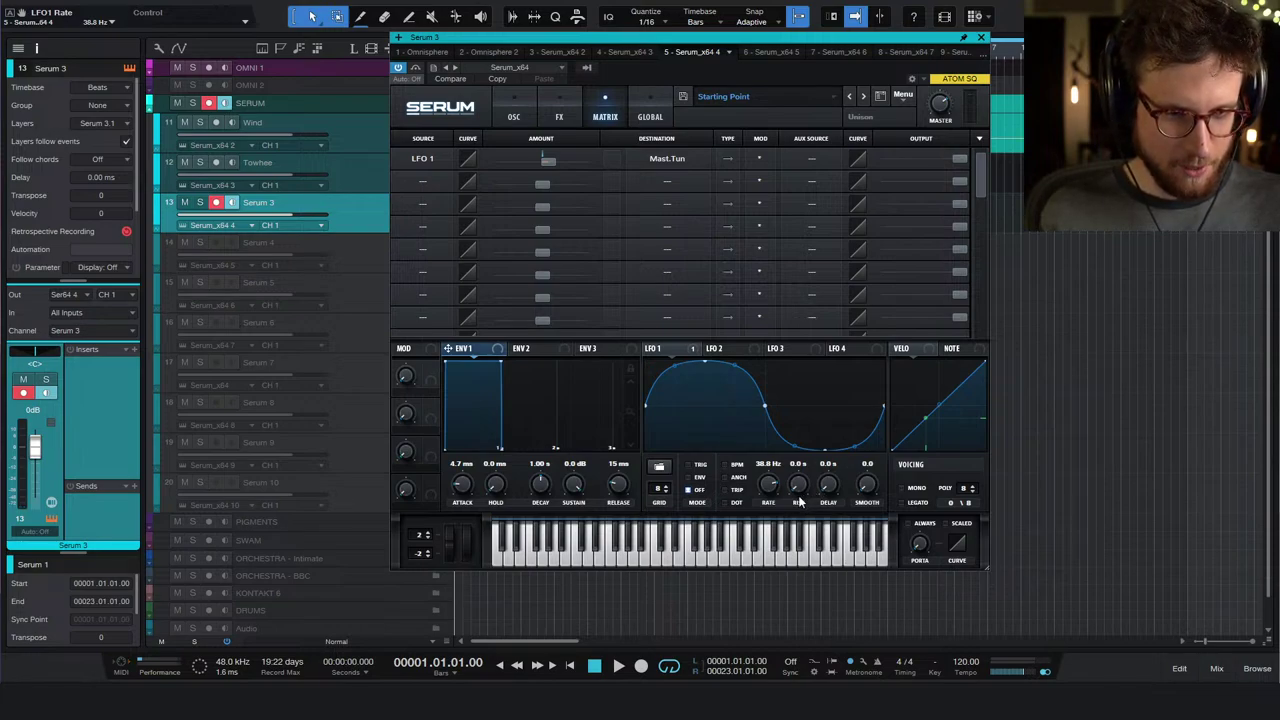
pyautogui.moveTo(836, 490)
pyautogui.mouseDown()
pyautogui.moveTo(835, 470)
pyautogui.moveTo(840, 495)
pyautogui.mouseUp()
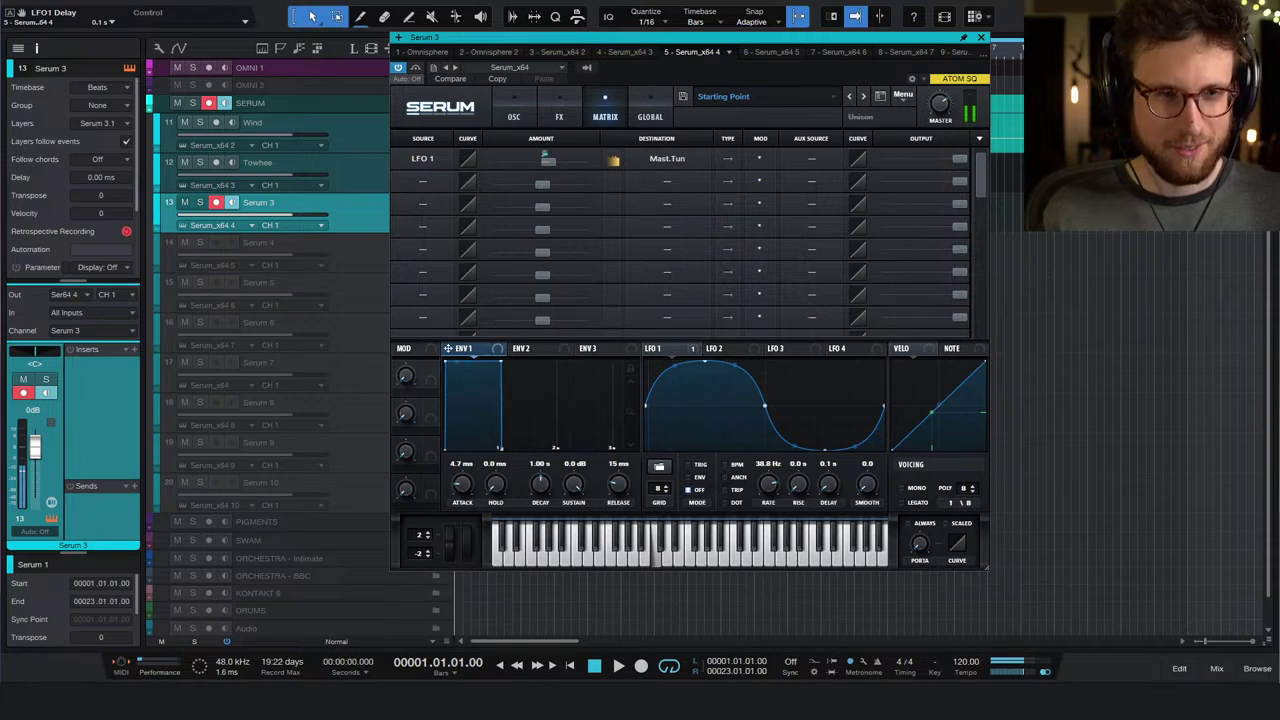
# - Add a second modulation routing LFO 2 to the master tuning with an amount of about -17
pyautogui.click(748, 351)
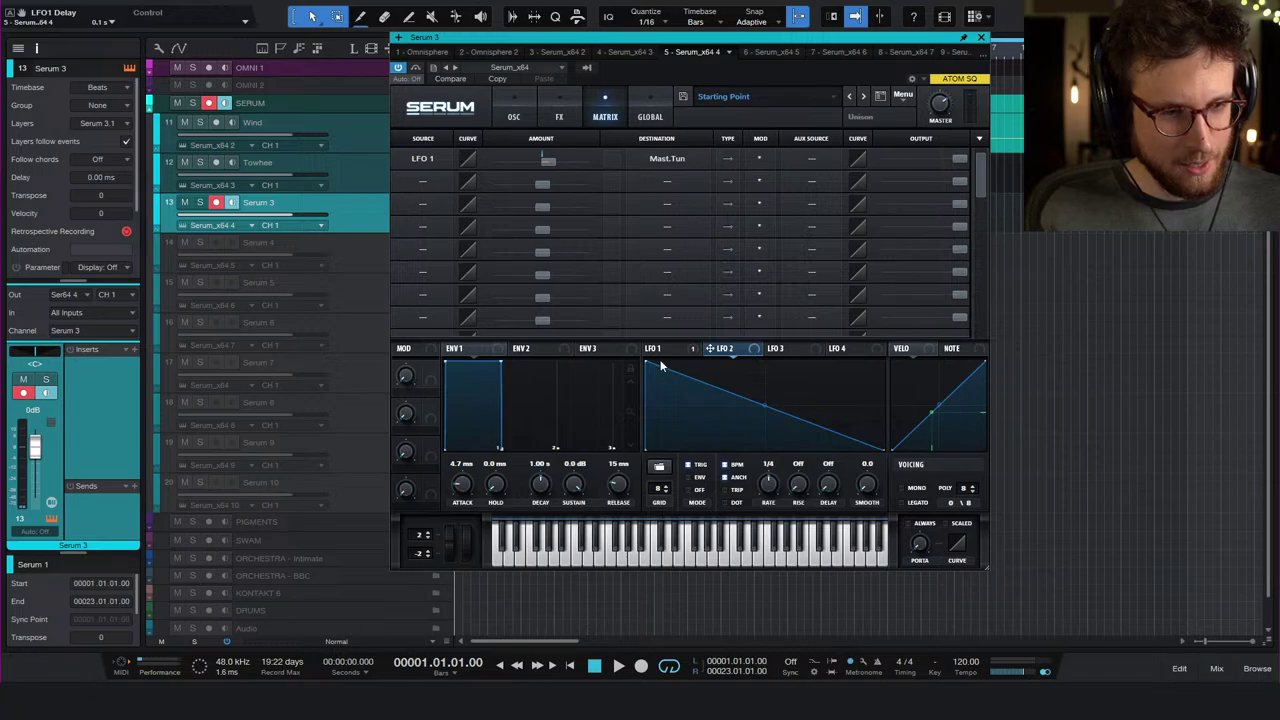
pyautogui.click(425, 181)
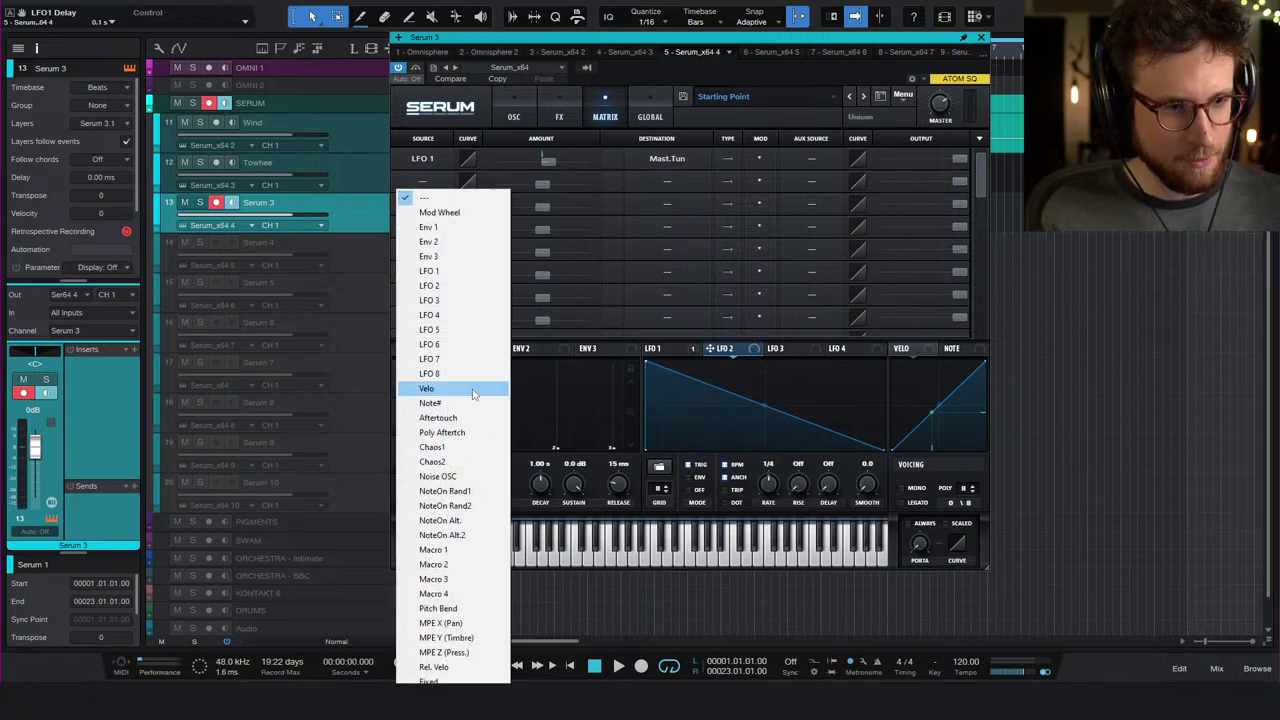
pyautogui.click(470, 285)
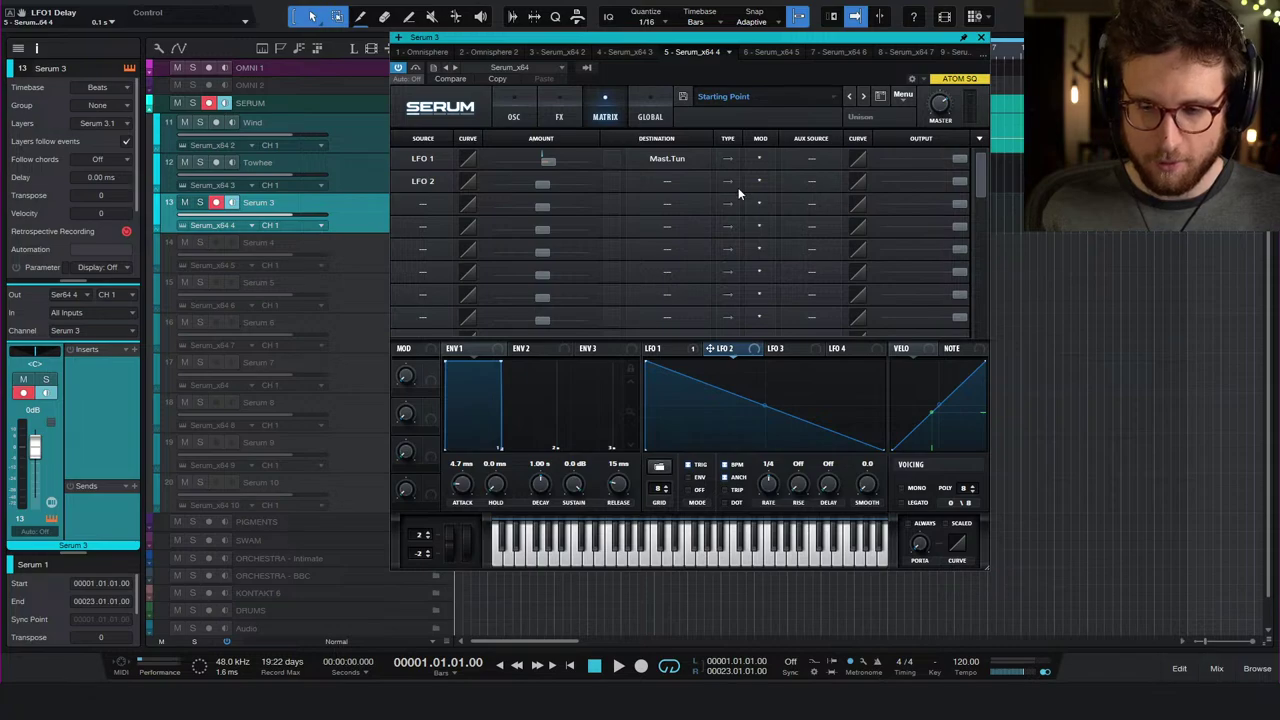
pyautogui.click(671, 186)
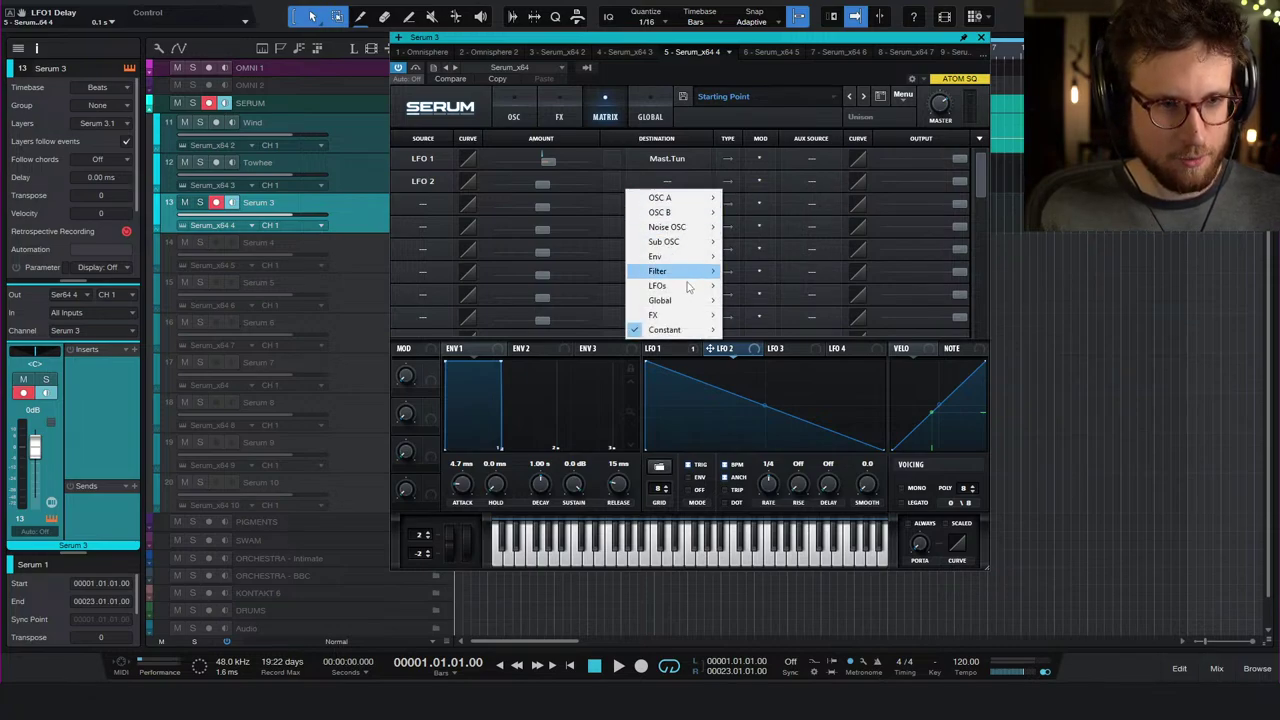
pyautogui.moveTo(690, 305)
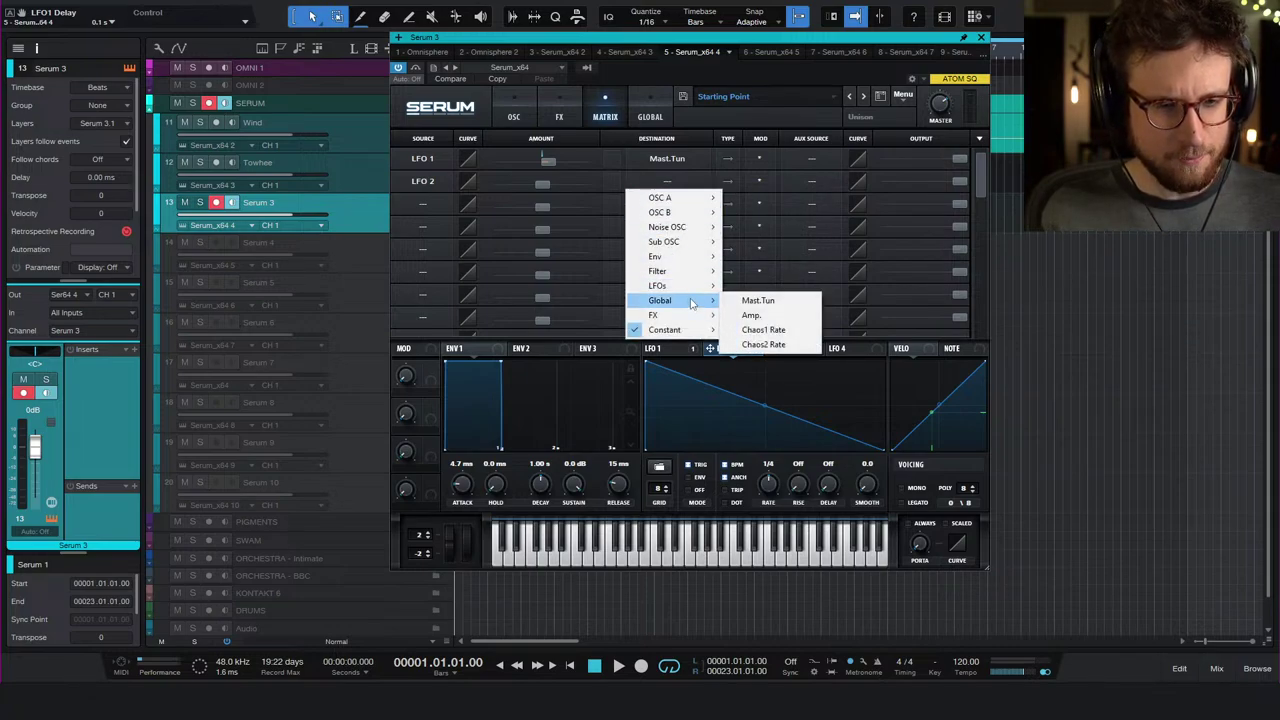
pyautogui.click(757, 300)
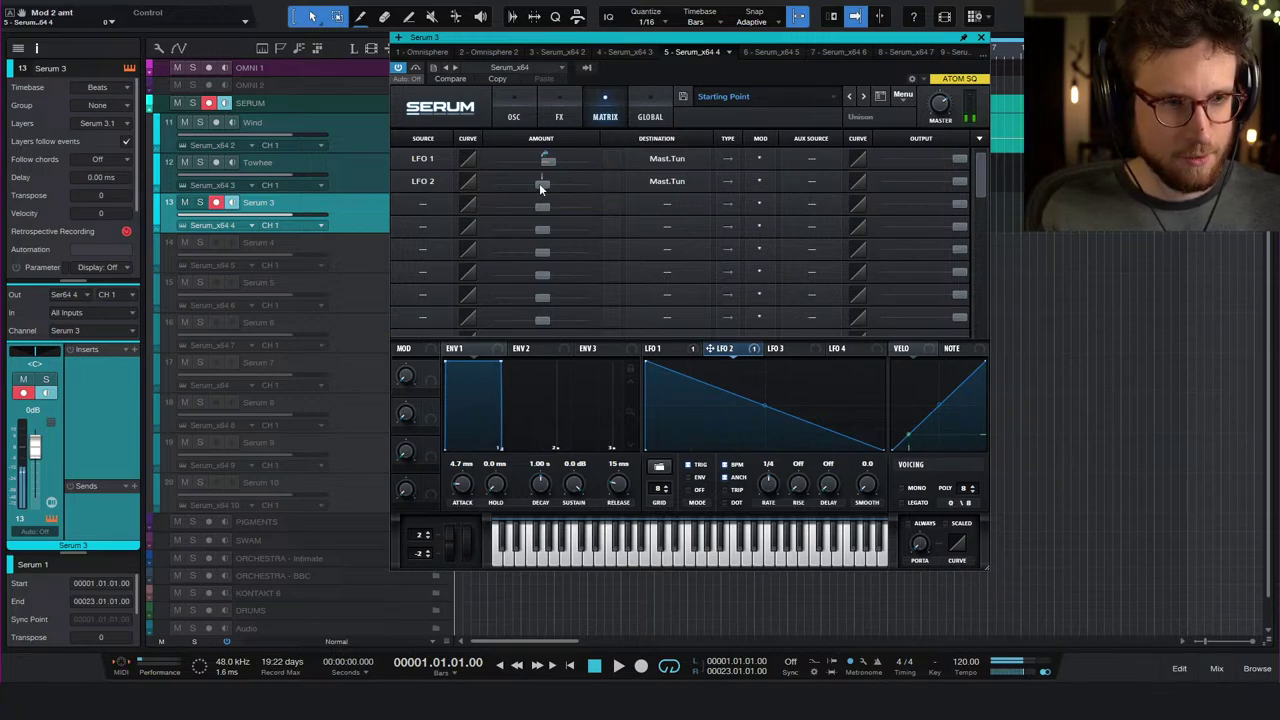
pyautogui.moveTo(539, 183); pyautogui.dragTo(532, 185)
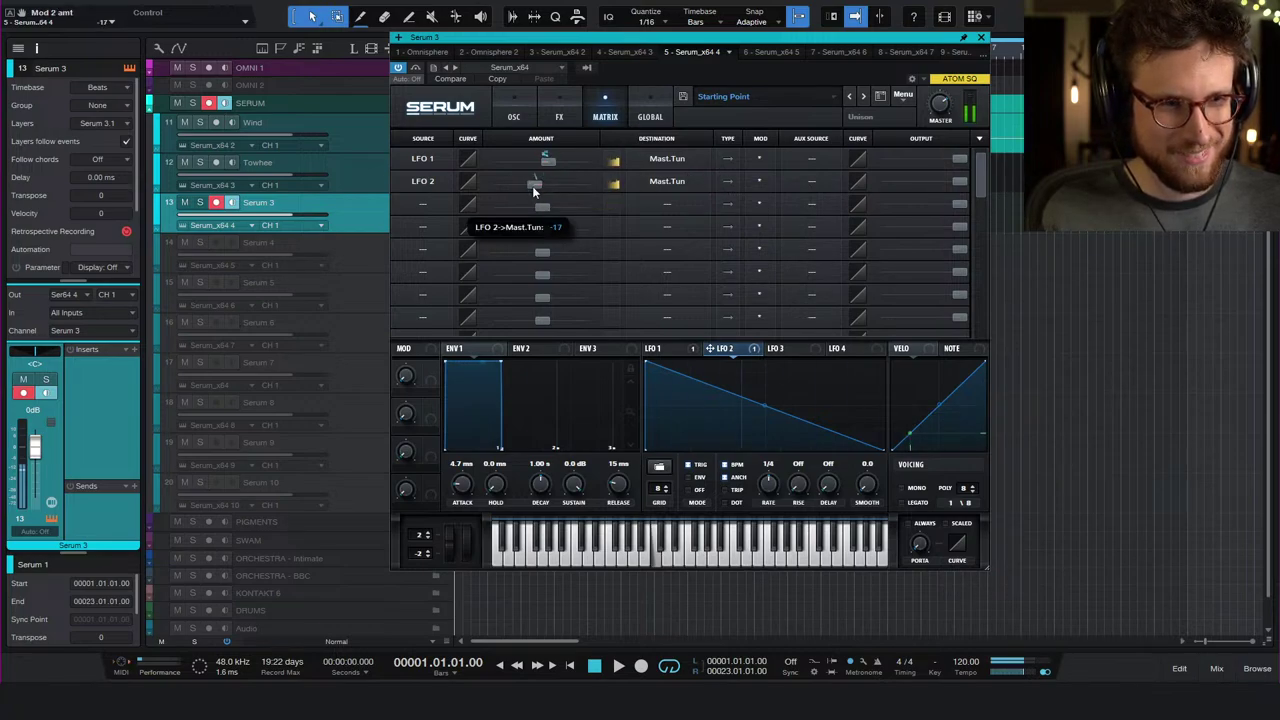
# - Switch LFO 2 to envelope mode, turn off its BPM sync and raise its rate to 11.2 Hz
pyautogui.click(689, 477)
pyautogui.click(725, 465)
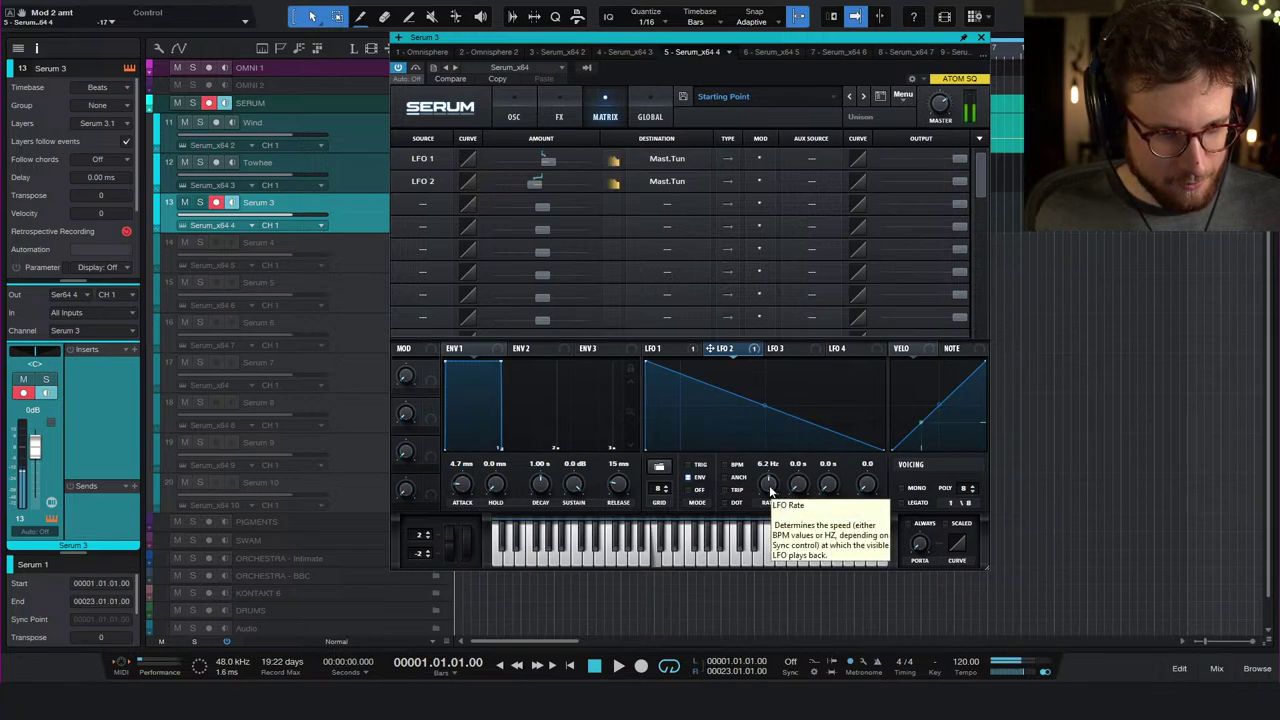
pyautogui.moveTo(767, 490); pyautogui.dragTo(768, 478)
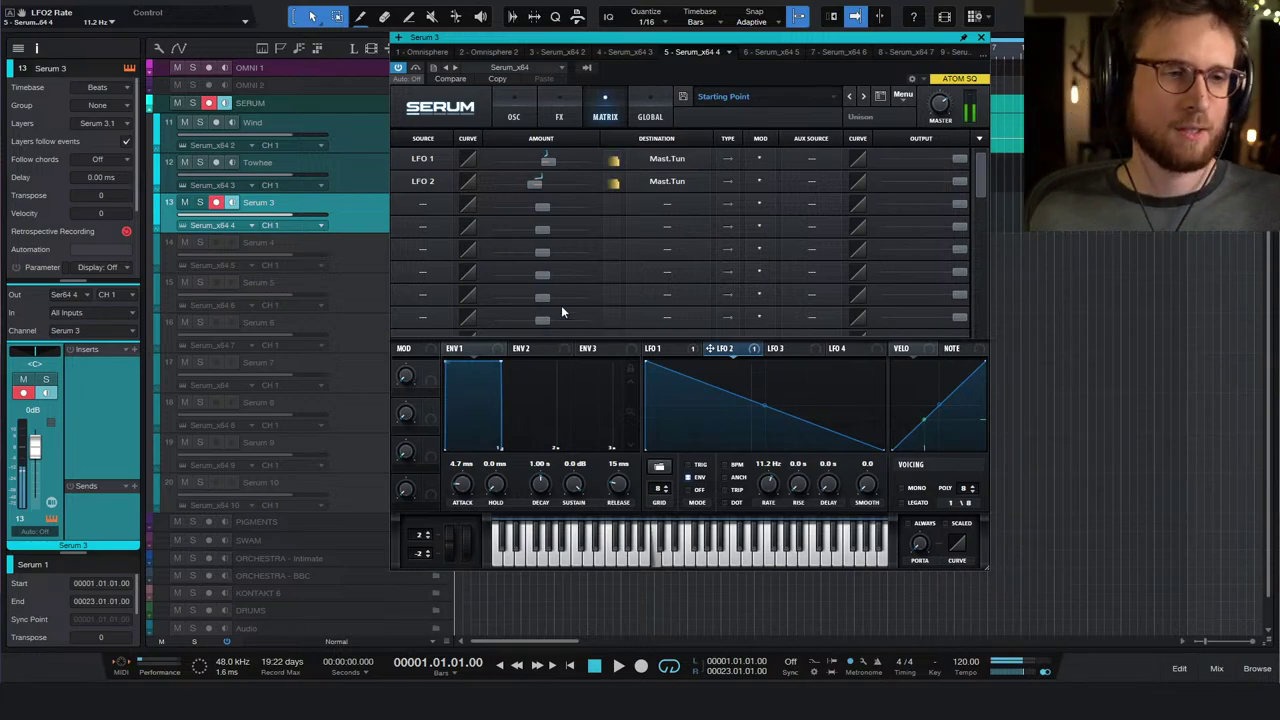
# - Try the inverted and bypassed mod operations on the LFO 1 to Mast.Tun modulation
pyautogui.click(727, 158)
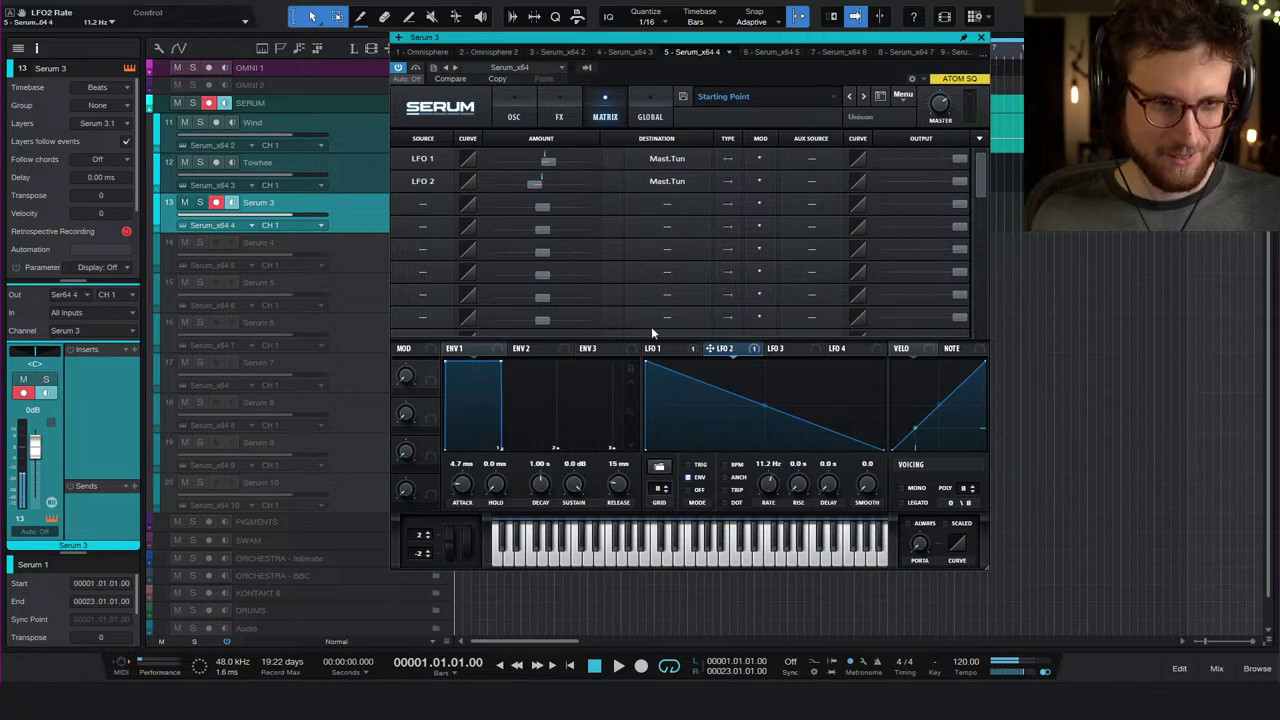
pyautogui.click(757, 159)
pyautogui.click(755, 181)
pyautogui.click(758, 159)
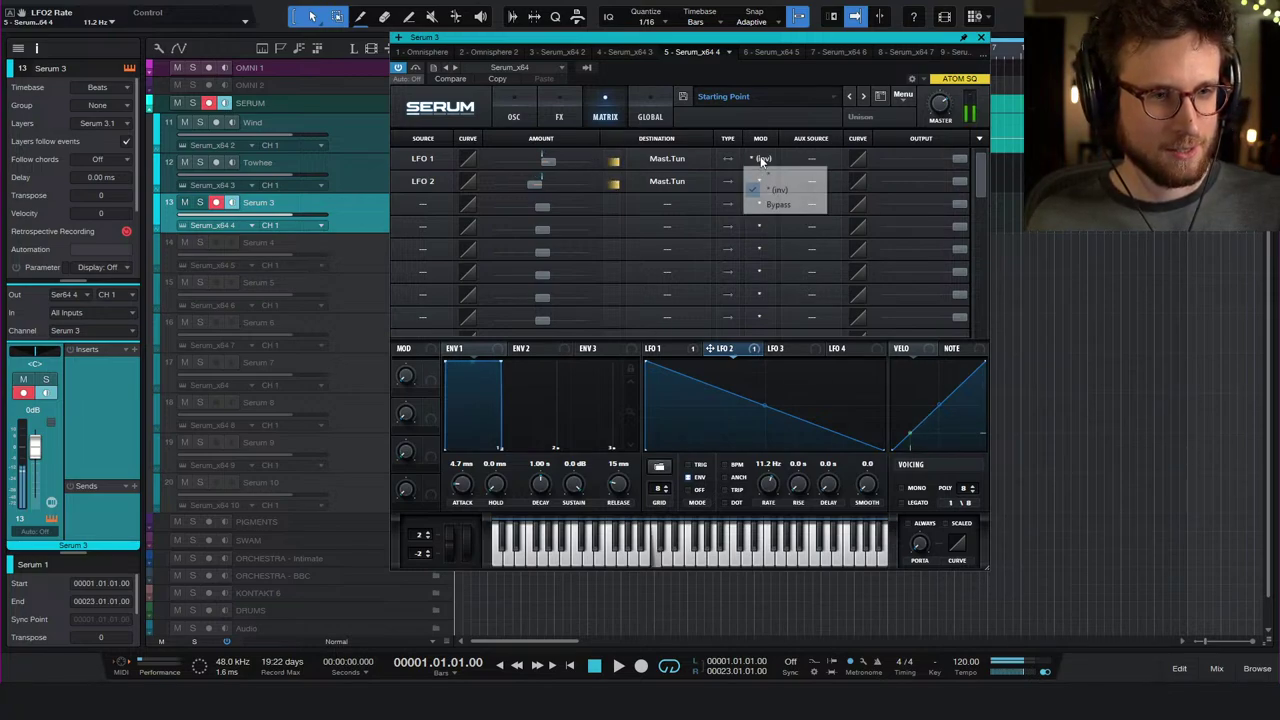
pyautogui.click(764, 204)
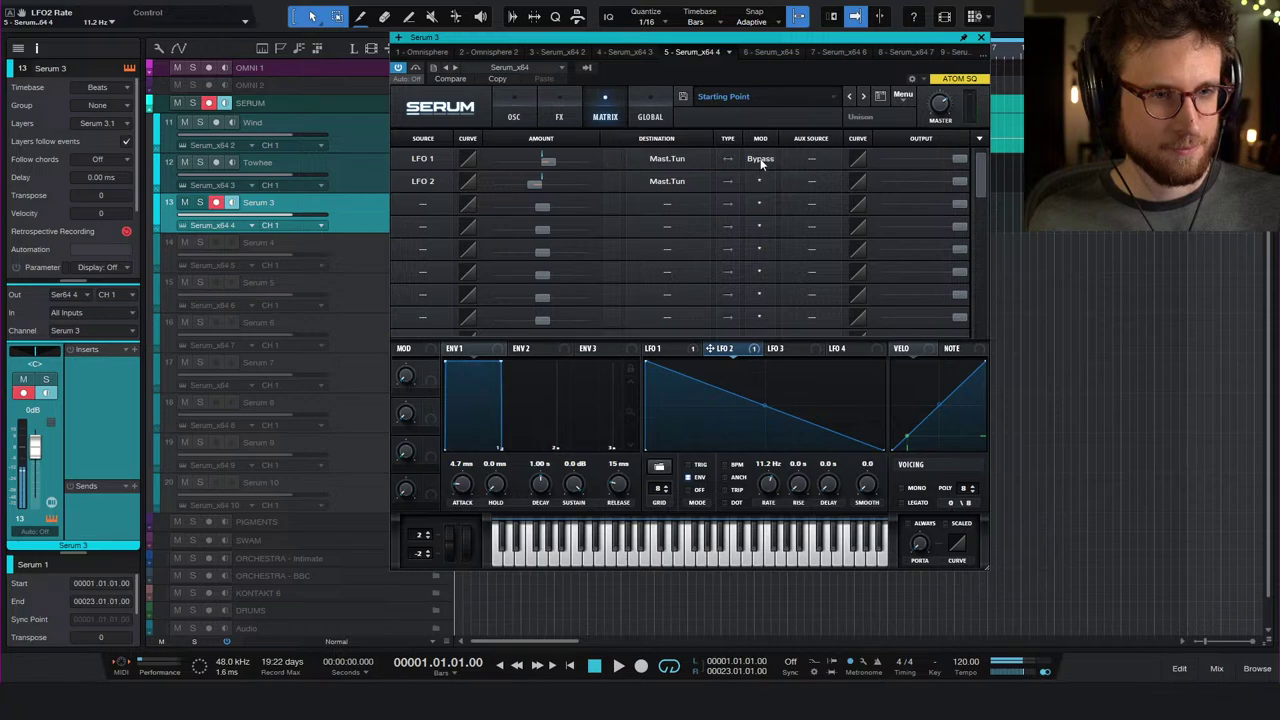
pyautogui.click(760, 159)
pyautogui.click(790, 172)
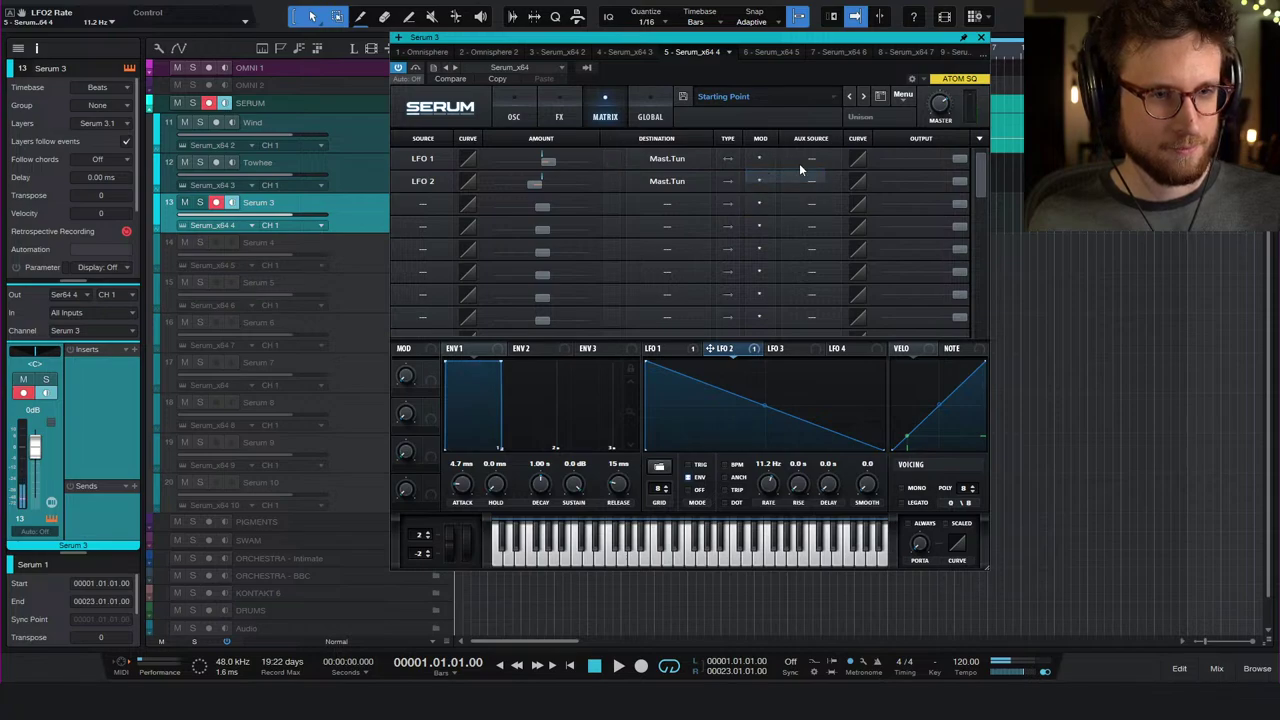
pyautogui.click(728, 159)
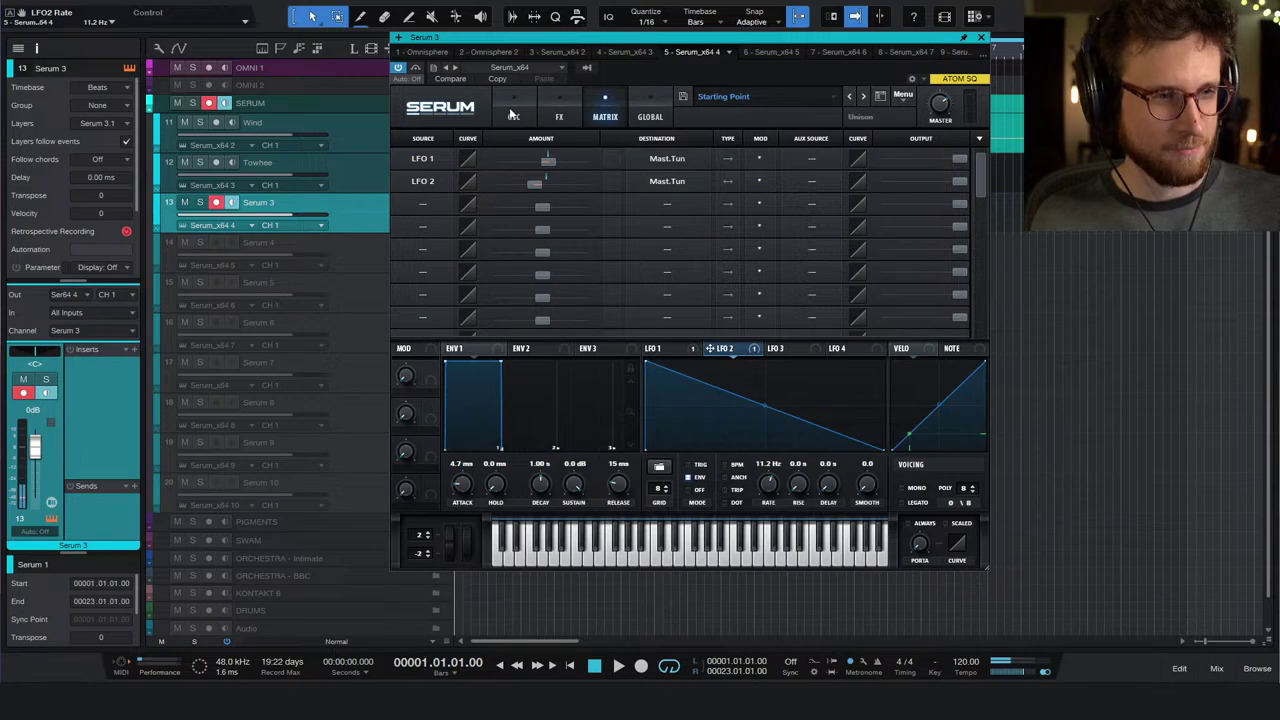
# - Add a send from the Serum 3 track to the Verb1 effects channel
pyautogui.click(134, 487)
pyautogui.moveTo(178, 501)
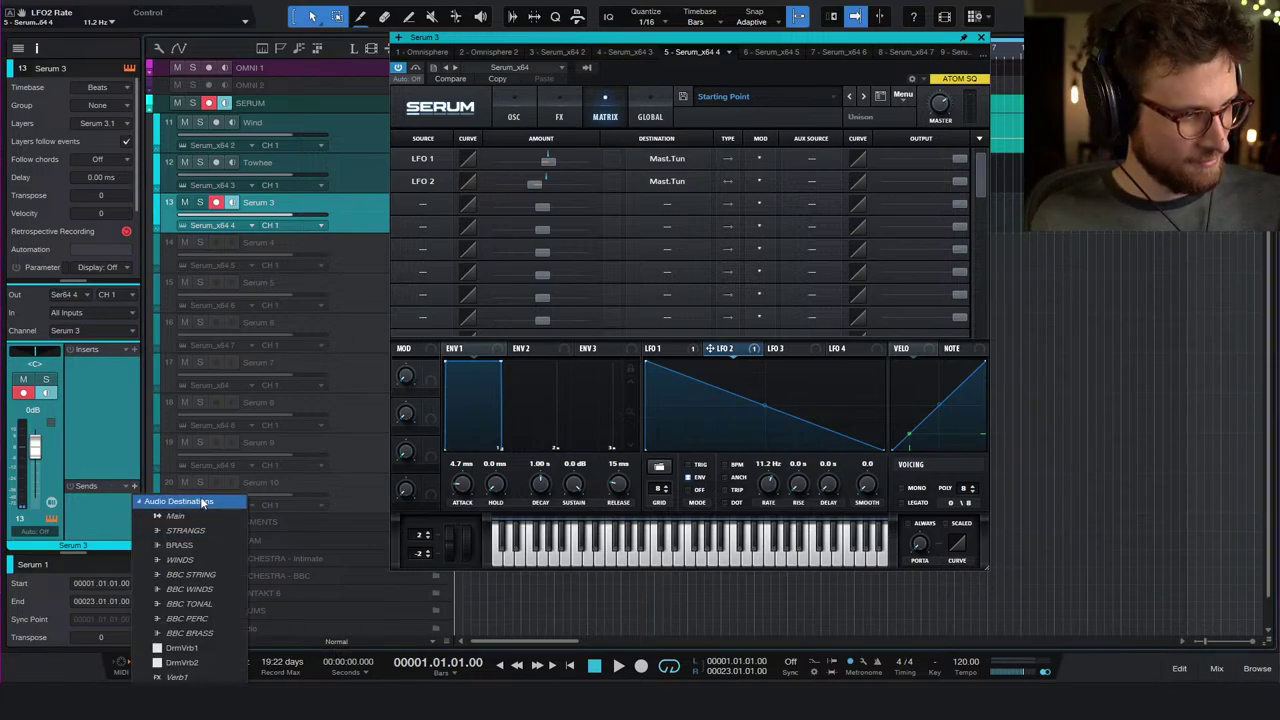
pyautogui.click(207, 679)
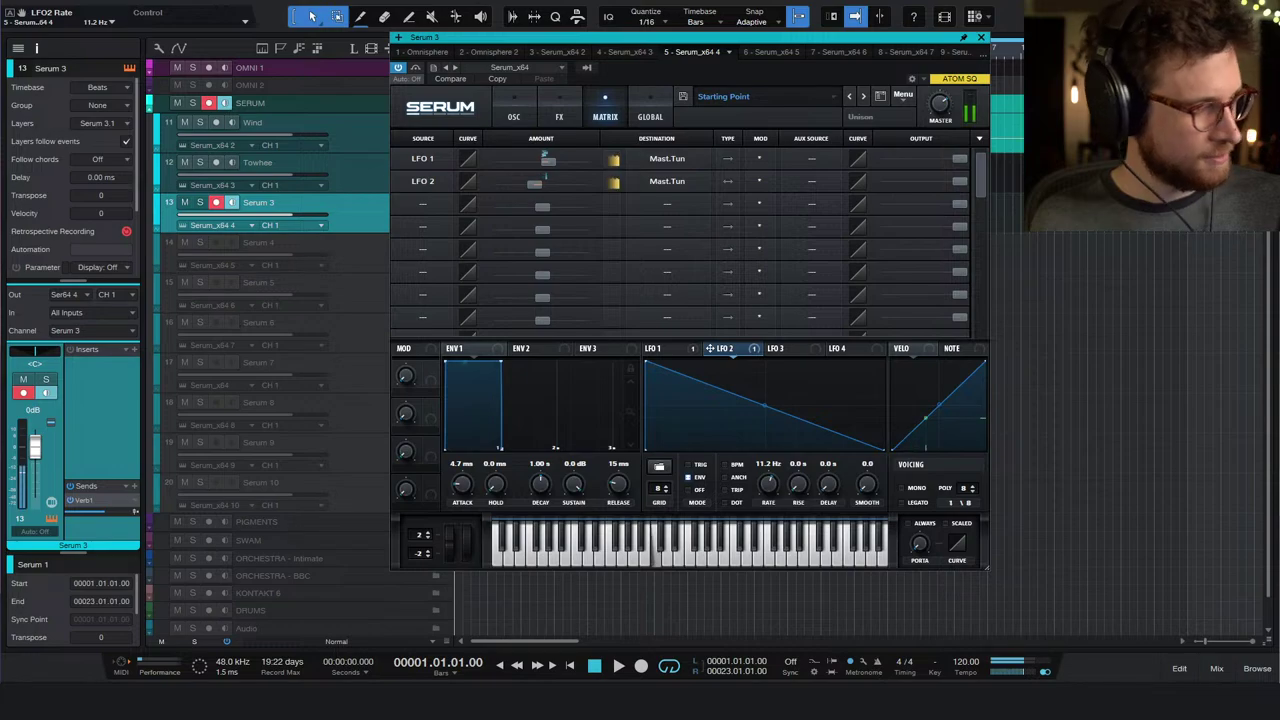
# - Raise the rate of LFO 1 to 49.2 Hz
pyautogui.click(655, 348)
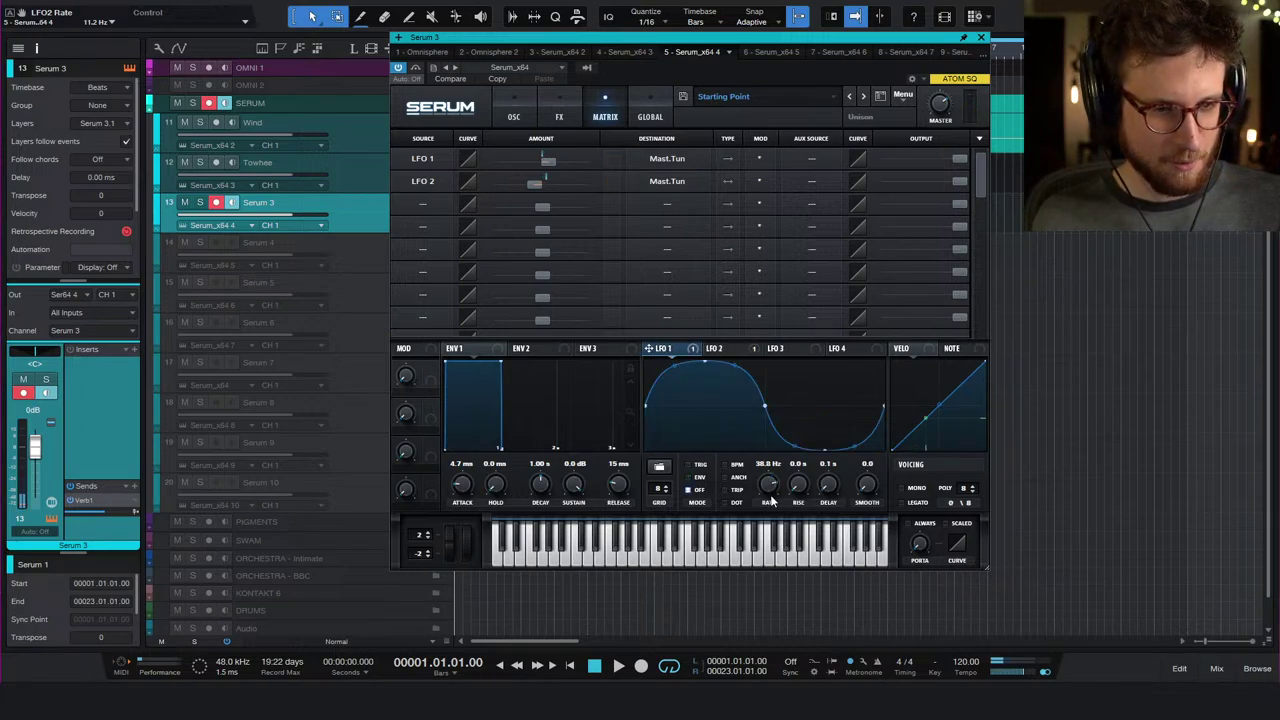
pyautogui.moveTo(768, 484); pyautogui.dragTo(768, 476)
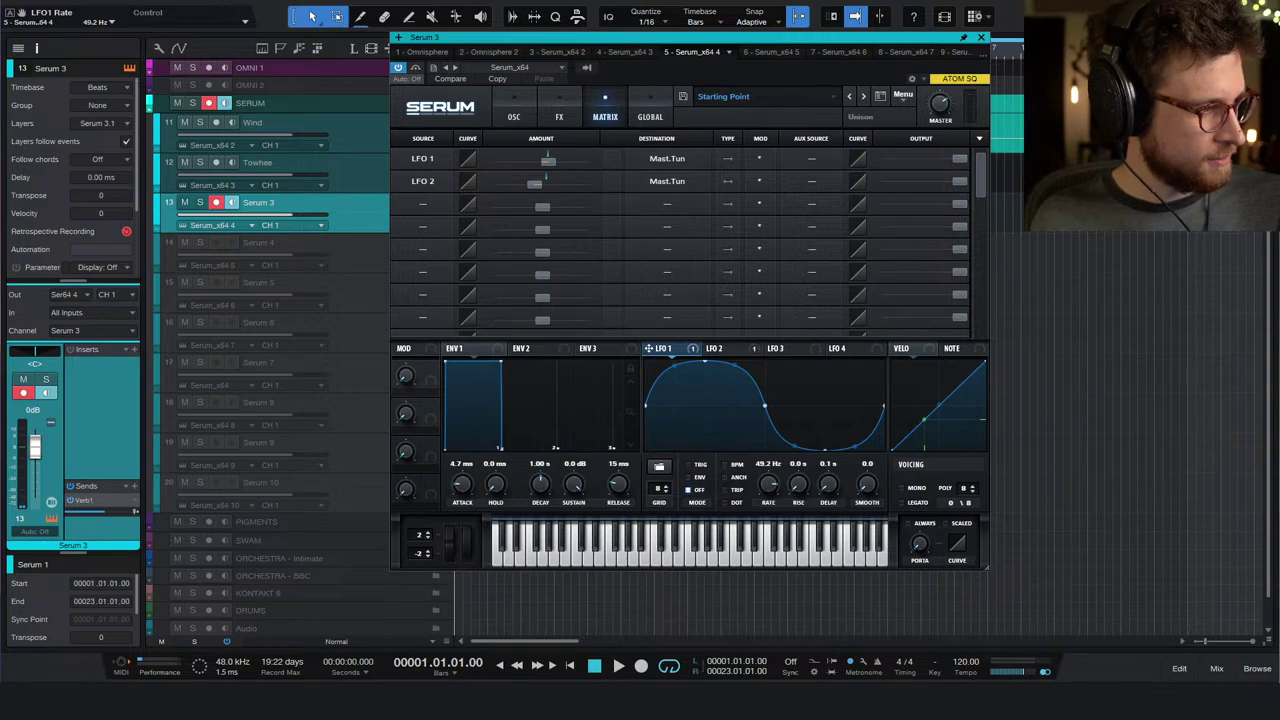
# - Reshape LFO 3 by removing its middle peak and drawing an outward-bent curve that falls from maximum to zero
pyautogui.click(785, 349)
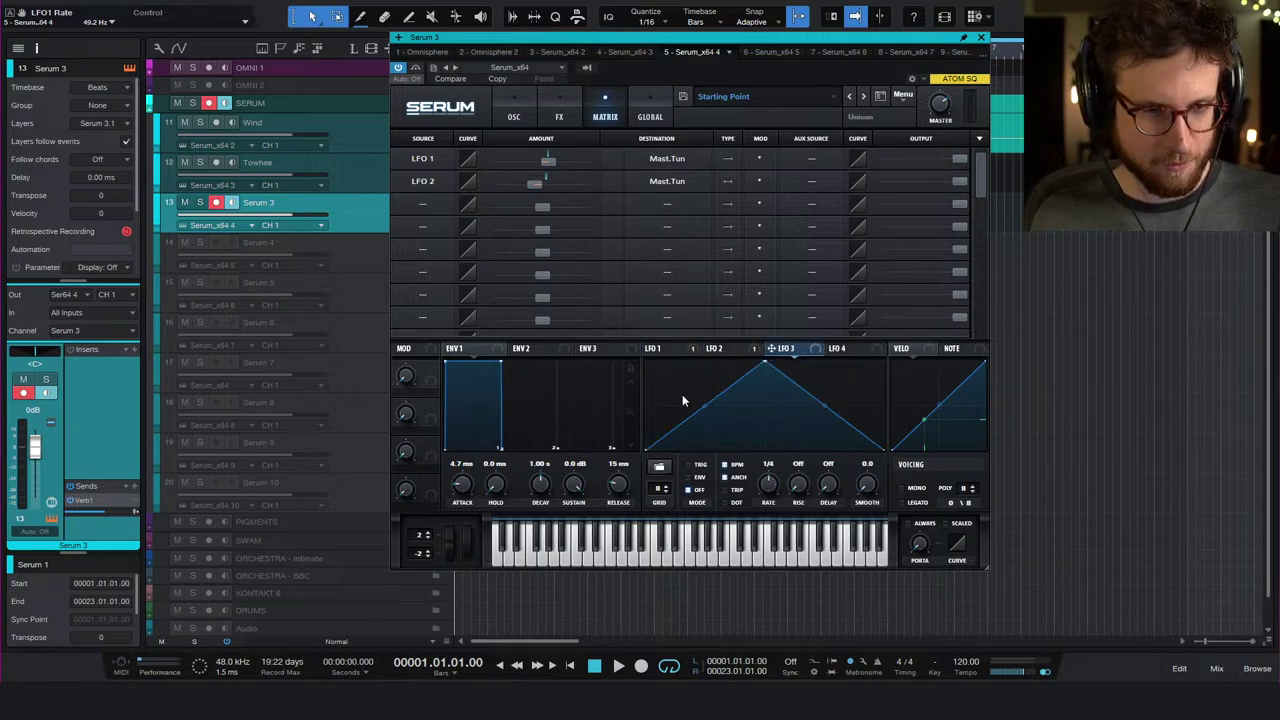
pyautogui.doubleClick(766, 364)
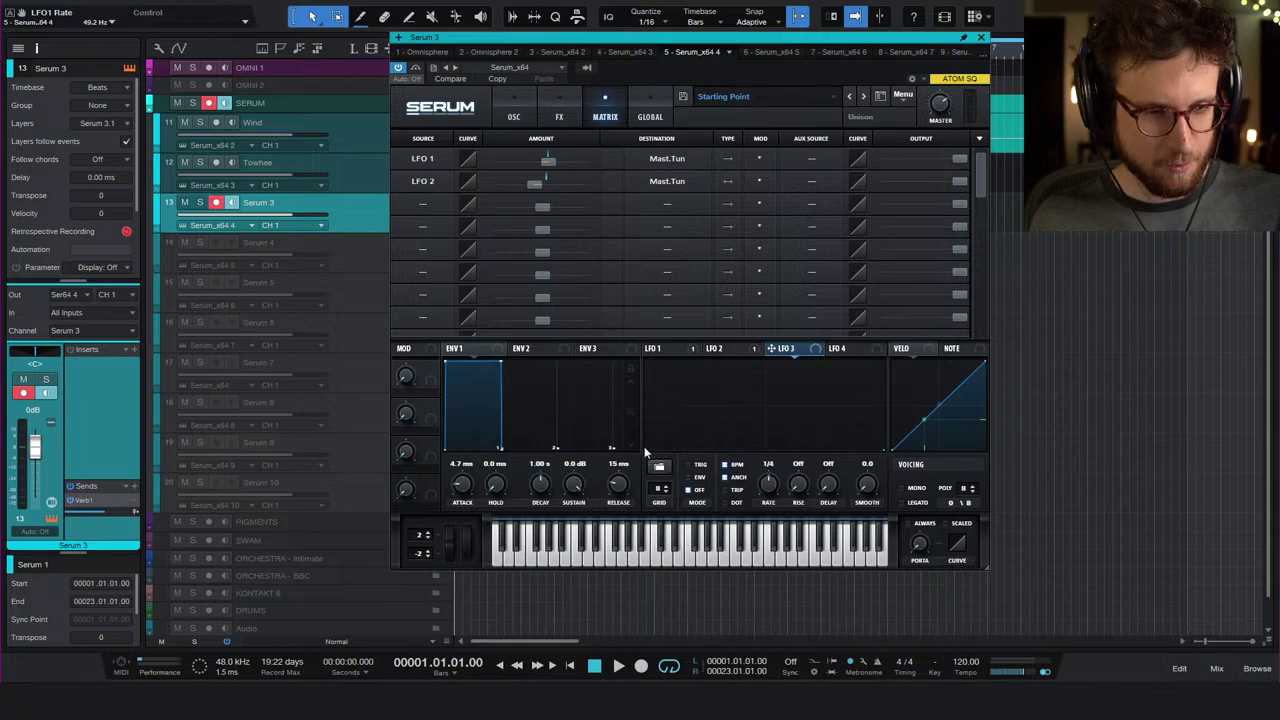
pyautogui.doubleClick(652, 404)
pyautogui.moveTo(652, 404); pyautogui.dragTo(633, 317)
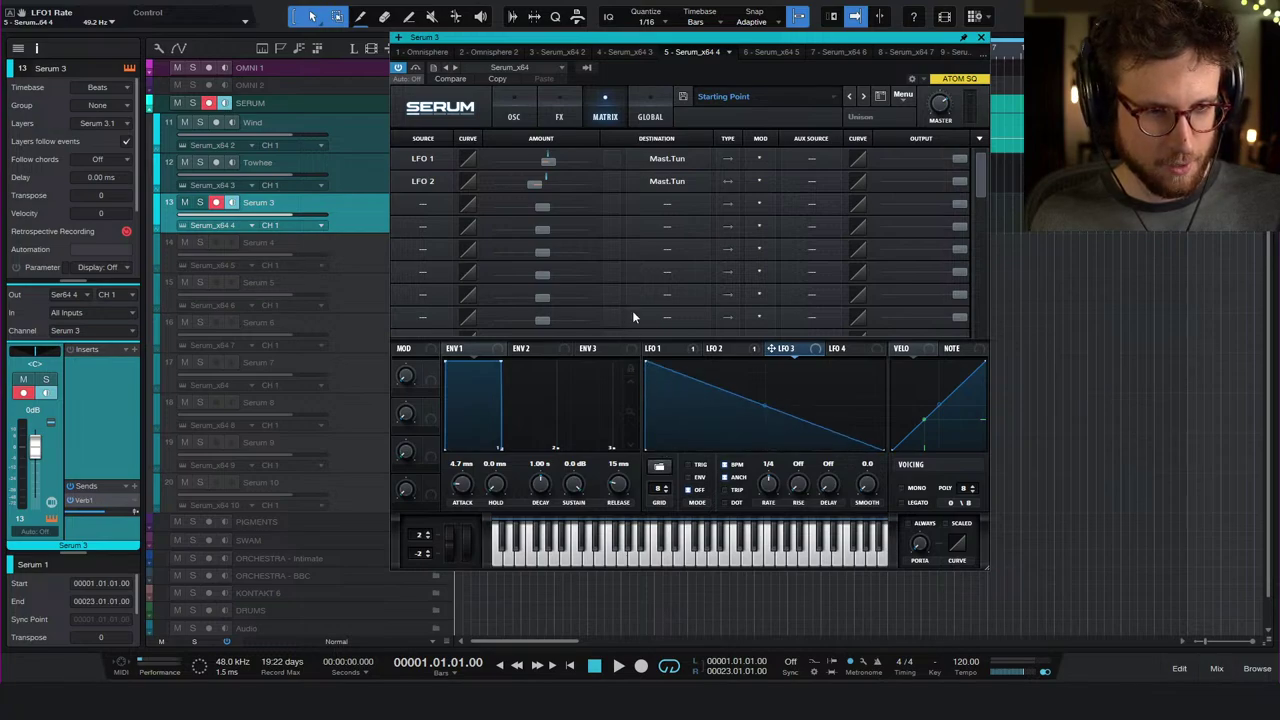
pyautogui.moveTo(762, 403); pyautogui.dragTo(754, 377)
# - Assign LFO 3 to modulate the global Mast.Tun in the third matrix row with an amount of -13
pyautogui.click(422, 204)
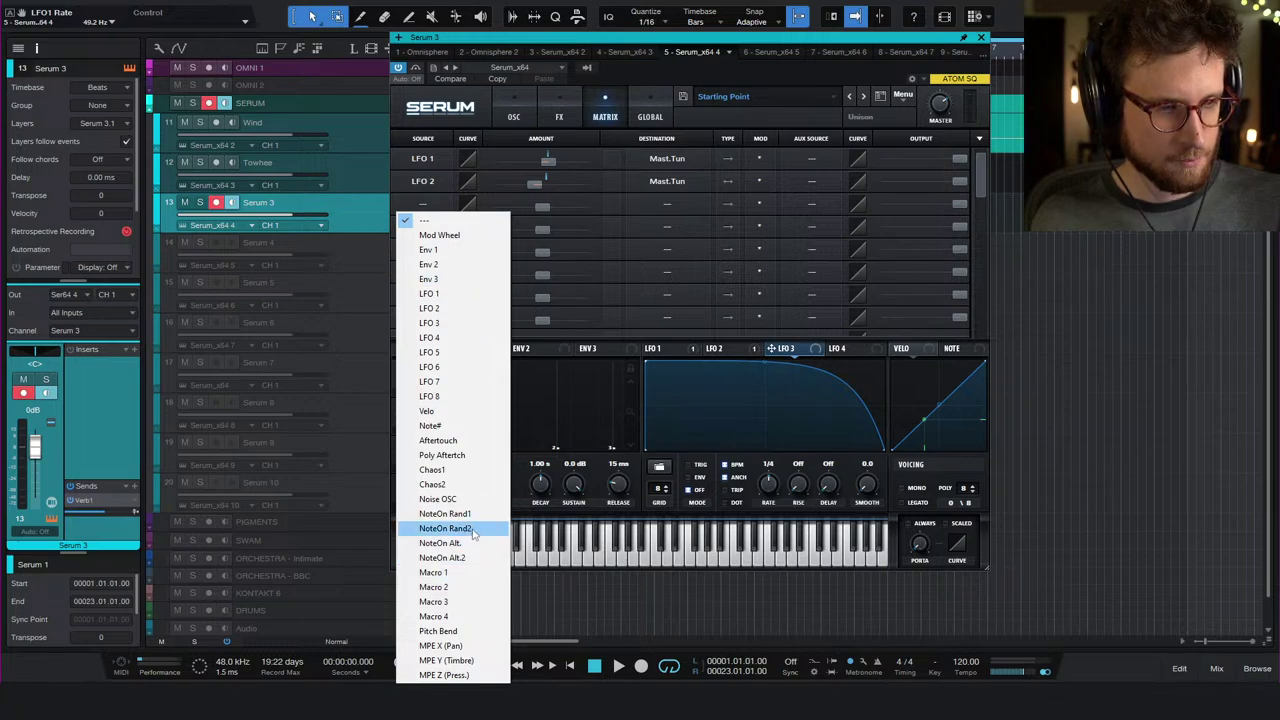
pyautogui.click(477, 325)
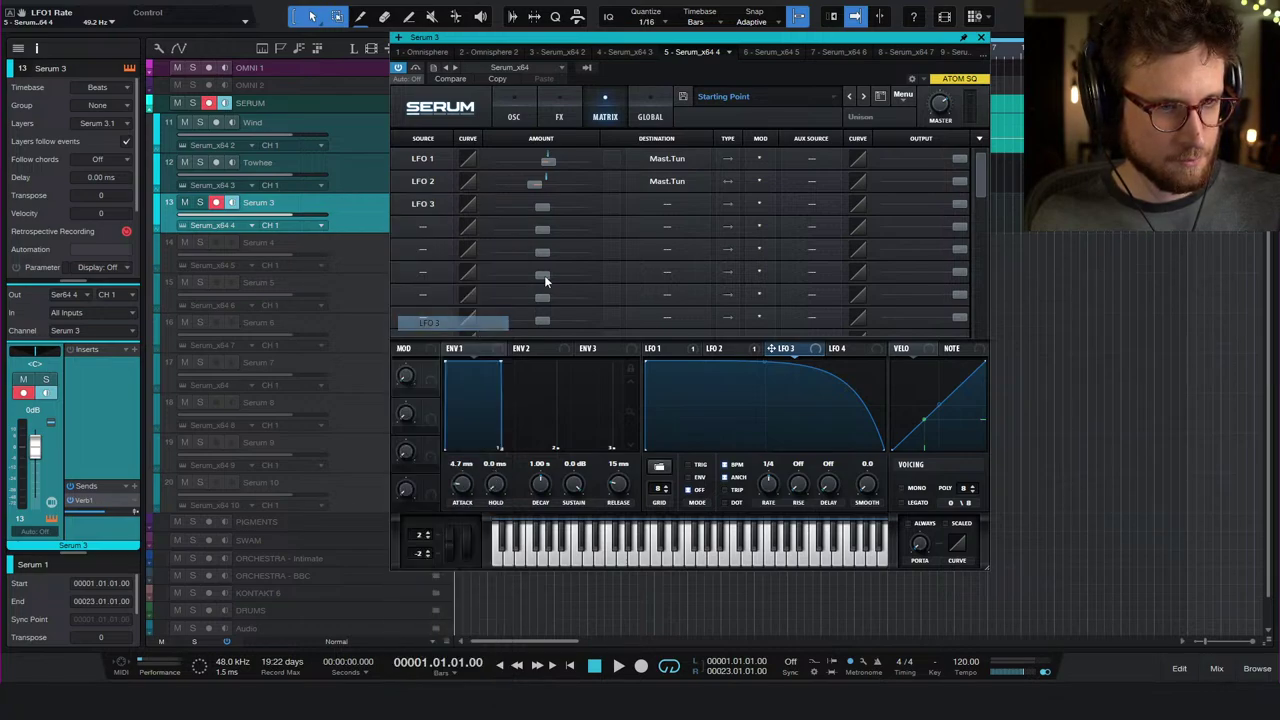
pyautogui.click(665, 201)
pyautogui.moveTo(692, 323)
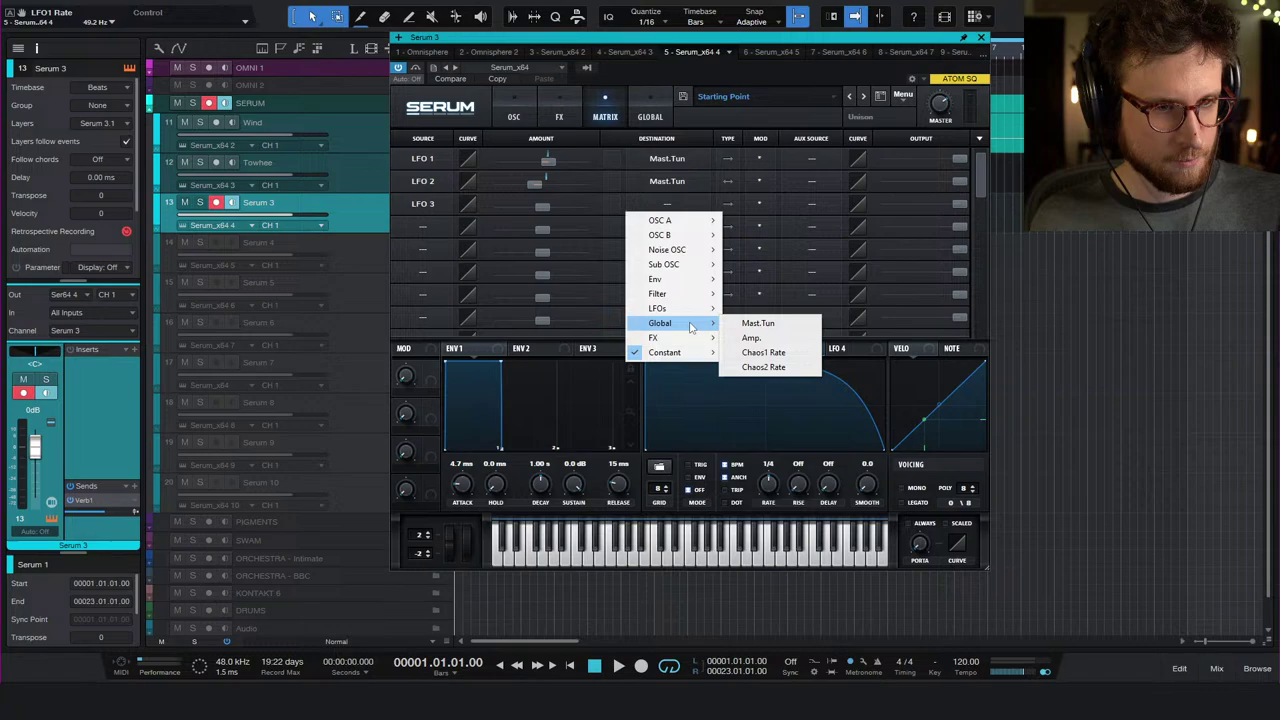
pyautogui.click(786, 326)
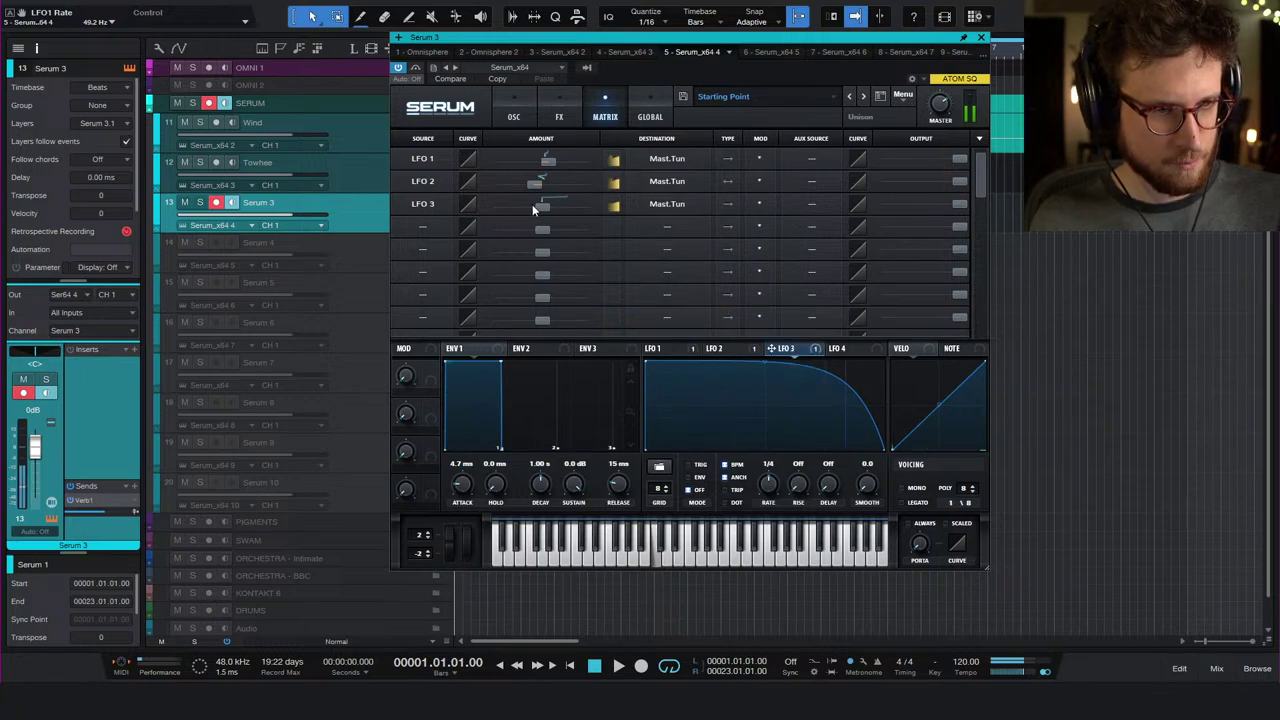
pyautogui.moveTo(532, 204); pyautogui.dragTo(536, 210)
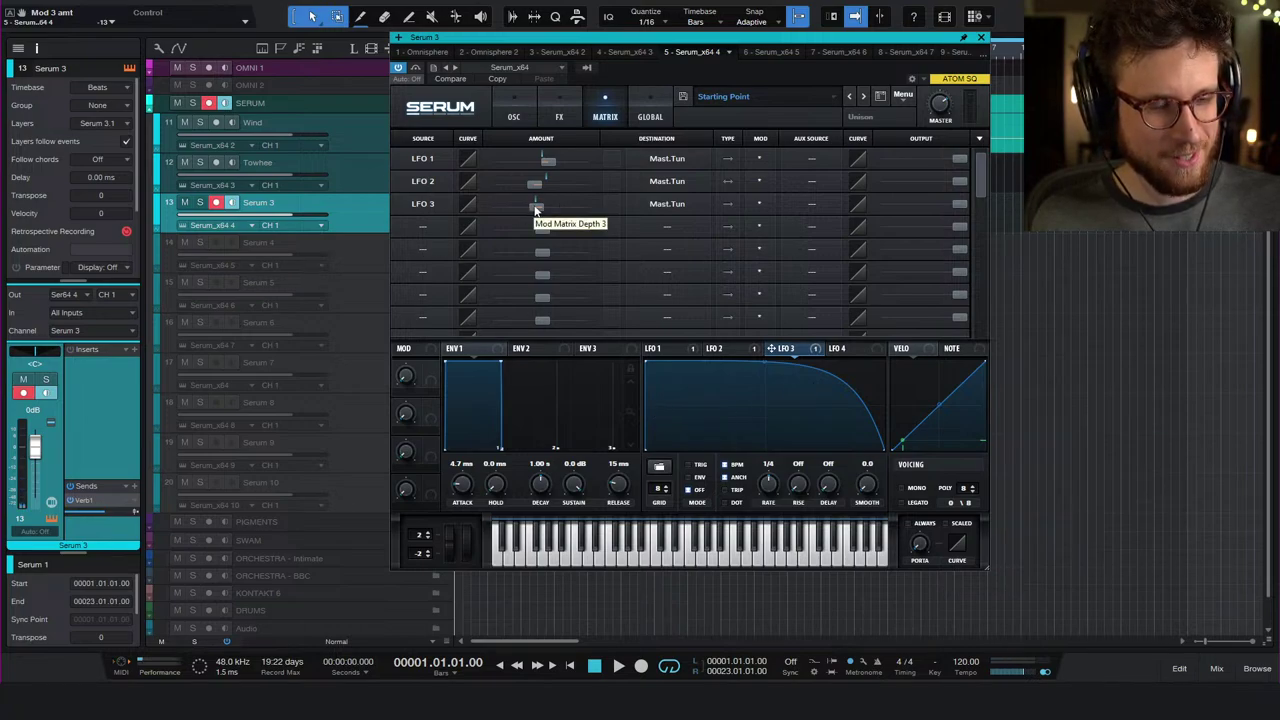
# - Try the inverted mod operation on the LFO 3 modulation with amounts of 23 and -38
pyautogui.click(800, 205)
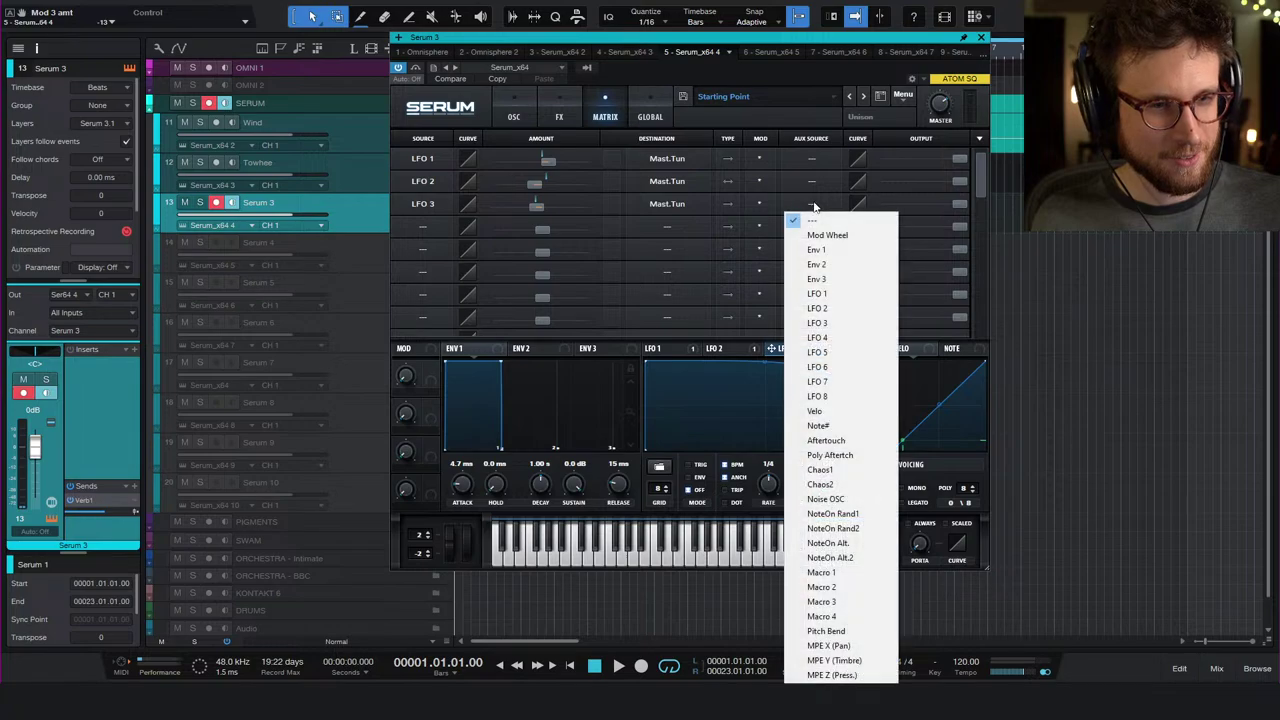
pyautogui.rightClick(764, 210)
pyautogui.click(765, 233)
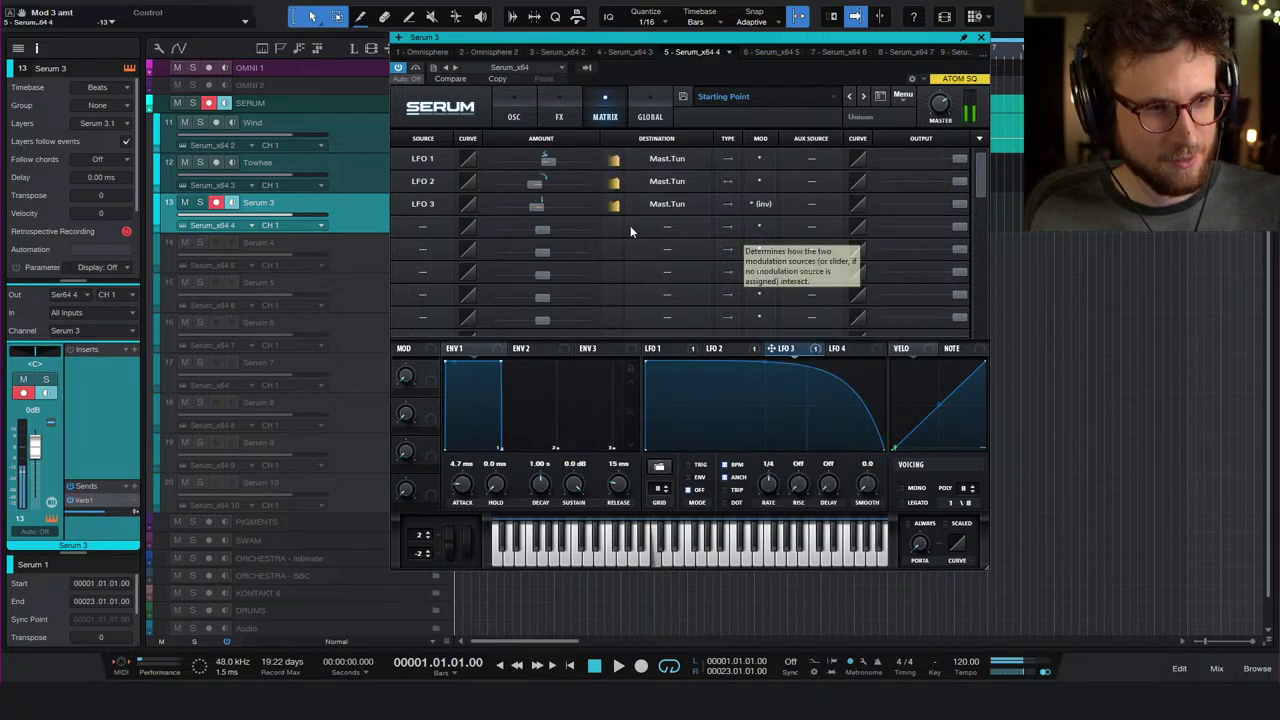
pyautogui.moveTo(530, 210); pyautogui.dragTo(558, 210)
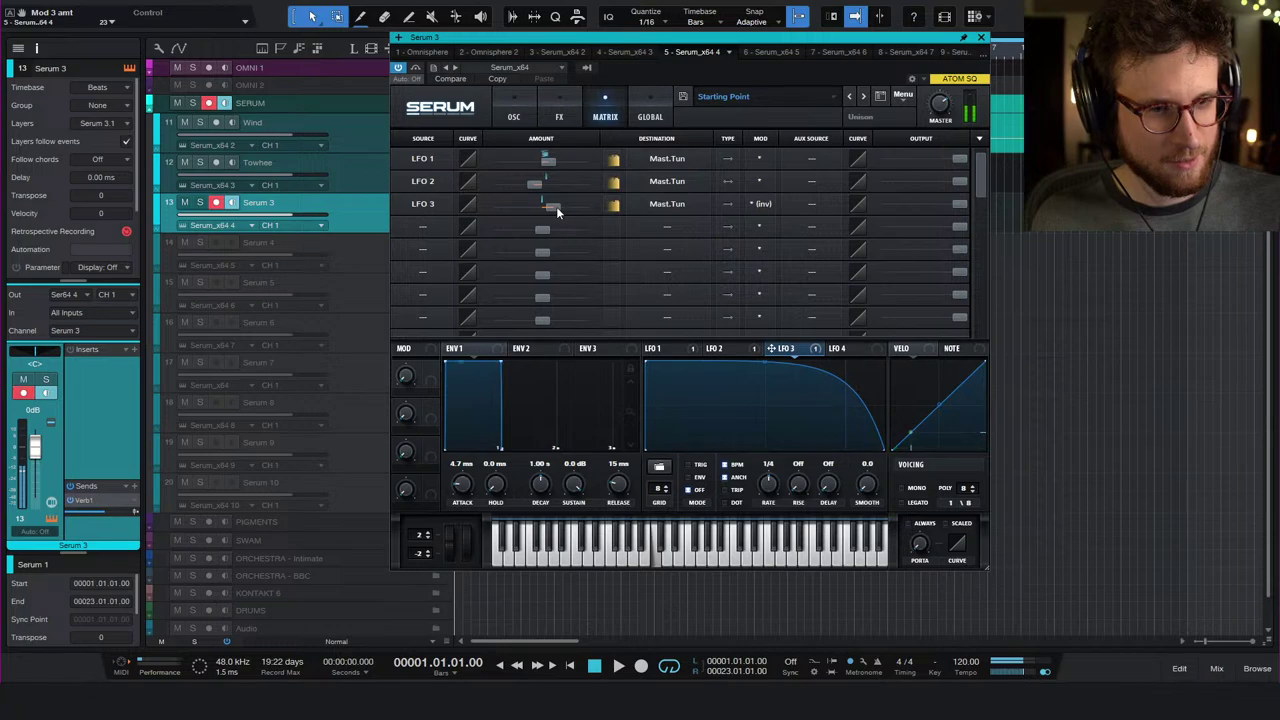
pyautogui.moveTo(553, 206); pyautogui.dragTo(515, 204)
pyautogui.click(812, 212)
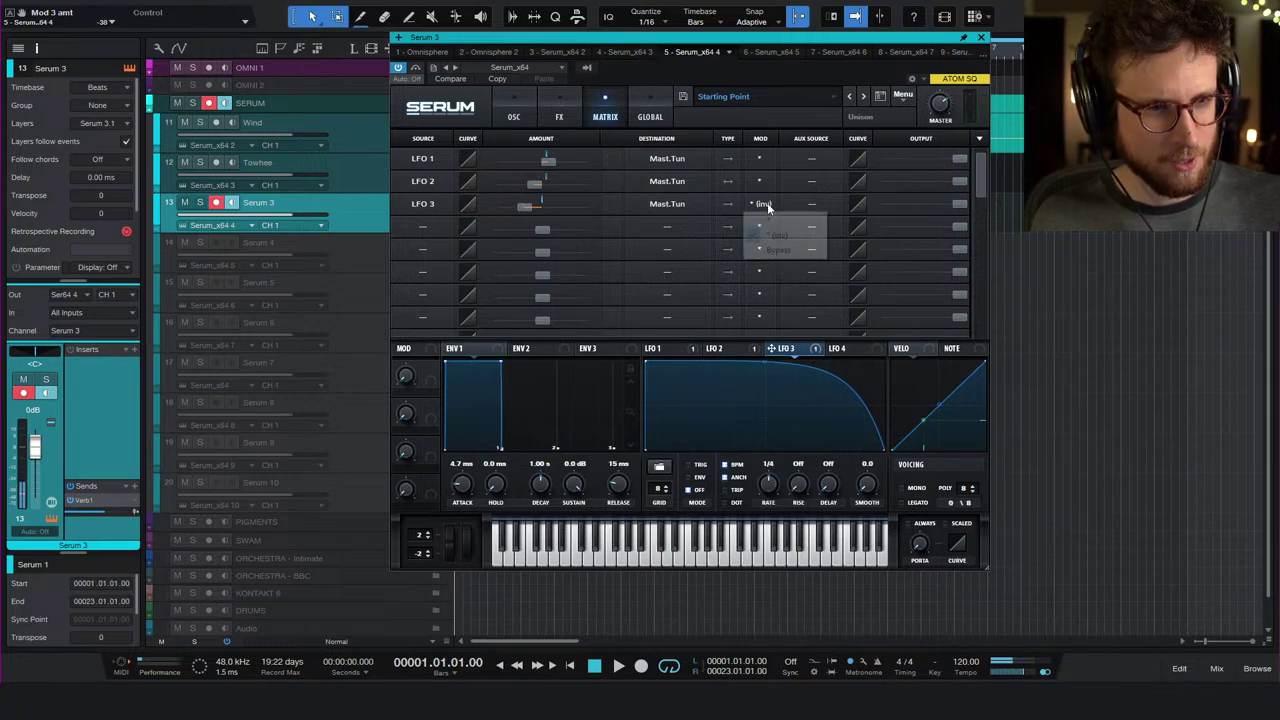
pyautogui.click(788, 220)
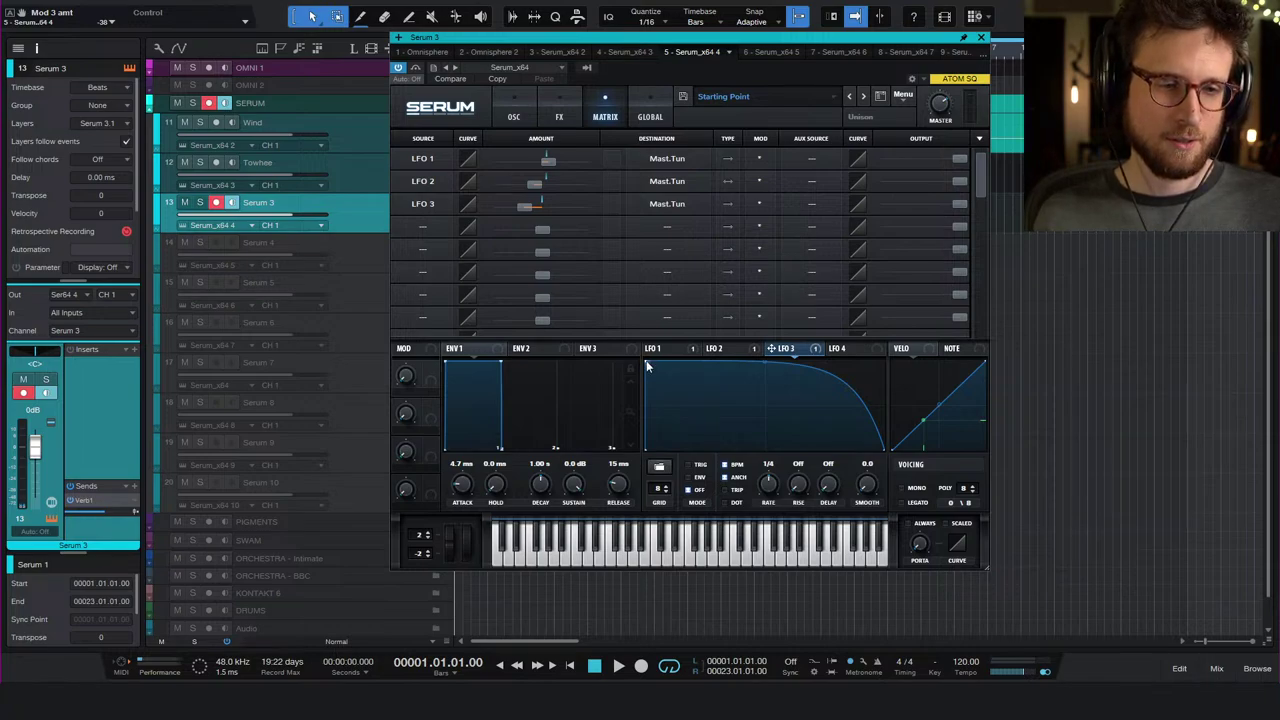
# - Flip the LFO 3 shape into a curve rising from zero to maximum and set its Mast.Tun amount to -14
pyautogui.moveTo(644, 363); pyautogui.dragTo(632, 504)
pyautogui.moveTo(880, 448); pyautogui.dragTo(883, 363)
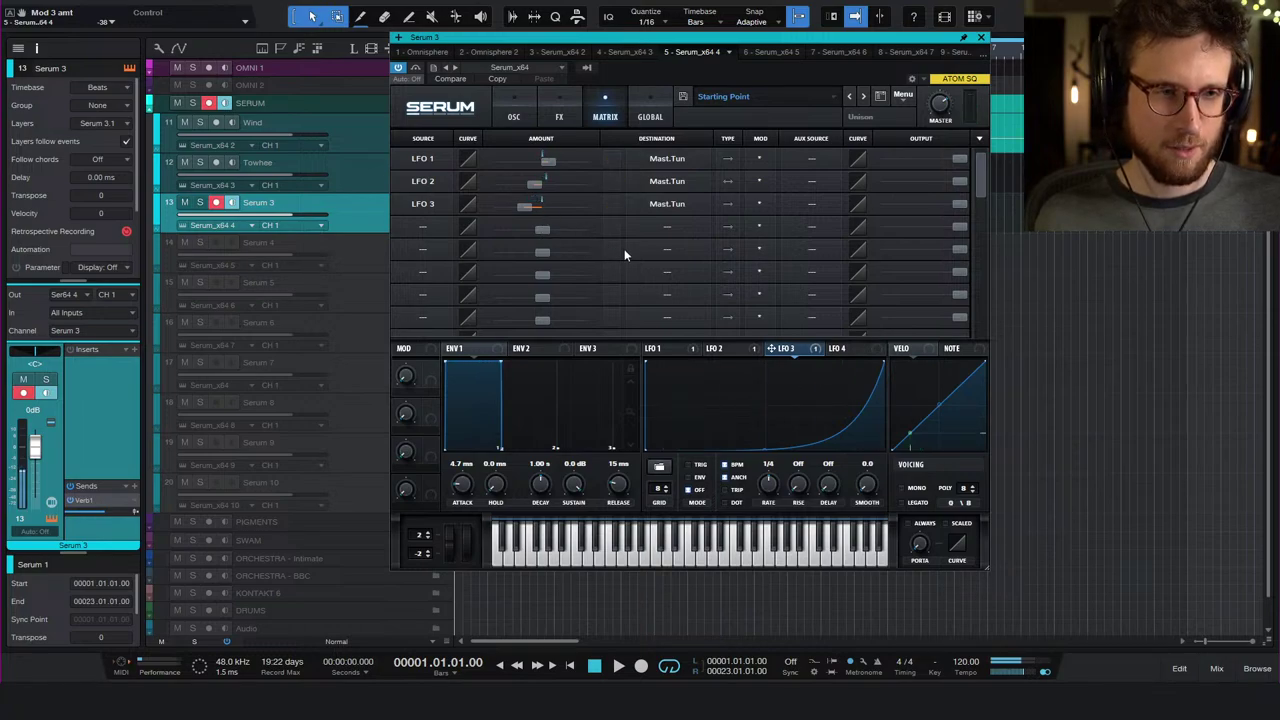
pyautogui.moveTo(516, 212); pyautogui.dragTo(541, 207)
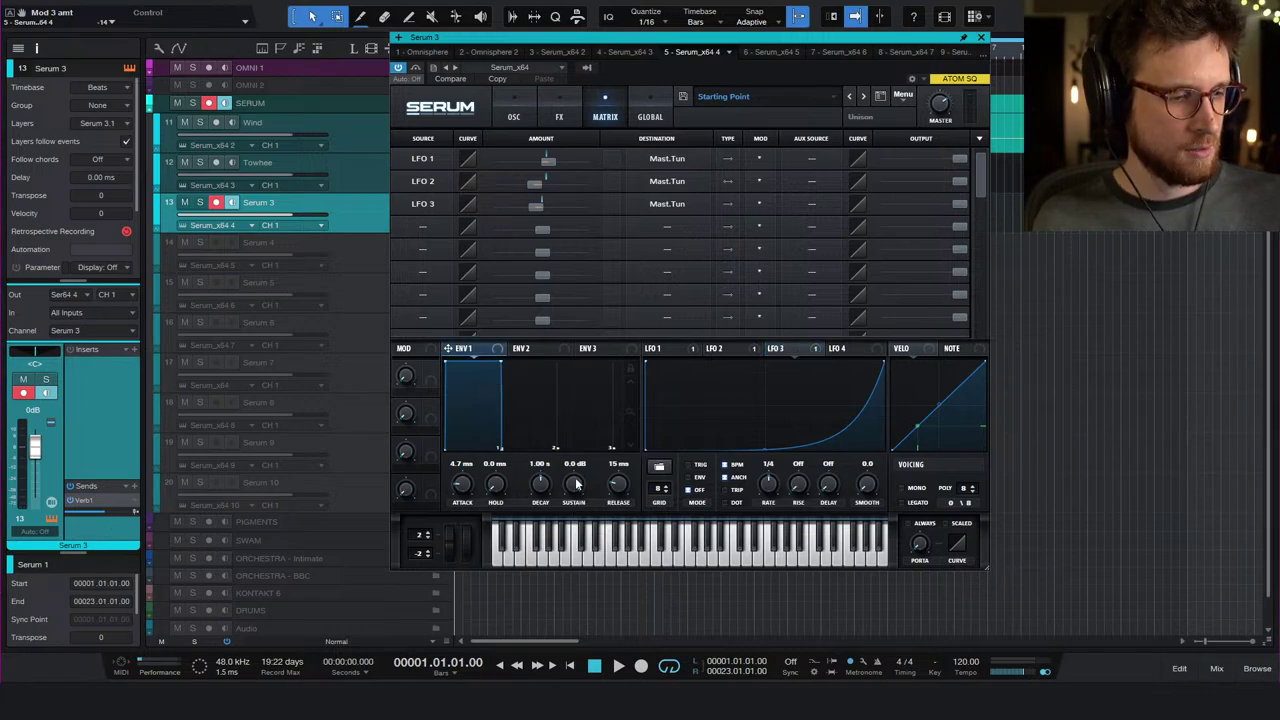
# - Set envelope 1 to a 1.00 s hold, a 123 ms decay and a sustain of minus infinity dB
pyautogui.moveTo(576, 484); pyautogui.dragTo(516, 430)
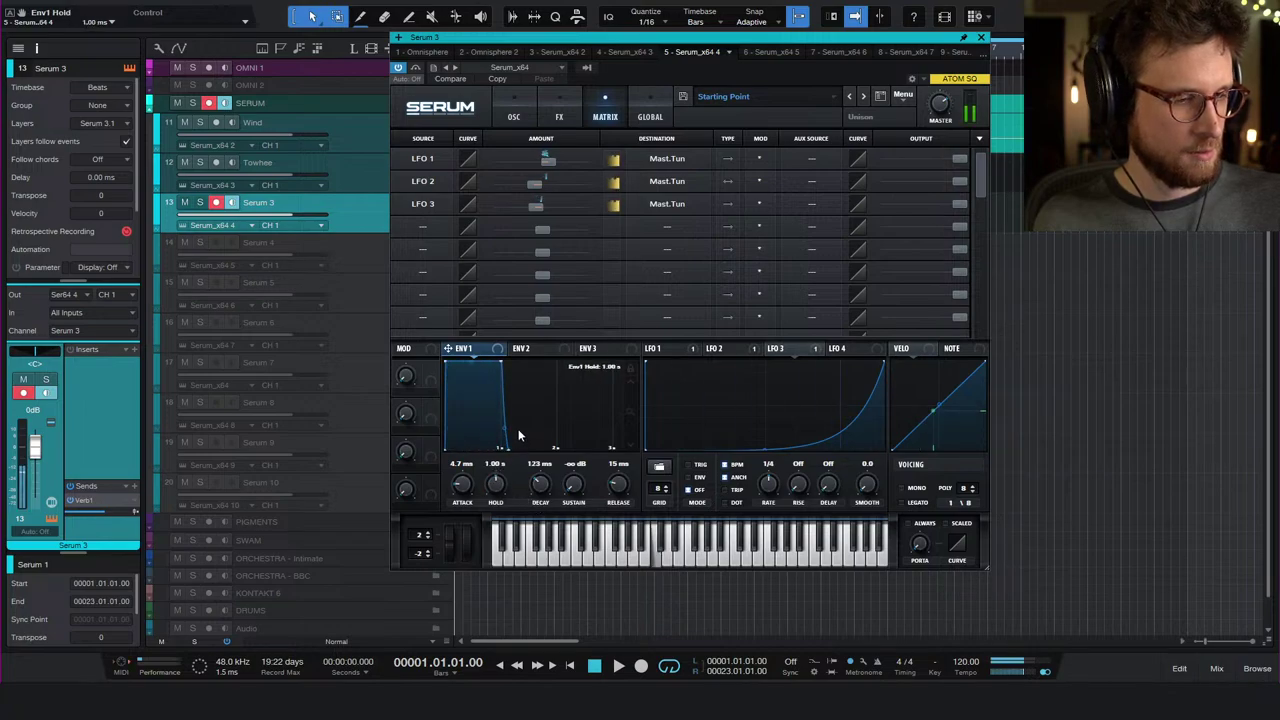
# - Turn off BPM sync for LFO 3, switch it to envelope mode and slow its rate to about 1.3 Hz
pyautogui.click(724, 349)
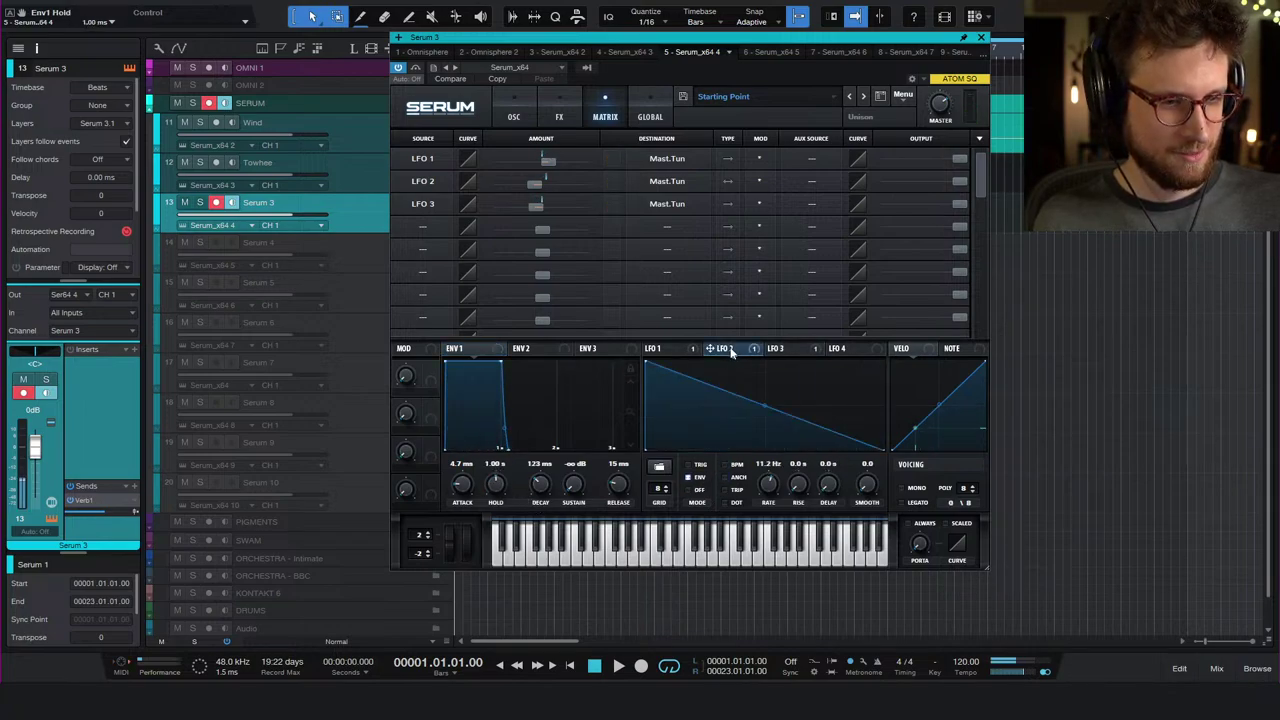
pyautogui.click(785, 349)
pyautogui.click(668, 350)
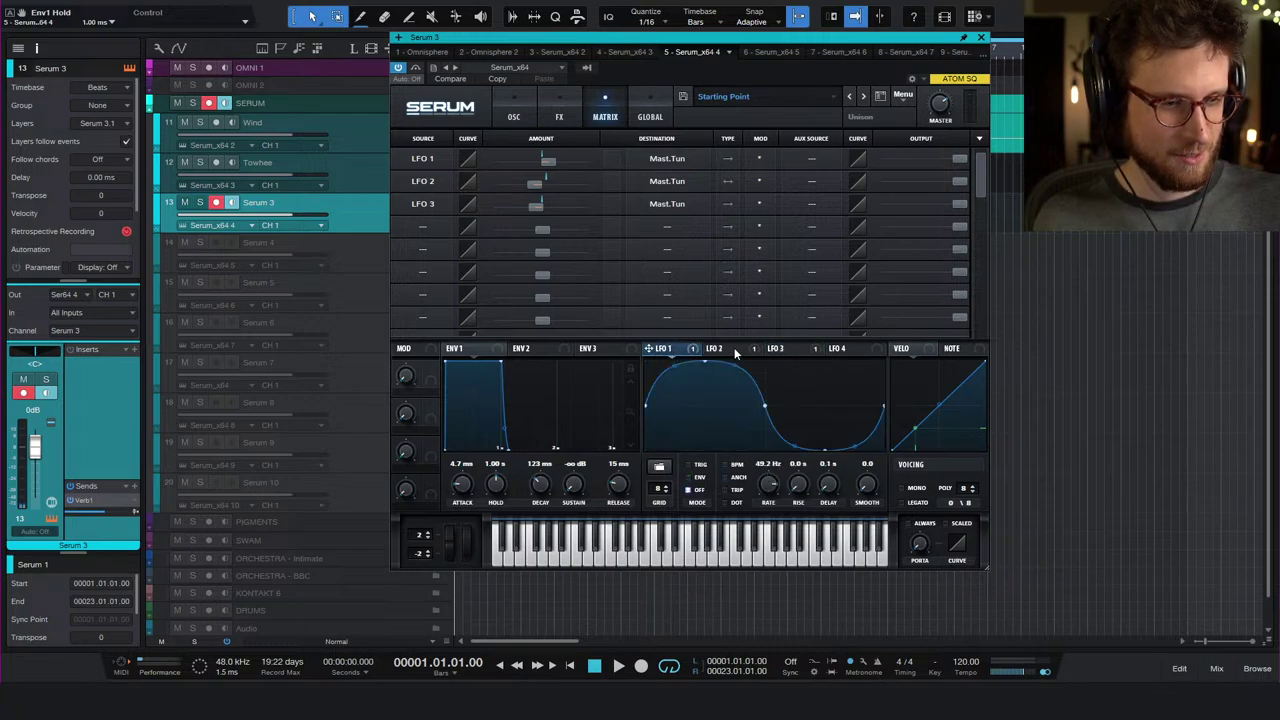
pyautogui.click(724, 349)
pyautogui.click(786, 349)
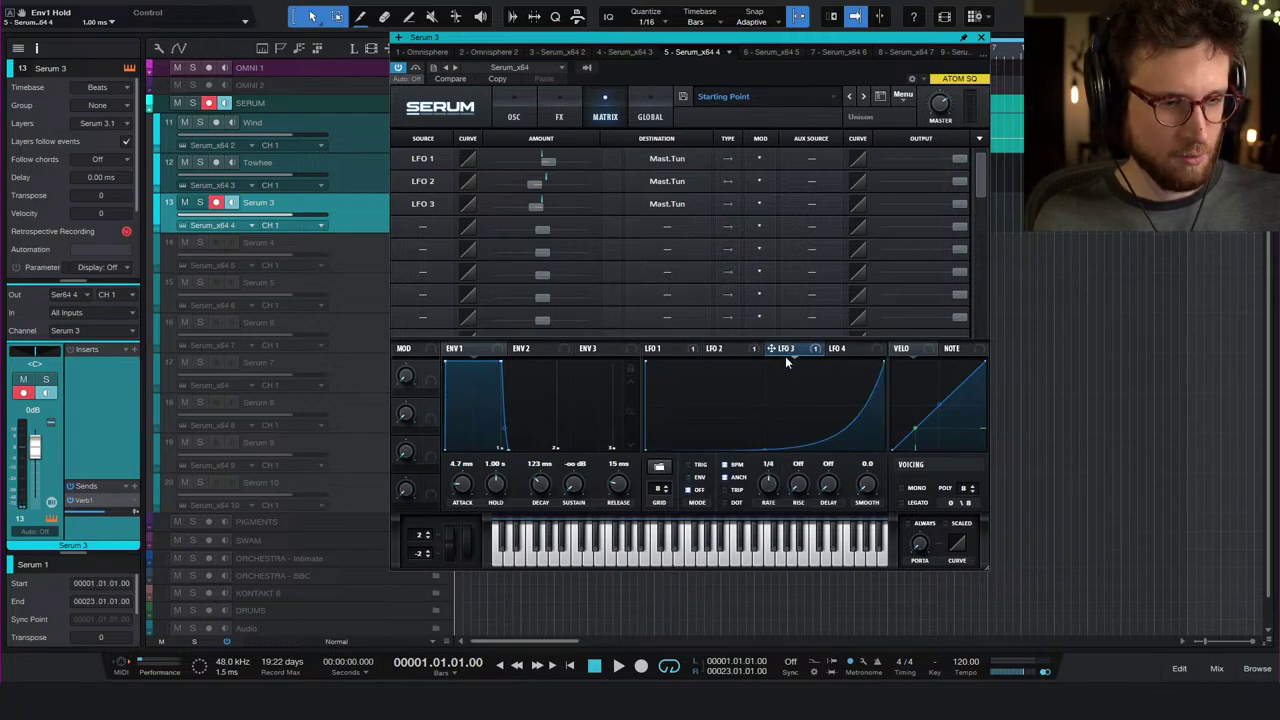
pyautogui.click(727, 464)
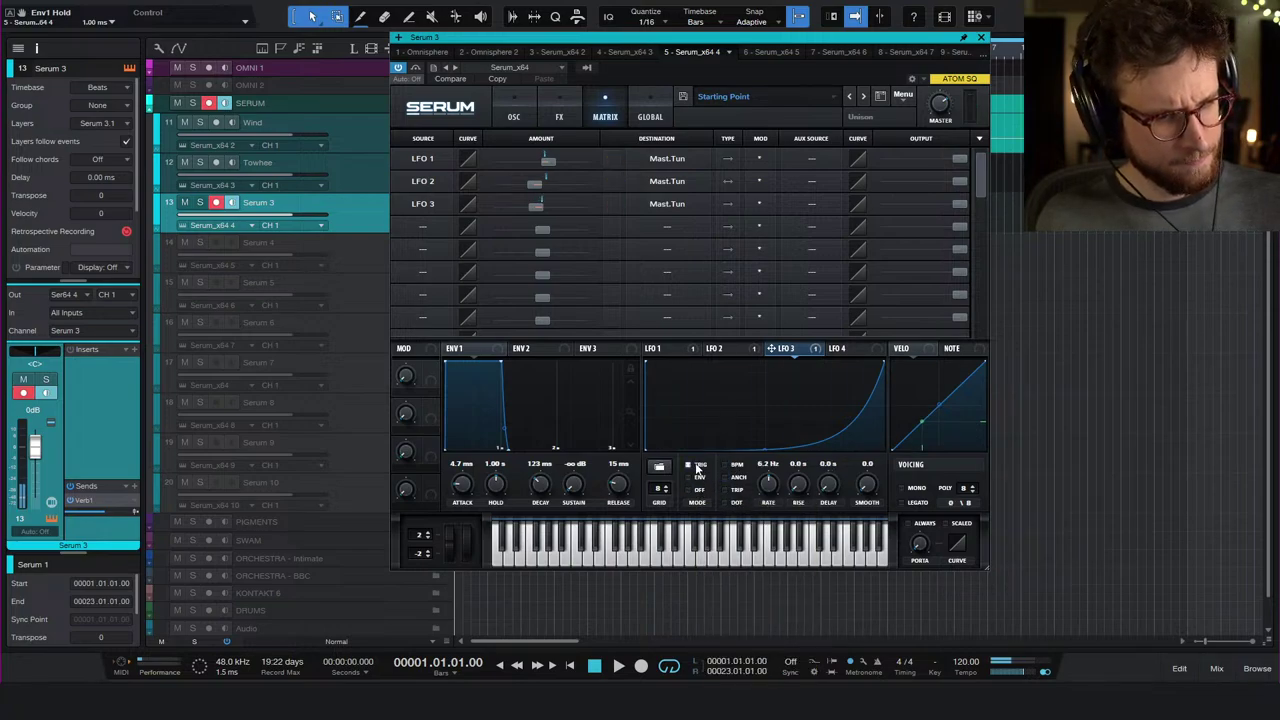
pyautogui.click(701, 478)
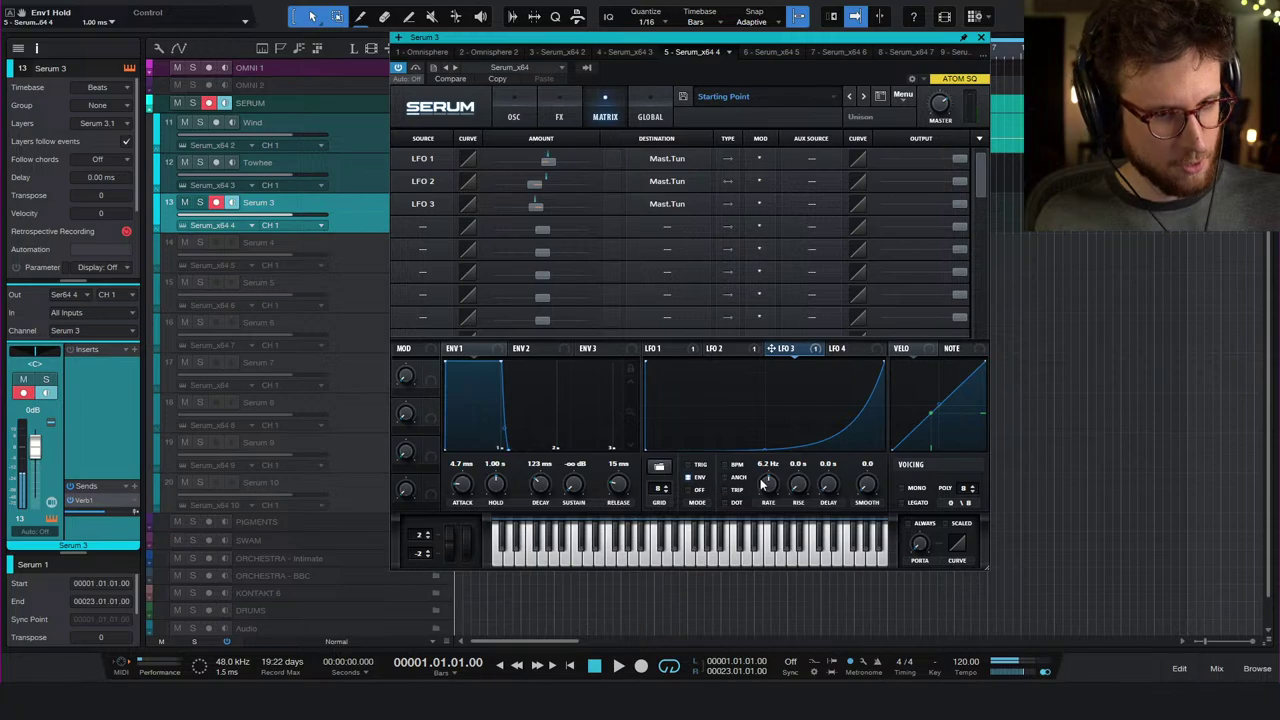
pyautogui.moveTo(768, 485); pyautogui.dragTo(768, 512)
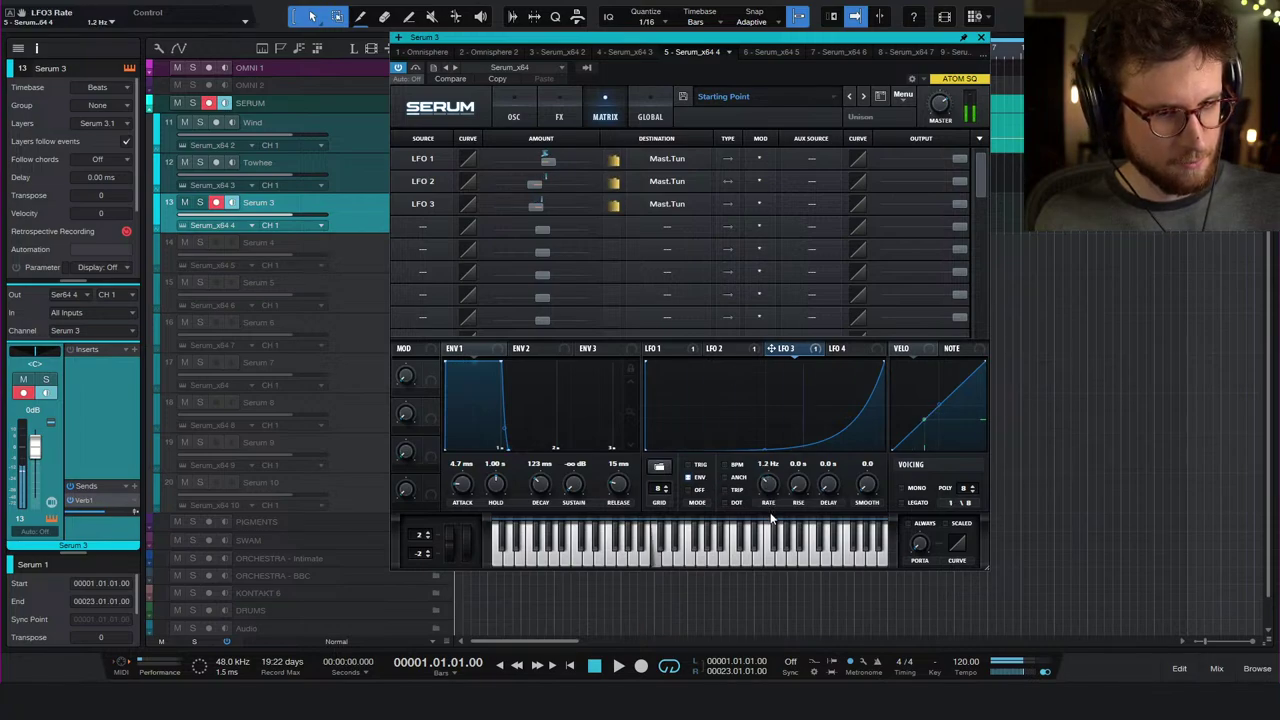
# - Set the LFO 3 to Mast.Tun amount to -6 and shorten the hold of envelope 1 to 728 ms
pyautogui.click(540, 207)
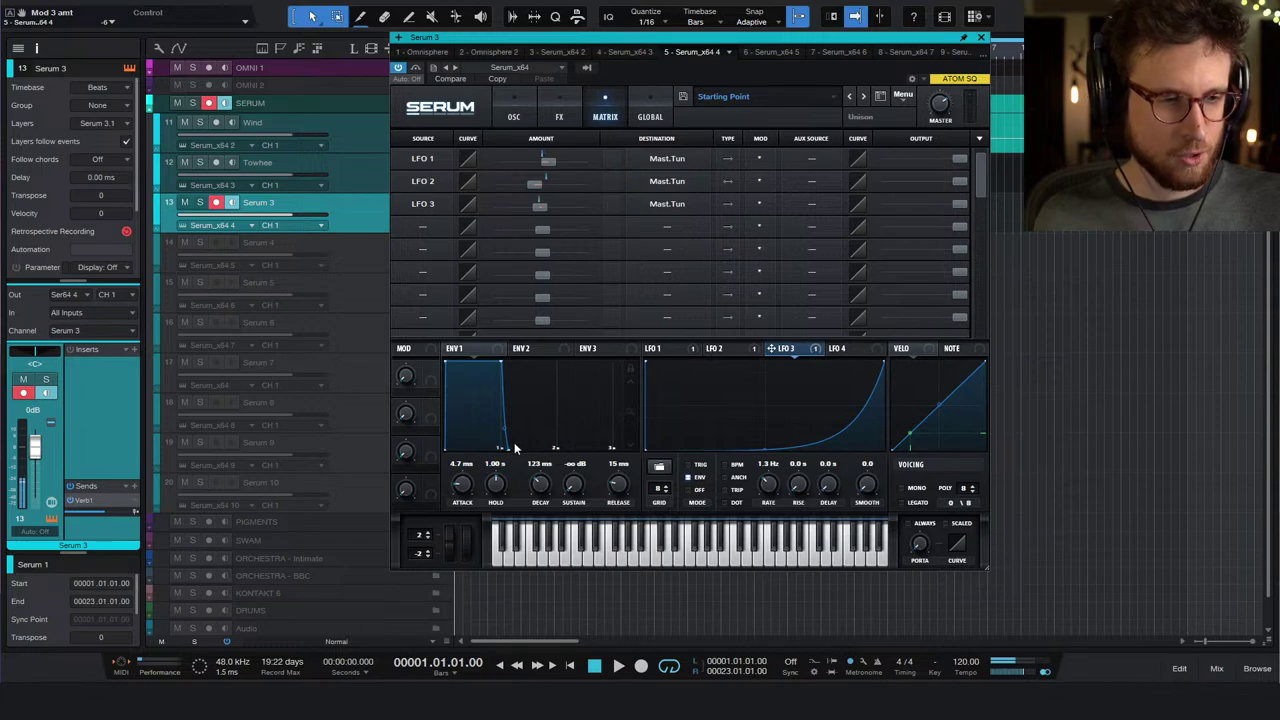
pyautogui.moveTo(496, 484); pyautogui.dragTo(501, 495)
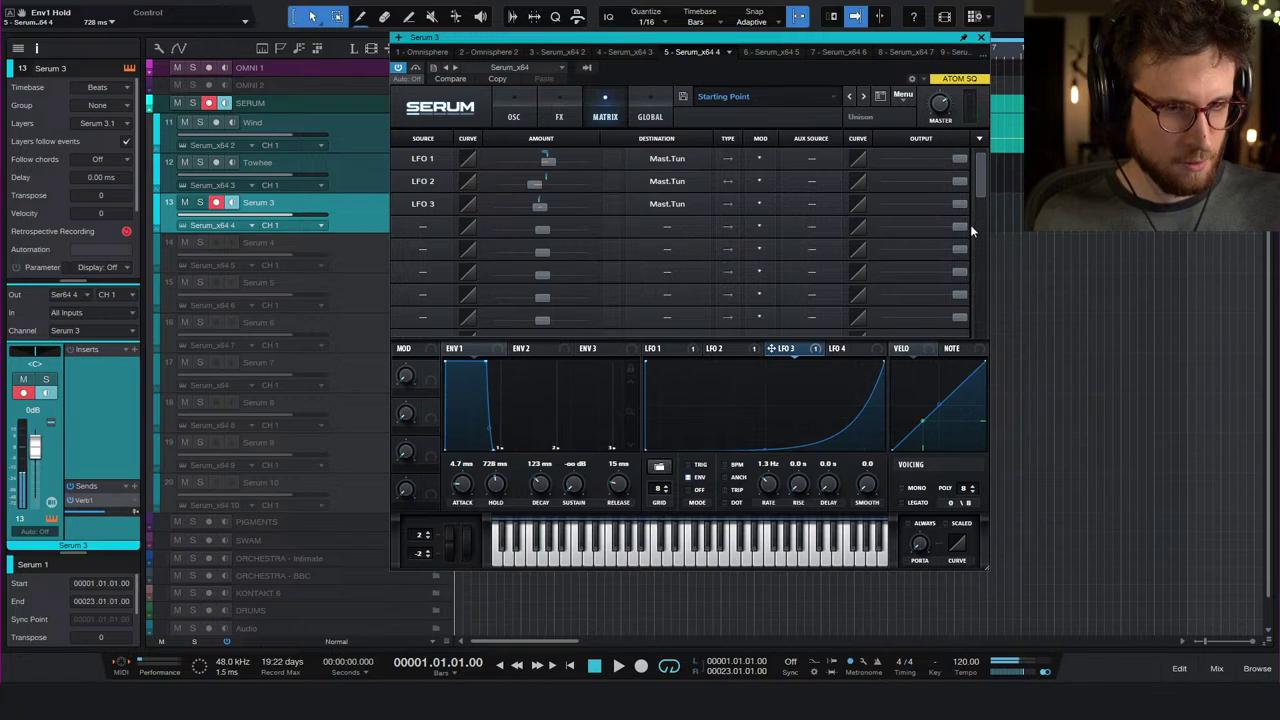
# - Set the LFO 3 modulation's output to 34 and reshape LFO 3 into a curve with a lower late peak that falls to zero
pyautogui.moveTo(964, 202); pyautogui.dragTo(893, 220)
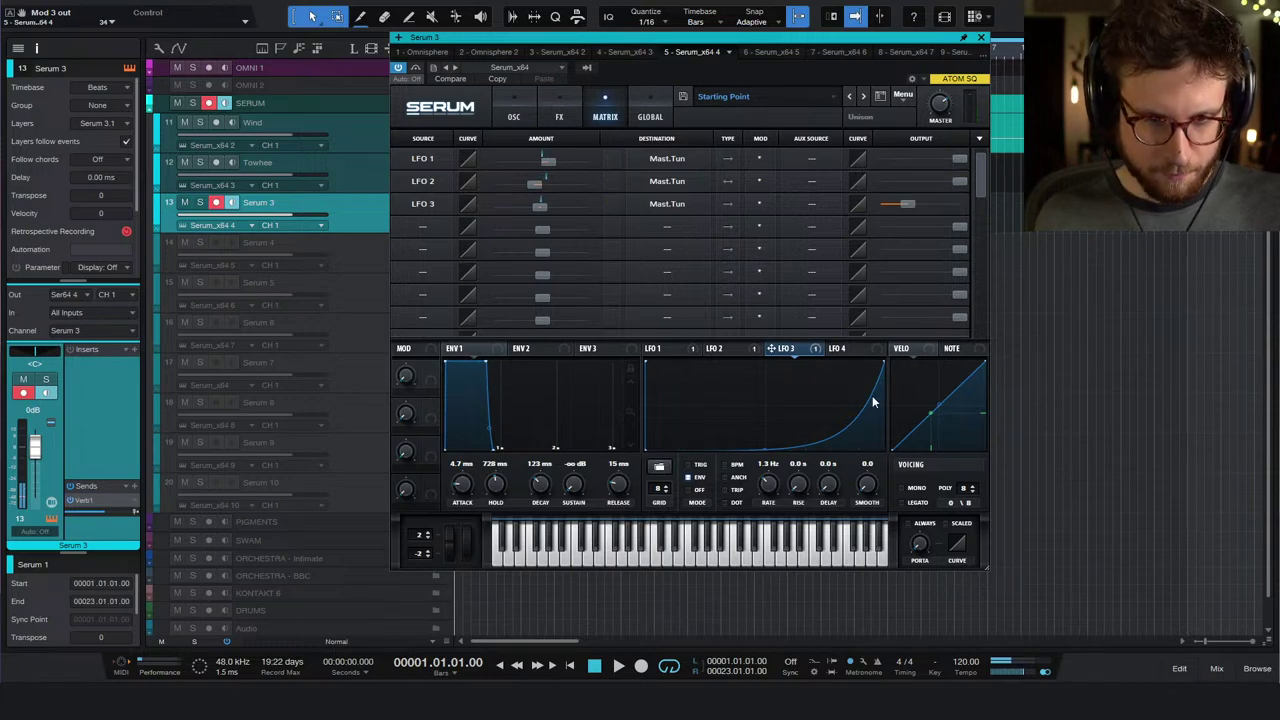
pyautogui.moveTo(852, 410); pyautogui.dragTo(894, 432)
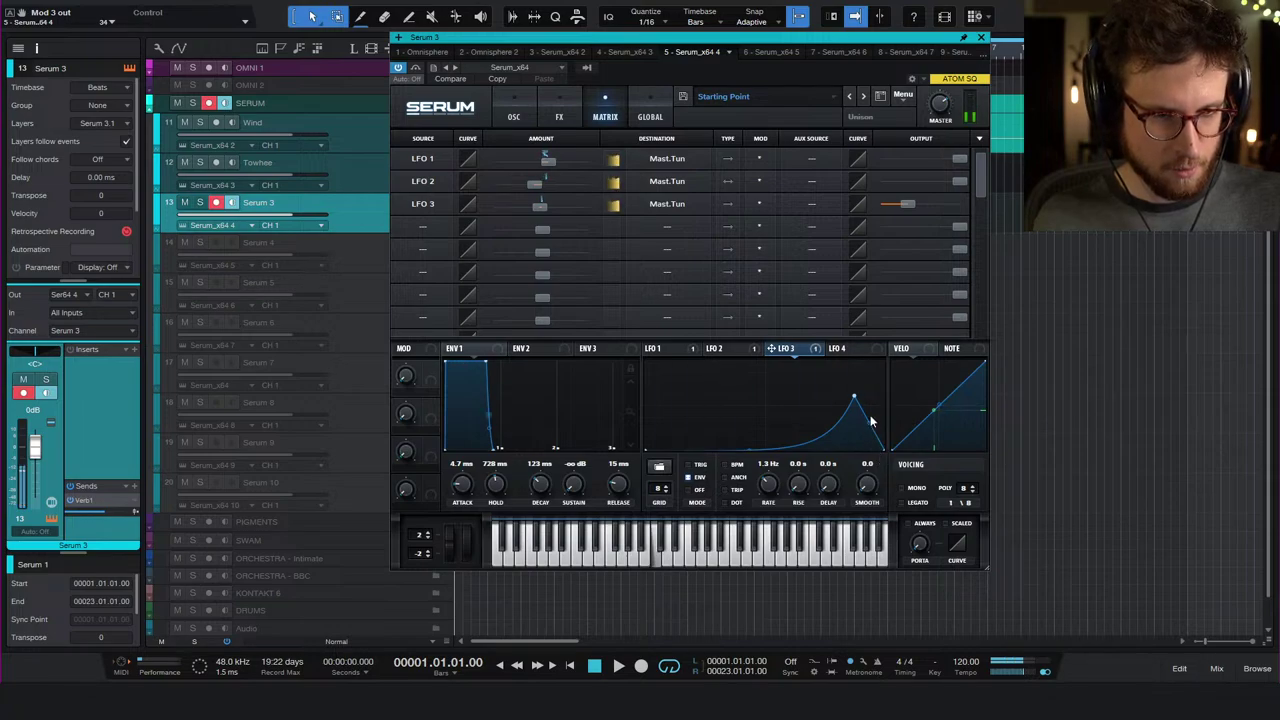
pyautogui.moveTo(750, 446); pyautogui.dragTo(748, 438)
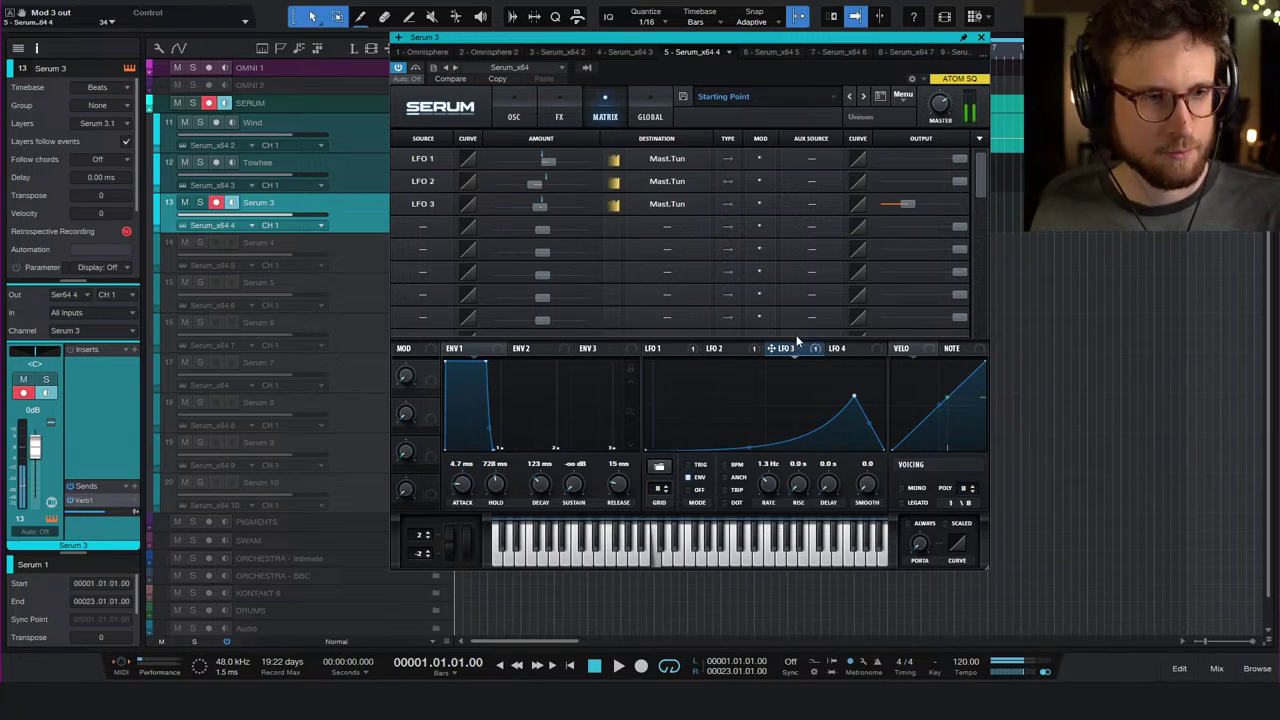
# - Return to the oscillator page, close the instrument window and save the song
pyautogui.click(513, 112)
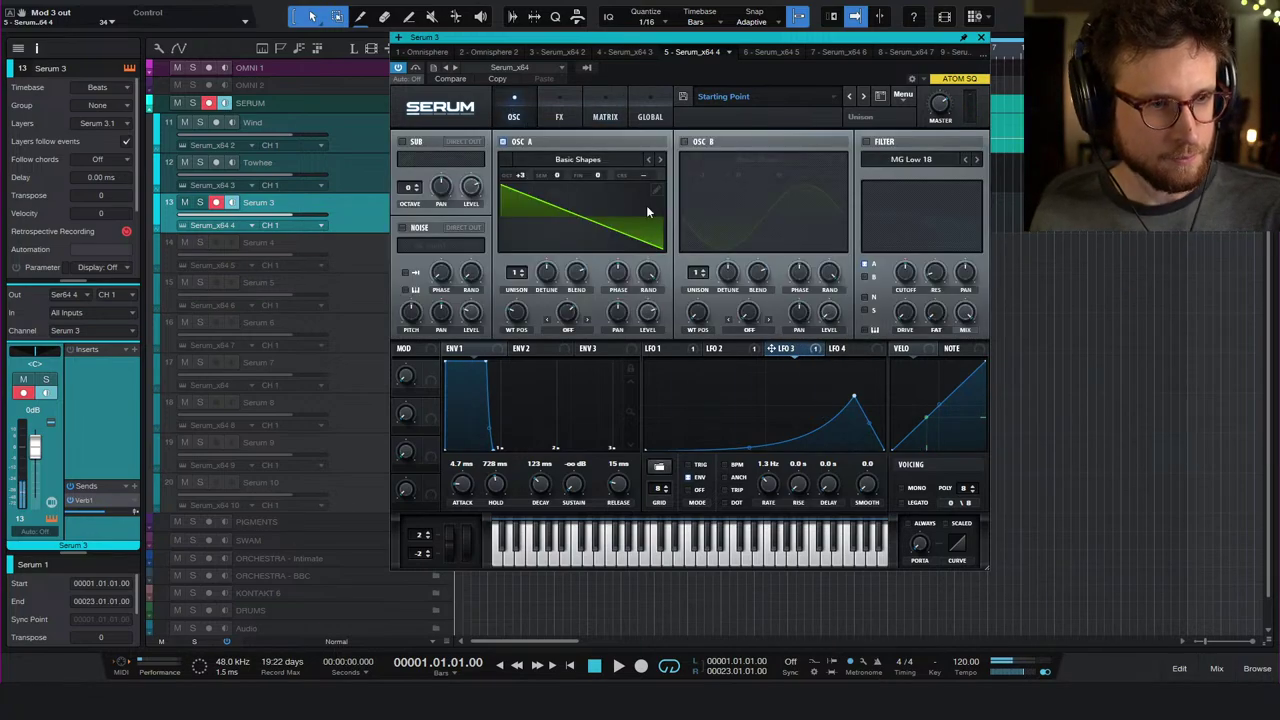
pyautogui.click(979, 38)
pyautogui.hotkey('ctrl', 's')
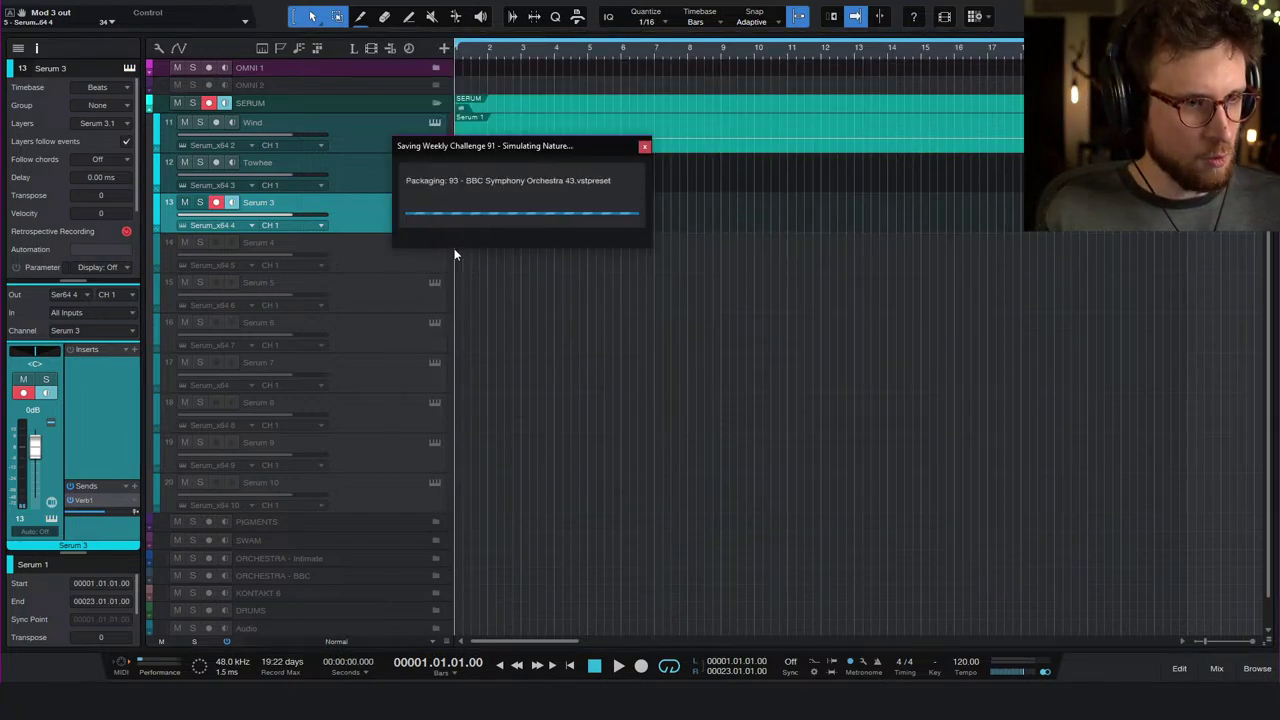
# - Rename the Serum 3 track as Towhee Song
pyautogui.click(390, 256)
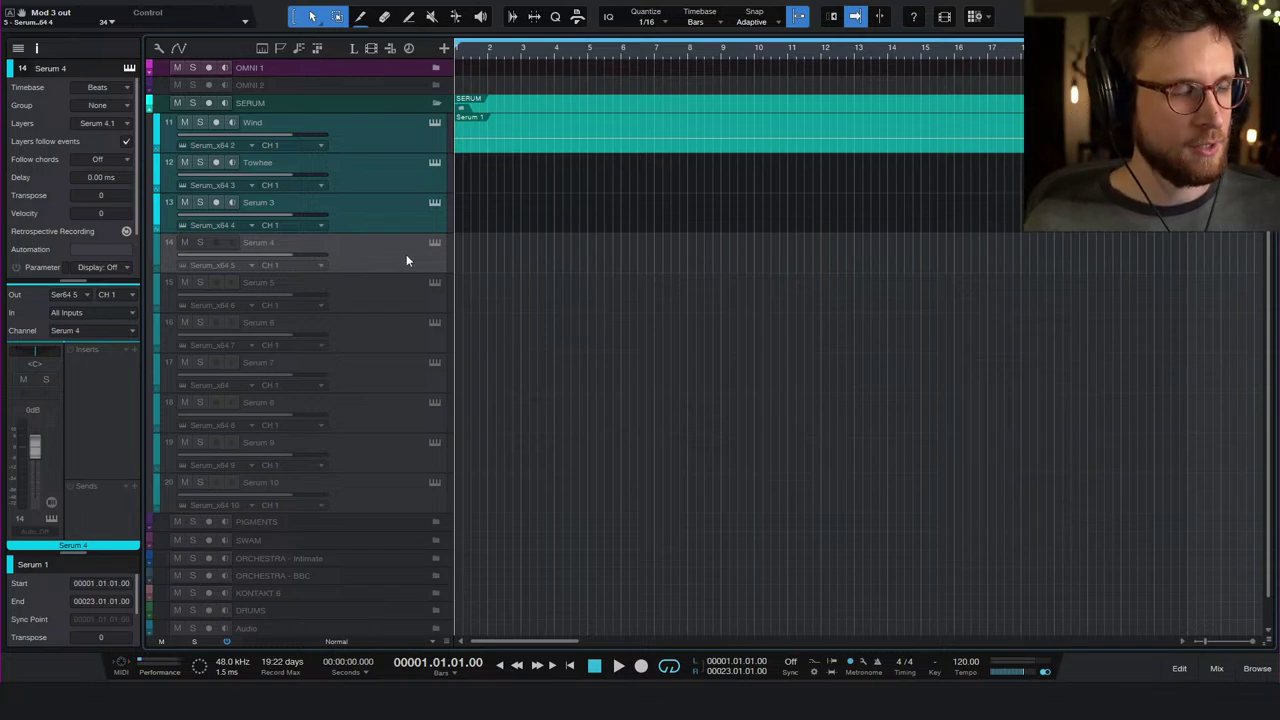
pyautogui.rightClick(406, 254)
pyautogui.click(270, 205)
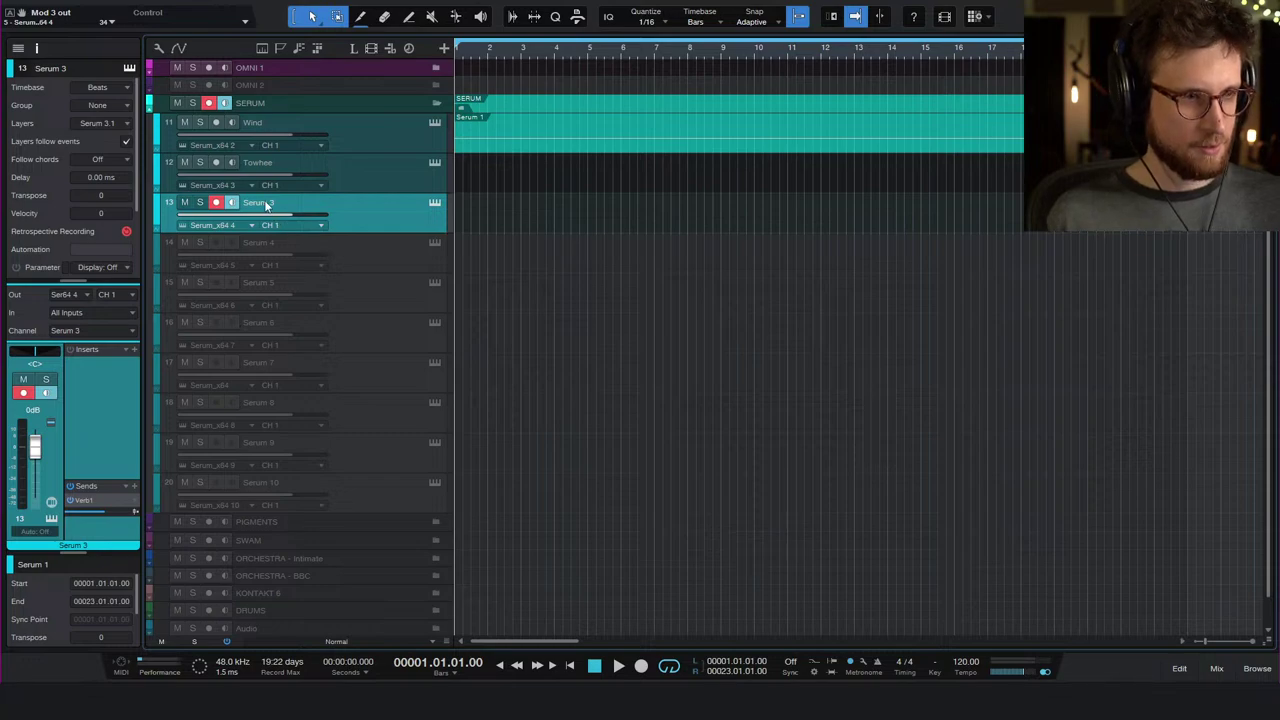
pyautogui.doubleClick(270, 203)
pyautogui.write('Towhee')
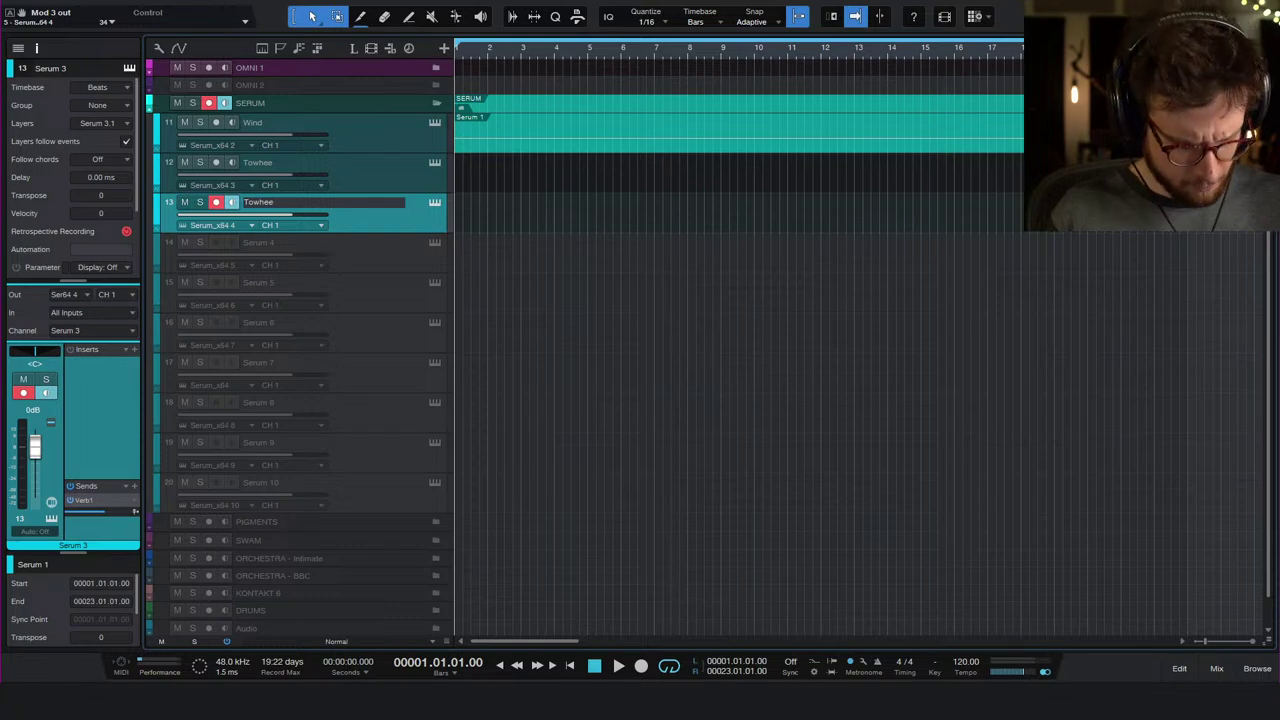
pyautogui.write(' Song')
pyautogui.press('Return')
# - Rename the Towhee track as Towhee Call
pyautogui.click(262, 162)
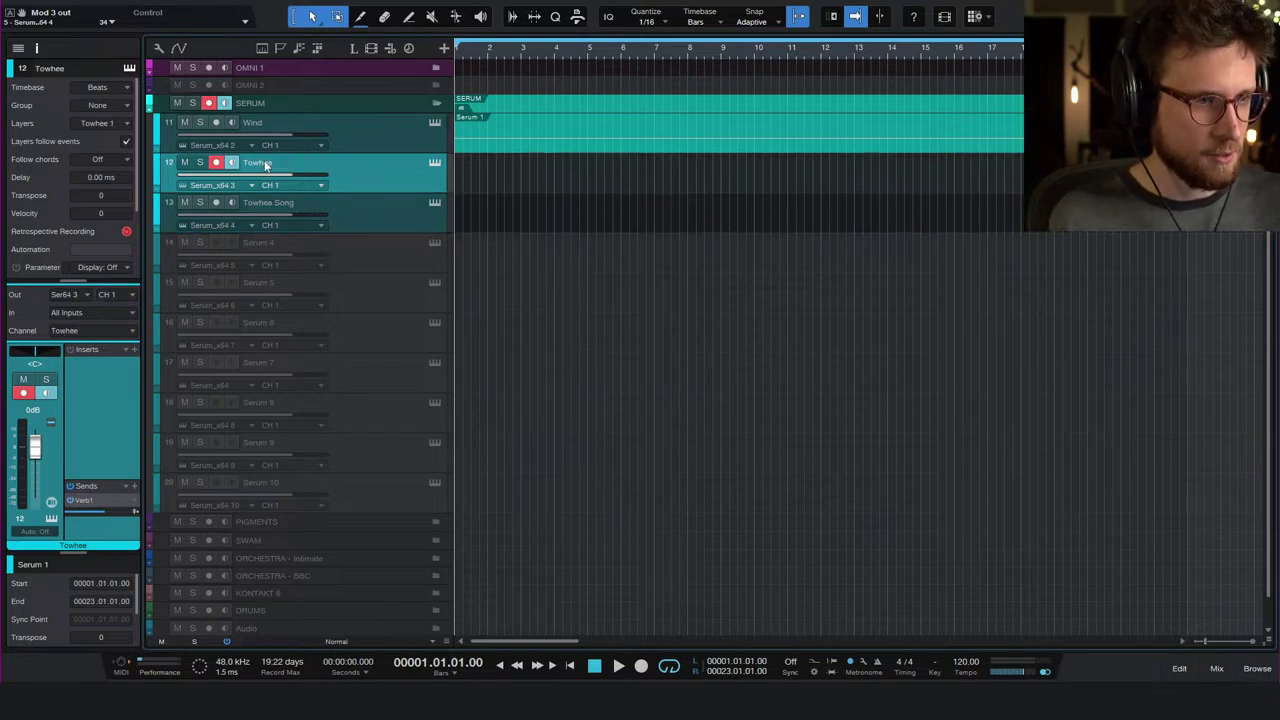
pyautogui.doubleClick(262, 162)
pyautogui.press('Return')
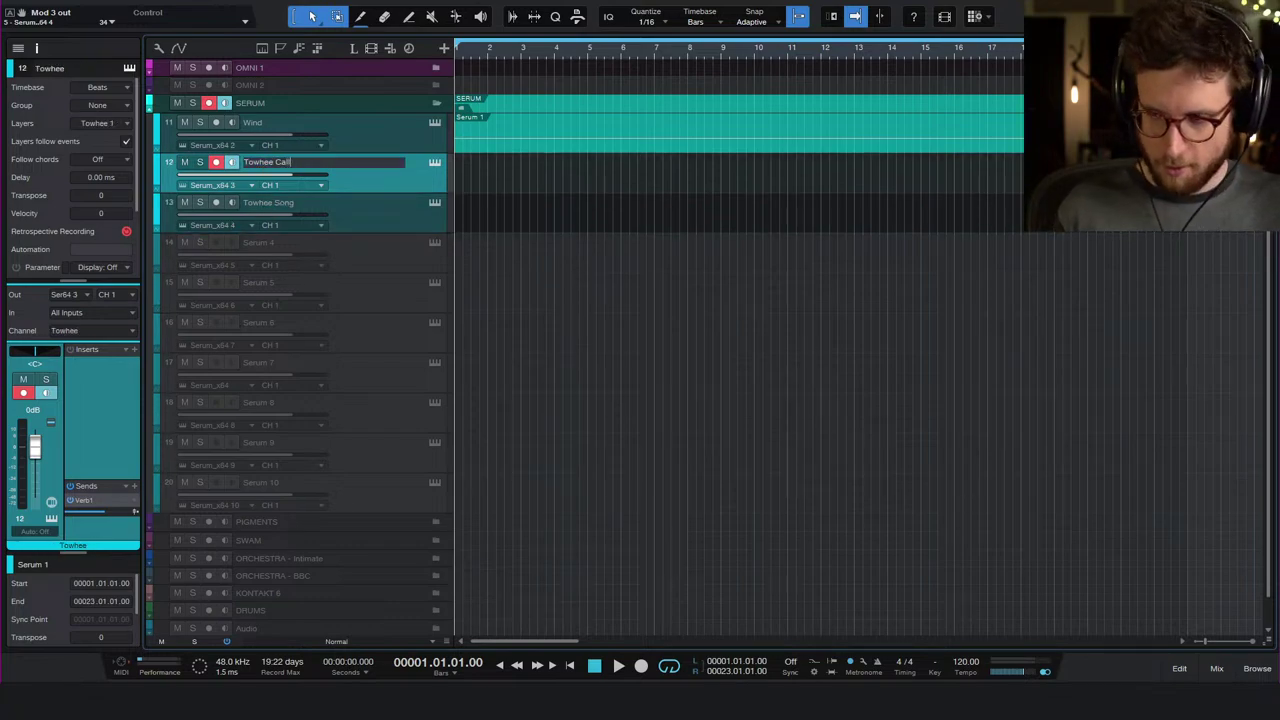
pyautogui.write('Call')
pyautogui.press('Return')
# - Play the song and lower the Towhee Song track's volume to -6.5 dB
pyautogui.press('space')
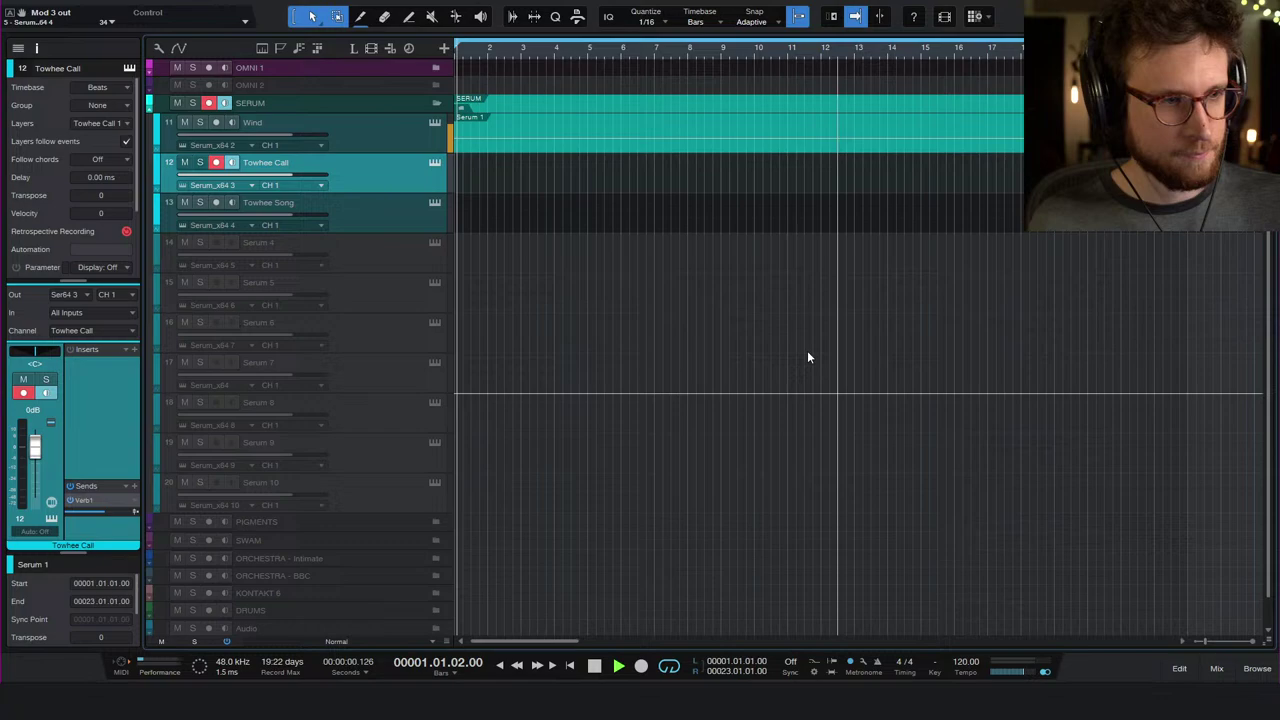
pyautogui.click(405, 218)
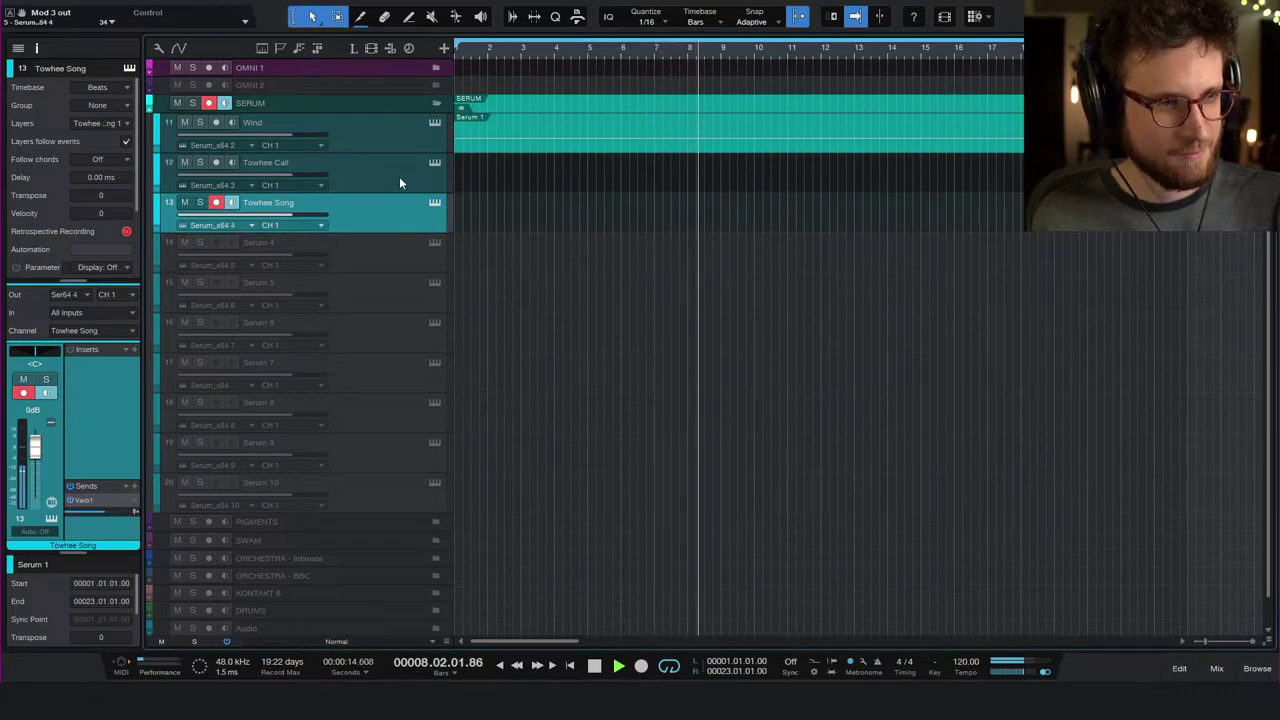
pyautogui.moveTo(35, 446); pyautogui.dragTo(35, 458)
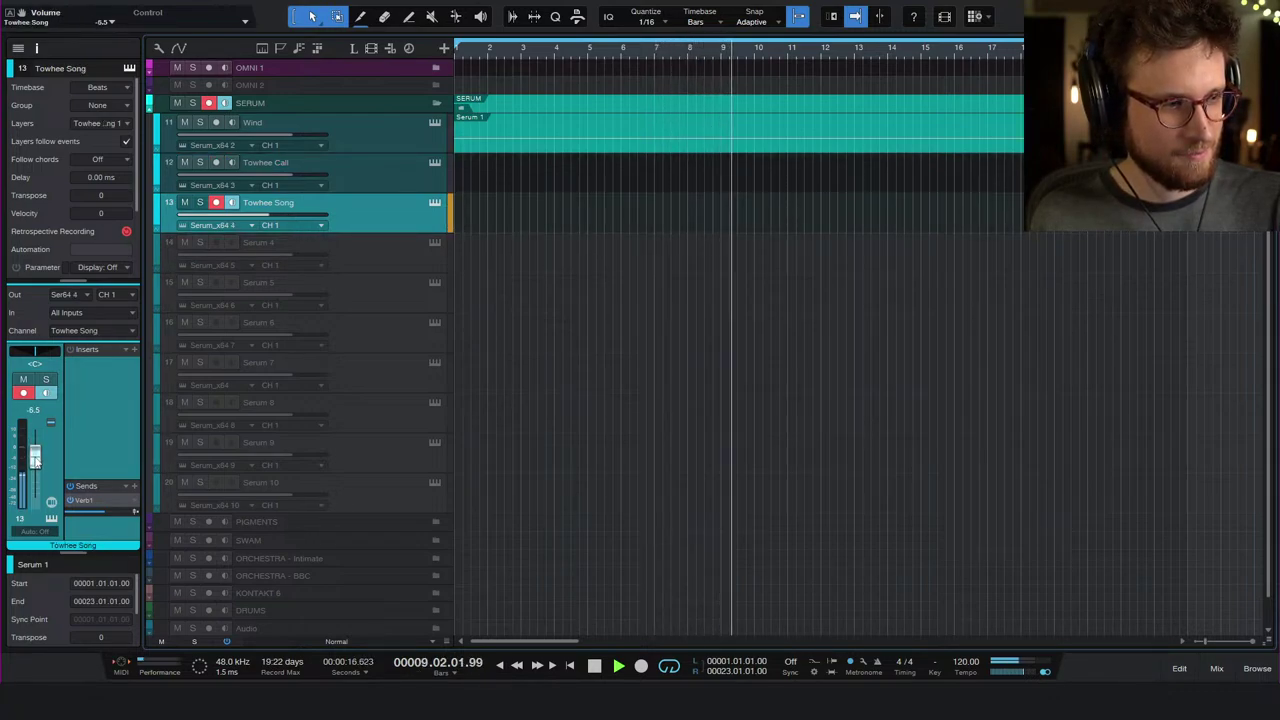
# - Set the envelope 1 attack of the Towhee Song patch to 52 ms, close its window and save the song
pyautogui.click(435, 201)
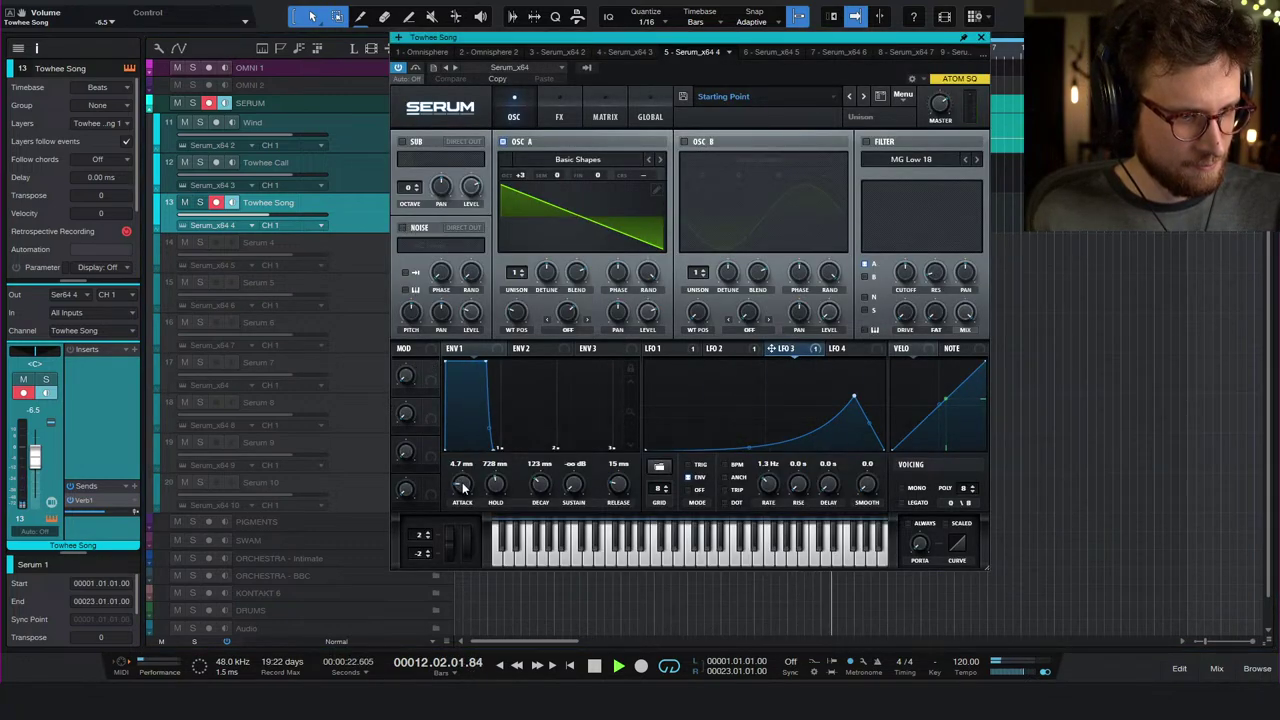
pyautogui.moveTo(462, 487); pyautogui.dragTo(464, 479)
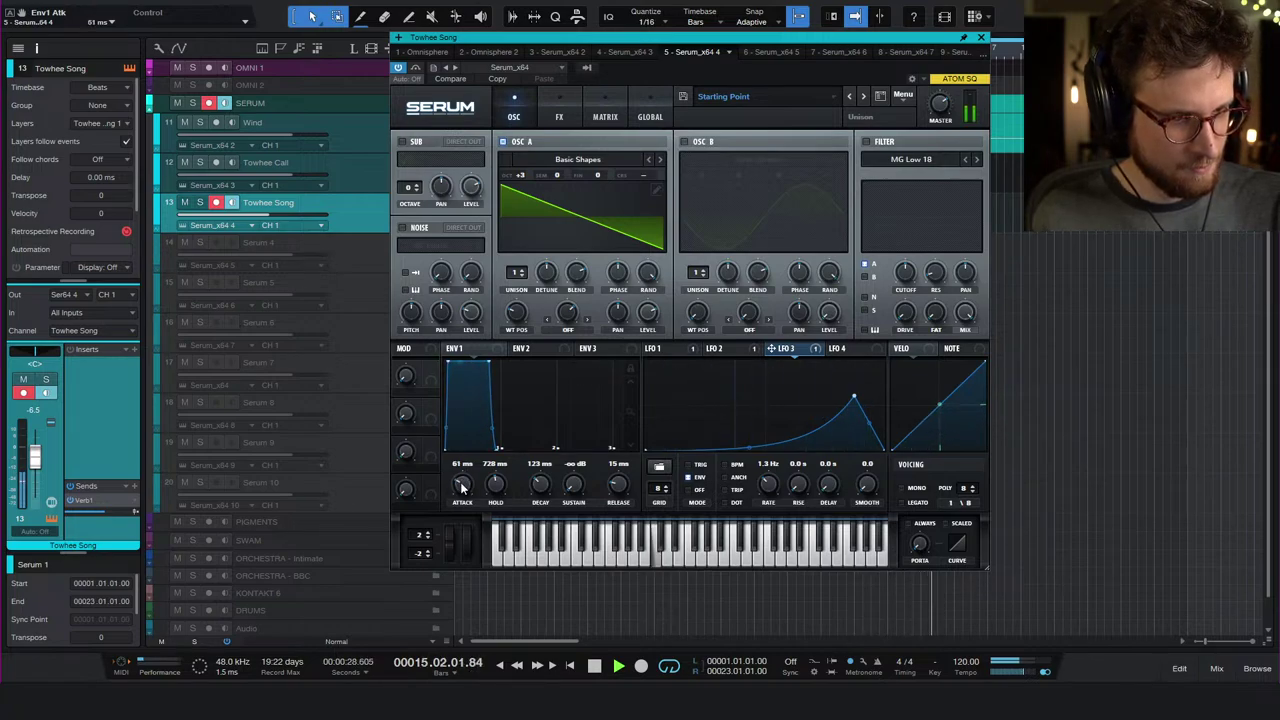
pyautogui.moveTo(462, 487); pyautogui.dragTo(462, 491)
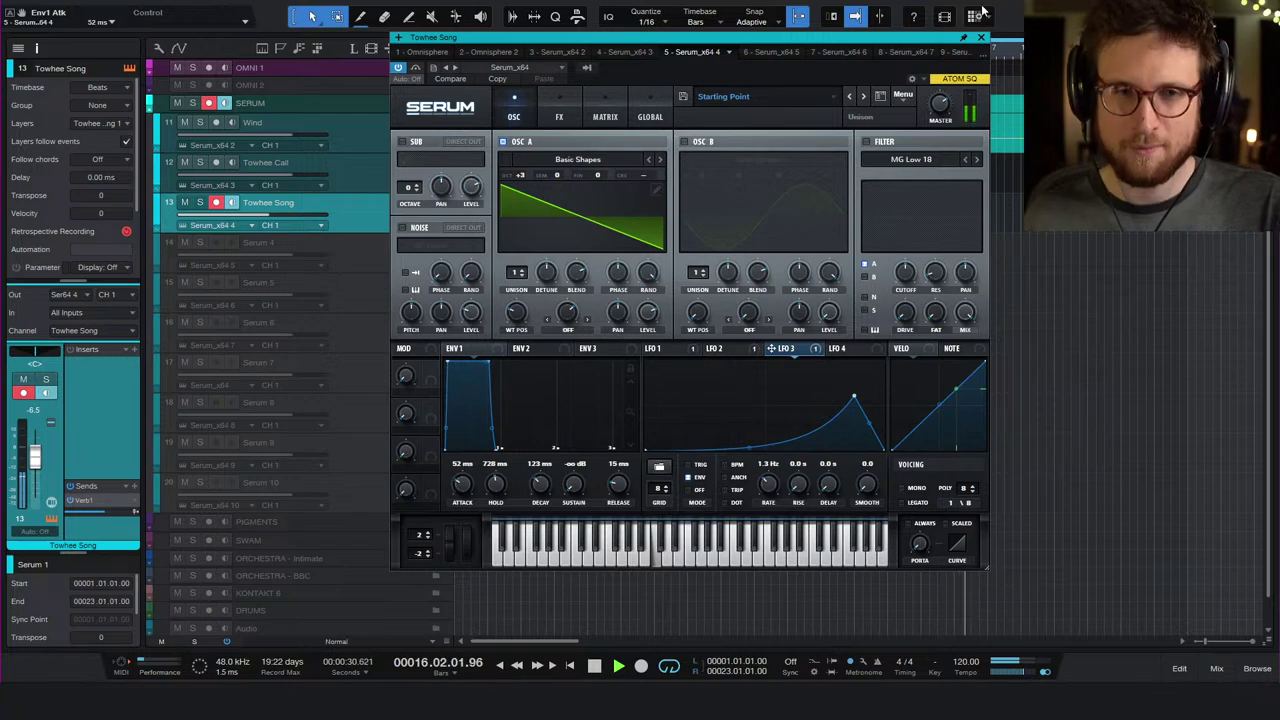
pyautogui.click(980, 37)
pyautogui.hotkey('ctrl', 's')
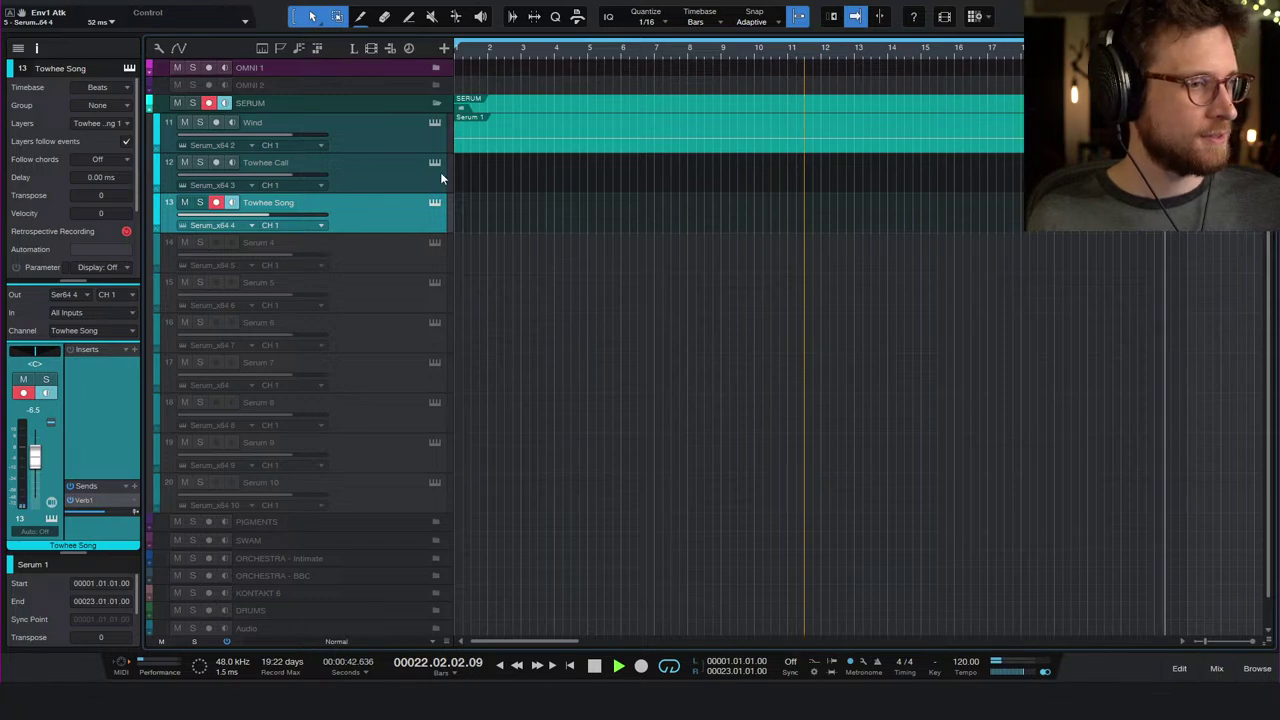
# - Audition the Towhee Call track over the running song and stop playback
pyautogui.click(379, 179)
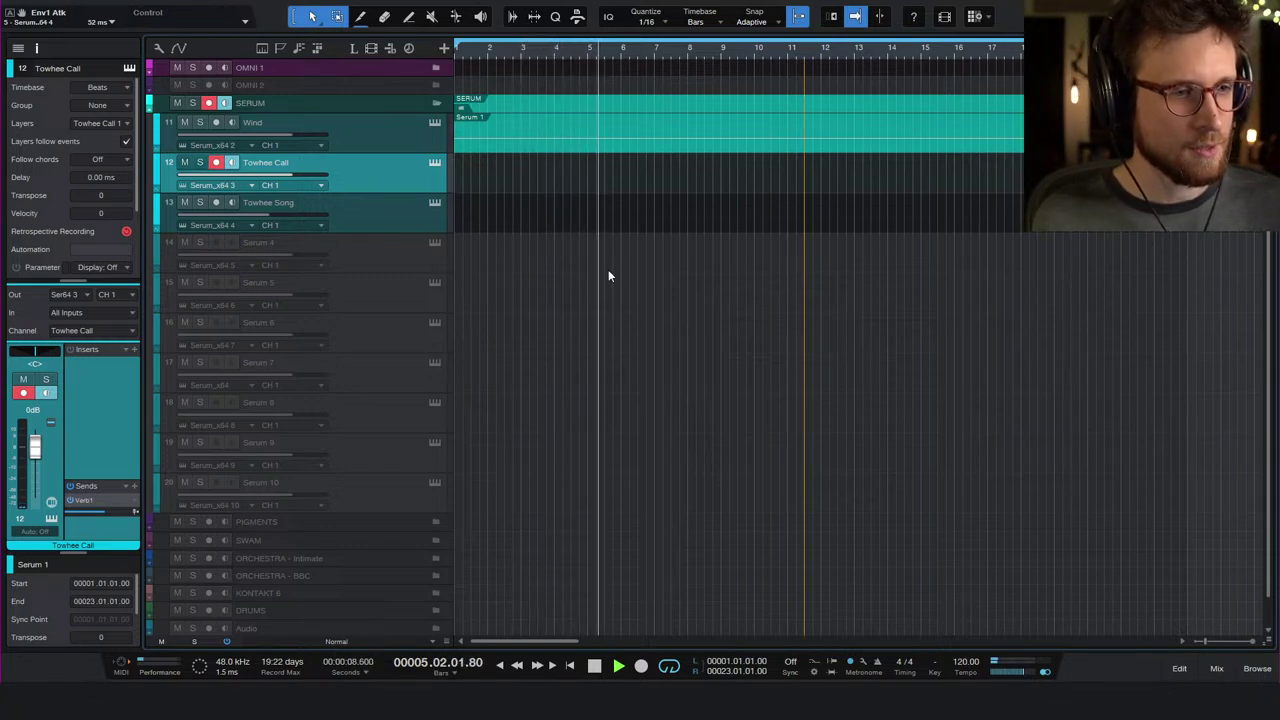
pyautogui.press('space')
# - Enable the Serum 4 track and load the Starting Point preset in its instrument
pyautogui.click(393, 268)
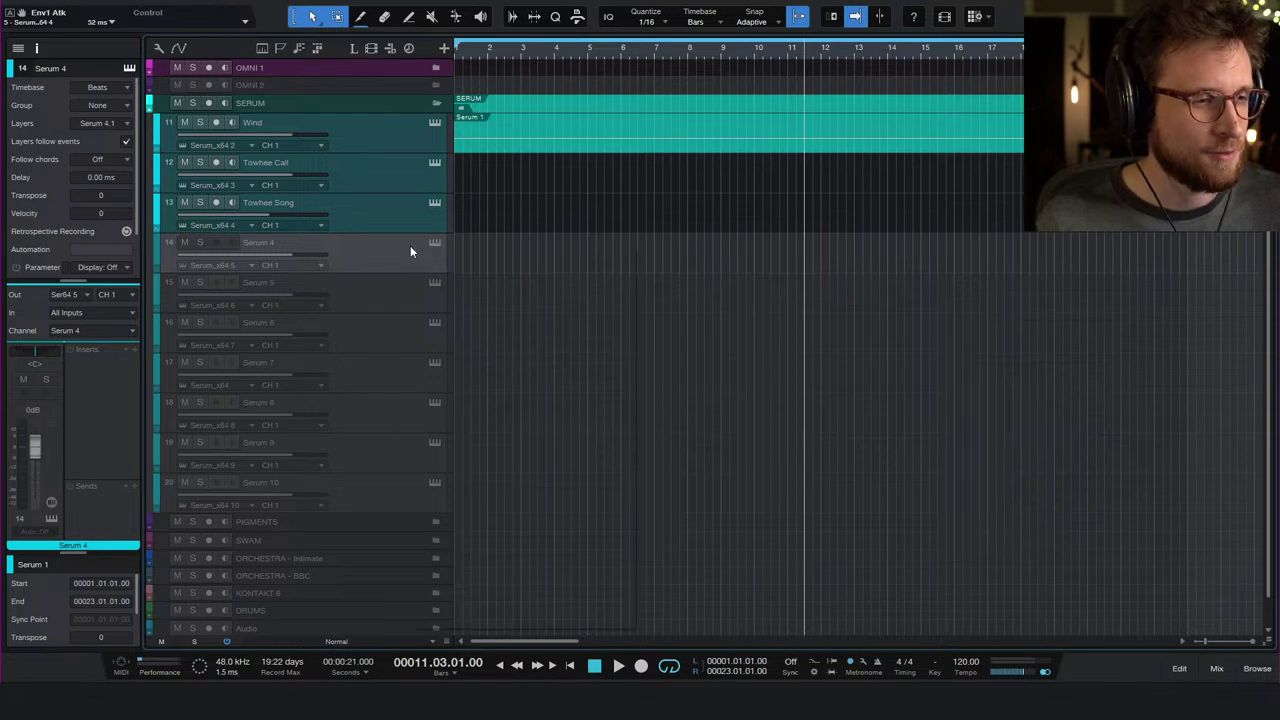
pyautogui.rightClick(410, 246)
pyautogui.click(490, 395)
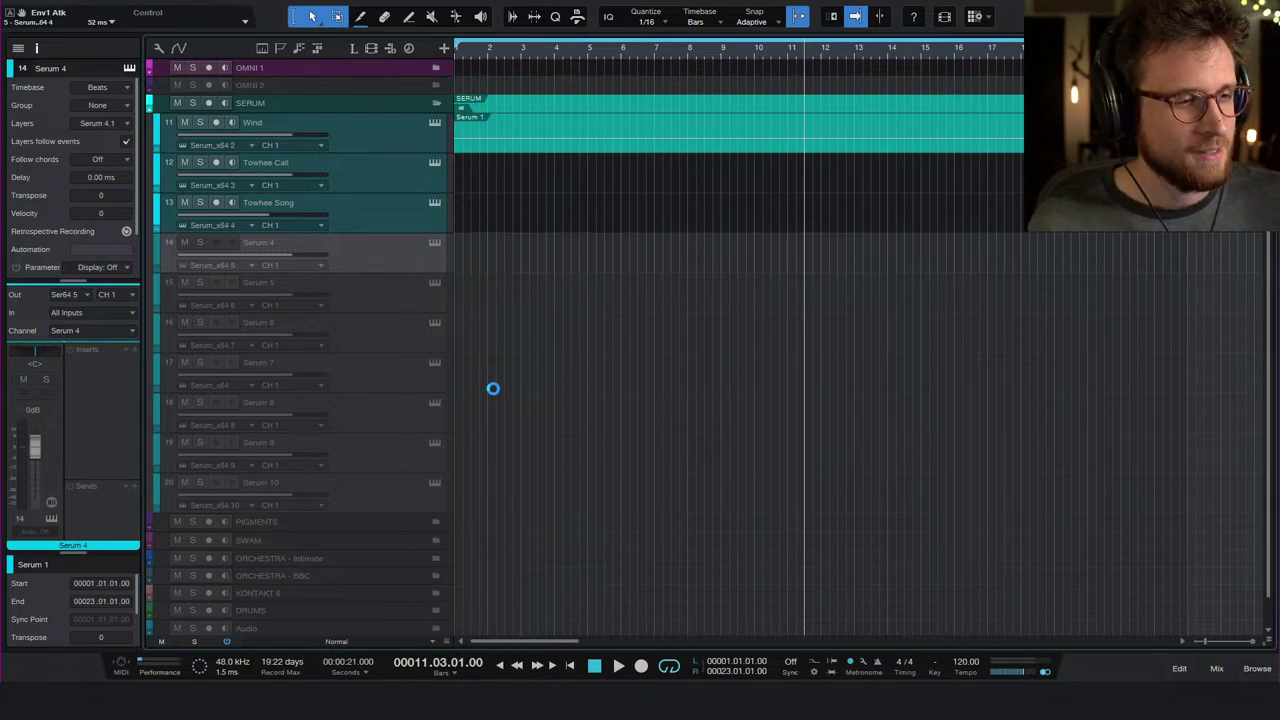
pyautogui.click(435, 242)
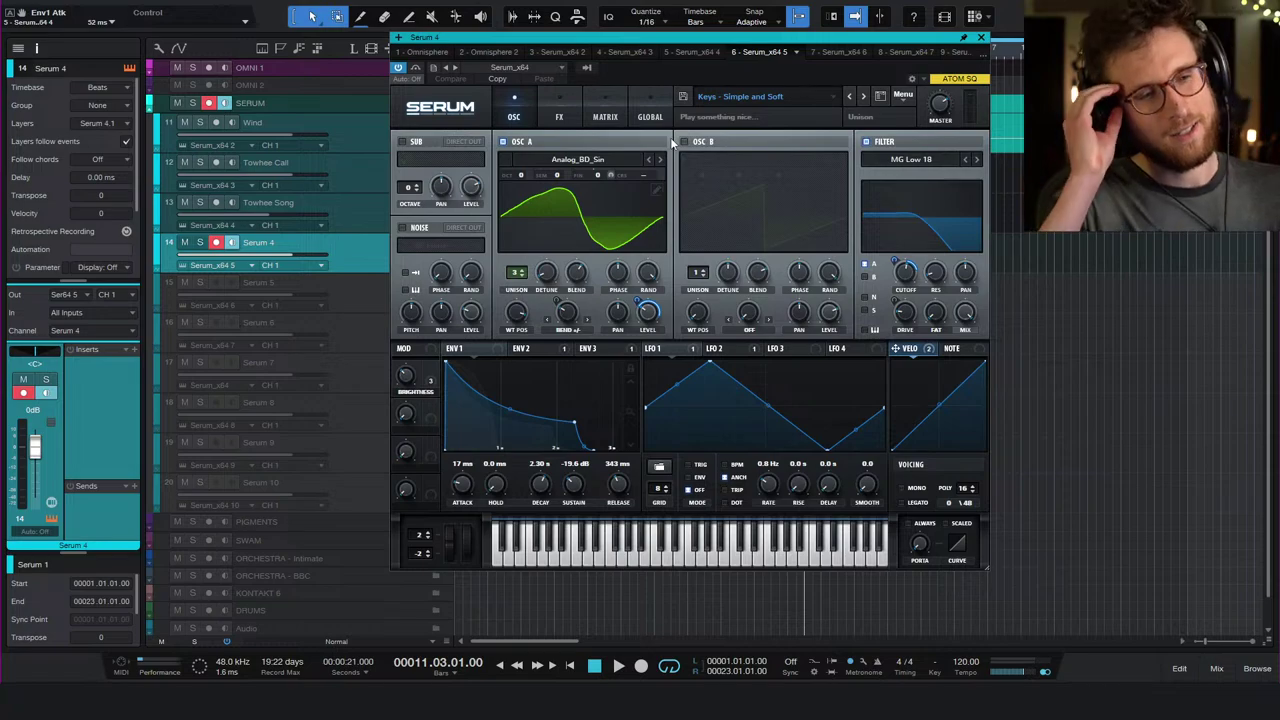
pyautogui.click(724, 104)
pyautogui.click(745, 347)
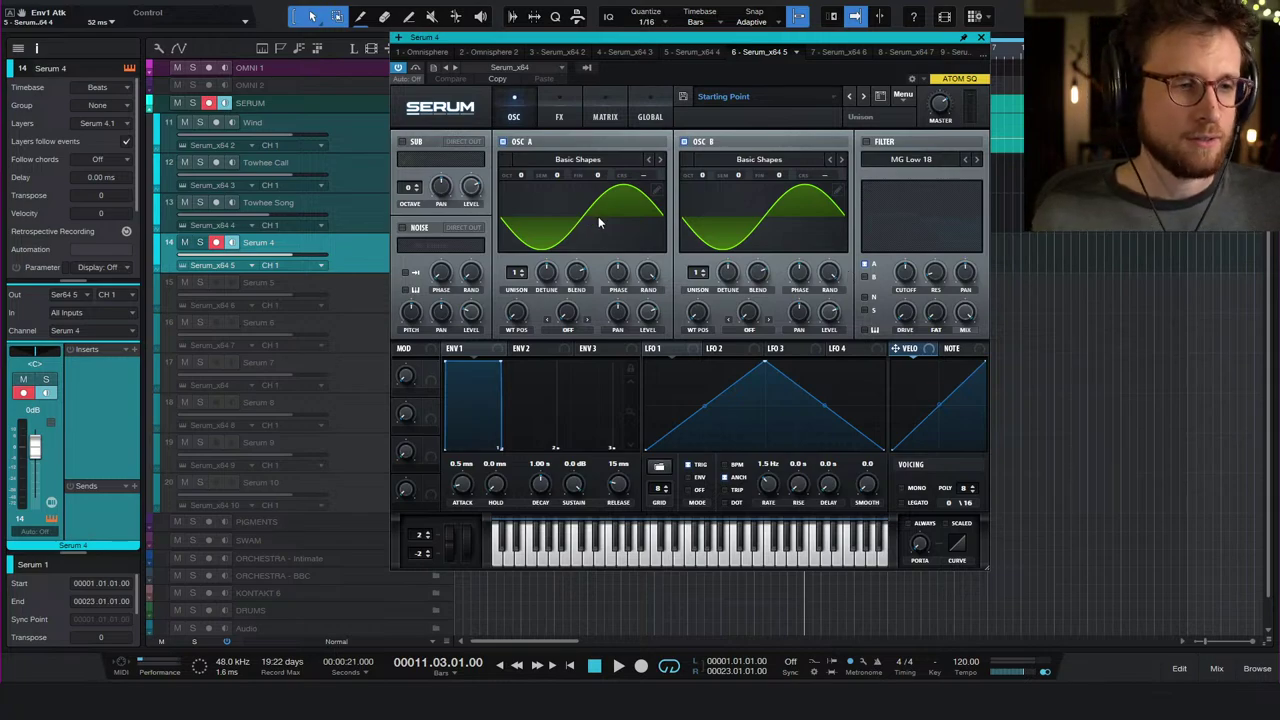
# - Turn off oscillator B and set oscillator A to wavetable position 2, octave -4, fine tuning -2 and coarse pitch 6.37
pyautogui.click(685, 142)
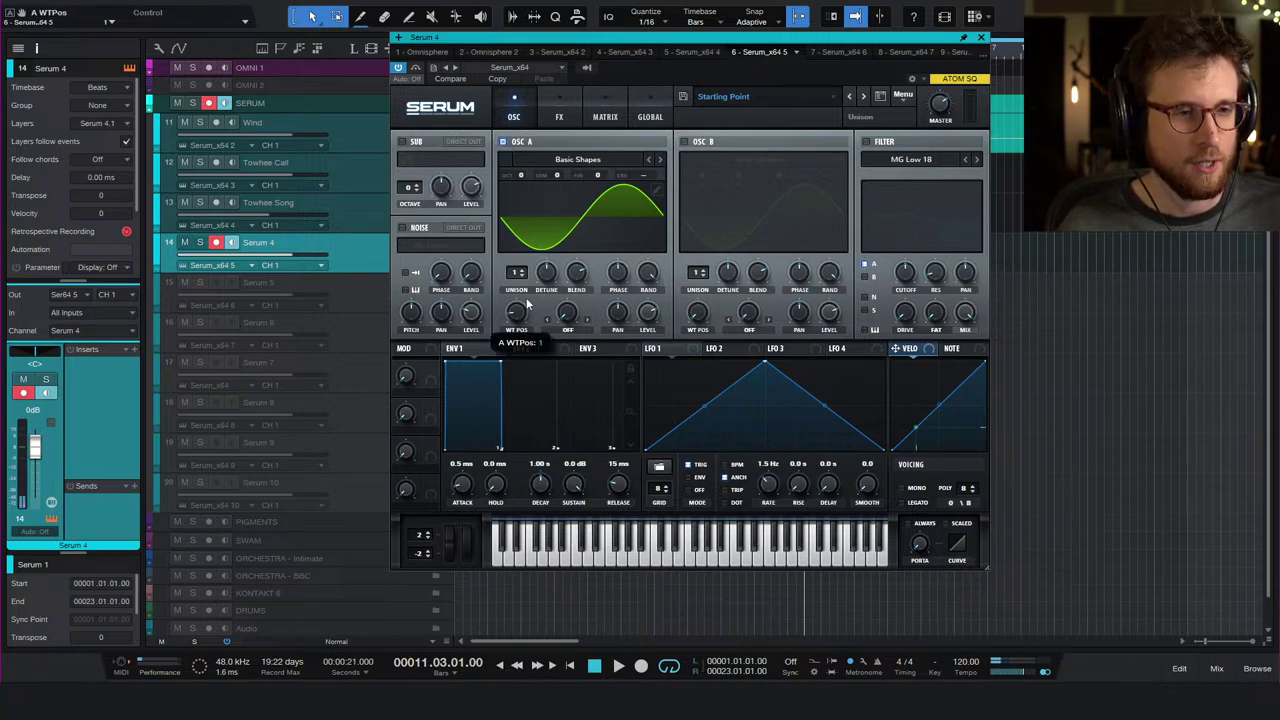
pyautogui.moveTo(516, 320); pyautogui.dragTo(530, 284)
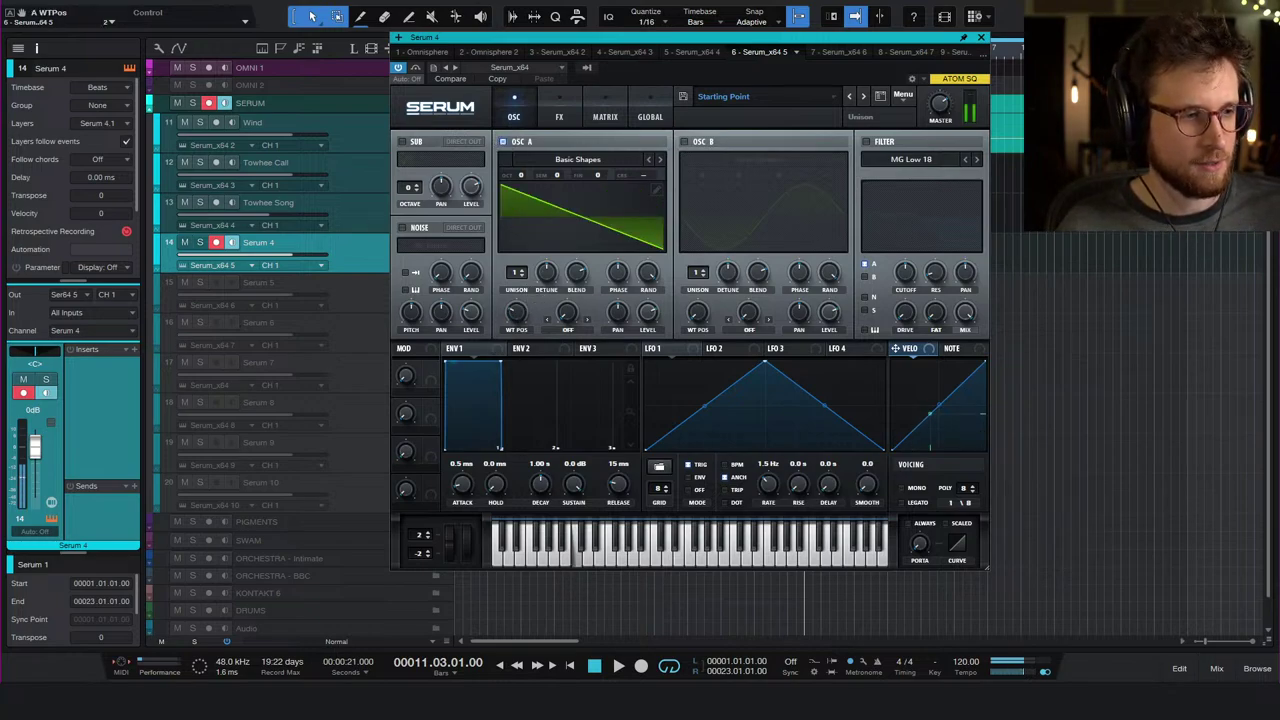
pyautogui.moveTo(519, 175); pyautogui.dragTo(520, 330)
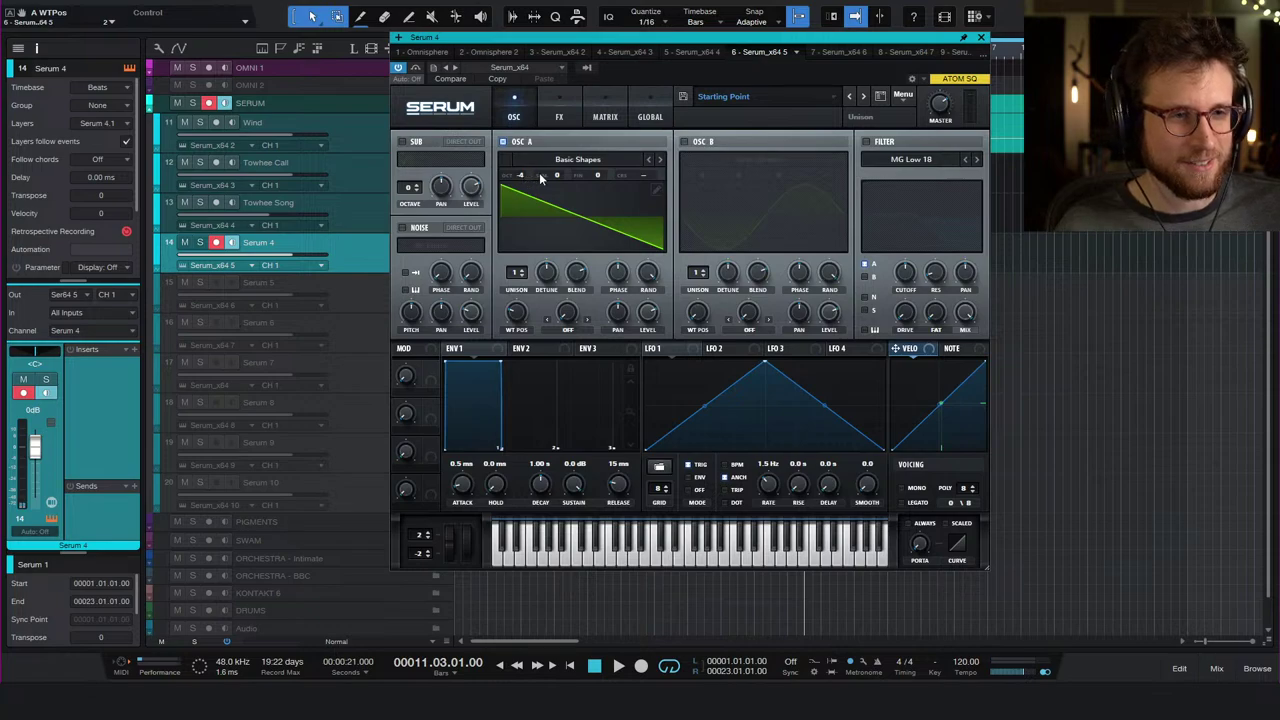
pyautogui.moveTo(599, 174); pyautogui.dragTo(686, 203)
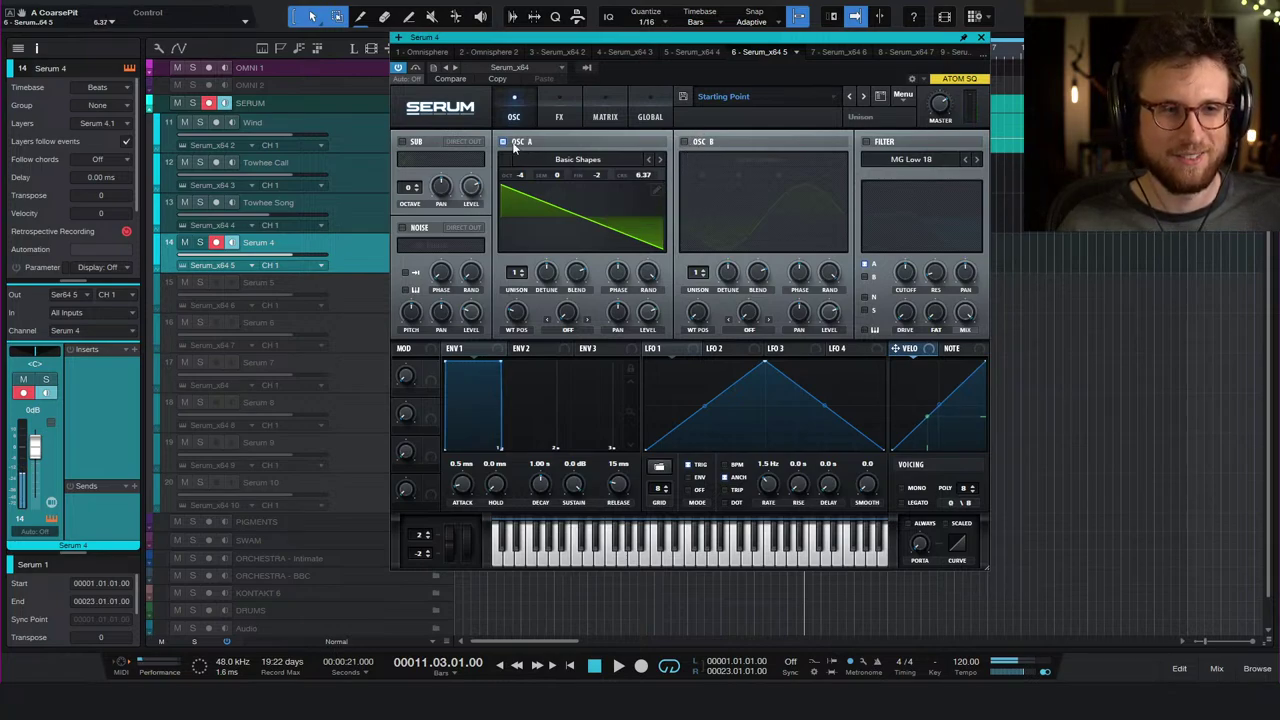
# - Try FM (from A) warp at 36 on a re-enabled oscillator B, with oscillator A at wavetable position 1
pyautogui.click(697, 142)
pyautogui.doubleClick(516, 312)
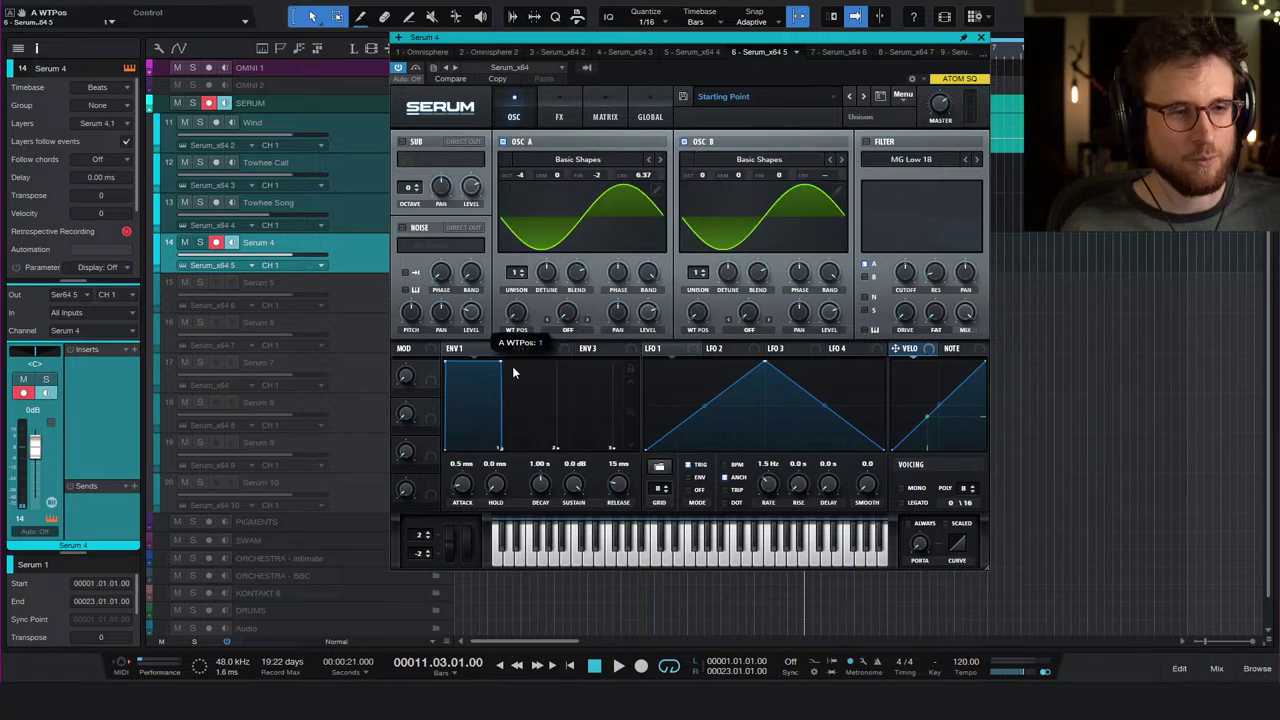
pyautogui.click(750, 330)
pyautogui.click(790, 612)
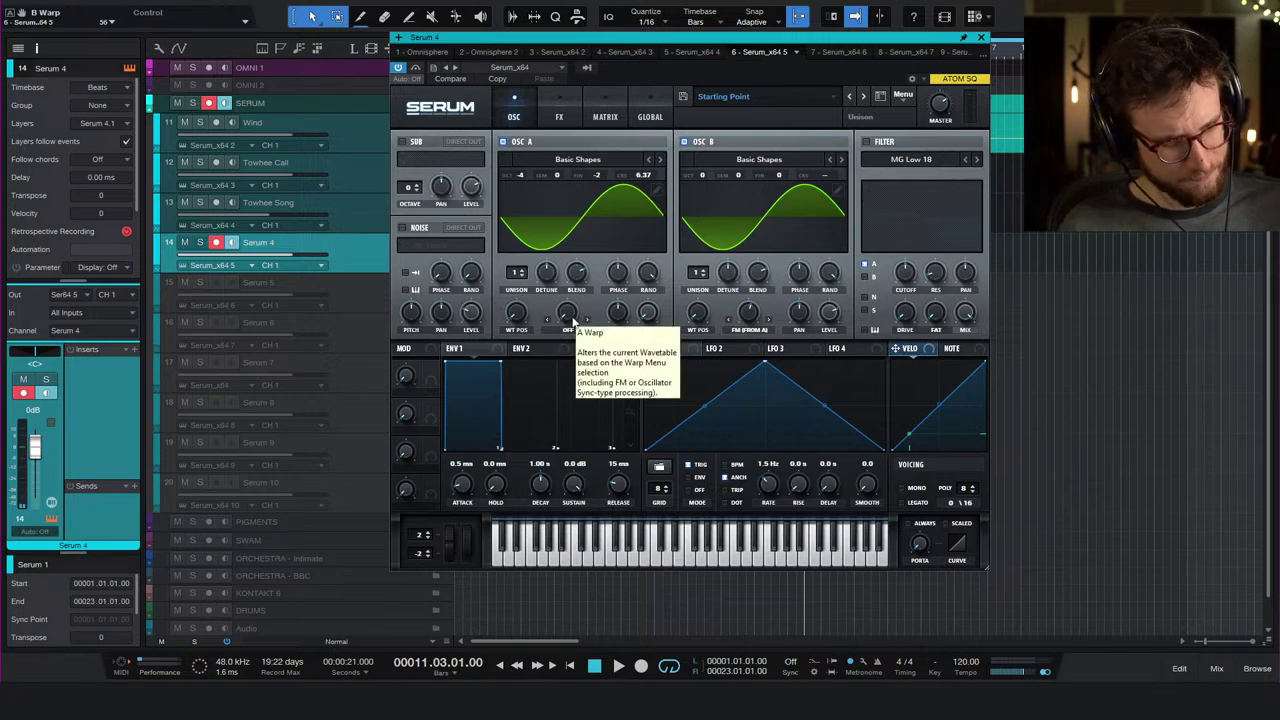
# - Move oscillator A's wavetable to the square wave and set its coarse pitch to 3.07
pyautogui.moveTo(516, 313); pyautogui.dragTo(547, 275)
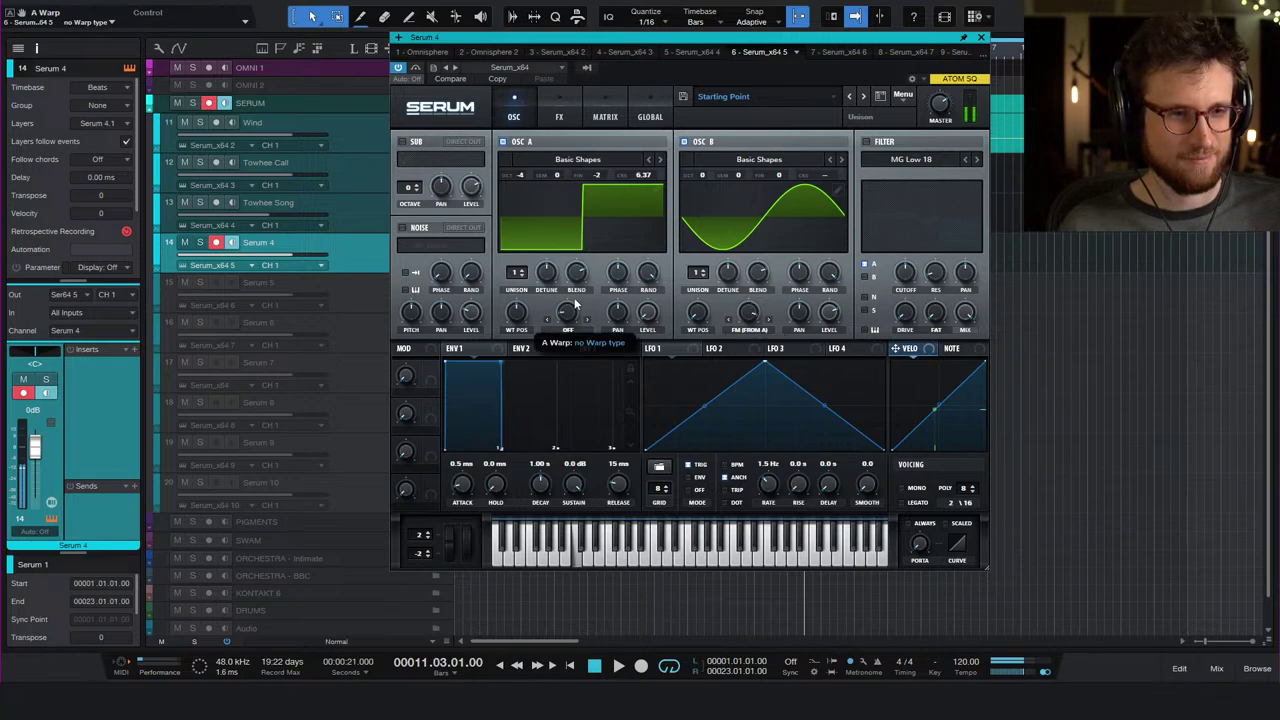
pyautogui.moveTo(645, 175)
pyautogui.mouseDown()
pyautogui.moveTo(664, 143)
pyautogui.moveTo(657, 190)
pyautogui.mouseUp()
# - Try oscillator B's warp as AM (from A) with oscillator A's coarse pitch at 20.05, and turn oscillator B off
pyautogui.click(752, 330)
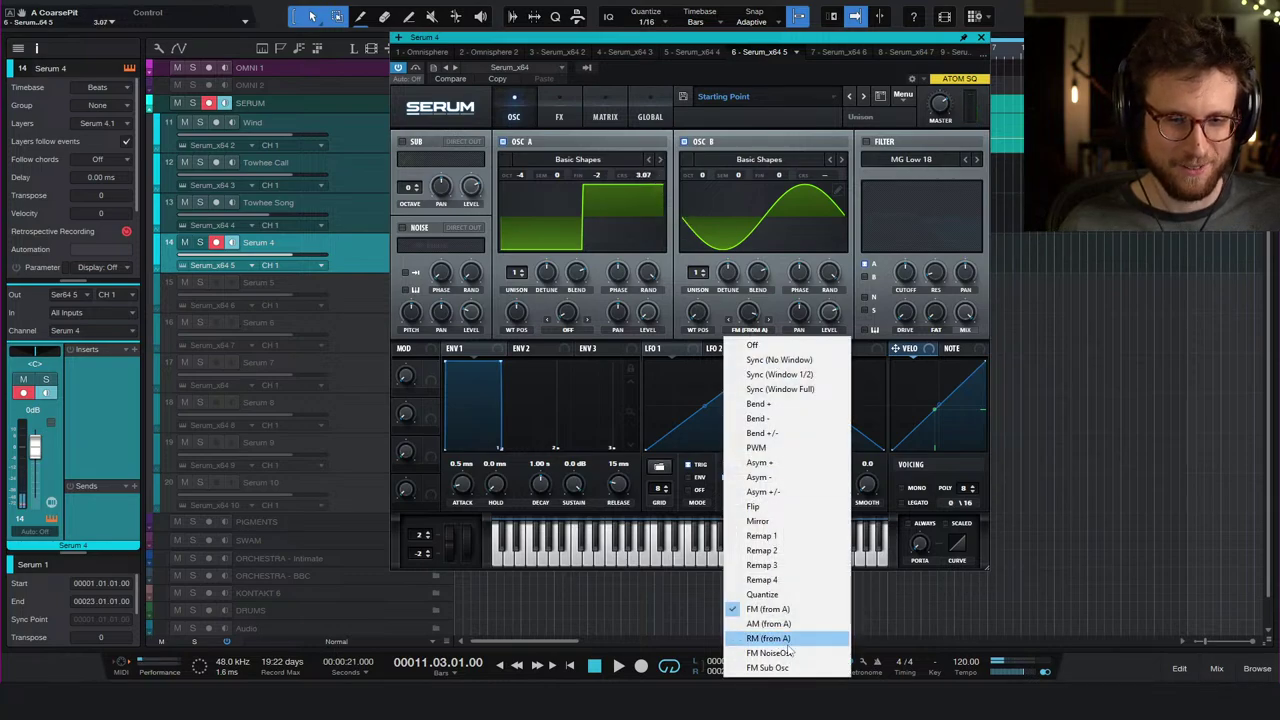
pyautogui.click(768, 623)
pyautogui.moveTo(645, 175); pyautogui.dragTo(688, 148)
pyautogui.click(686, 143)
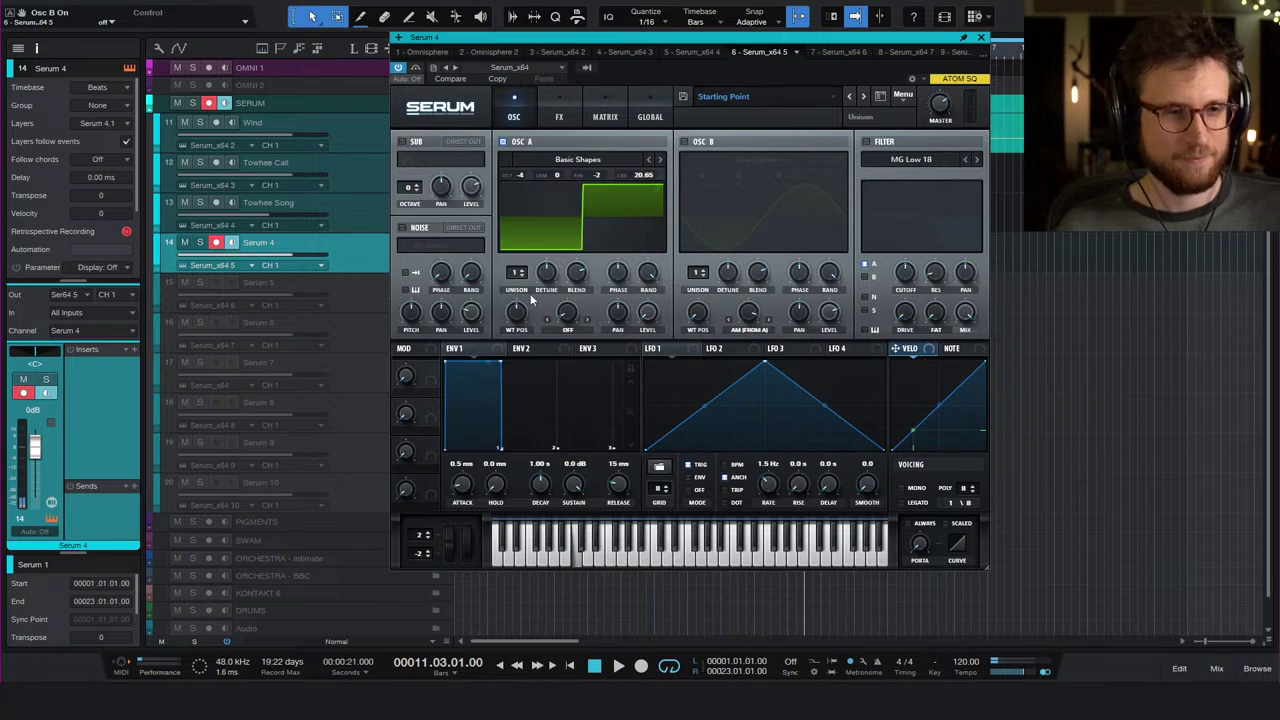
# - Set oscillator A's coarse pitch to 5.60 and its level to 74%
pyautogui.moveTo(636, 165); pyautogui.dragTo(660, 118)
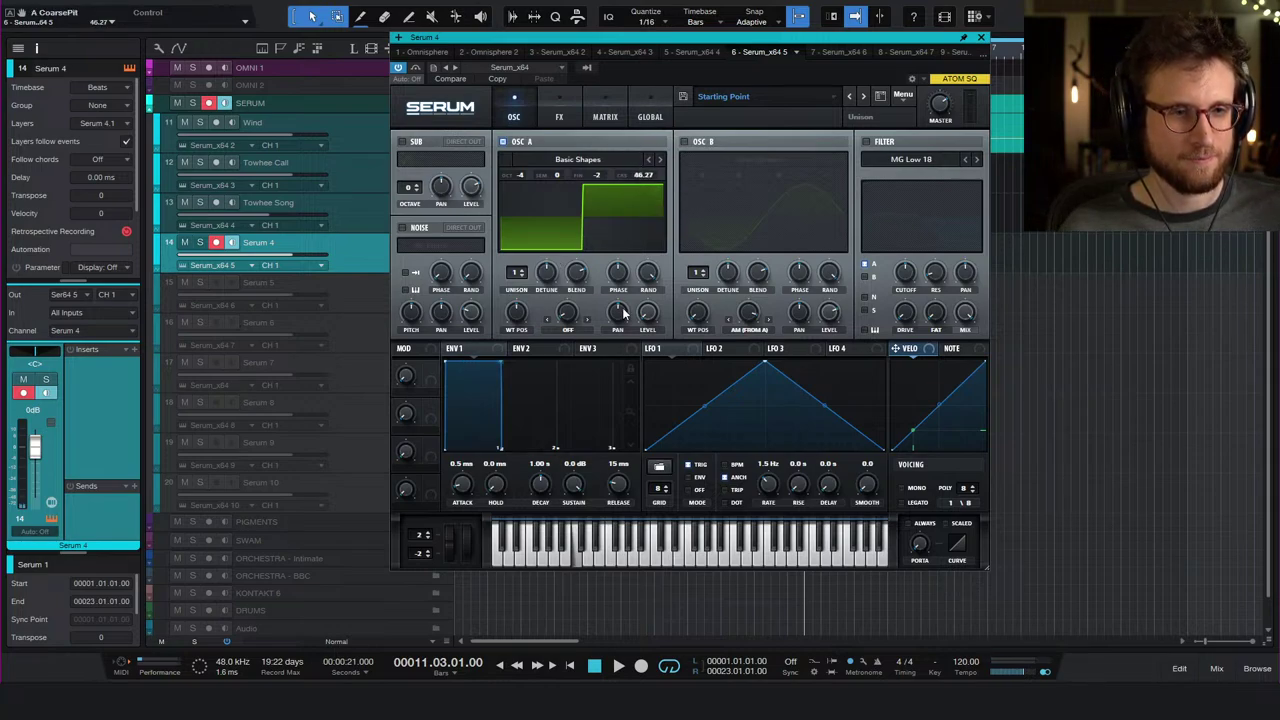
pyautogui.moveTo(643, 175); pyautogui.dragTo(650, 282)
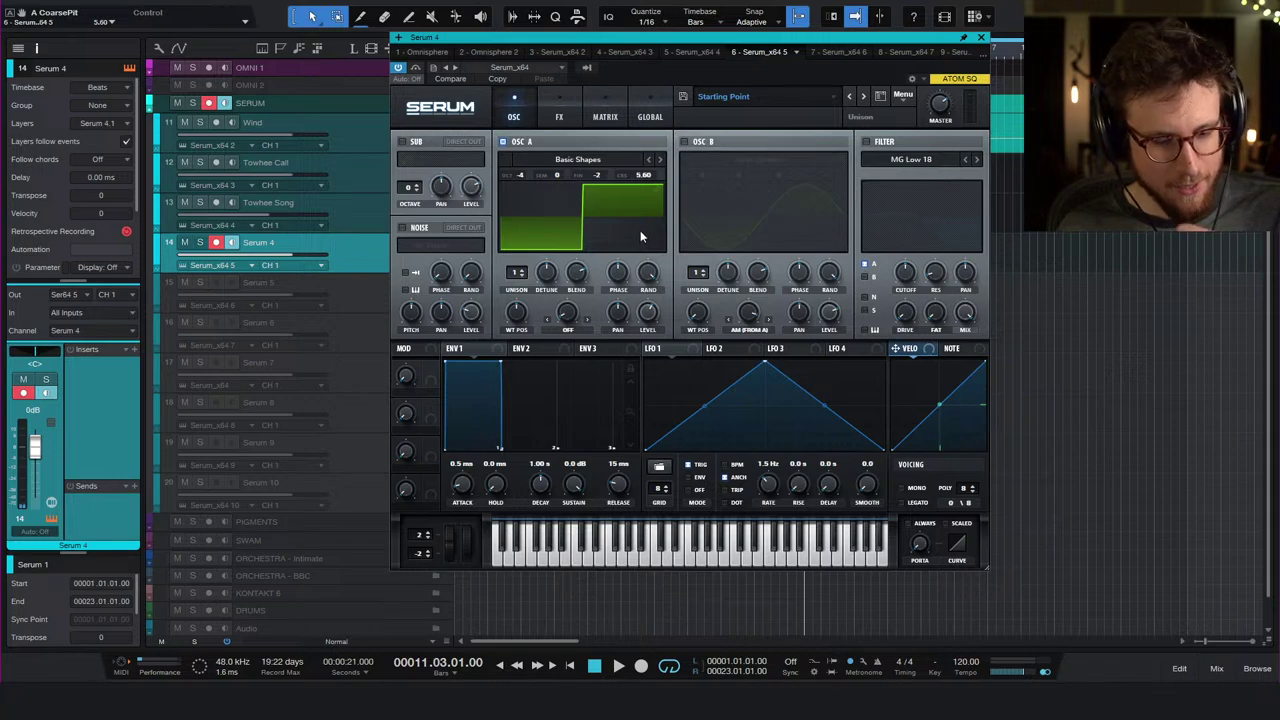
pyautogui.moveTo(649, 312)
pyautogui.mouseDown()
pyautogui.moveTo(652, 343)
pyautogui.moveTo(655, 305)
pyautogui.mouseUp()
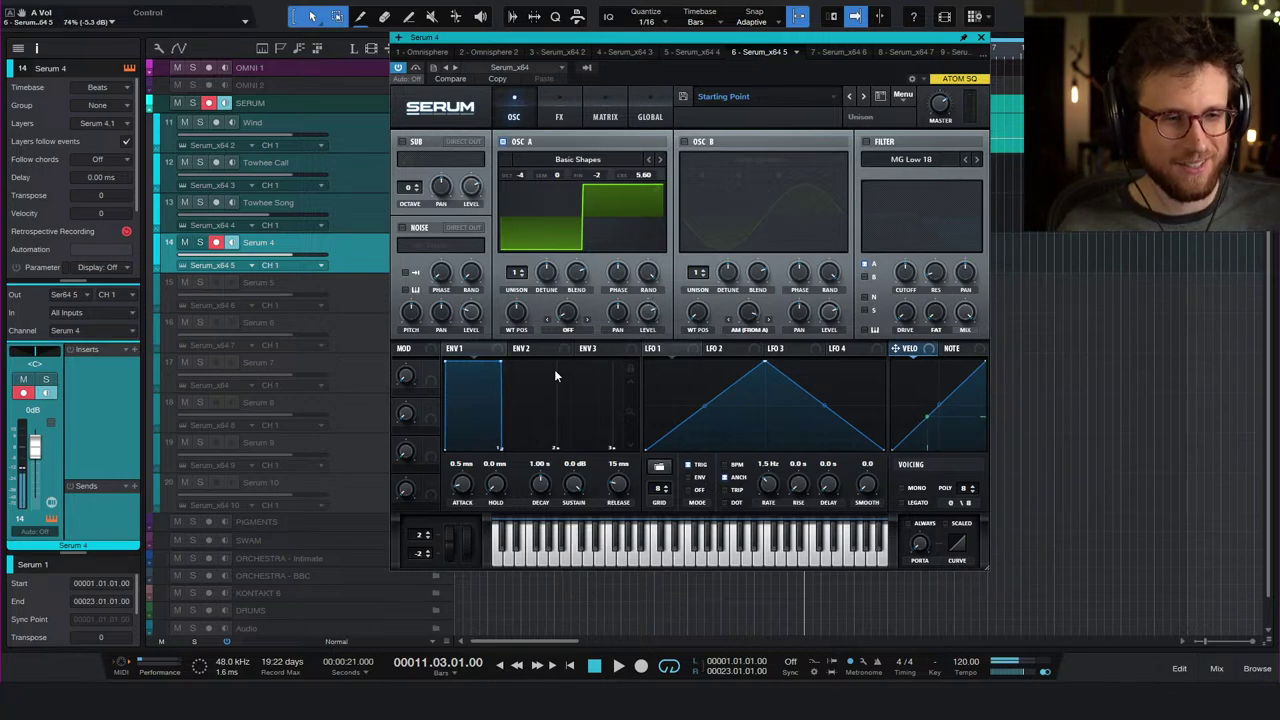
# - Shape LFO 1 as a rising ramp with a rate of 0.4 Hz and route it to oscillator A's coarse pitch
pyautogui.click(689, 347)
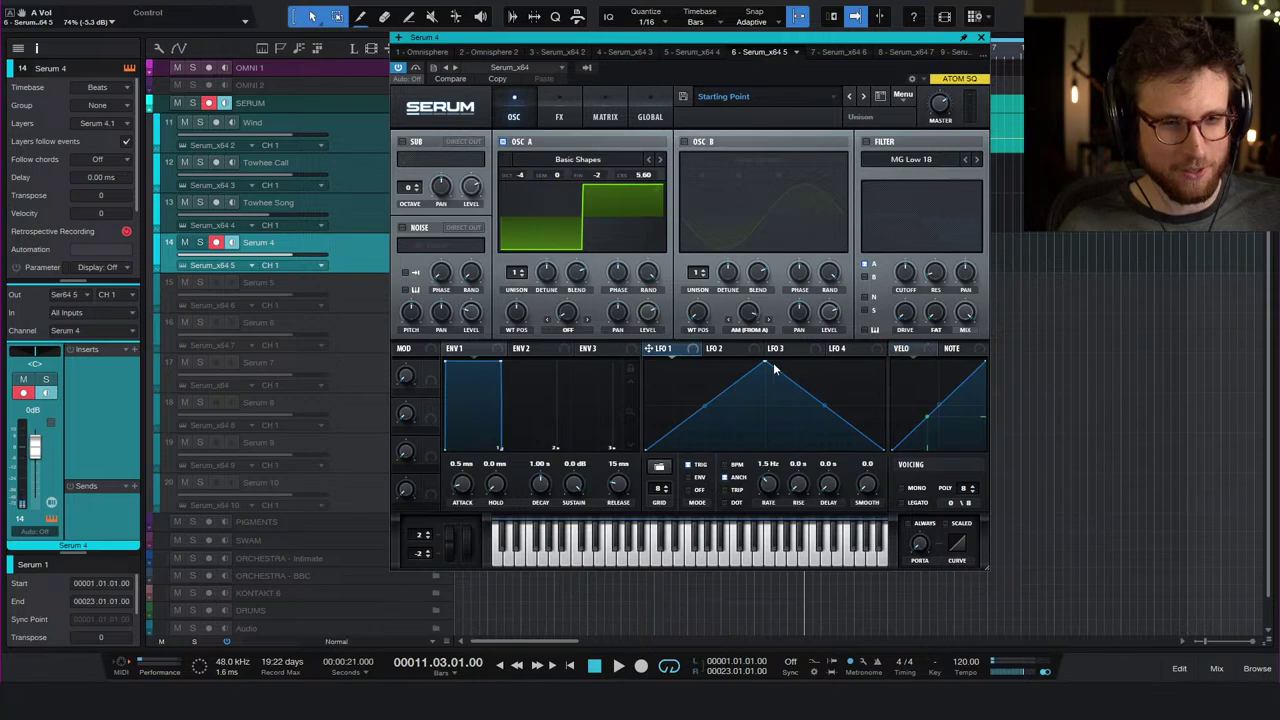
pyautogui.moveTo(771, 366); pyautogui.dragTo(883, 364)
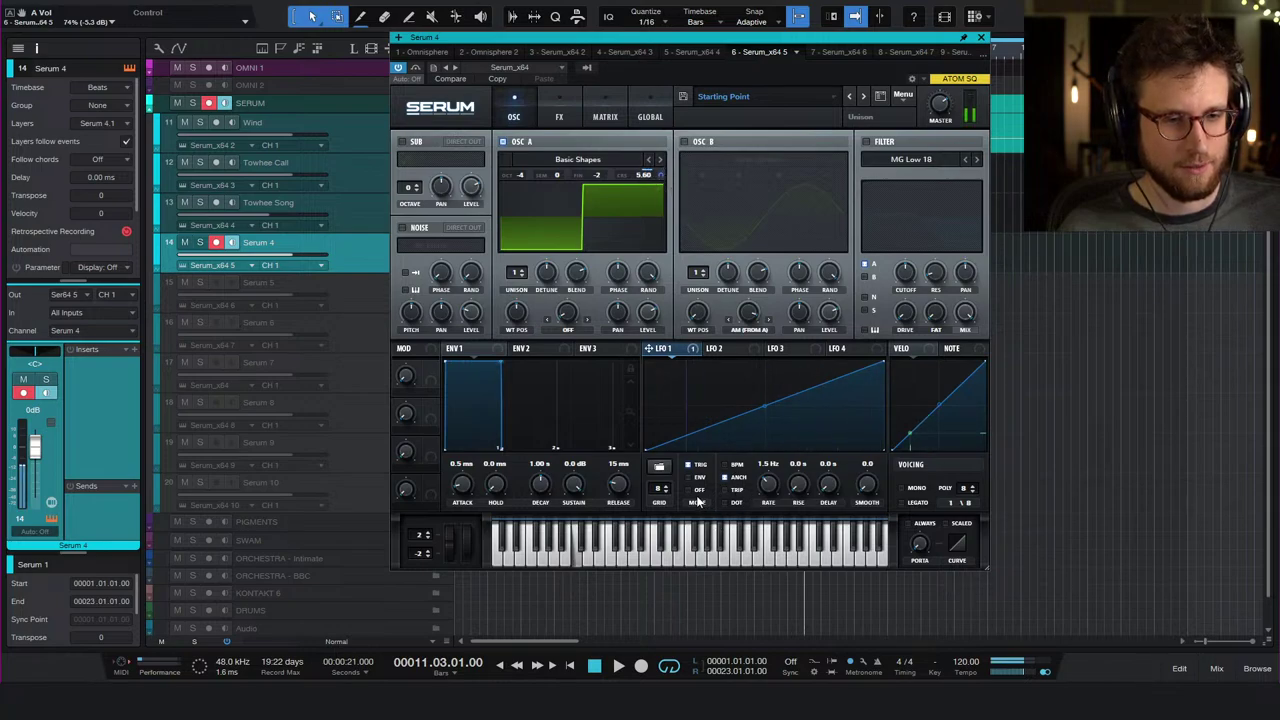
pyautogui.moveTo(768, 487)
pyautogui.mouseDown()
pyautogui.moveTo(768, 507)
pyautogui.moveTo(767, 484)
pyautogui.mouseUp()
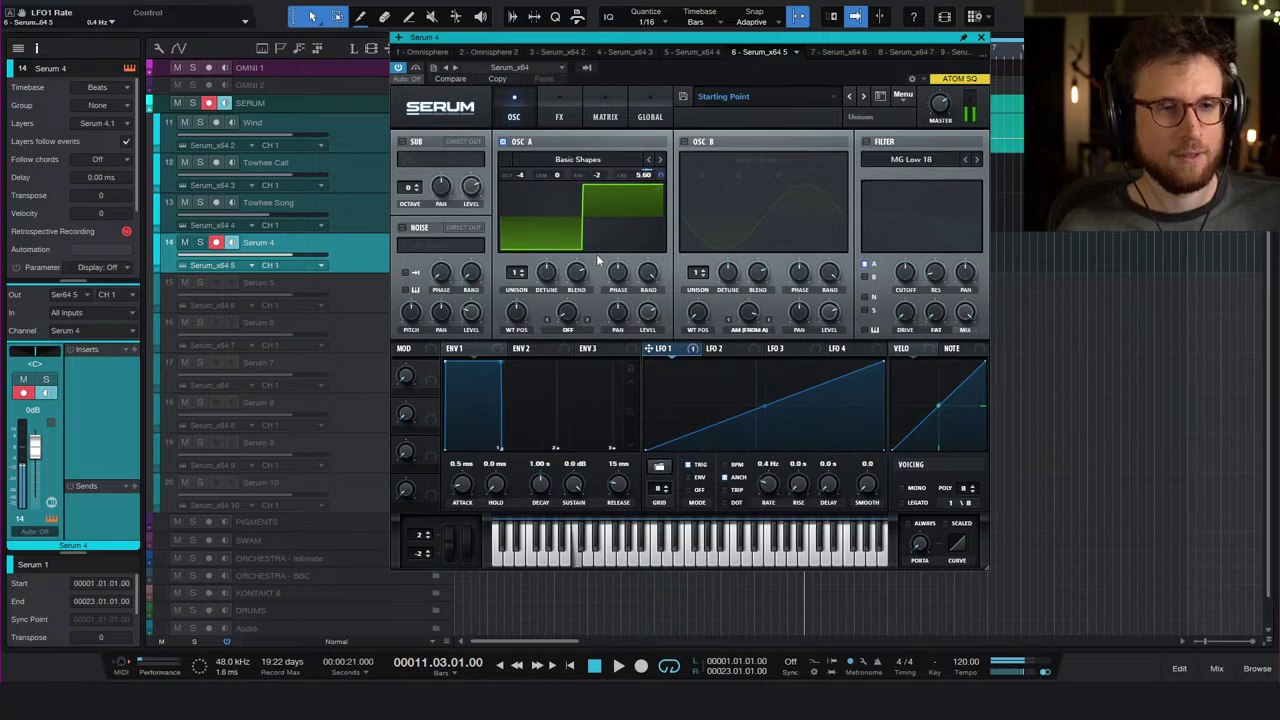
# - Set oscillator A's warp mode to PWM with an amount of 18 and modulate it with LFO 1
pyautogui.click(569, 330)
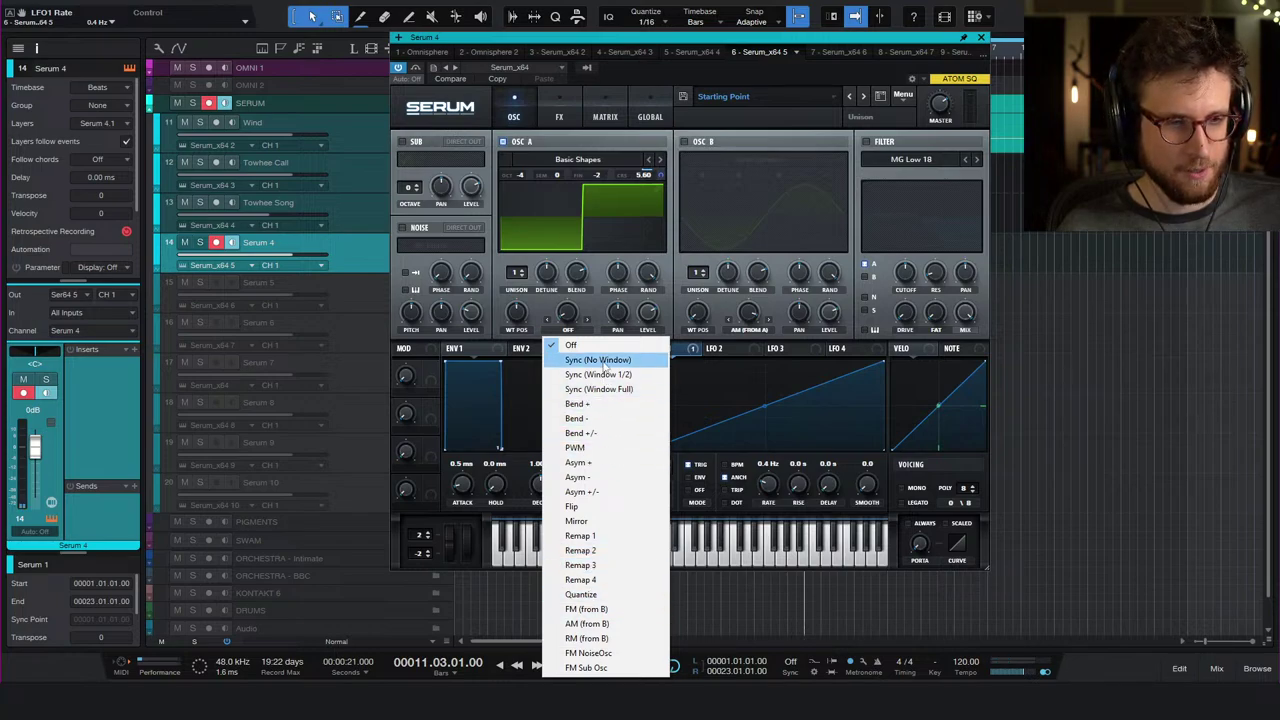
pyautogui.click(585, 447)
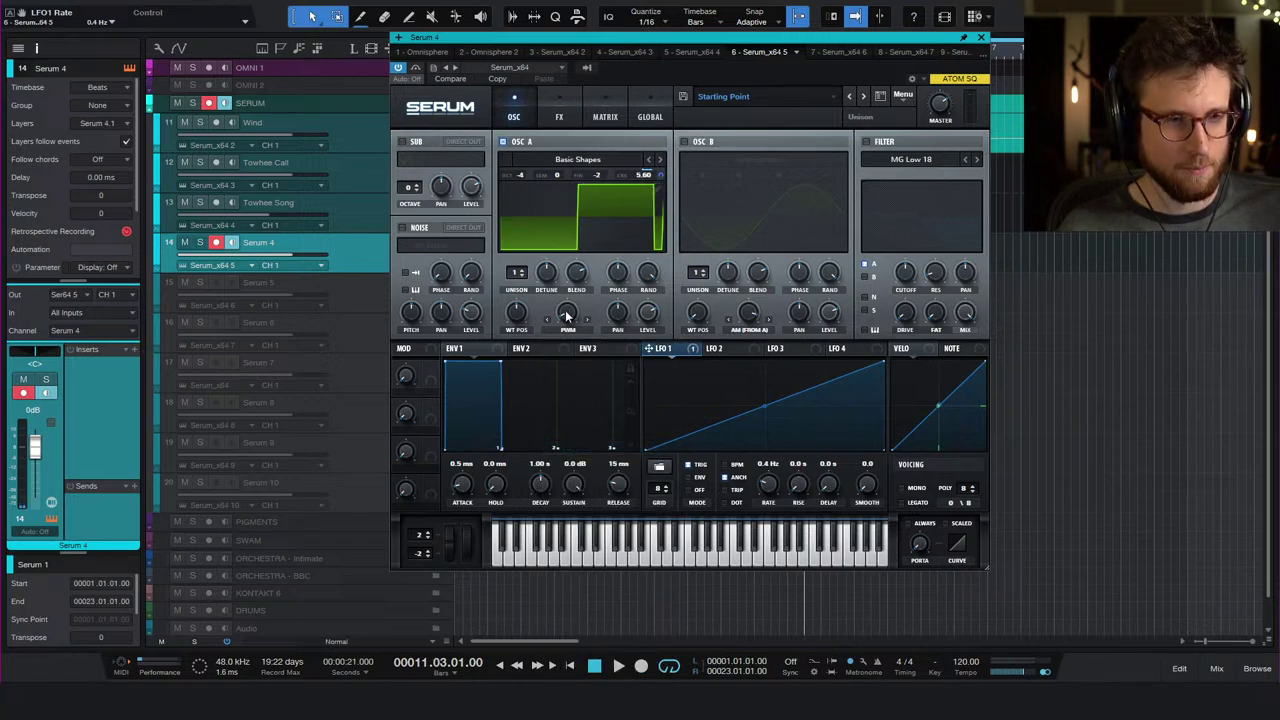
pyautogui.moveTo(583, 316); pyautogui.dragTo(610, 216)
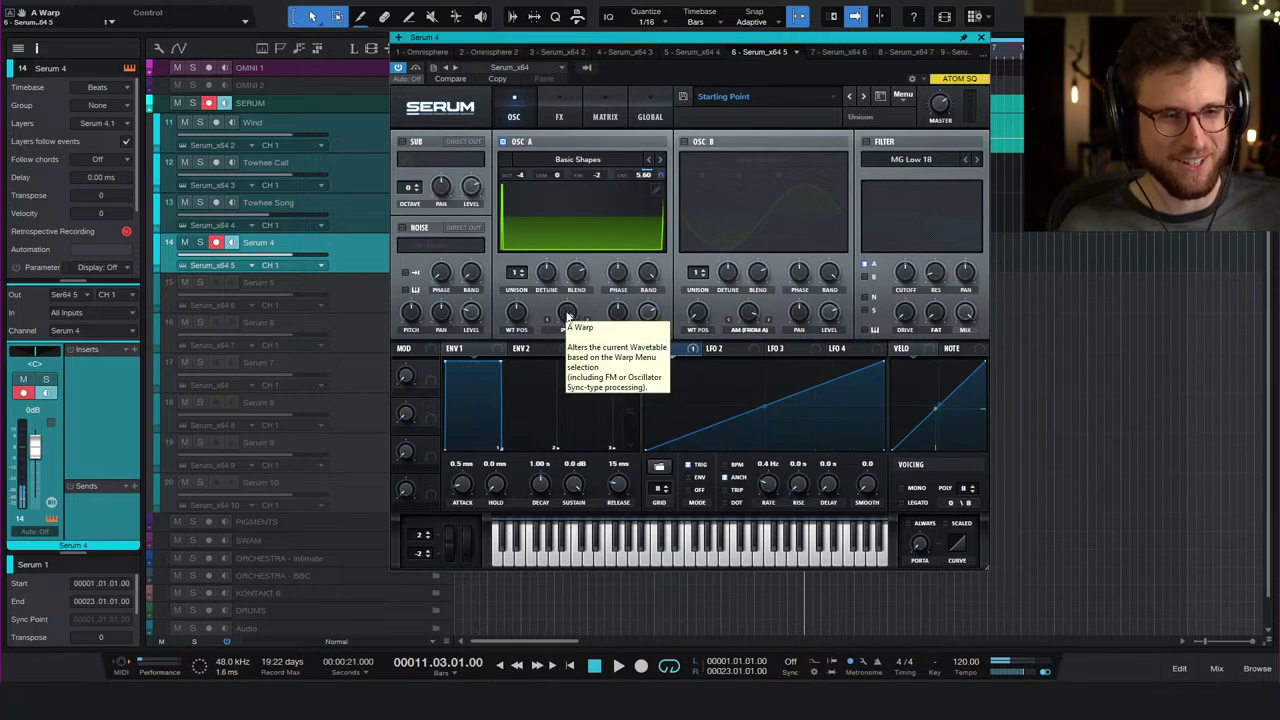
pyautogui.moveTo(566, 314)
pyautogui.mouseDown()
pyautogui.moveTo(572, 328)
pyautogui.moveTo(580, 320)
pyautogui.mouseUp()
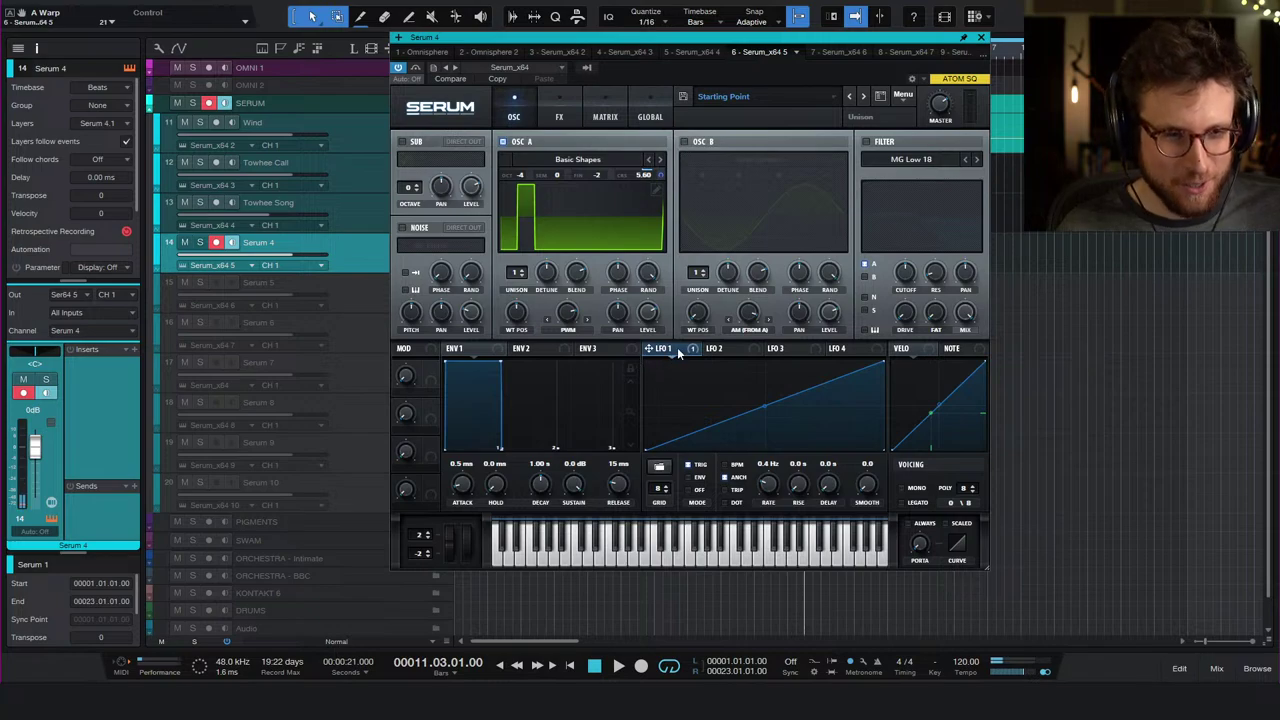
pyautogui.moveTo(566, 318); pyautogui.dragTo(555, 300)
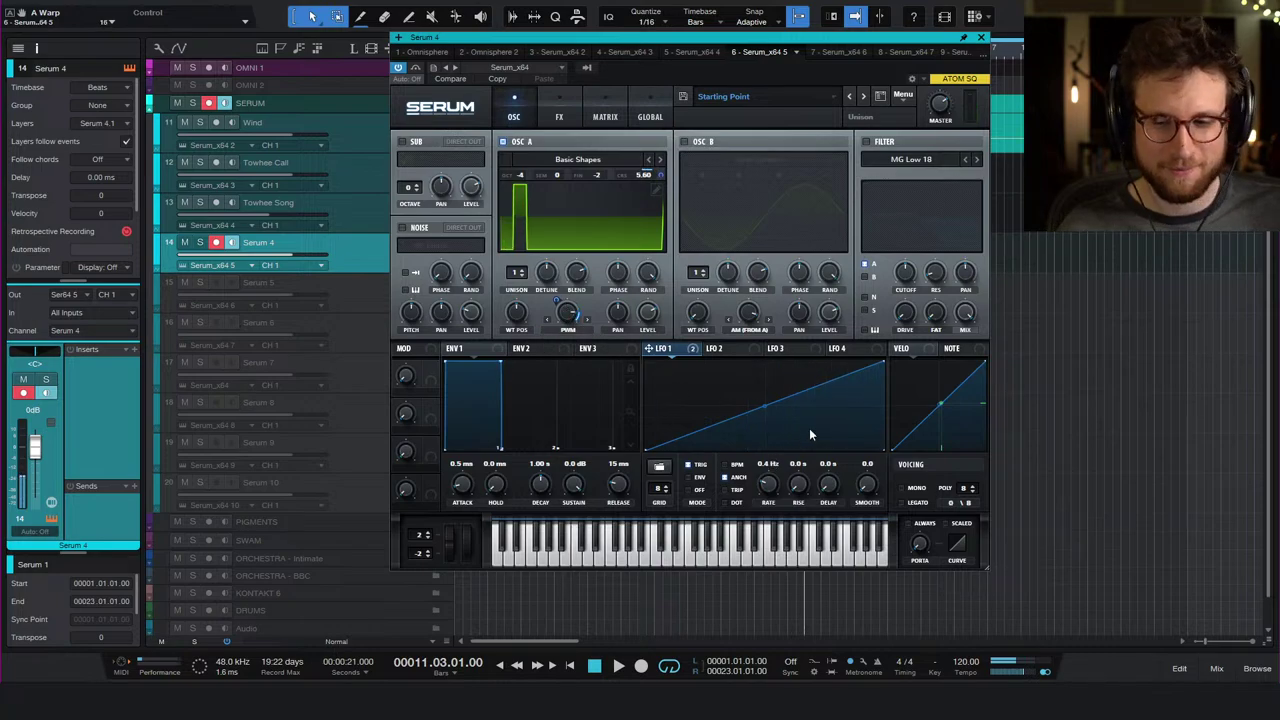
# - Try the filter on oscillator A with the cutoff at 3284 Hz and the type changed to Notch 12
pyautogui.click(866, 142)
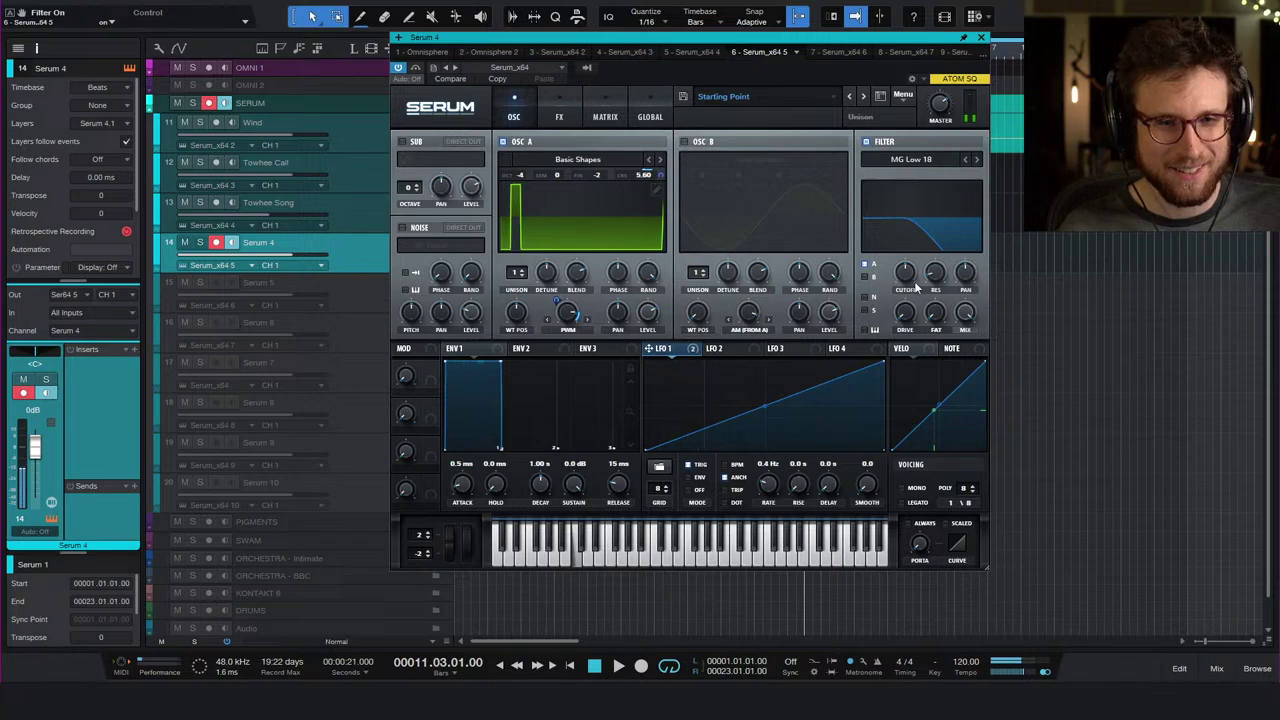
pyautogui.moveTo(917, 285); pyautogui.dragTo(916, 255)
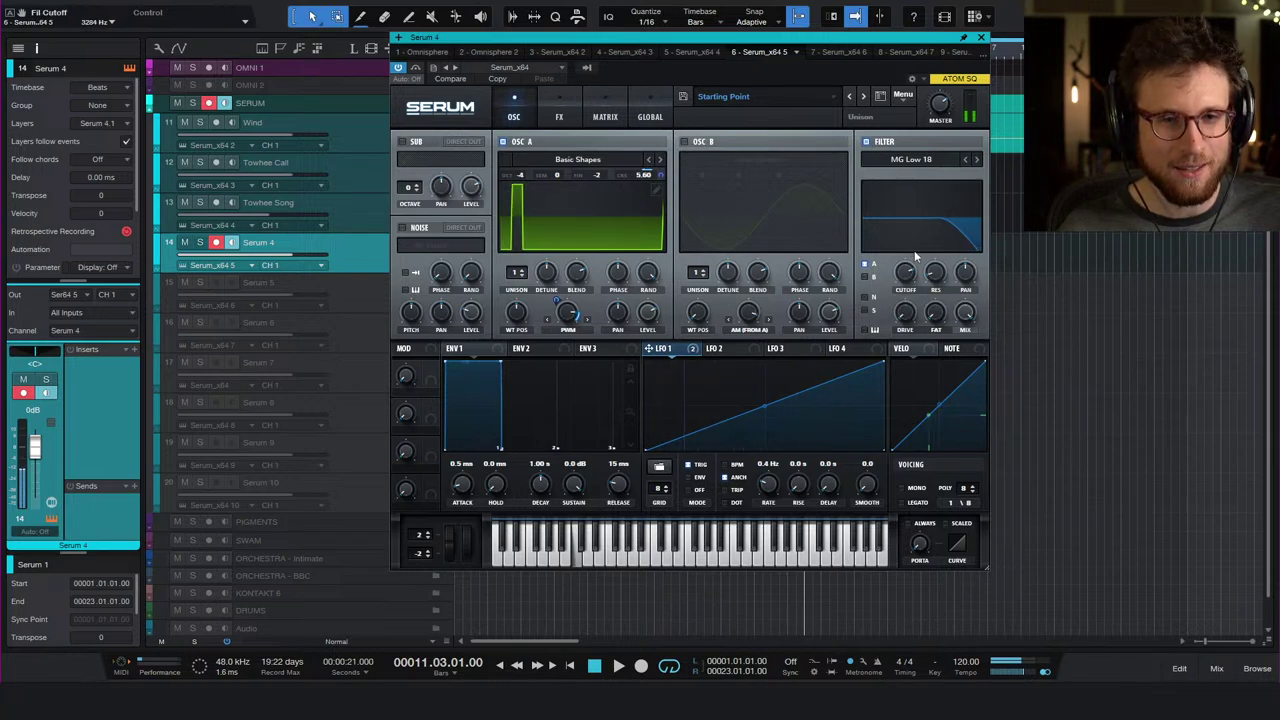
pyautogui.click(977, 160)
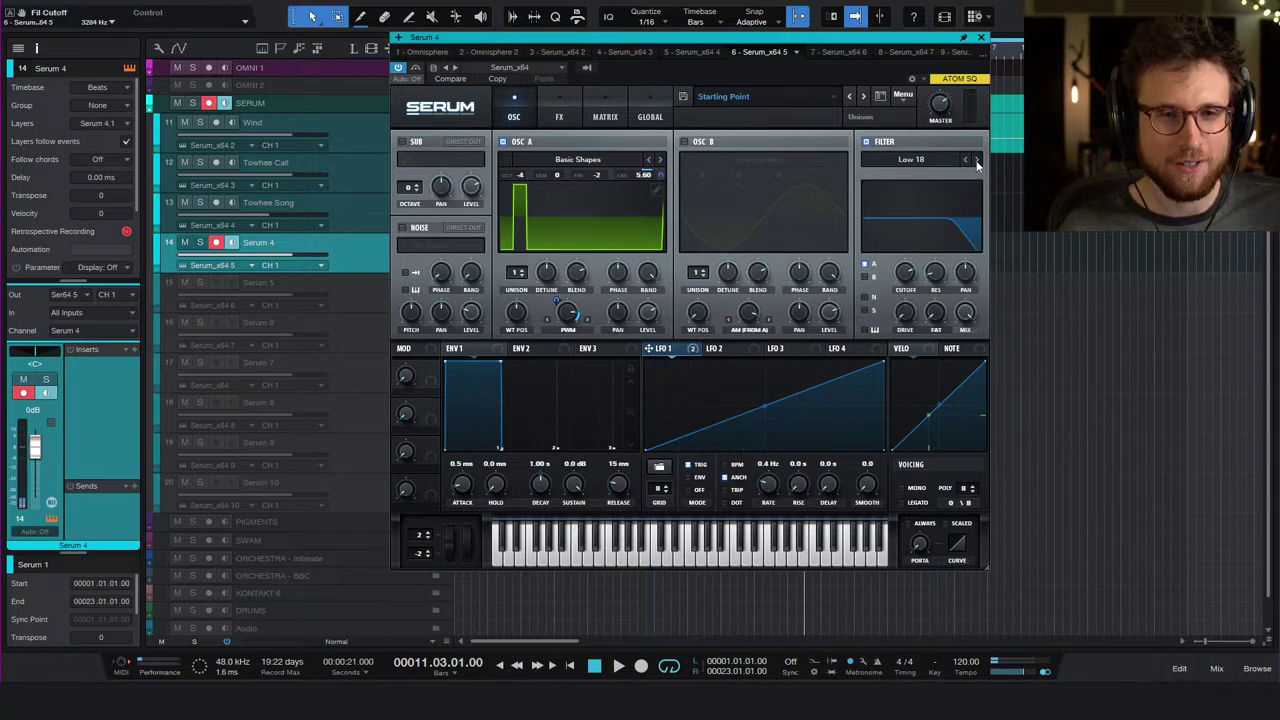
pyautogui.click(977, 160)
pyautogui.click(977, 160)
pyautogui.click(977, 160)
pyautogui.click(977, 160)
pyautogui.click(977, 160)
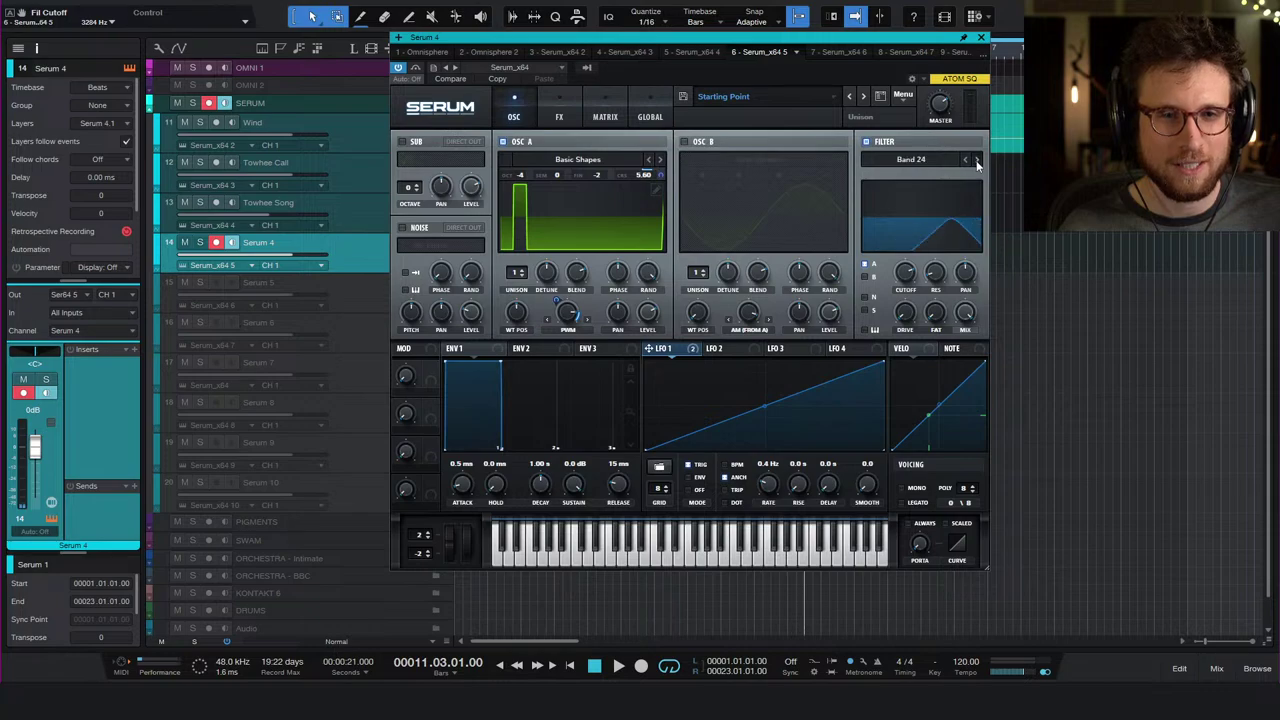
pyautogui.click(977, 160)
pyautogui.click(977, 160)
pyautogui.click(977, 160)
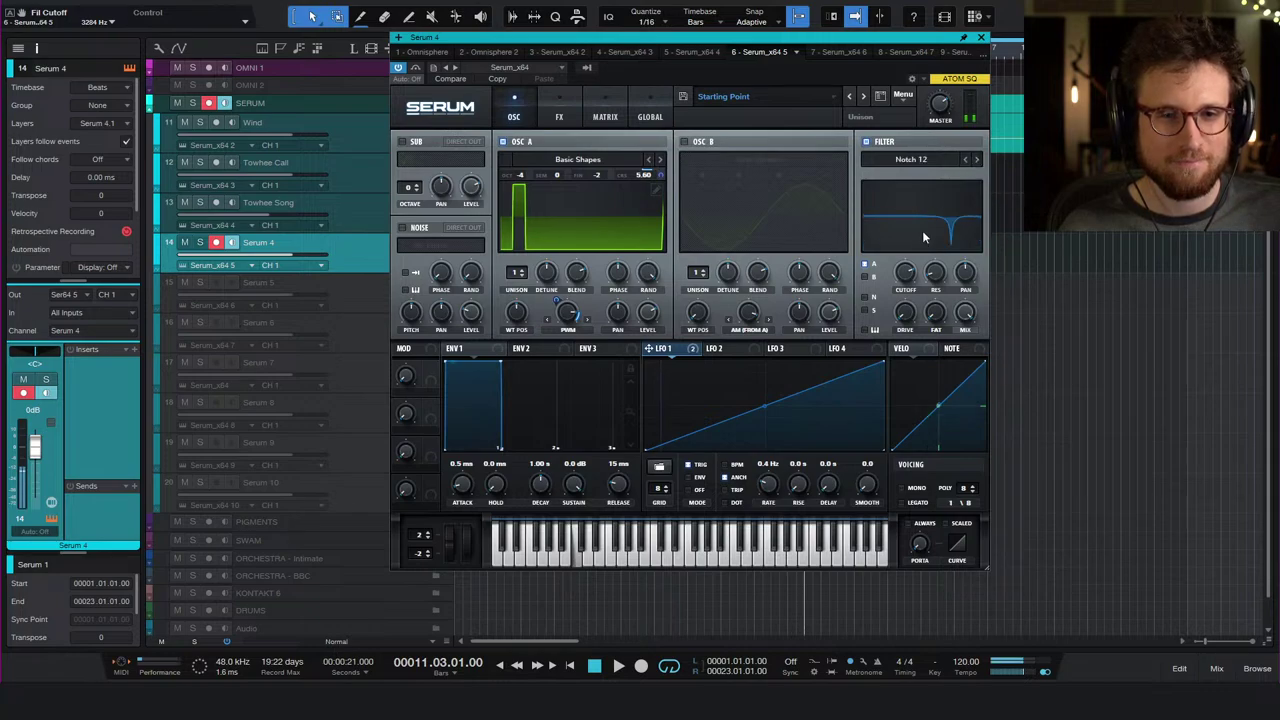
# - Try the notch filter's cutoff at 191 Hz, and the Notch 24 type with the cutoff at 766 Hz
pyautogui.moveTo(905, 273); pyautogui.dragTo(911, 331)
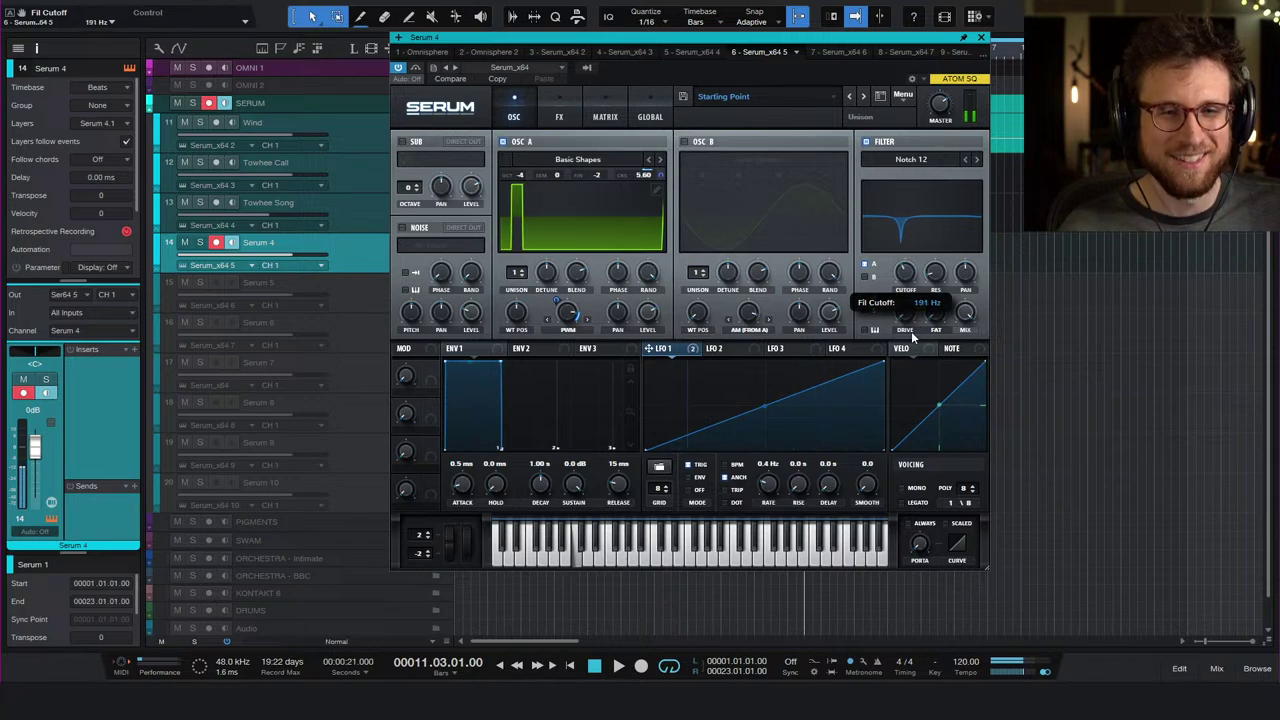
pyautogui.click(976, 160)
pyautogui.moveTo(918, 272)
pyautogui.mouseDown()
pyautogui.moveTo(917, 238)
pyautogui.moveTo(918, 280)
pyautogui.moveTo(922, 258)
pyautogui.mouseUp()
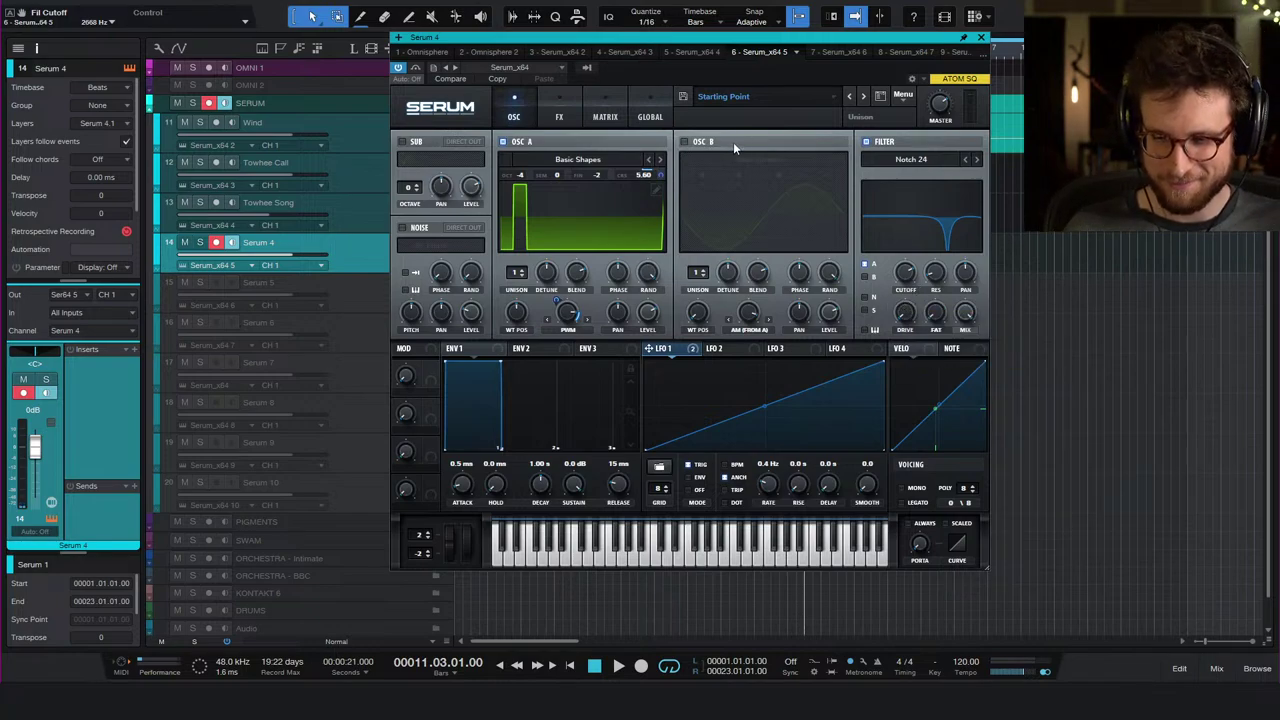
pyautogui.moveTo(904, 272); pyautogui.dragTo(912, 302)
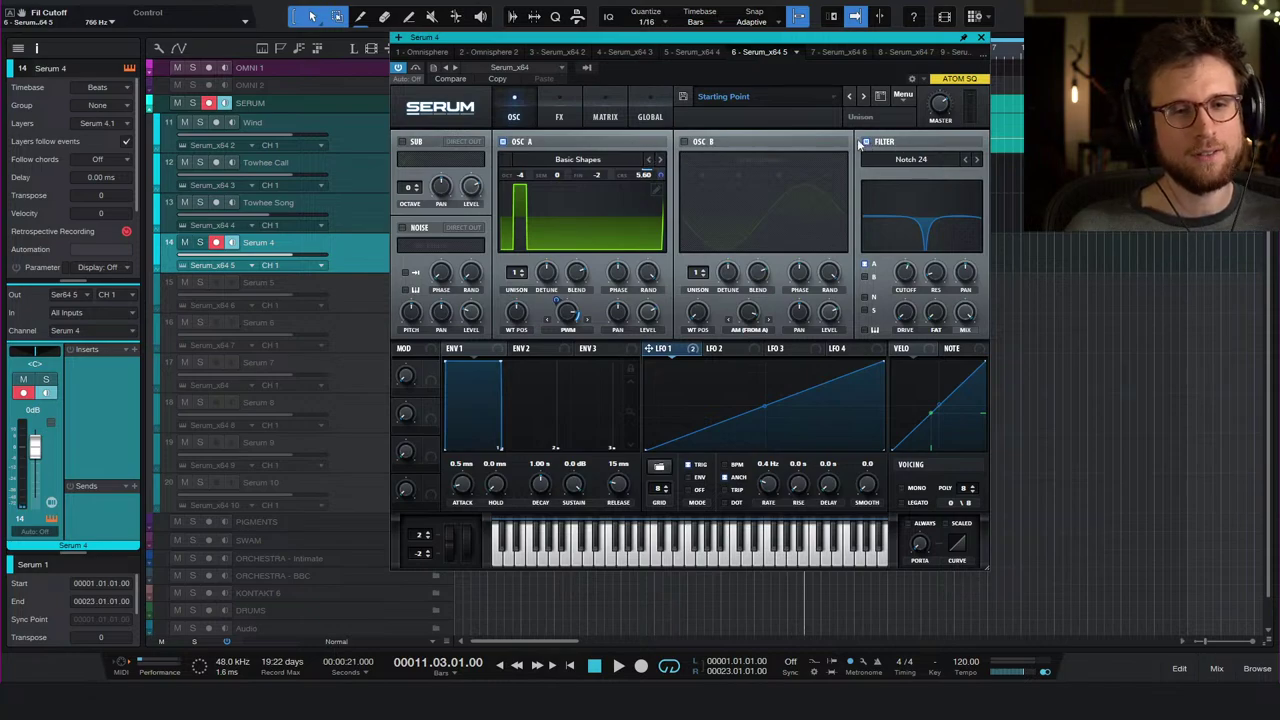
# - Try the Combs filter type with the filter drive at about 35%
pyautogui.click(910, 160)
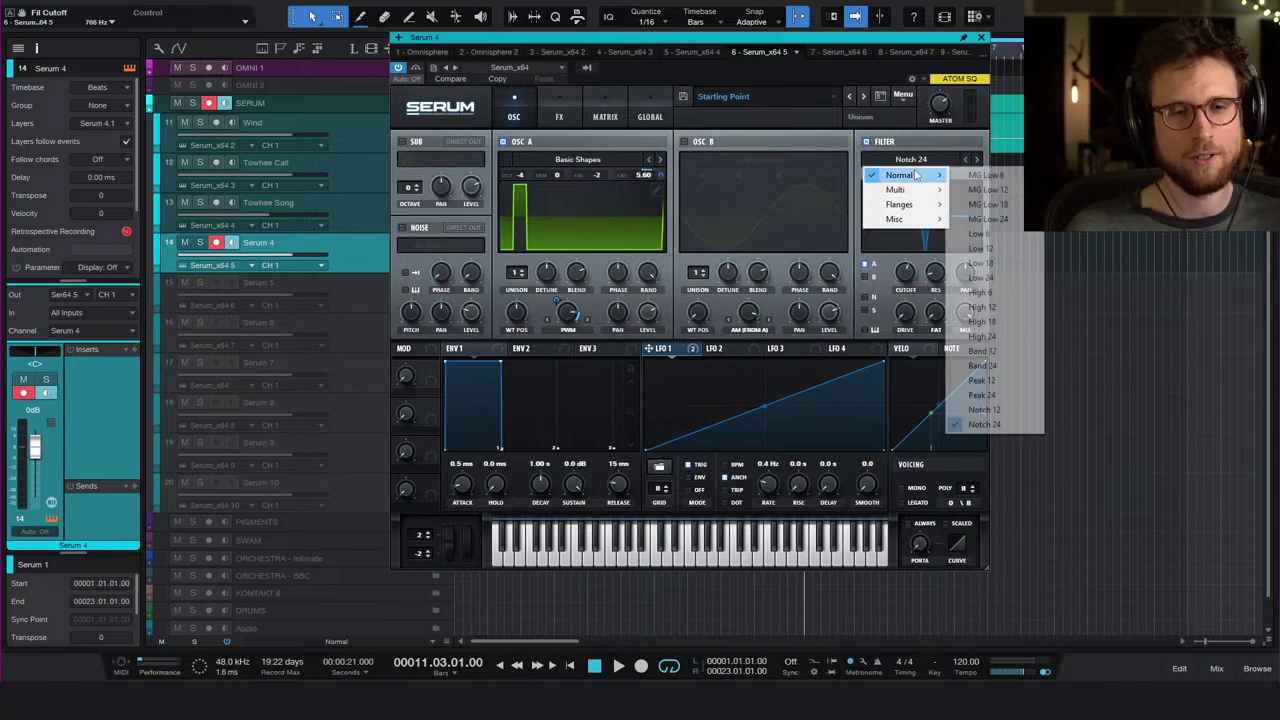
pyautogui.moveTo(923, 195)
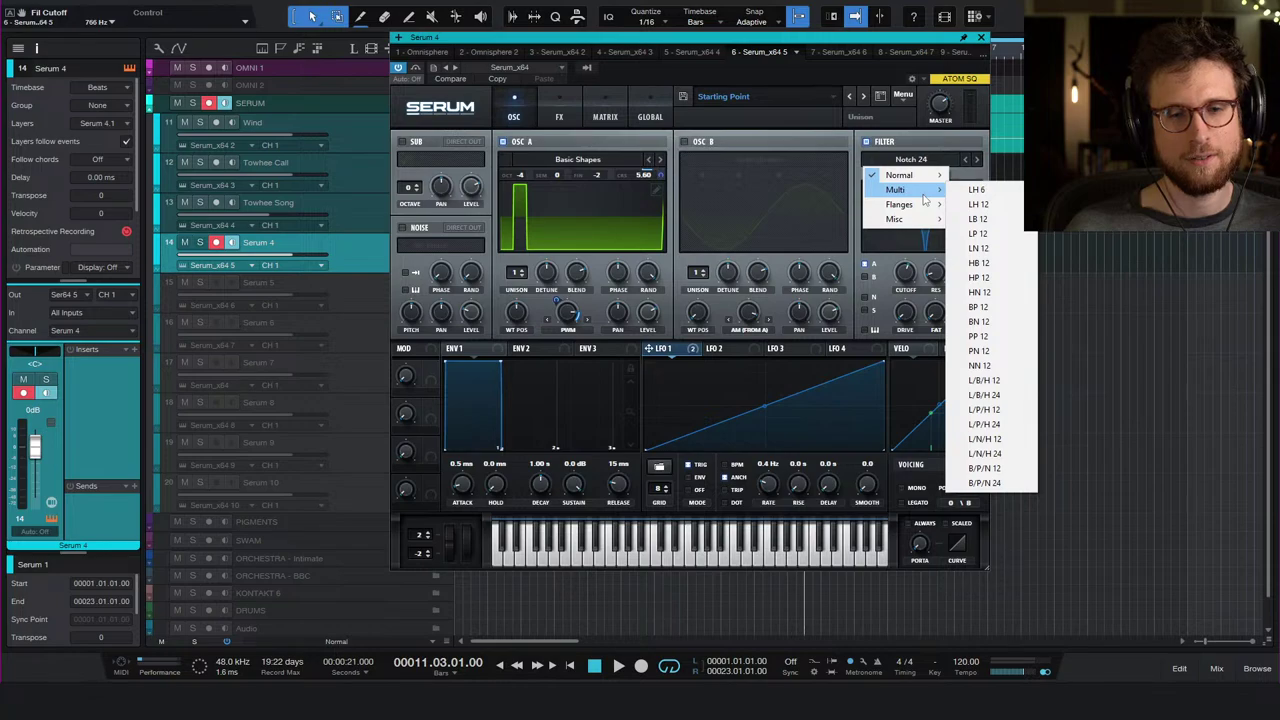
pyautogui.moveTo(932, 224)
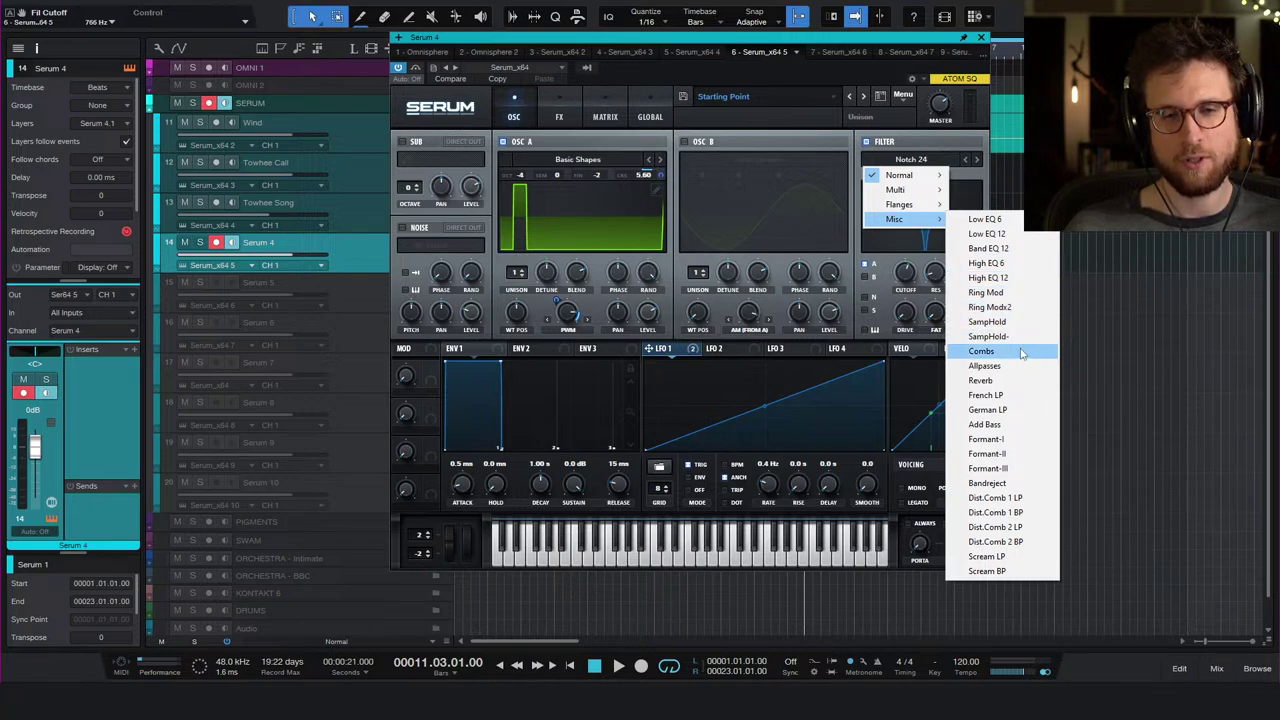
pyautogui.click(1016, 352)
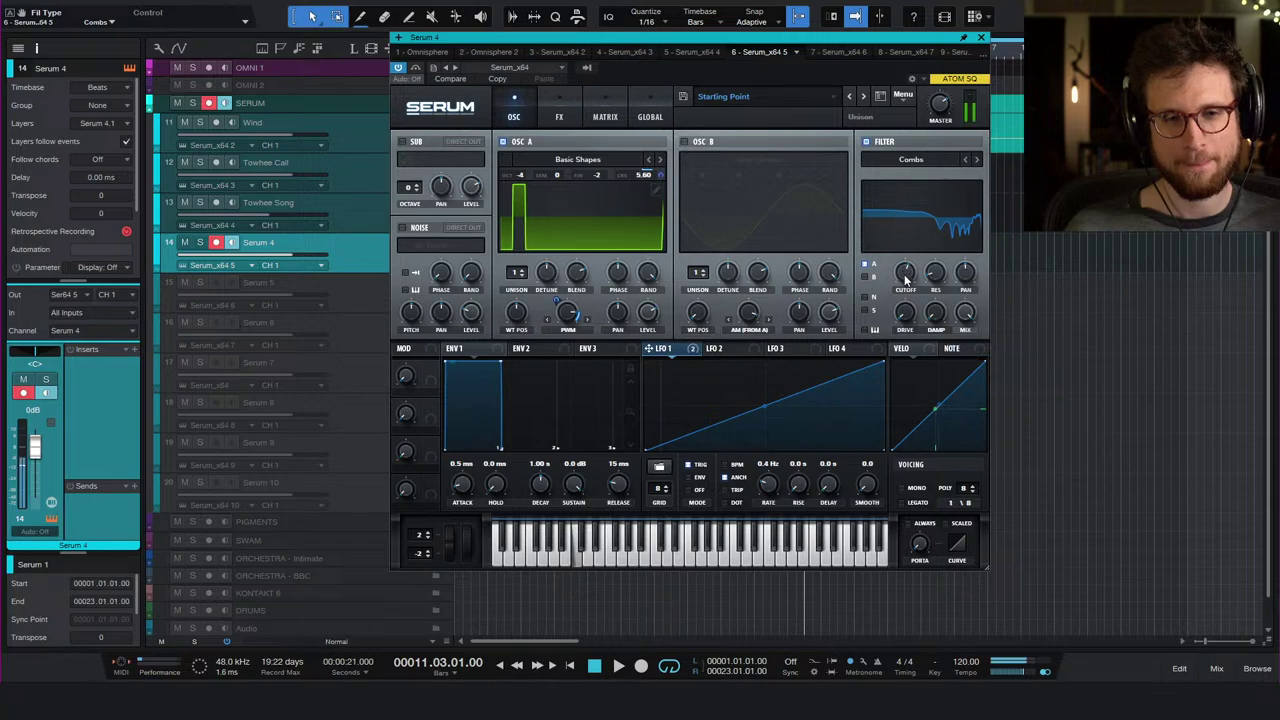
pyautogui.moveTo(918, 344); pyautogui.dragTo(911, 317)
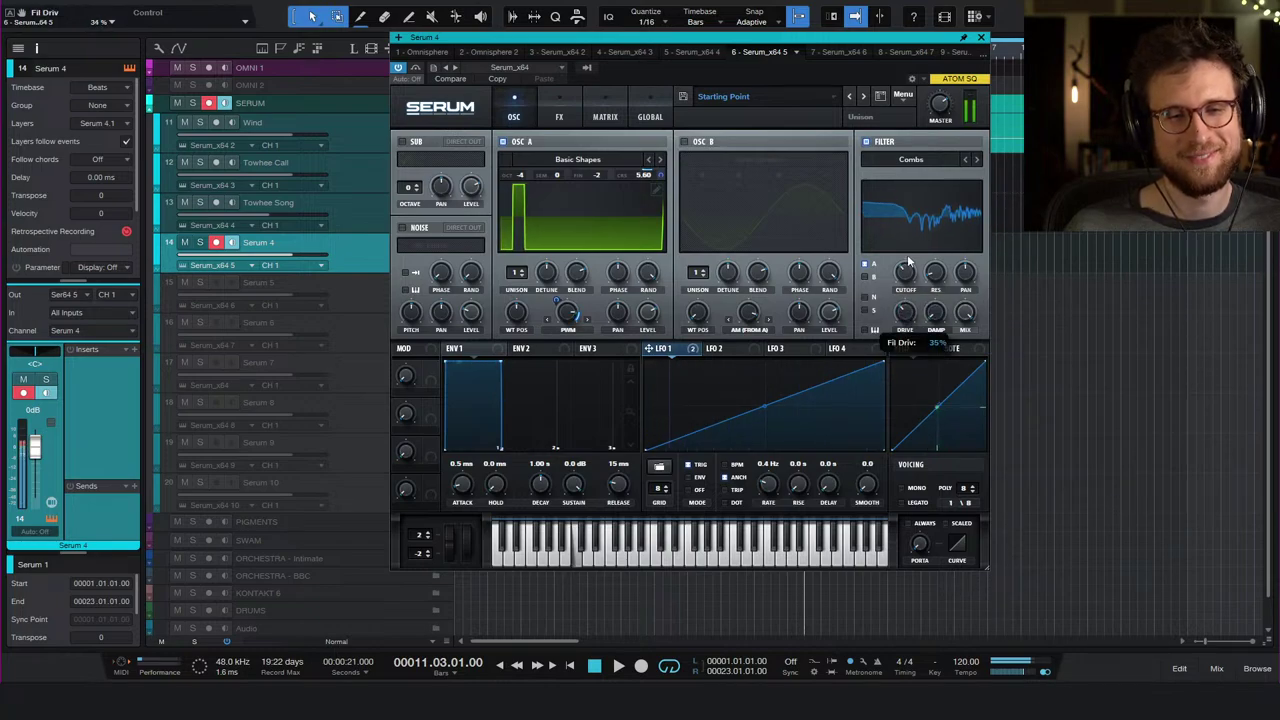
# - Try the Allpasses filter type with the cutoff at 198 Hz and the Reverb type at 440 Hz
pyautogui.click(976, 160)
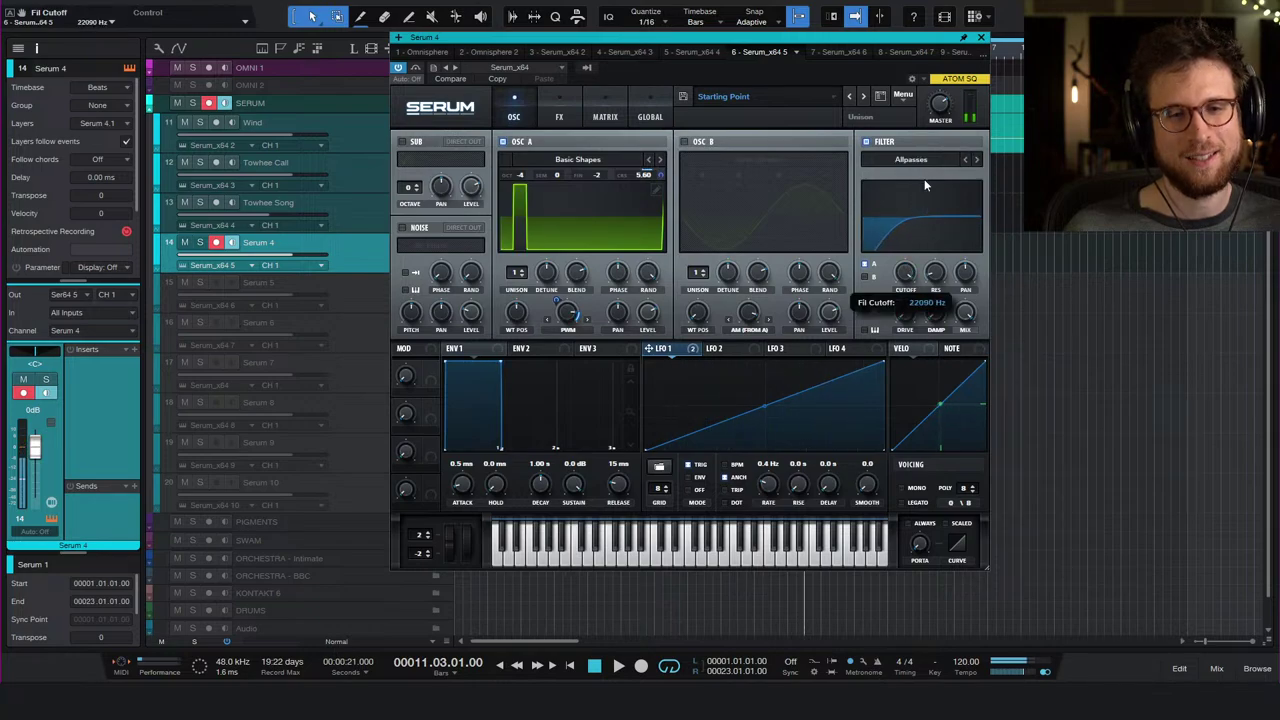
pyautogui.moveTo(924, 179); pyautogui.dragTo(936, 318)
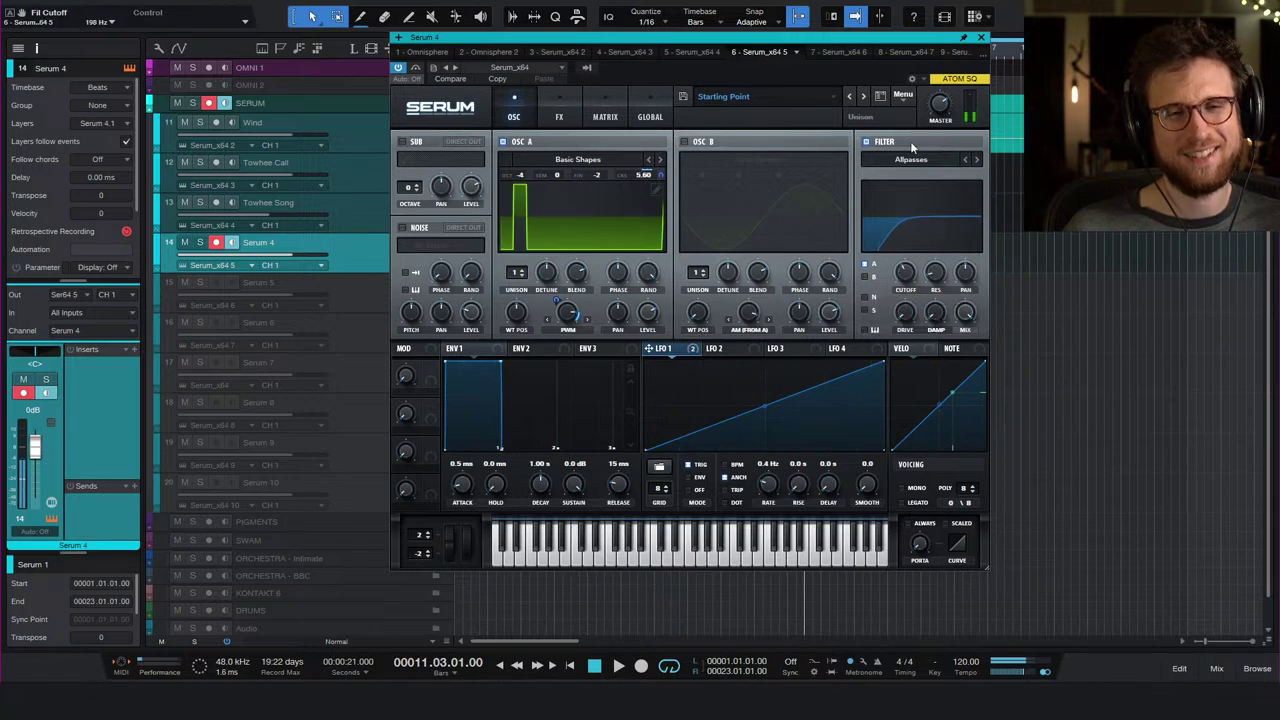
pyautogui.click(976, 159)
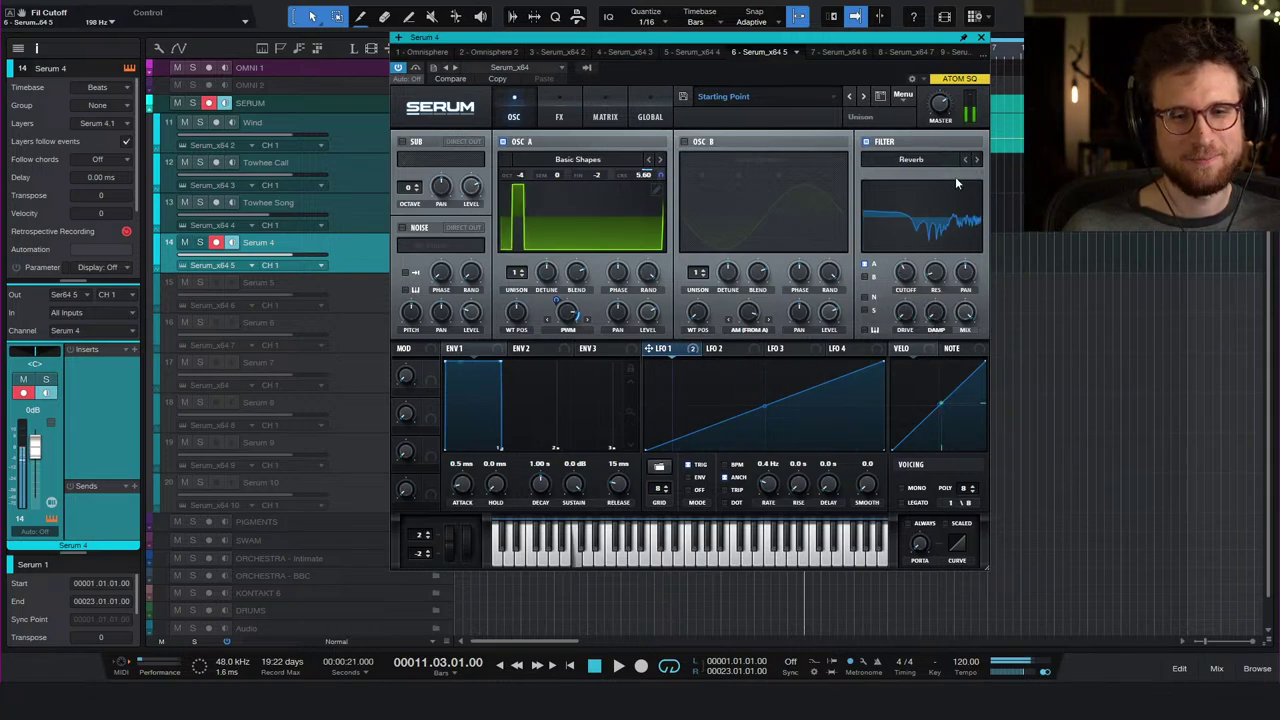
pyautogui.moveTo(906, 281)
pyautogui.mouseDown()
pyautogui.moveTo(907, 343)
pyautogui.moveTo(928, 275)
pyautogui.mouseUp()
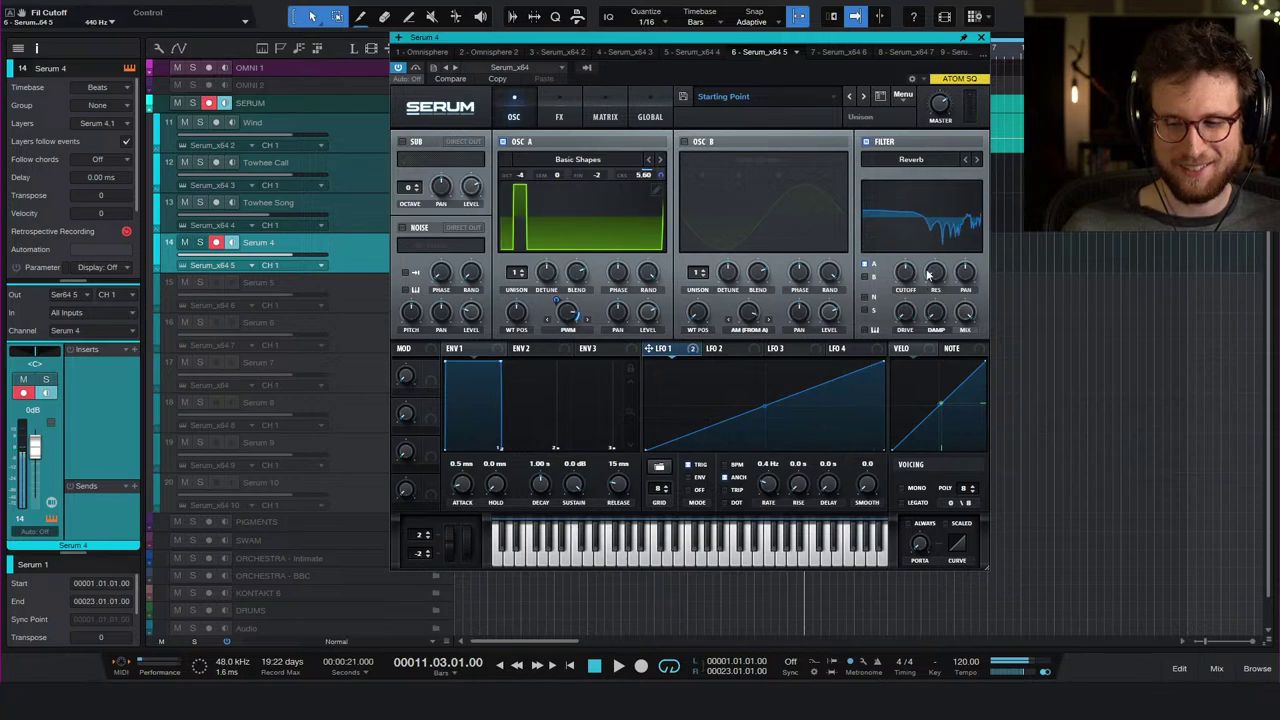
# - Try the French LP filter type with a different cutoff and turn the filter off
pyautogui.click(976, 159)
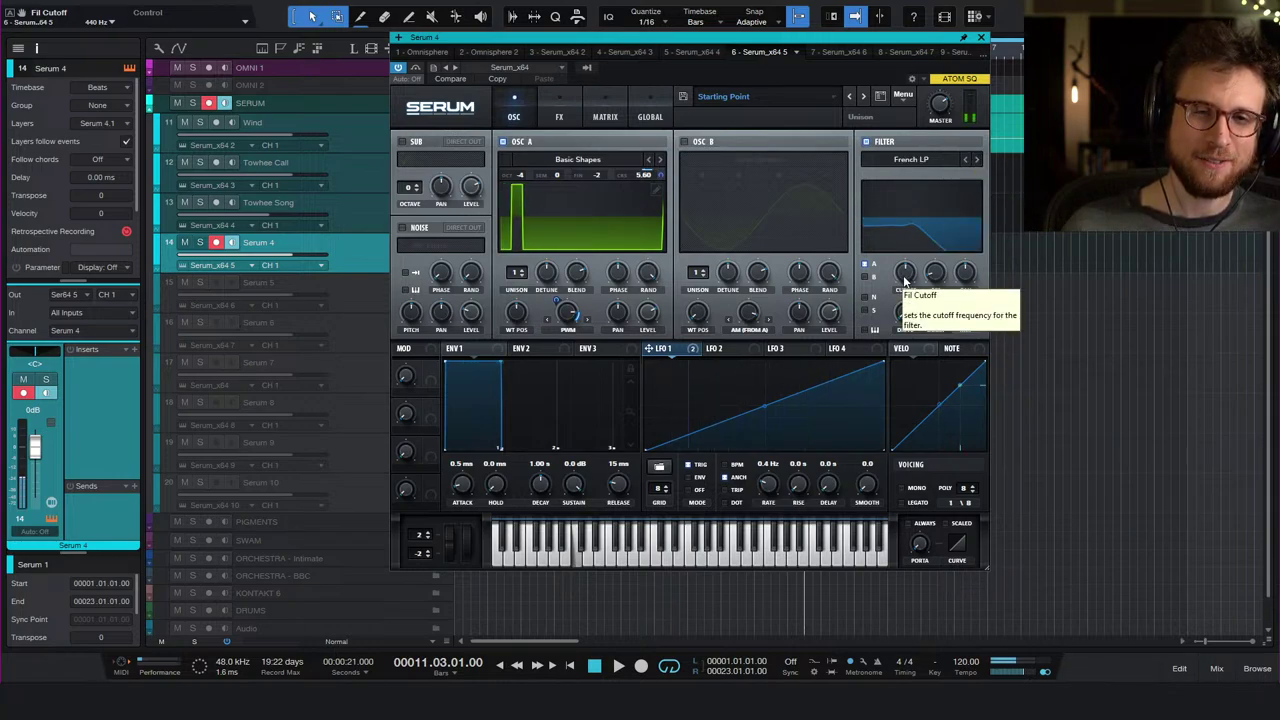
pyautogui.moveTo(905, 280); pyautogui.dragTo(914, 250)
pyautogui.click(866, 141)
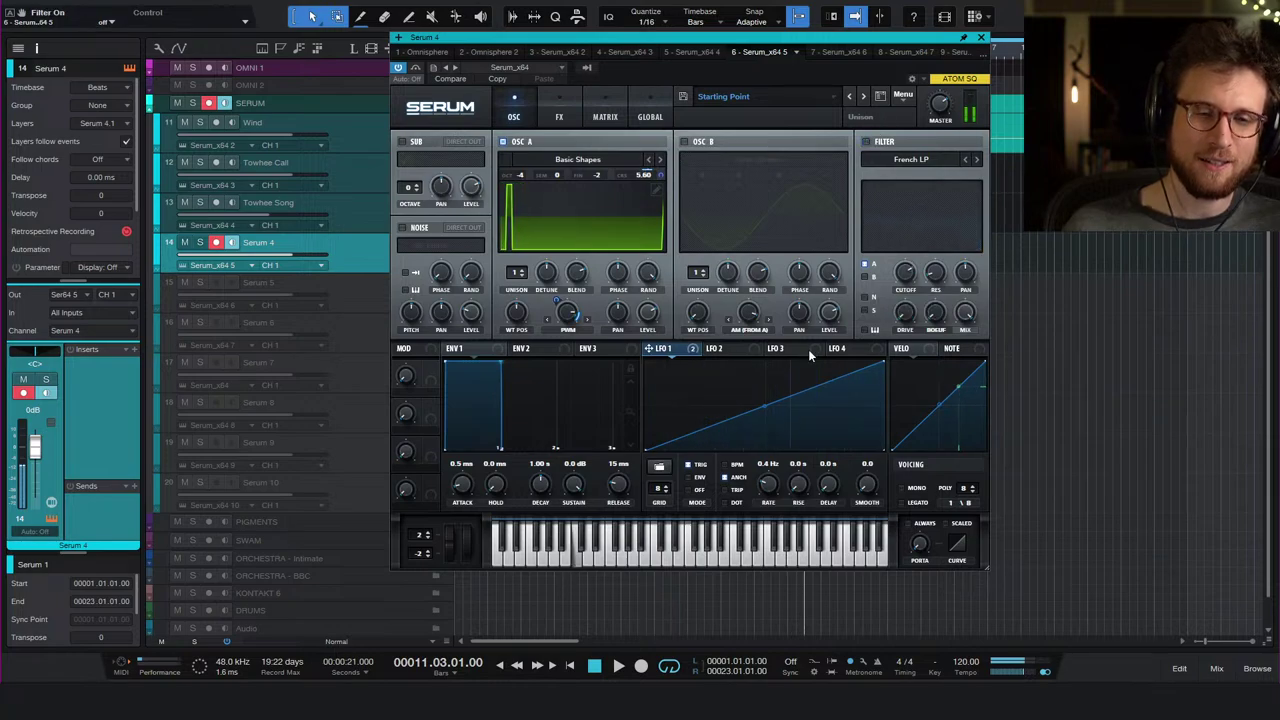
# - Bend LFO 2 into a steep falling curve and route it to the master tuning (Mast.Tun) with an amount of 42
pyautogui.click(743, 348)
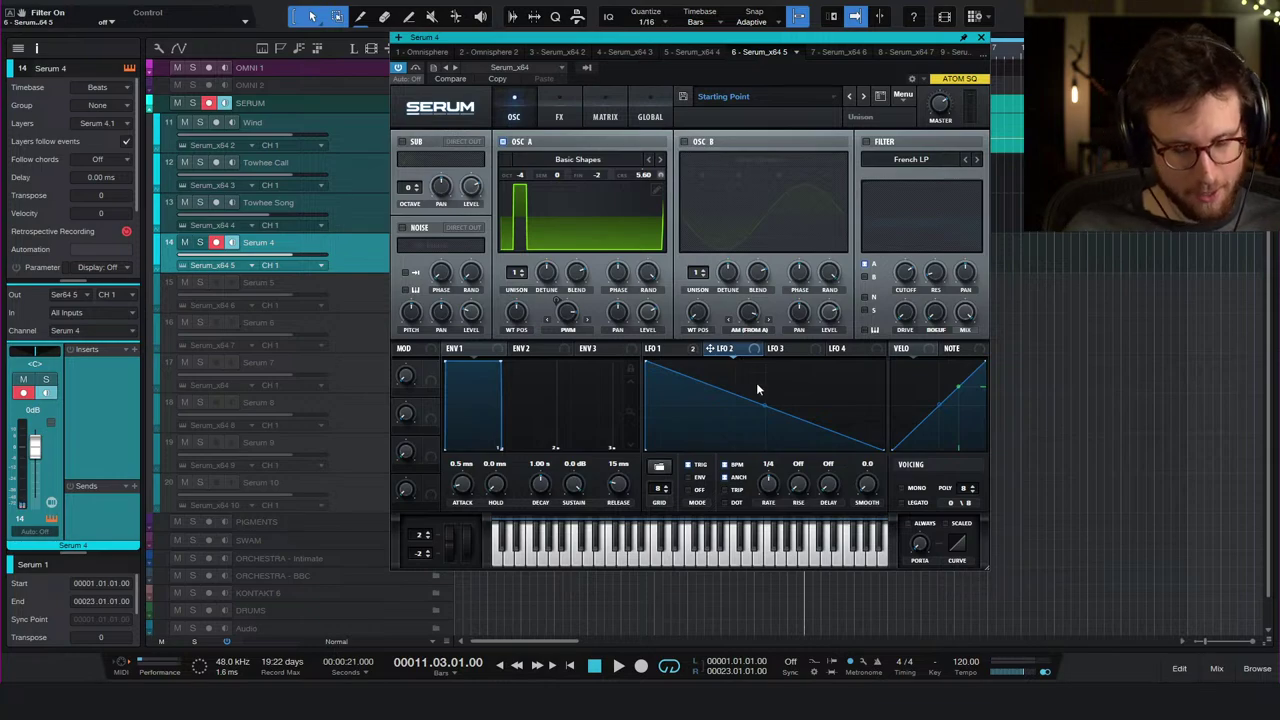
pyautogui.moveTo(766, 405); pyautogui.dragTo(759, 441)
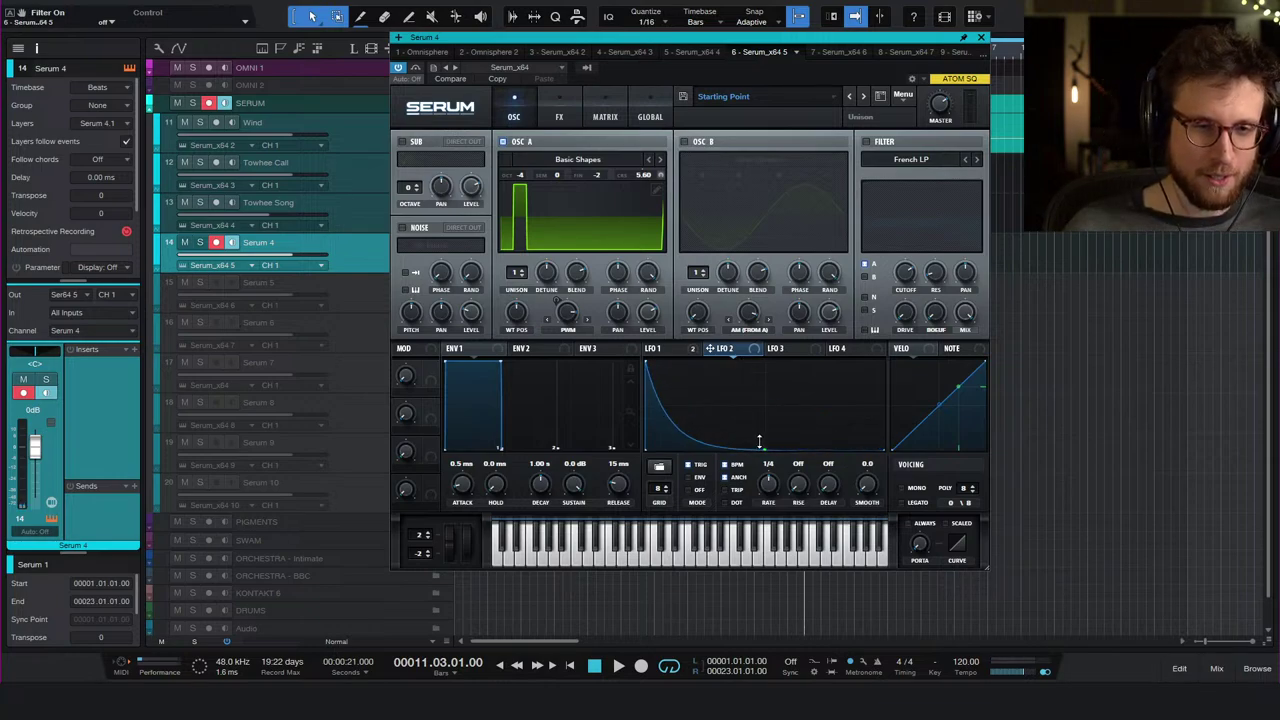
pyautogui.click(598, 117)
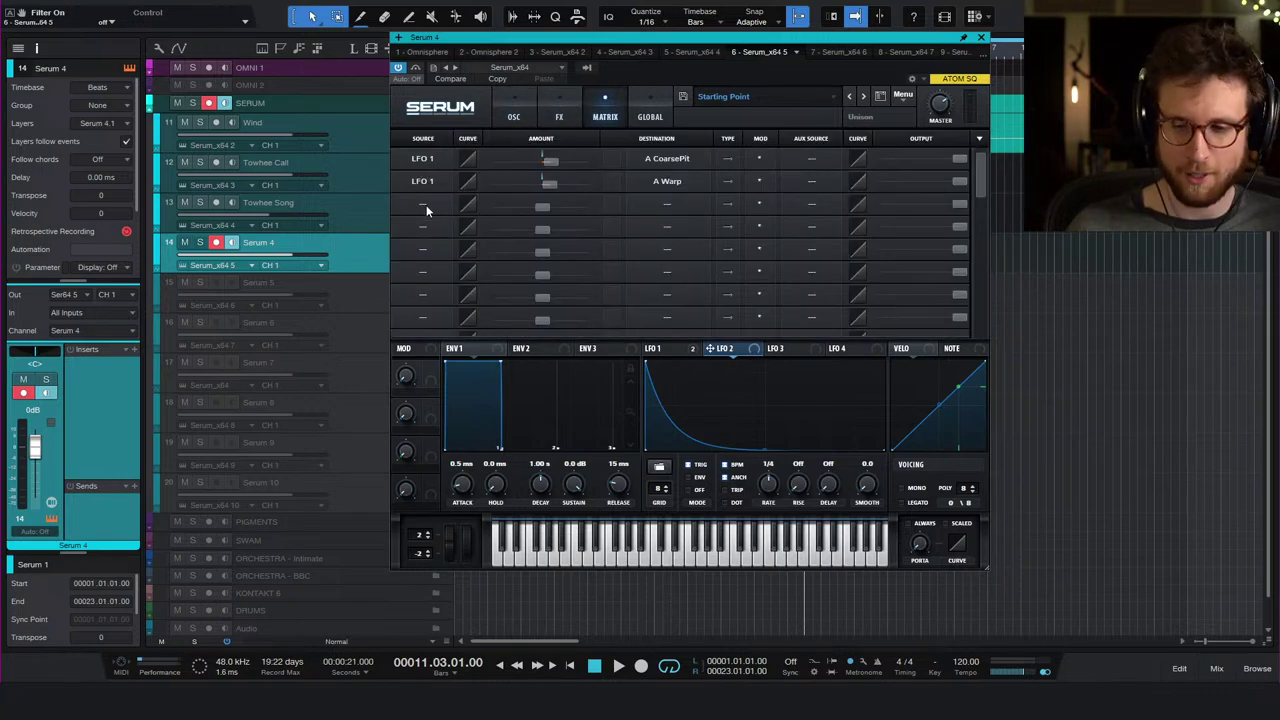
pyautogui.click(426, 207)
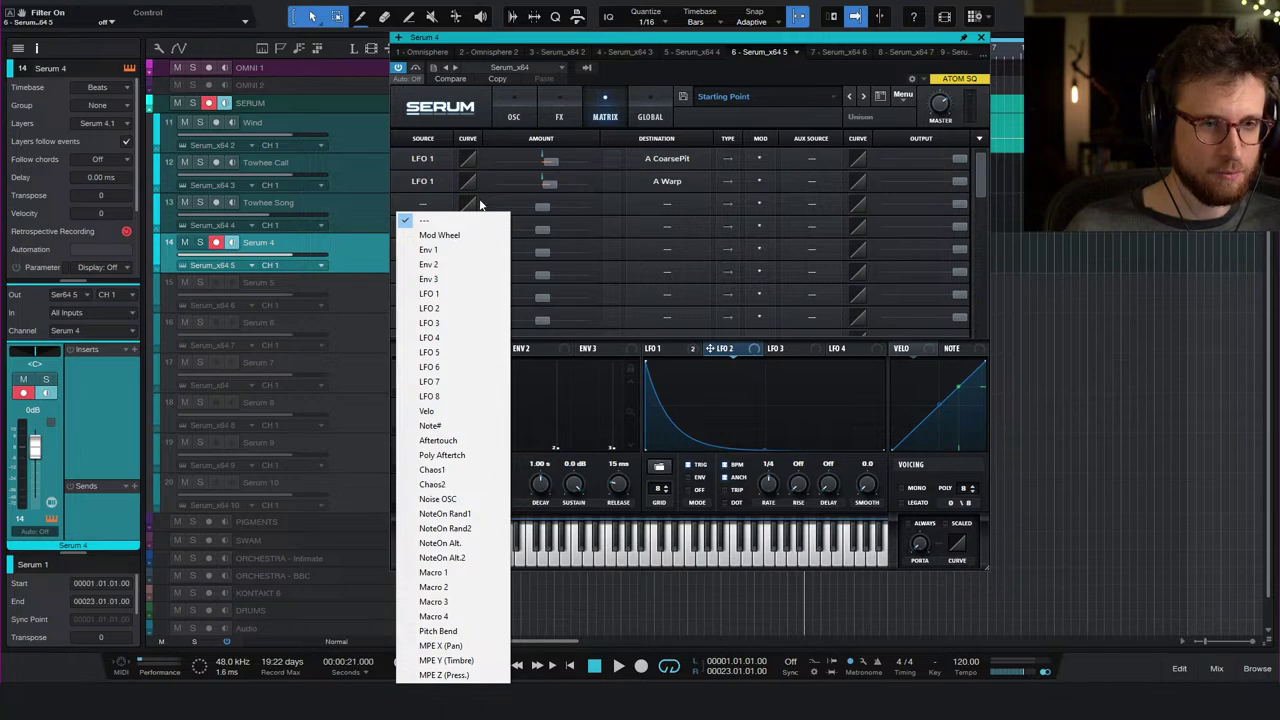
pyautogui.click(457, 308)
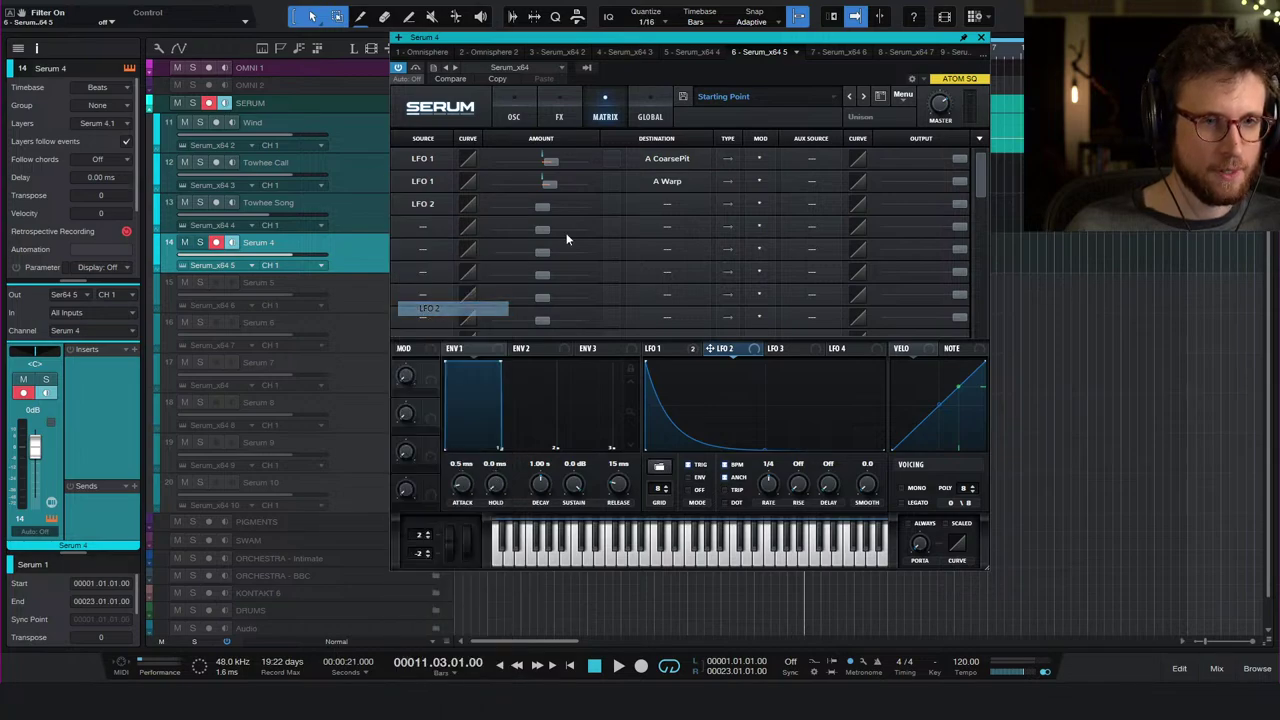
pyautogui.click(665, 205)
pyautogui.moveTo(660, 323)
pyautogui.click(770, 323)
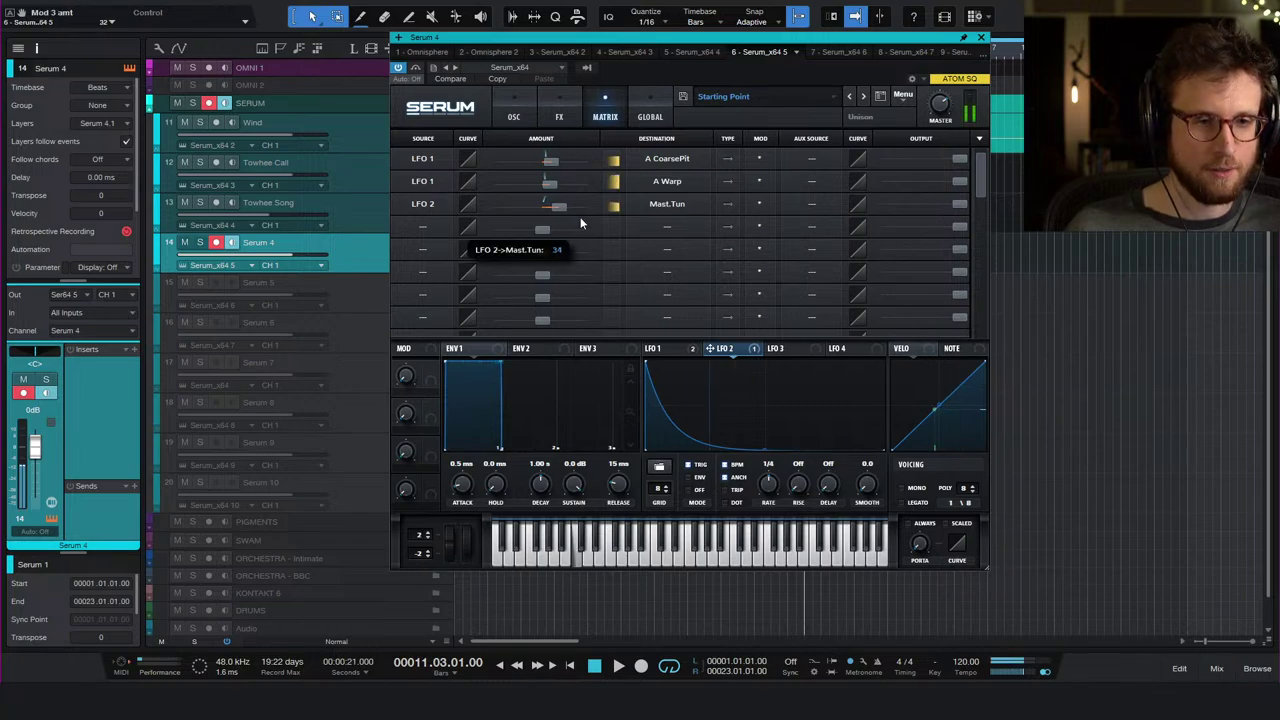
pyautogui.moveTo(564, 214); pyautogui.dragTo(587, 223)
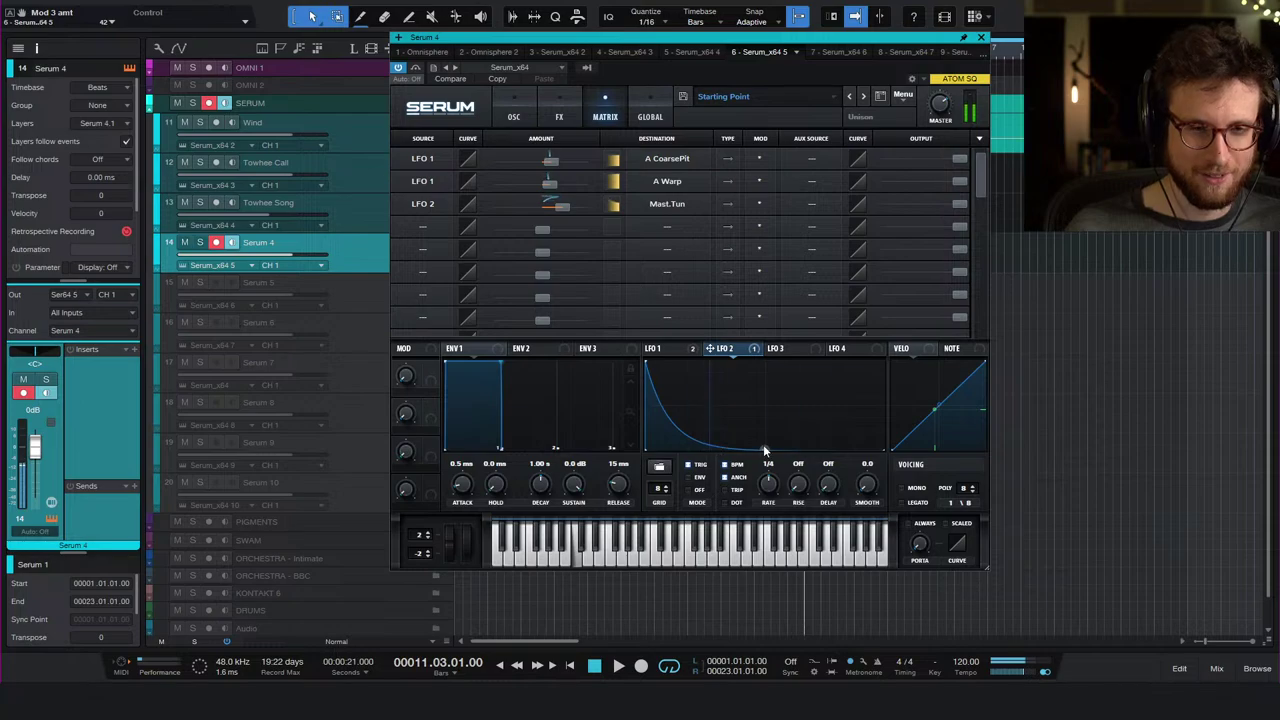
pyautogui.moveTo(763, 446)
pyautogui.mouseDown()
pyautogui.moveTo(650, 447)
pyautogui.moveTo(758, 452)
pyautogui.mouseUp()
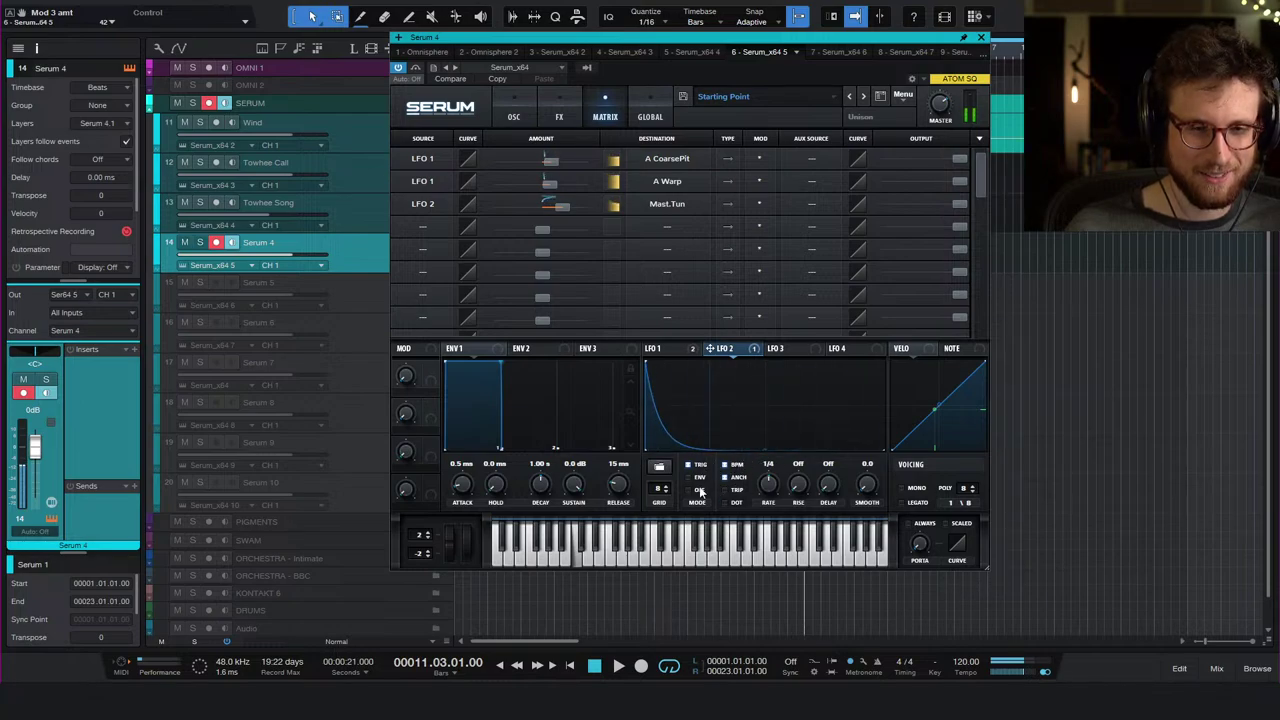
# - Set LFO 2 to run free of tempo sync at 2.2 Hz and route it to Amp. with an amount of 100
pyautogui.click(724, 466)
pyautogui.moveTo(768, 485); pyautogui.dragTo(767, 500)
pyautogui.click(454, 236)
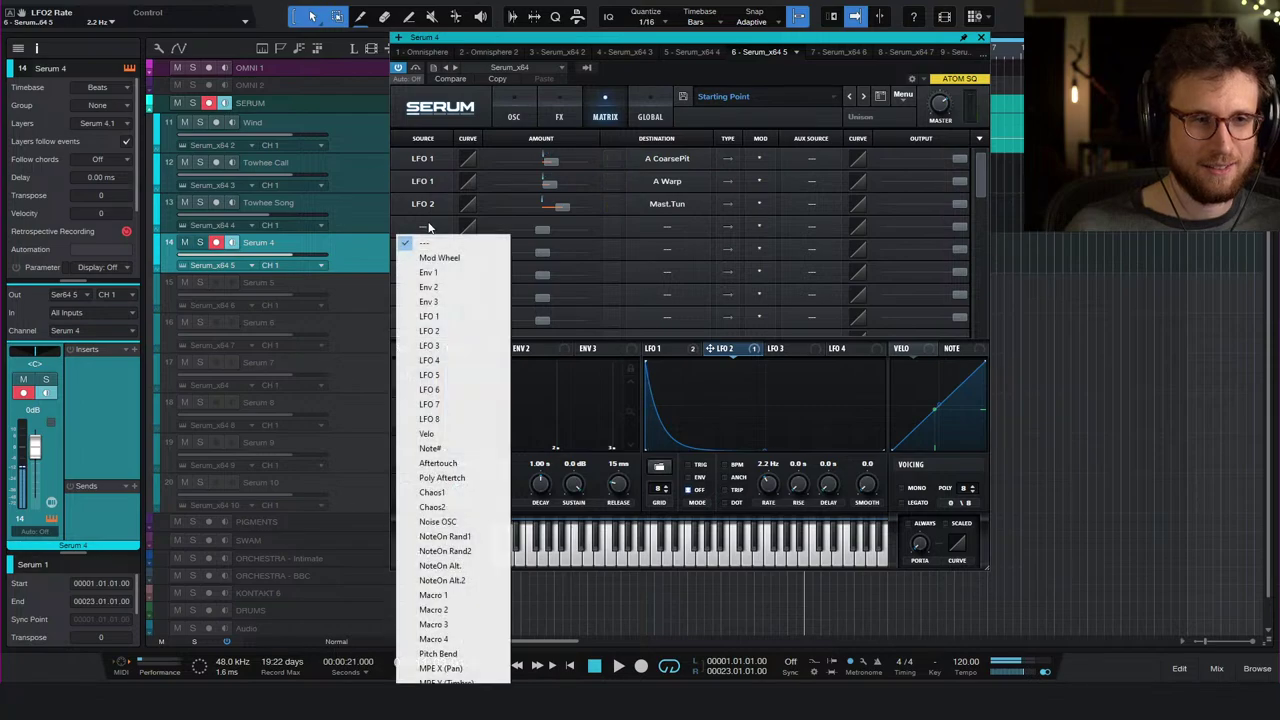
pyautogui.click(463, 336)
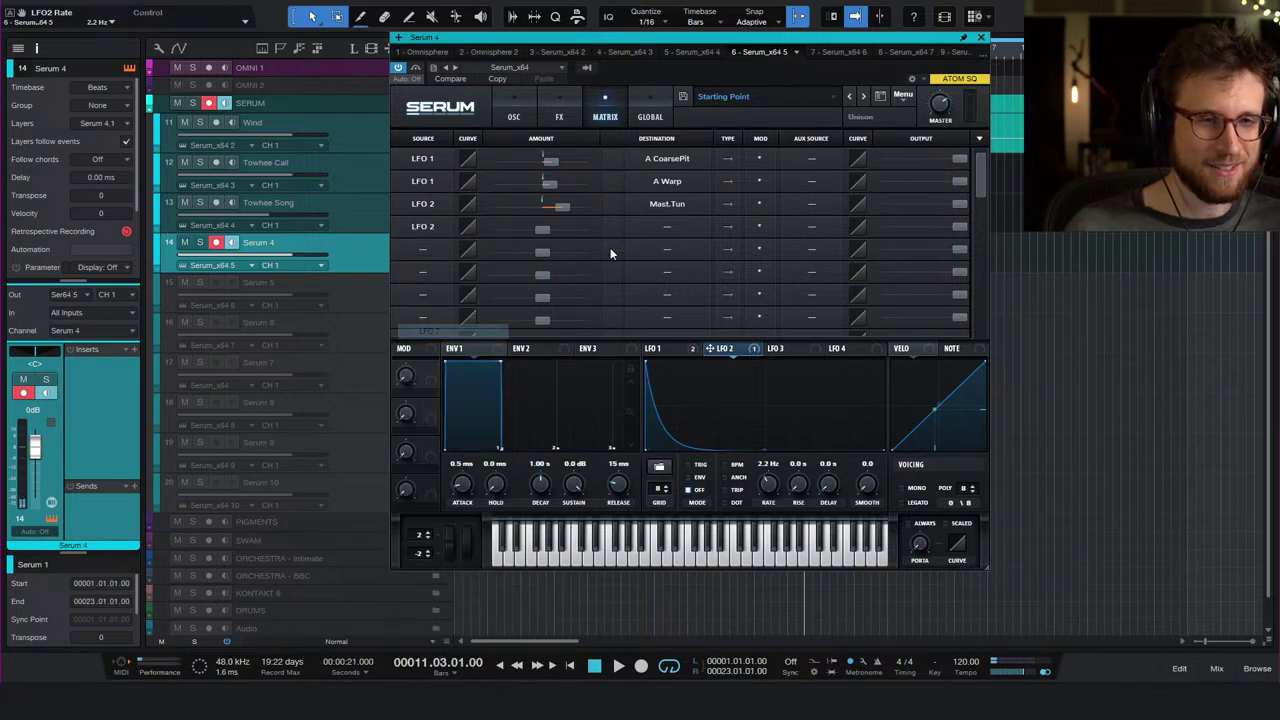
pyautogui.click(645, 228)
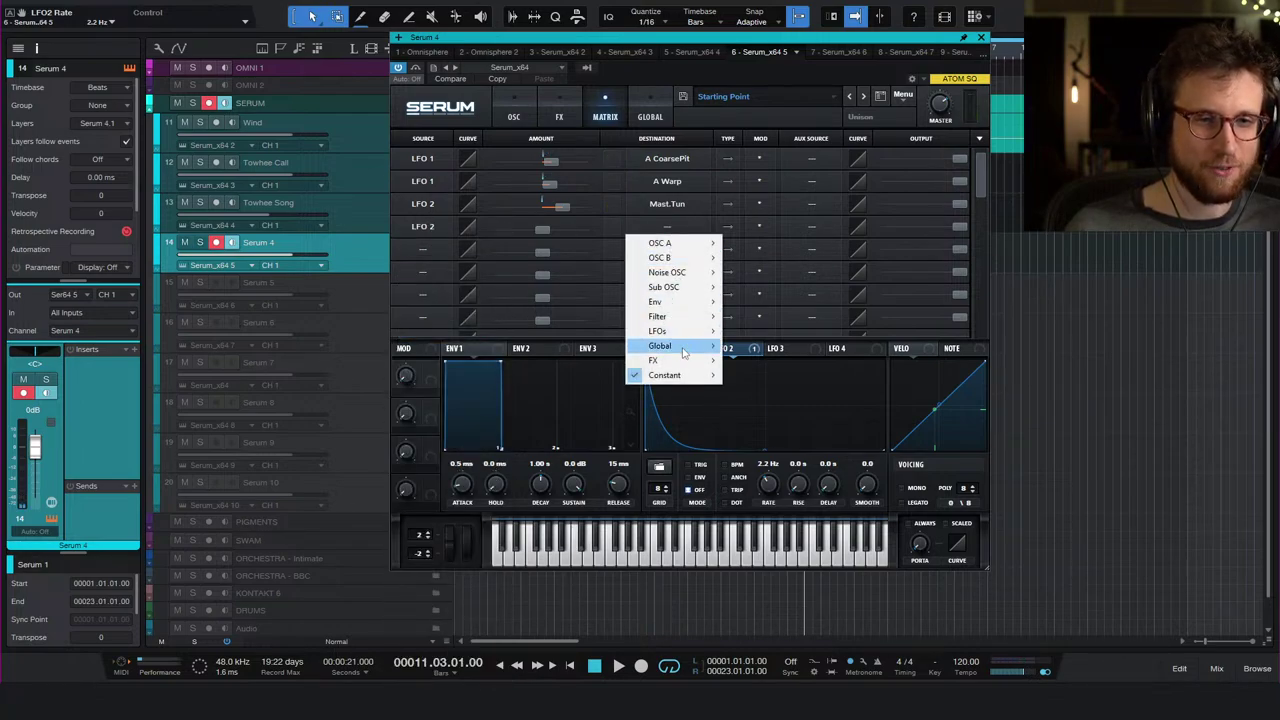
pyautogui.moveTo(688, 320)
pyautogui.click(752, 343)
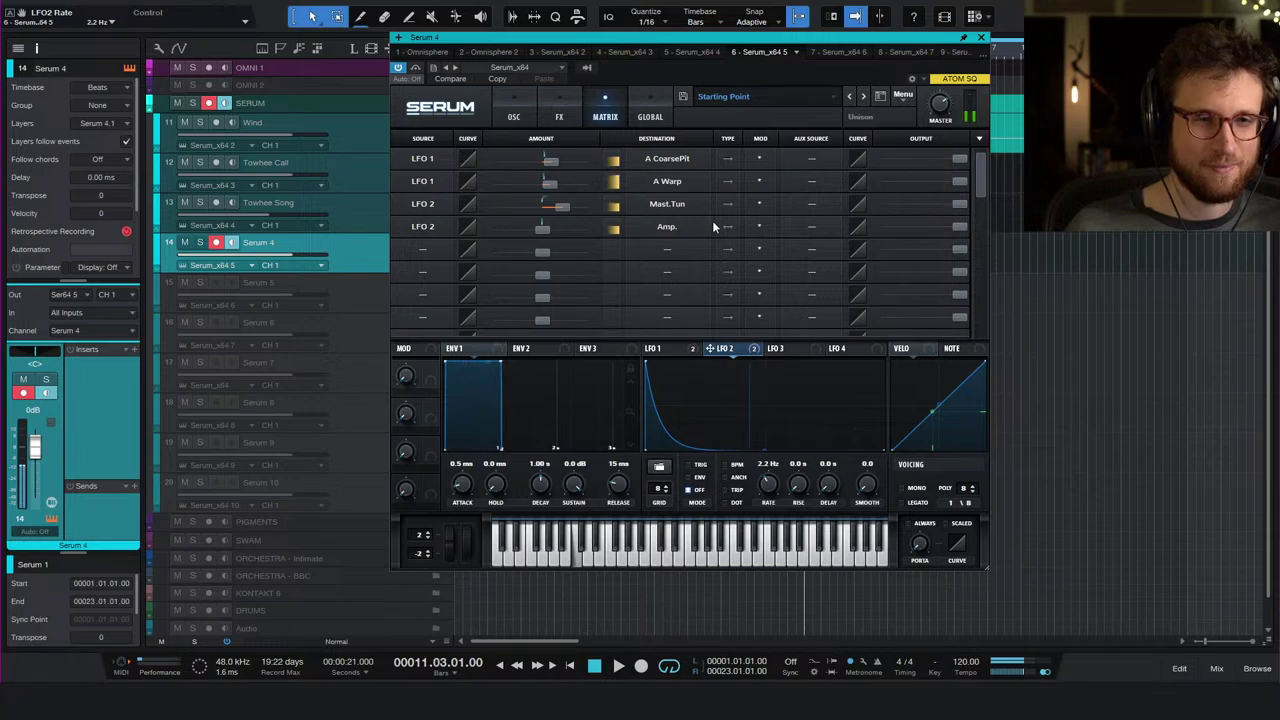
pyautogui.moveTo(558, 237); pyautogui.dragTo(748, 228)
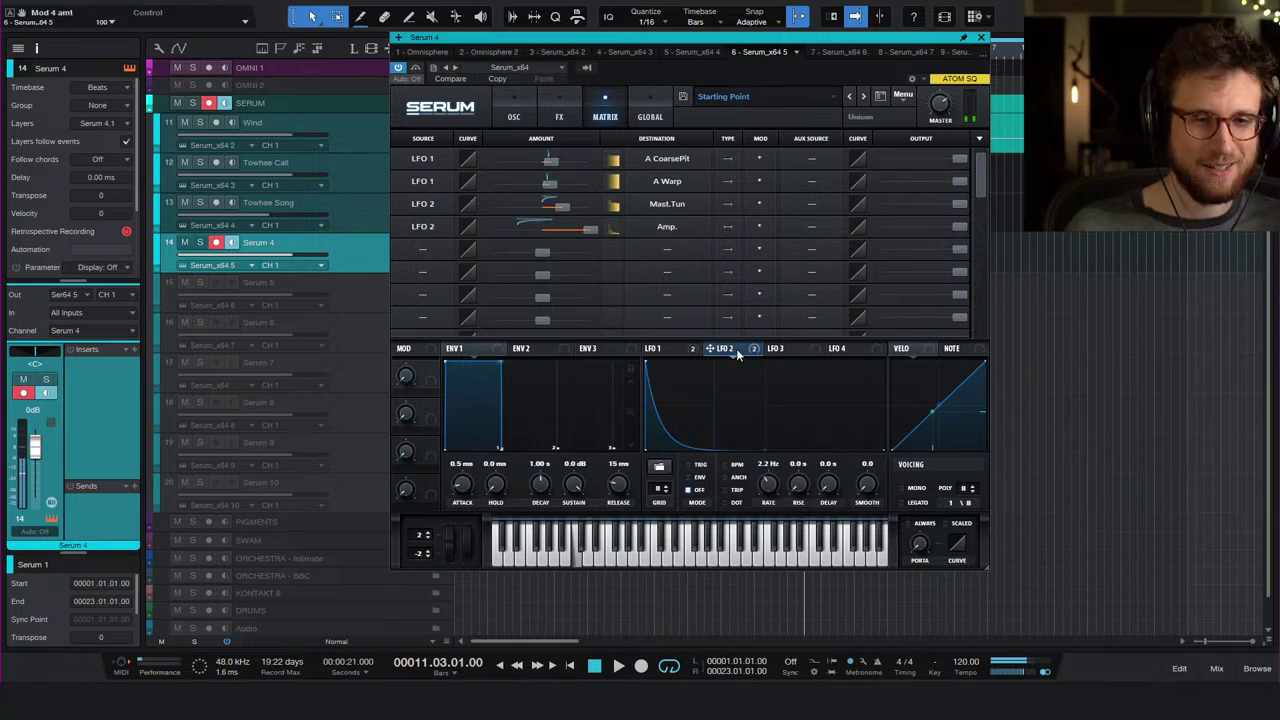
pyautogui.moveTo(739, 352)
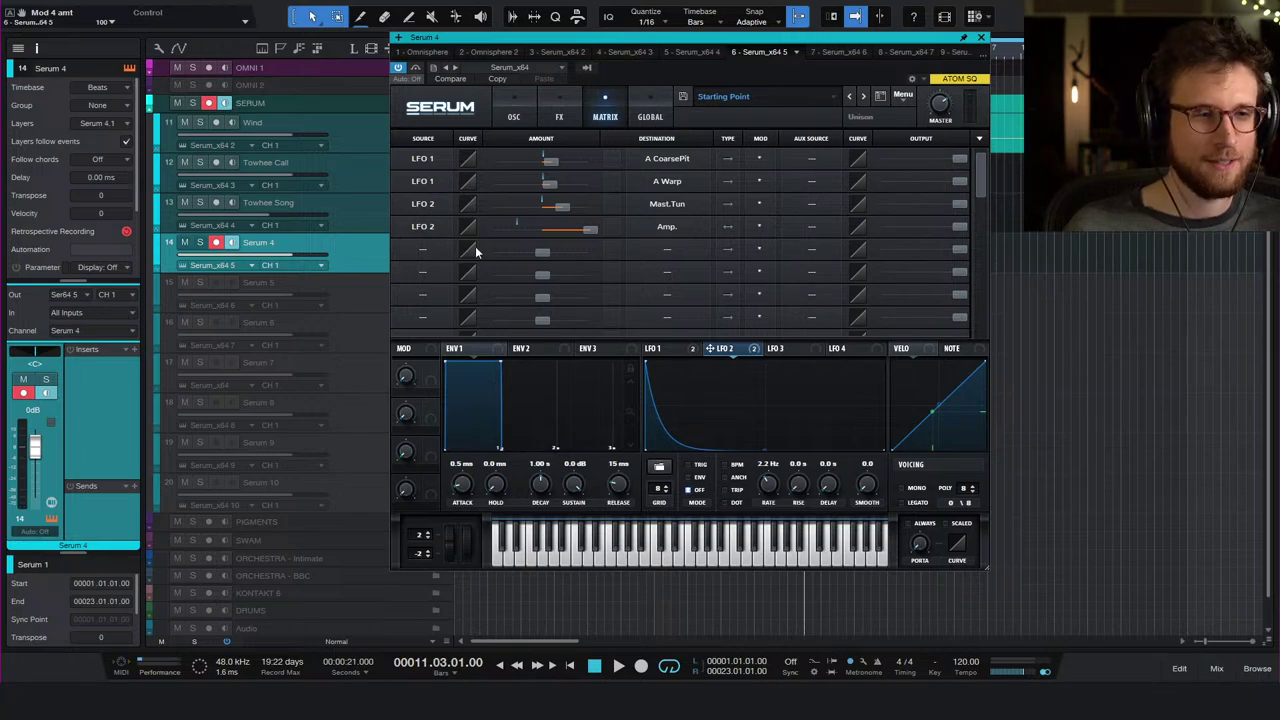
# - Add a modulation route from Chaos1 to LFO2 Rate with an amount of about 22
pyautogui.click(426, 249)
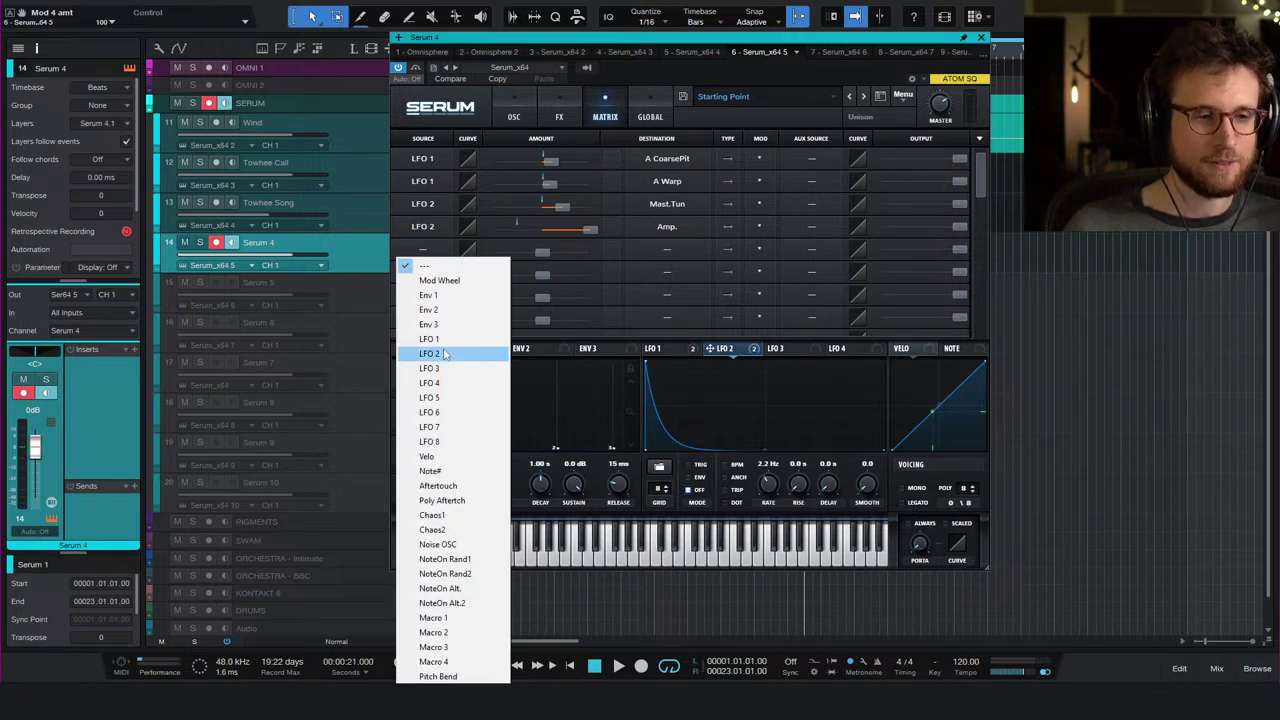
pyautogui.click(430, 517)
pyautogui.click(668, 249)
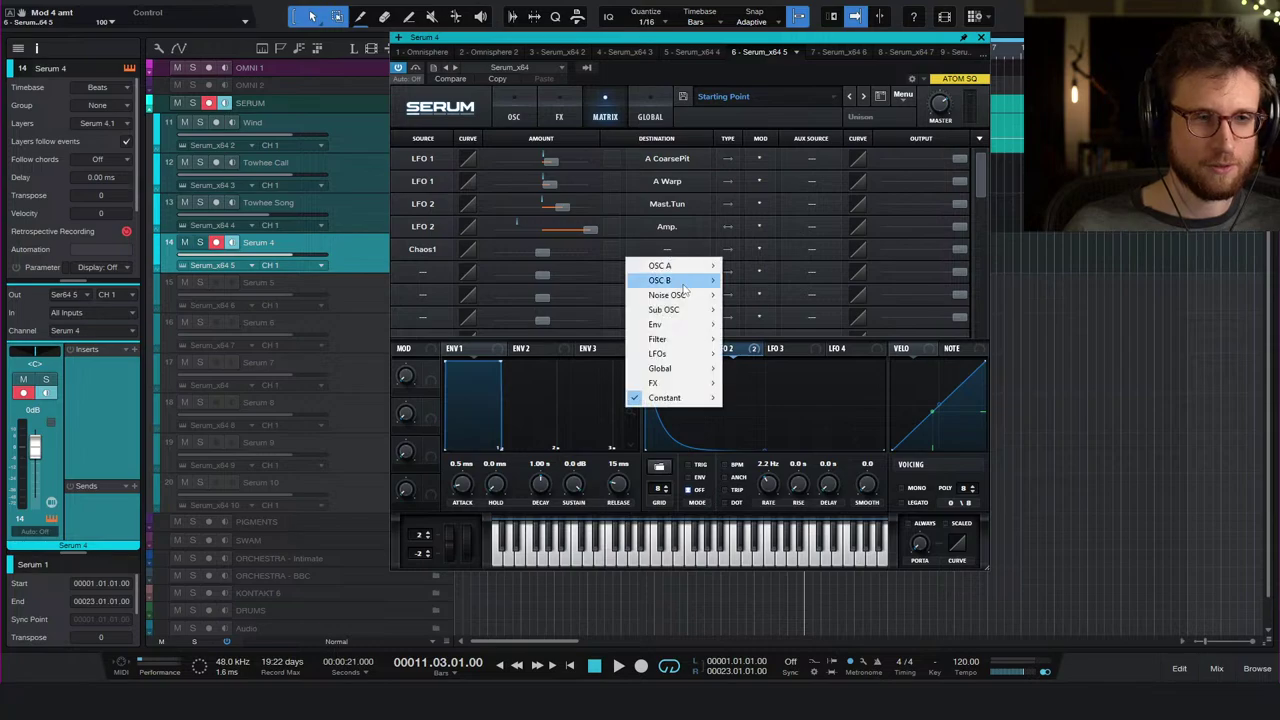
pyautogui.moveTo(698, 355)
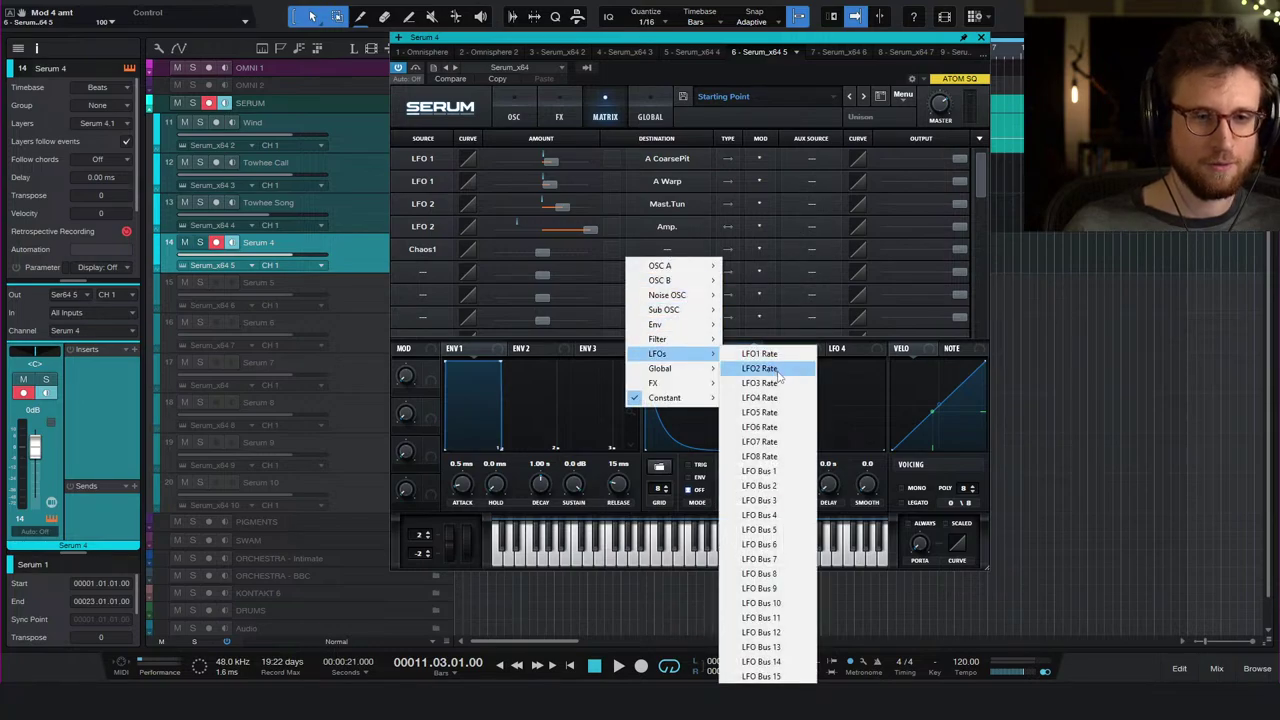
pyautogui.click(770, 369)
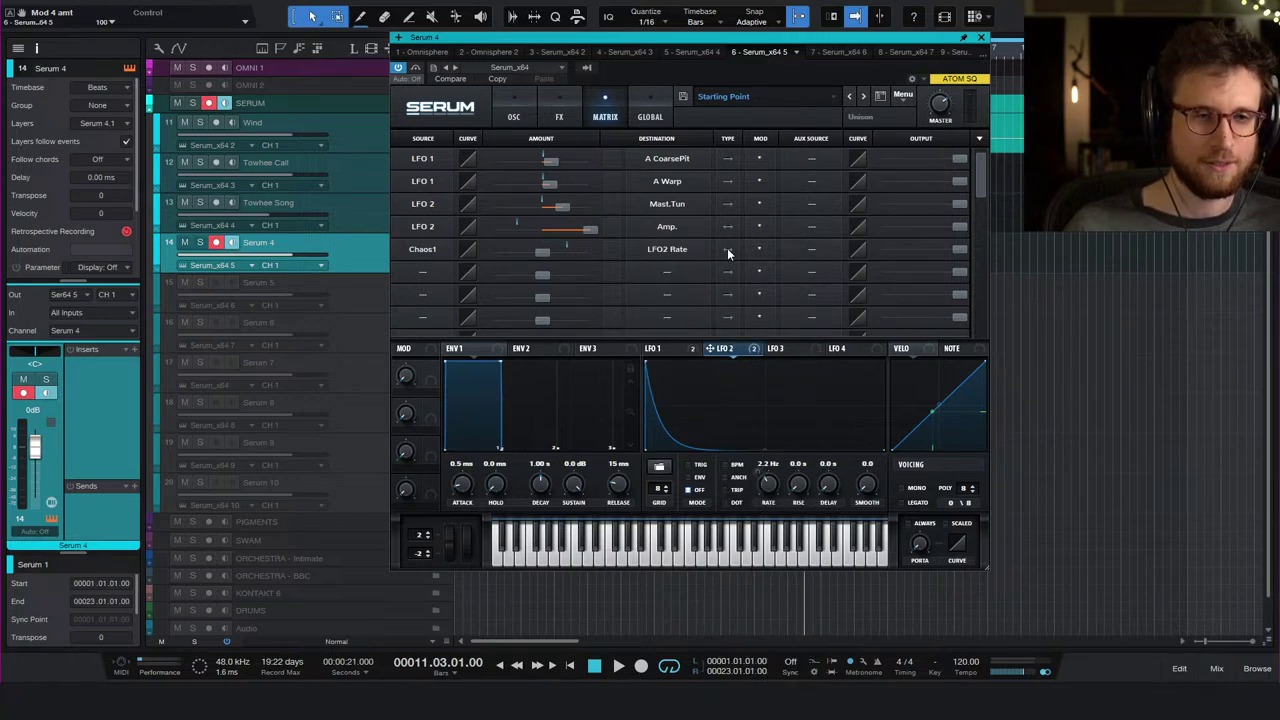
pyautogui.click(630, 117)
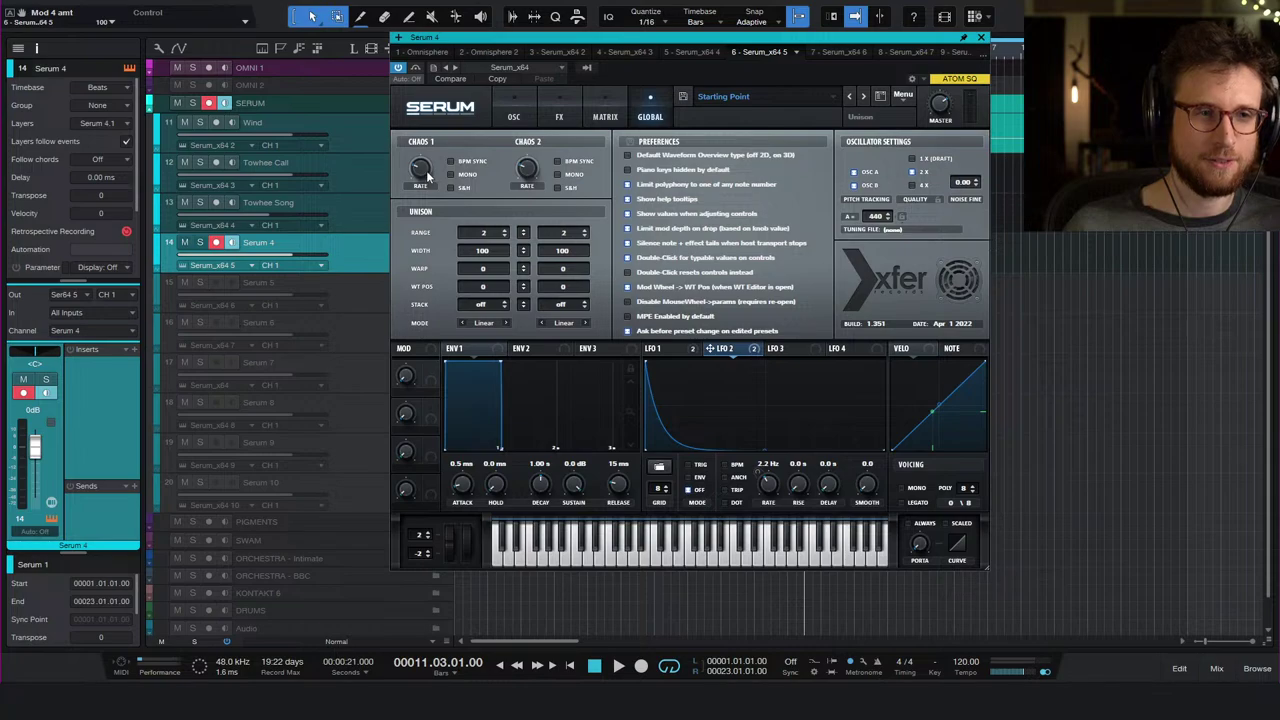
pyautogui.click(514, 117)
pyautogui.click(605, 116)
pyautogui.moveTo(538, 259); pyautogui.dragTo(563, 250)
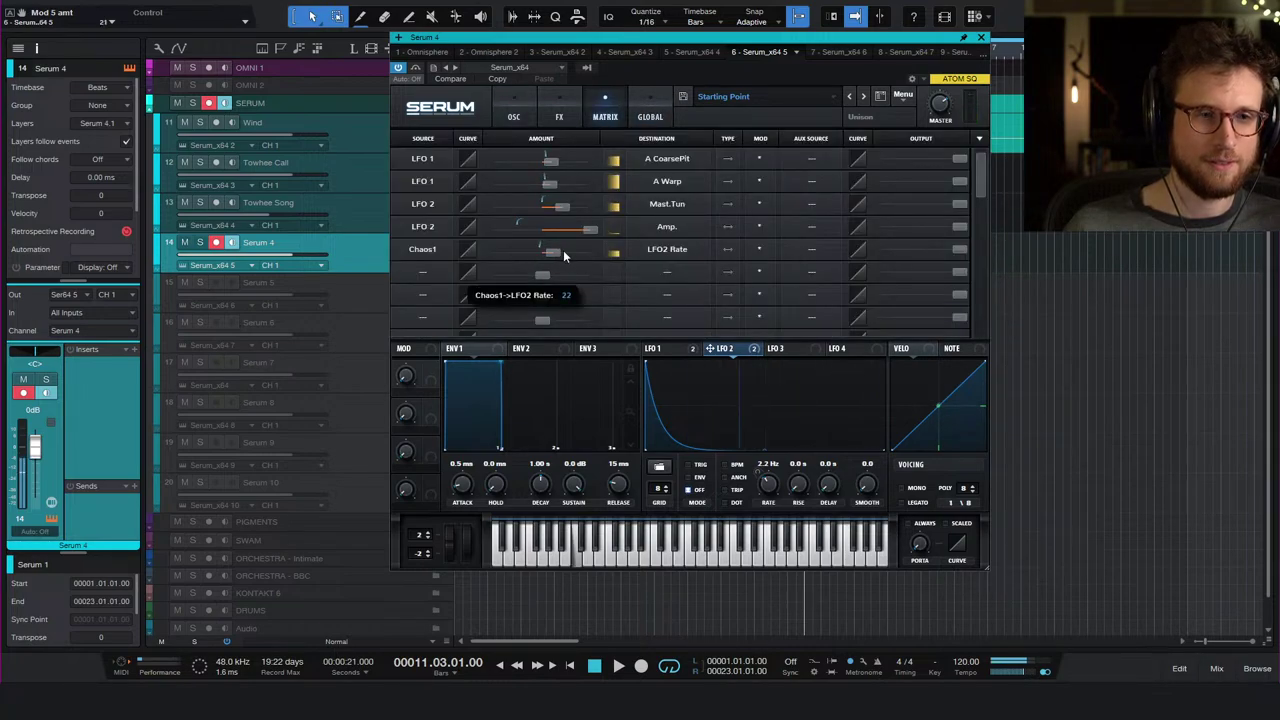
# - Set the Chaos 1 rate to about 12.7 Hz and the Chaos1-to-LFO2 Rate amount to 24
pyautogui.click(650, 116)
pyautogui.moveTo(420, 168)
pyautogui.mouseDown()
pyautogui.moveTo(441, 97)
pyautogui.moveTo(424, 144)
pyautogui.mouseUp()
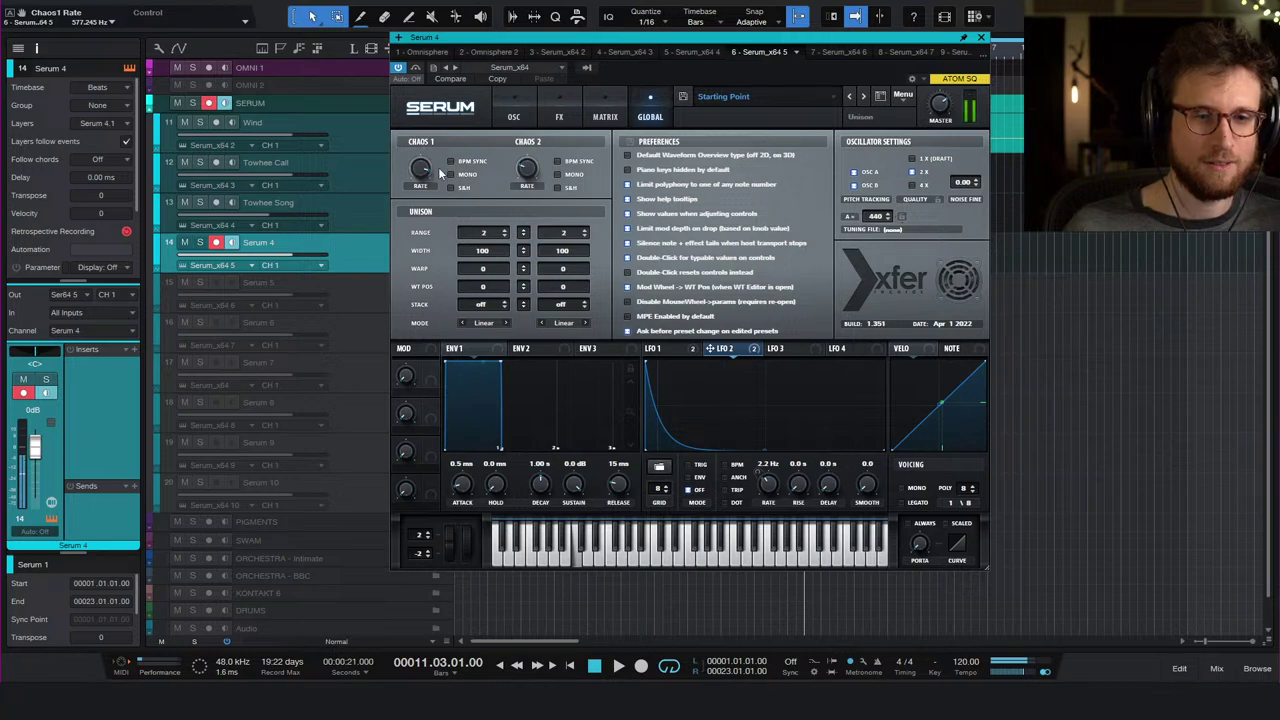
pyautogui.moveTo(445, 188); pyautogui.dragTo(422, 248)
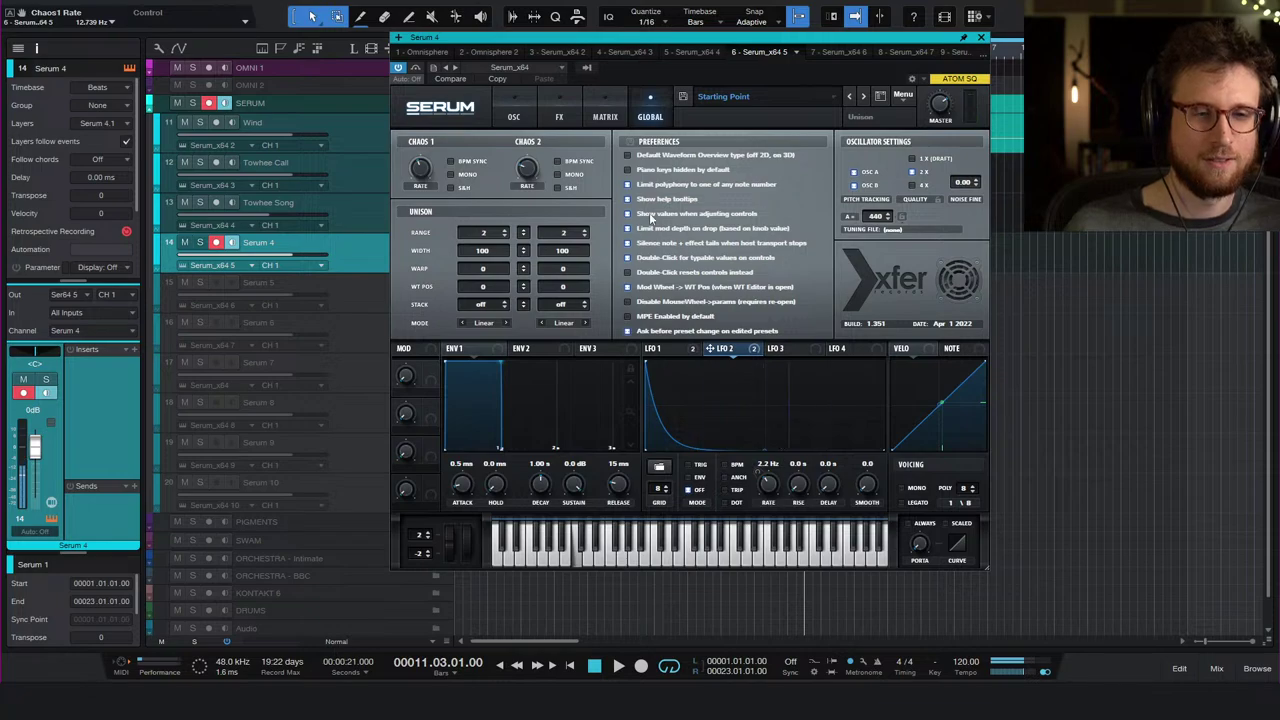
pyautogui.click(598, 116)
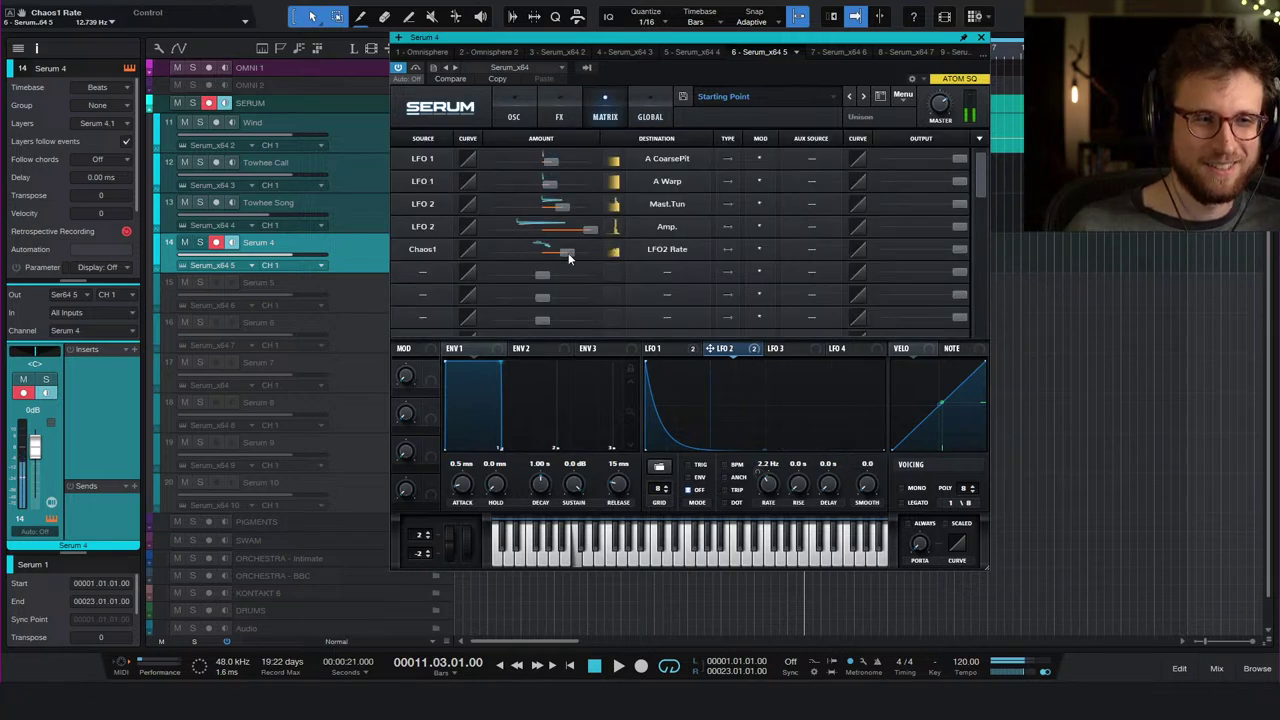
pyautogui.moveTo(566, 250); pyautogui.dragTo(551, 256)
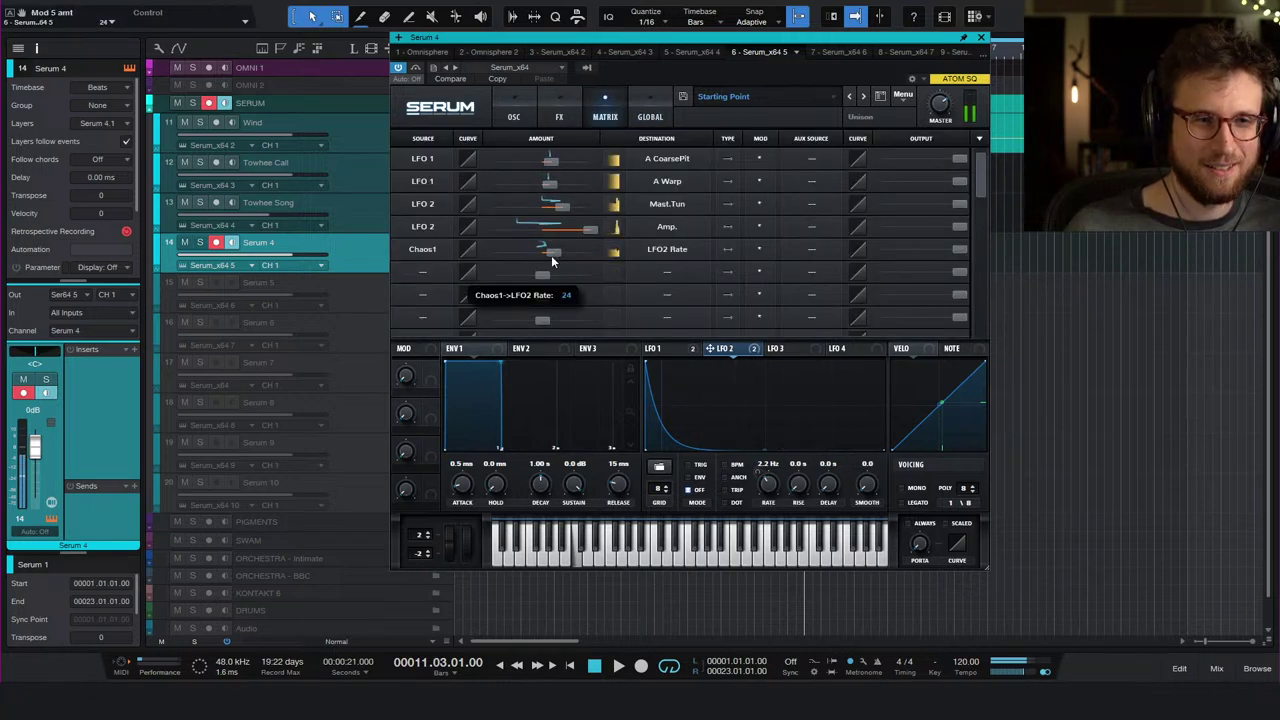
# - Try an extremely slow Chaos 1 rate of about 0.006 Hz
pyautogui.click(566, 118)
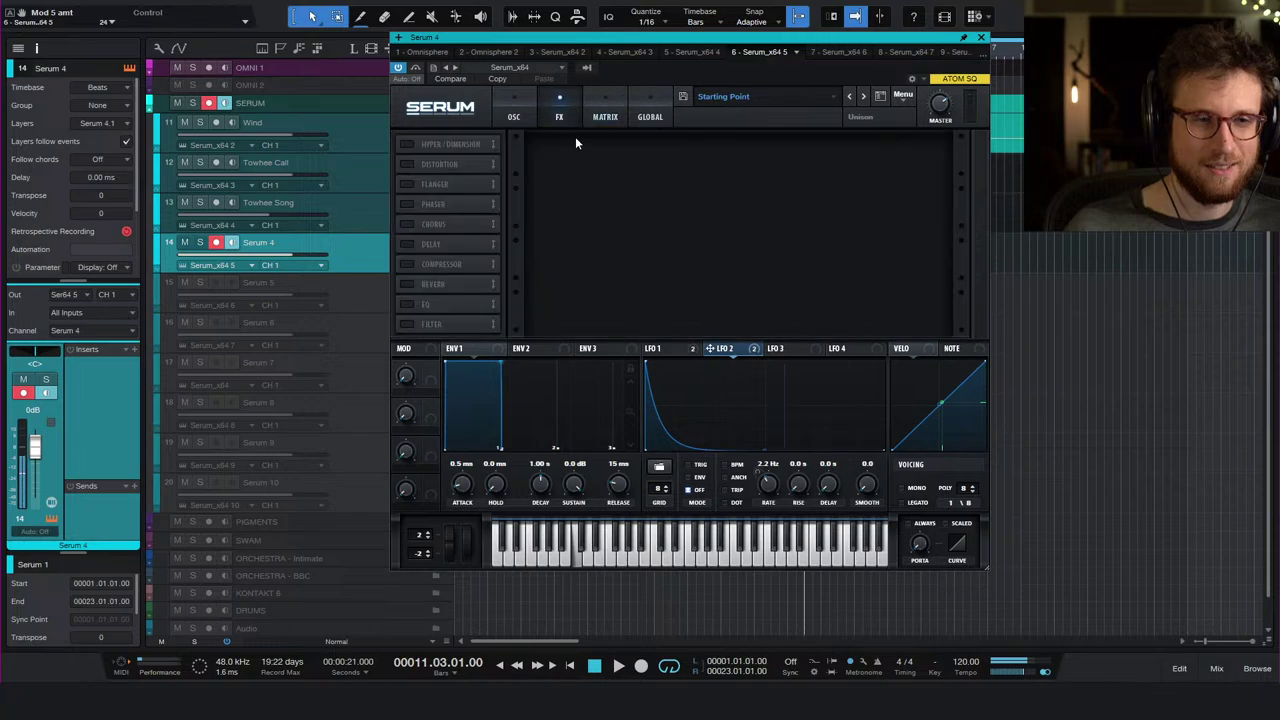
pyautogui.click(532, 112)
pyautogui.click(605, 114)
pyautogui.click(645, 114)
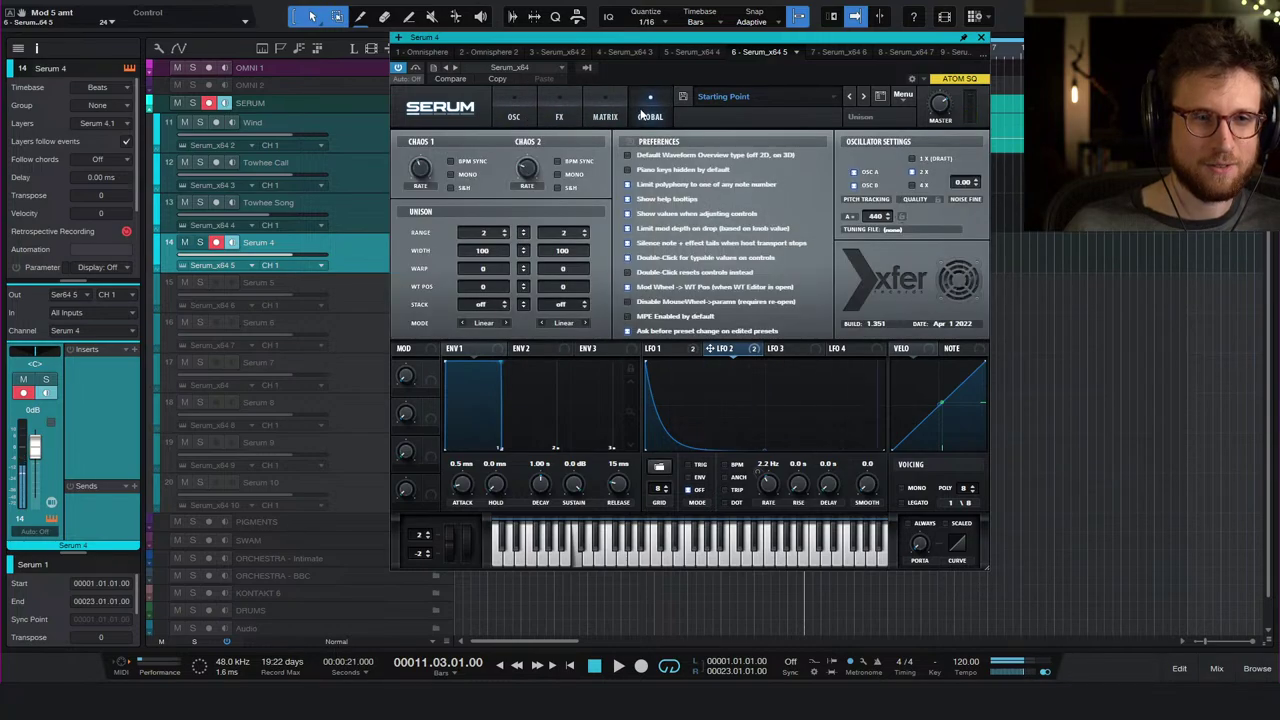
pyautogui.moveTo(412, 186)
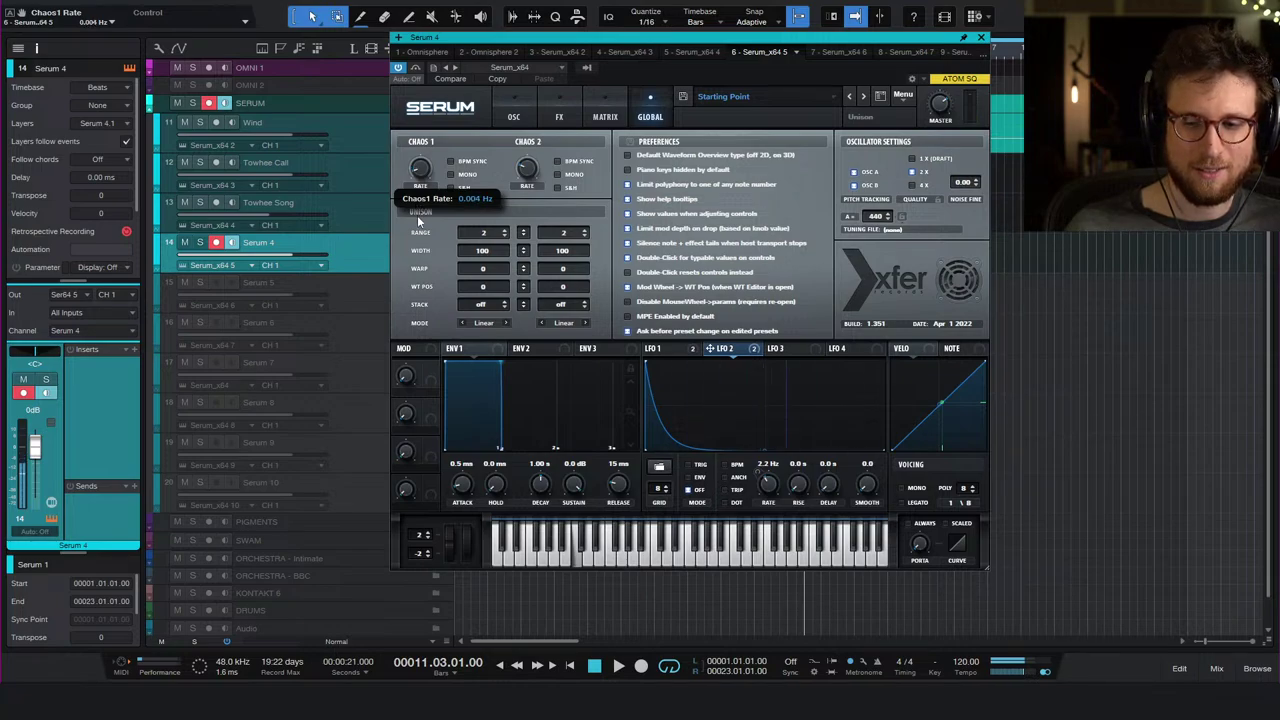
pyautogui.scroll(-1, 426, 180)
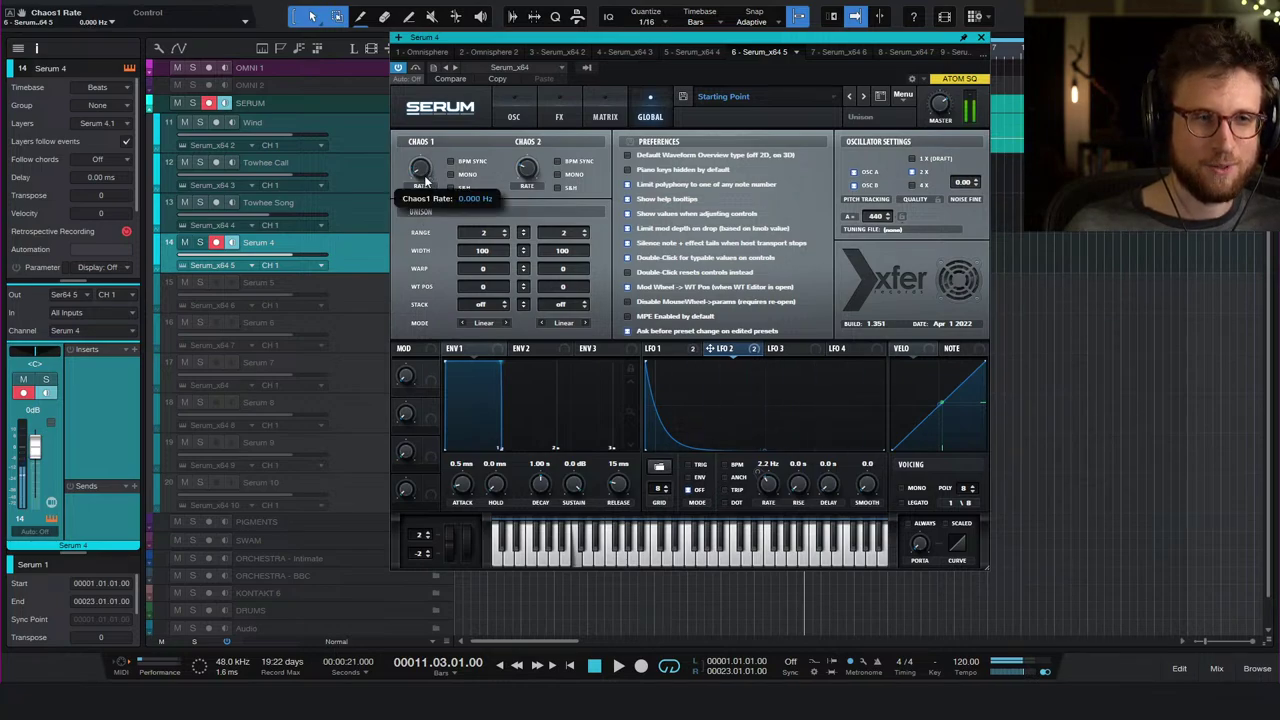
pyautogui.scroll(2, 420, 168)
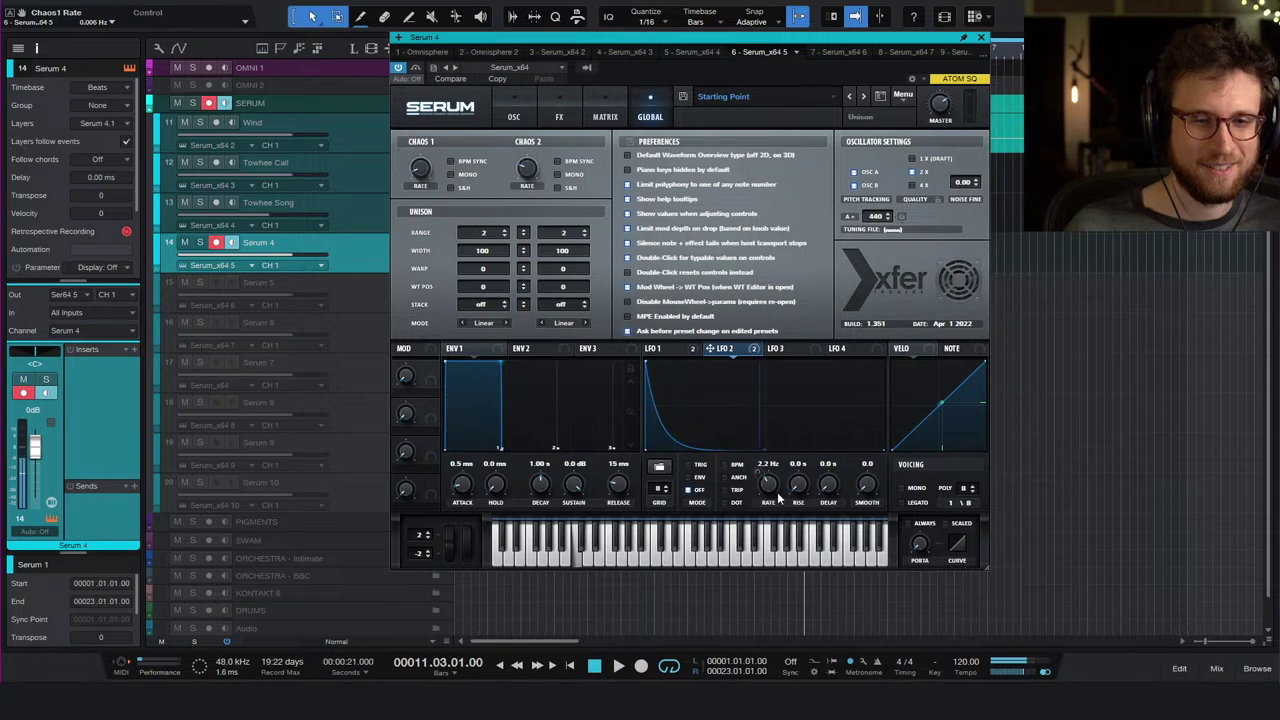
# - Raise the Chaos 1 rate and set the LFO 2 rate to 3.3 Hz
pyautogui.scroll(2, 770, 480)
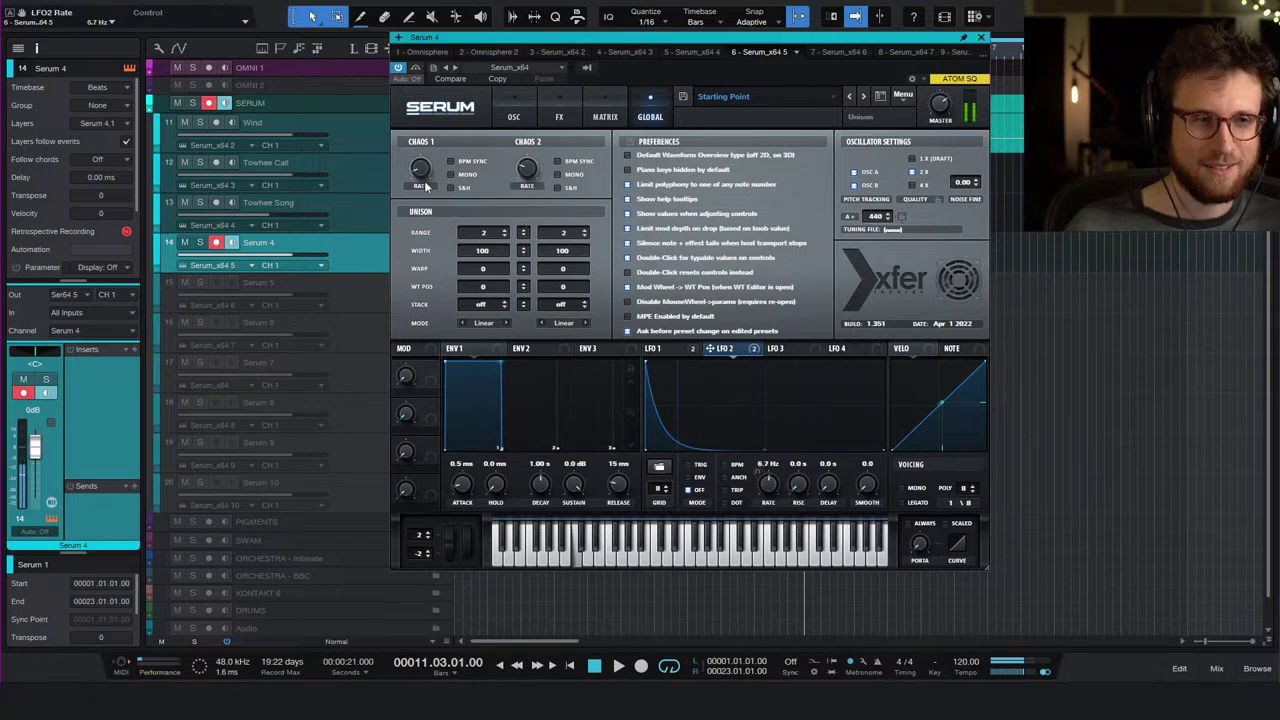
pyautogui.moveTo(420, 167); pyautogui.dragTo(428, 145)
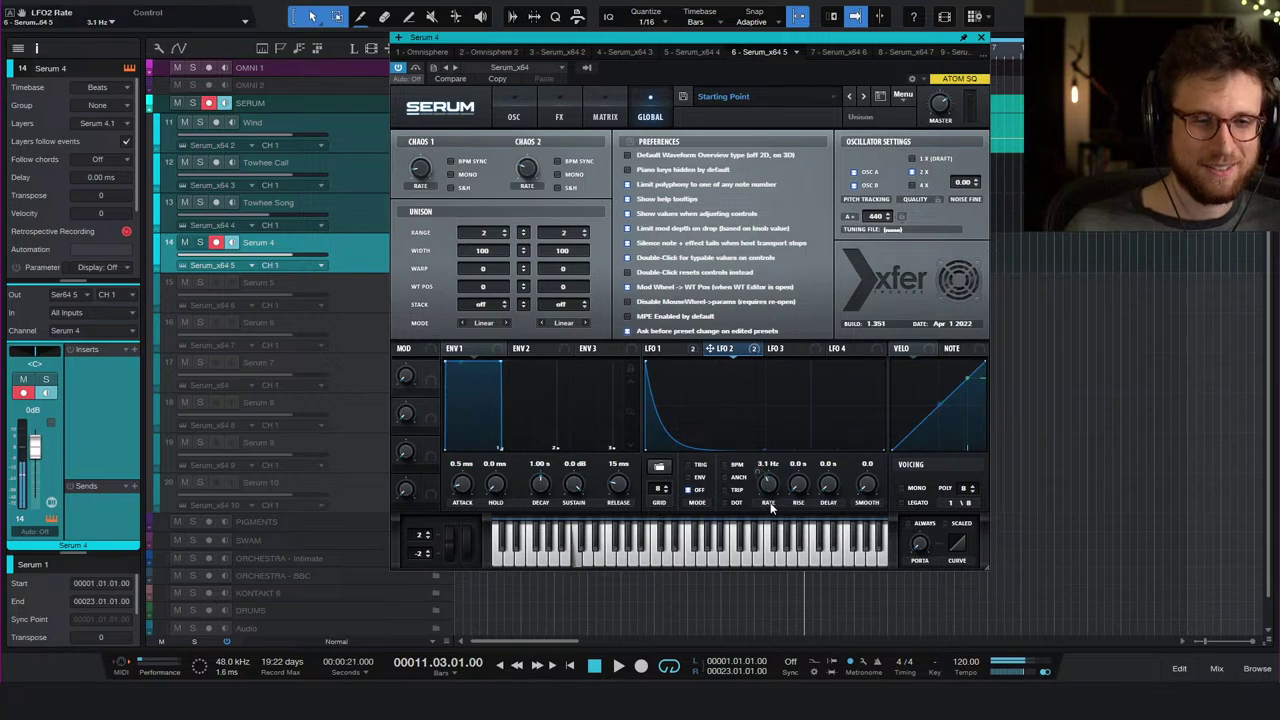
pyautogui.moveTo(774, 497)
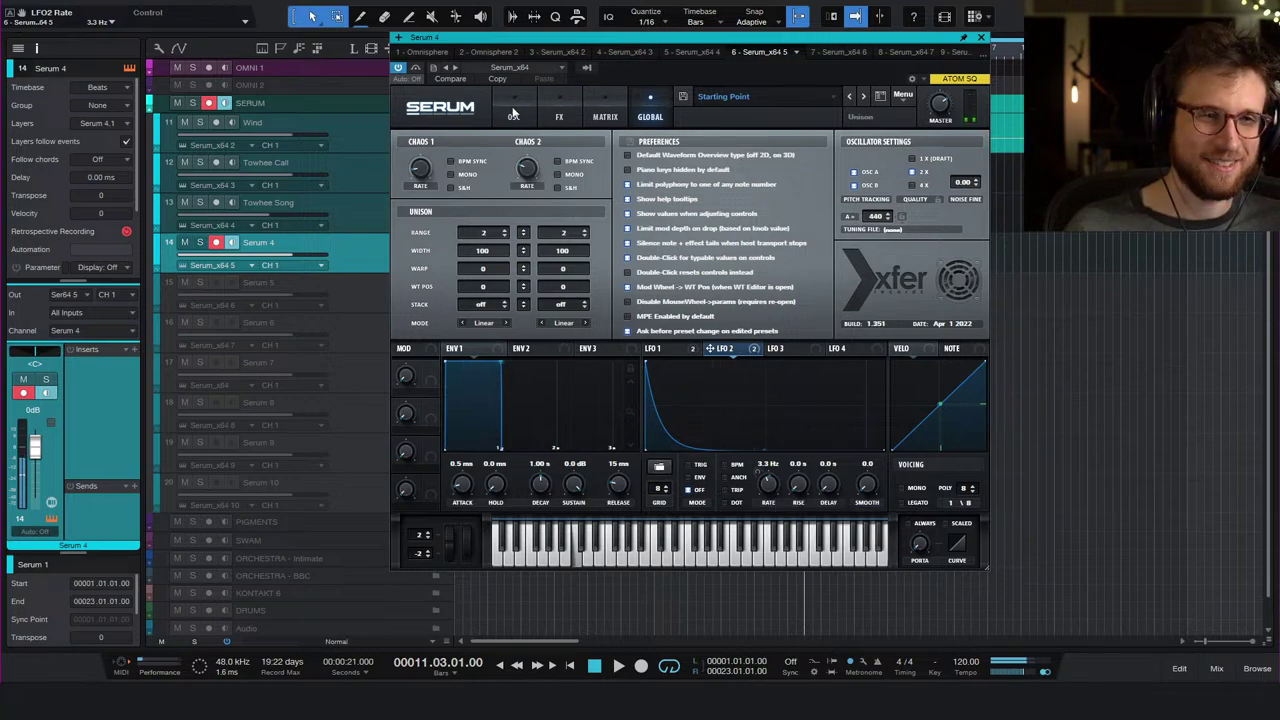
# - Insert Pro-Q 3 on the Serum 4 track and boost a bell band by about 11.5 dB near 495 Hz
pyautogui.click(137, 352)
pyautogui.click(210, 520)
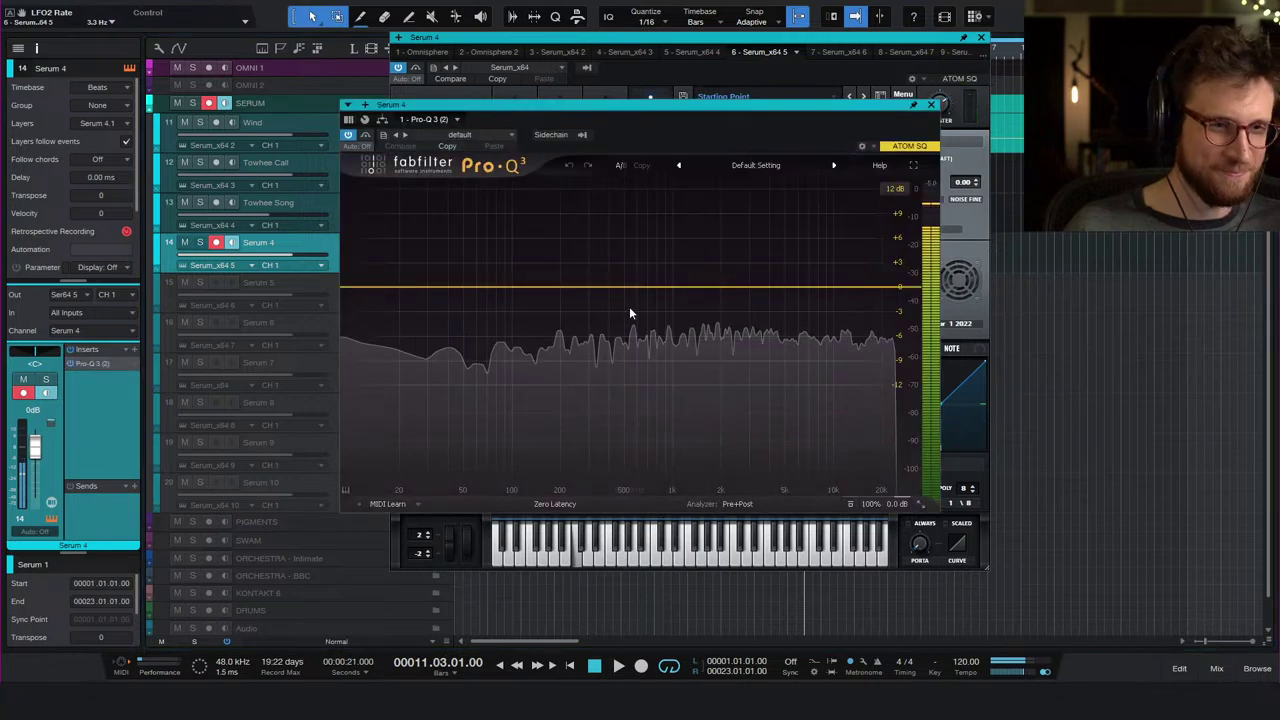
pyautogui.click(533, 288)
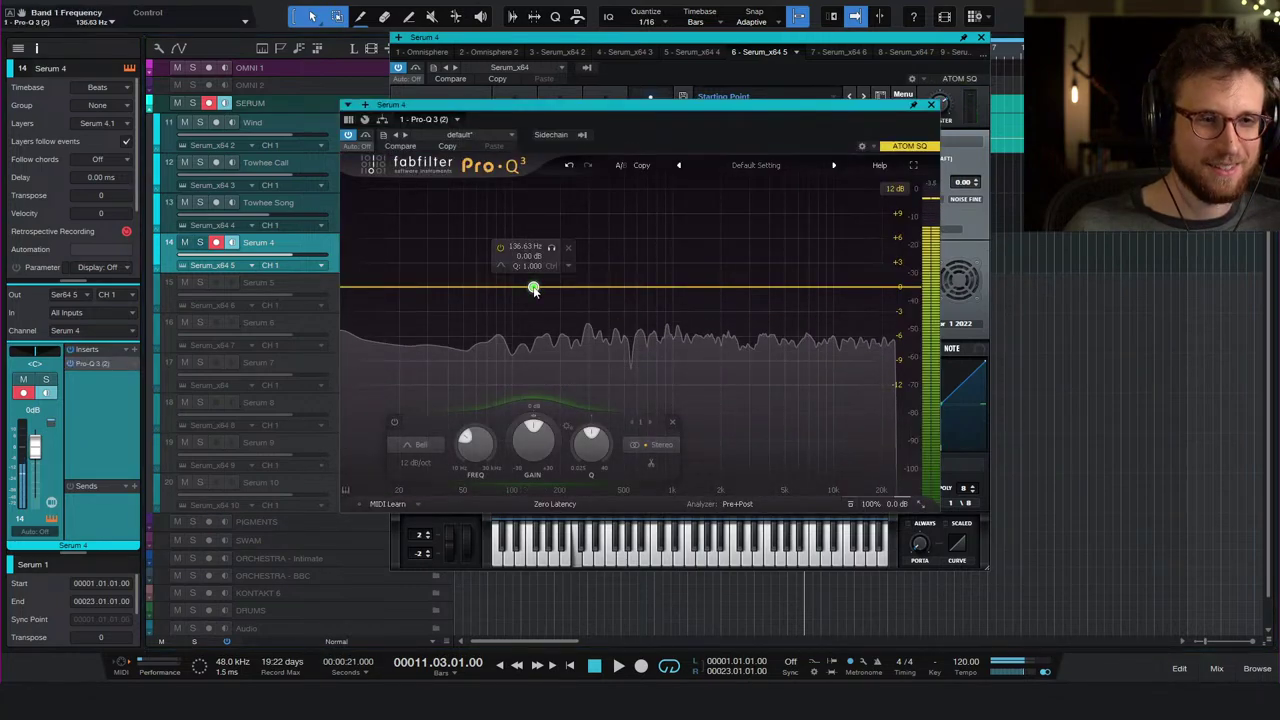
pyautogui.moveTo(533, 288); pyautogui.dragTo(620, 193)
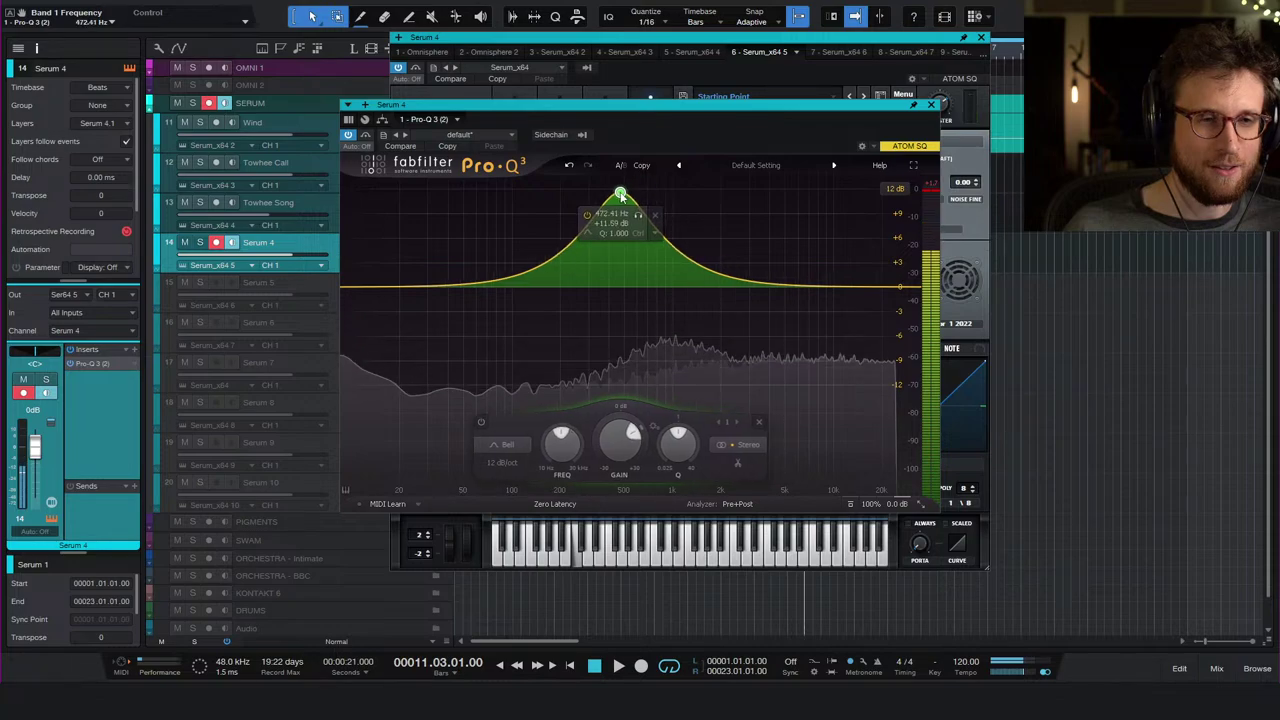
# - Return to the Serum window and set the Chaos 1 rate to about 7.3 Hz
pyautogui.click(764, 80)
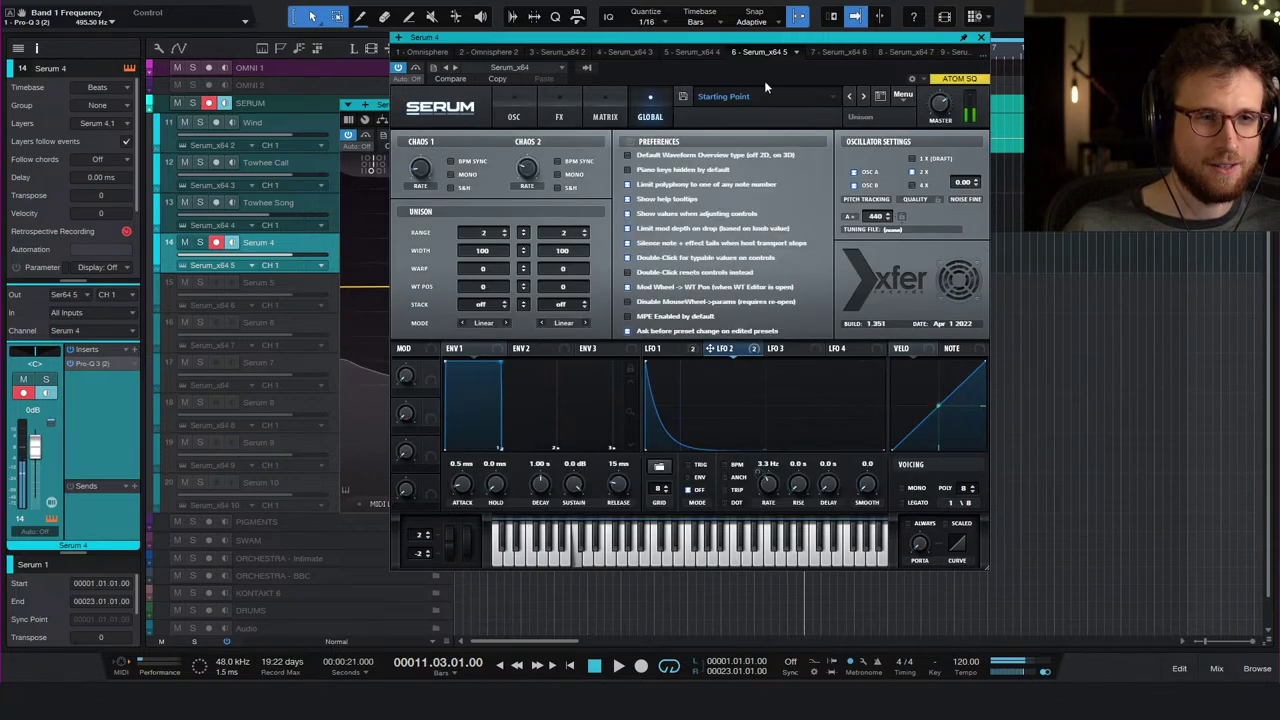
pyautogui.moveTo(434, 152)
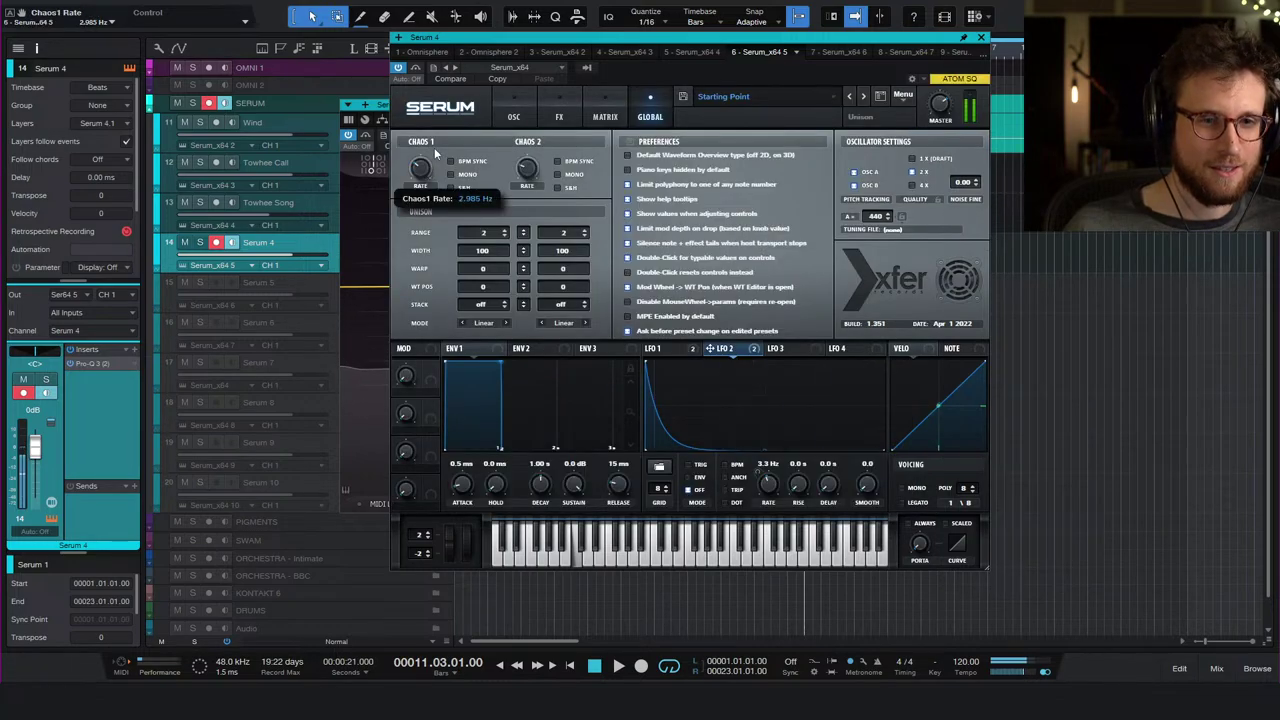
pyautogui.moveTo(434, 147); pyautogui.dragTo(434, 138)
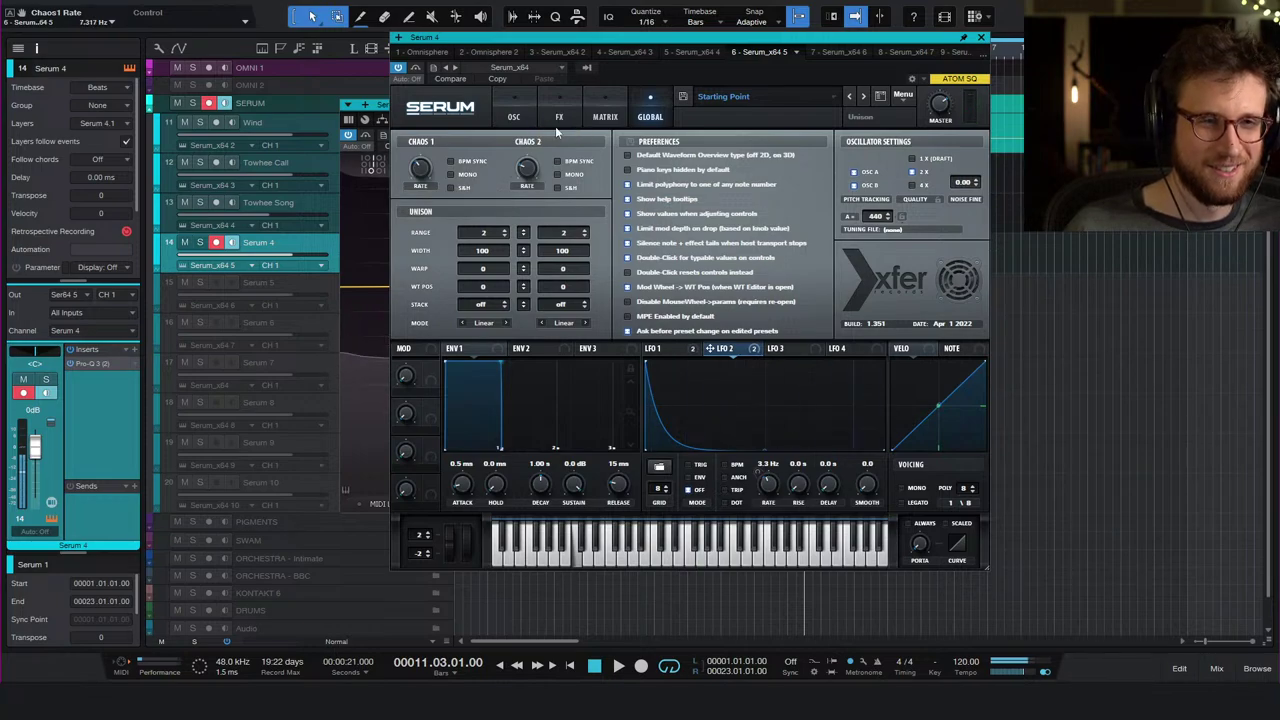
# - Narrow the Pro-Q 3 boost to a Q of about 5.3 and shift it to about 348 Hz, moving the Serum window as needed
pyautogui.moveTo(577, 47); pyautogui.dragTo(942, 70)
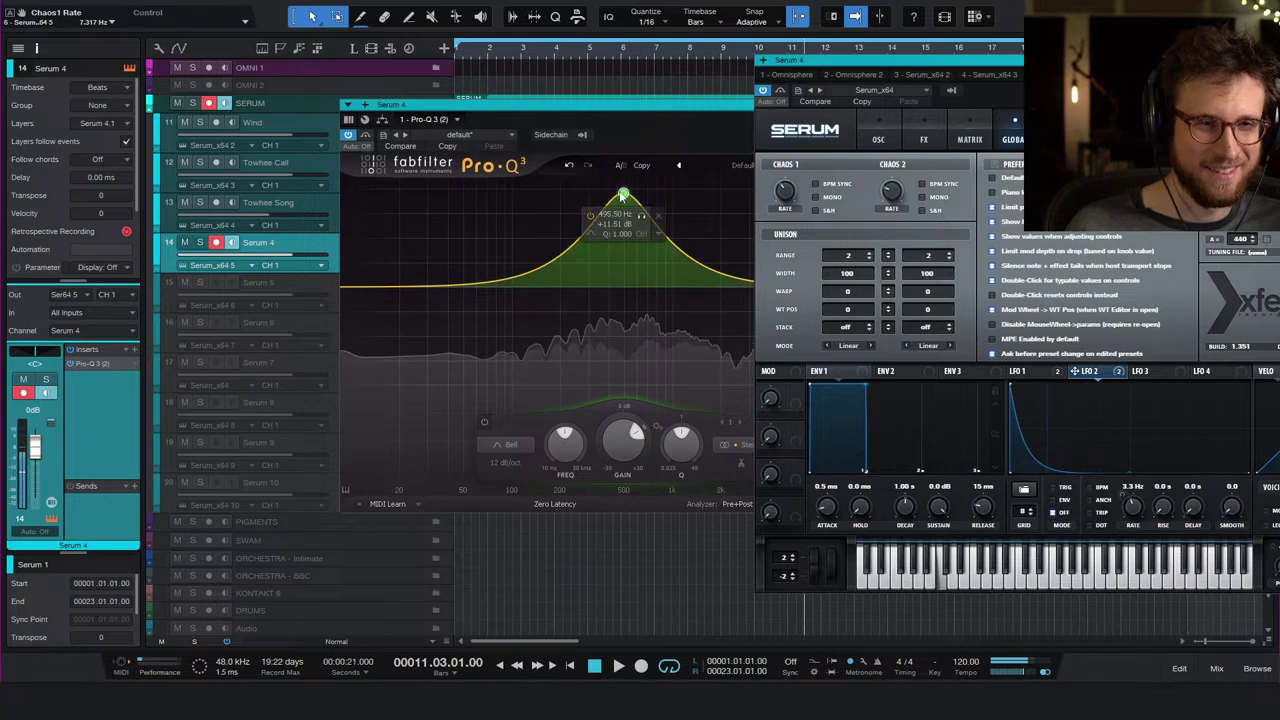
pyautogui.scroll(10, 623, 194)
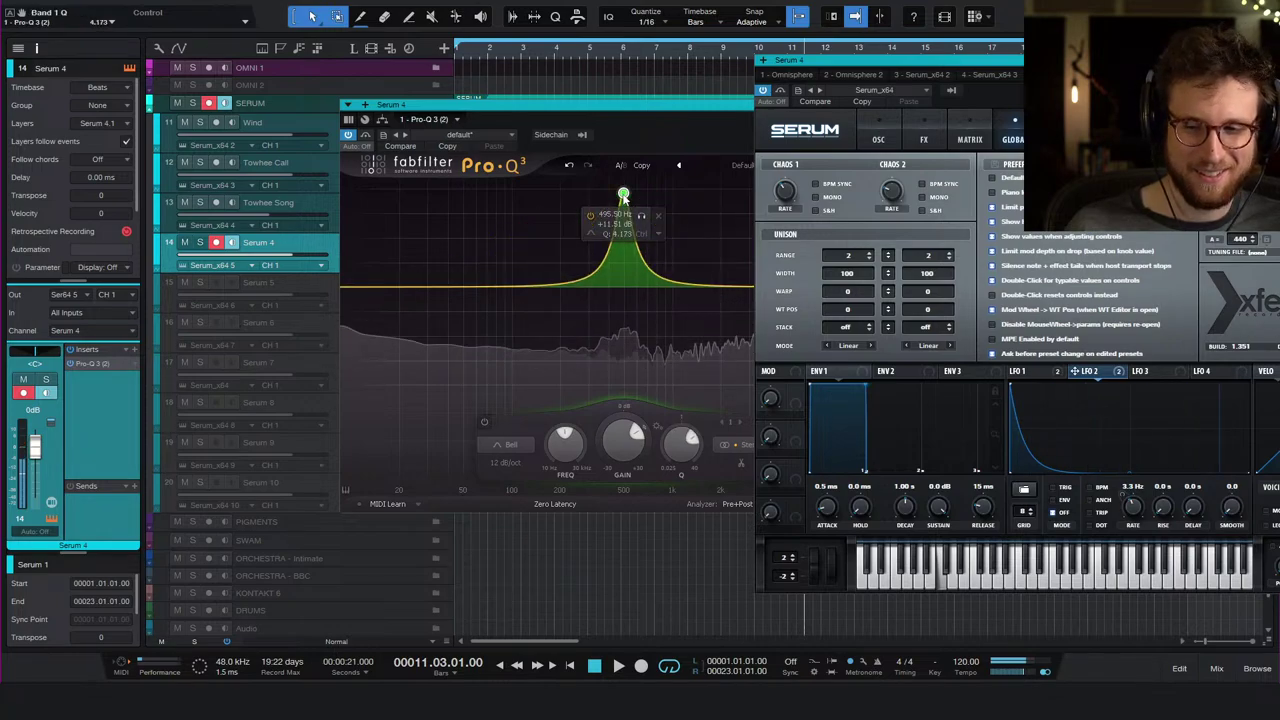
pyautogui.scroll(3, 623, 196)
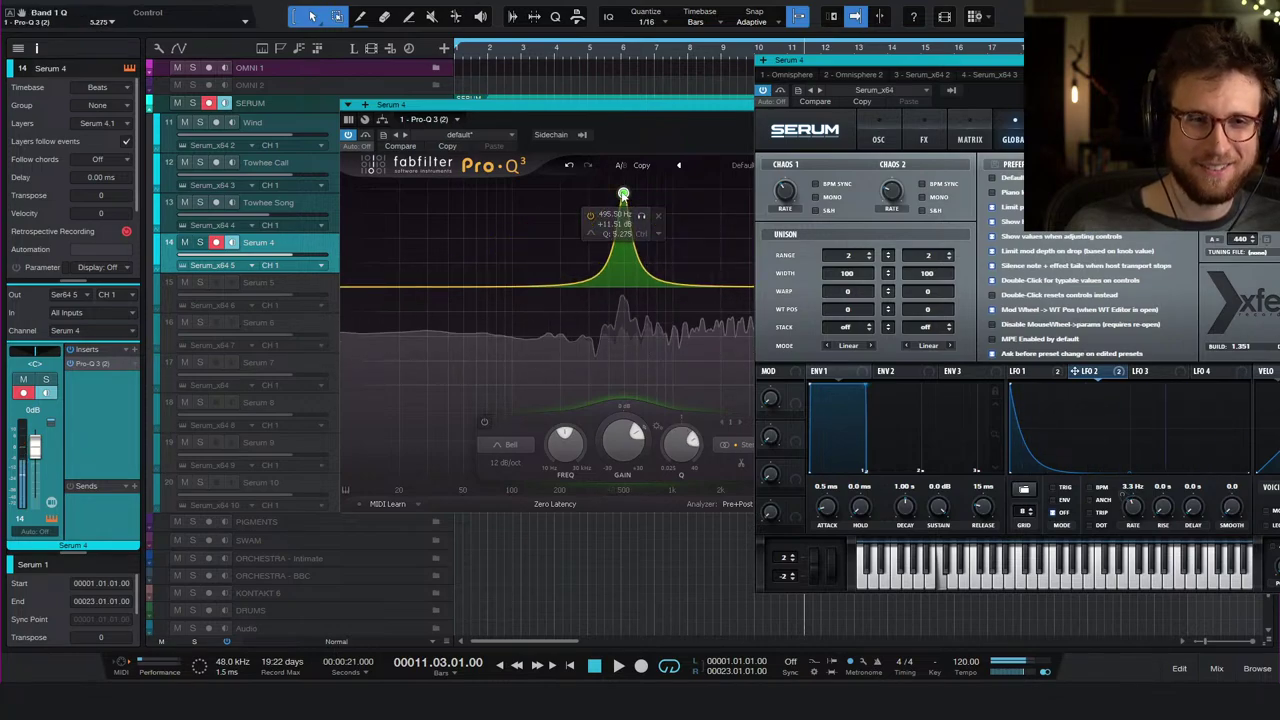
pyautogui.moveTo(623, 196); pyautogui.dragTo(598, 188)
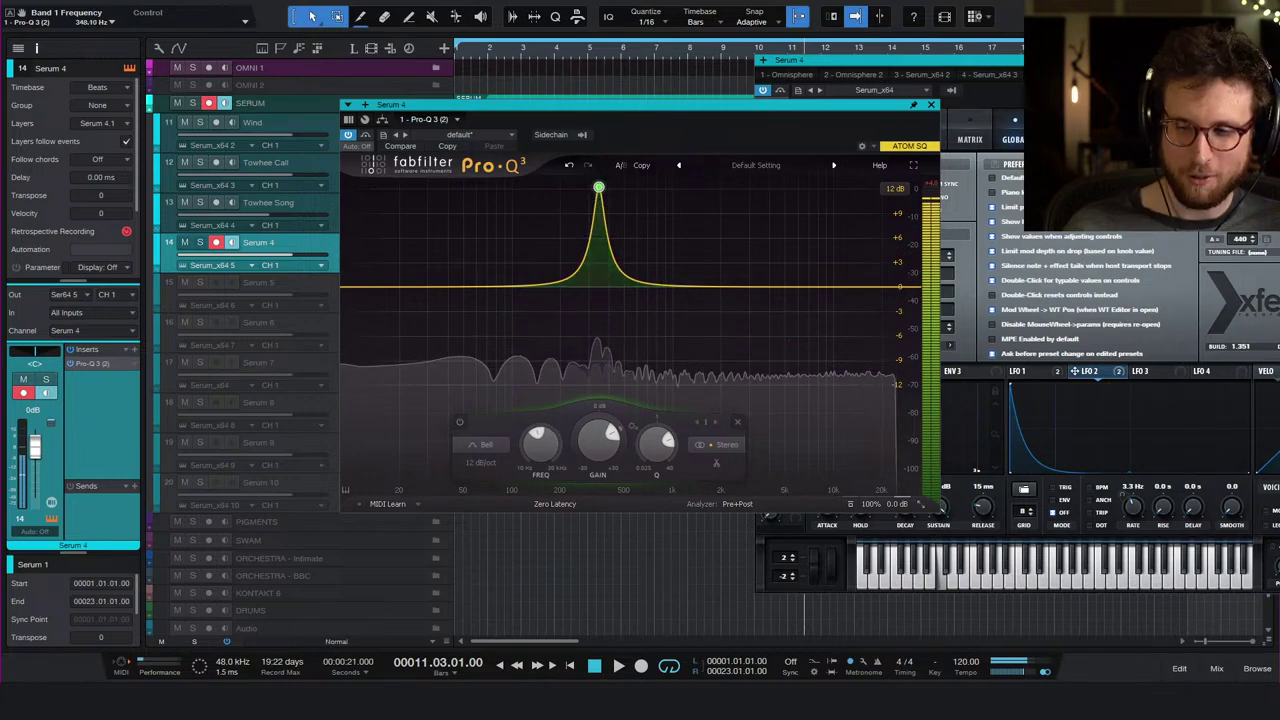
pyautogui.moveTo(1020, 75); pyautogui.dragTo(778, 19)
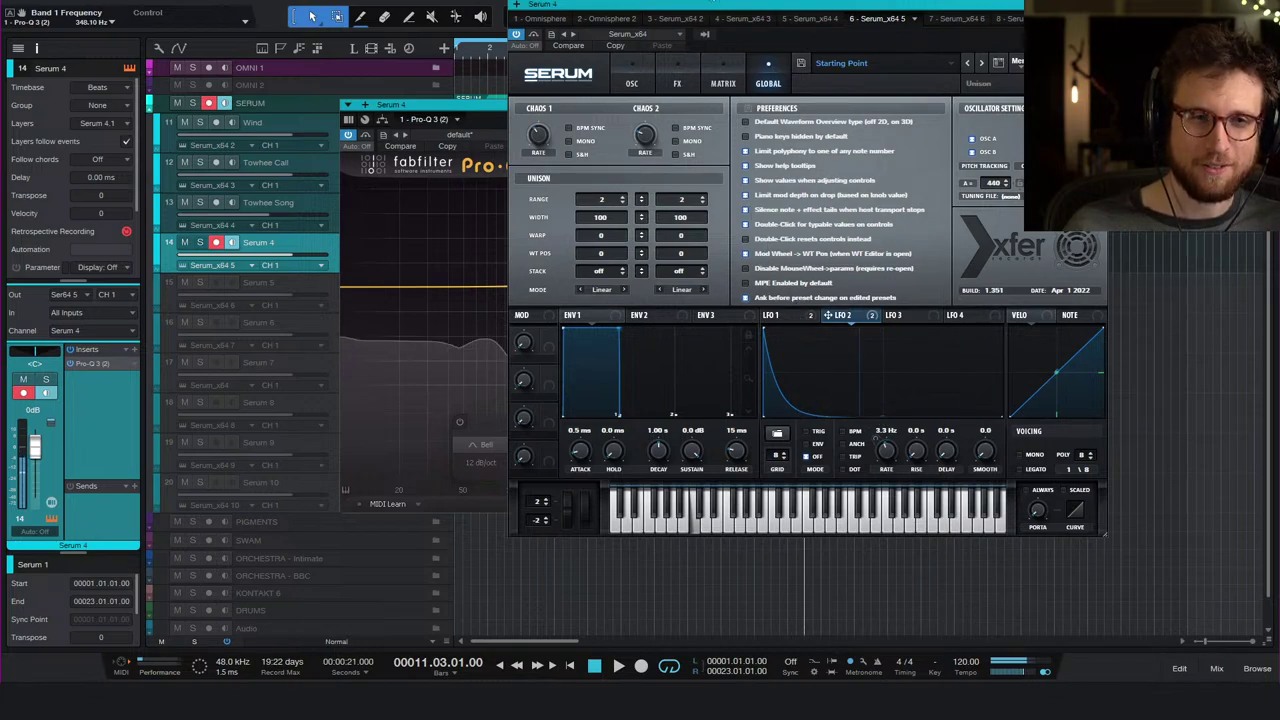
# - Remove the Pro-Q 3 boost band and instead use Serum's Peak 24 filter, modulating its cutoff of about 191 Hz with LFO 1
pyautogui.moveTo(711, 8); pyautogui.dragTo(1035, 37)
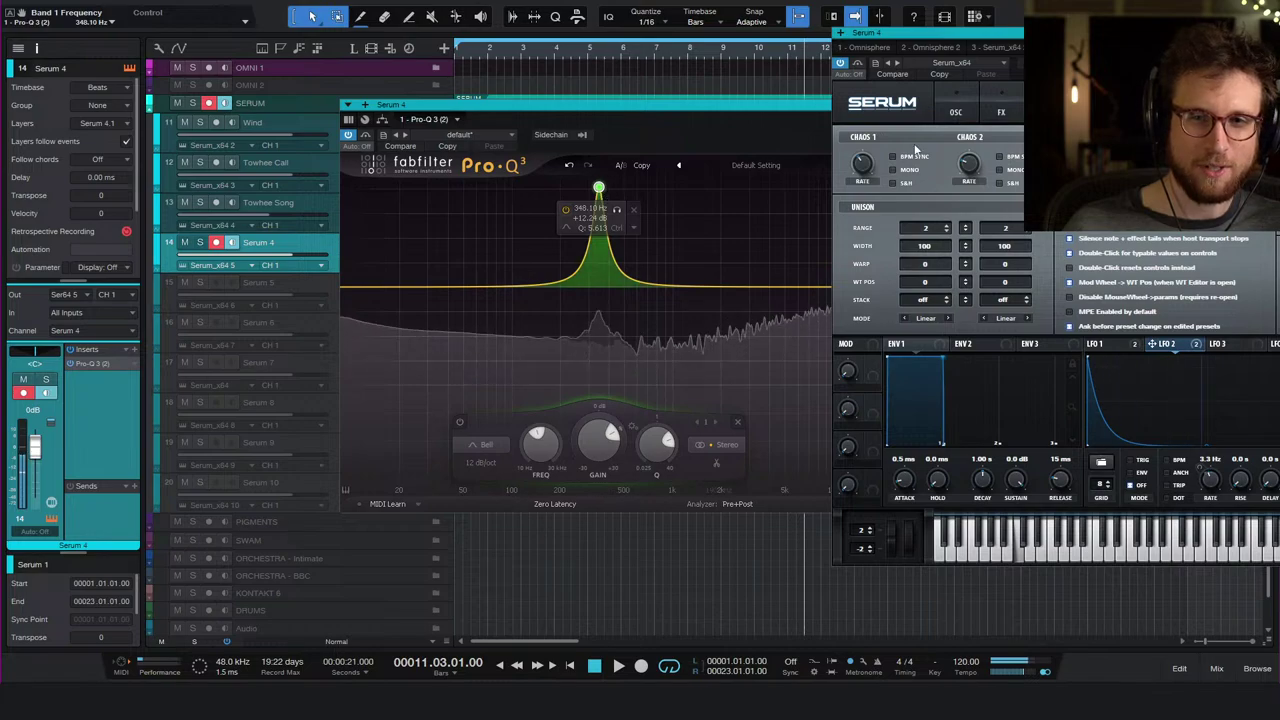
pyautogui.click(633, 209)
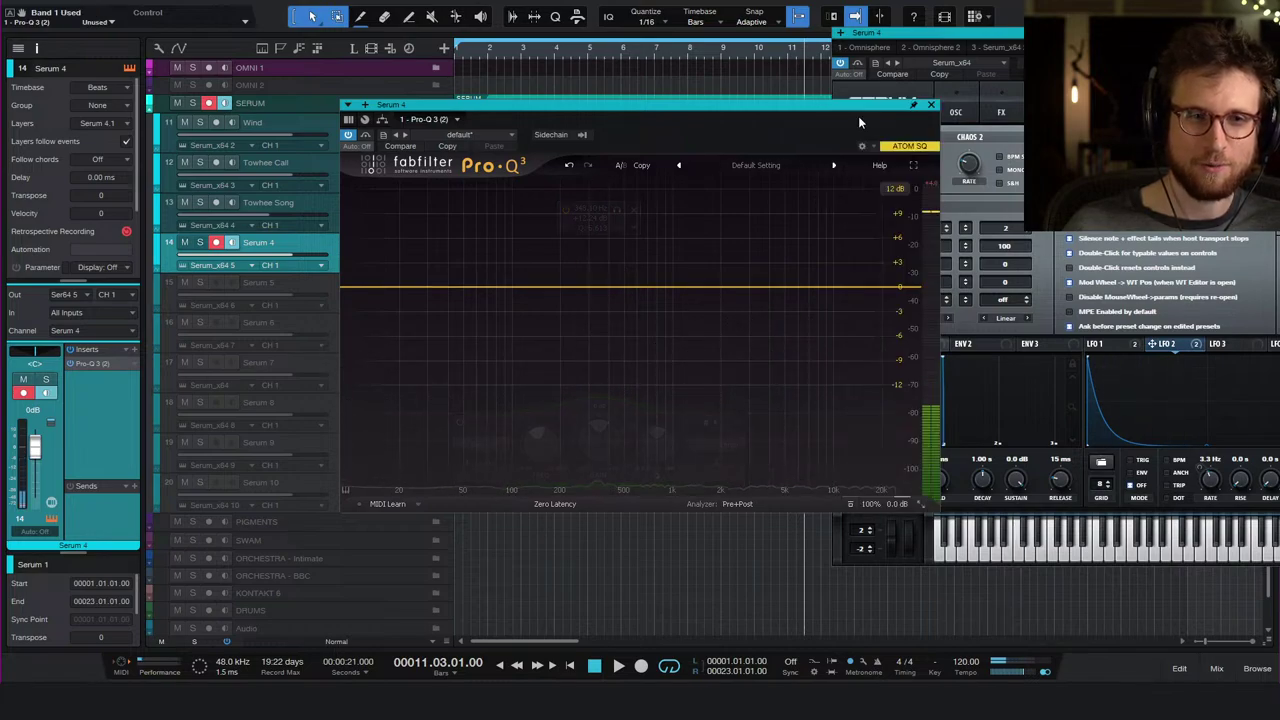
pyautogui.click(960, 111)
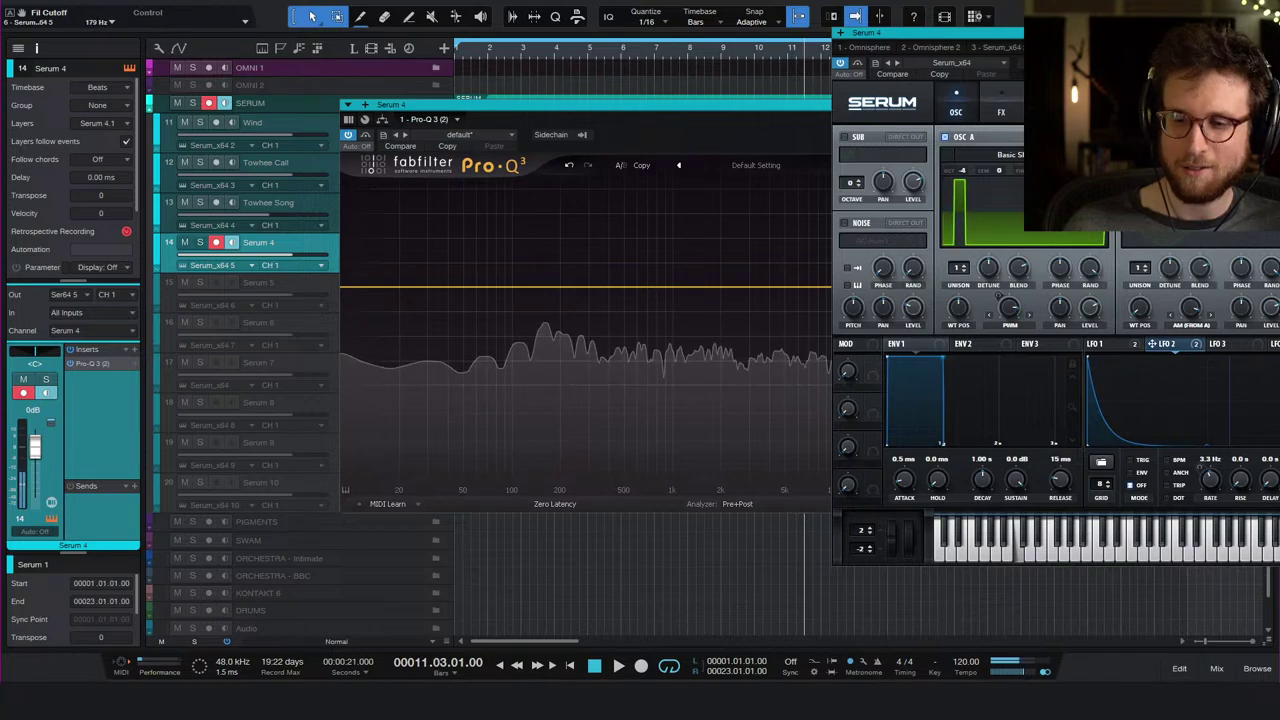
pyautogui.click(1115, 345)
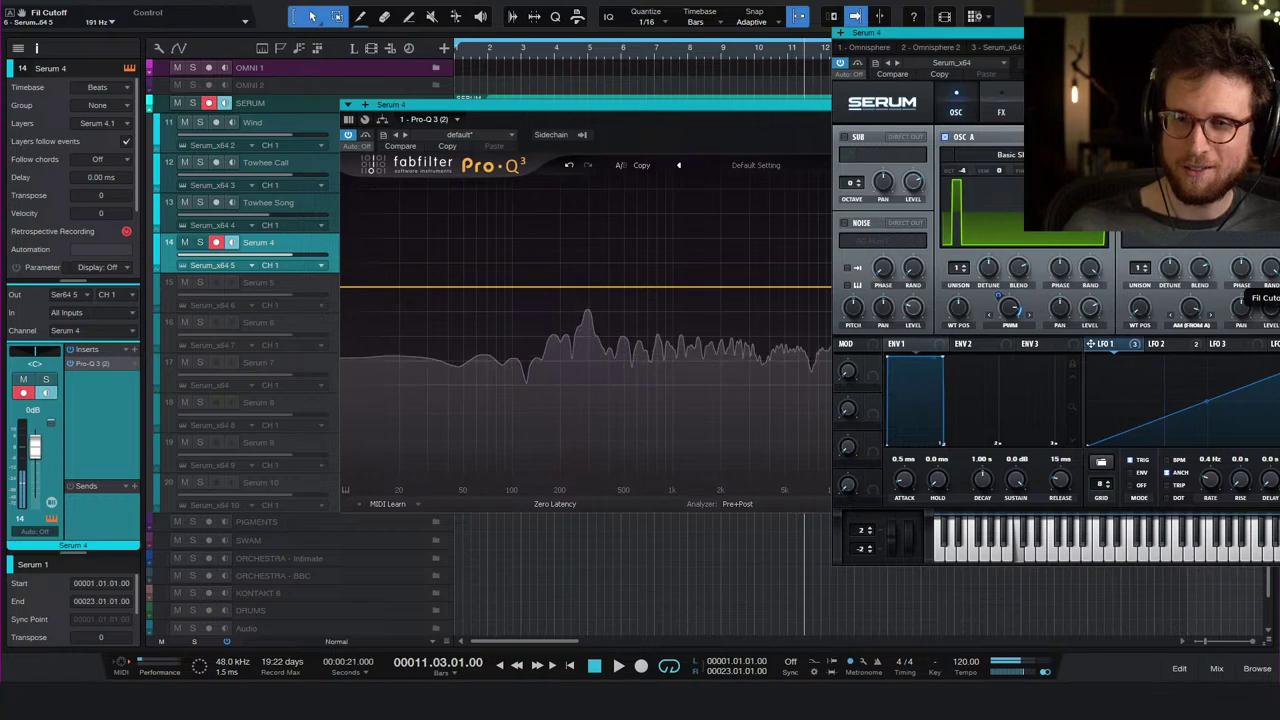
# - Bypass the Chaos 1 modulation of the LFO 2 rate in the mod matrix
pyautogui.click(1160, 344)
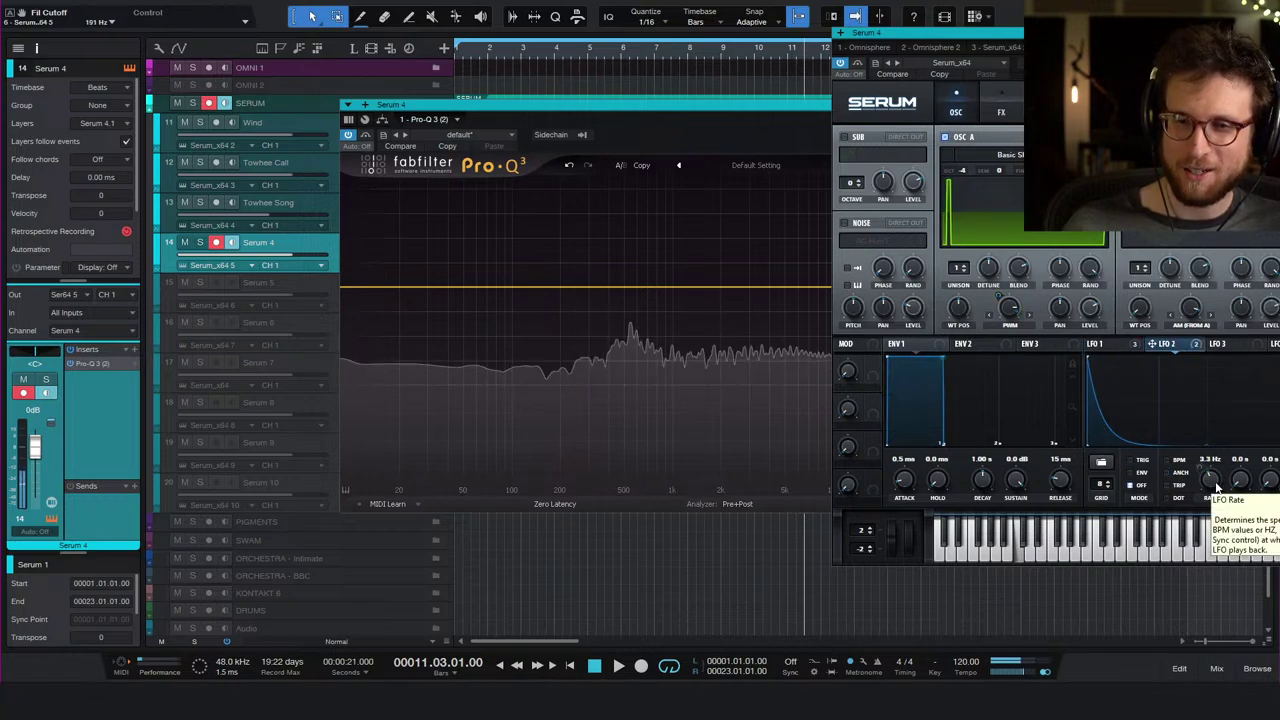
pyautogui.click(1046, 112)
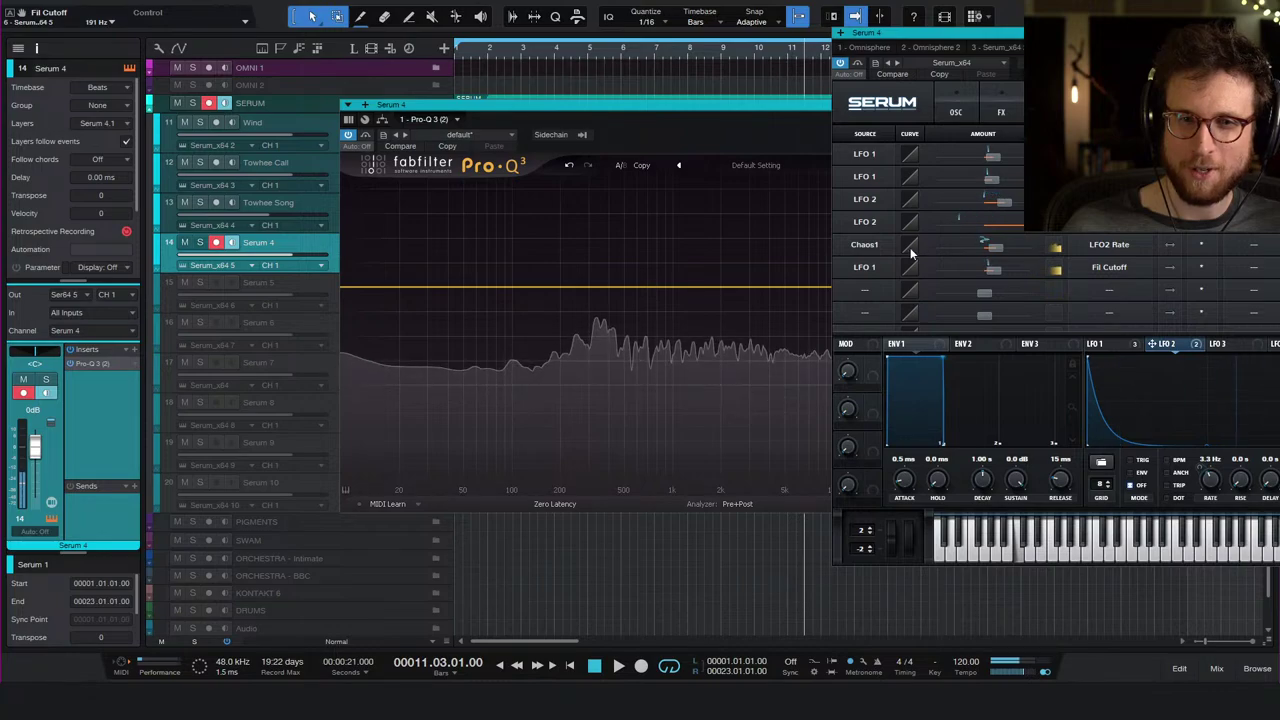
pyautogui.click(1206, 245)
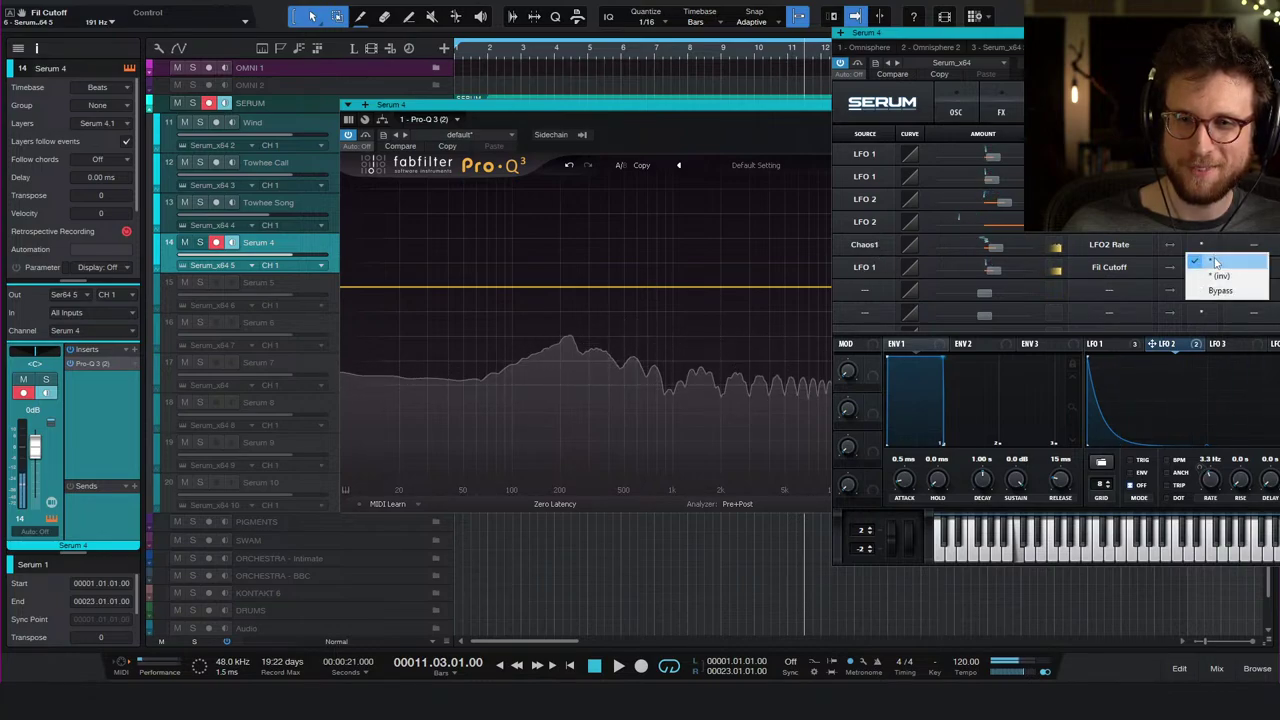
pyautogui.click(1160, 288)
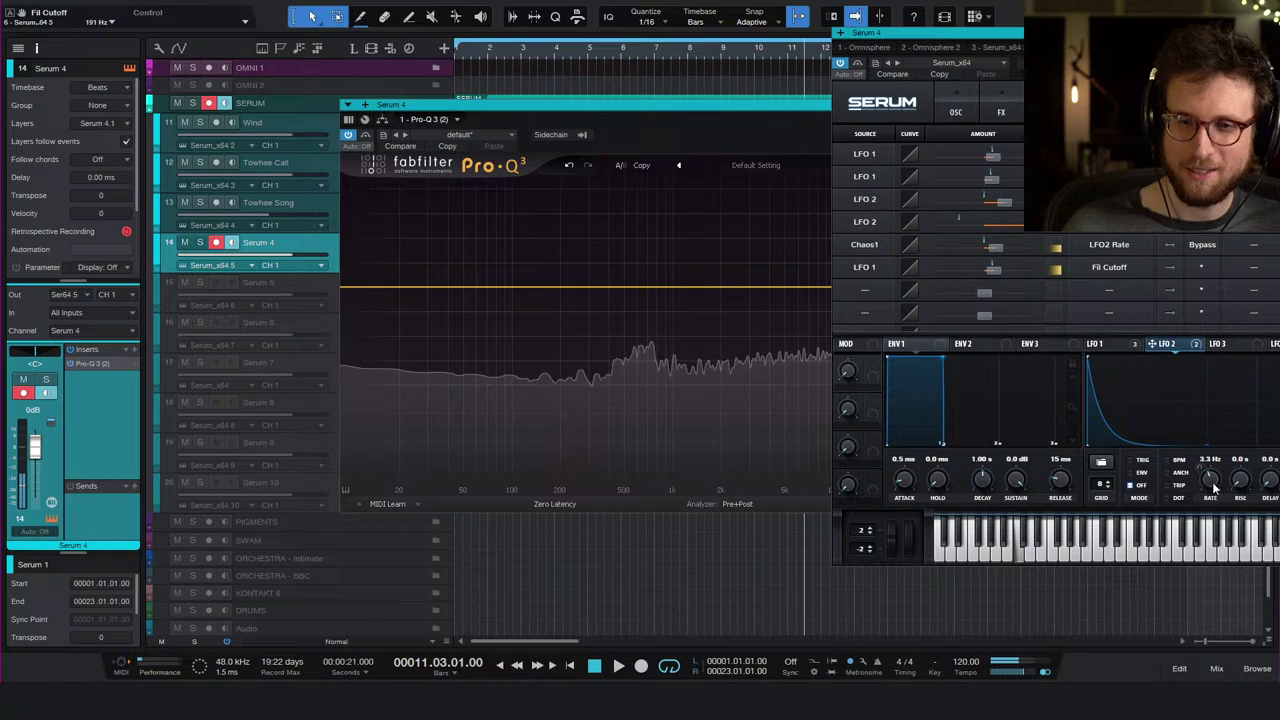
# - Set the LFO 2 rate to about 5.2 Hz, bringing the Serum window fully into view
pyautogui.moveTo(1212, 478); pyautogui.dragTo(1216, 472)
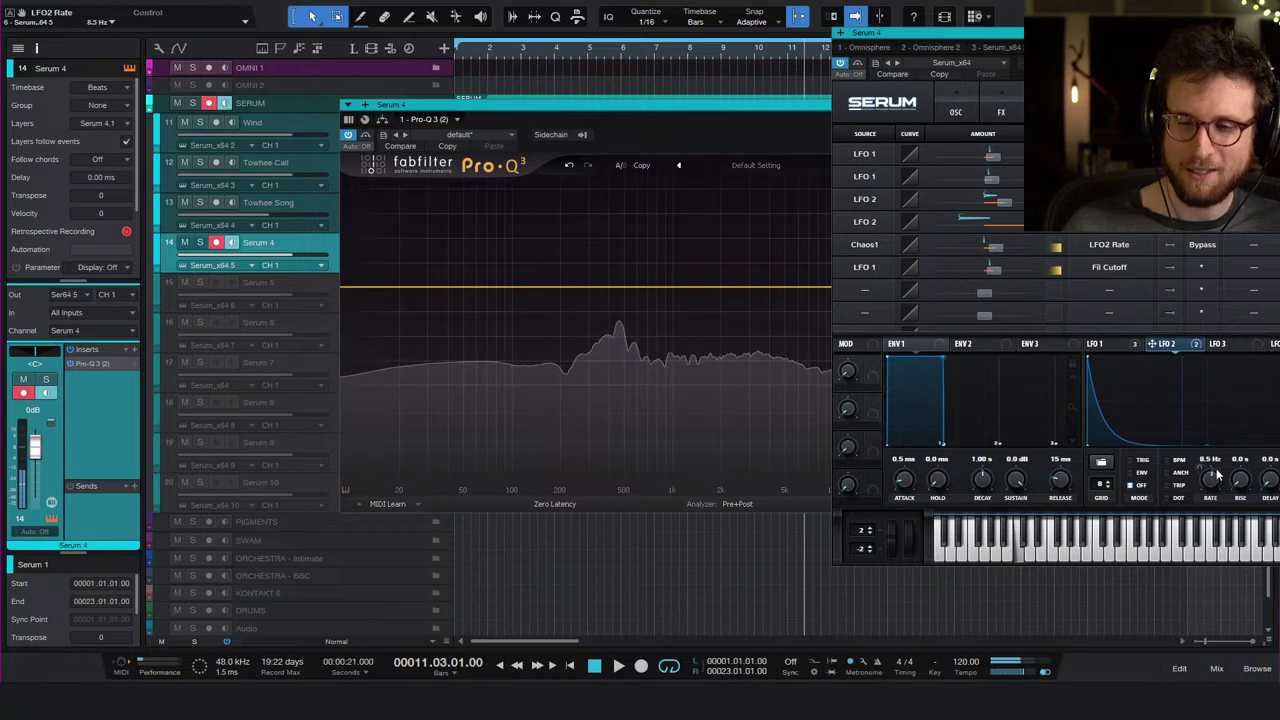
pyautogui.moveTo(1155, 68); pyautogui.dragTo(721, 46)
pyautogui.moveTo(776, 459)
pyautogui.mouseDown()
pyautogui.moveTo(779, 480)
pyautogui.moveTo(789, 459)
pyautogui.moveTo(784, 478)
pyautogui.moveTo(781, 468)
pyautogui.mouseUp()
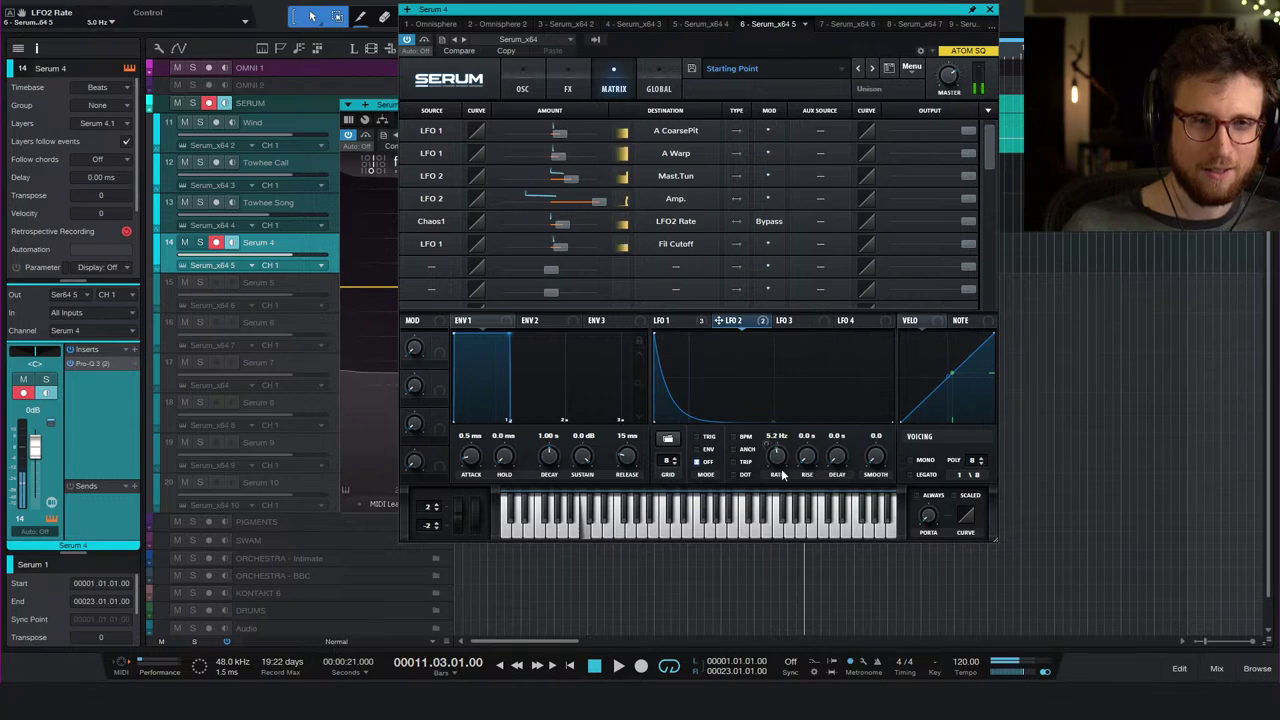
# - Enable the Tube distortion effect in Serum and raise its drive to about 82%
pyautogui.click(567, 86)
pyautogui.click(416, 136)
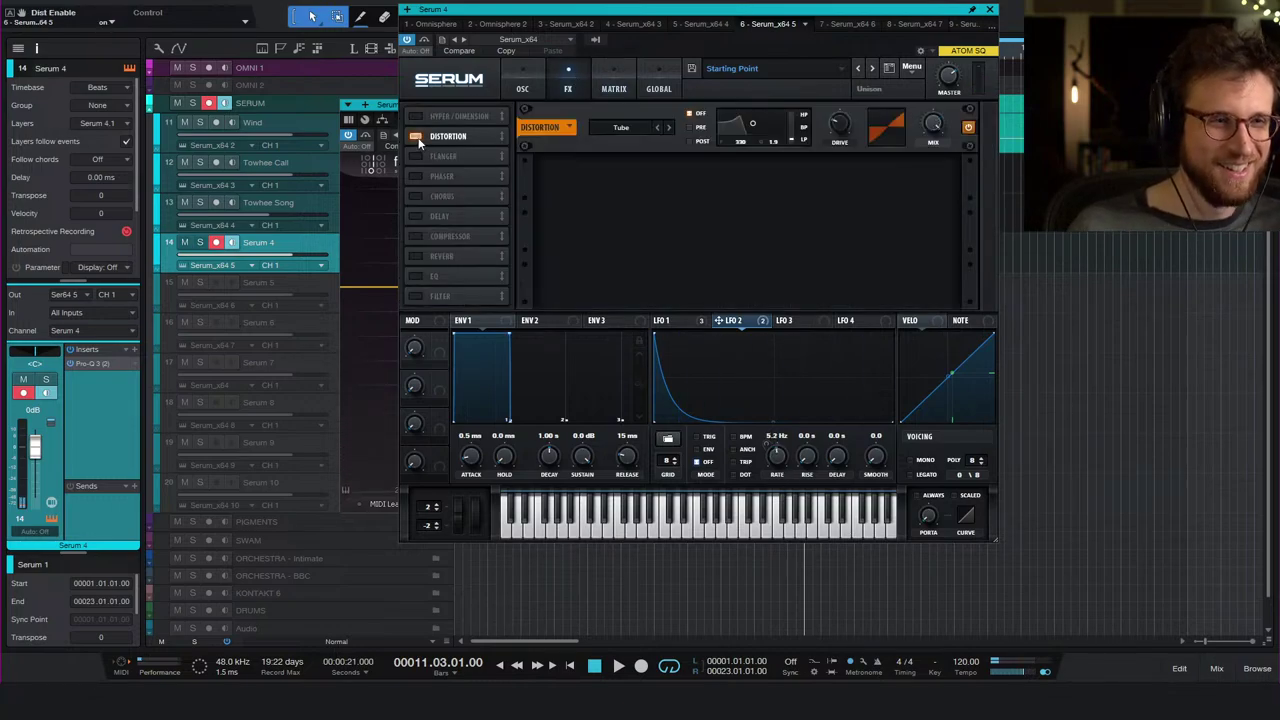
pyautogui.click(841, 126)
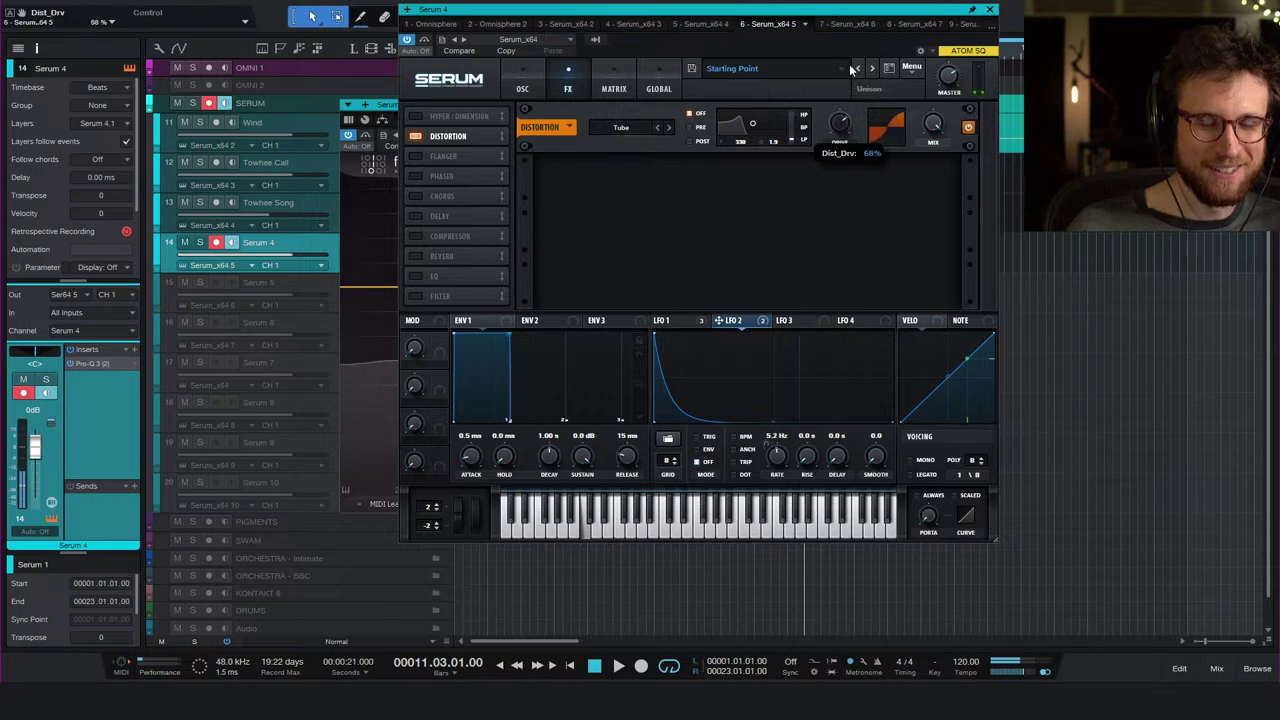
pyautogui.moveTo(856, 40); pyautogui.dragTo(856, 46)
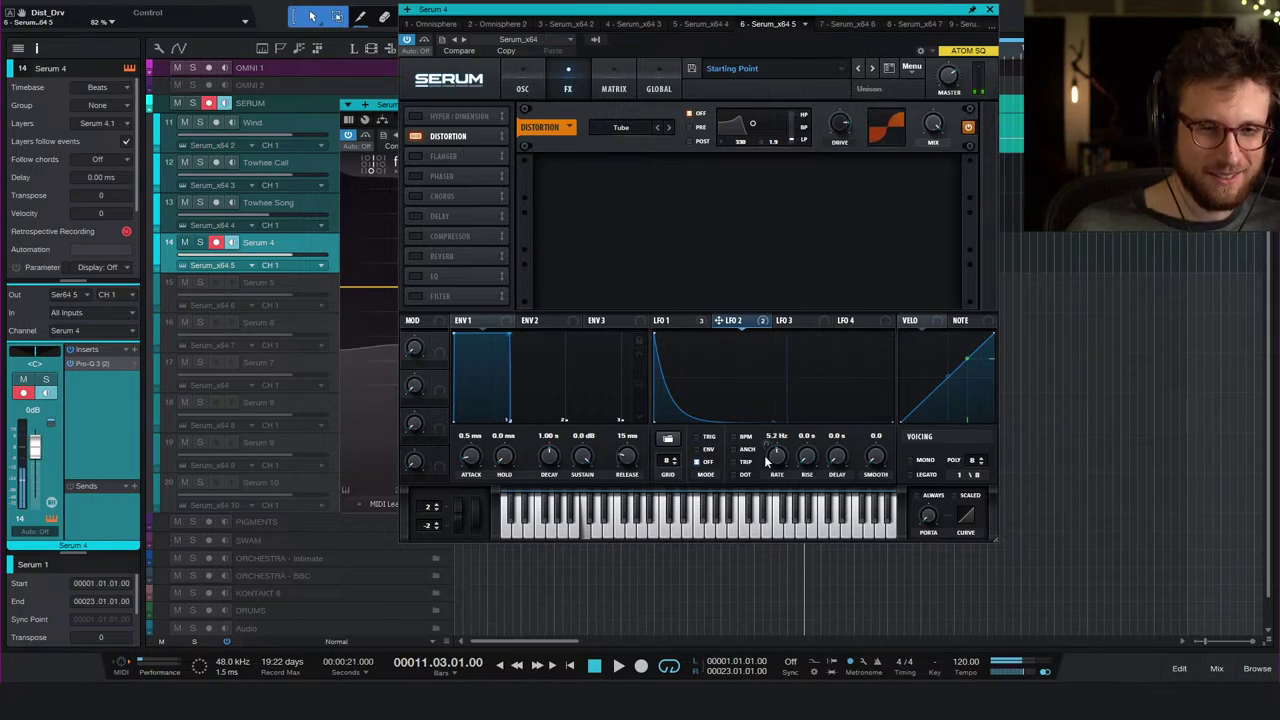
# - Set the filter drive to about 45% and the LFO 2 rate to 10.2 Hz
pyautogui.scroll(5, 778, 460)
pyautogui.scroll(-5, 786, 465)
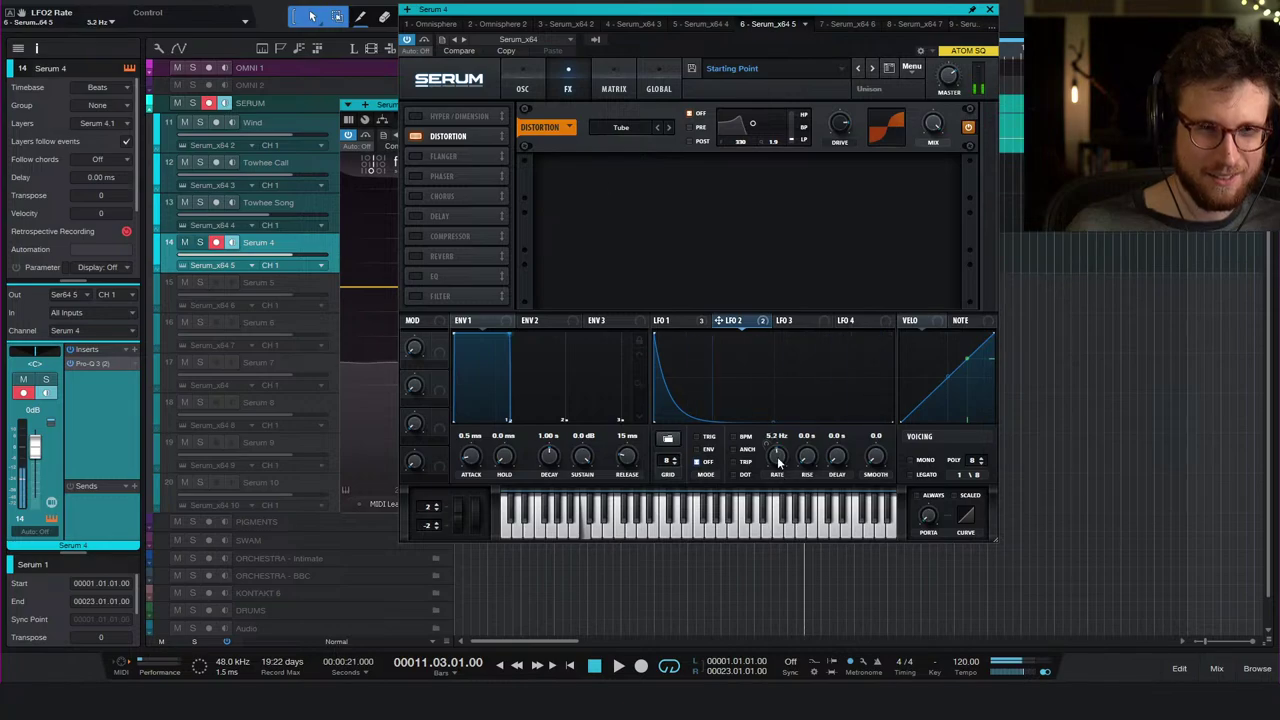
pyautogui.click(522, 88)
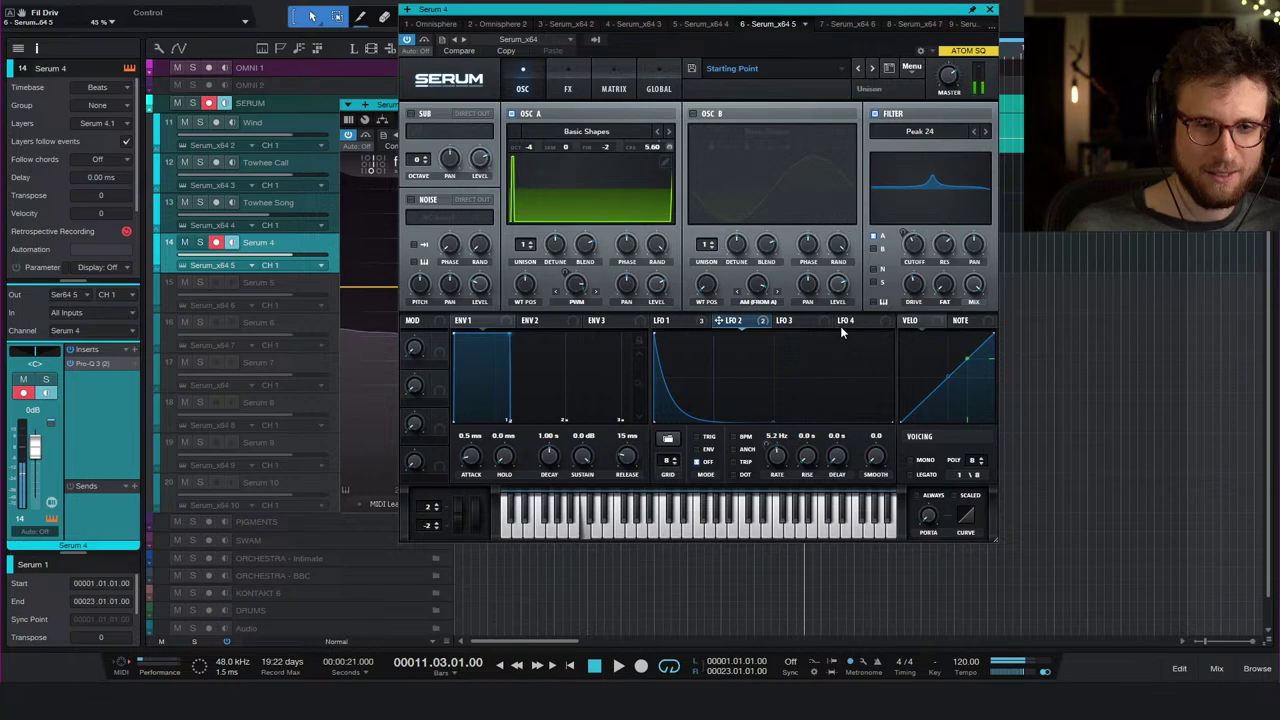
pyautogui.moveTo(776, 456); pyautogui.dragTo(776, 500)
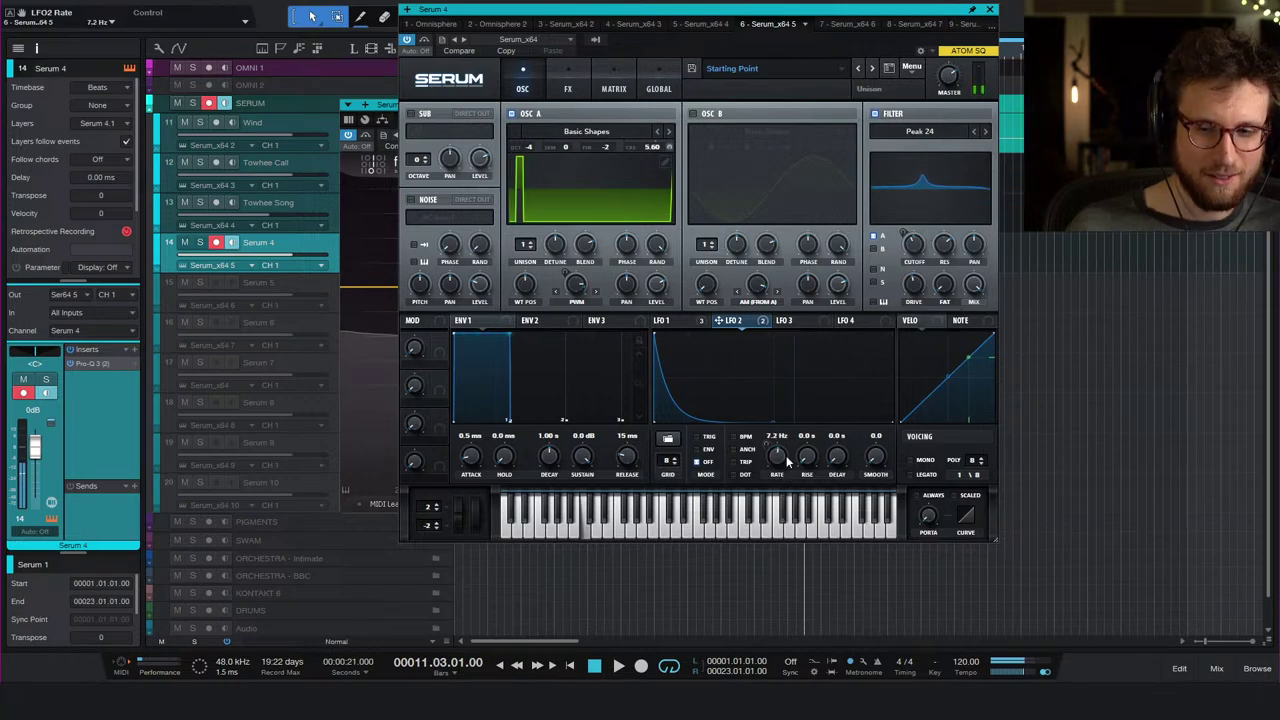
pyautogui.moveTo(786, 455); pyautogui.dragTo(793, 443)
pyautogui.moveTo(795, 435); pyautogui.dragTo(797, 464)
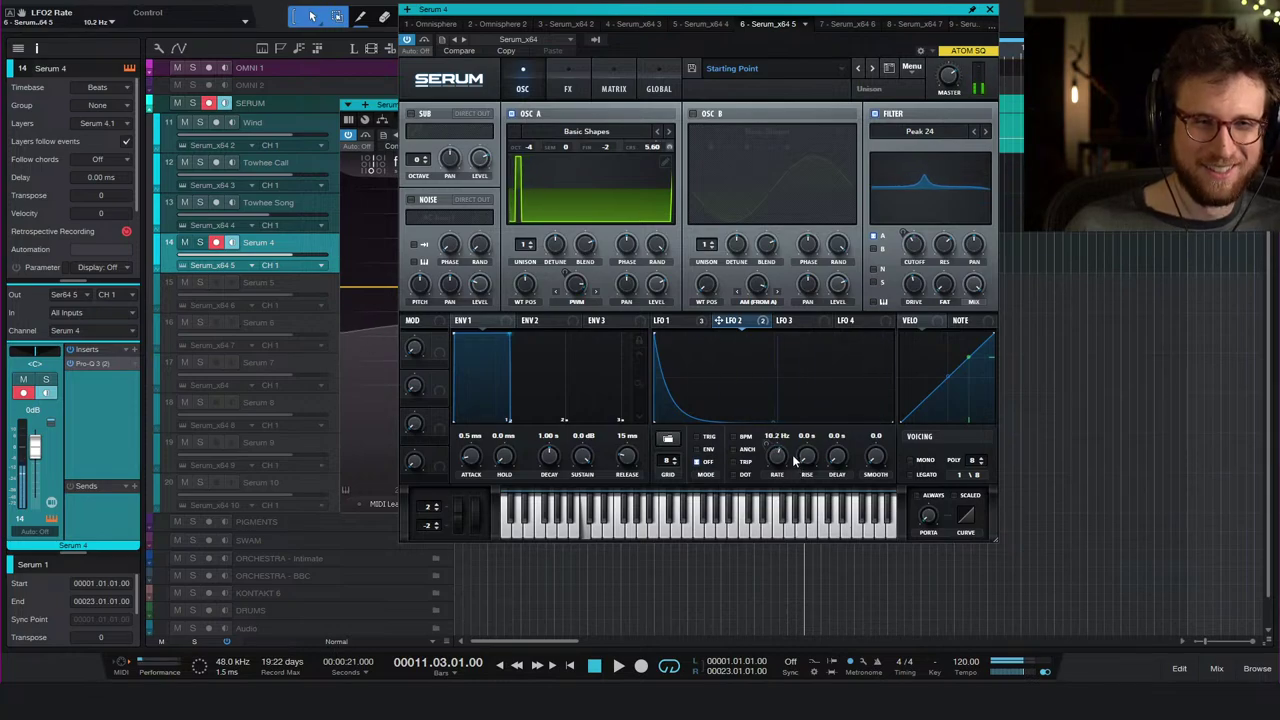
# - Close the Serum and Pro-Q 3 windows and rename the Serum 4 track as Frog
pyautogui.click(990, 9)
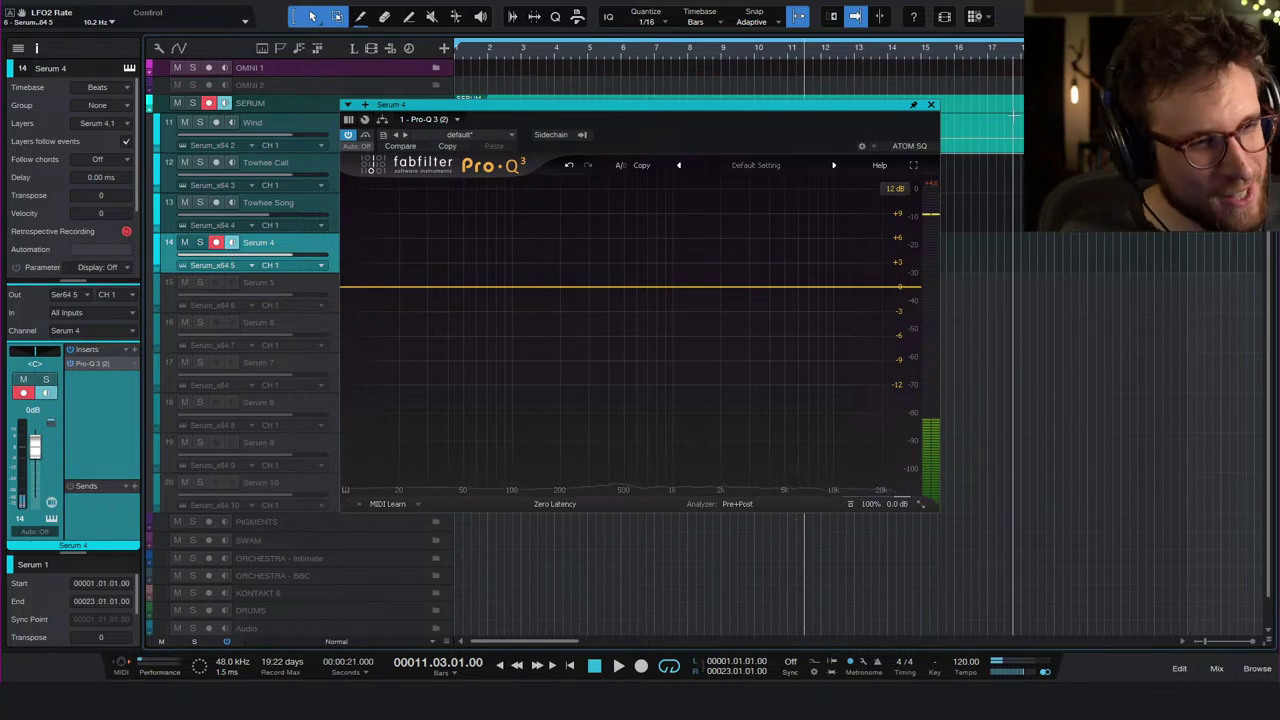
pyautogui.click(931, 105)
pyautogui.doubleClick(255, 244)
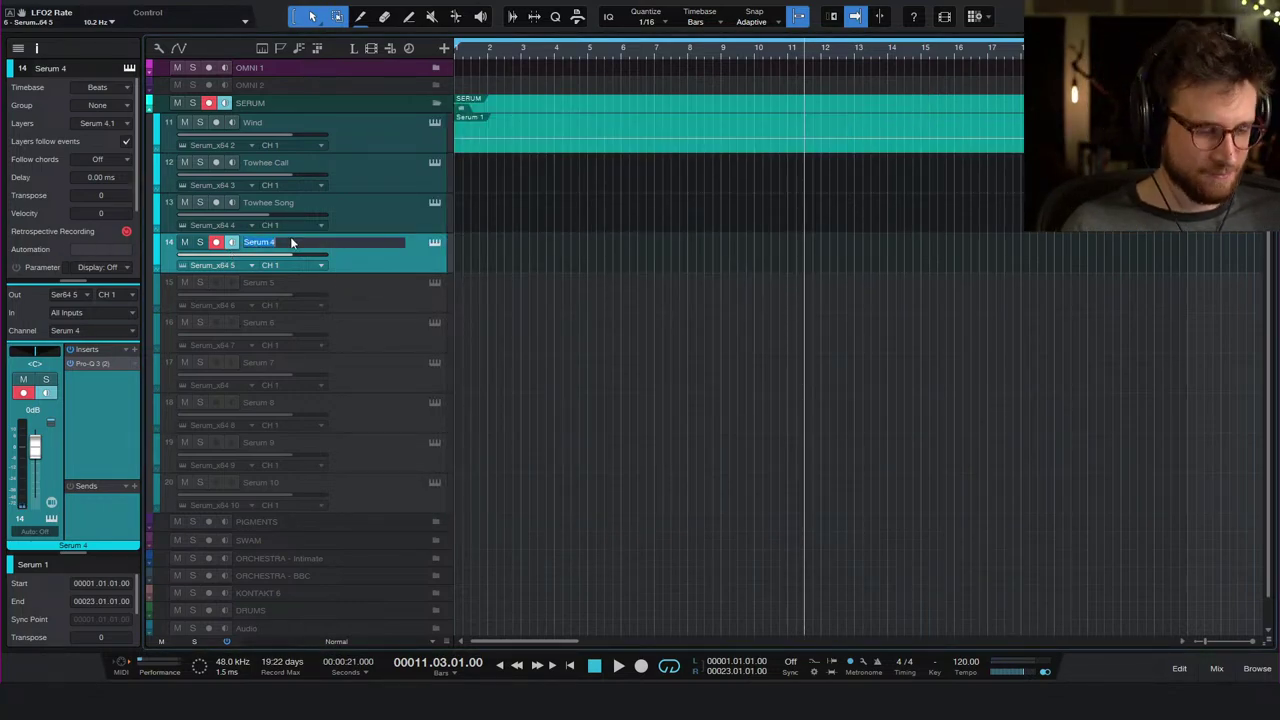
pyautogui.write('Frog')
pyautogui.press('Return')
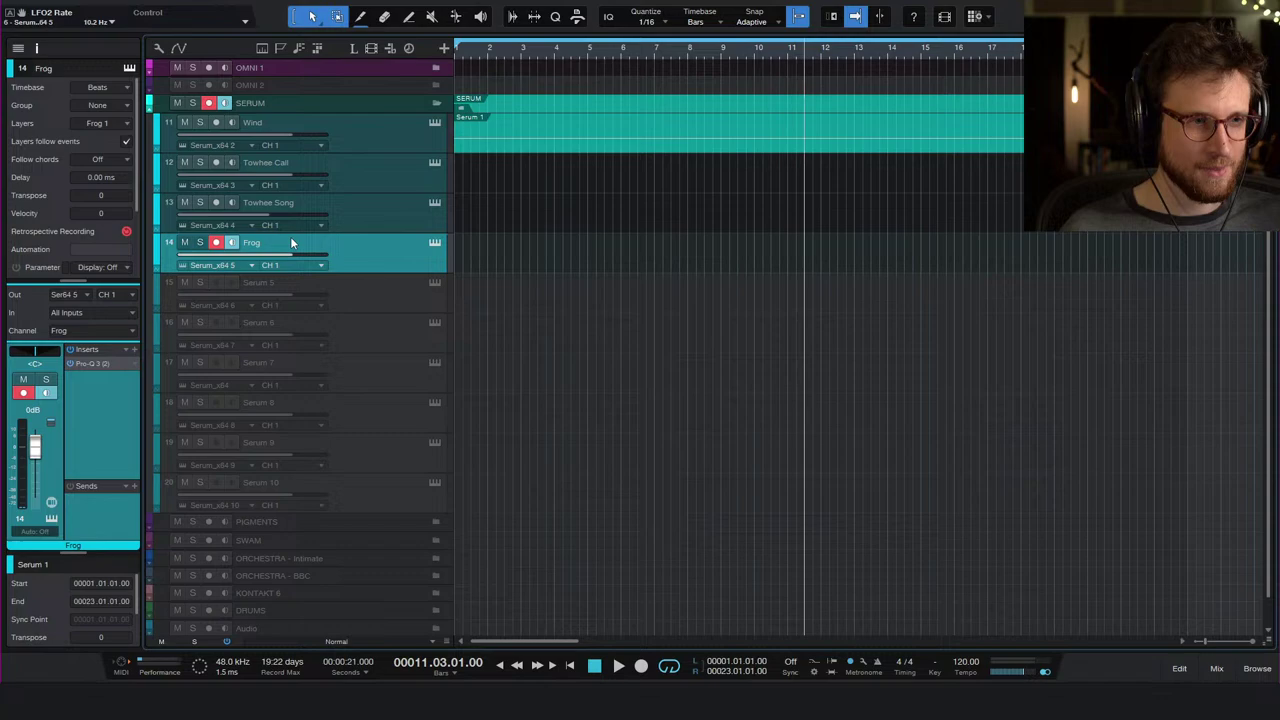
# - Enable the Serum 5 track and open its Serum instrument
pyautogui.click(370, 290)
pyautogui.rightClick(382, 293)
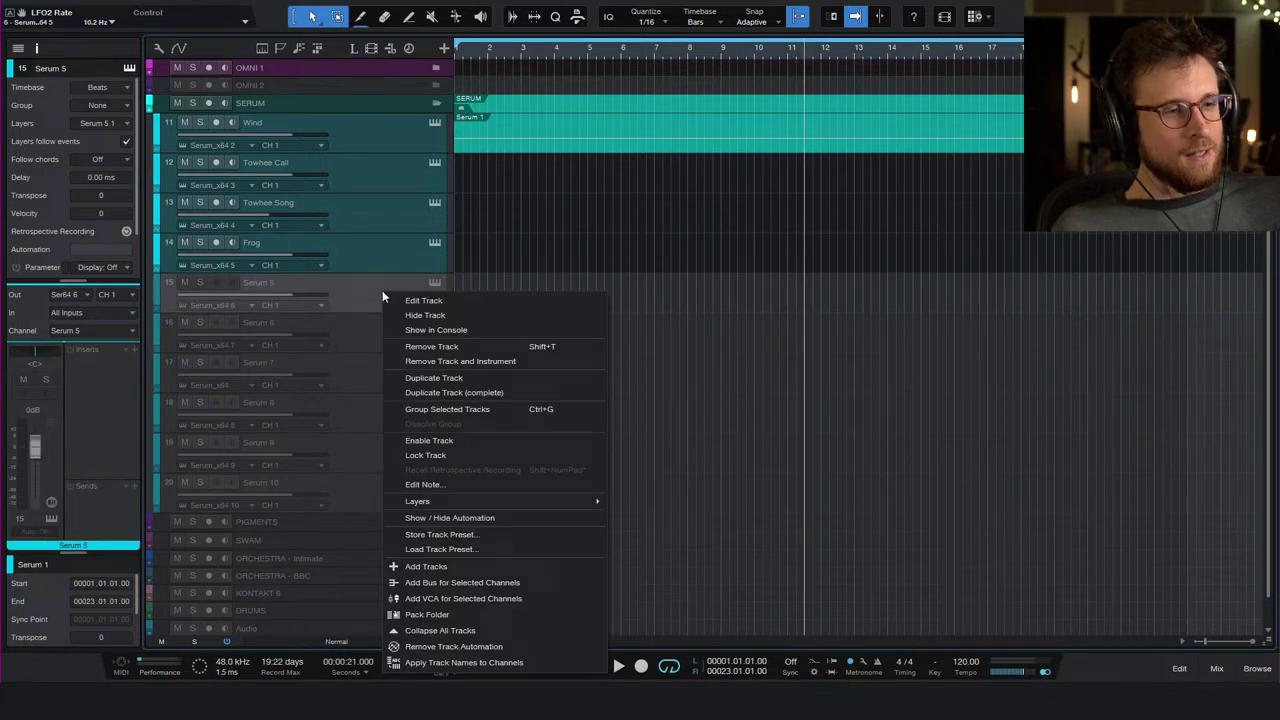
pyautogui.click(532, 440)
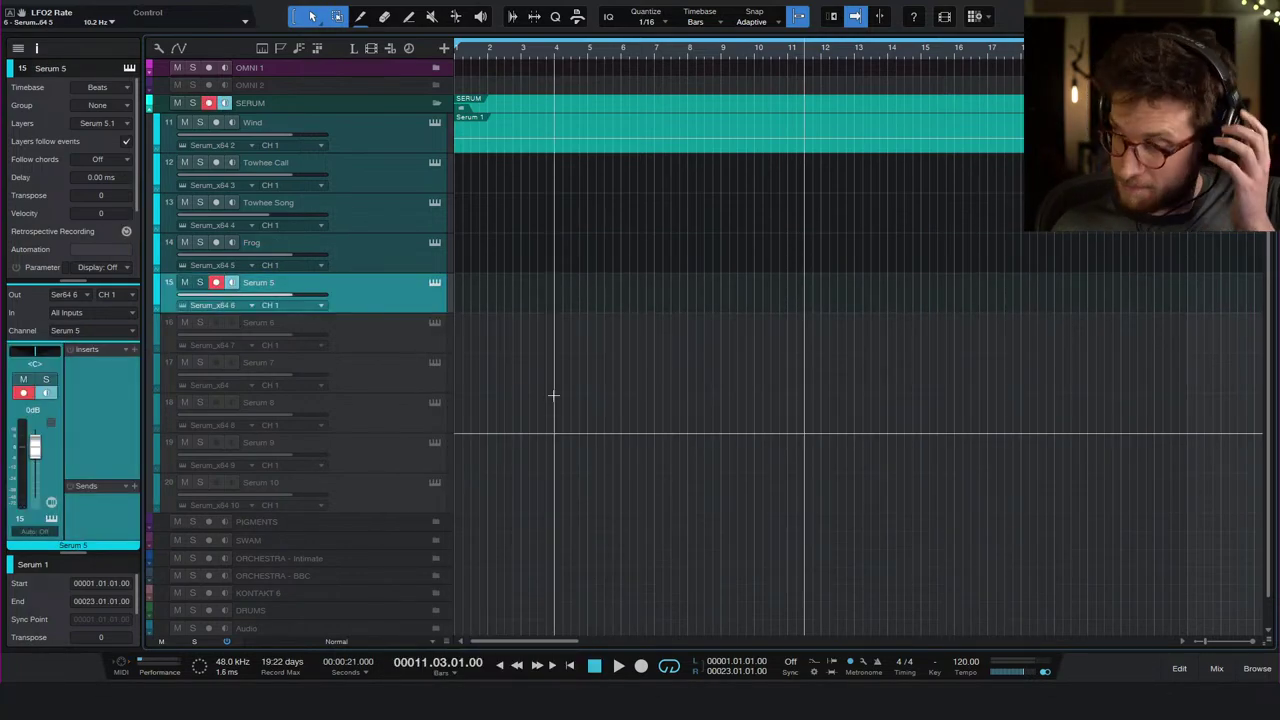
pyautogui.click(434, 284)
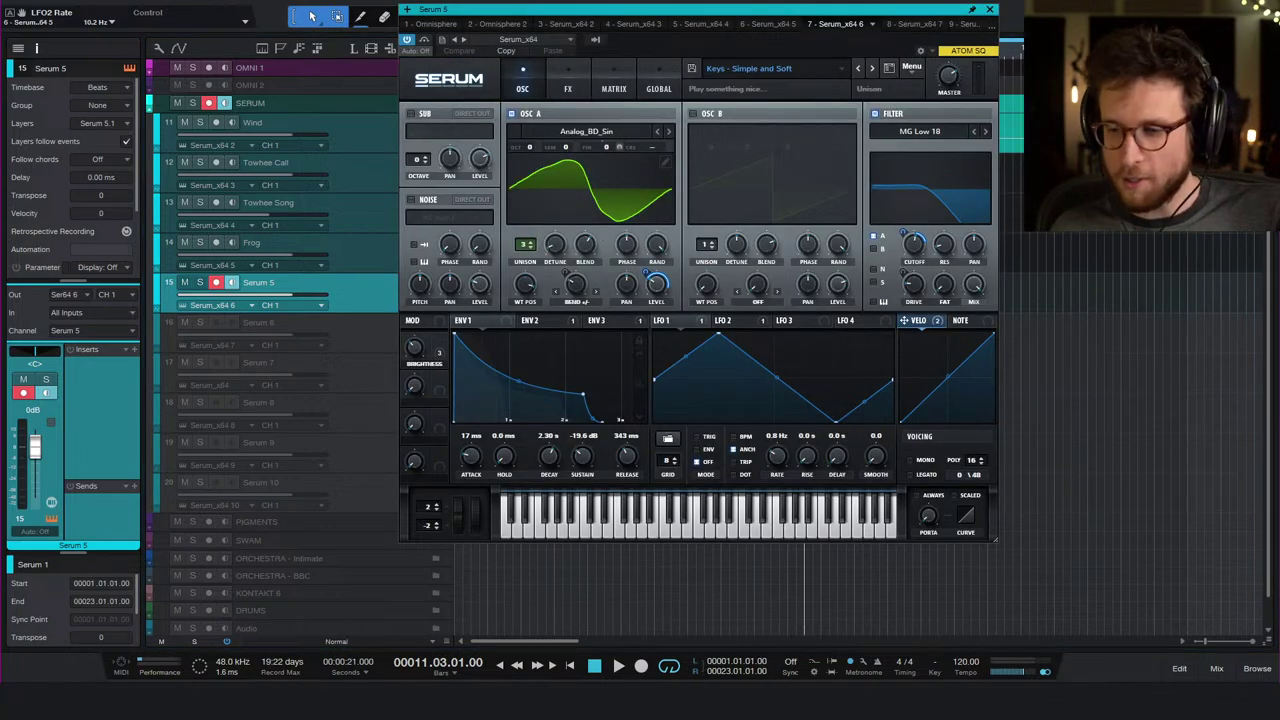
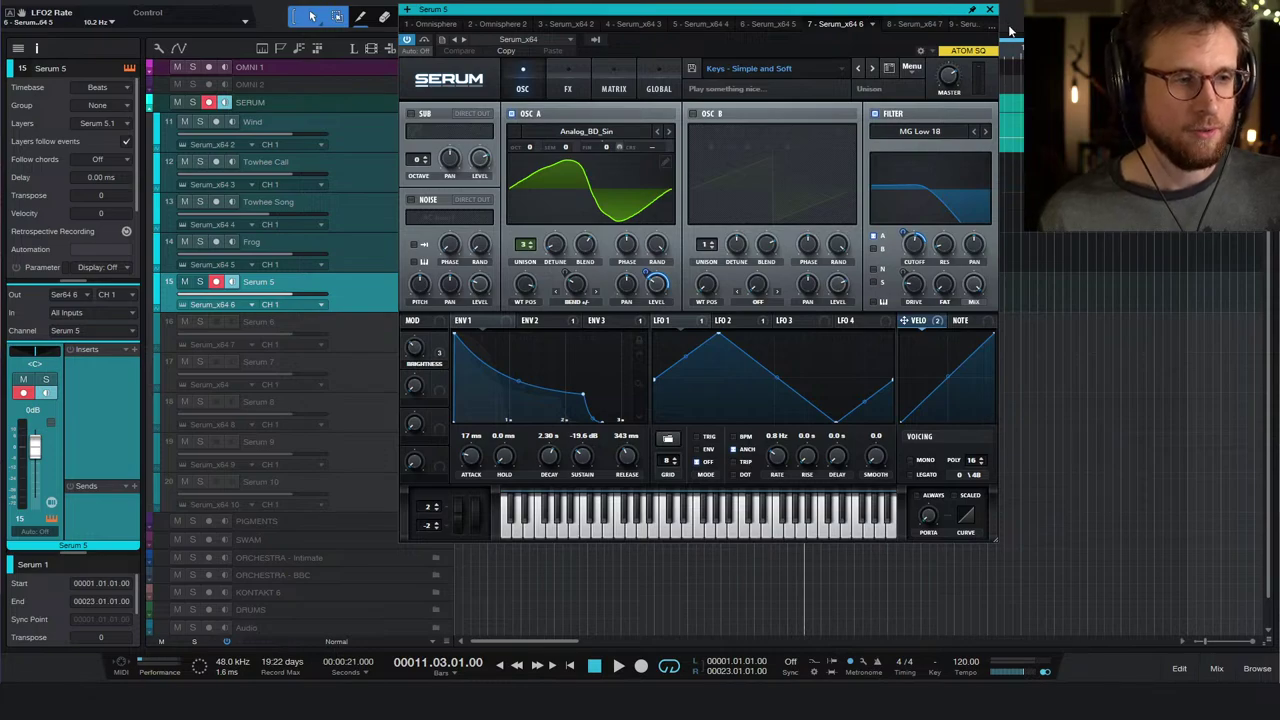
# - Load the Starting Point preset in the Serum 5 instrument and turn off oscillator B
pyautogui.click(801, 68)
pyautogui.click(819, 322)
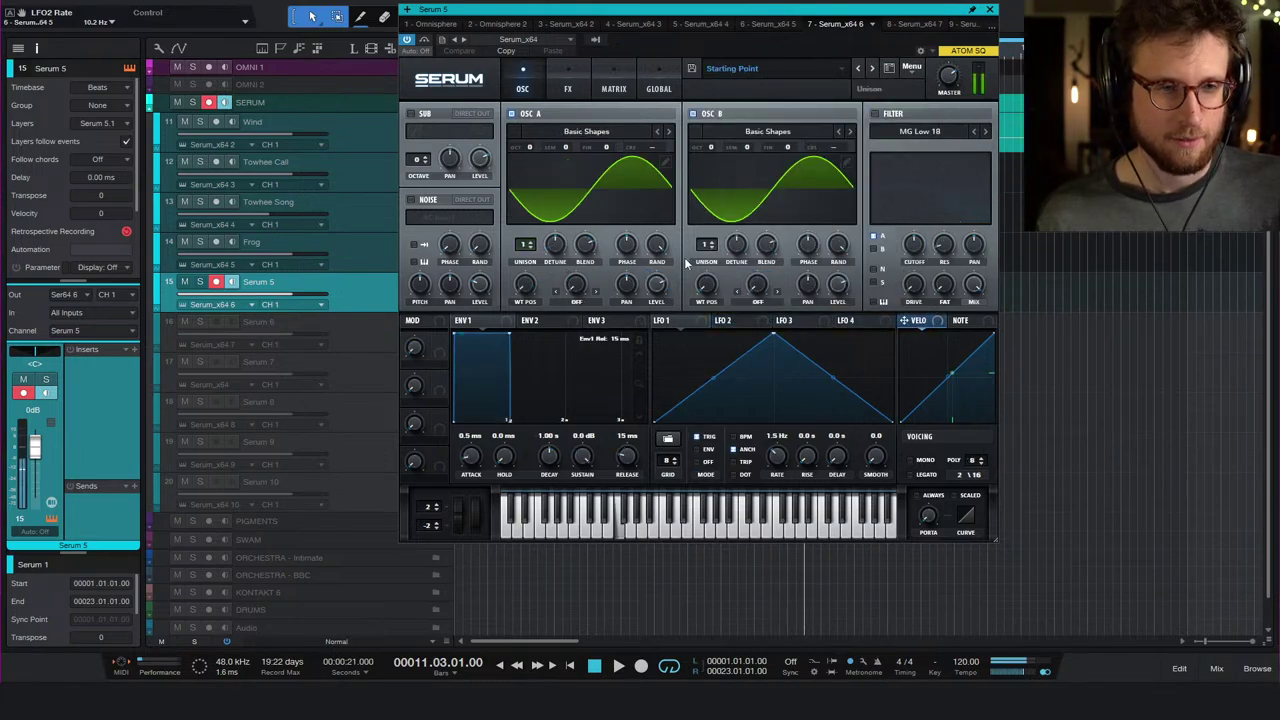
pyautogui.click(692, 113)
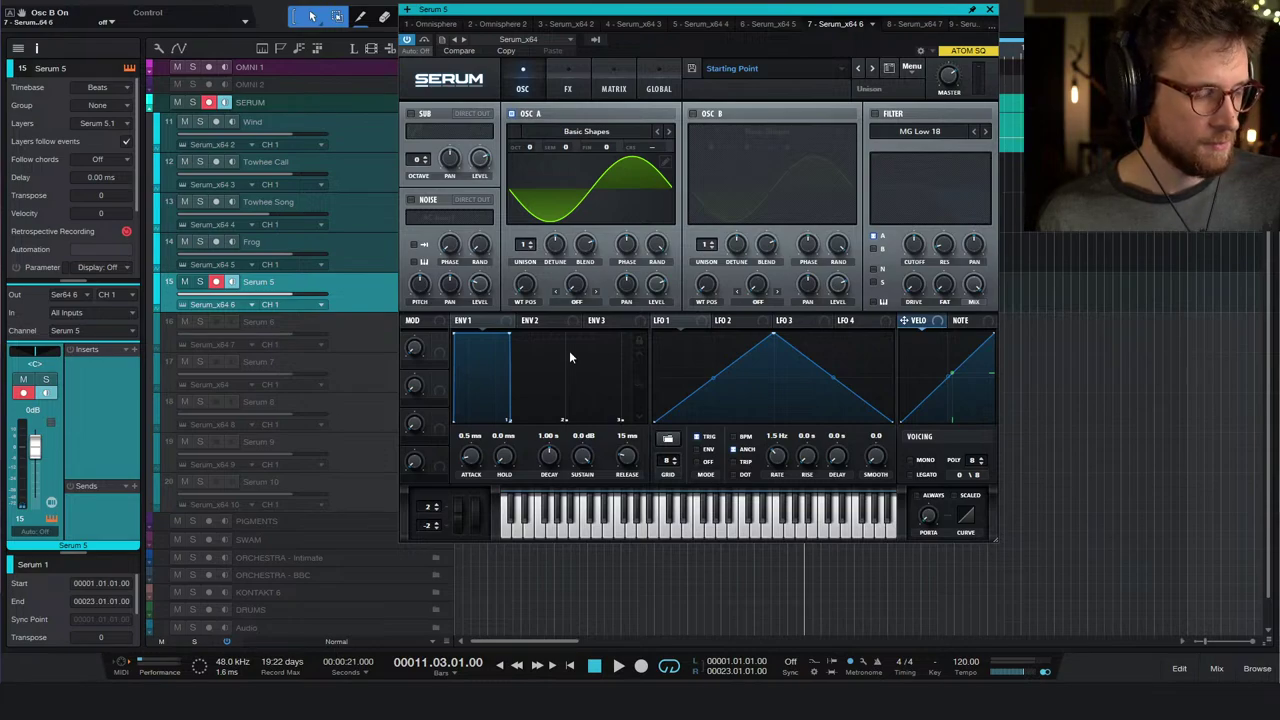
# - Shape LFO 2 as a steep falling curve, assign it to oscillator A's warp, and check the routing in the mod matrix
pyautogui.click(754, 329)
pyautogui.moveTo(771, 373); pyautogui.dragTo(763, 420)
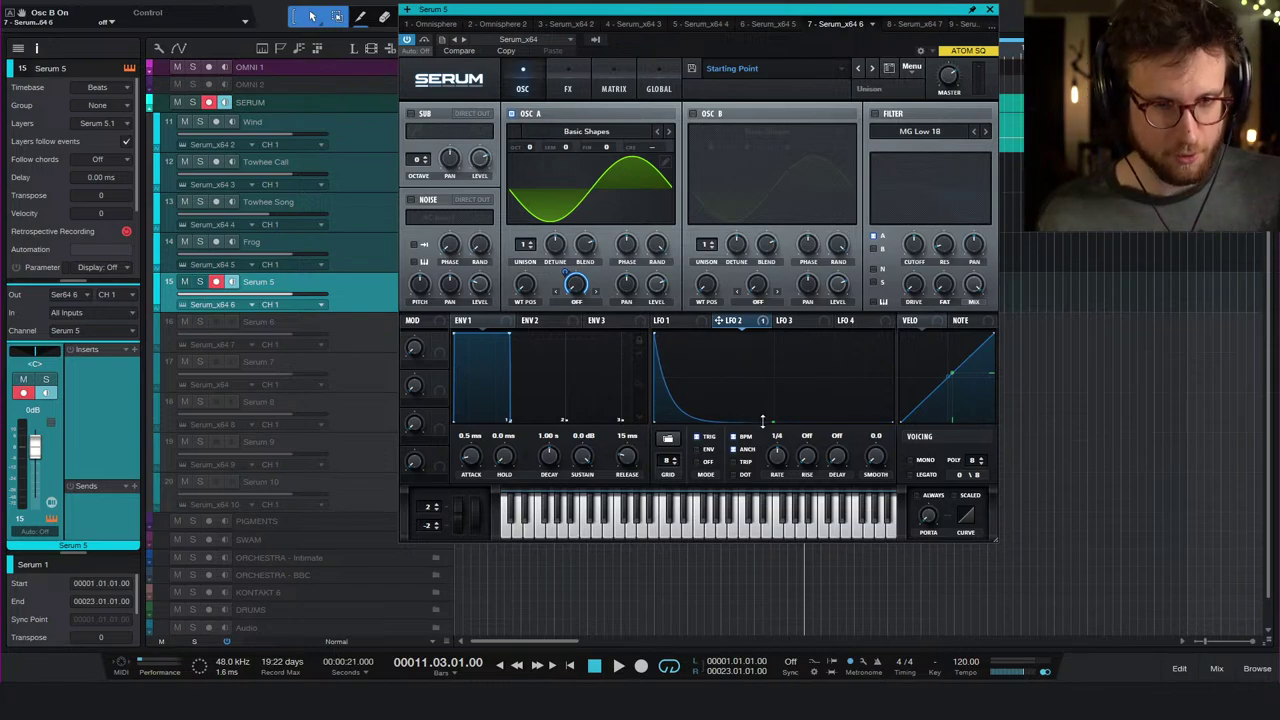
pyautogui.click(659, 88)
pyautogui.click(598, 86)
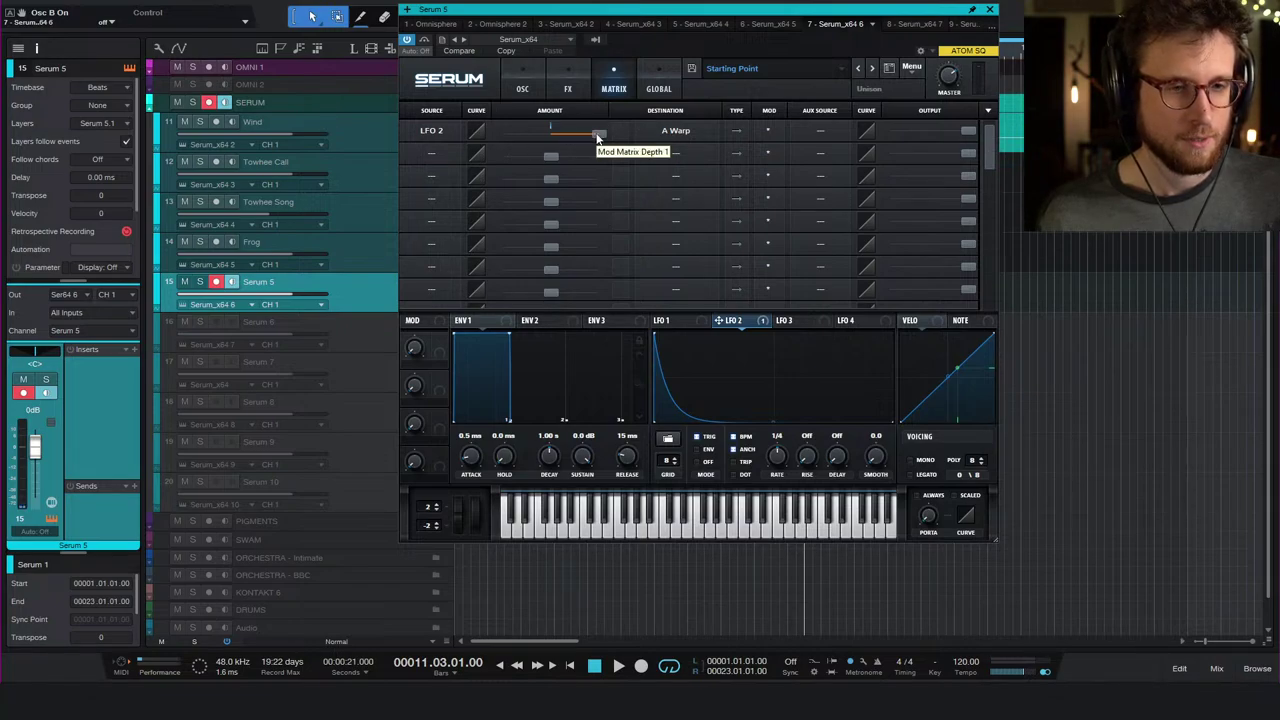
pyautogui.click(518, 90)
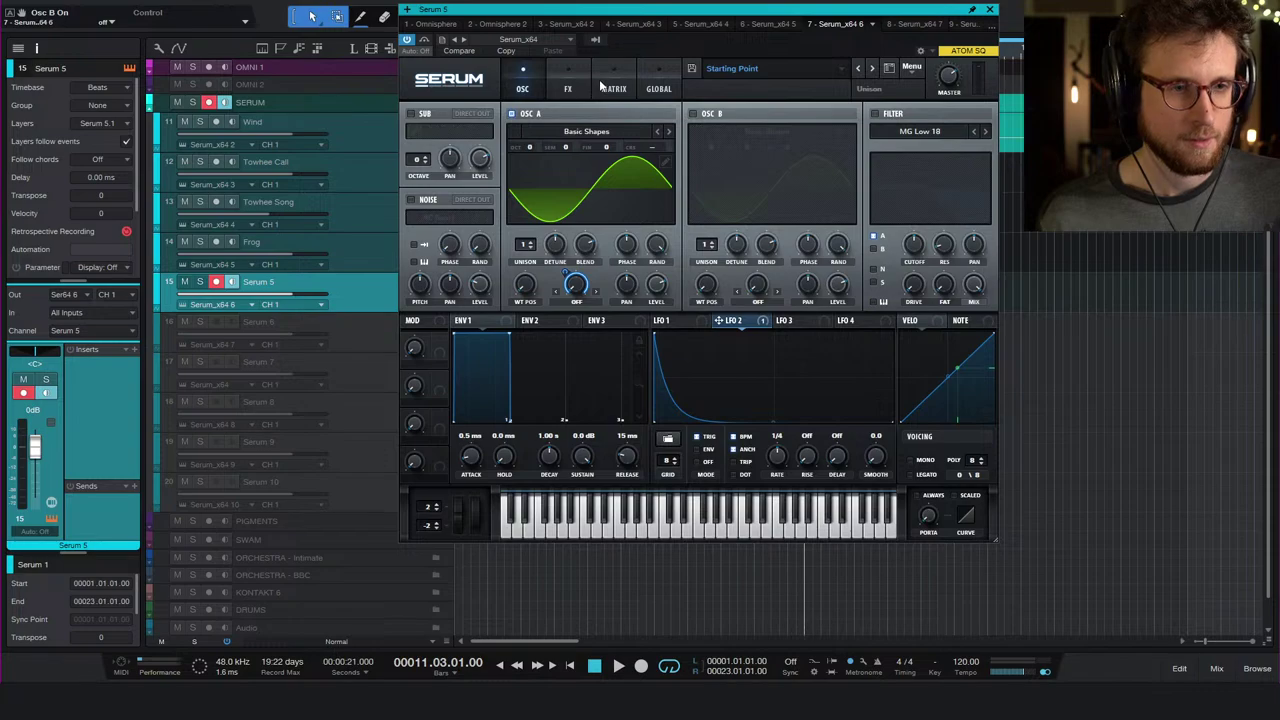
pyautogui.click(601, 87)
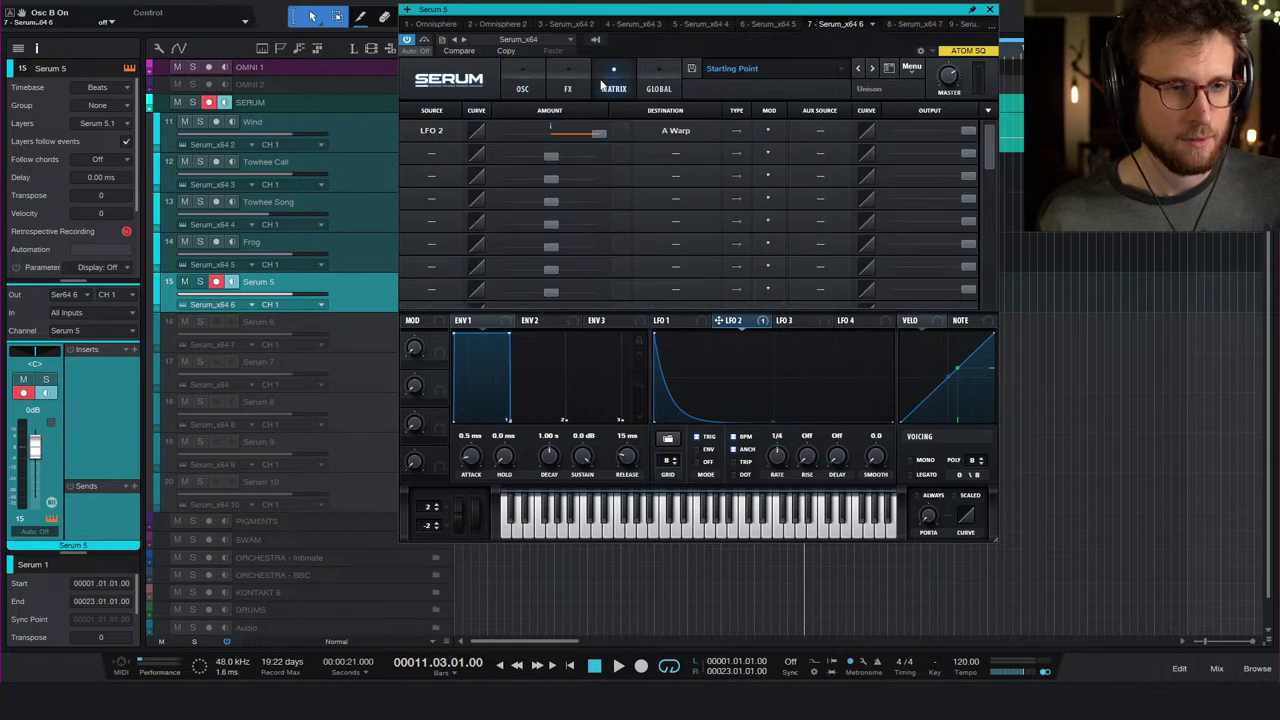
# - Change the LFO 2 routing's destination from oscillator A's warp to master tuning, with an amount of 66
pyautogui.click(430, 138)
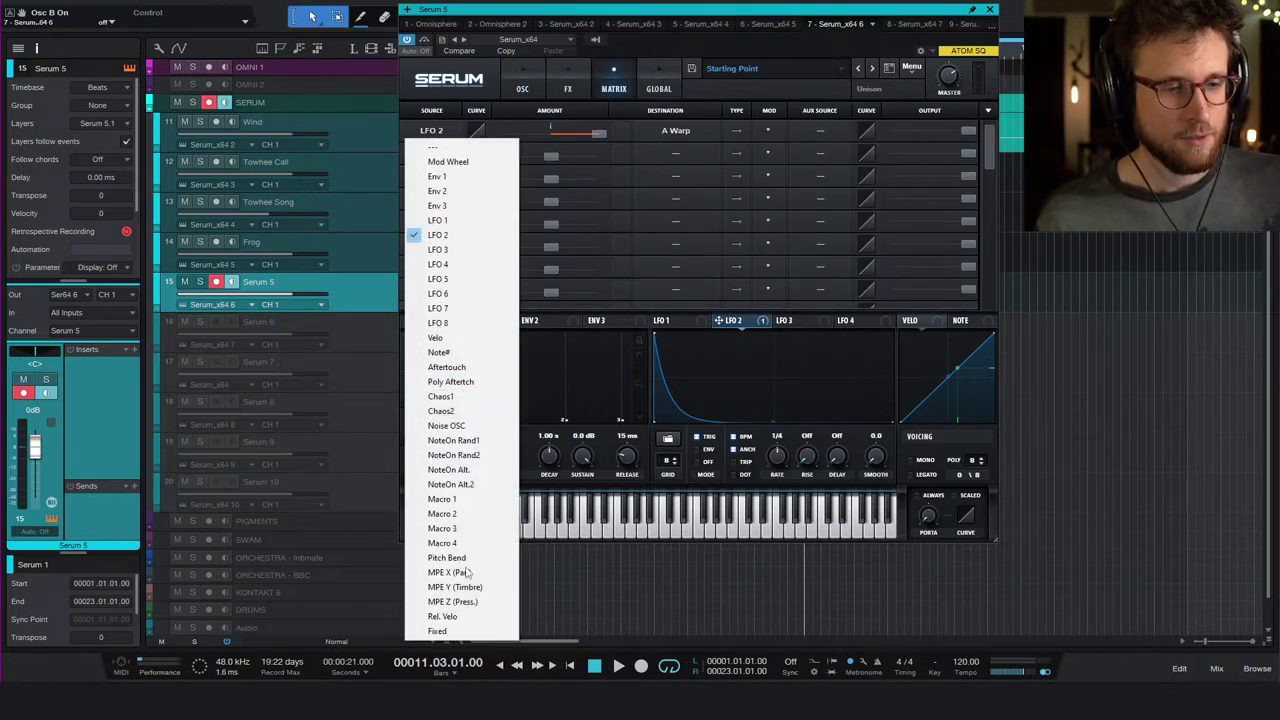
pyautogui.click(468, 234)
pyautogui.click(695, 130)
pyautogui.moveTo(703, 256)
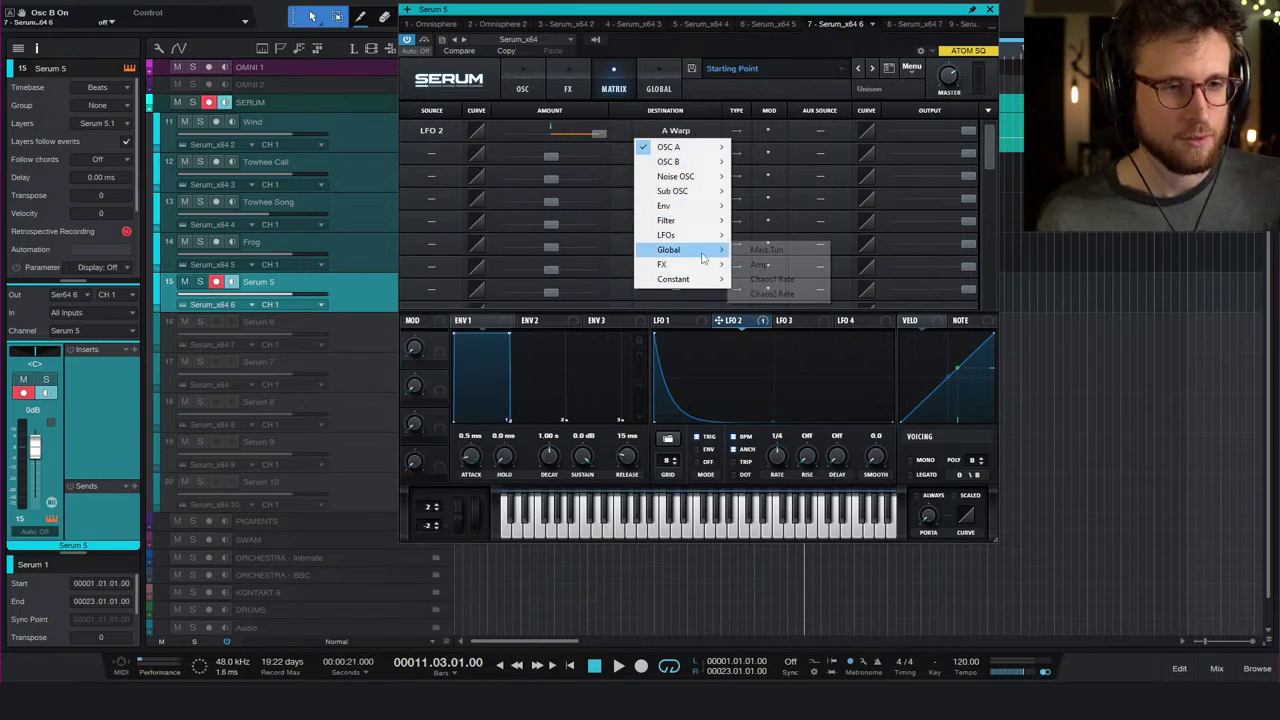
pyautogui.click(764, 257)
pyautogui.moveTo(598, 131)
pyautogui.mouseDown()
pyautogui.moveTo(577, 138)
pyautogui.moveTo(599, 131)
pyautogui.mouseUp()
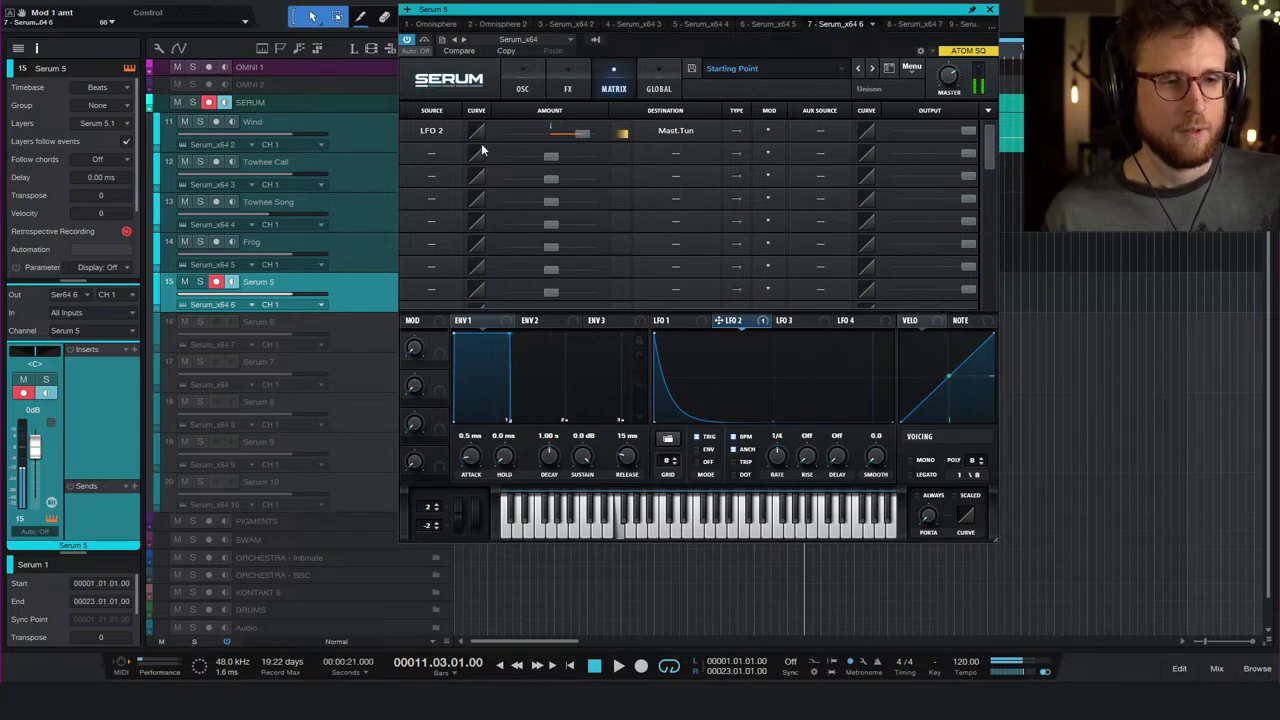
# - Add a second LFO 2 routing to the global Amp destination at amount 100, and reduce the master tuning routing's amount to 39
pyautogui.click(428, 153)
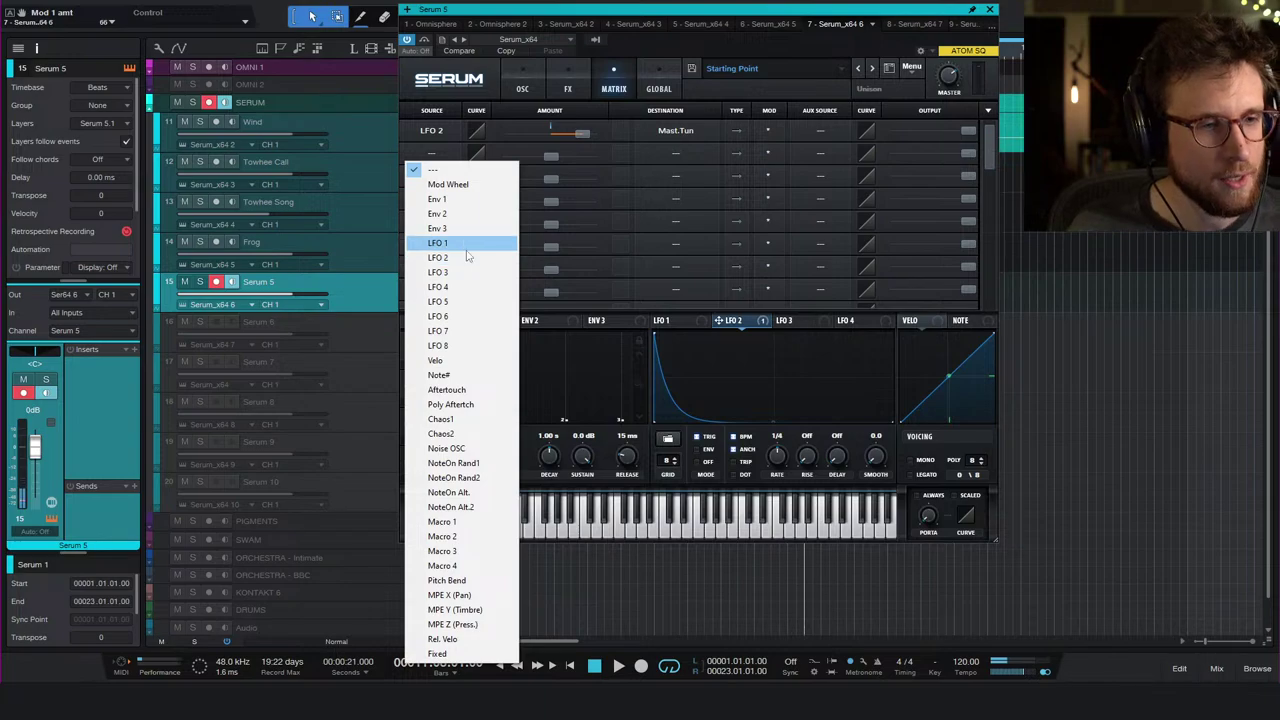
pyautogui.click(463, 258)
pyautogui.click(680, 156)
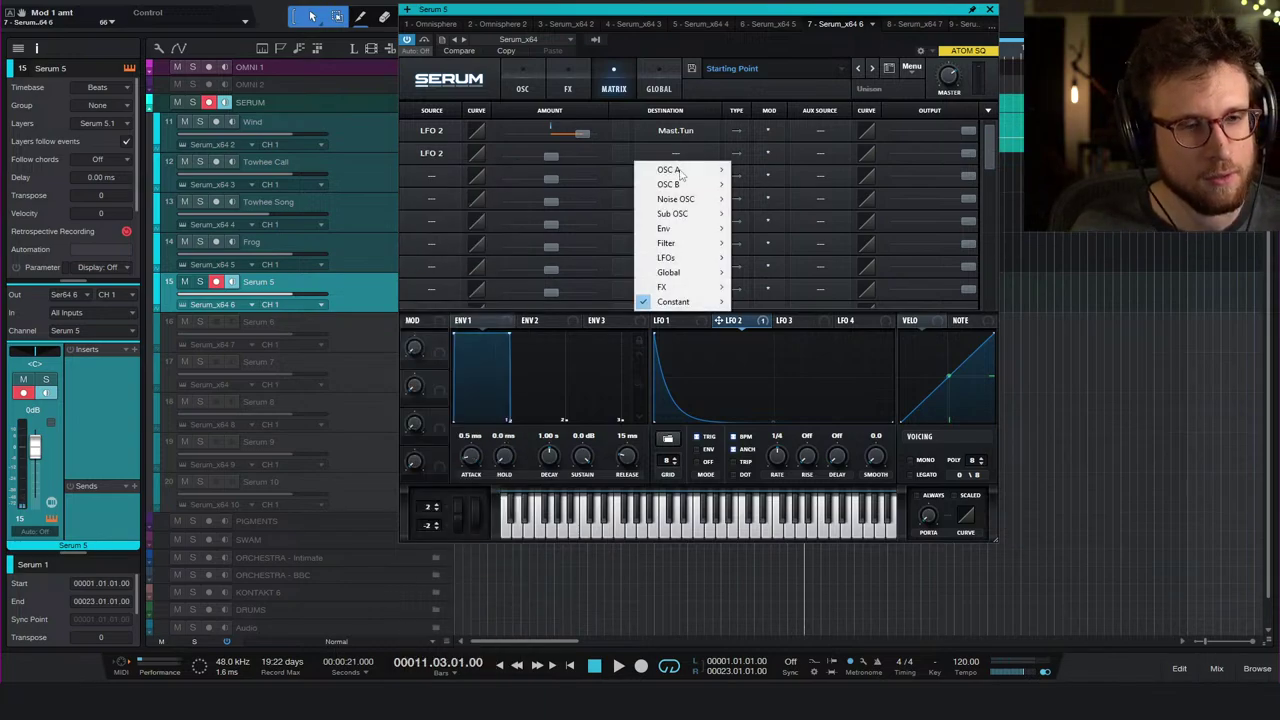
pyautogui.moveTo(686, 218)
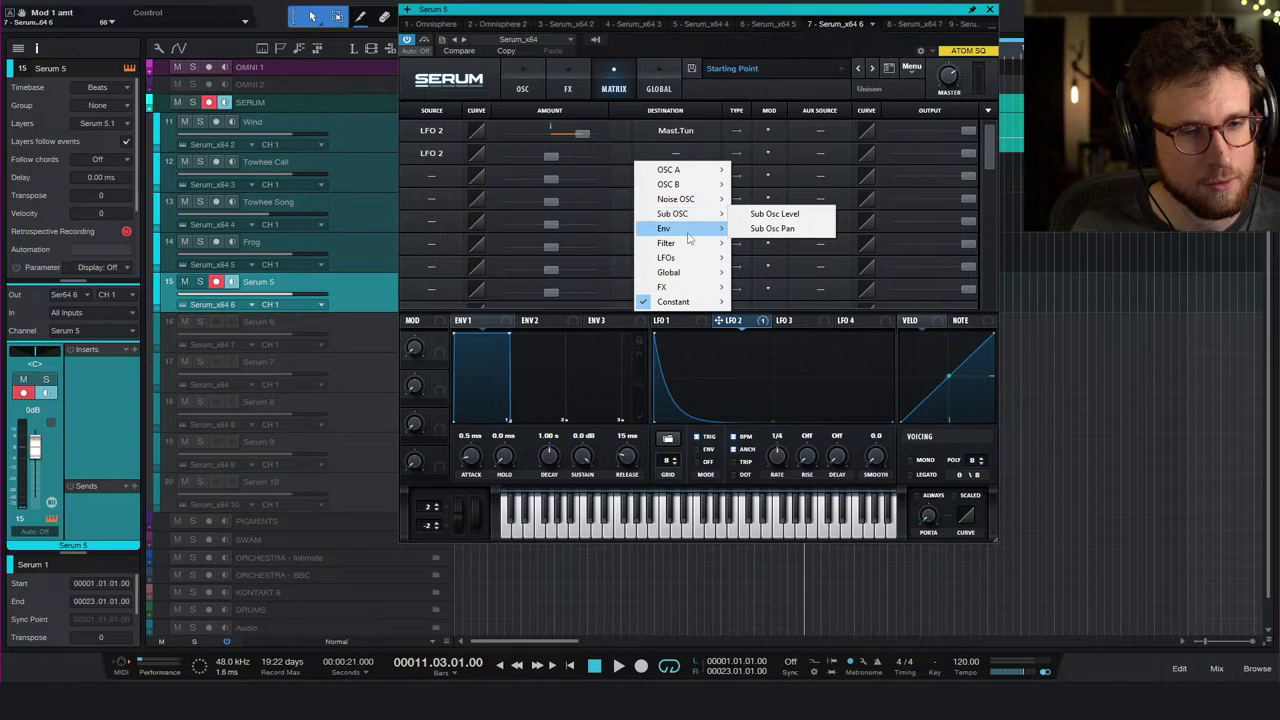
pyautogui.click(770, 287)
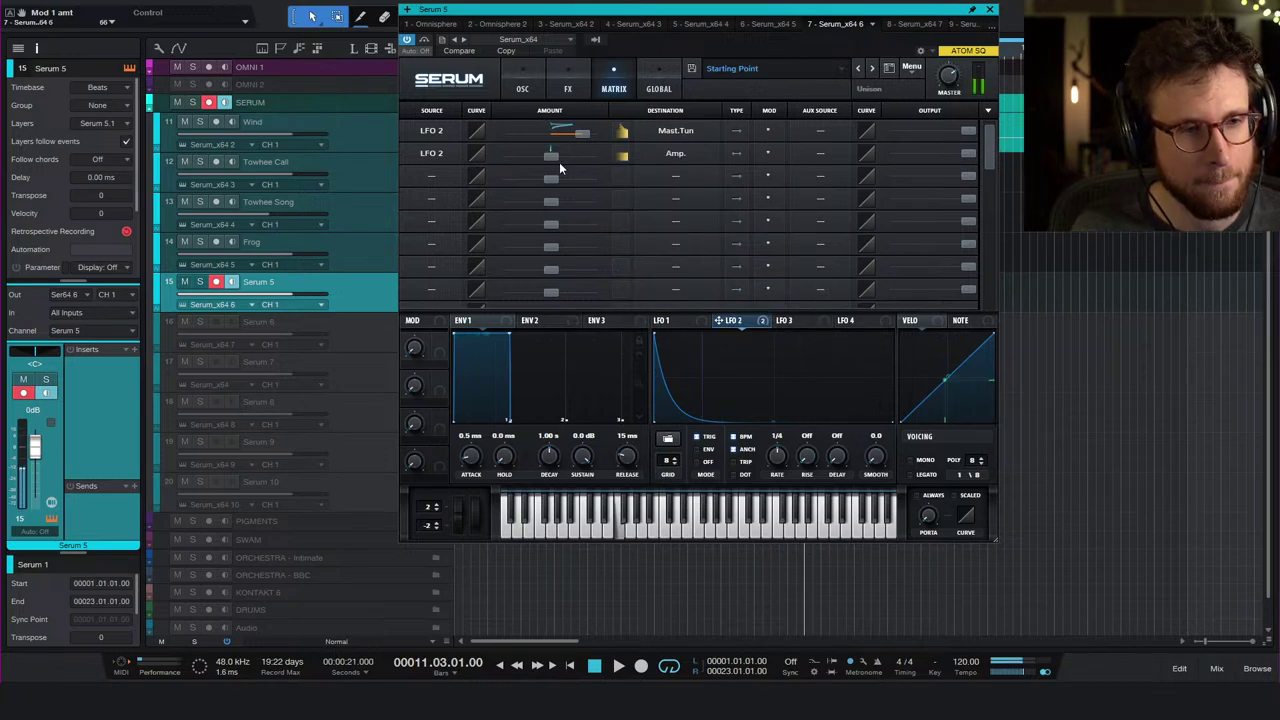
pyautogui.moveTo(555, 158); pyautogui.dragTo(632, 157)
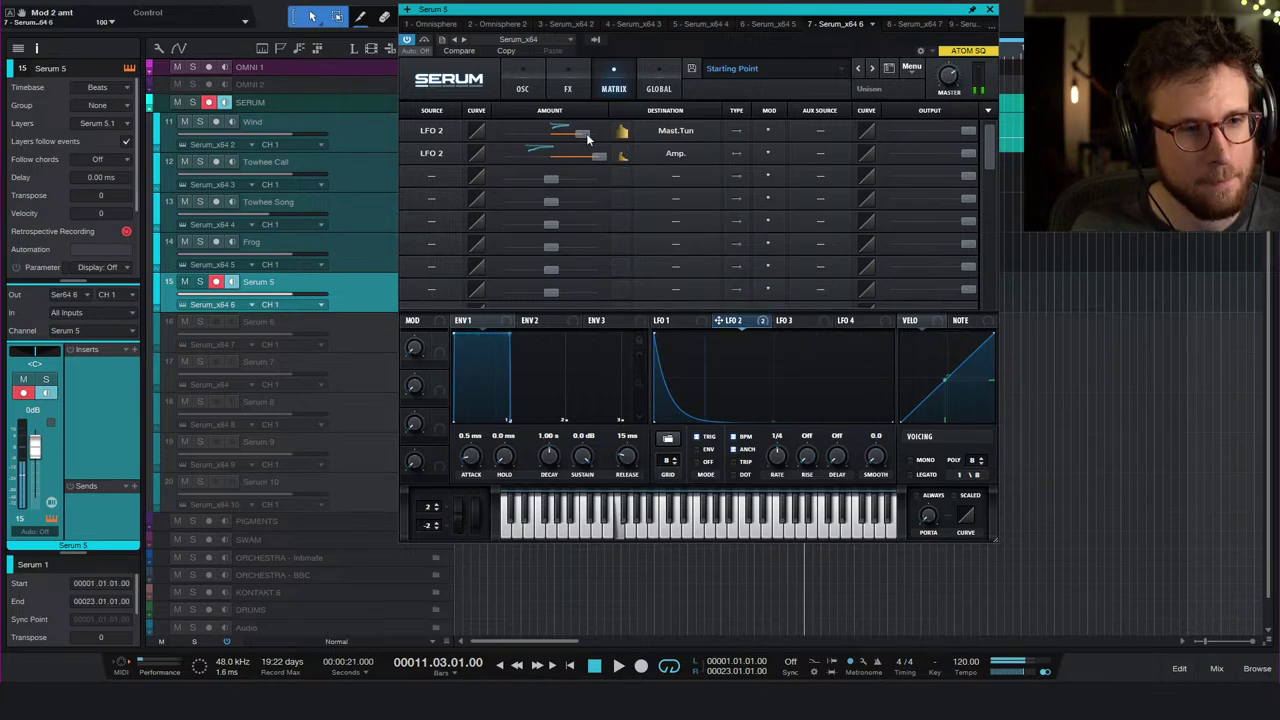
pyautogui.moveTo(584, 136)
pyautogui.mouseDown()
pyautogui.moveTo(571, 143)
pyautogui.moveTo(607, 136)
pyautogui.moveTo(574, 146)
pyautogui.mouseUp()
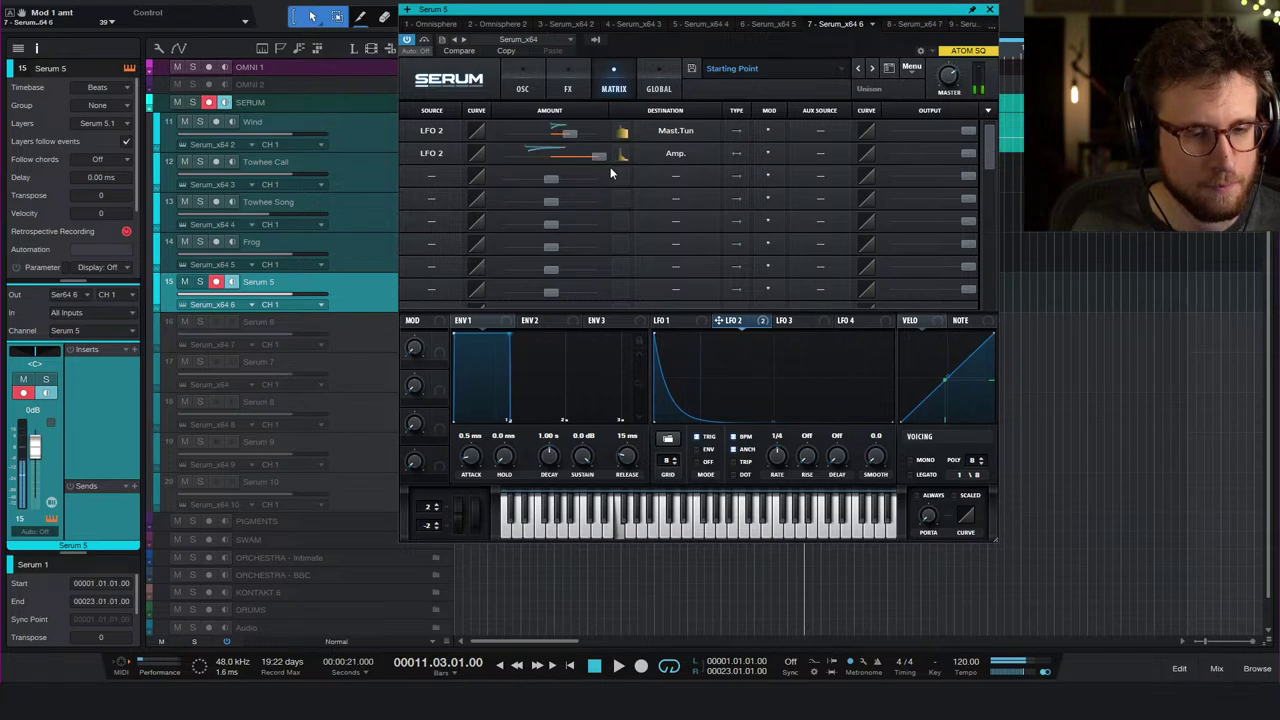
# - Disable BPM sync on LFO 2, set its rate to 12.7 Hz, and leave it in Trig mode after trying Off mode
pyautogui.click(742, 438)
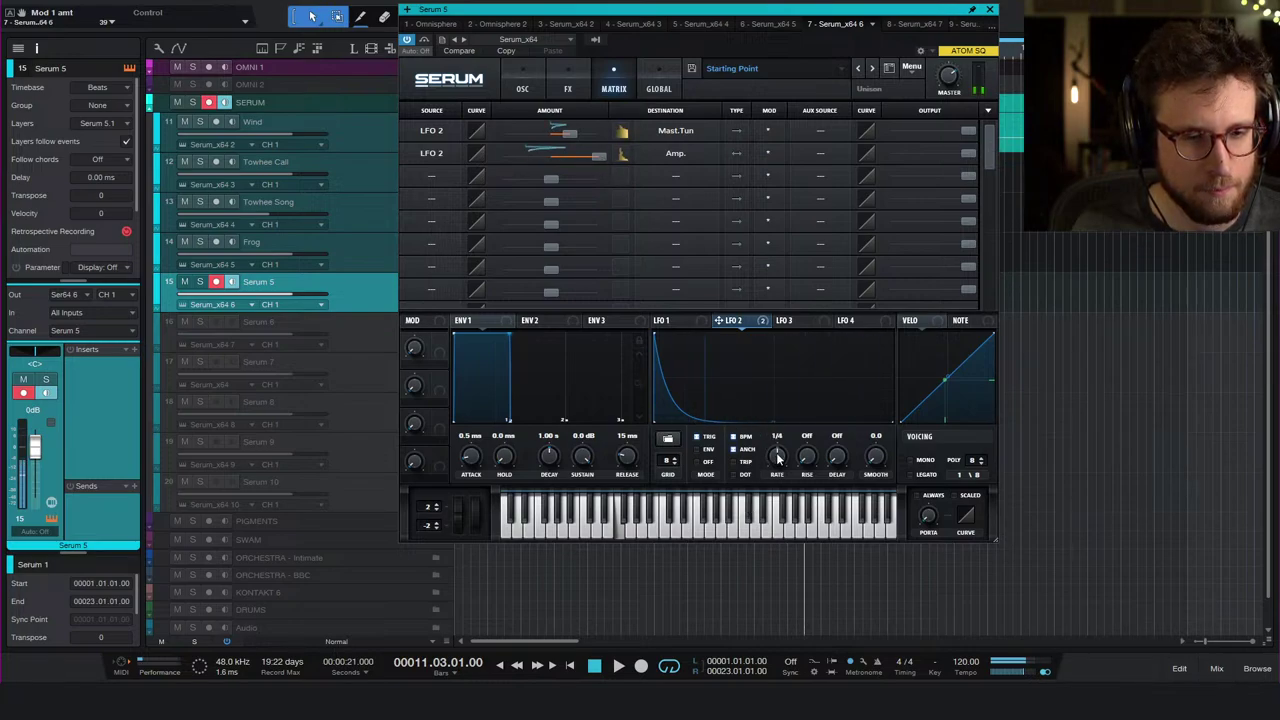
pyautogui.click(705, 462)
pyautogui.moveTo(777, 460); pyautogui.dragTo(783, 450)
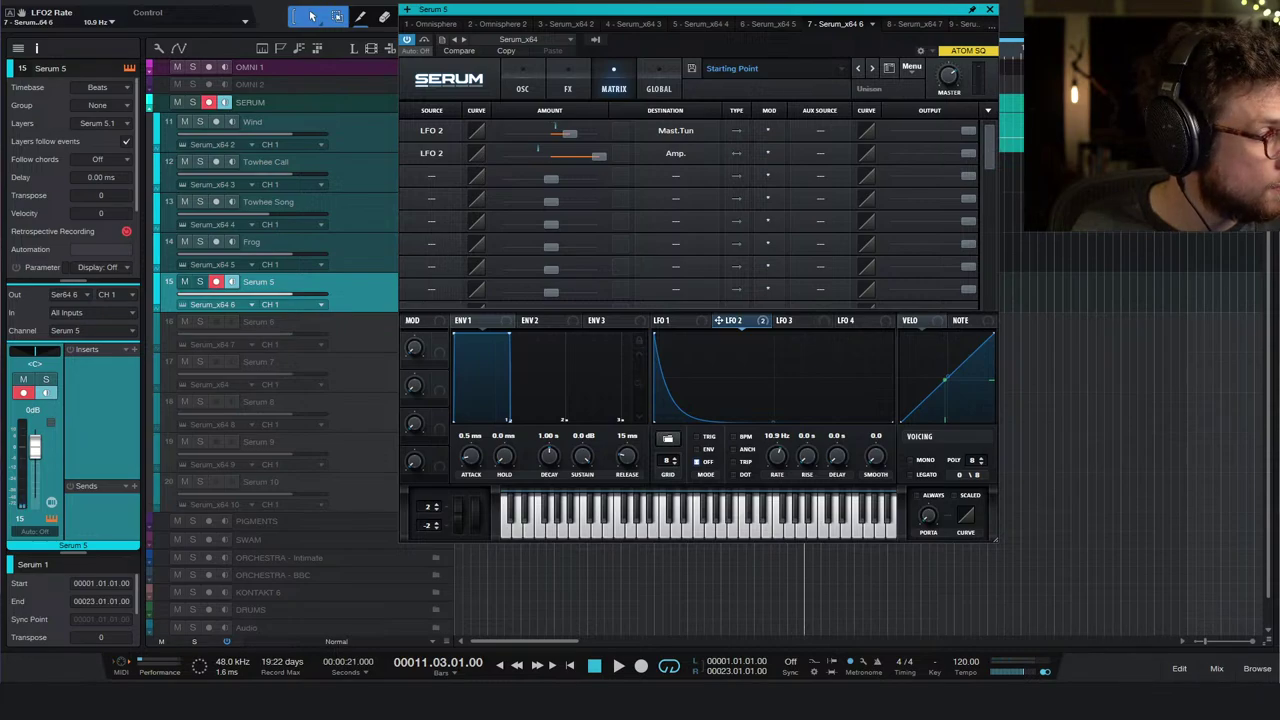
pyautogui.moveTo(777, 456); pyautogui.dragTo(772, 463)
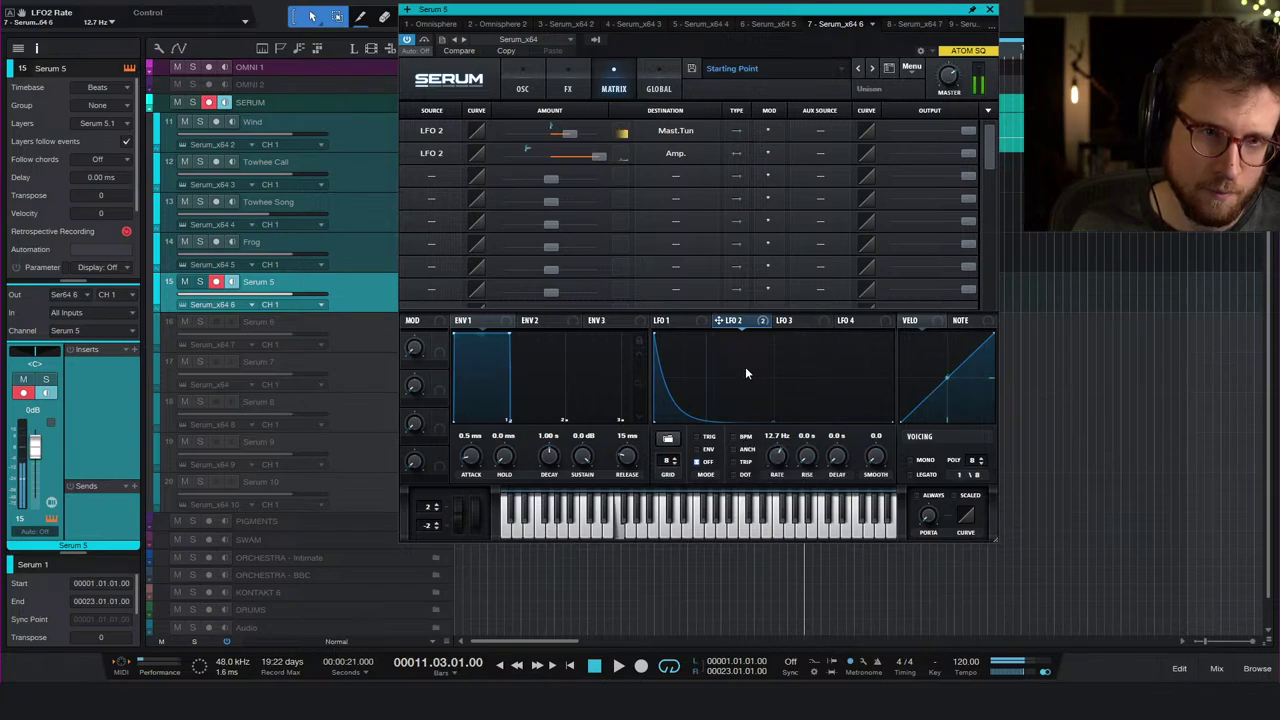
pyautogui.click(700, 437)
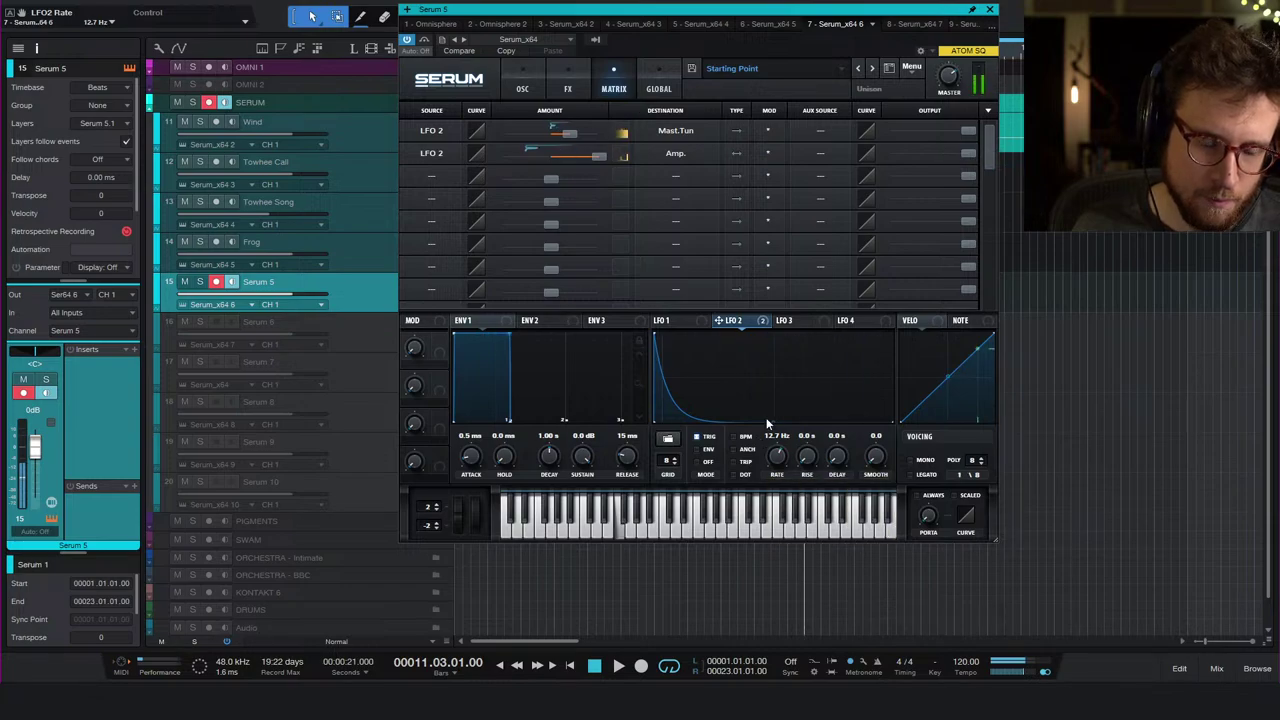
# - Set oscillator A's wavetable position to 3 for a triangle wave
pyautogui.click(524, 89)
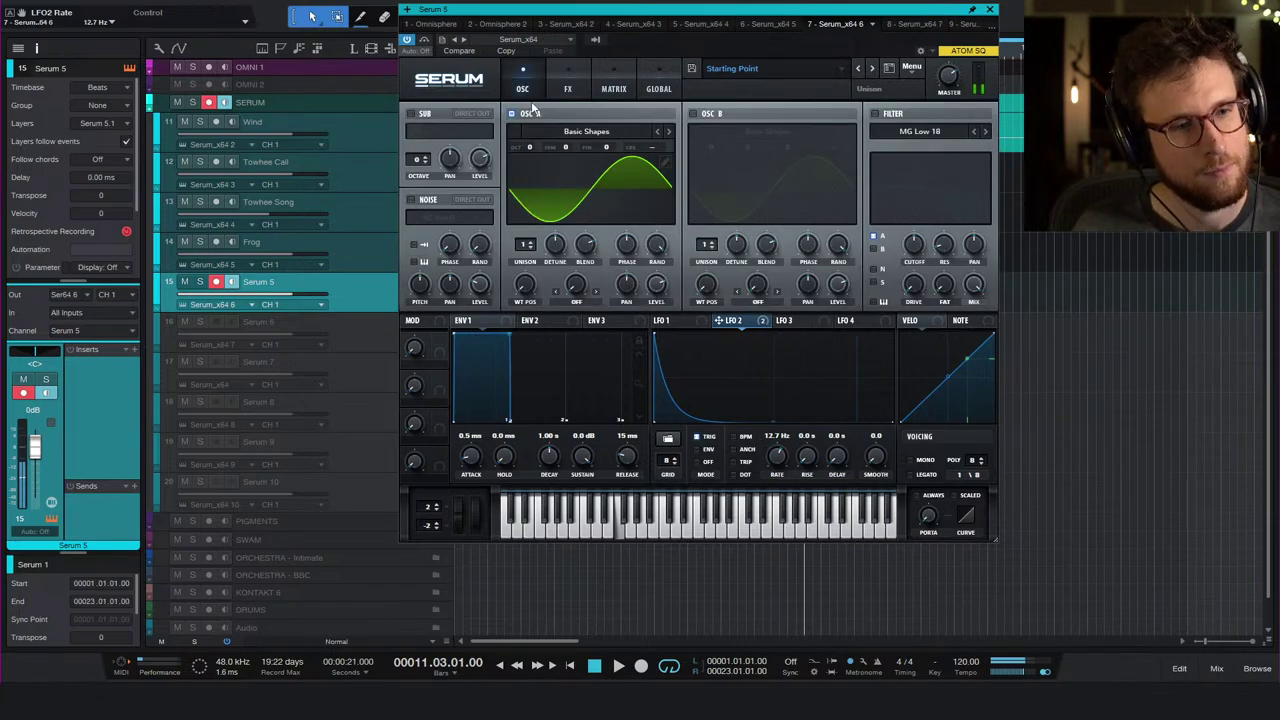
pyautogui.moveTo(525, 287); pyautogui.dragTo(549, 264)
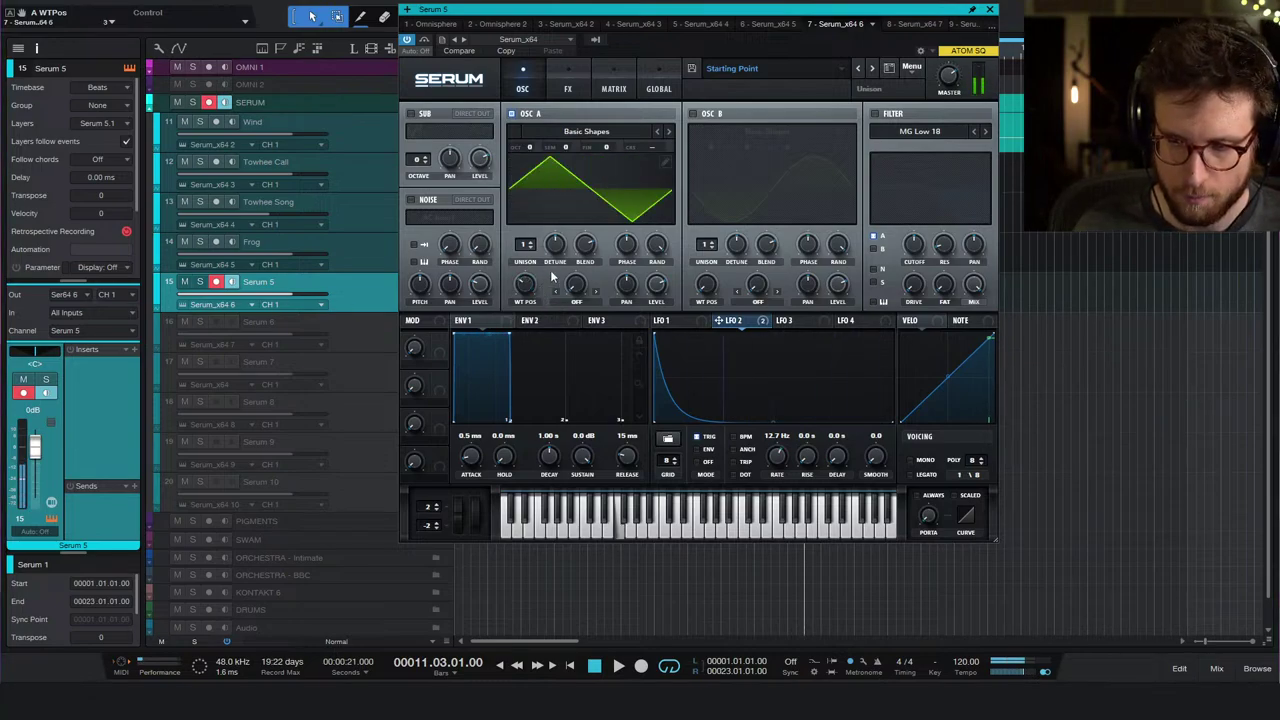
# - Turn on the filter, change its type to Peak 24, and adjust its cutoff and resonance for a modest peak
pyautogui.click(878, 115)
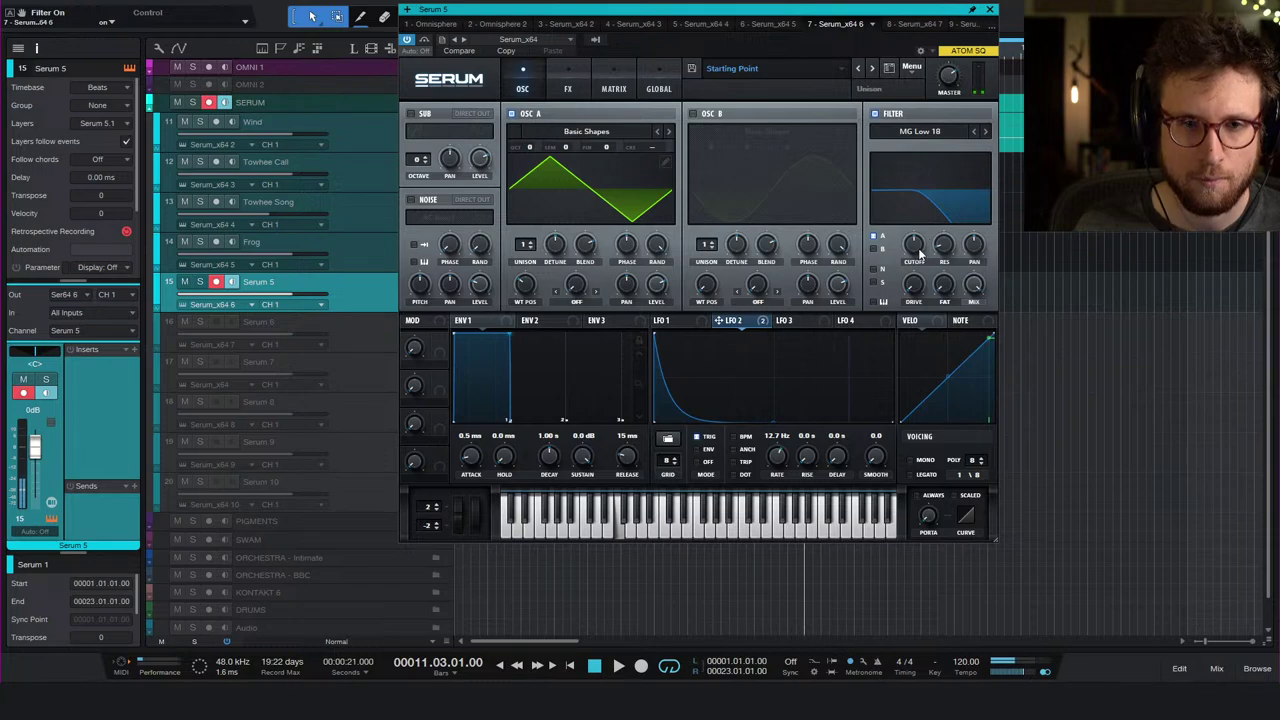
pyautogui.click(986, 136)
pyautogui.click(986, 136)
pyautogui.click(986, 136)
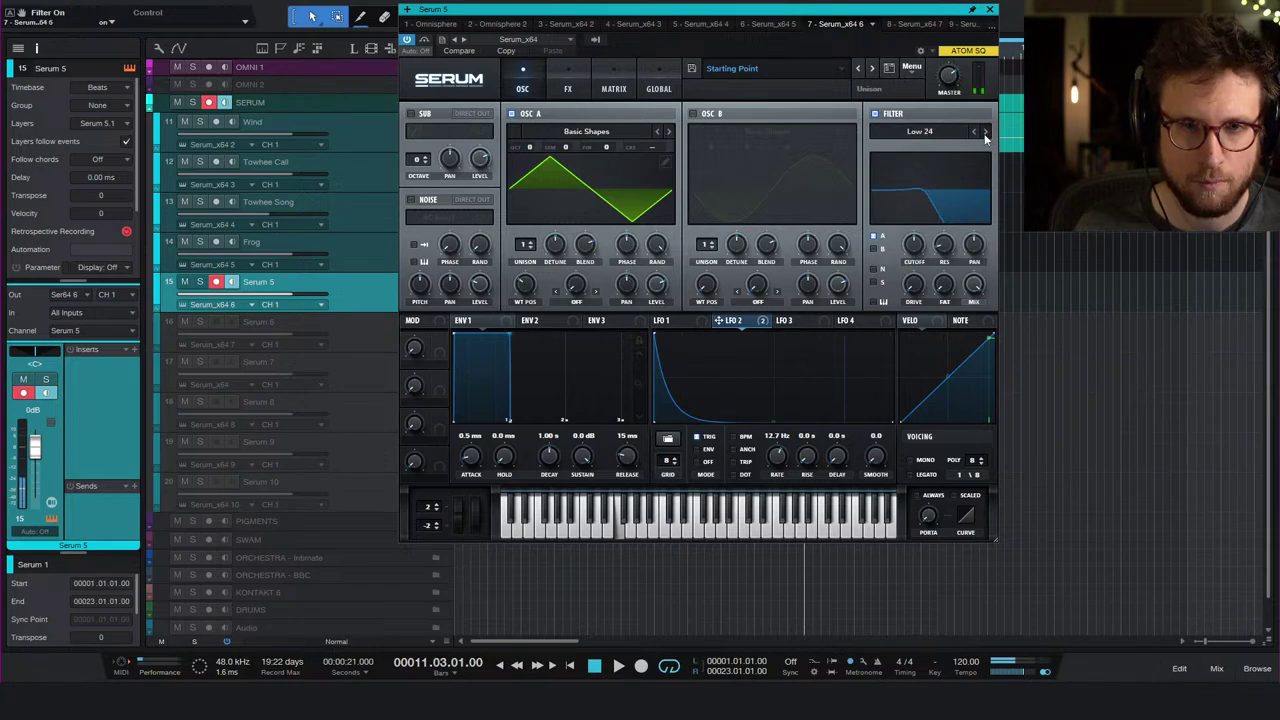
pyautogui.click(986, 136)
pyautogui.click(985, 137)
pyautogui.click(985, 136)
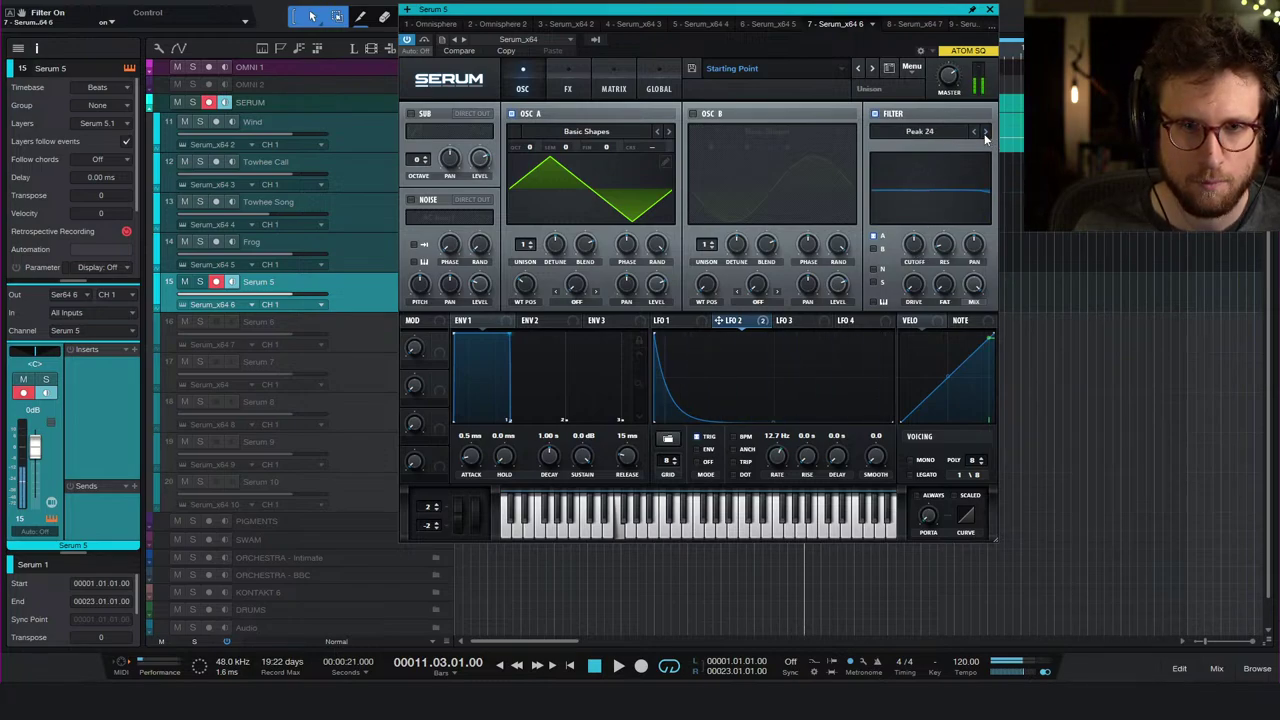
pyautogui.moveTo(955, 206)
pyautogui.mouseDown()
pyautogui.moveTo(926, 226)
pyautogui.moveTo(930, 201)
pyautogui.moveTo(952, 190)
pyautogui.mouseUp()
pyautogui.moveTo(913, 245); pyautogui.dragTo(943, 277)
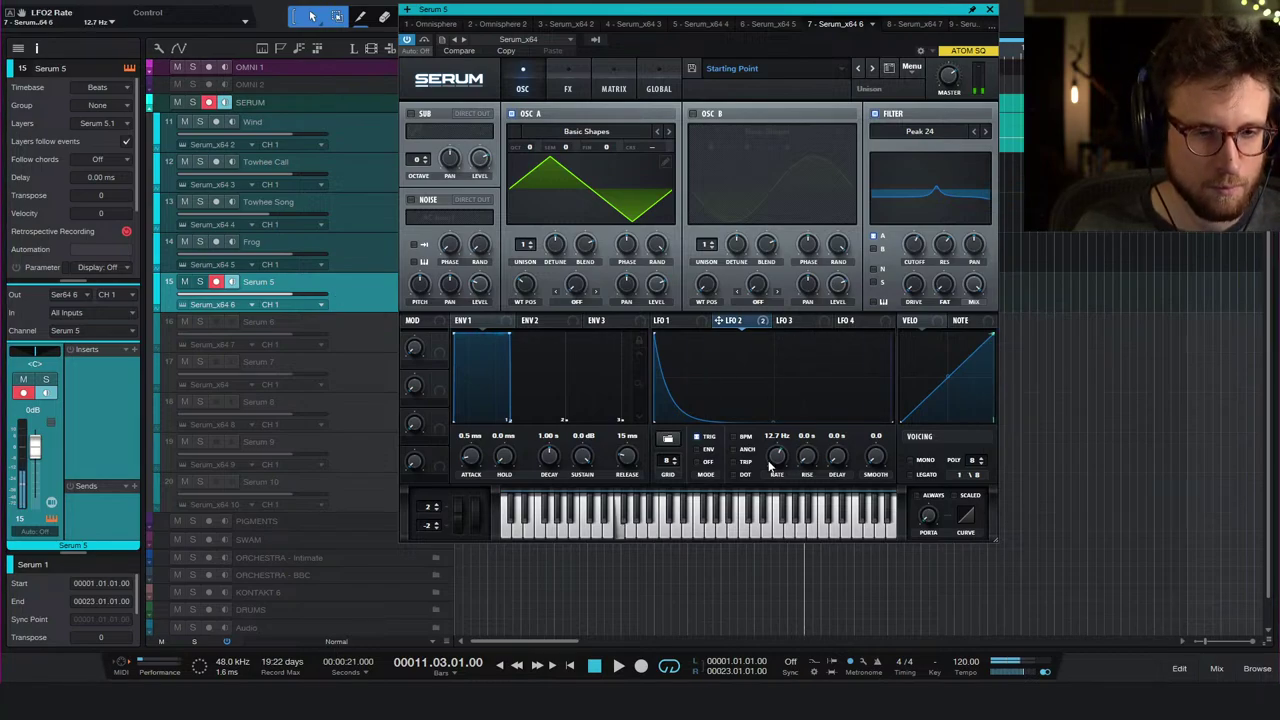
# - Raise LFO 2's rate to 16.4 Hz and set the filter drive to 39%
pyautogui.moveTo(776, 462); pyautogui.dragTo(772, 458)
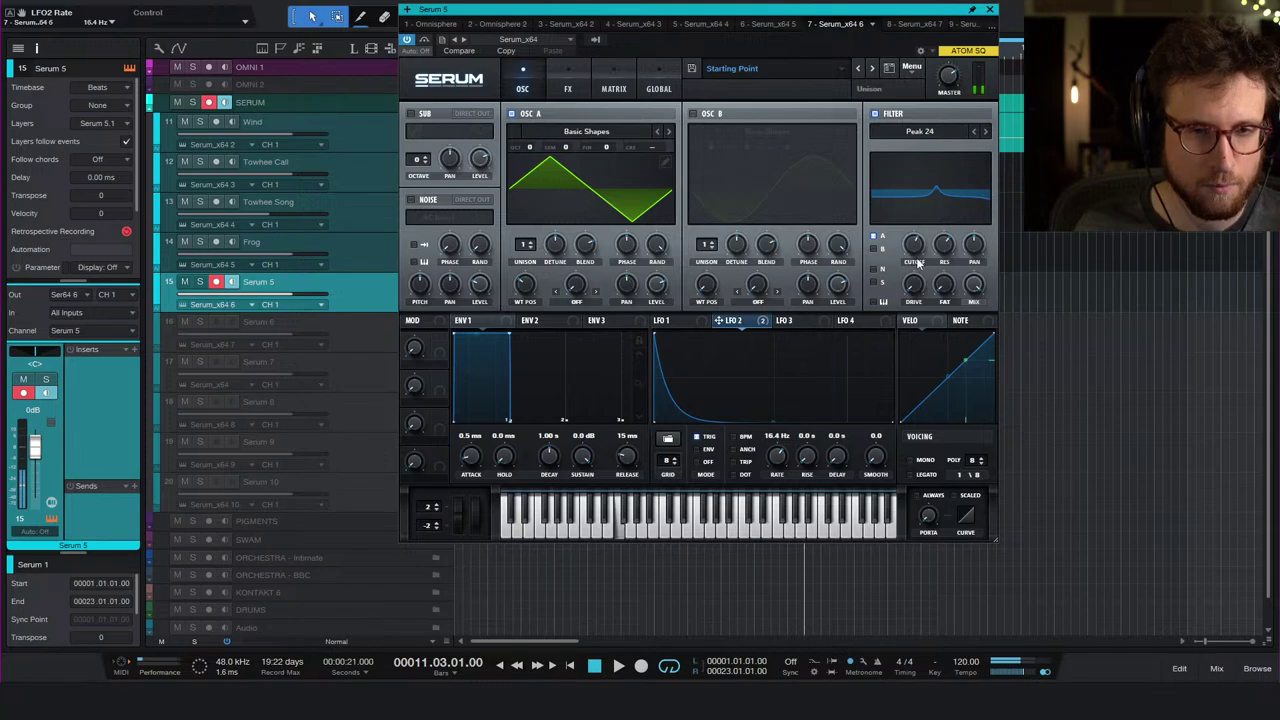
pyautogui.click(914, 284)
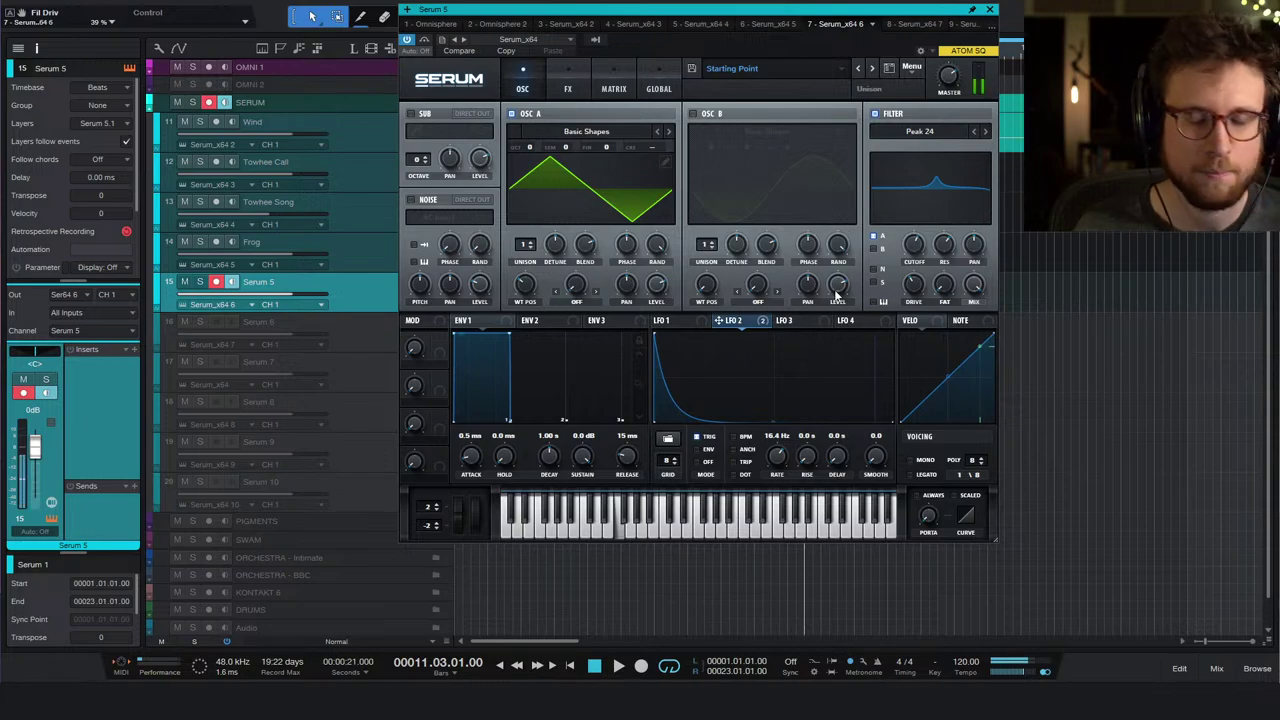
# - Turn on the noise oscillator and set its level to 65%
pyautogui.click(420, 200)
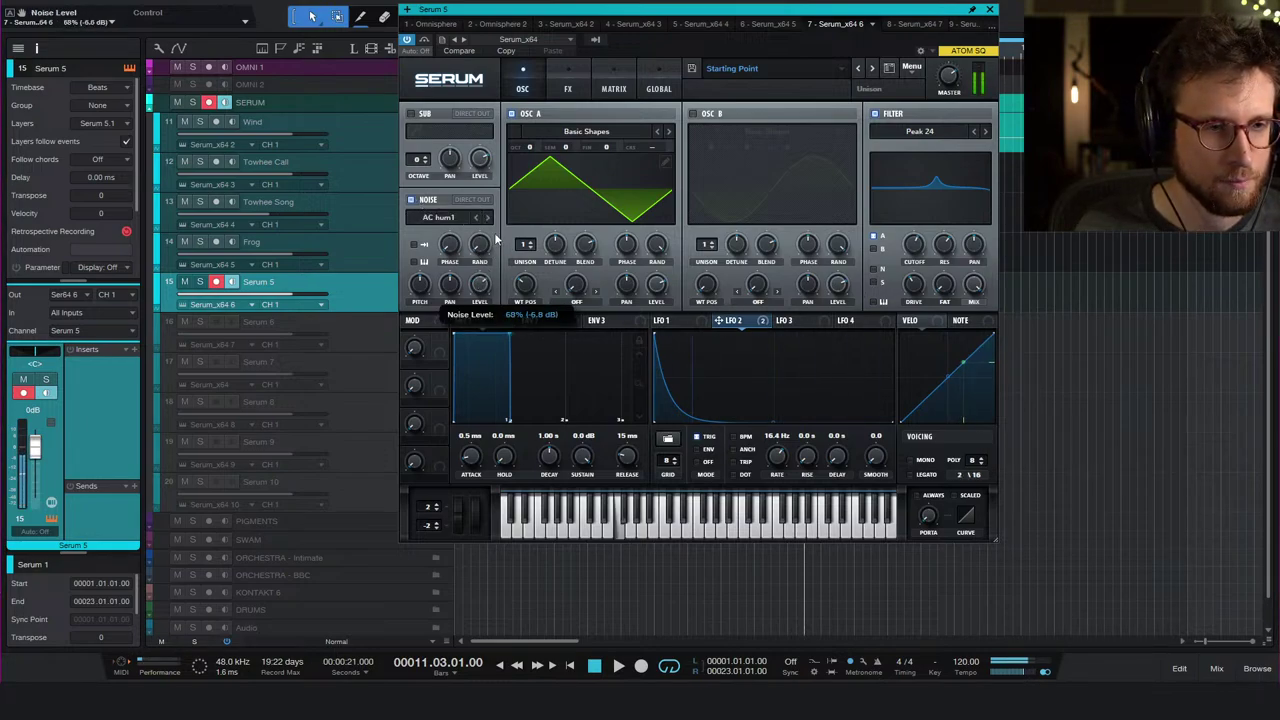
pyautogui.moveTo(495, 237); pyautogui.dragTo(495, 244)
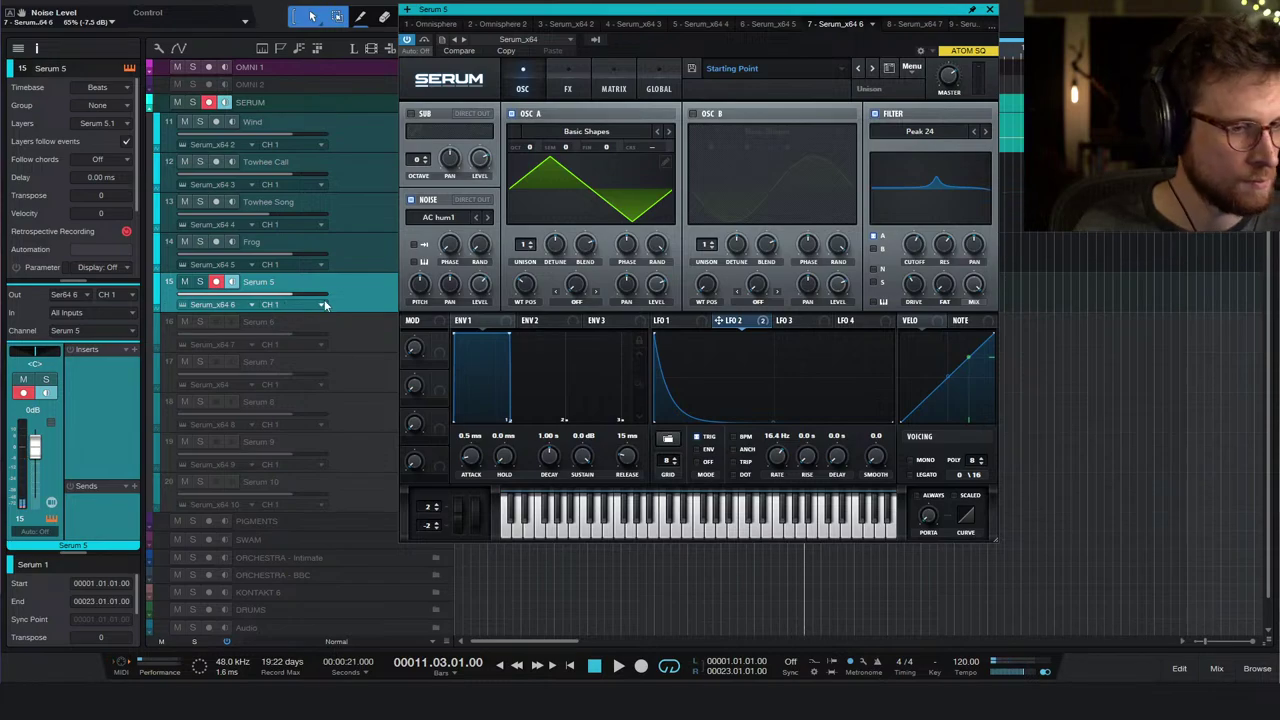
# - Audition noises from the FP_Inharms set up to Inharmx 6, and set the filter cutoff to 1011 Hz
pyautogui.click(487, 218)
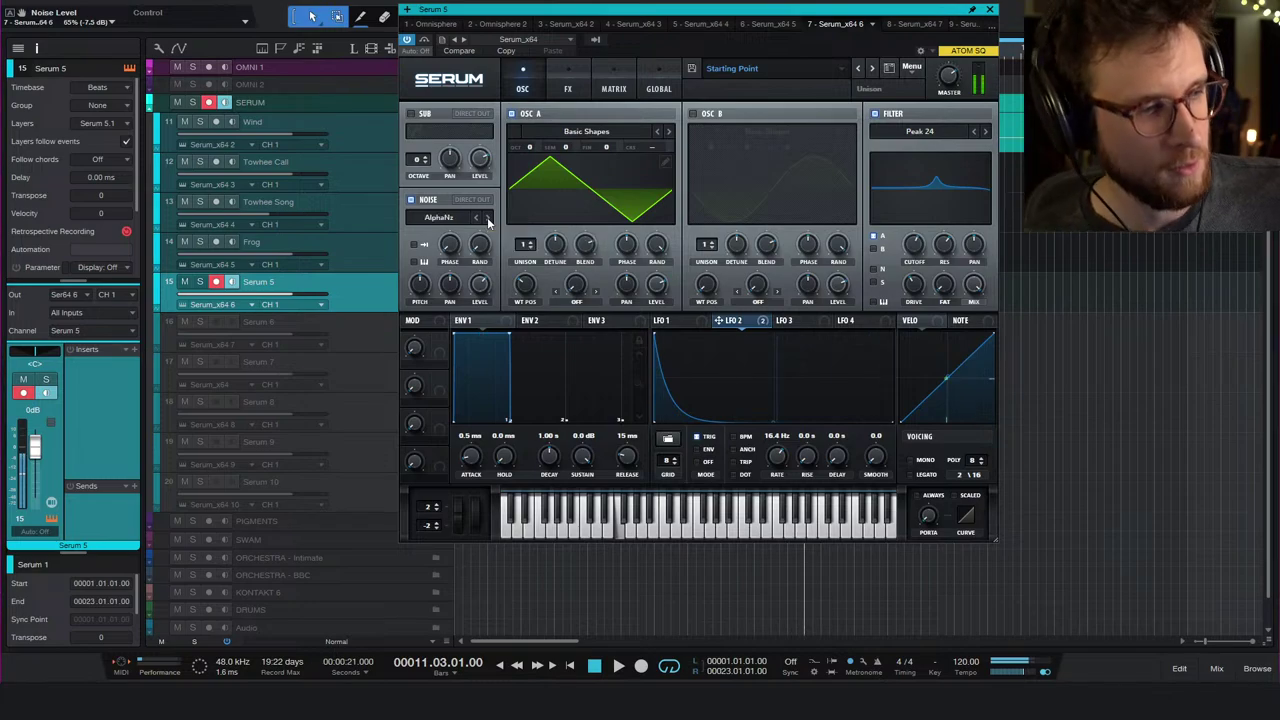
pyautogui.click(470, 218)
pyautogui.moveTo(560, 292)
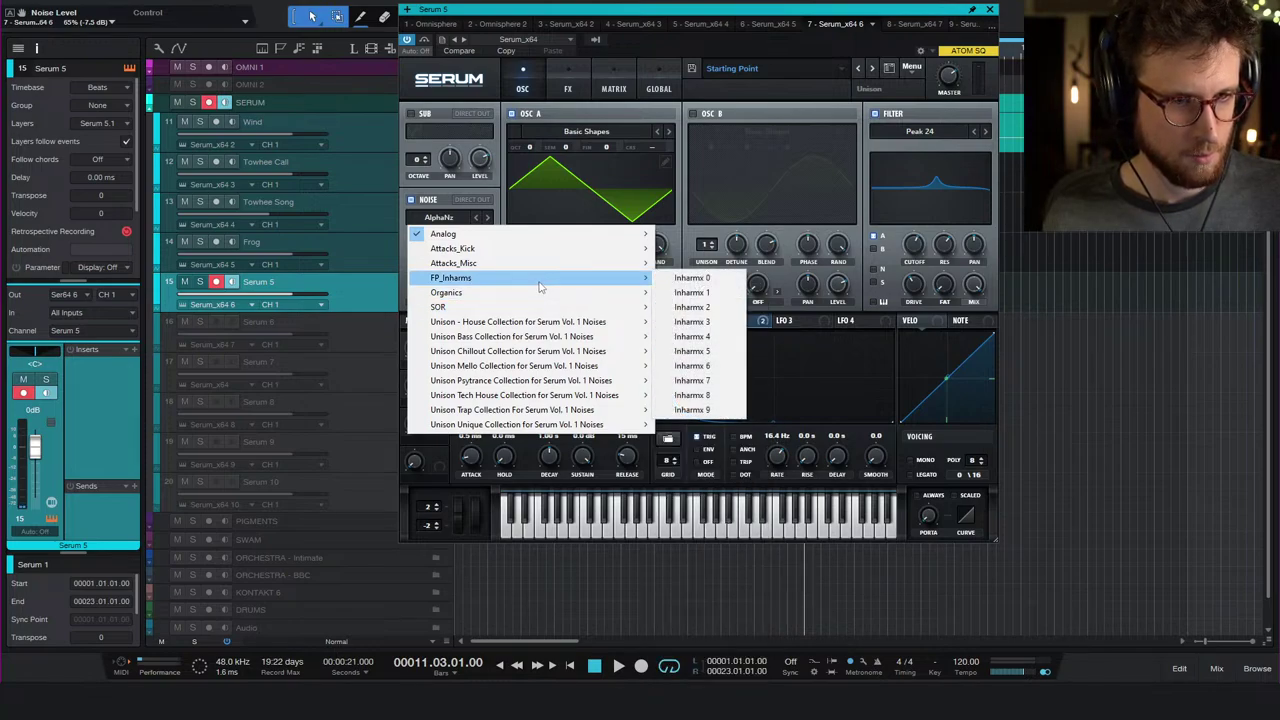
pyautogui.click(690, 278)
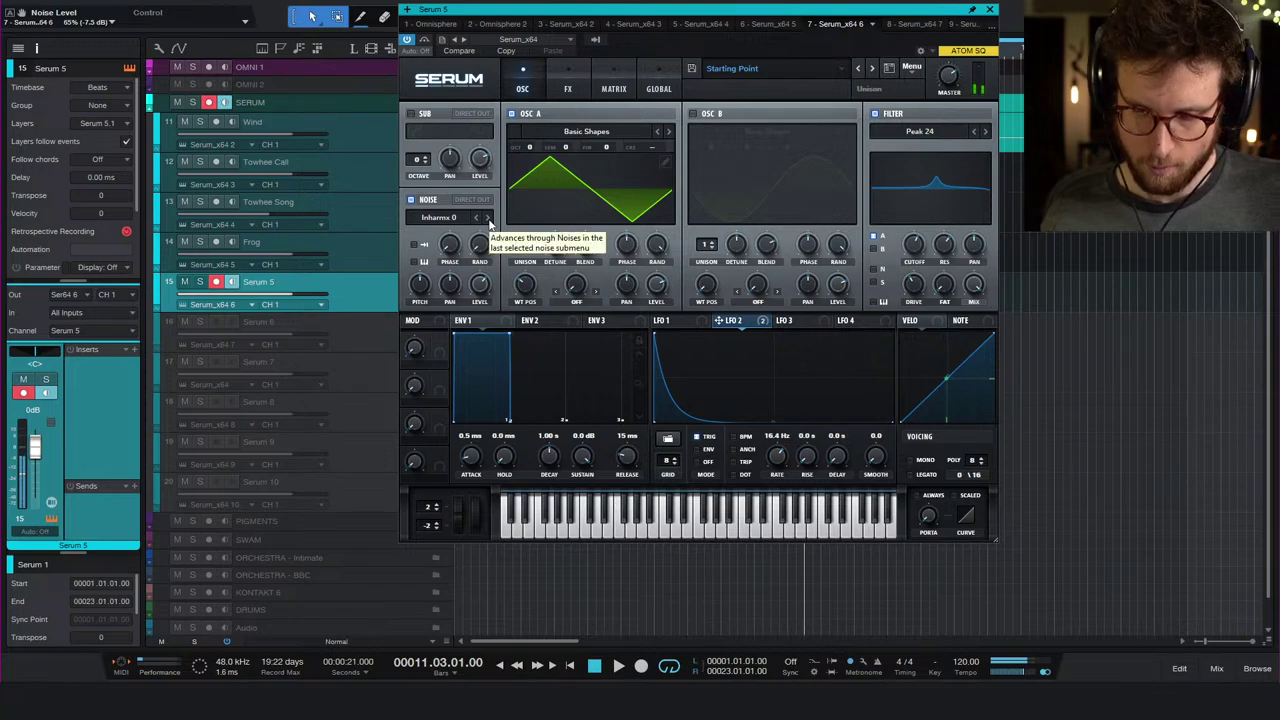
pyautogui.click(488, 218)
pyautogui.click(488, 218)
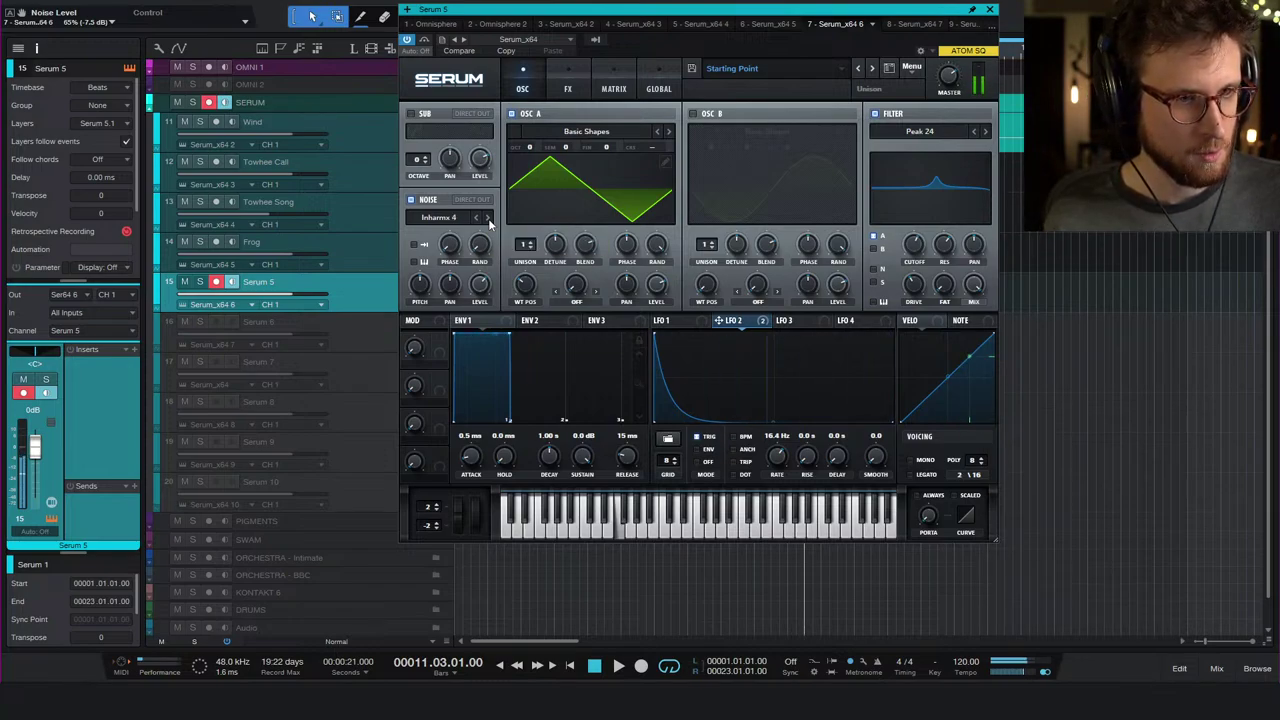
pyautogui.click(488, 219)
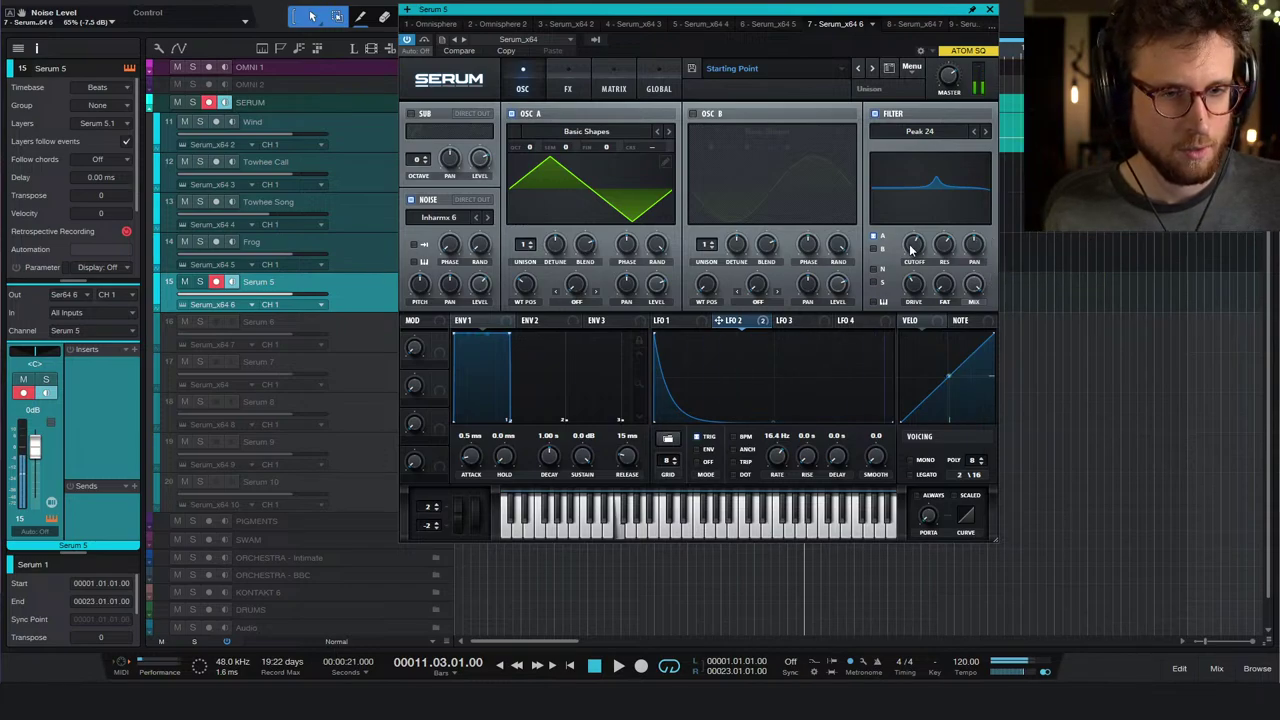
pyautogui.moveTo(911, 250)
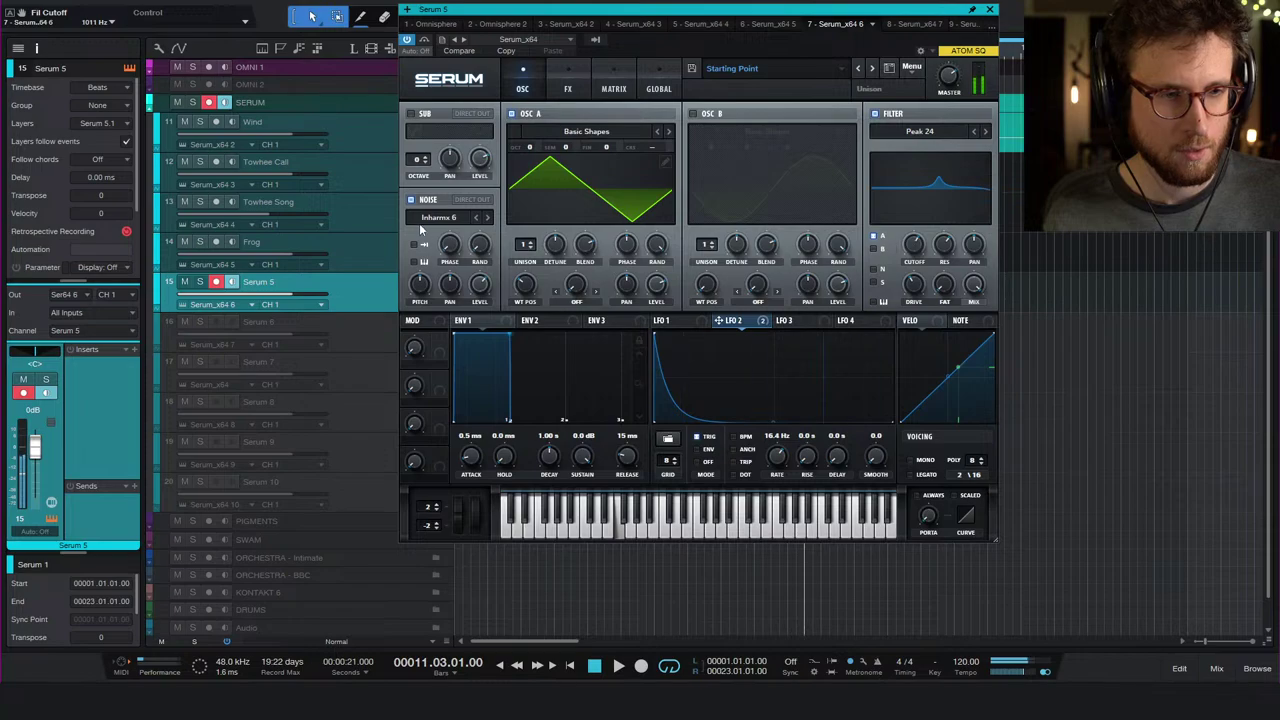
# - Audition Attacks_Misc noises from Claps LR 1 through GlassLid 2, and set envelope 1's attack to 0.0 ms
pyautogui.click(450, 217)
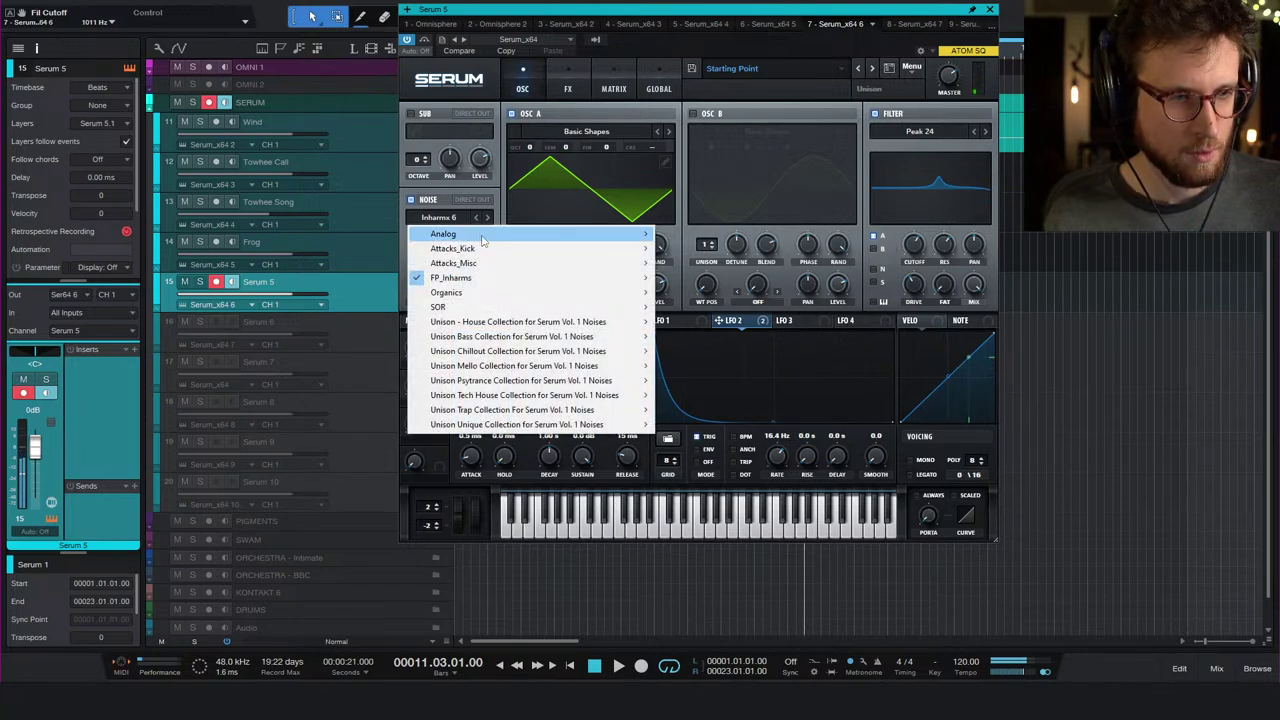
pyautogui.moveTo(485, 240)
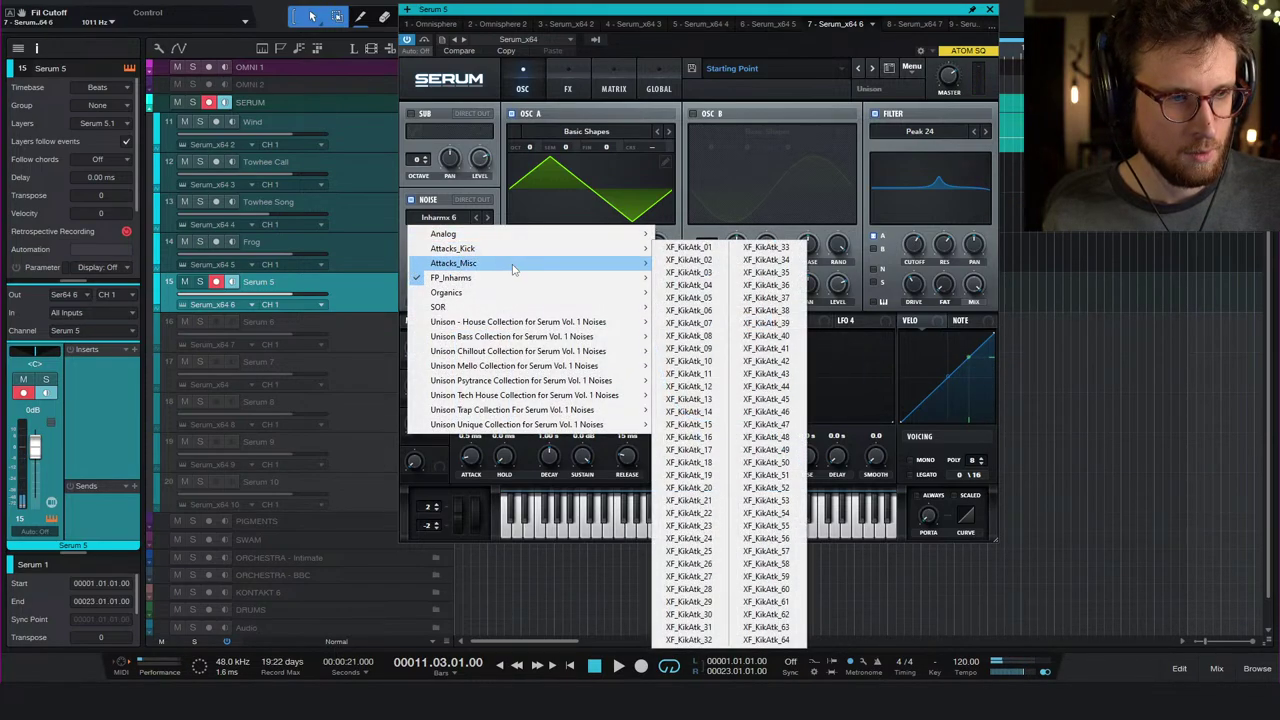
pyautogui.moveTo(519, 270)
pyautogui.click(684, 274)
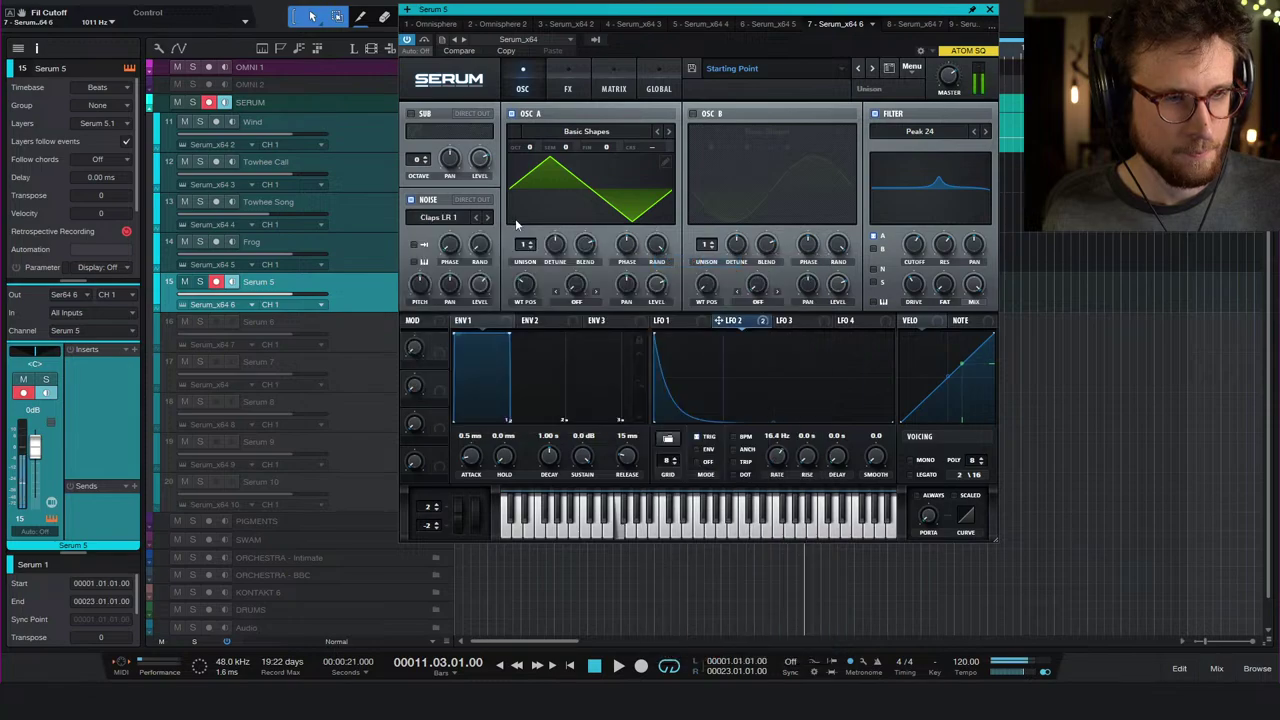
pyautogui.click(488, 217)
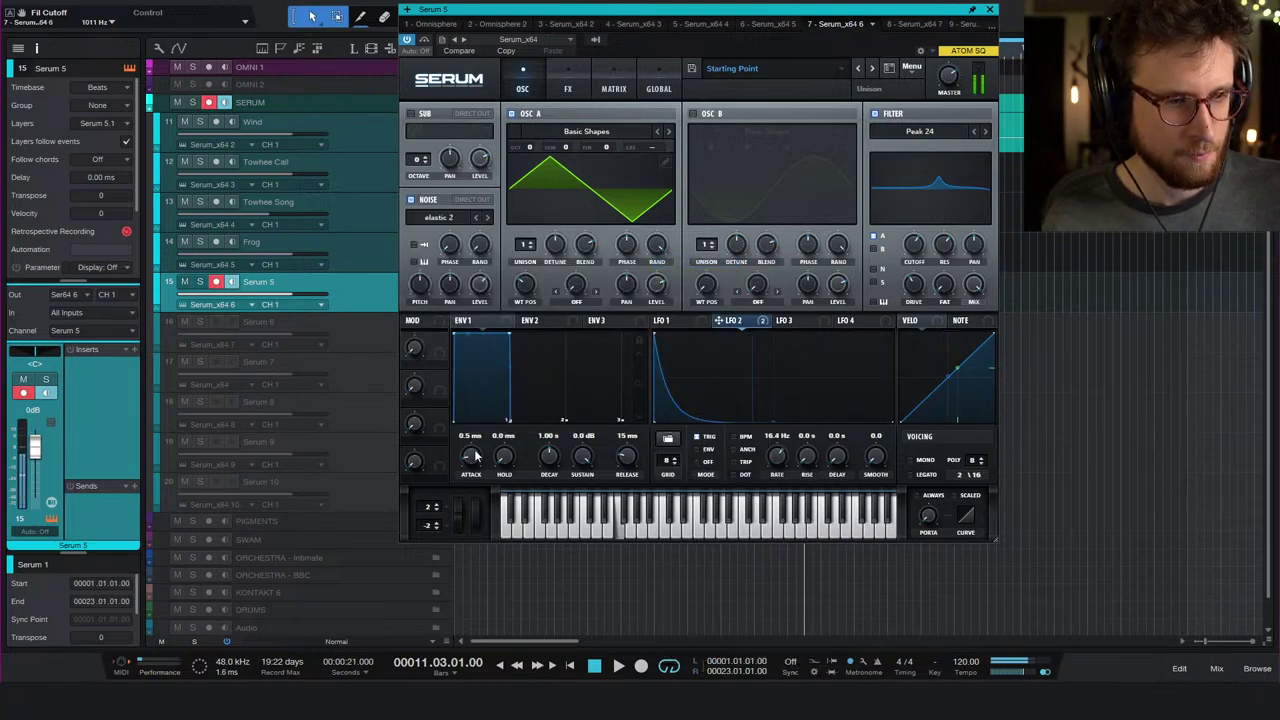
pyautogui.click(488, 218)
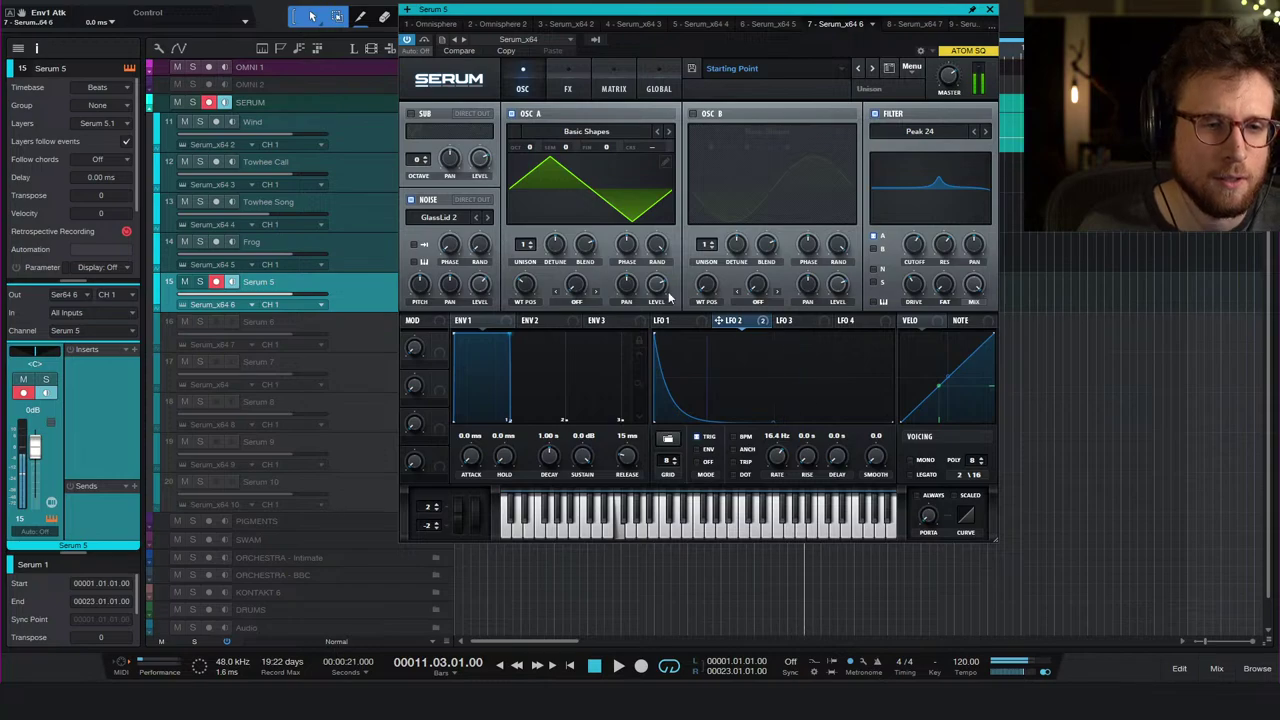
# - Mute and restore oscillator A to hear the noise alone, and turn off the noise oscillator
pyautogui.click(520, 114)
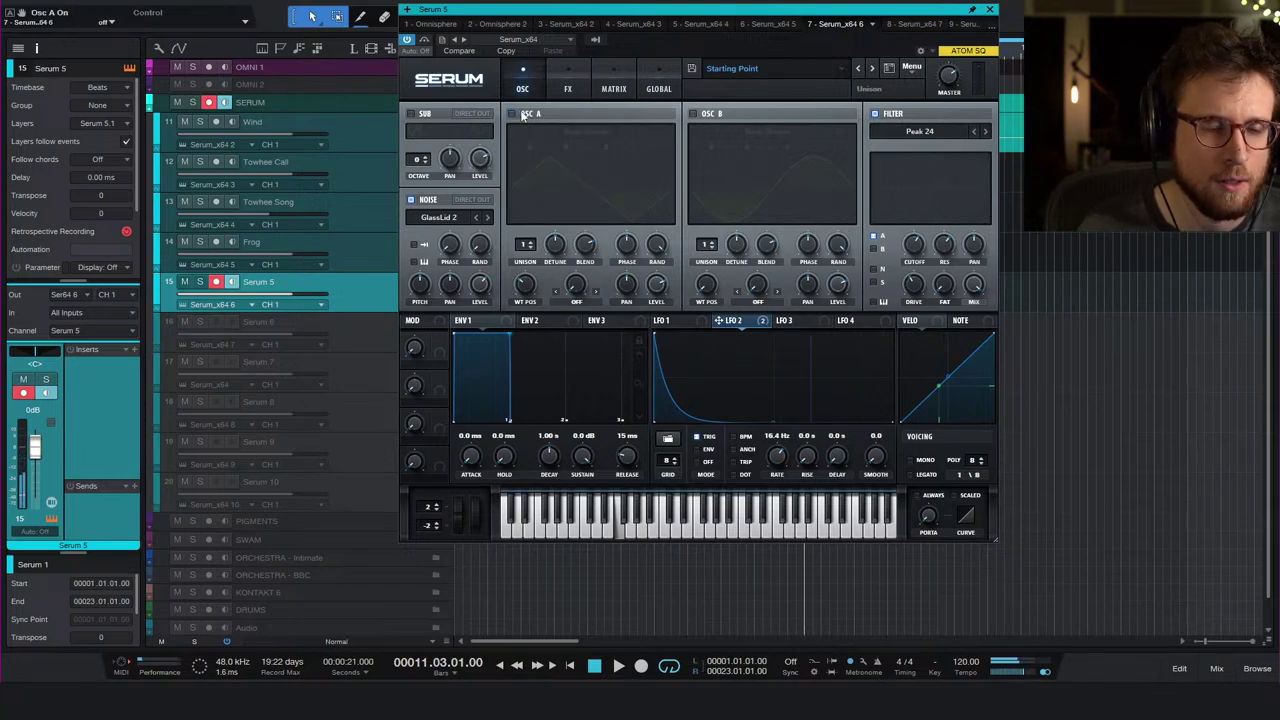
pyautogui.click(521, 114)
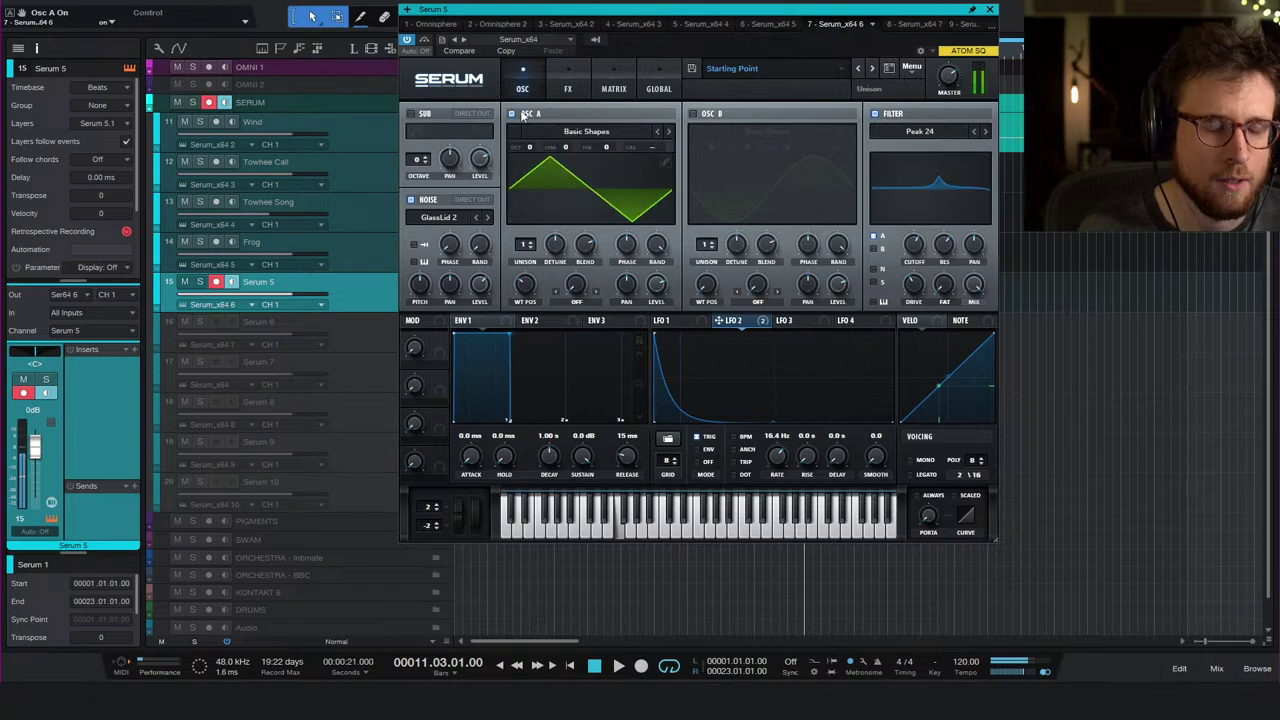
pyautogui.click(411, 199)
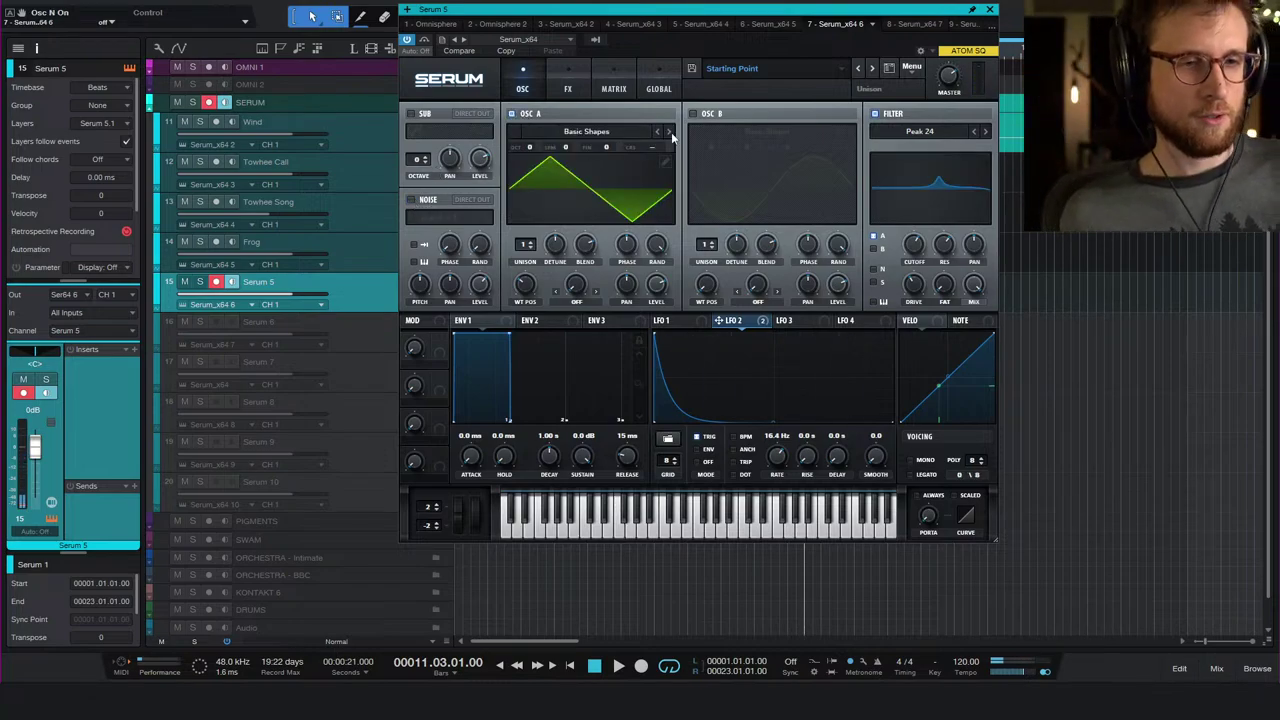
# - Turn on oscillator B and set its wavetable position to 2 for a saw wave
pyautogui.click(693, 113)
pyautogui.moveTo(704, 286); pyautogui.dragTo(709, 262)
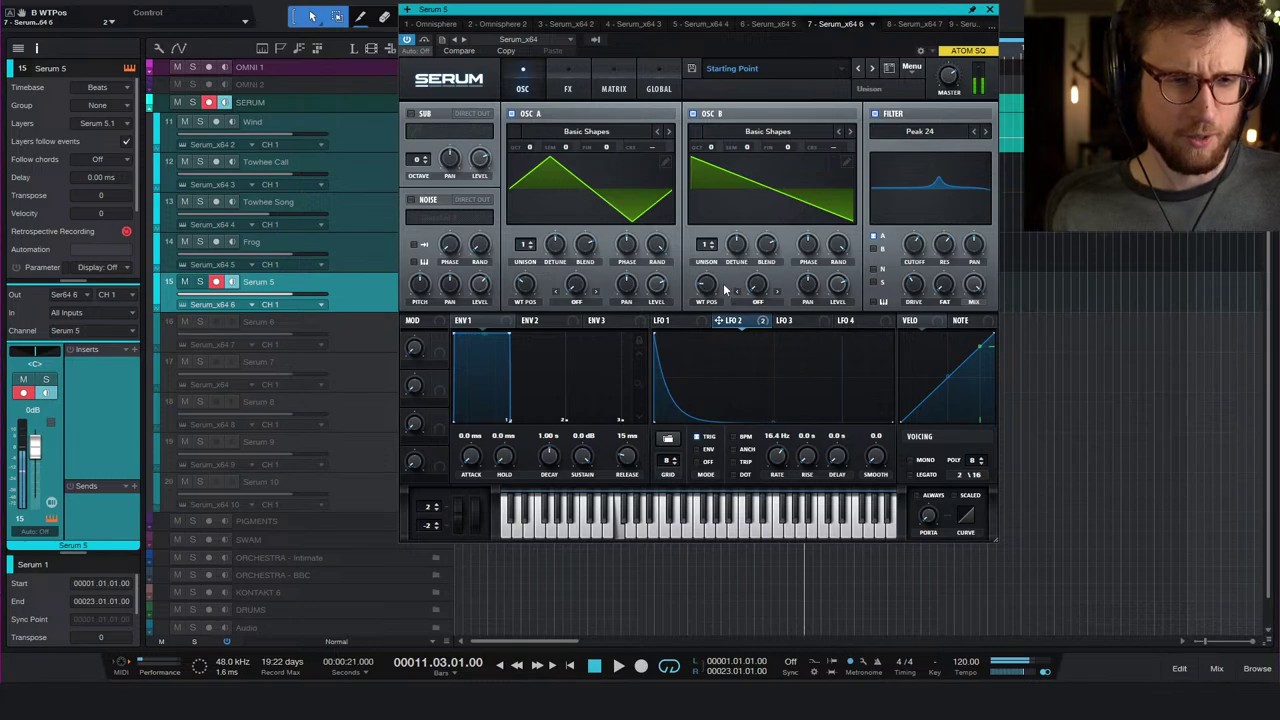
# - Raise oscillator B's octave to +2, try other wavetable positions, and return it to the triangle wave
pyautogui.scroll(1, 716, 268)
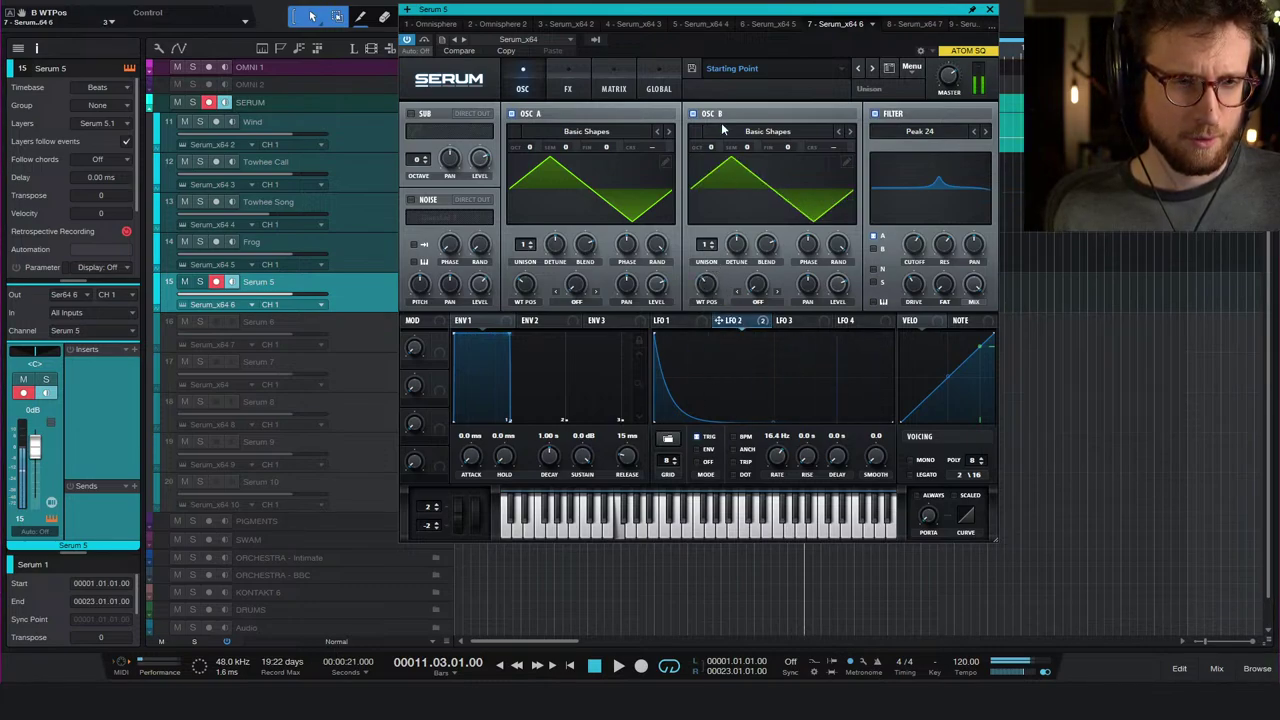
pyautogui.moveTo(708, 147)
pyautogui.mouseDown()
pyautogui.moveTo(721, 116)
pyautogui.moveTo(721, 131)
pyautogui.mouseUp()
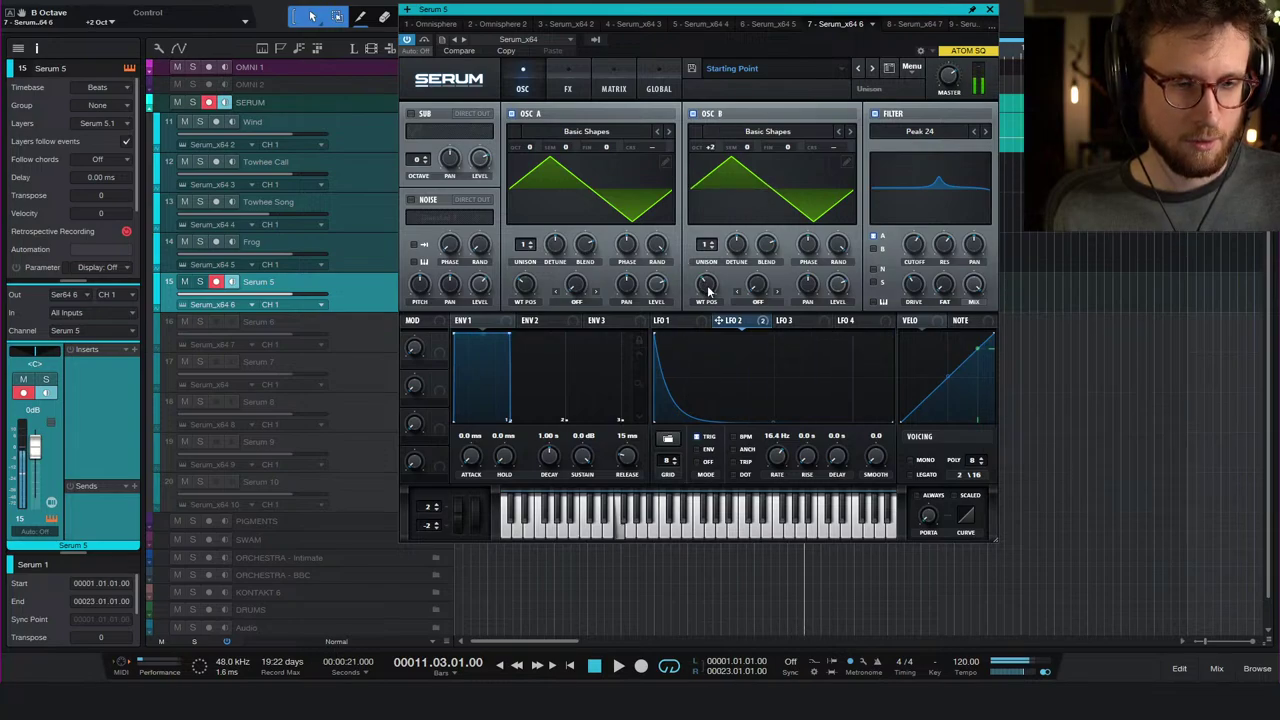
pyautogui.moveTo(706, 285); pyautogui.dragTo(726, 221)
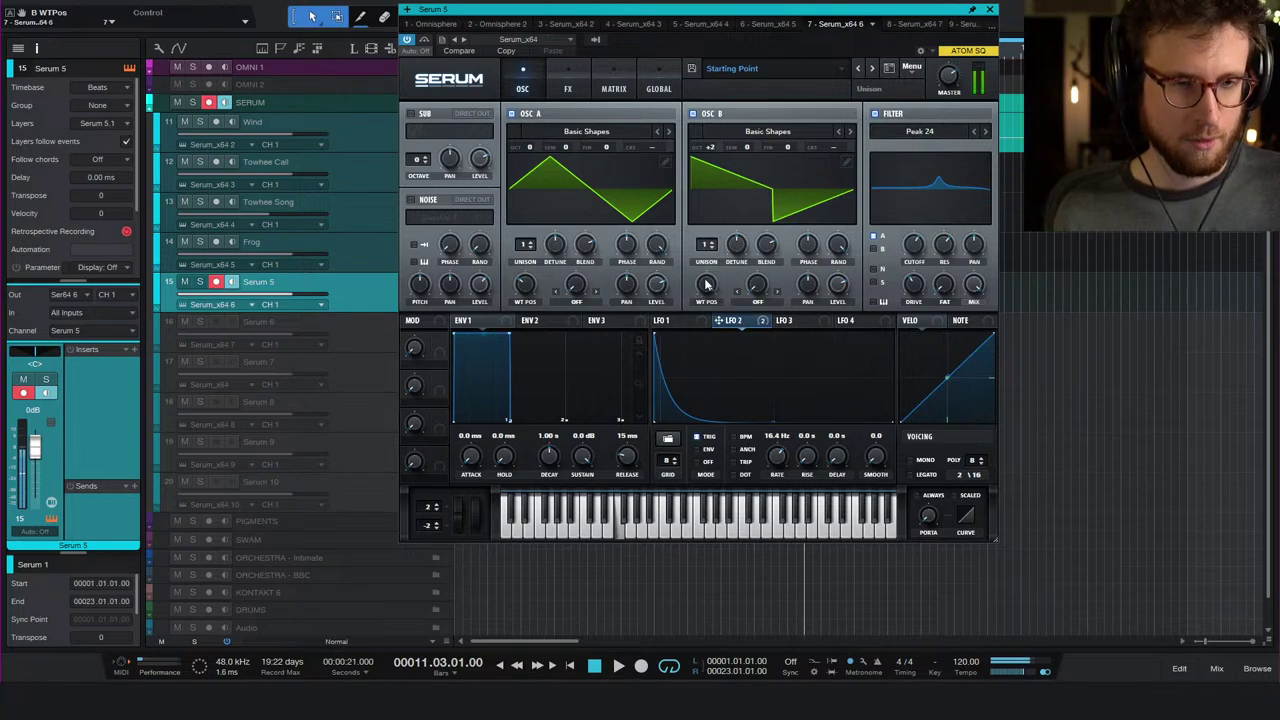
pyautogui.moveTo(706, 285); pyautogui.dragTo(706, 345)
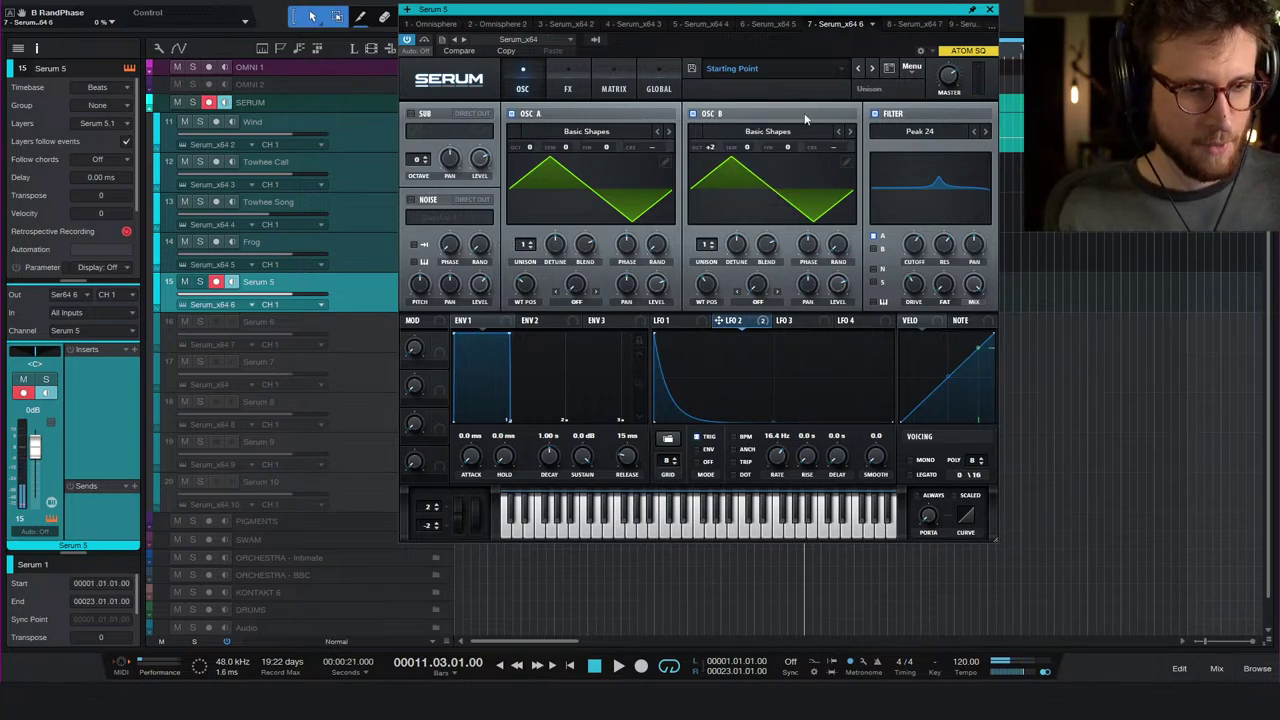
# - Turn on the sub oscillator one octave down at -1, and set the LFO 2 rate to 14.6 Hz
pyautogui.click(409, 115)
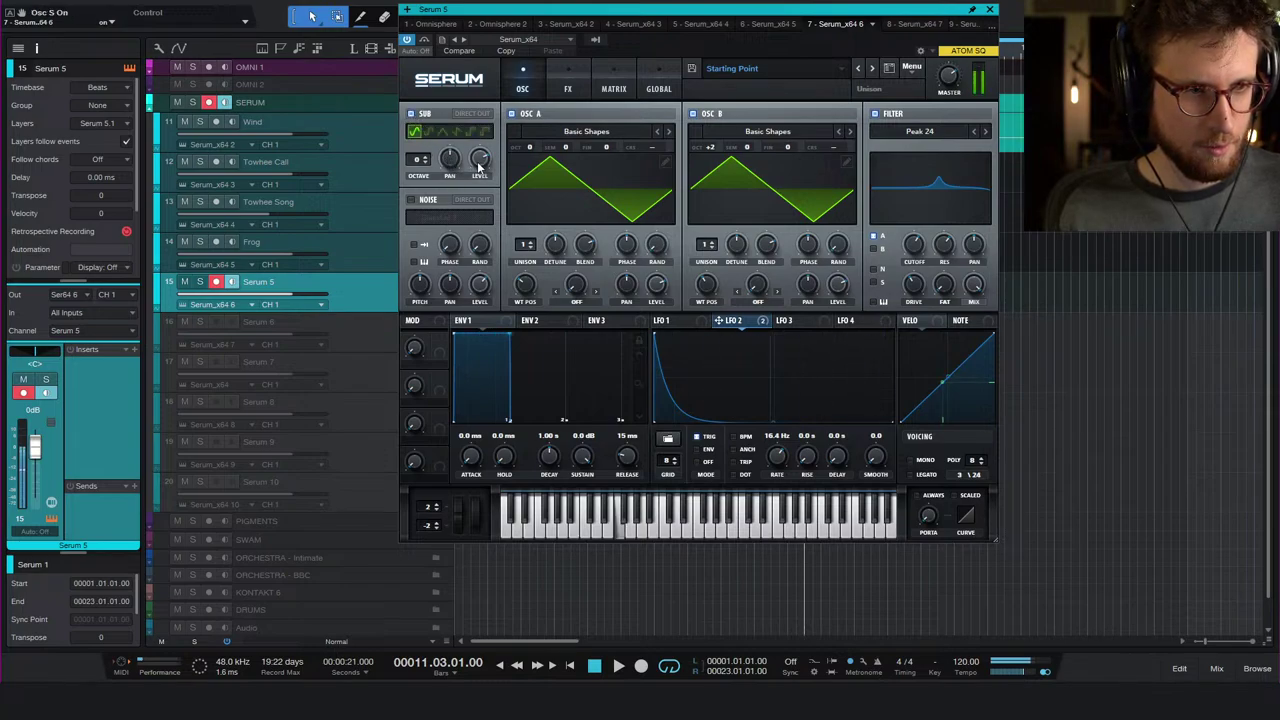
pyautogui.moveTo(419, 164); pyautogui.dragTo(424, 172)
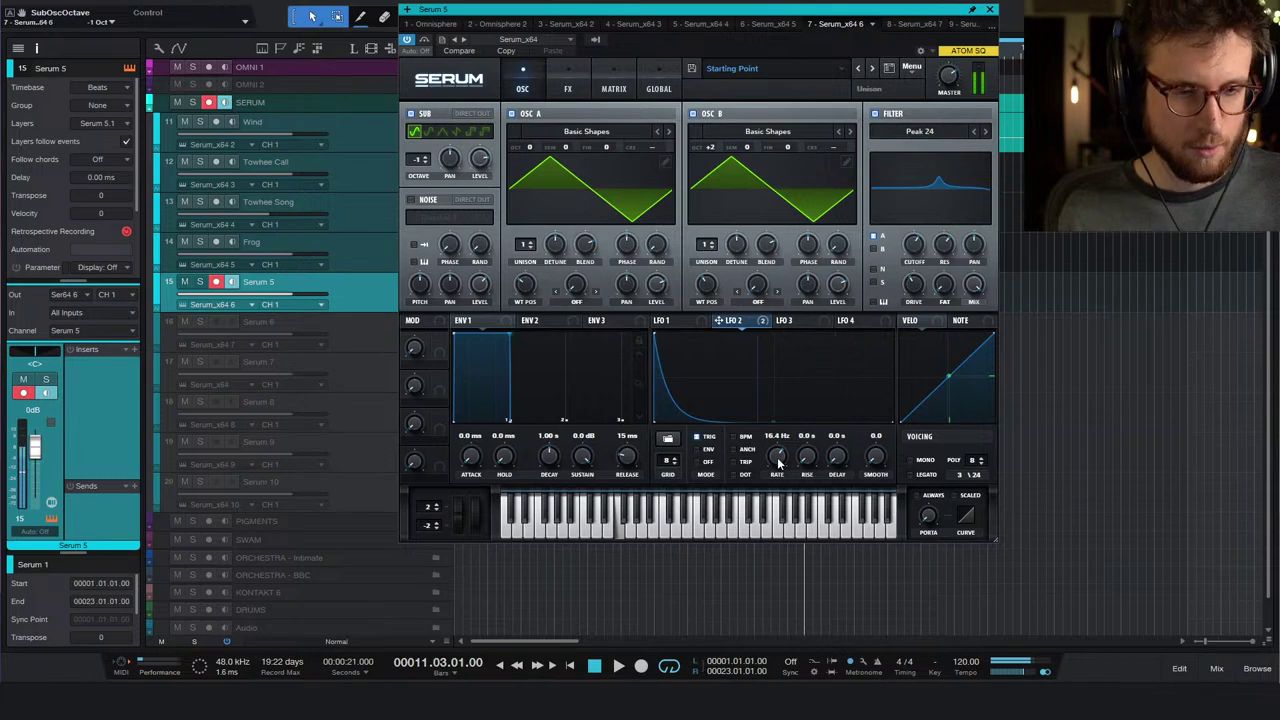
pyautogui.moveTo(777, 463); pyautogui.dragTo(773, 467)
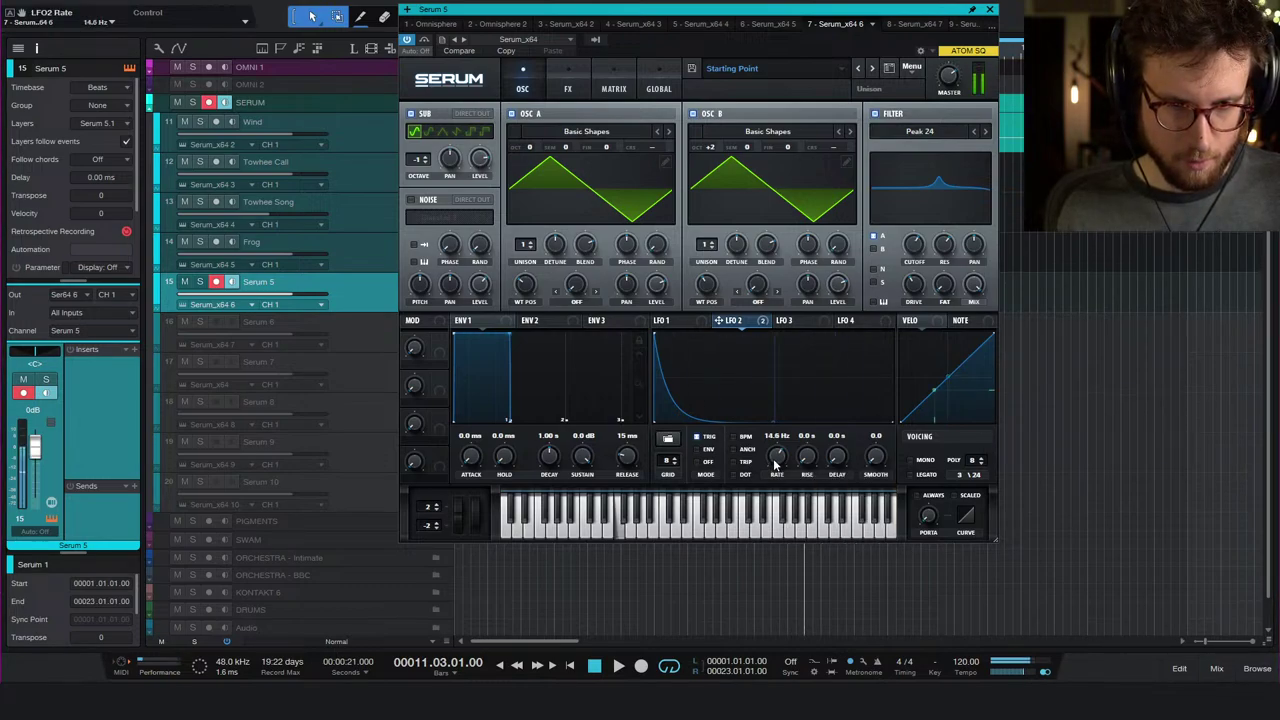
# - Add a send from the Serum 5 channel to the Verb1 reverb
pyautogui.click(567, 80)
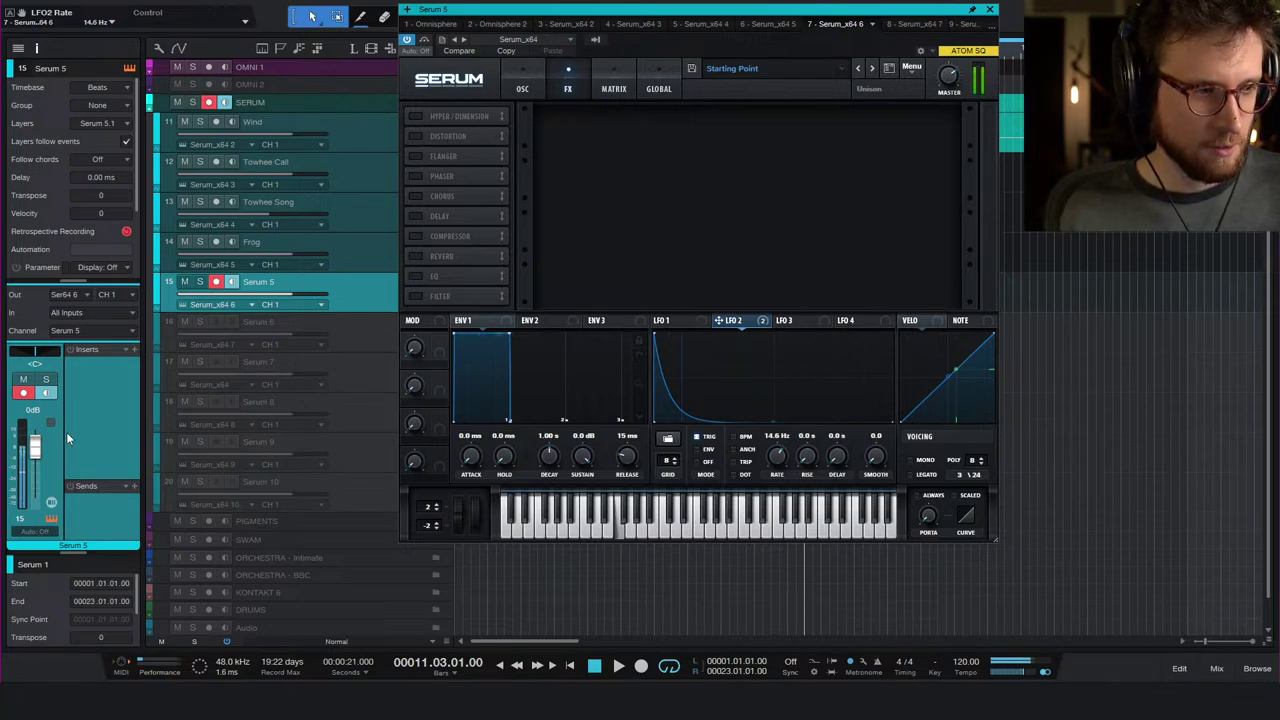
pyautogui.click(133, 485)
pyautogui.click(188, 502)
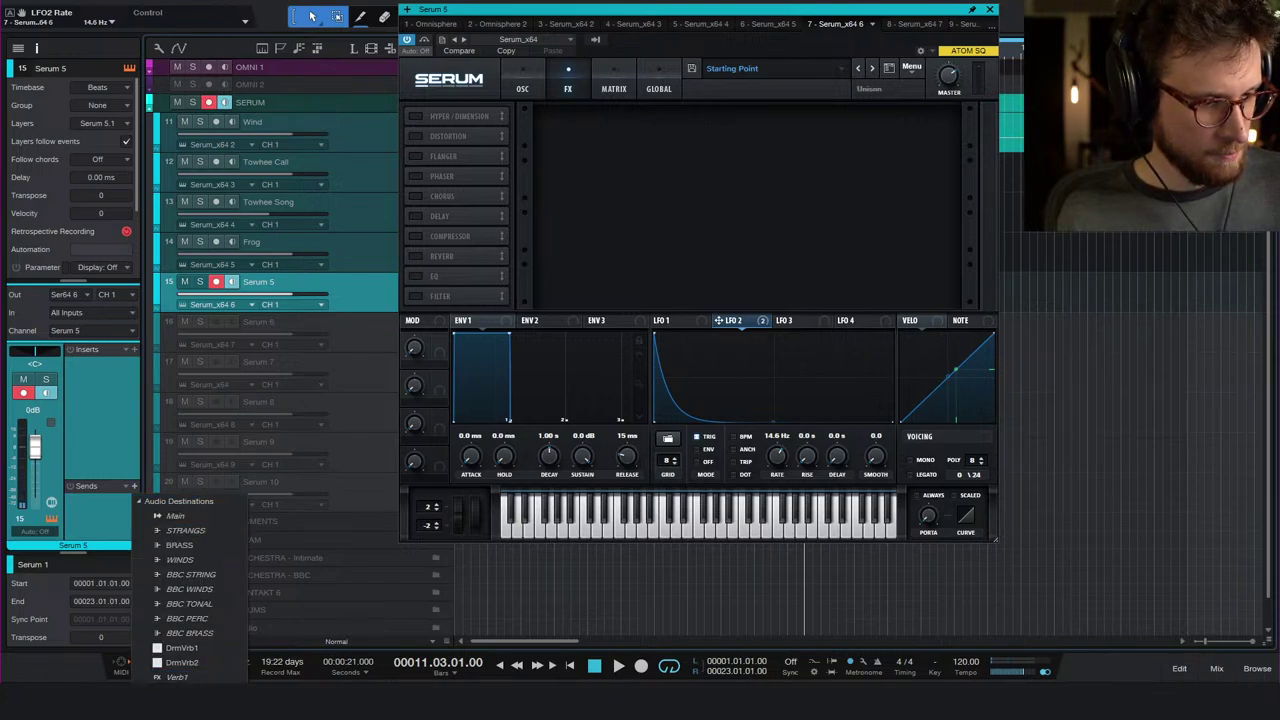
pyautogui.click(177, 677)
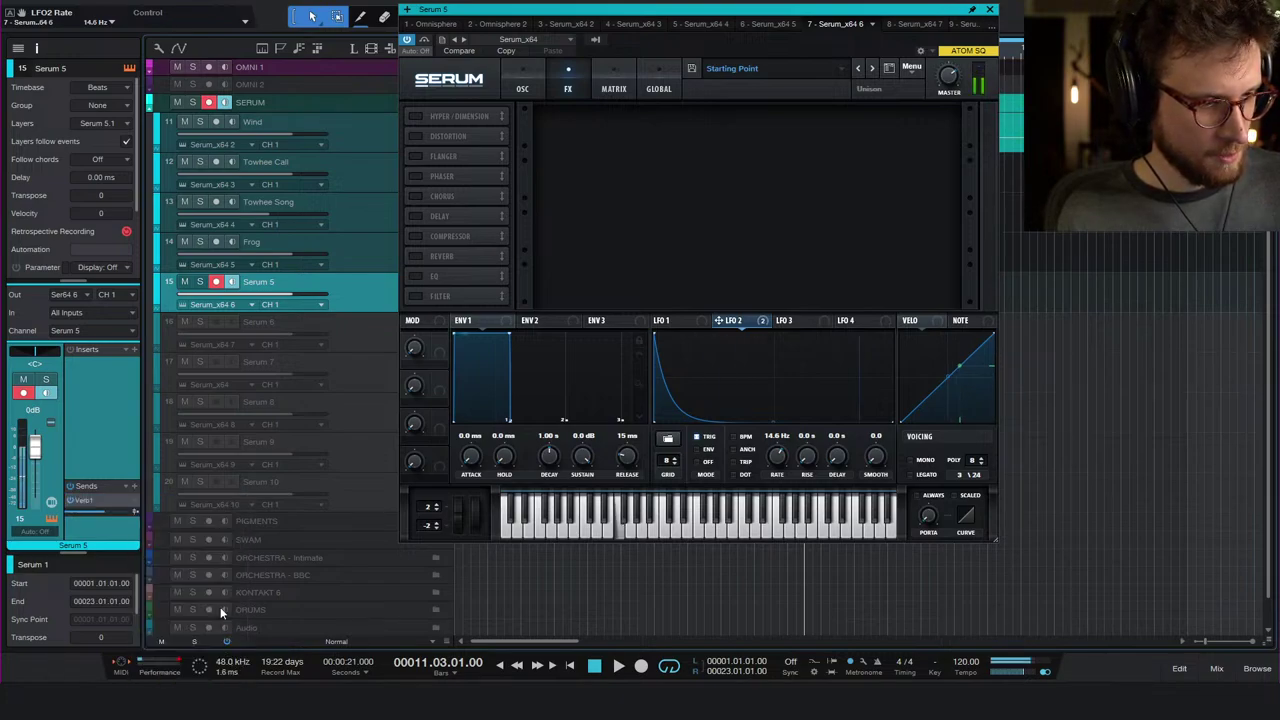
# - Move the low-cut band in the Verb1 reverb's post EQ upward in frequency, and set the Serum 5 send level to -18.5 dB
pyautogui.doubleClick(93, 503)
pyautogui.moveTo(434, 423); pyautogui.dragTo(572, 430)
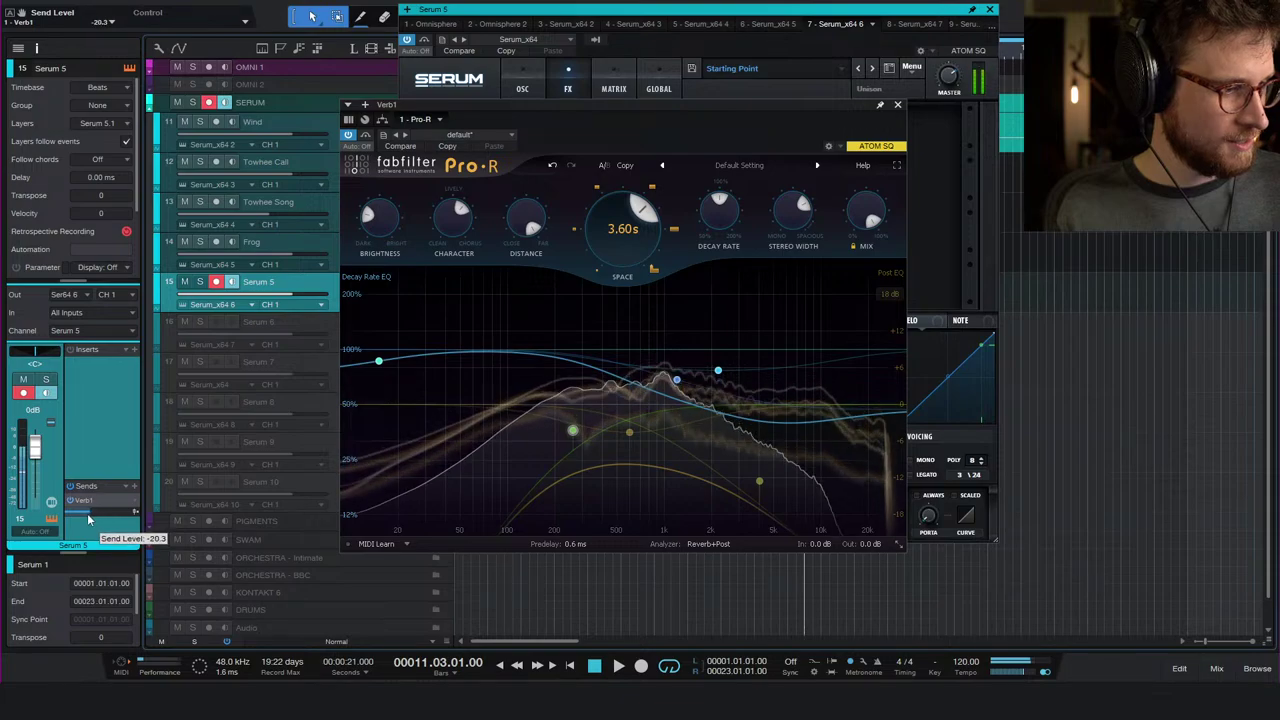
pyautogui.scroll(2, 86, 513)
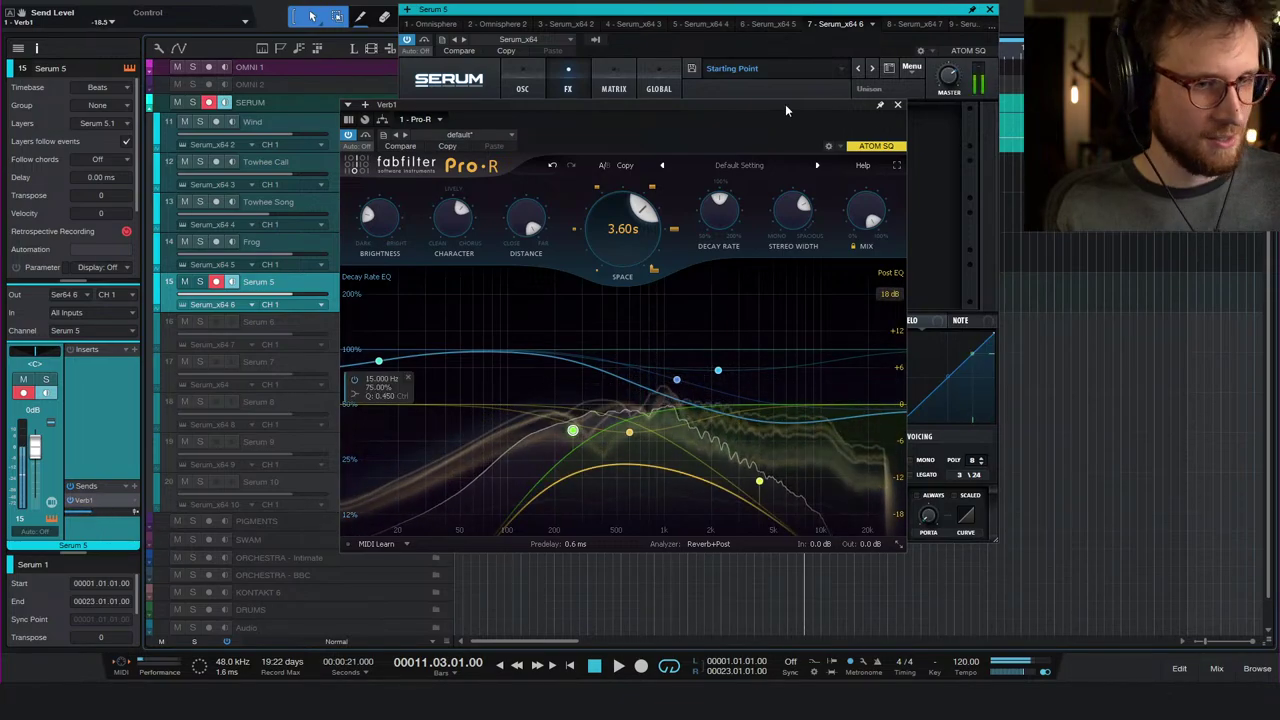
# - Insert Pro-Q 3 on the Serum 5 channel and add a 12 dB/oct low cut at about 296 Hz
pyautogui.click(135, 350)
pyautogui.click(200, 517)
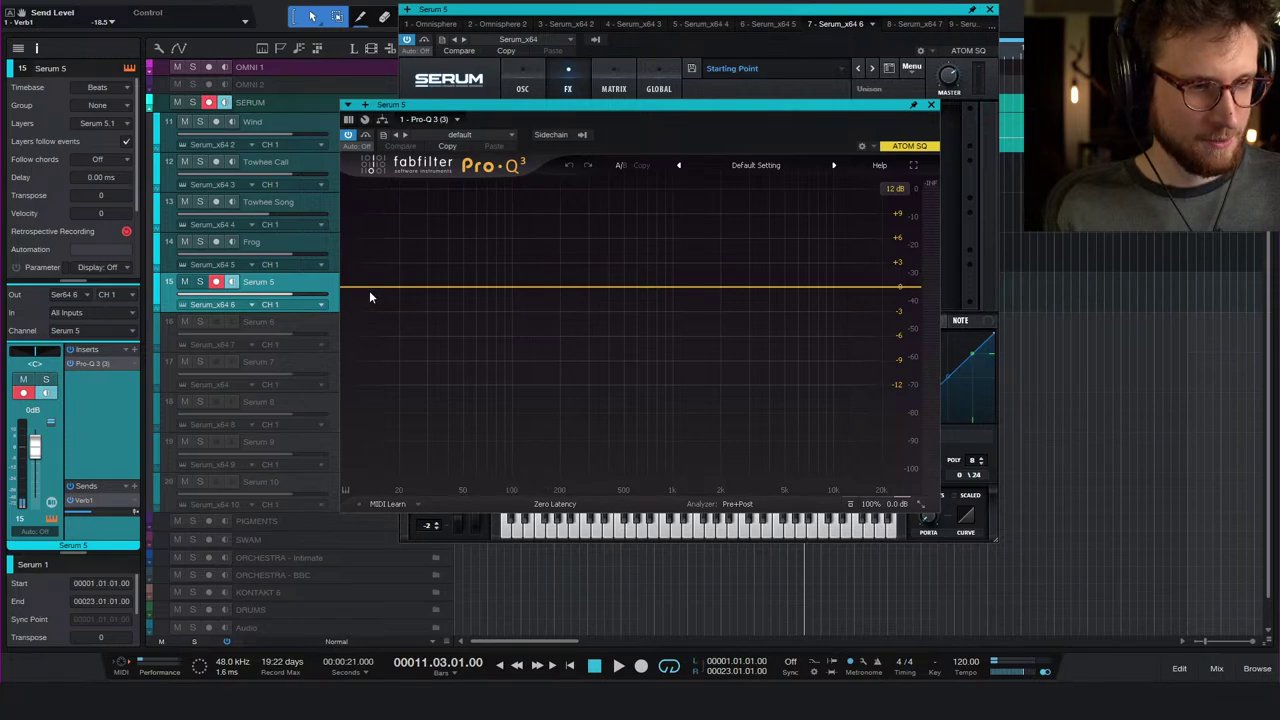
pyautogui.moveTo(369, 297); pyautogui.dragTo(587, 293)
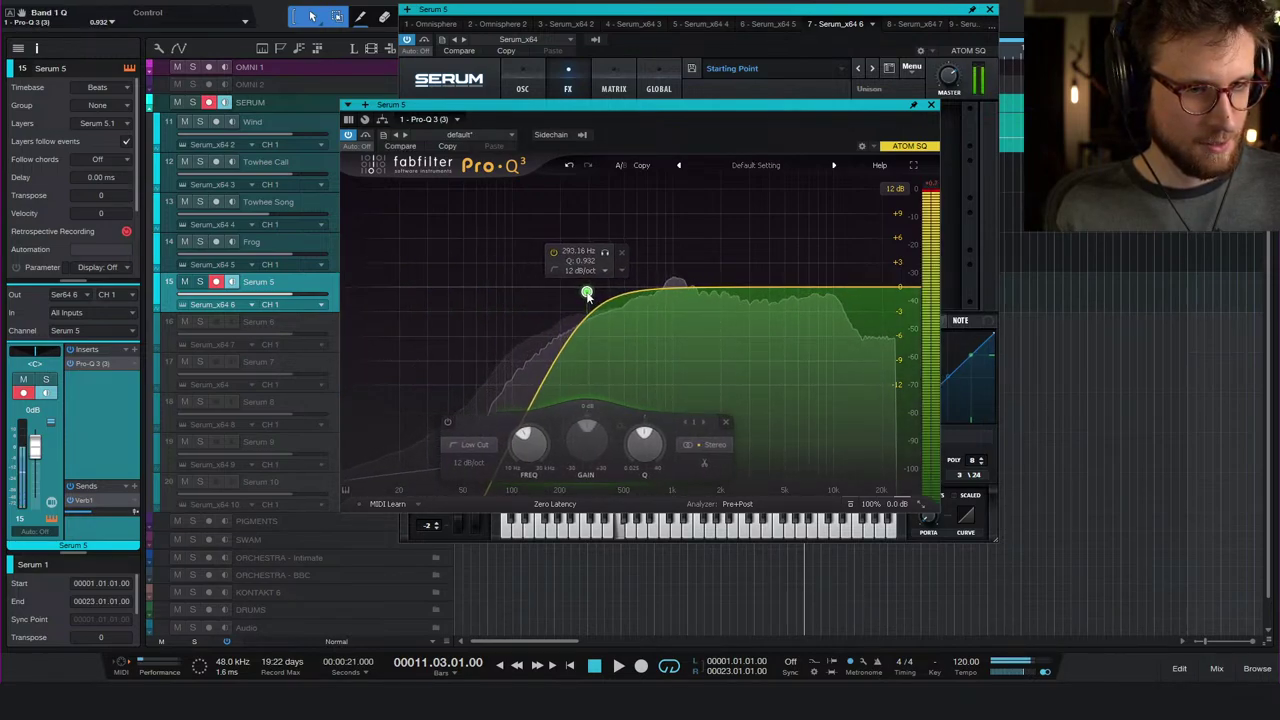
# - Add a bell boost of about +9.7 dB at 921 Hz, and lower the Serum 5 channel volume to -10.8 dB
pyautogui.moveTo(729, 289); pyautogui.dragTo(622, 206)
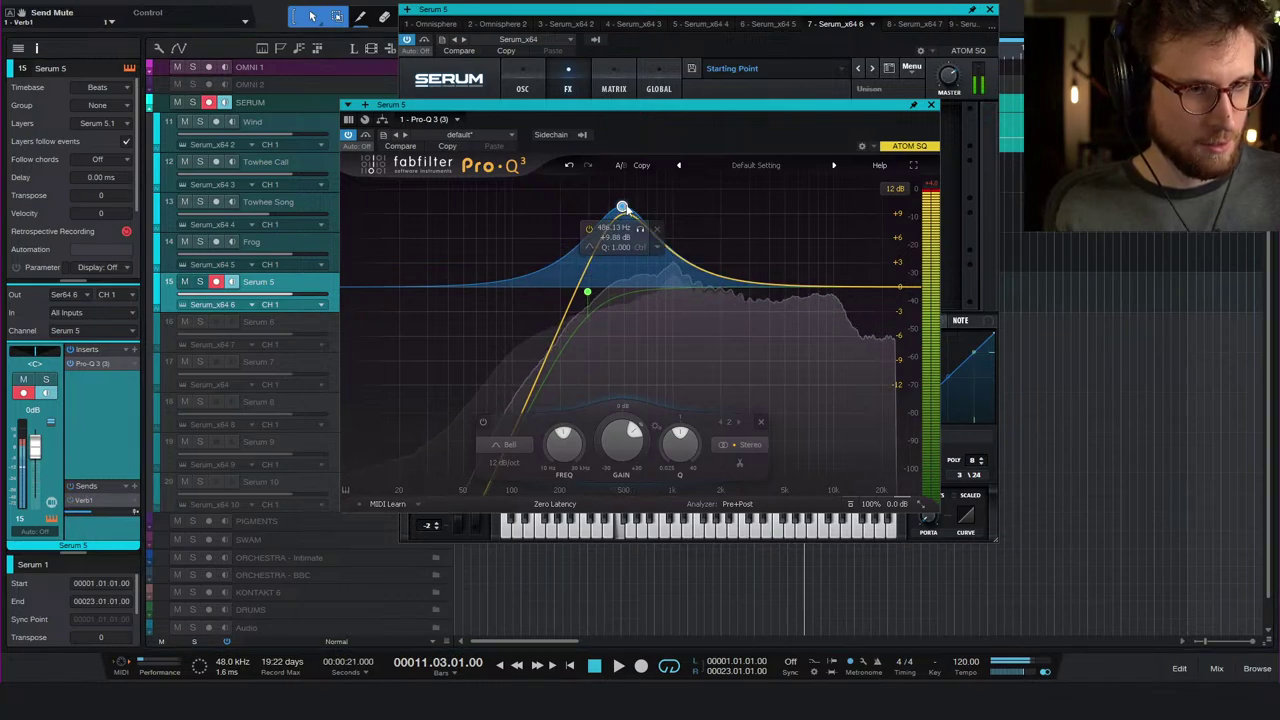
pyautogui.moveTo(624, 209); pyautogui.dragTo(667, 210)
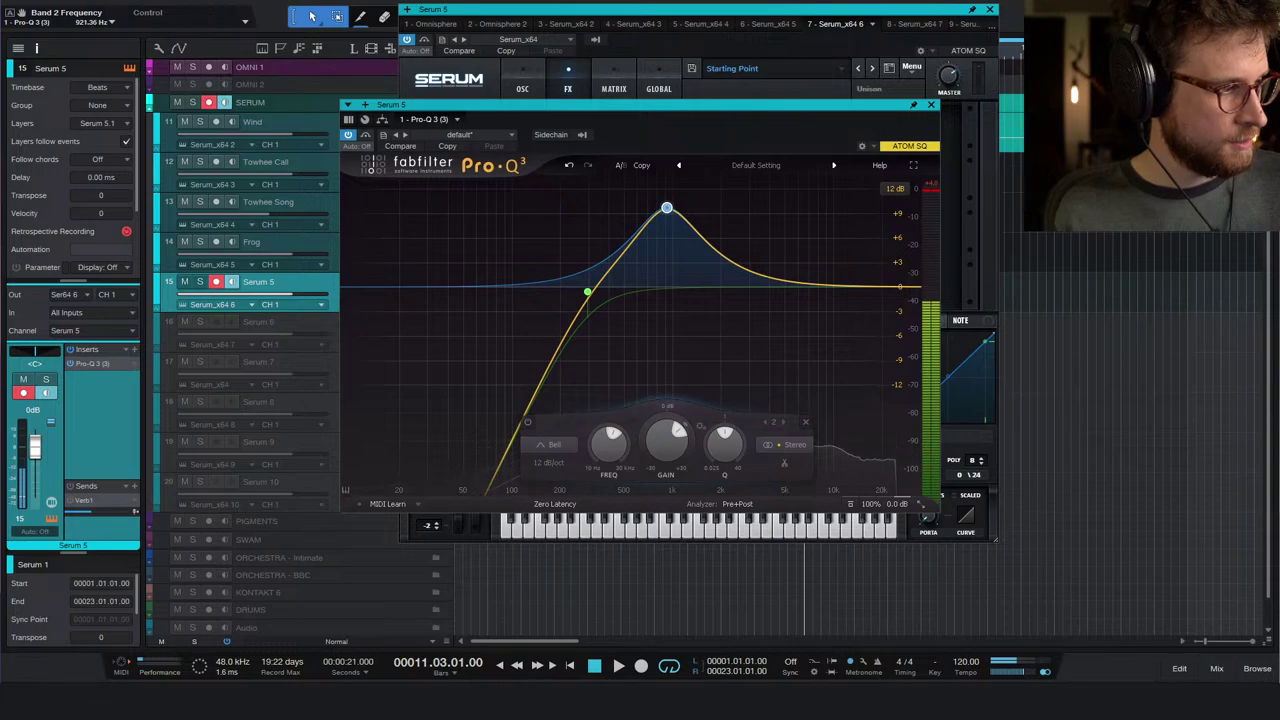
pyautogui.moveTo(671, 213)
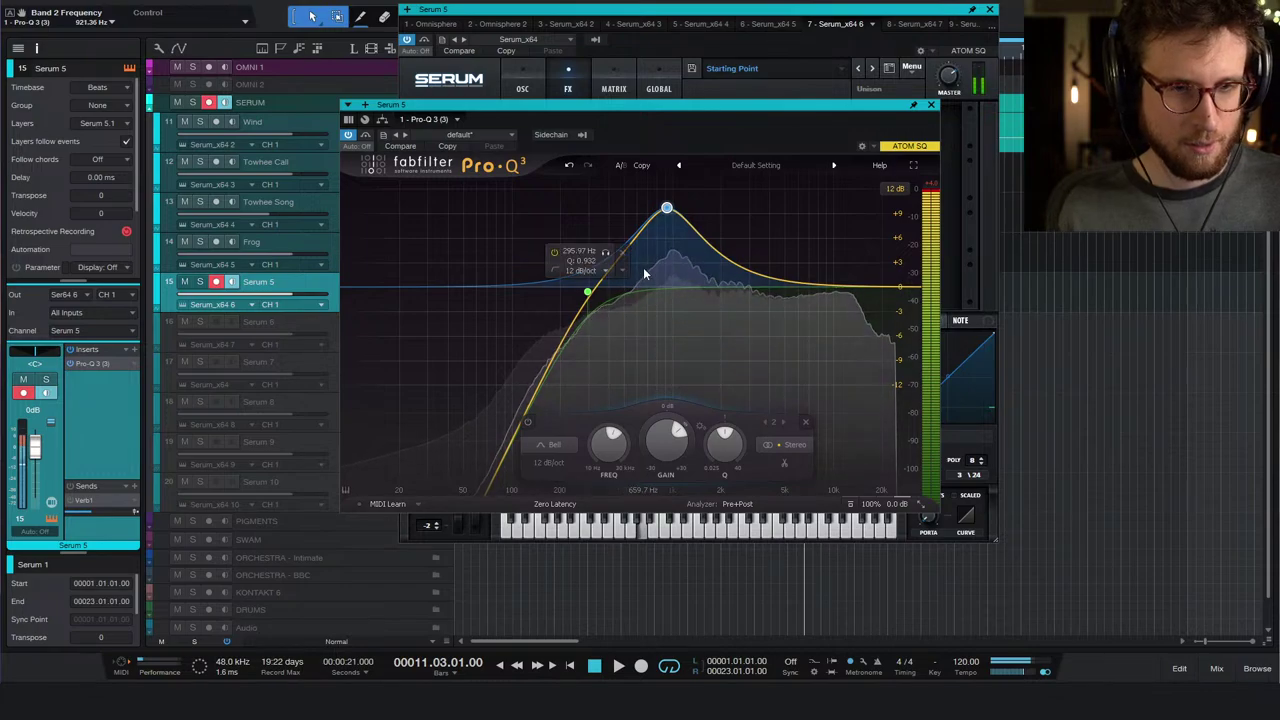
pyautogui.moveTo(35, 445); pyautogui.dragTo(35, 465)
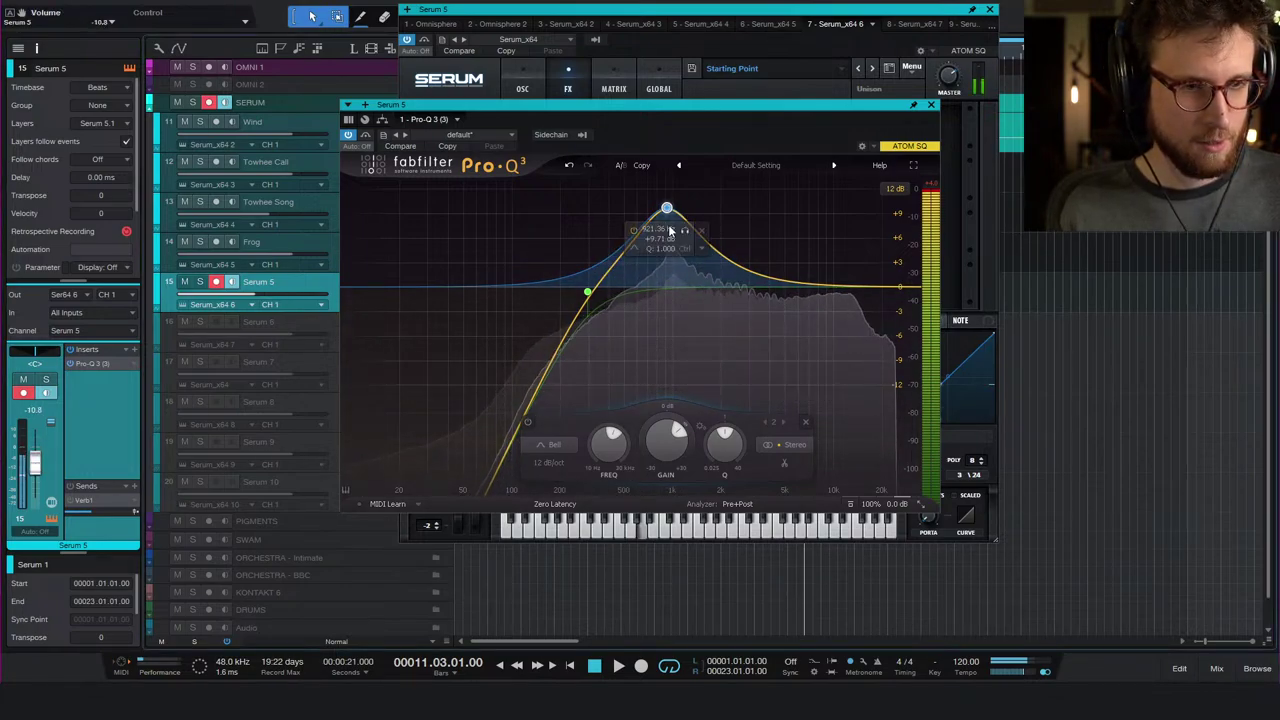
pyautogui.click(931, 104)
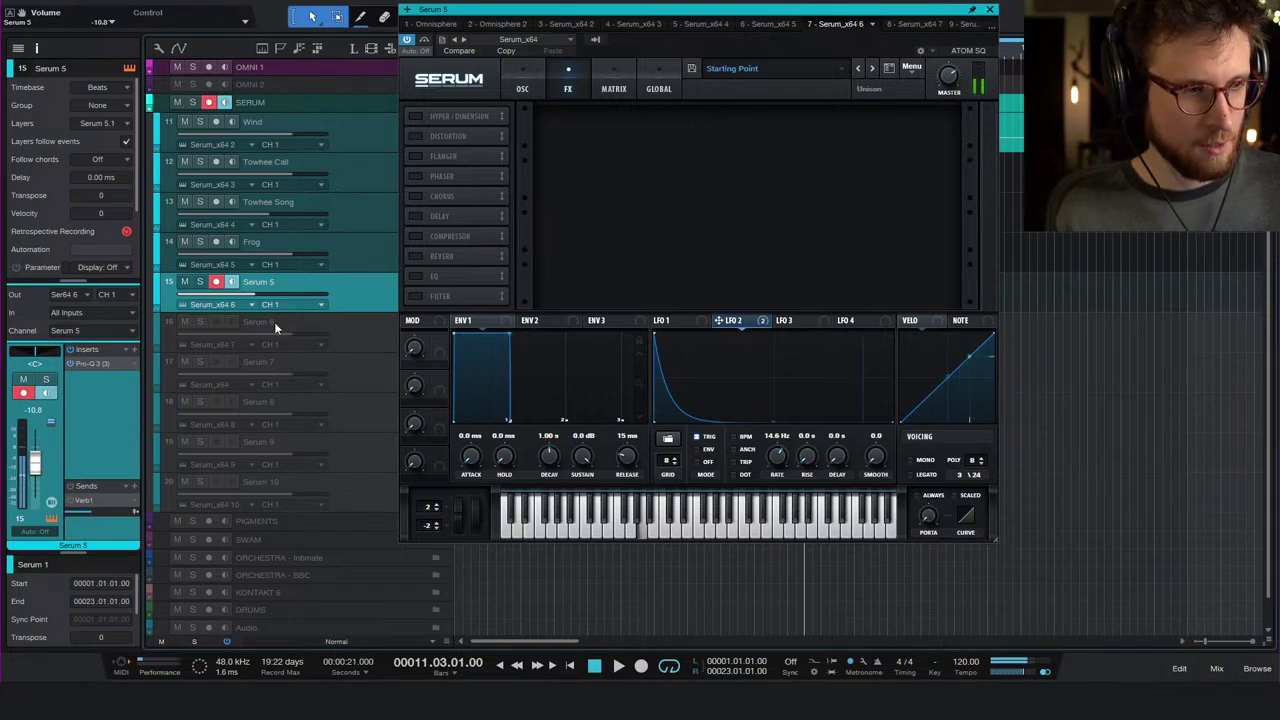
# - Close the synth window and shorten the Verb1 reverb's Space to 2.56 s
pyautogui.click(522, 78)
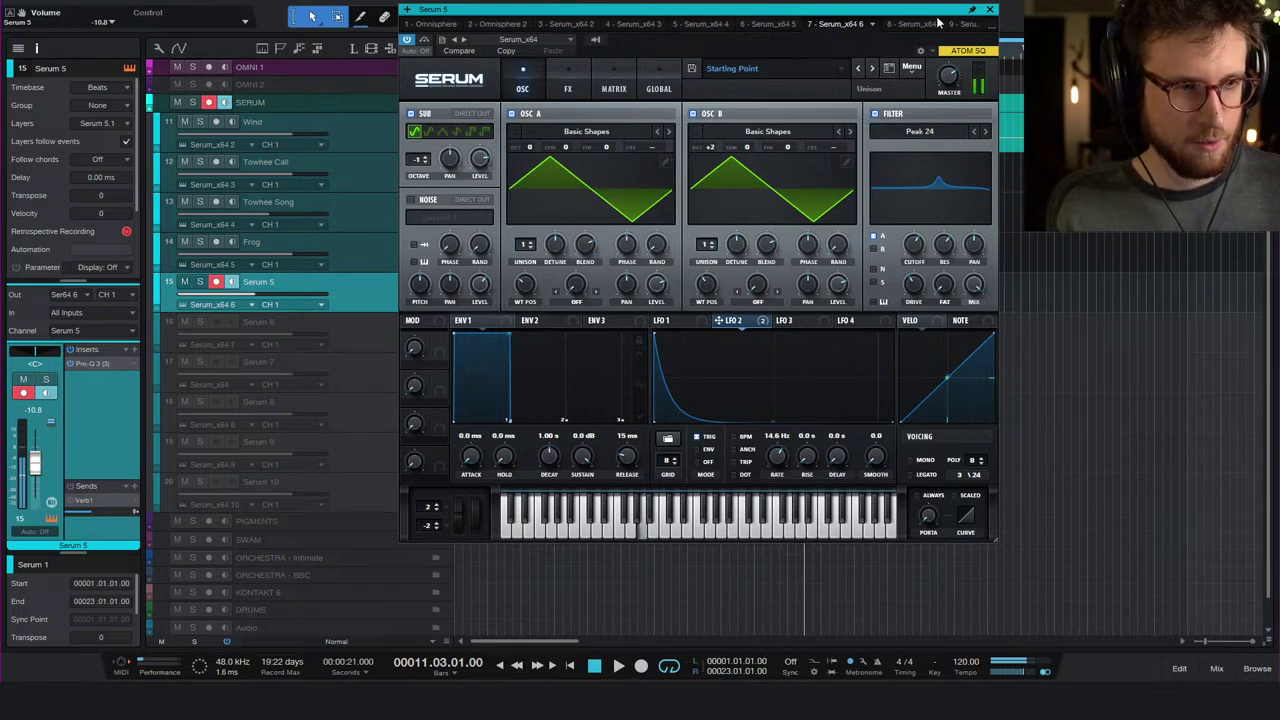
pyautogui.click(990, 10)
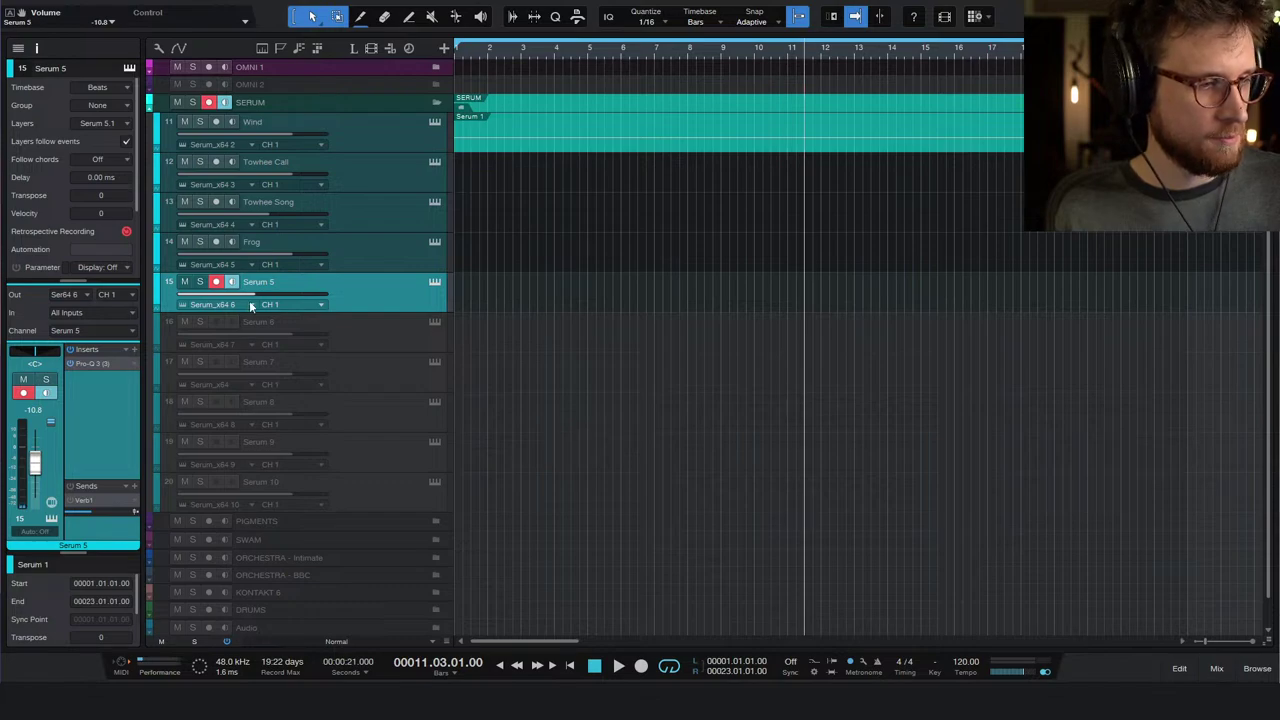
pyautogui.doubleClick(84, 500)
pyautogui.moveTo(625, 252); pyautogui.dragTo(633, 284)
pyautogui.moveTo(671, 400)
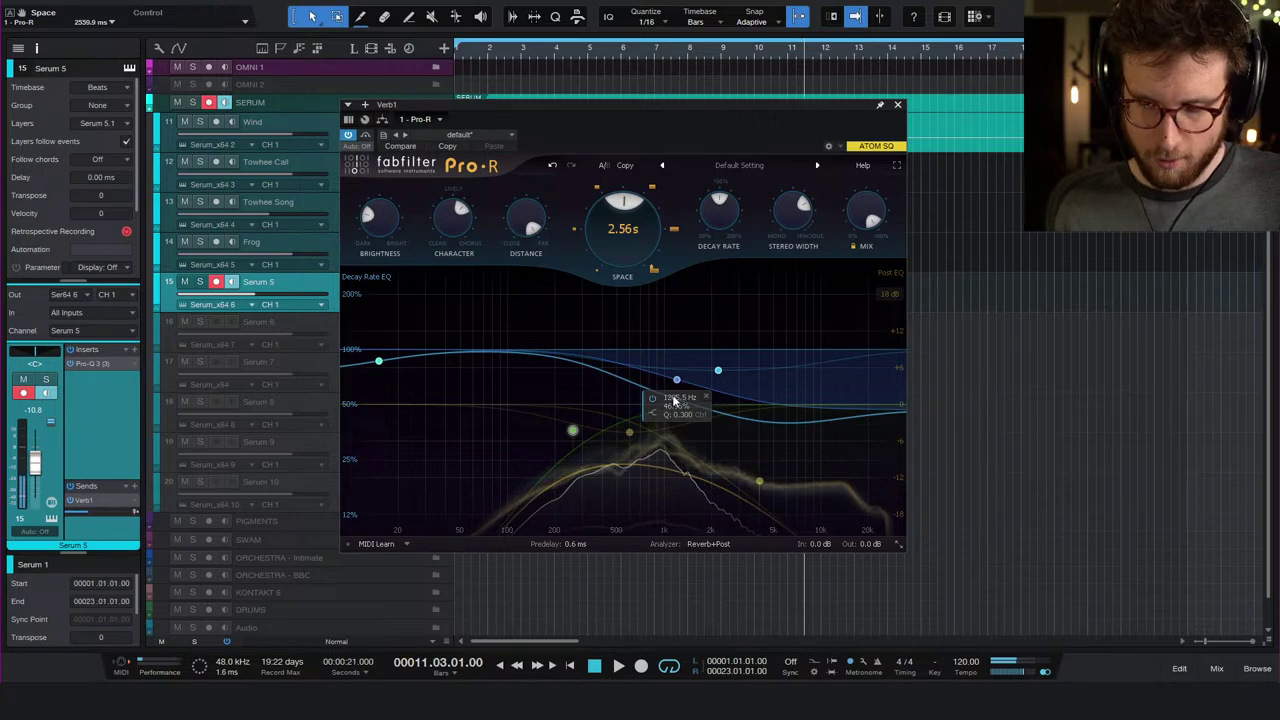
pyautogui.click(898, 106)
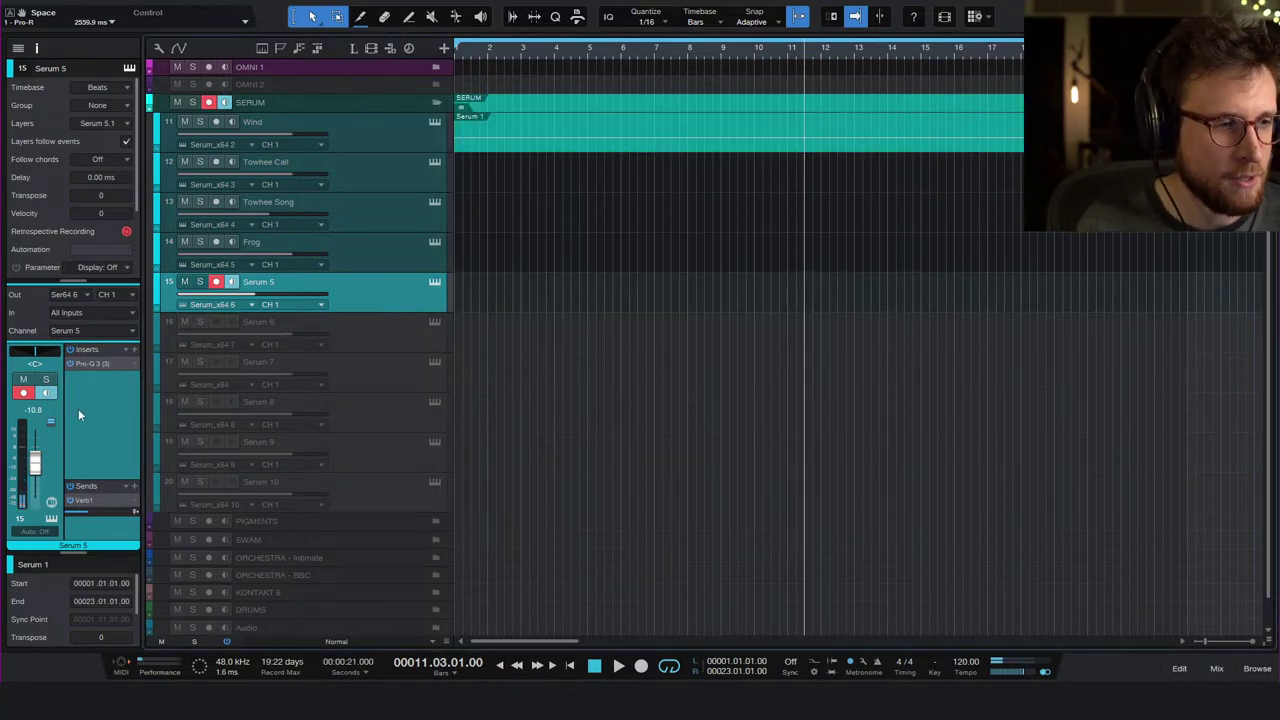
# - Insert a Pro-R reverb on the Serum 5 channel with Space 0.20 s, Mix about 23.5%, Character about 86% and Distance 0%
pyautogui.click(134, 350)
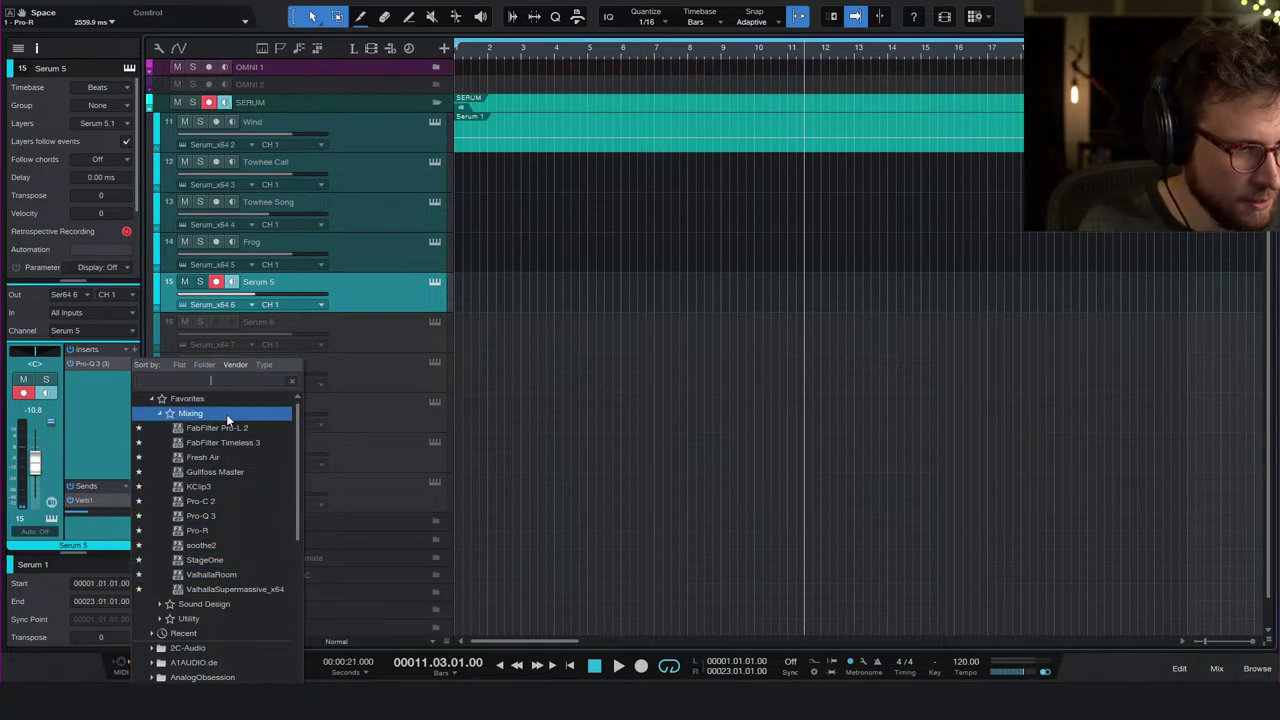
pyautogui.click(240, 532)
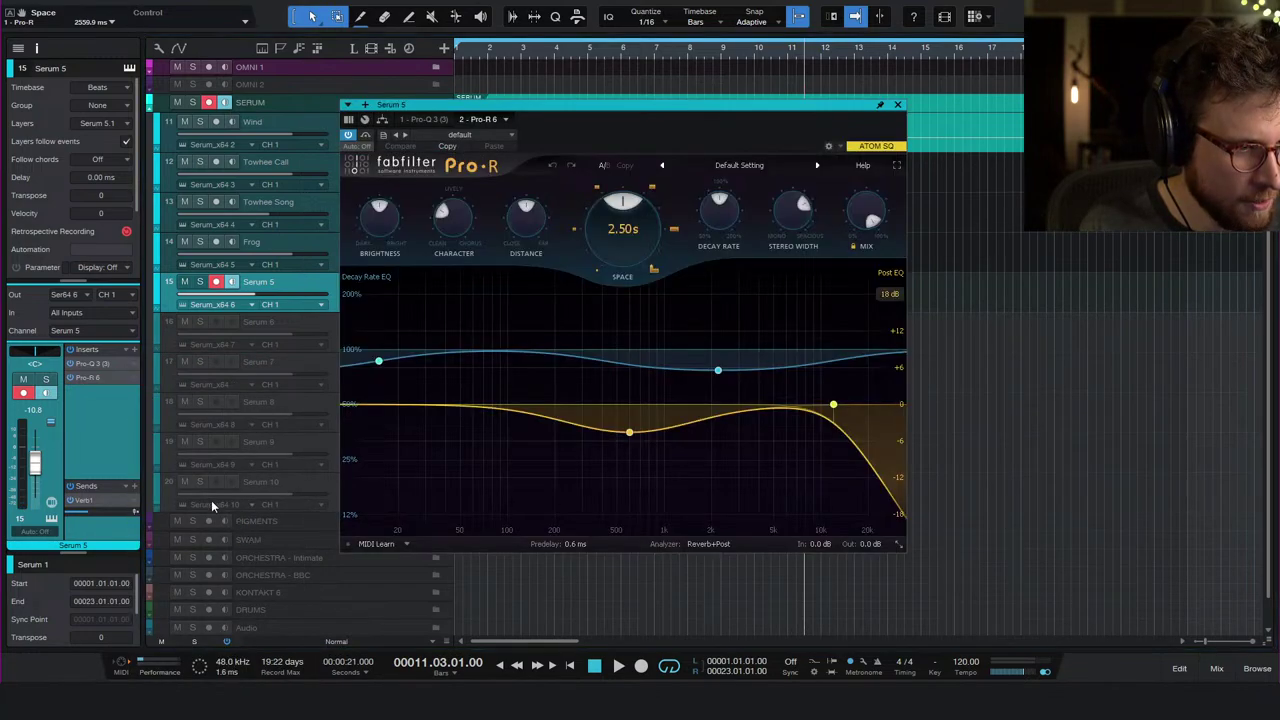
pyautogui.moveTo(622, 215); pyautogui.dragTo(608, 266)
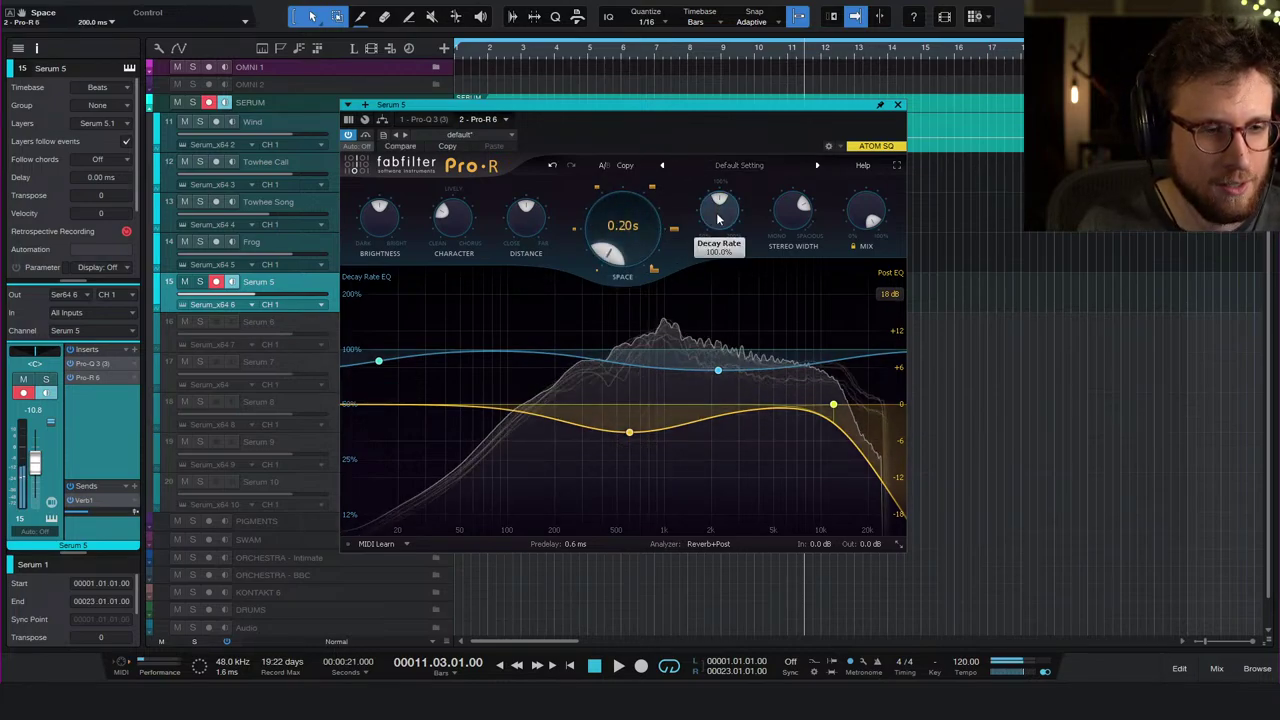
pyautogui.moveTo(866, 212); pyautogui.dragTo(864, 310)
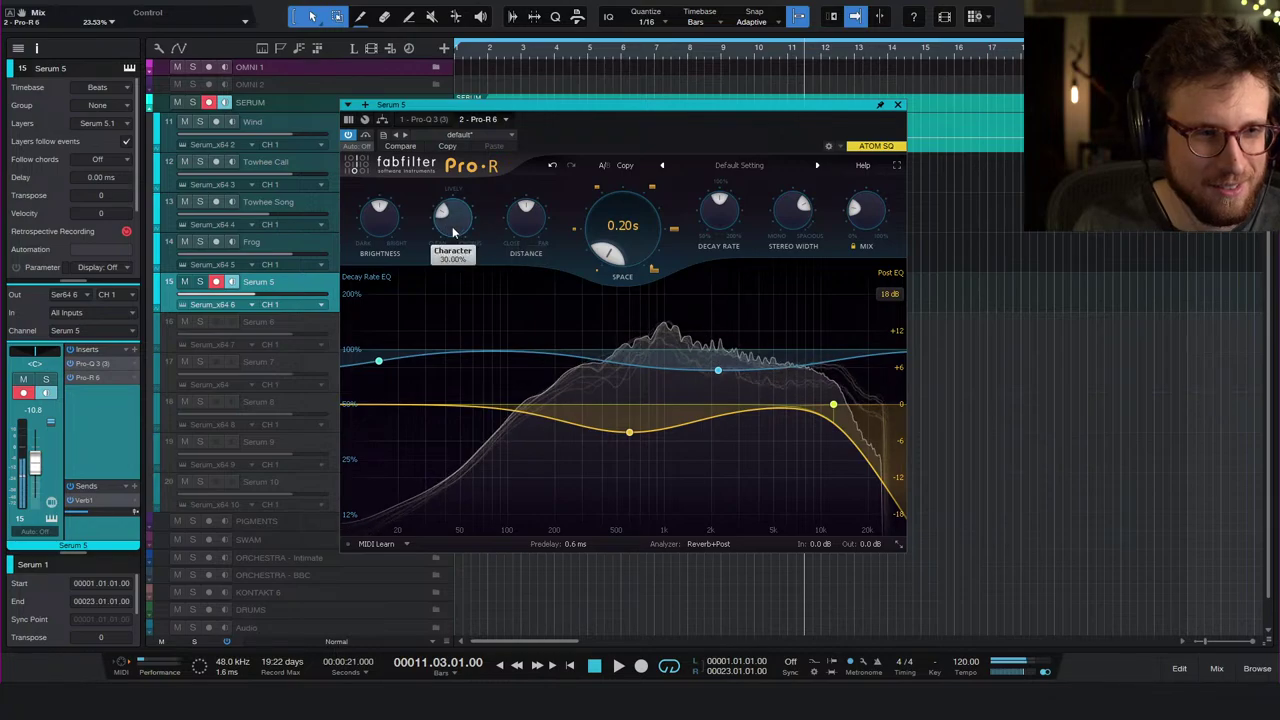
pyautogui.moveTo(452, 226); pyautogui.dragTo(471, 137)
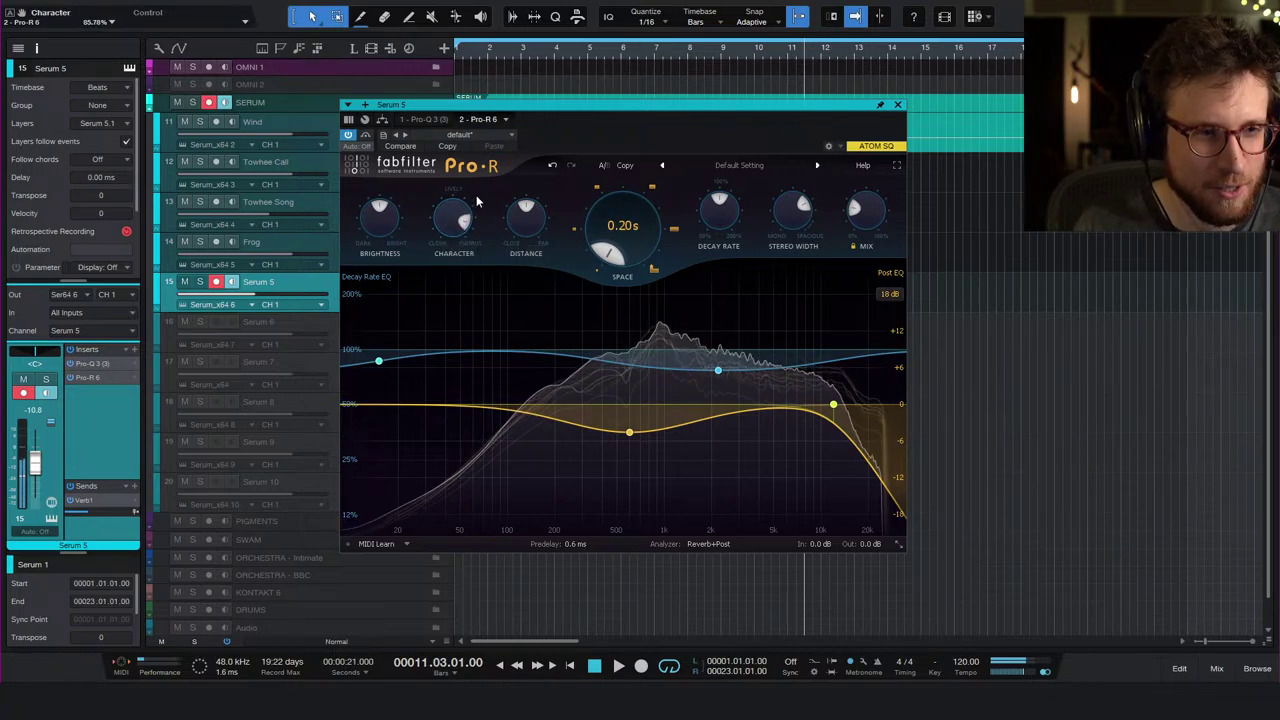
pyautogui.moveTo(542, 242); pyautogui.dragTo(542, 364)
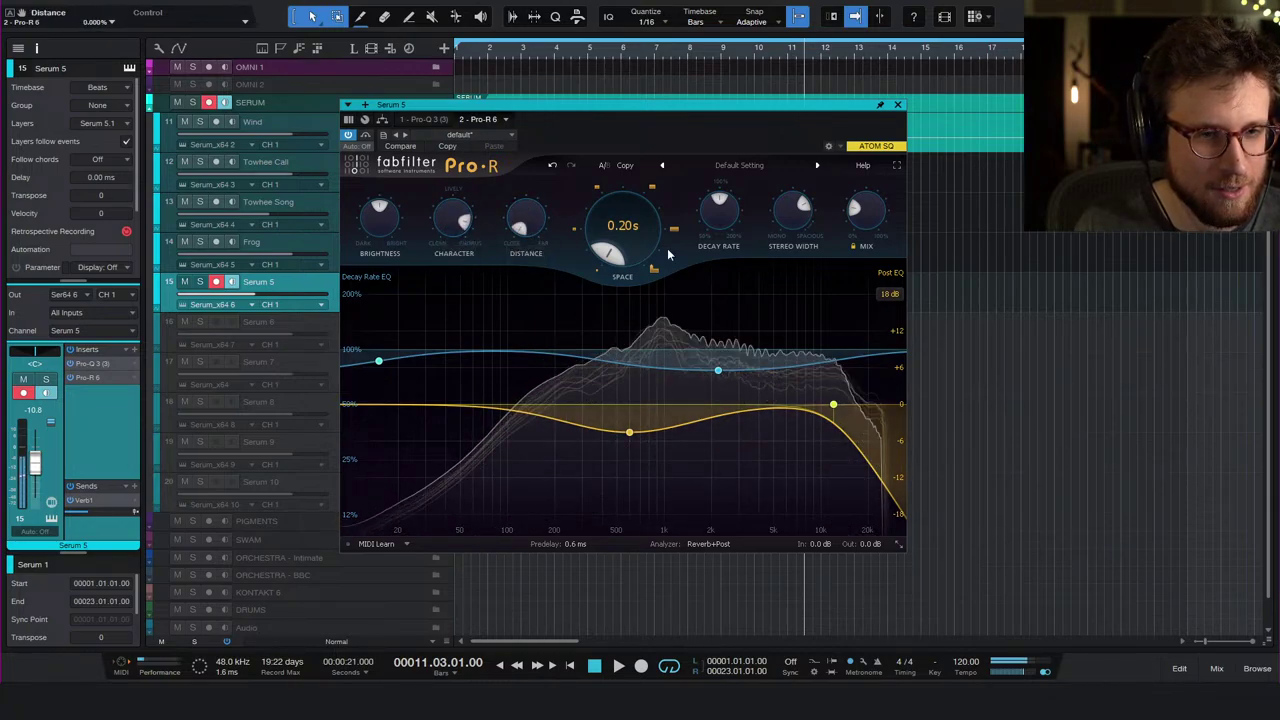
pyautogui.moveTo(618, 245); pyautogui.dragTo(696, 259)
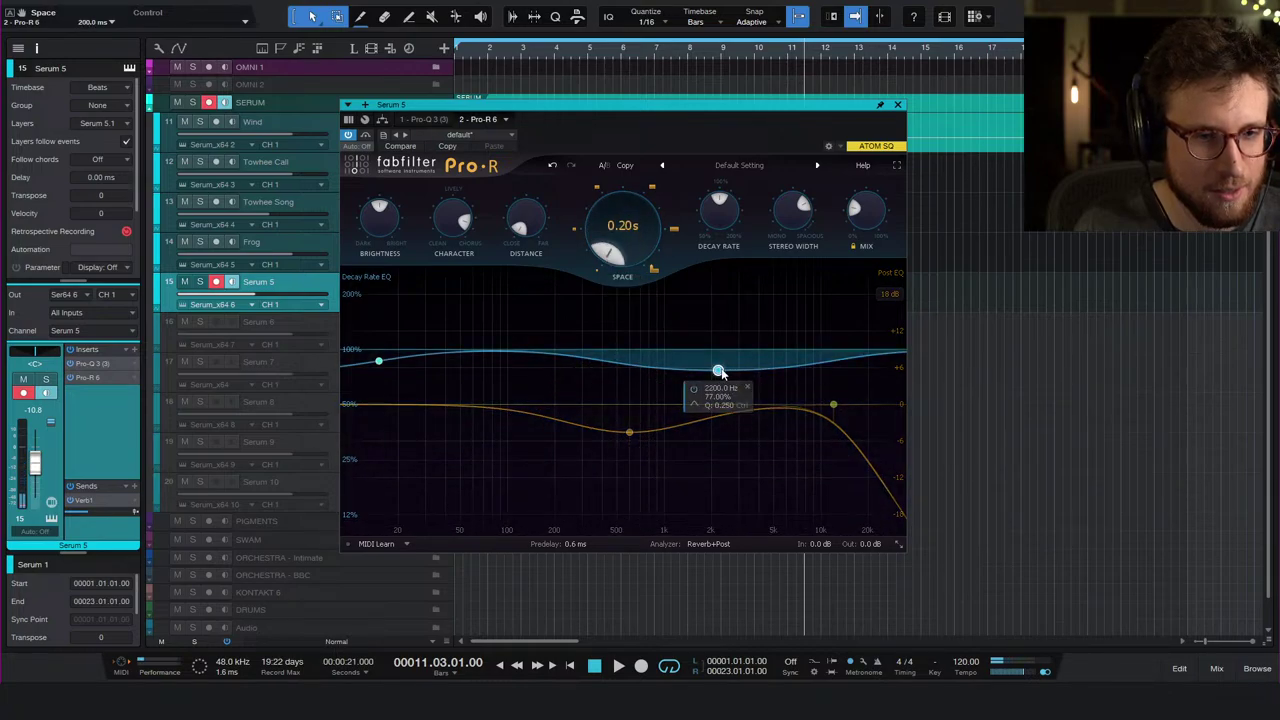
# - Remove all decay-rate and post-EQ bands from the inserted Pro-R reverb, and set its Brightness to 0%
pyautogui.click(747, 391)
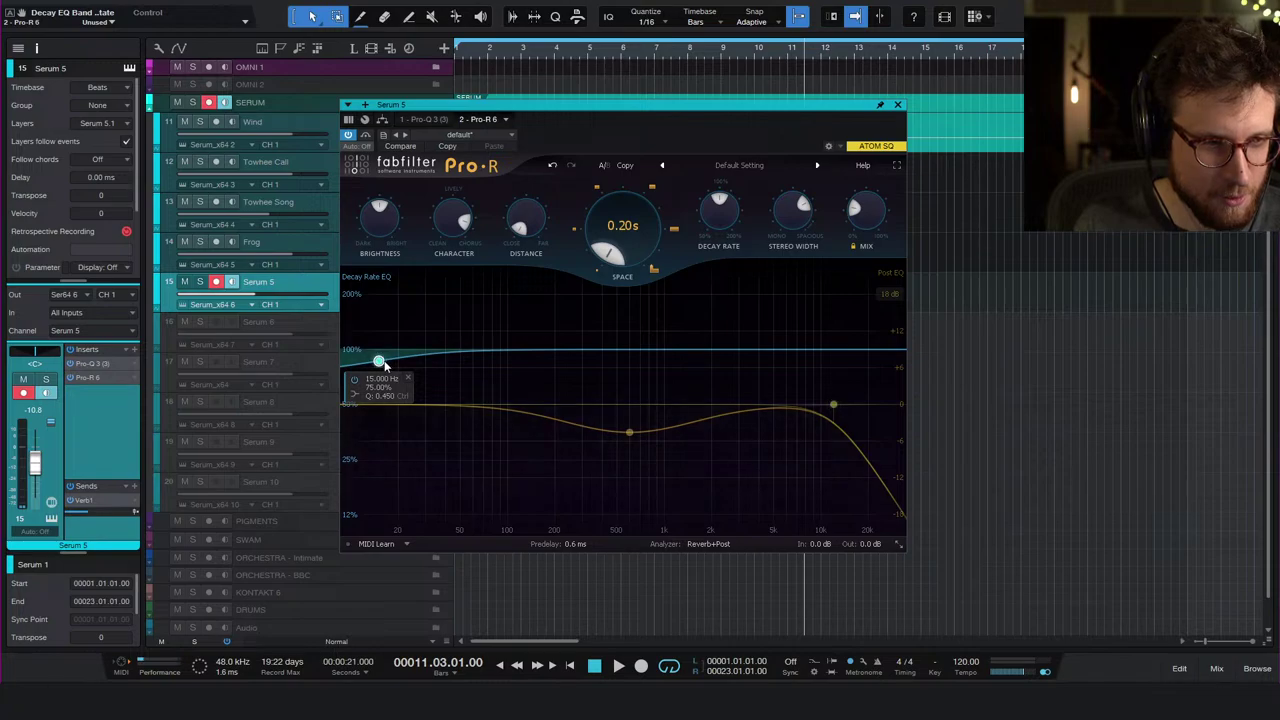
pyautogui.moveTo(586, 371); pyautogui.dragTo(870, 438)
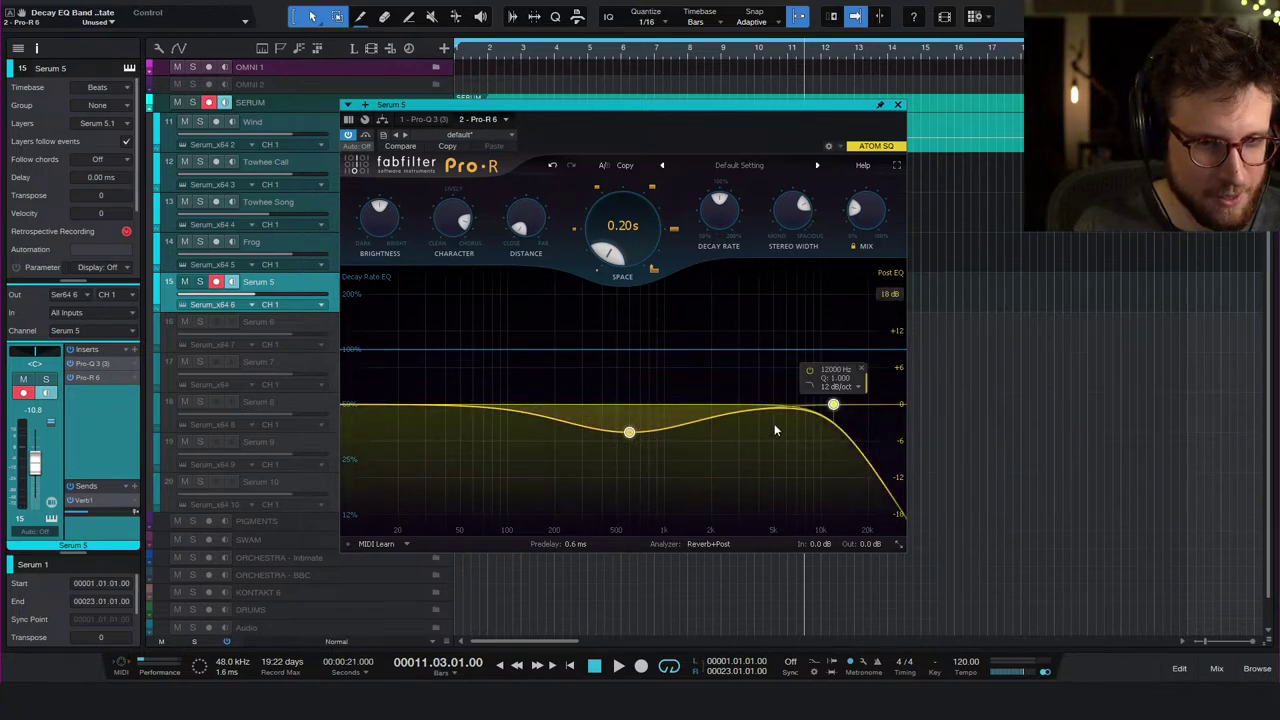
pyautogui.click(860, 368)
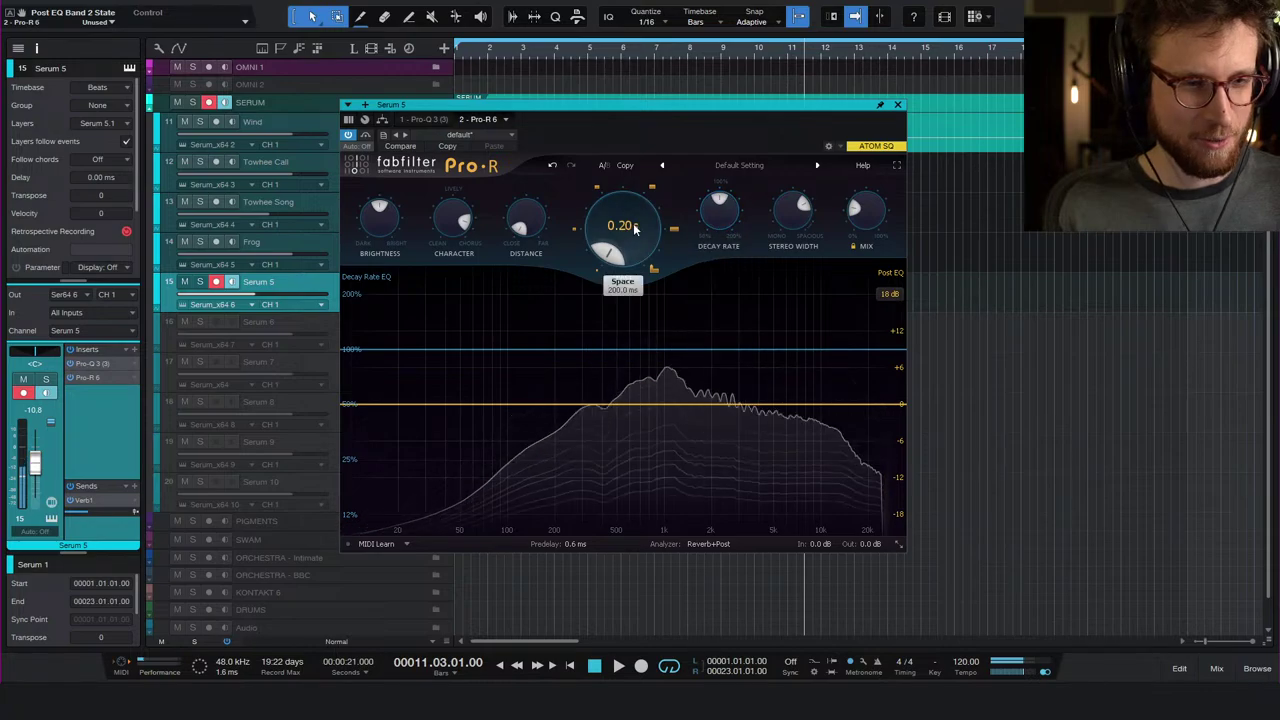
pyautogui.moveTo(634, 240); pyautogui.dragTo(643, 428)
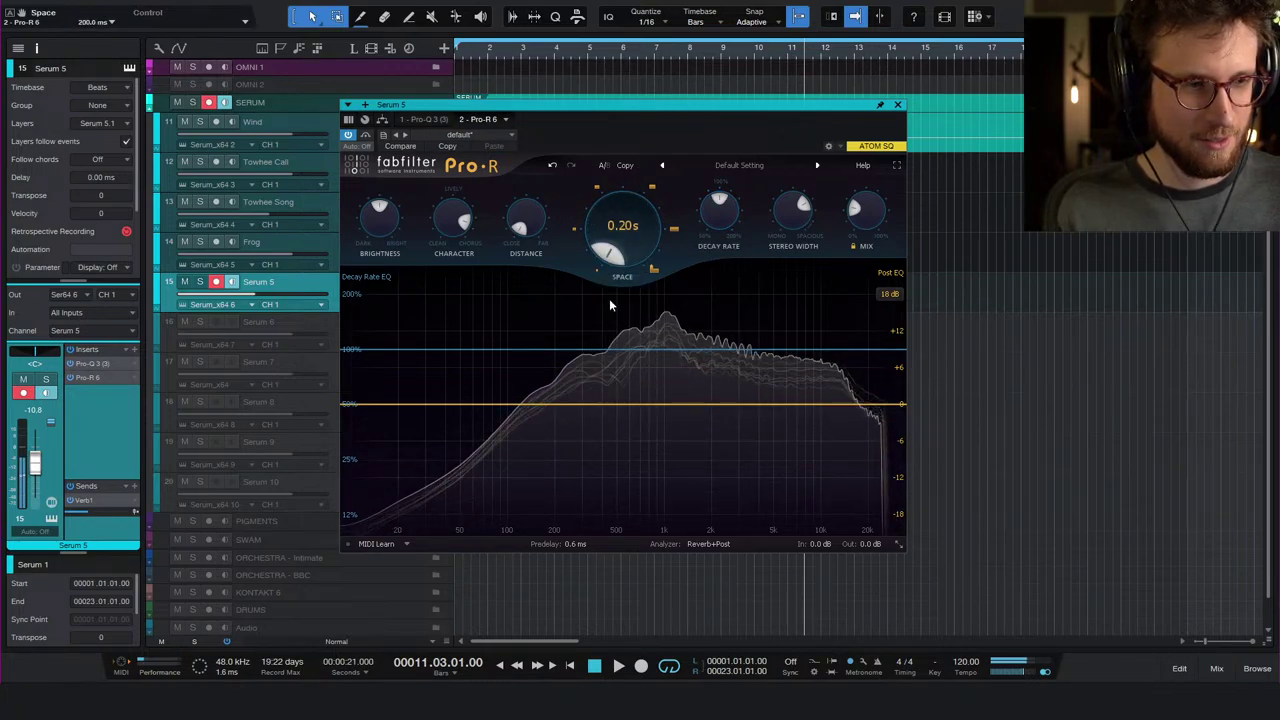
pyautogui.moveTo(378, 214); pyautogui.dragTo(380, 300)
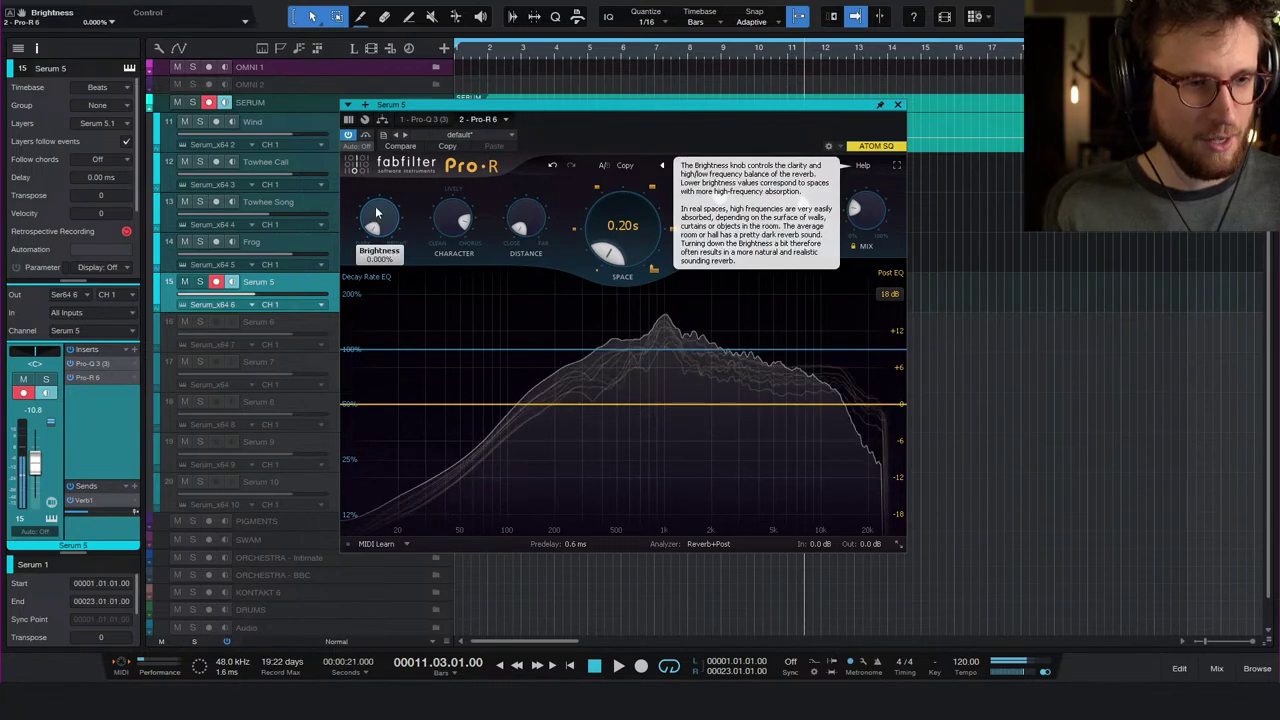
# - Set the inserted Pro-R's Character to 100% and add a Post EQ bell boost of about +14.5 dB at 499 Hz with Q 2.368
pyautogui.scroll(3, 450, 216)
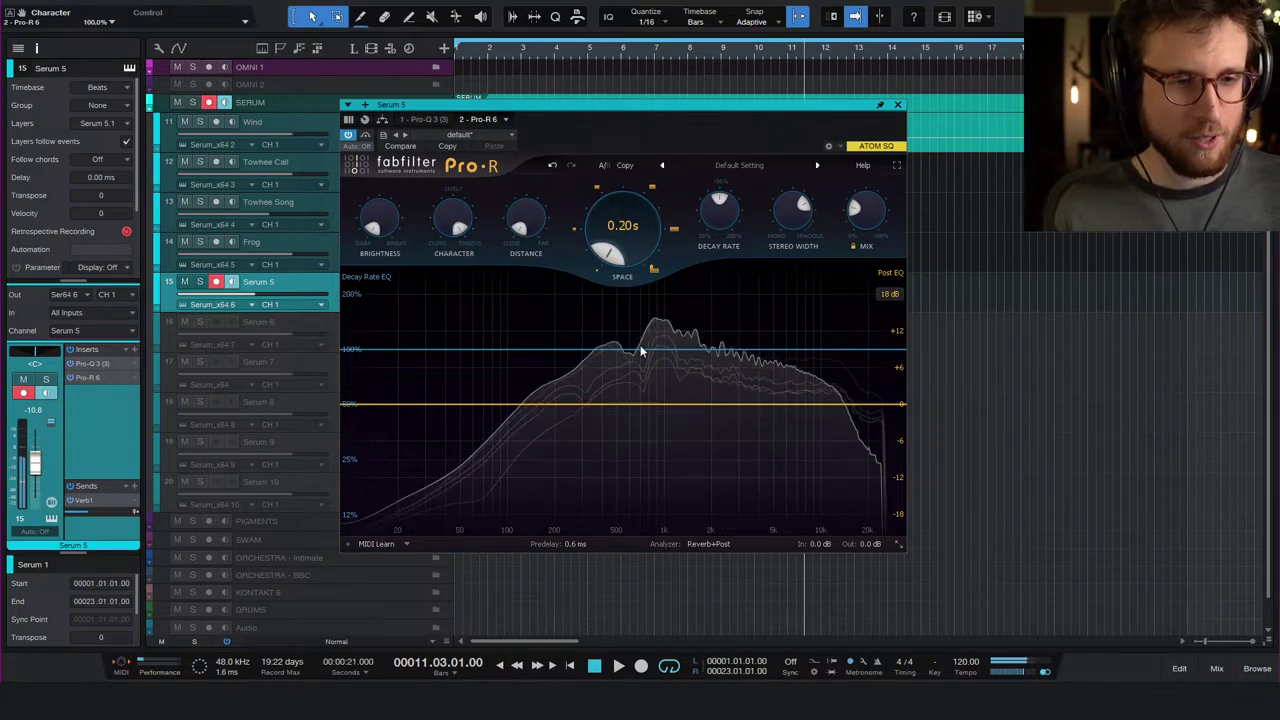
pyautogui.click(586, 405)
pyautogui.moveTo(586, 405); pyautogui.dragTo(629, 323)
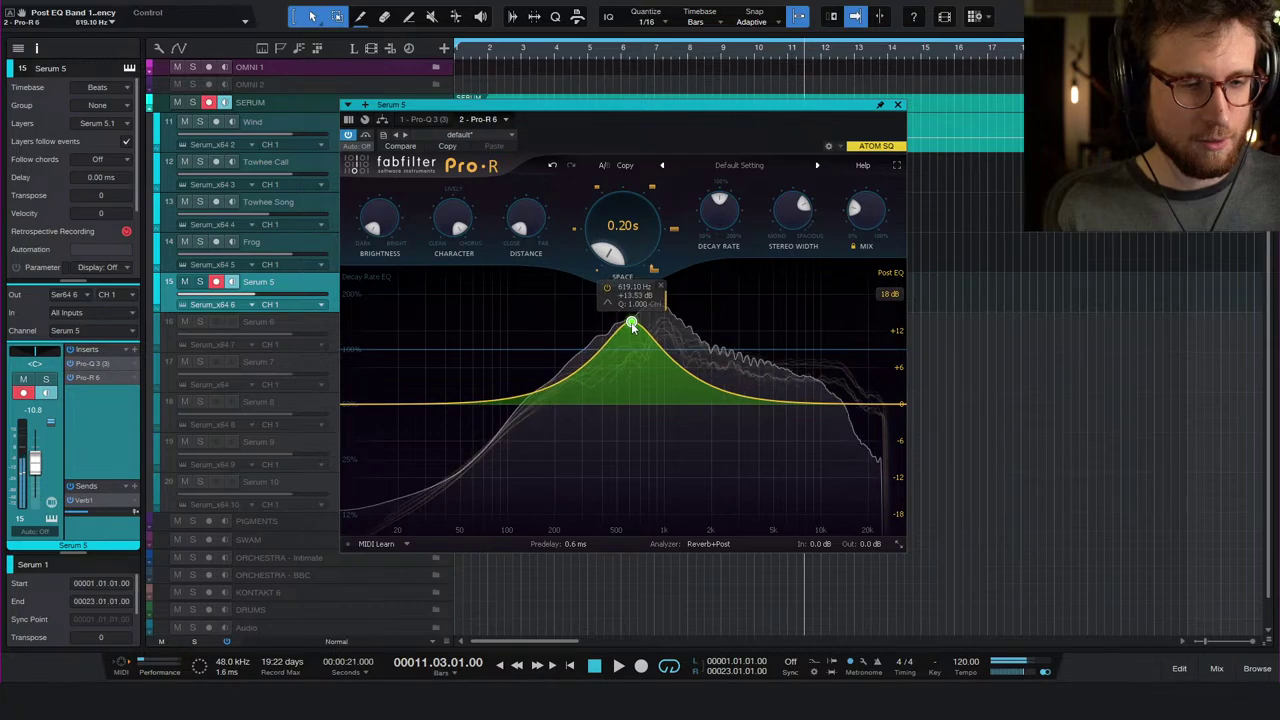
pyautogui.scroll(-5, 629, 323)
pyautogui.scroll(8, 631, 323)
pyautogui.scroll(2, 631, 323)
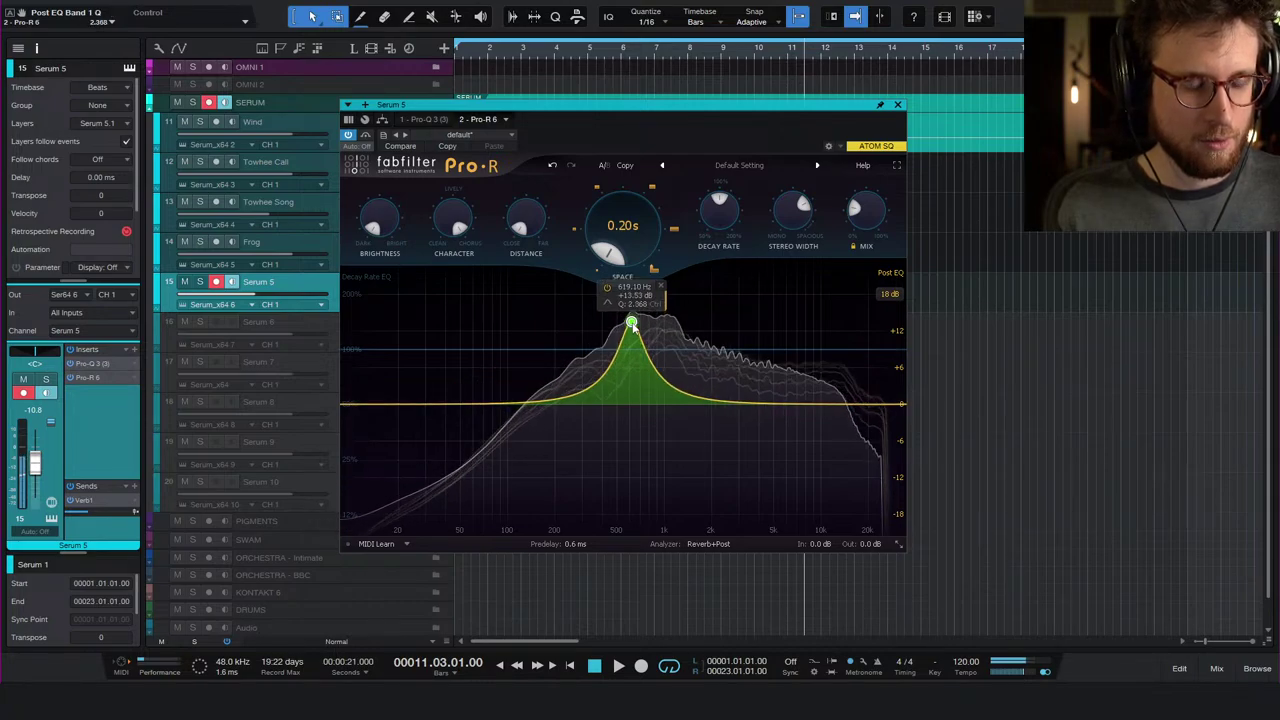
pyautogui.moveTo(631, 323); pyautogui.dragTo(617, 317)
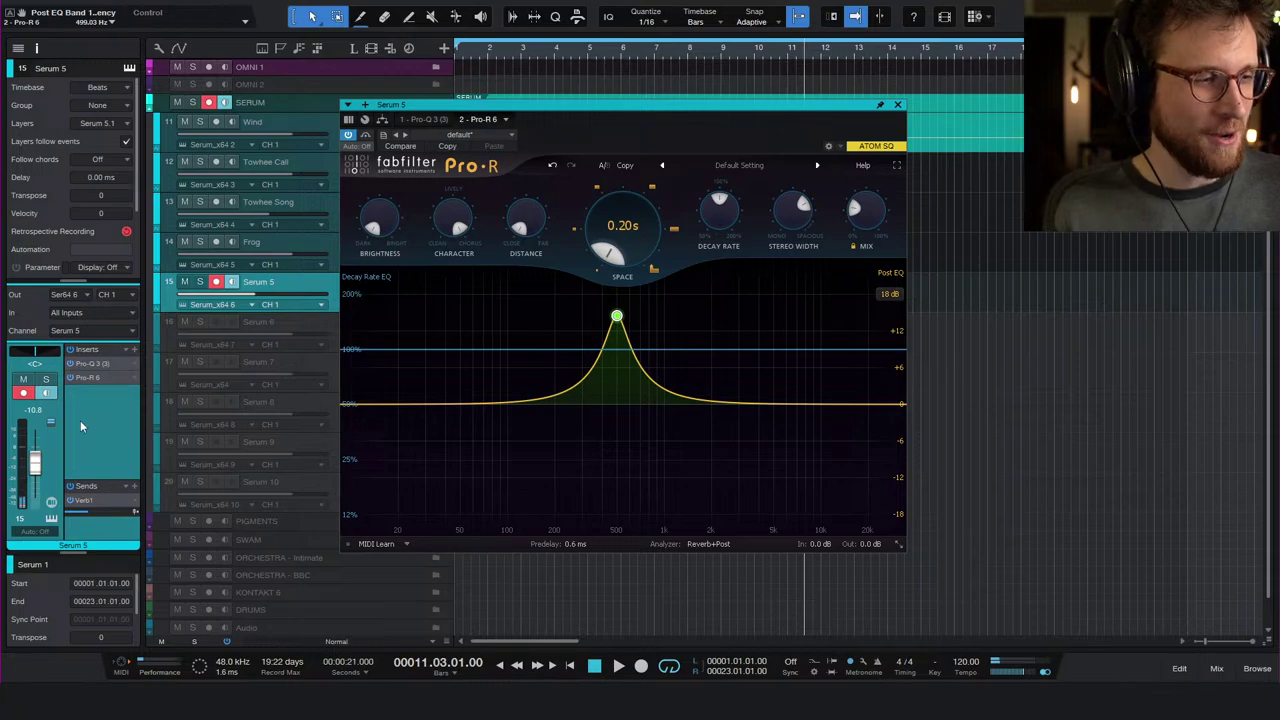
# - Open the Serum 5 synth window to check its oscillator settings, and close it again
pyautogui.click(51, 519)
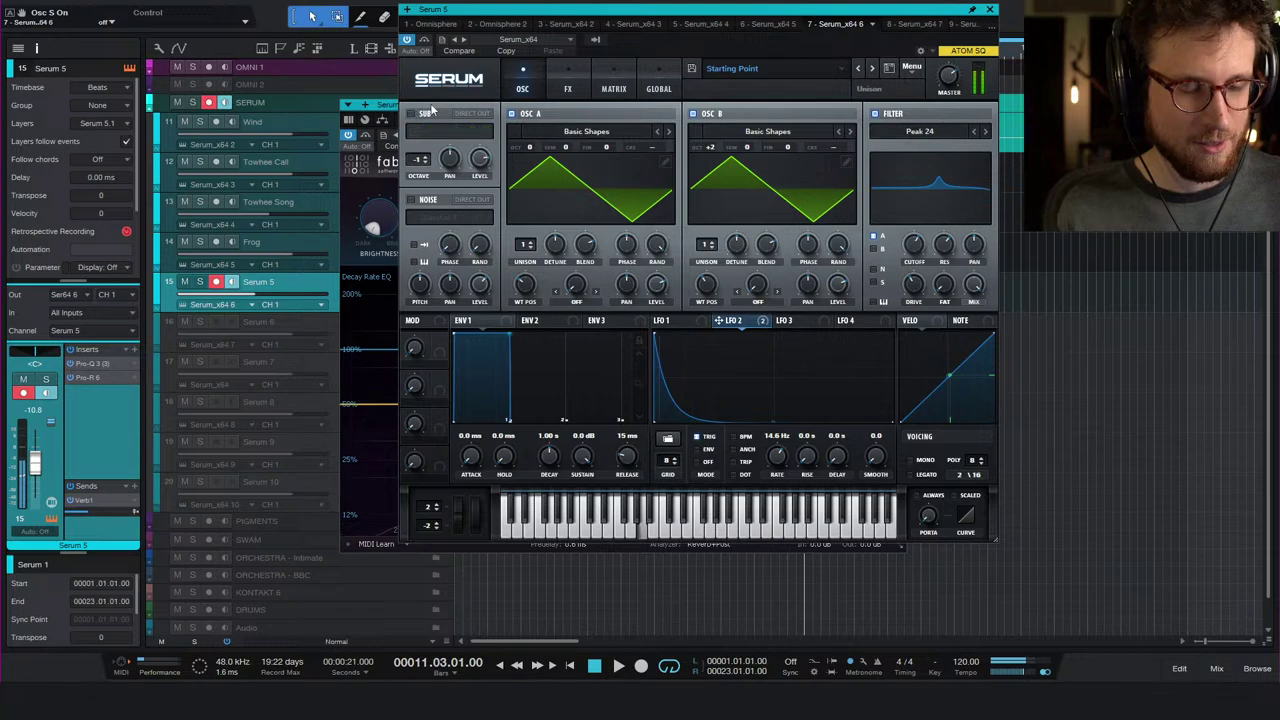
pyautogui.click(989, 9)
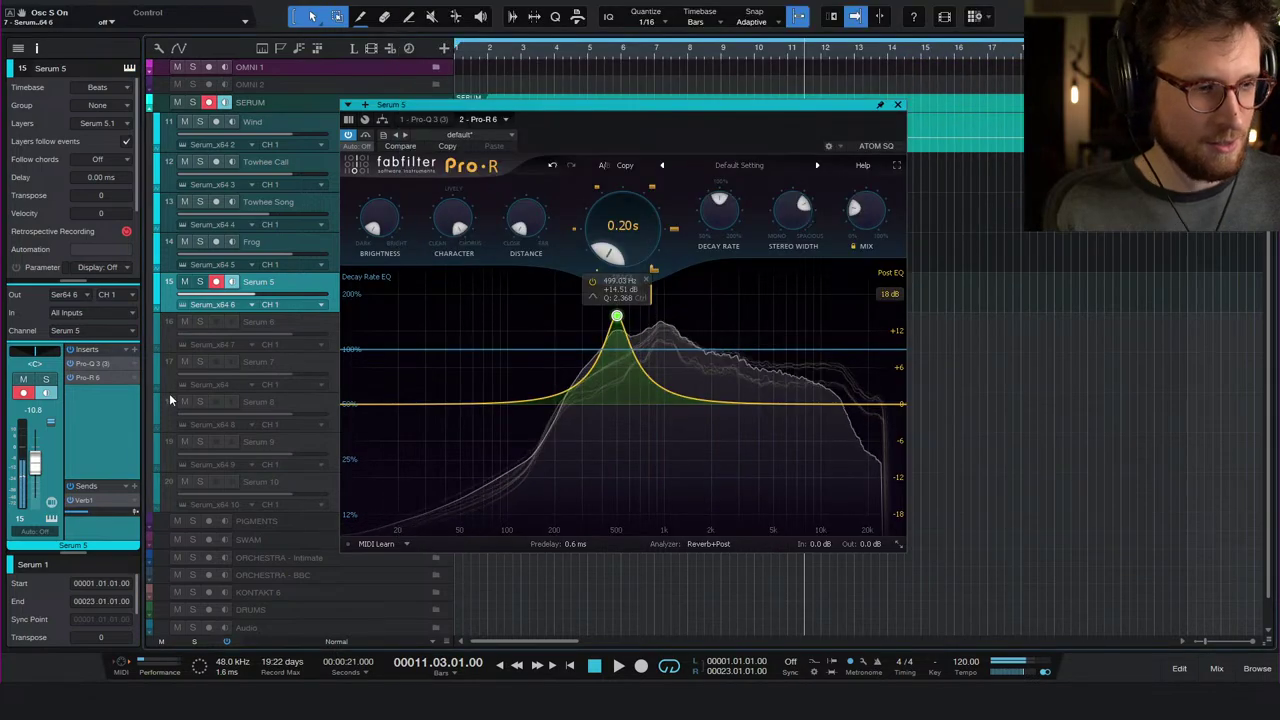
# - Lower the low-cut frequency in Serum 5's Pro-Q 3 and add a bell boost of about +11.4 dB at 256.5 Hz with Q 3.302
pyautogui.click(100, 364)
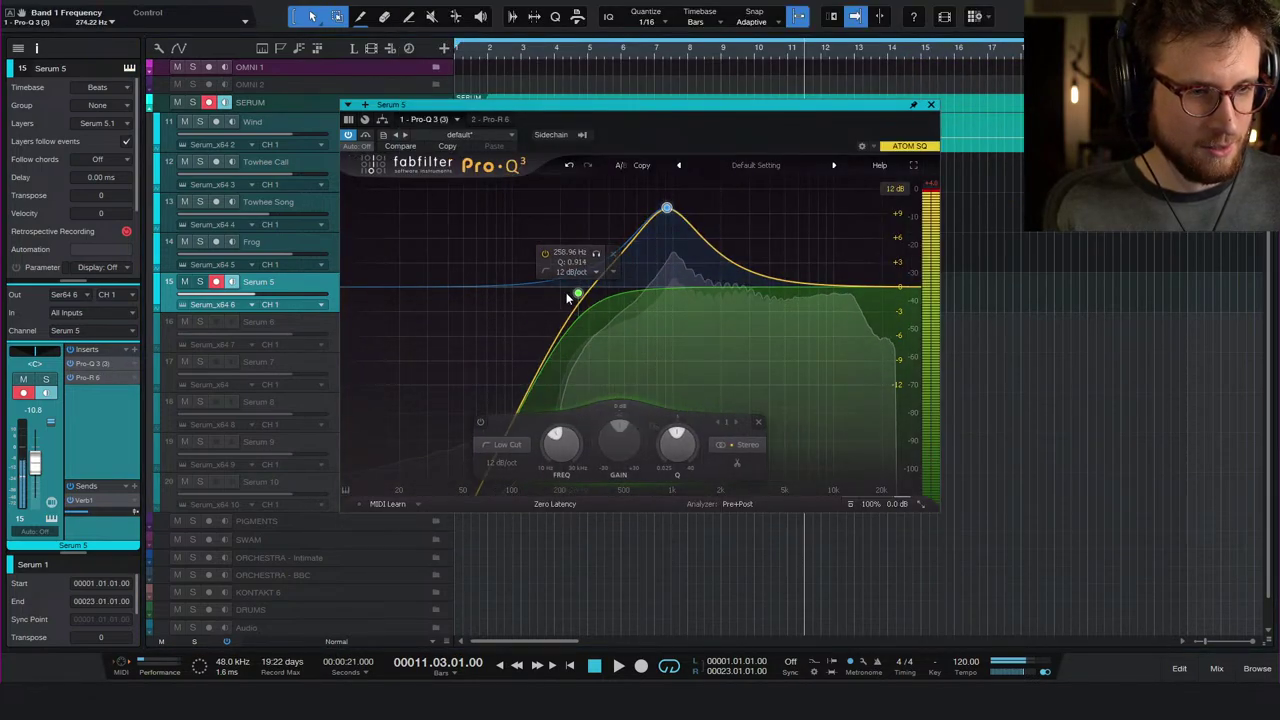
pyautogui.moveTo(566, 292); pyautogui.dragTo(578, 195)
pyautogui.scroll(-1, 517, 296)
pyautogui.scroll(5, 575, 257)
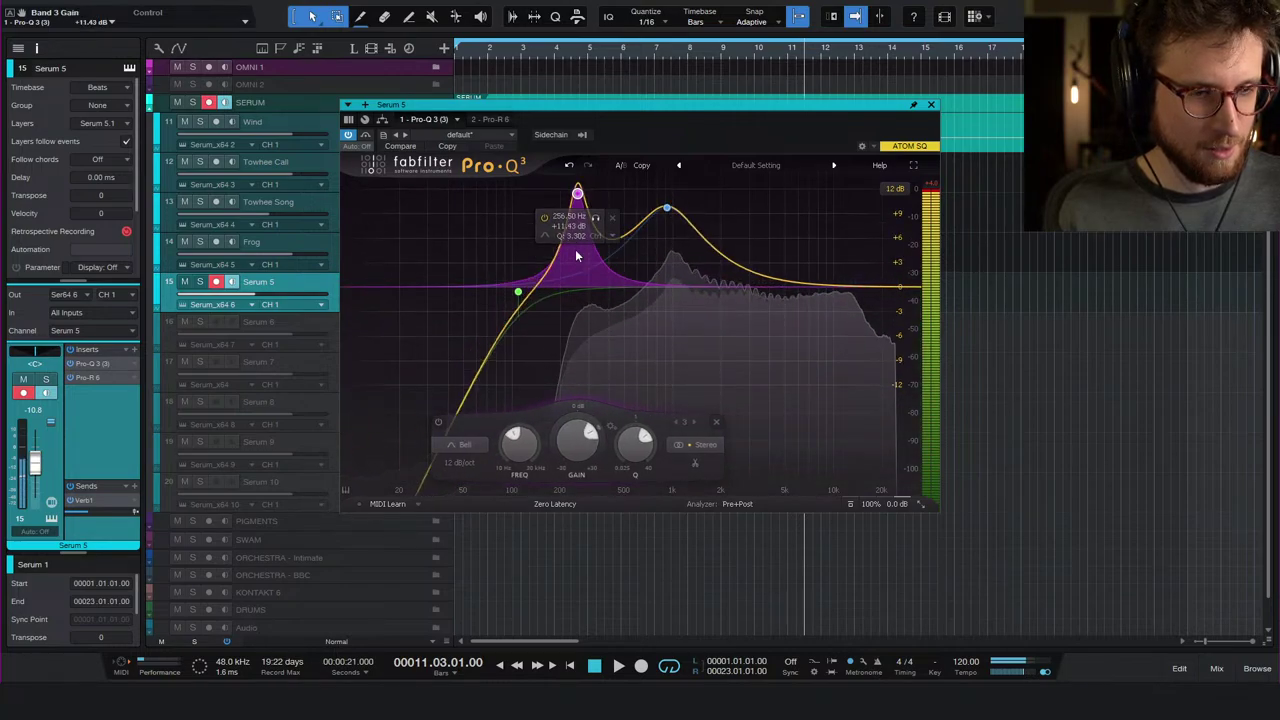
pyautogui.scroll(-3, 576, 248)
pyautogui.scroll(4, 576, 246)
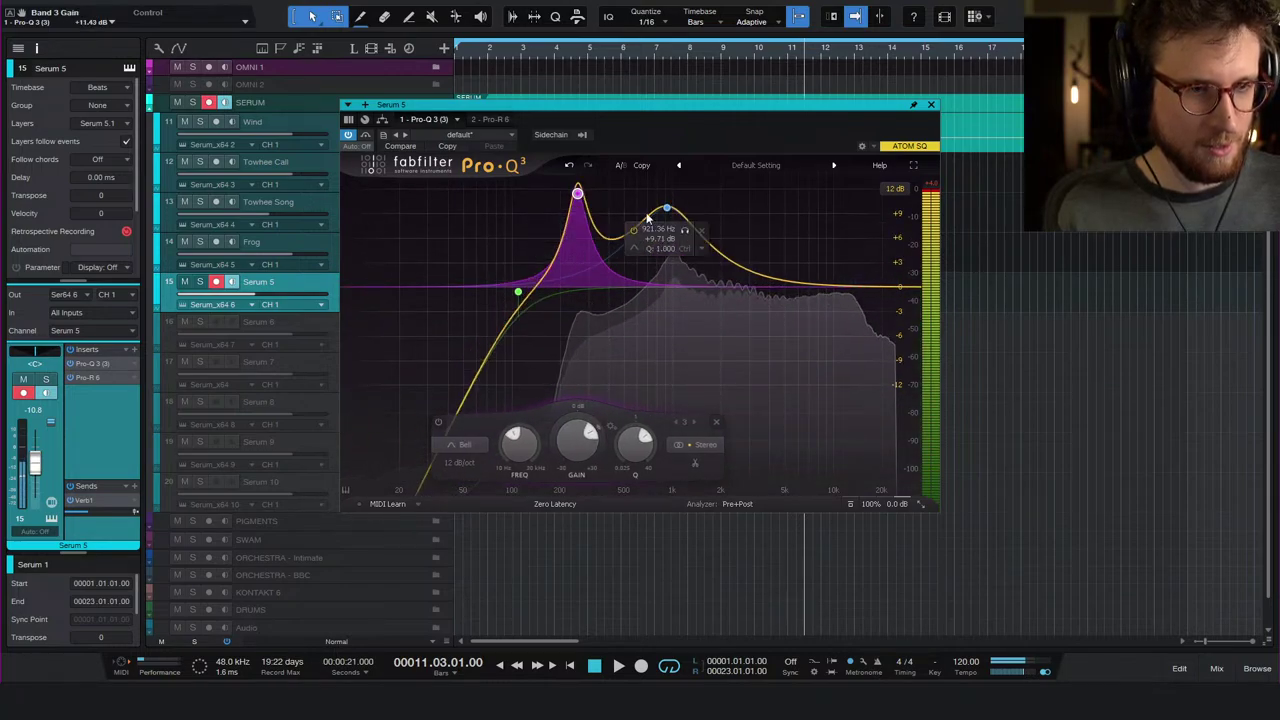
# - Move the upper Pro-Q 3 bell to about 1073 Hz and +9 dB, shift the lower bell higher and widen it at +11.35 dB, and close the EQ
pyautogui.moveTo(666, 208)
pyautogui.mouseDown()
pyautogui.moveTo(796, 217)
pyautogui.moveTo(668, 203)
pyautogui.mouseUp()
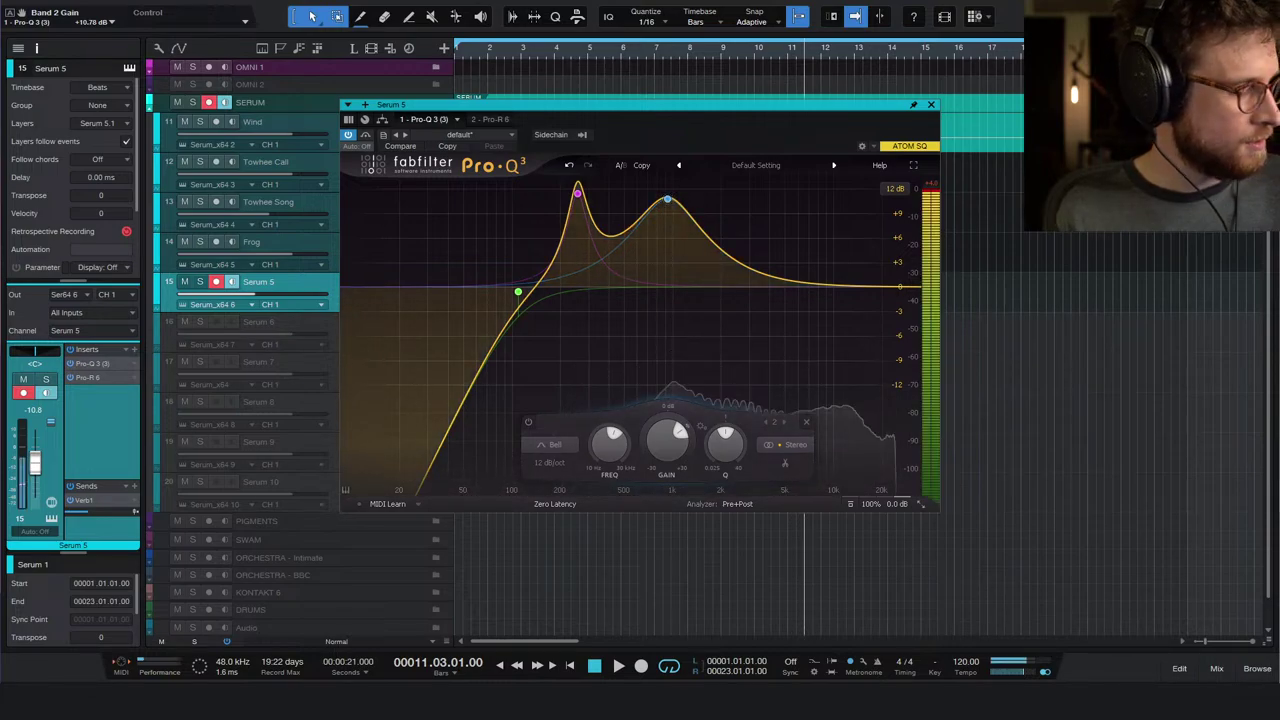
pyautogui.moveTo(668, 200)
pyautogui.mouseDown()
pyautogui.moveTo(721, 202)
pyautogui.moveTo(666, 208)
pyautogui.mouseUp()
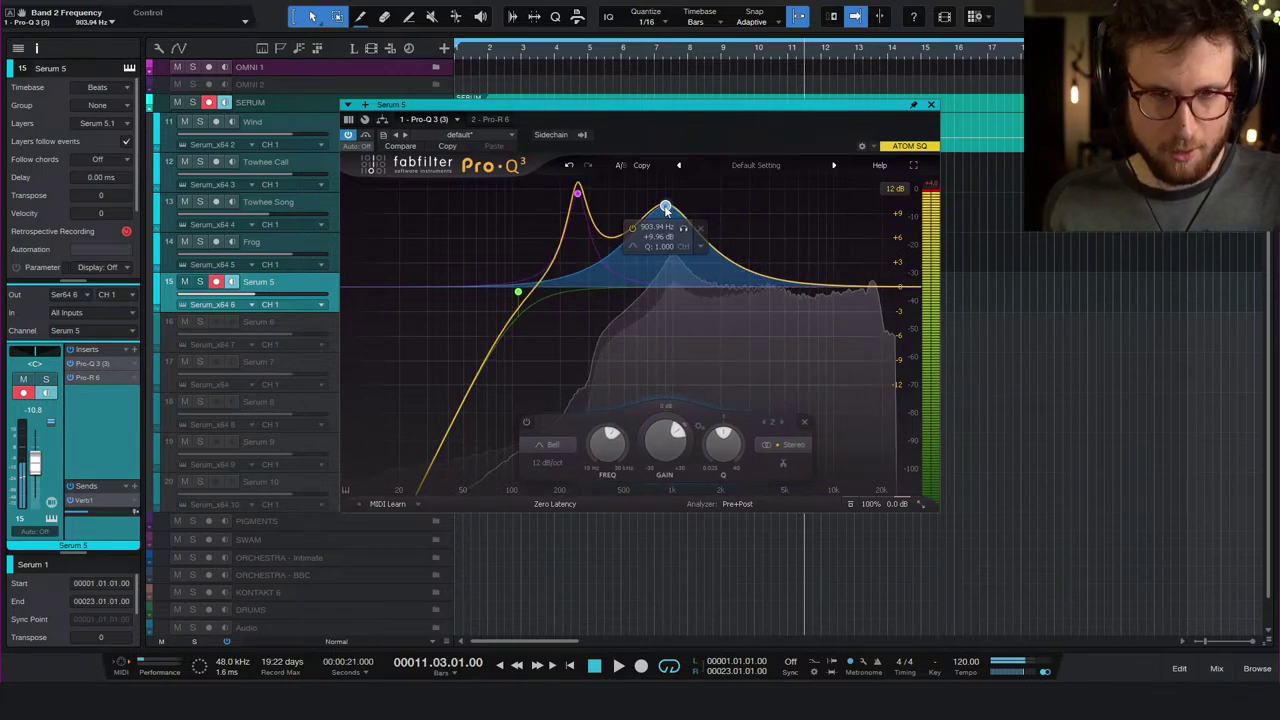
pyautogui.moveTo(665, 208); pyautogui.dragTo(677, 215)
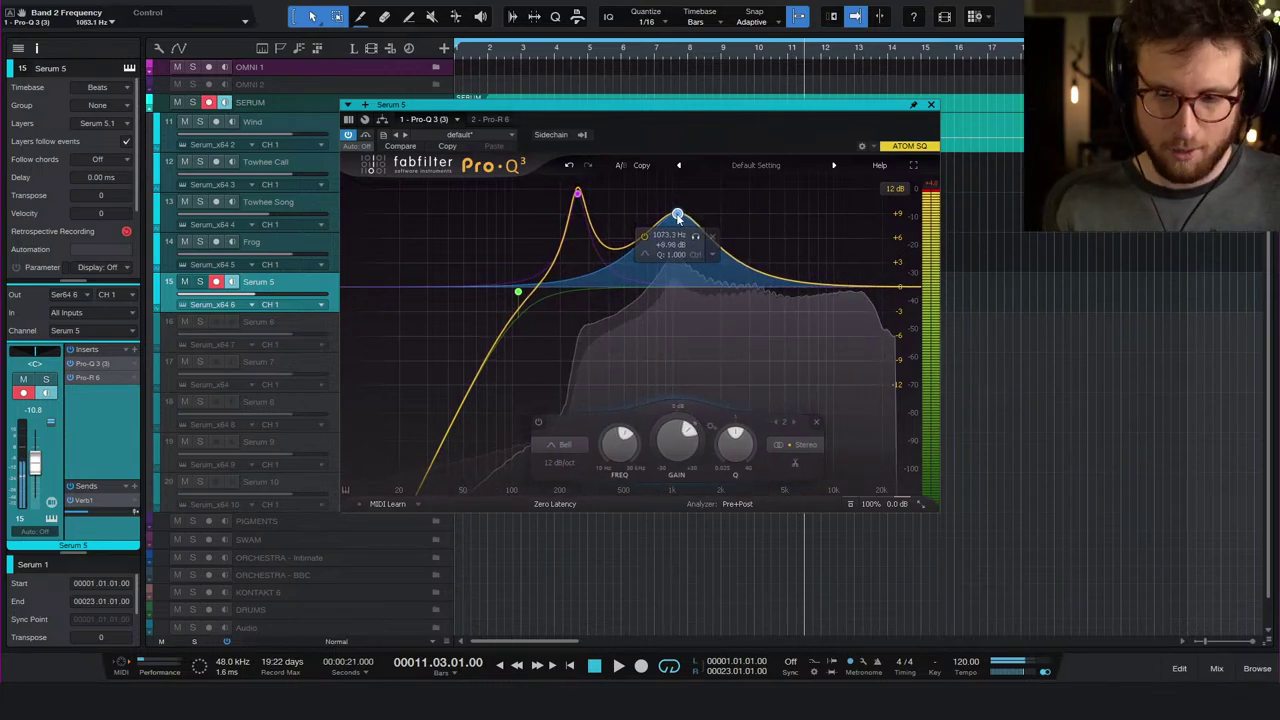
pyautogui.scroll(-5, 577, 197)
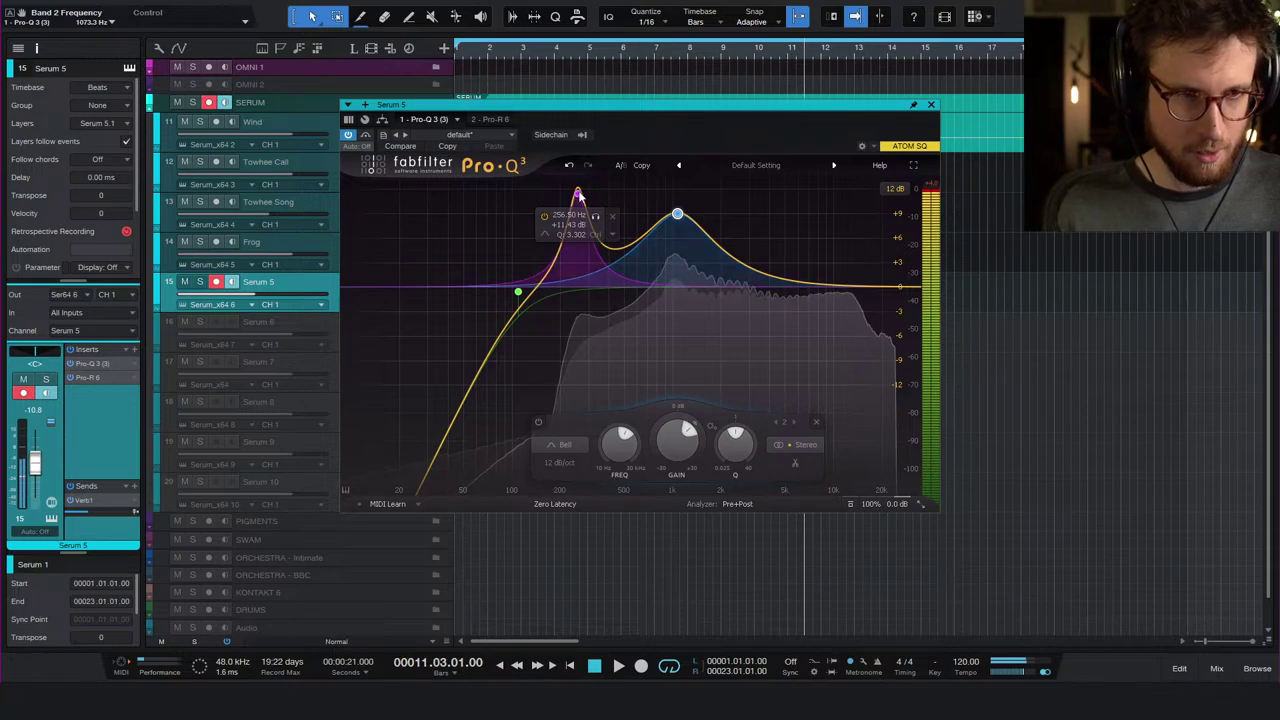
pyautogui.moveTo(577, 197); pyautogui.dragTo(598, 195)
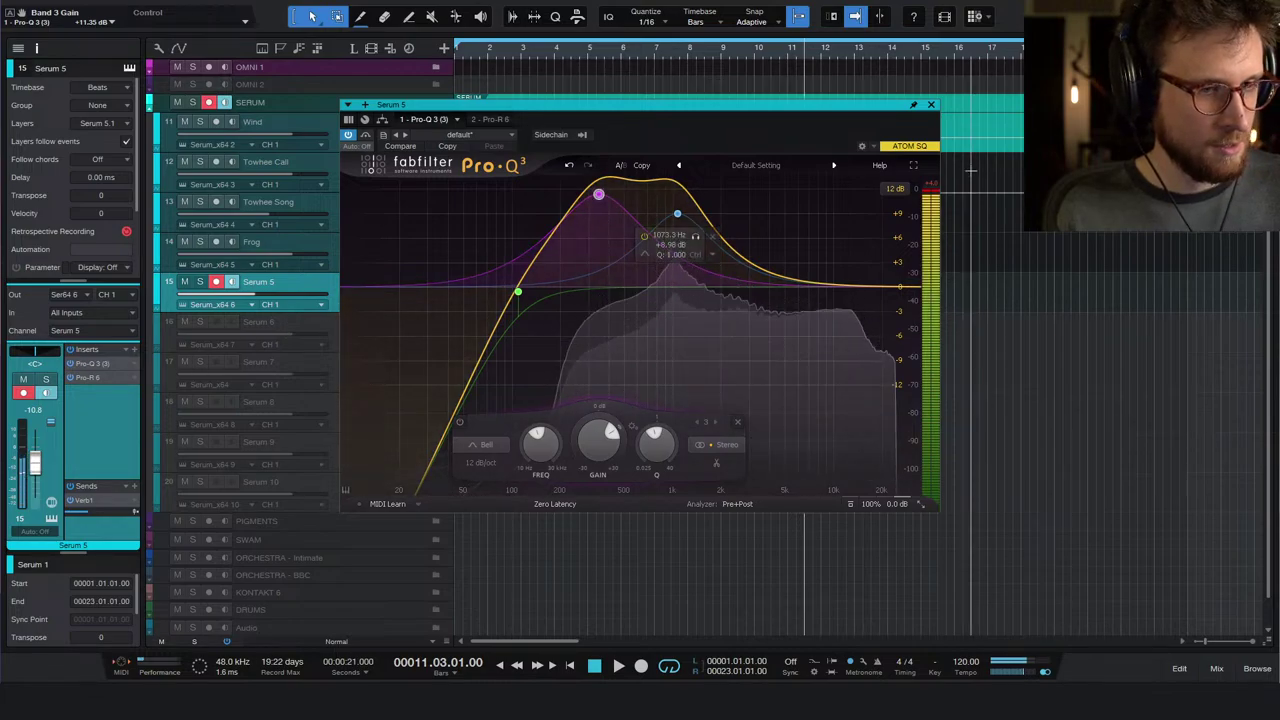
pyautogui.press('Escape')
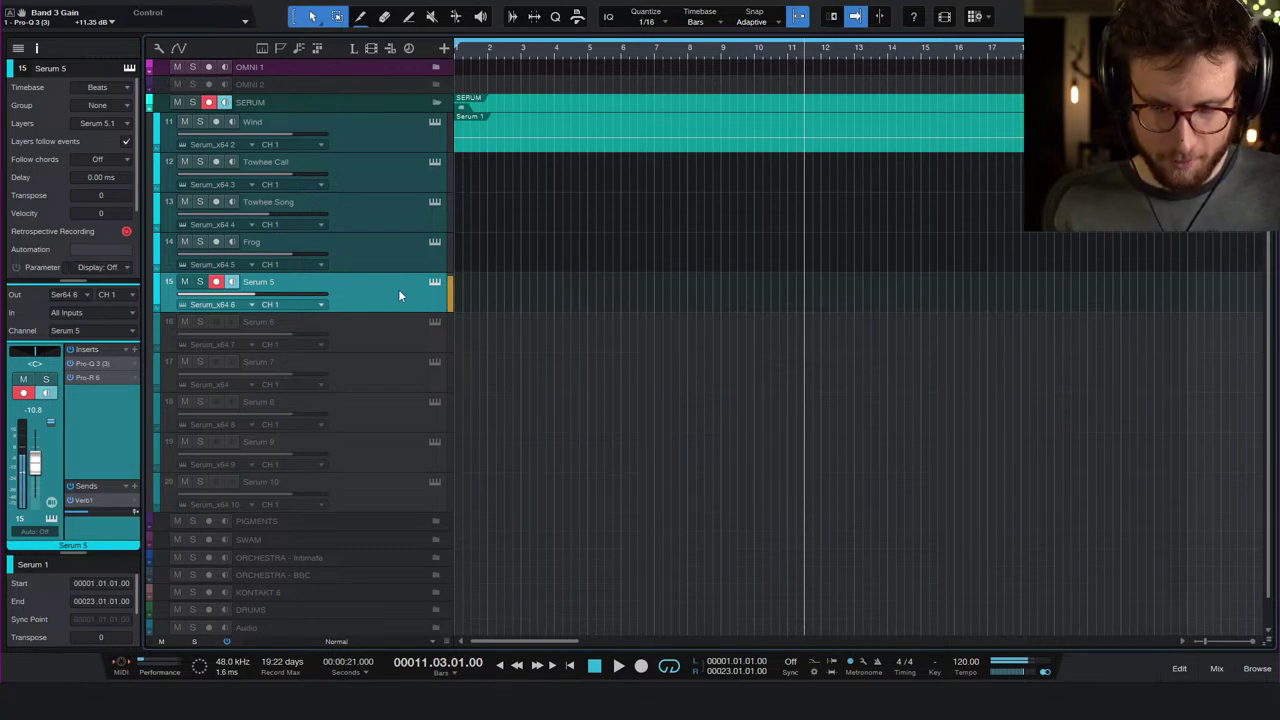
# - Save the song, and lower the Serum 5 channel volume to -25.6 dB with its Verb1 send level at -13.6
pyautogui.hotkey('ctrl', 's')
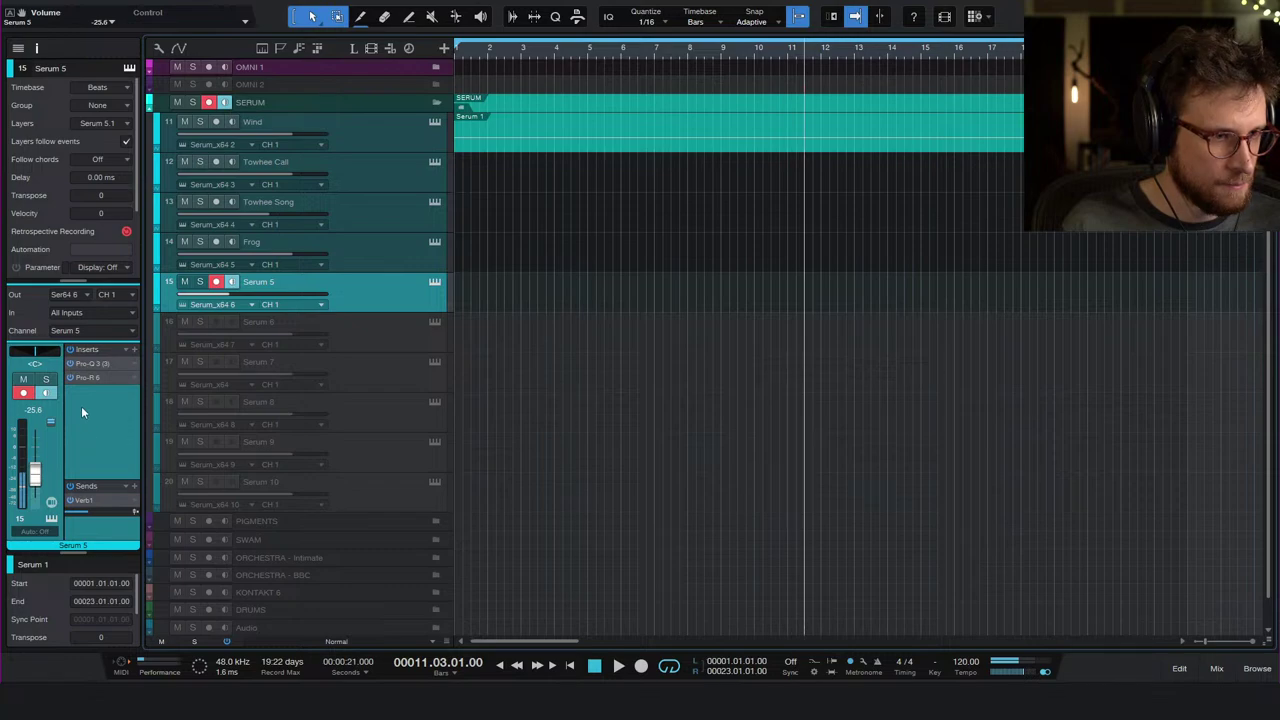
pyautogui.moveTo(98, 513); pyautogui.dragTo(115, 514)
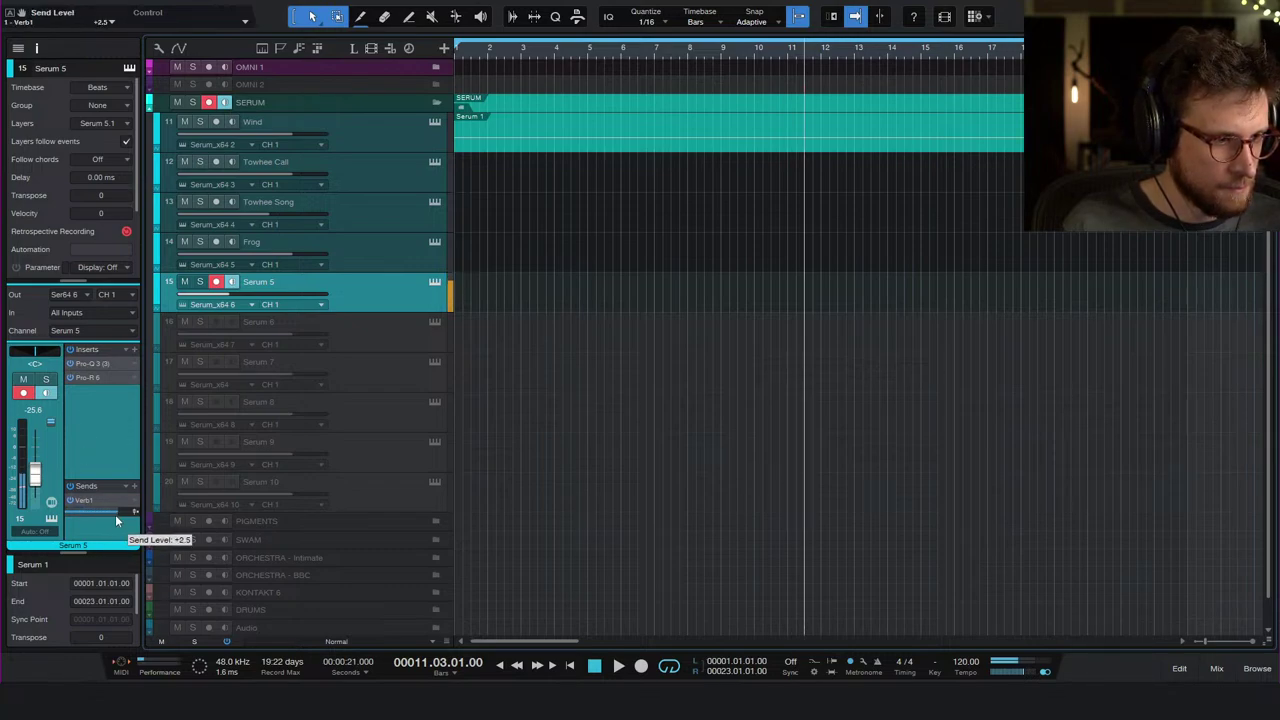
pyautogui.moveTo(115, 514); pyautogui.dragTo(93, 514)
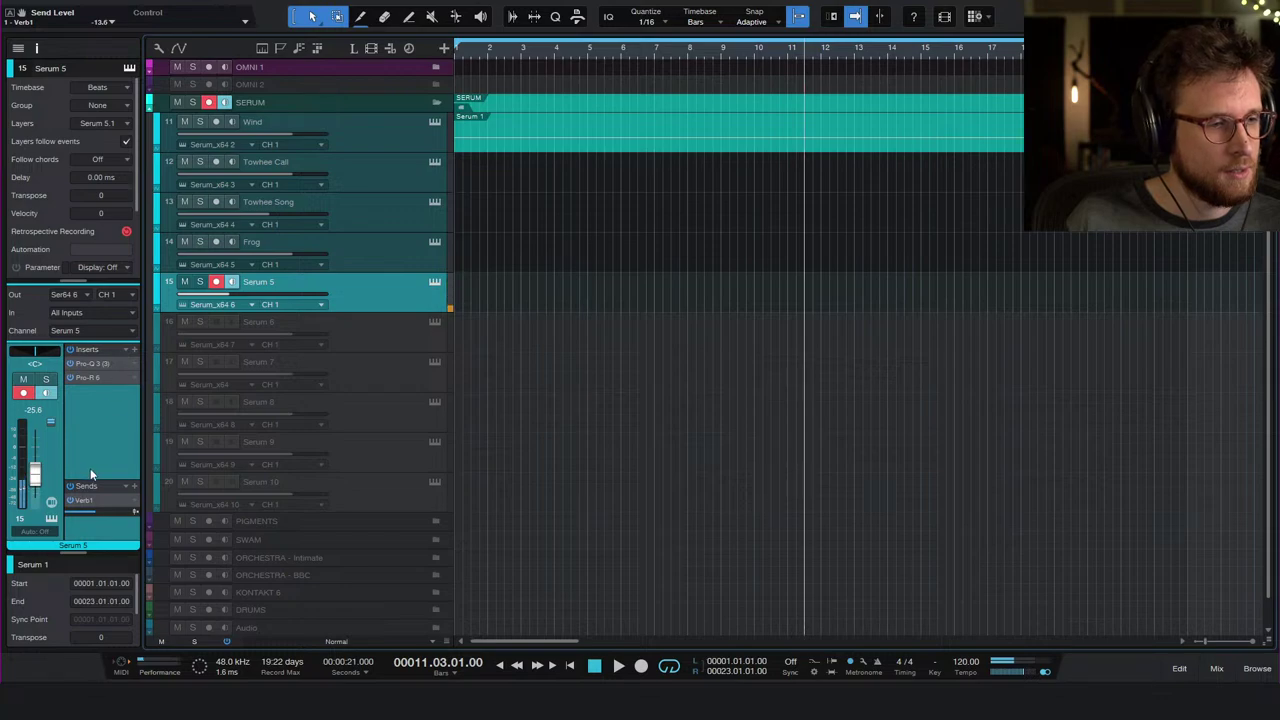
# - Mute the Verb1 send on the Serum 5 channel and add a send to Verb2
pyautogui.click(134, 486)
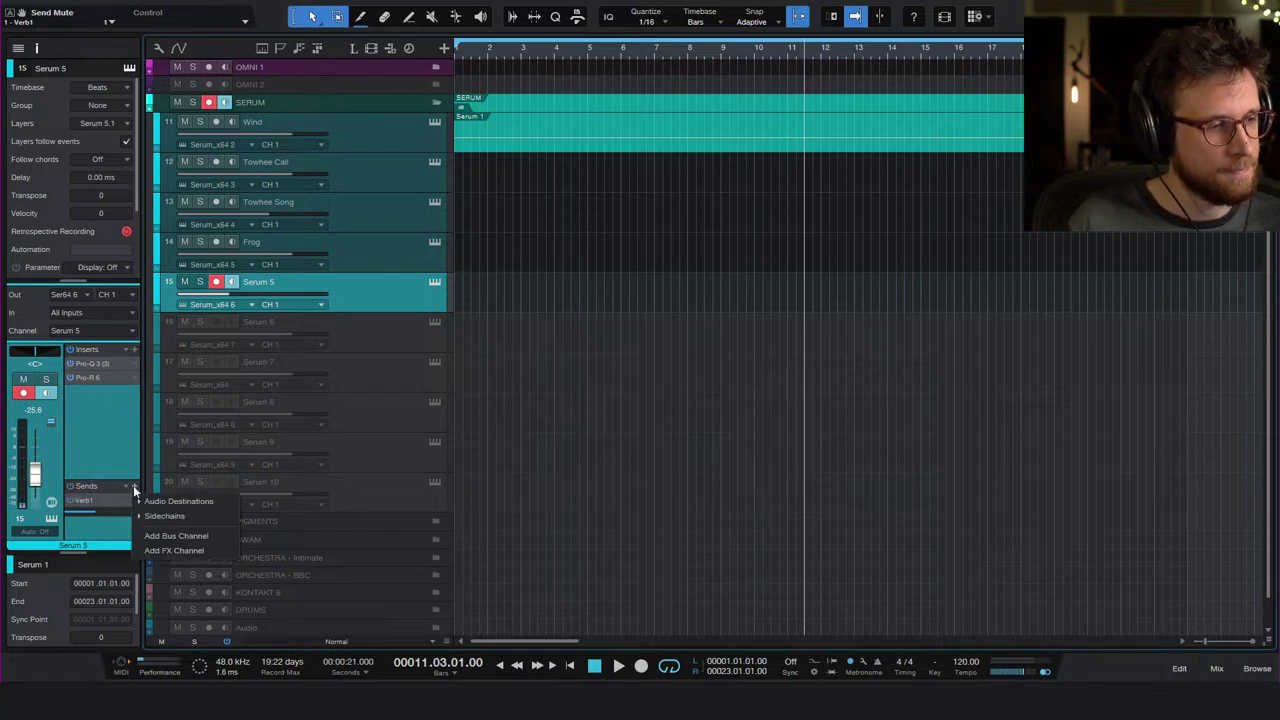
pyautogui.click(160, 501)
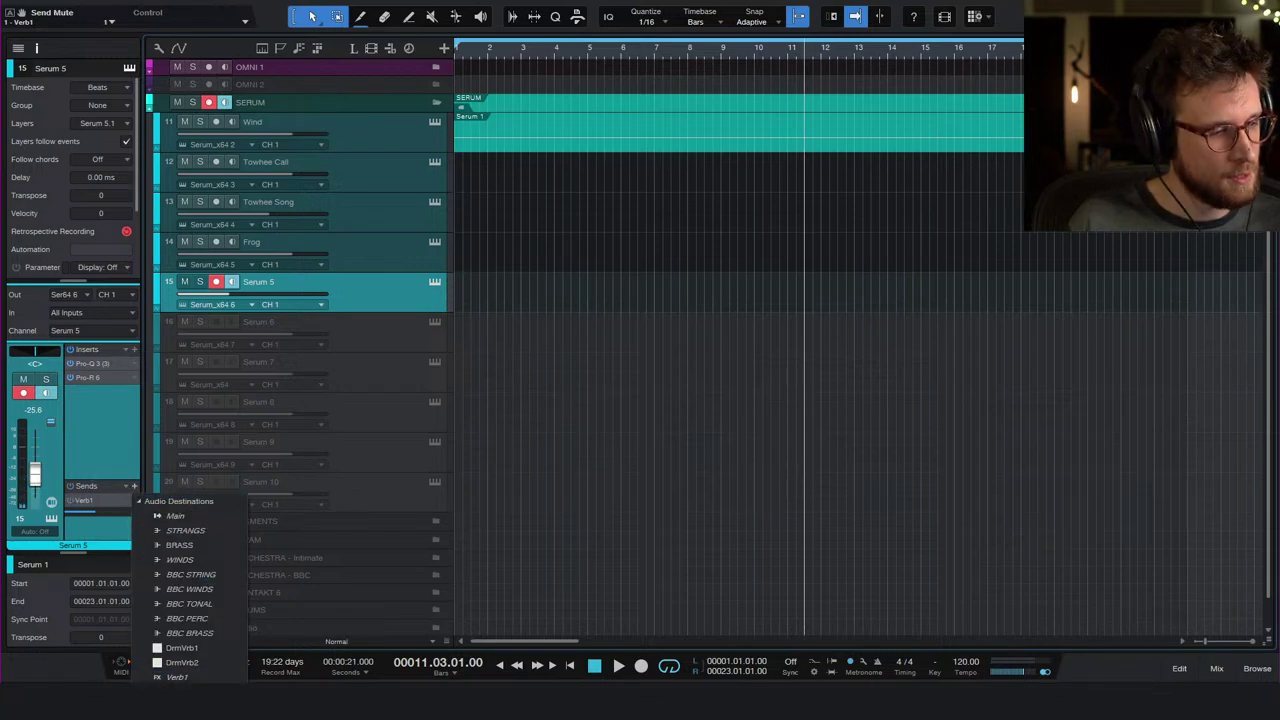
pyautogui.click(180, 692)
# - Show the mixer and insert the Open AIR convolution reverb on the Verb2 FX channel
pyautogui.click(1217, 668)
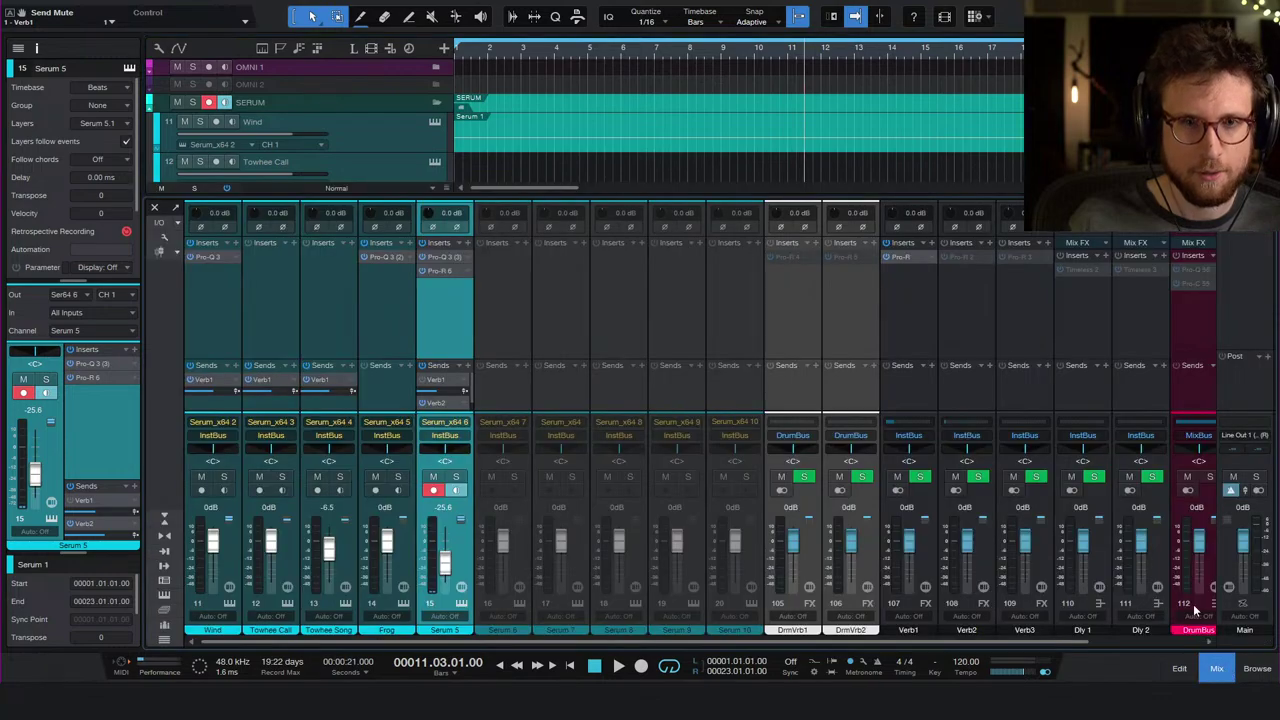
pyautogui.click(989, 243)
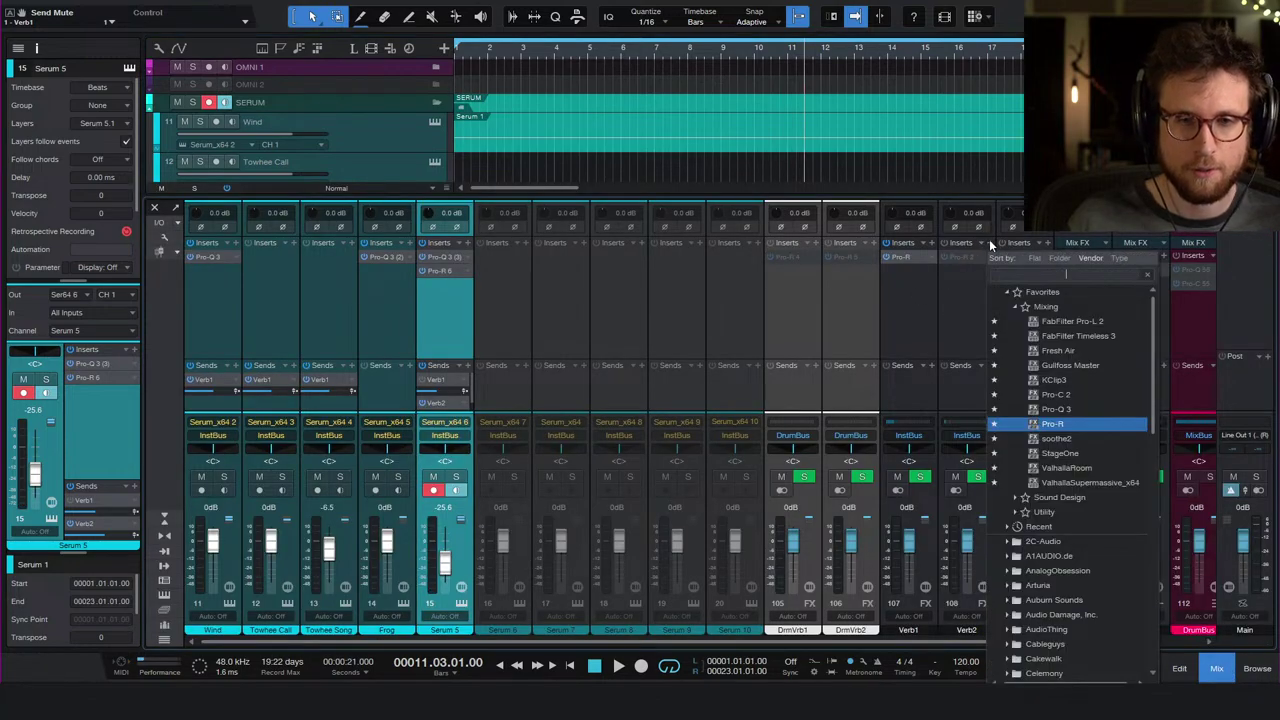
pyautogui.write('s')
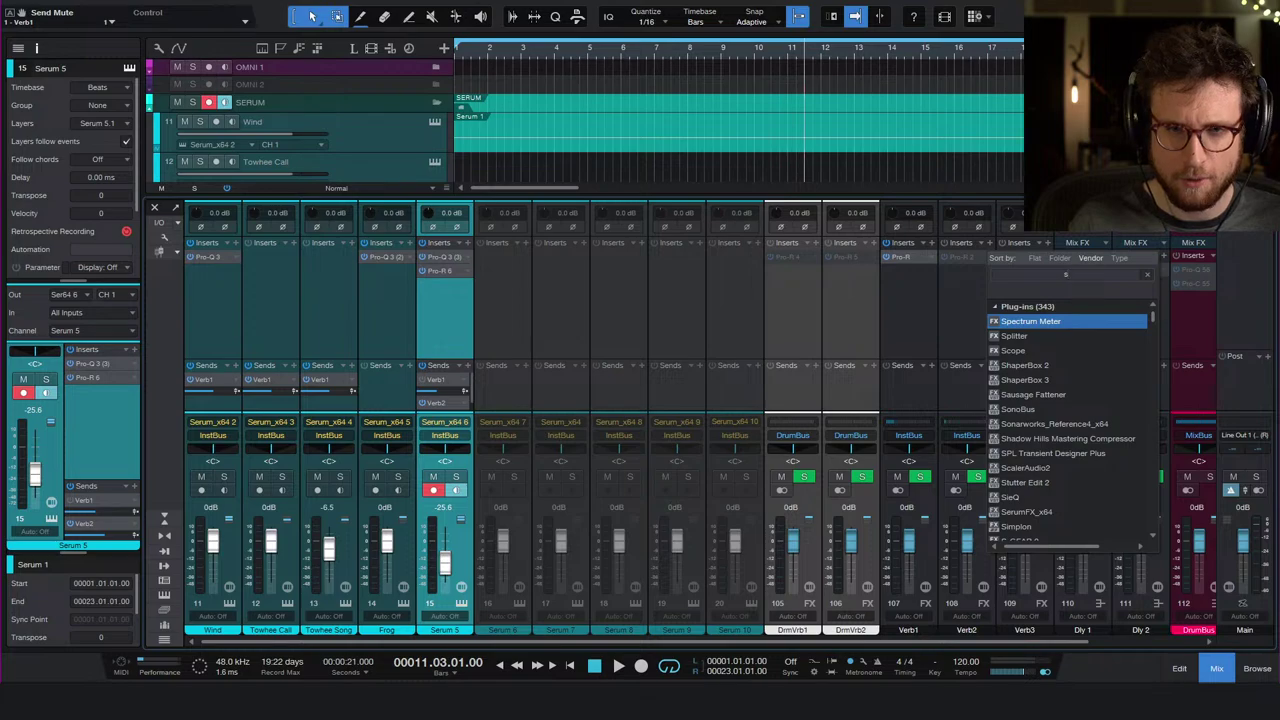
pyautogui.press('BackSpace')
pyautogui.write('ir')
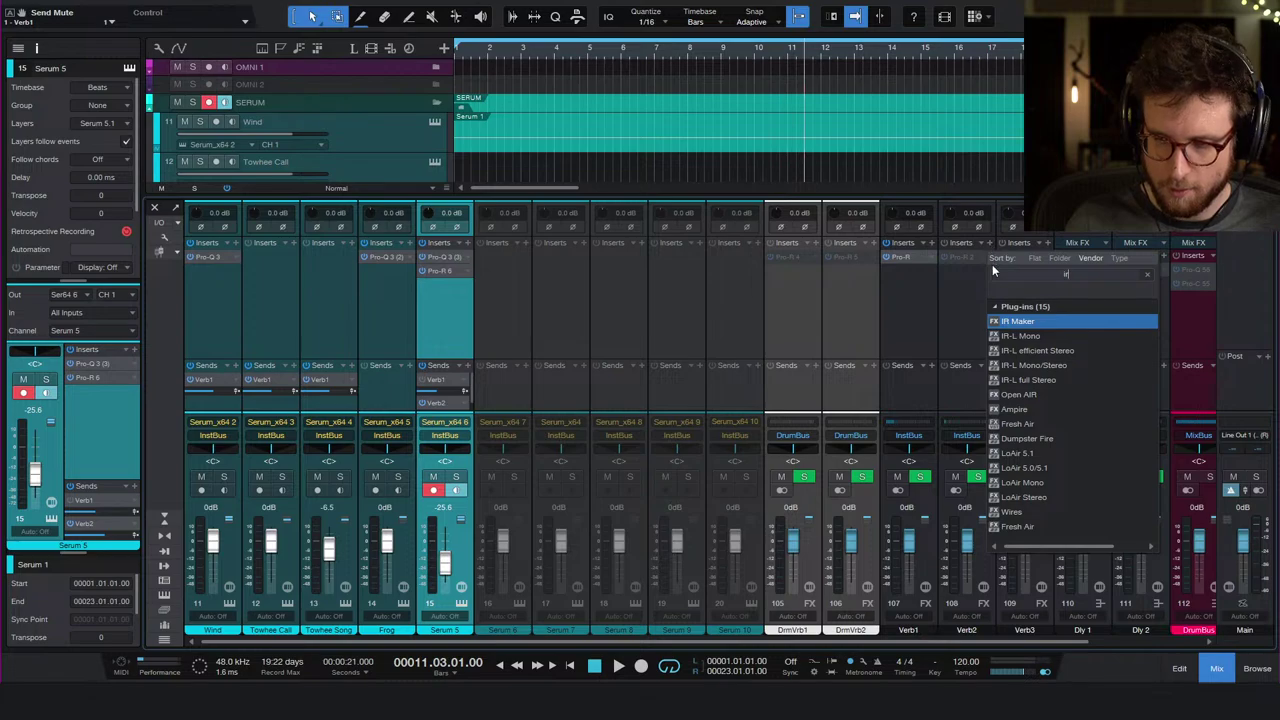
pyautogui.click(1065, 399)
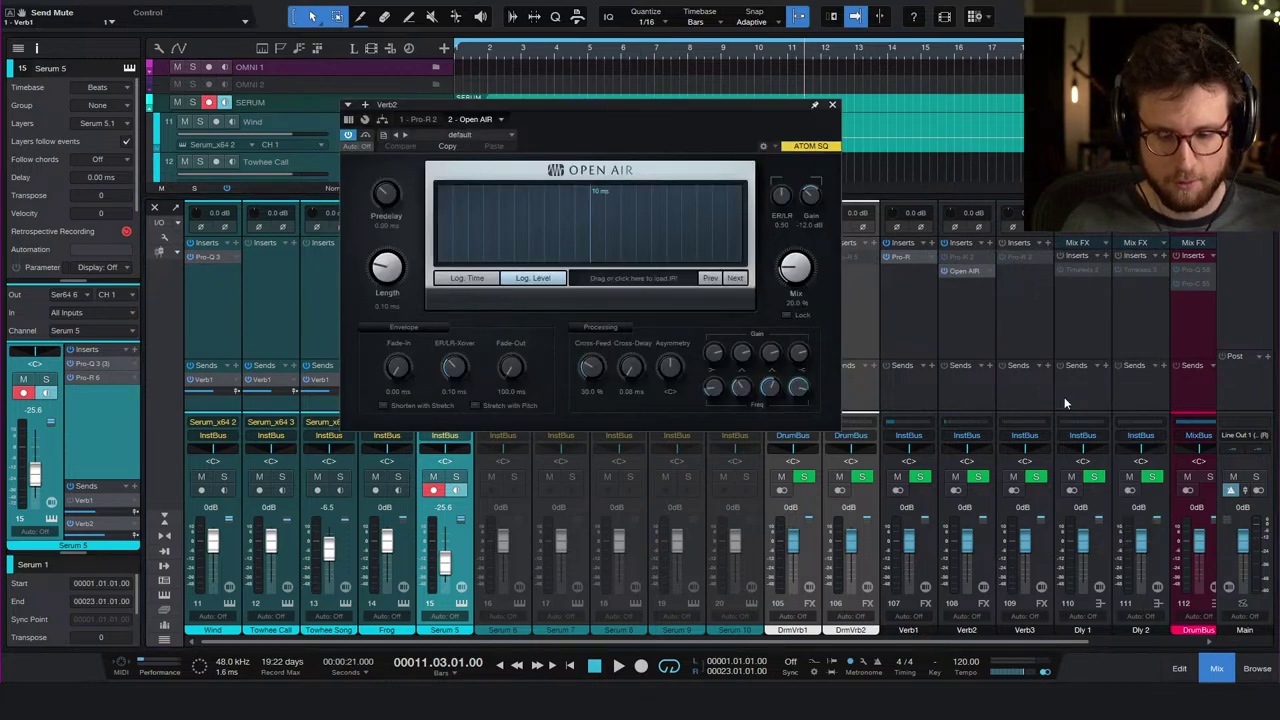
# - Examine the Post category of Open AIR presets for an outdoor-type space that suits the Serum 5 sound
pyautogui.click(489, 133)
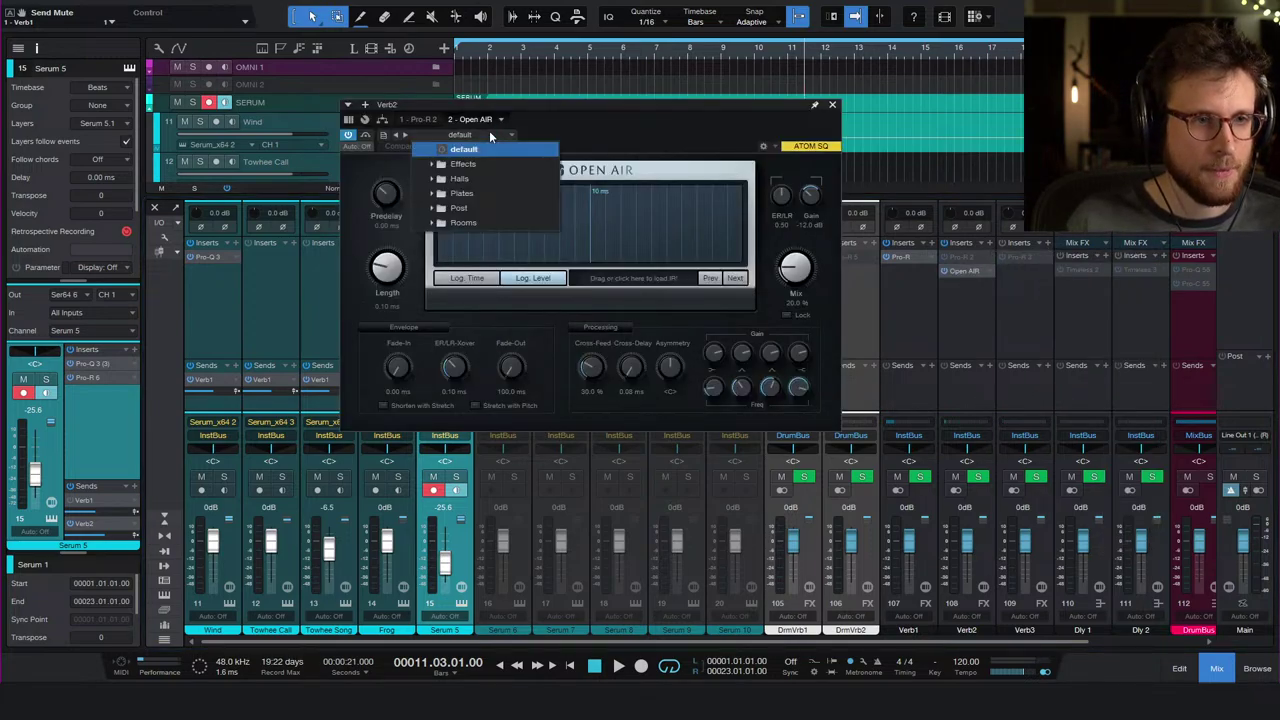
pyautogui.click(483, 207)
pyautogui.scroll(-1, 500, 271)
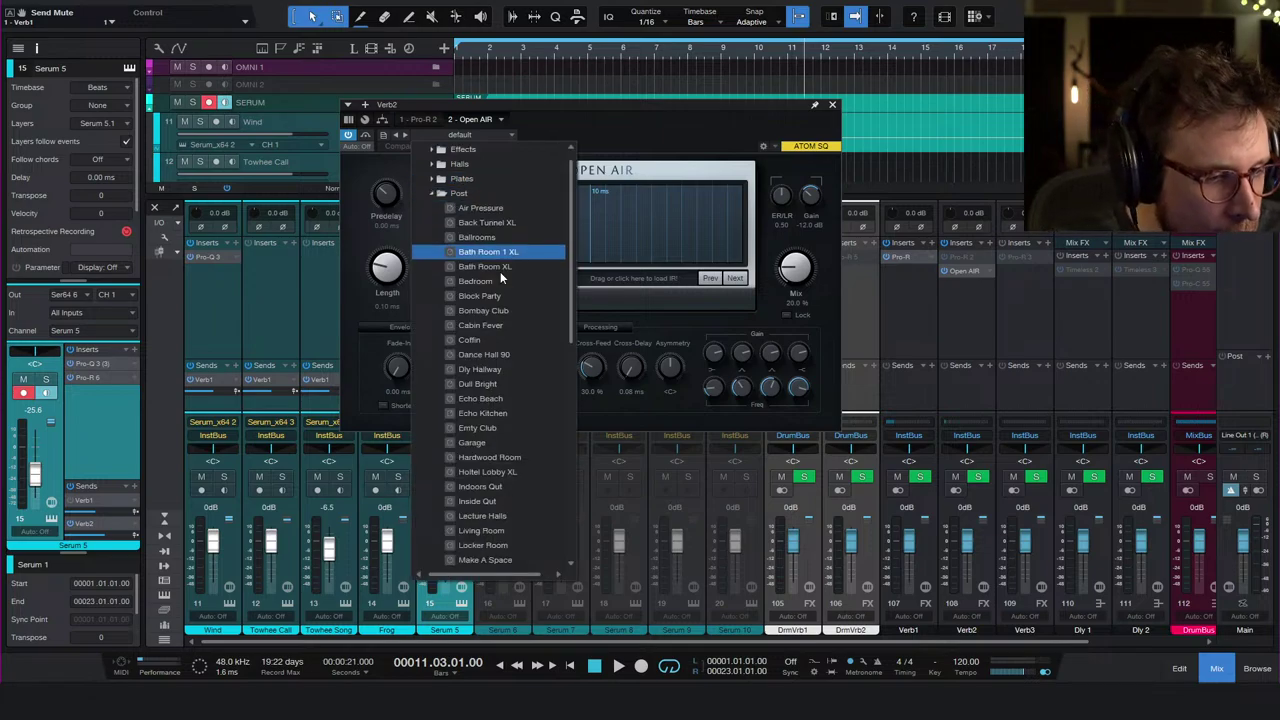
pyautogui.scroll(-9, 505, 271)
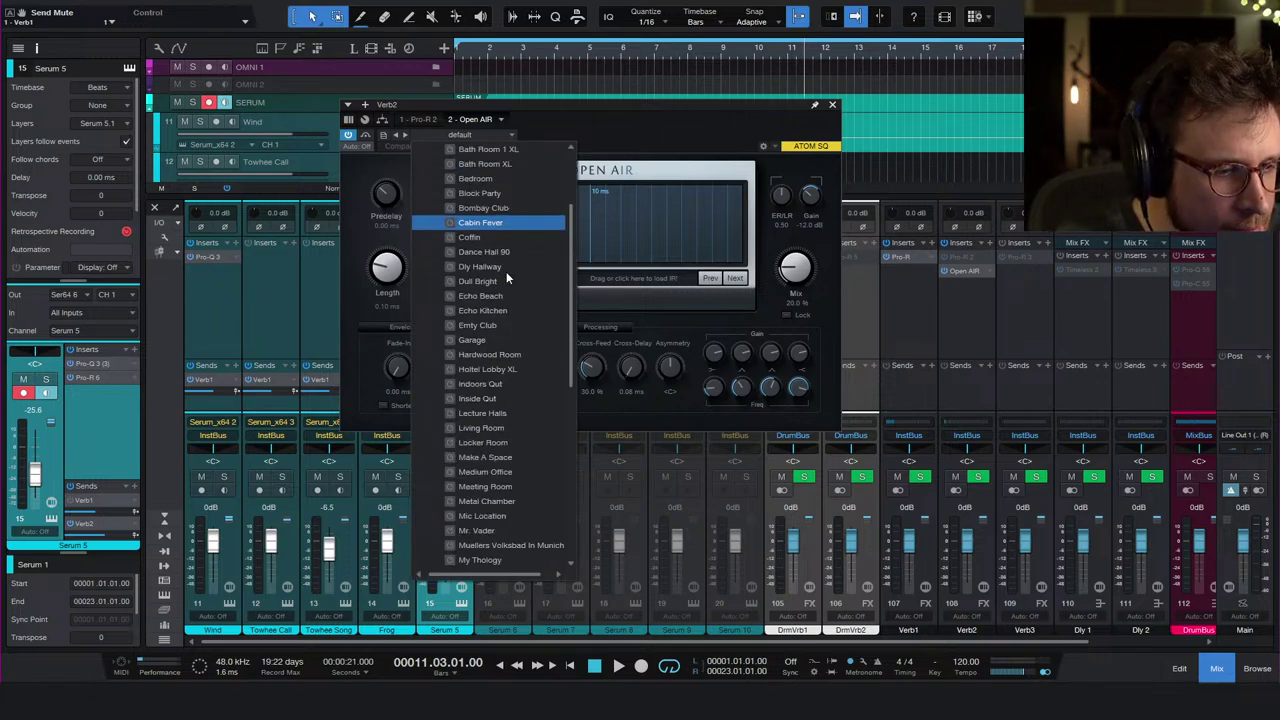
pyautogui.scroll(-10, 506, 271)
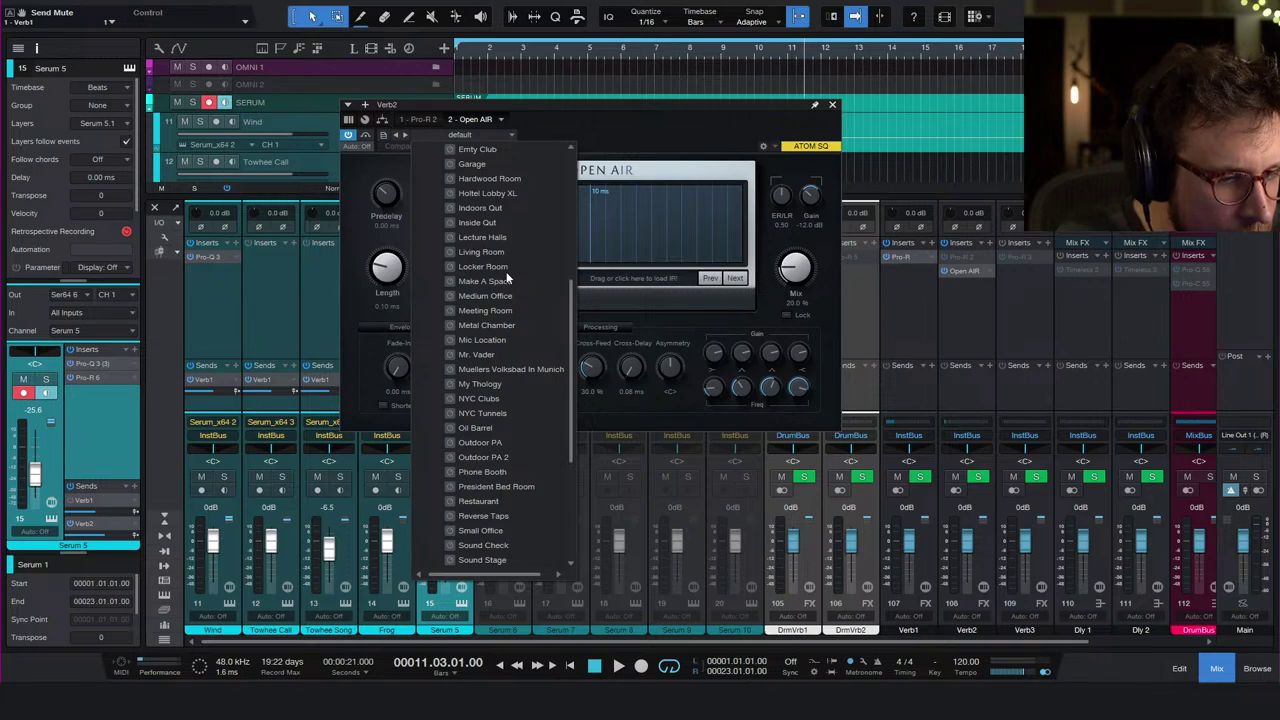
pyautogui.scroll(-15, 506, 271)
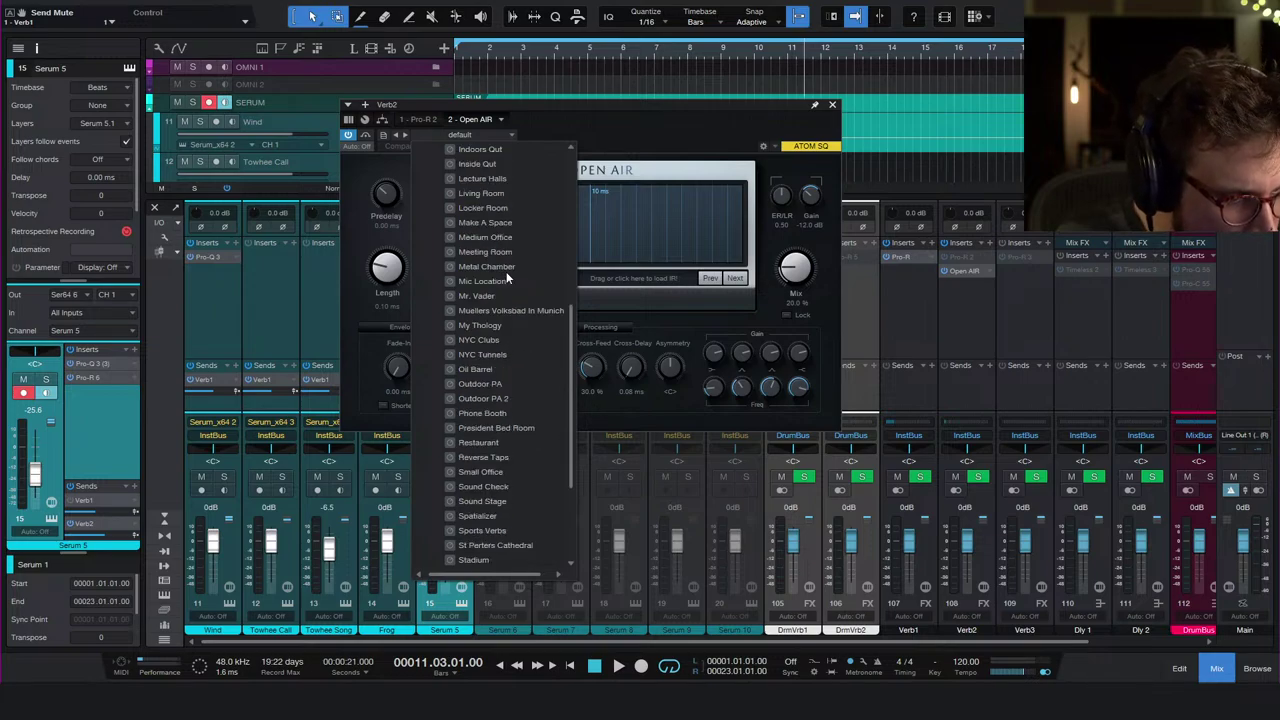
pyautogui.click(507, 271)
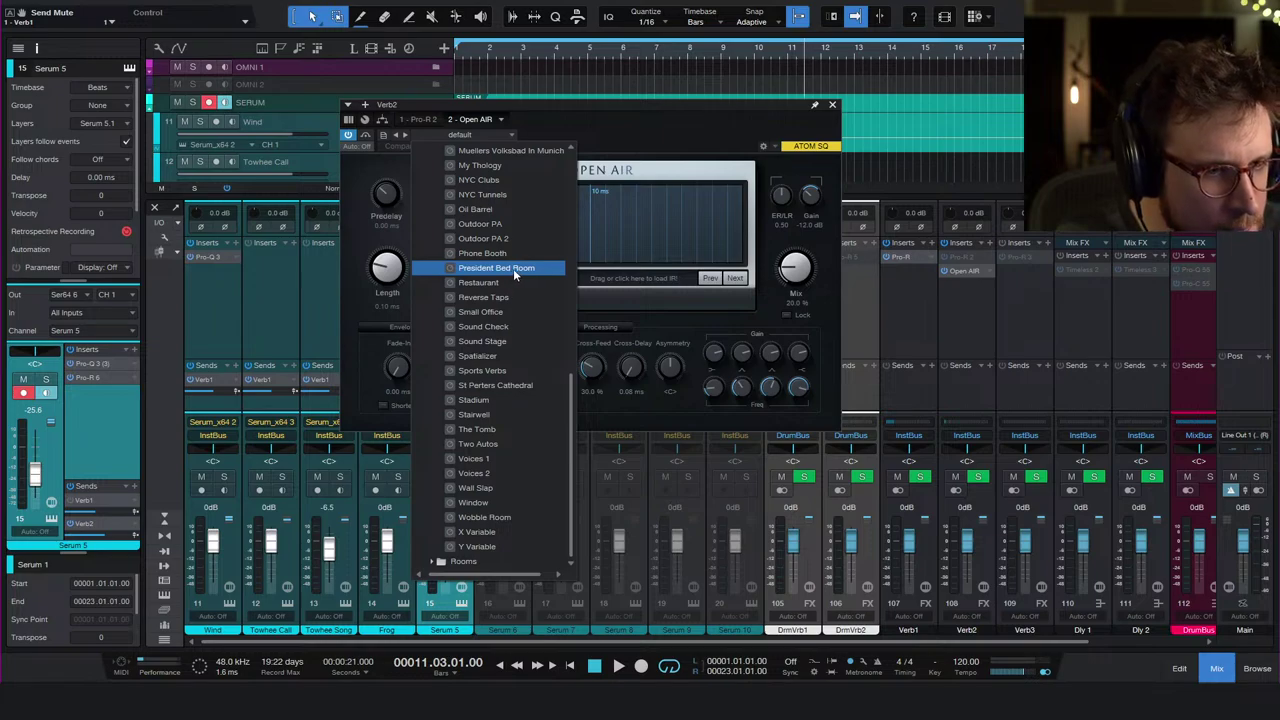
pyautogui.click(523, 326)
pyautogui.click(521, 298)
pyautogui.scroll(1, 520, 290)
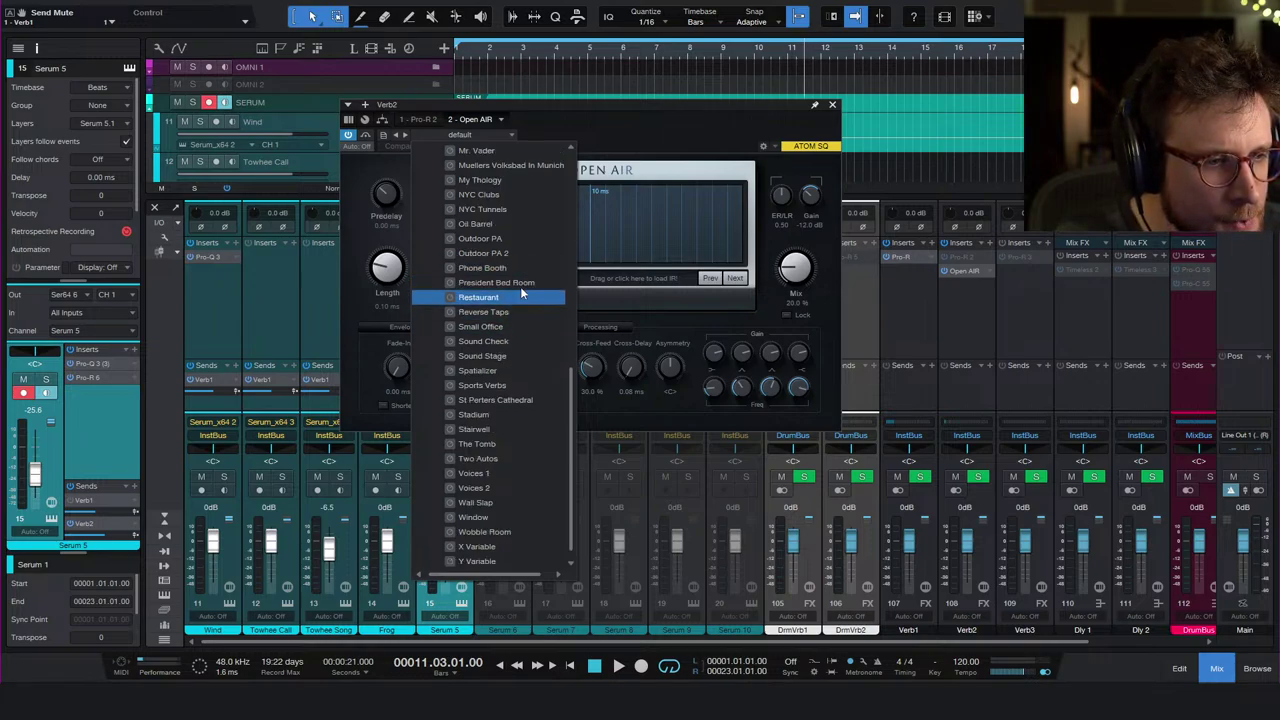
pyautogui.click(520, 286)
pyautogui.scroll(3, 520, 286)
pyautogui.scroll(3, 522, 290)
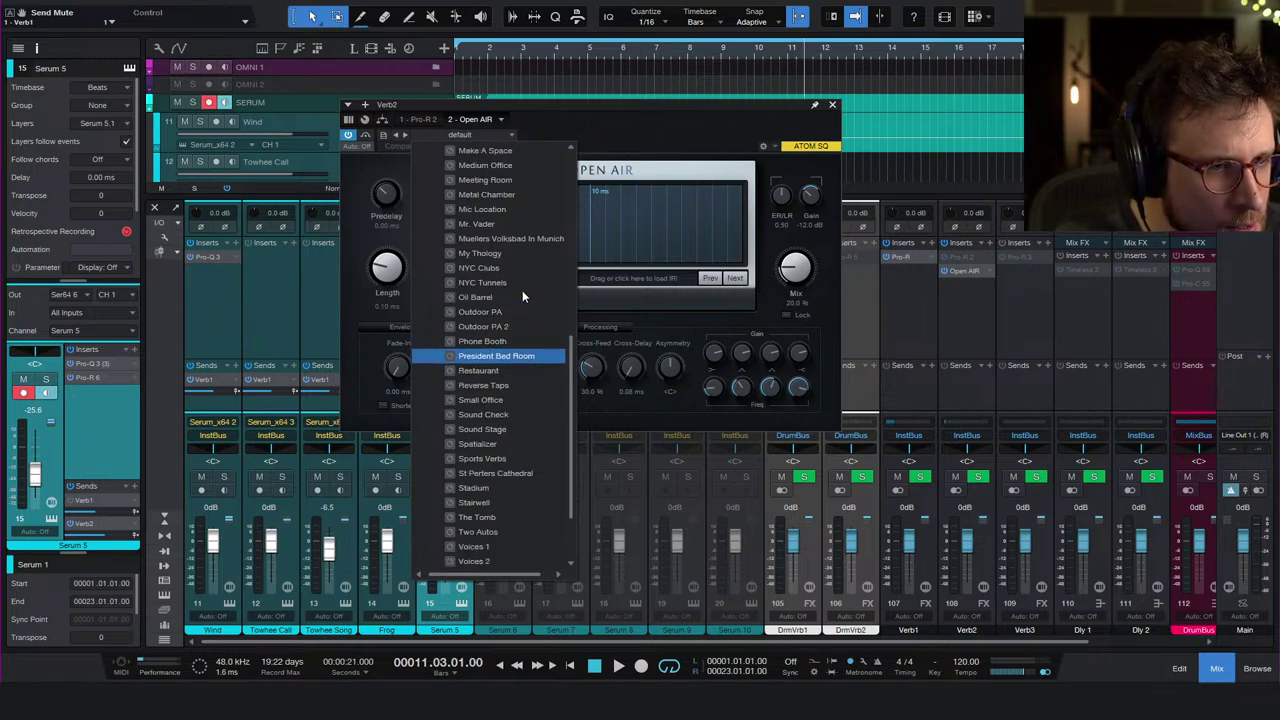
pyautogui.click(522, 288)
pyautogui.scroll(7, 523, 287)
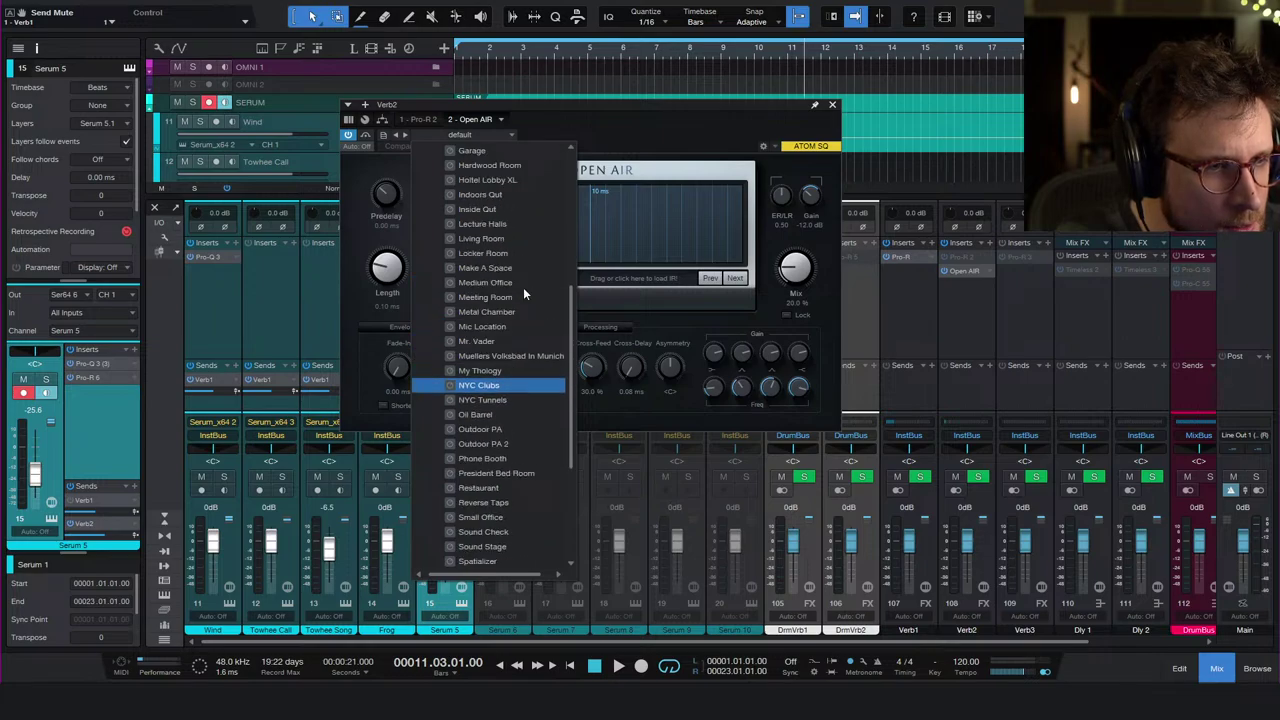
pyautogui.click(523, 285)
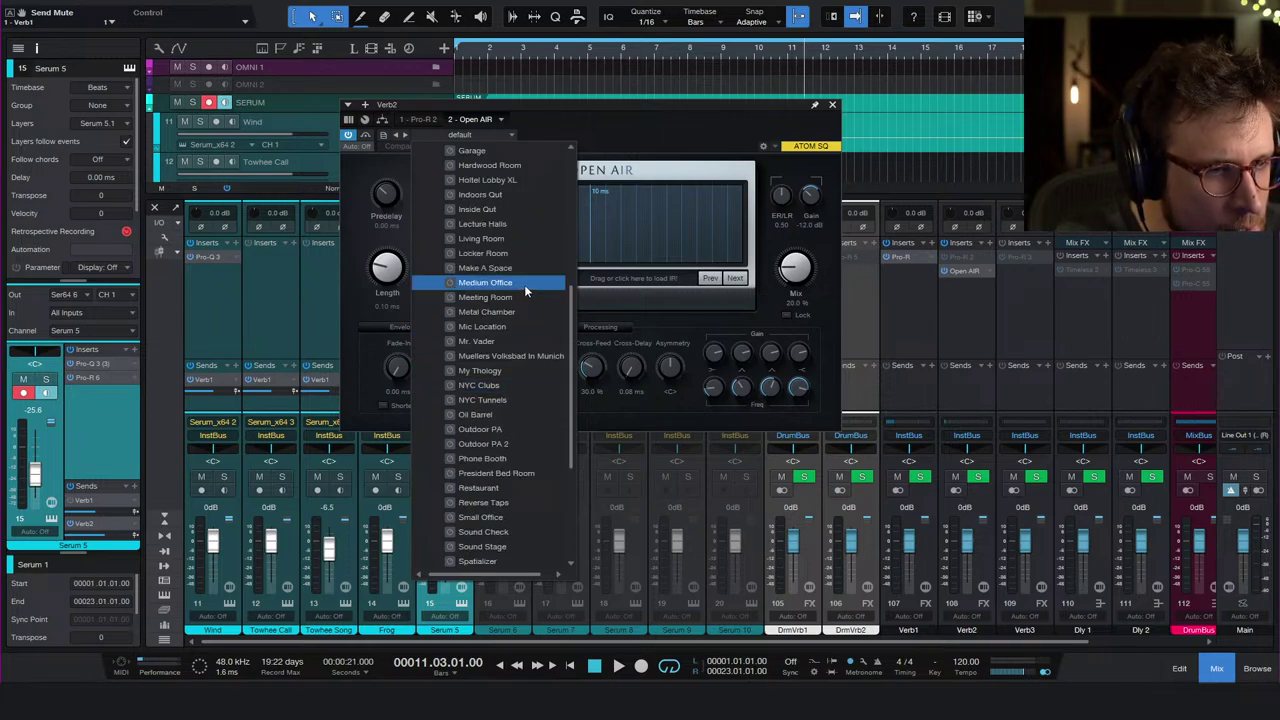
pyautogui.scroll(2, 524, 284)
pyautogui.click(524, 284)
pyautogui.scroll(1, 525, 284)
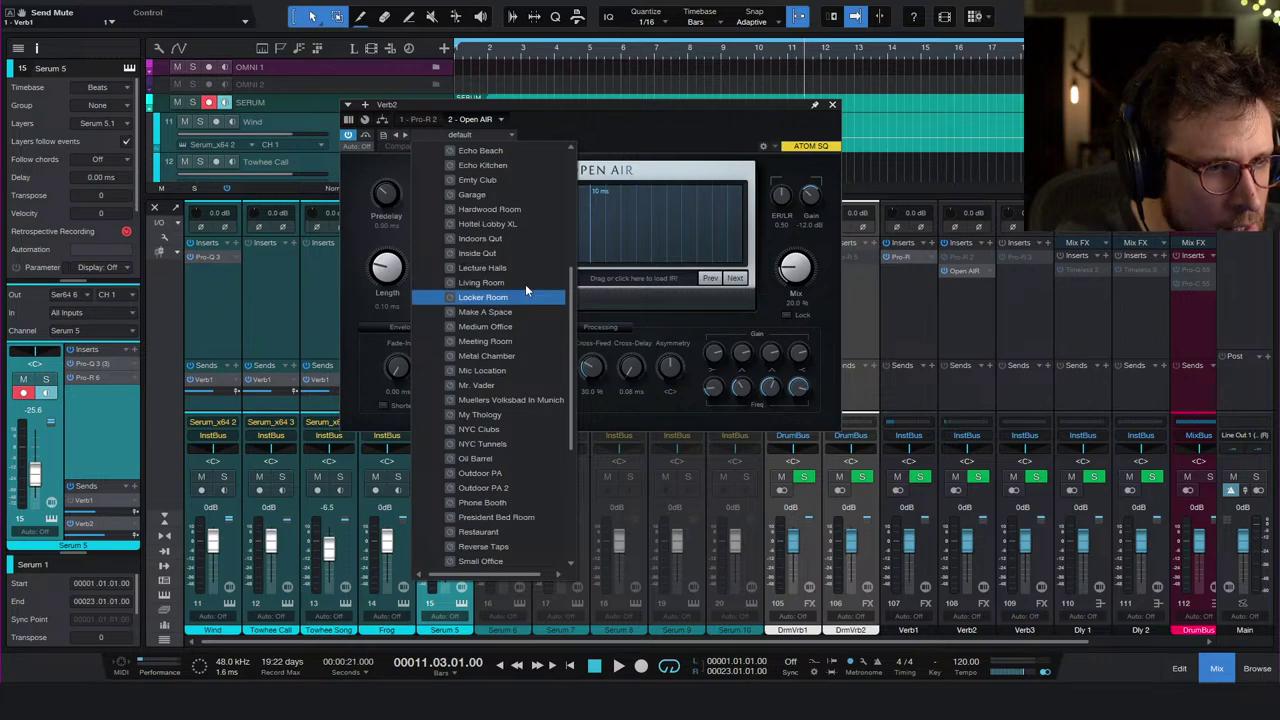
pyautogui.scroll(2, 525, 289)
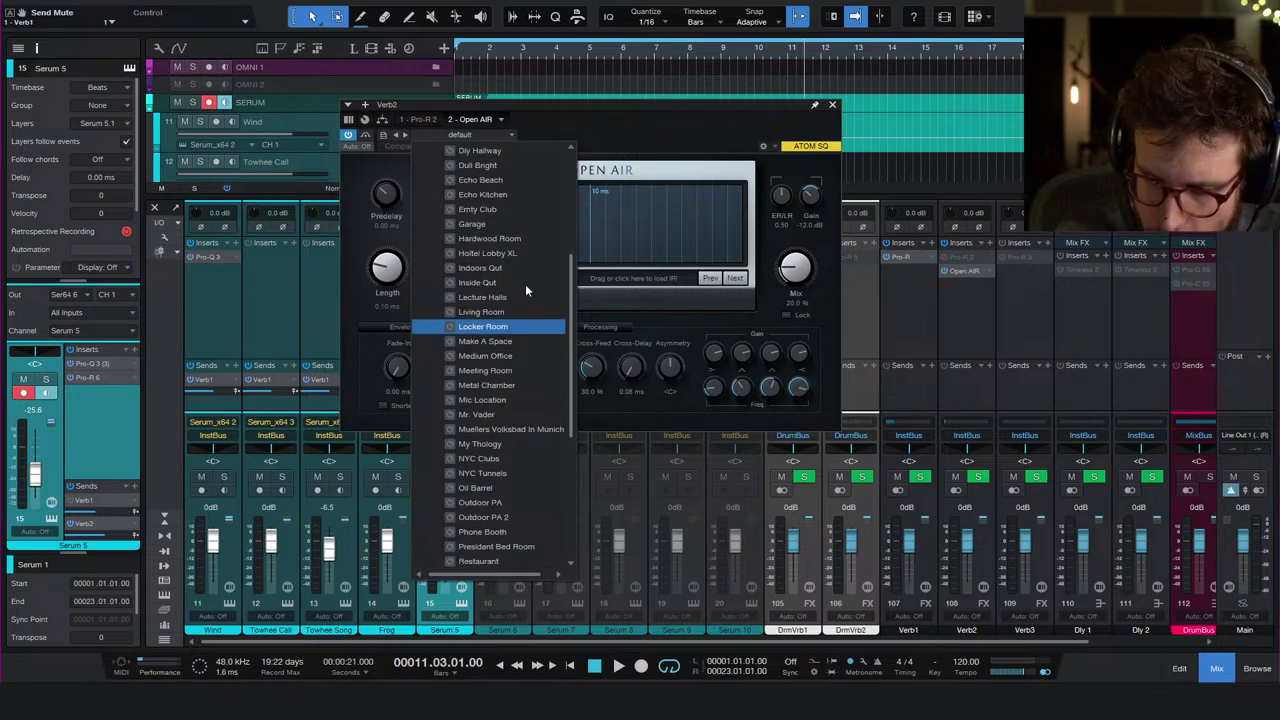
pyautogui.click(526, 283)
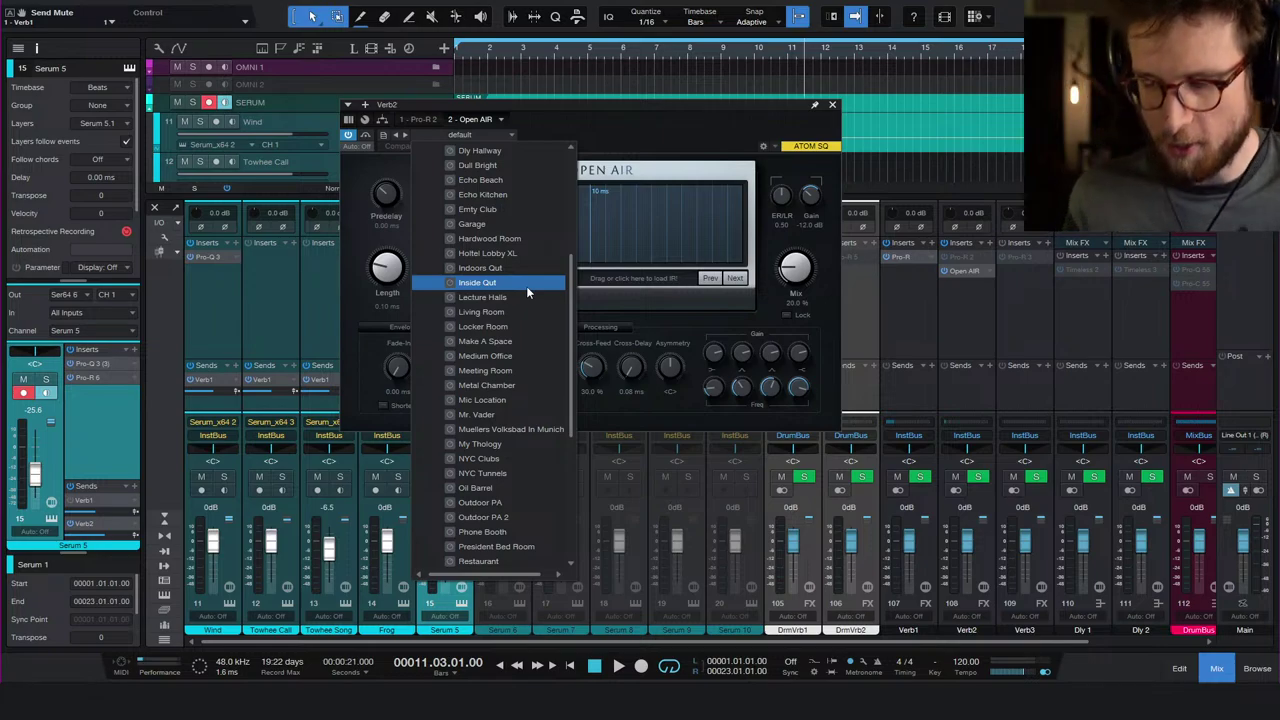
pyautogui.click(494, 270)
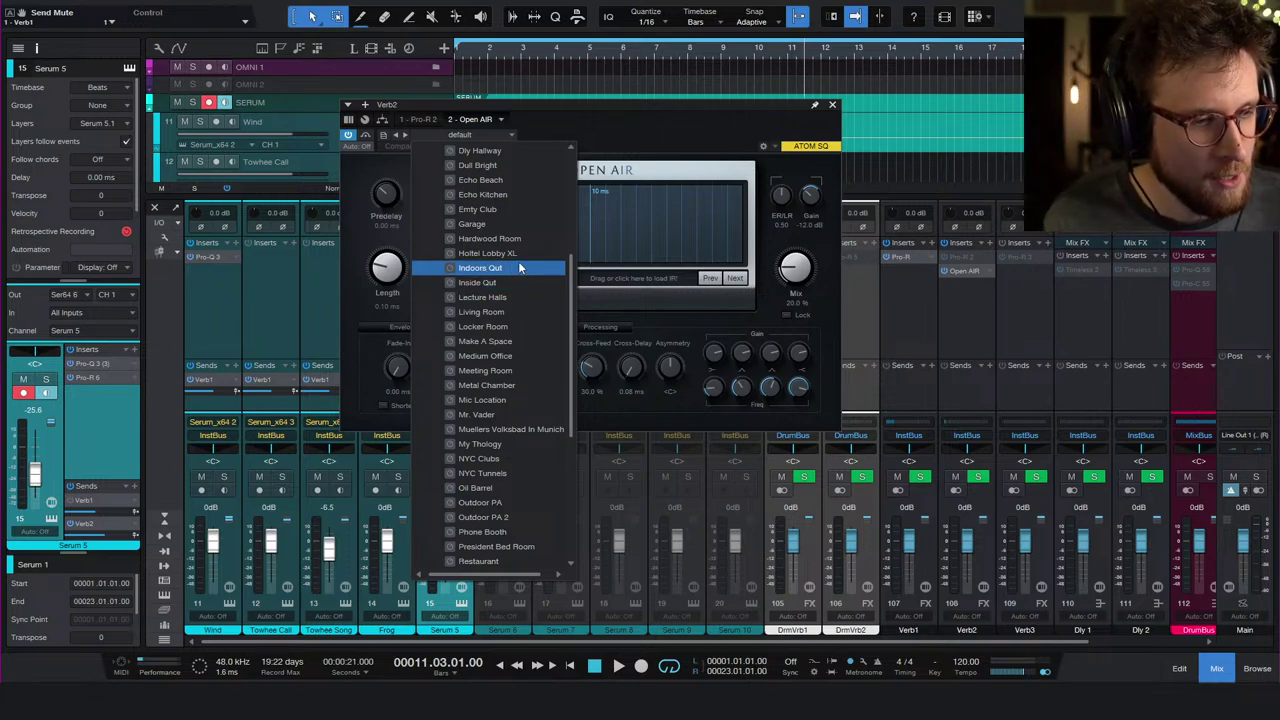
pyautogui.press('Down')
pyautogui.press('Up')
pyautogui.press('Up')
pyautogui.press('Up')
pyautogui.press('Up')
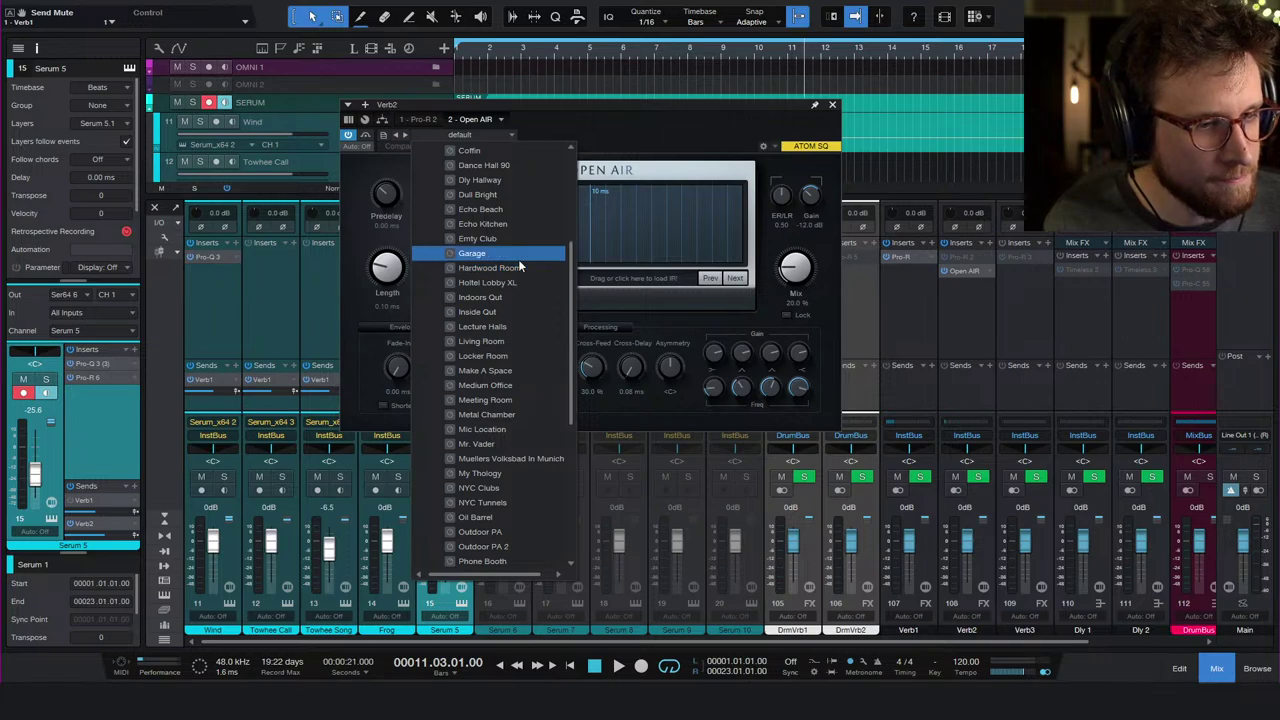
pyautogui.press('Up')
pyautogui.press('Up')
pyautogui.press('Up')
pyautogui.press('Up')
pyautogui.press('Up')
pyautogui.press('Up')
pyautogui.press('Up')
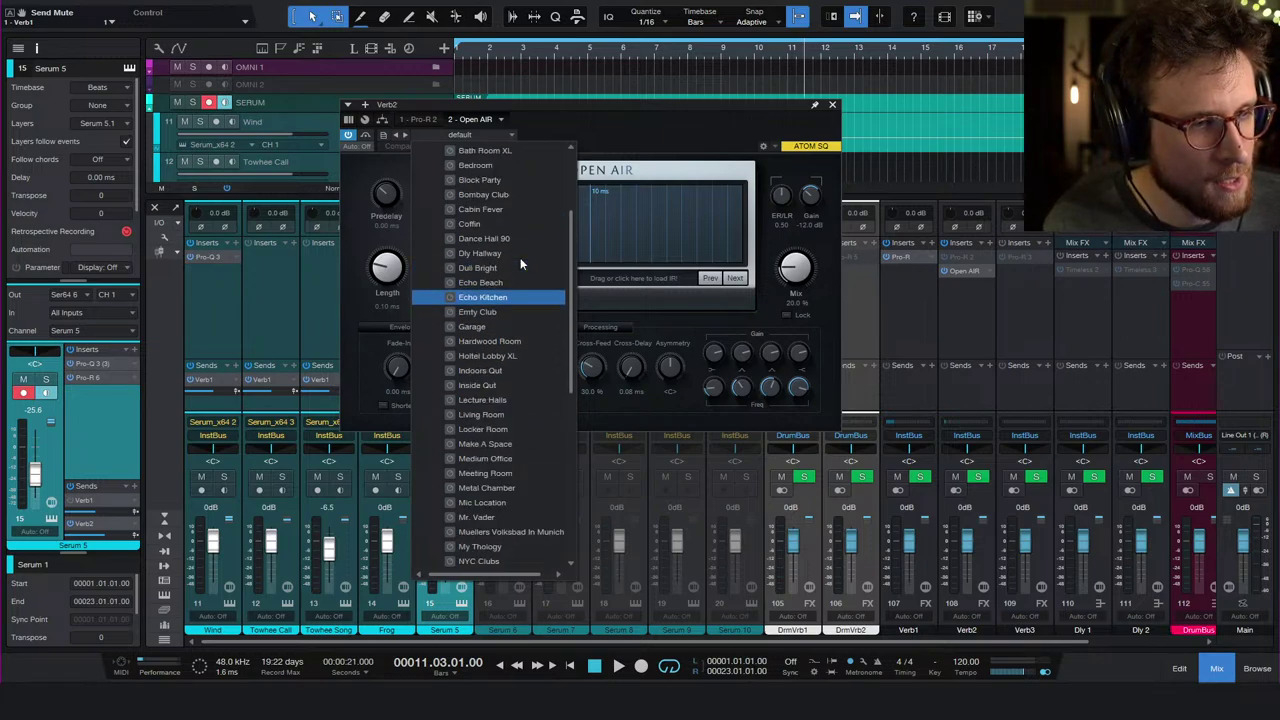
pyautogui.press('Up')
pyautogui.press('Up')
pyautogui.press('Up')
pyautogui.press('Up')
pyautogui.press('Up')
pyautogui.press('Up')
pyautogui.press('Up')
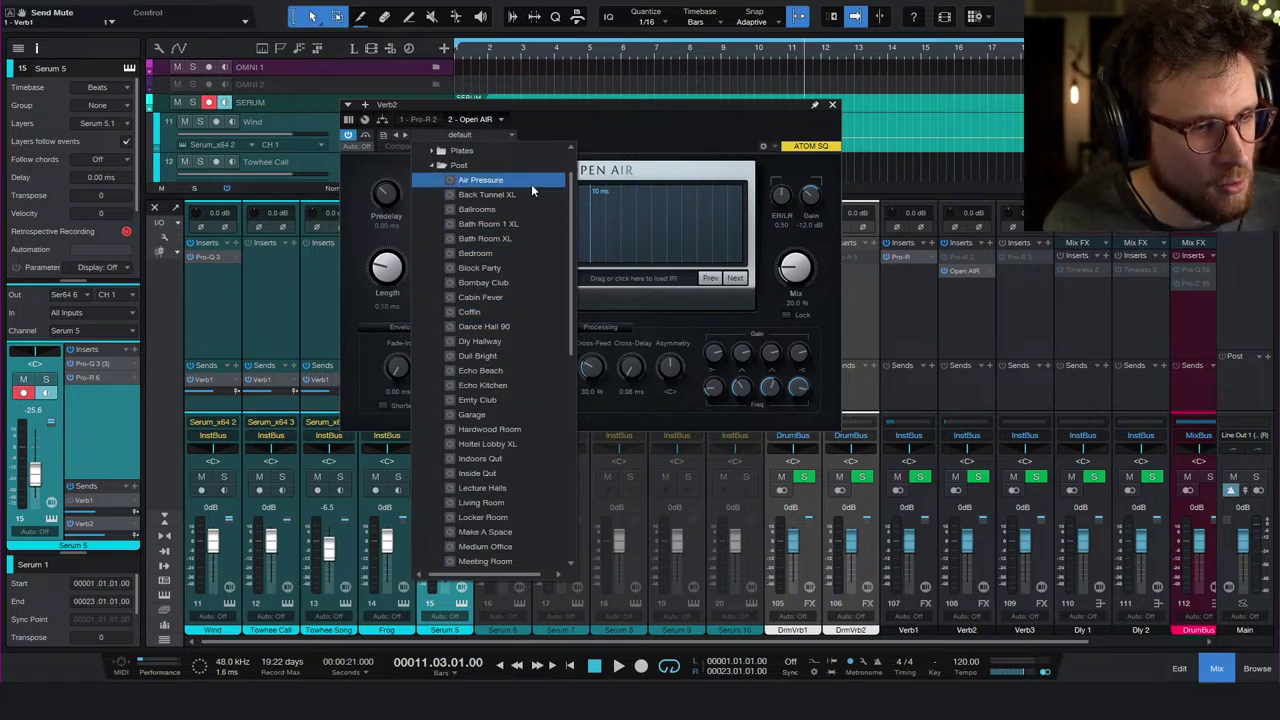
pyautogui.press('Down')
pyautogui.scroll(-2, 538, 219)
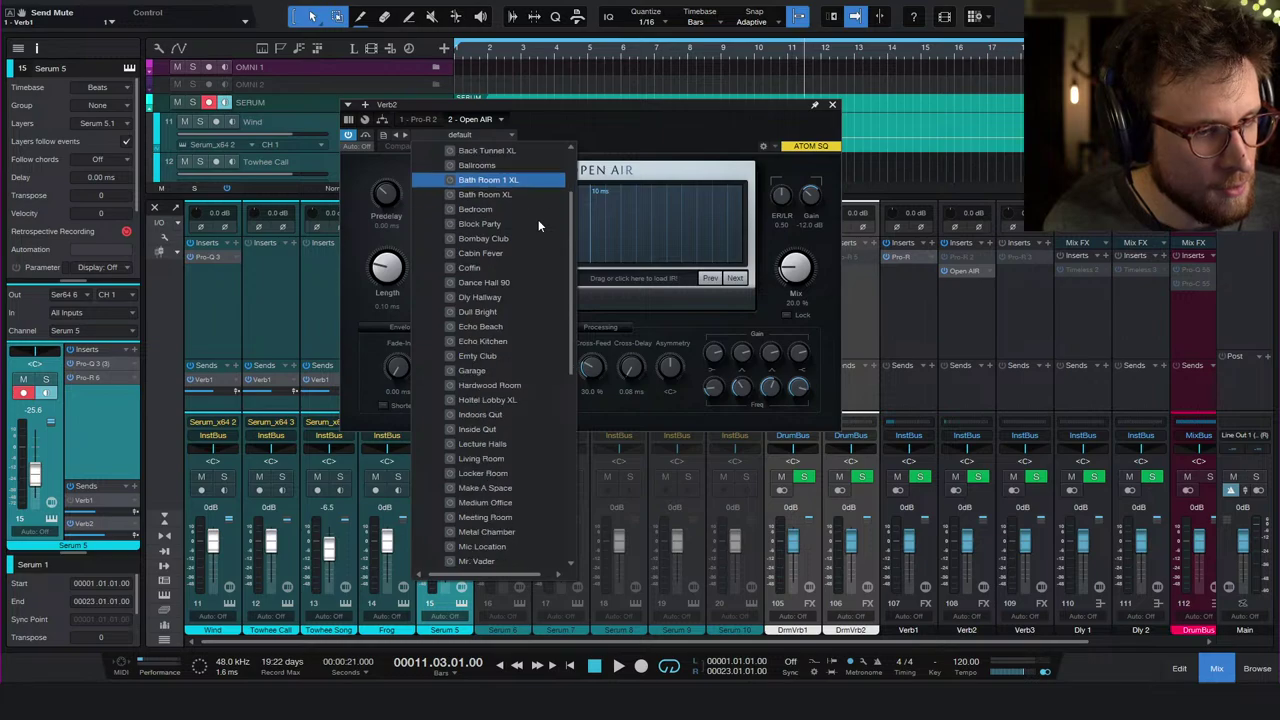
pyautogui.scroll(-2, 538, 225)
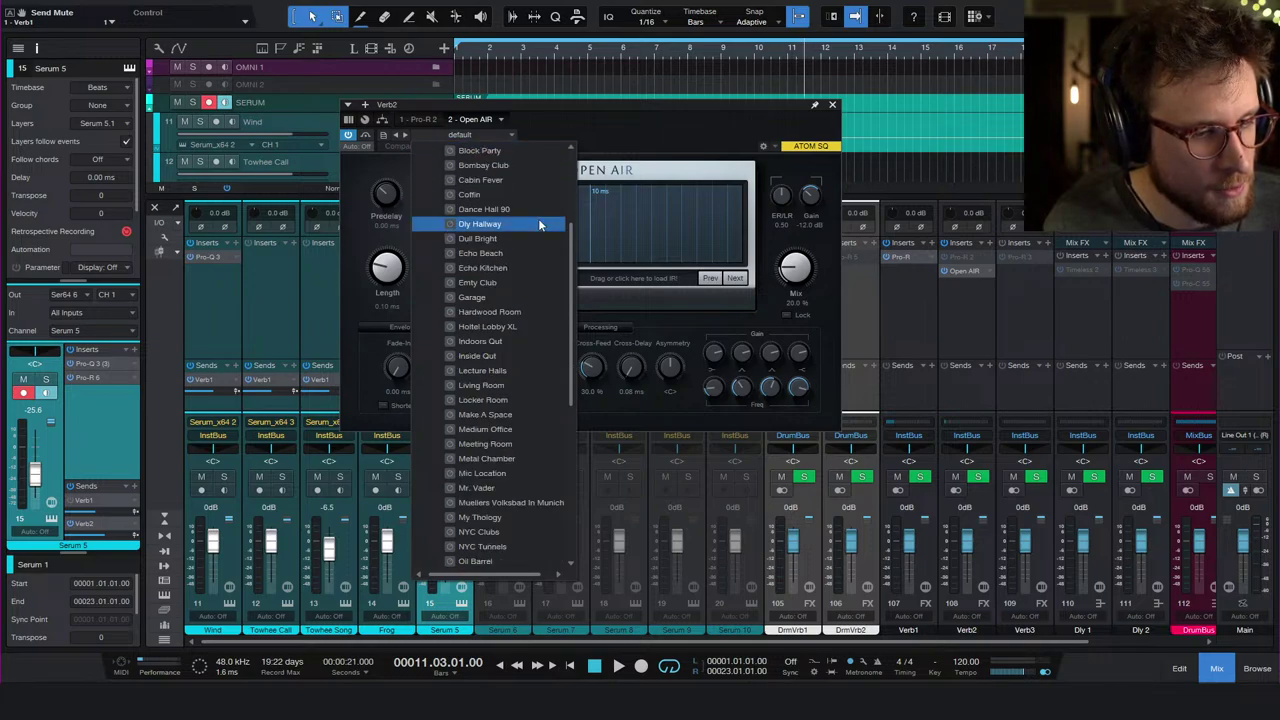
pyautogui.scroll(-2, 539, 225)
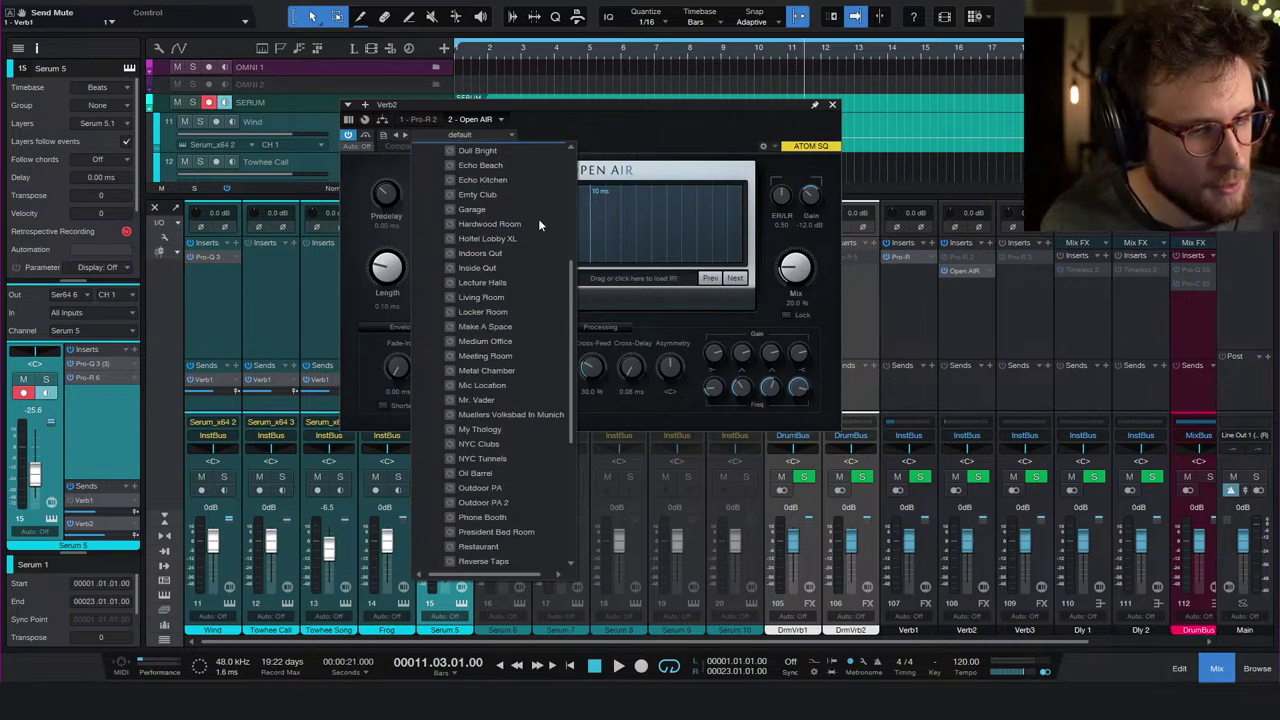
pyautogui.scroll(-4, 539, 225)
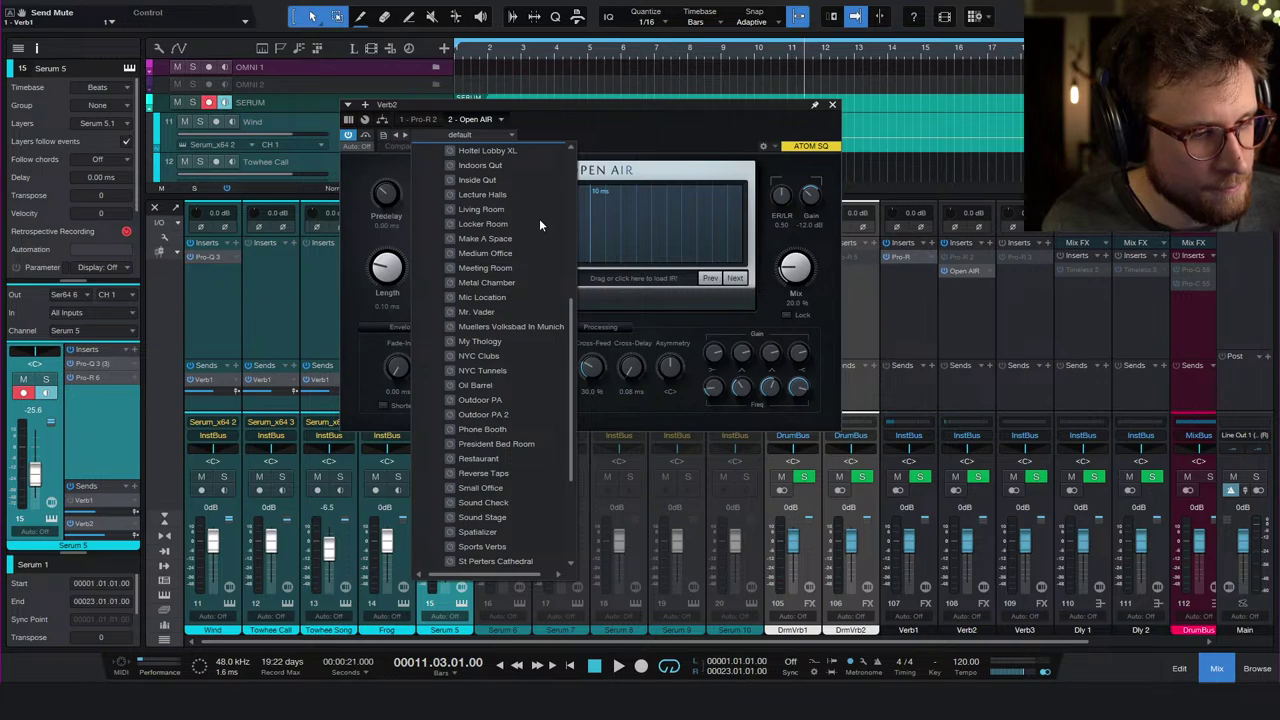
pyautogui.scroll(-3, 539, 224)
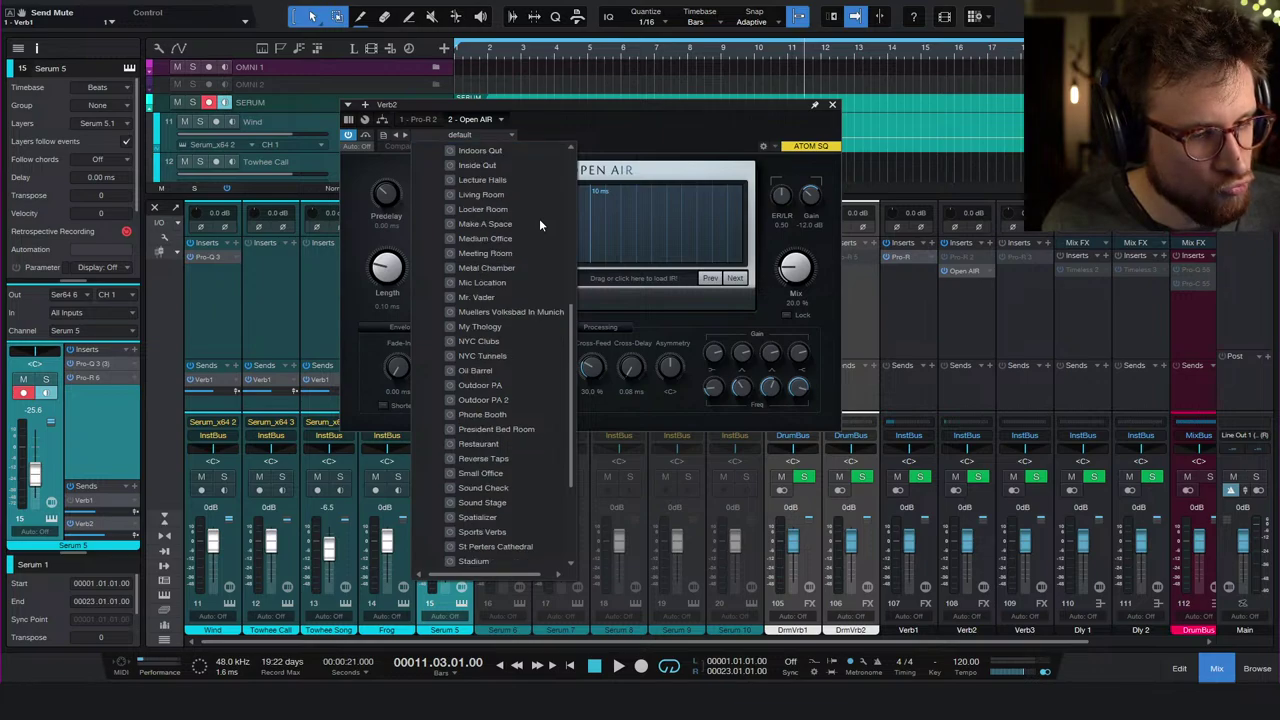
pyautogui.scroll(-2, 539, 224)
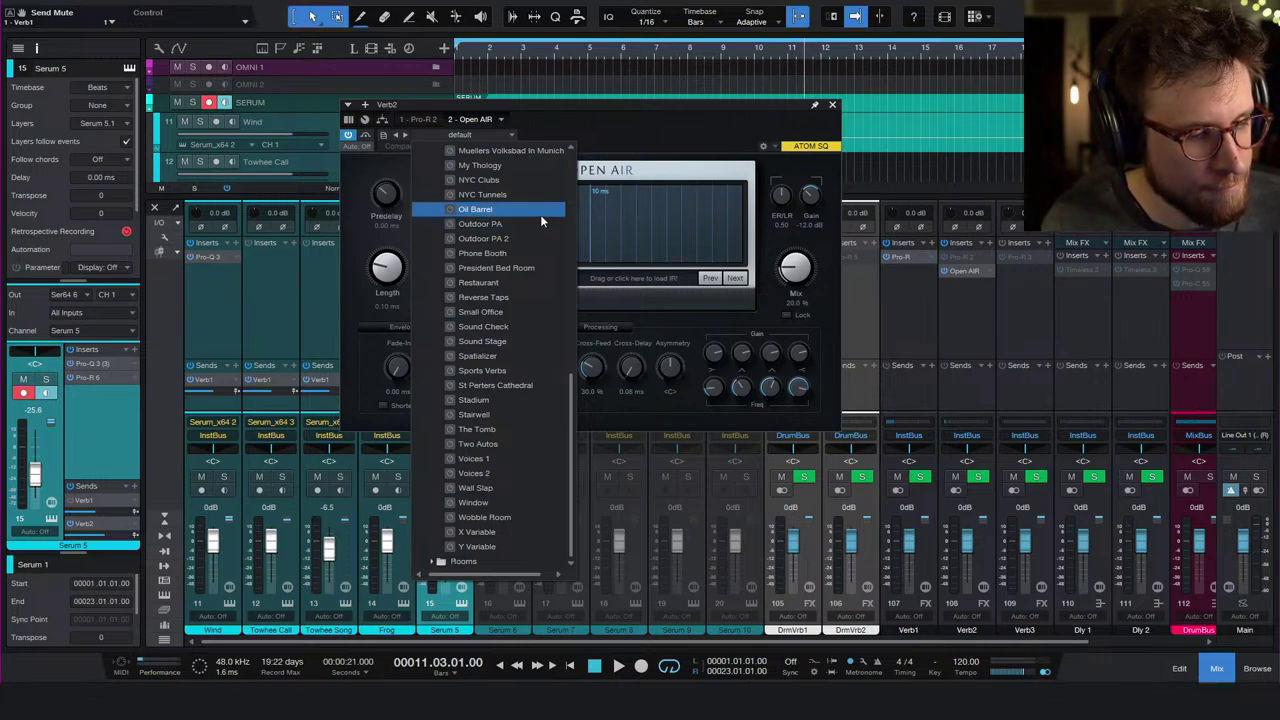
pyautogui.scroll(4, 541, 221)
pyautogui.scroll(5, 540, 214)
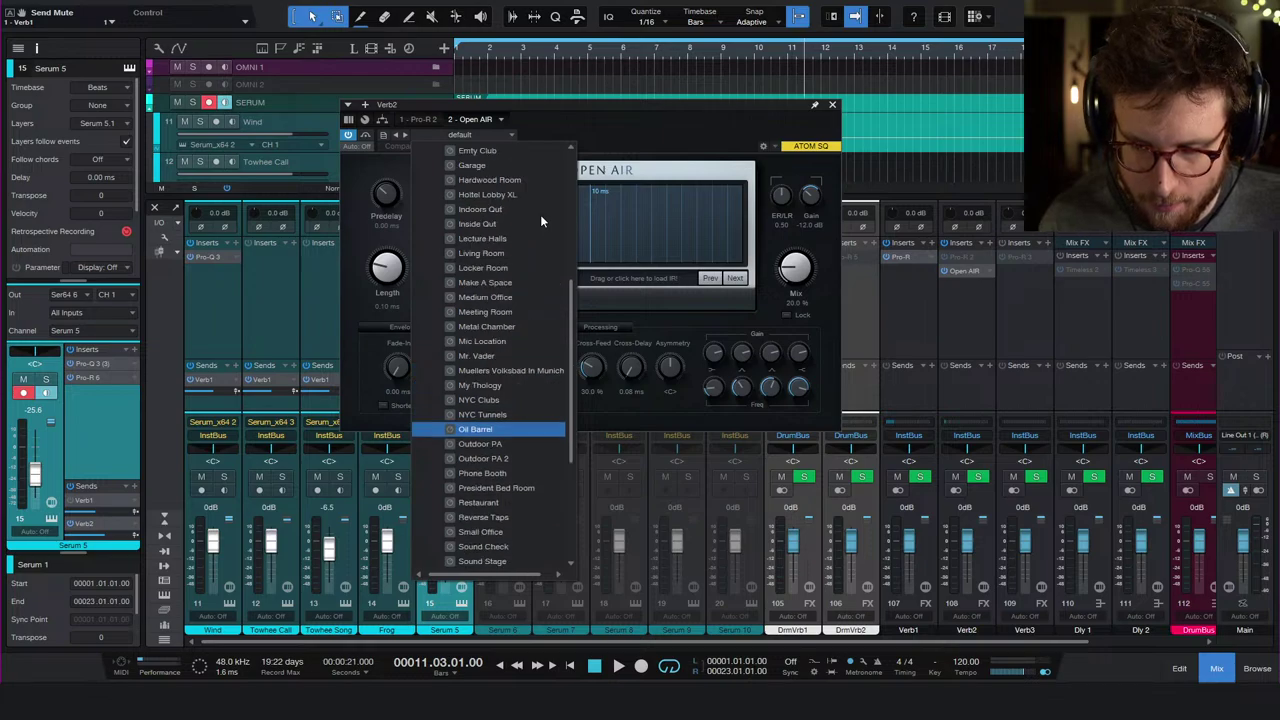
pyautogui.scroll(5, 540, 213)
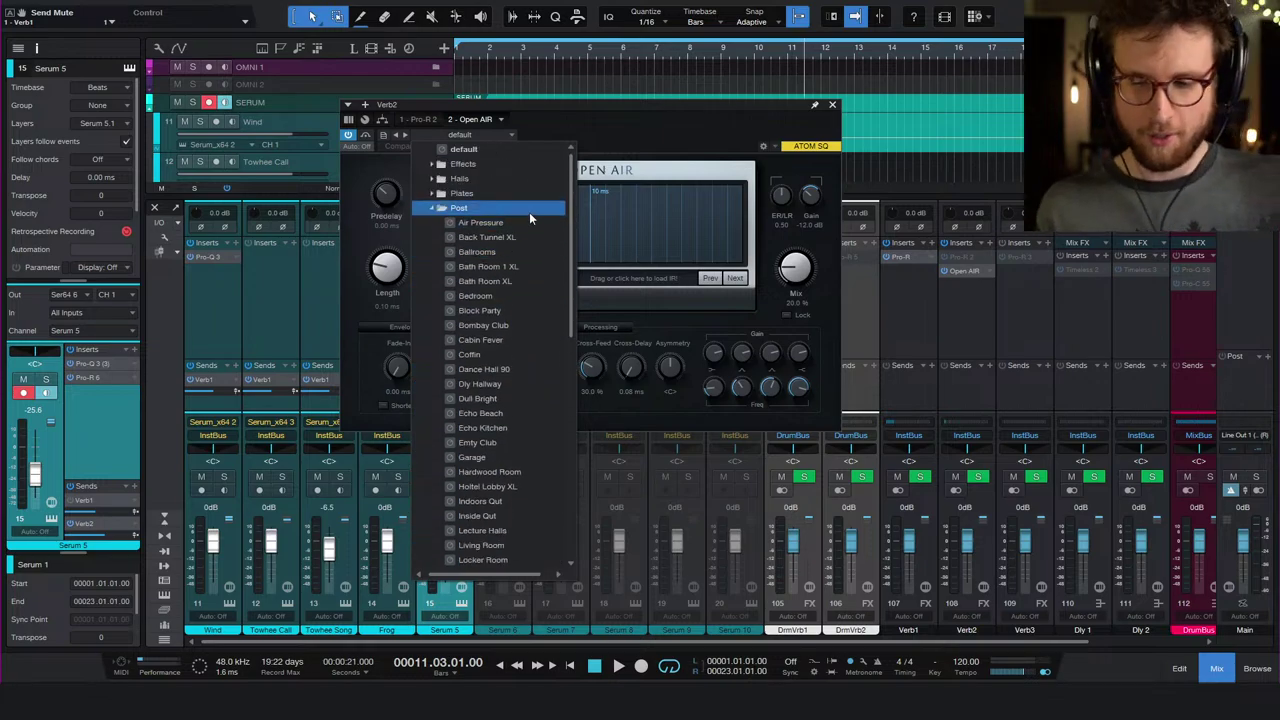
pyautogui.click(529, 212)
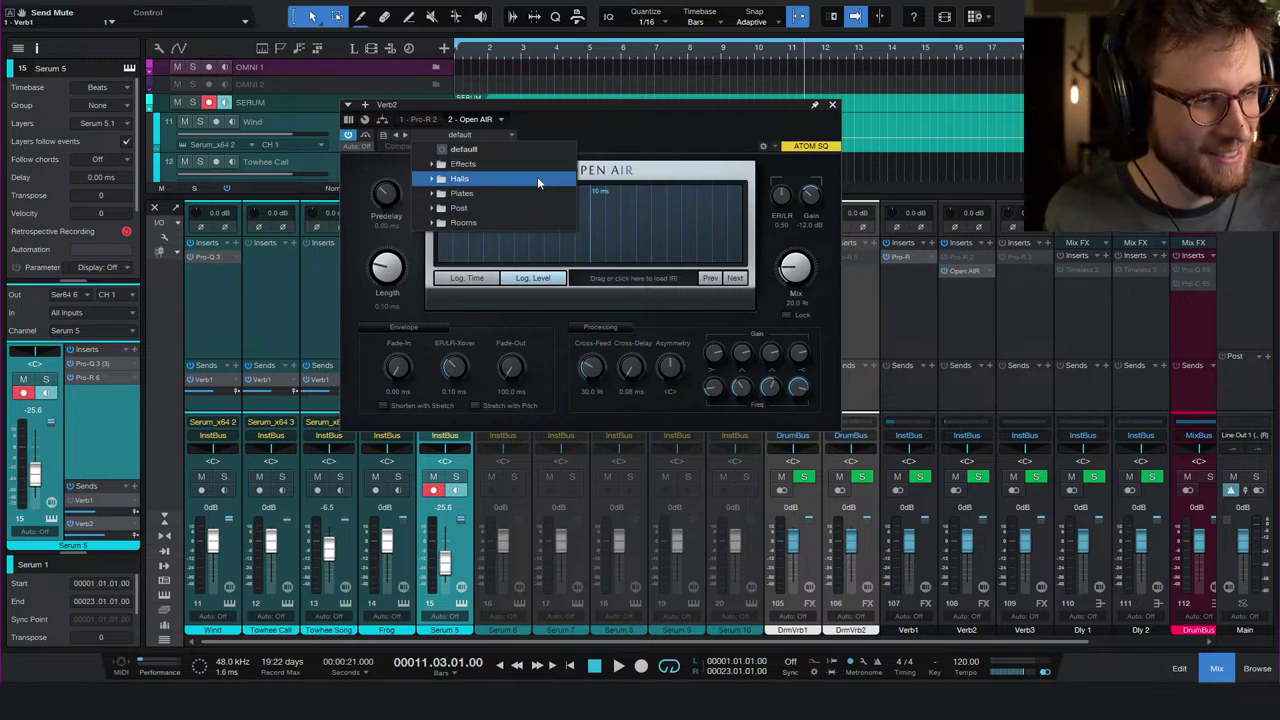
# - Close the Open AIR editor and remove Open AIR from the Verb2 FX channel
pyautogui.click(832, 104)
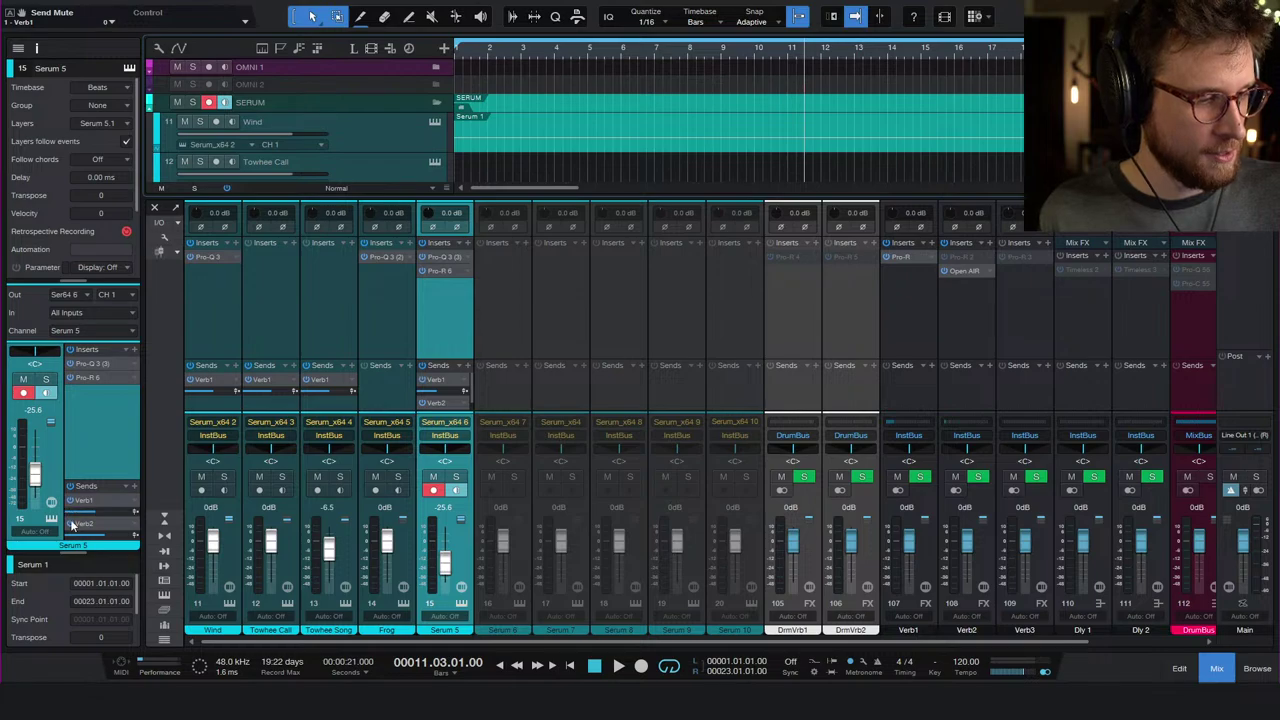
pyautogui.rightClick(970, 269)
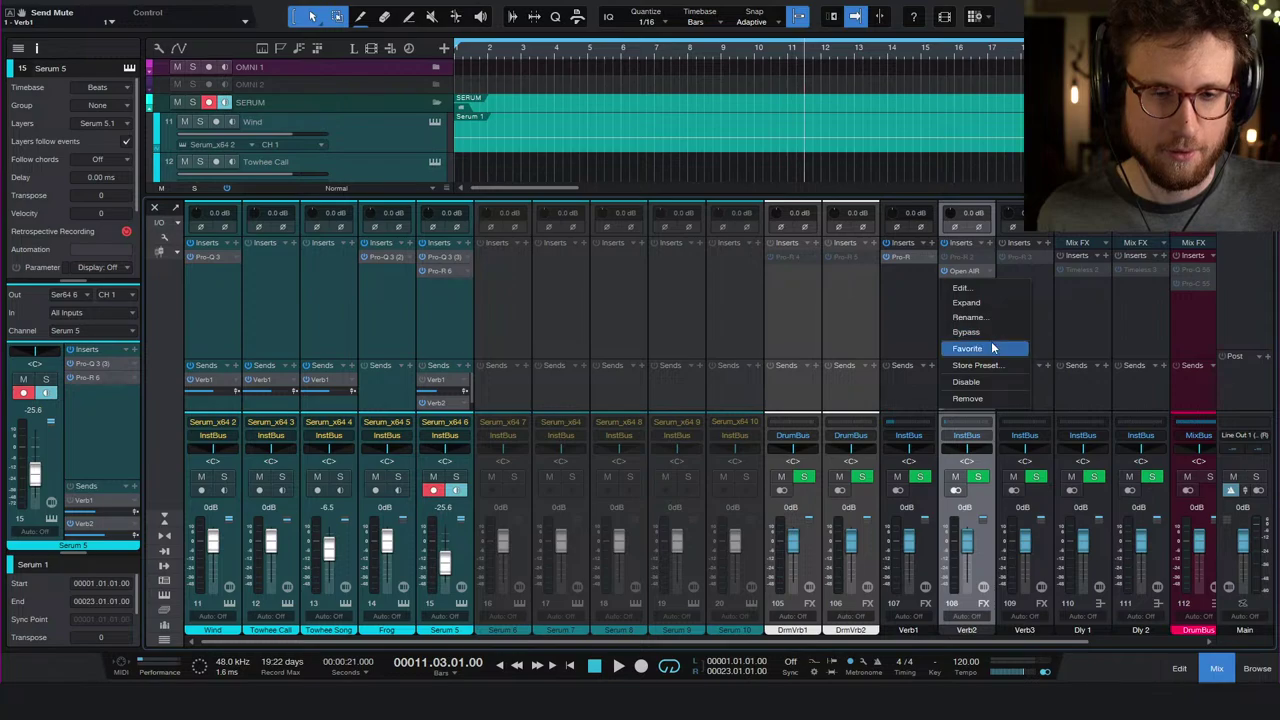
pyautogui.click(992, 398)
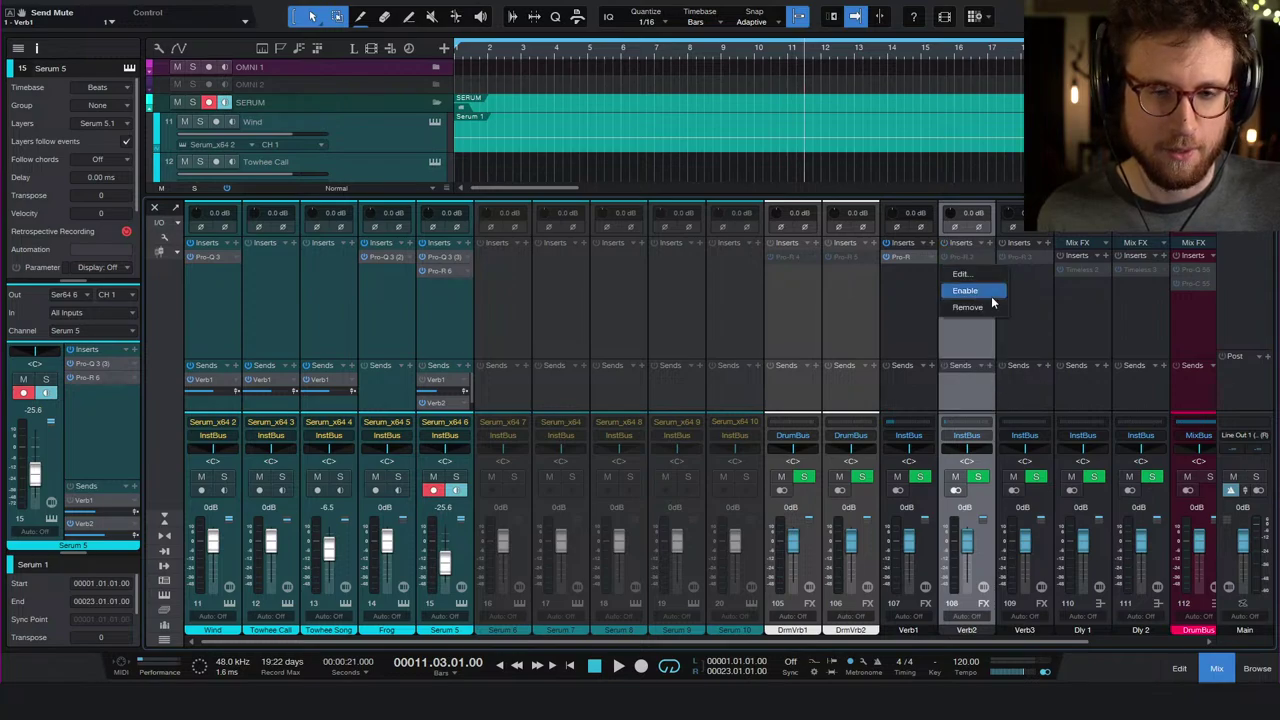
# - Try the existing Pro-R 2 reverb on the Verb2 channel, close its editor and disable it again
pyautogui.click(964, 257)
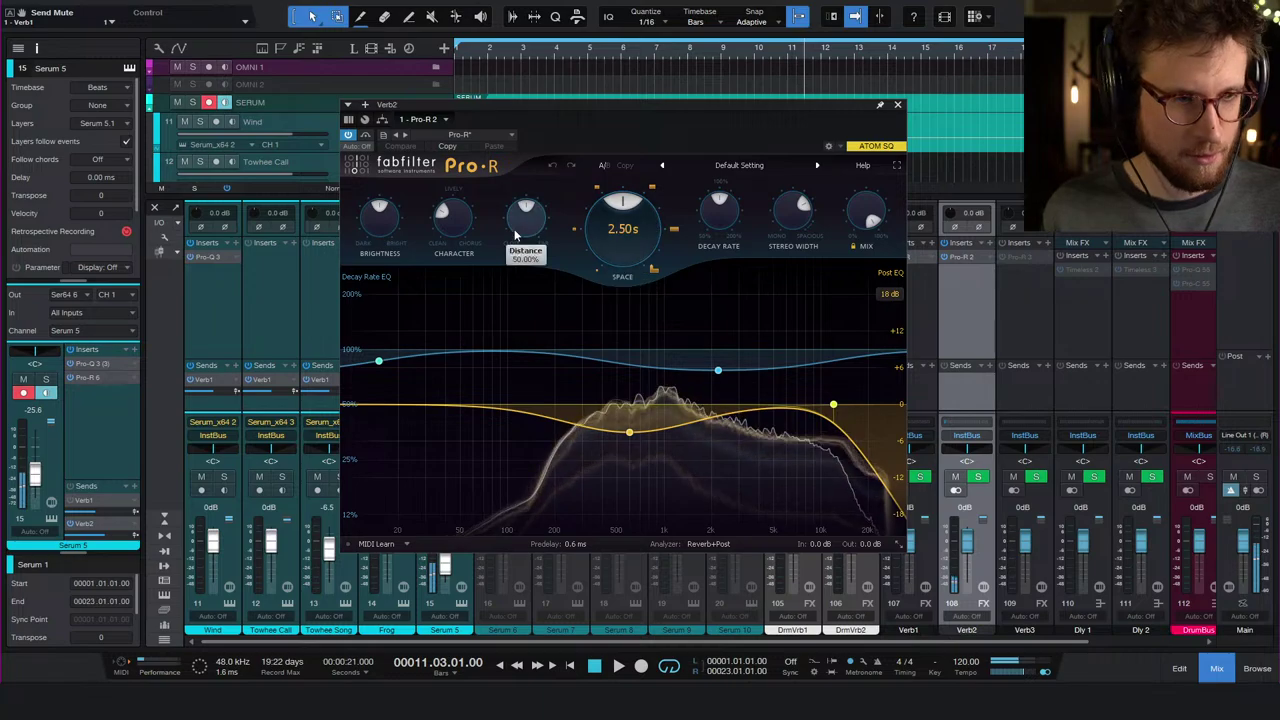
pyautogui.click(897, 105)
pyautogui.rightClick(967, 259)
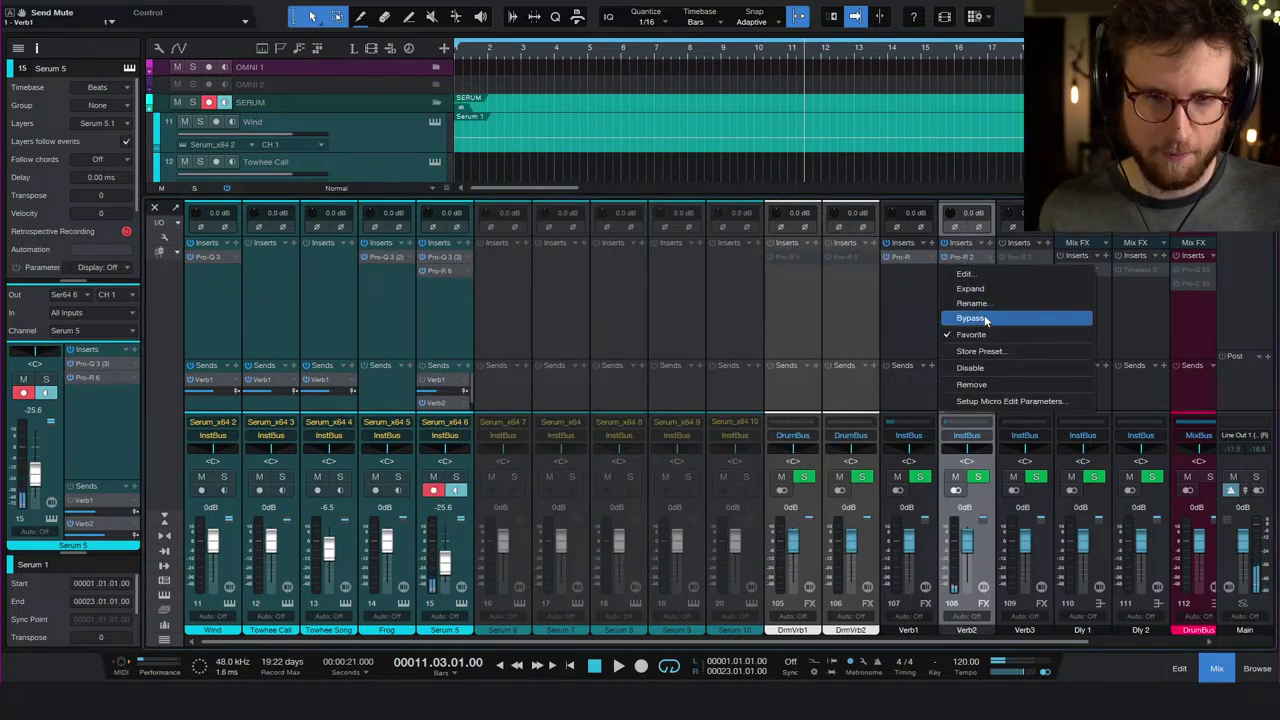
pyautogui.click(992, 371)
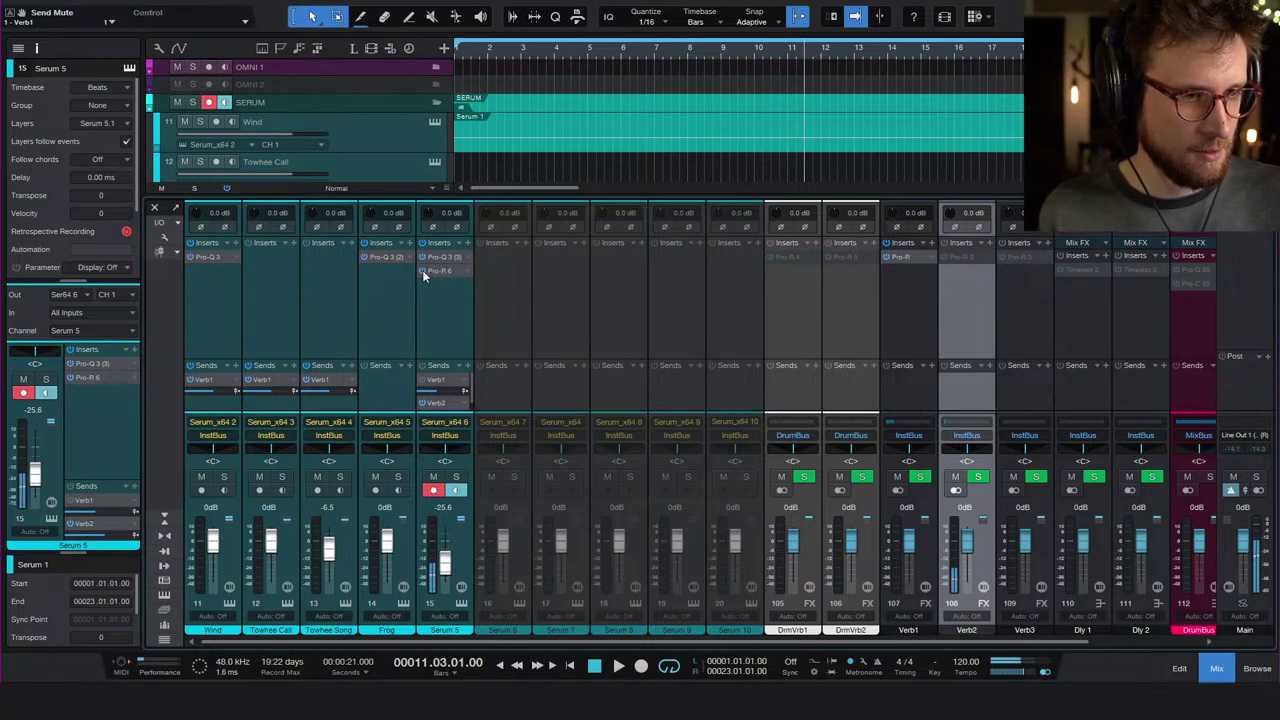
# - Insert a second Pro-R reverb on the Serum 5 channel and set its mix to about 63.3%
pyautogui.click(467, 243)
pyautogui.click(565, 424)
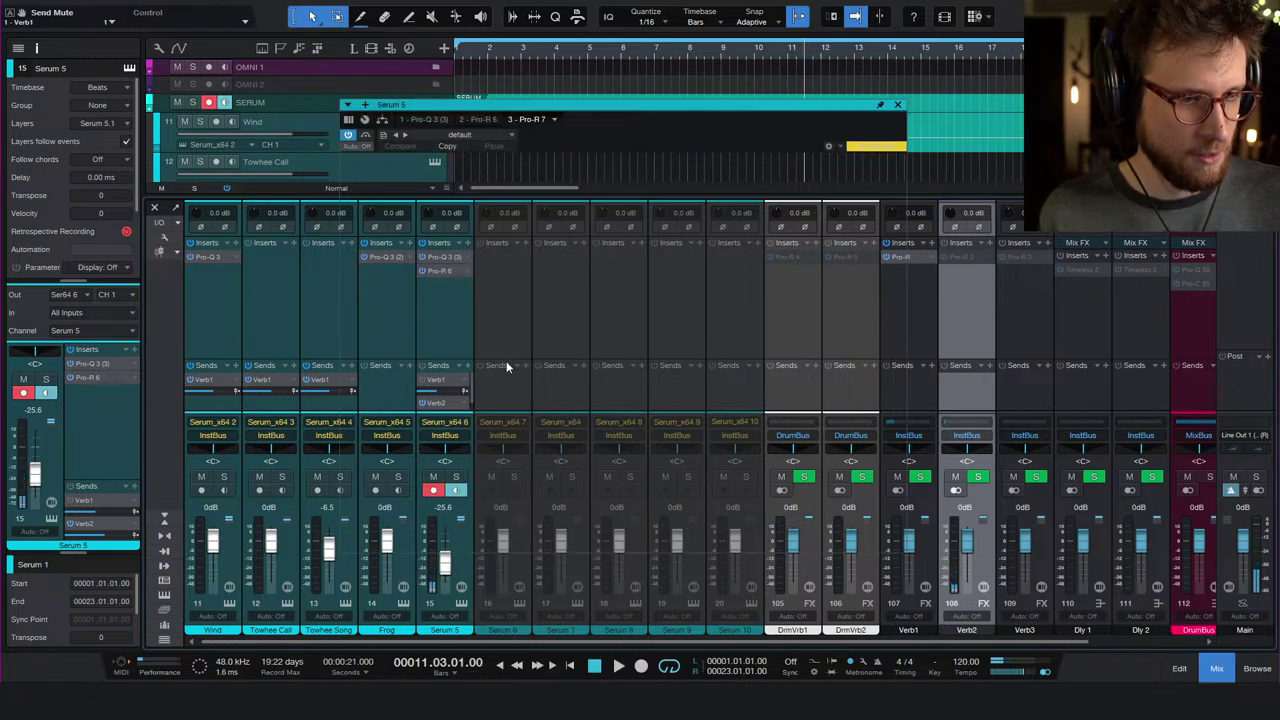
pyautogui.moveTo(866, 210); pyautogui.dragTo(854, 262)
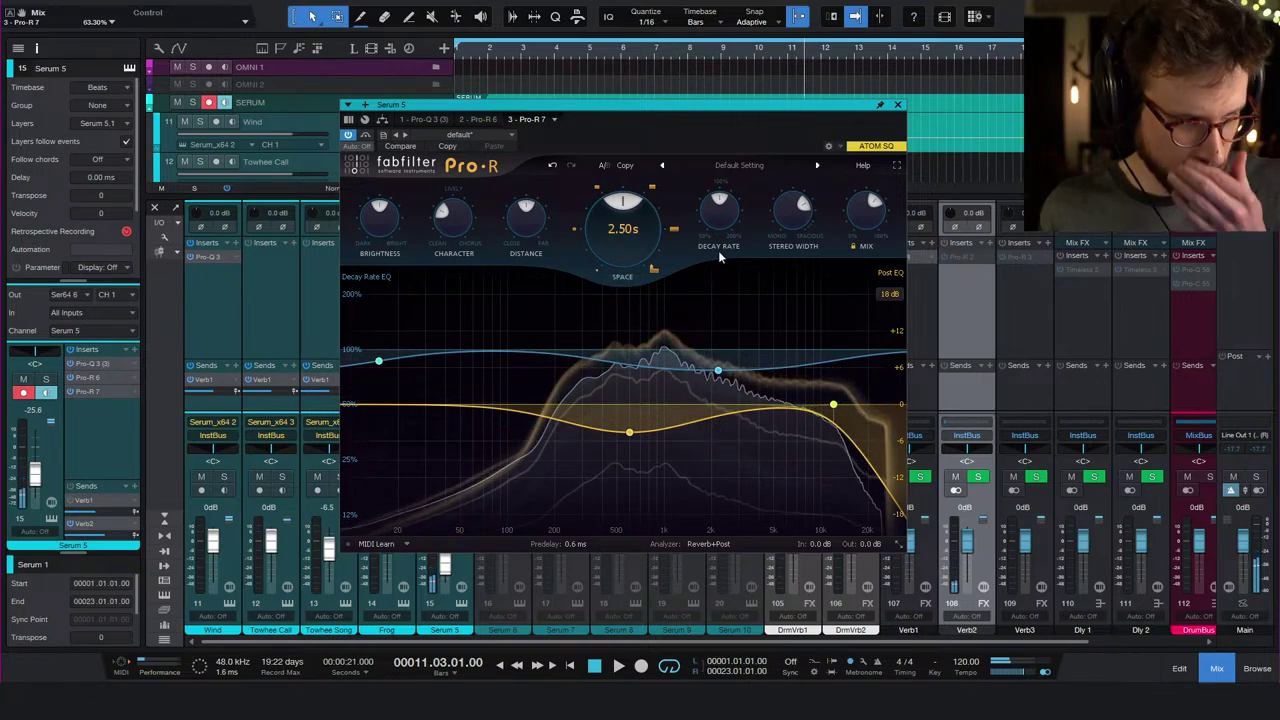
pyautogui.moveTo(628, 432)
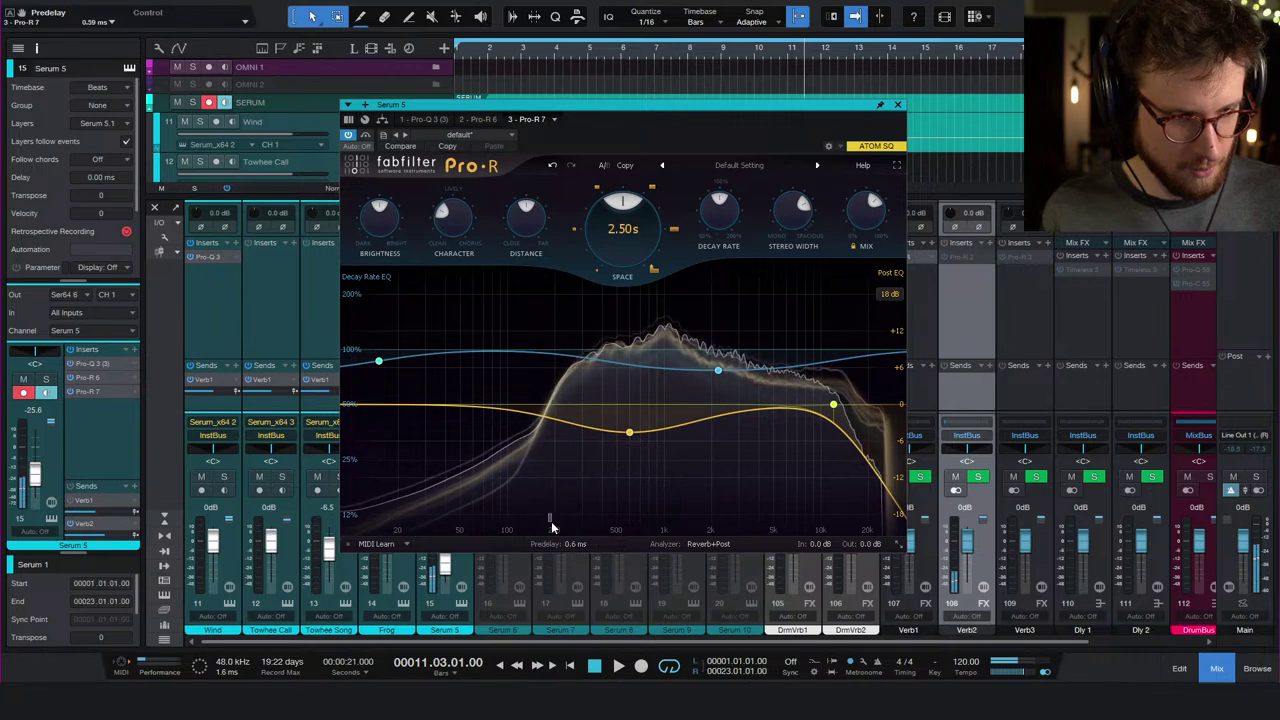
# - Set the second Pro-R reverb's predelay to 0 ms, distance to 100%, mix to about 77.6% and character to about 64.4%
pyautogui.doubleClick(580, 544)
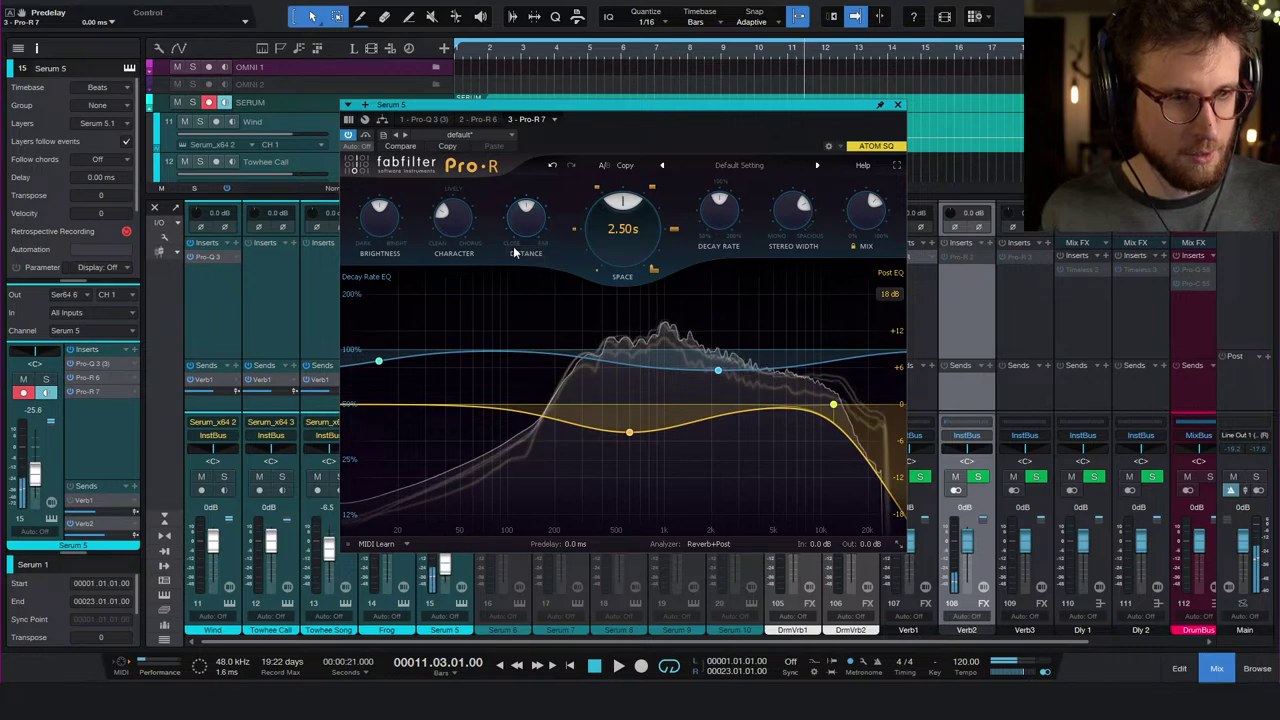
pyautogui.moveTo(514, 254); pyautogui.dragTo(516, 222)
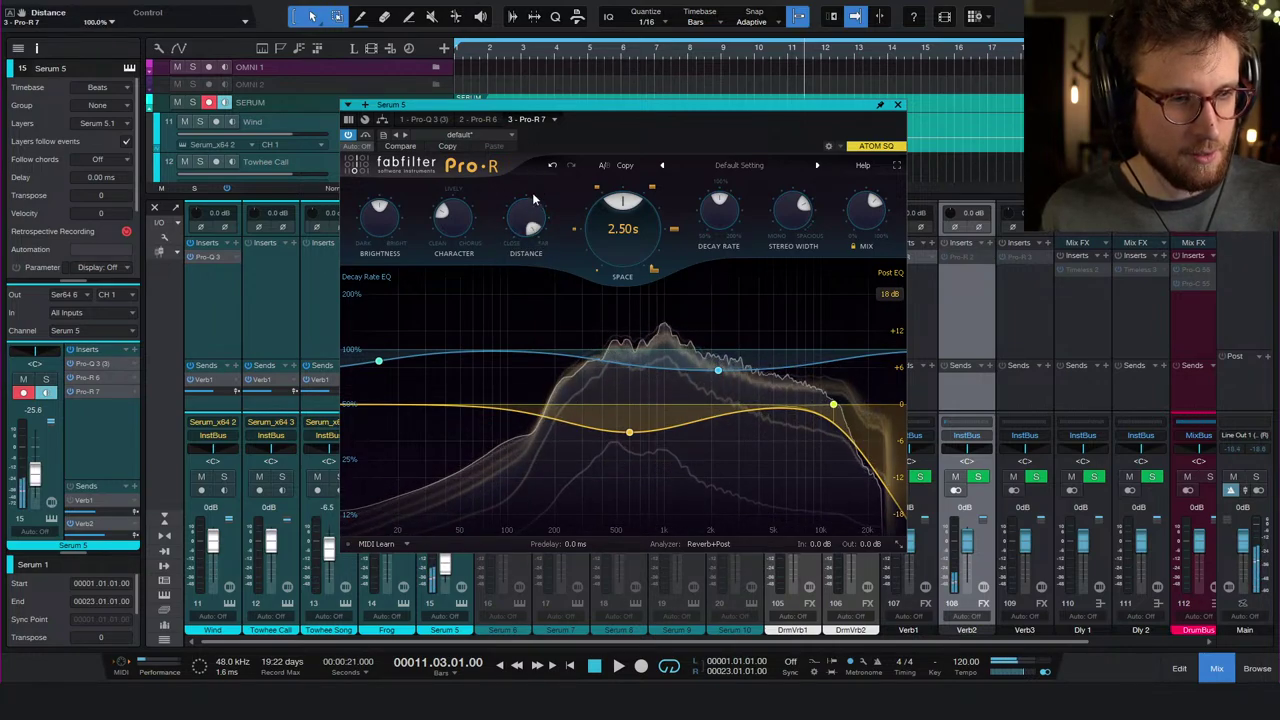
pyautogui.moveTo(875, 225)
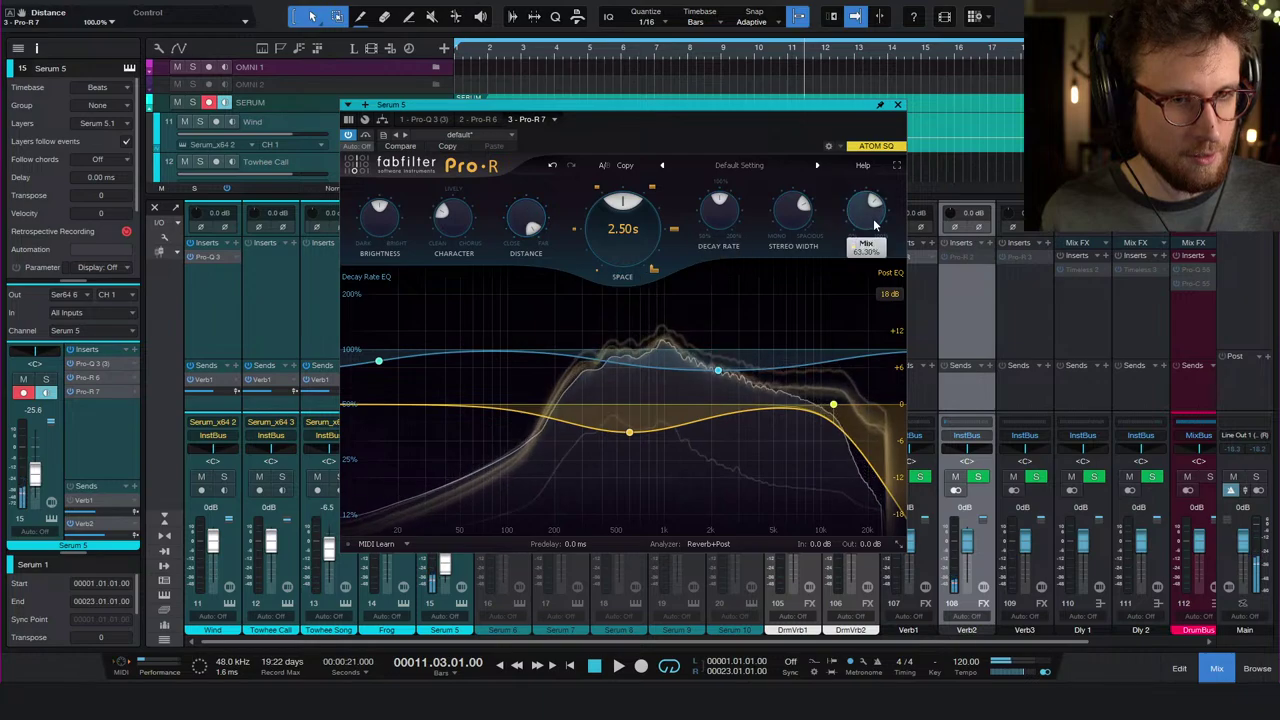
pyautogui.moveTo(875, 225); pyautogui.dragTo(857, 216)
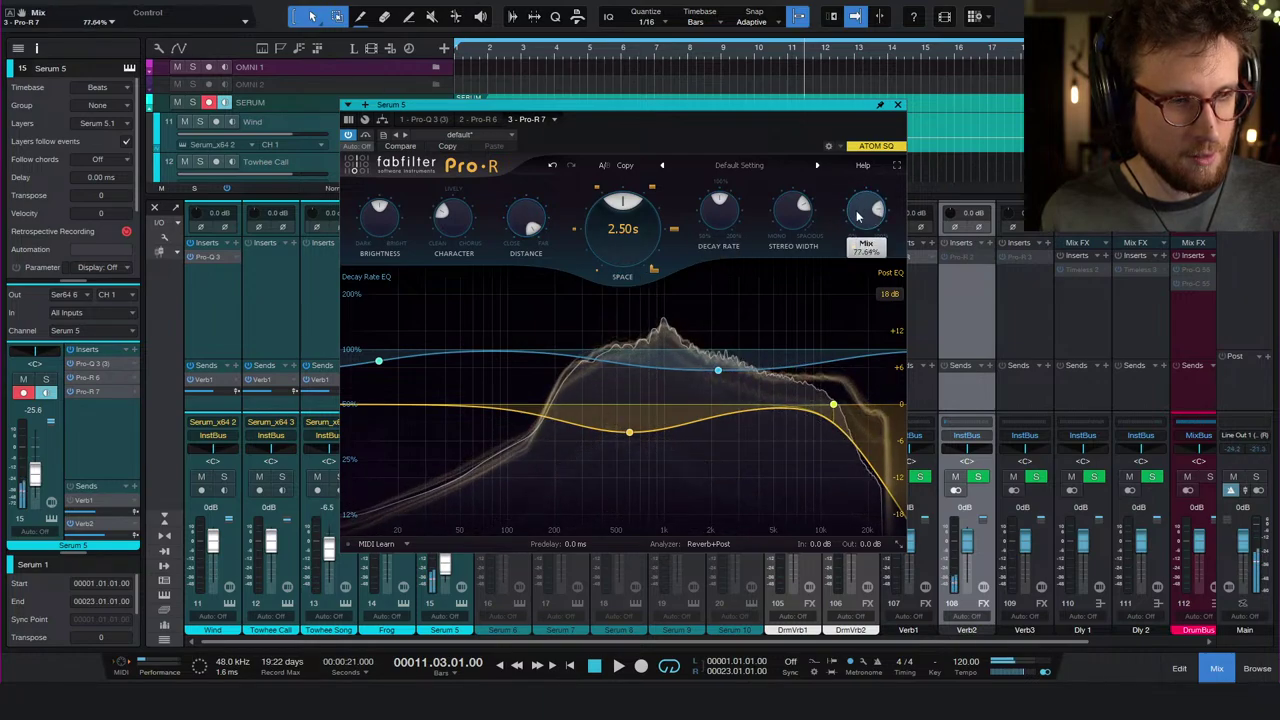
pyautogui.moveTo(437, 213)
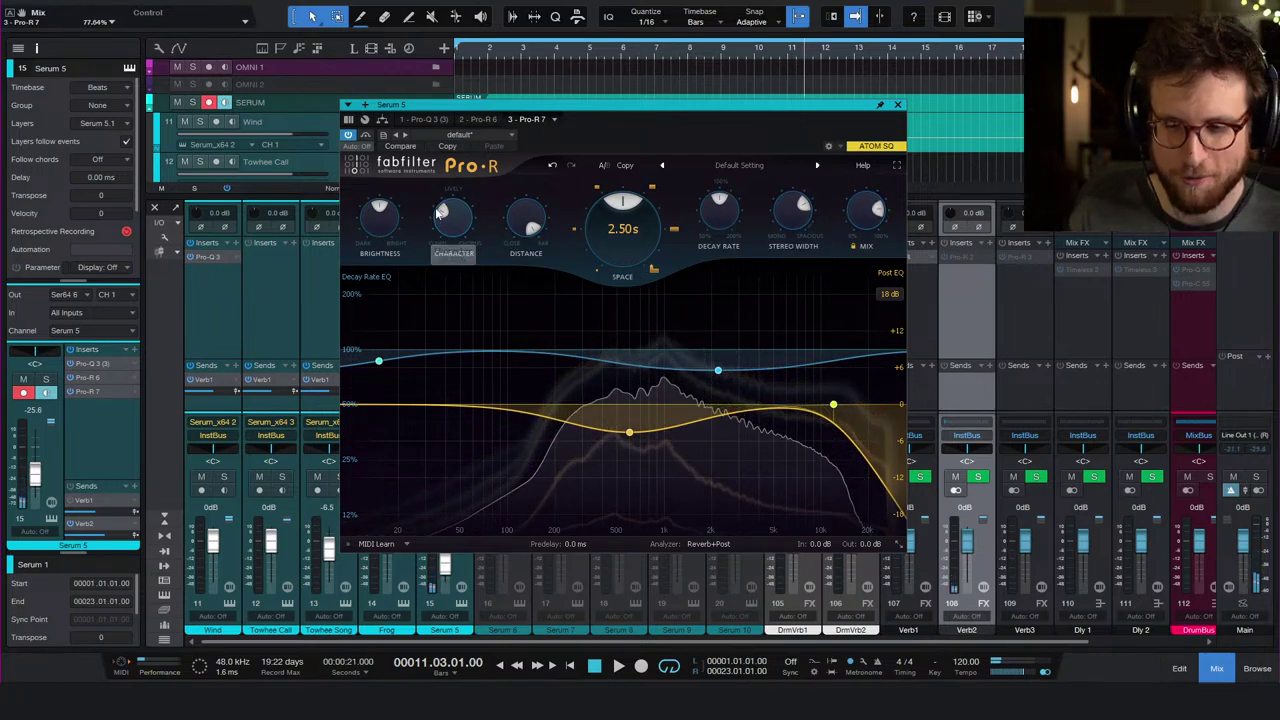
pyautogui.moveTo(437, 213); pyautogui.dragTo(470, 185)
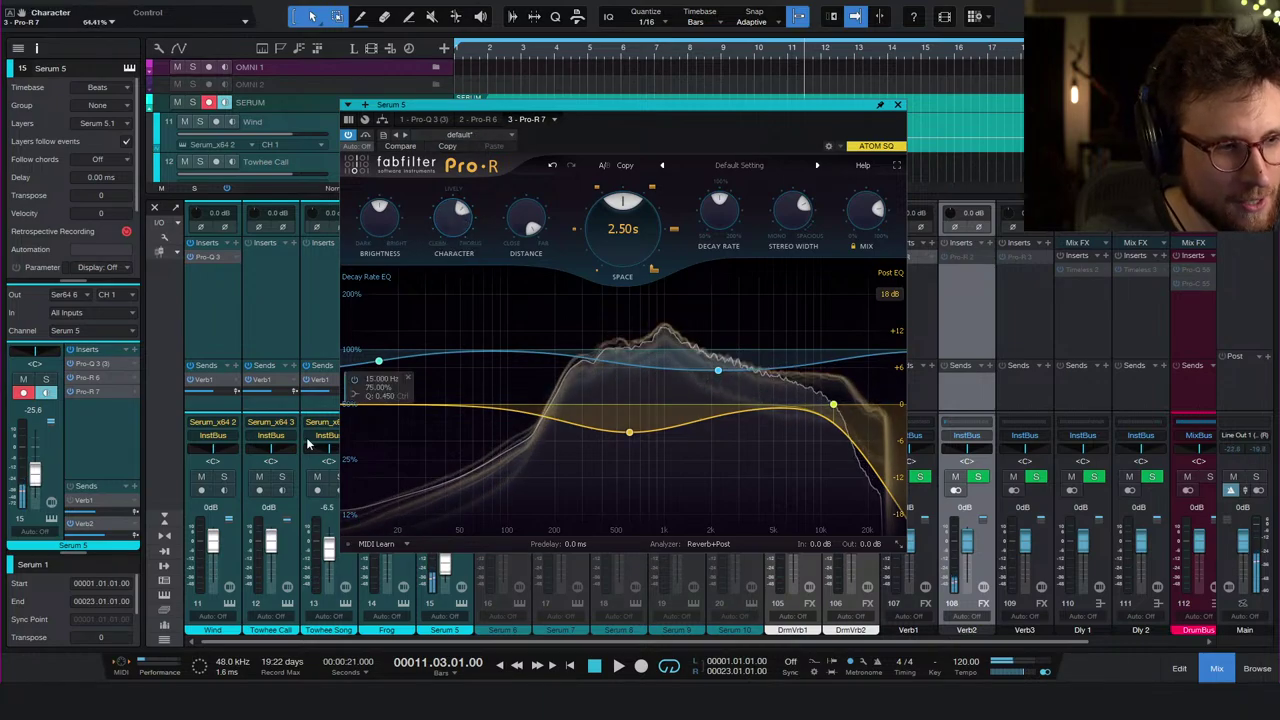
# - Insert ShaperBox 3 after the reverbs on the Serum 5 channel, open its preset browser and dismiss the update notice
pyautogui.click(135, 350)
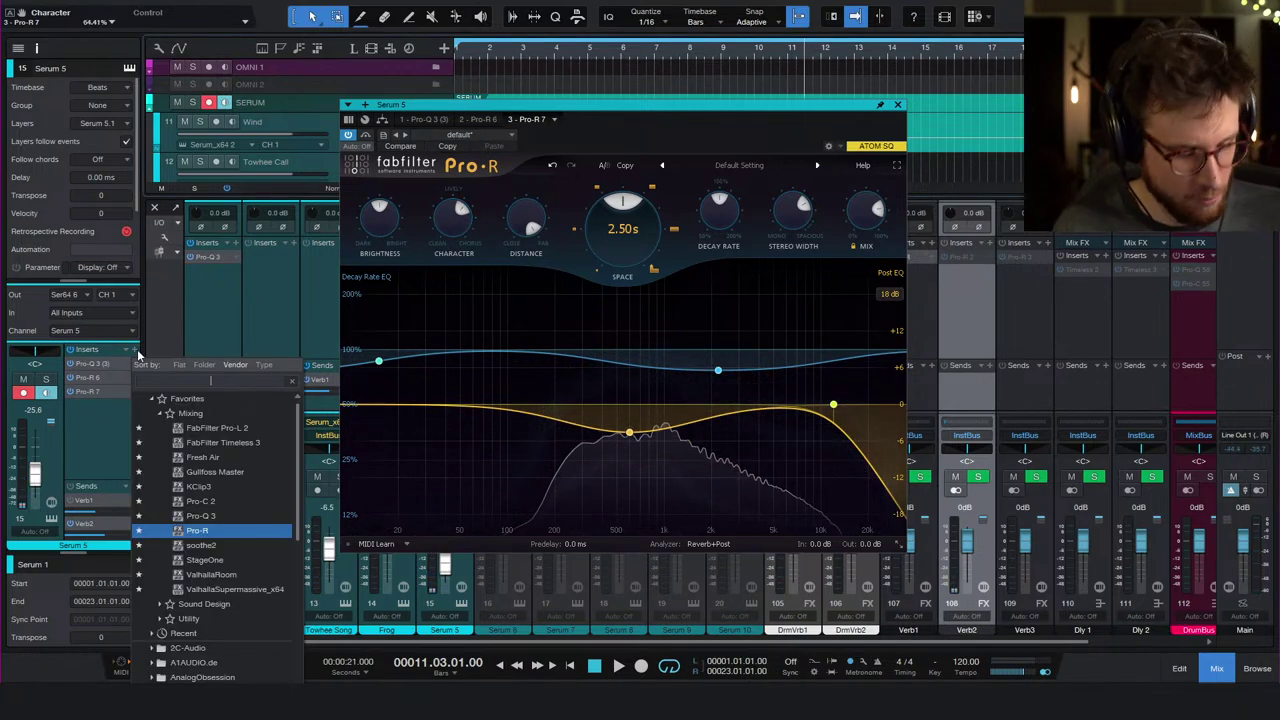
pyautogui.write('shaper')
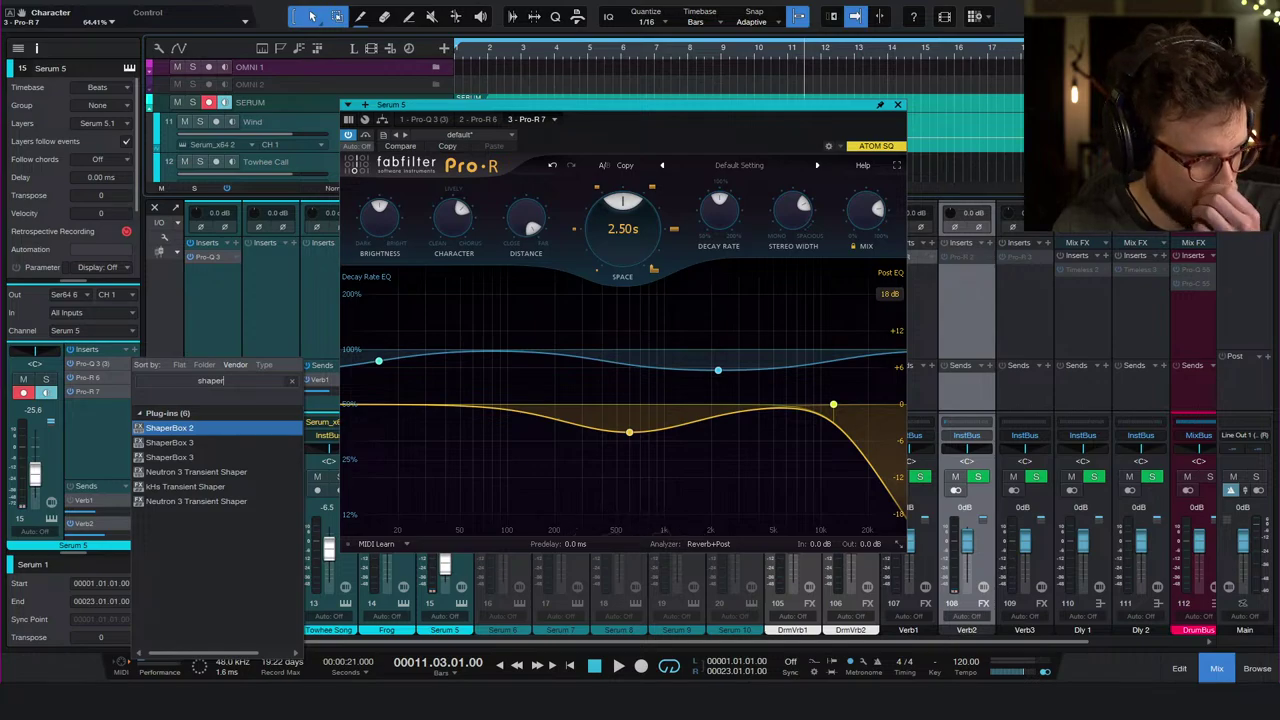
pyautogui.click(209, 440)
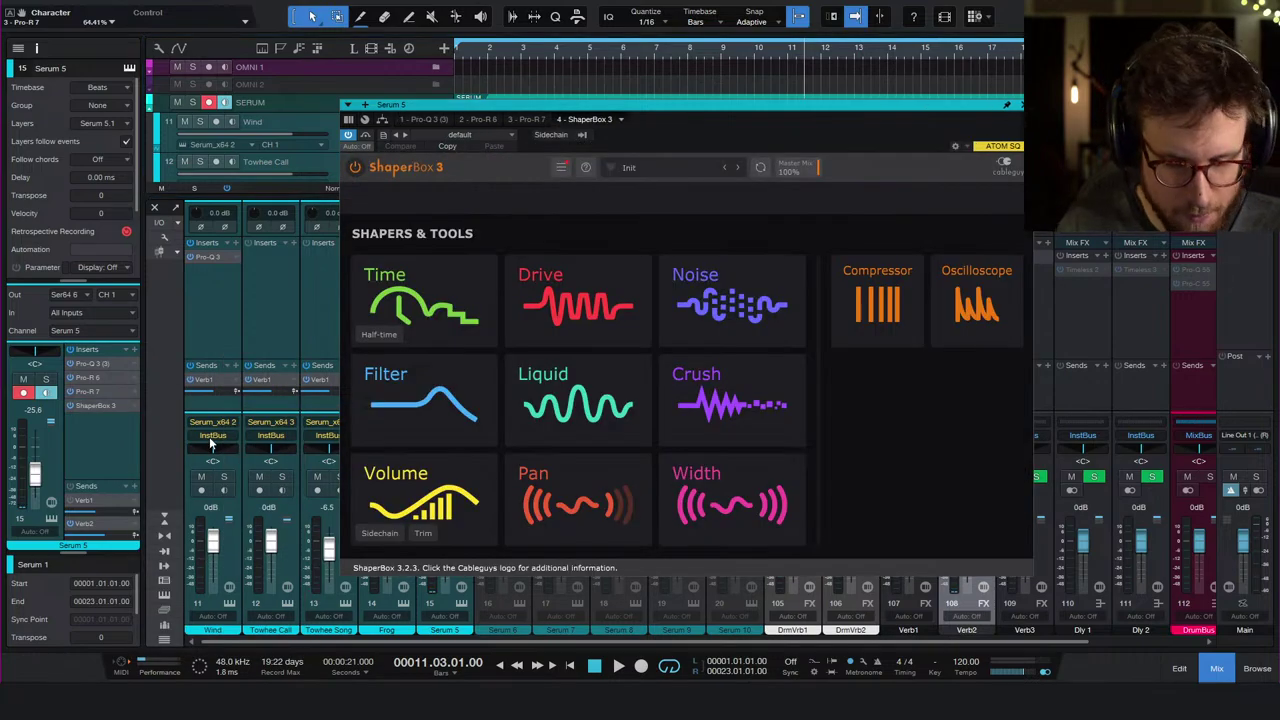
pyautogui.click(658, 172)
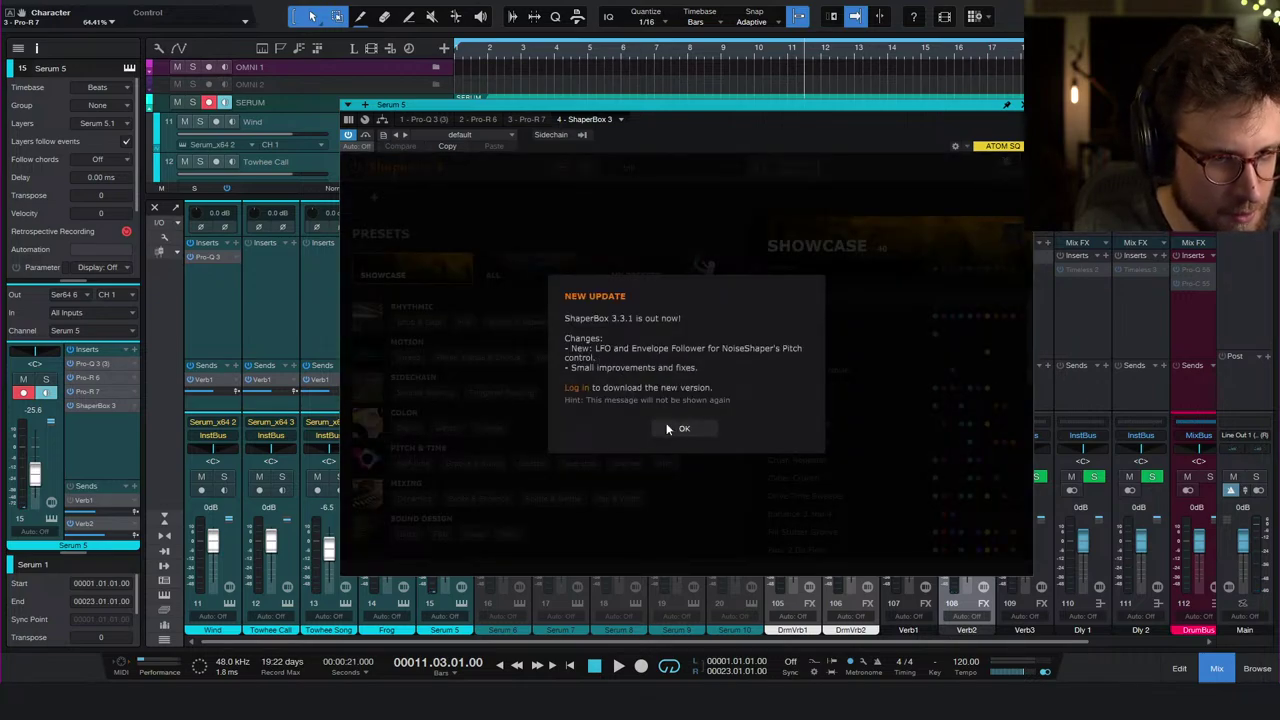
pyautogui.click(680, 429)
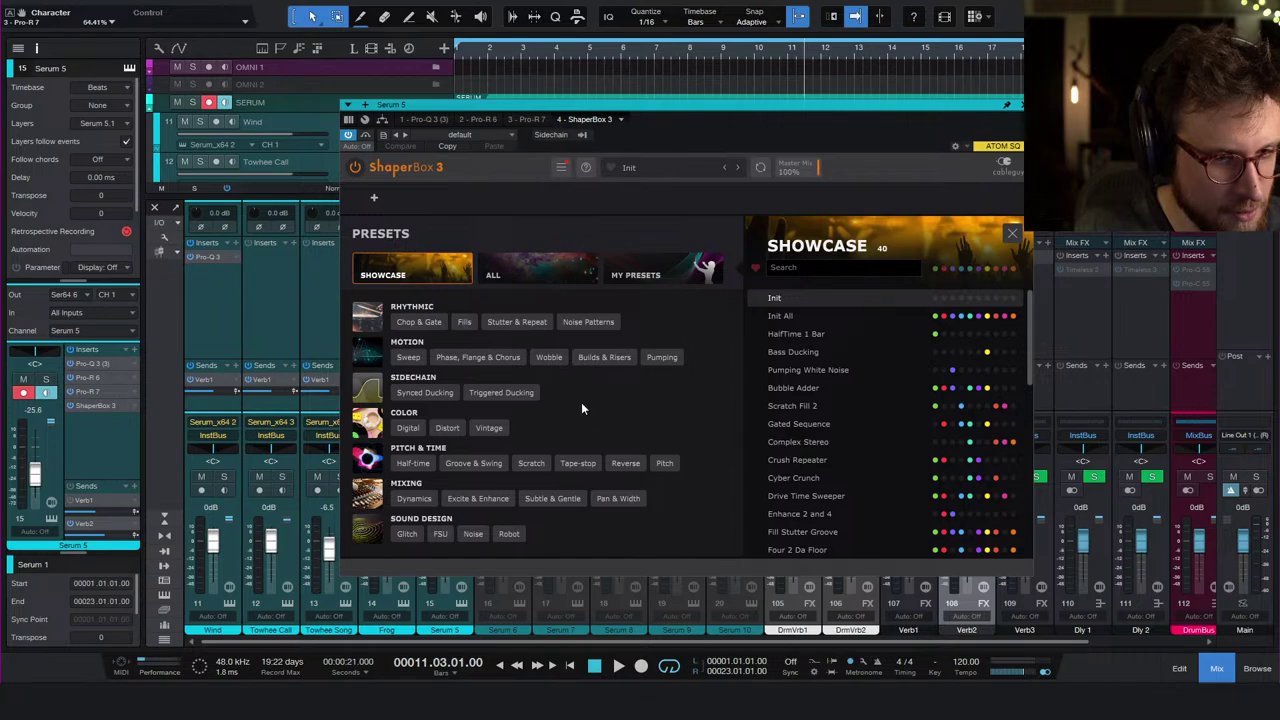
# - Try Wobble category presets in ShaperBox 3, including Haas Vibration and Sliced Vibrato
pyautogui.click(549, 360)
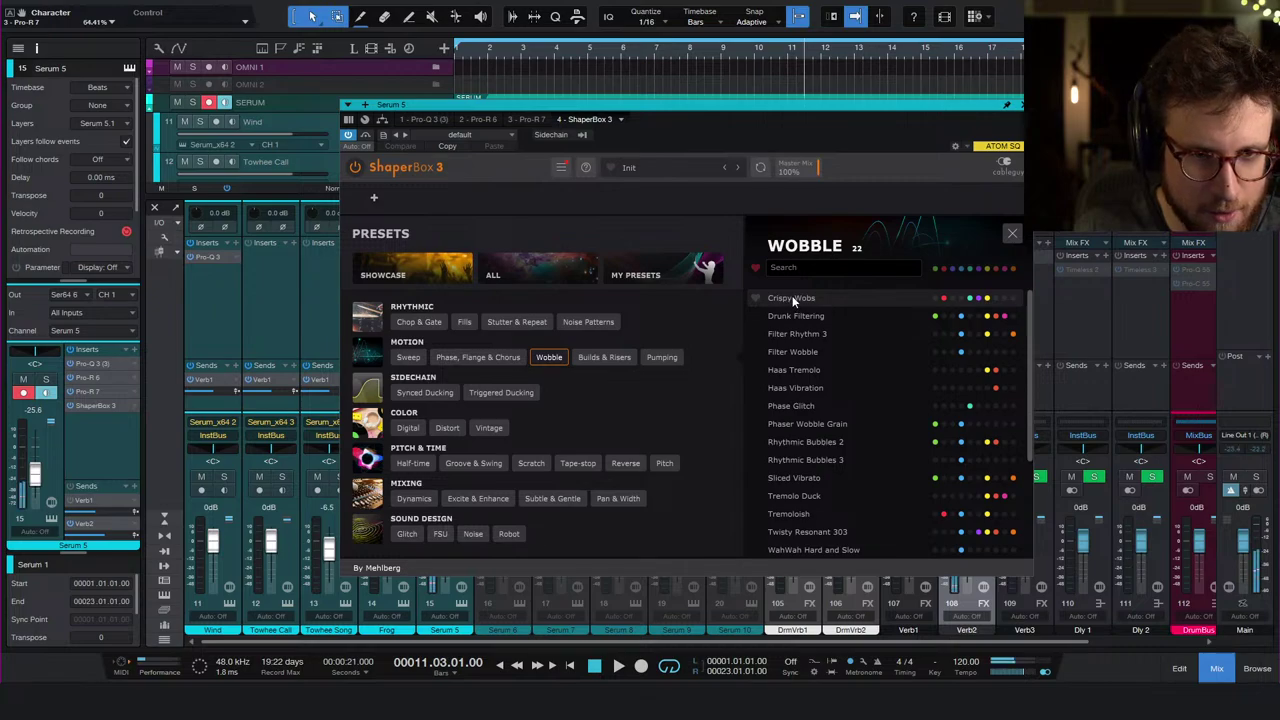
pyautogui.doubleClick(834, 320)
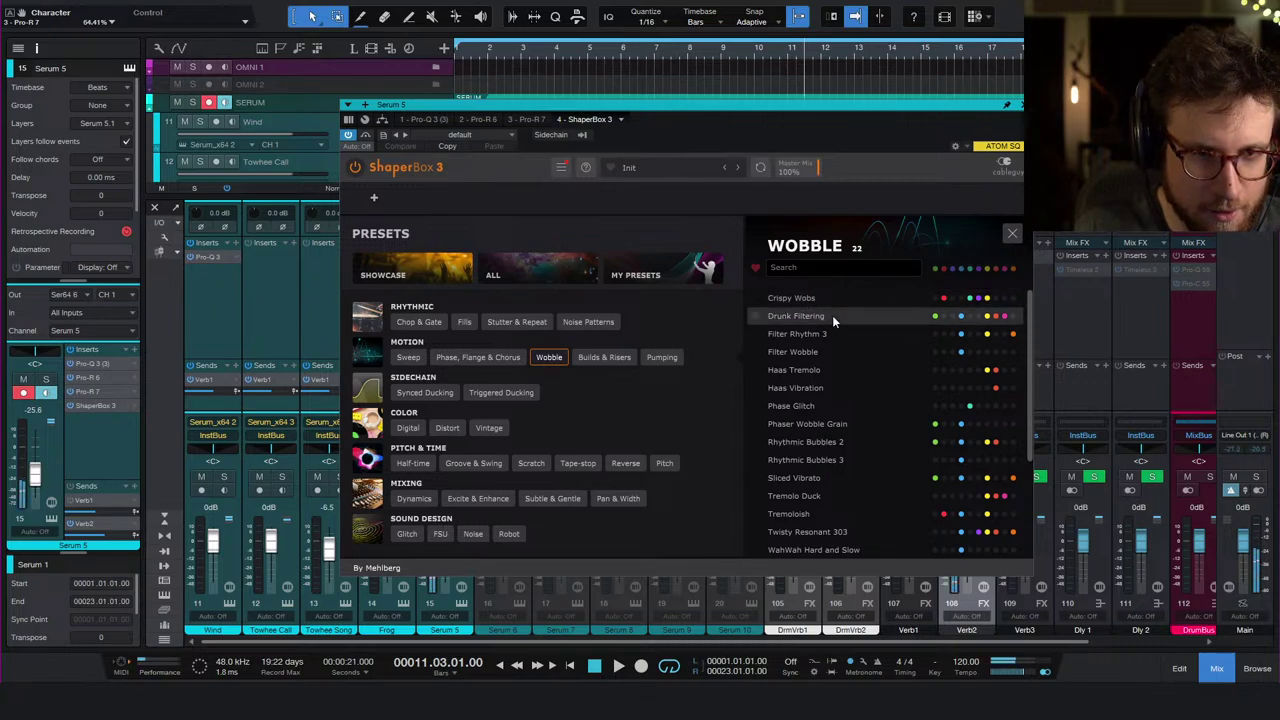
pyautogui.doubleClick(854, 388)
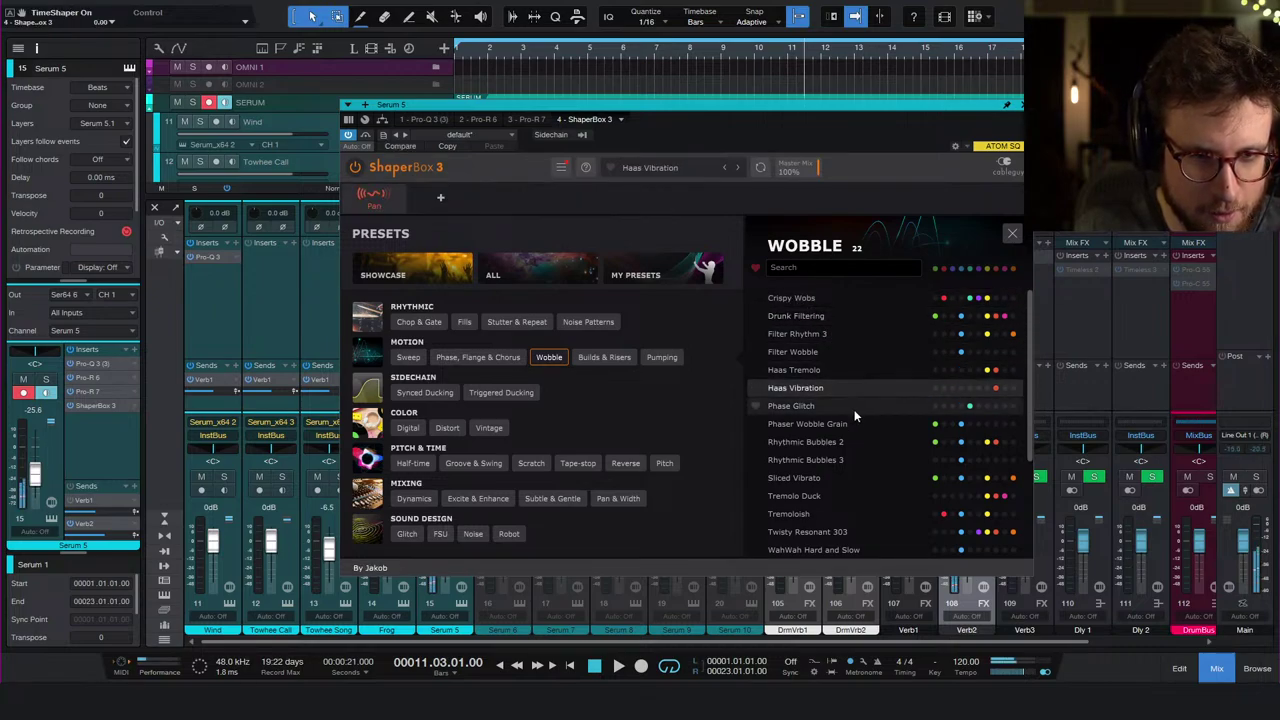
pyautogui.click(857, 480)
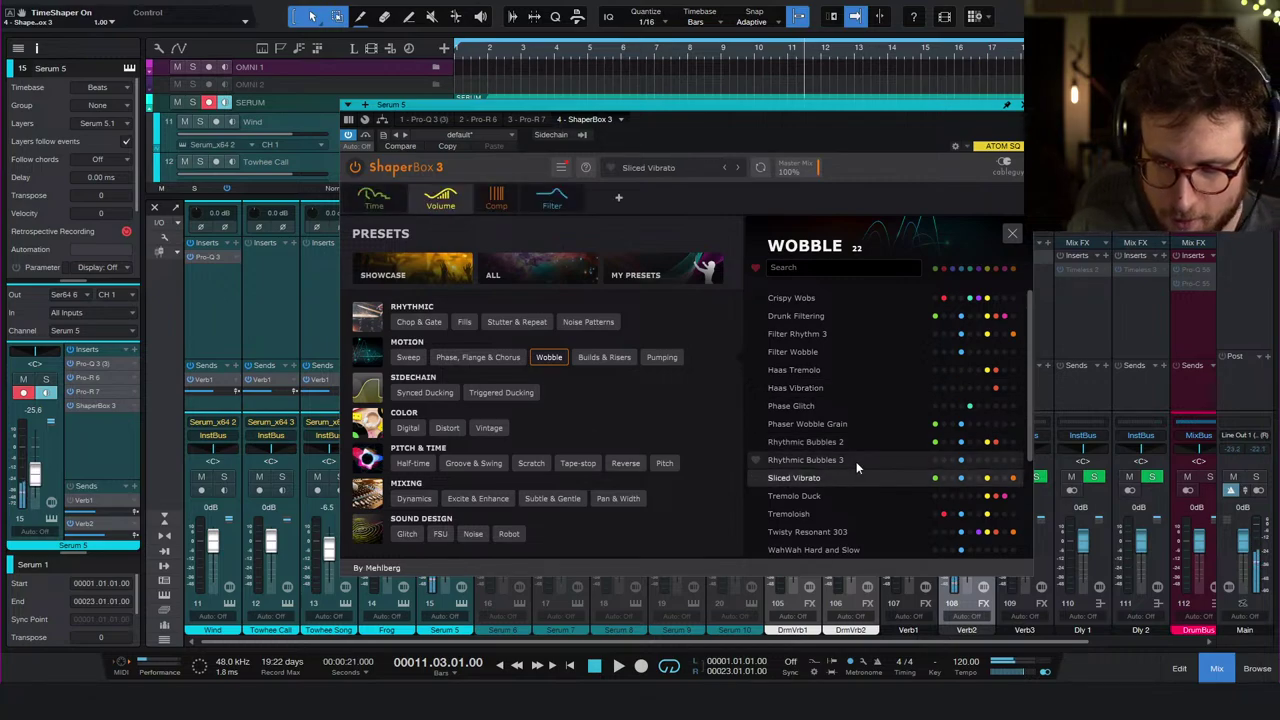
pyautogui.scroll(-3, 856, 461)
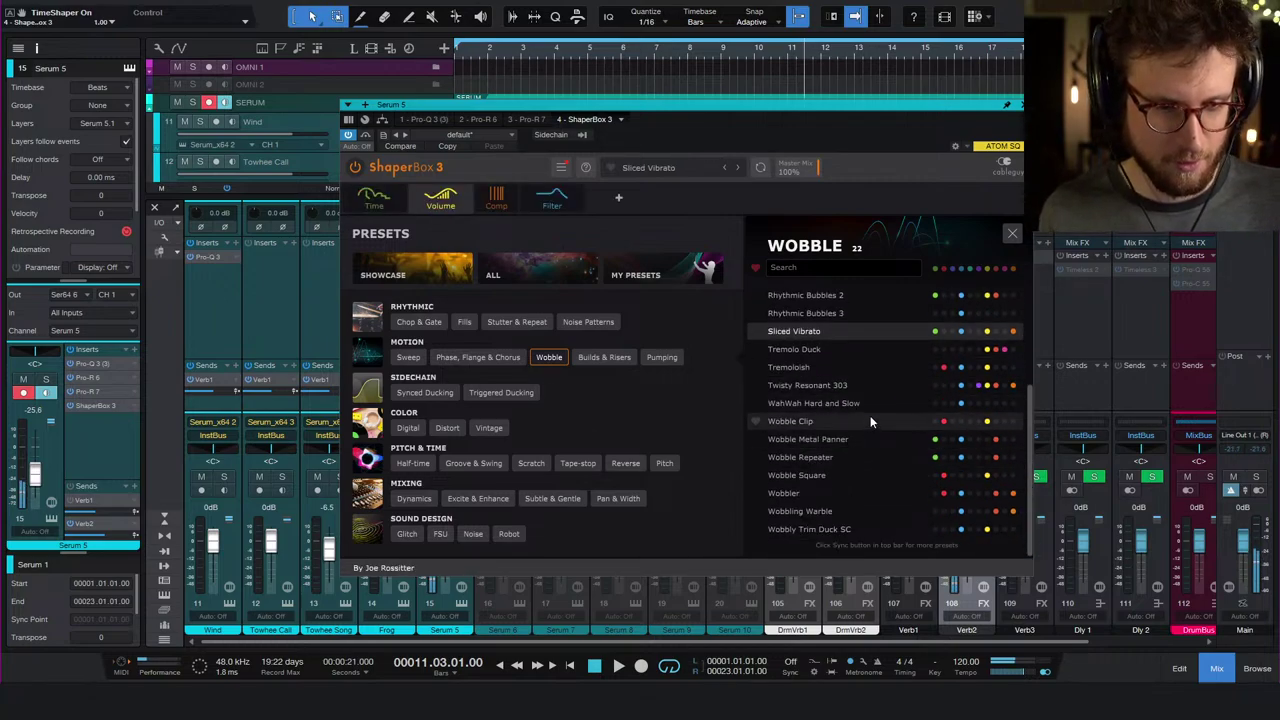
pyautogui.scroll(3, 870, 418)
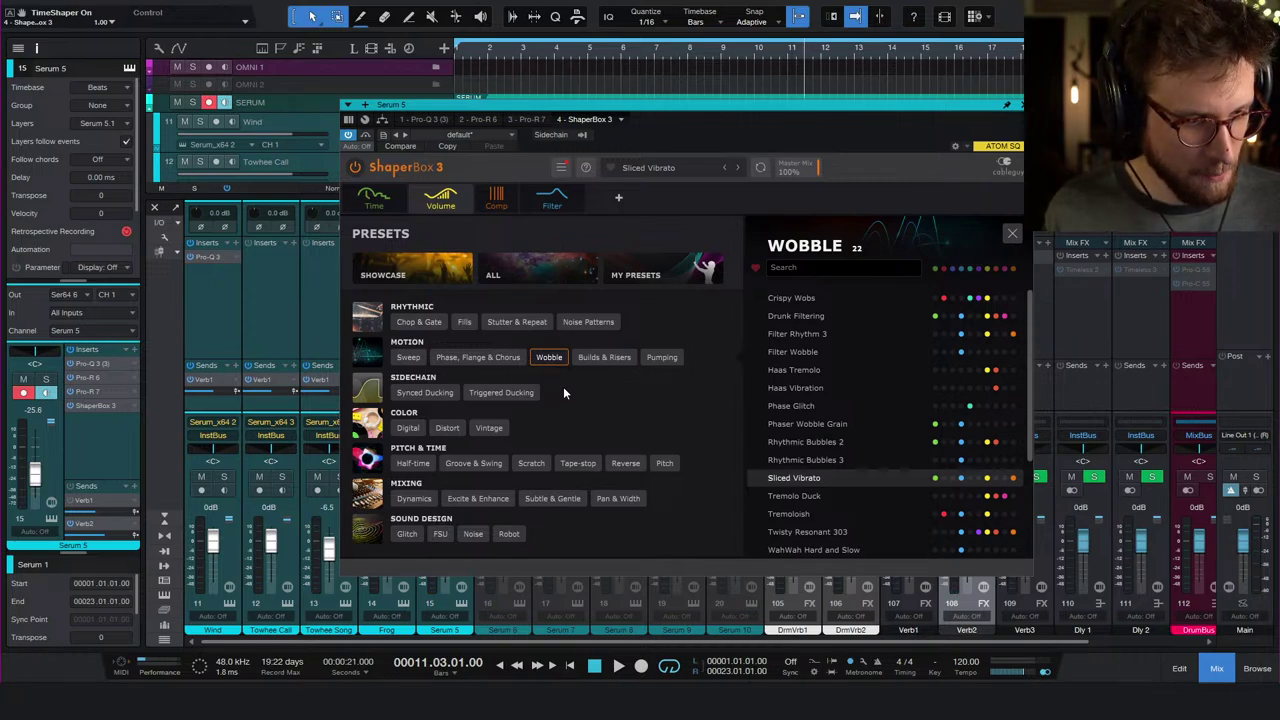
# - Browse the Subtle & Gentle, Glitch and FSU categories and try Noise presets such as Twitter Feed, Gritty Noise Groove and Noisy Swoosh 2
pyautogui.click(560, 500)
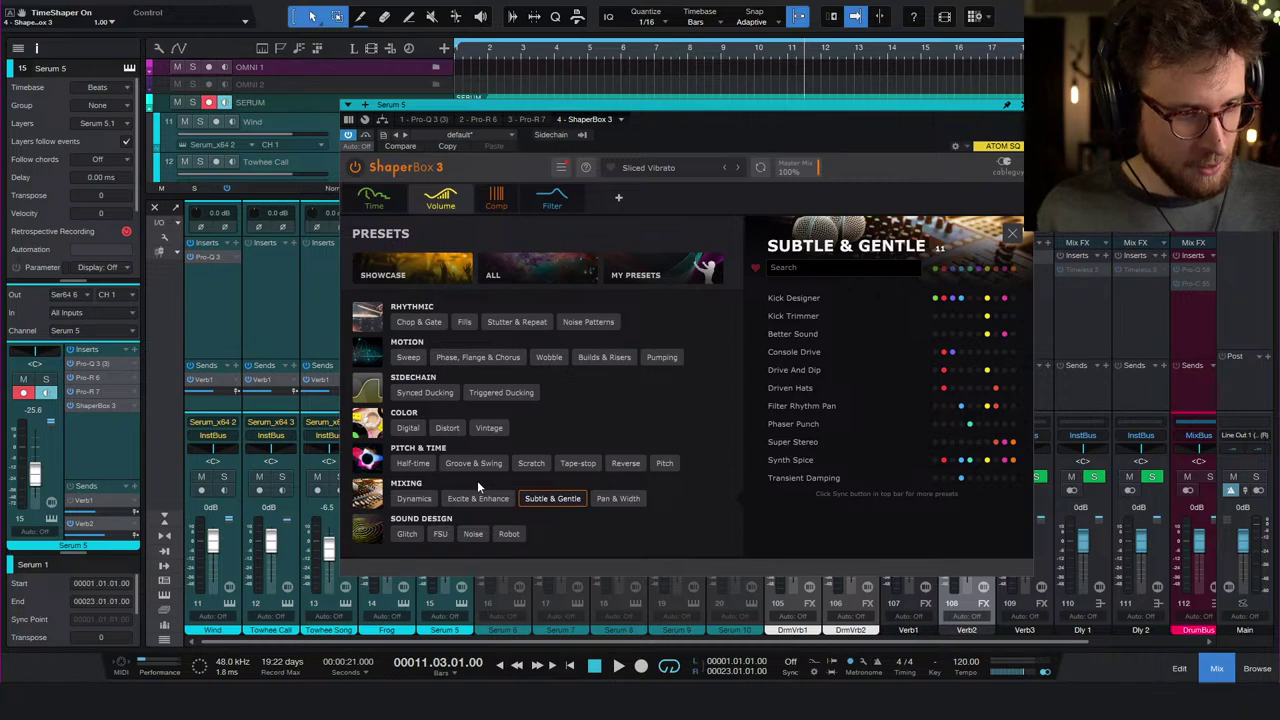
pyautogui.click(407, 533)
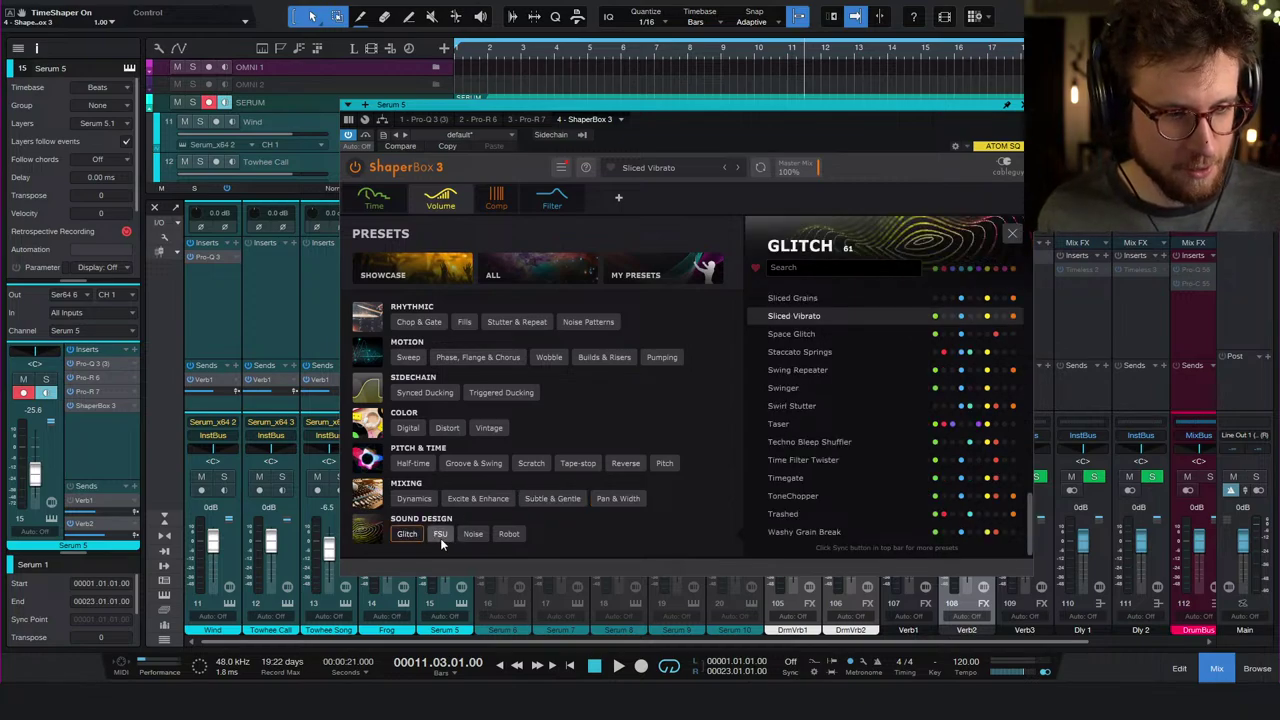
pyautogui.click(440, 535)
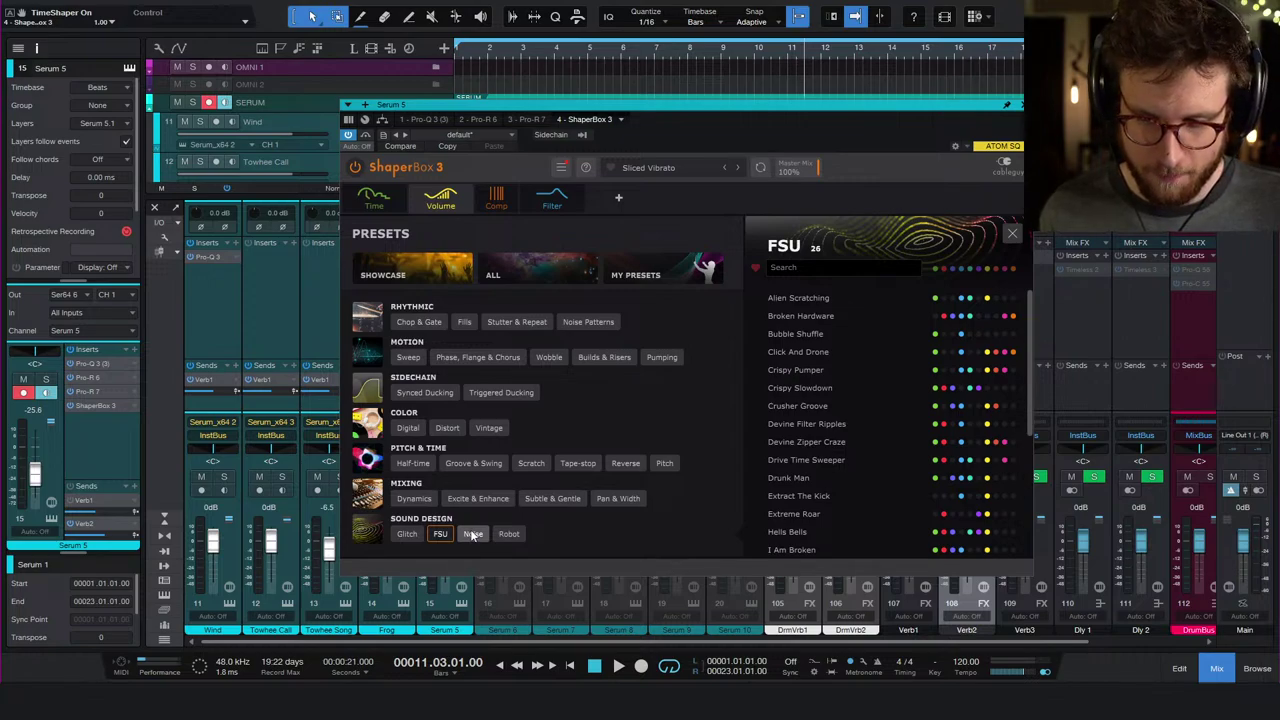
pyautogui.click(473, 534)
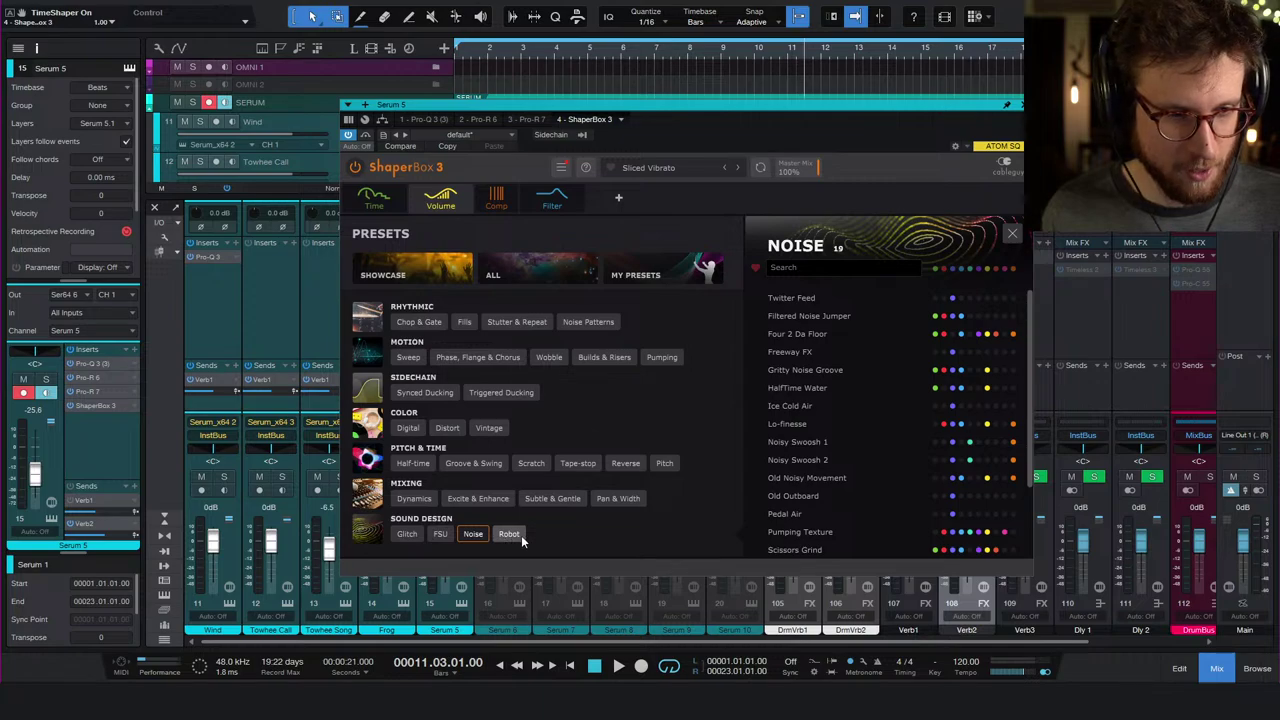
pyautogui.click(814, 303)
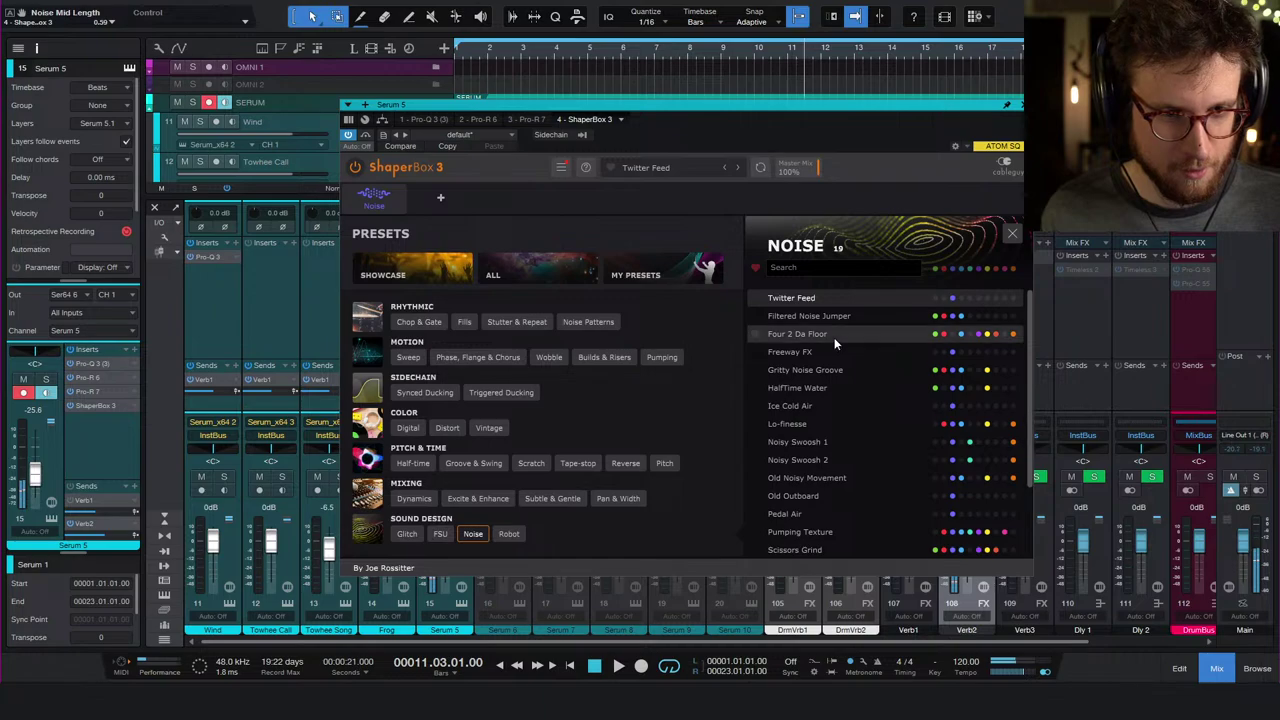
pyautogui.click(838, 340)
pyautogui.click(834, 372)
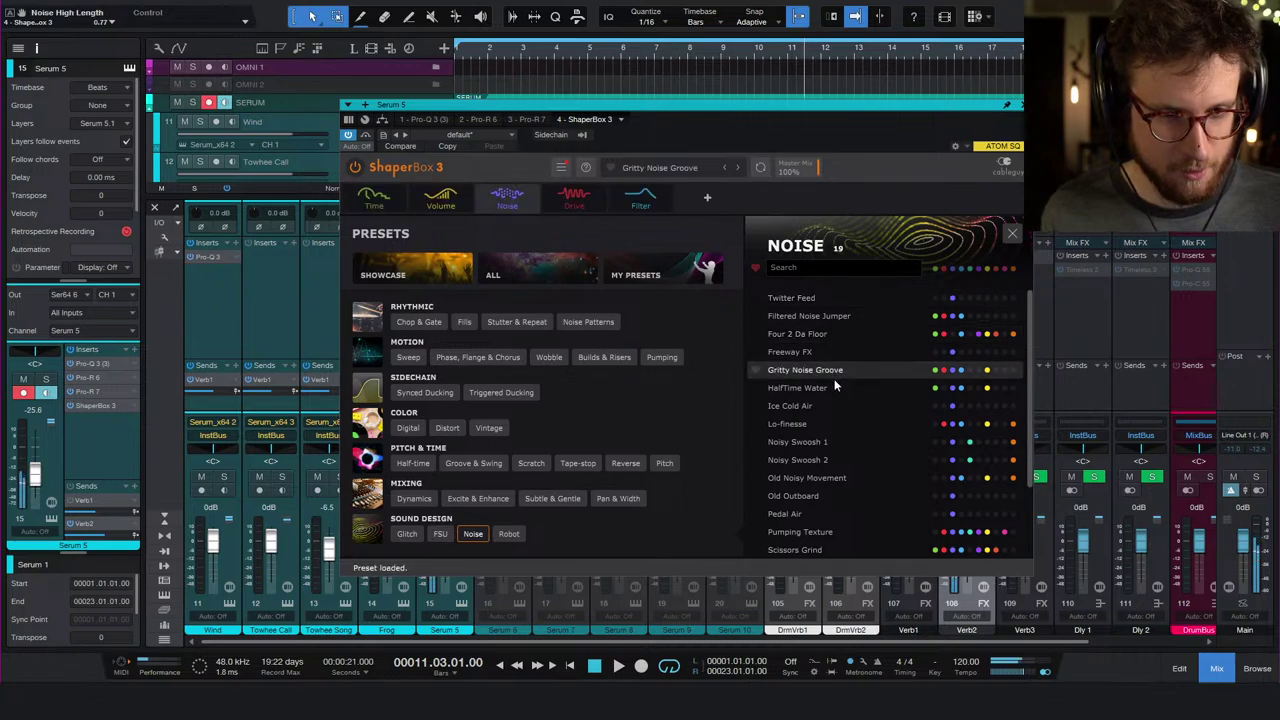
pyautogui.click(837, 407)
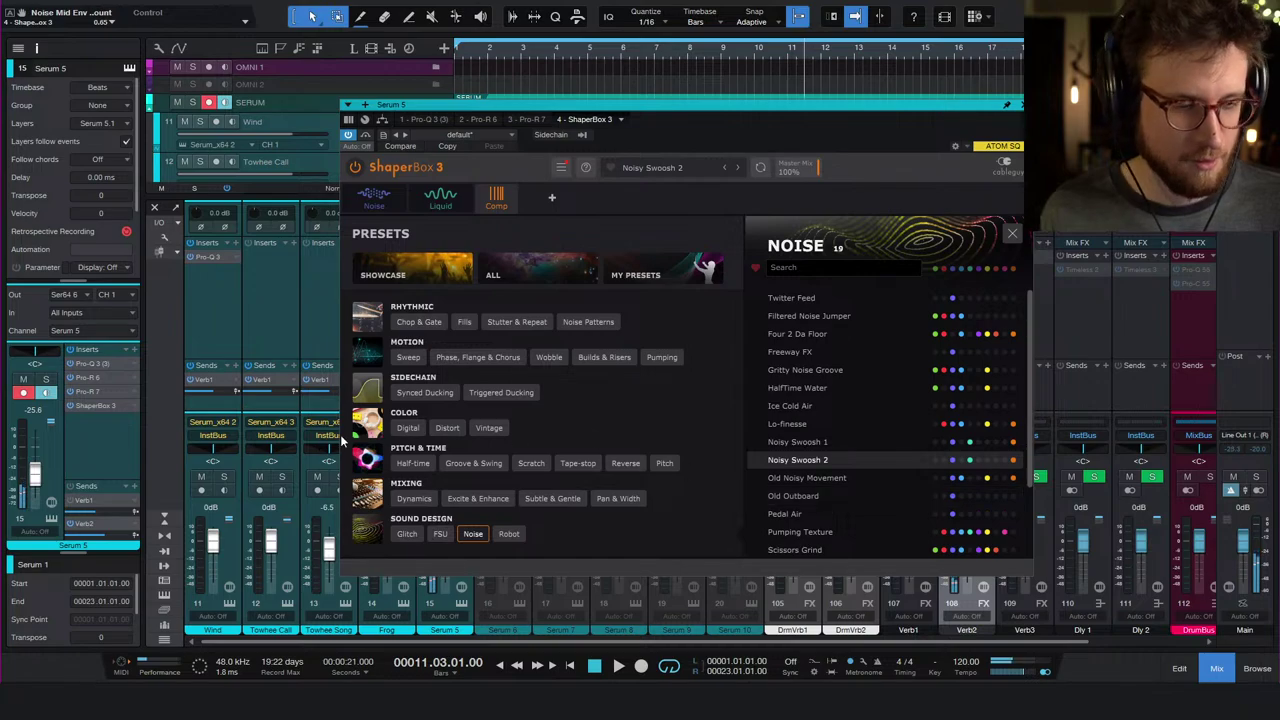
# - Close the ShaperBox 3 editor and remove ShaperBox 3 from the Serum 5 channel
pyautogui.press('Escape')
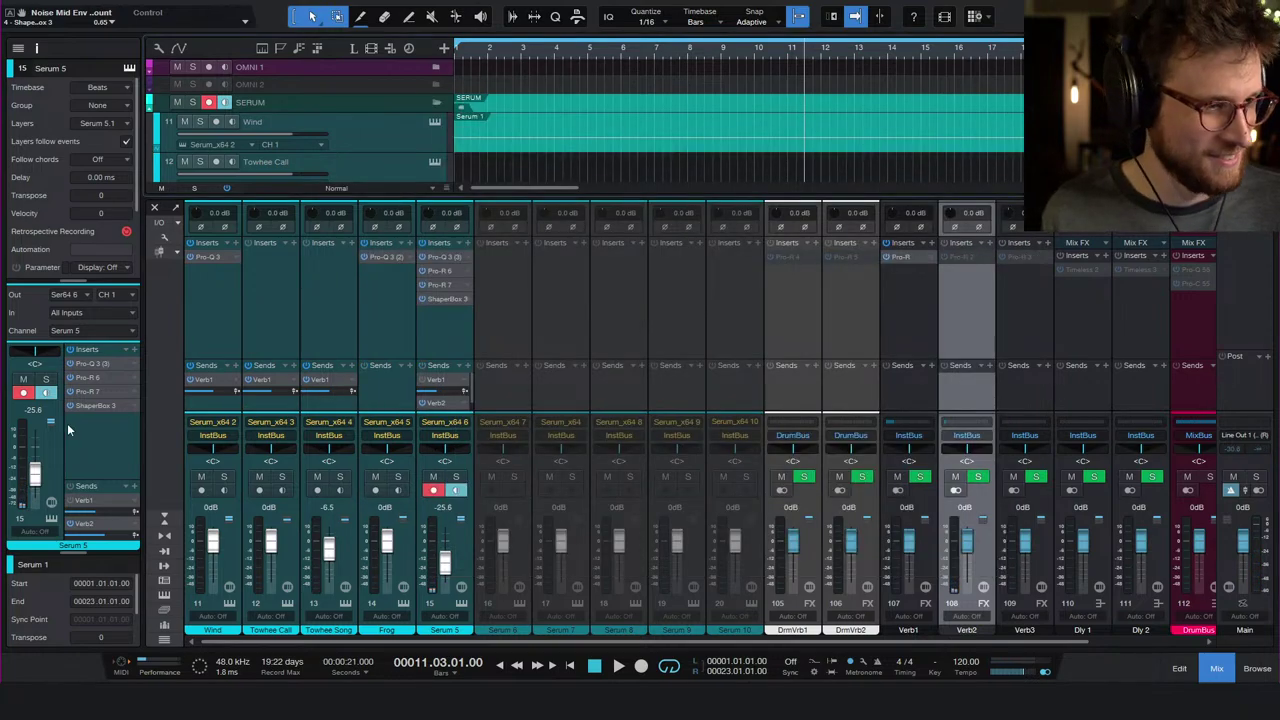
pyautogui.rightClick(128, 409)
pyautogui.click(170, 546)
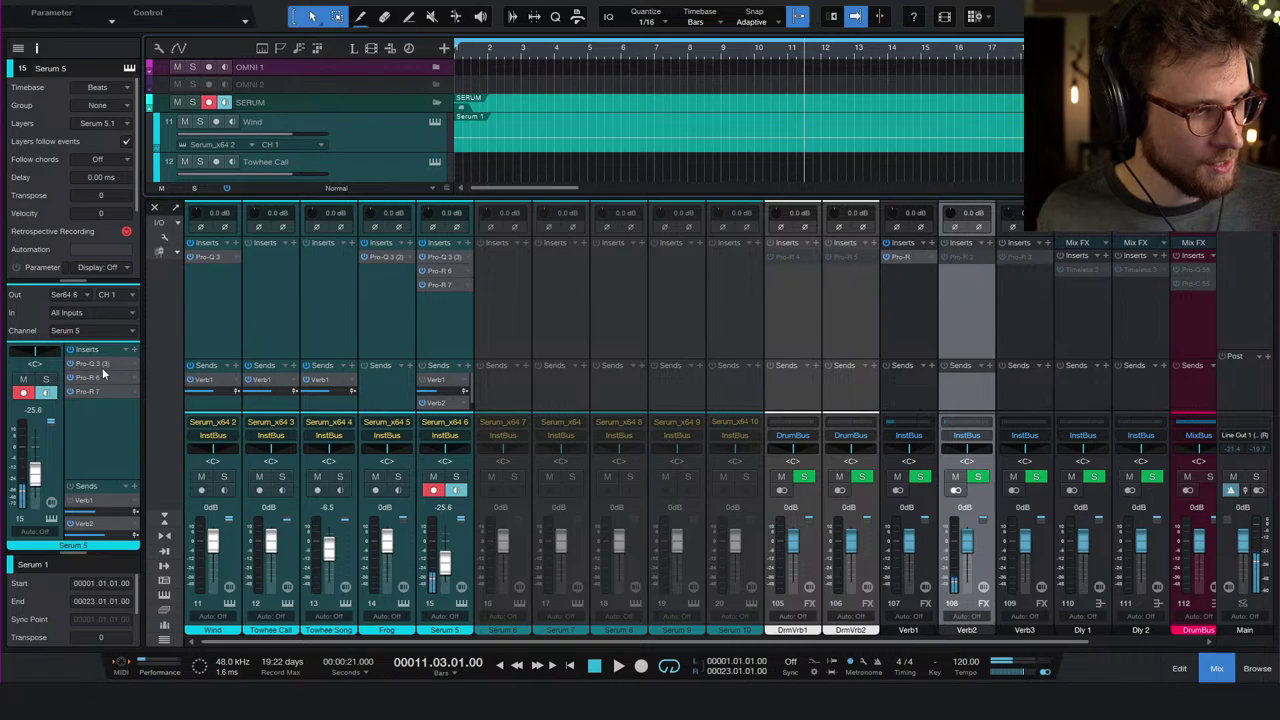
# - Insert RC-20 Retro Color on the Serum 5 channel and move it between the Pro-Q 3 and the first Pro-R
pyautogui.click(137, 350)
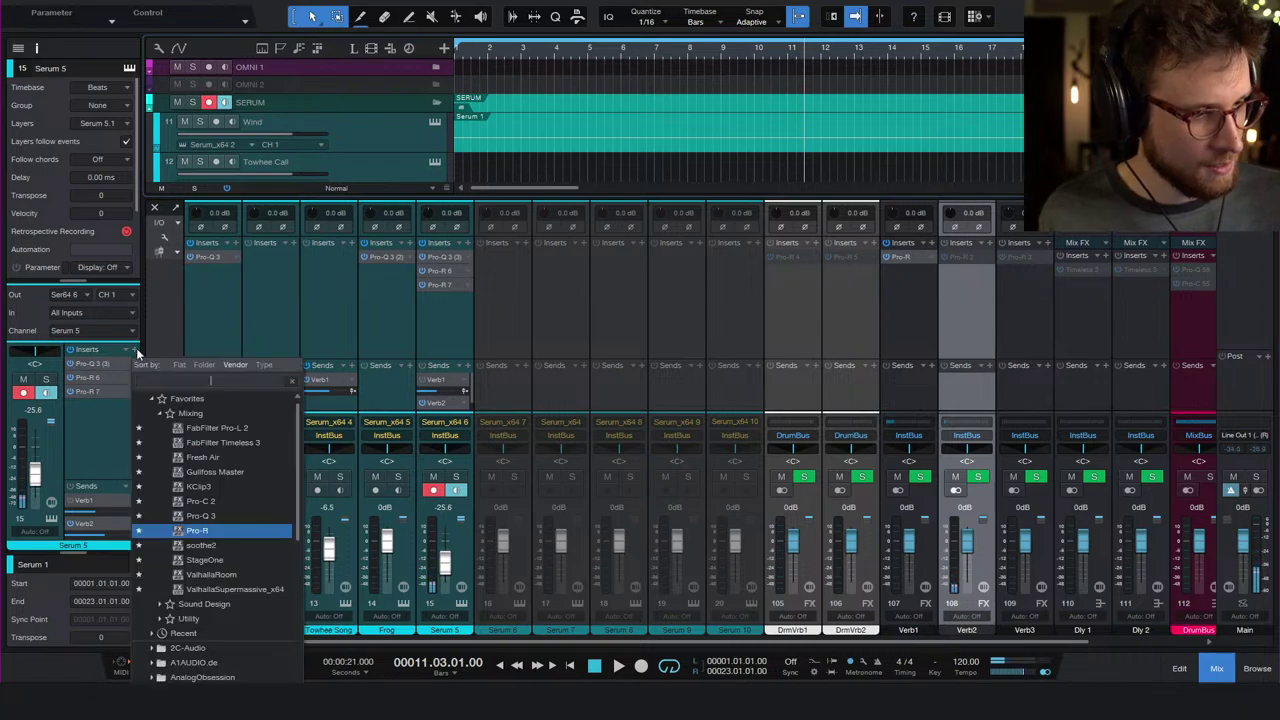
pyautogui.write('rc')
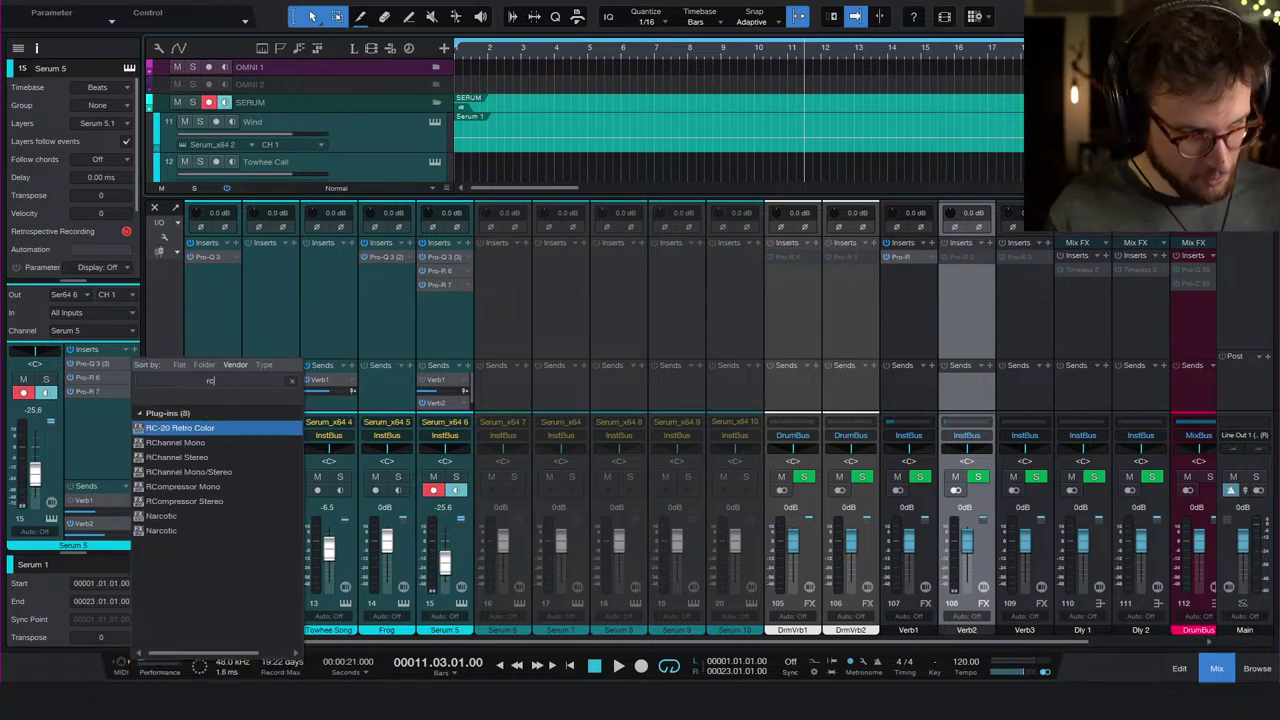
pyautogui.click(203, 428)
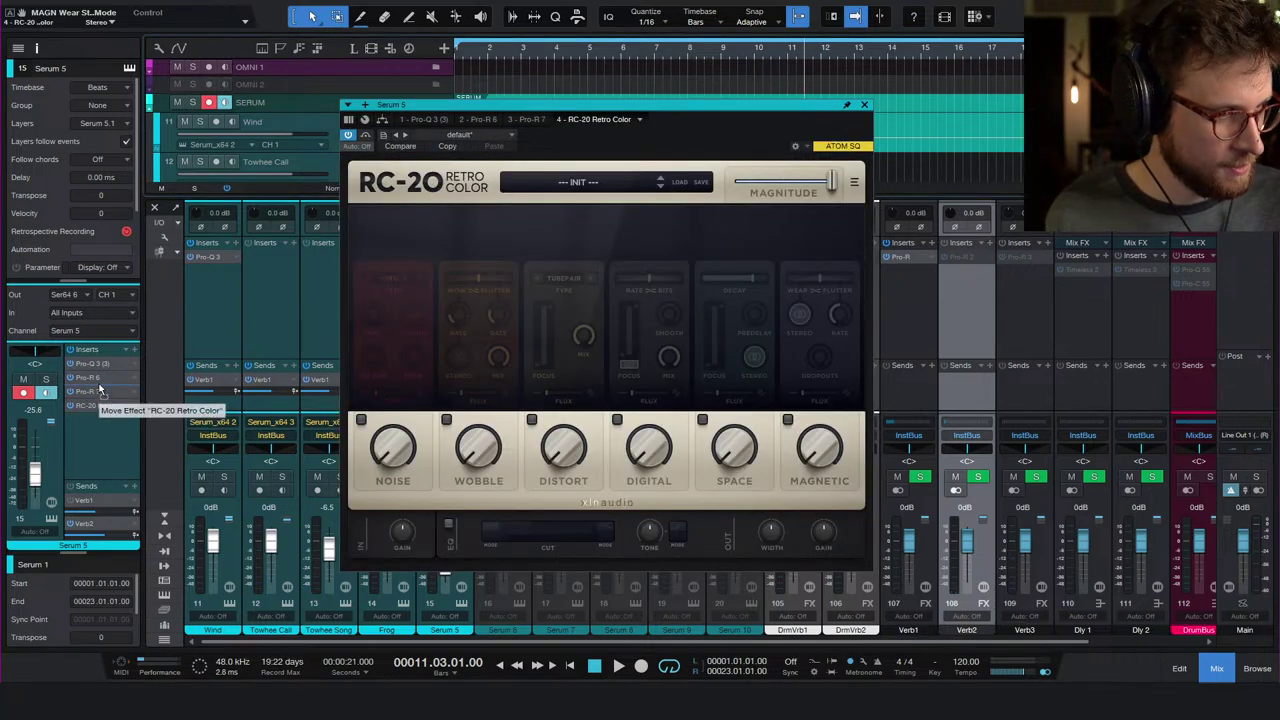
pyautogui.moveTo(100, 390); pyautogui.dragTo(101, 373)
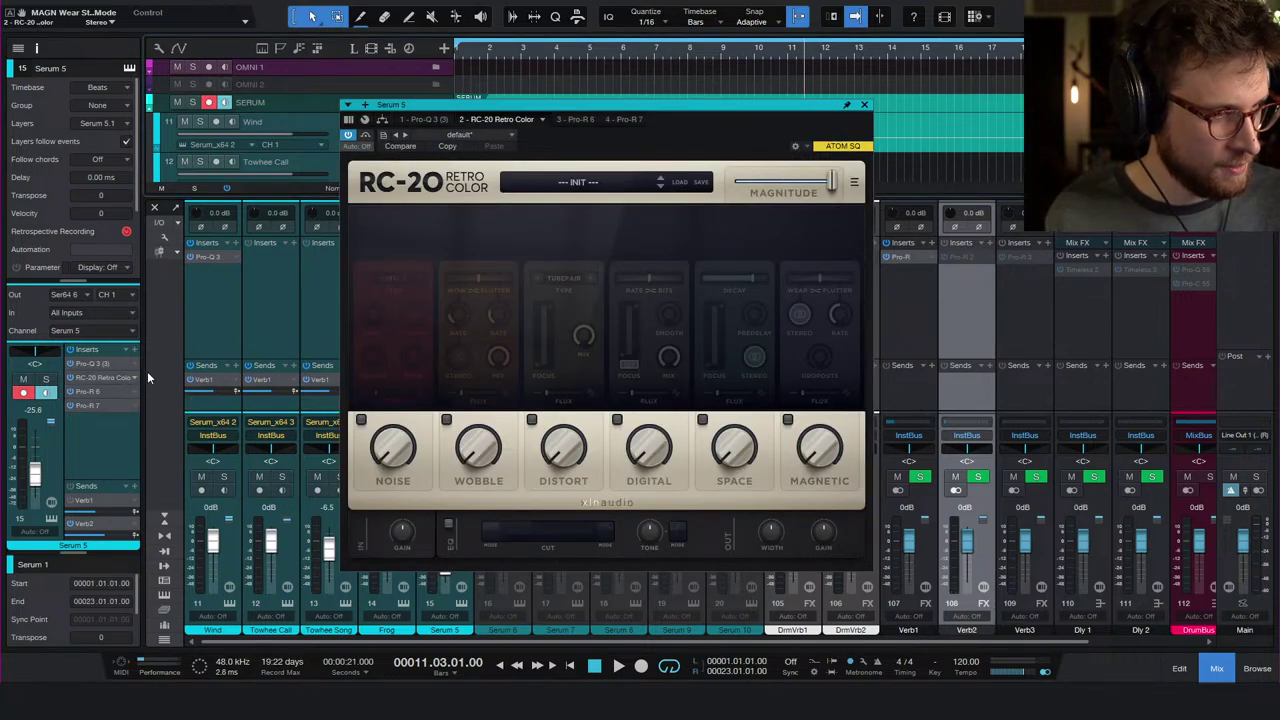
# - Enable RC-20's Wobble module at about 18%, set its balance to 100% Wow and 0% Flutter, and raise its flux to a moderate level
pyautogui.click(446, 420)
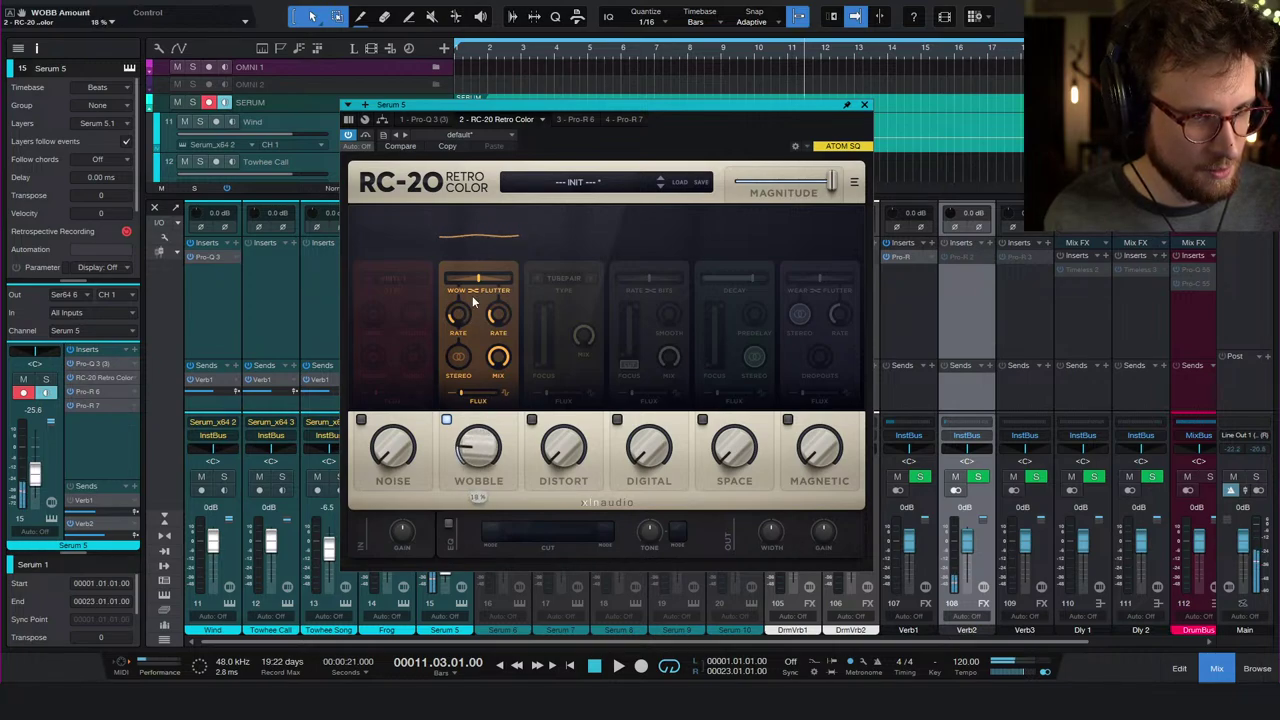
pyautogui.moveTo(460, 282)
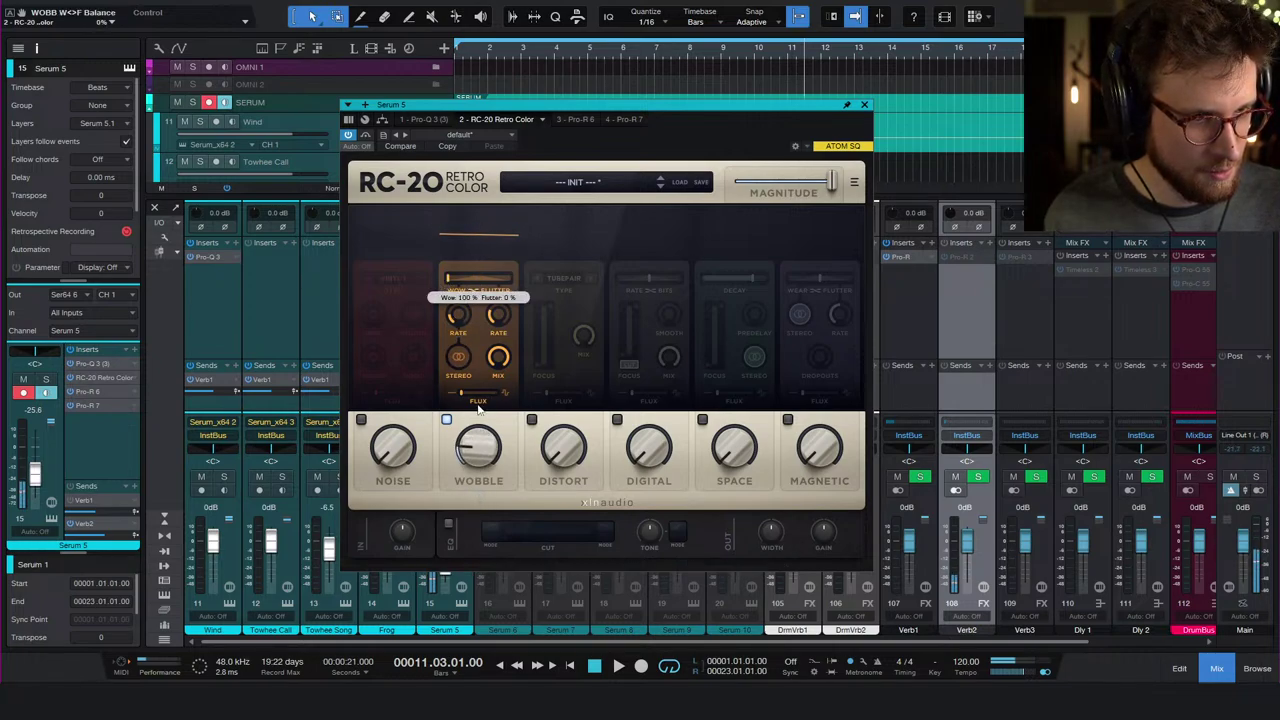
pyautogui.moveTo(481, 450)
pyautogui.moveTo(464, 305)
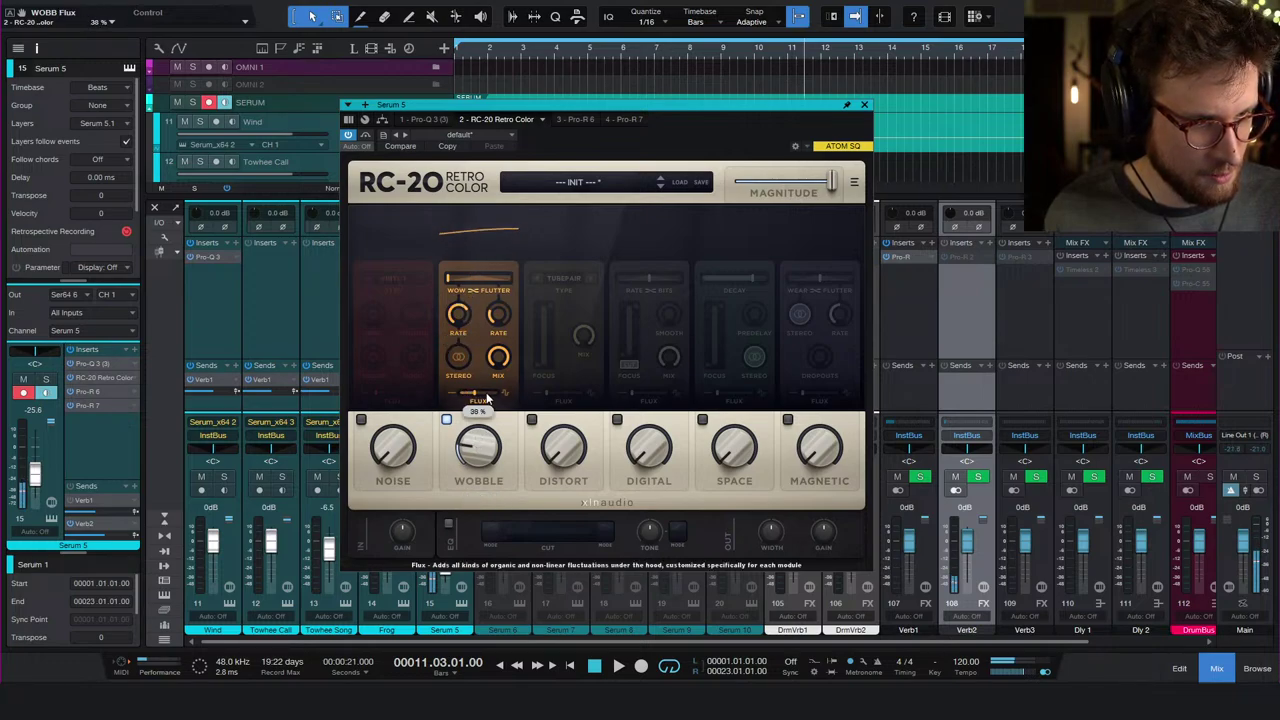
pyautogui.moveTo(473, 398); pyautogui.dragTo(495, 398)
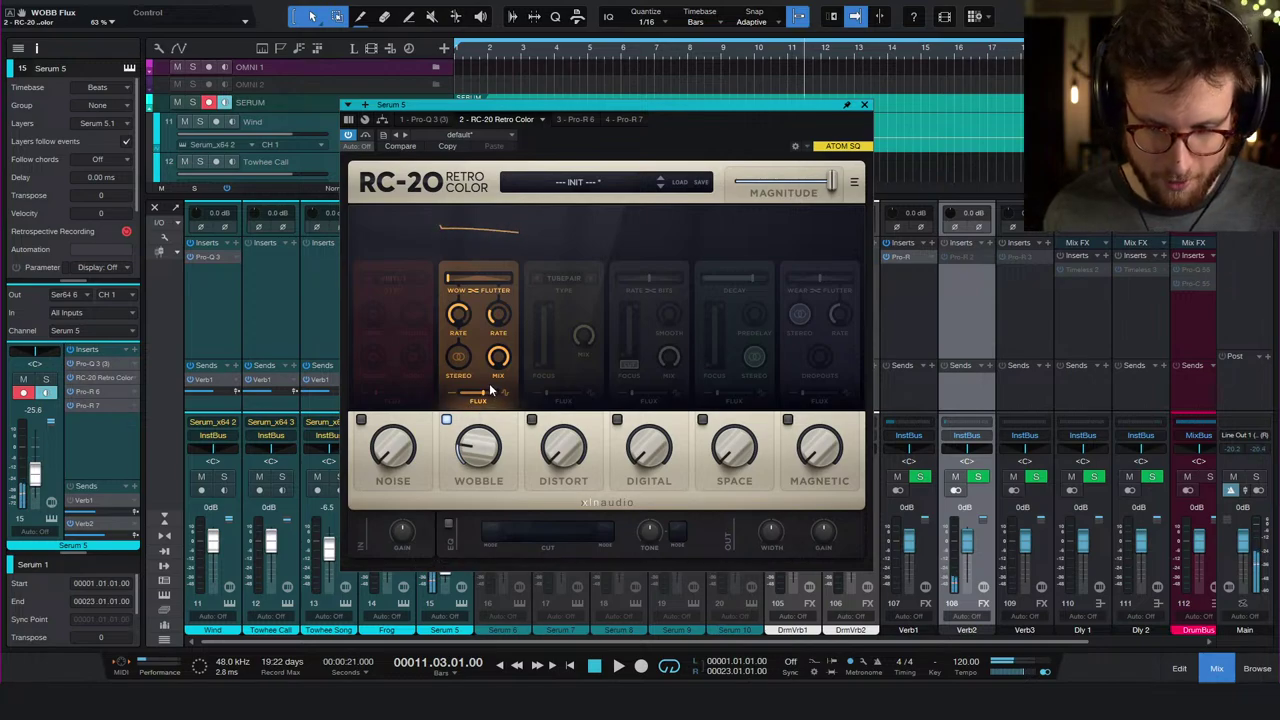
pyautogui.moveTo(489, 396); pyautogui.dragTo(477, 399)
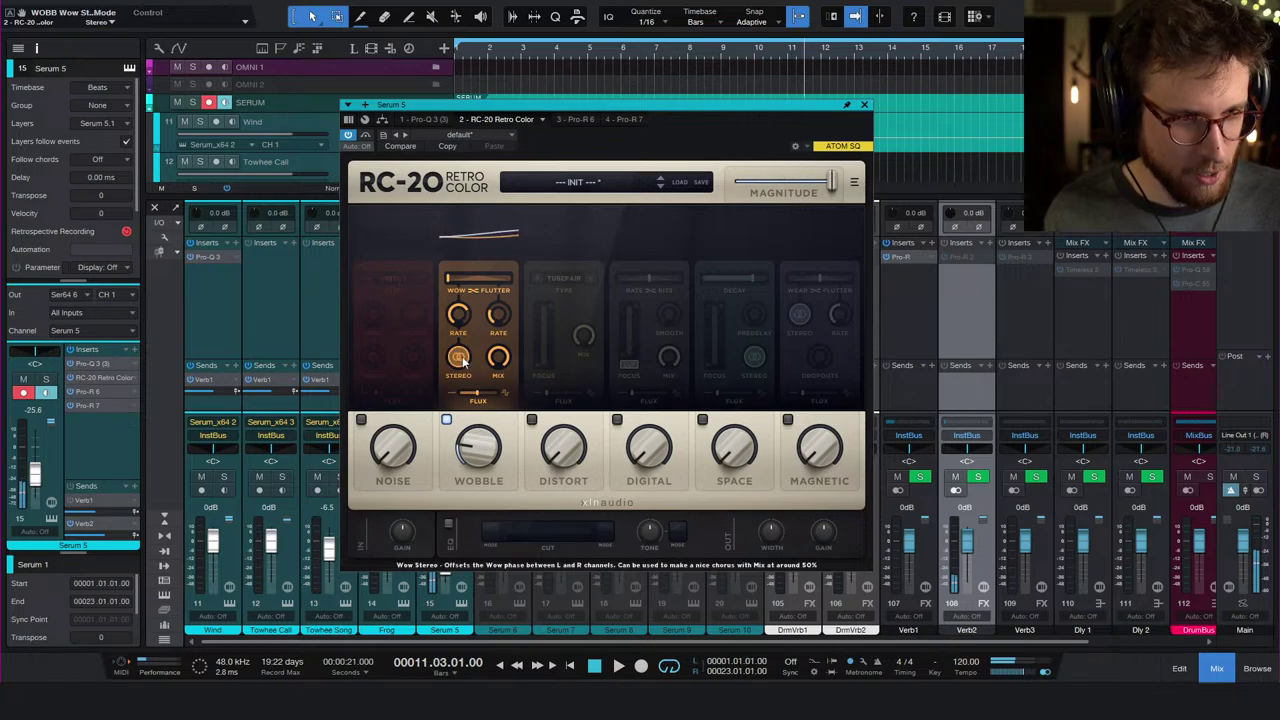
# - Set the Wow Stereo mode of RC-20's Wobble module to Mono
pyautogui.click(460, 358)
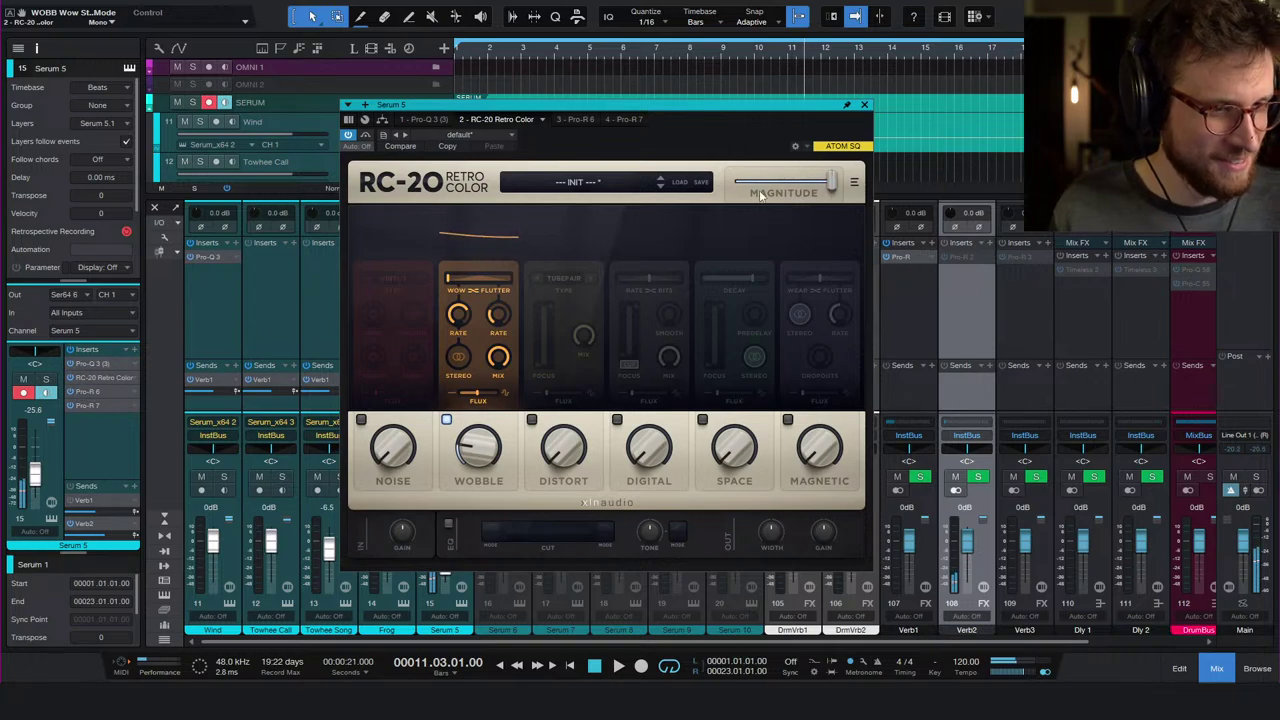
# - Open the second Pro-R, lower its mix to about 81%, try cuts and boosts on the mid Post EQ band, and delete that band
pyautogui.doubleClick(88, 405)
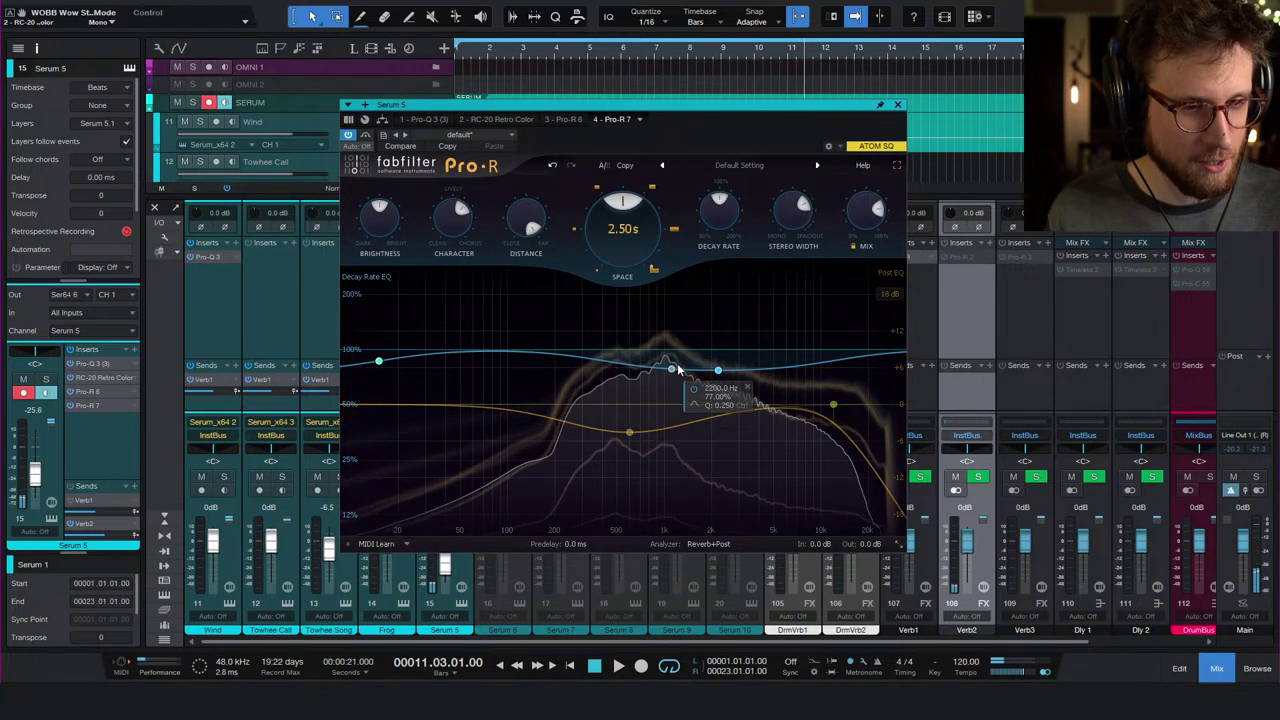
pyautogui.moveTo(630, 431); pyautogui.dragTo(631, 474)
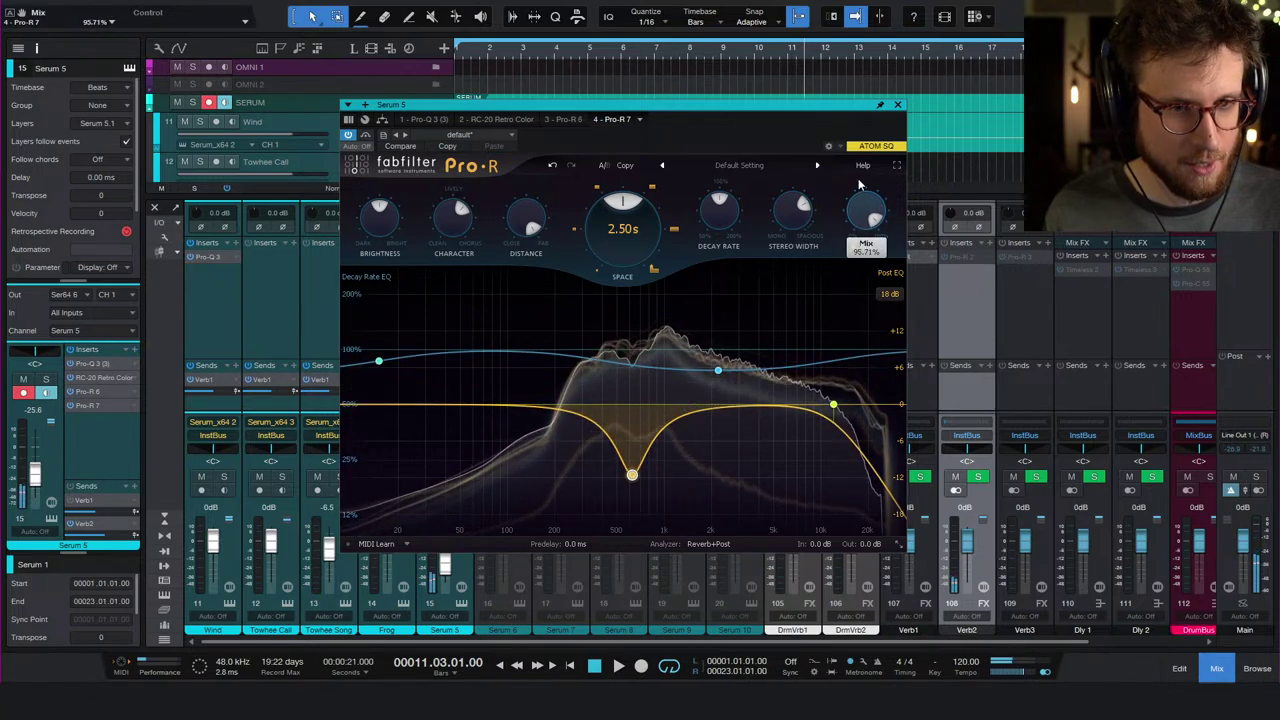
pyautogui.moveTo(632, 474); pyautogui.dragTo(598, 332)
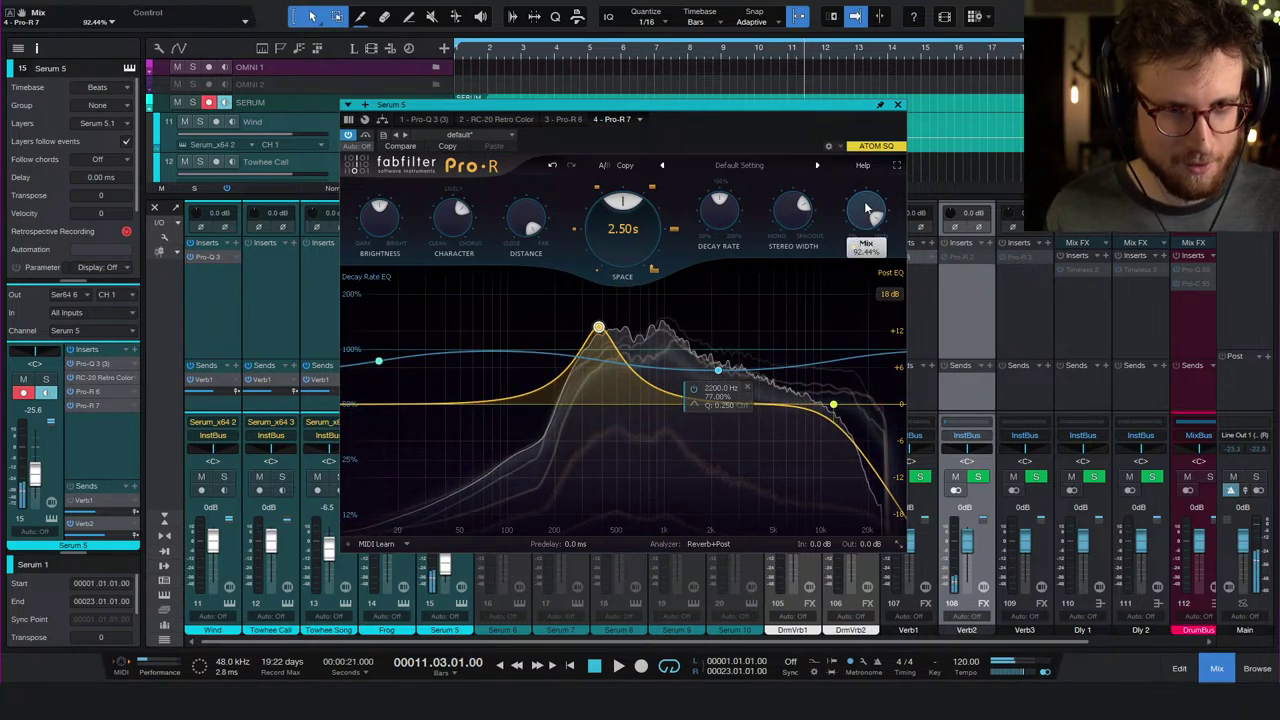
pyautogui.moveTo(866, 216); pyautogui.dragTo(856, 231)
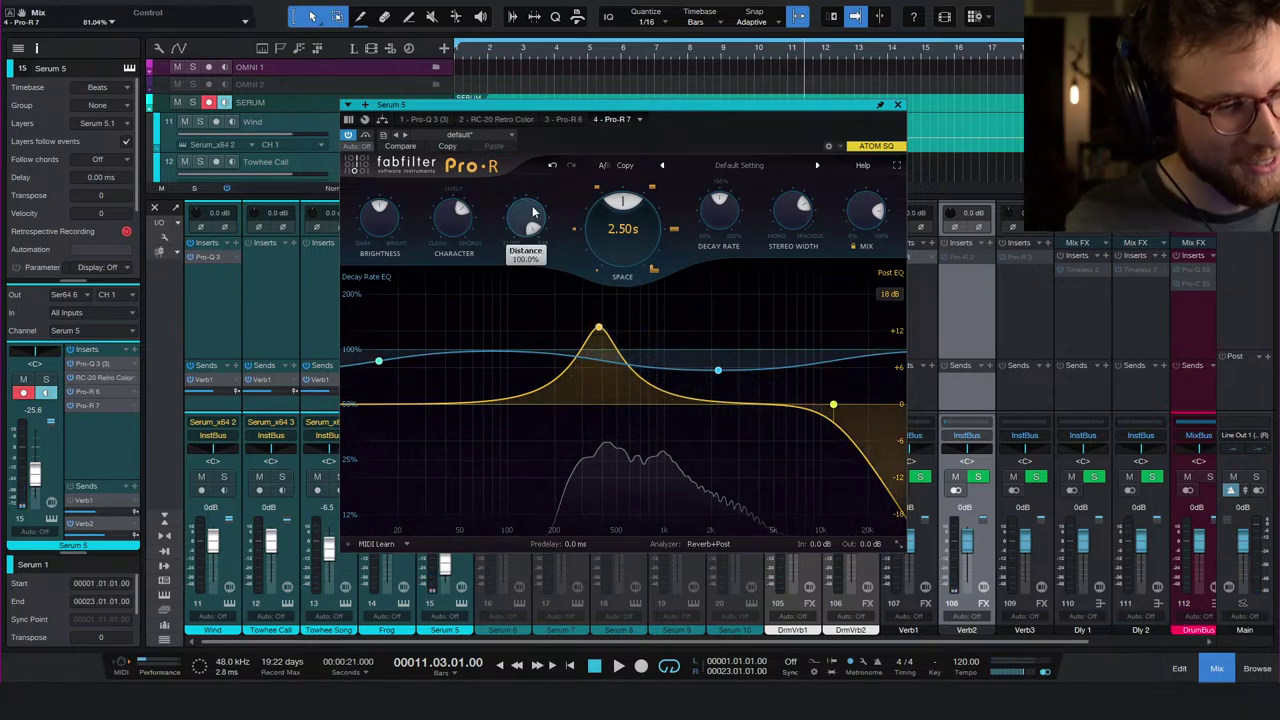
pyautogui.moveTo(598, 328); pyautogui.dragTo(616, 352)
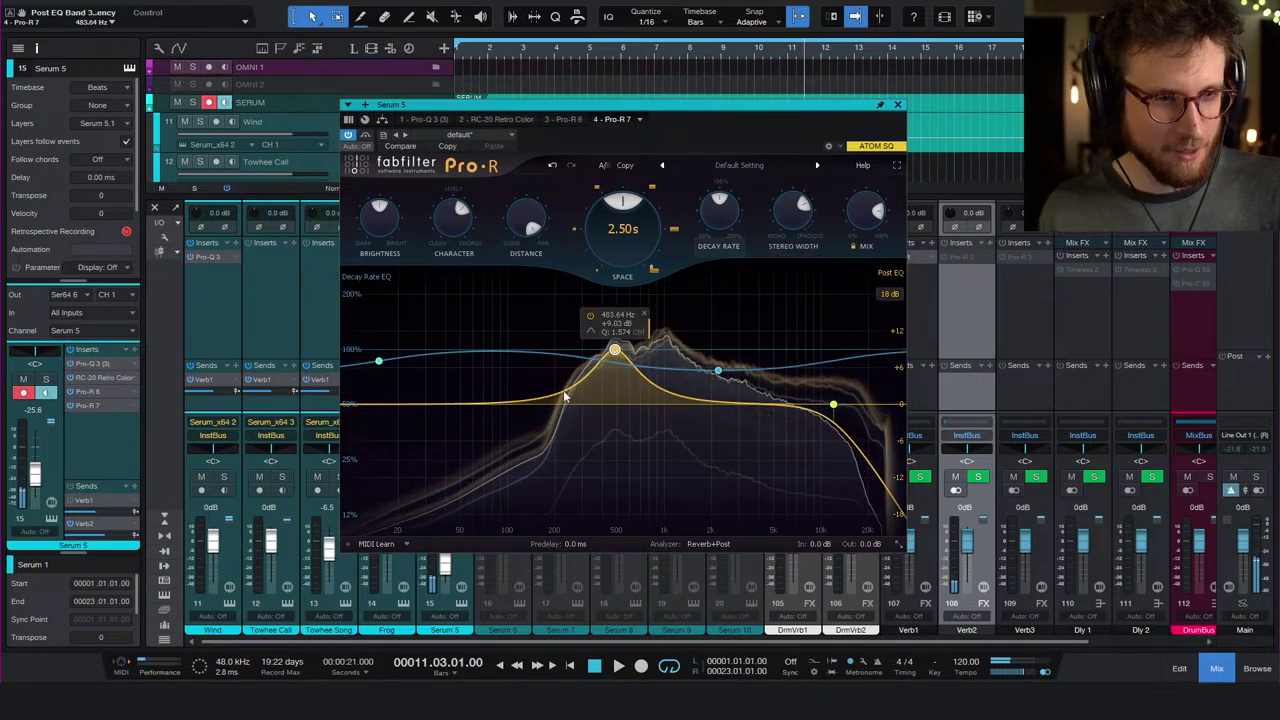
pyautogui.click(645, 316)
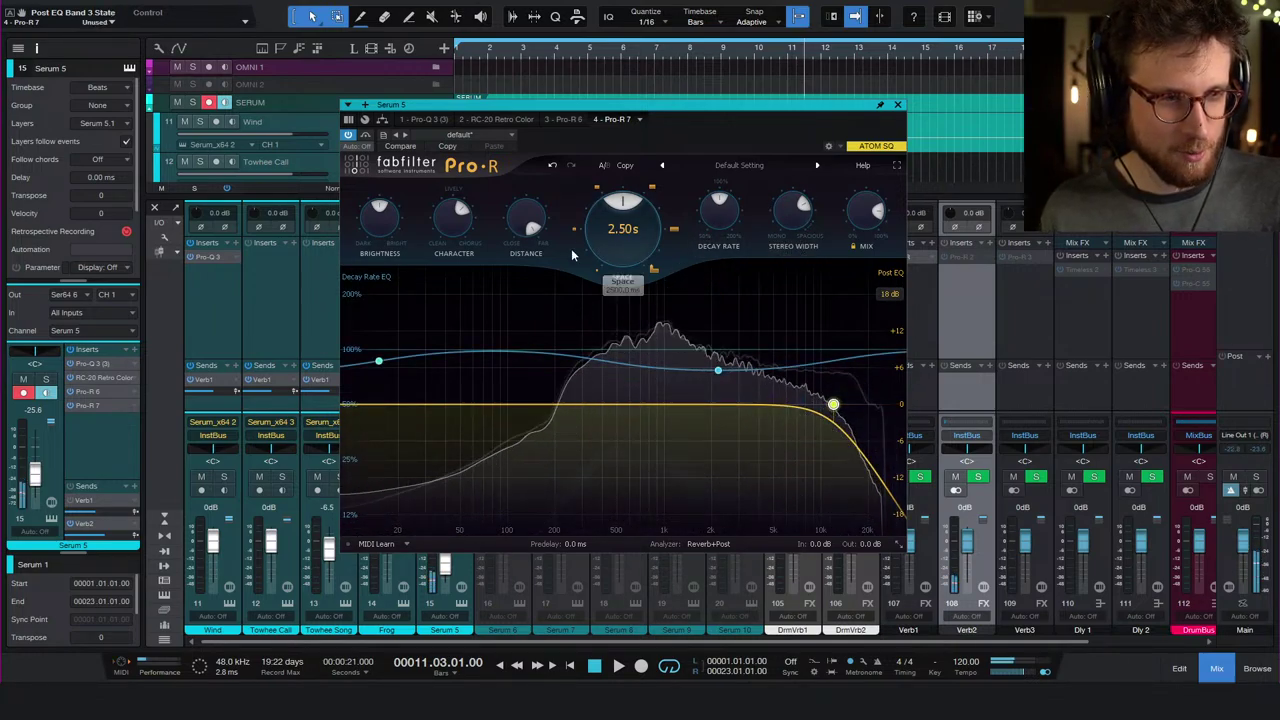
# - Set the second Pro-R to 100% distance, about 4% stereo width and 100% mix, and delete its 12 kHz Post EQ high cut
pyautogui.moveTo(533, 220)
pyautogui.mouseDown()
pyautogui.moveTo(520, 351)
pyautogui.moveTo(522, 230)
pyautogui.mouseUp()
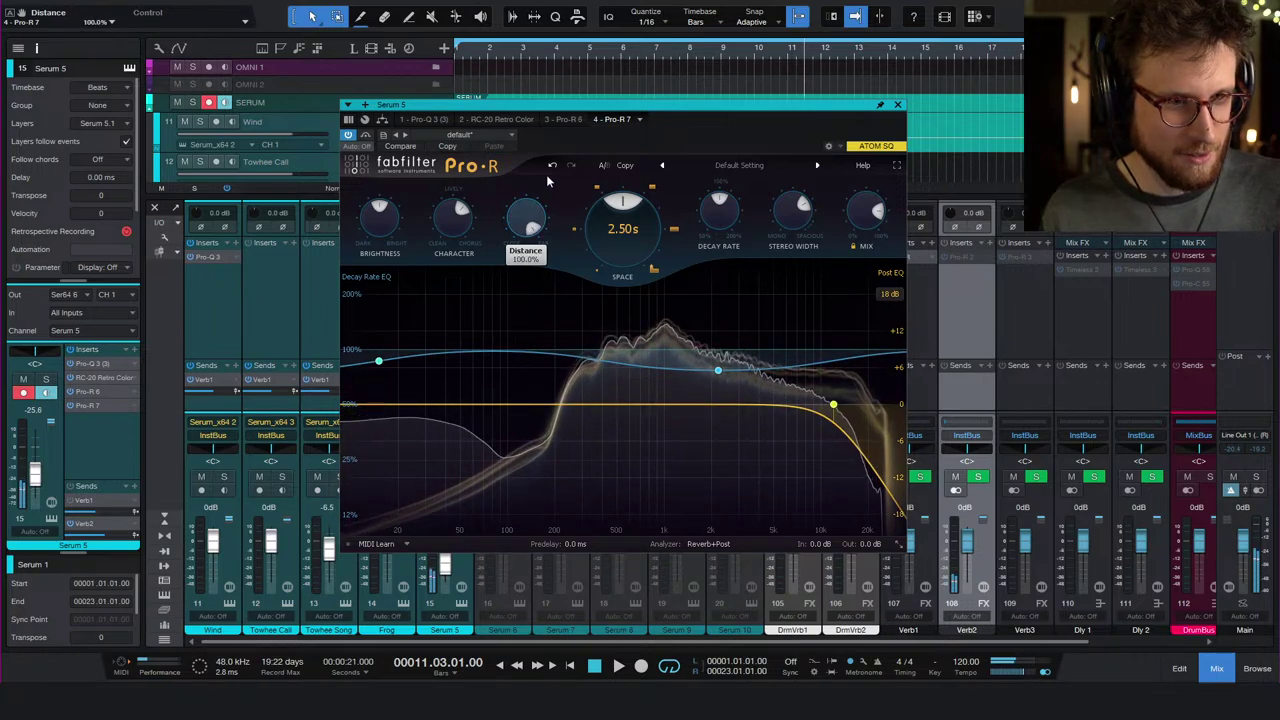
pyautogui.moveTo(800, 229); pyautogui.dragTo(785, 310)
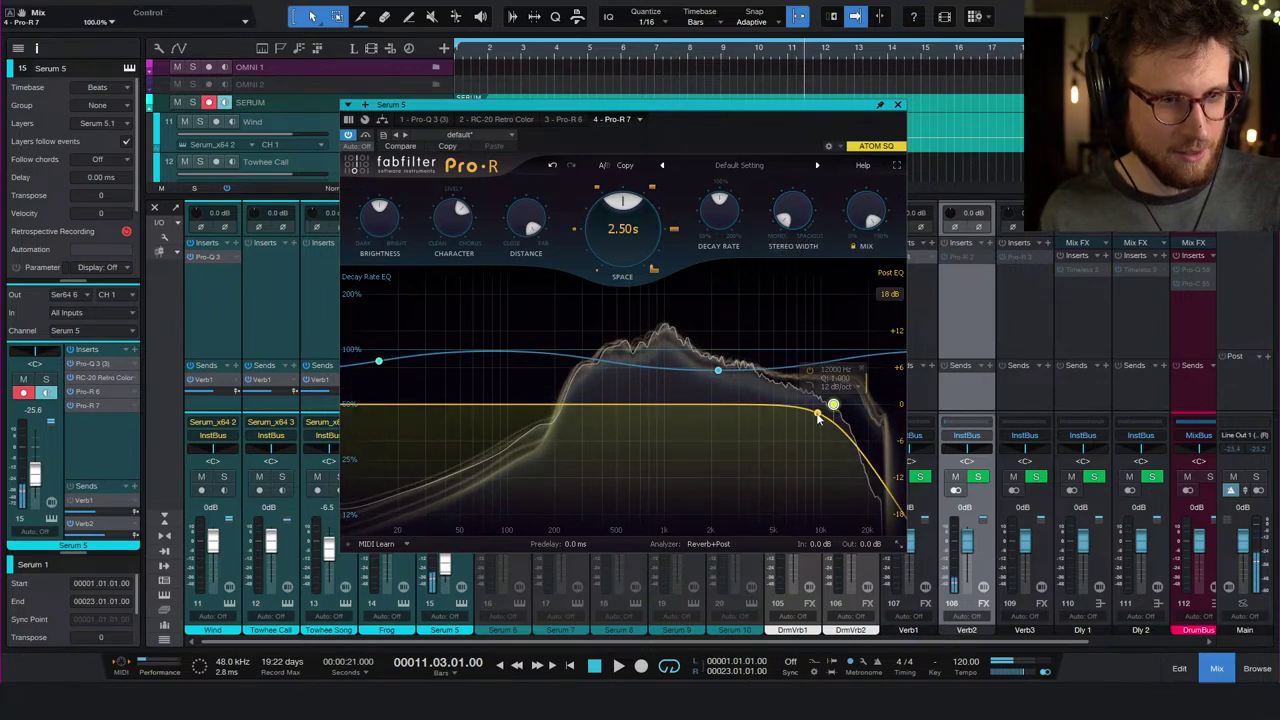
pyautogui.click(860, 369)
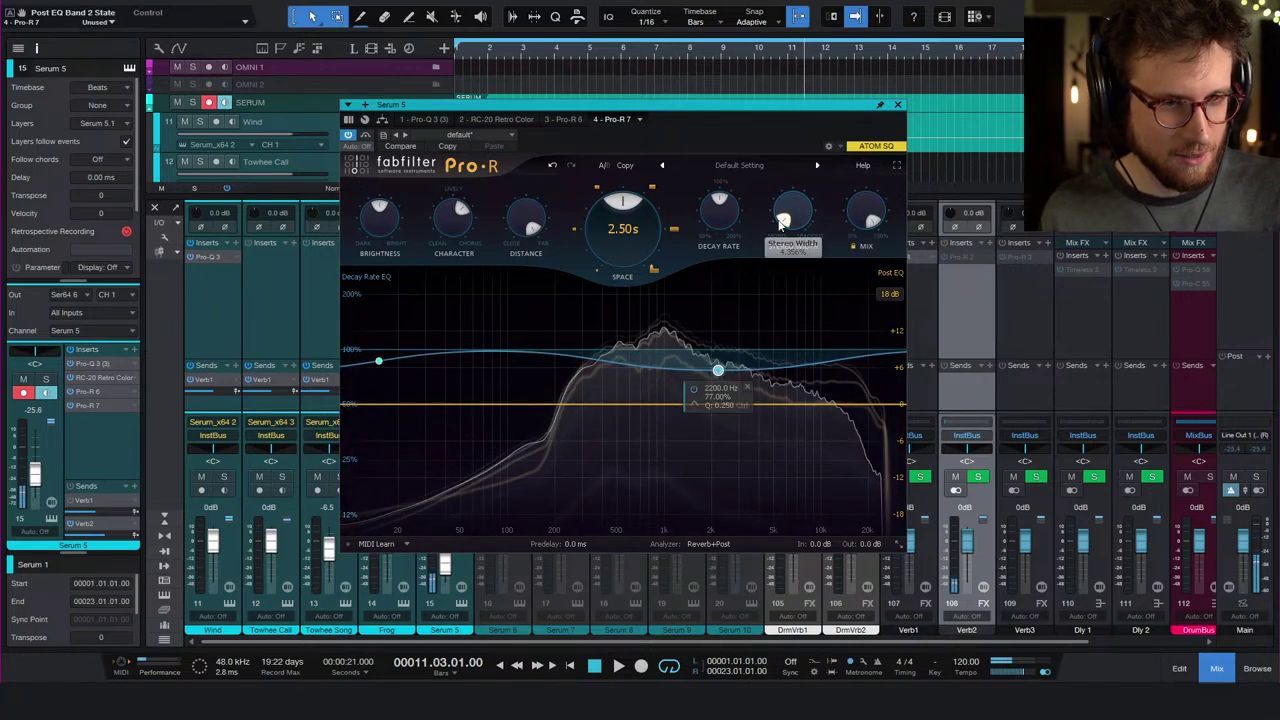
# - Try a 0.39 s space, 50% decay rate and about 84% mix on the second Pro-R, then bypass it and close its editor
pyautogui.moveTo(619, 232); pyautogui.dragTo(616, 297)
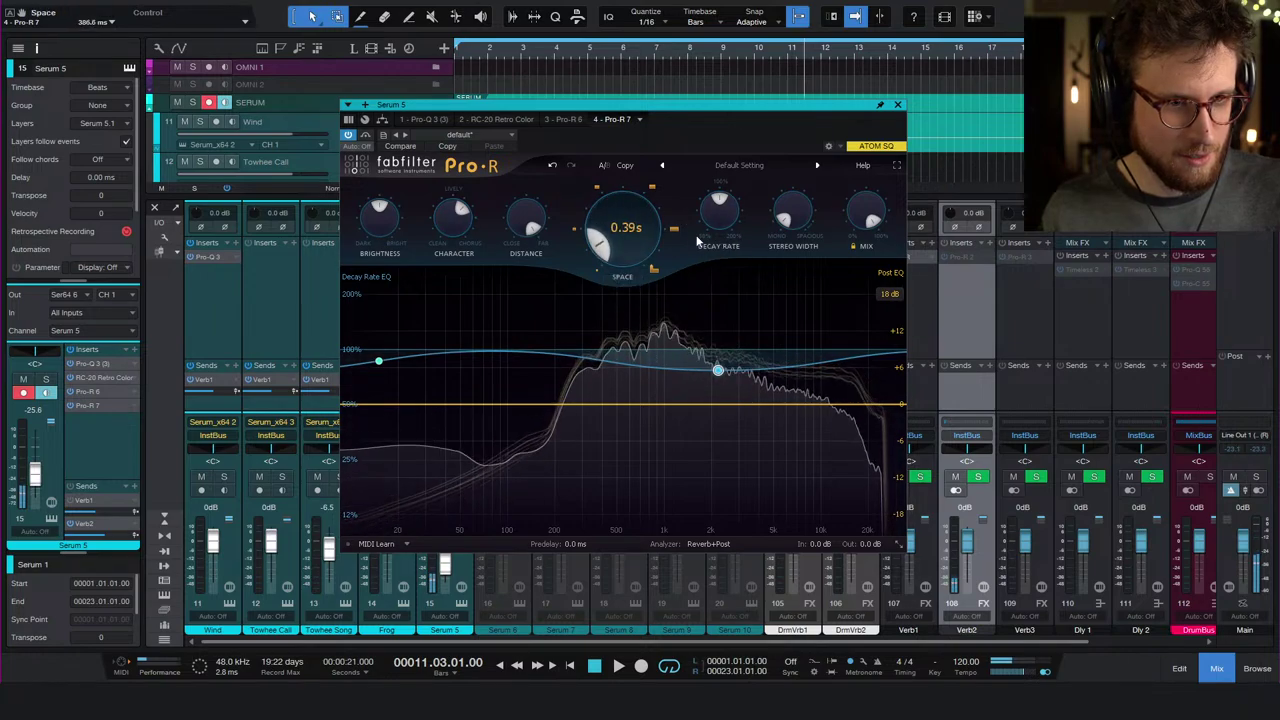
pyautogui.moveTo(719, 212); pyautogui.dragTo(720, 323)
pyautogui.moveTo(866, 212); pyautogui.dragTo(848, 240)
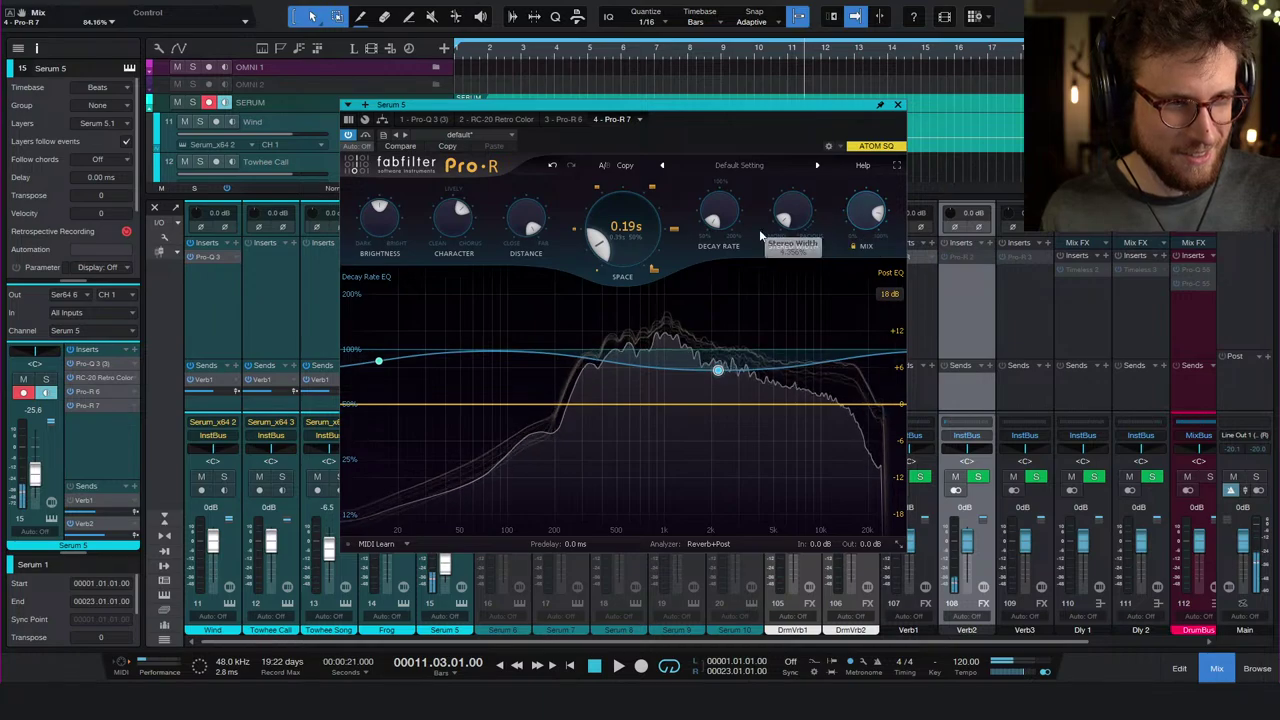
pyautogui.moveTo(633, 232); pyautogui.dragTo(637, 212)
pyautogui.moveTo(719, 212); pyautogui.dragTo(880, 103)
pyautogui.click(897, 104)
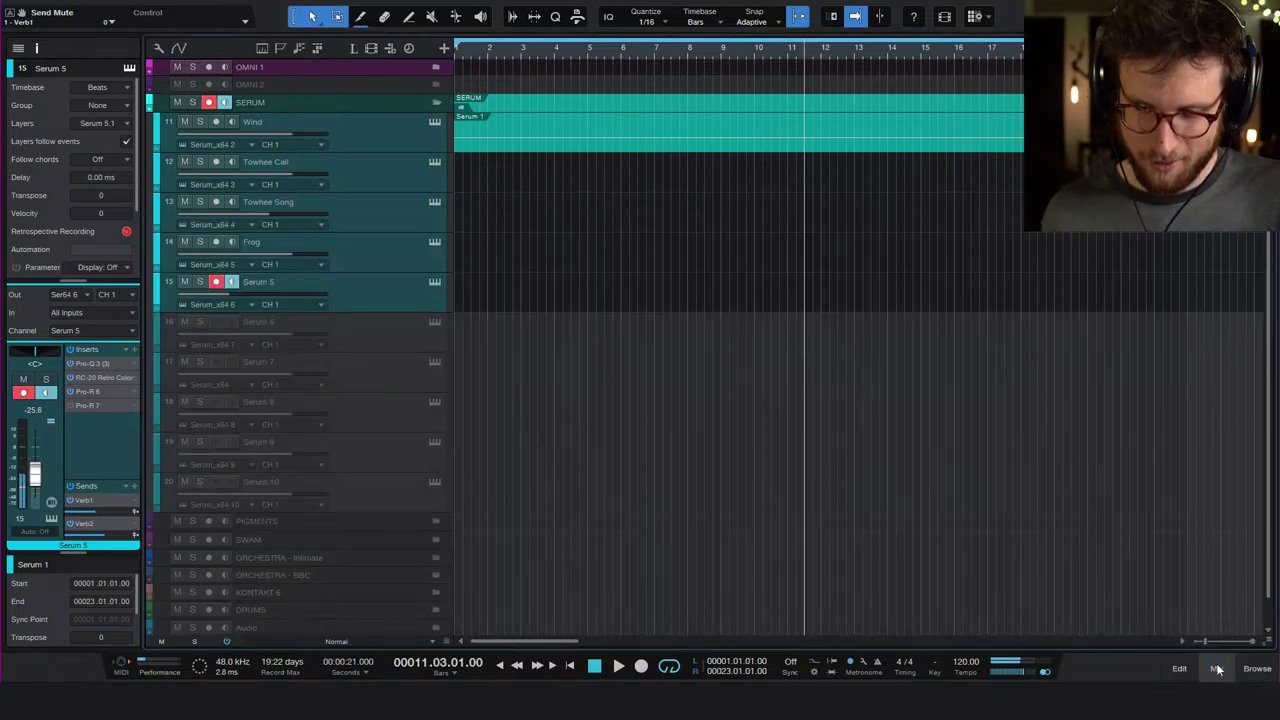
# - Extend the Wind track's clip to bar 65 and lengthen its sustained note to the clip's new end
pyautogui.click(1217, 668)
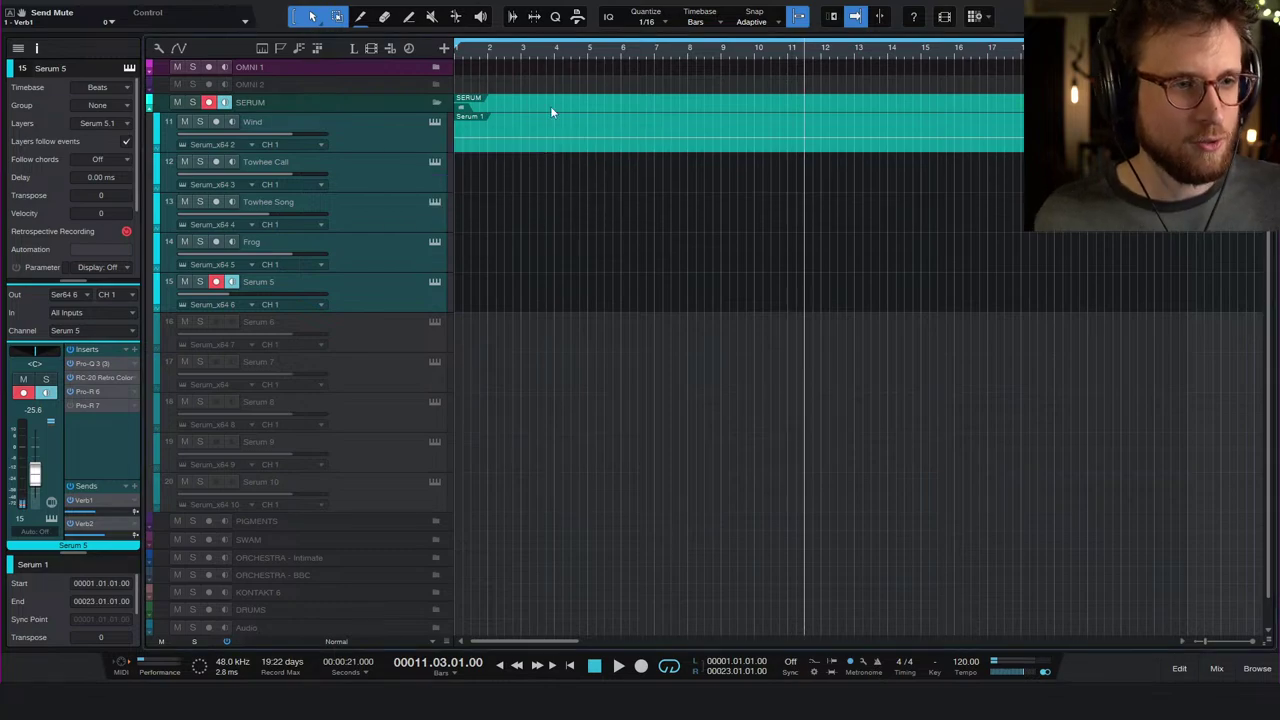
pyautogui.click(1135, 268)
pyautogui.press('w')
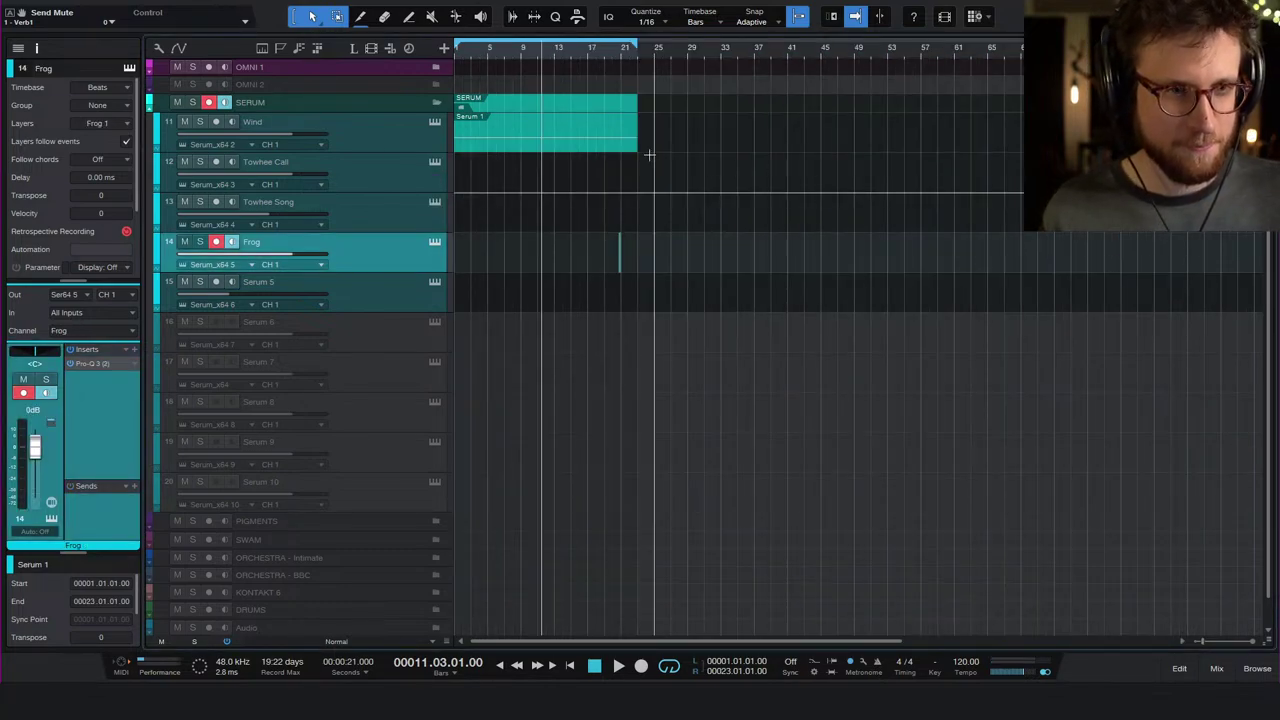
pyautogui.moveTo(636, 135); pyautogui.dragTo(990, 152)
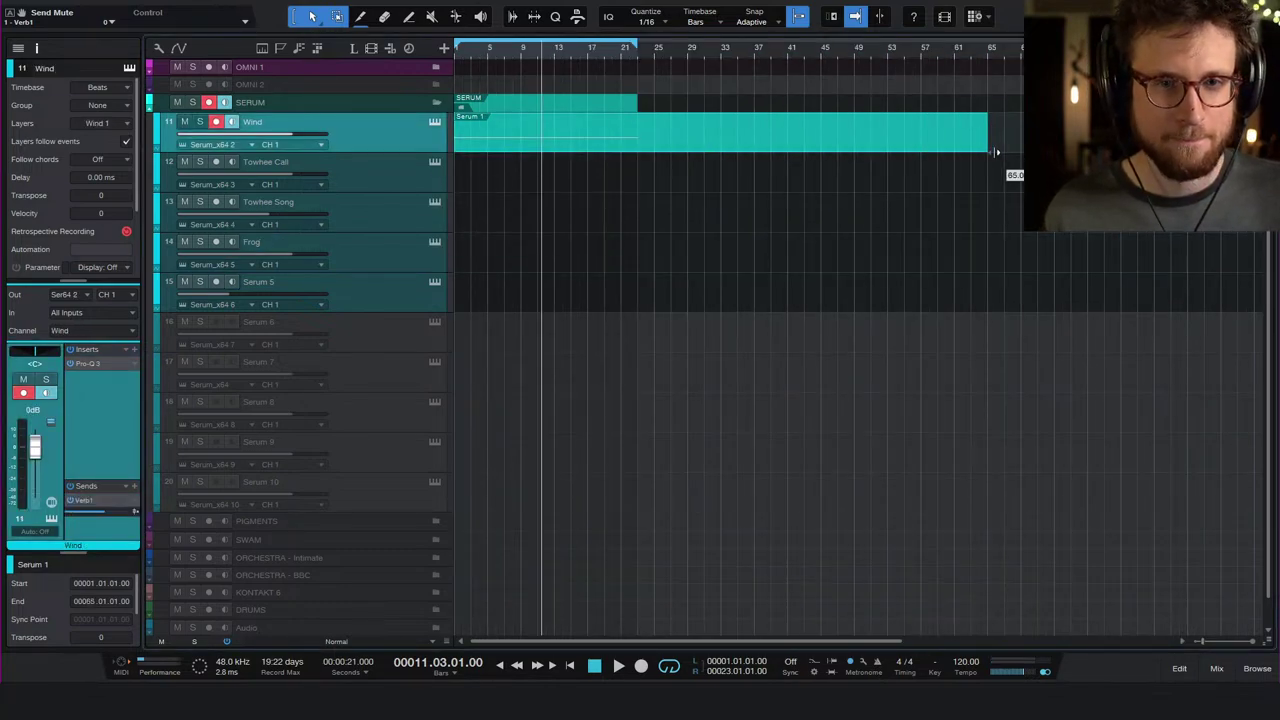
pyautogui.doubleClick(789, 143)
pyautogui.moveTo(488, 500); pyautogui.dragTo(720, 518)
pyautogui.click(620, 388)
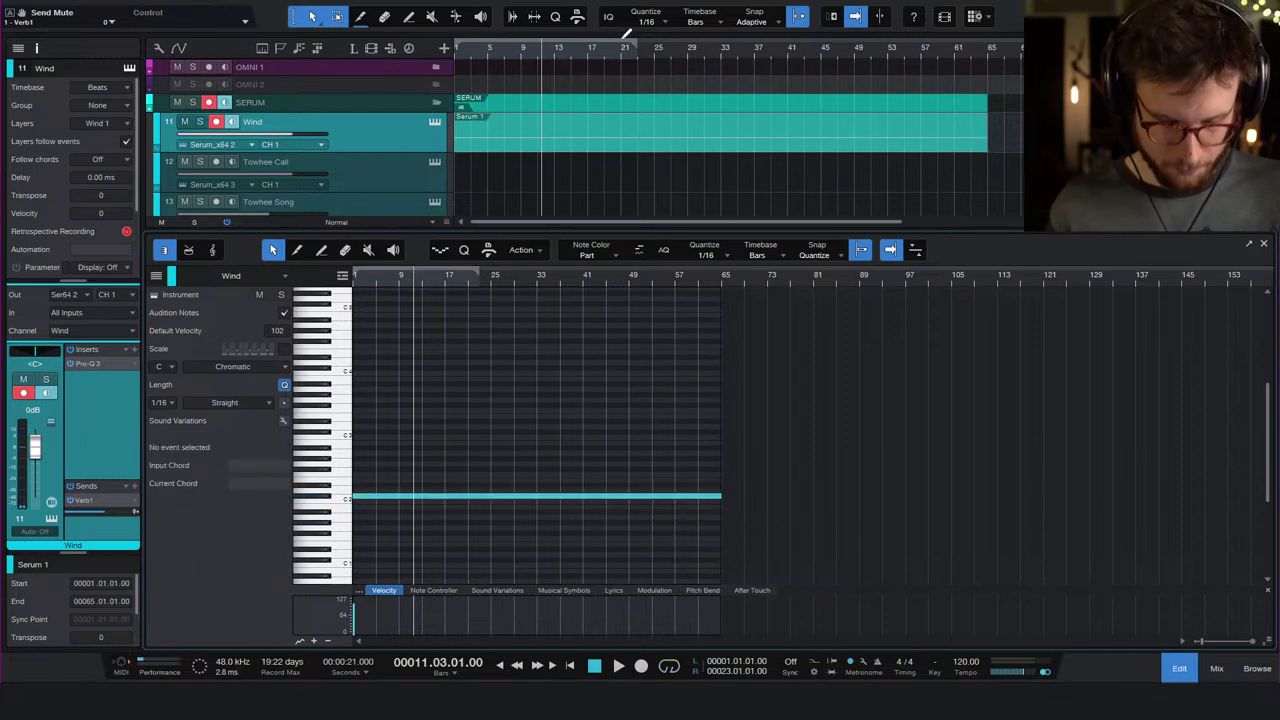
# - Record a part on the Towhee Call track from the song start to about bar 37, and return to the start
pyautogui.press(',')
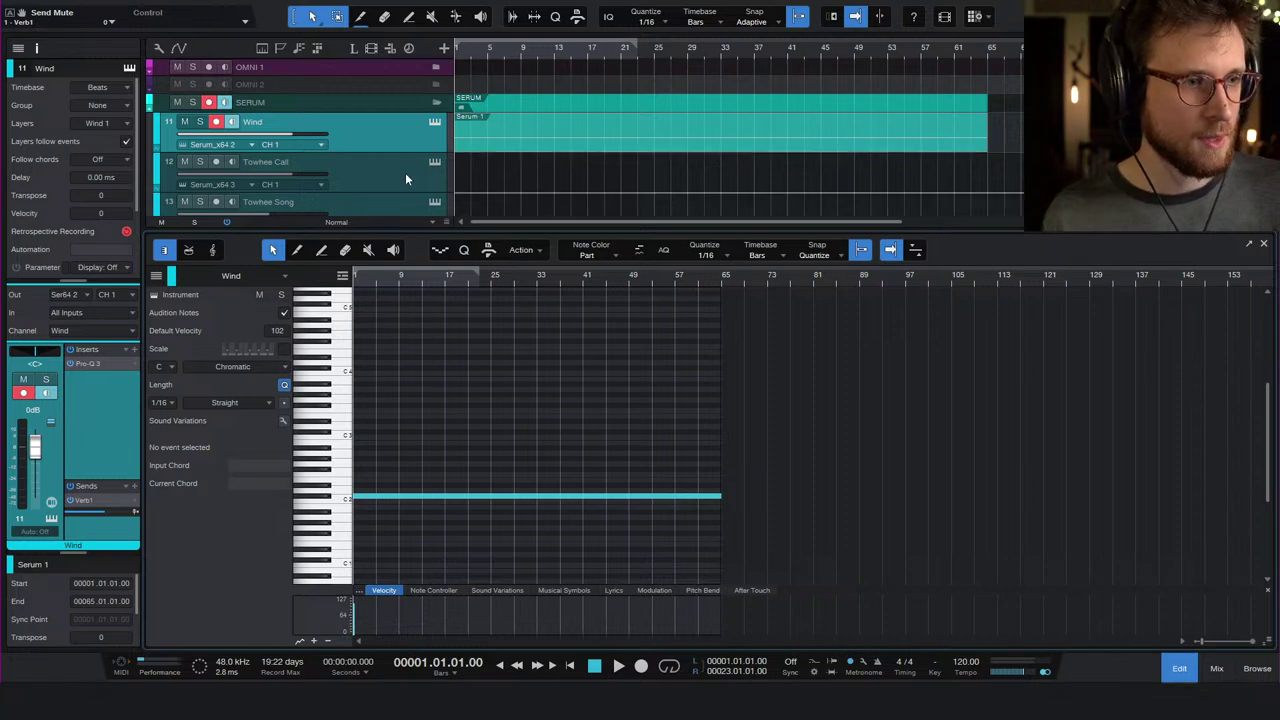
pyautogui.click(358, 179)
pyautogui.press('F3')
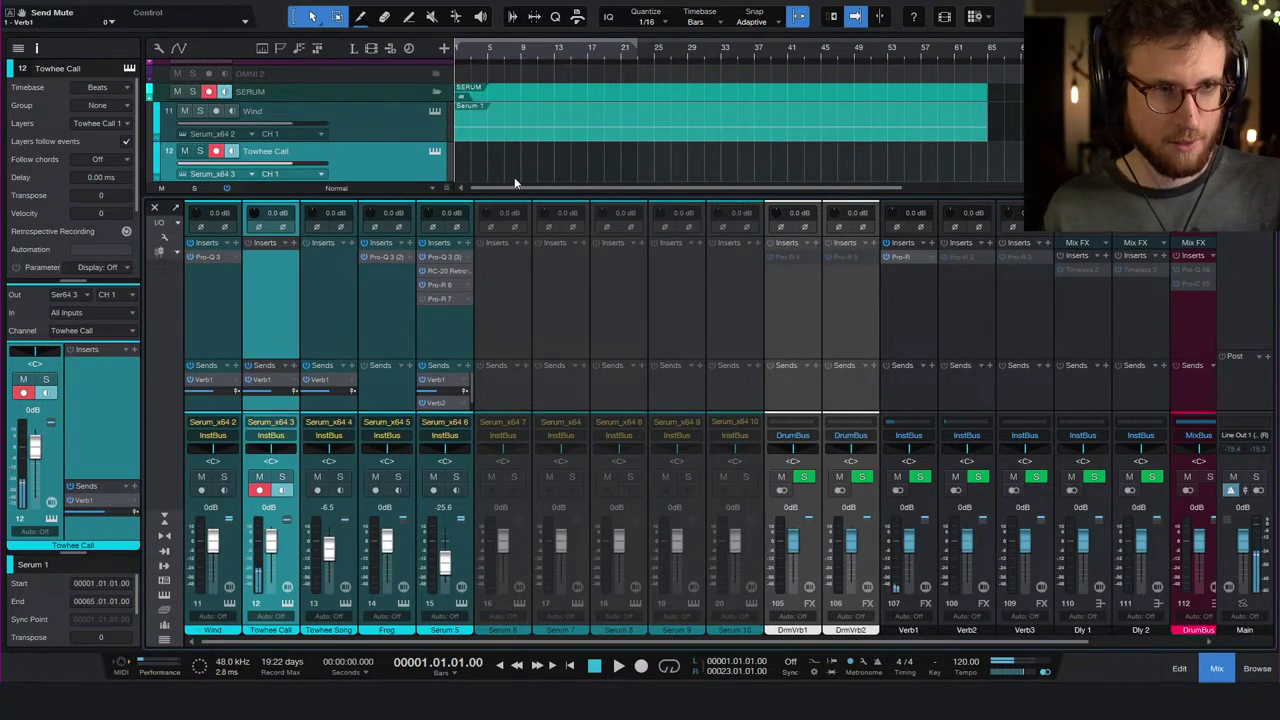
pyautogui.press('space')
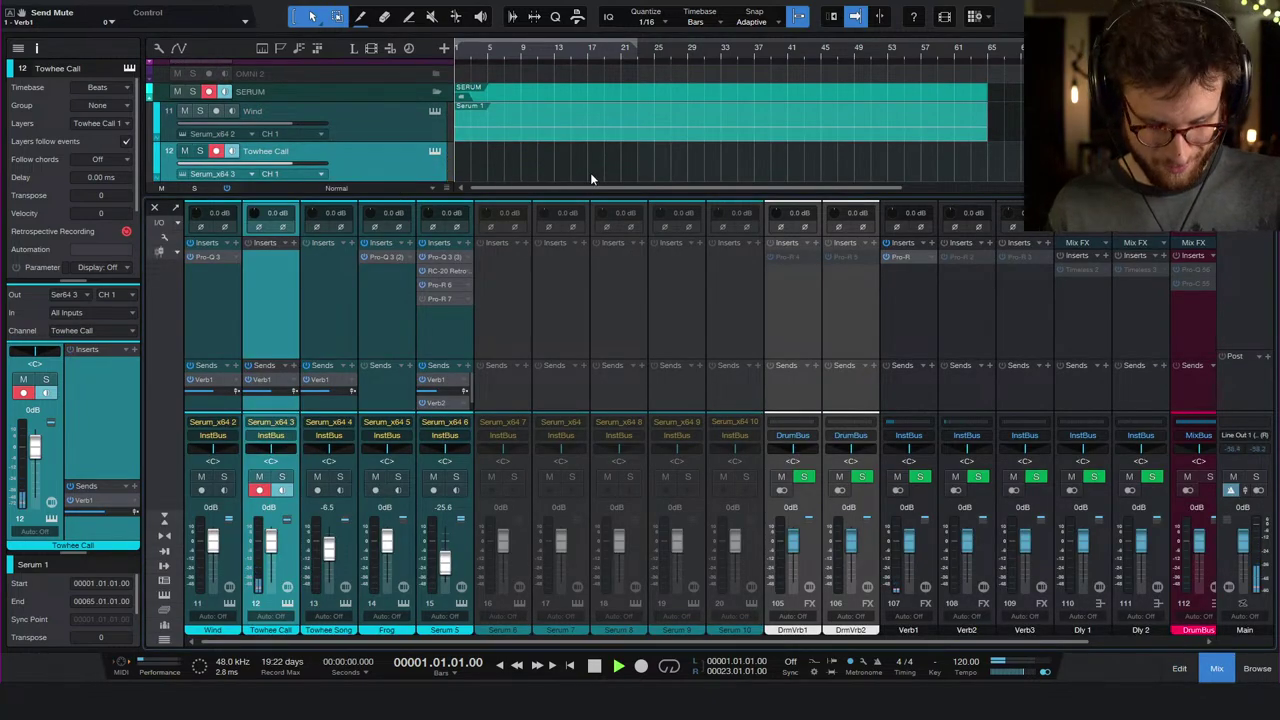
pyautogui.press('KP_Multiply')
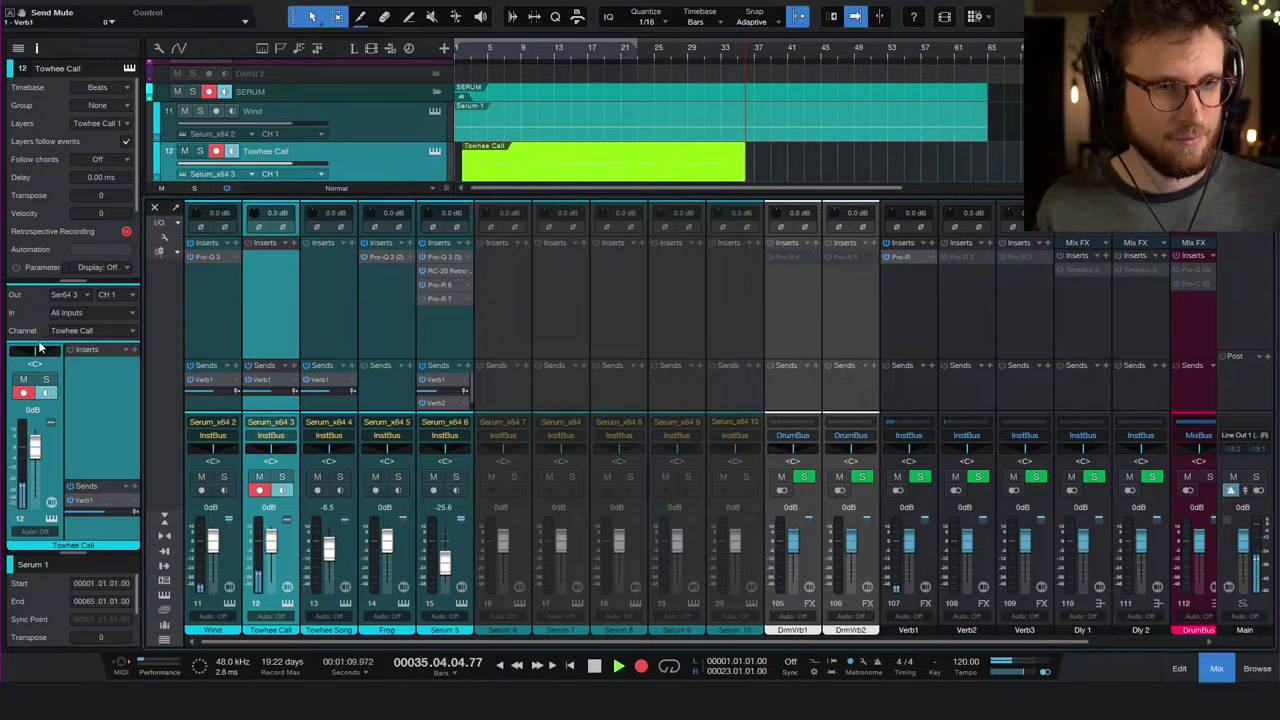
pyautogui.press('space')
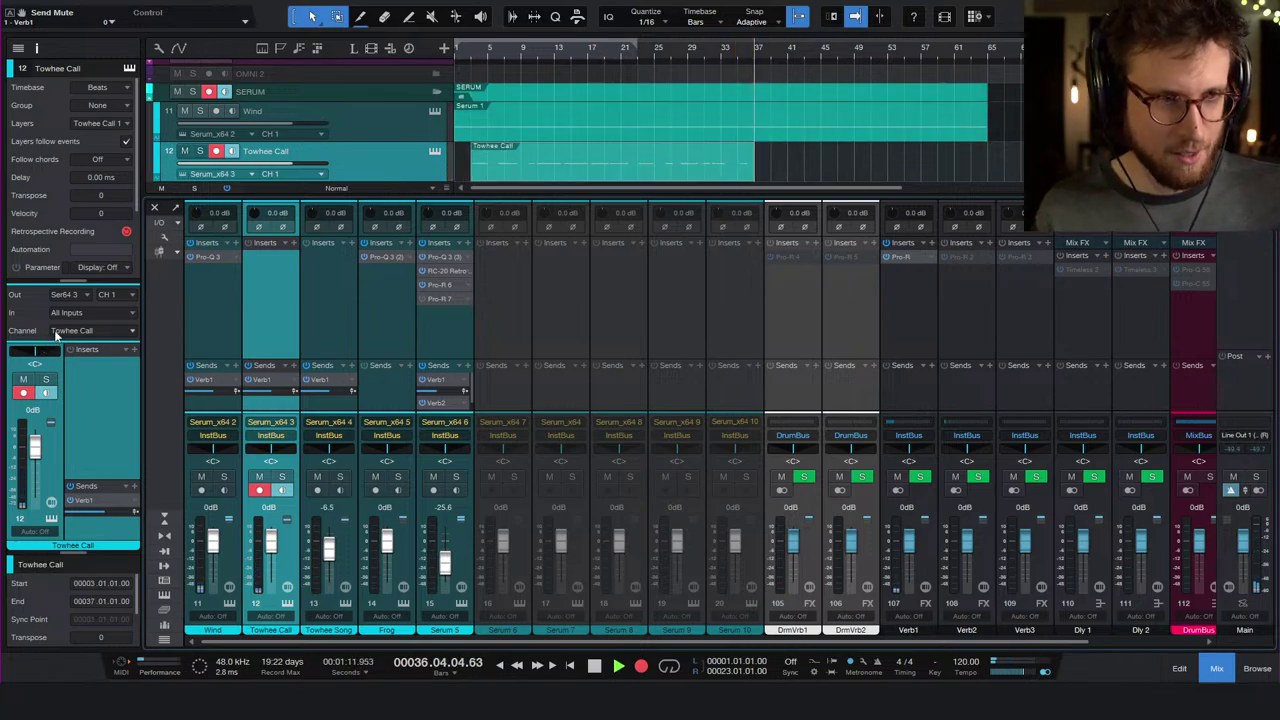
pyautogui.press('Home')
# - Play back the recording, pan Towhee Call to L51, raise its Verb1 send and lower its volume to -6.5 dB
pyautogui.moveTo(52, 368); pyautogui.dragTo(28, 368)
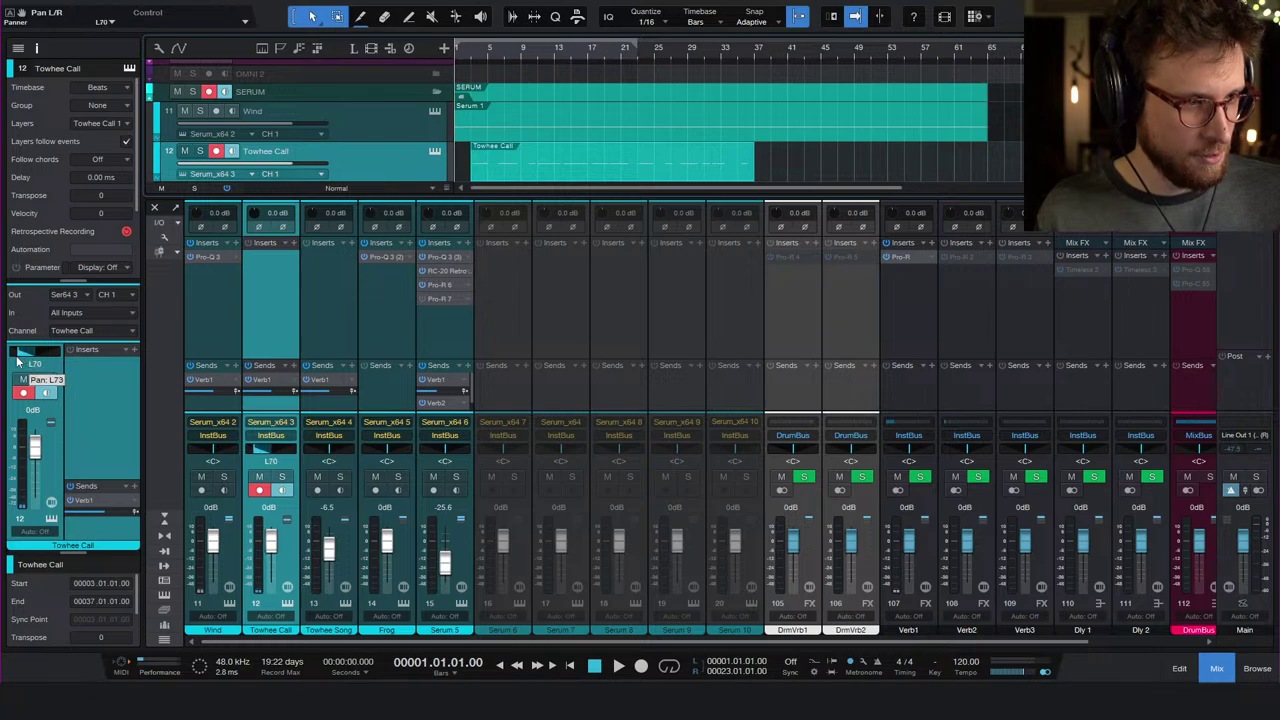
pyautogui.press('space')
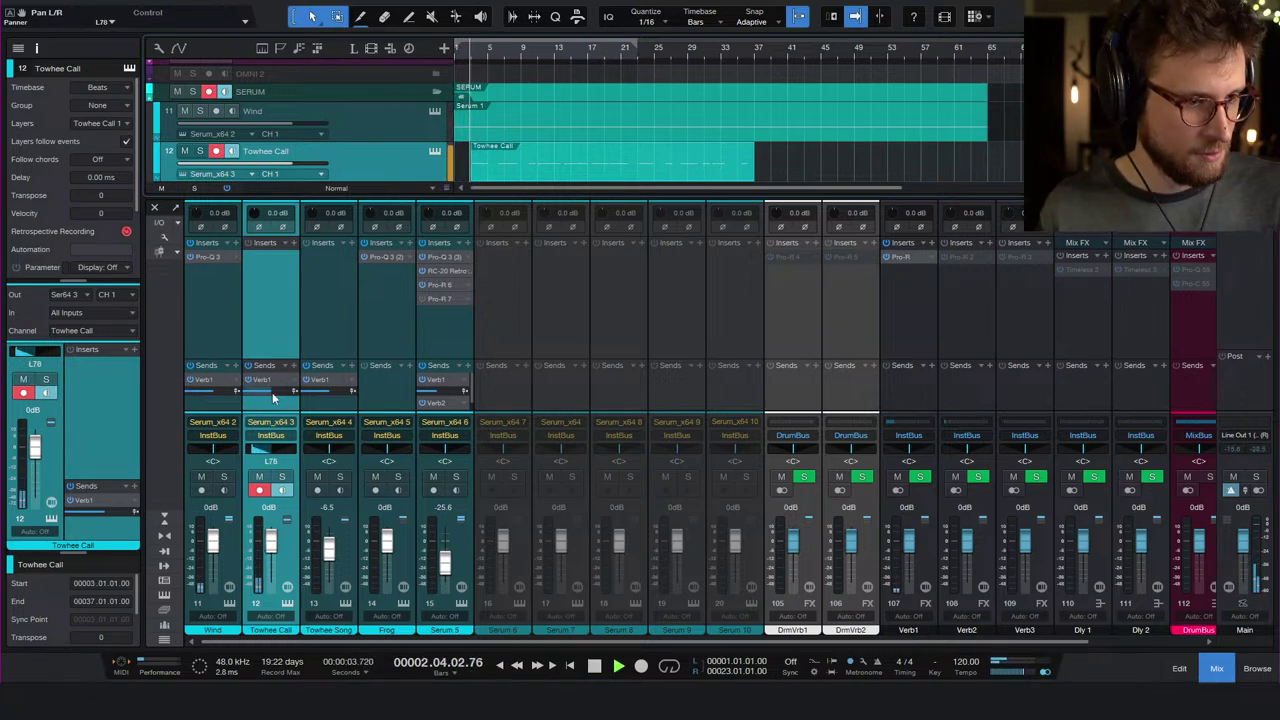
pyautogui.moveTo(270, 391); pyautogui.dragTo(283, 395)
pyautogui.moveTo(32, 352); pyautogui.dragTo(27, 355)
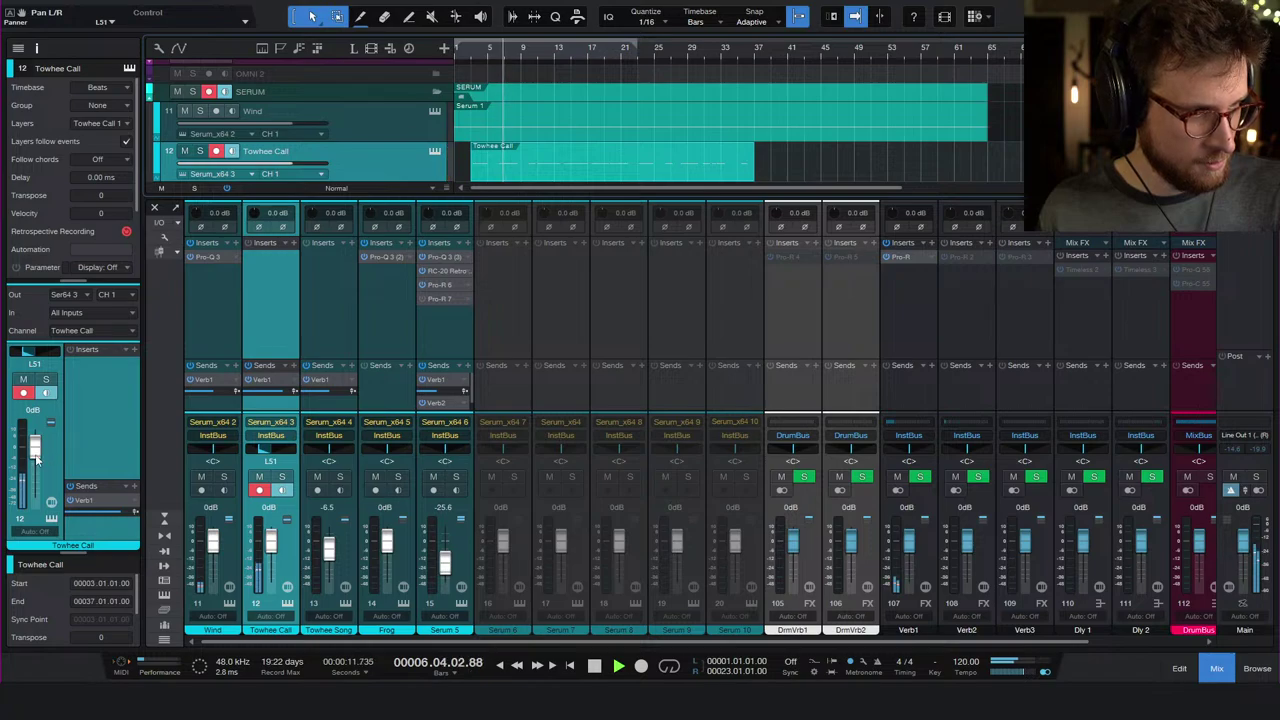
pyautogui.moveTo(37, 458)
pyautogui.mouseDown()
pyautogui.moveTo(40, 470)
pyautogui.moveTo(43, 460)
pyautogui.mouseUp()
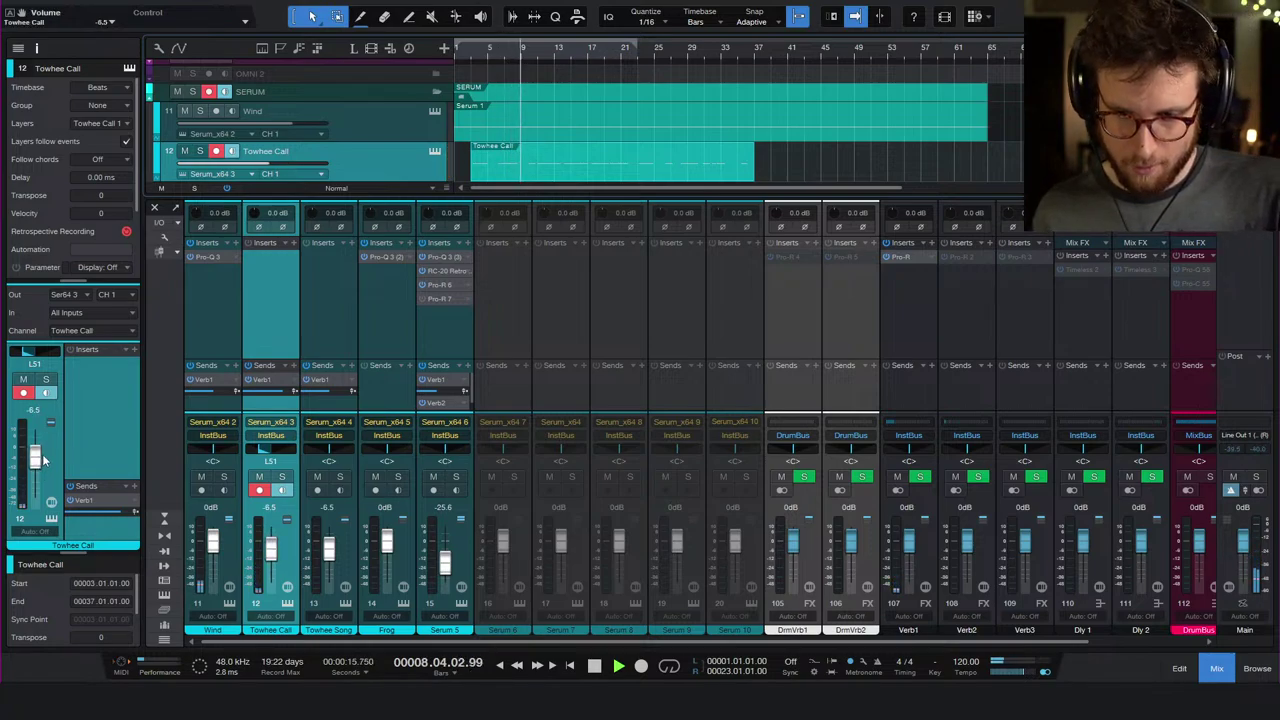
# - On the Towhee Song channel, set the Verb1 send to +6.2 dB, the pan to R81 and the volume to -15.1 dB
pyautogui.click(325, 302)
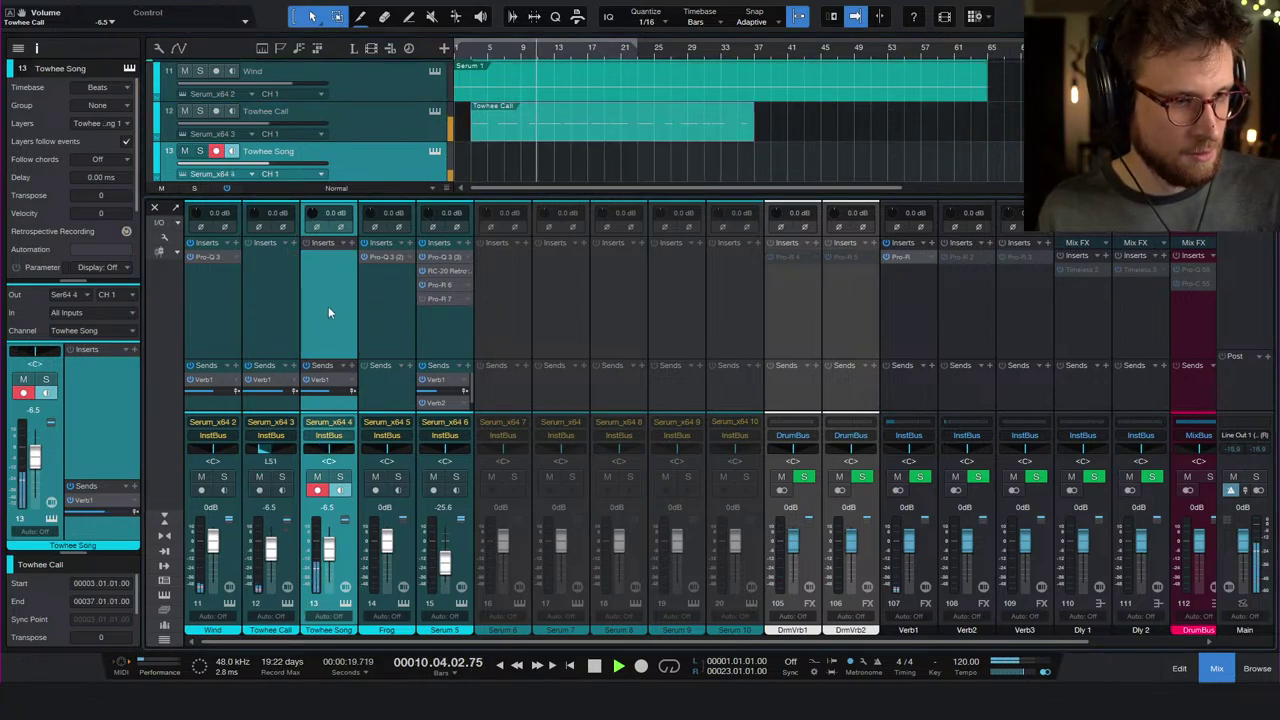
pyautogui.moveTo(335, 391); pyautogui.dragTo(344, 391)
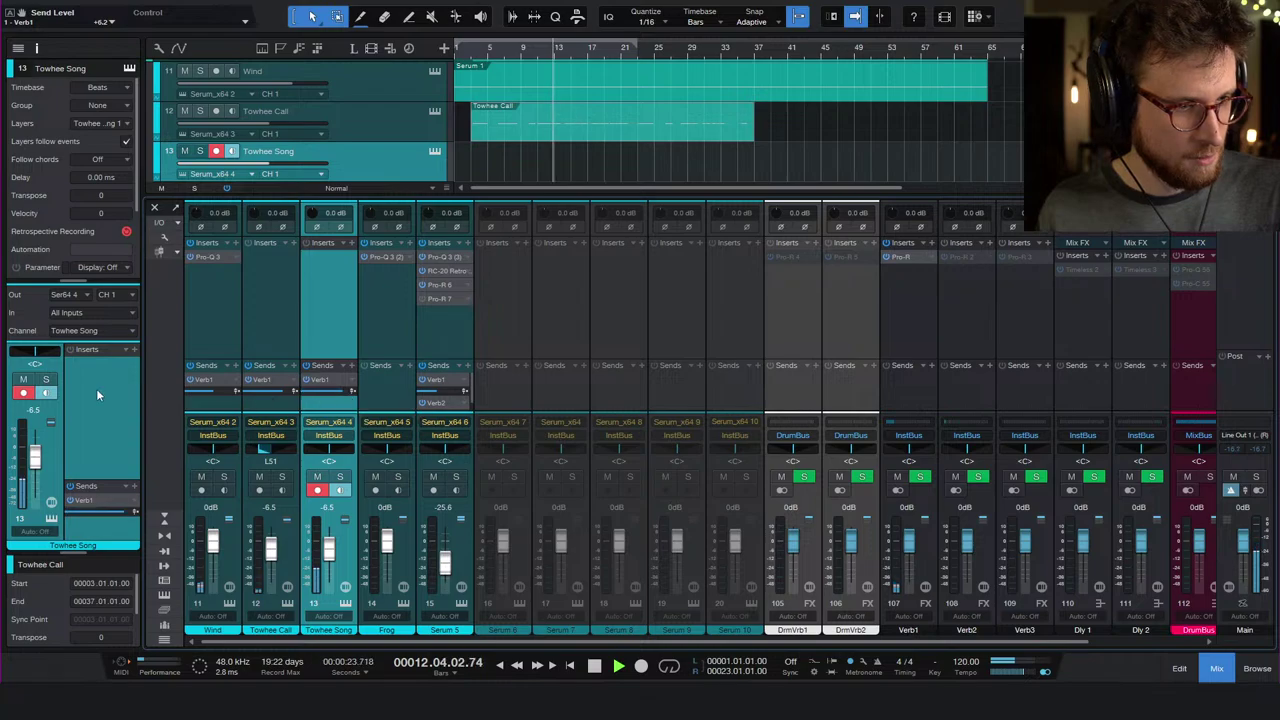
pyautogui.moveTo(38, 357); pyautogui.dragTo(52, 366)
pyautogui.moveTo(35, 456); pyautogui.dragTo(40, 475)
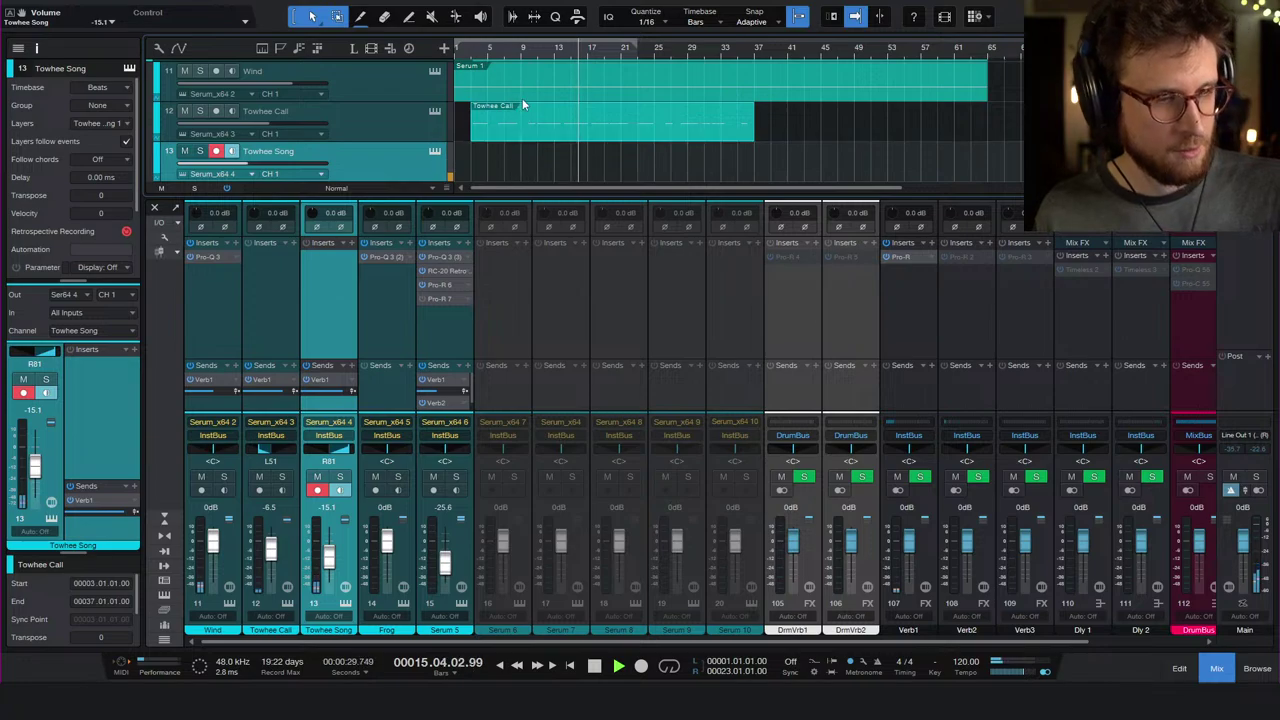
# - Record a part on the Towhee Song track from the song start to about bar 38
pyautogui.press('space')
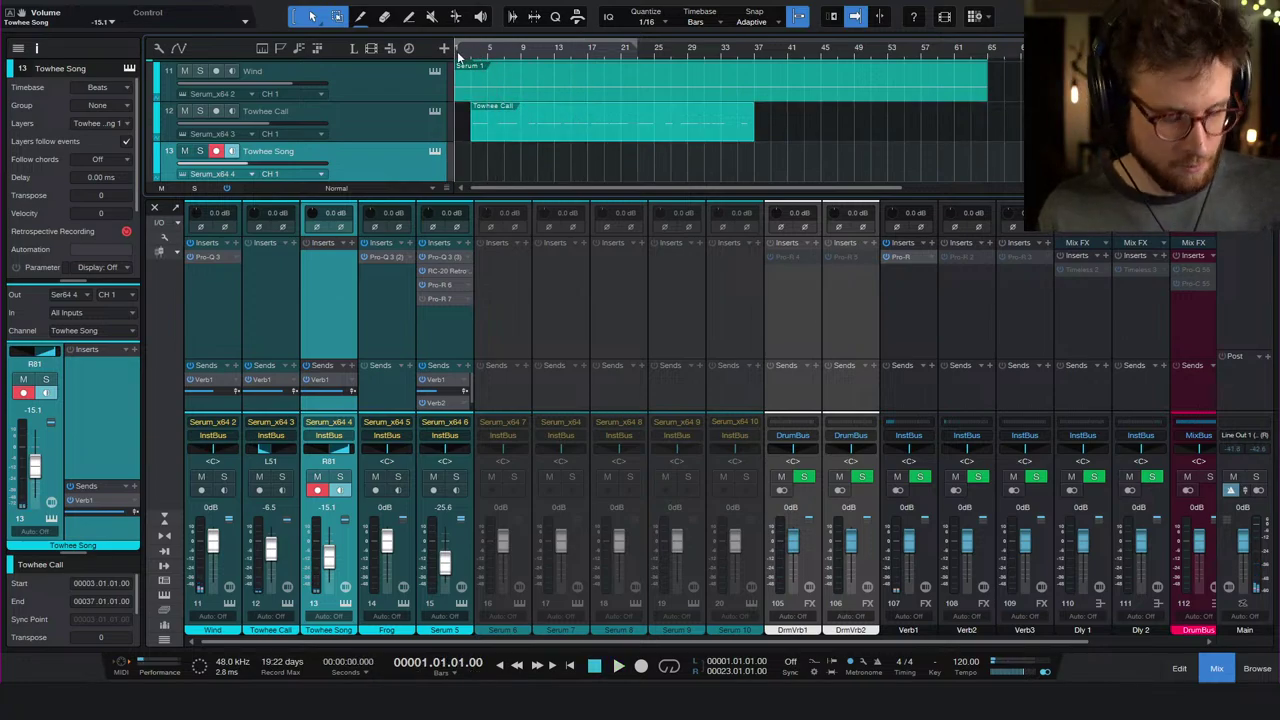
pyautogui.press('KP_Multiply')
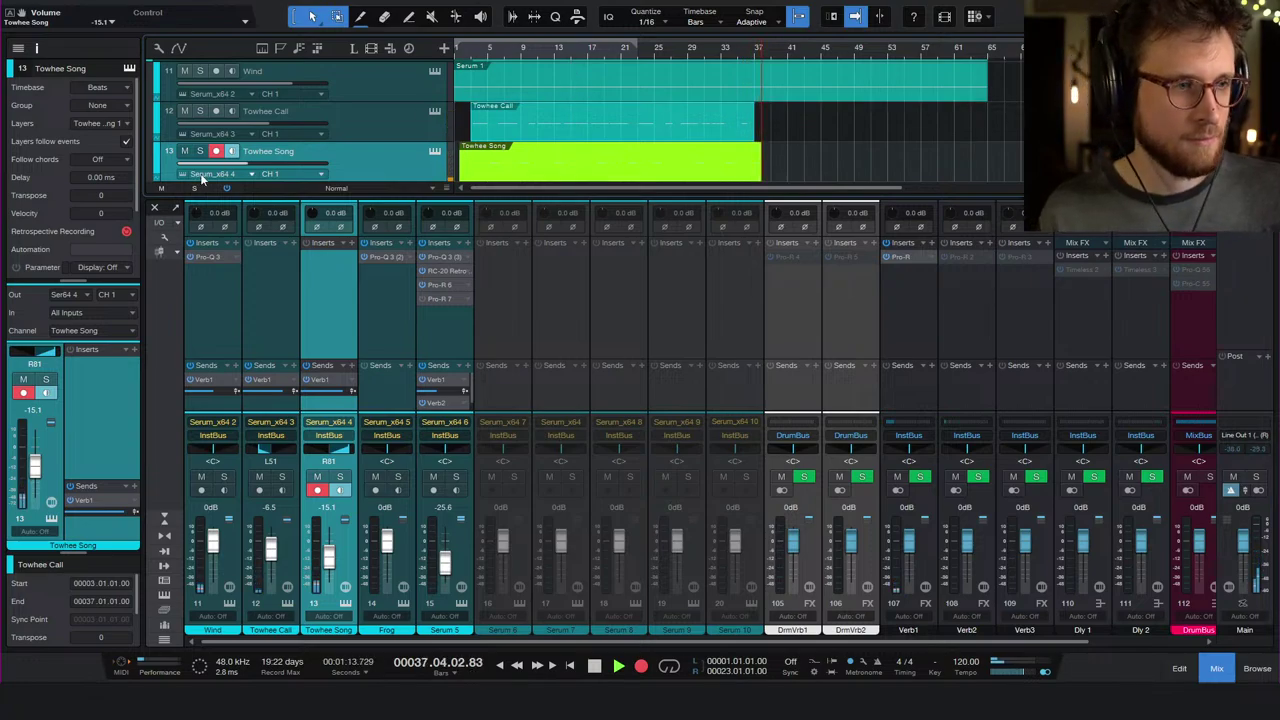
pyautogui.press('space')
# - Select the Serum 5 track and lower its volume to -37.7 dB
pyautogui.scroll(-2, 361, 154)
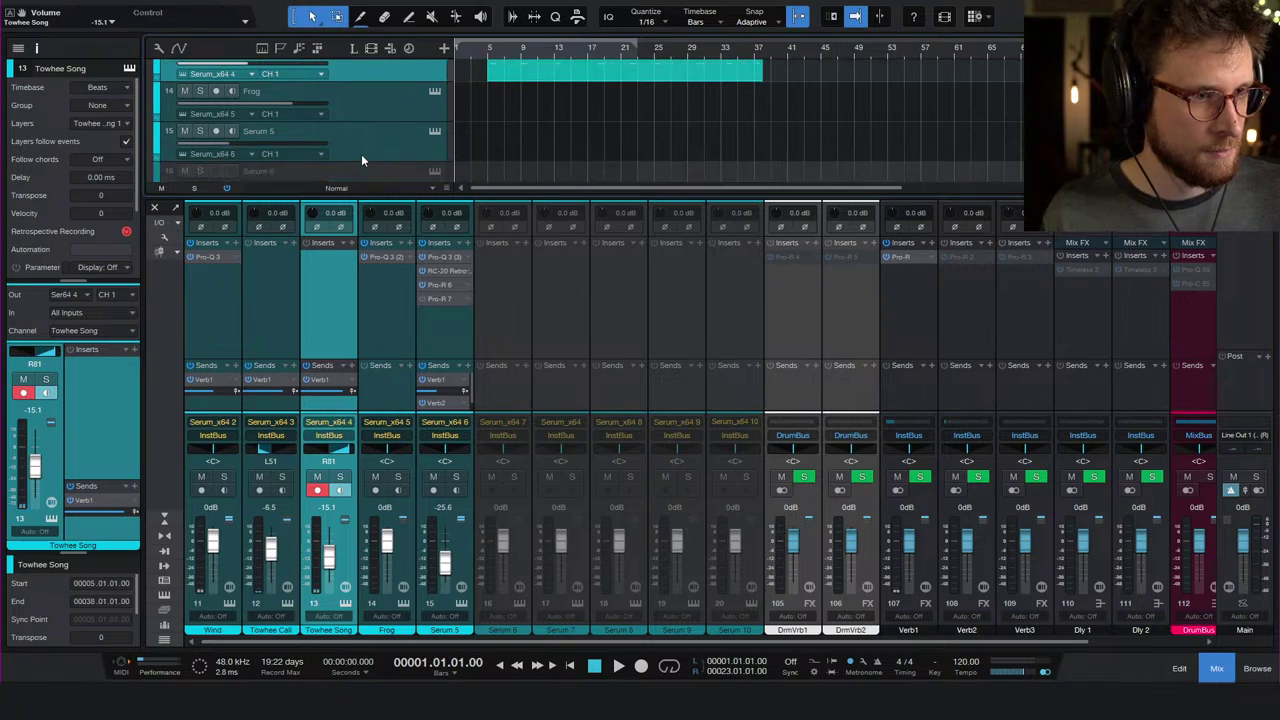
pyautogui.click(372, 119)
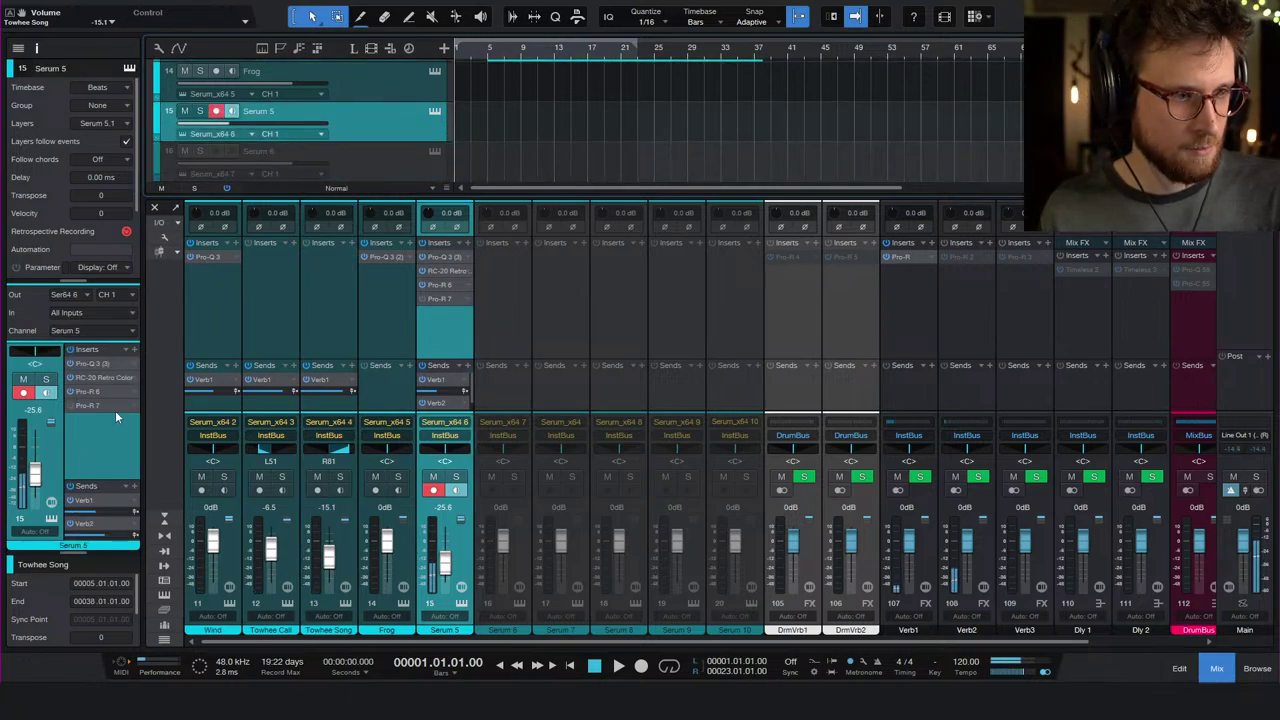
pyautogui.moveTo(45, 470); pyautogui.dragTo(35, 484)
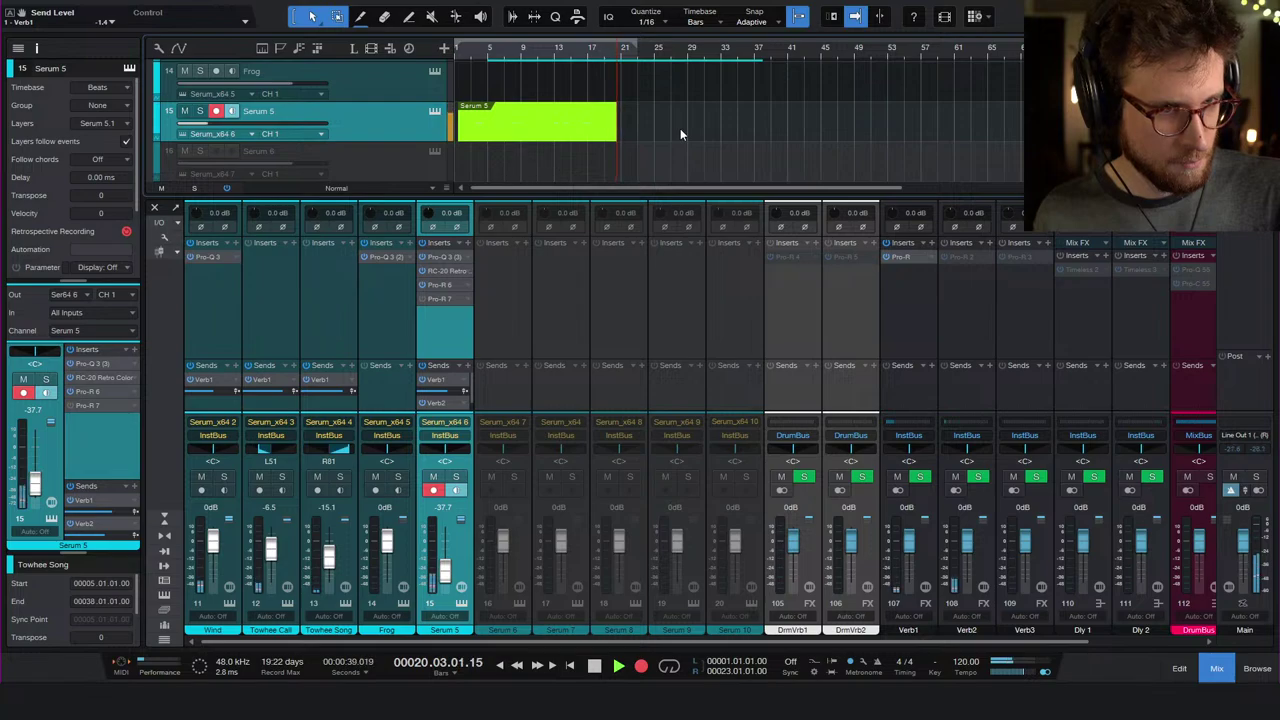
# - Record a part on the Serum 5 track from the song start to about bar 38
pyautogui.scroll(3, 680, 128)
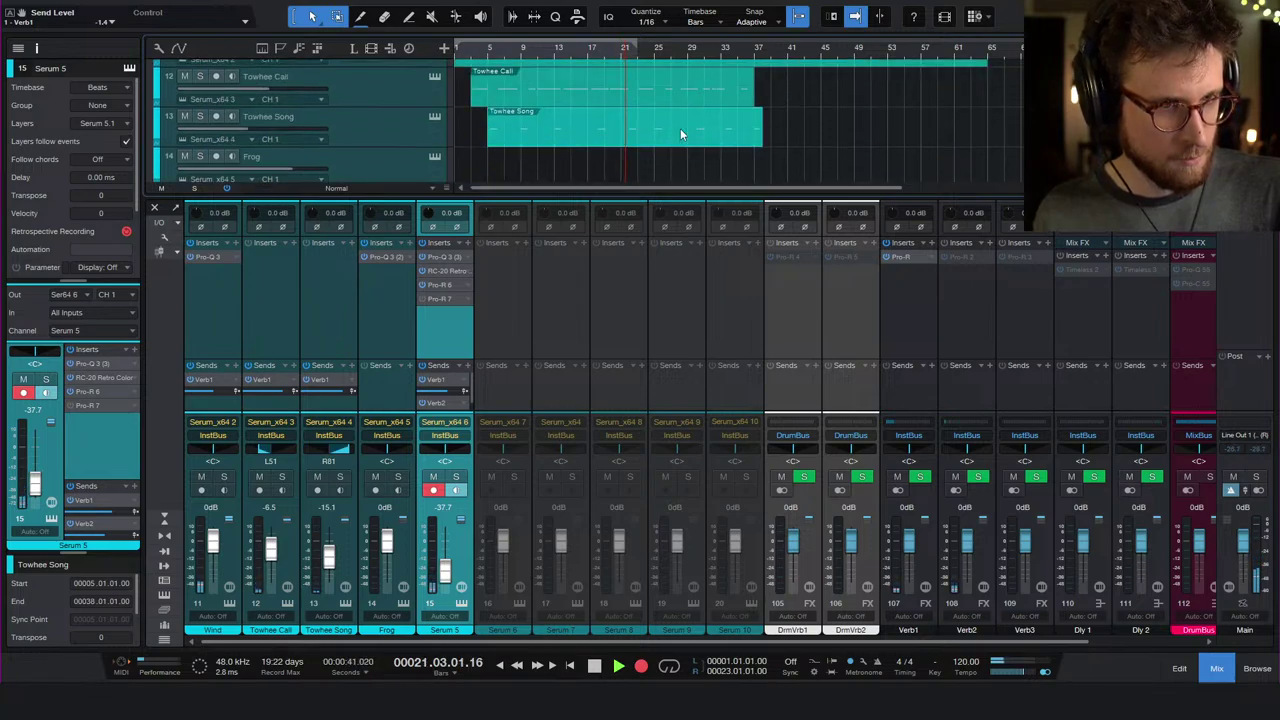
pyautogui.scroll(-3, 818, 118)
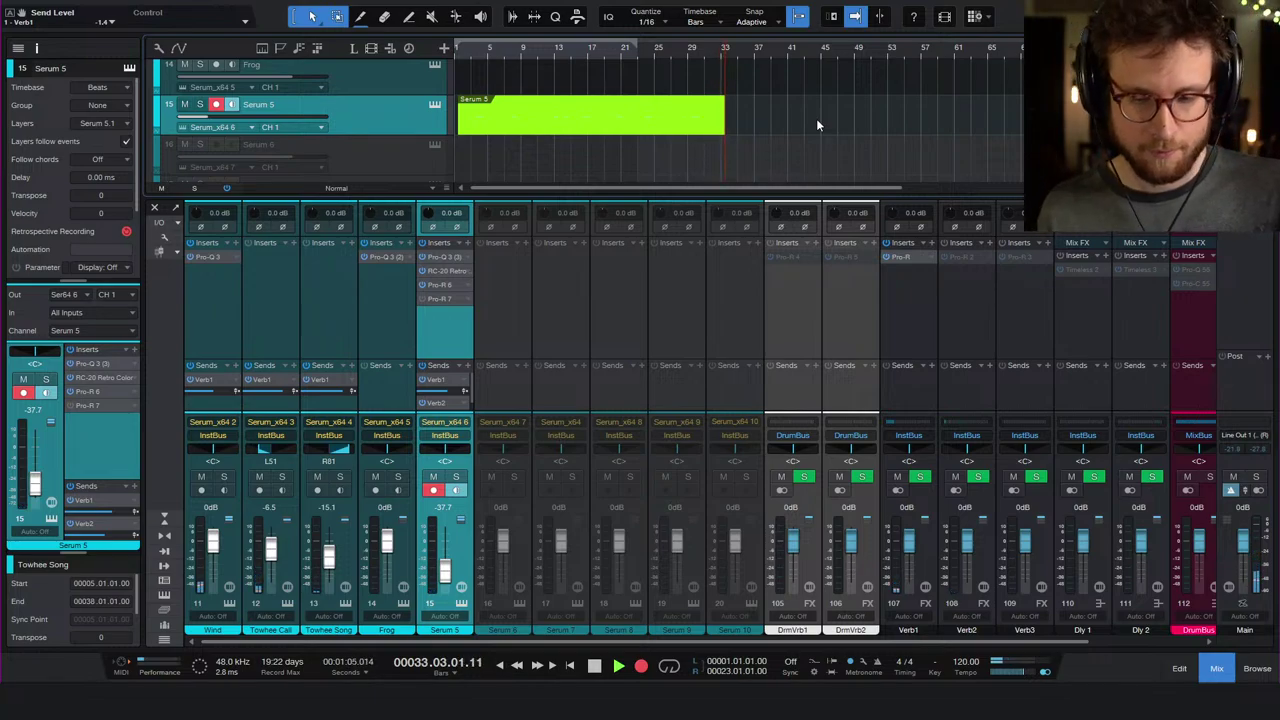
pyautogui.scroll(3, 816, 118)
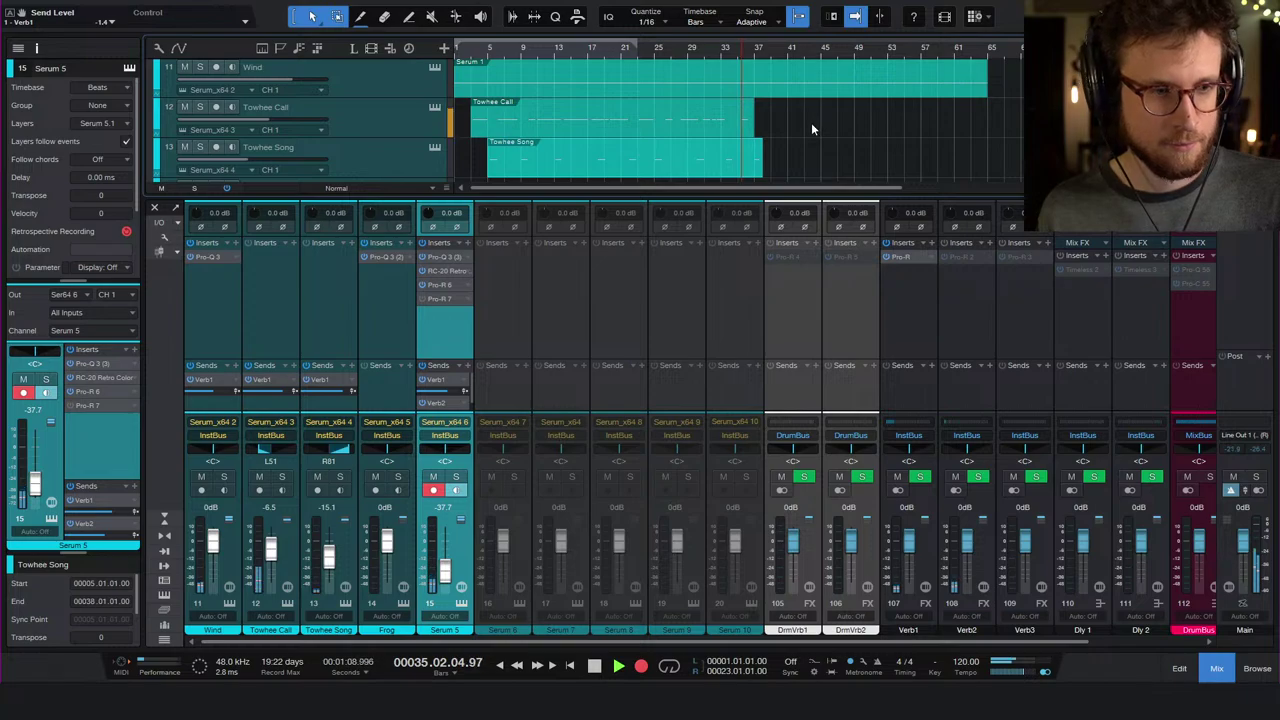
pyautogui.scroll(-3, 810, 122)
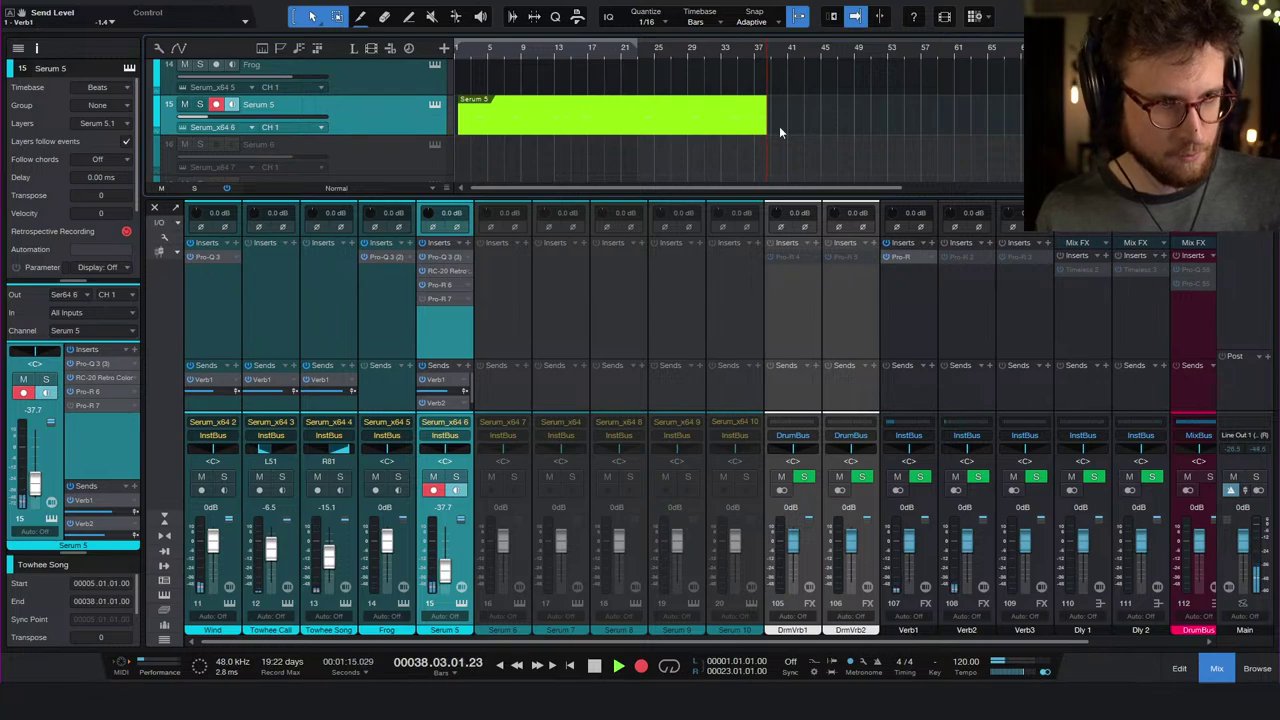
pyautogui.press('space')
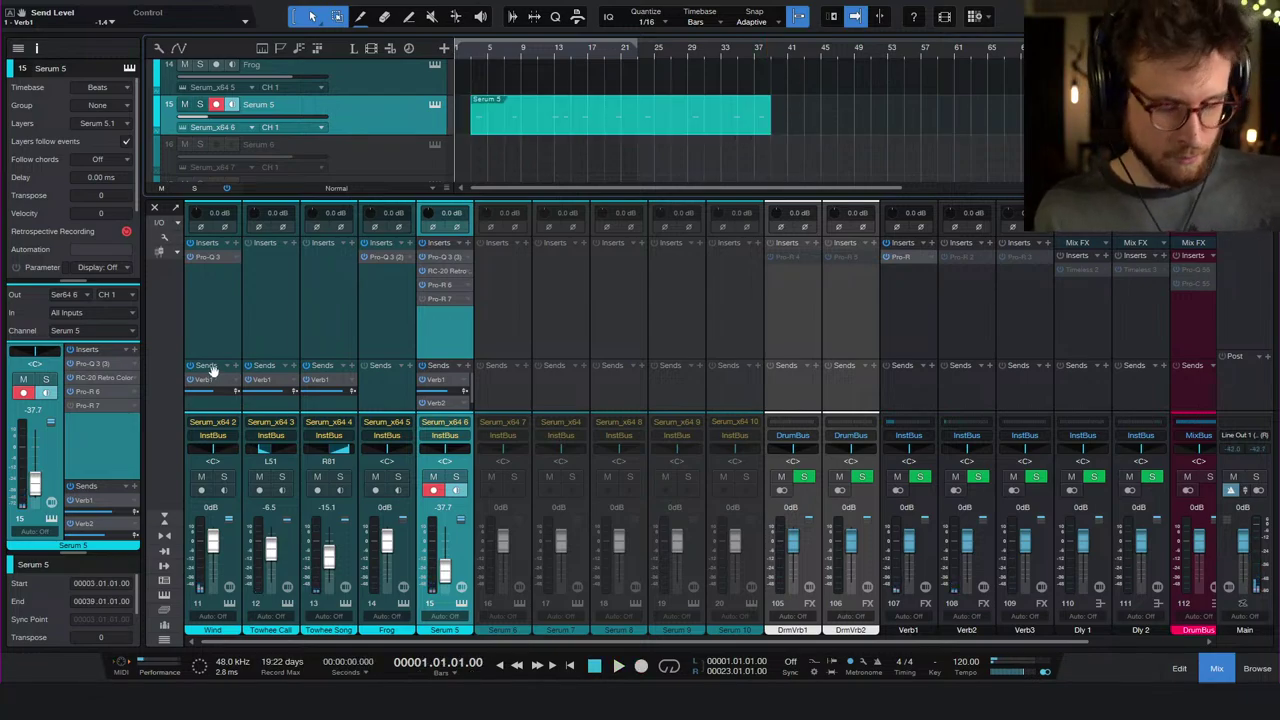
# - Switch Serum 5 to Dual pan mode, set its left pan to L37 and its Verb1 send to -0.8 dB
pyautogui.rightClick(34, 357)
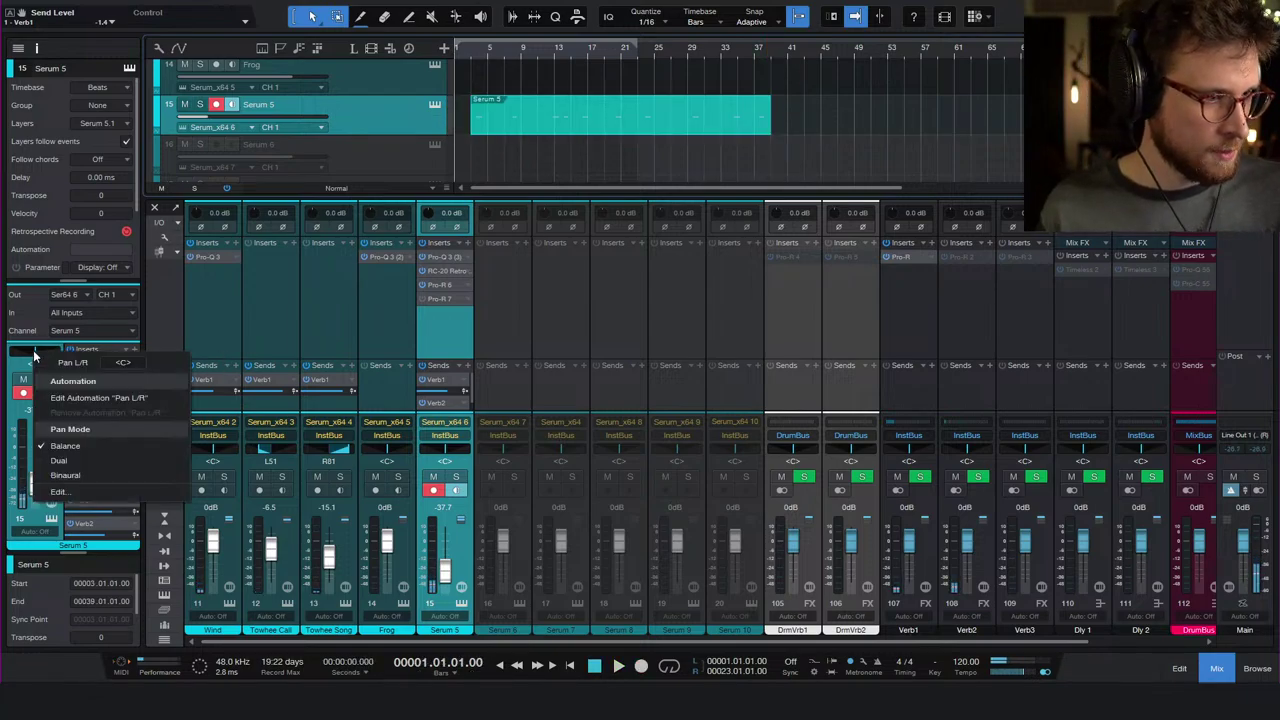
pyautogui.click(85, 459)
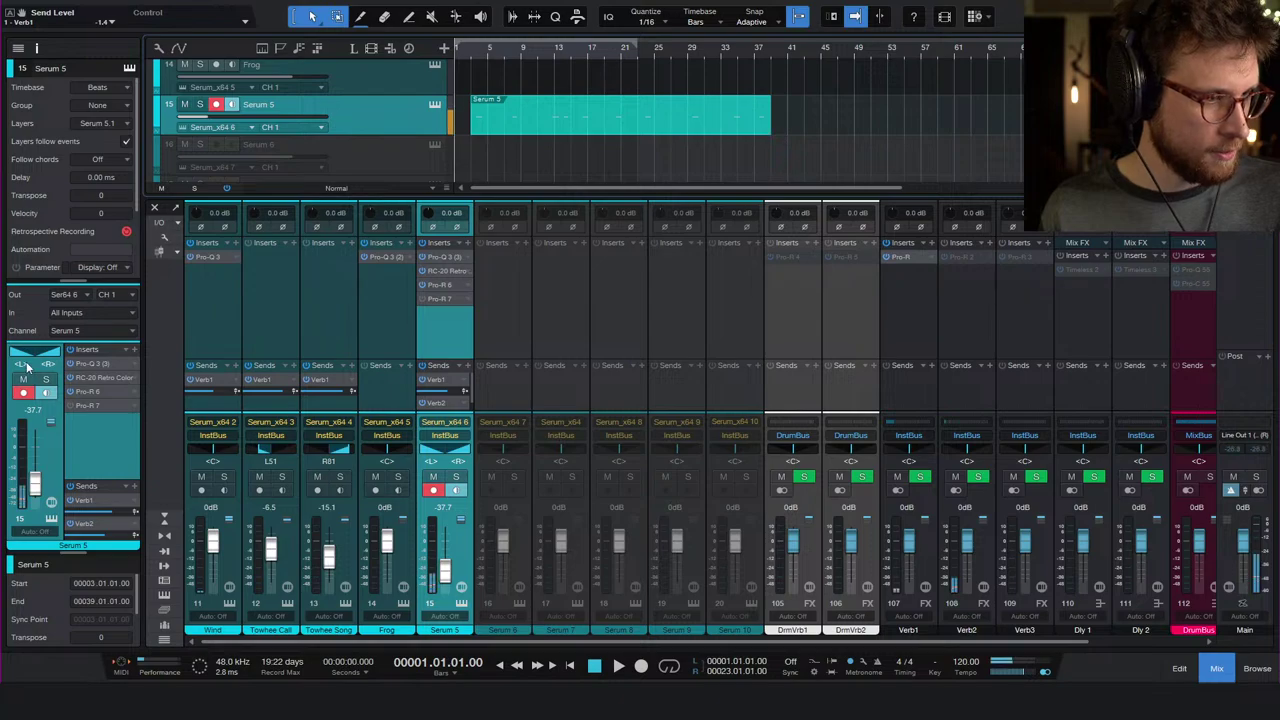
pyautogui.moveTo(26, 360); pyautogui.dragTo(57, 358)
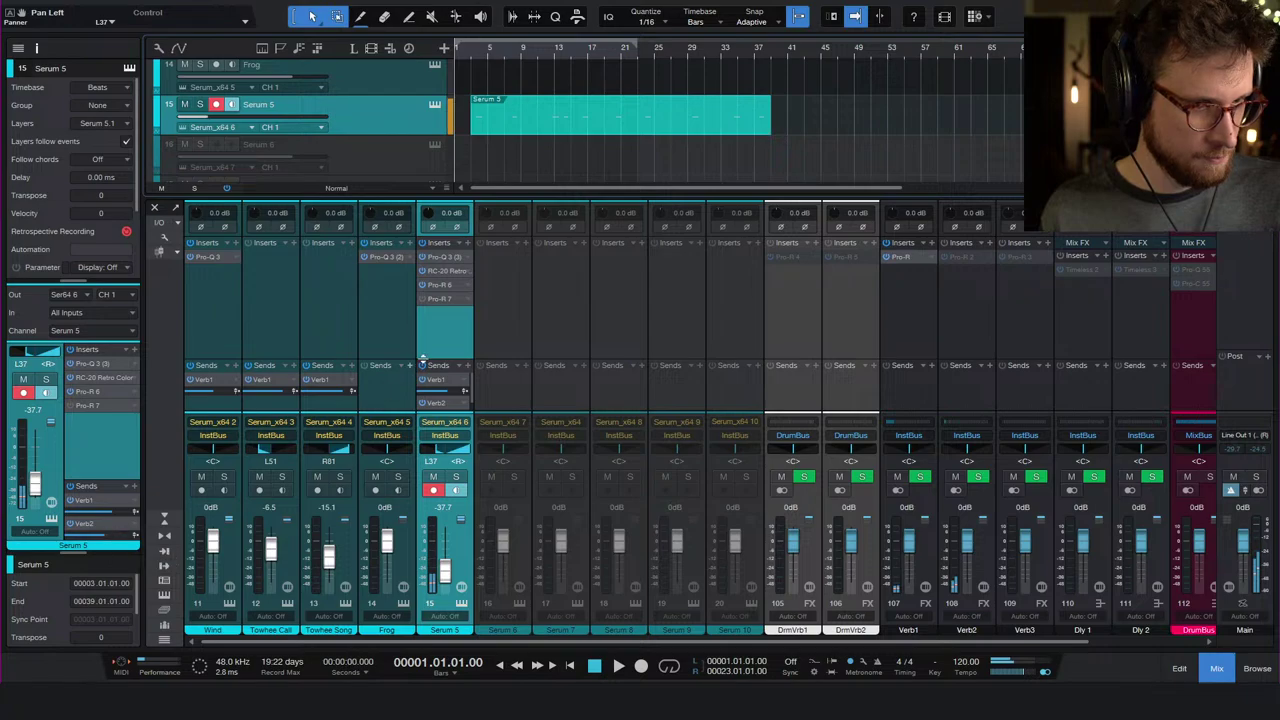
pyautogui.moveTo(445, 391); pyautogui.dragTo(453, 399)
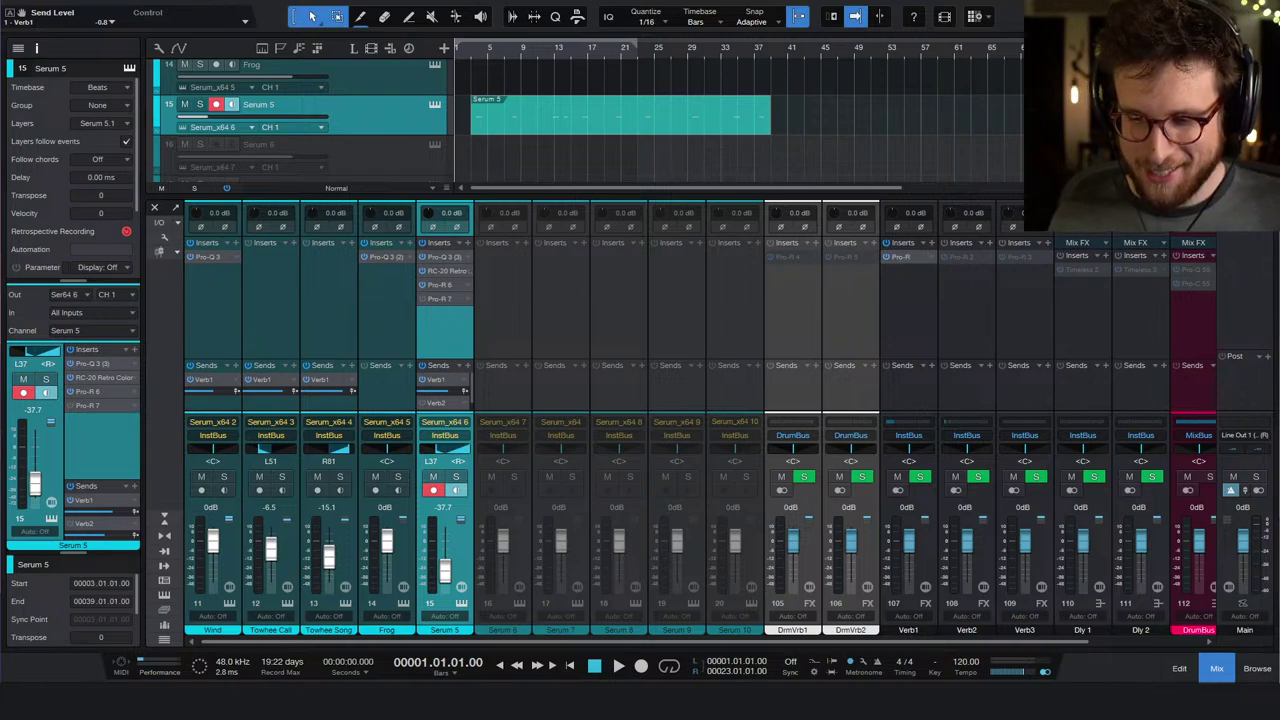
# - Select the unused Serum 6 track directly below Serum 5
pyautogui.scroll(-5, 470, 103)
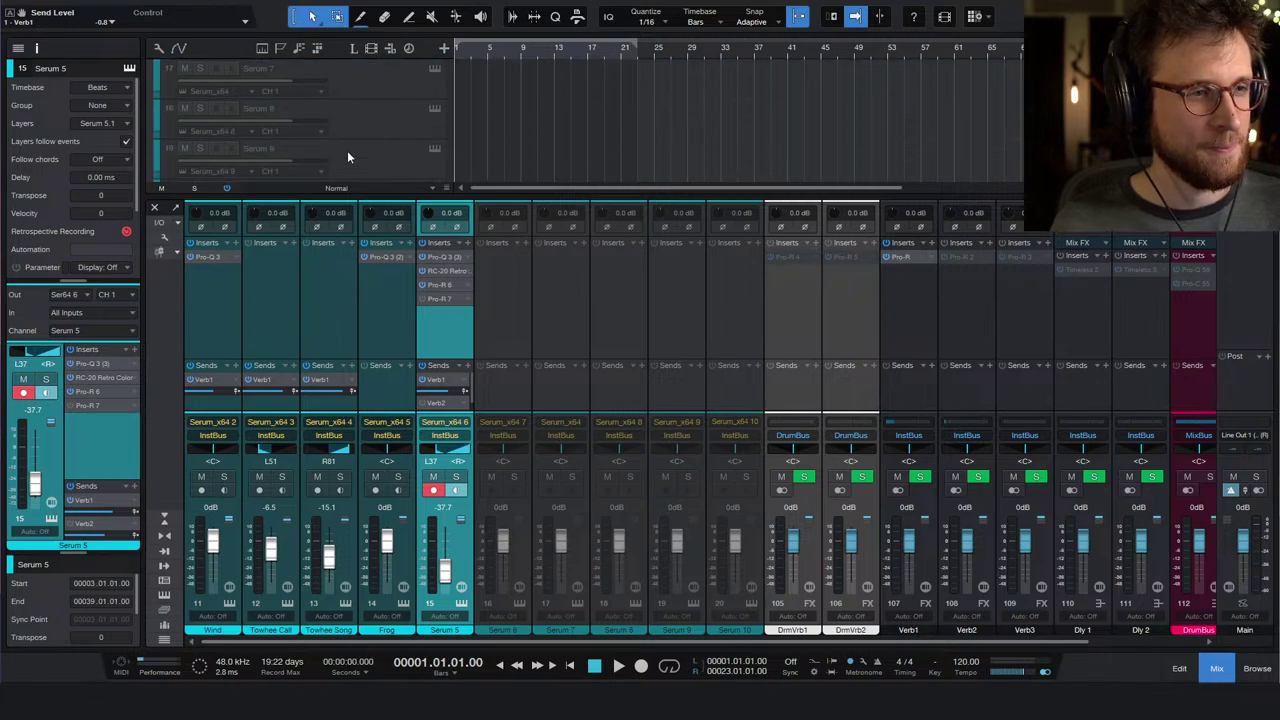
pyautogui.scroll(5, 470, 103)
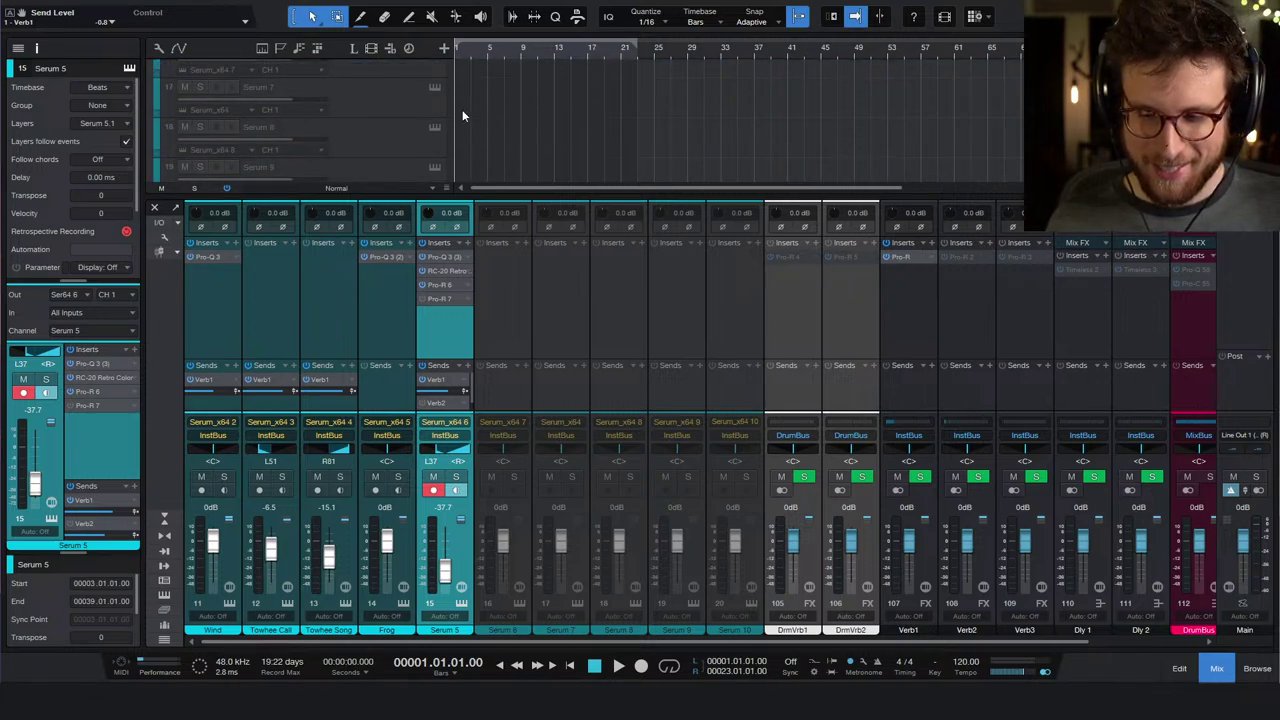
pyautogui.scroll(3, 405, 97)
pyautogui.scroll(-6, 405, 97)
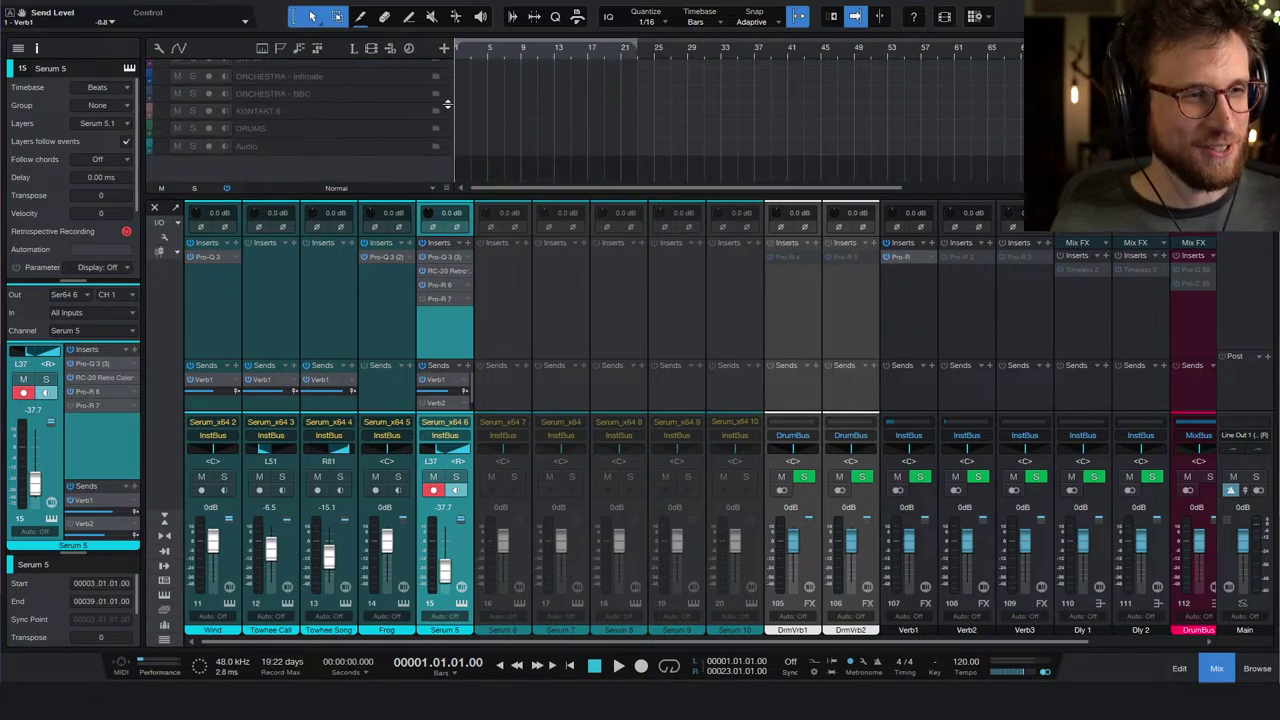
pyautogui.scroll(6, 373, 129)
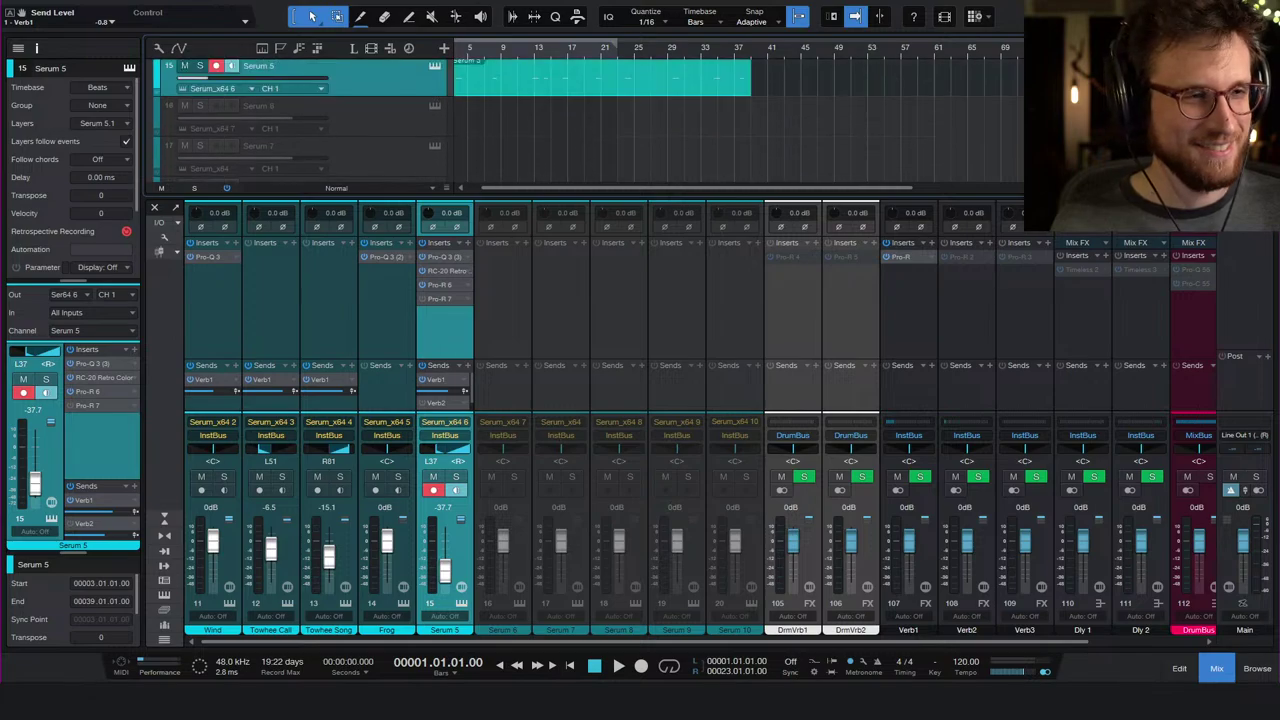
pyautogui.click(373, 122)
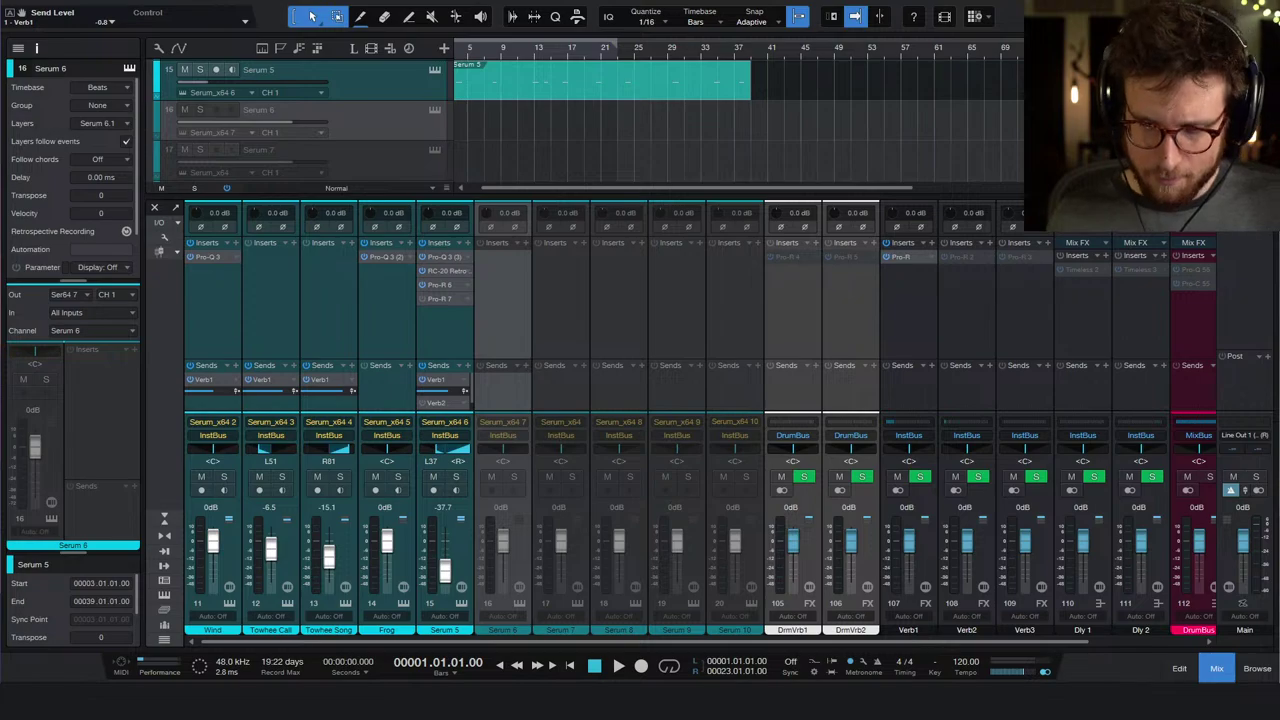
# - Enable the disabled Serum 6 track and open its instrument
pyautogui.rightClick(397, 127)
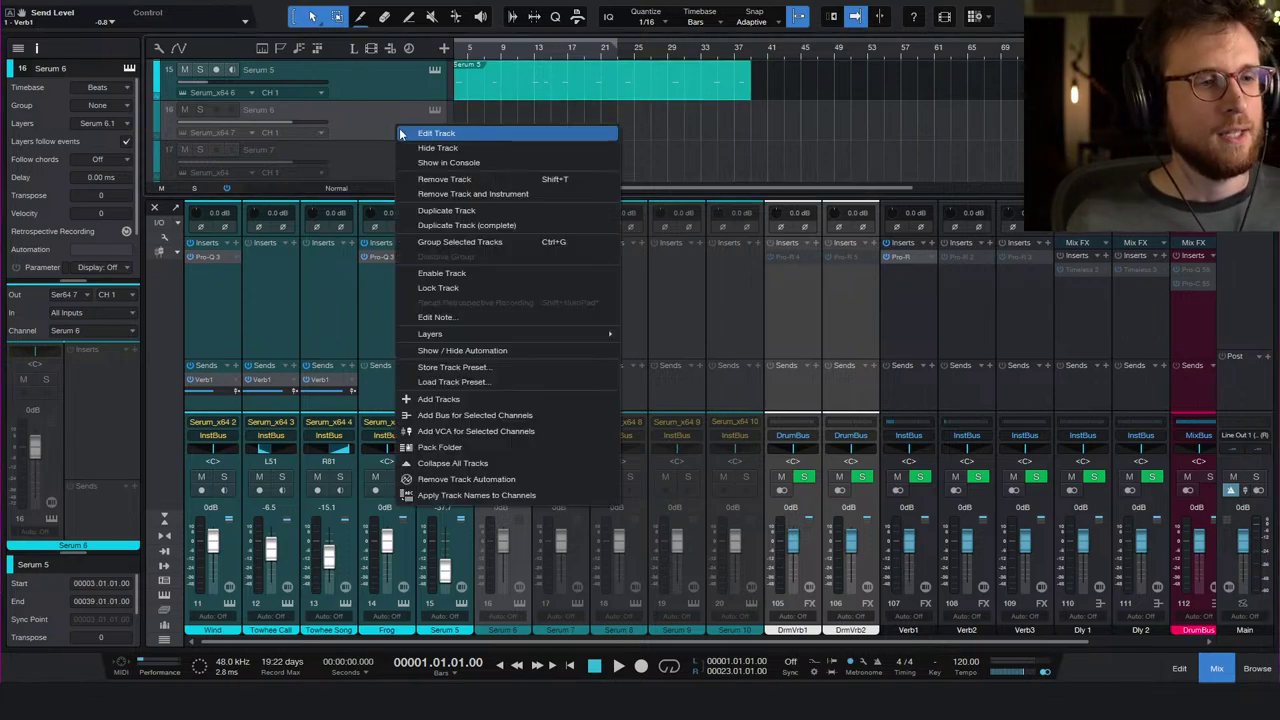
pyautogui.click(495, 273)
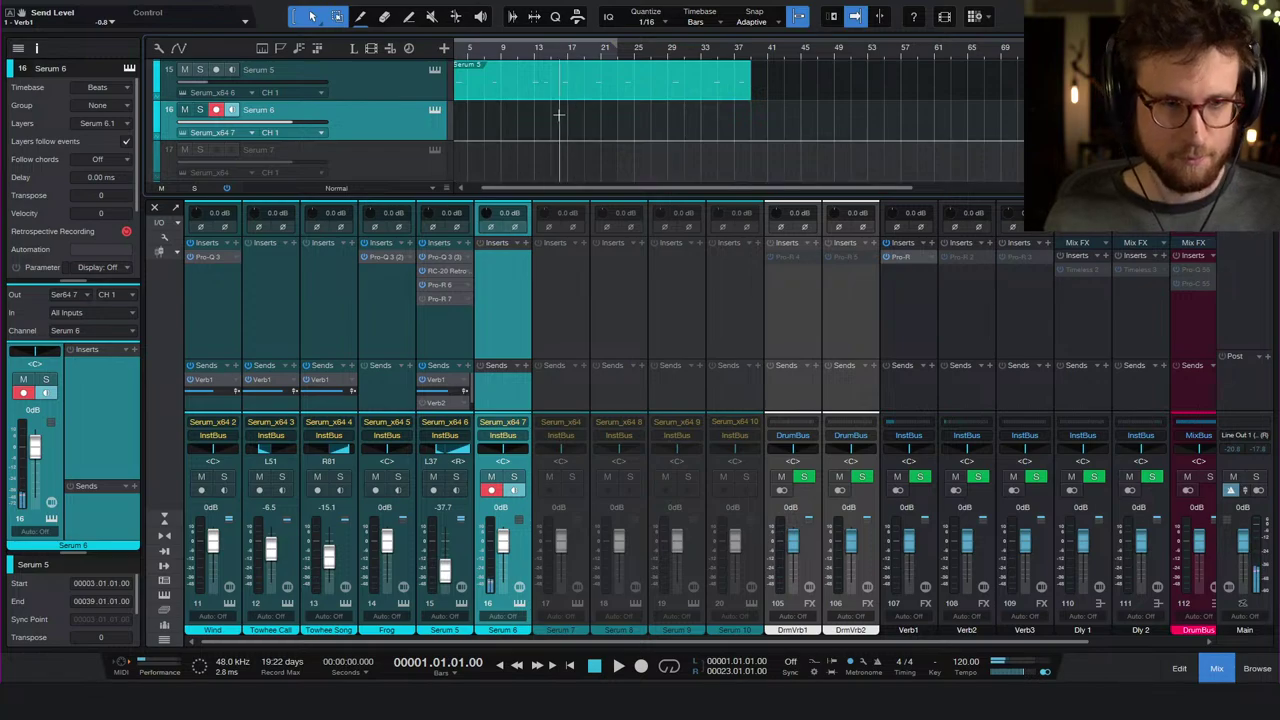
pyautogui.click(440, 107)
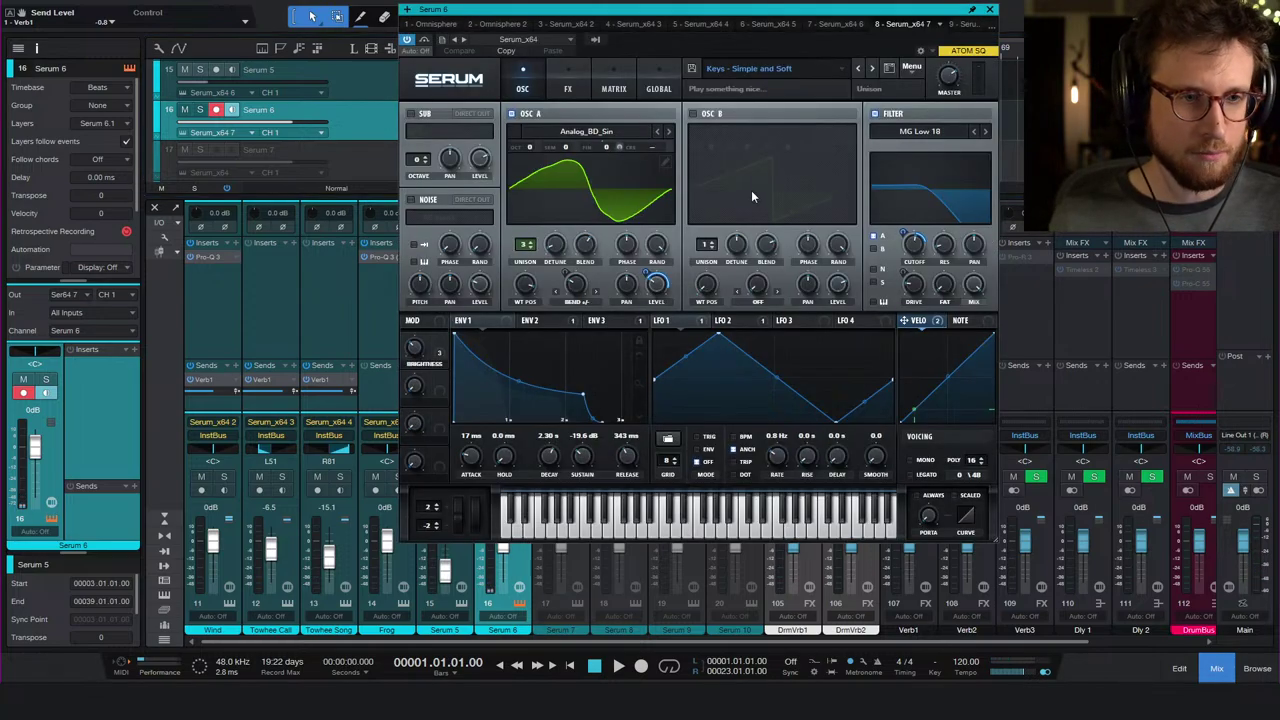
# - Load the Starting Point preset in the Serum 6 instrument
pyautogui.click(694, 114)
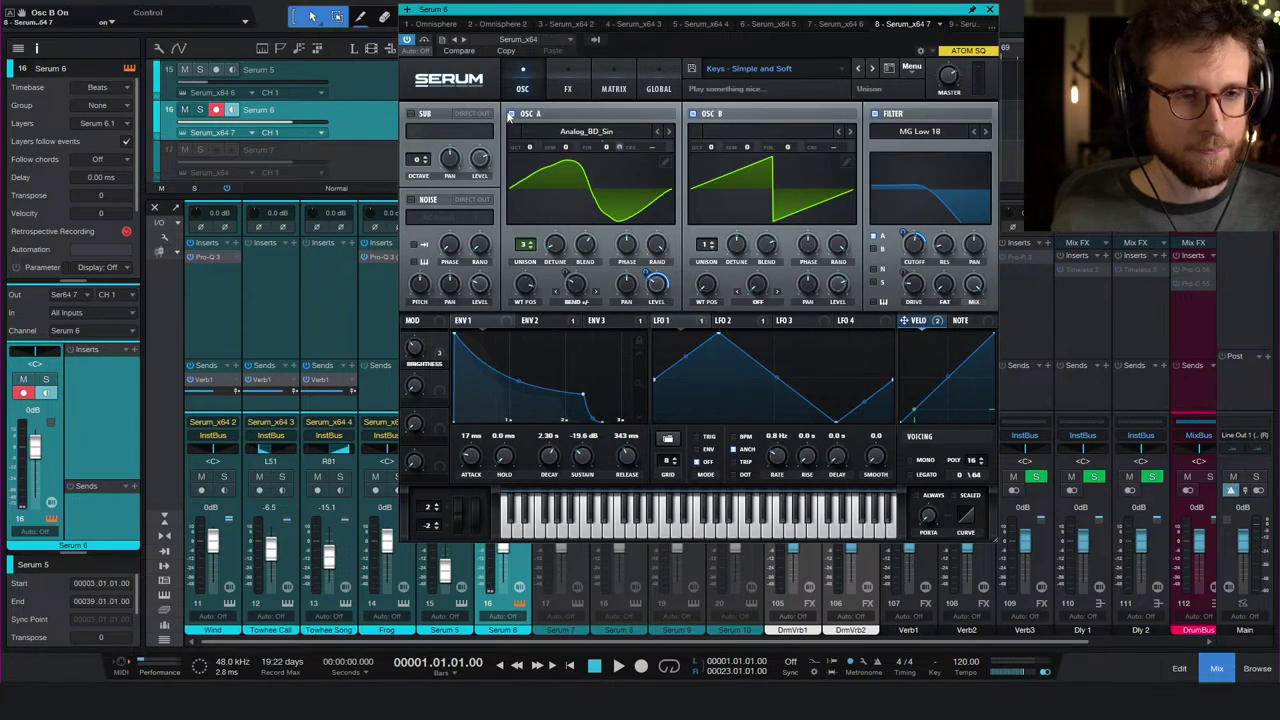
pyautogui.click(744, 71)
pyautogui.click(755, 320)
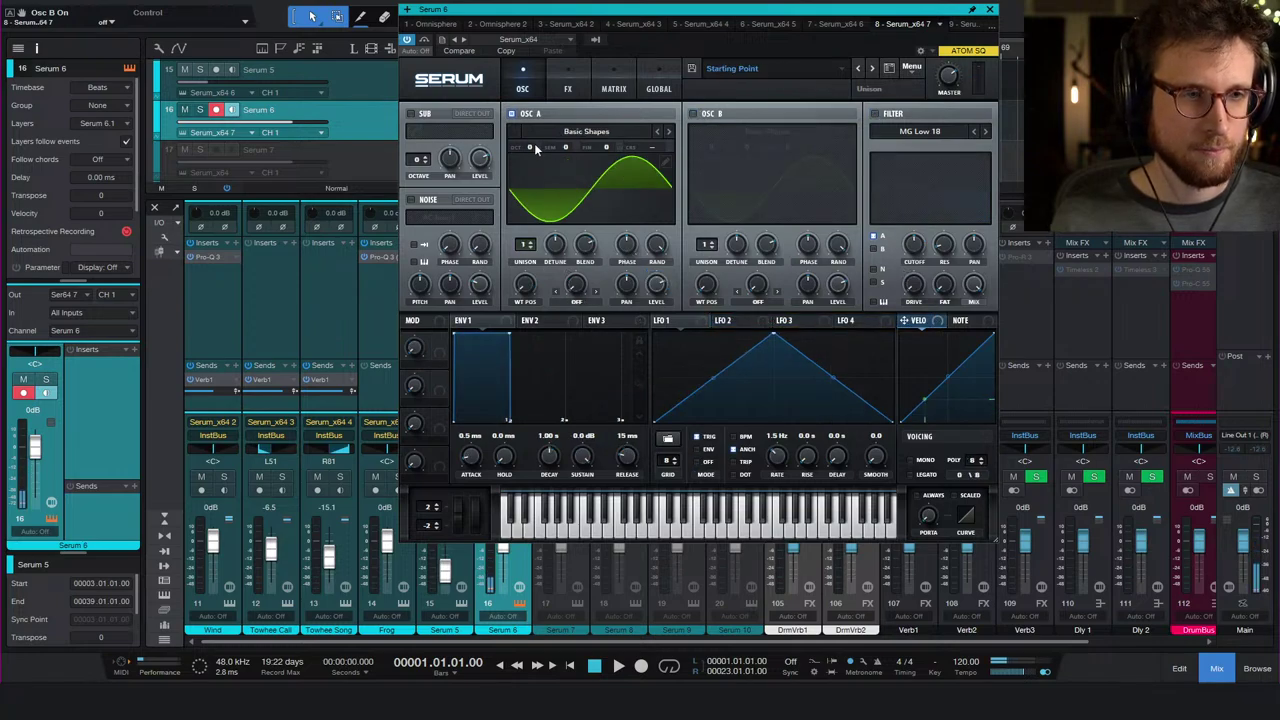
# - Raise oscillator A by one octave and shape Env 1 with 8.6 ms attack, 217 ms decay and sustain at minus infinity
pyautogui.moveTo(534, 141)
pyautogui.moveTo(534, 141); pyautogui.dragTo(535, 134)
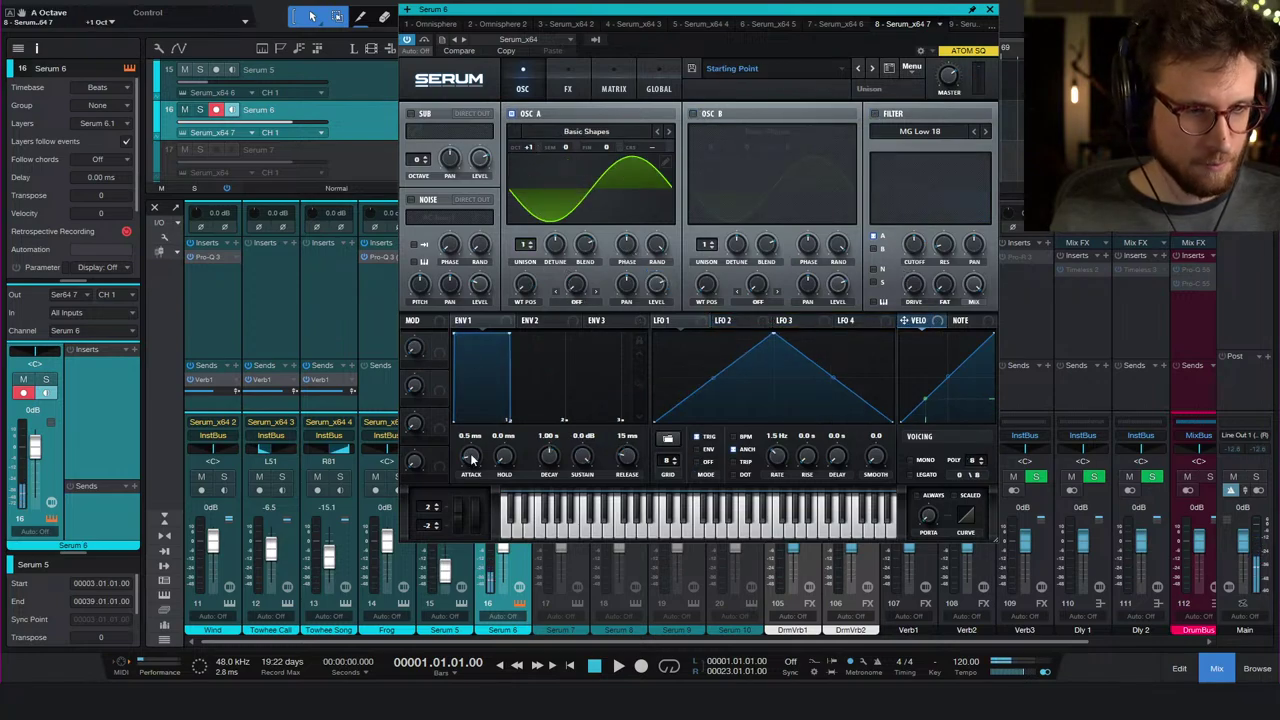
pyautogui.moveTo(578, 459); pyautogui.dragTo(548, 462)
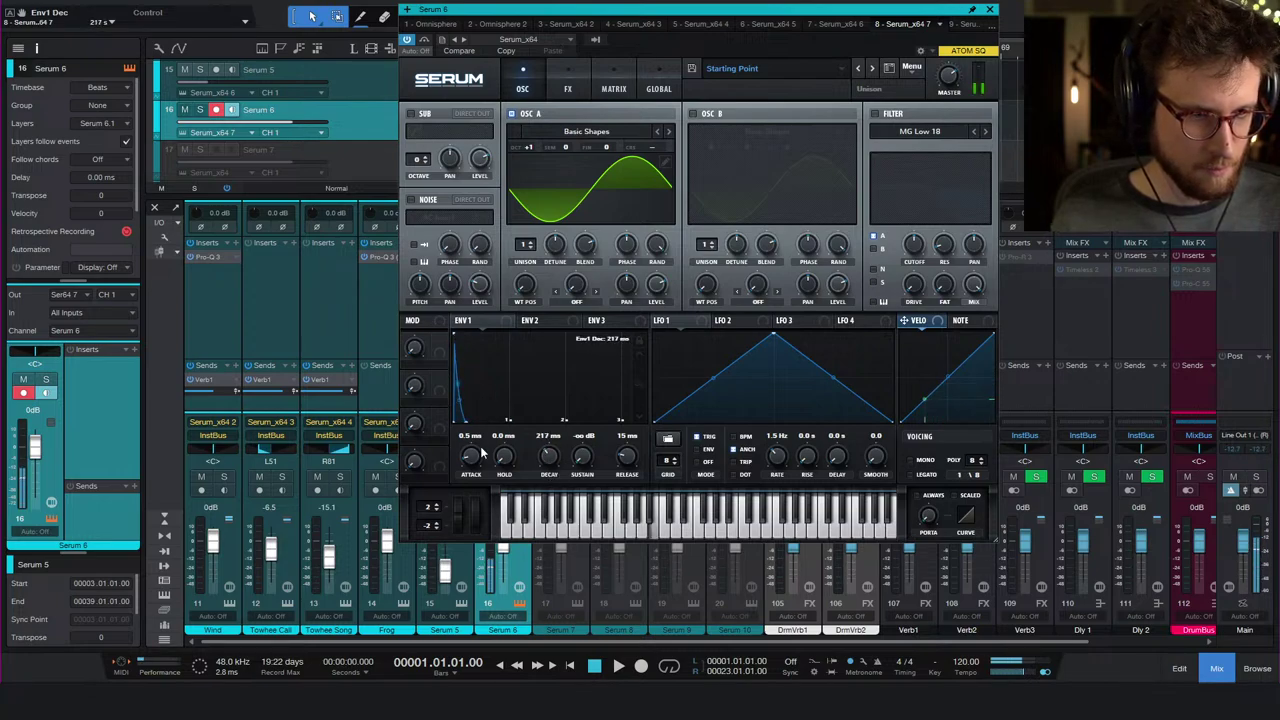
pyautogui.moveTo(471, 458); pyautogui.dragTo(477, 452)
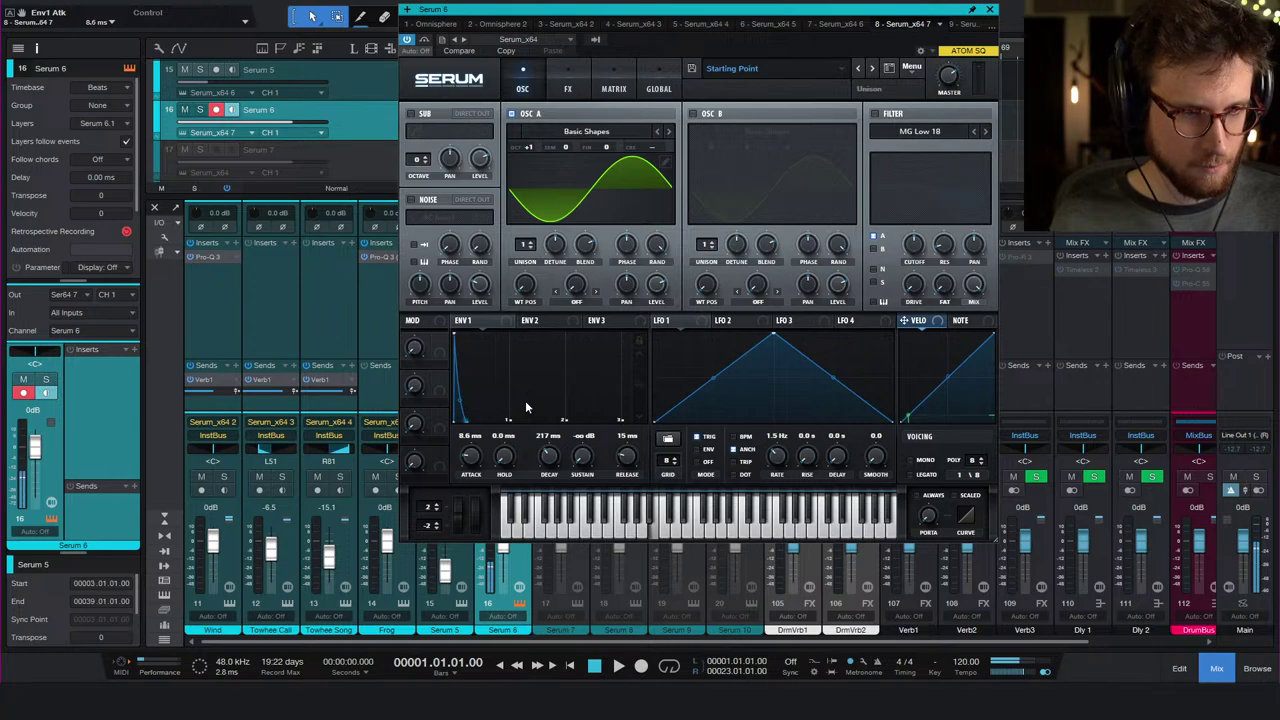
# - Route Env 1 to Mast.Tun in the modulation matrix with amount 2 and output 53, and shorten Env 1 decay to 181 ms
pyautogui.click(605, 89)
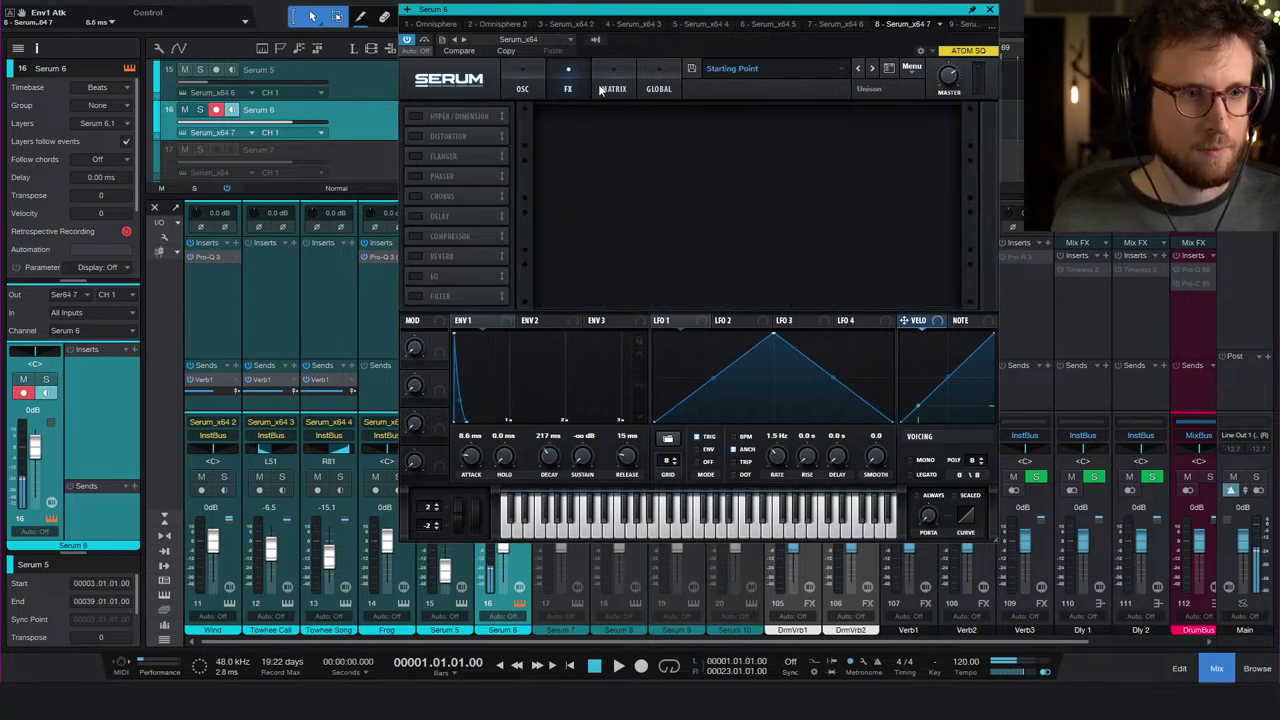
pyautogui.click(457, 127)
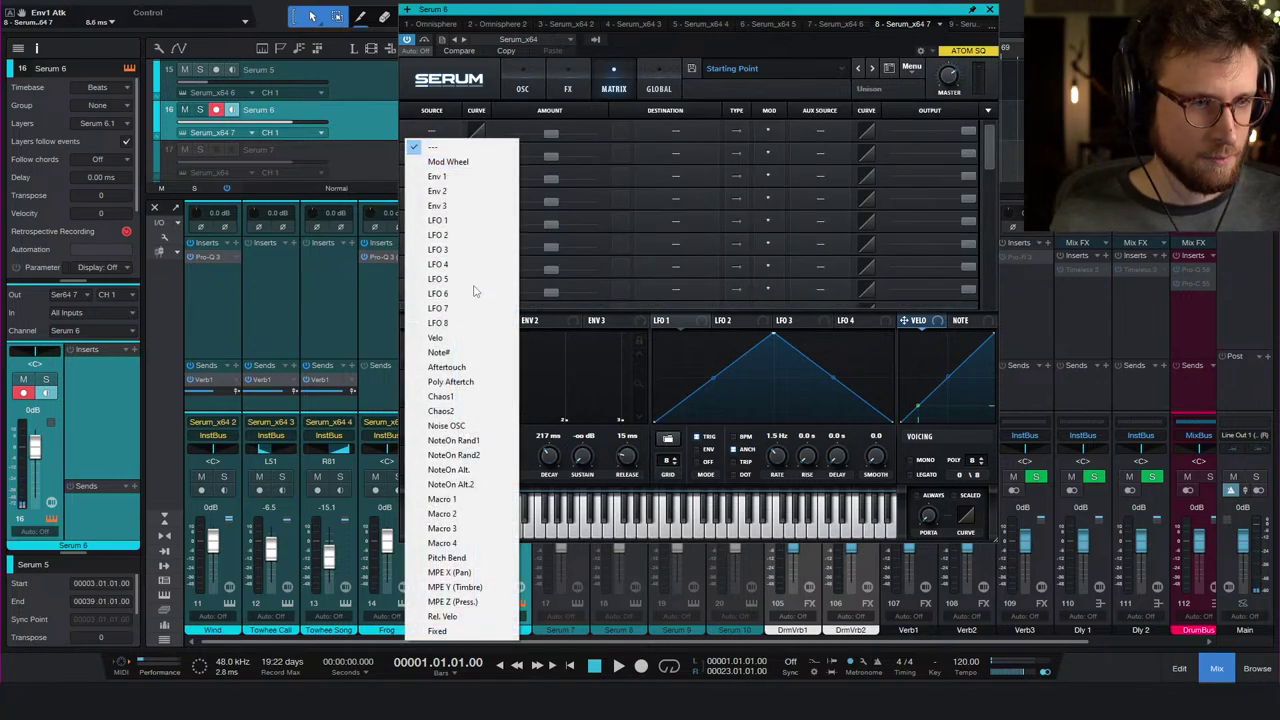
pyautogui.click(438, 176)
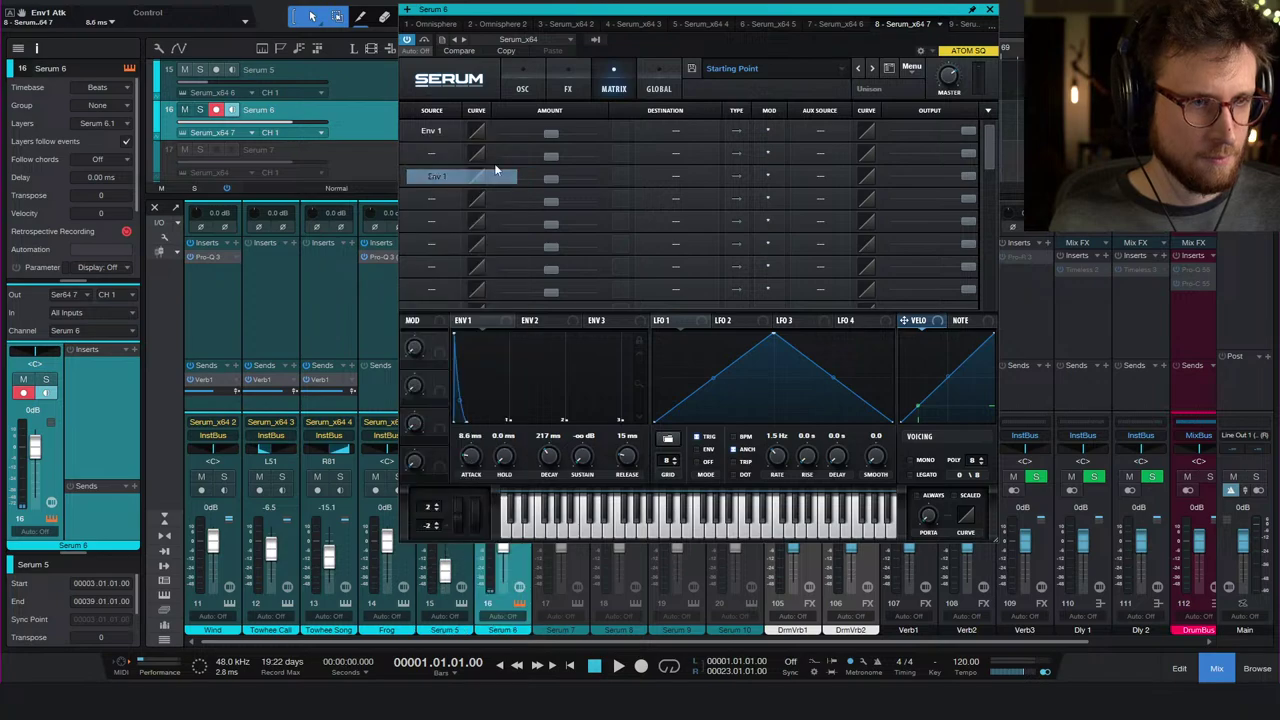
pyautogui.click(680, 128)
pyautogui.moveTo(715, 249)
pyautogui.click(780, 249)
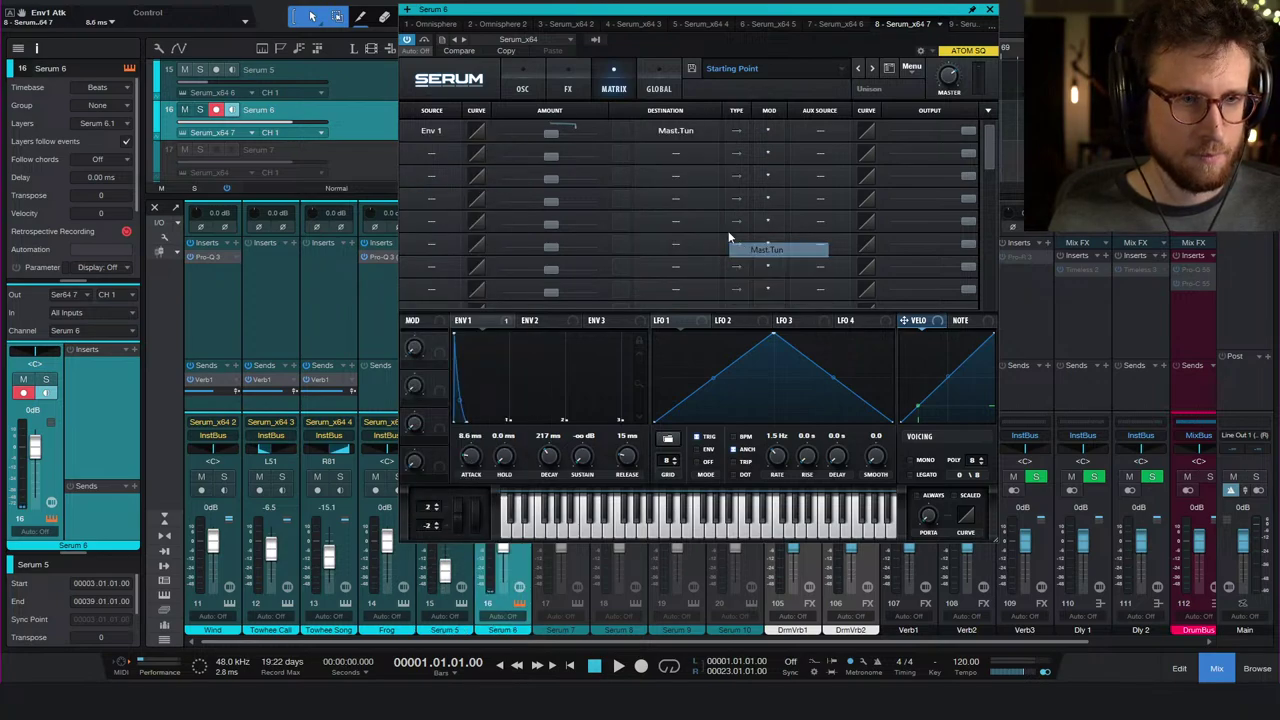
pyautogui.moveTo(554, 133); pyautogui.dragTo(557, 140)
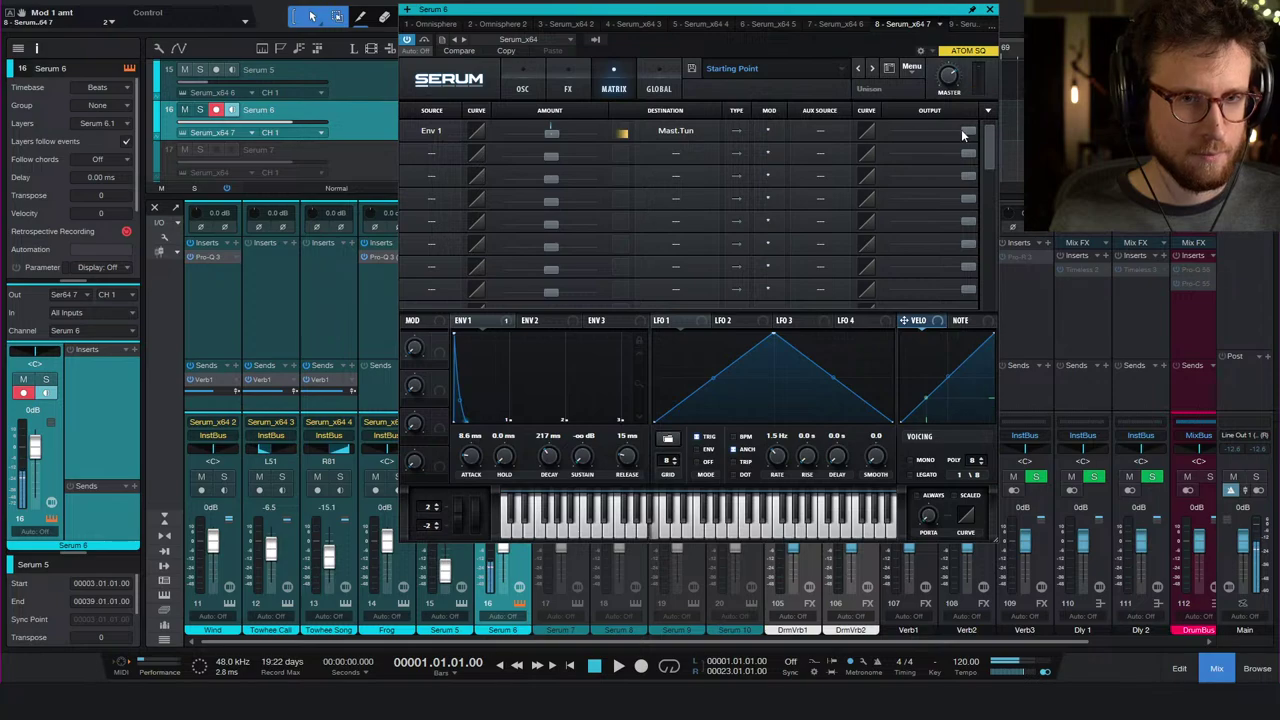
pyautogui.moveTo(963, 133); pyautogui.dragTo(911, 149)
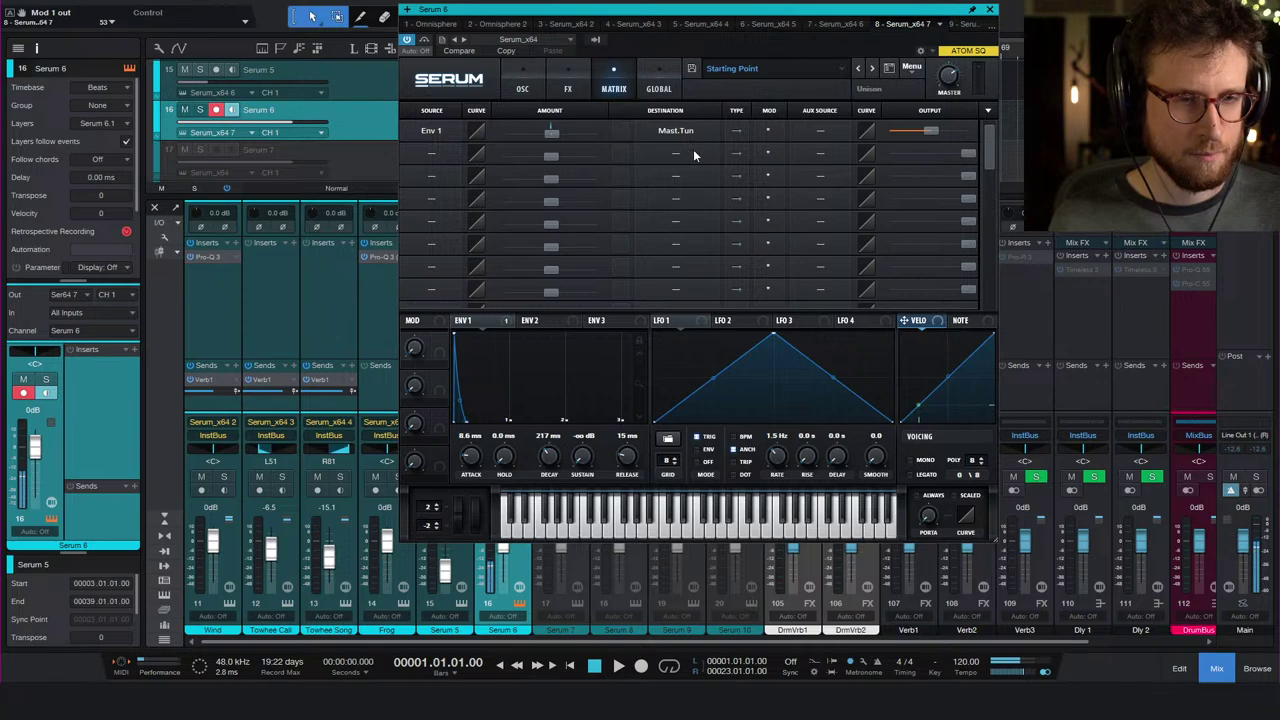
pyautogui.moveTo(550, 462); pyautogui.dragTo(556, 466)
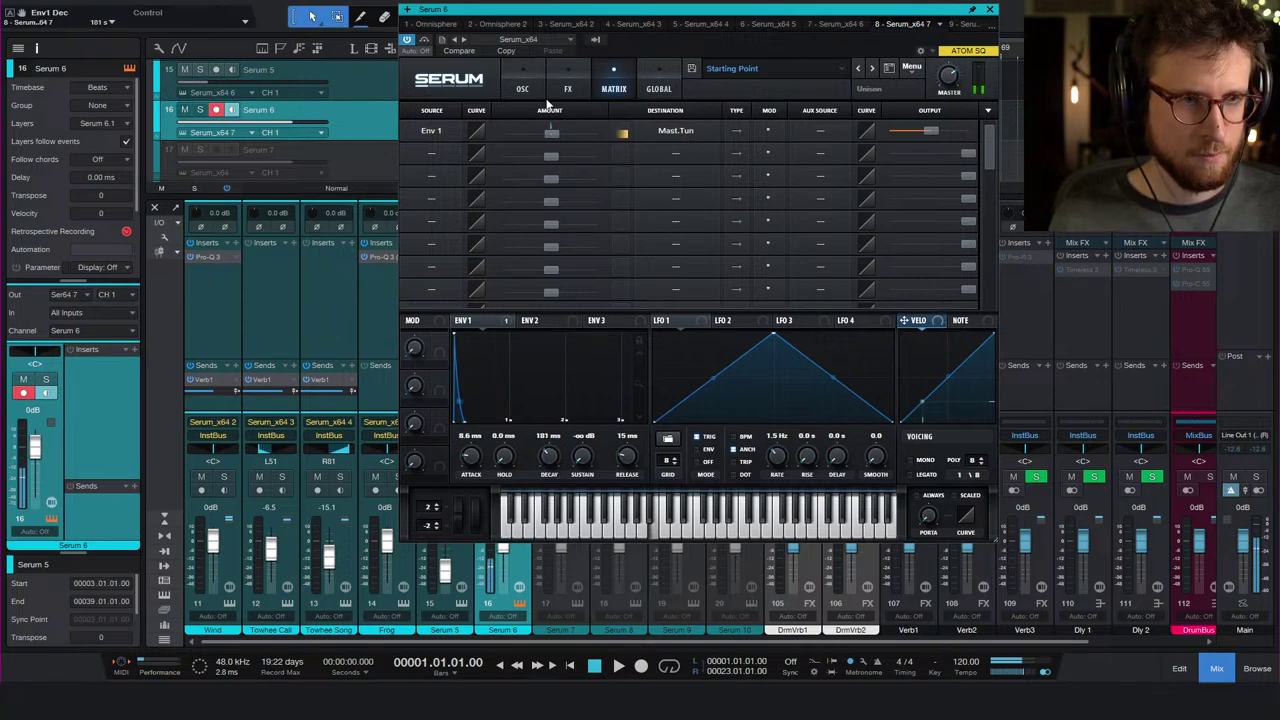
# - Enable oscillator B and set oscillator A's warp mode to FM (From B) at about 75%
pyautogui.click(524, 86)
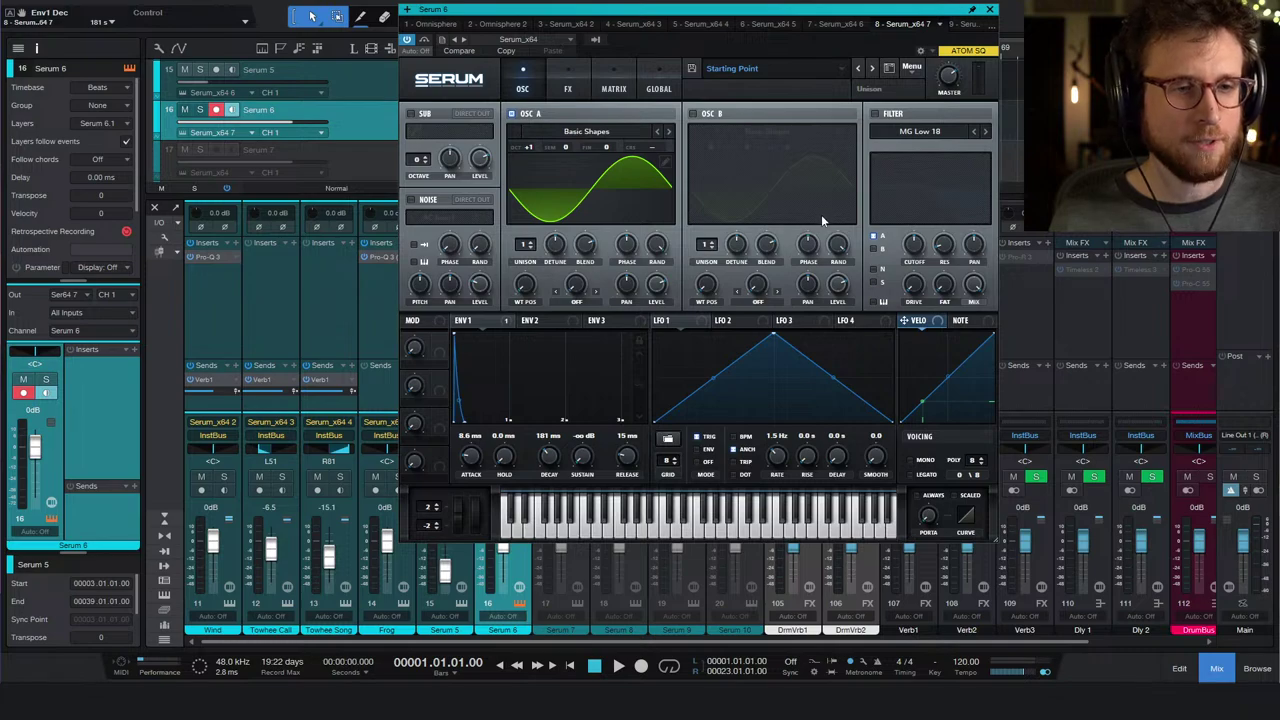
pyautogui.click(692, 114)
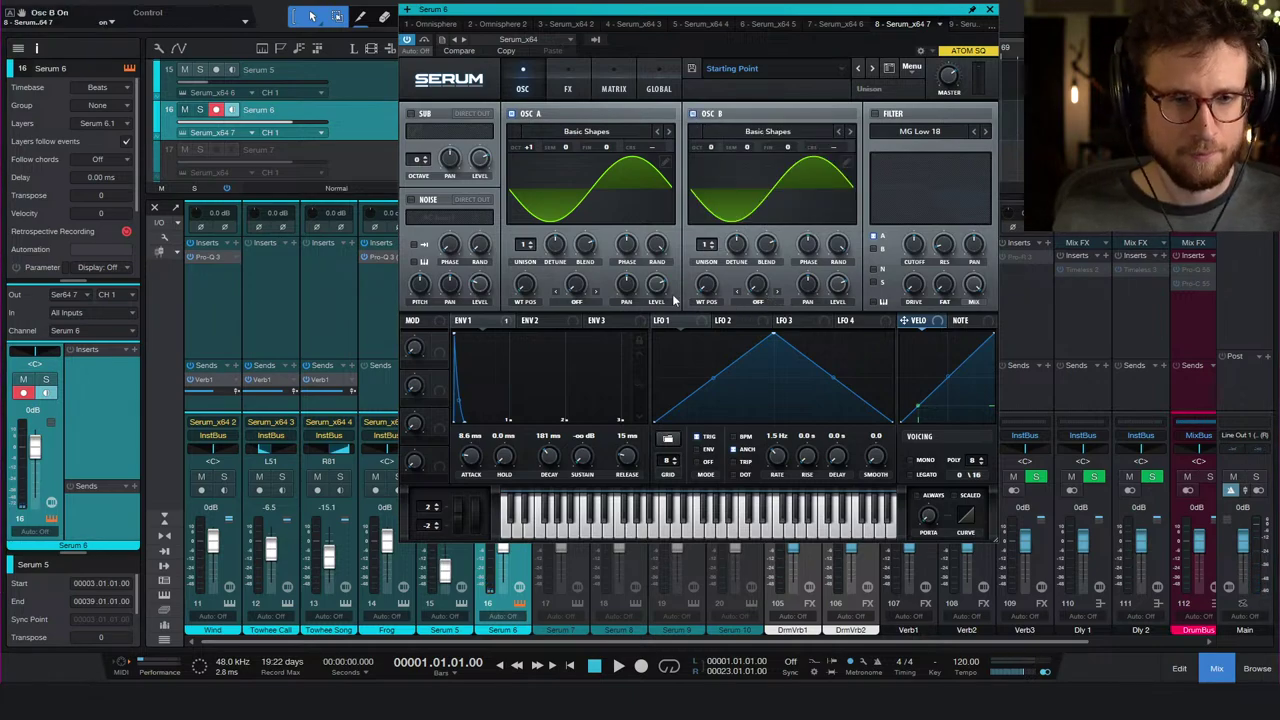
pyautogui.click(576, 301)
pyautogui.click(600, 583)
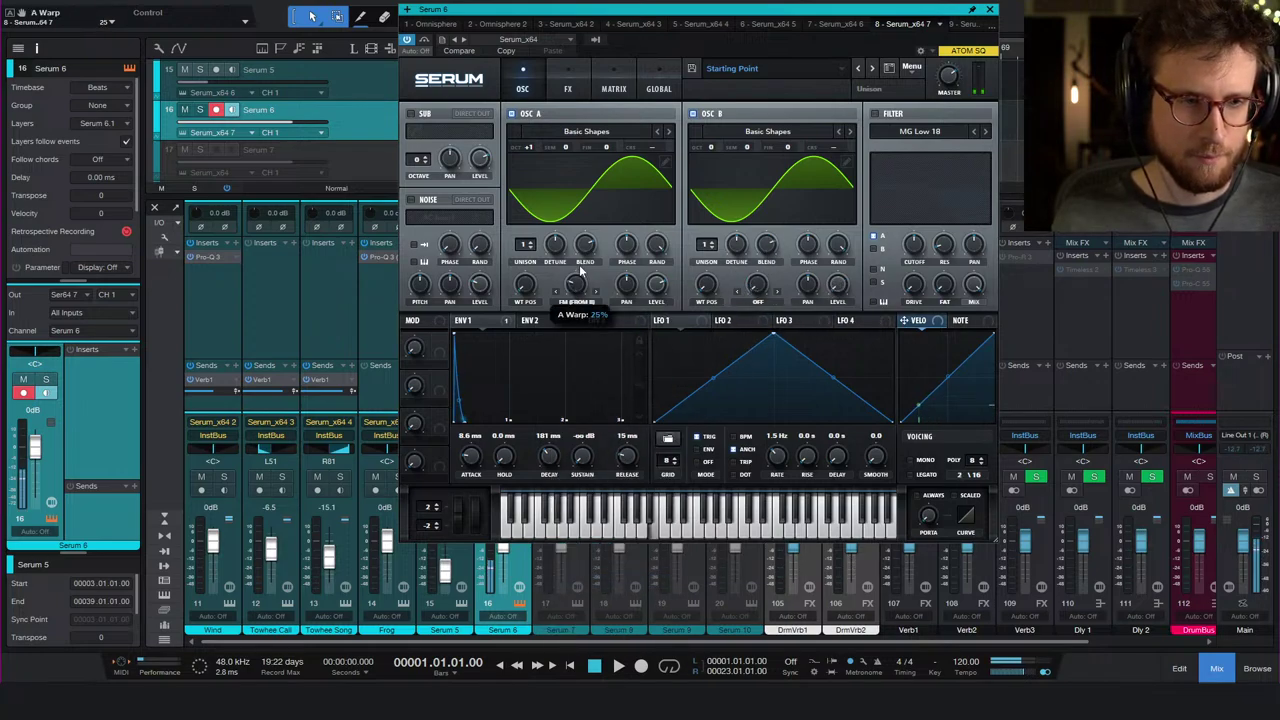
pyautogui.moveTo(580, 271); pyautogui.dragTo(608, 241)
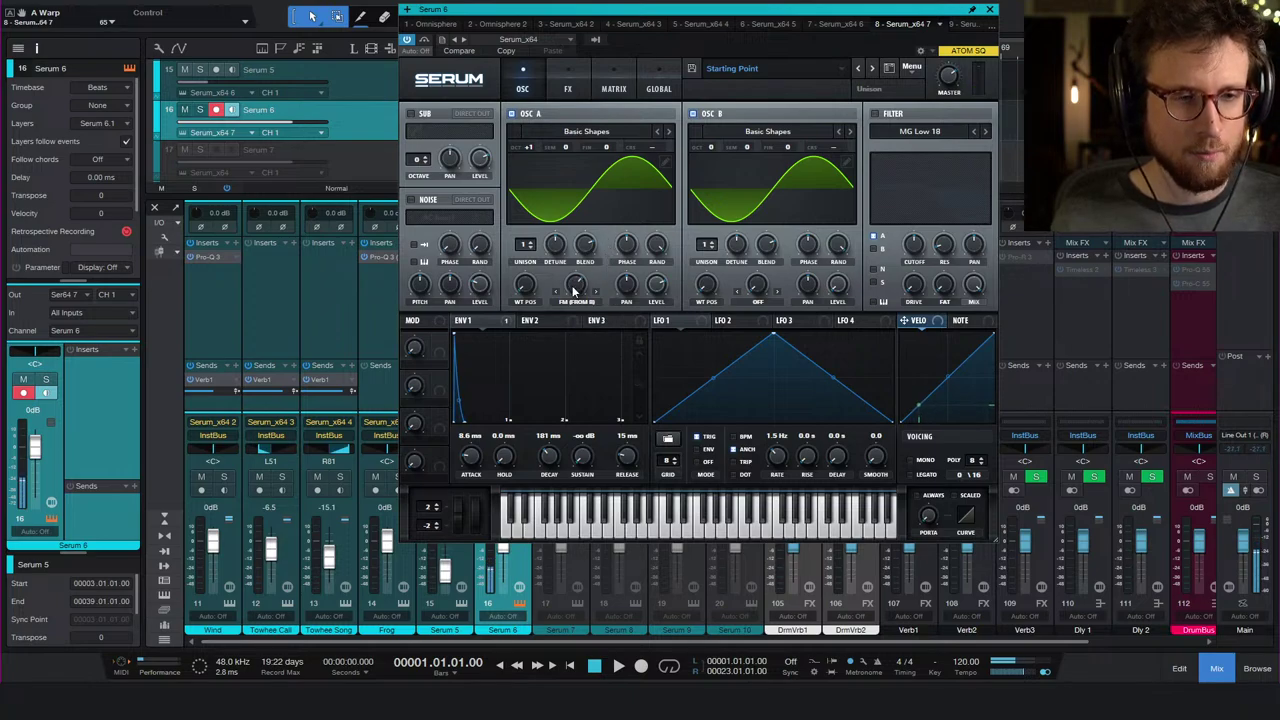
pyautogui.moveTo(574, 289); pyautogui.dragTo(580, 300)
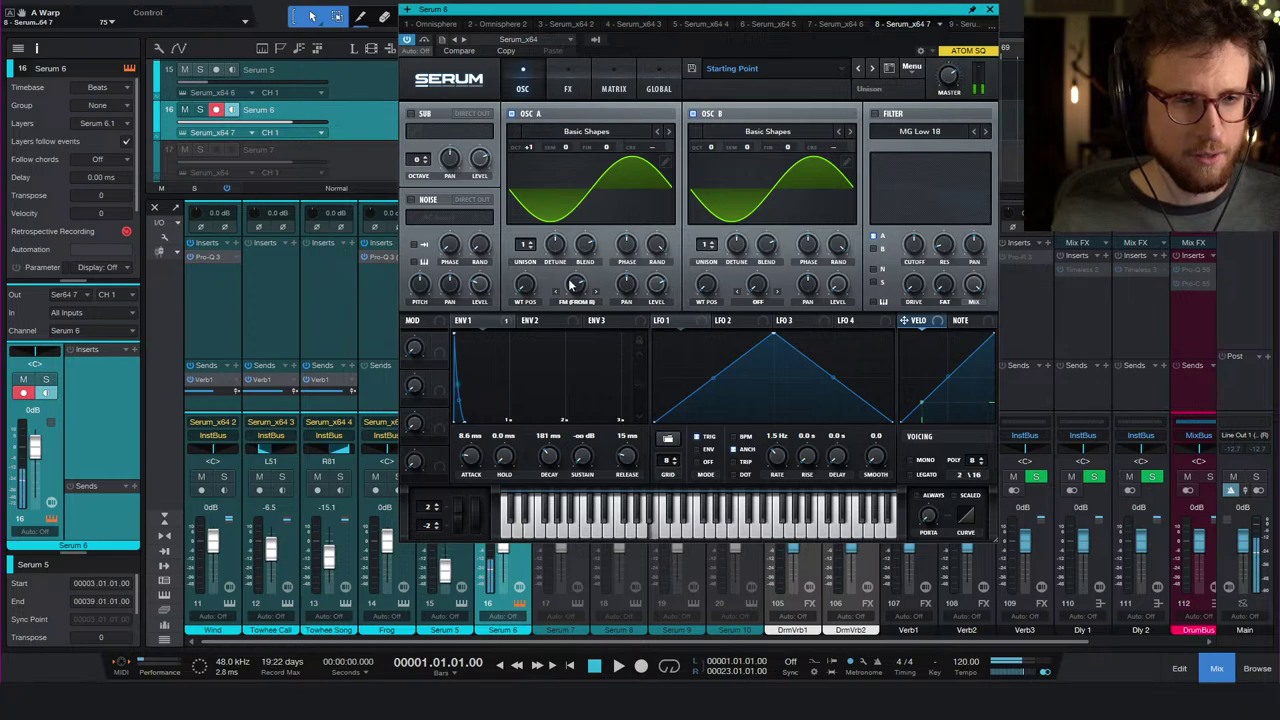
# - Raise oscillator B by one octave and adjust oscillator A's FM warp to about 62%
pyautogui.moveTo(712, 148); pyautogui.dragTo(706, 148)
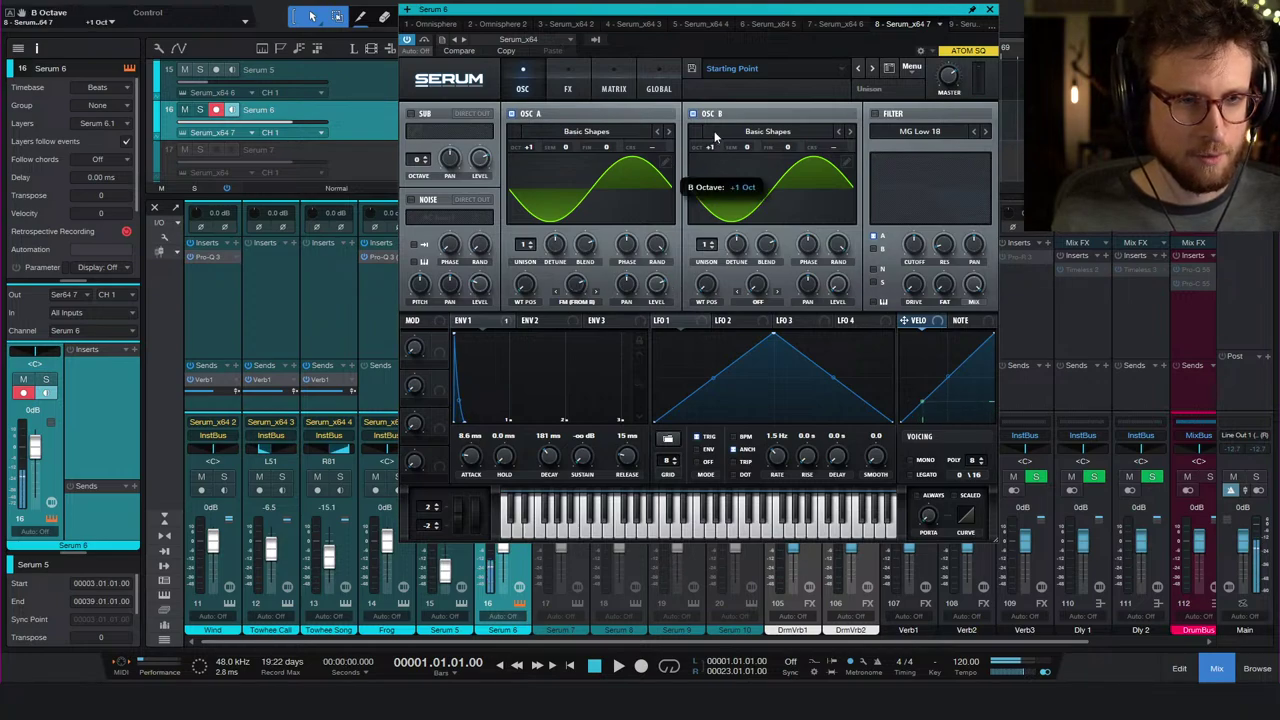
pyautogui.moveTo(578, 298); pyautogui.dragTo(588, 328)
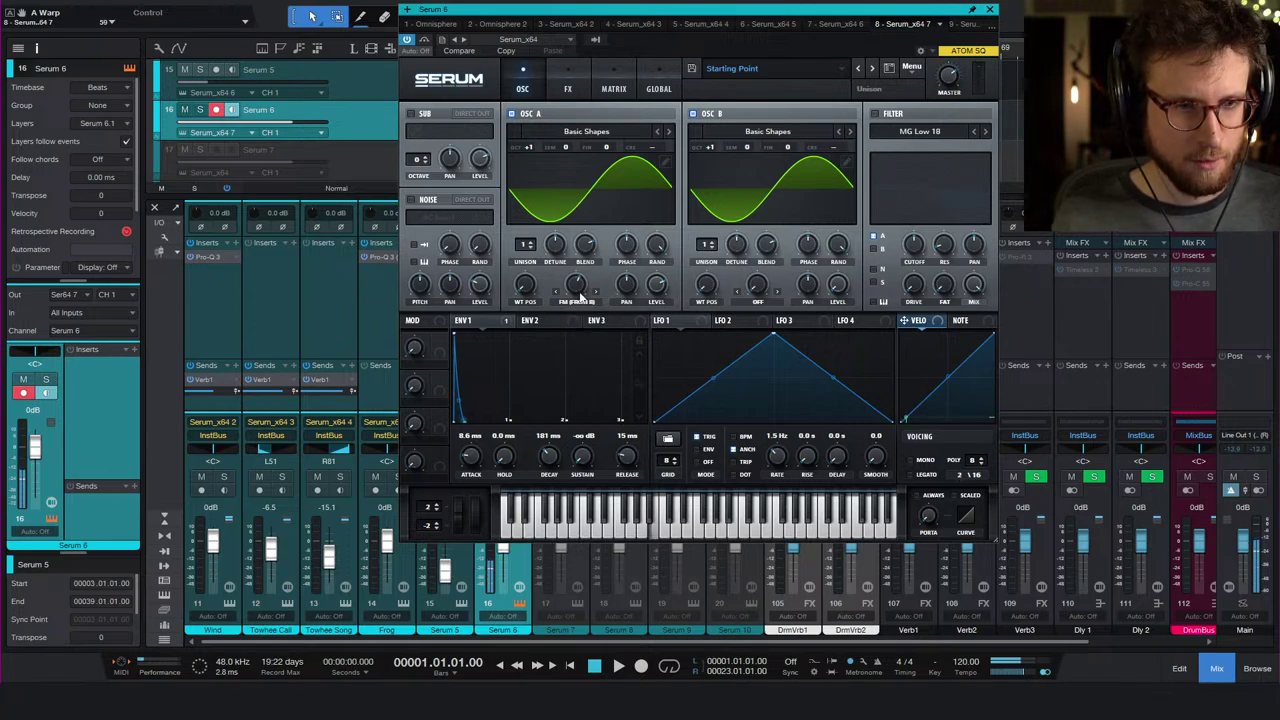
pyautogui.moveTo(574, 287)
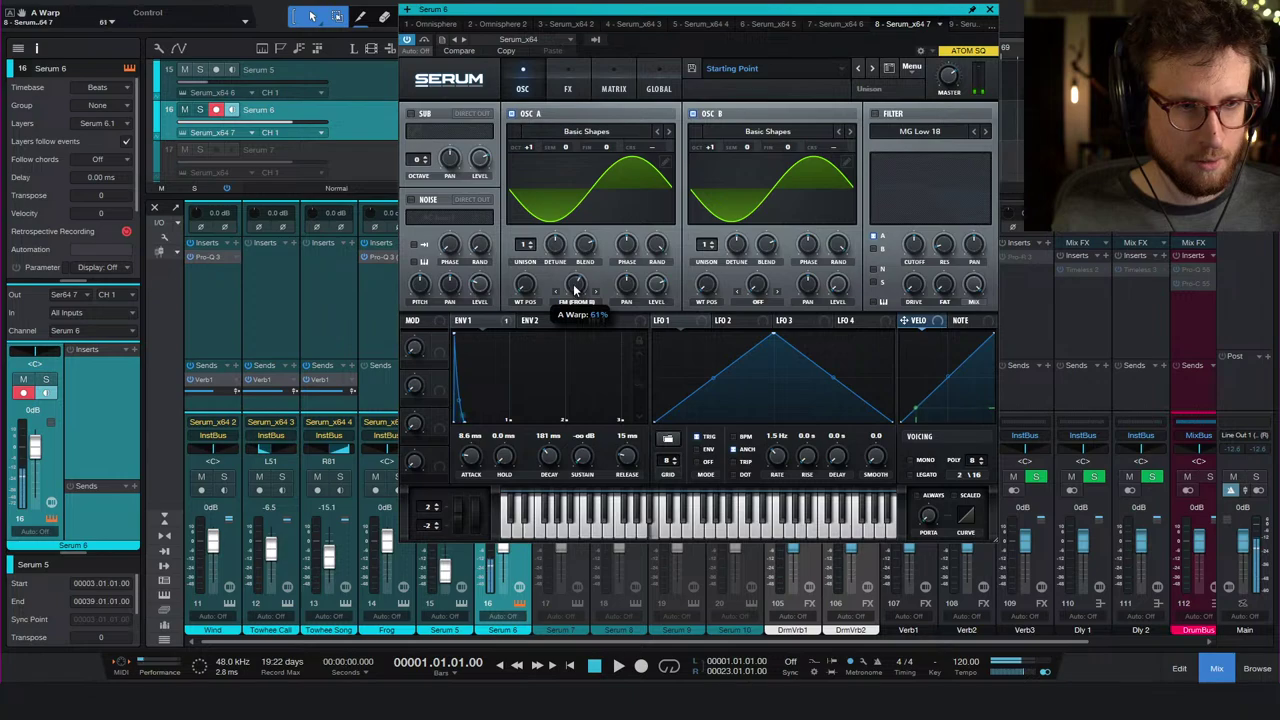
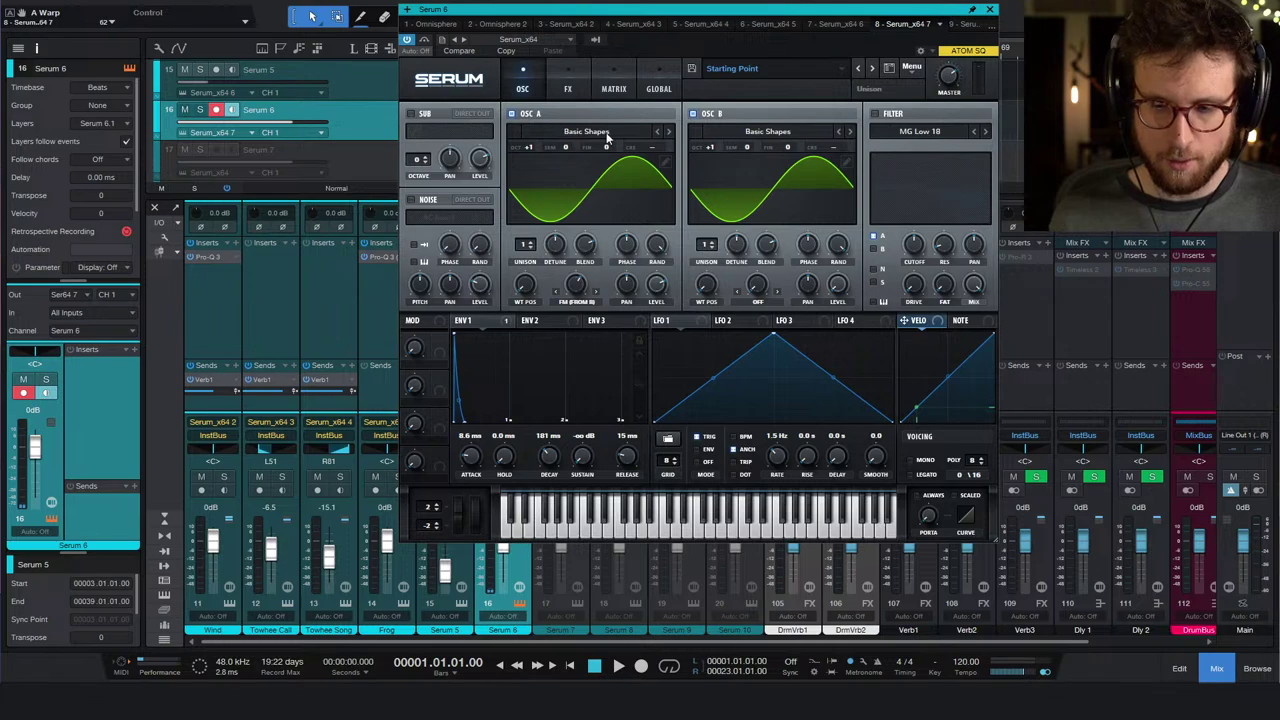
# - Route NoteOn Rand1 to Mast.Tun in the second modulation matrix row with amount 1 and output 73
pyautogui.click(605, 92)
pyautogui.click(431, 153)
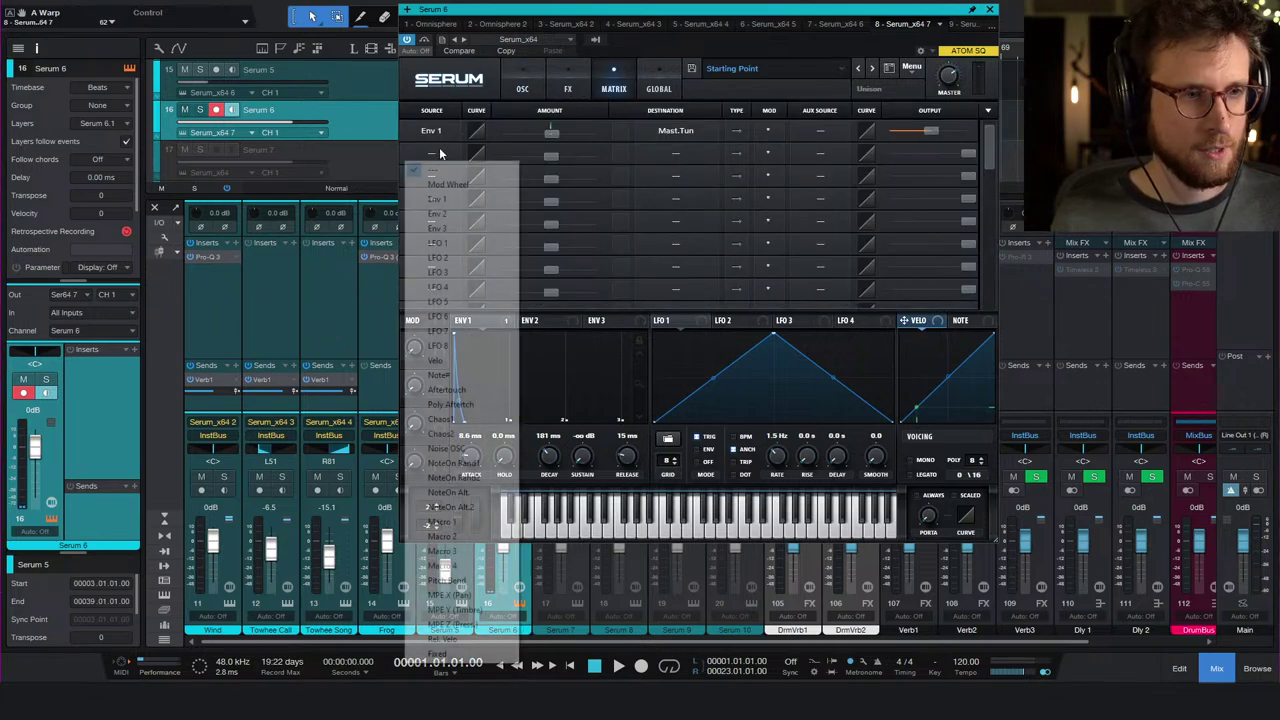
pyautogui.click(440, 458)
pyautogui.click(675, 153)
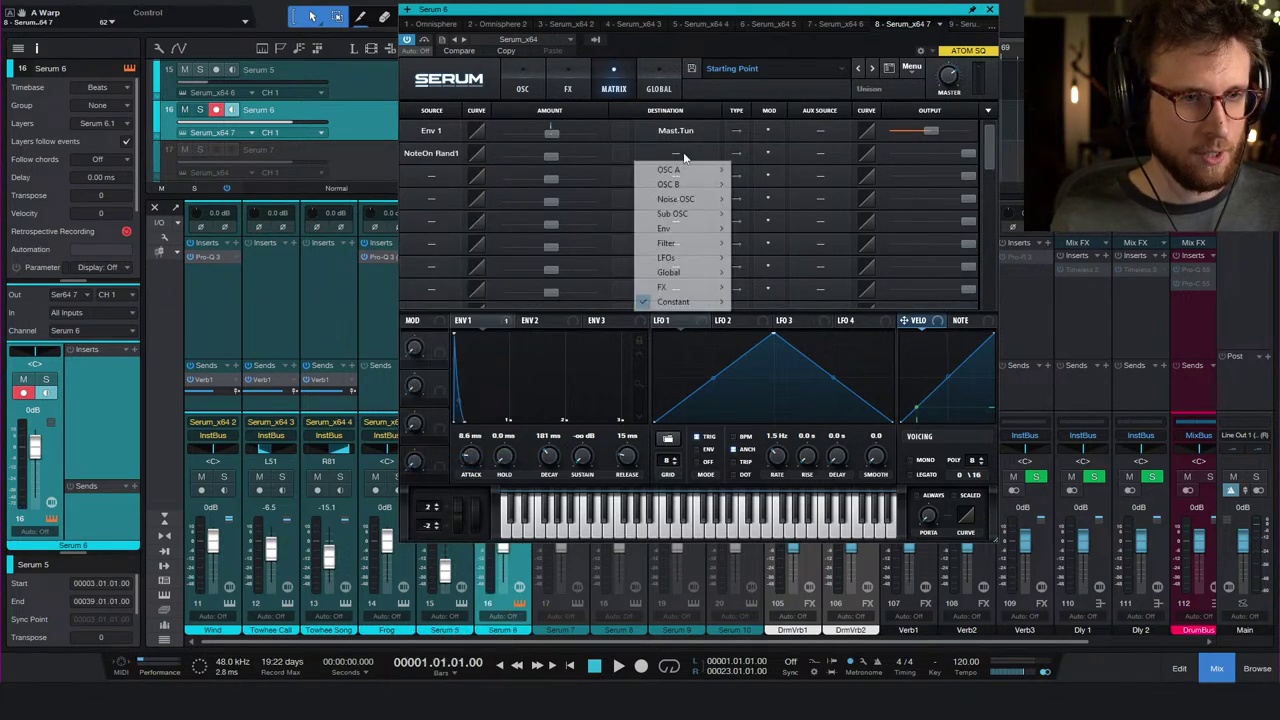
pyautogui.moveTo(700, 266)
pyautogui.click(765, 271)
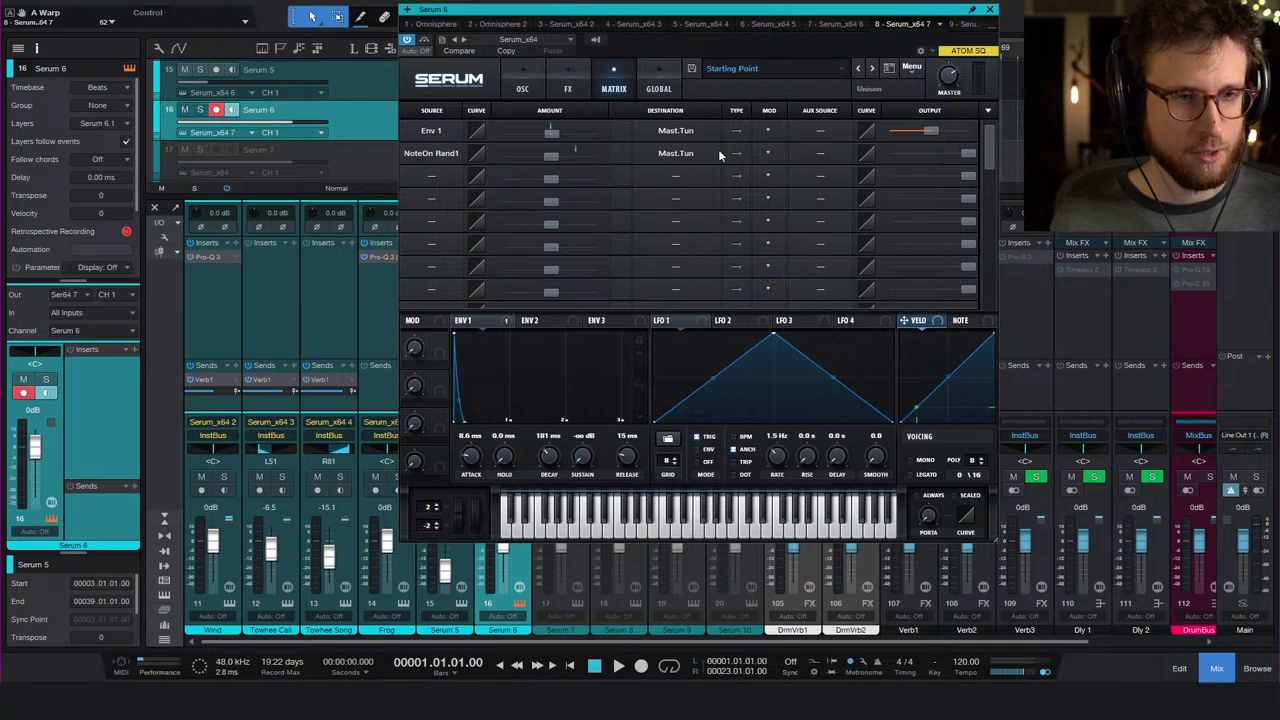
pyautogui.click(554, 157)
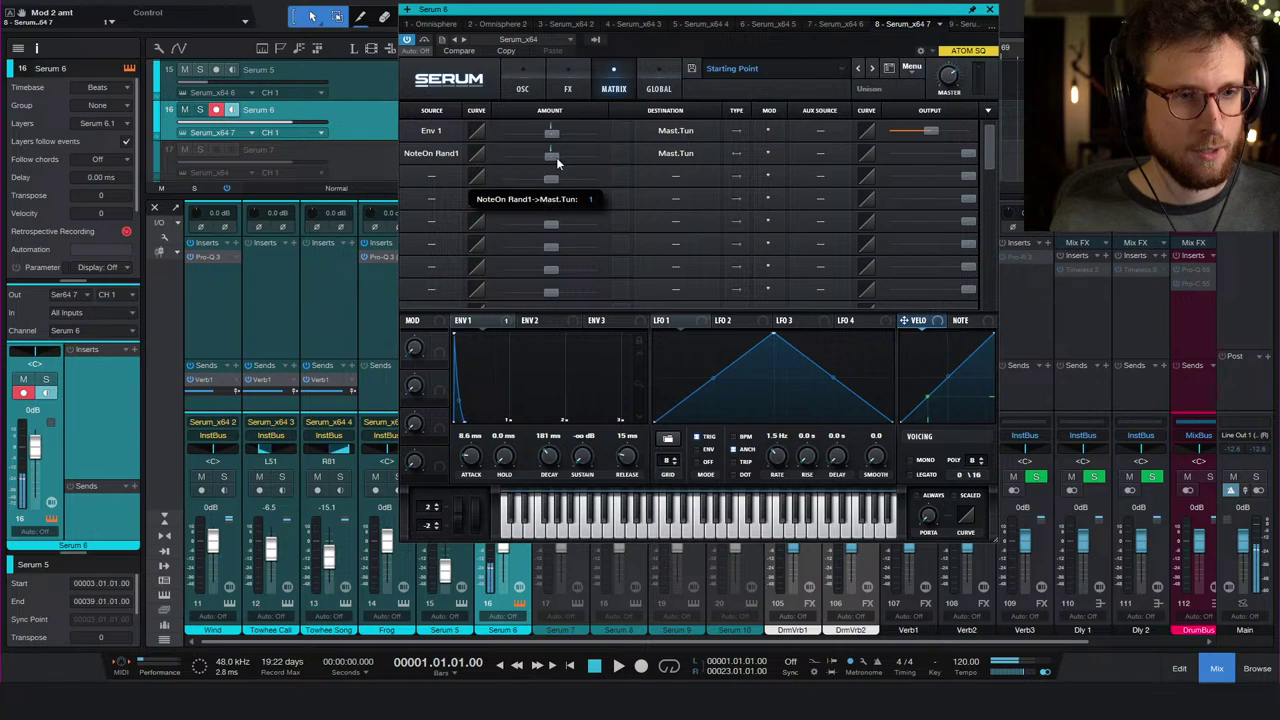
pyautogui.moveTo(968, 157); pyautogui.dragTo(938, 160)
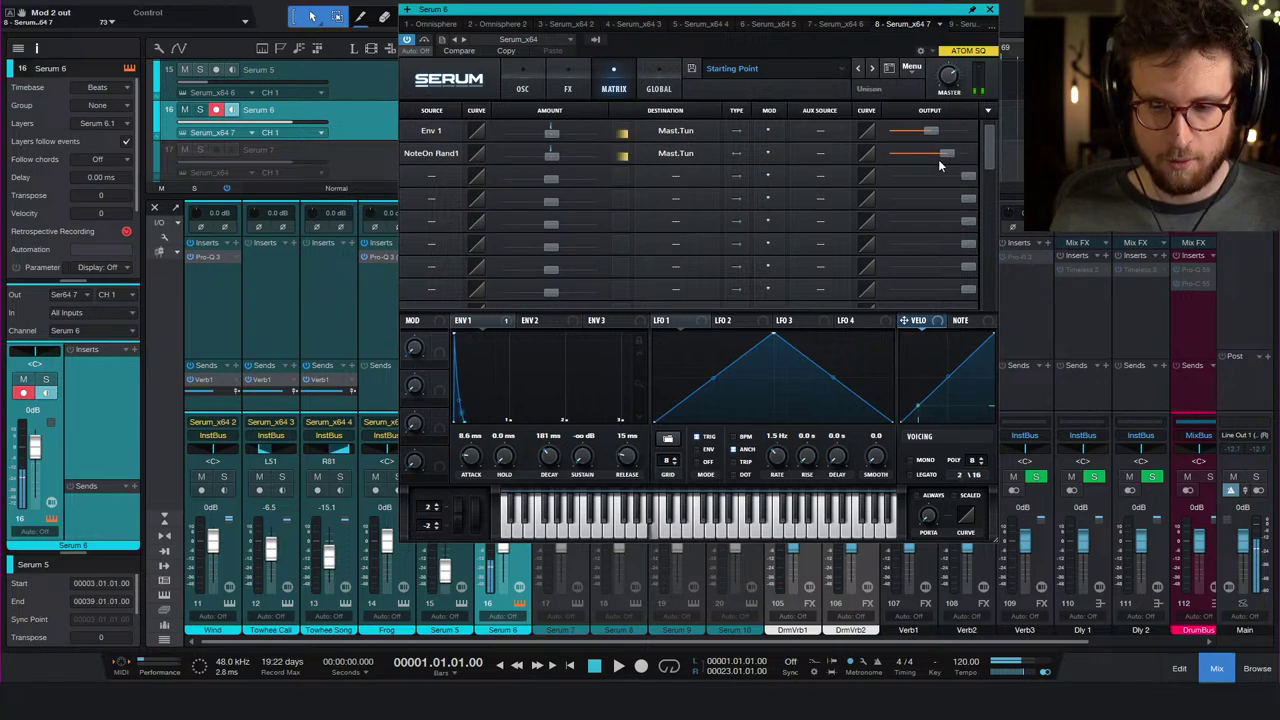
# - Route NoteOn Rand2 to A Warp in the third modulation matrix row with amount 1
pyautogui.click(524, 86)
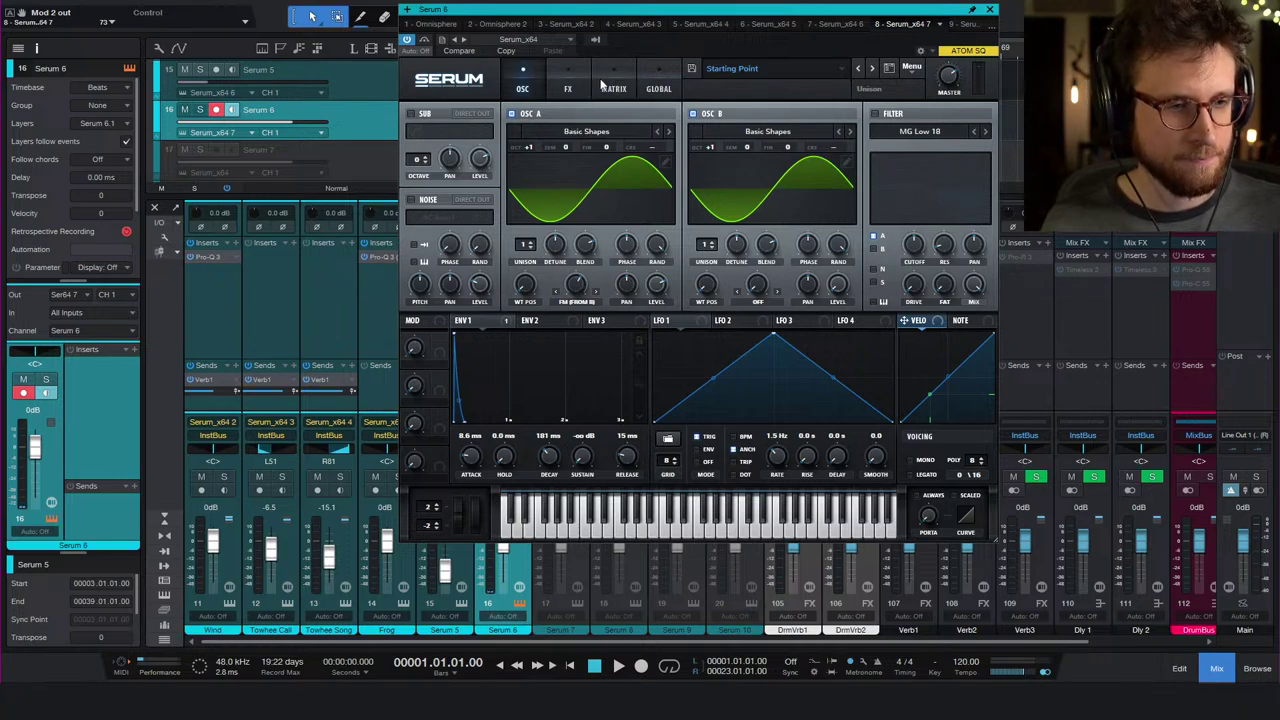
pyautogui.click(570, 88)
pyautogui.click(614, 88)
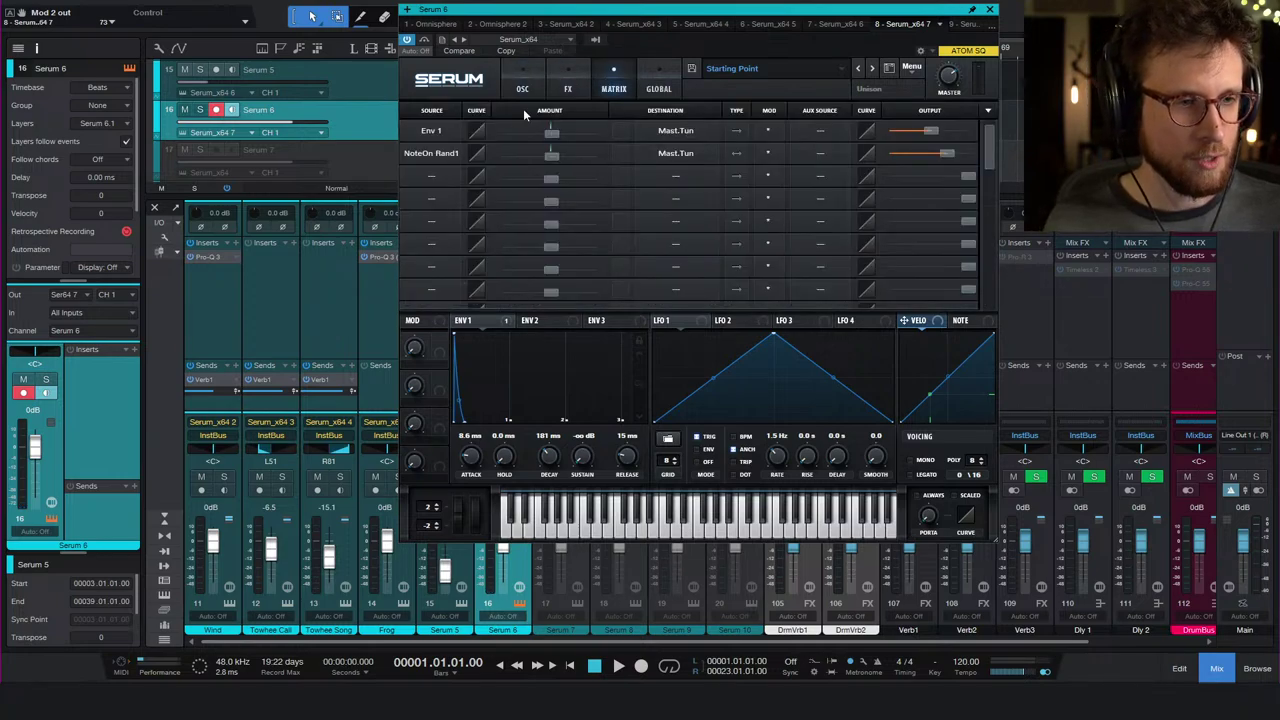
pyautogui.click(428, 178)
pyautogui.click(453, 500)
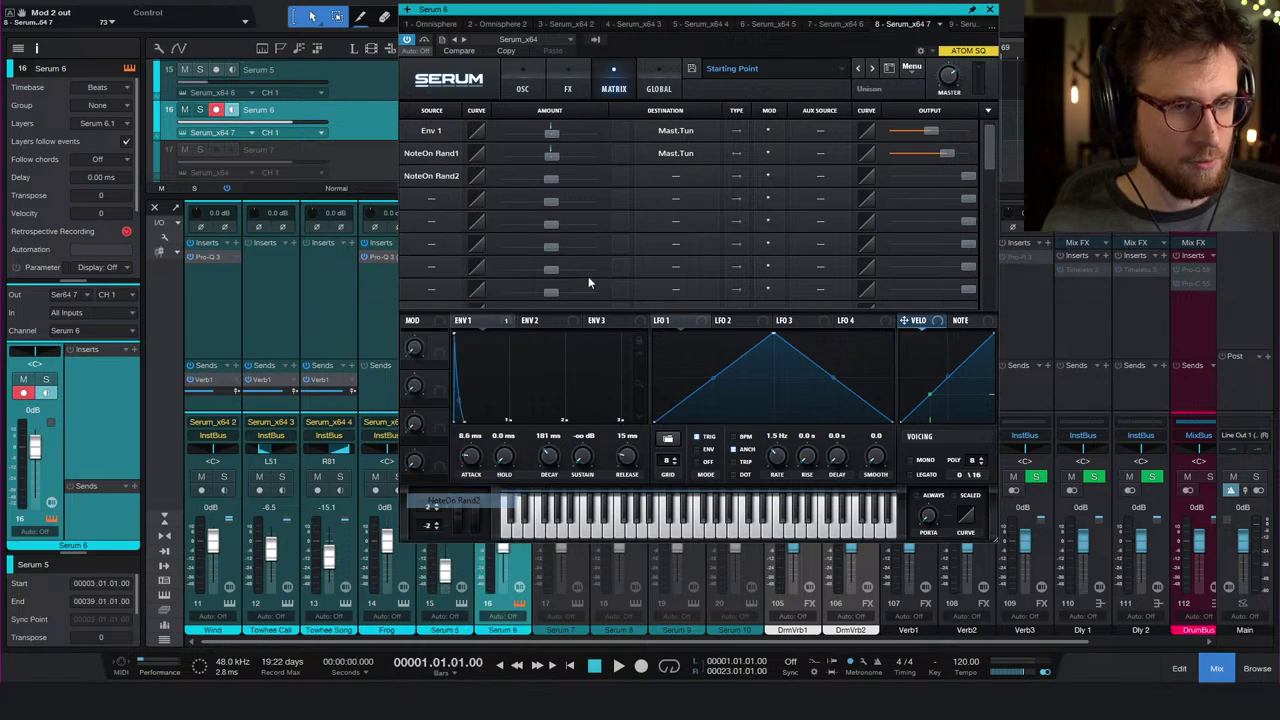
pyautogui.click(670, 175)
pyautogui.moveTo(668, 192)
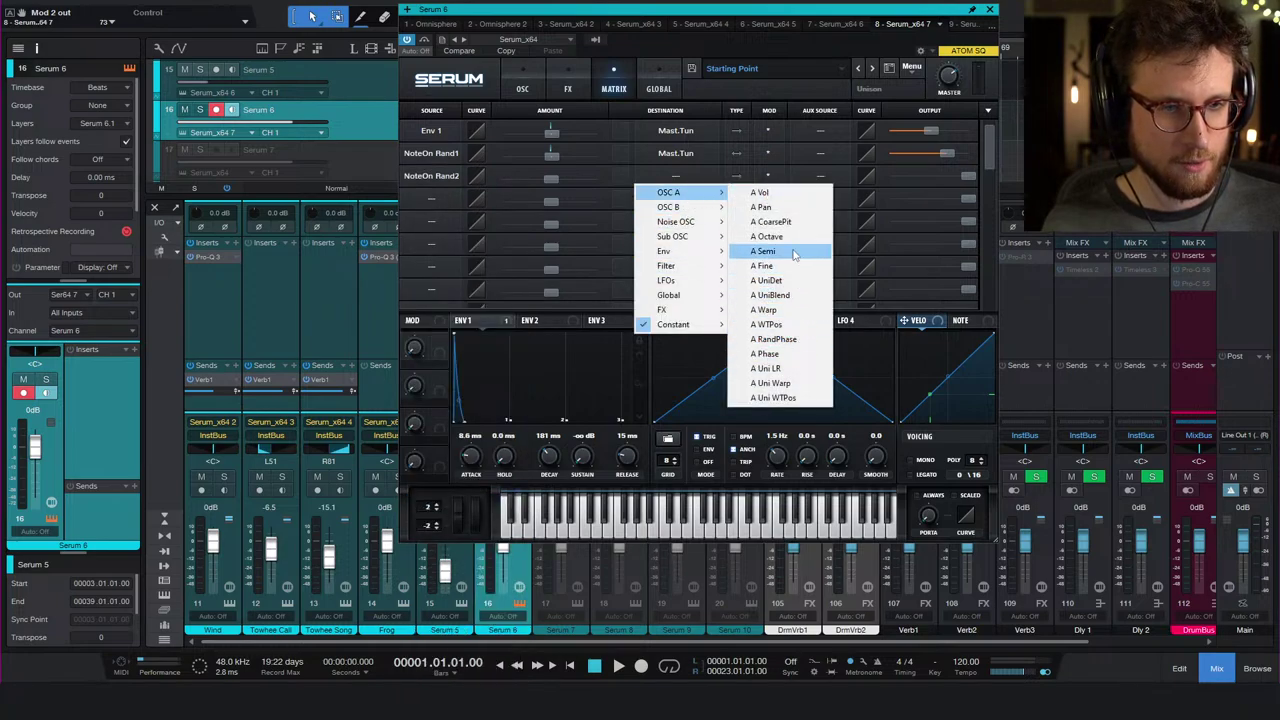
pyautogui.click(790, 310)
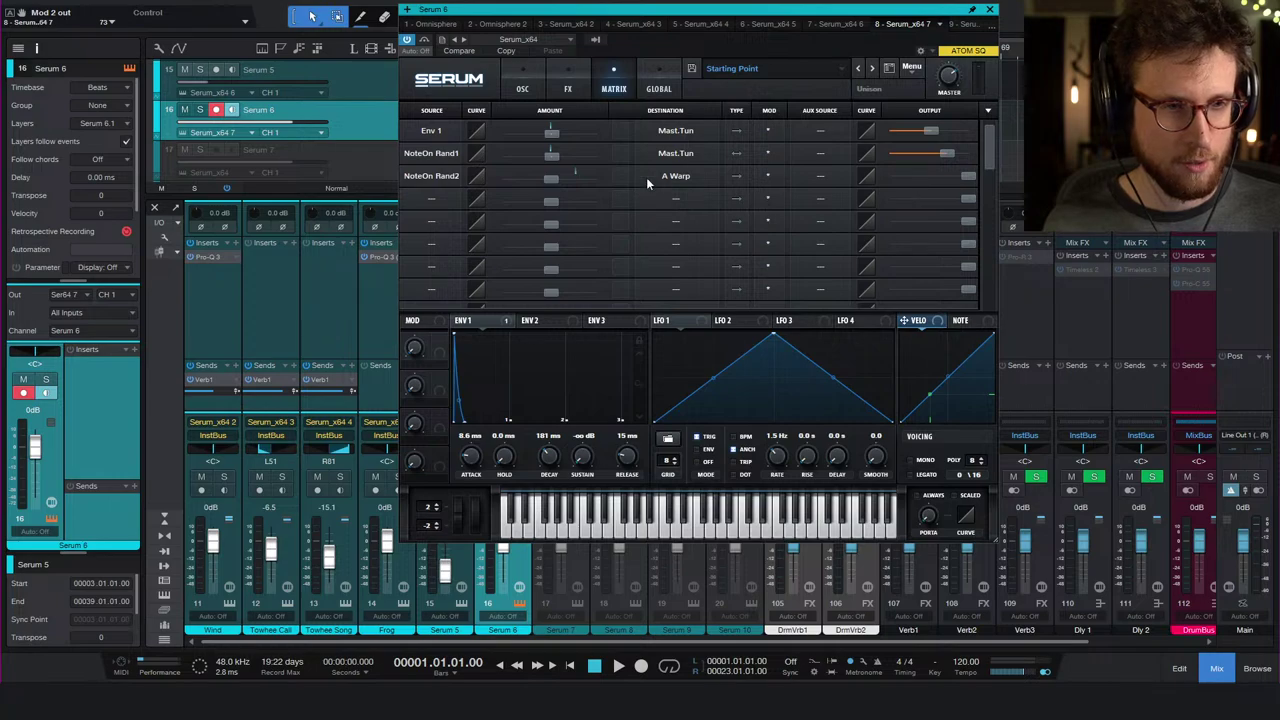
pyautogui.click(549, 179)
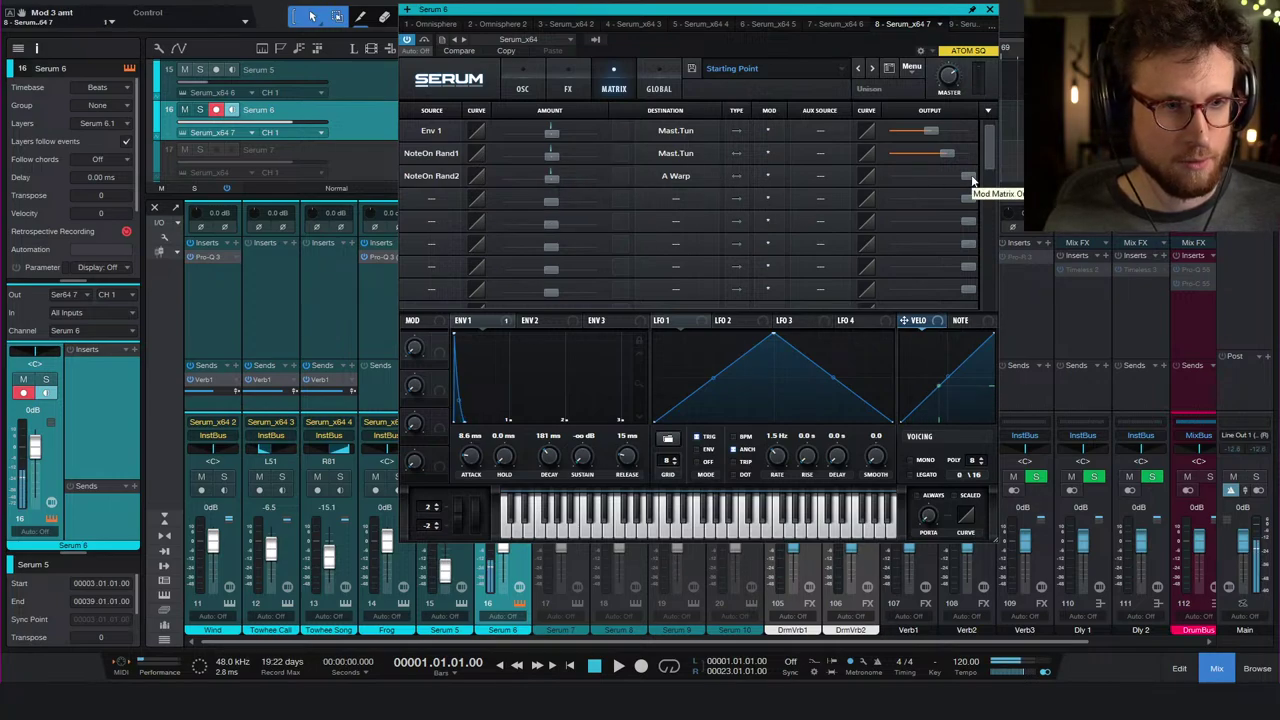
# - Adjust Env 1's attack curve, set its attack to 15 ms, and try oscillator A's wavetable position
pyautogui.click(523, 88)
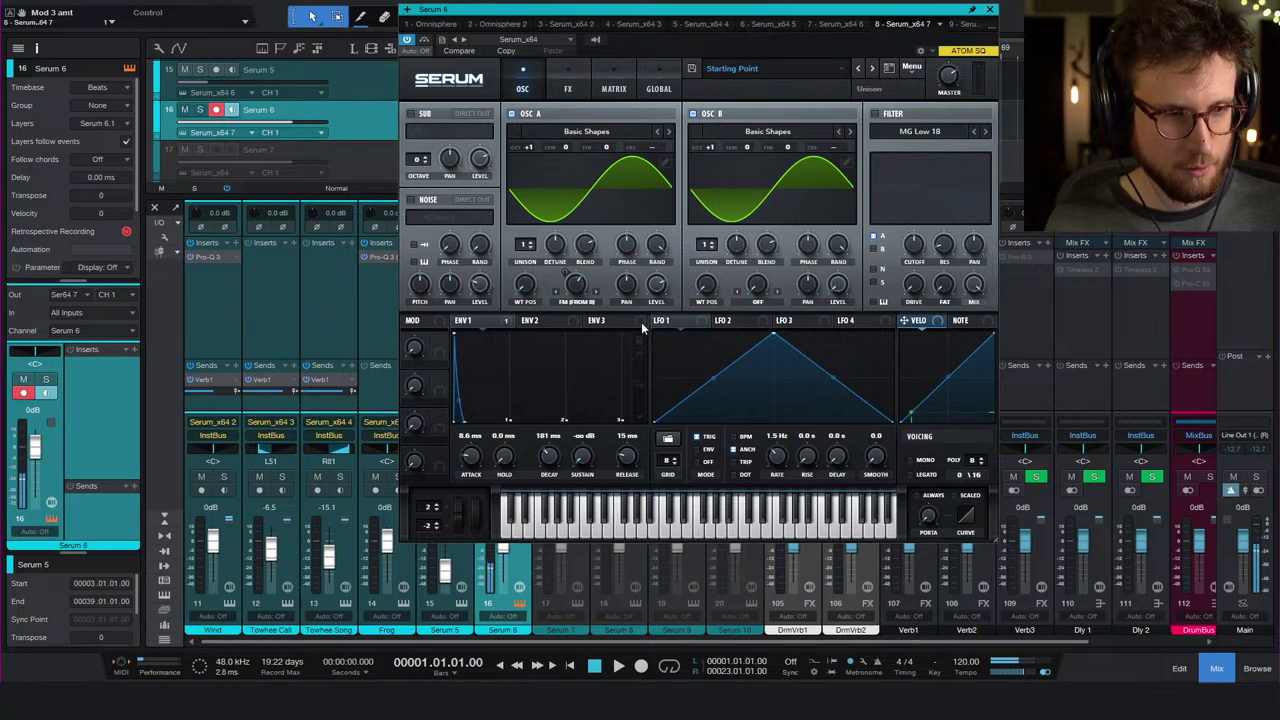
pyautogui.moveTo(467, 454); pyautogui.dragTo(472, 452)
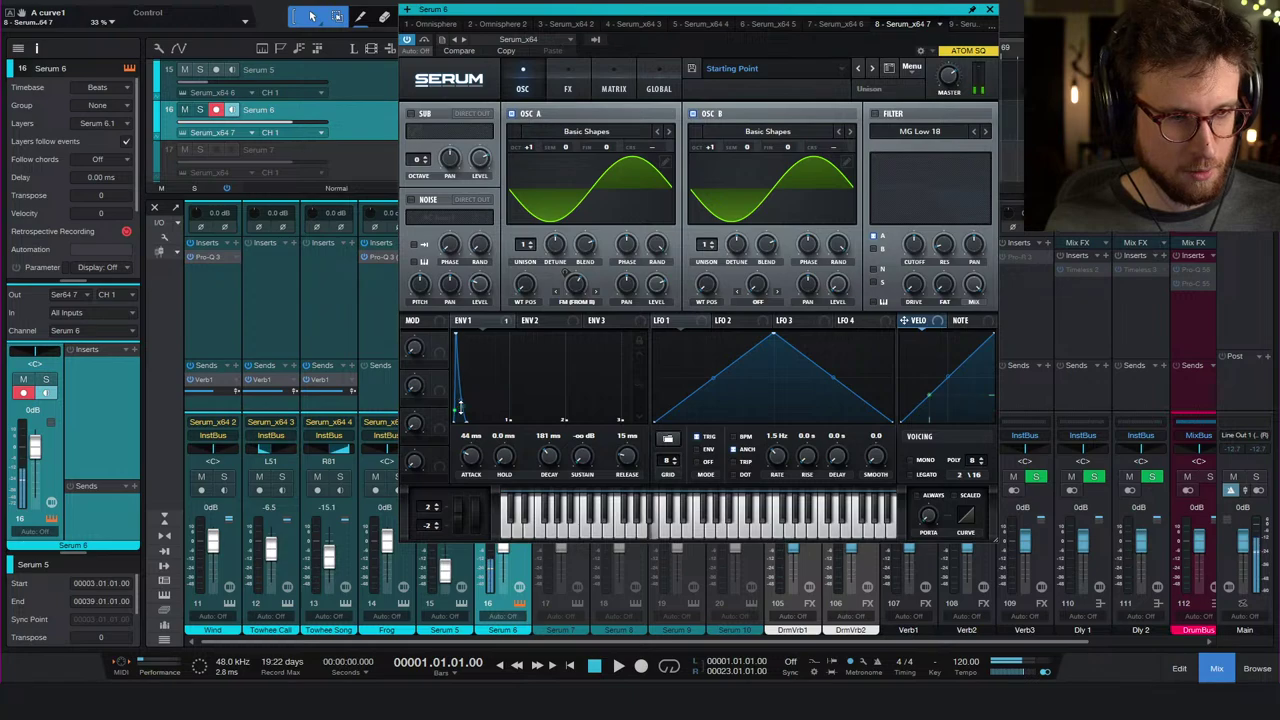
pyautogui.moveTo(470, 437); pyautogui.dragTo(455, 420)
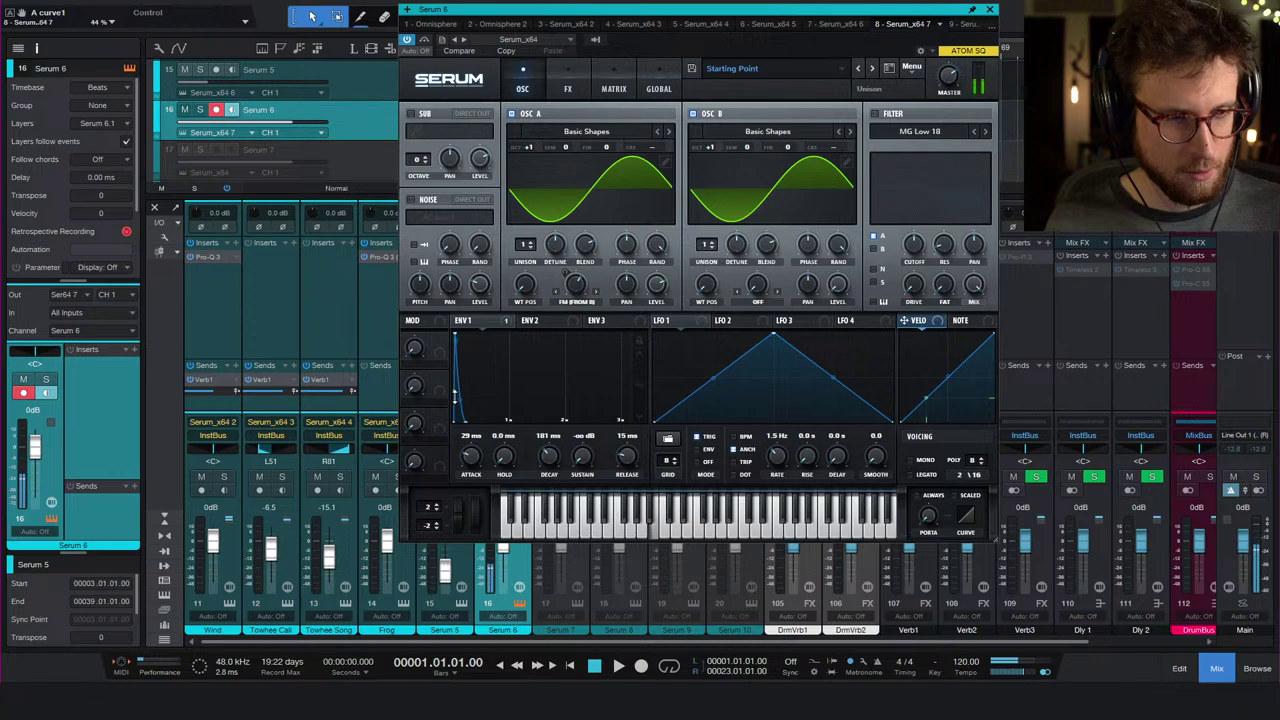
pyautogui.moveTo(473, 455); pyautogui.dragTo(476, 463)
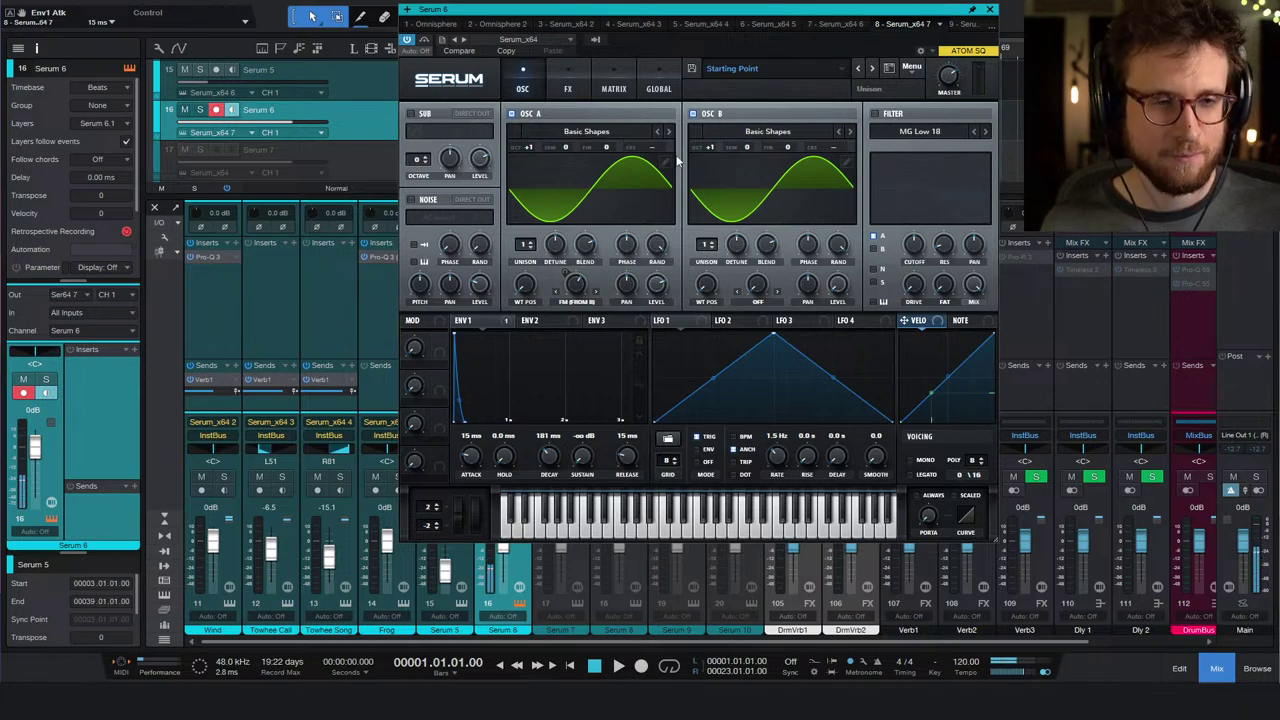
pyautogui.moveTo(524, 285); pyautogui.dragTo(540, 305)
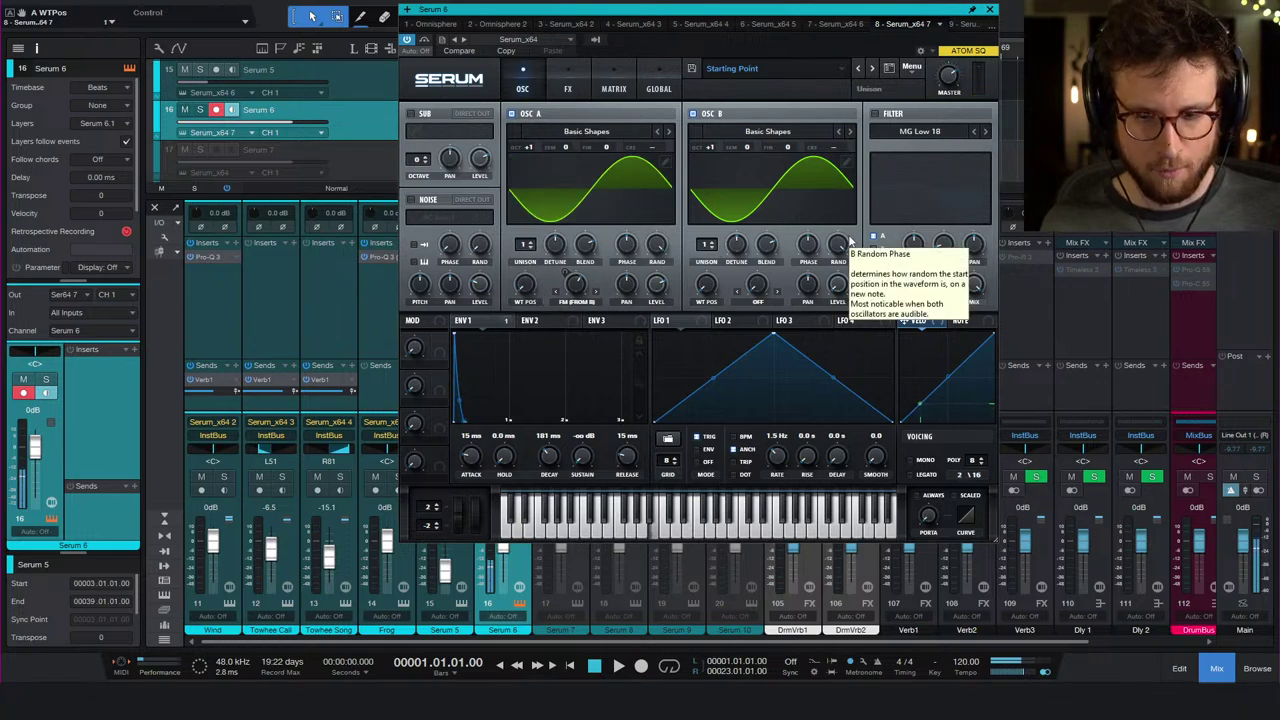
# - Enable the noise oscillator with the Organics sample Air Can 5 and set its level to about 24%
pyautogui.click(421, 201)
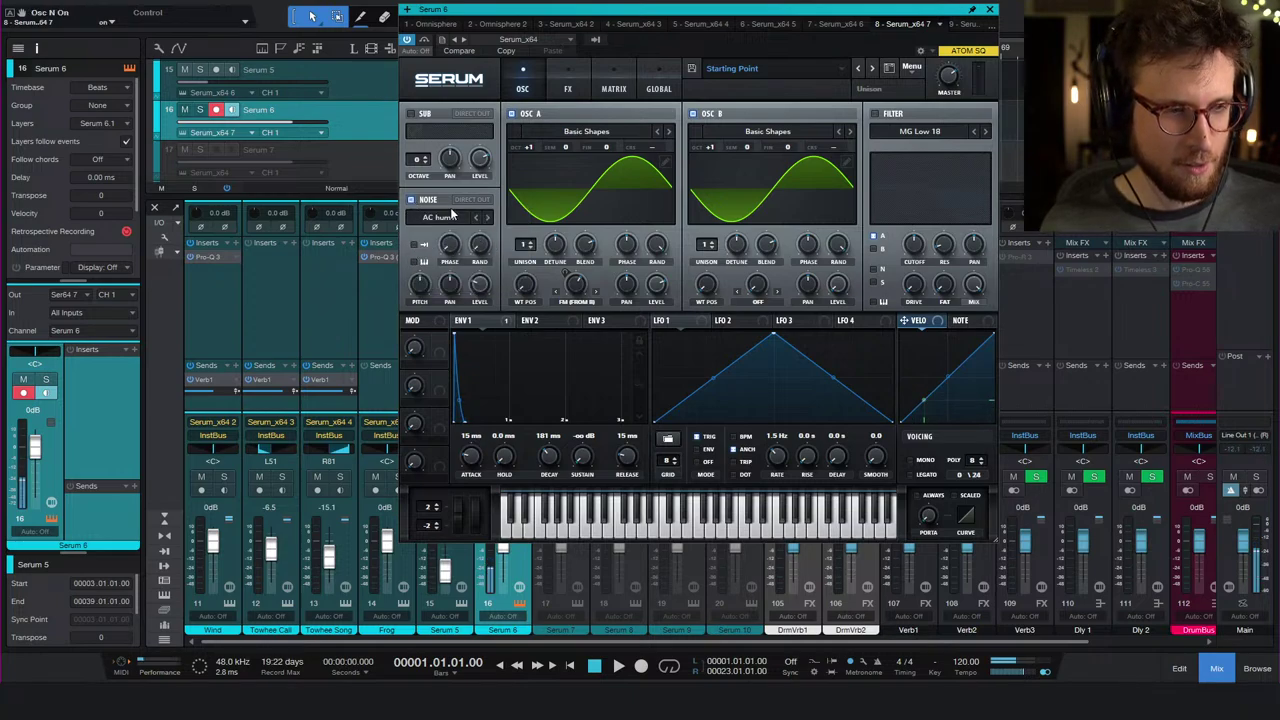
pyautogui.click(453, 214)
pyautogui.moveTo(575, 256)
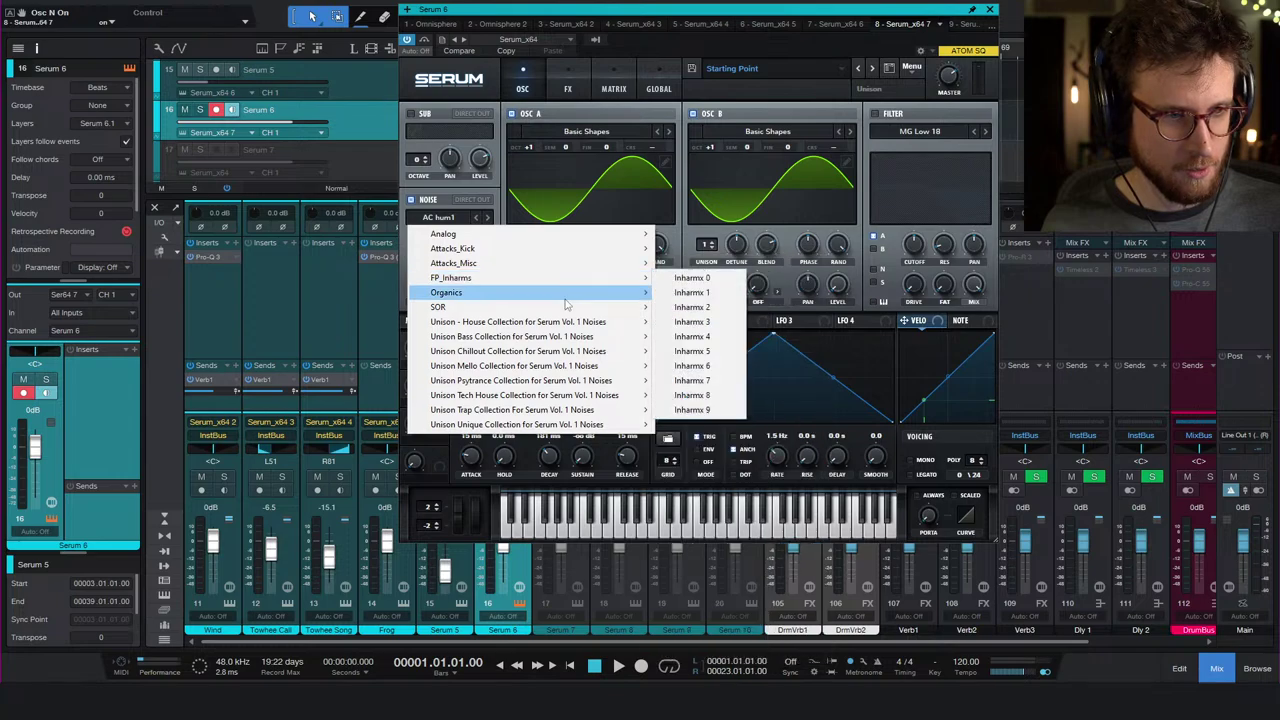
pyautogui.moveTo(583, 293)
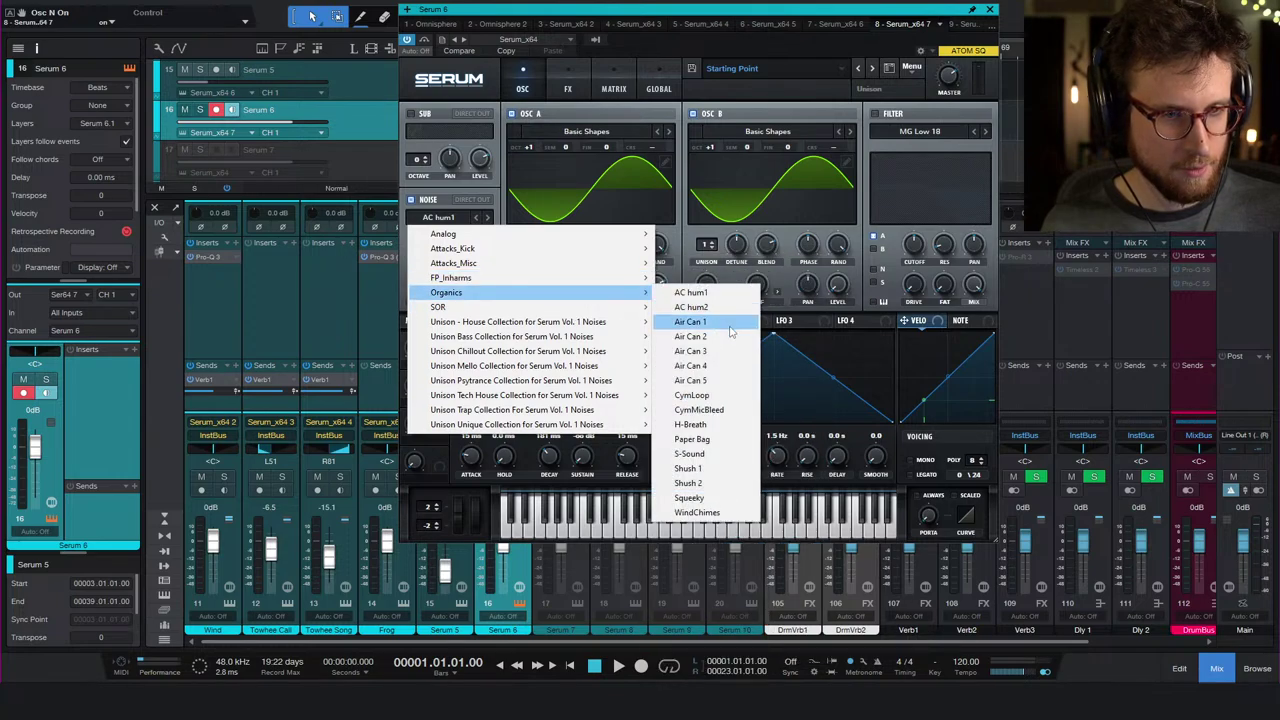
pyautogui.click(730, 322)
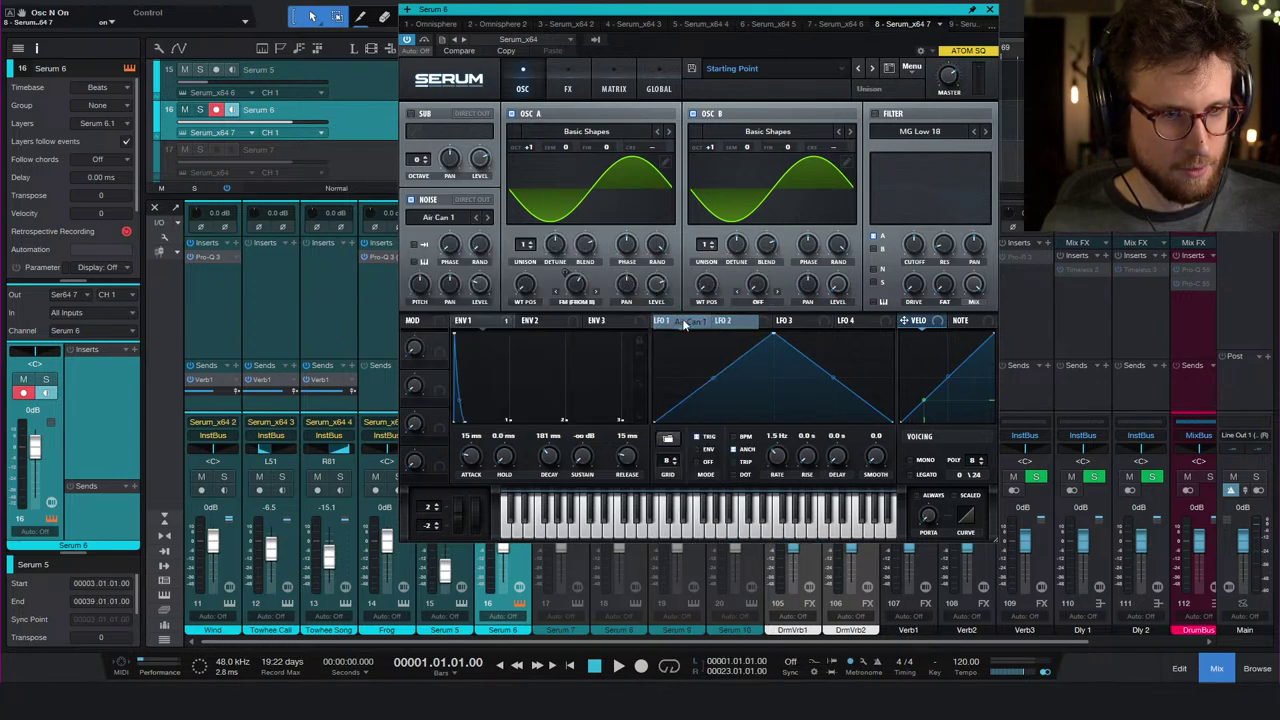
pyautogui.click(488, 218)
pyautogui.click(488, 218)
pyautogui.click(488, 218)
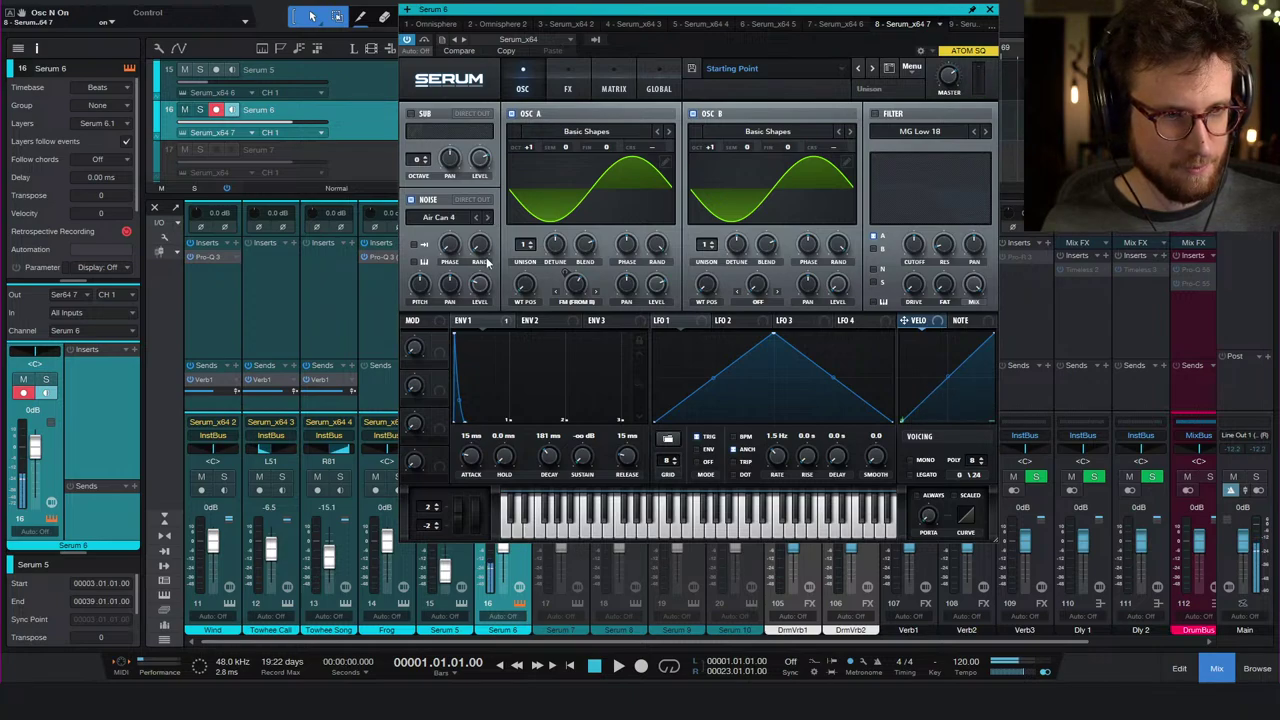
pyautogui.moveTo(480, 300)
pyautogui.click(488, 218)
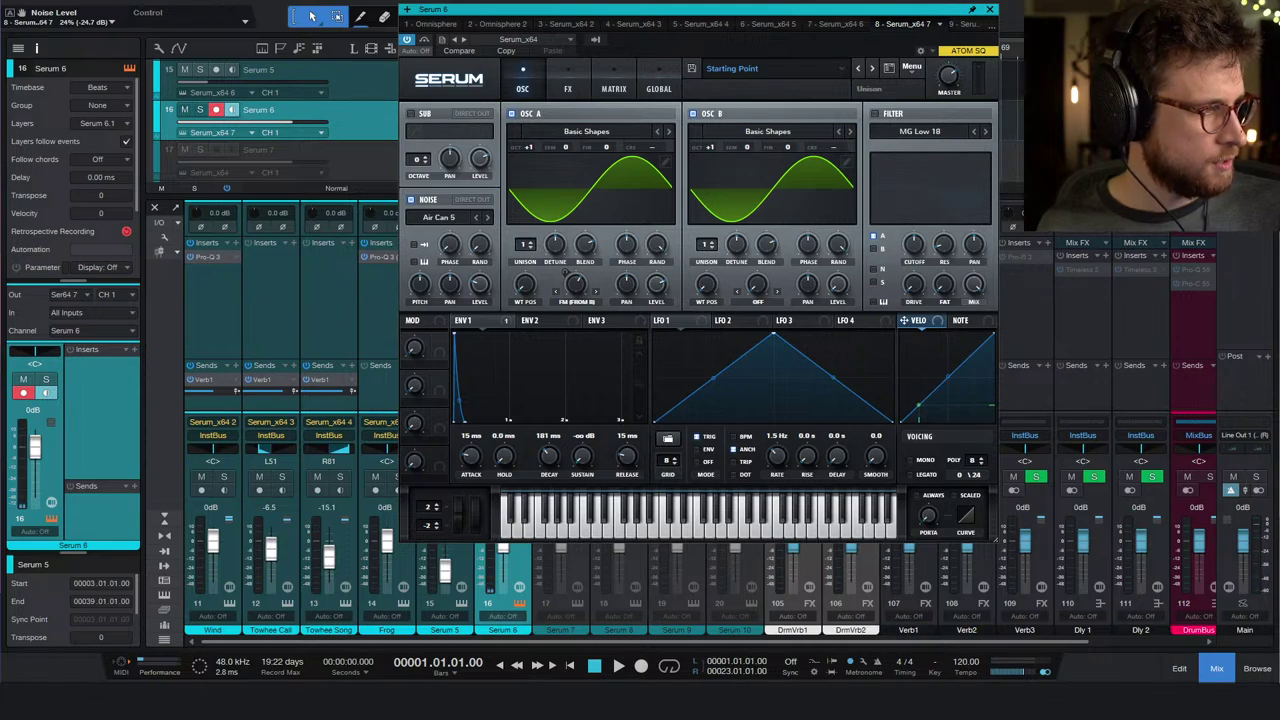
# - Change the first matrix row's source to Env 2, and set Env 2 to 37 ms attack, 1.52 s decay and 100% sustain
pyautogui.rightClick(492, 322)
pyautogui.click(578, 90)
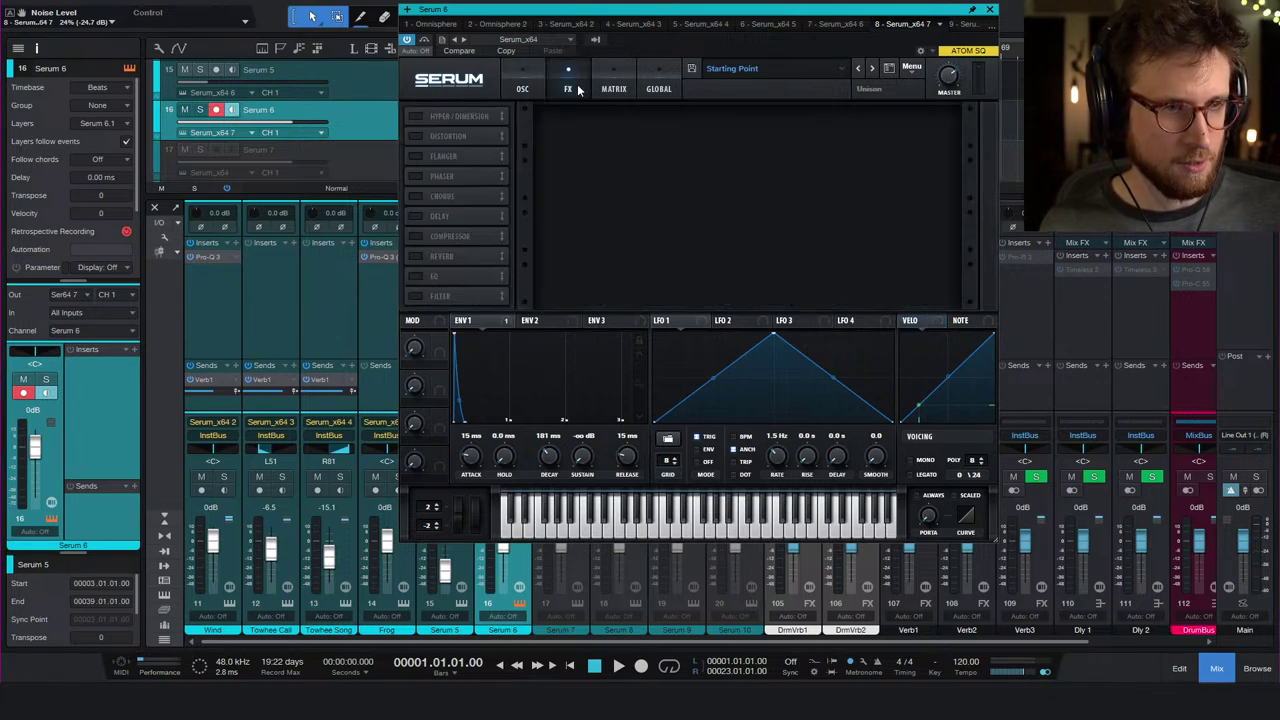
pyautogui.click(612, 88)
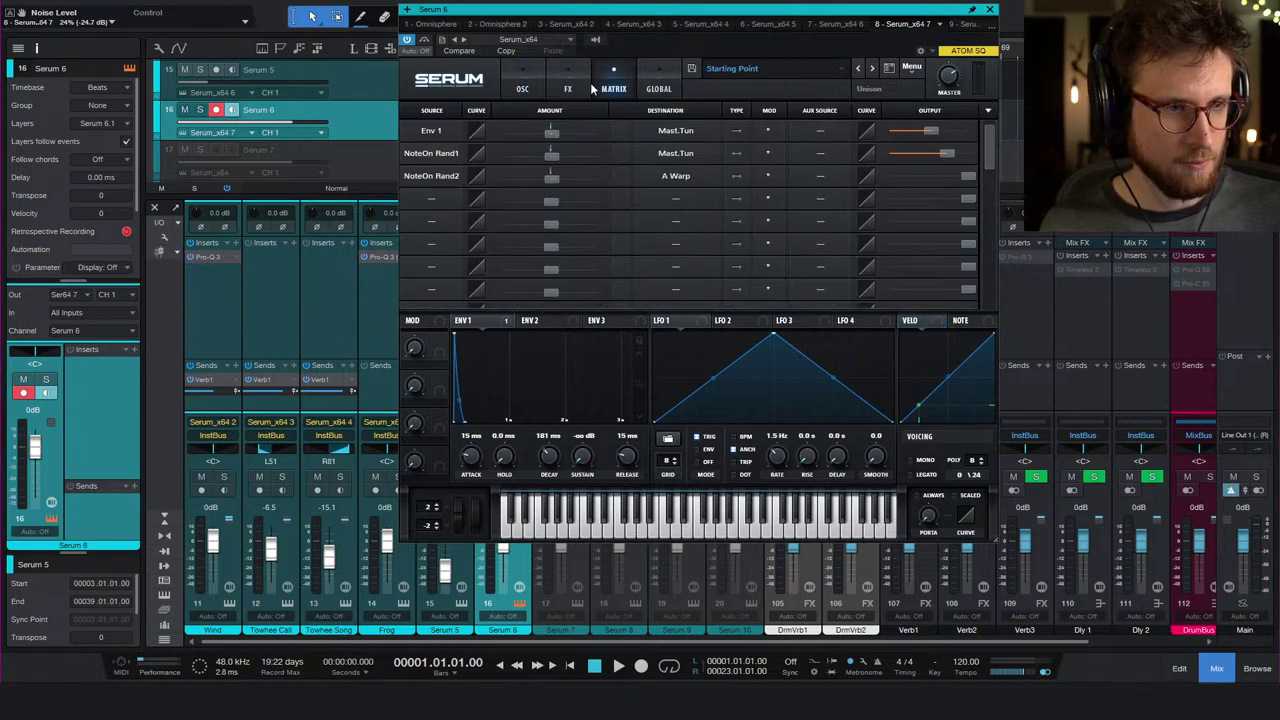
pyautogui.click(443, 135)
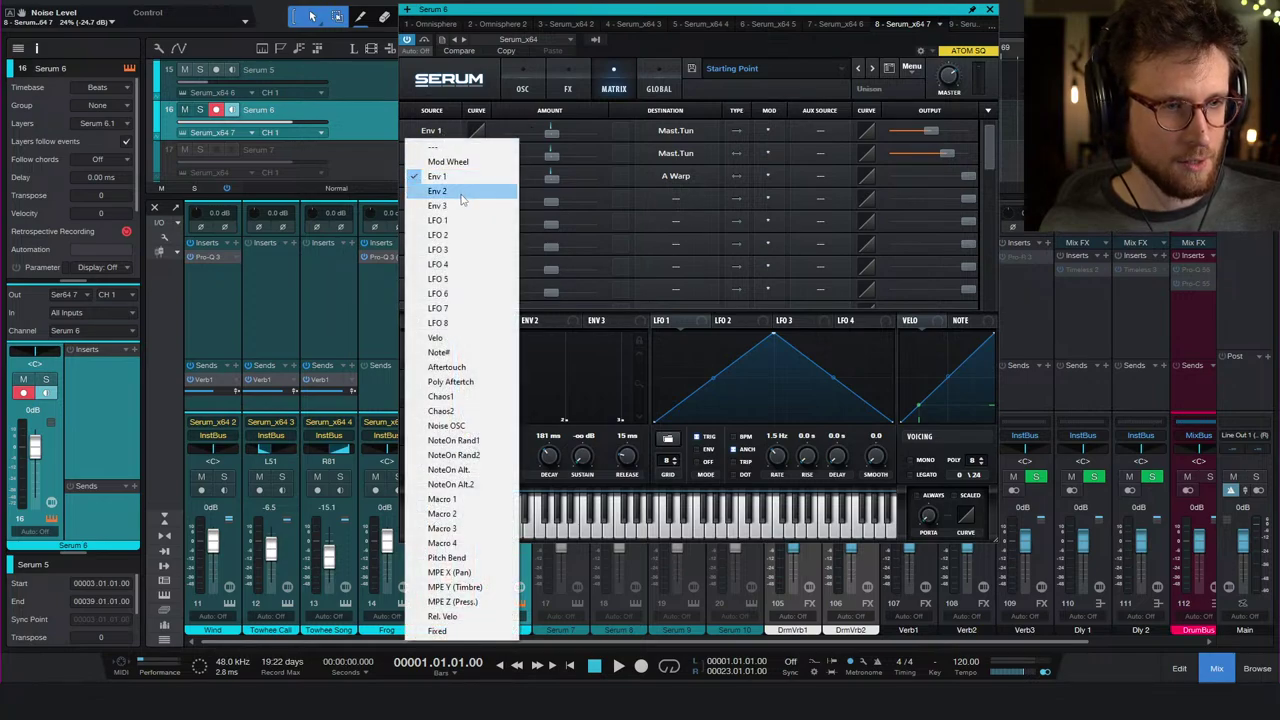
pyautogui.click(440, 191)
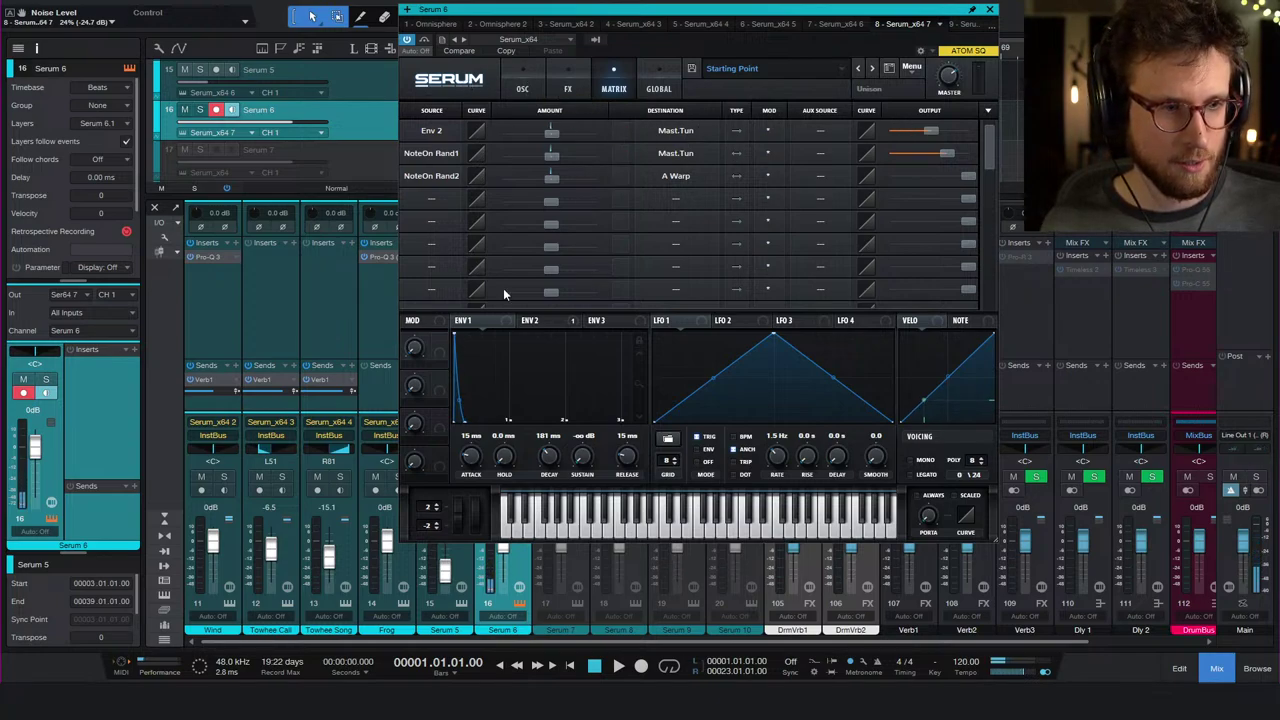
pyautogui.click(545, 320)
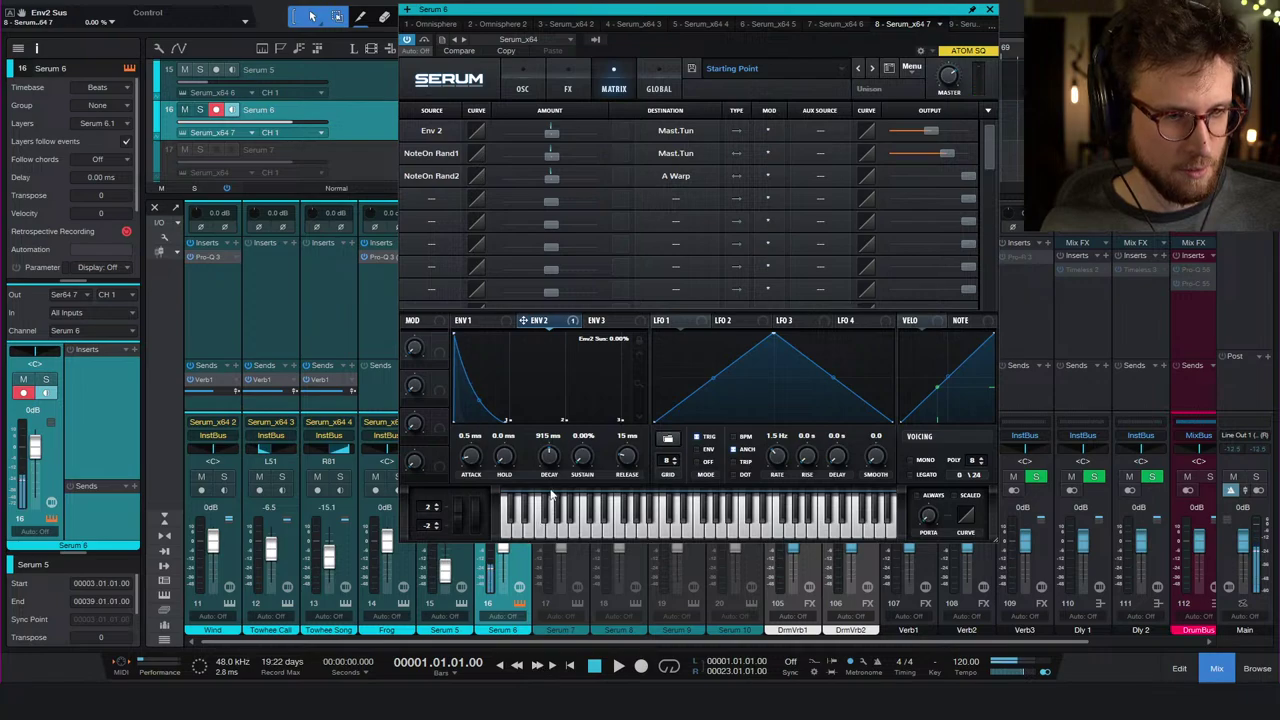
pyautogui.moveTo(472, 450); pyautogui.dragTo(582, 420)
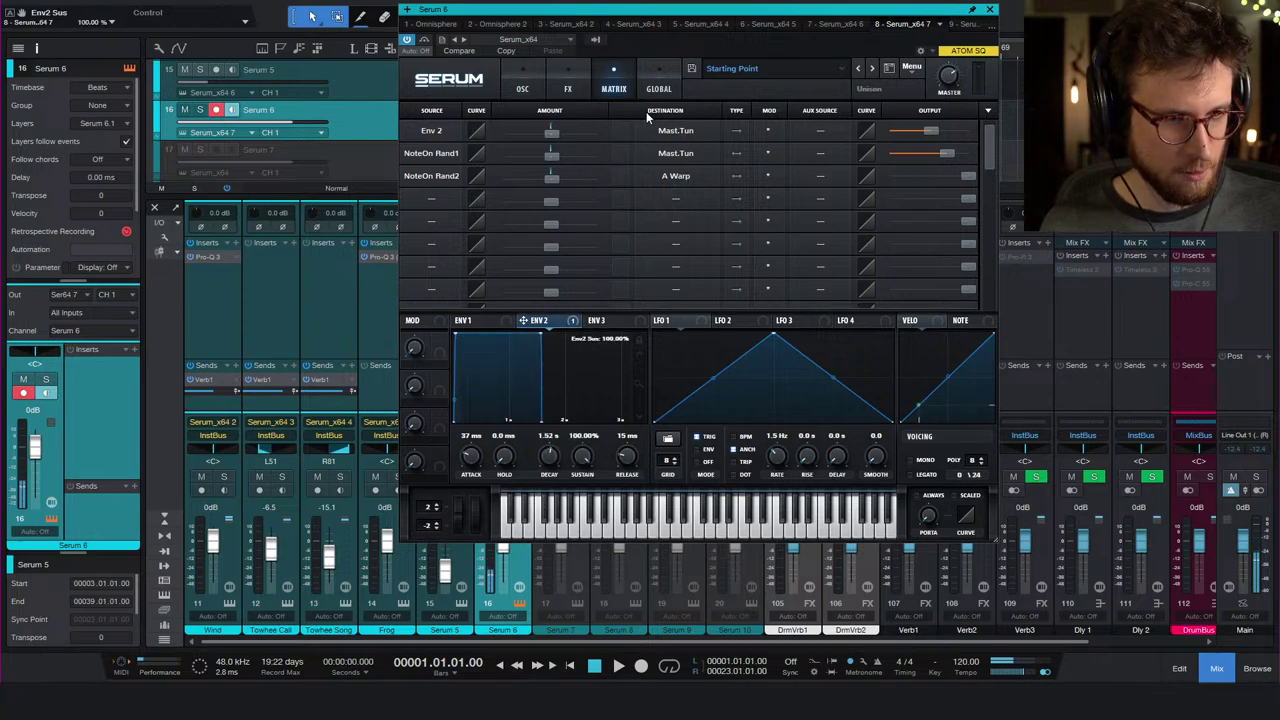
# - Set Env 1's attack to 44 ms and its decay to 115 ms
pyautogui.click(522, 89)
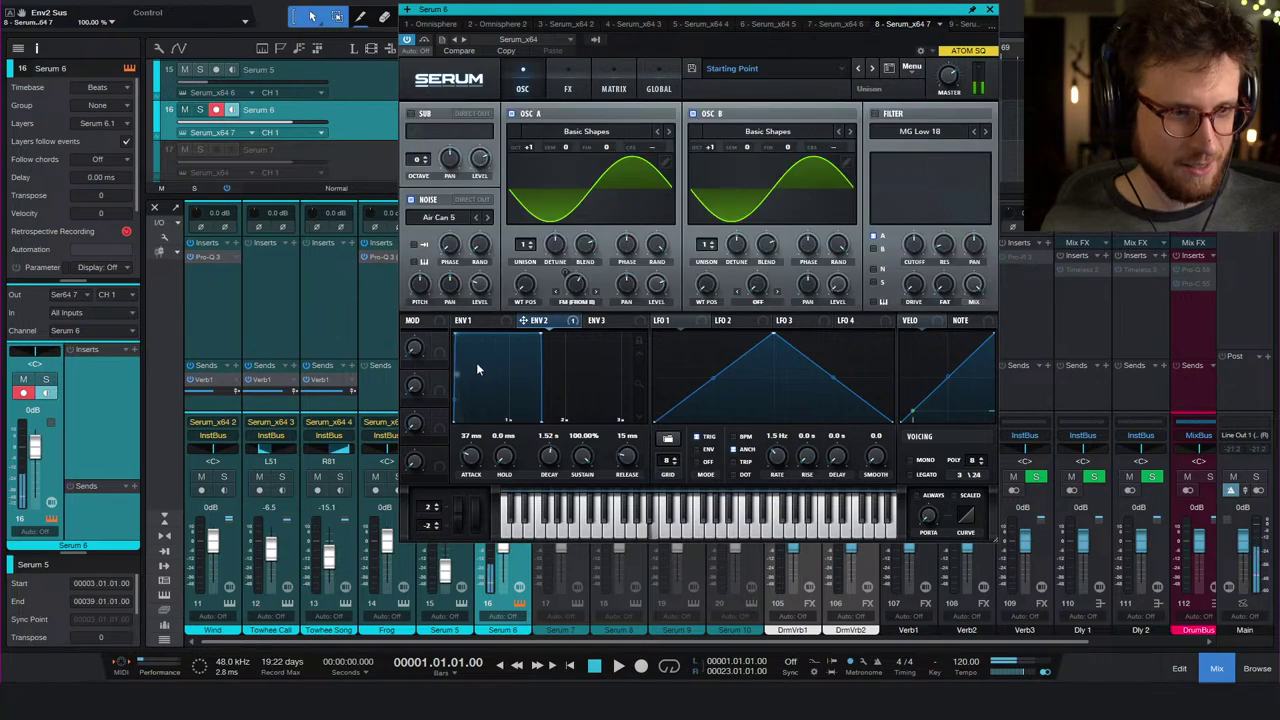
pyautogui.moveTo(480, 455); pyautogui.dragTo(477, 455)
pyautogui.click(470, 320)
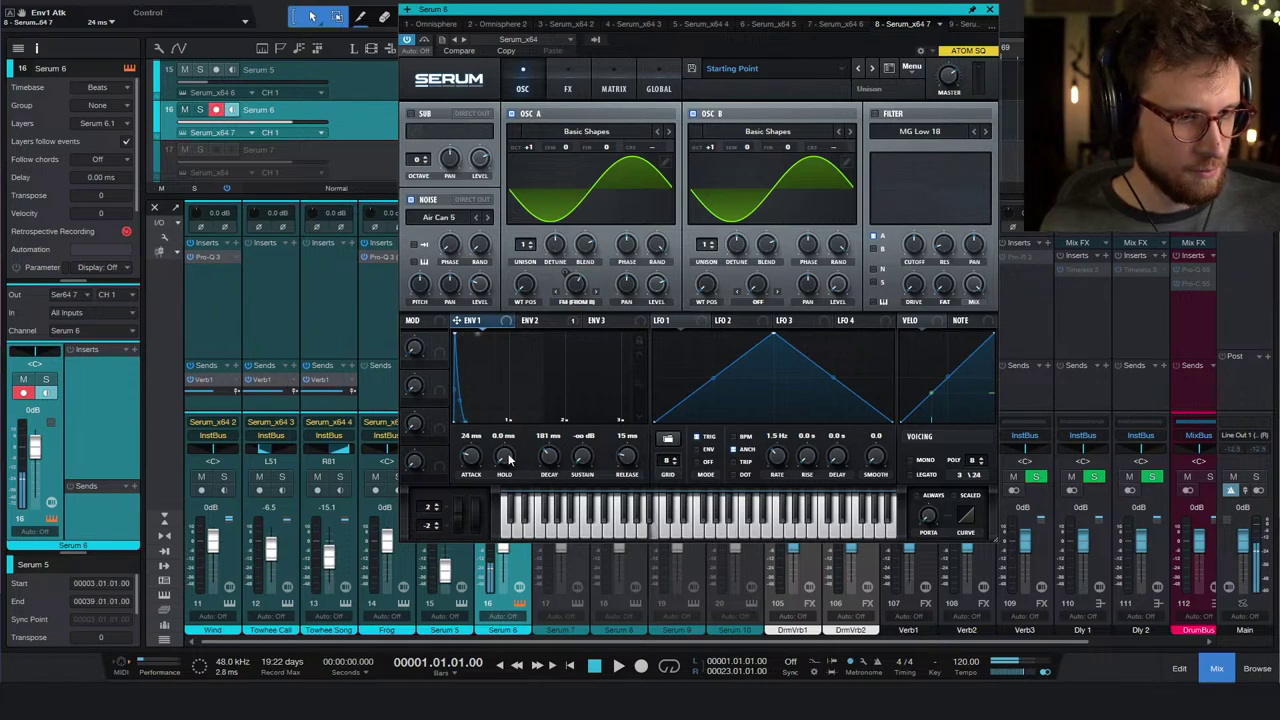
pyautogui.moveTo(550, 458); pyautogui.dragTo(553, 470)
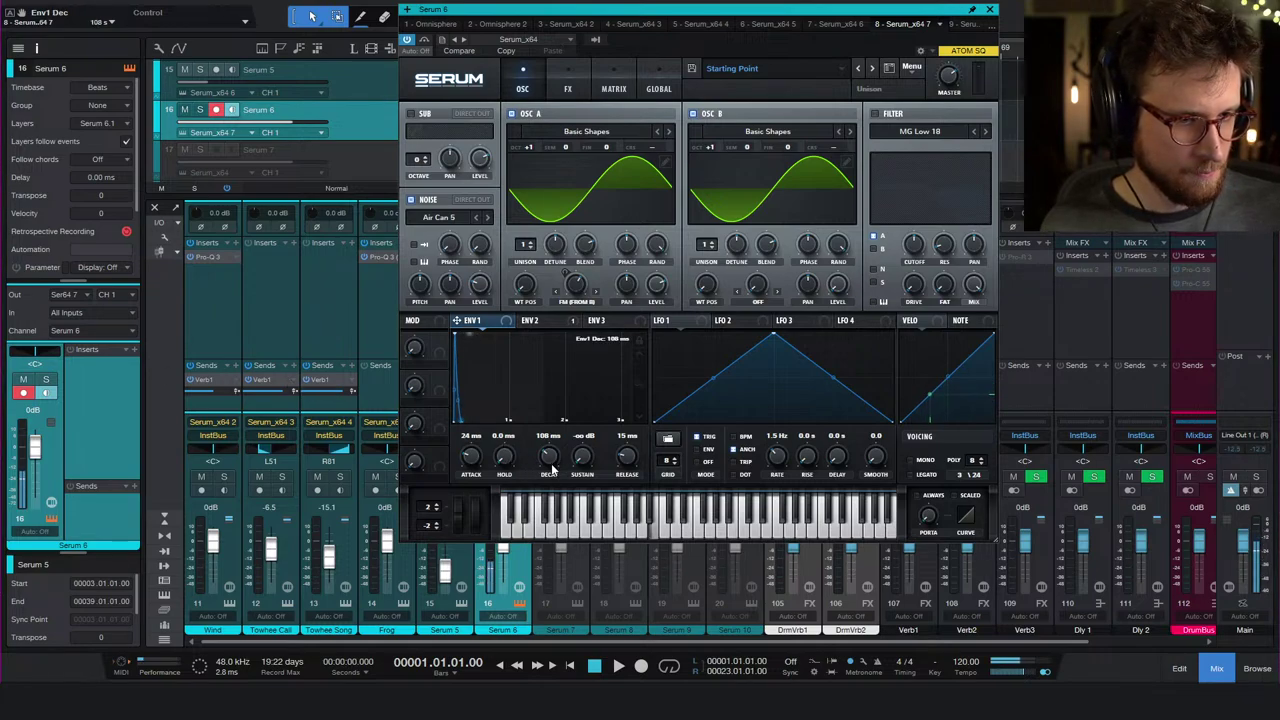
pyautogui.moveTo(553, 462); pyautogui.dragTo(553, 458)
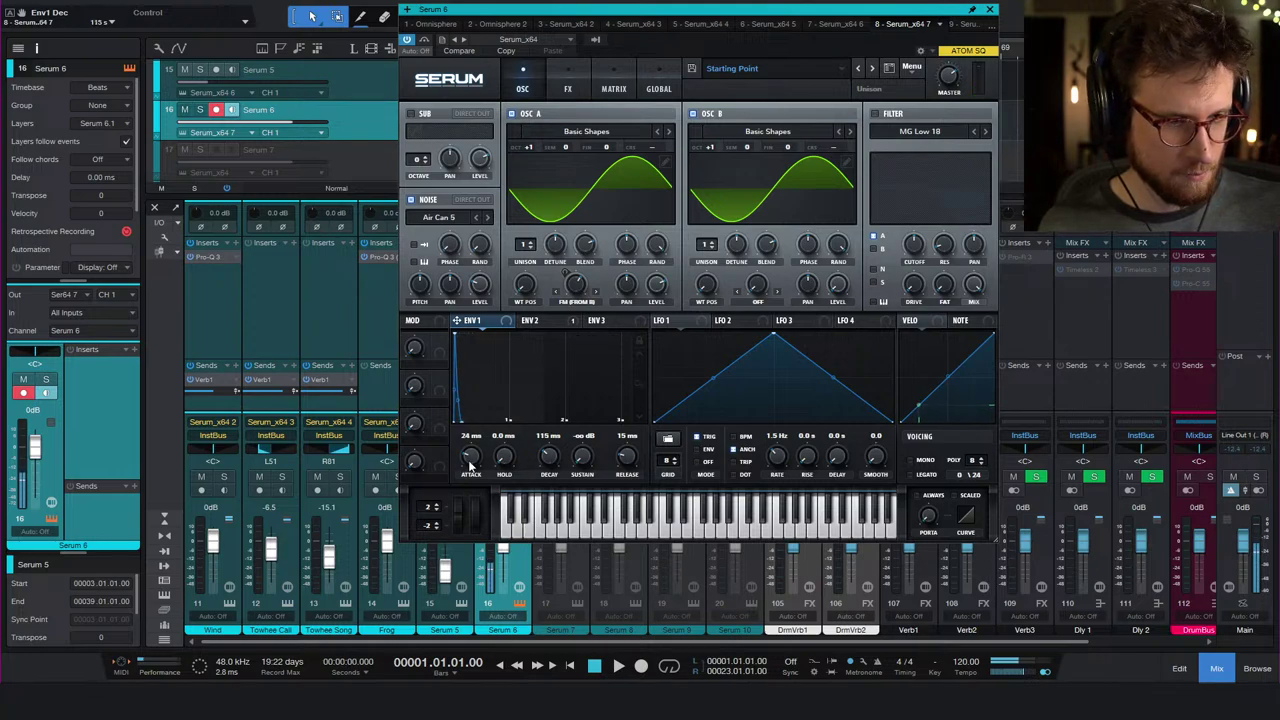
pyautogui.moveTo(472, 462); pyautogui.dragTo(478, 459)
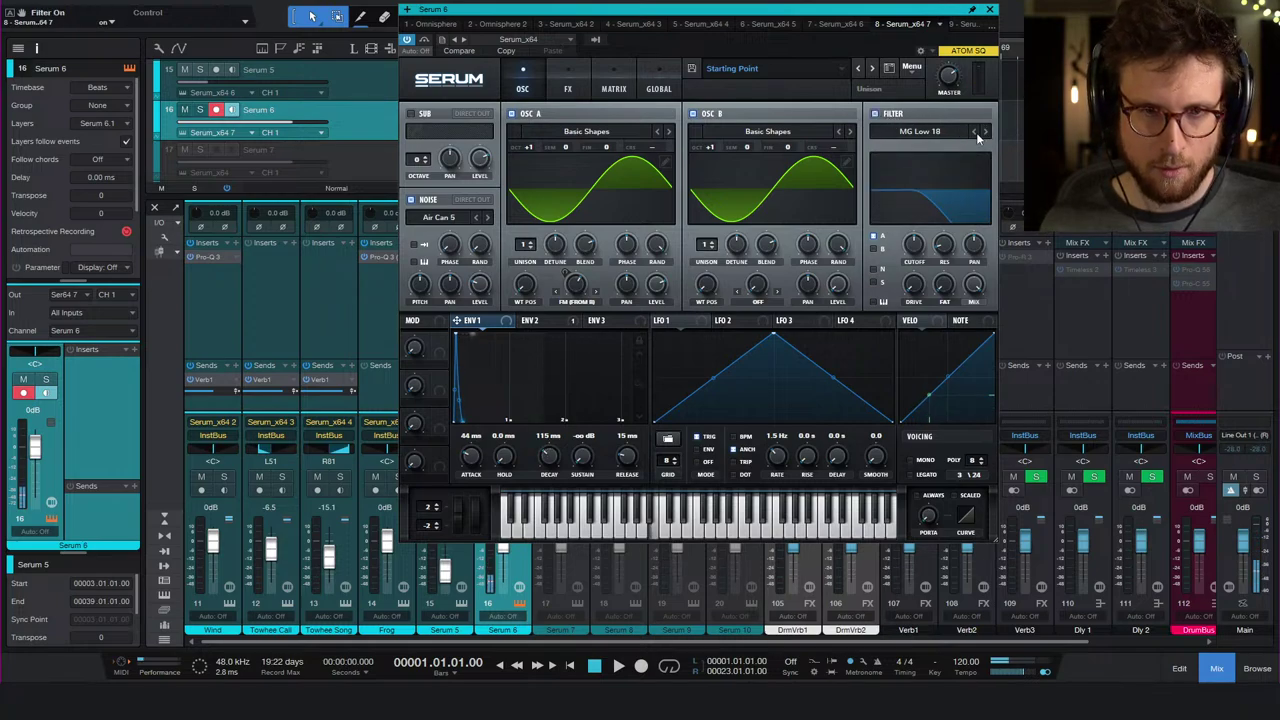
# - Enable the filter as MG Low 12, include the noise oscillator, and set resonance to about 31% and cutoff to about 4045 Hz
pyautogui.click(873, 270)
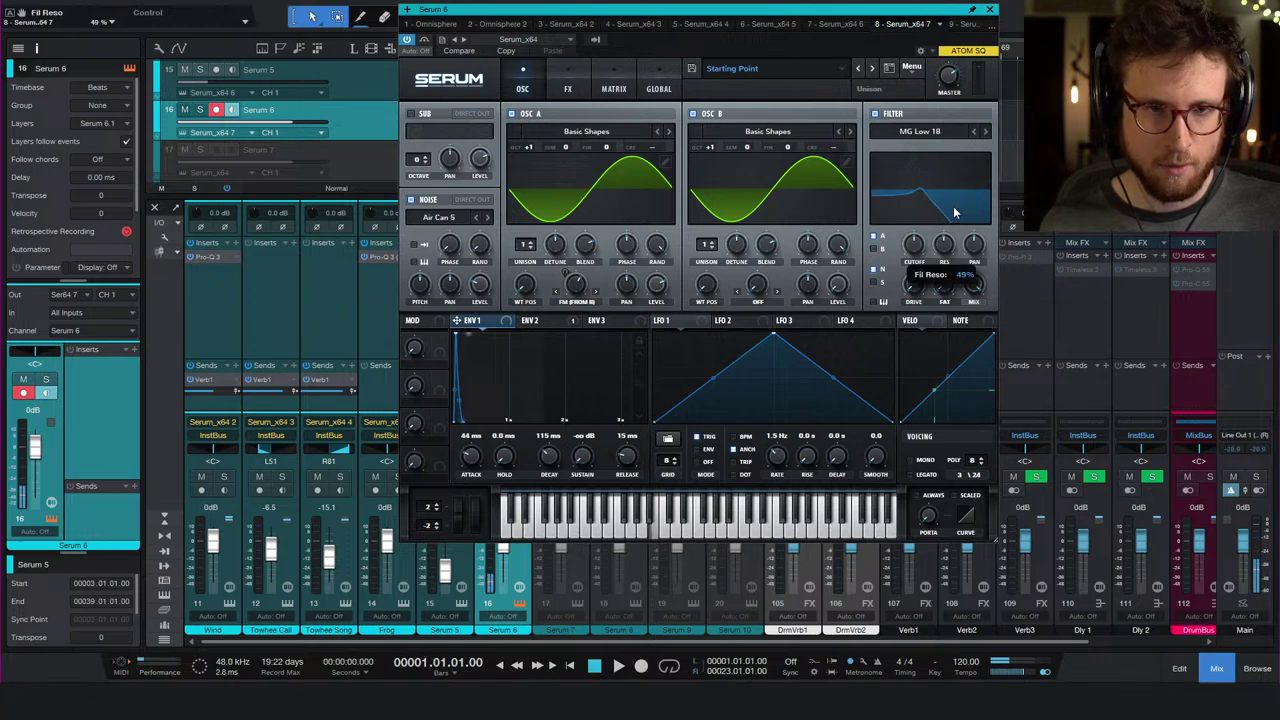
pyautogui.moveTo(913, 245); pyautogui.dragTo(924, 222)
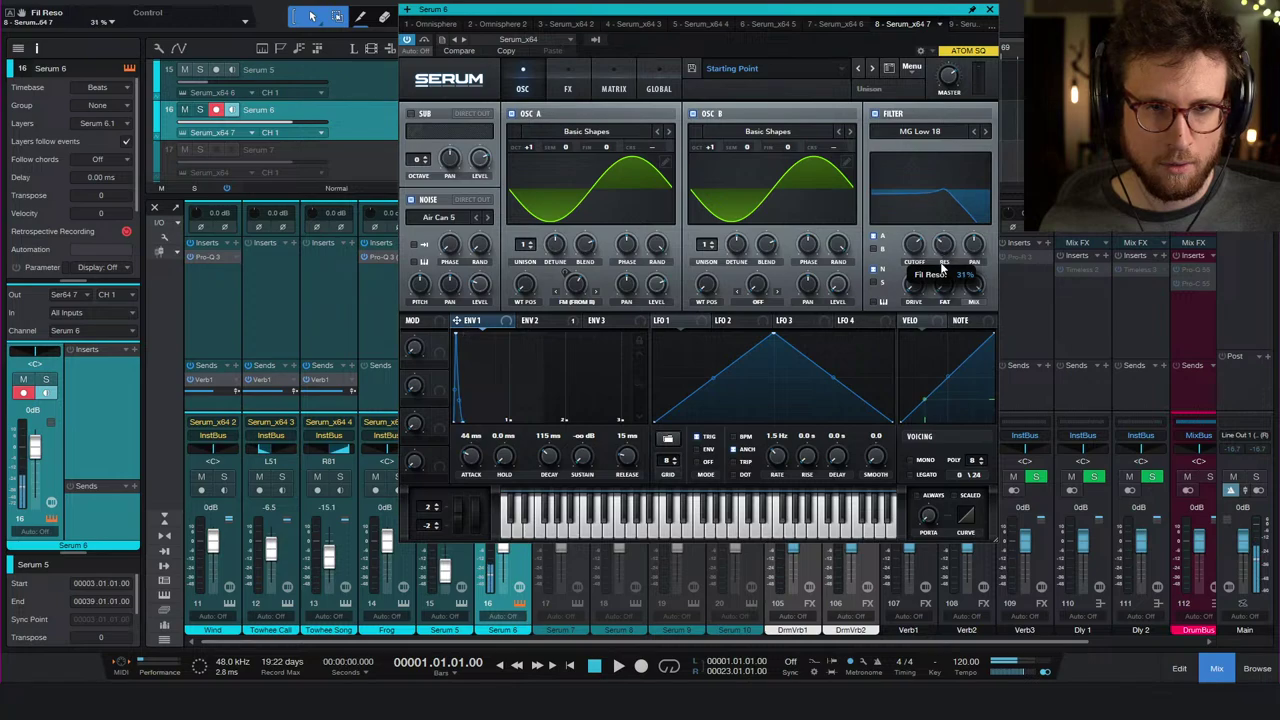
pyautogui.moveTo(917, 247); pyautogui.dragTo(915, 265)
pyautogui.click(974, 132)
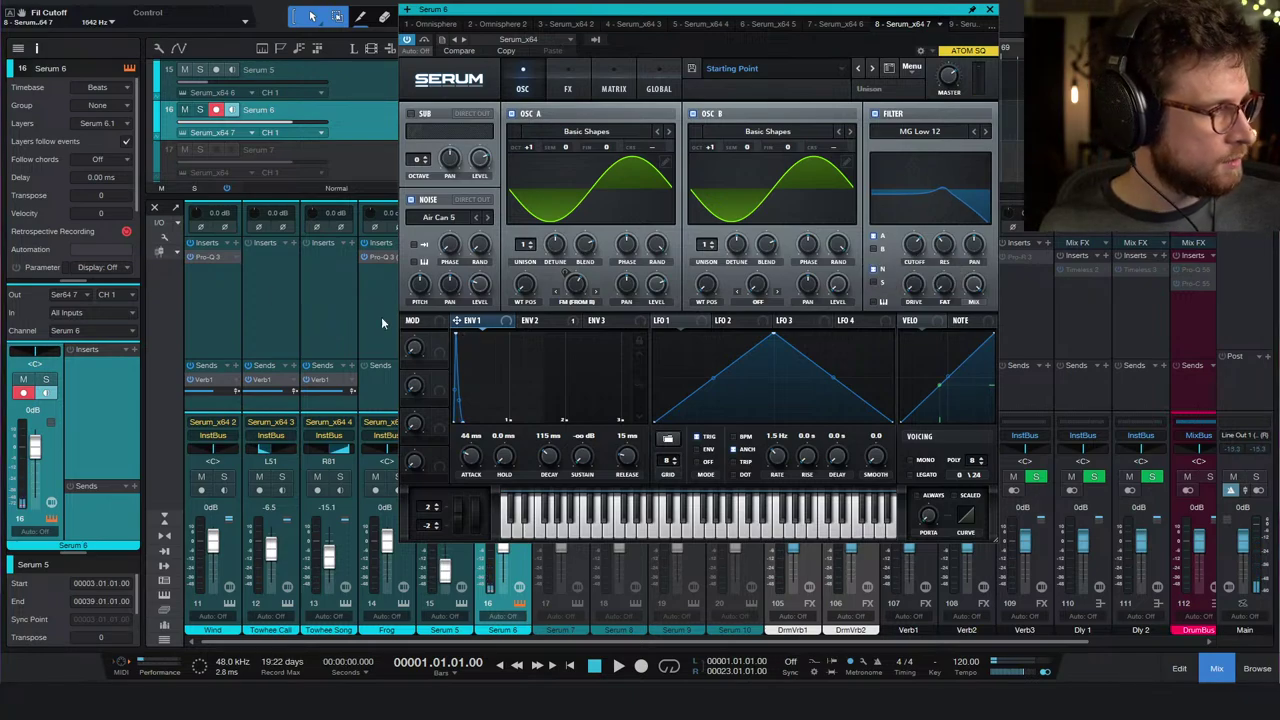
pyautogui.moveTo(906, 256); pyautogui.dragTo(909, 258)
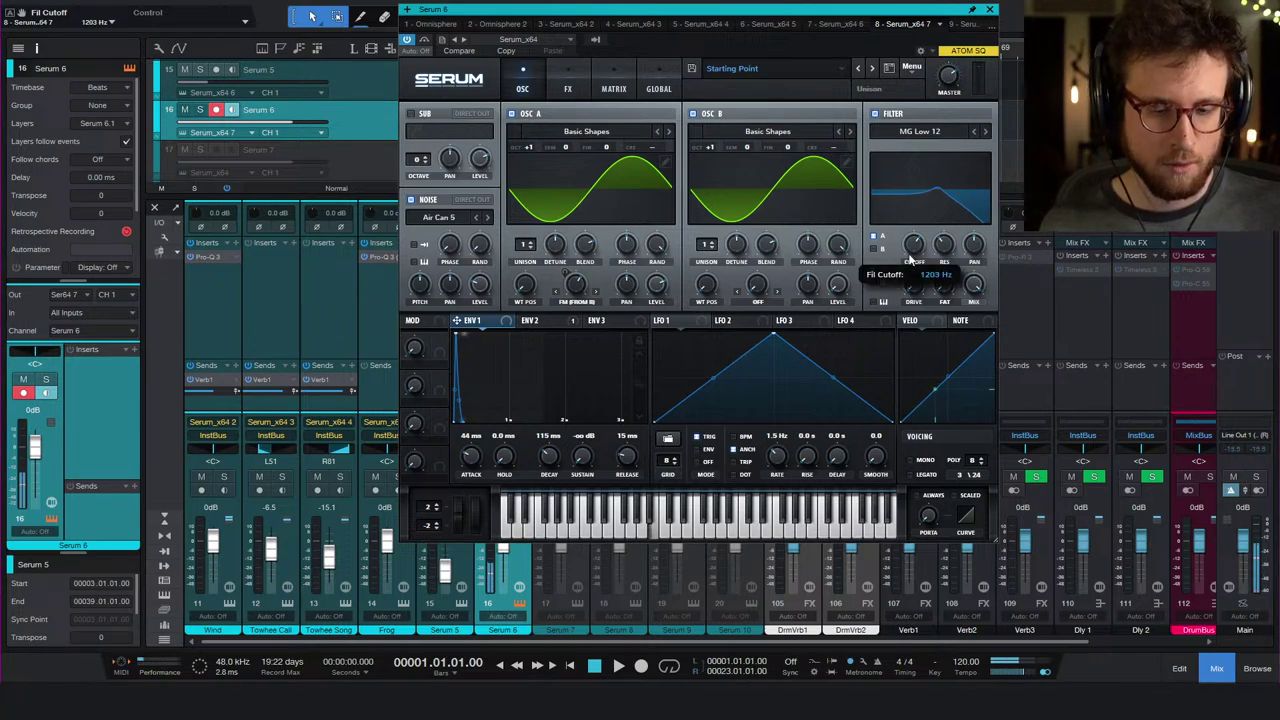
pyautogui.click(913, 256)
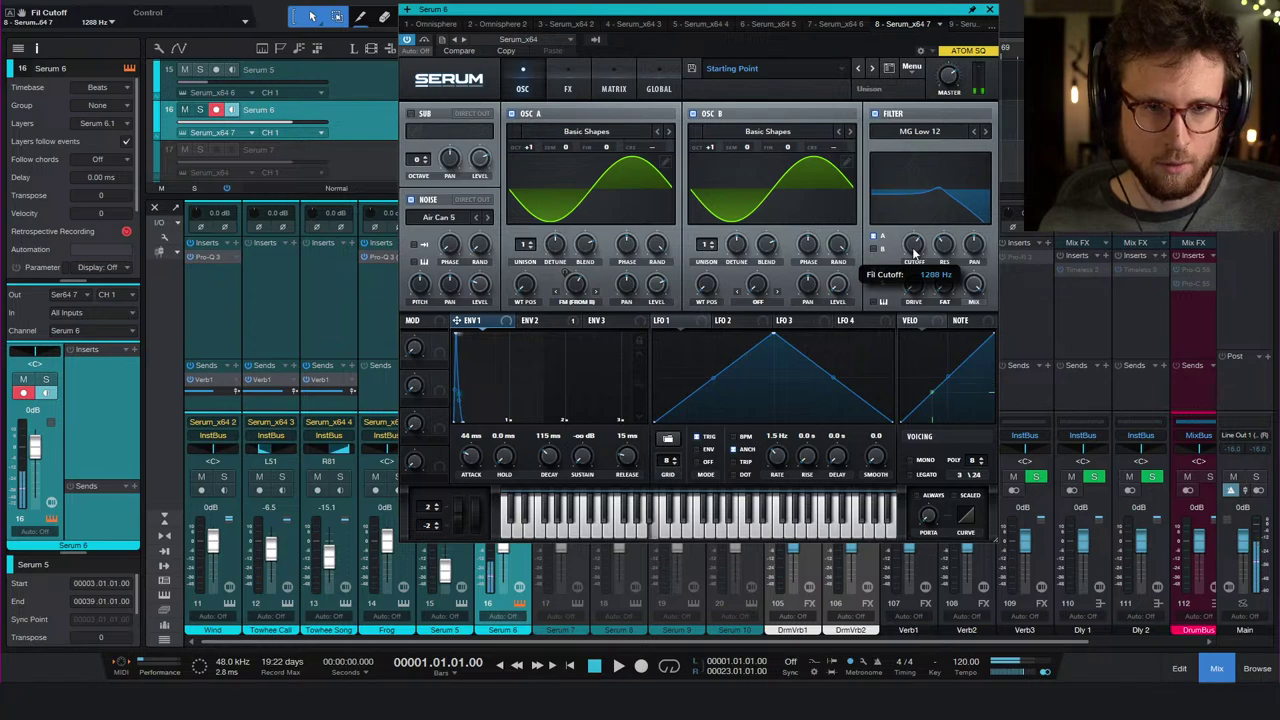
pyautogui.moveTo(913, 254)
pyautogui.mouseDown()
pyautogui.moveTo(919, 214)
pyautogui.moveTo(920, 255)
pyautogui.mouseUp()
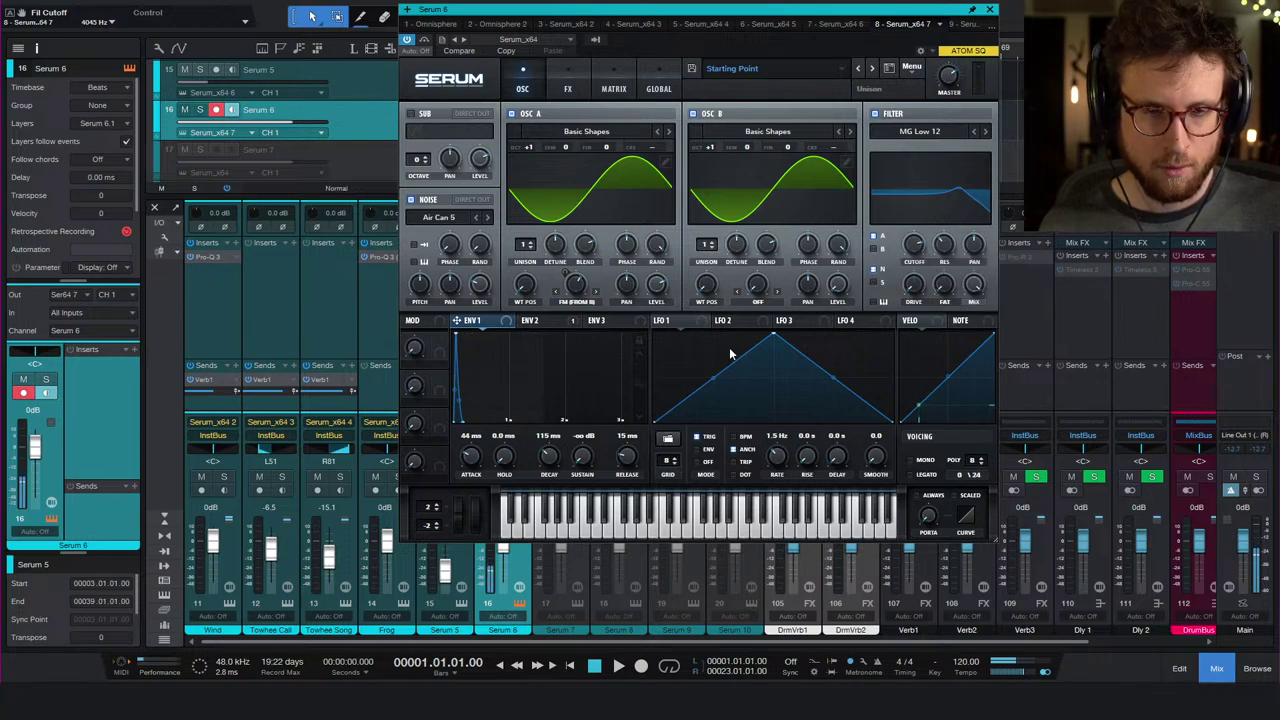
# - Add a matrix row routing NoteOn Rand1 to the filter cutoff with an amount of about 3
pyautogui.click(609, 88)
pyautogui.click(428, 197)
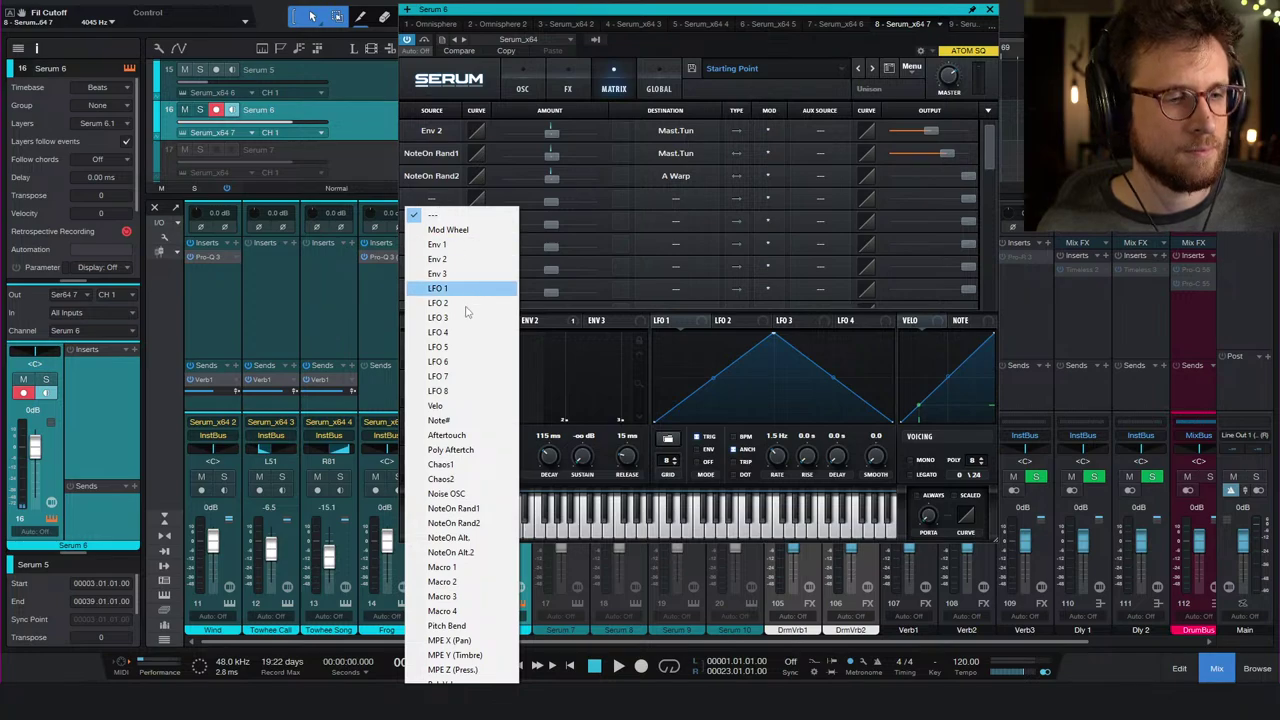
pyautogui.click(481, 508)
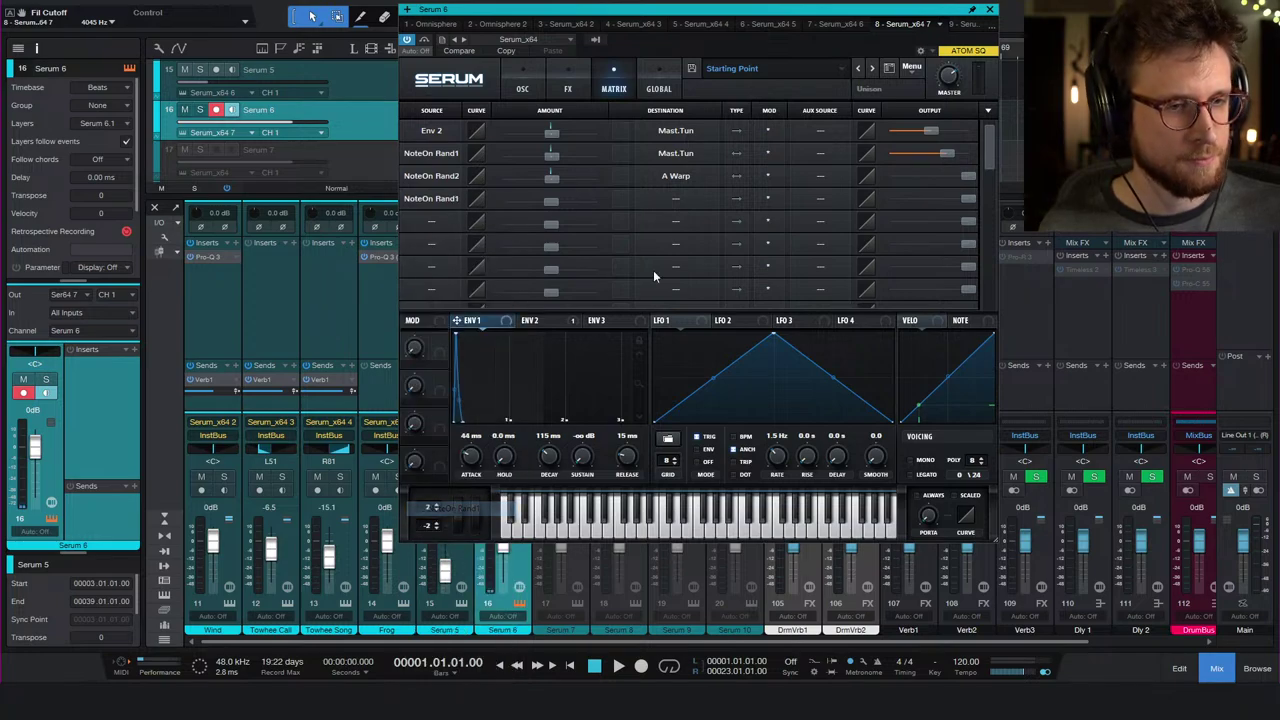
pyautogui.click(679, 199)
pyautogui.moveTo(703, 289)
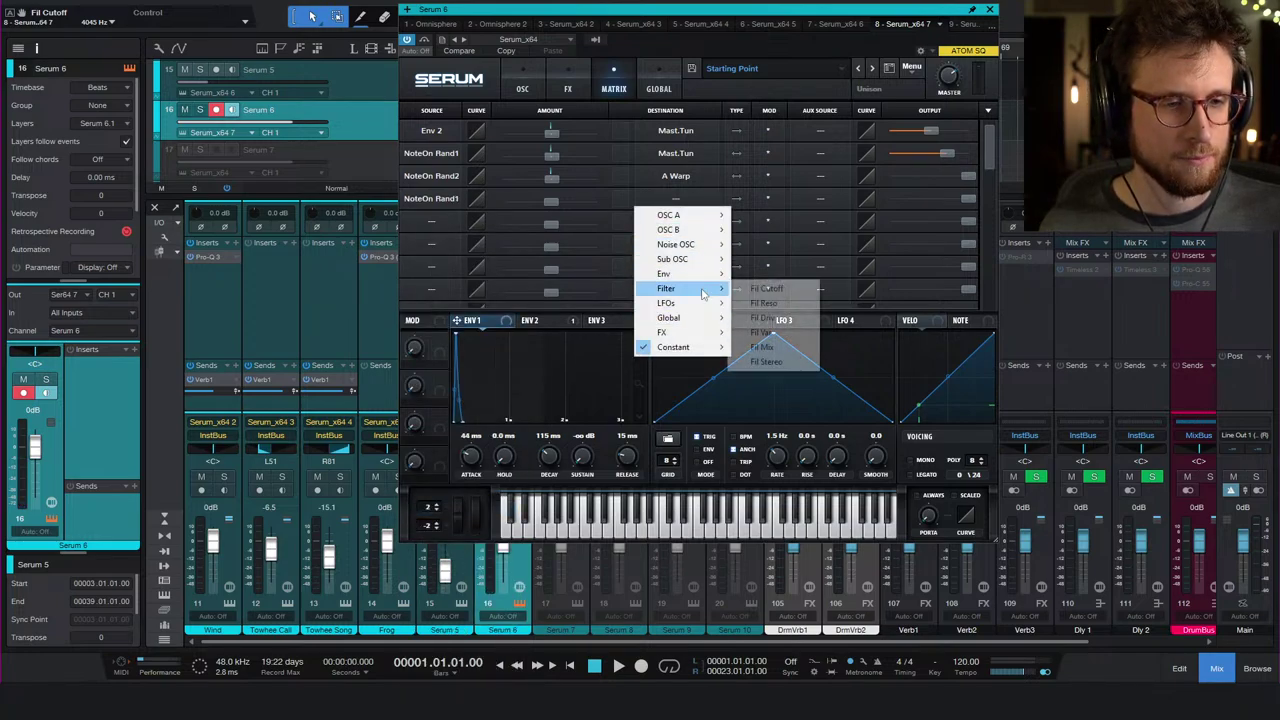
pyautogui.click(757, 290)
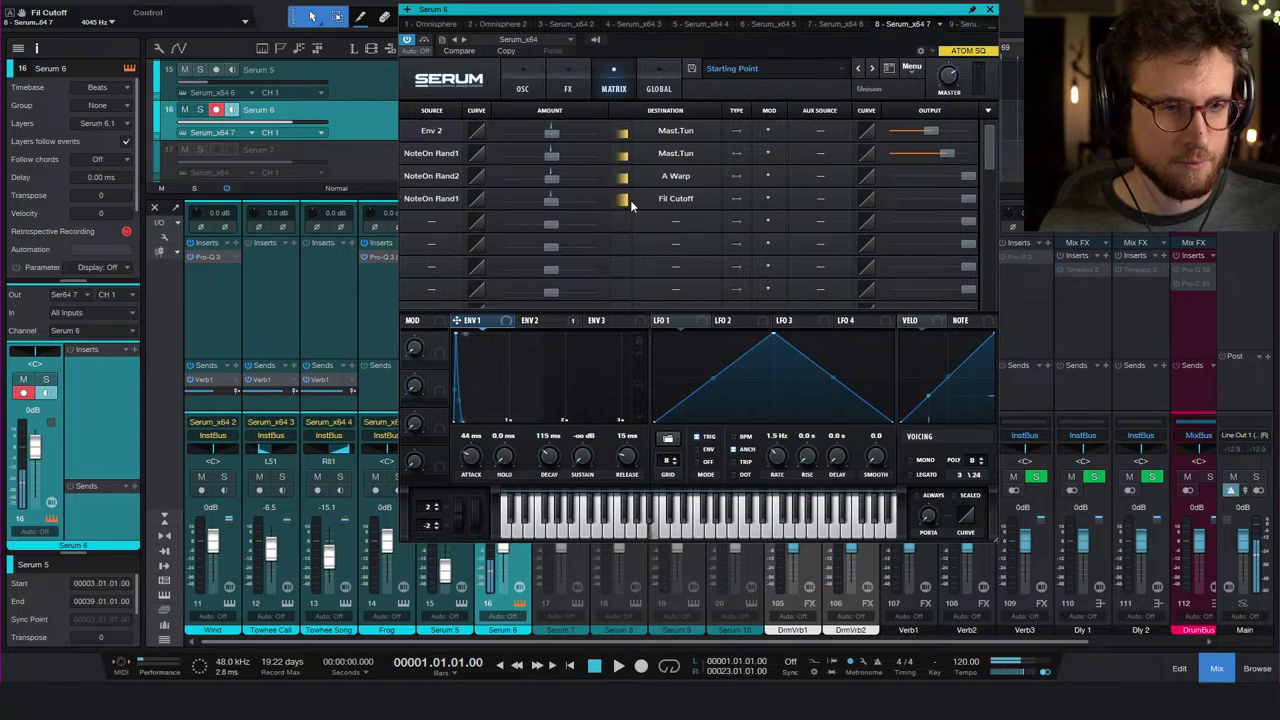
pyautogui.moveTo(550, 201); pyautogui.dragTo(550, 202)
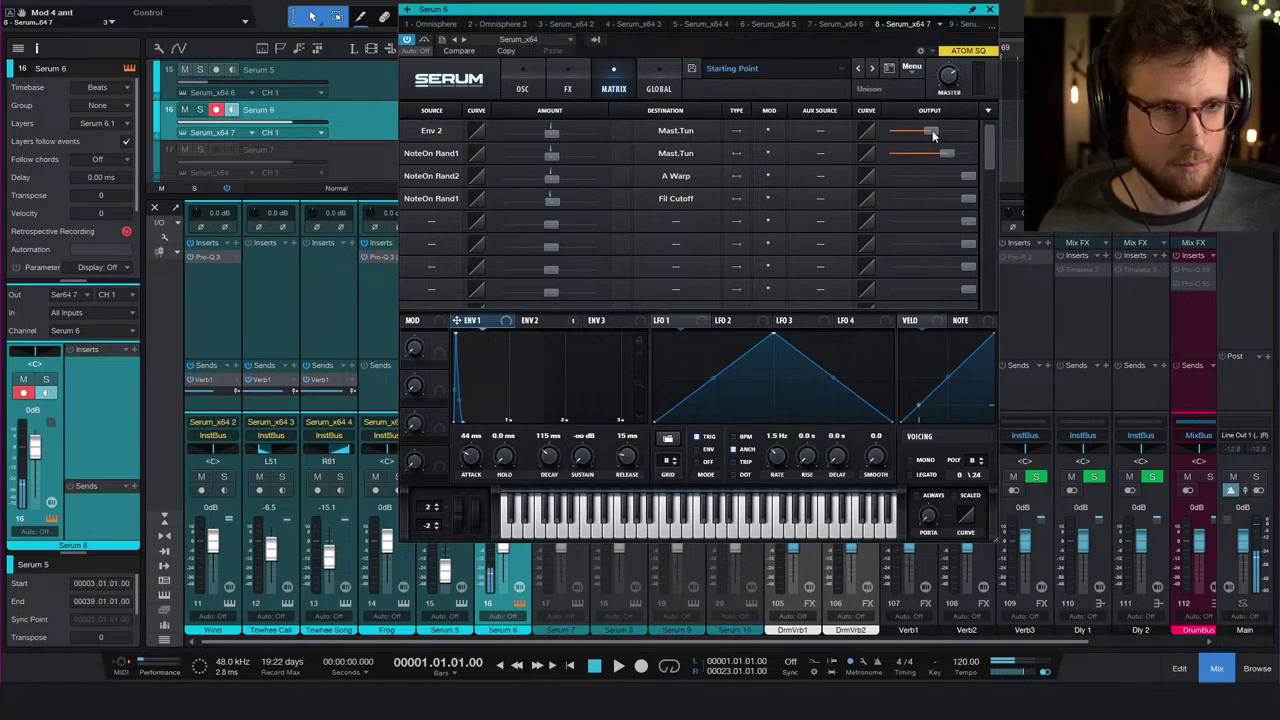
# - Reduce the output of the NoteOn Rand1 master tuning row to about 27, and set the filter resonance to about 10%
pyautogui.moveTo(938, 152)
pyautogui.moveTo(938, 152); pyautogui.dragTo(892, 161)
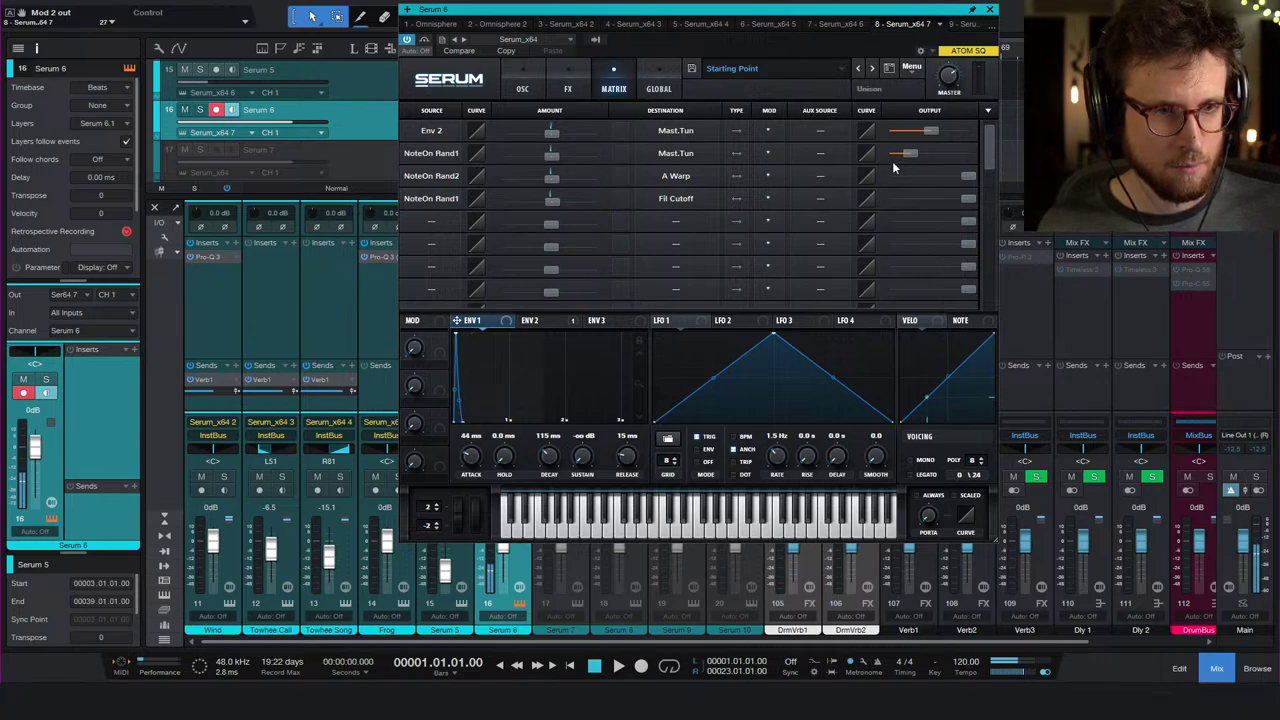
pyautogui.click(526, 88)
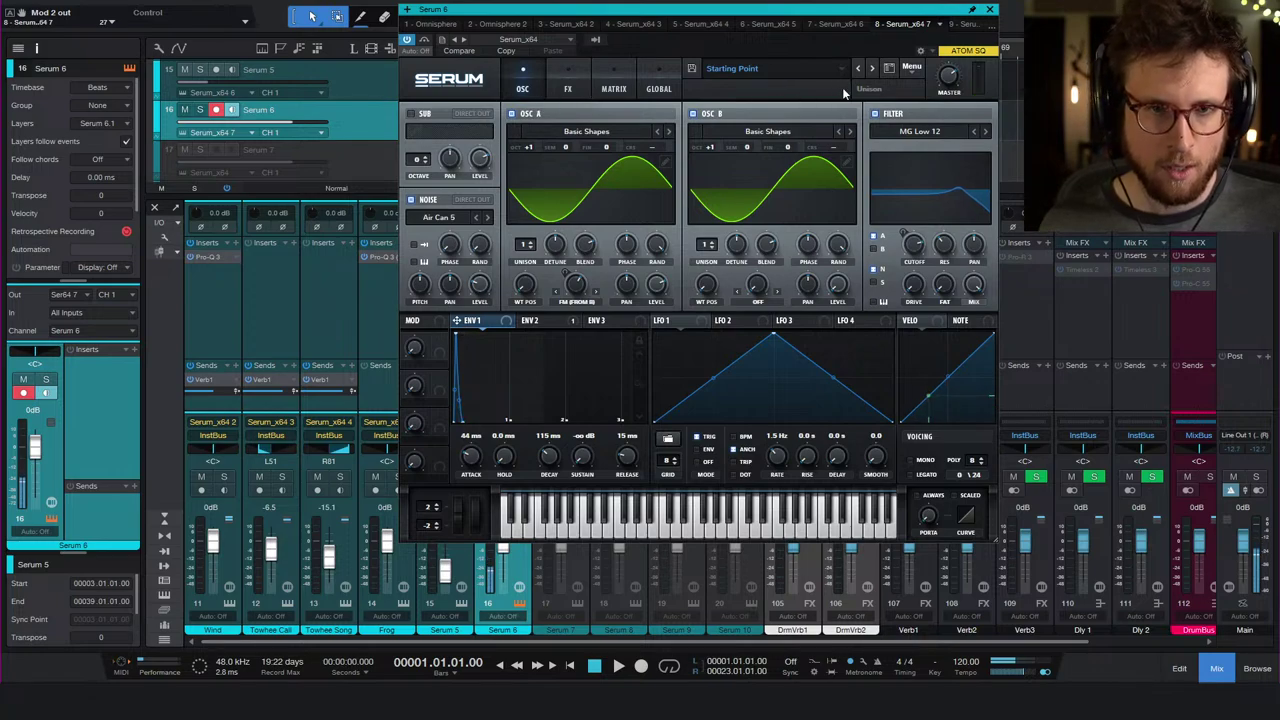
pyautogui.moveTo(936, 250); pyautogui.dragTo(938, 288)
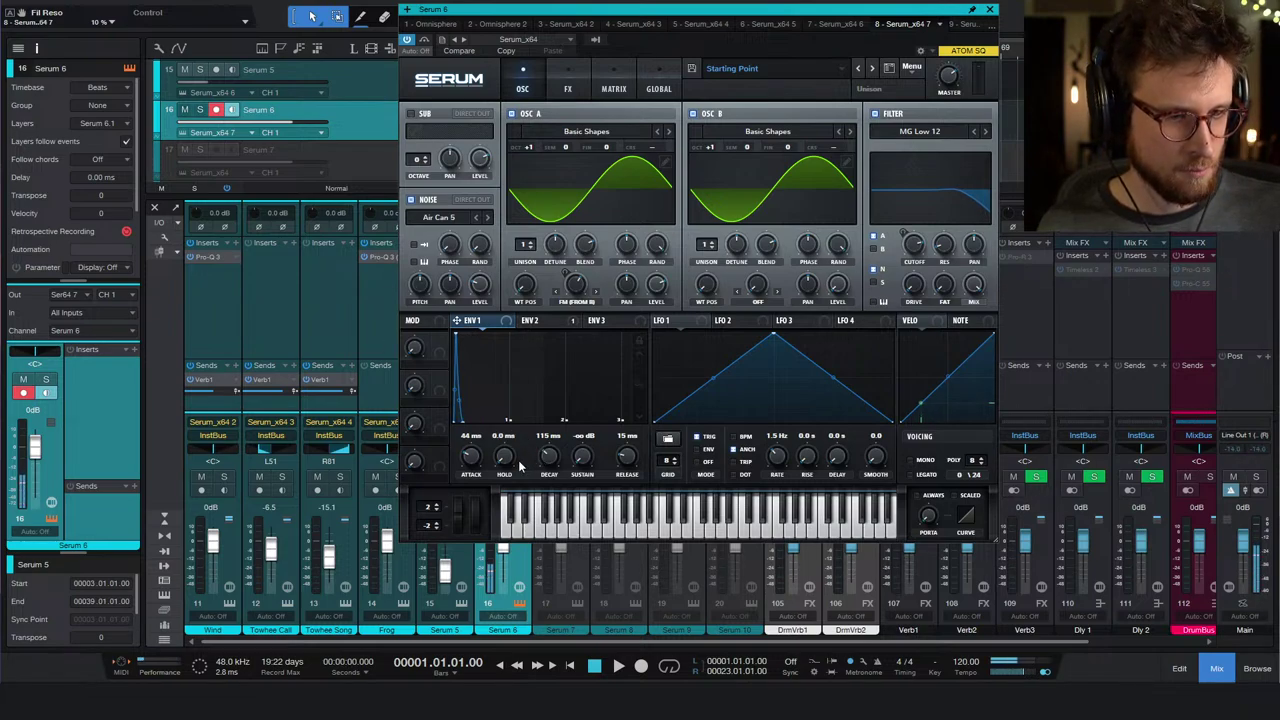
# - Set Env 1 to 61 ms attack and 181 ms decay, and Env 2 to 65 ms attack, 1.00 s decay and 0% sustain
pyautogui.moveTo(558, 460); pyautogui.dragTo(545, 463)
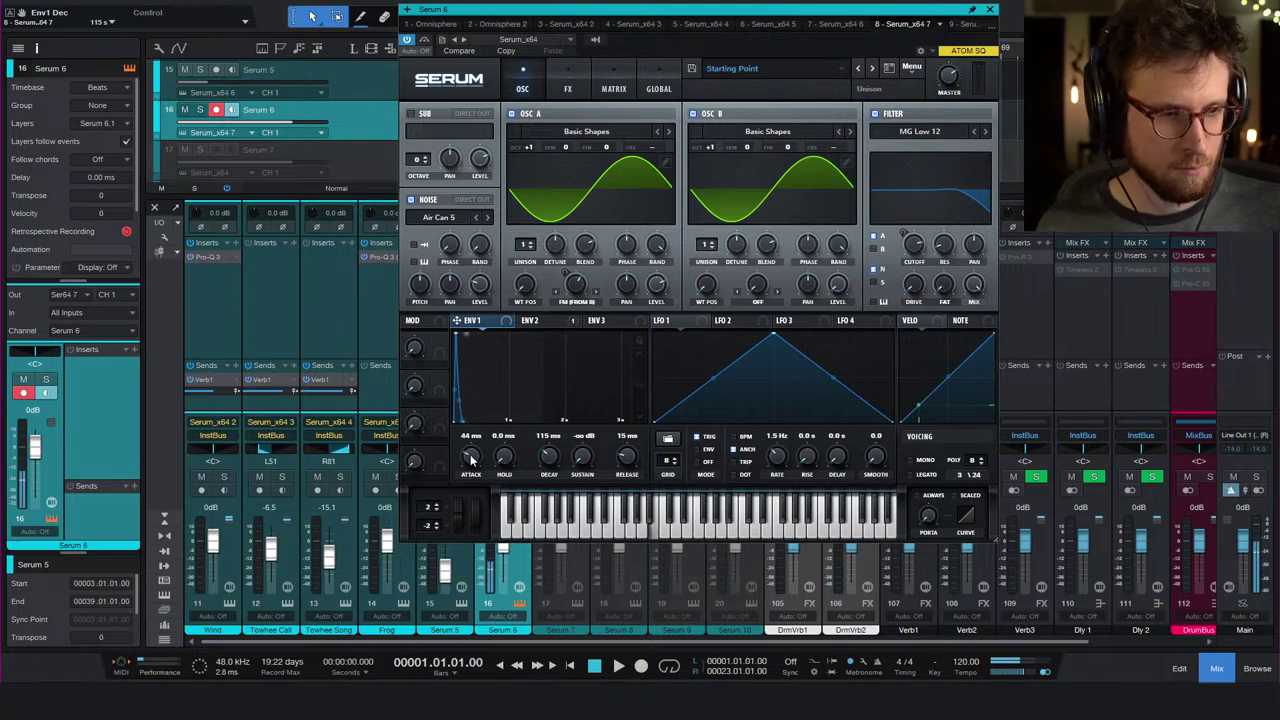
pyautogui.moveTo(470, 458); pyautogui.dragTo(473, 462)
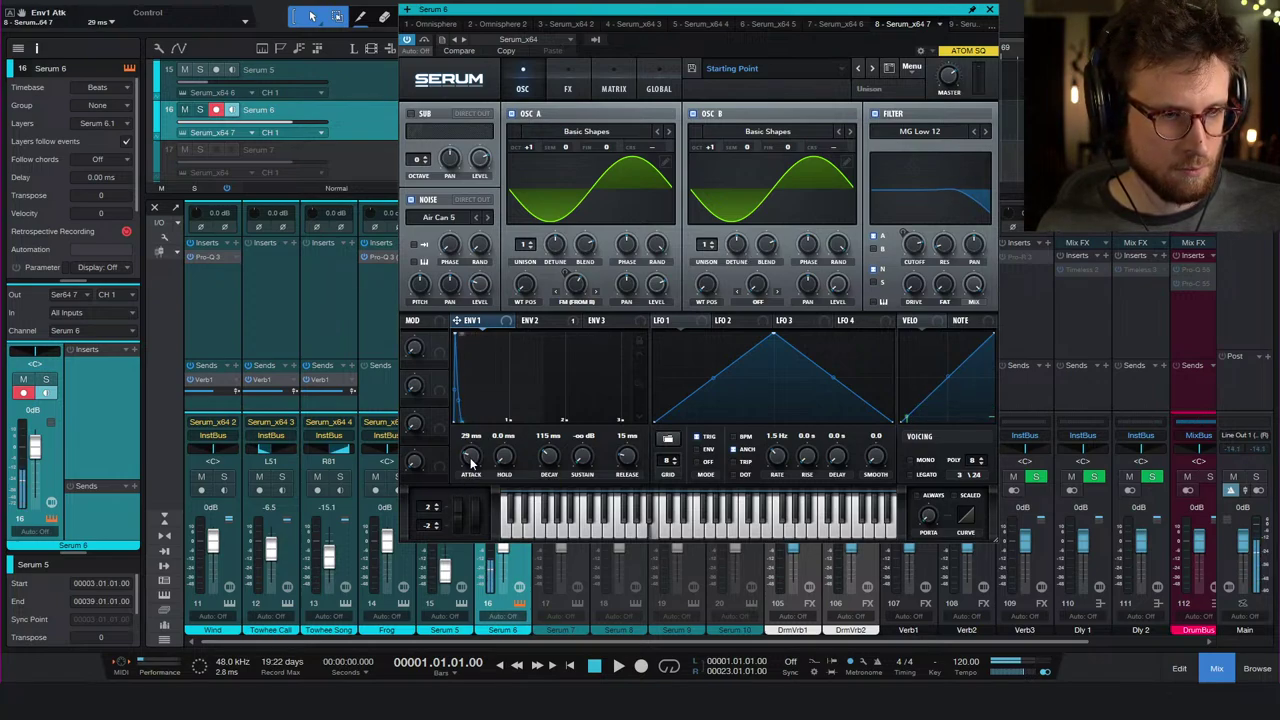
pyautogui.moveTo(471, 460)
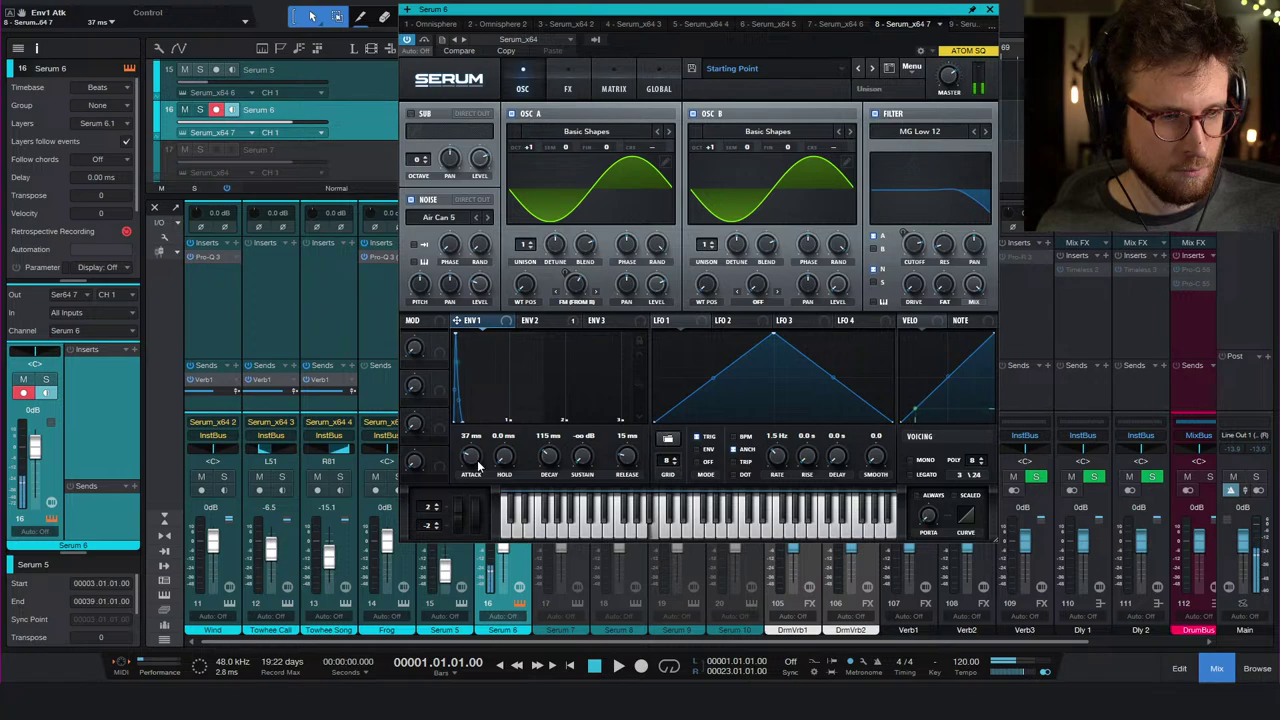
pyautogui.moveTo(474, 463); pyautogui.dragTo(545, 503)
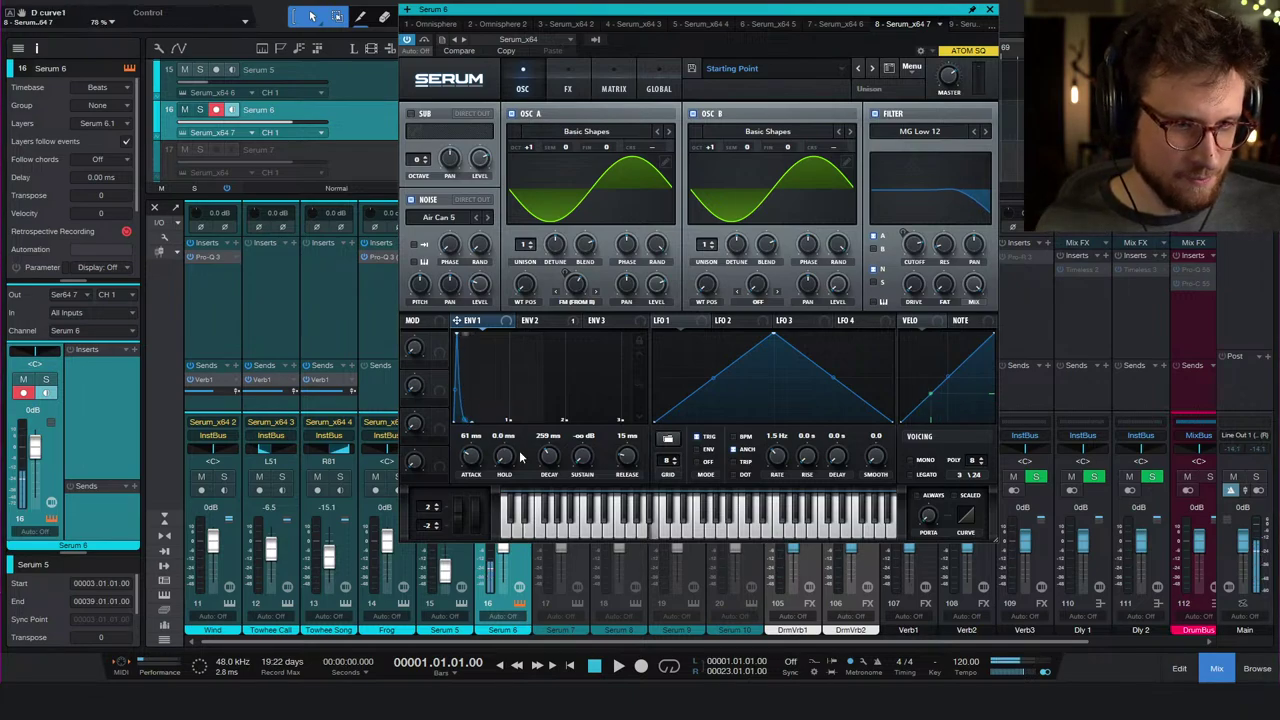
pyautogui.moveTo(548, 458); pyautogui.dragTo(548, 463)
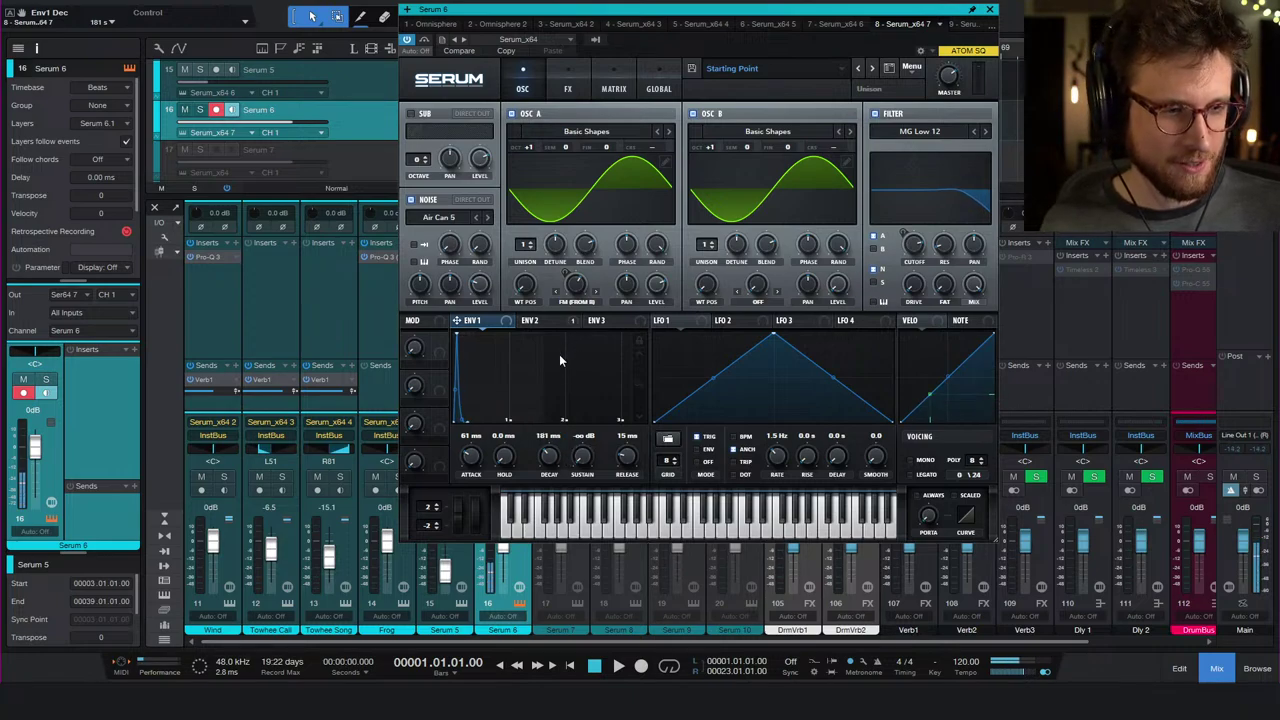
pyautogui.click(548, 321)
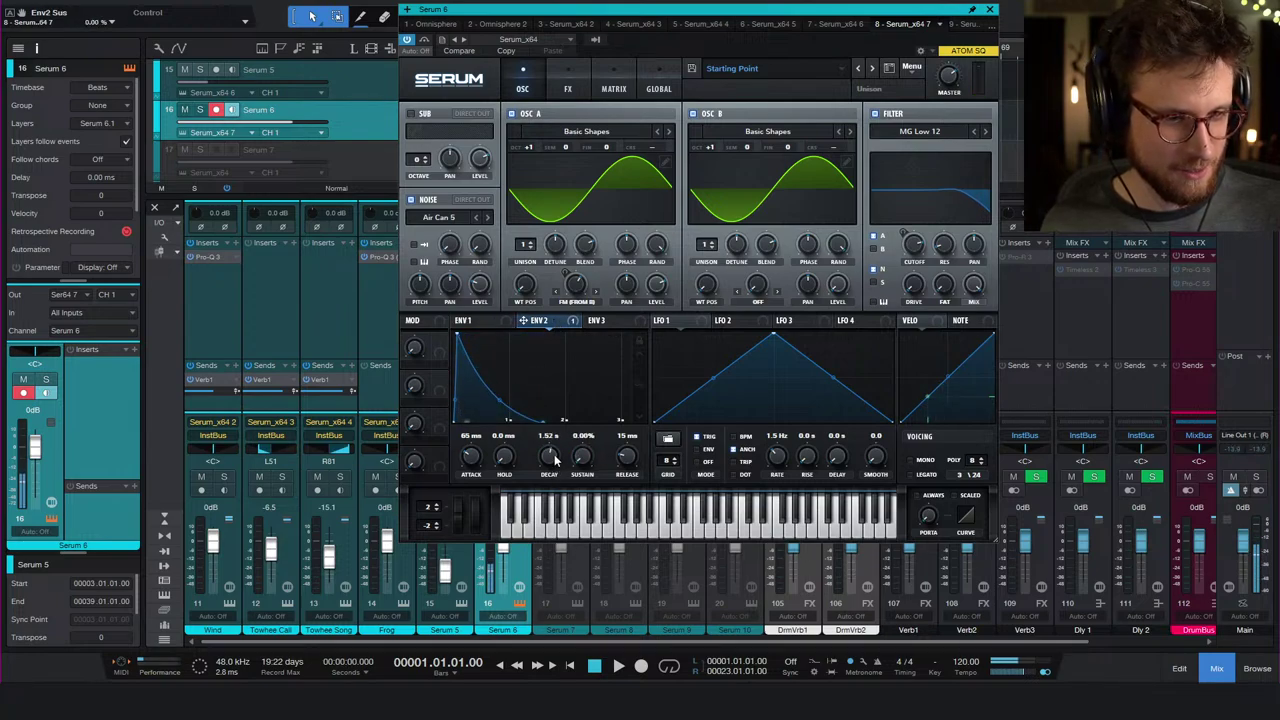
pyautogui.moveTo(549, 458)
pyautogui.mouseDown()
pyautogui.moveTo(548, 474)
pyautogui.moveTo(550, 462)
pyautogui.mouseUp()
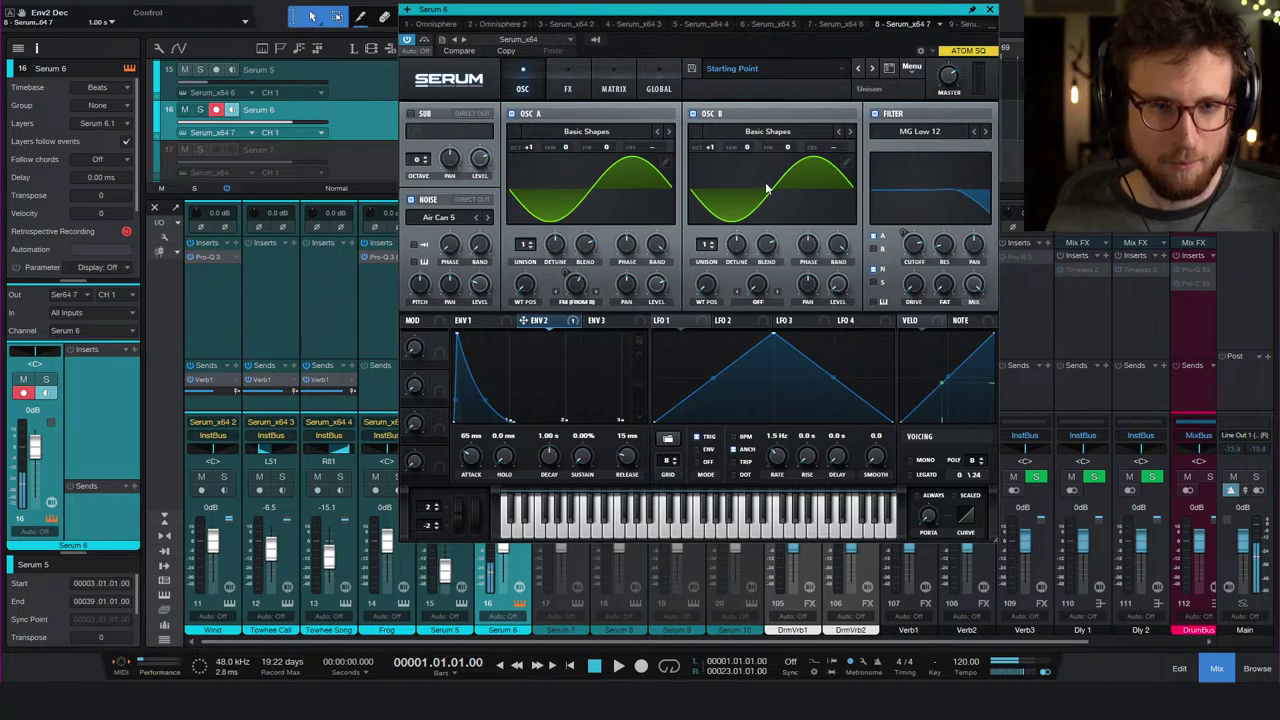
# - Add a send from the Serum 6 channel to the Verb1 reverb channel
pyautogui.click(134, 487)
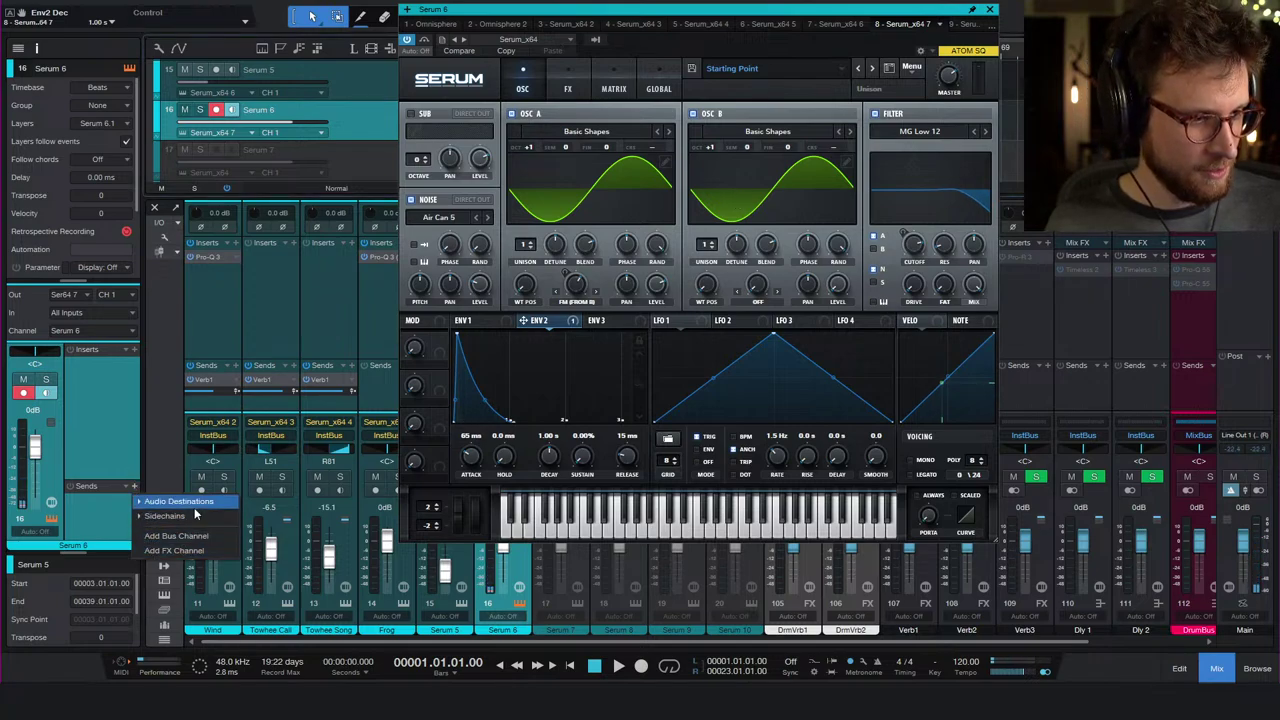
pyautogui.click(170, 500)
pyautogui.click(178, 677)
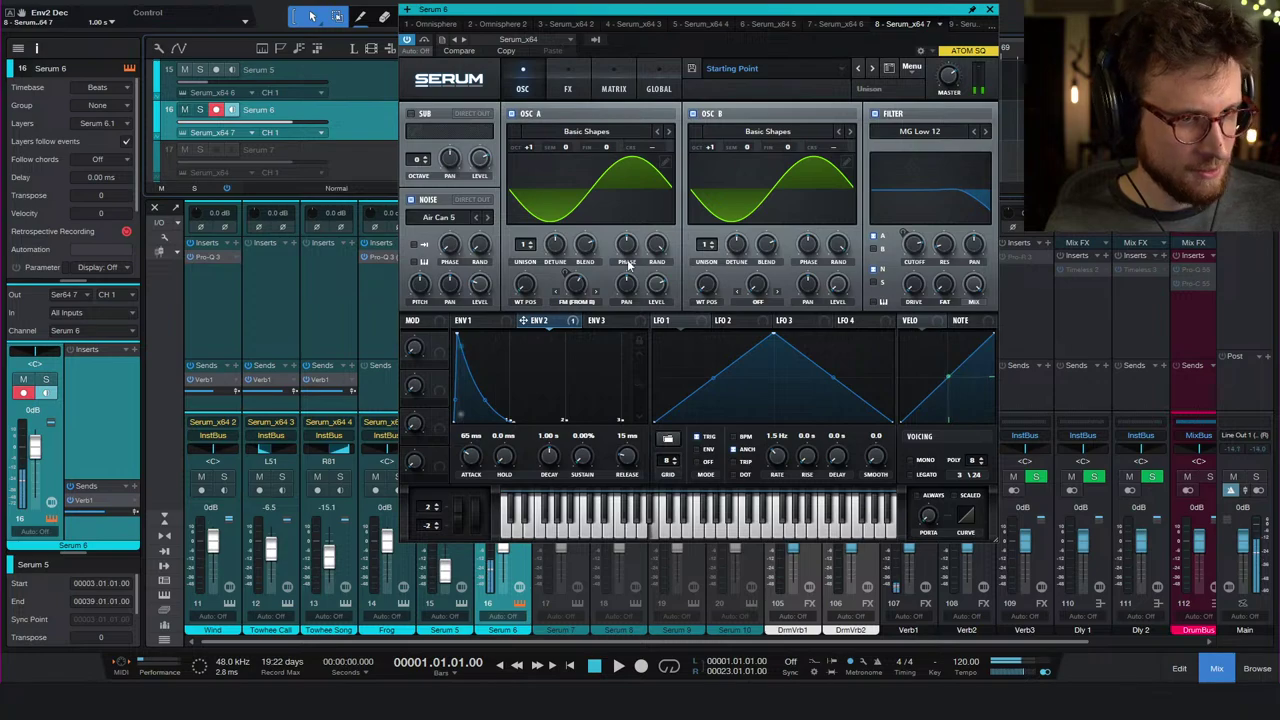
# - Insert Pro-Q 3 on the Serum 6 channel and create an 18 dB/oct low cut at about 733 Hz
pyautogui.click(129, 351)
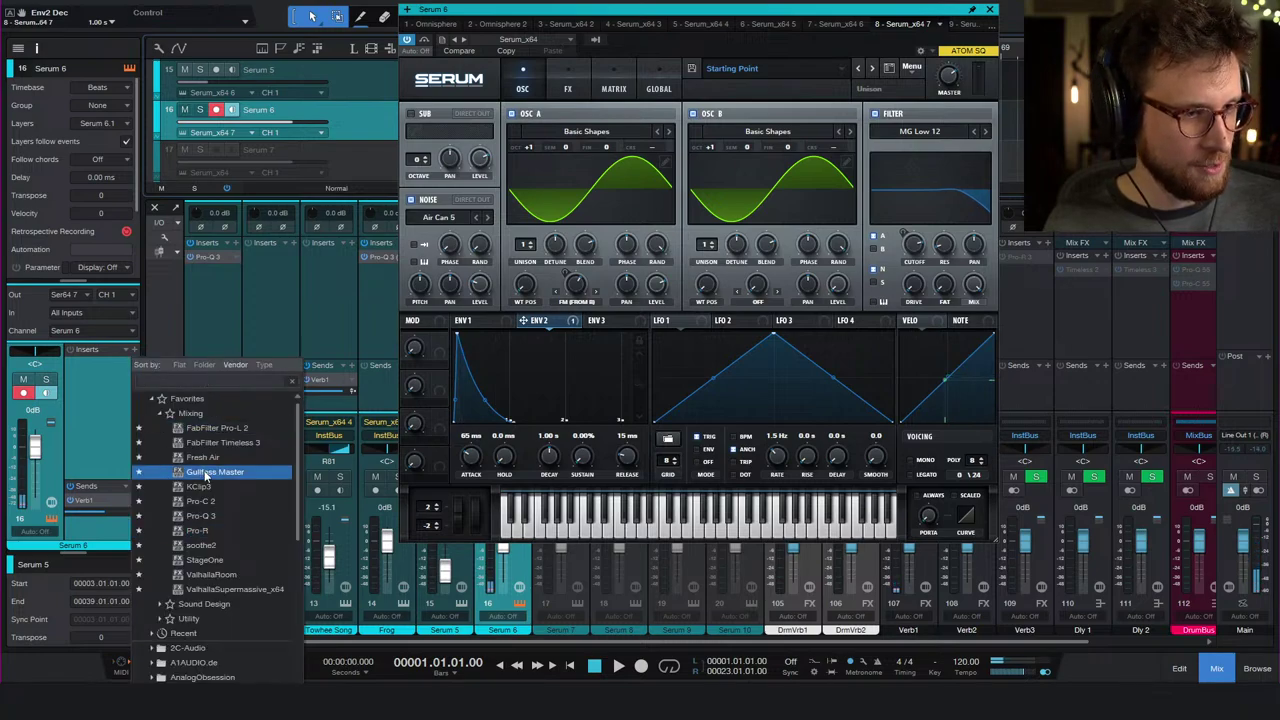
pyautogui.click(200, 517)
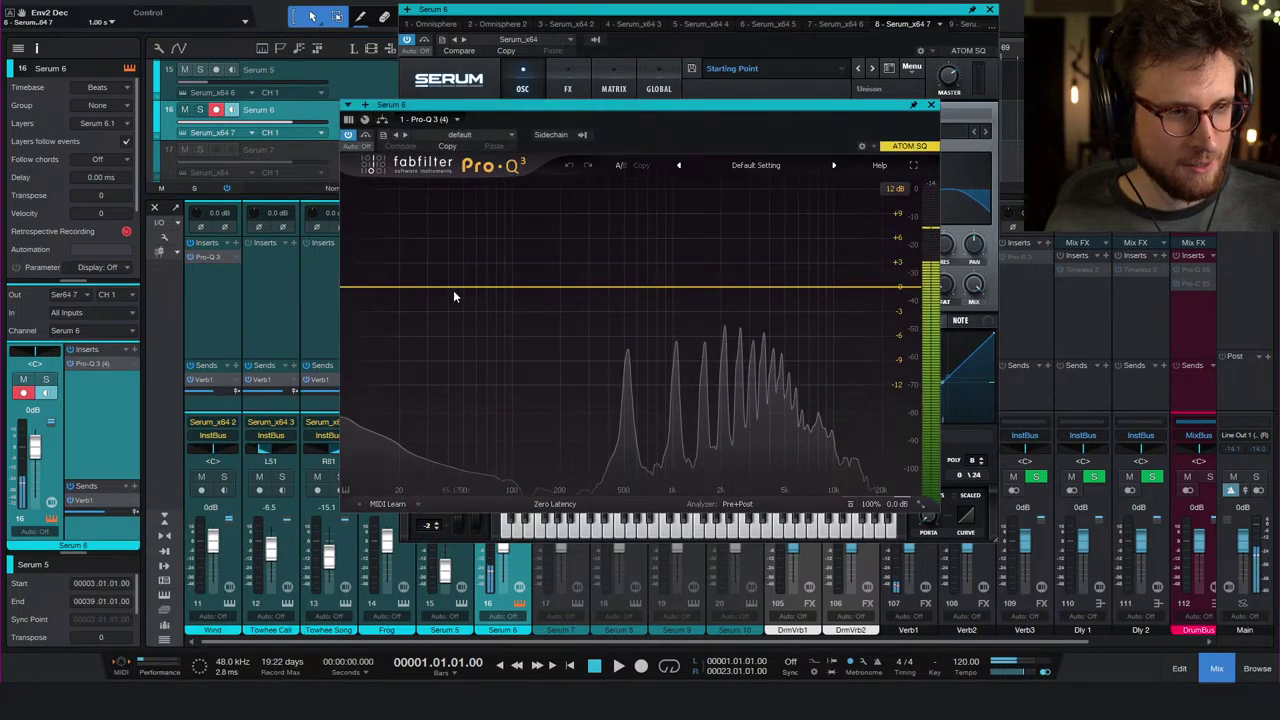
pyautogui.click(378, 291)
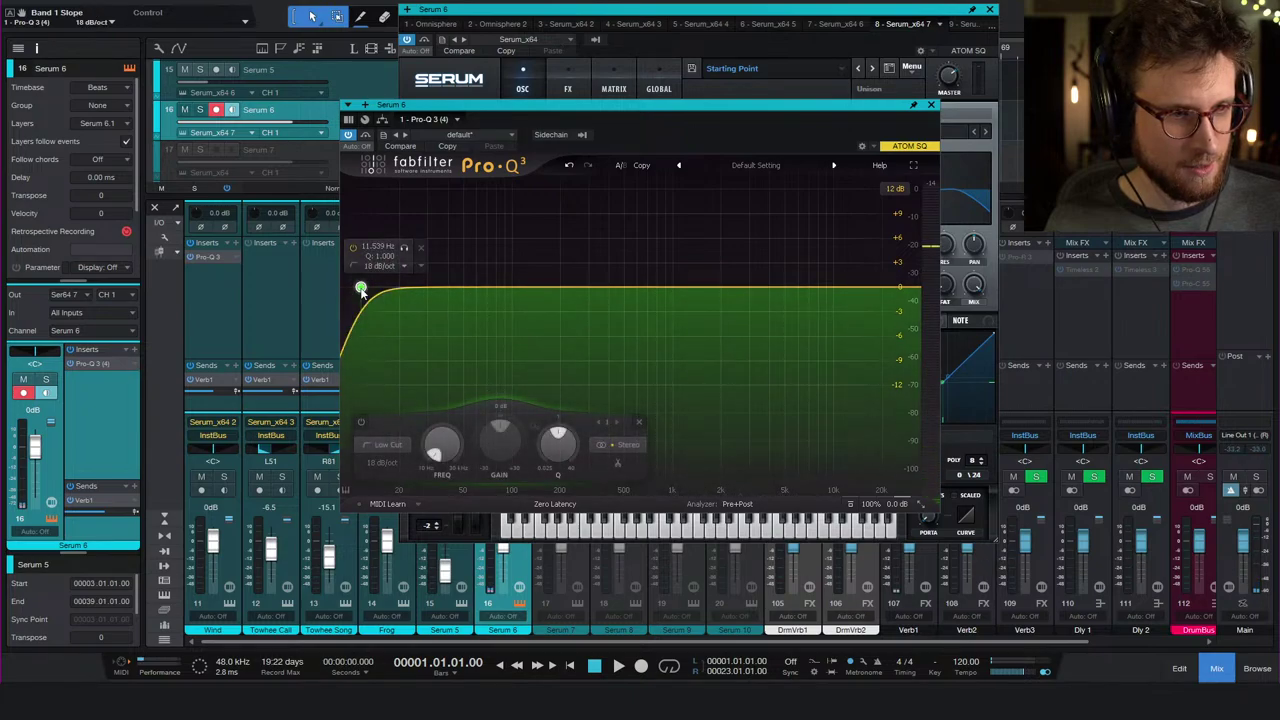
pyautogui.moveTo(360, 286); pyautogui.dragTo(648, 290)
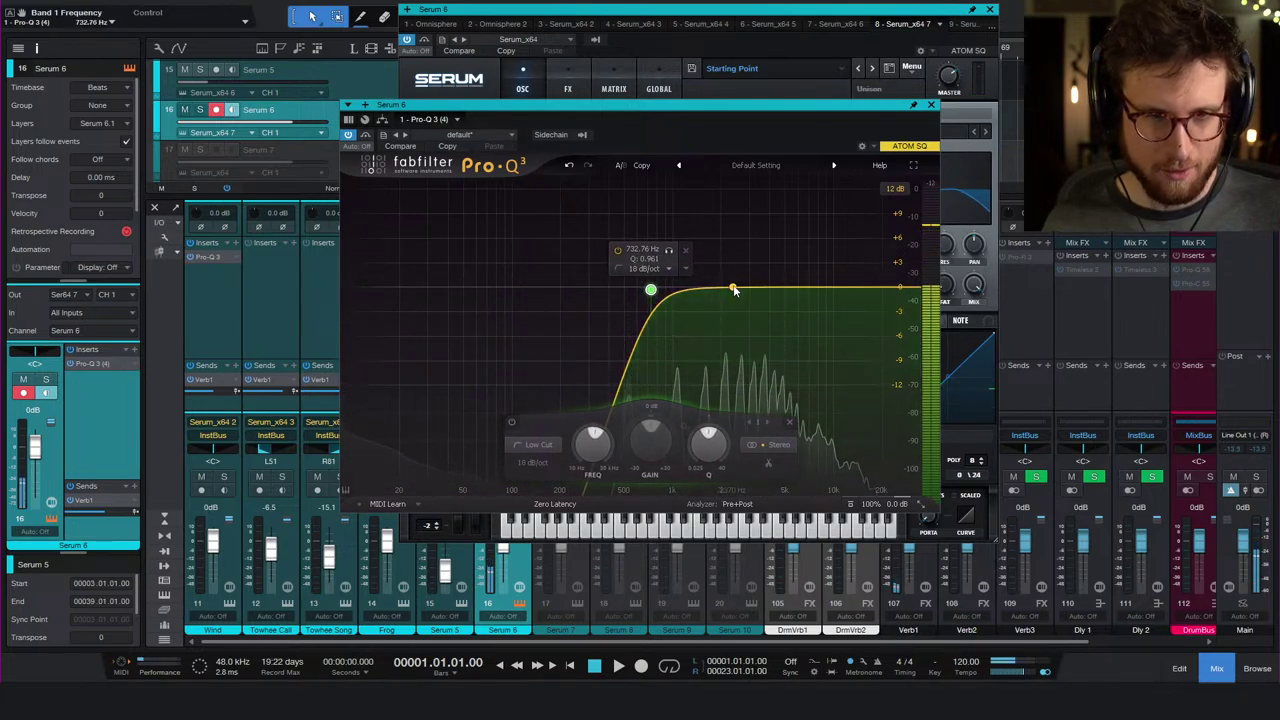
# - Add a bell boost of about 7.4 dB at about 2134 Hz with a Q of about 3
pyautogui.moveTo(734, 287); pyautogui.dragTo(725, 227)
pyautogui.scroll(5, 724, 217)
pyautogui.scroll(4, 725, 227)
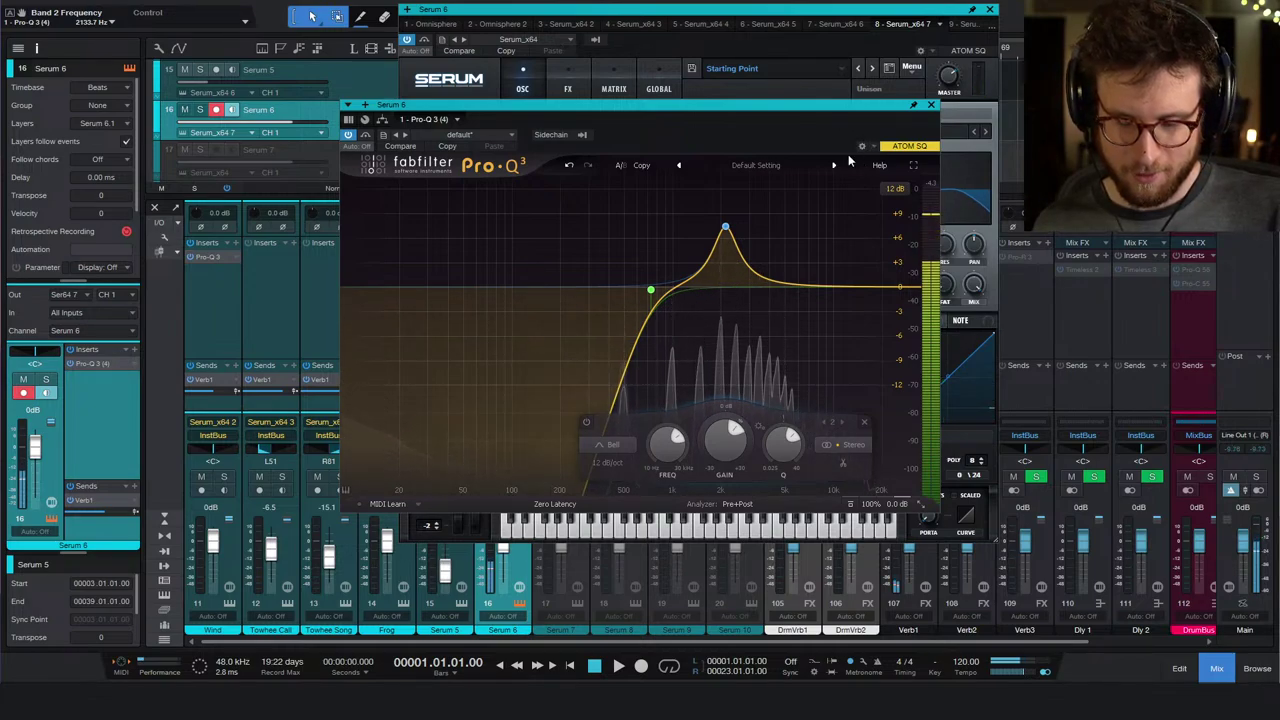
# - Switch the Serum 6 channel to Dual pan mode, move its right pan to L30, and close the EQ window
pyautogui.rightClick(33, 366)
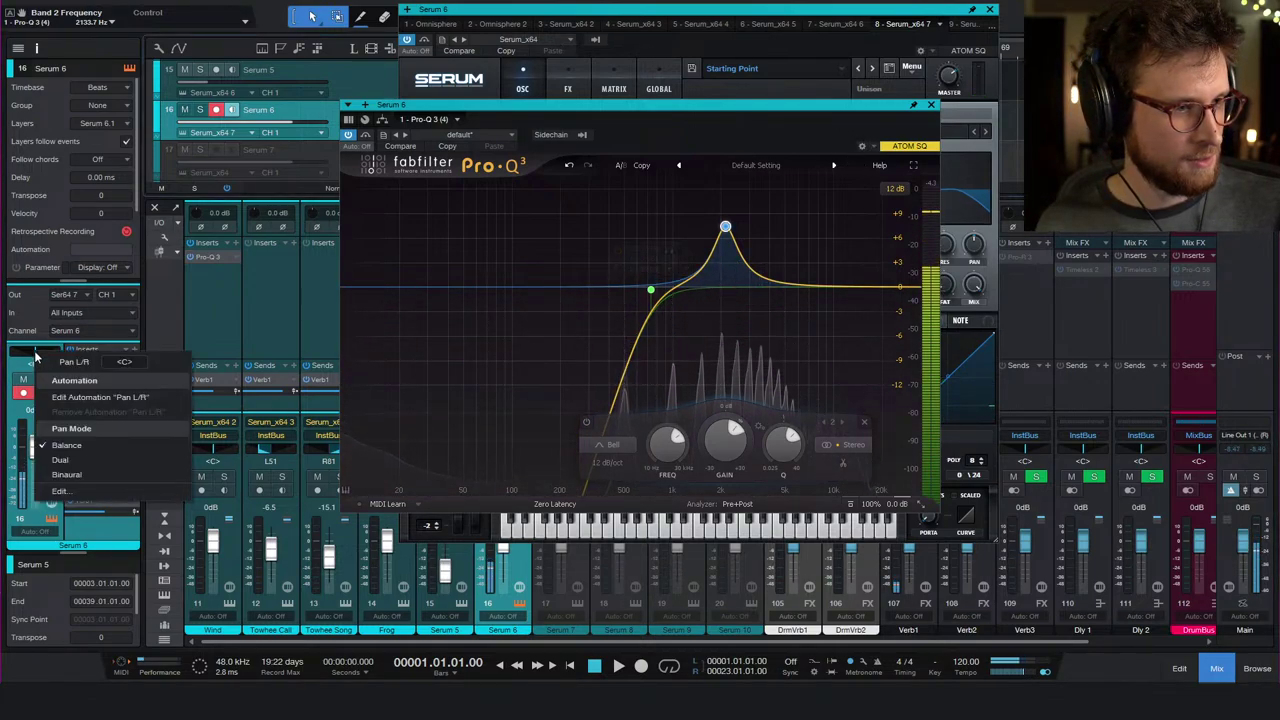
pyautogui.click(75, 476)
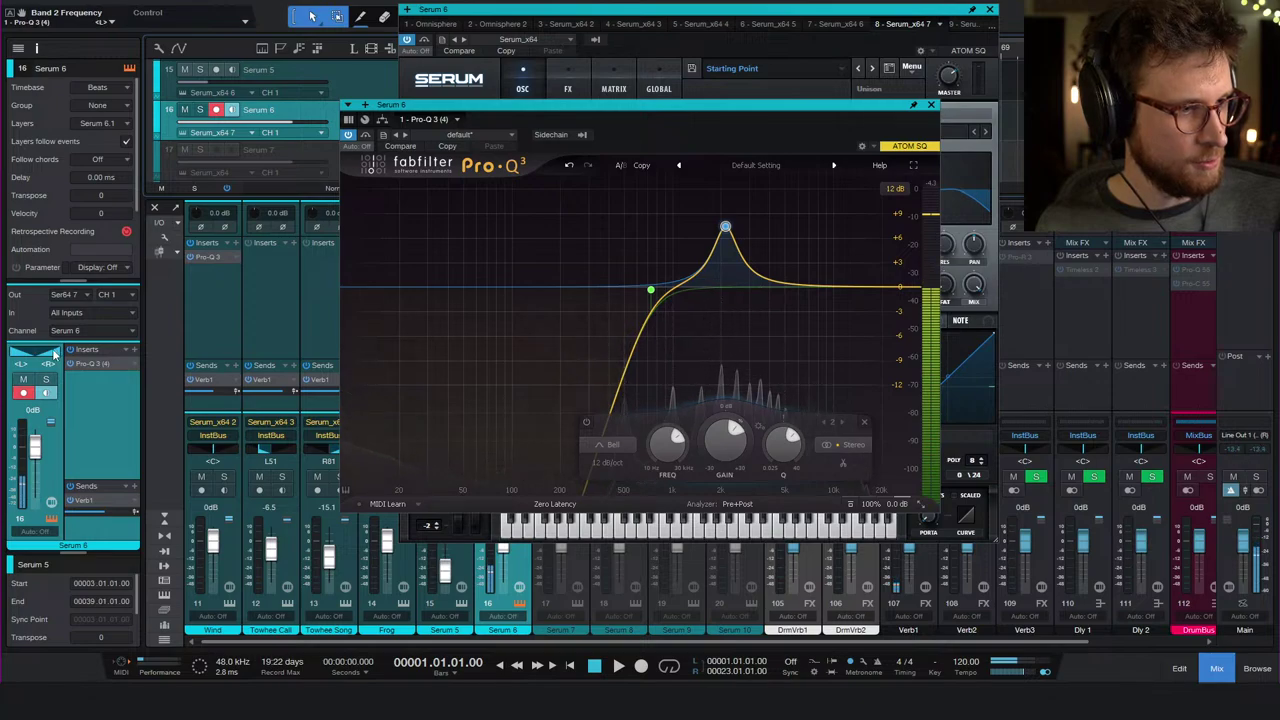
pyautogui.moveTo(33, 366); pyautogui.dragTo(20, 368)
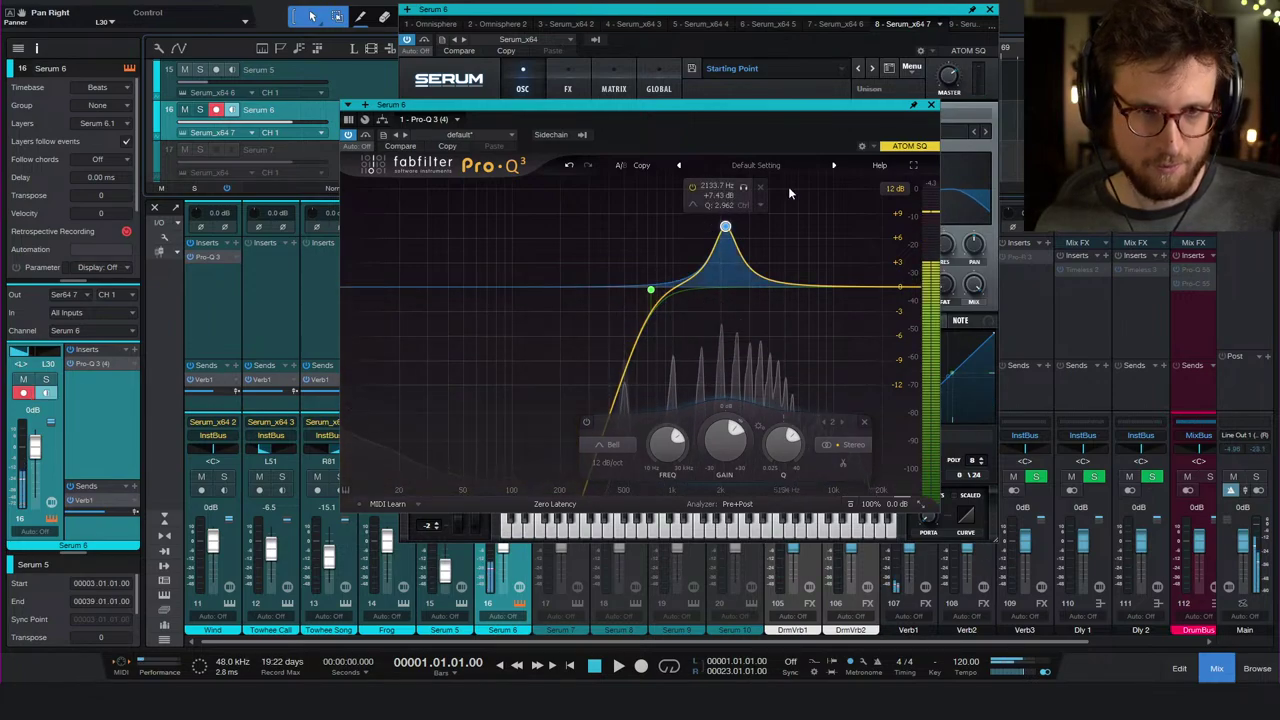
pyautogui.click(931, 105)
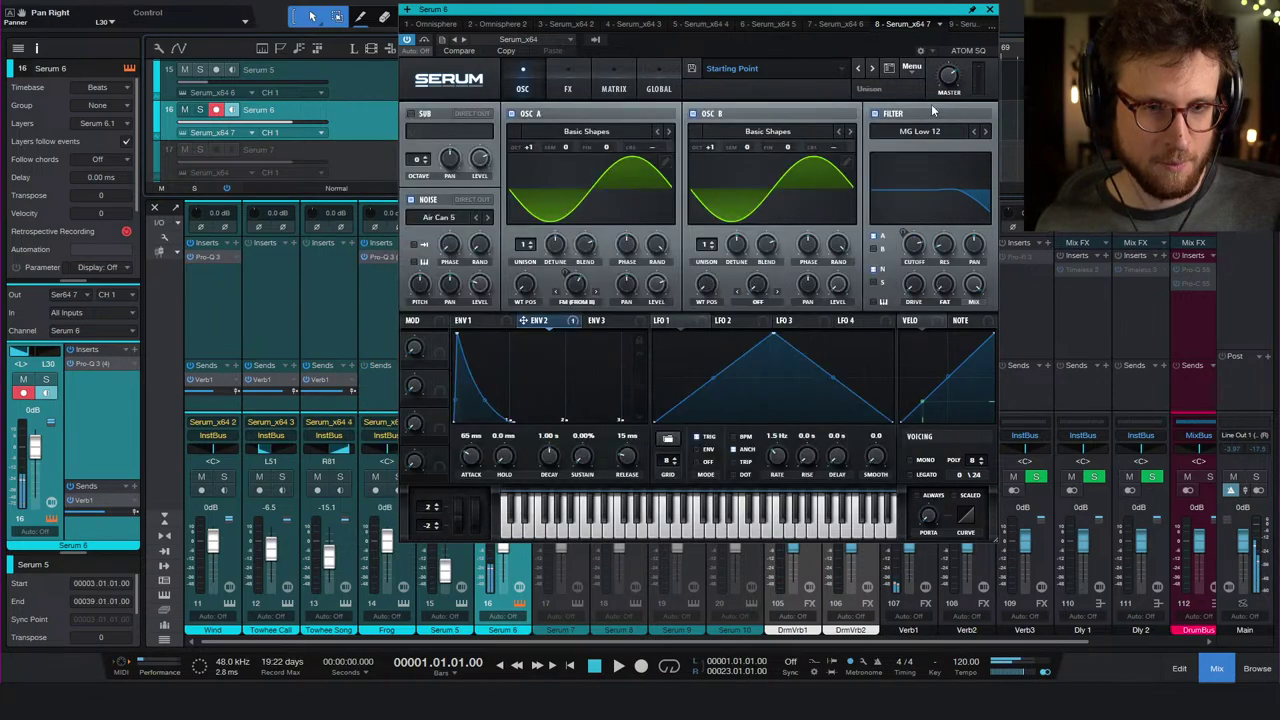
# - Add a matrix row routing NoteOn Rand2 to the global Amp with an amount of about 52, and close Serum
pyautogui.click(616, 89)
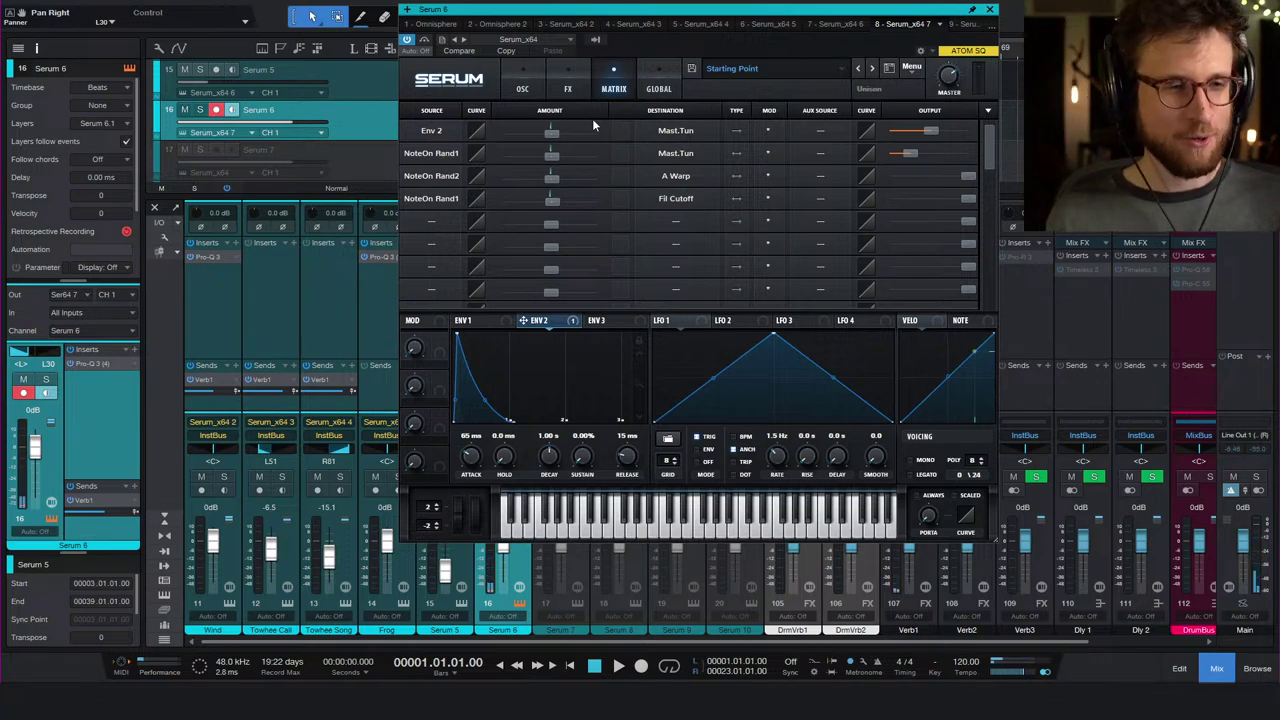
pyautogui.click(431, 221)
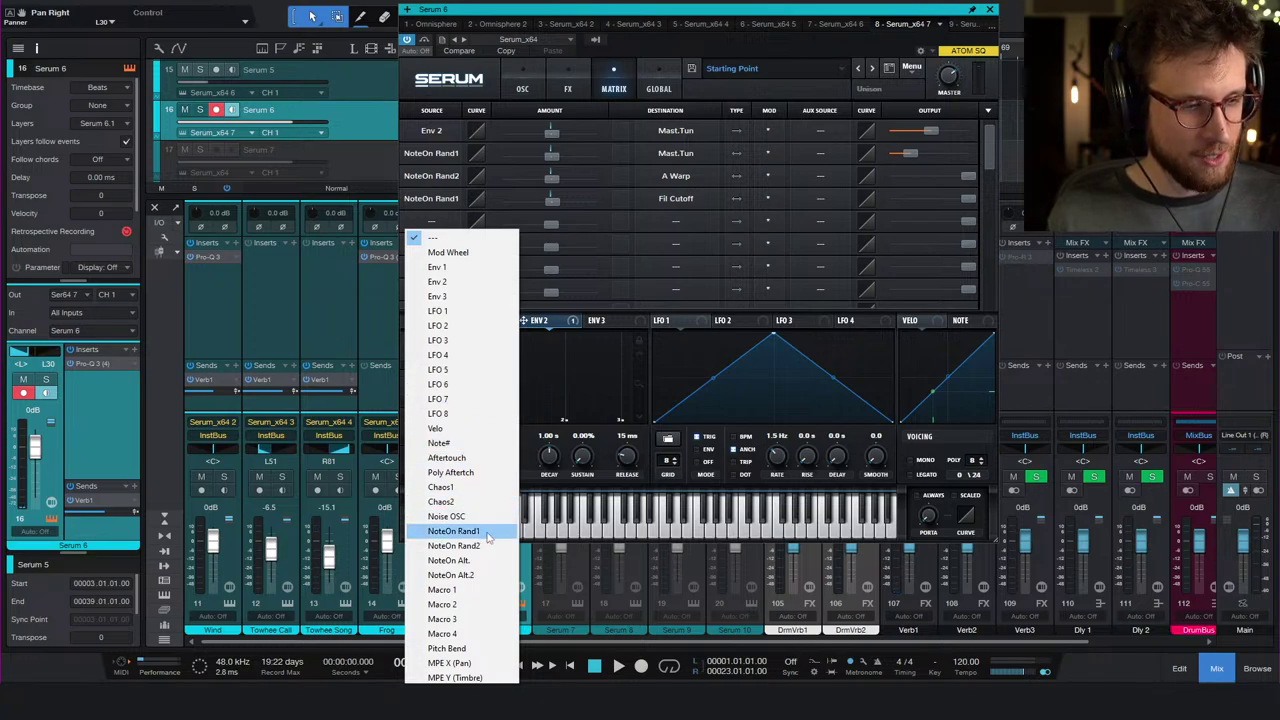
pyautogui.click(453, 545)
pyautogui.click(676, 221)
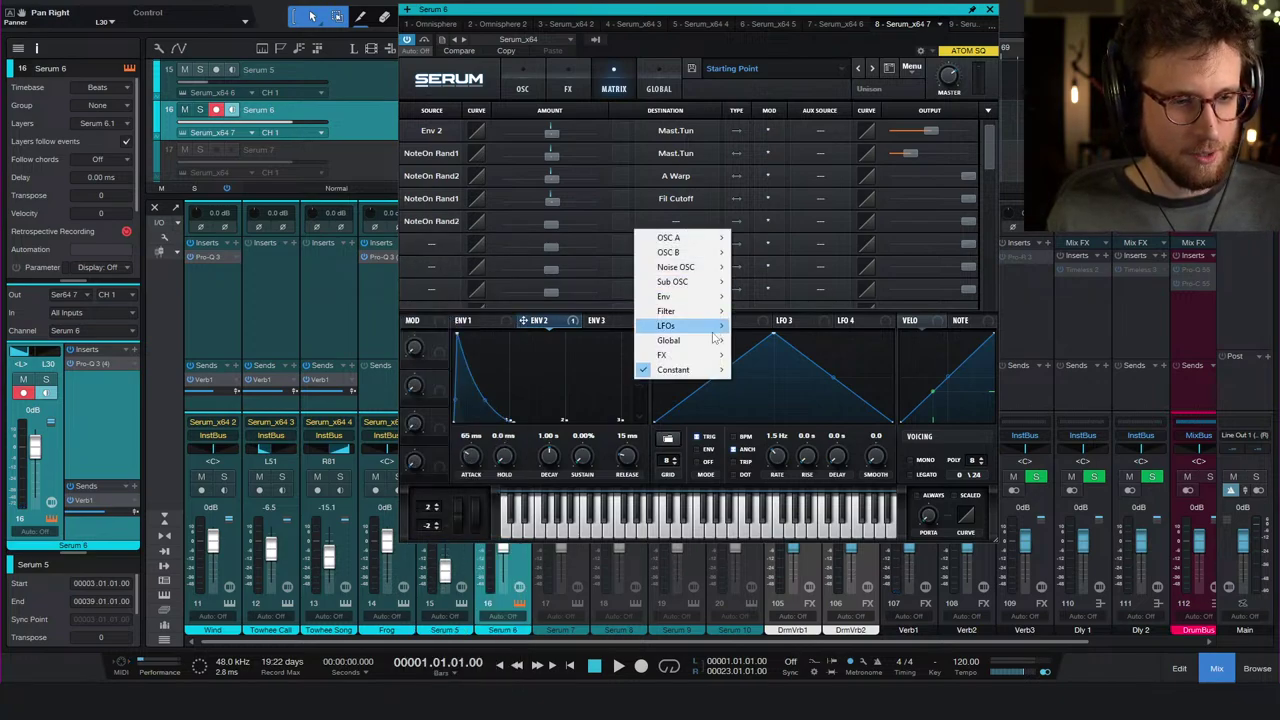
pyautogui.moveTo(716, 340)
pyautogui.click(755, 342)
pyautogui.click(676, 221)
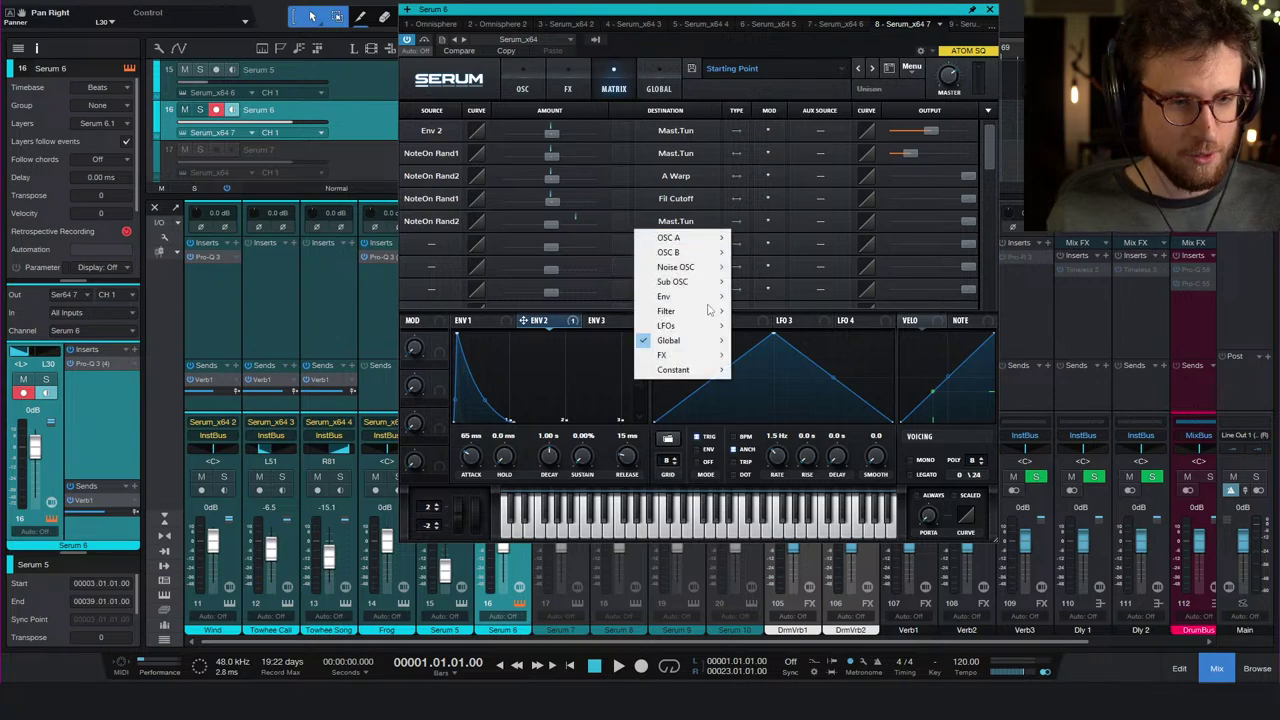
pyautogui.click(768, 357)
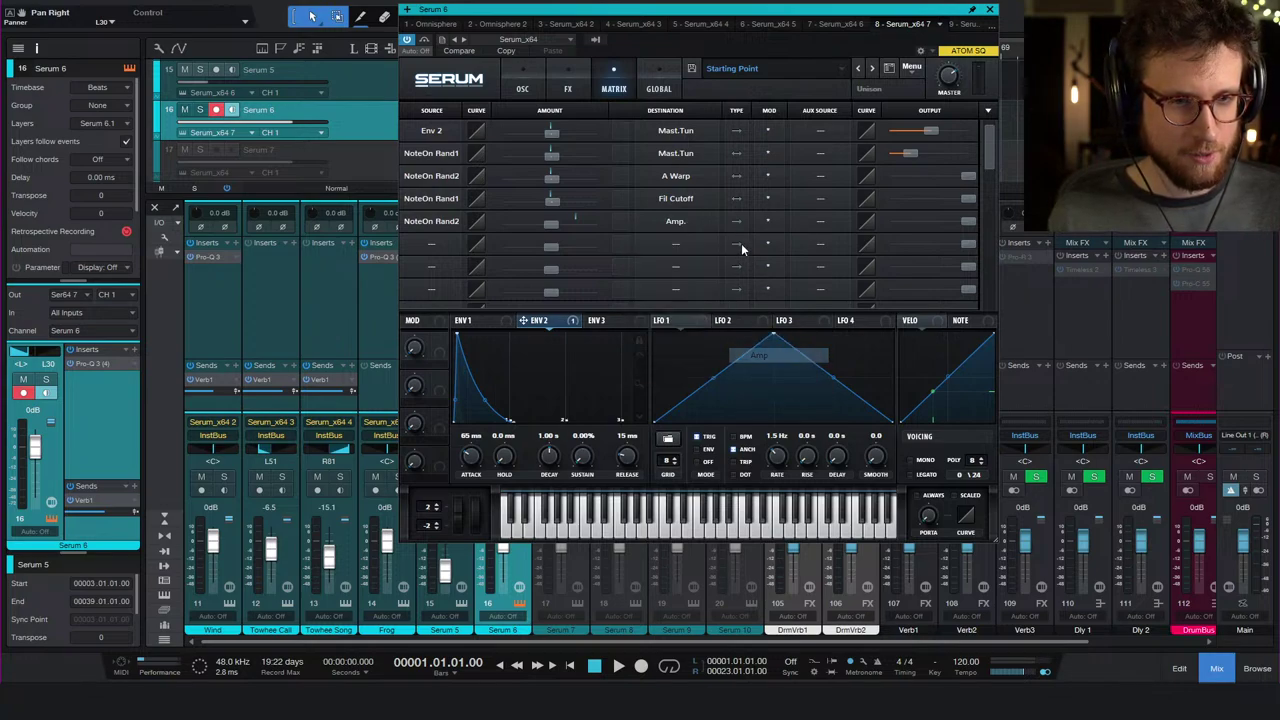
pyautogui.moveTo(548, 226); pyautogui.dragTo(586, 223)
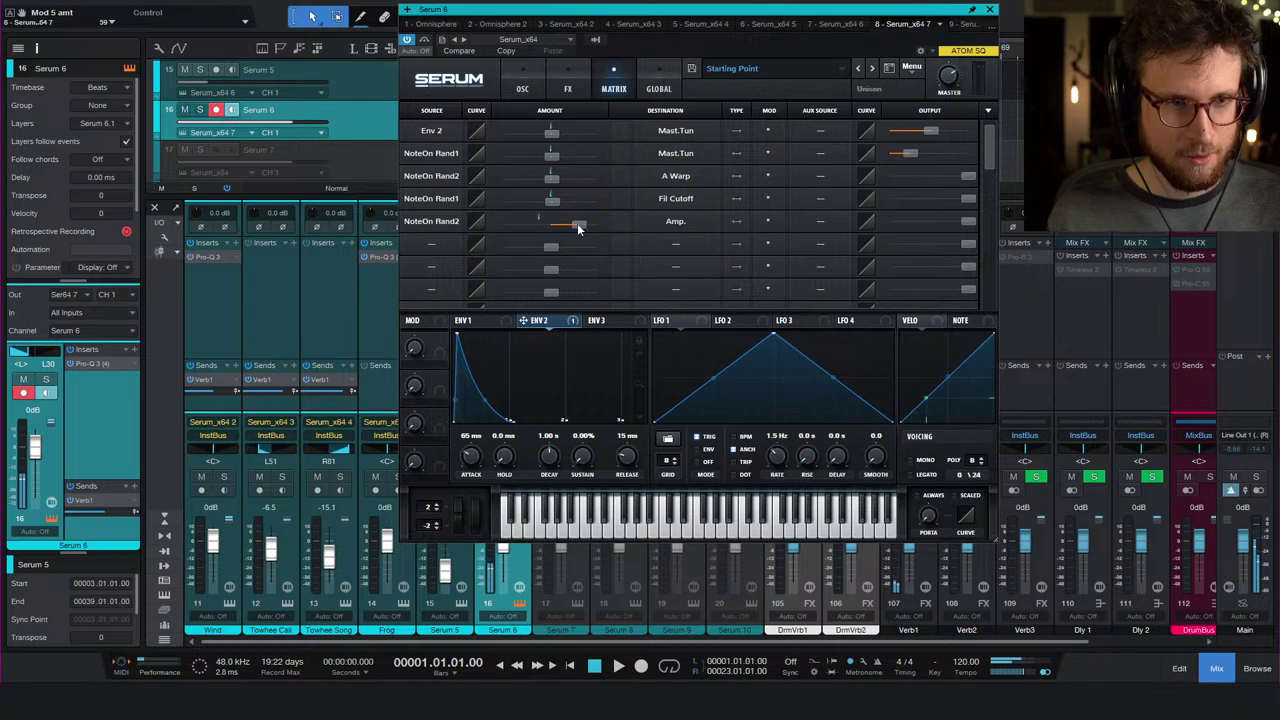
pyautogui.moveTo(577, 223); pyautogui.dragTo(575, 222)
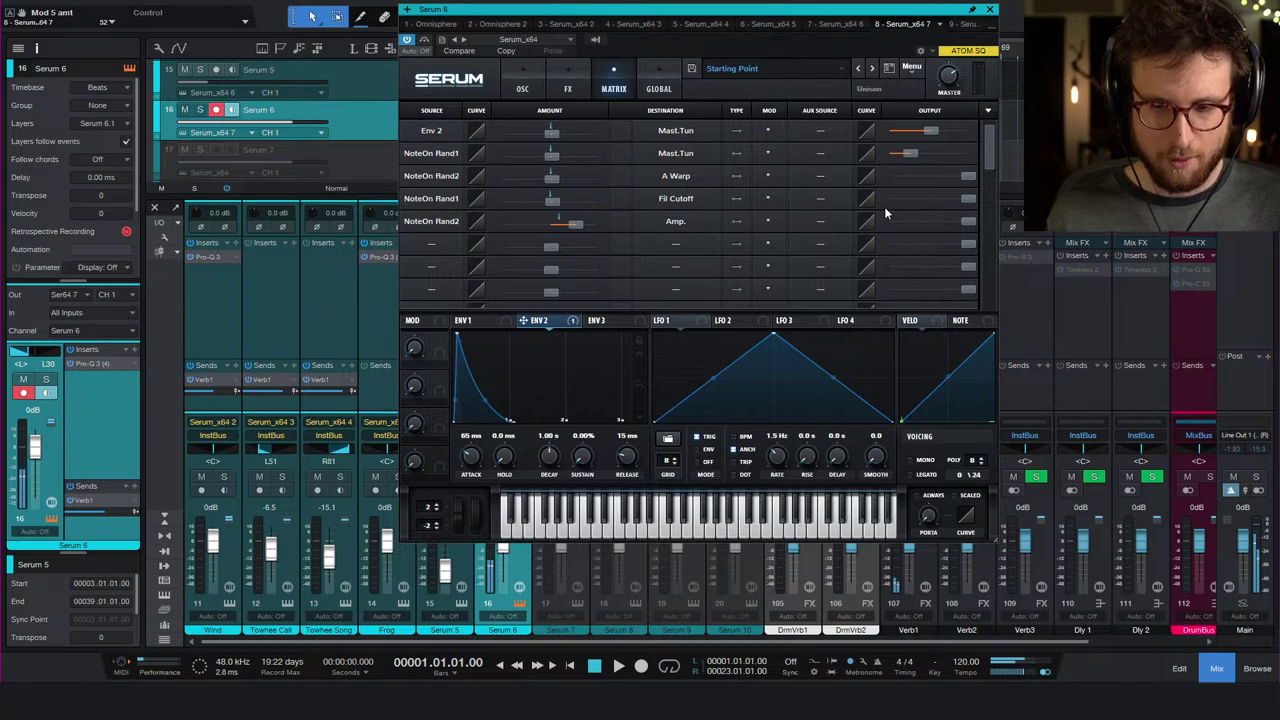
pyautogui.click(523, 88)
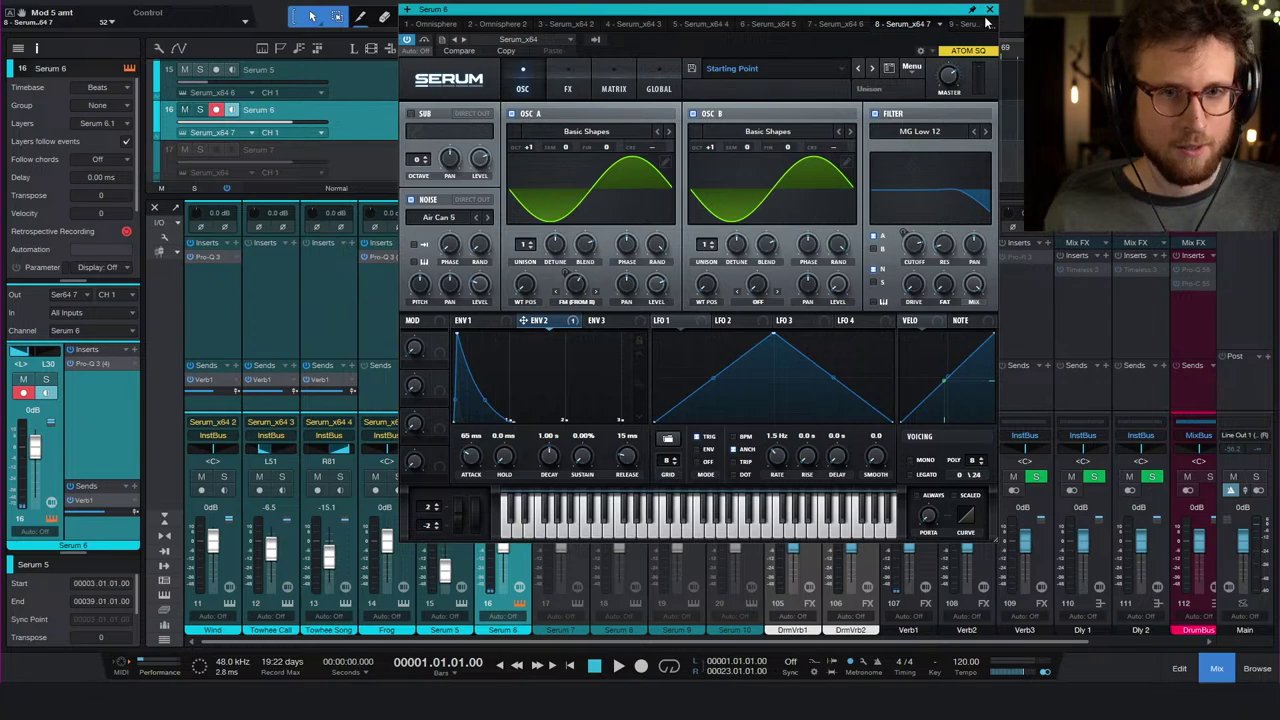
pyautogui.click(991, 11)
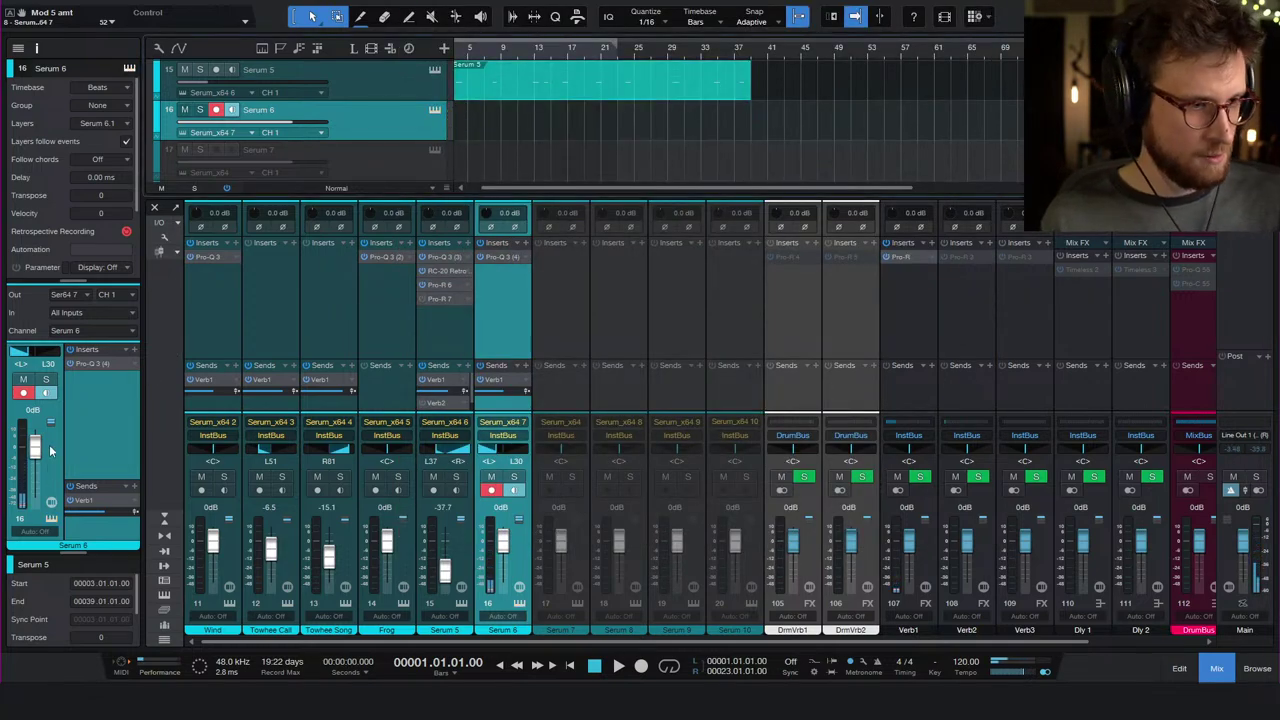
# - Lower the Serum 6 channel volume to -9.5 dB and record a part on the track from bar 1 to about bar 40
pyautogui.moveTo(35, 448); pyautogui.dragTo(35, 463)
pyautogui.press('space')
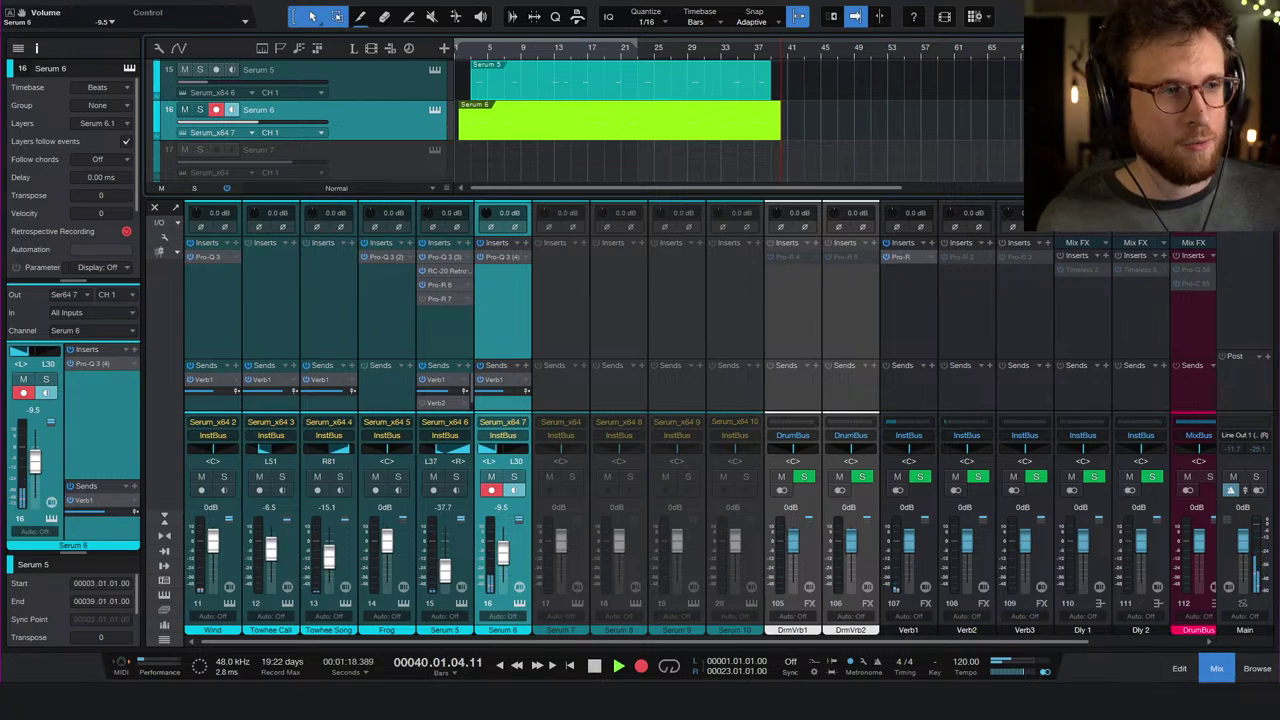
pyautogui.press('space')
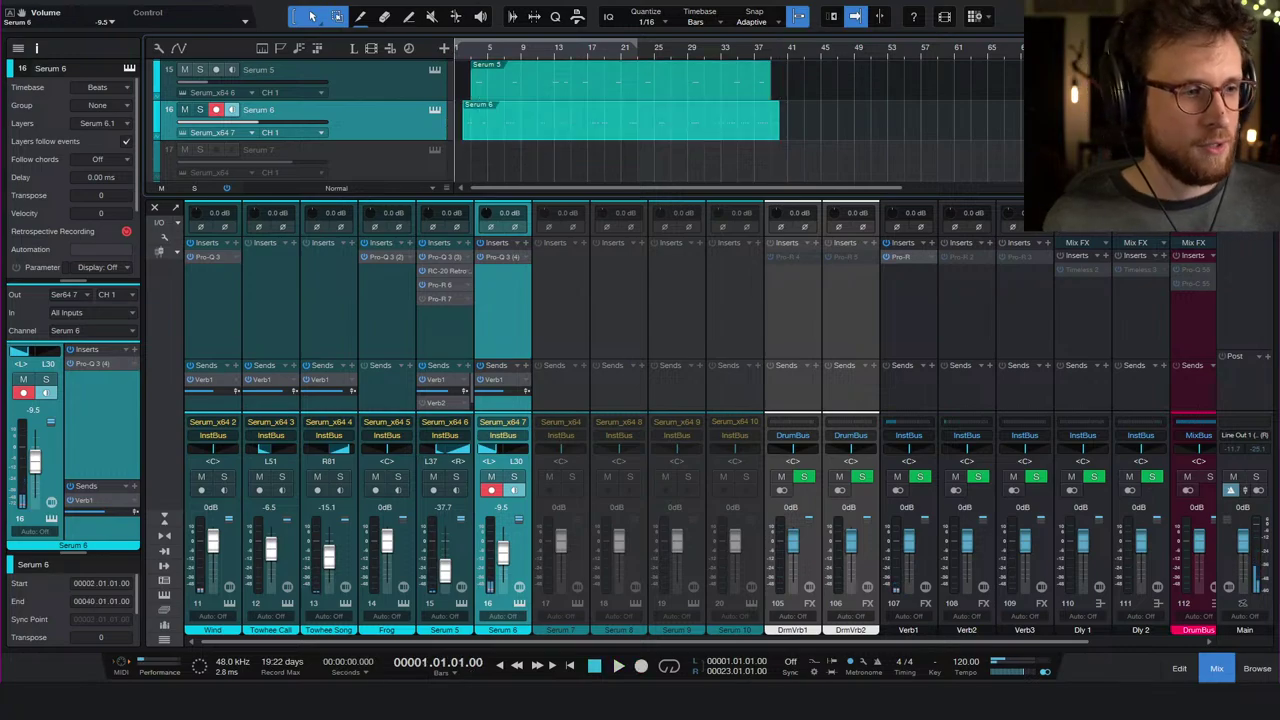
# - Insert RC-20 Retro Color on the Serum 6 channel, enable its Wobble module, and play to audition it
pyautogui.click(135, 350)
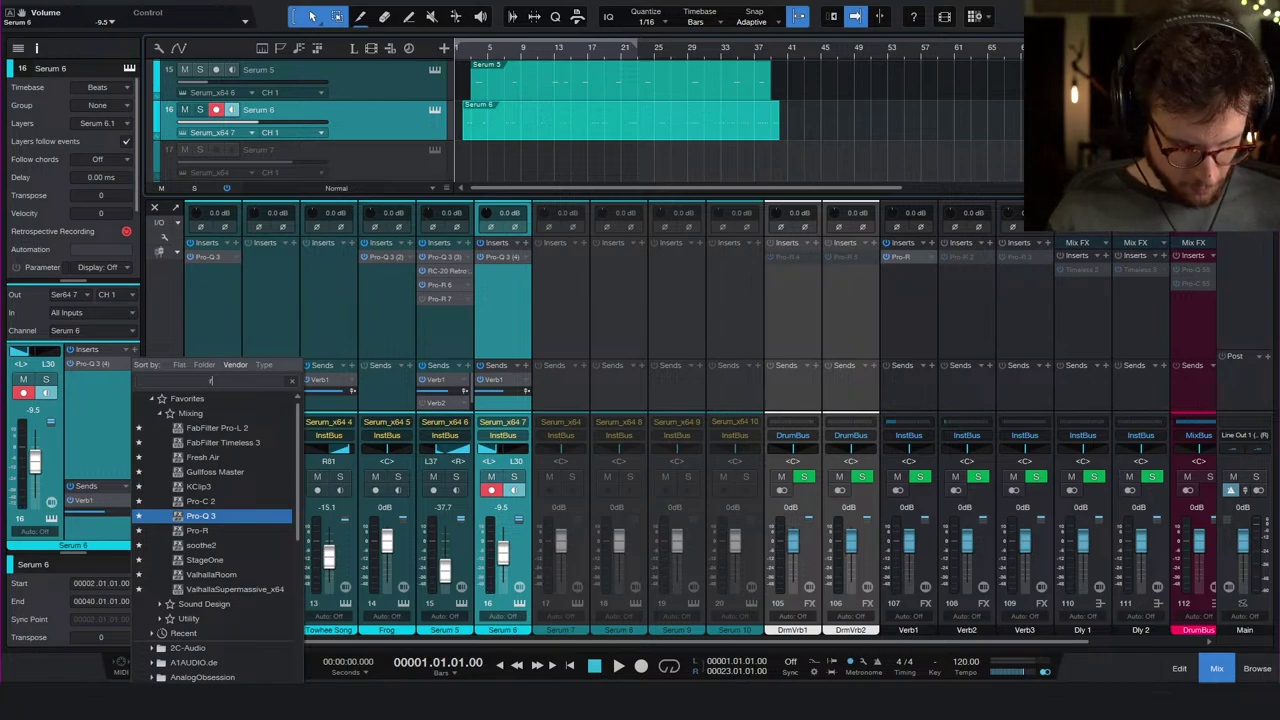
pyautogui.write('rc')
pyautogui.press('Return')
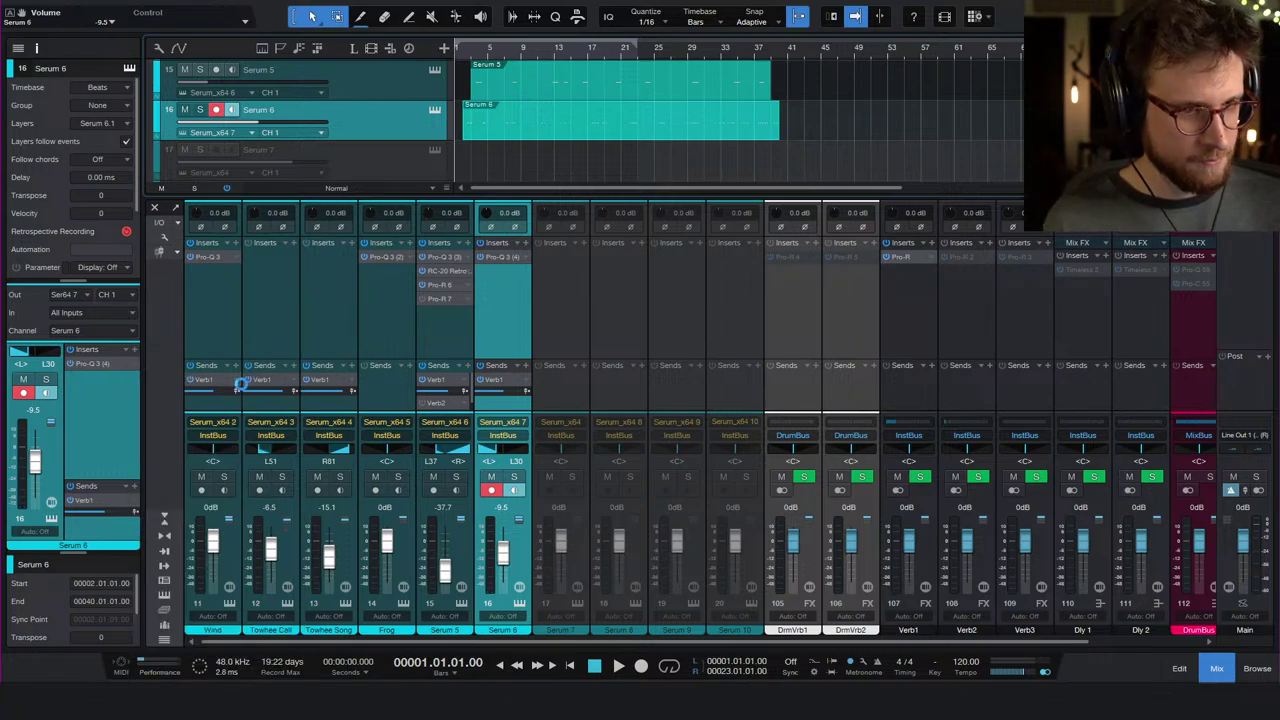
pyautogui.click(447, 421)
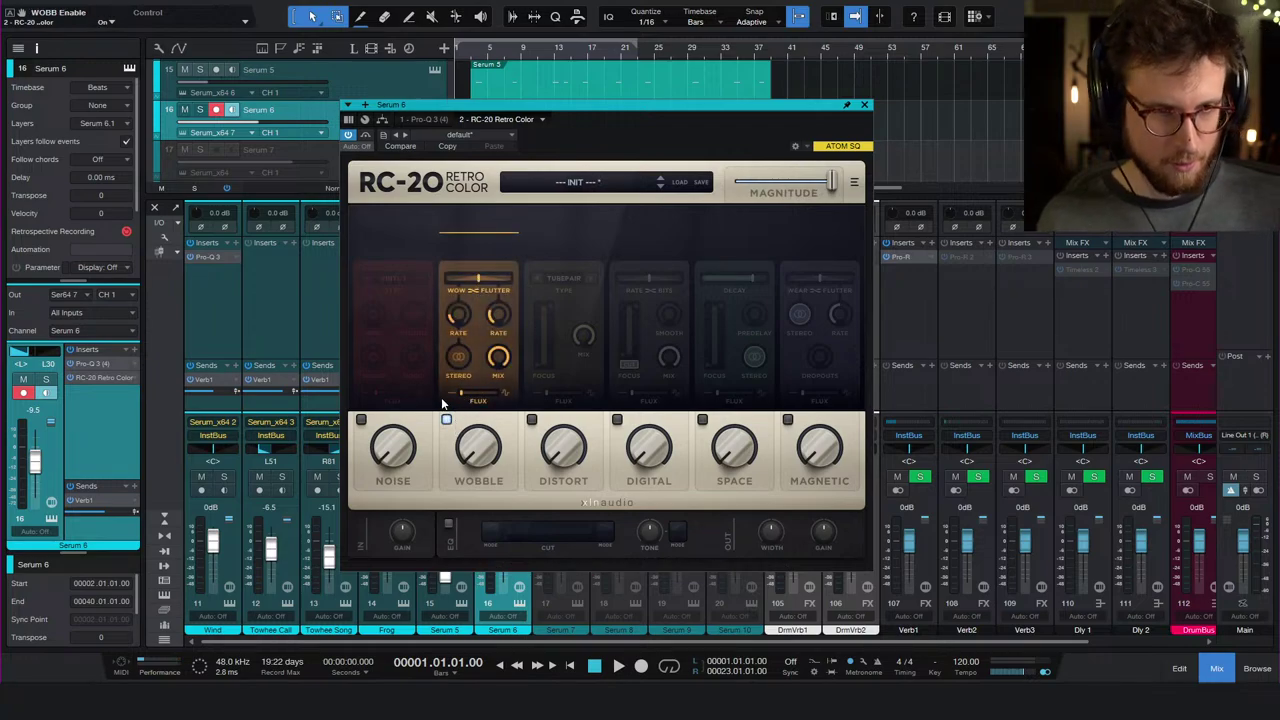
pyautogui.press('space')
pyautogui.press('space')
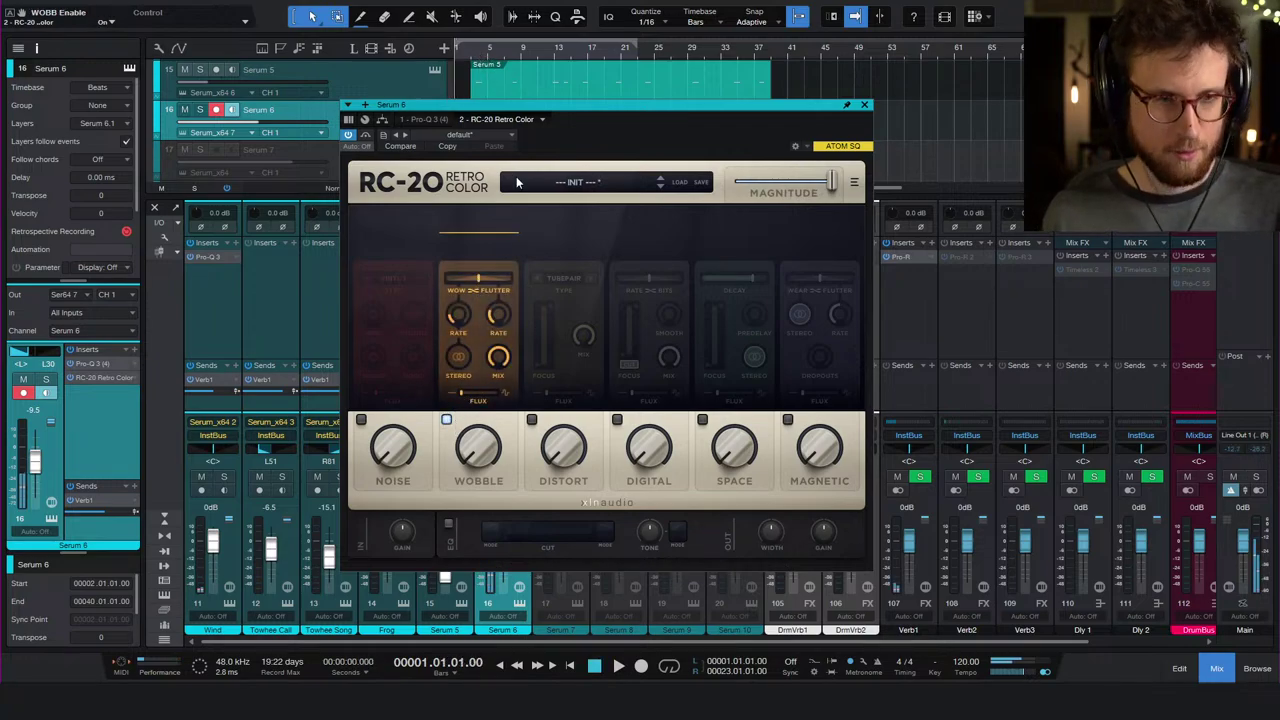
# - Set the Wobble amount to about 13%, flutter rate to 6.0 Hz and wow/flutter balance to about 66%, and close RC-20
pyautogui.moveTo(476, 432); pyautogui.dragTo(477, 426)
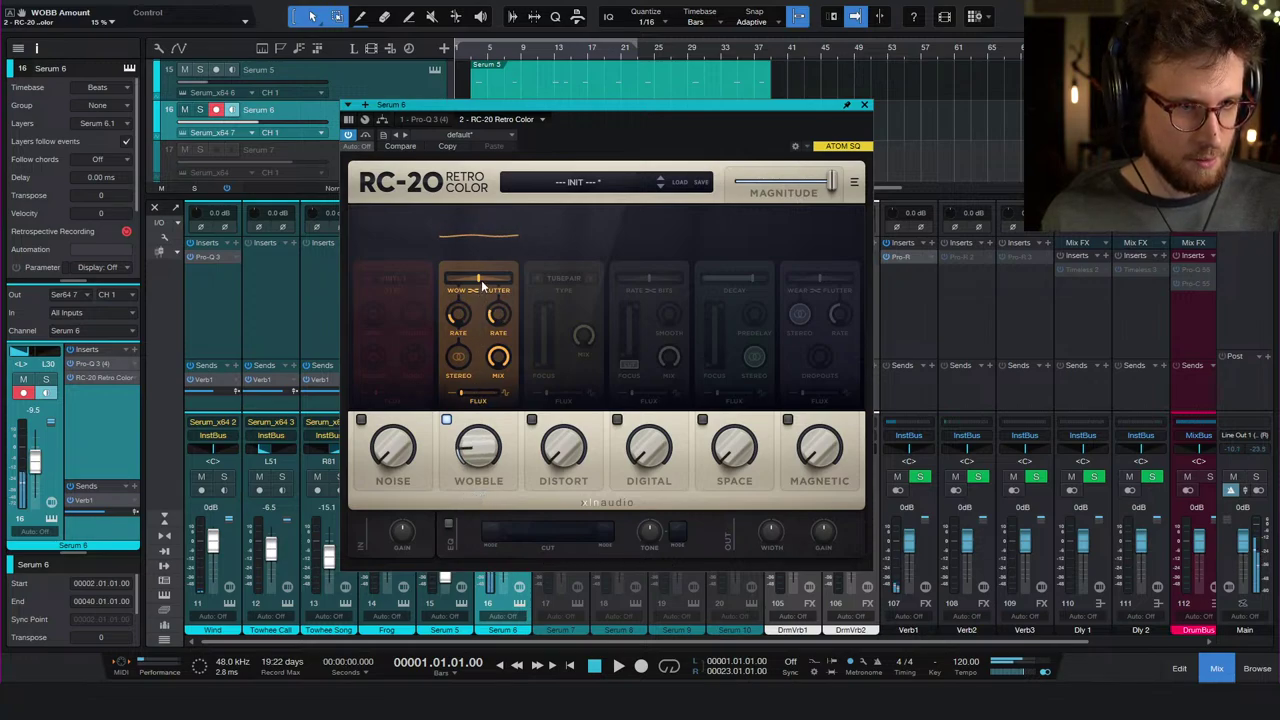
pyautogui.moveTo(475, 277); pyautogui.dragTo(404, 280)
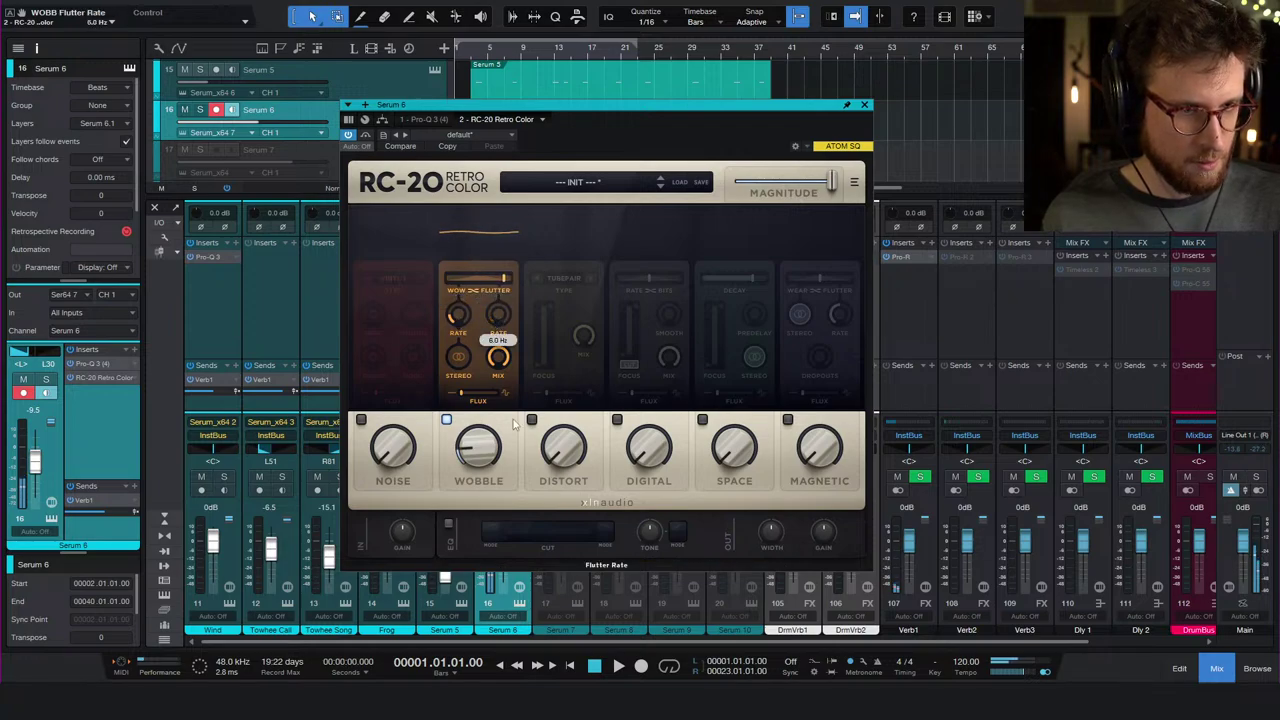
pyautogui.moveTo(500, 283)
pyautogui.mouseDown()
pyautogui.moveTo(530, 283)
pyautogui.moveTo(487, 287)
pyautogui.mouseUp()
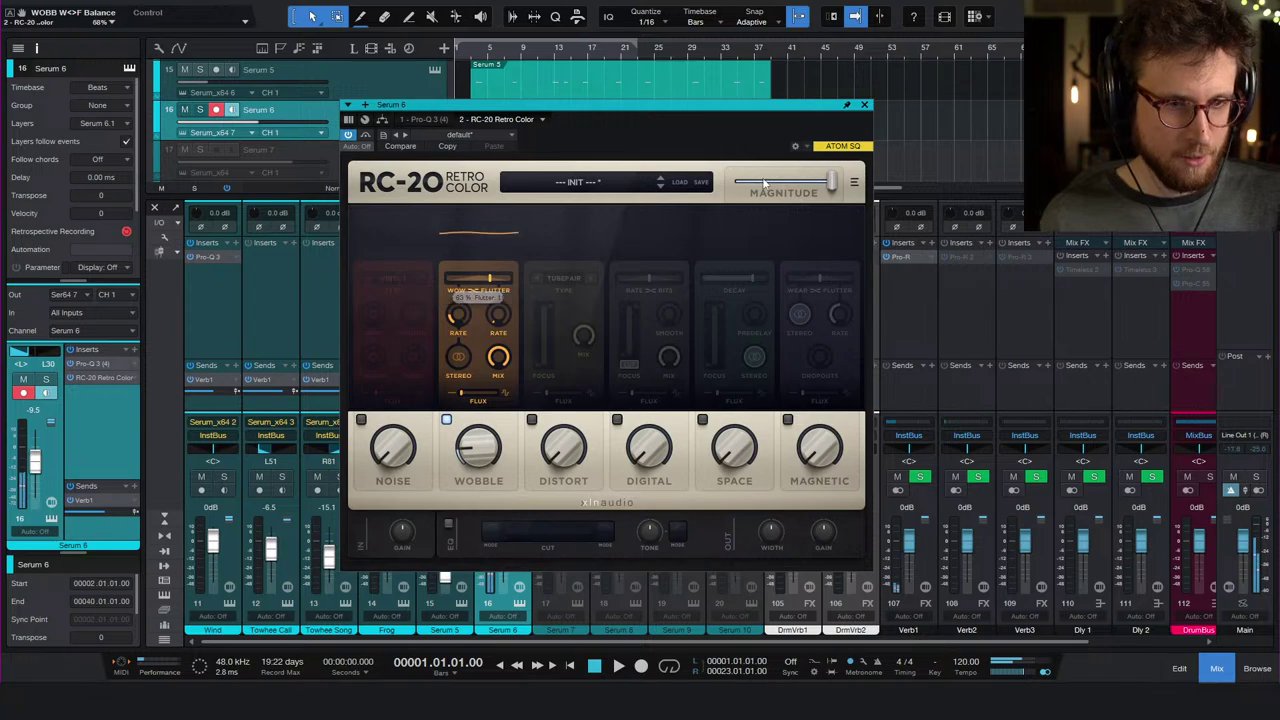
pyautogui.click(864, 104)
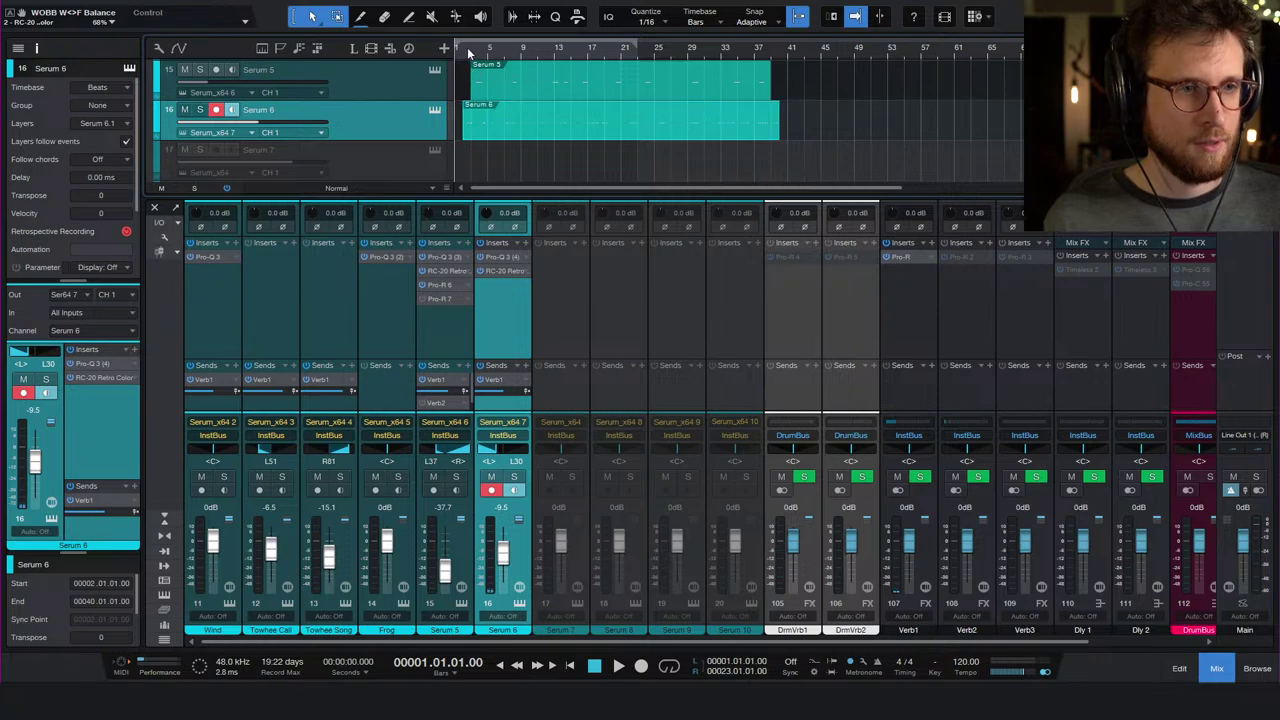
# - During playback, move the left pan of the Serum 6 channel to R29 and lower its volume to -19.5 dB
pyautogui.press('space')
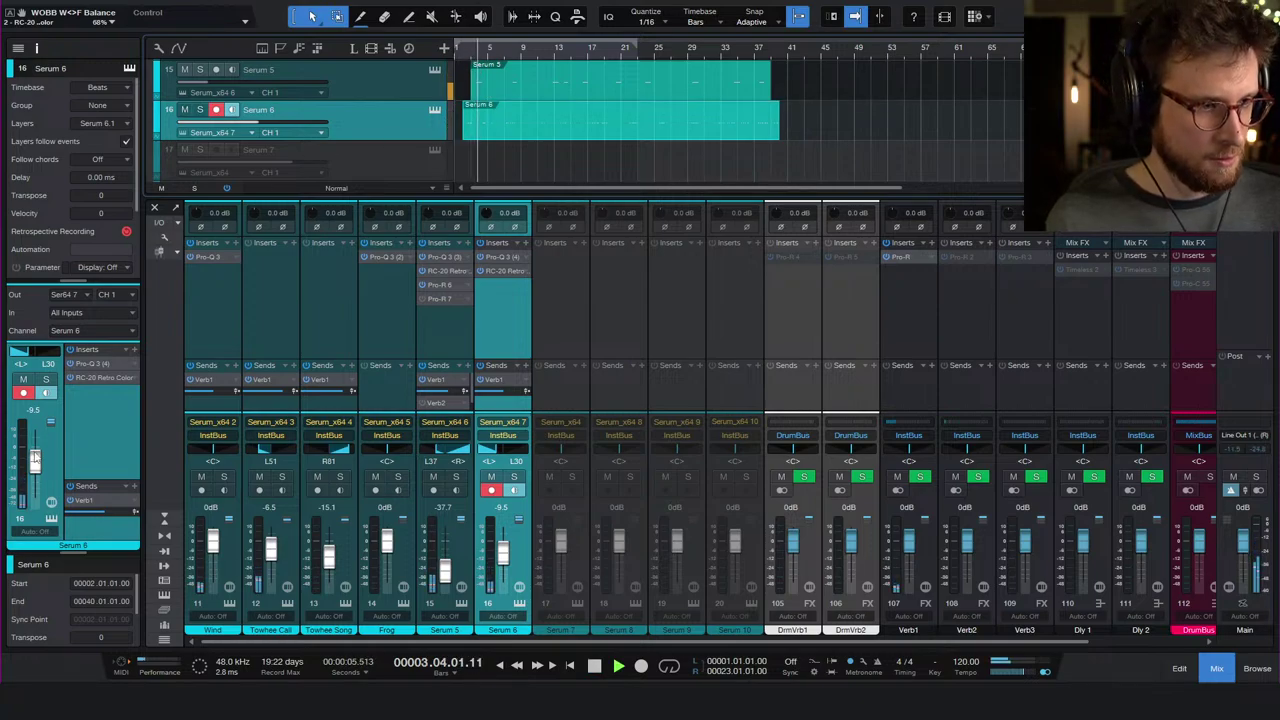
pyautogui.moveTo(32, 352)
pyautogui.mouseDown()
pyautogui.moveTo(73, 355)
pyautogui.moveTo(39, 355)
pyautogui.mouseUp()
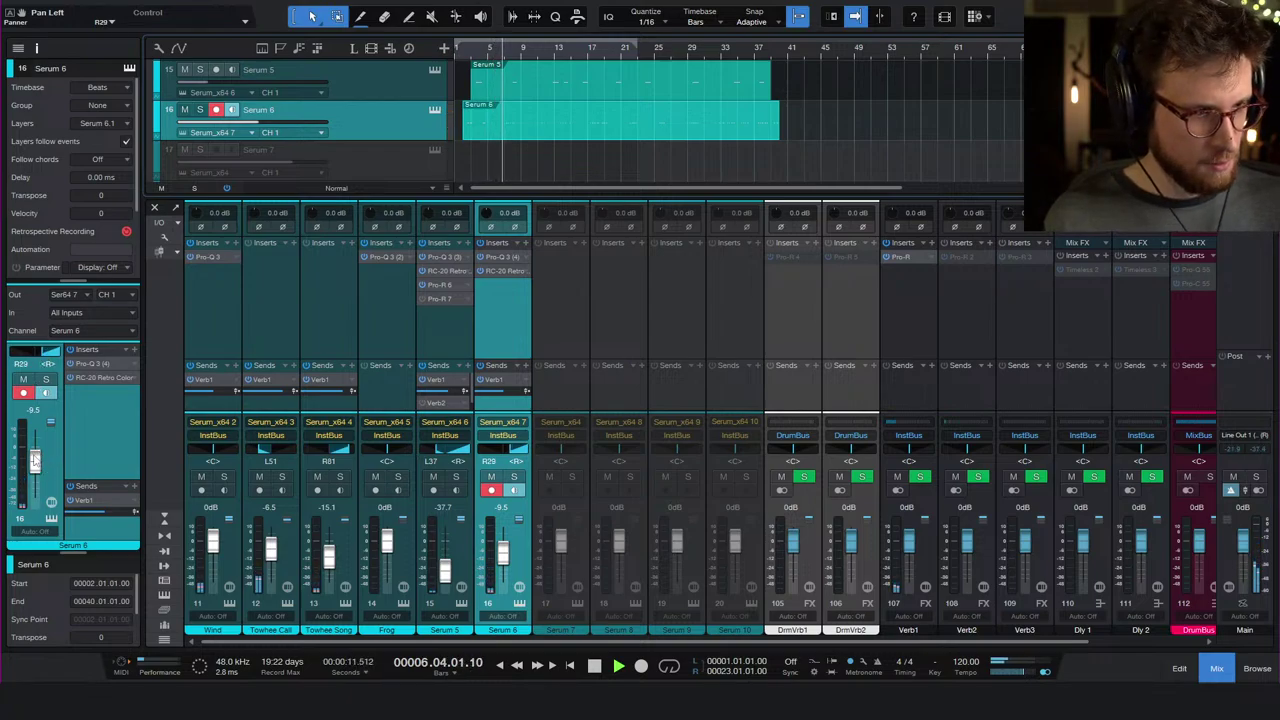
pyautogui.moveTo(34, 460); pyautogui.dragTo(34, 468)
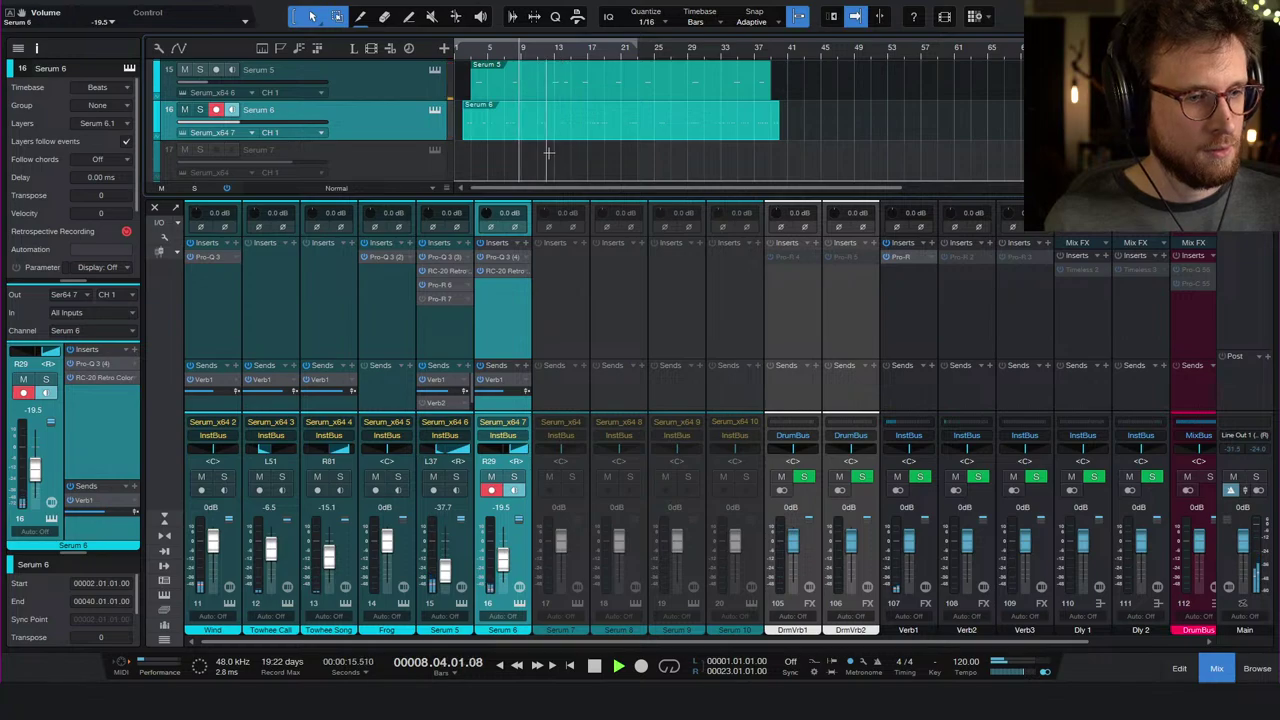
# - Add a Serum matrix row routing NoteOn Rand1 to Env1 attack with an amount of about -9, and move the plugin window aside
pyautogui.click(51, 521)
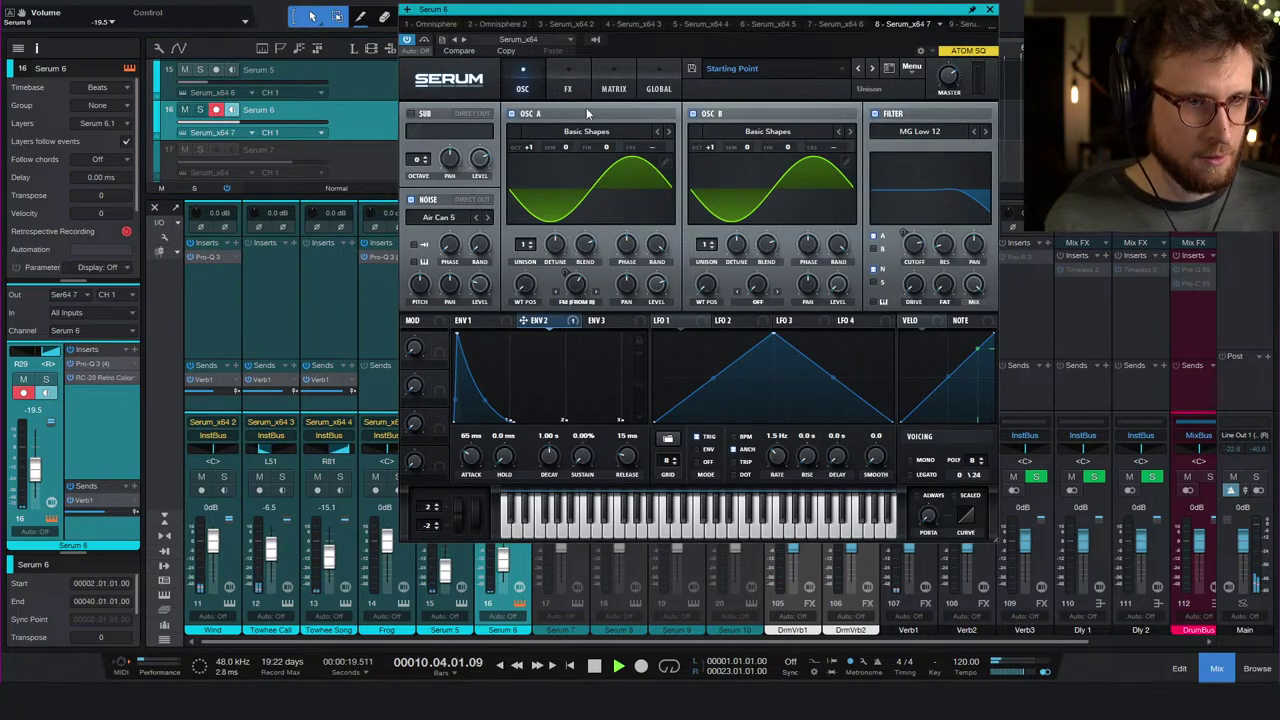
pyautogui.click(613, 88)
pyautogui.click(431, 244)
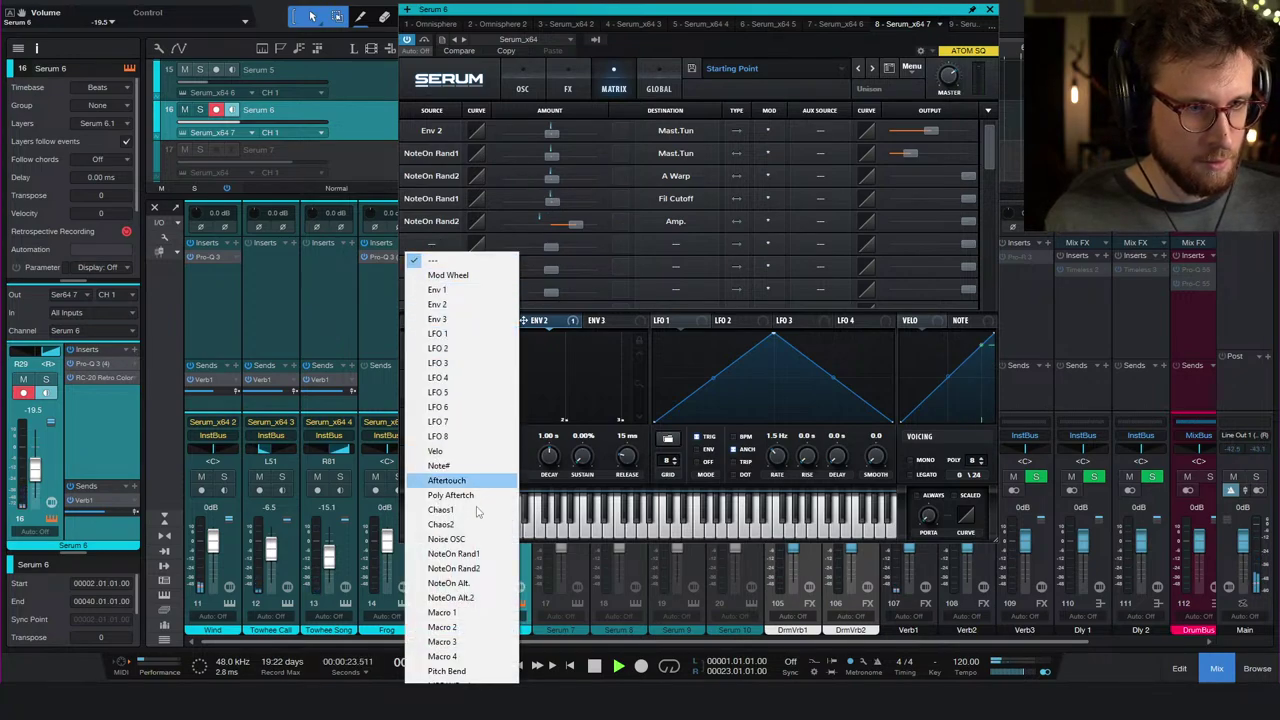
pyautogui.click(453, 553)
pyautogui.click(677, 246)
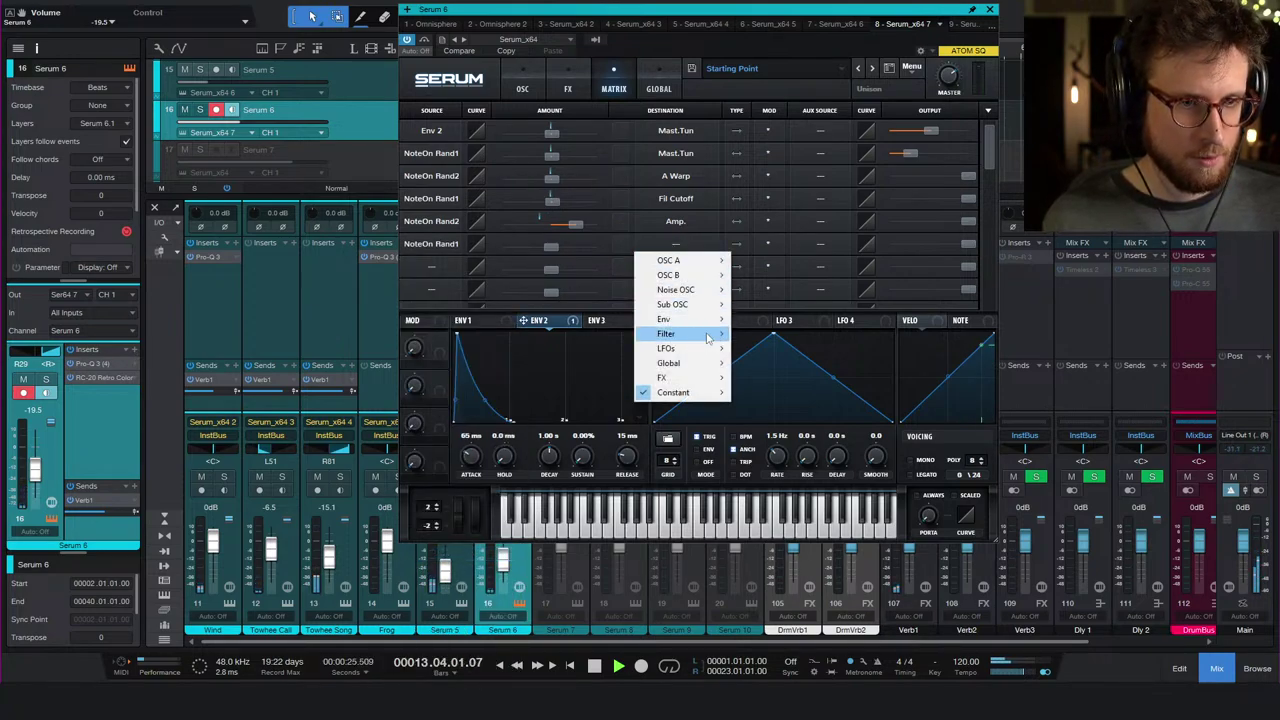
pyautogui.moveTo(690, 319)
pyautogui.click(792, 322)
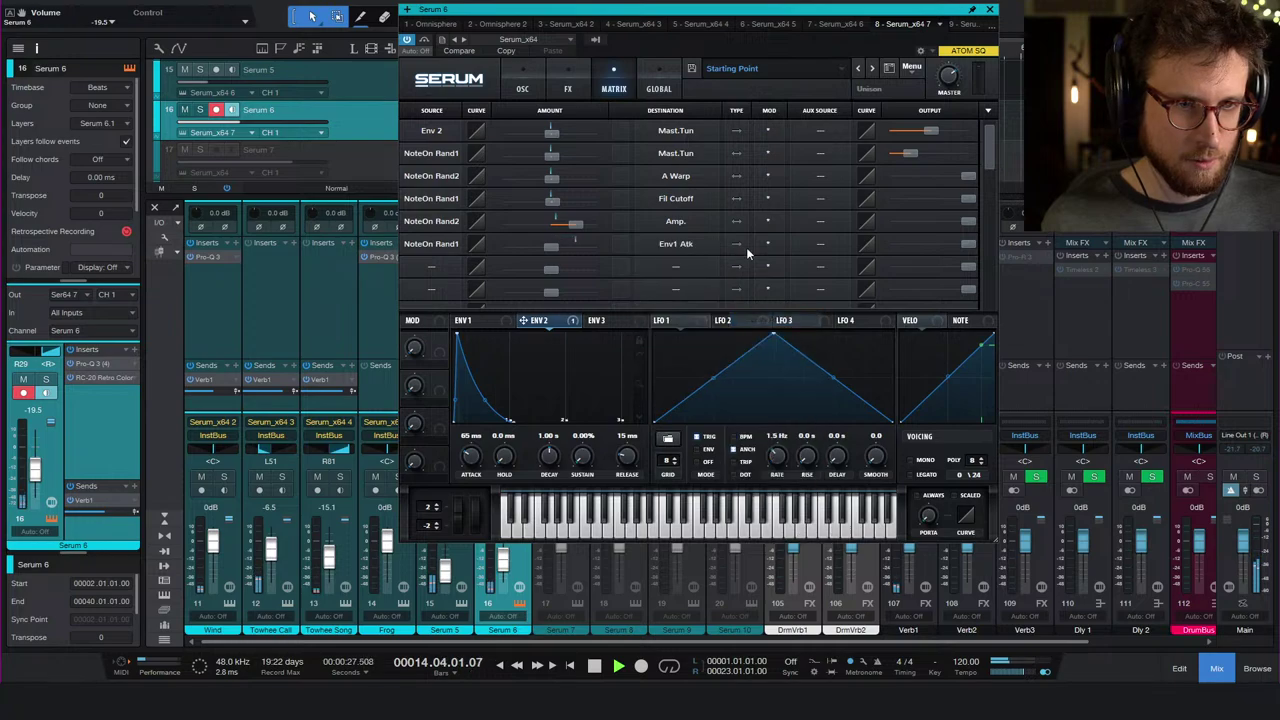
pyautogui.moveTo(548, 246); pyautogui.dragTo(549, 250)
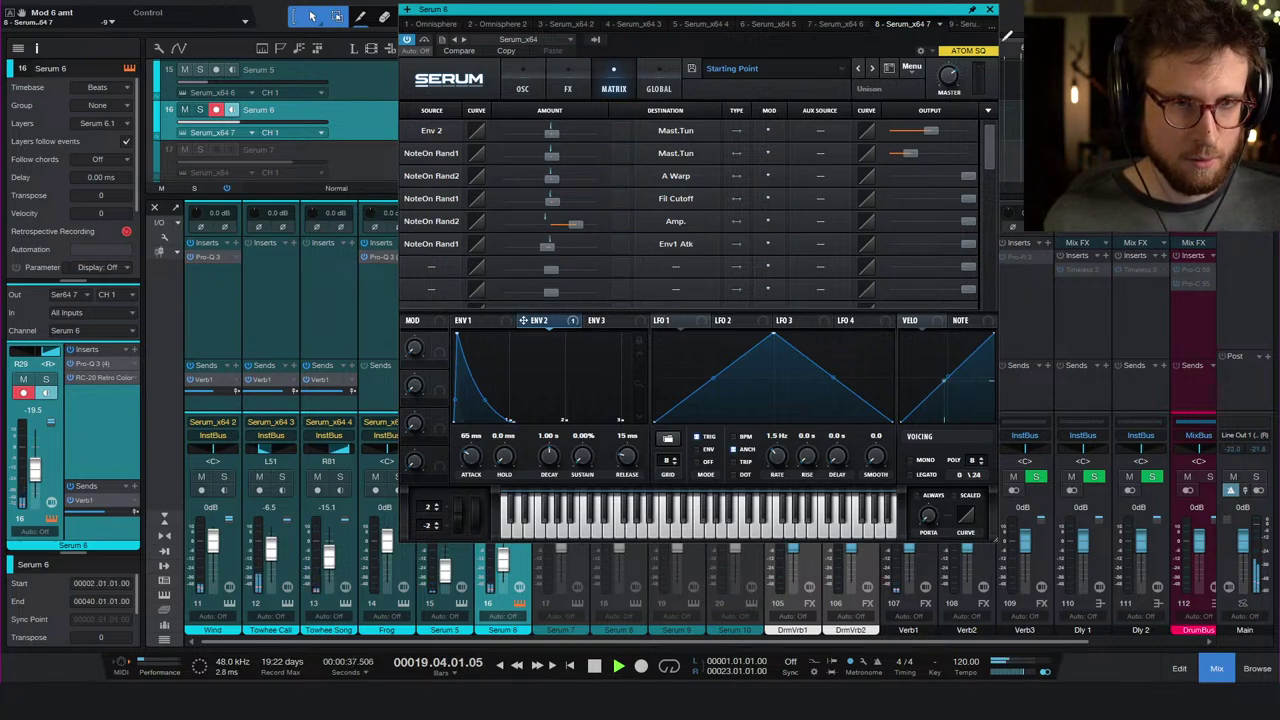
pyautogui.moveTo(938, 10); pyautogui.dragTo(1279, 134)
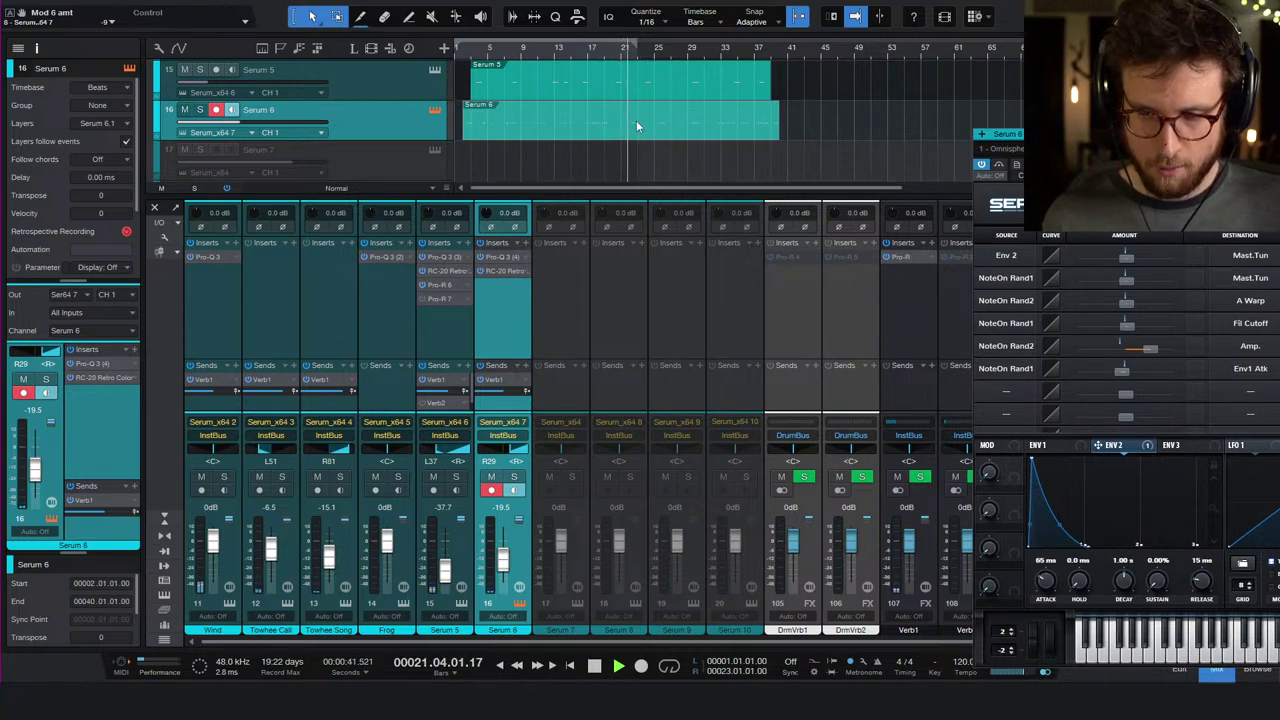
pyautogui.press('space')
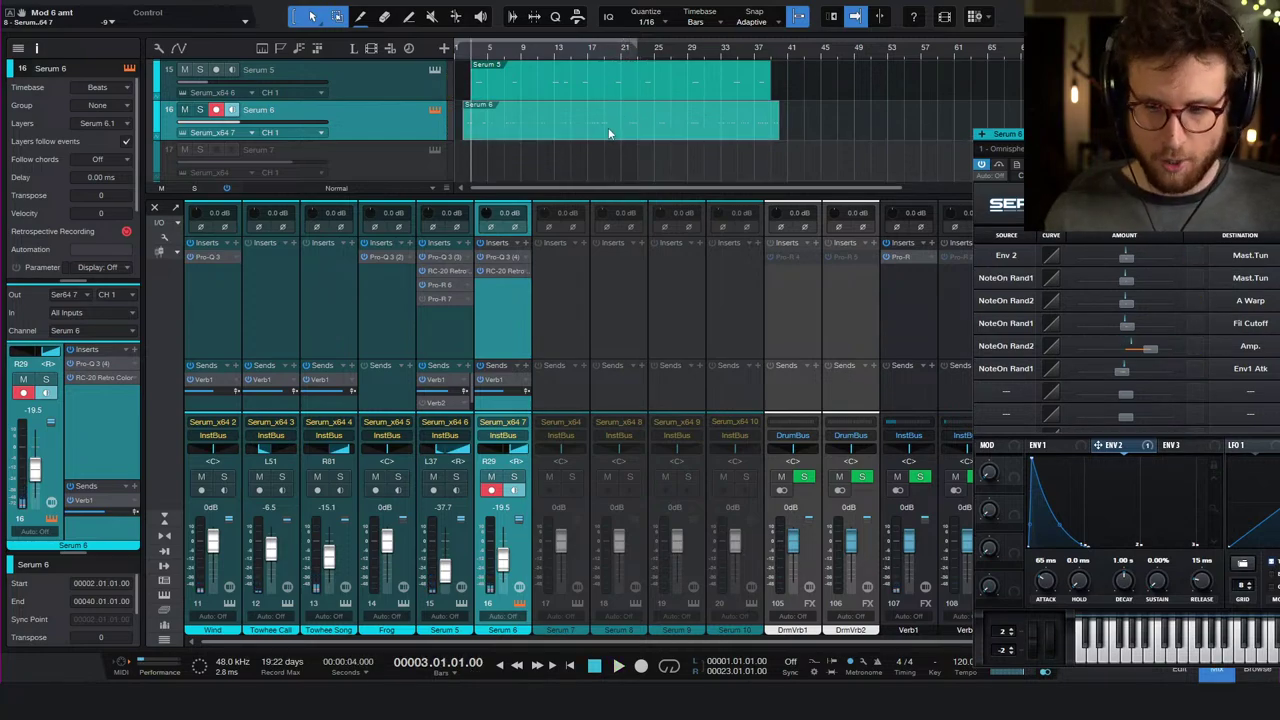
# - Delete the Serum 6 part's notes from about bar 7 to bar 10 and record replacement notes over that section
pyautogui.doubleClick(508, 133)
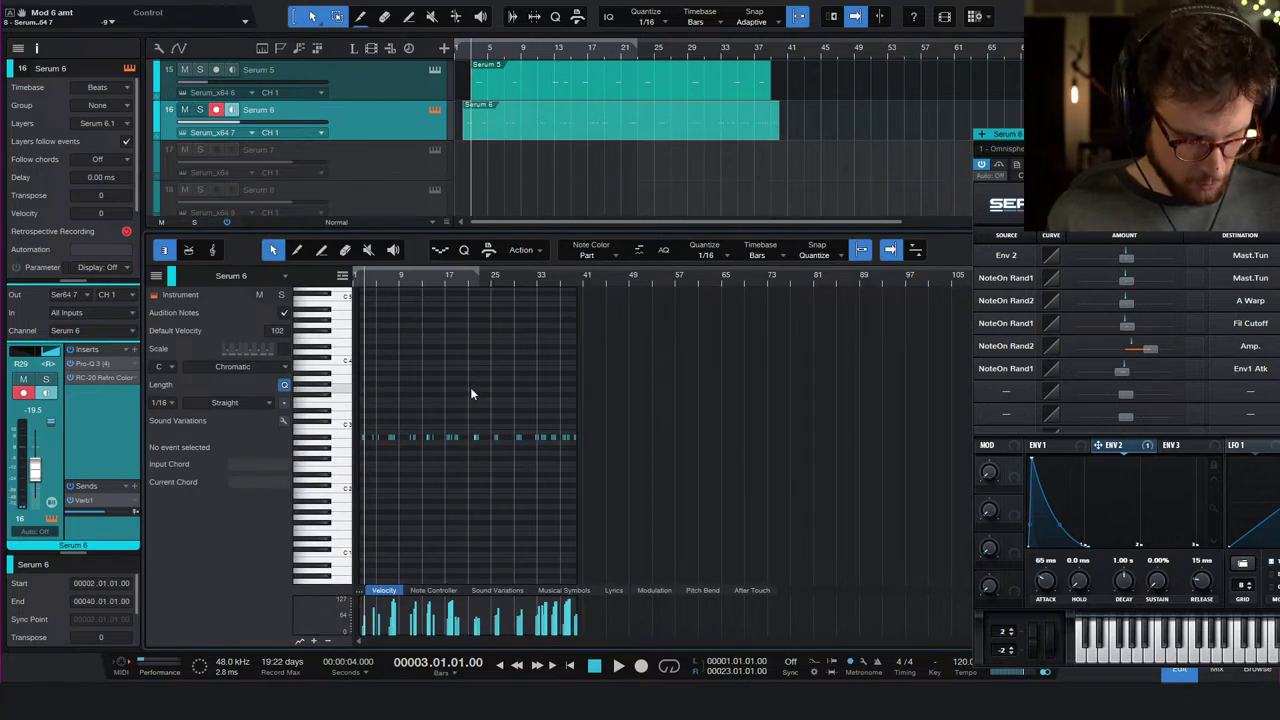
pyautogui.press('z')
pyautogui.moveTo(478, 408); pyautogui.dragTo(538, 445)
pyautogui.press('Delete')
pyautogui.press('space')
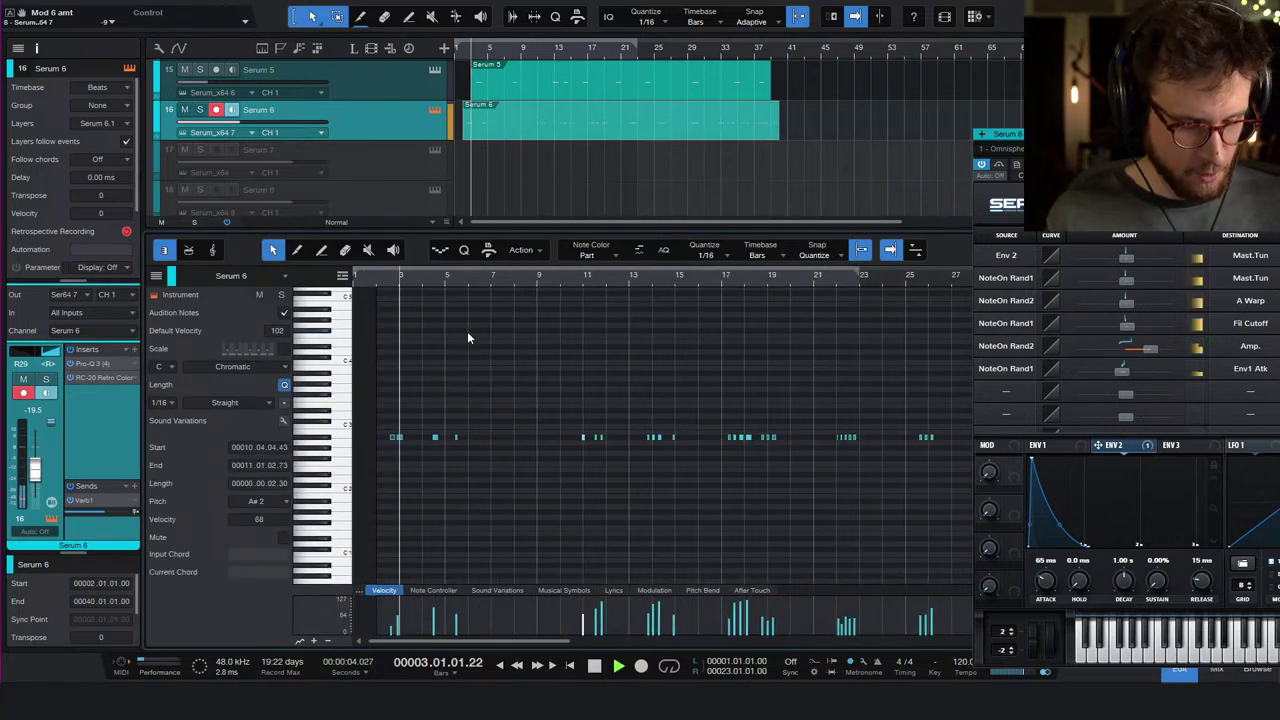
pyautogui.press('KP_Multiply')
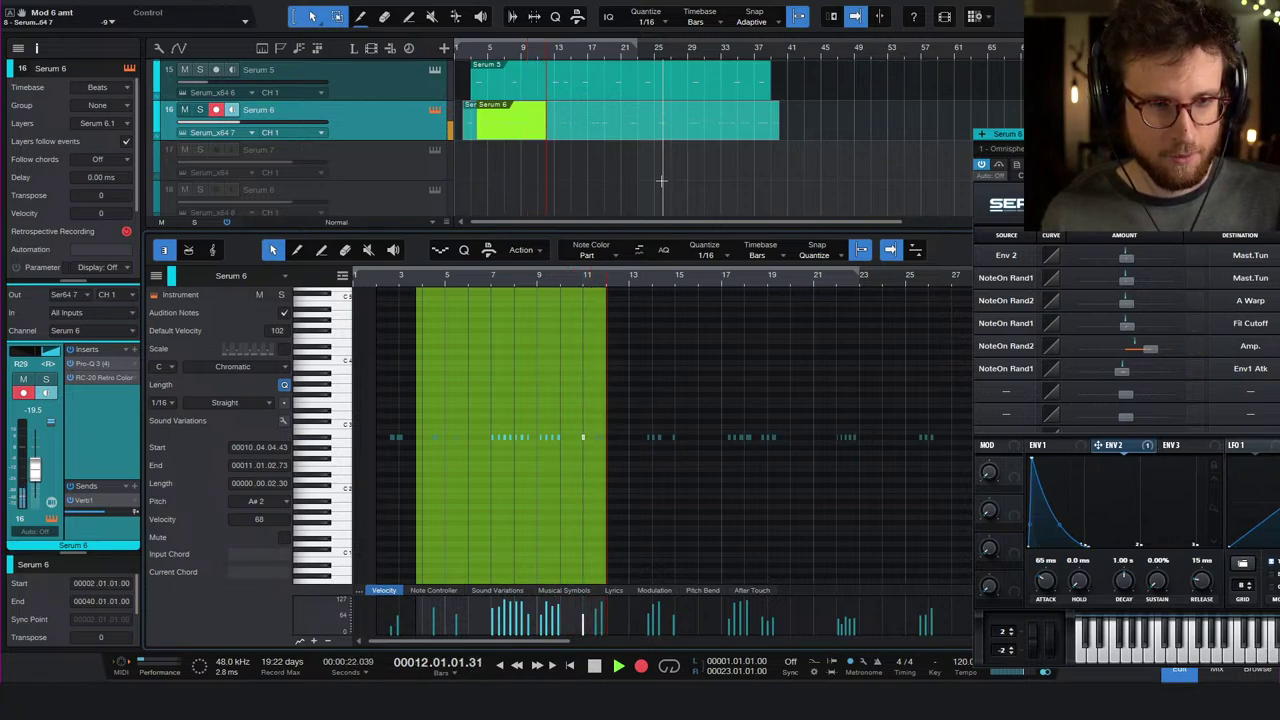
pyautogui.press('space')
# - Set the NoteOn Rand1 to Env1 attack amount to about -4 during playback, check Env 1, and close Serum
pyautogui.press('space')
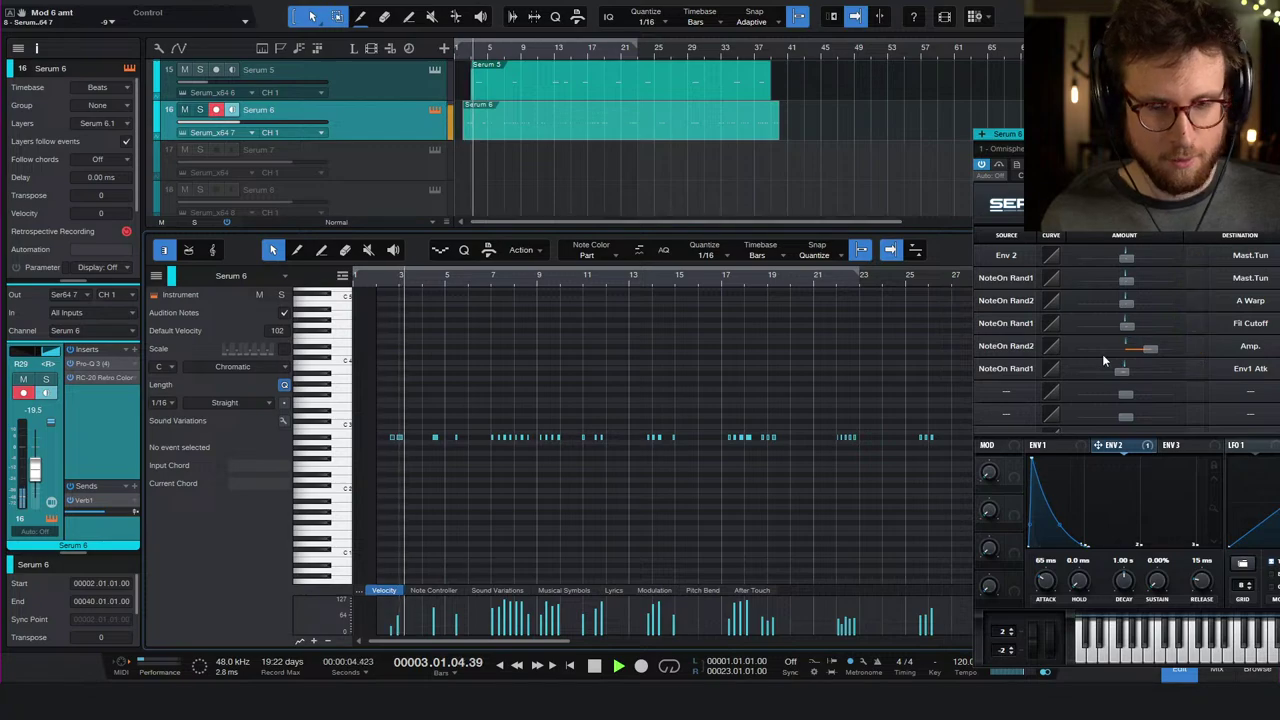
pyautogui.moveTo(1121, 372)
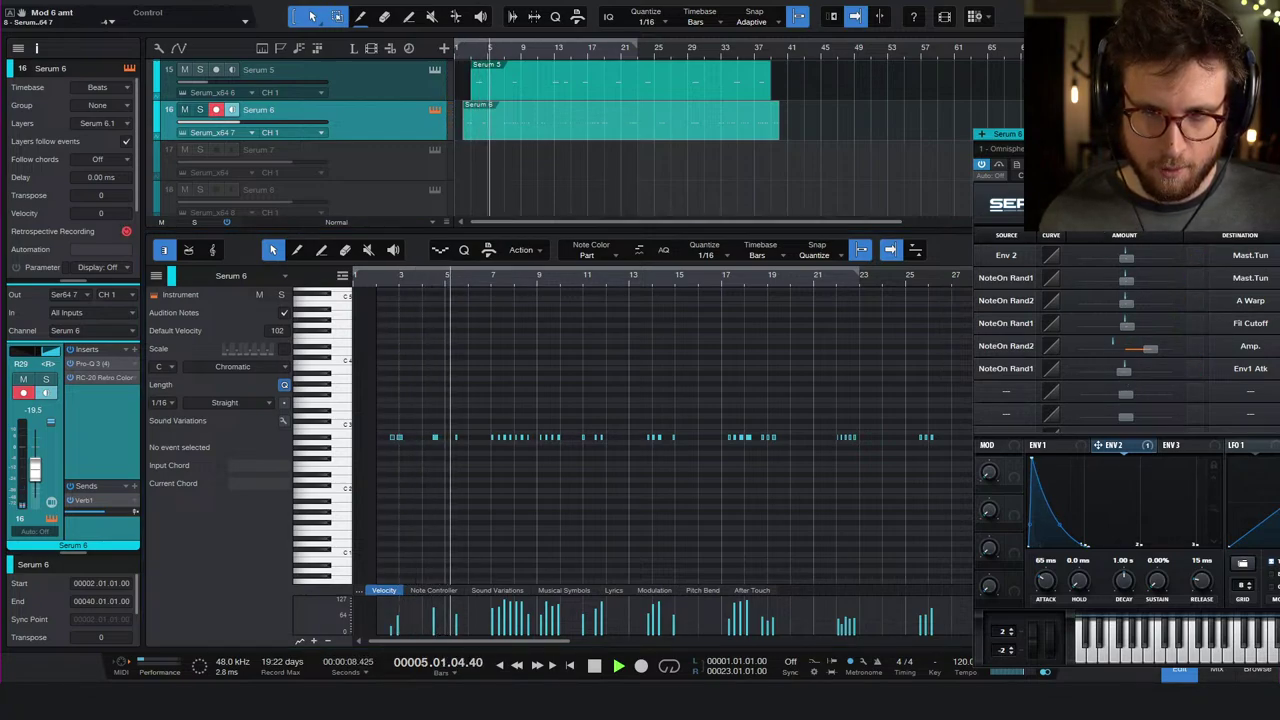
pyautogui.click(1060, 446)
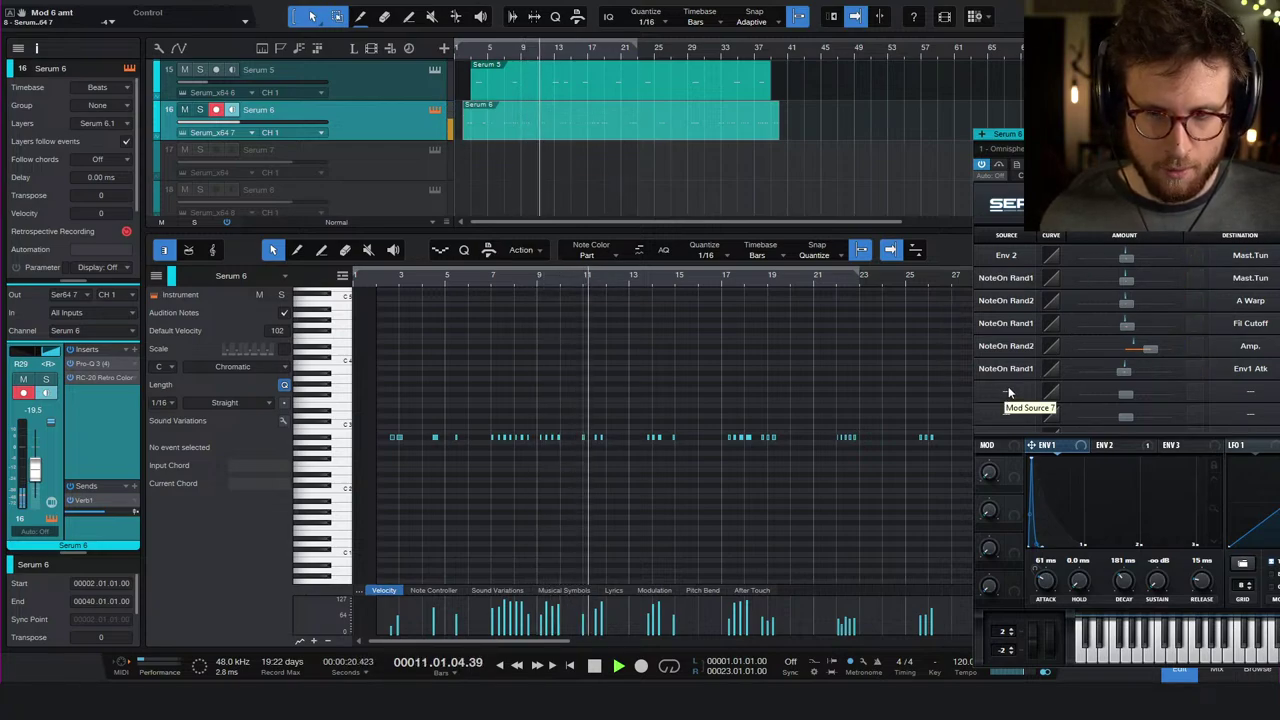
pyautogui.hotkey('alt', 'F4')
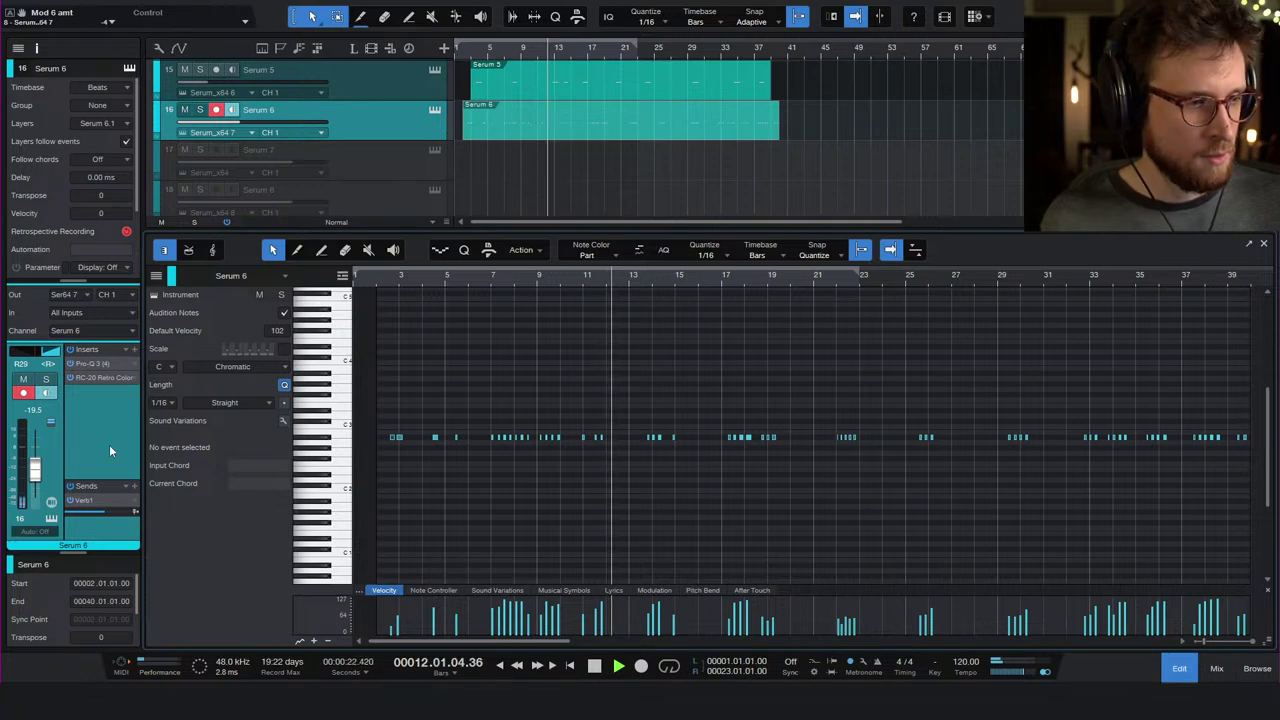
# - Raise the Serum 6 channel's Verb1 send to +4.4 dB and reopen the Serum 6 part in the note editor
pyautogui.moveTo(111, 512); pyautogui.dragTo(119, 514)
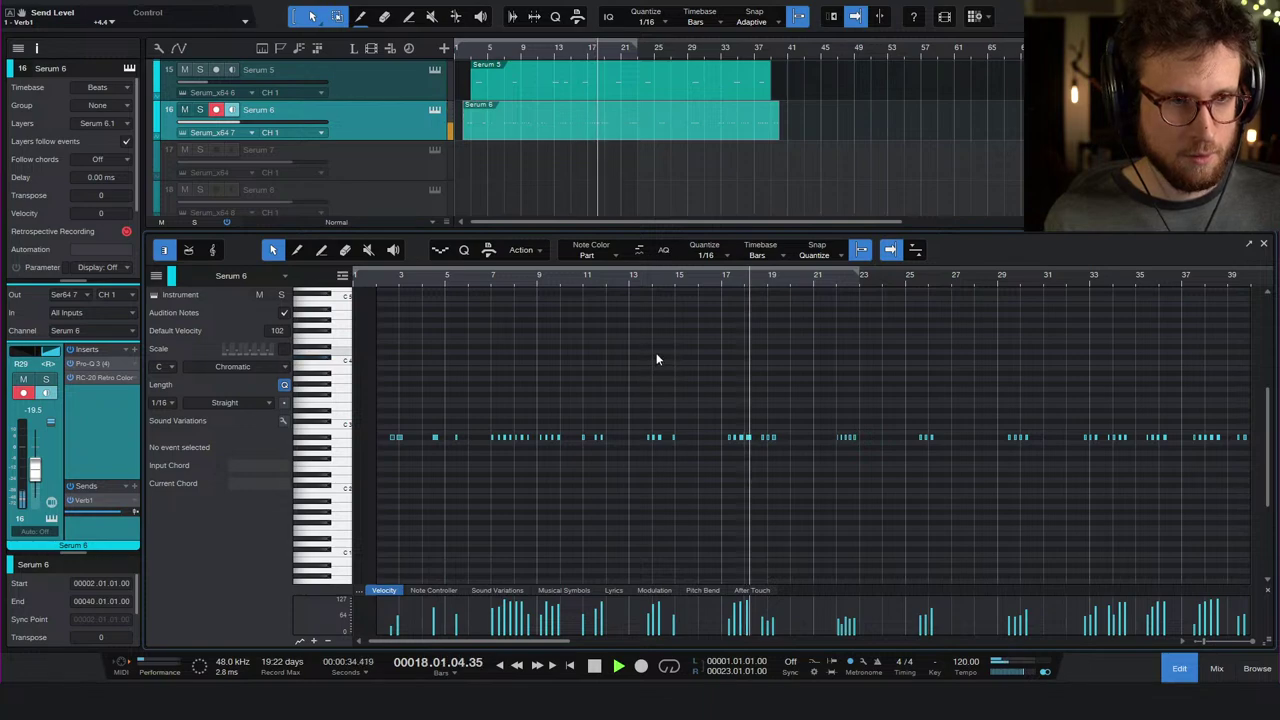
pyautogui.click(1188, 672)
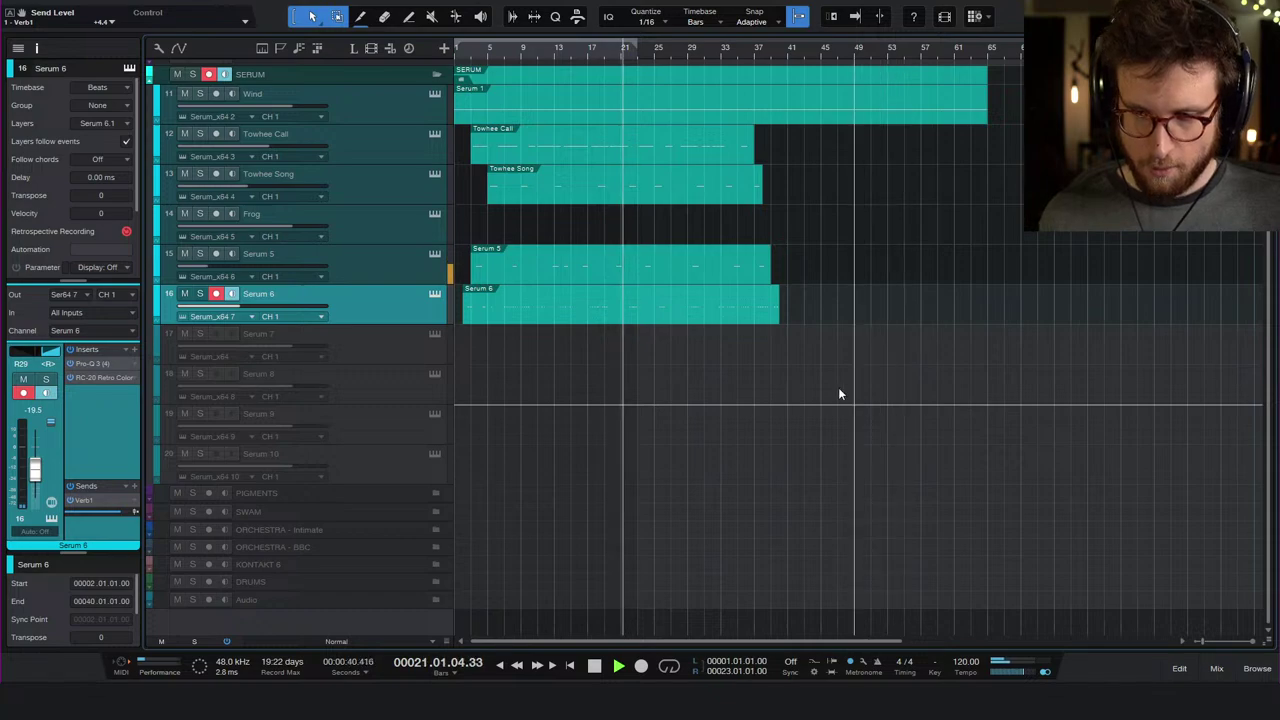
pyautogui.doubleClick(553, 314)
pyautogui.hscroll(5, 660, 380)
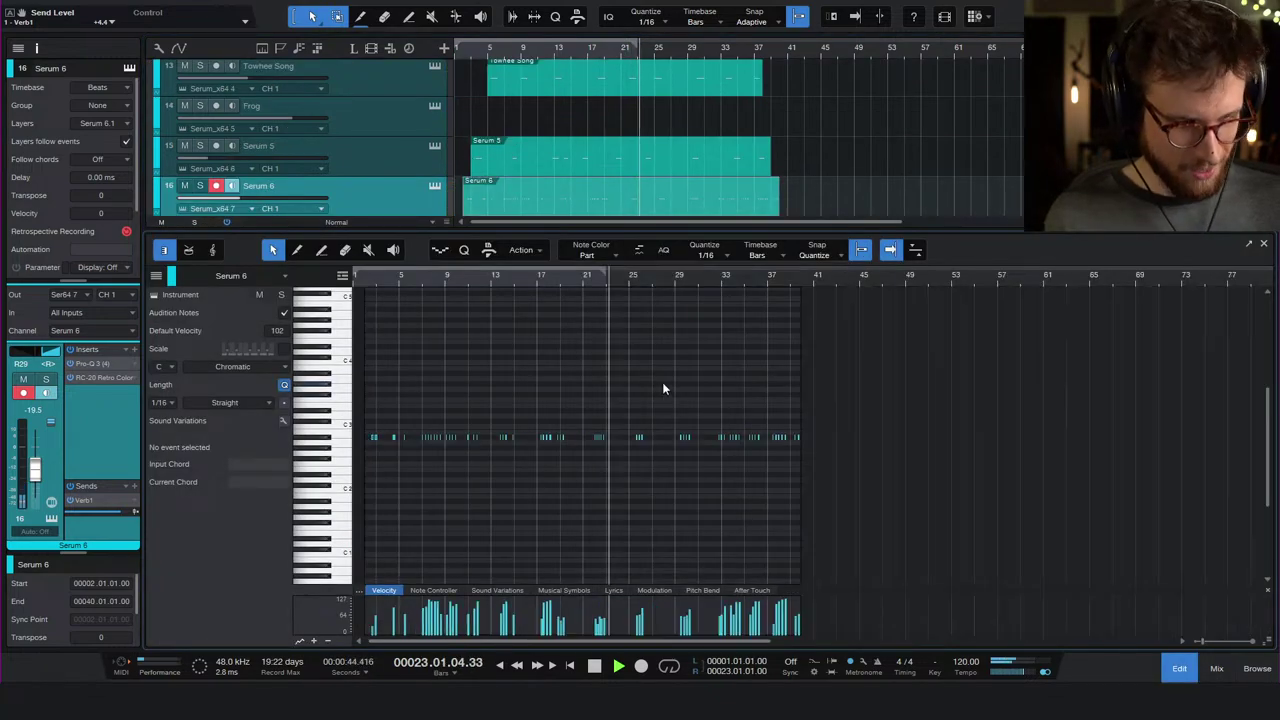
pyautogui.hscroll(-5, 685, 391)
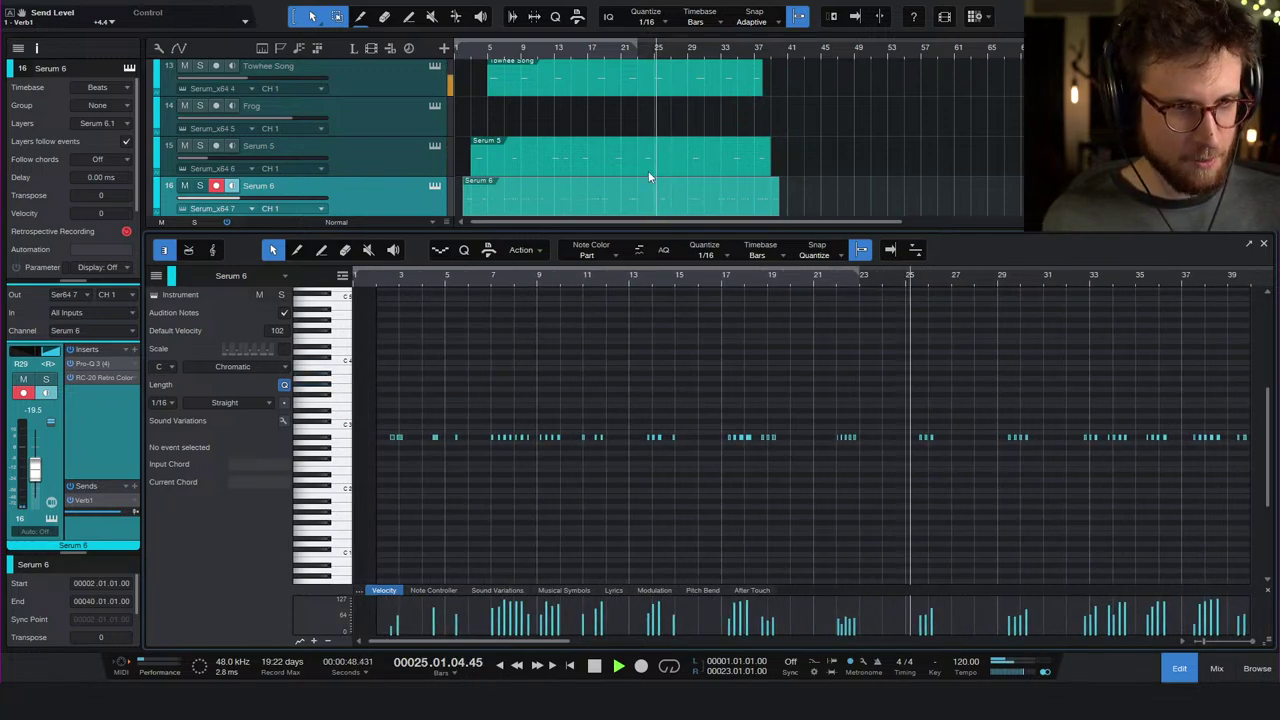
# - Delete the existing Serum 6 part and record a new take on the track from bar 1 to about bar 40
pyautogui.press('space')
pyautogui.press('Delete')
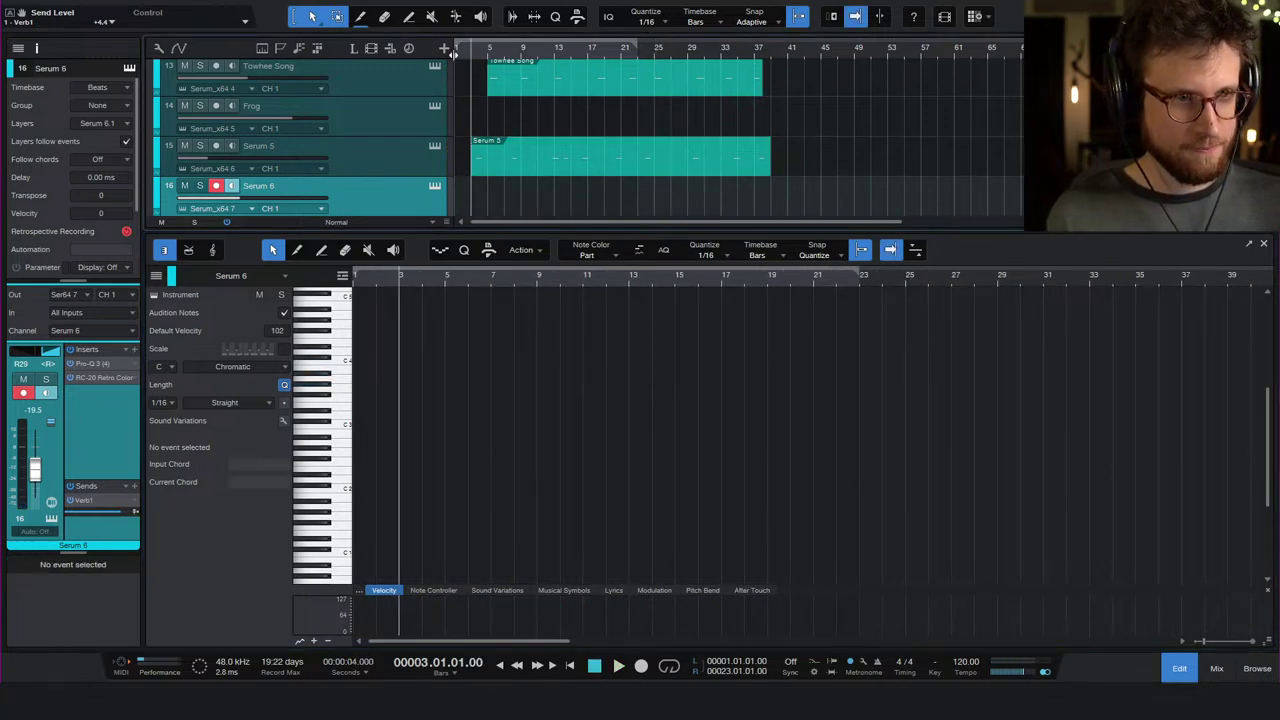
pyautogui.click(455, 55)
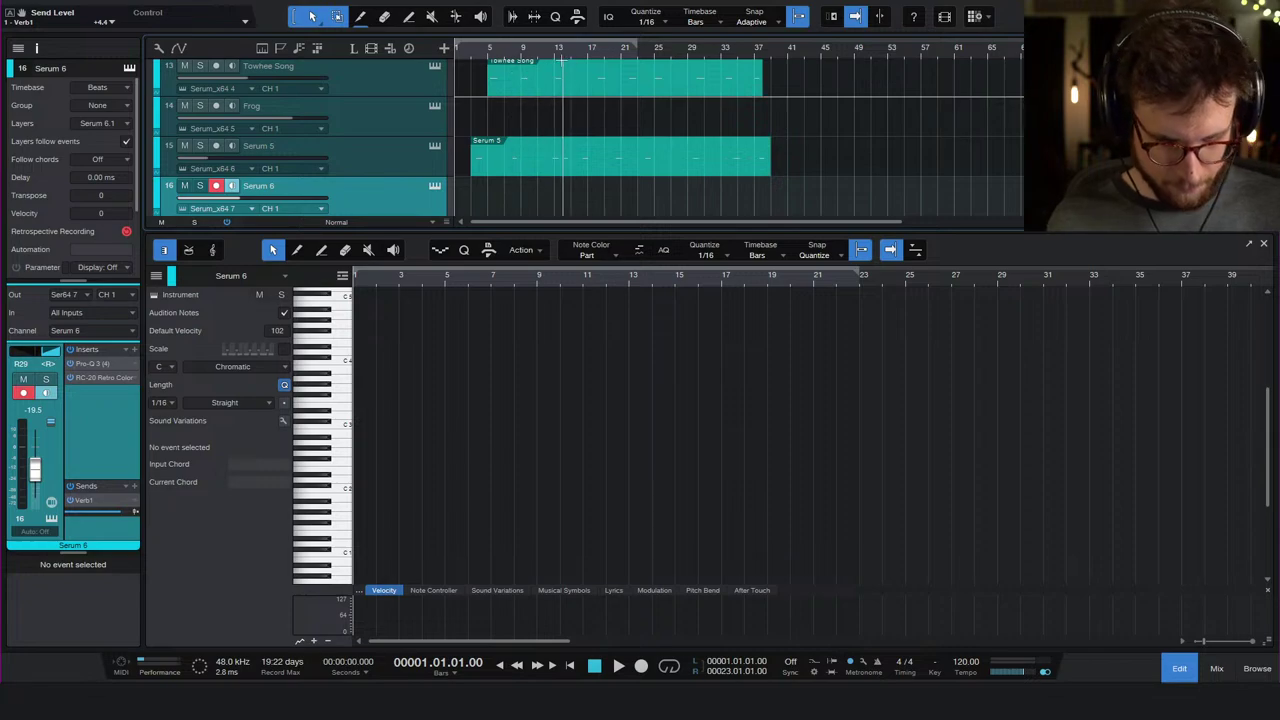
pyautogui.press('KP_Multiply')
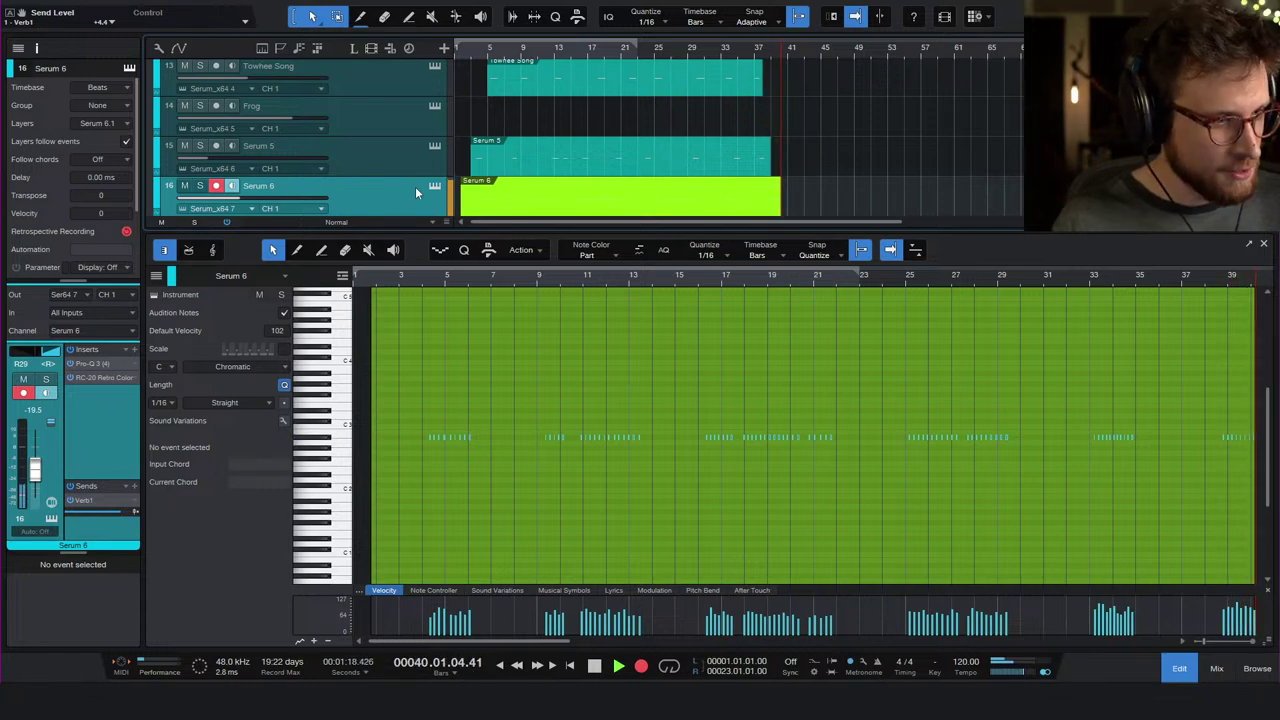
pyautogui.press('space')
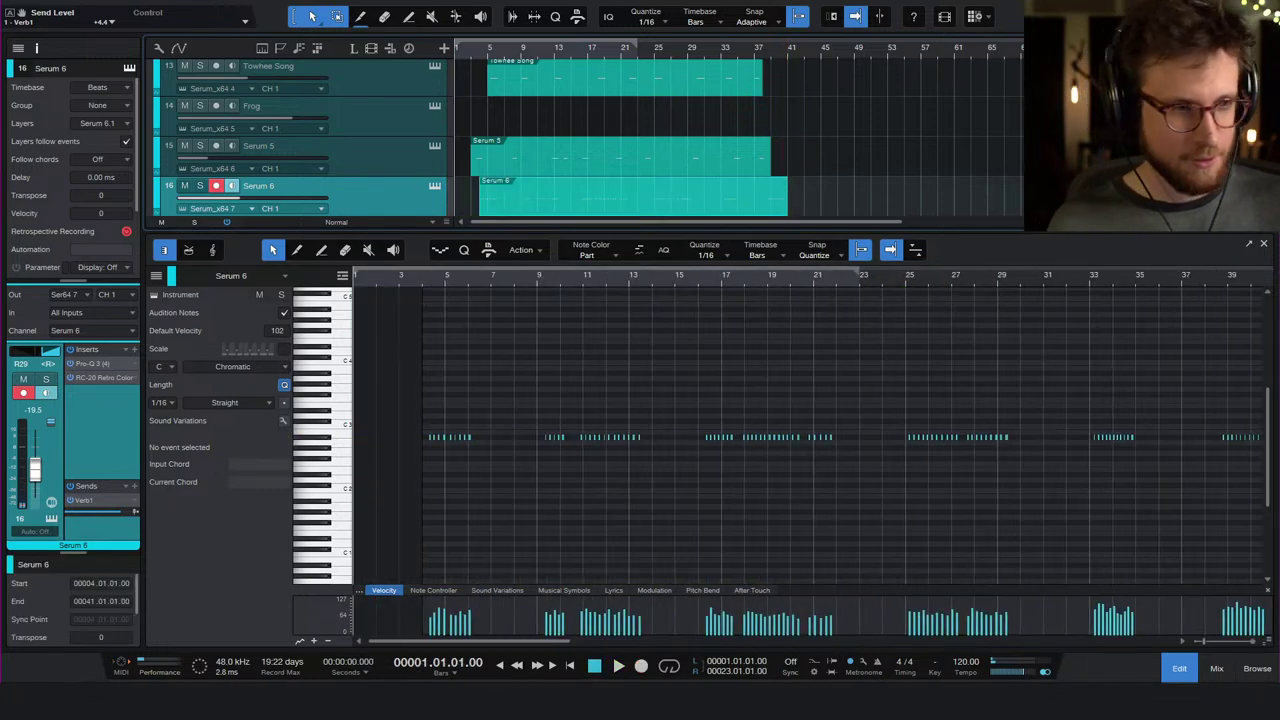
# - Play back the newly recorded Serum 6 take from about bar 4 to review it
pyautogui.click(425, 280)
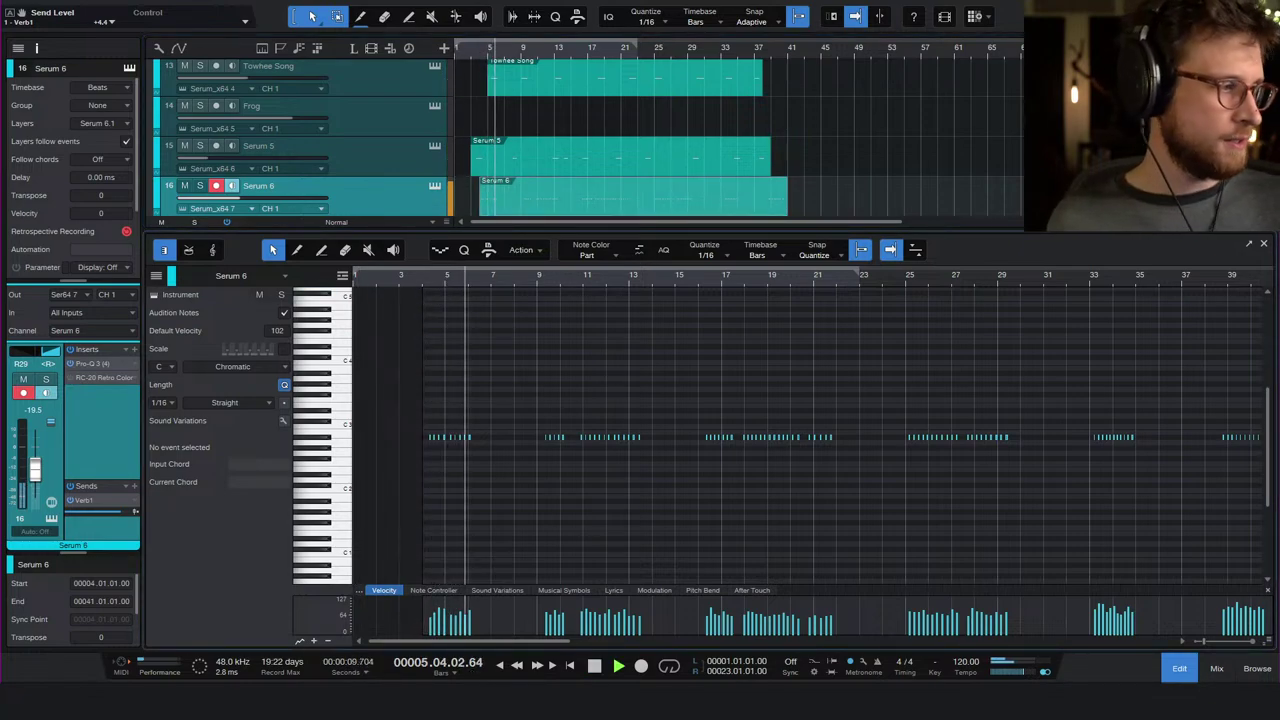
pyautogui.press('space')
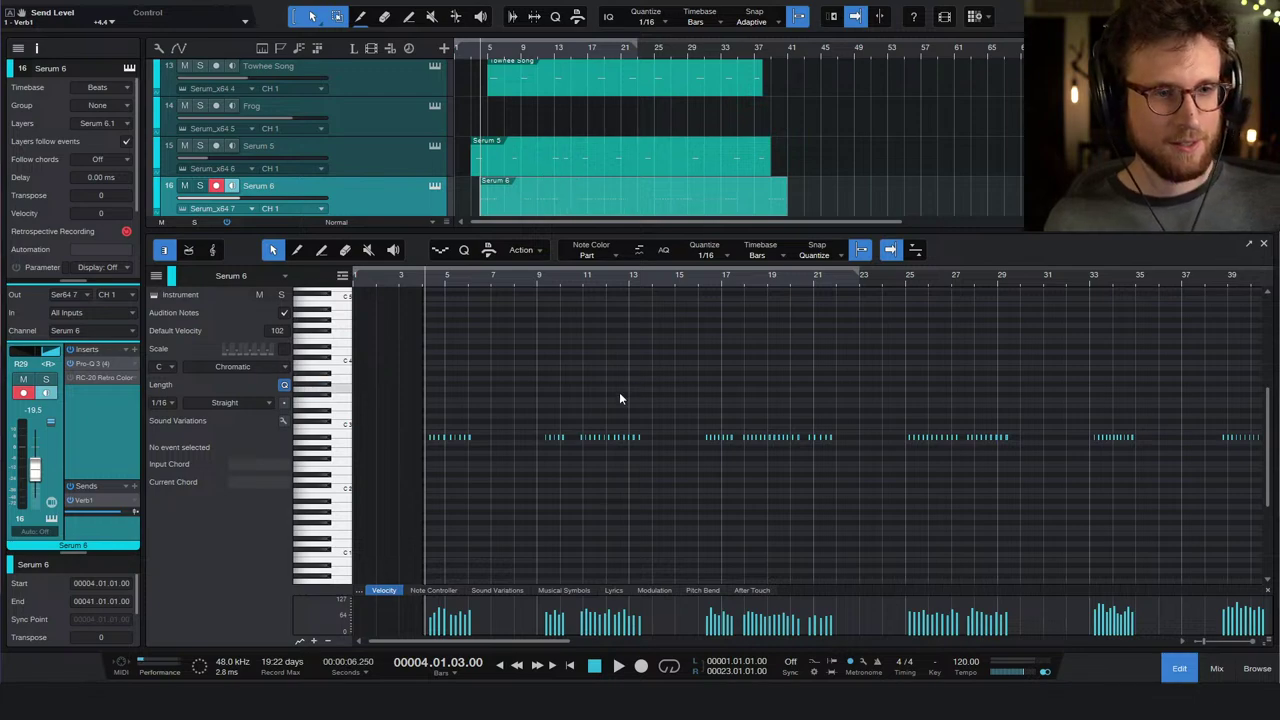
pyautogui.press('space')
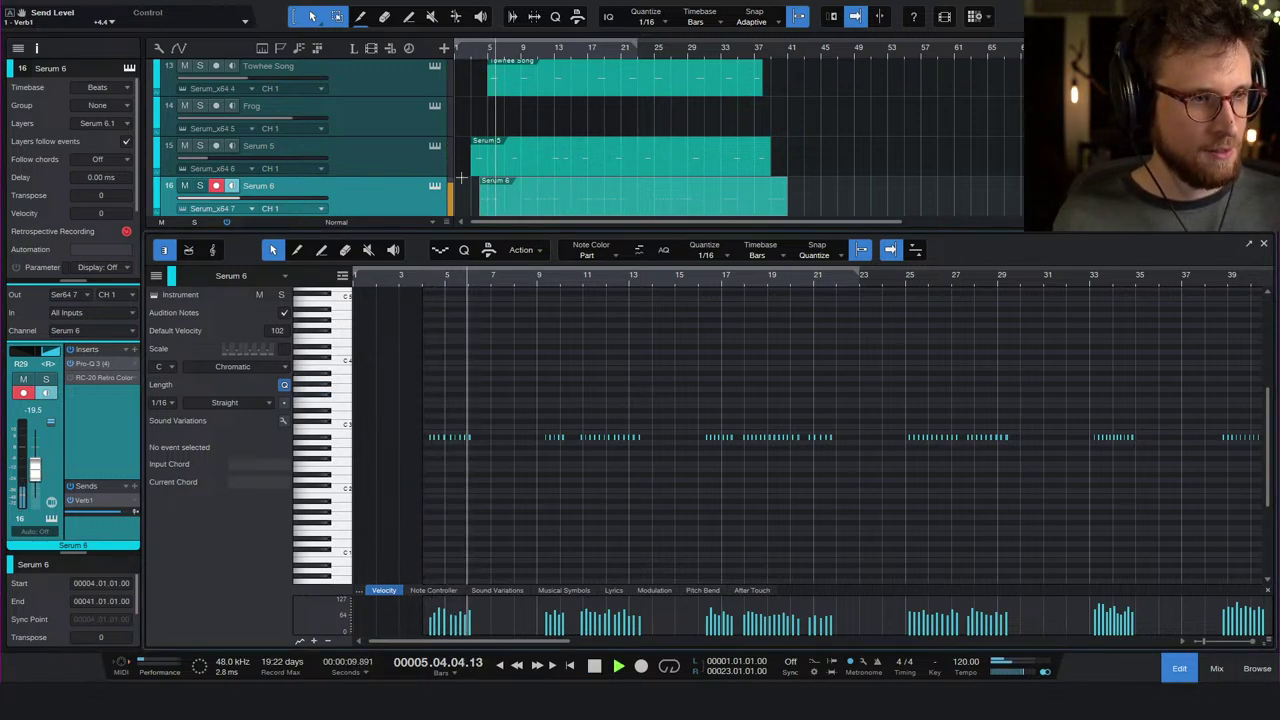
# - Rename the Serum 6 track as Hatchee
pyautogui.scroll(-1, 402, 190)
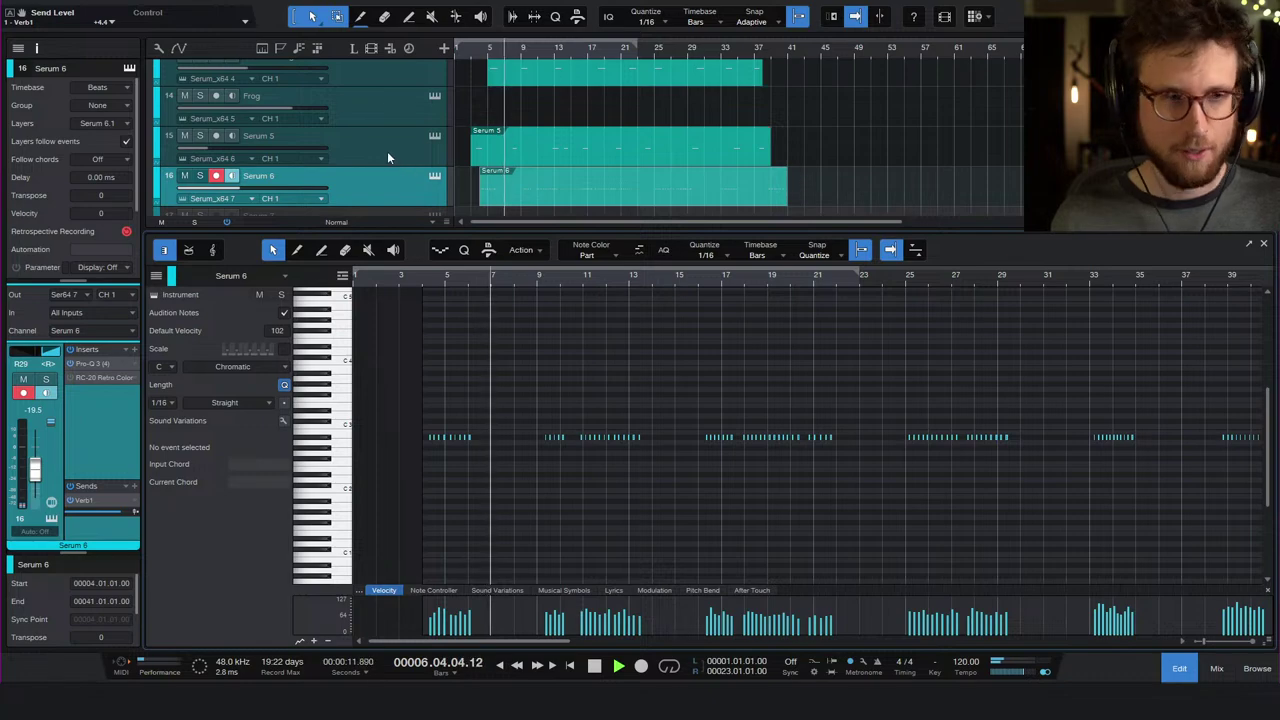
pyautogui.scroll(-3, 389, 157)
pyautogui.doubleClick(389, 147)
pyautogui.write('H')
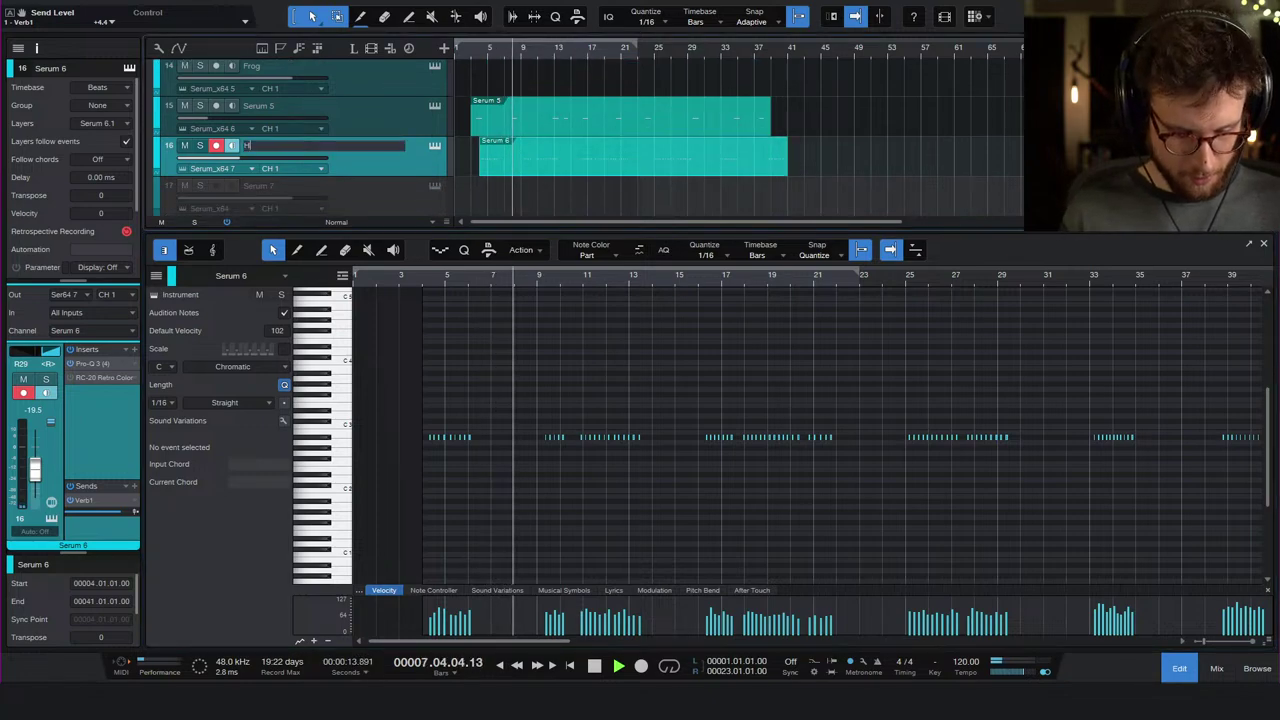
pyautogui.write('atchee')
pyautogui.press('Return')
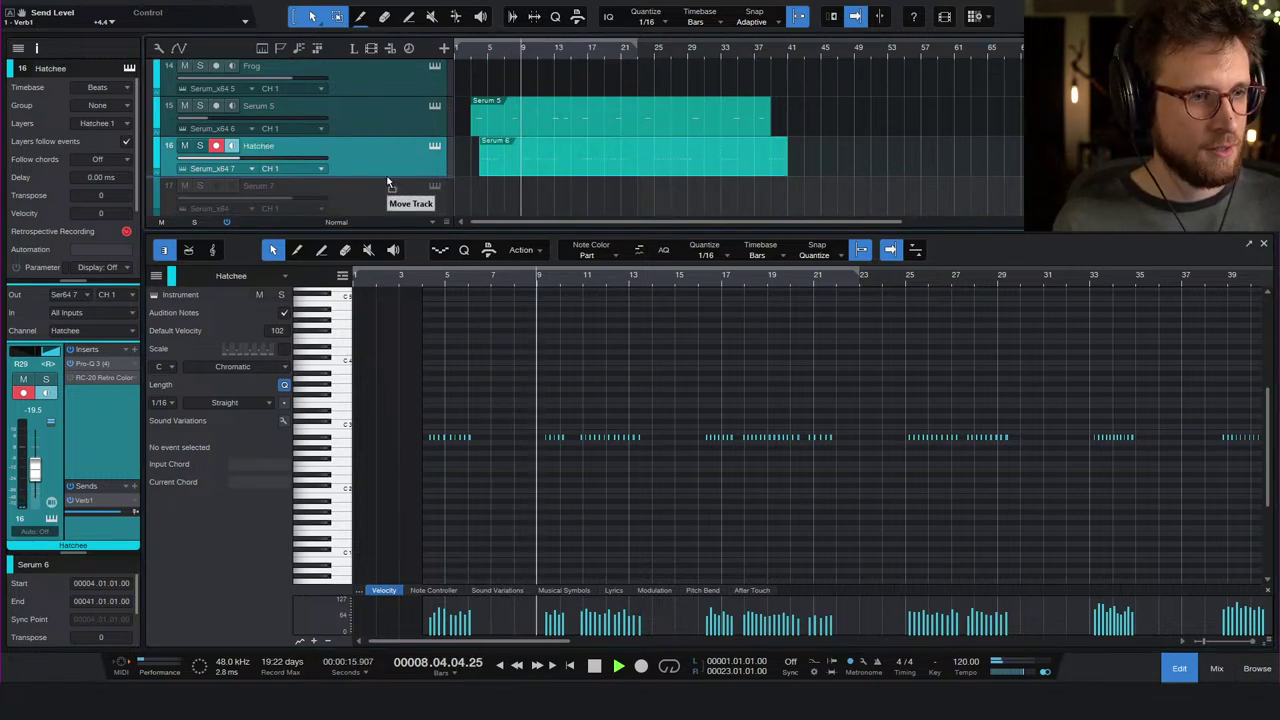
# - Duplicate the Hatchee track together with its instrument and delete the copied part from the duplicate
pyautogui.hotkey('shift', 'd')
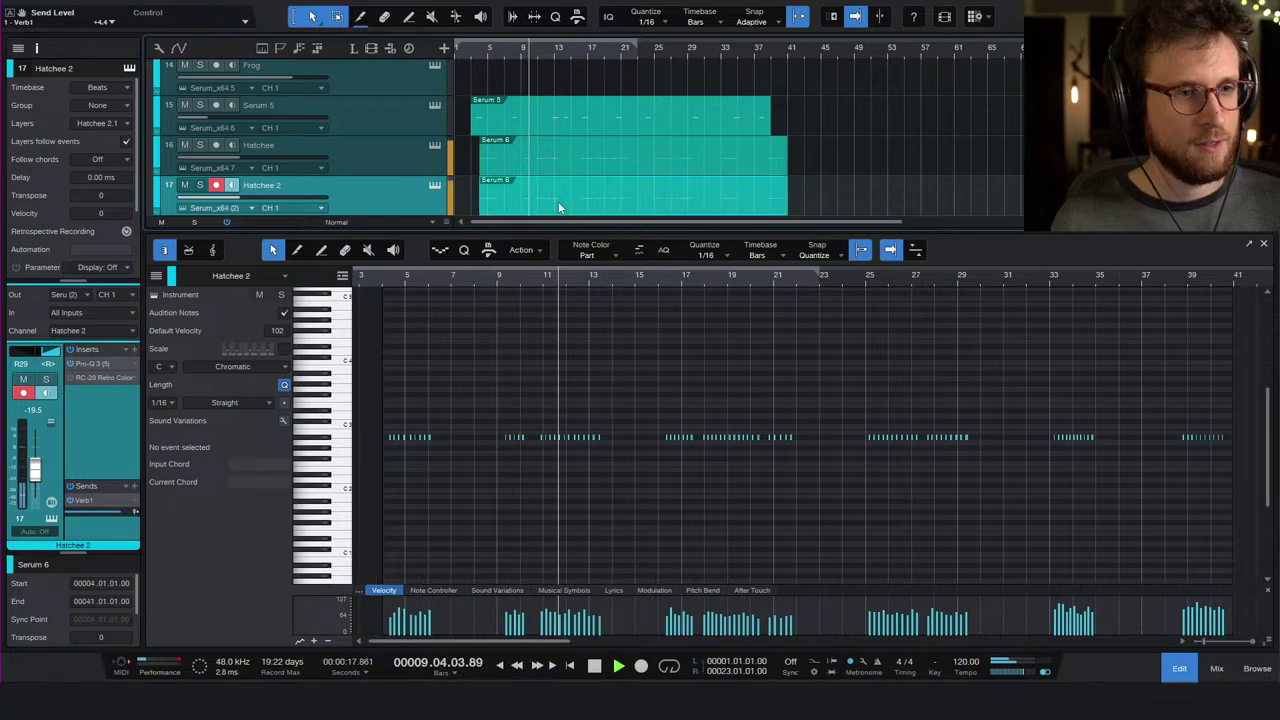
pyautogui.press('Delete')
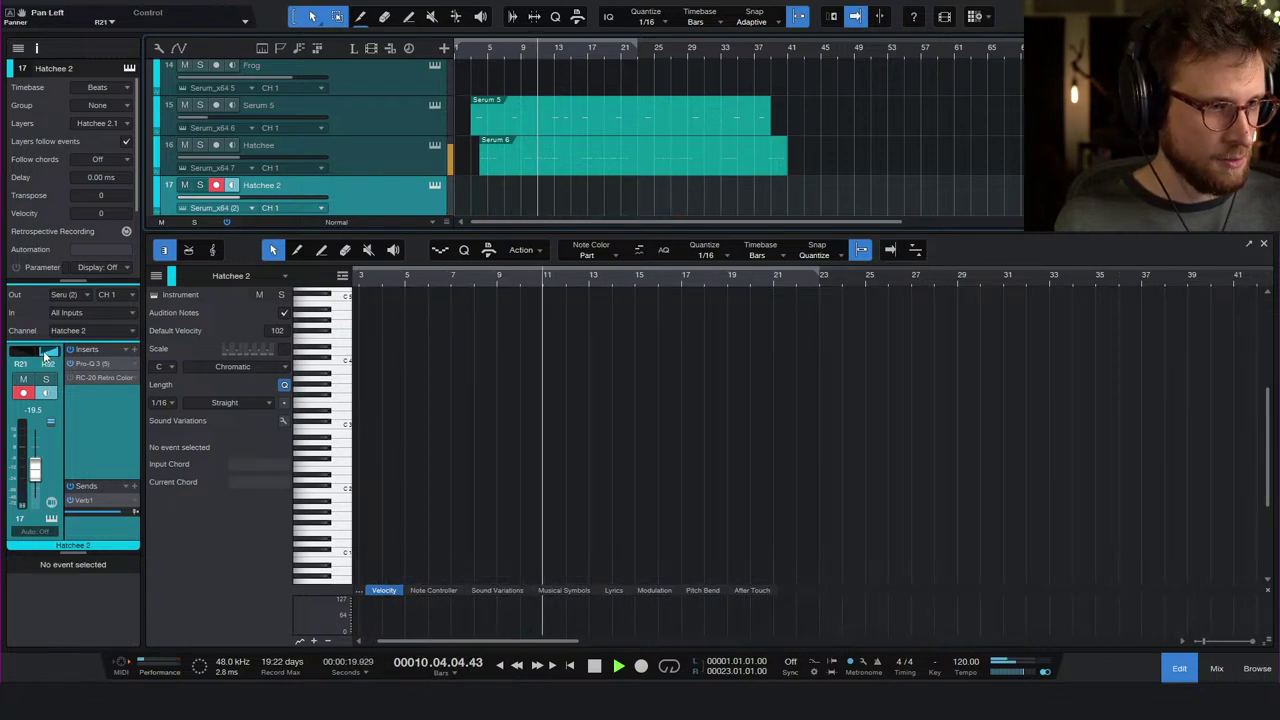
# - Pan the Hatchee 2 channel between hard left and L32 and record a new part on it from about bar 2 to bar 41
pyautogui.moveTo(44, 355); pyautogui.dragTo(26, 357)
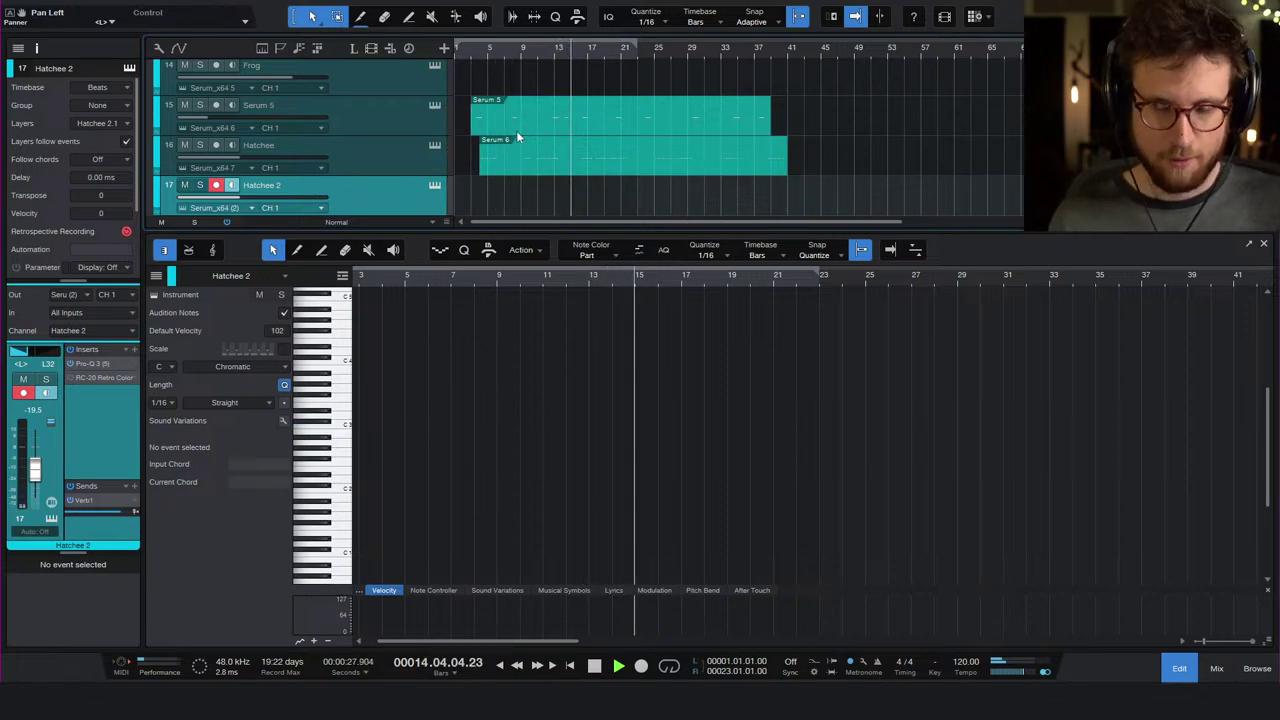
pyautogui.click(463, 50)
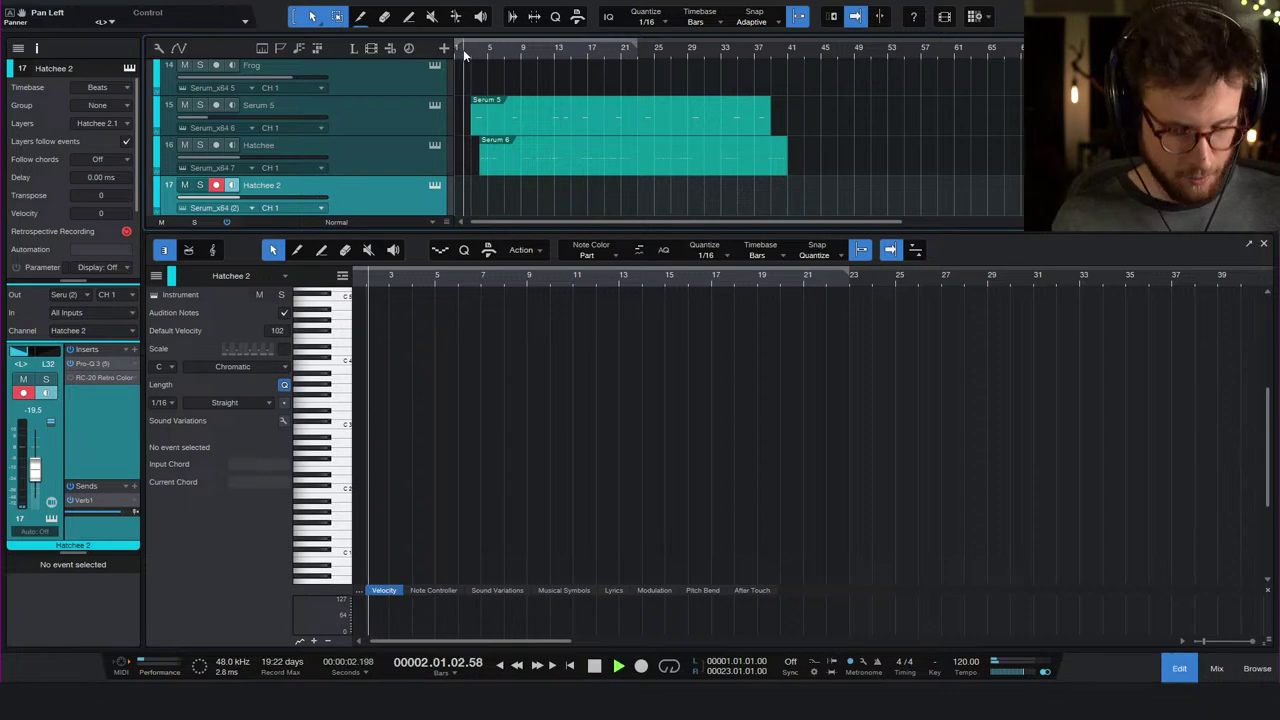
pyautogui.press('KP_Multiply')
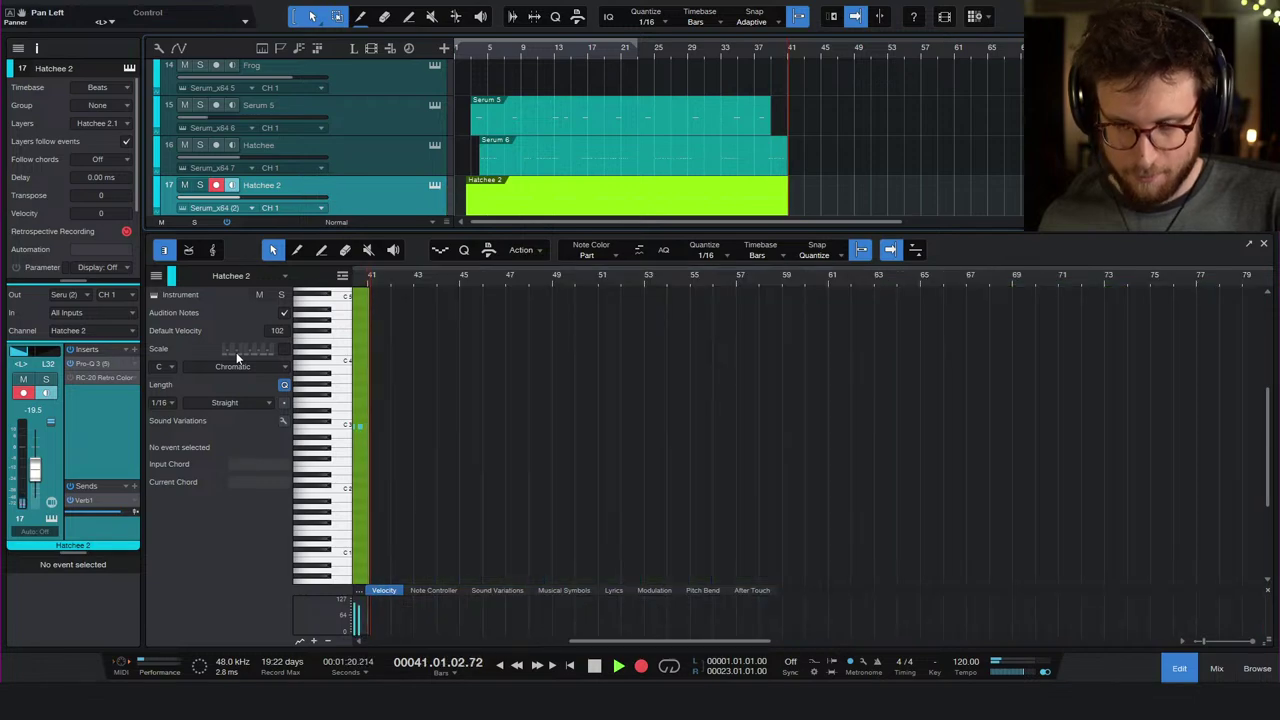
pyautogui.press('space')
# - Lower the Hatchee 2 channel volume to -31.6 dB during playback, and save the project with the note editor closed
pyautogui.press('space')
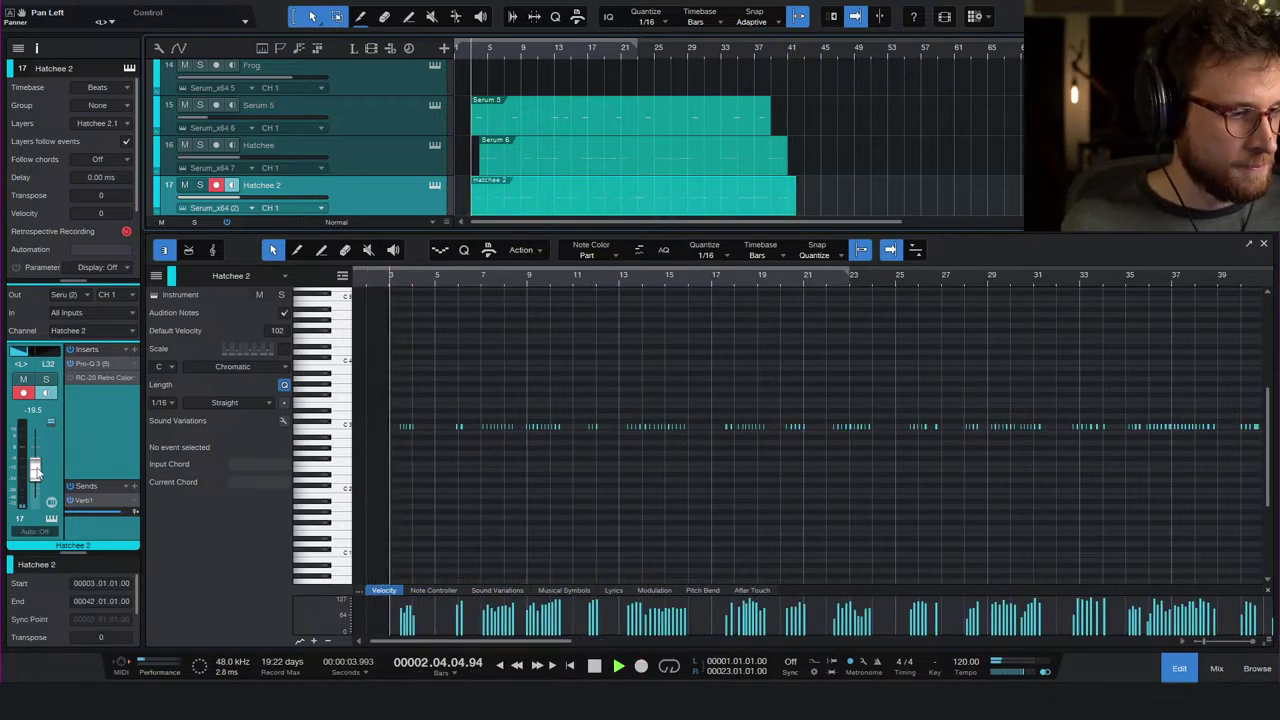
pyautogui.moveTo(36, 469); pyautogui.dragTo(37, 483)
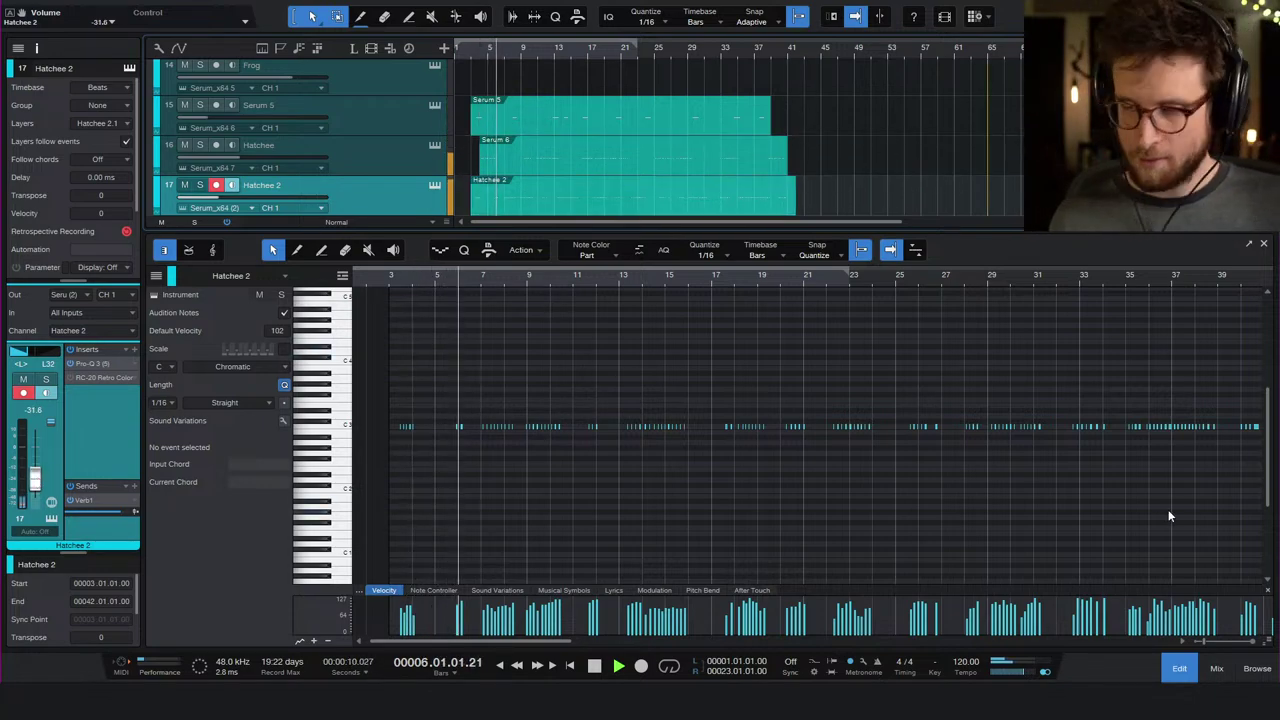
pyautogui.click(1180, 668)
pyautogui.press('space')
pyautogui.click(996, 293)
pyautogui.hotkey('ctrl', 's')
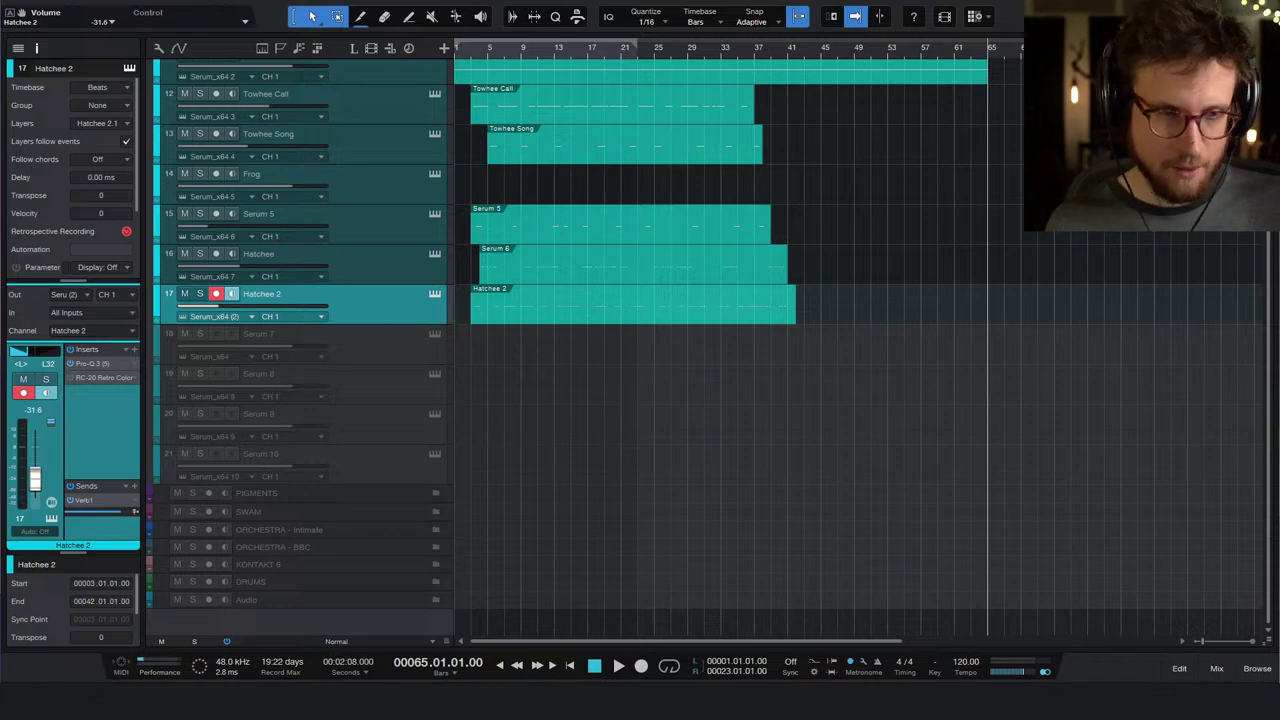
# - Enable the disabled Serum 7 track and open its Serum instrument window fully in view
pyautogui.click(414, 344)
pyautogui.rightClick(414, 344)
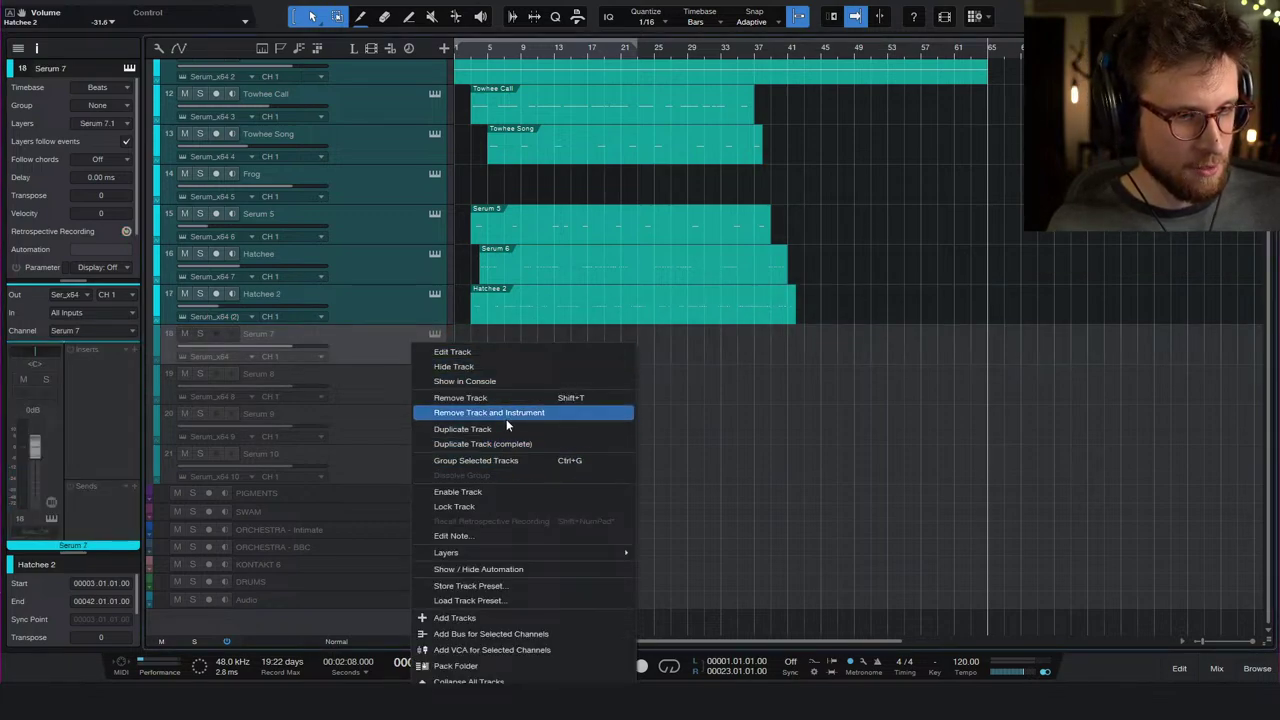
pyautogui.click(527, 490)
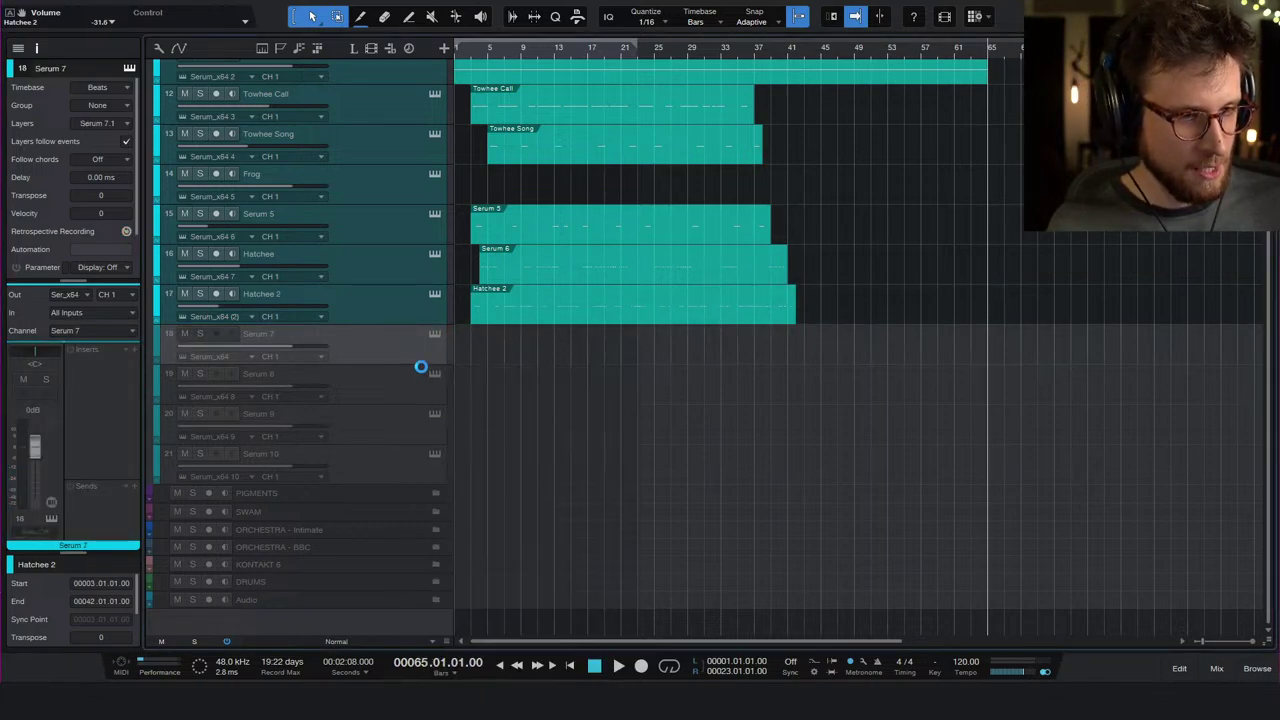
pyautogui.click(435, 333)
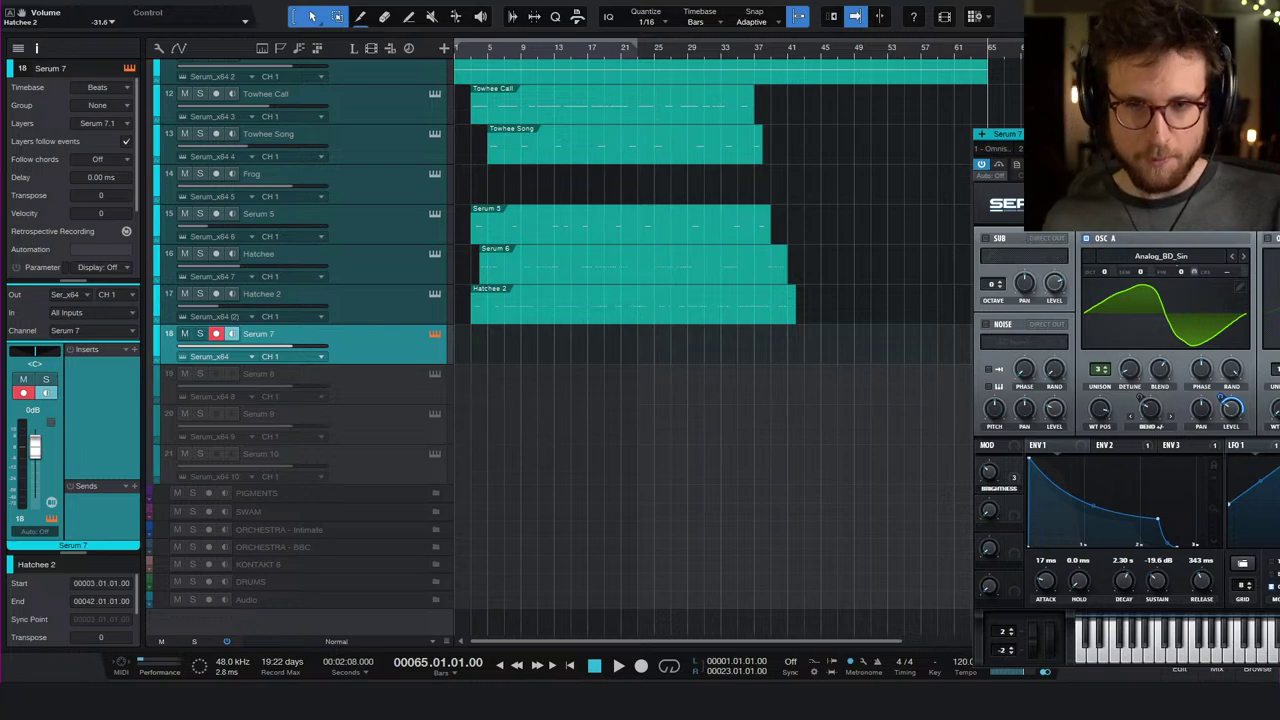
pyautogui.moveTo(1010, 133); pyautogui.dragTo(867, 74)
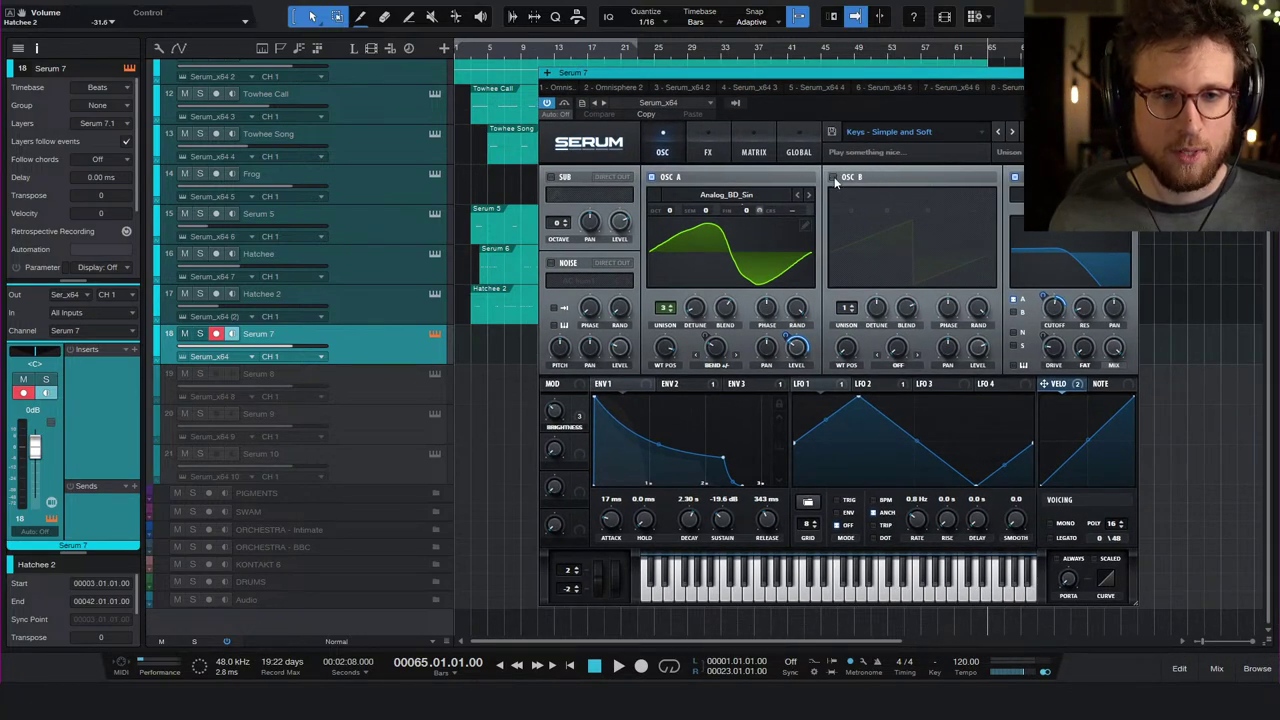
# - Load the Starting Point preset on Serum 7 and switch oscillator B off
pyautogui.click(890, 132)
pyautogui.click(918, 380)
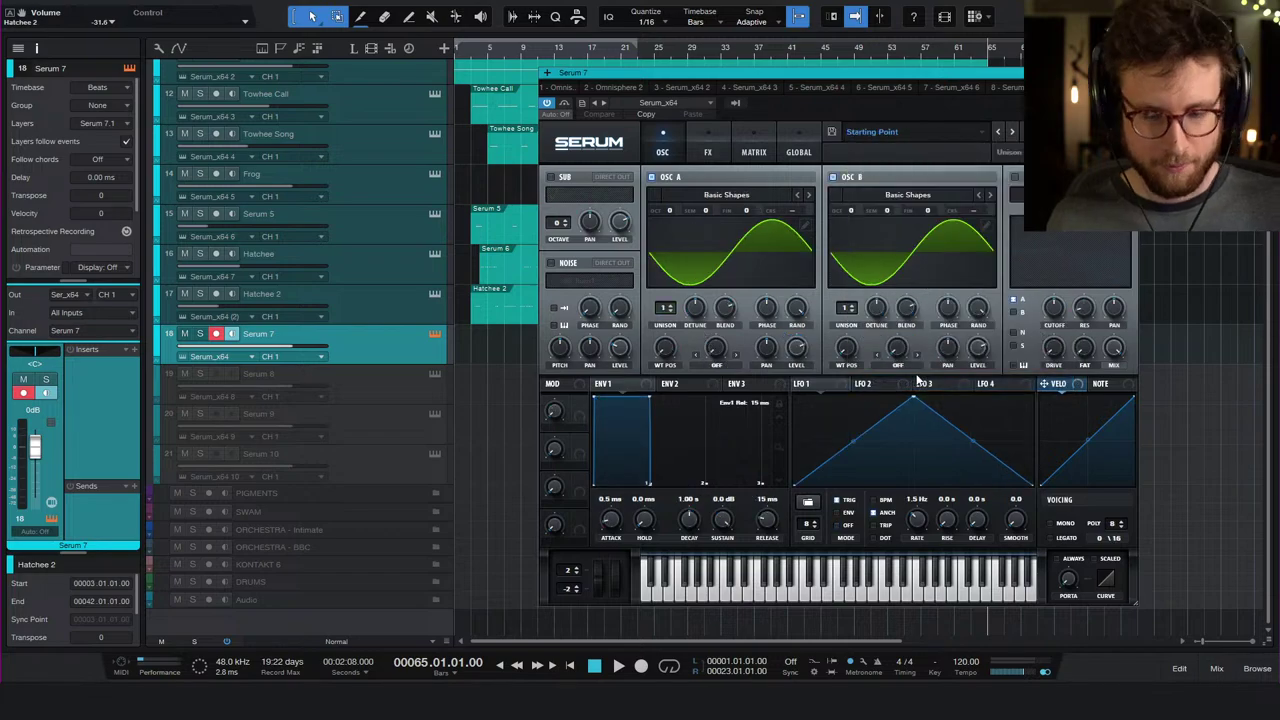
pyautogui.click(832, 177)
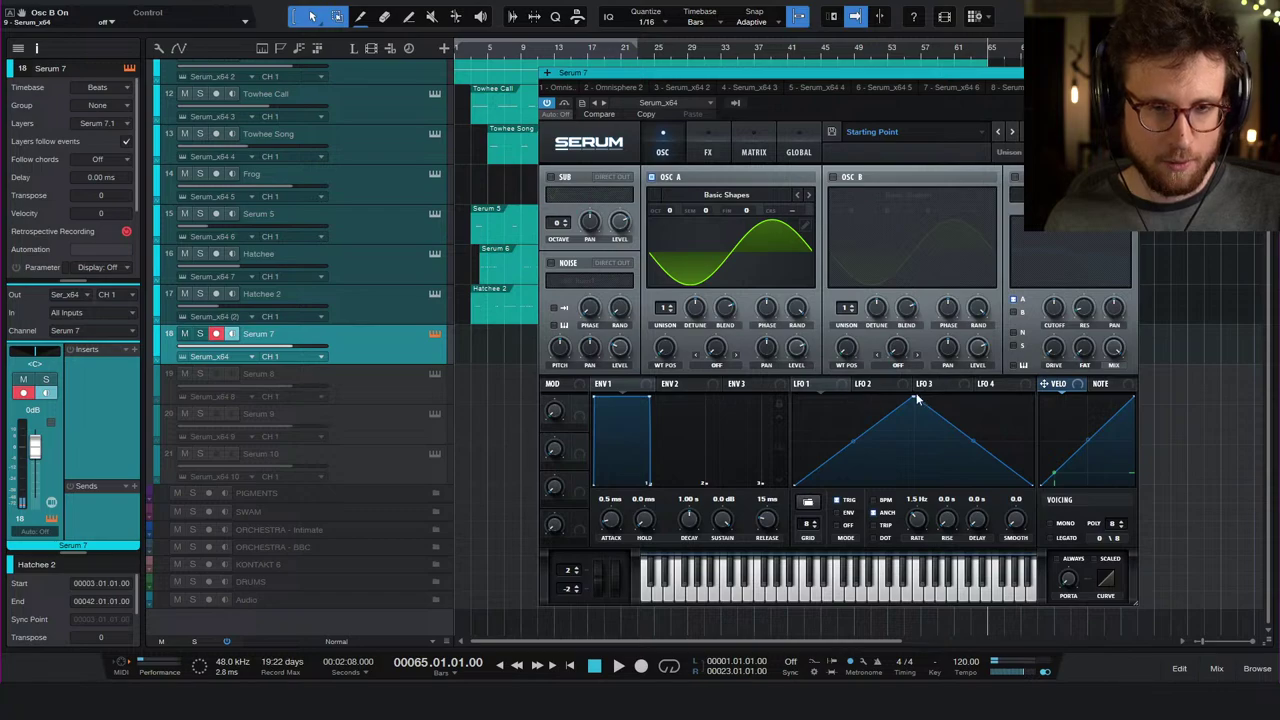
# - Reshape LFO 1 into a single rising ramp that curves upward slowly at first and steeply at the end
pyautogui.moveTo(914, 399); pyautogui.dragTo(1033, 399)
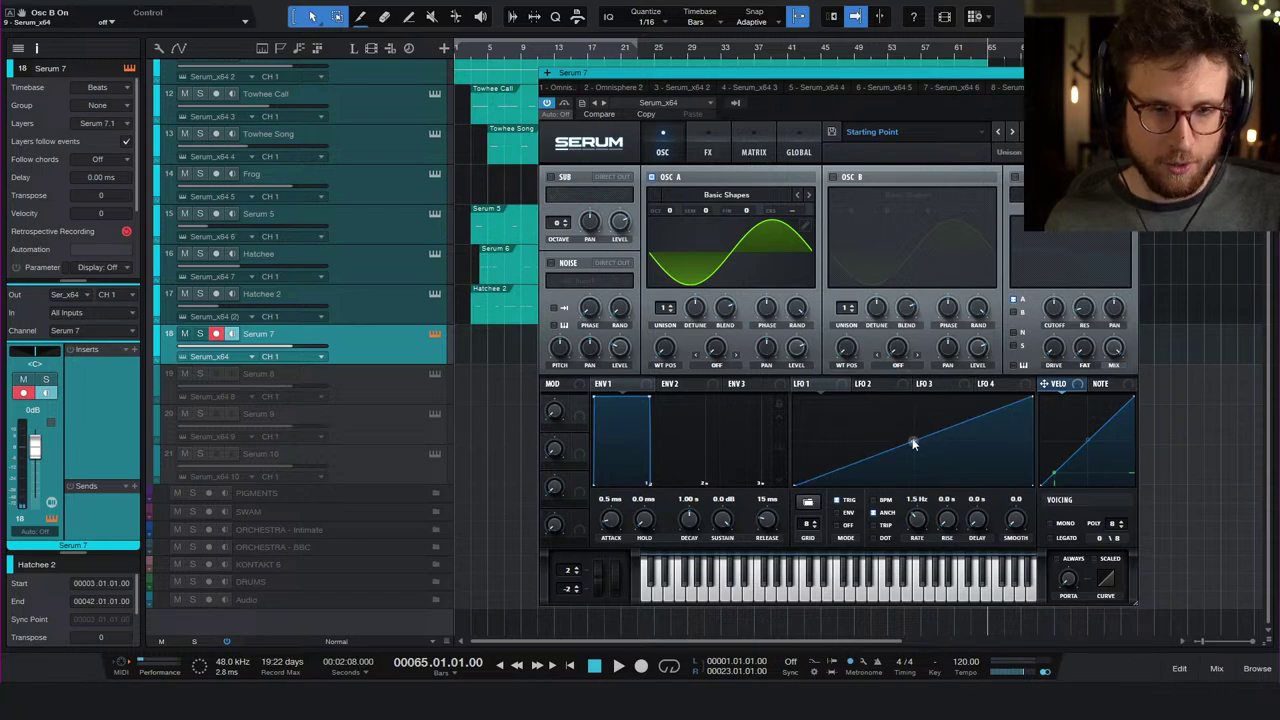
pyautogui.moveTo(913, 443); pyautogui.dragTo(913, 447)
# - Route LFO 1 to Mast.Tun in the modulation matrix with an amount of 14, and set LFO 1 to Env mode
pyautogui.click(754, 152)
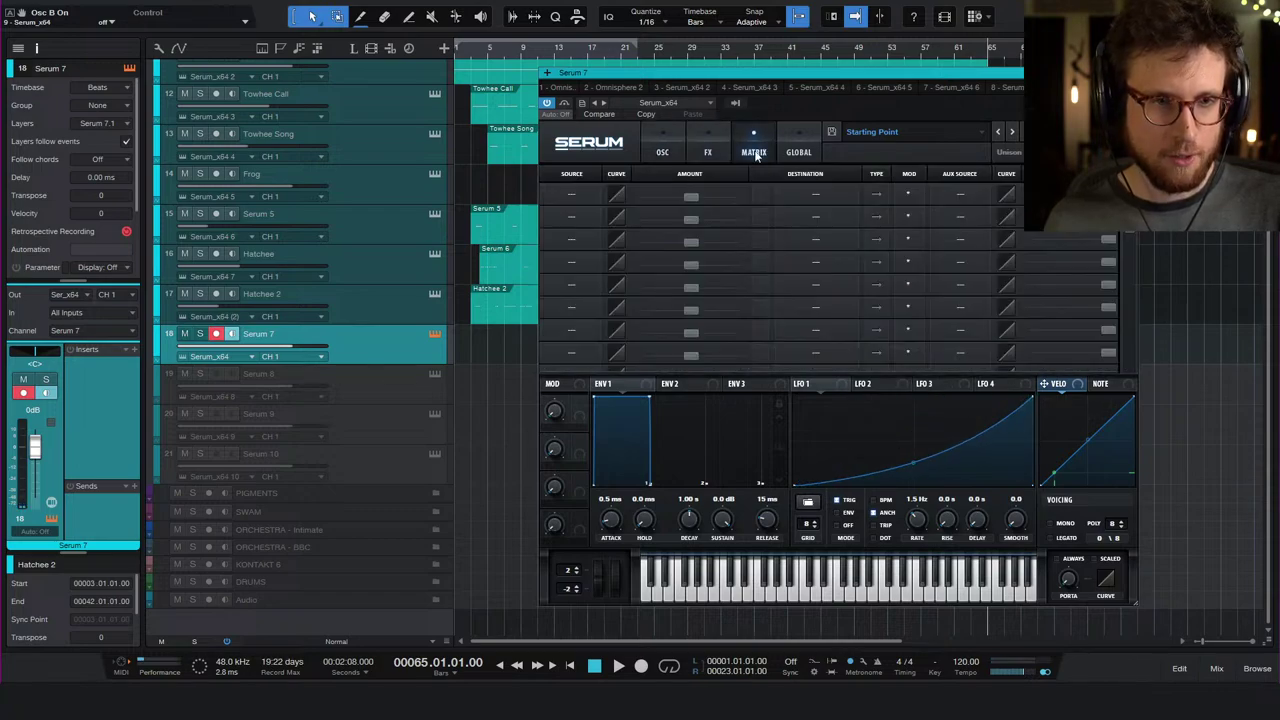
pyautogui.click(581, 196)
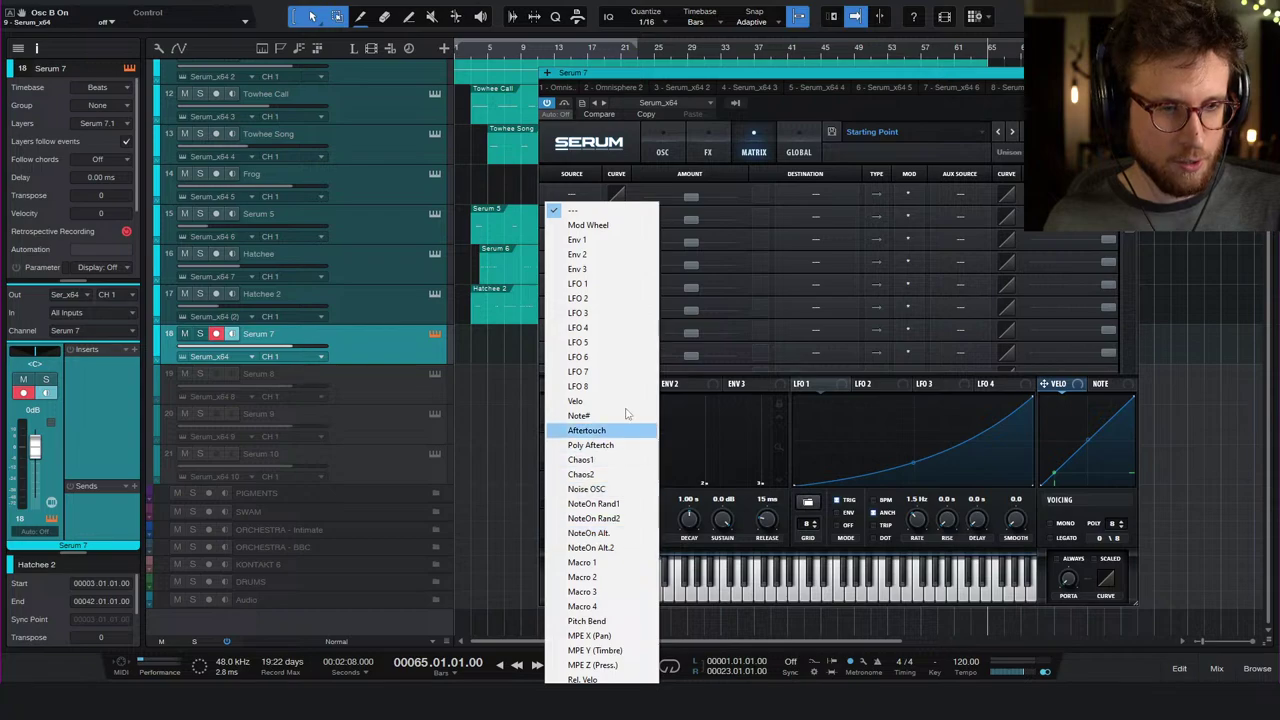
pyautogui.click(617, 284)
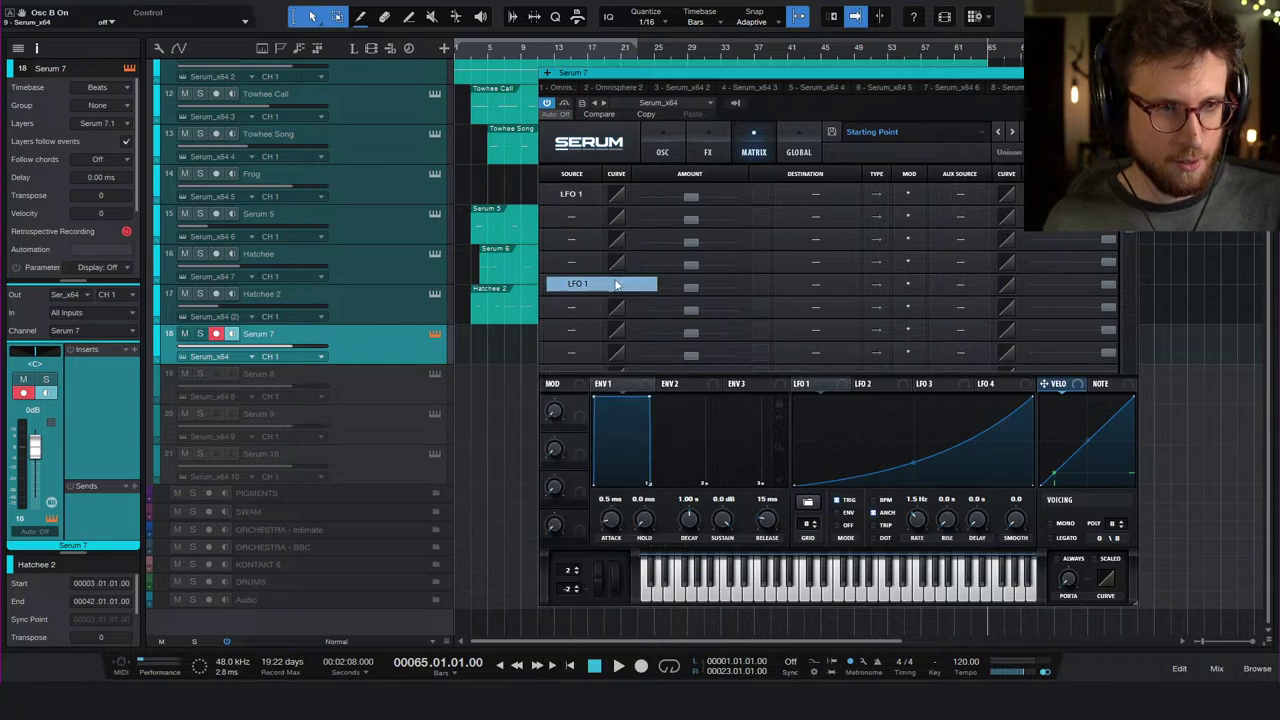
pyautogui.click(834, 193)
pyautogui.moveTo(838, 316)
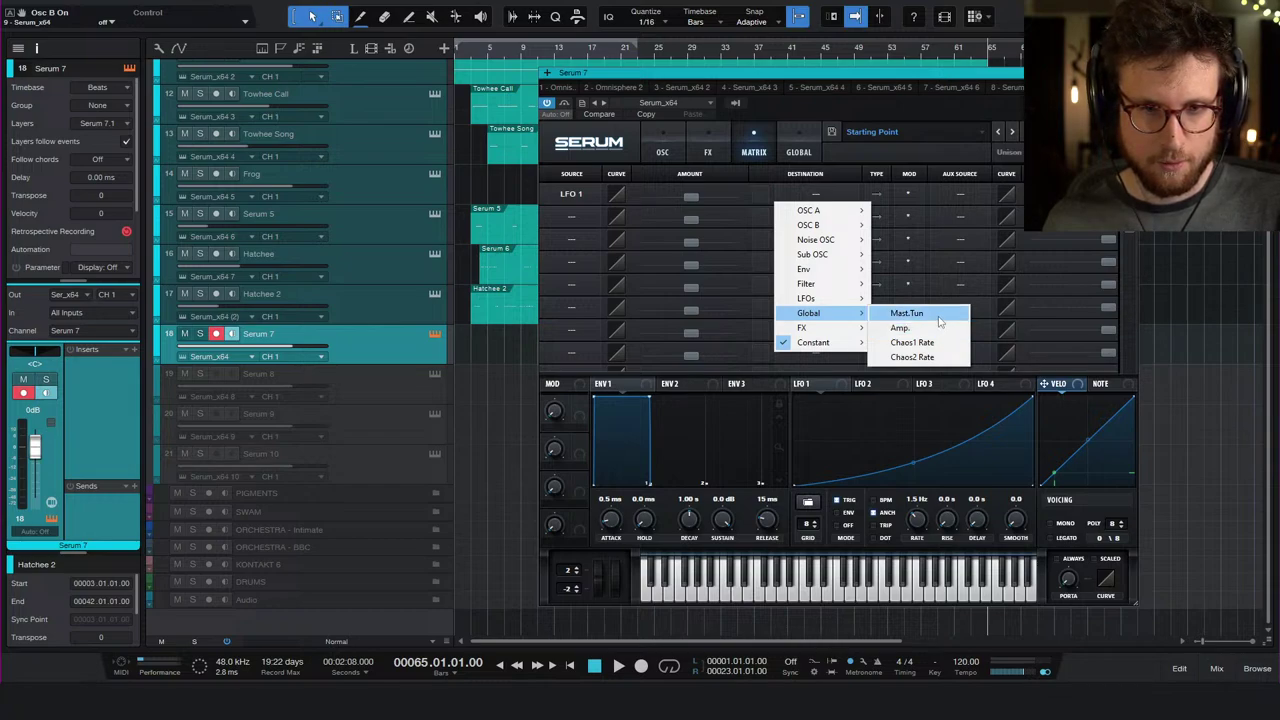
pyautogui.click(907, 313)
pyautogui.moveTo(692, 195); pyautogui.dragTo(709, 198)
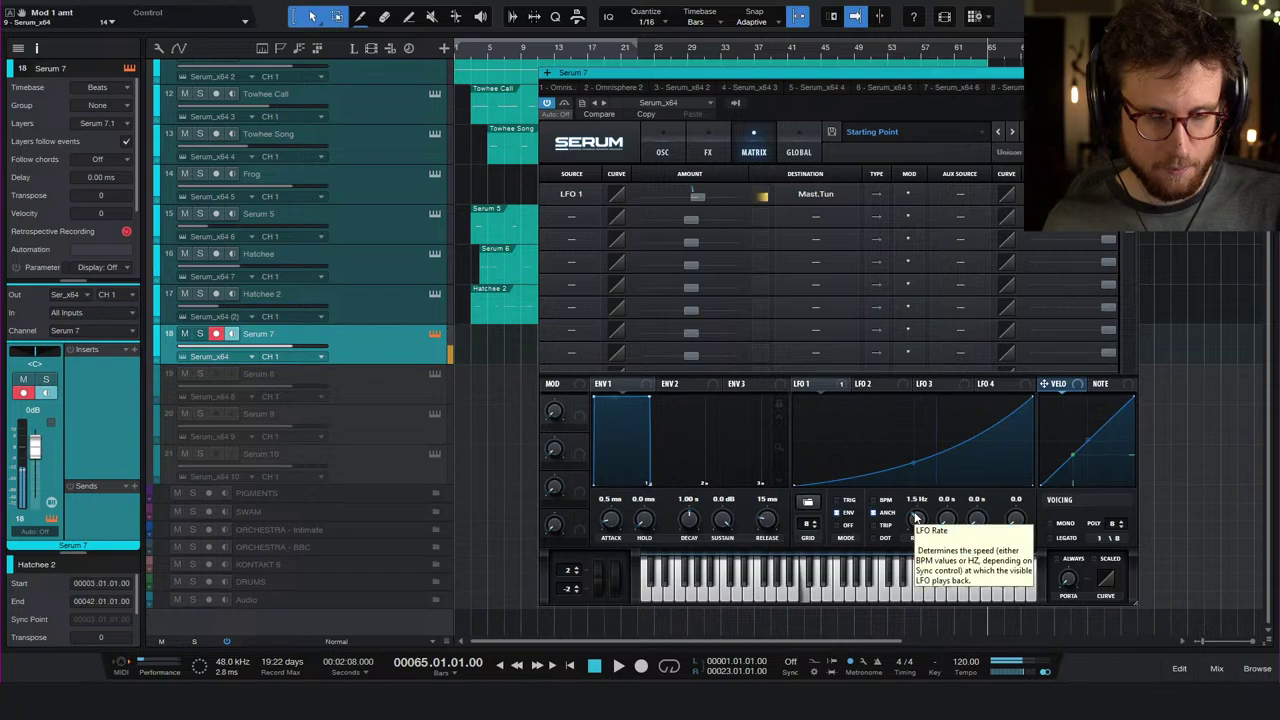
# - Set LFO 1's rate to 13.0 Hz, and Env 1's attack to 171 ms and release to 52 ms
pyautogui.scroll(5, 916, 520)
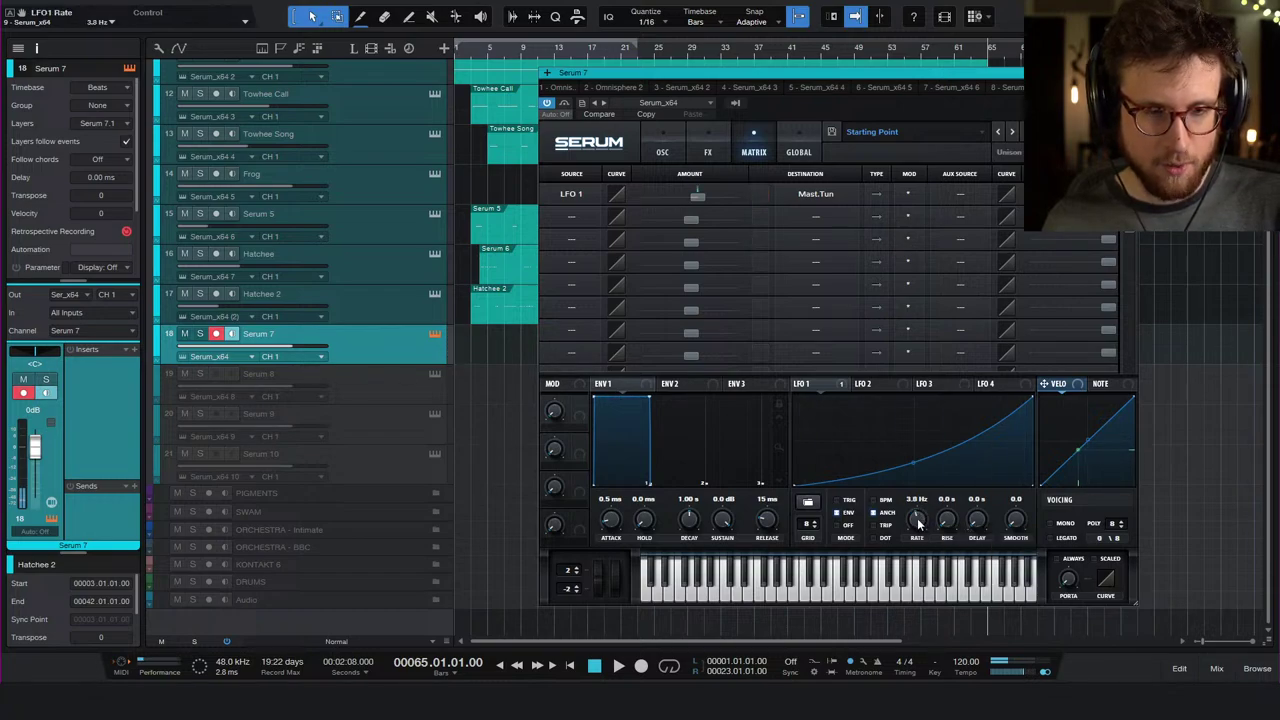
pyautogui.scroll(5, 918, 522)
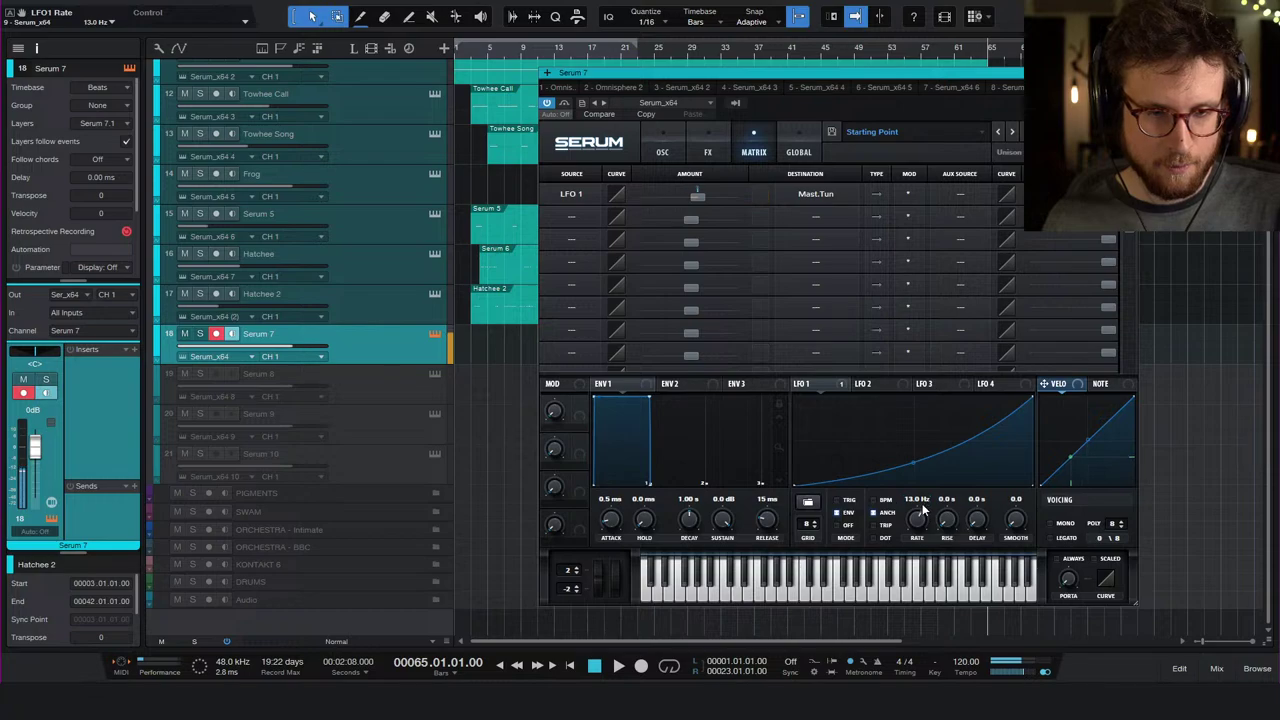
pyautogui.scroll(5, 620, 500)
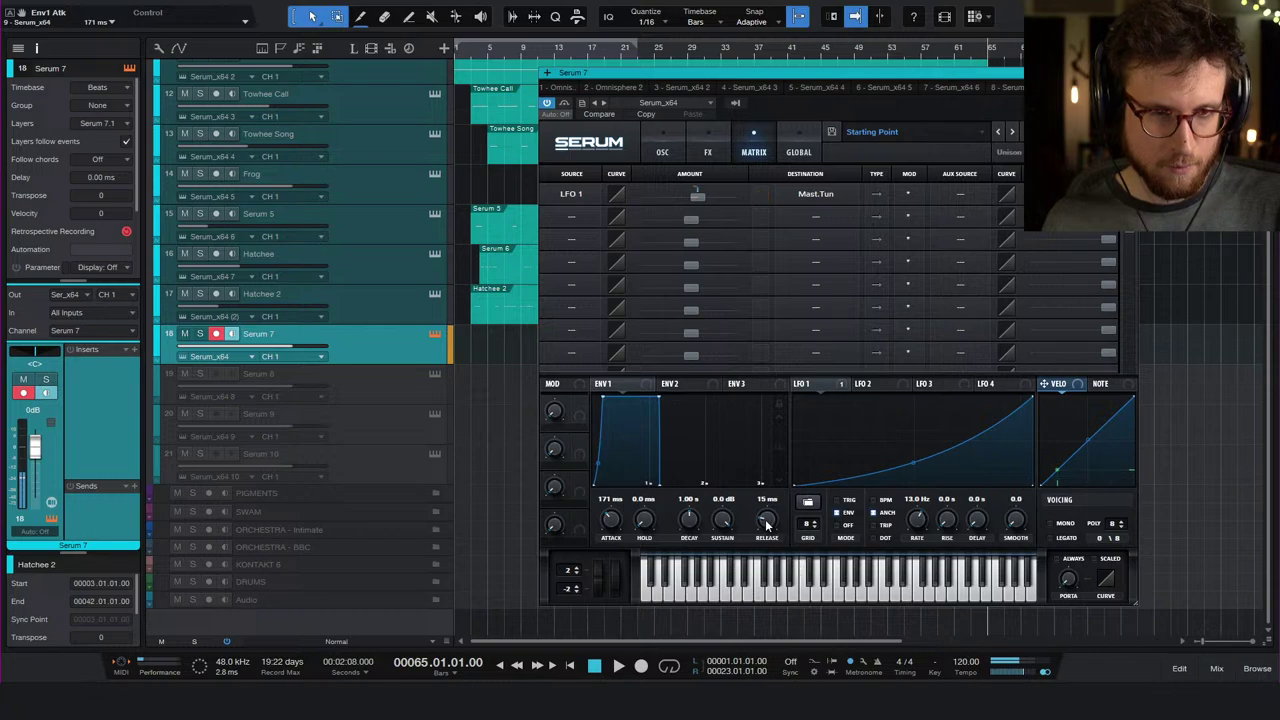
pyautogui.scroll(5, 767, 522)
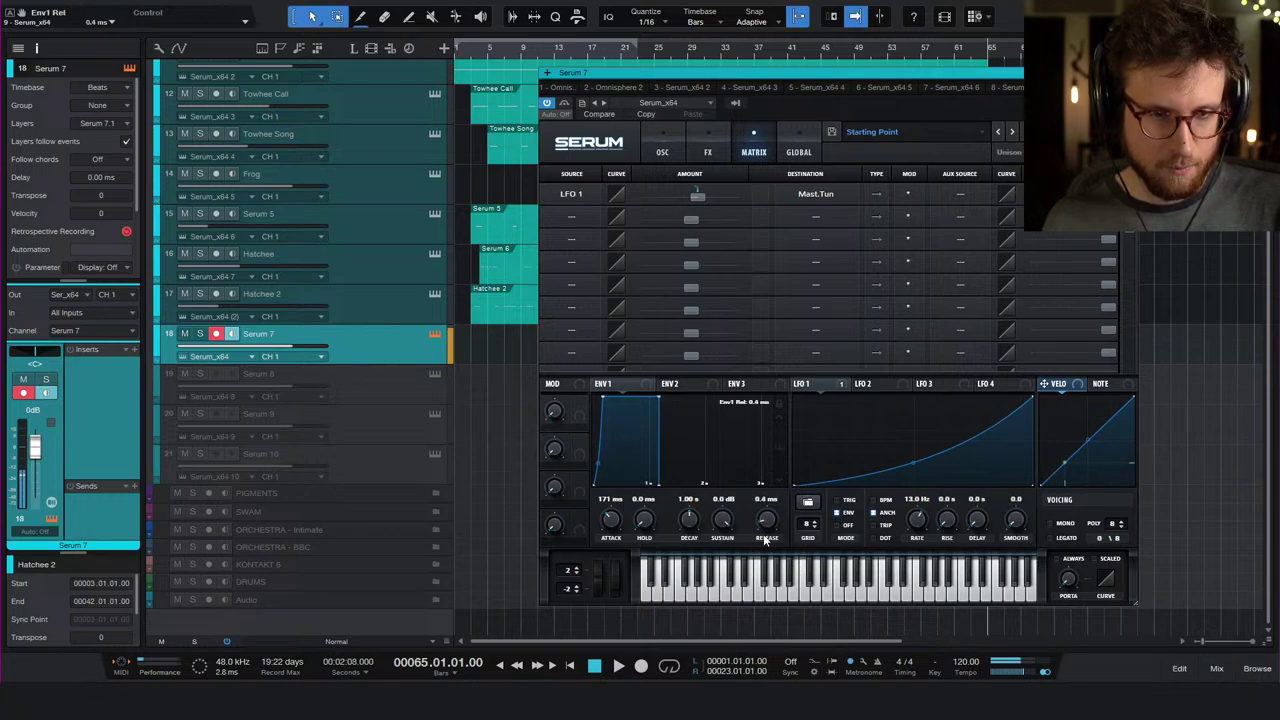
pyautogui.scroll(-3, 770, 512)
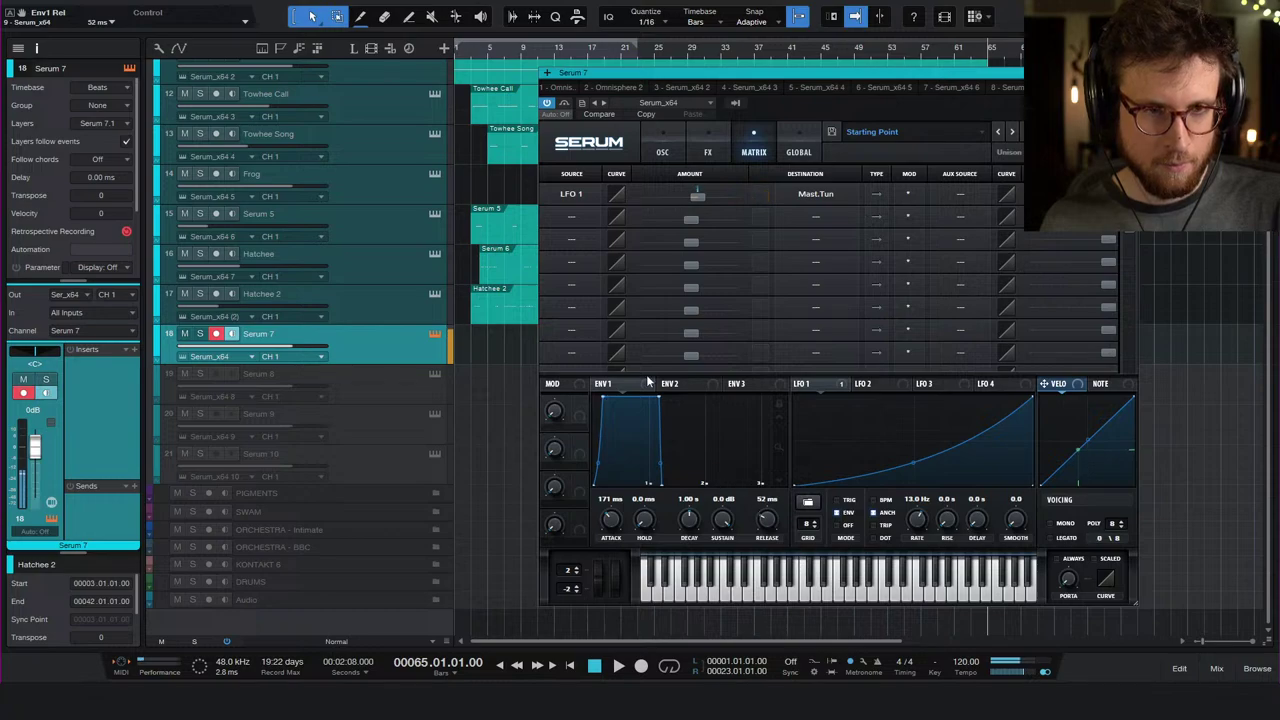
# - Raise oscillator A's octave to +4
pyautogui.click(658, 150)
pyautogui.moveTo(672, 212); pyautogui.dragTo(680, 181)
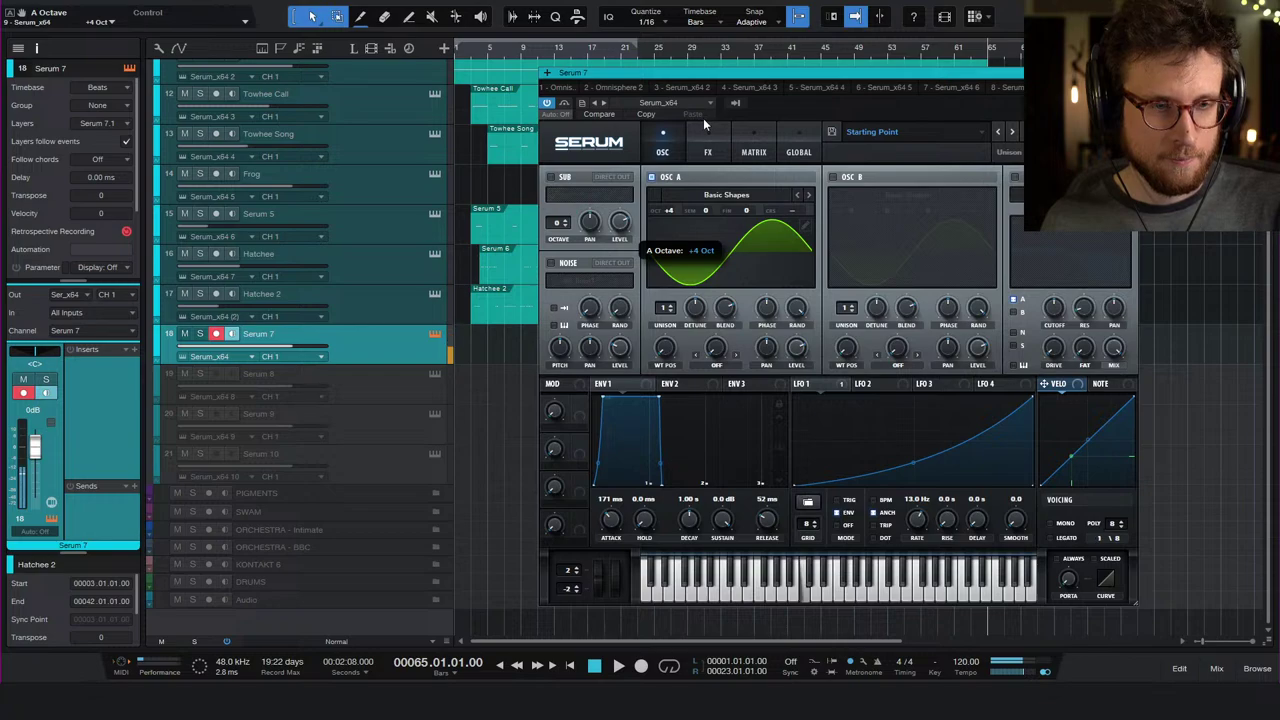
pyautogui.moveTo(669, 211); pyautogui.dragTo(670, 203)
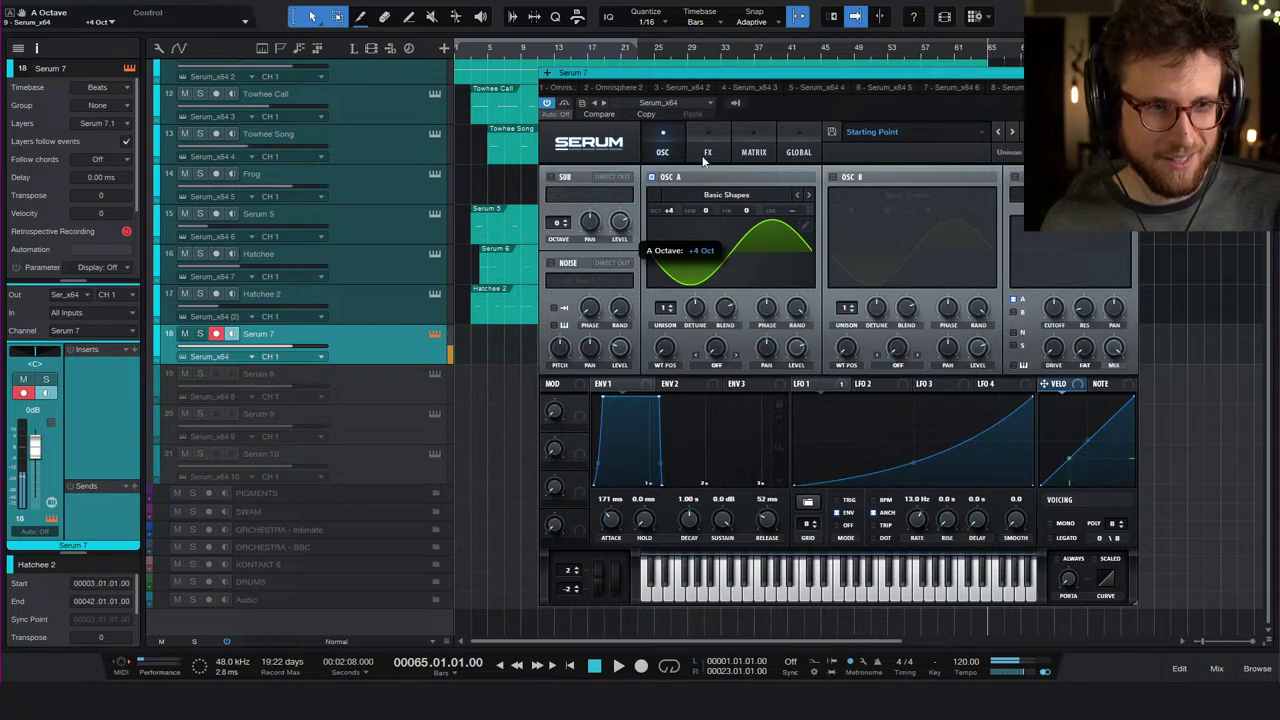
# - Set oscillator A's wavetable position to 2 and remove the first harmonic from that sawtooth frame in the wavetable editor
pyautogui.moveTo(664, 347); pyautogui.dragTo(676, 323)
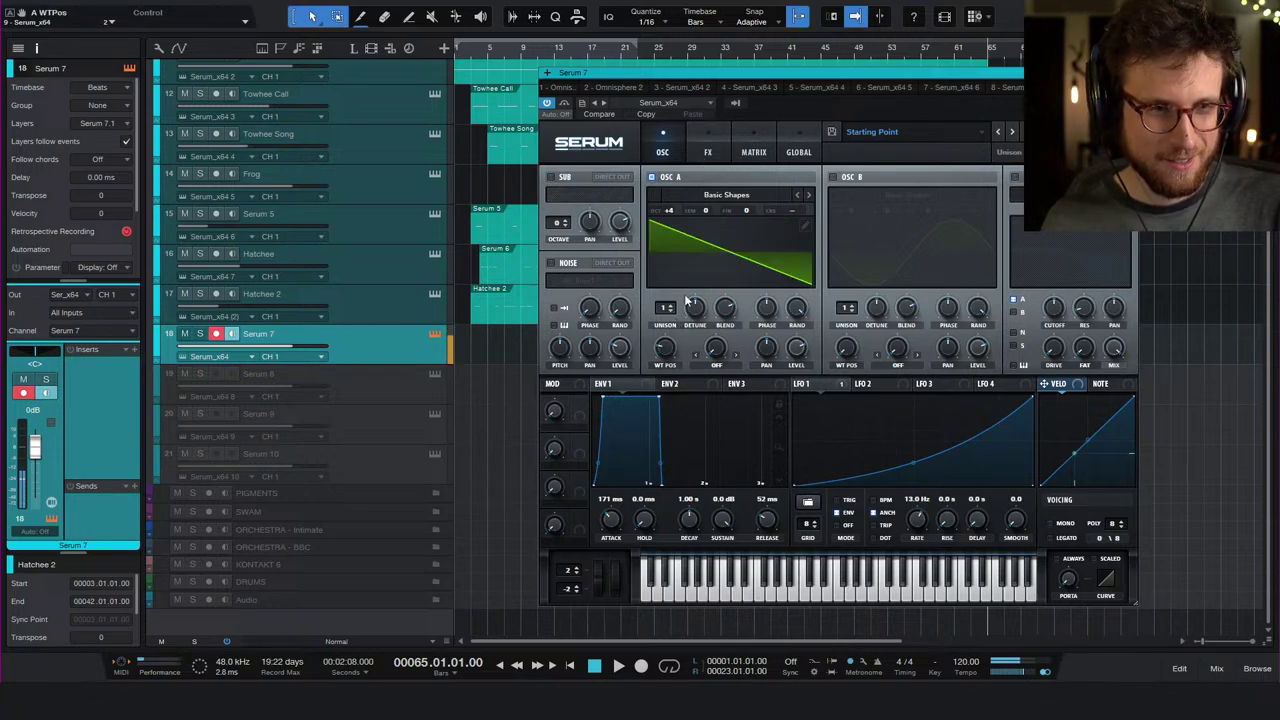
pyautogui.click(804, 225)
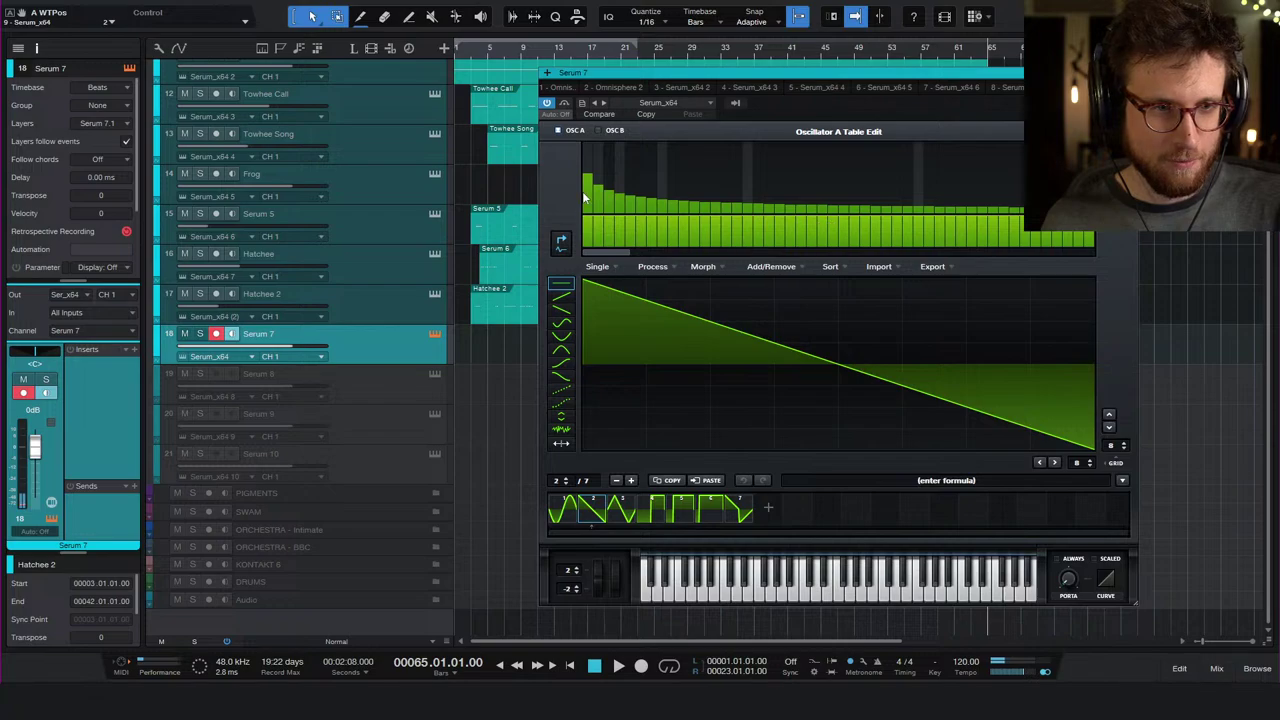
pyautogui.moveTo(586, 197); pyautogui.dragTo(588, 248)
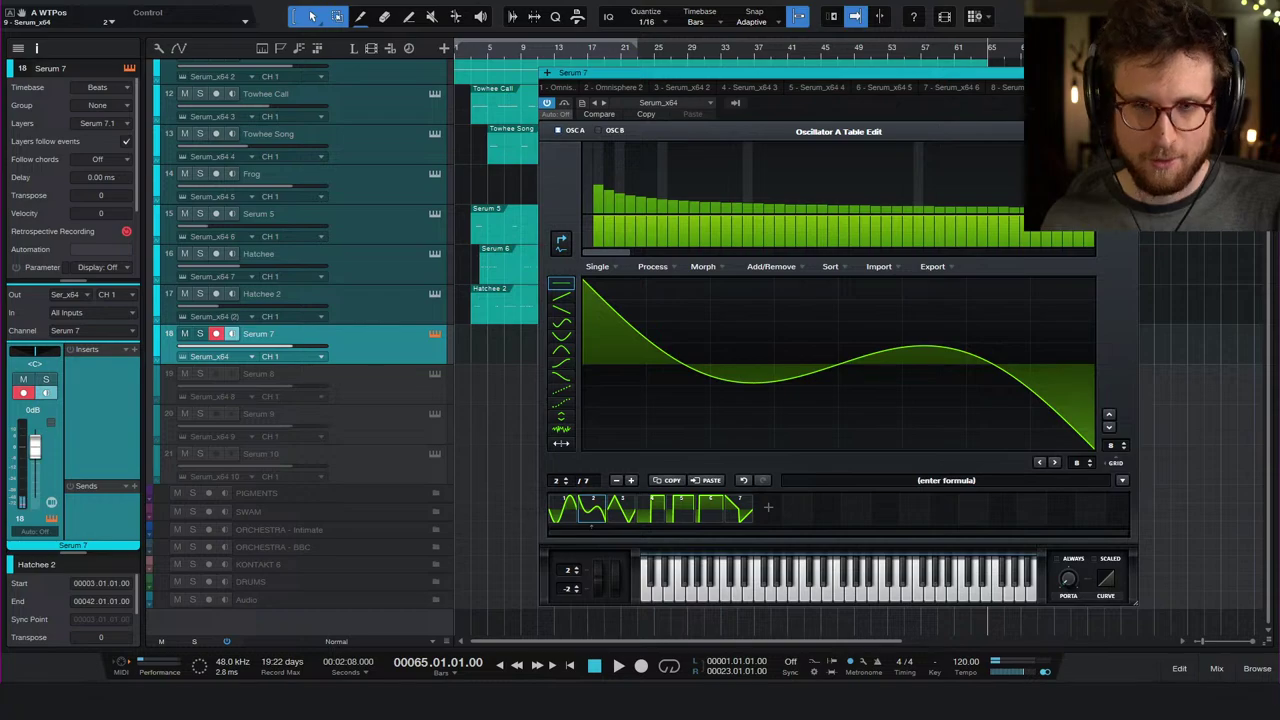
pyautogui.click(1088, 131)
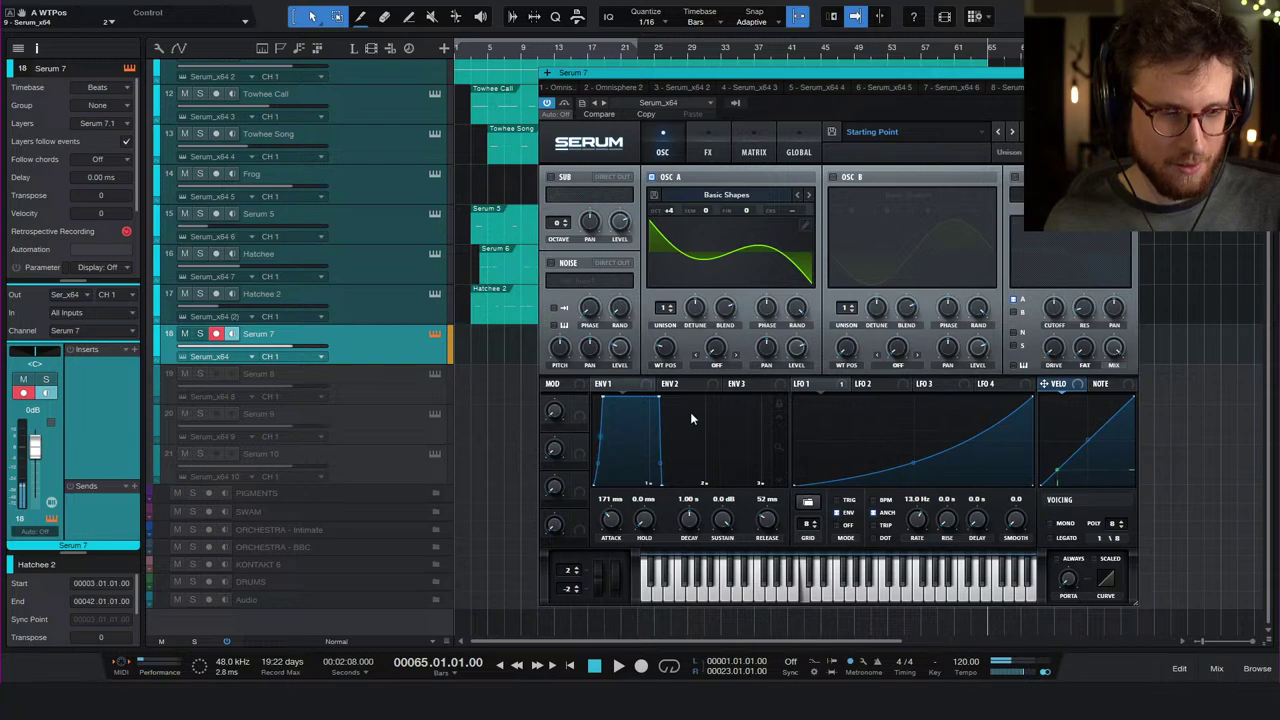
# - Route NoteOn Rand1 to Mast.Tun in the modulation matrix with an amount of 1
pyautogui.click(753, 155)
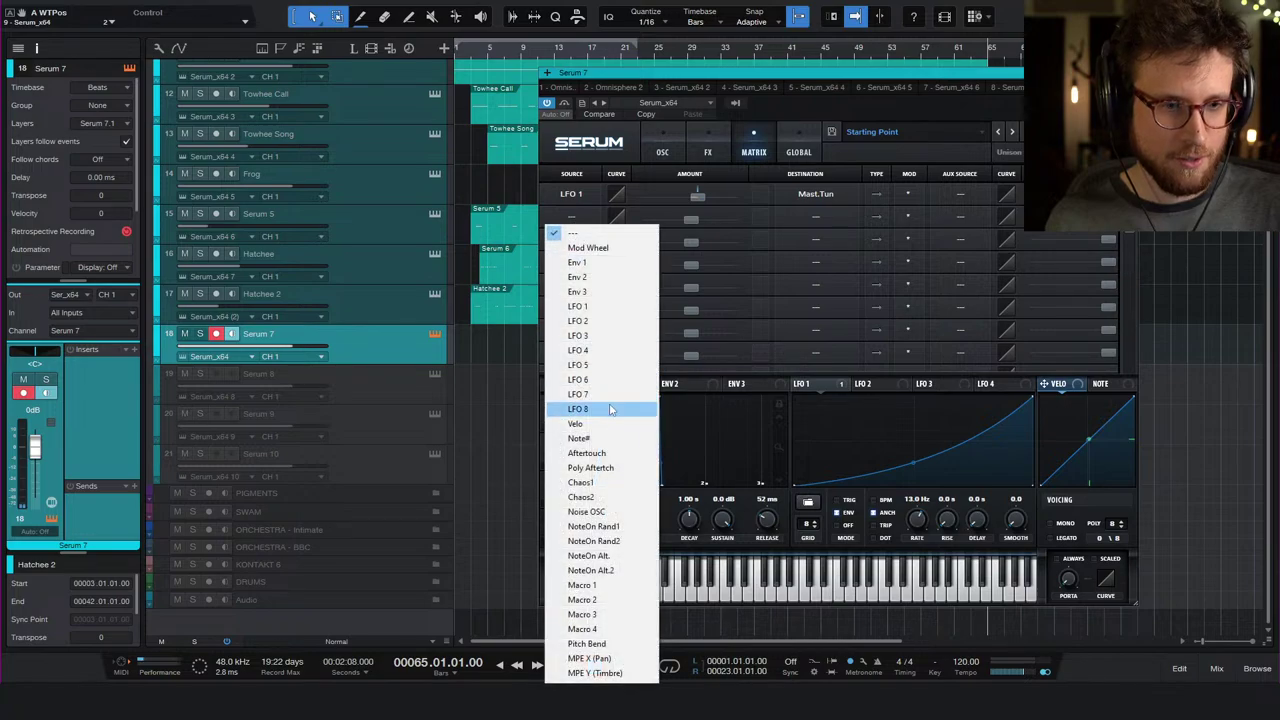
pyautogui.click(595, 521)
pyautogui.click(814, 216)
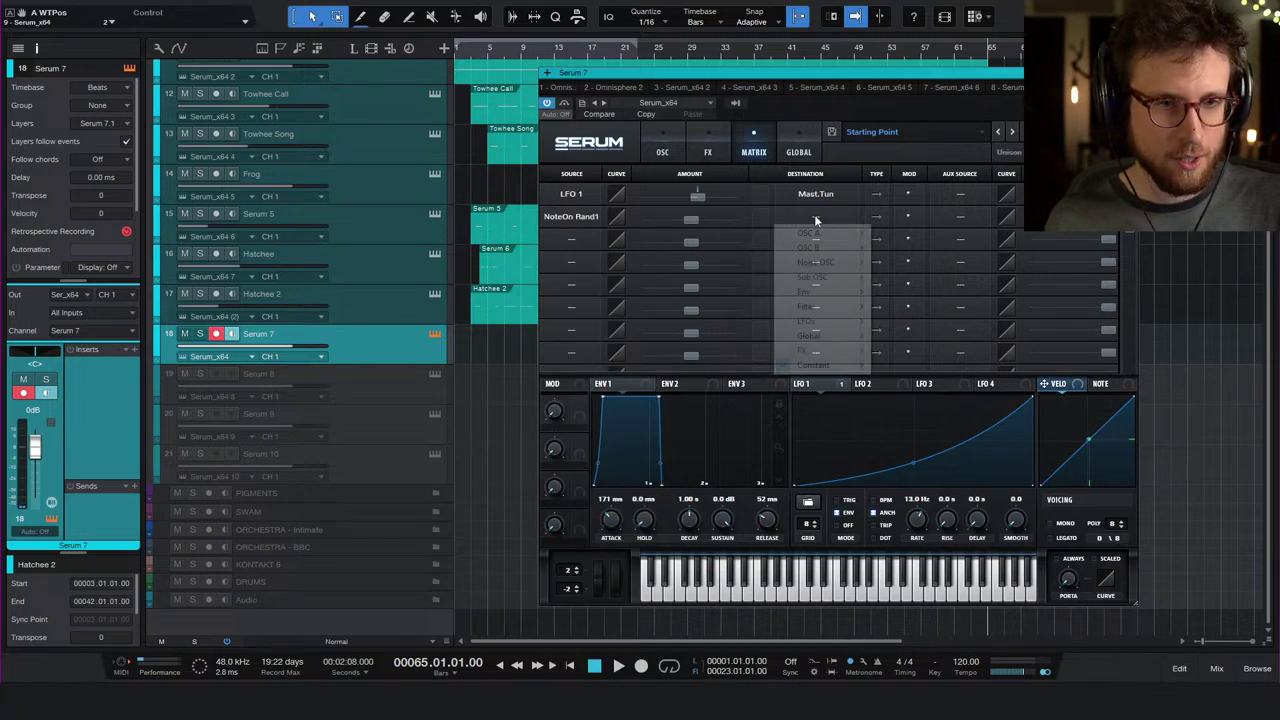
pyautogui.moveTo(830, 335)
pyautogui.click(940, 342)
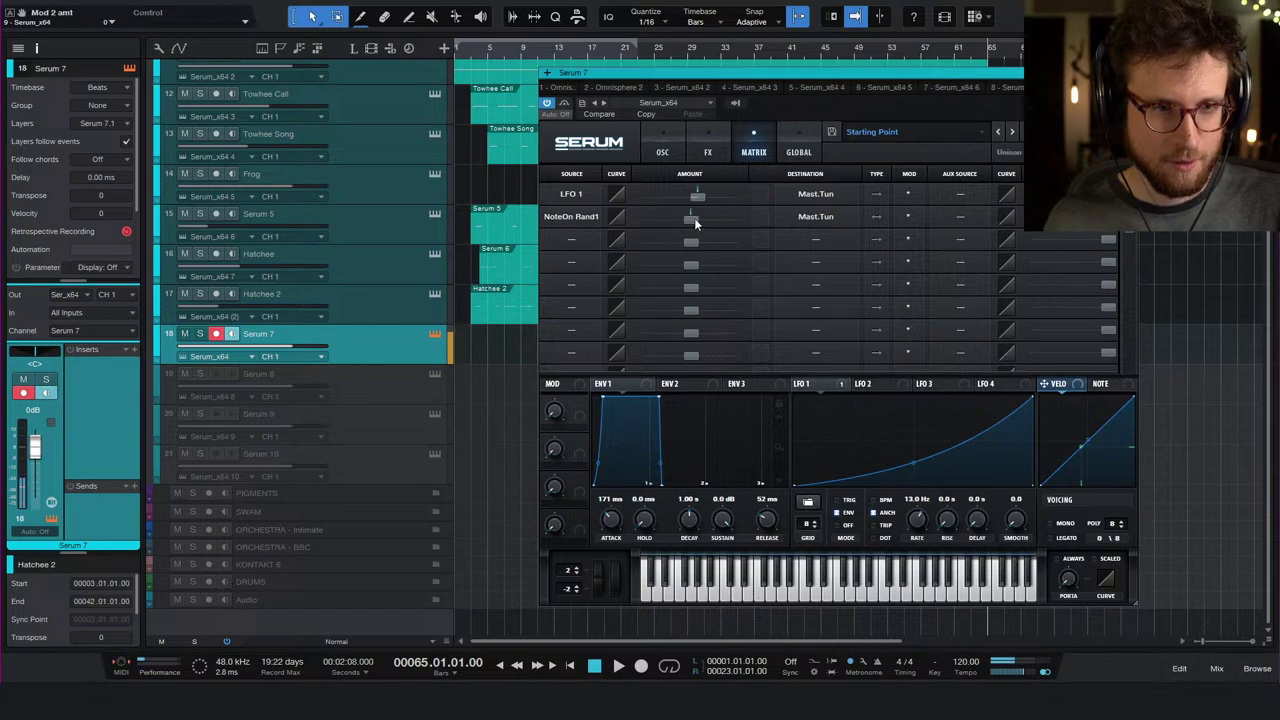
pyautogui.moveTo(694, 218); pyautogui.dragTo(697, 218)
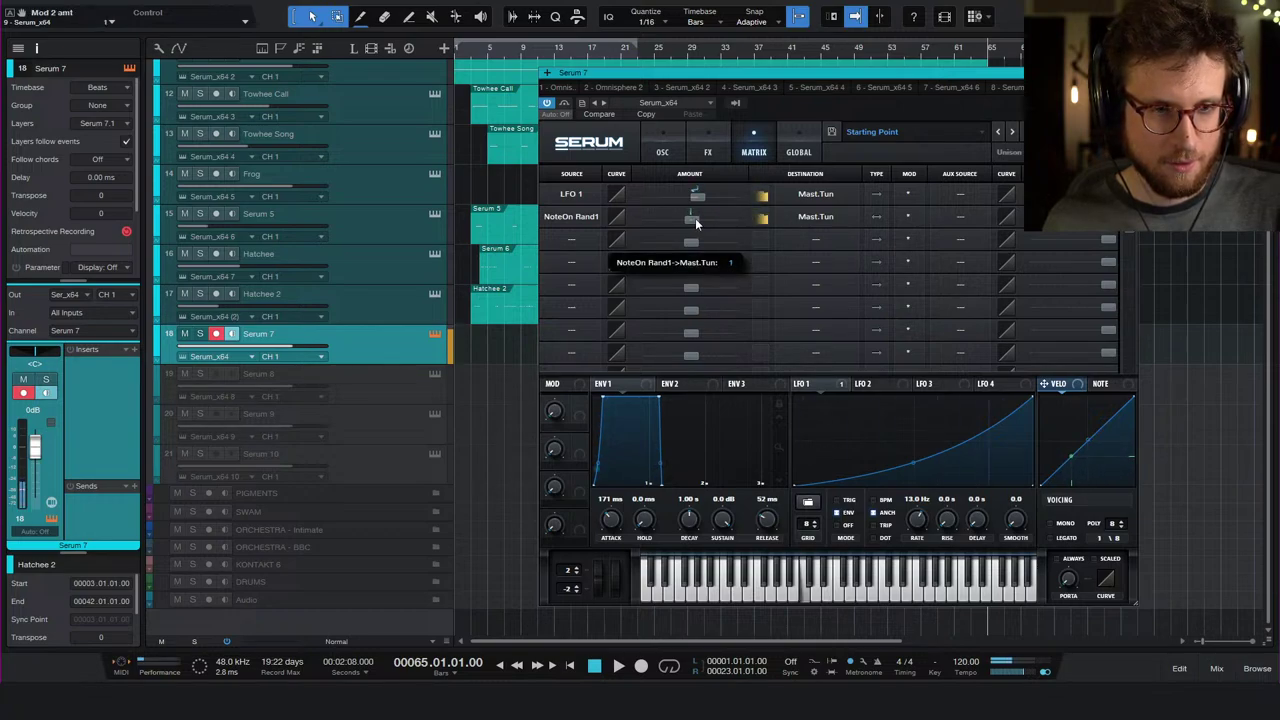
# - Route NoteOn Rand2 to LFO1 Rate in the modulation matrix with an amount of -13
pyautogui.click(572, 243)
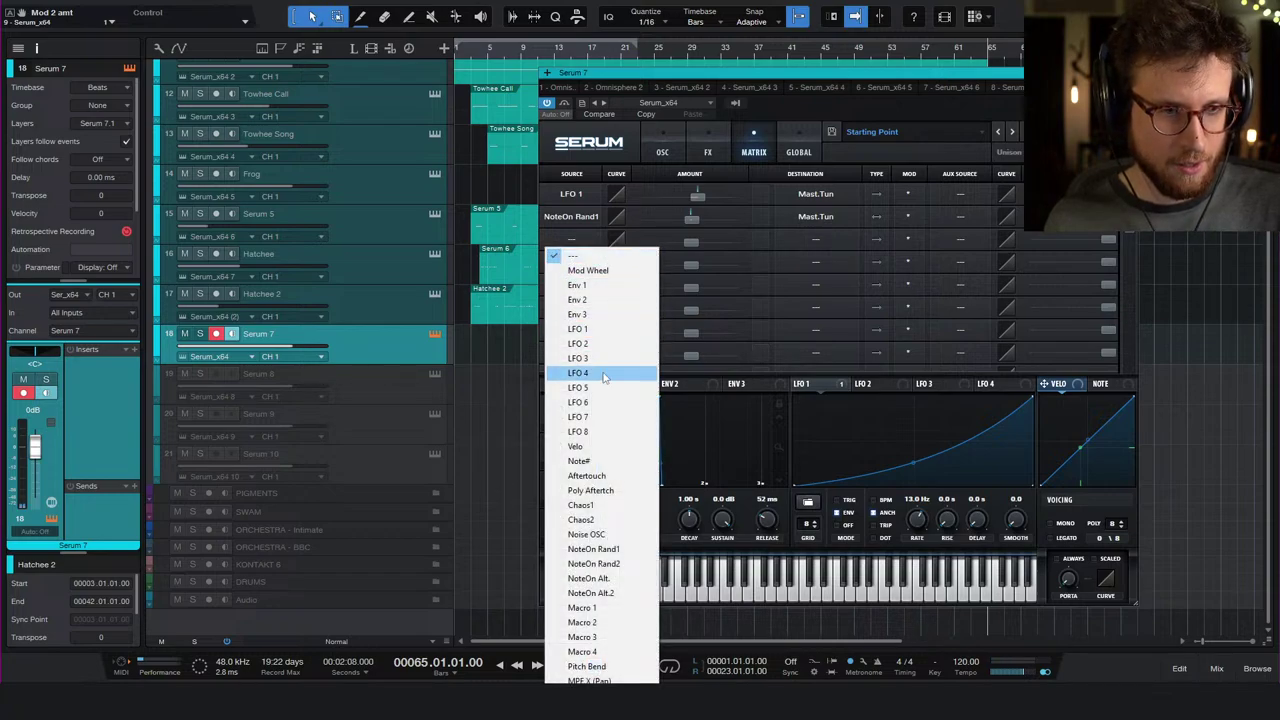
pyautogui.click(624, 564)
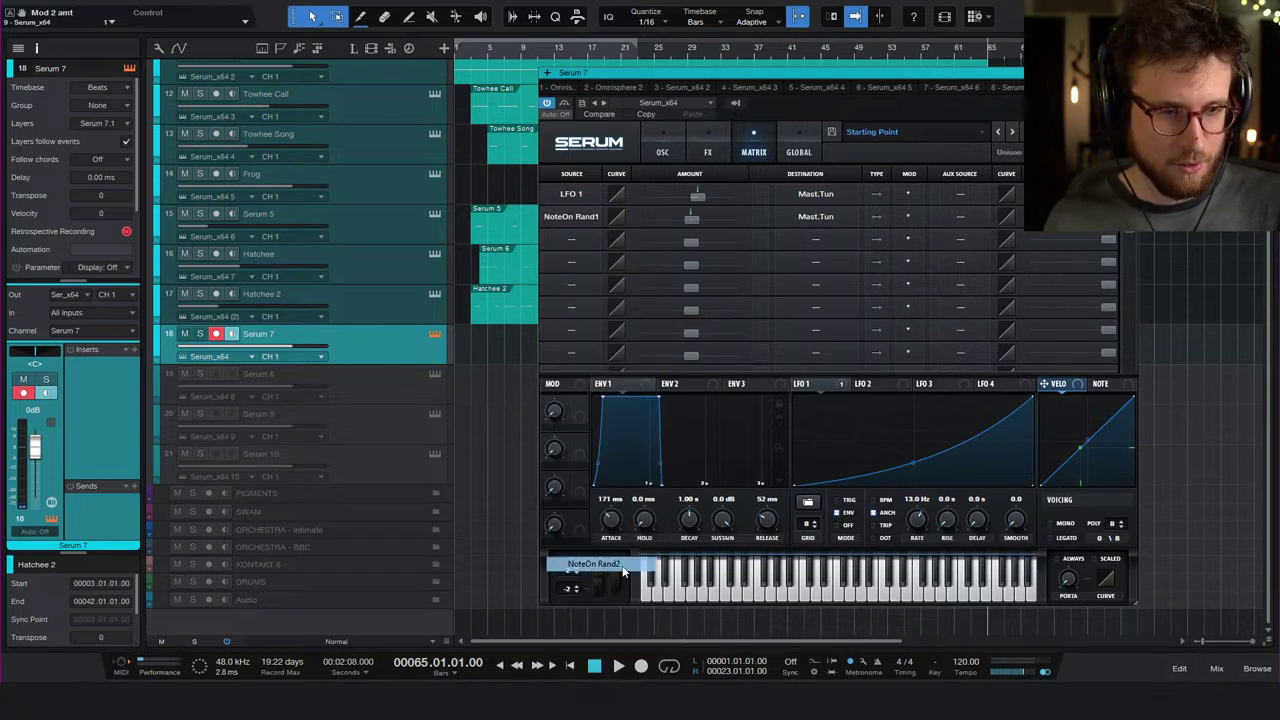
pyautogui.click(815, 240)
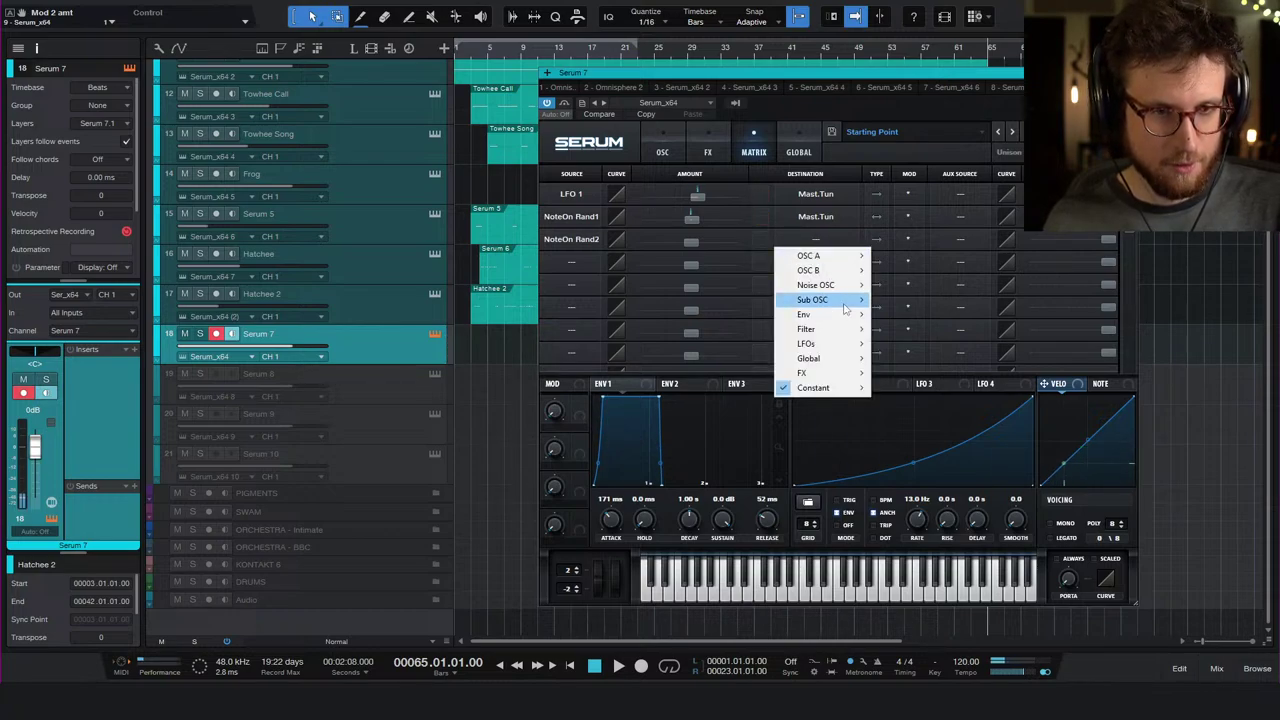
pyautogui.moveTo(848, 344)
pyautogui.click(918, 345)
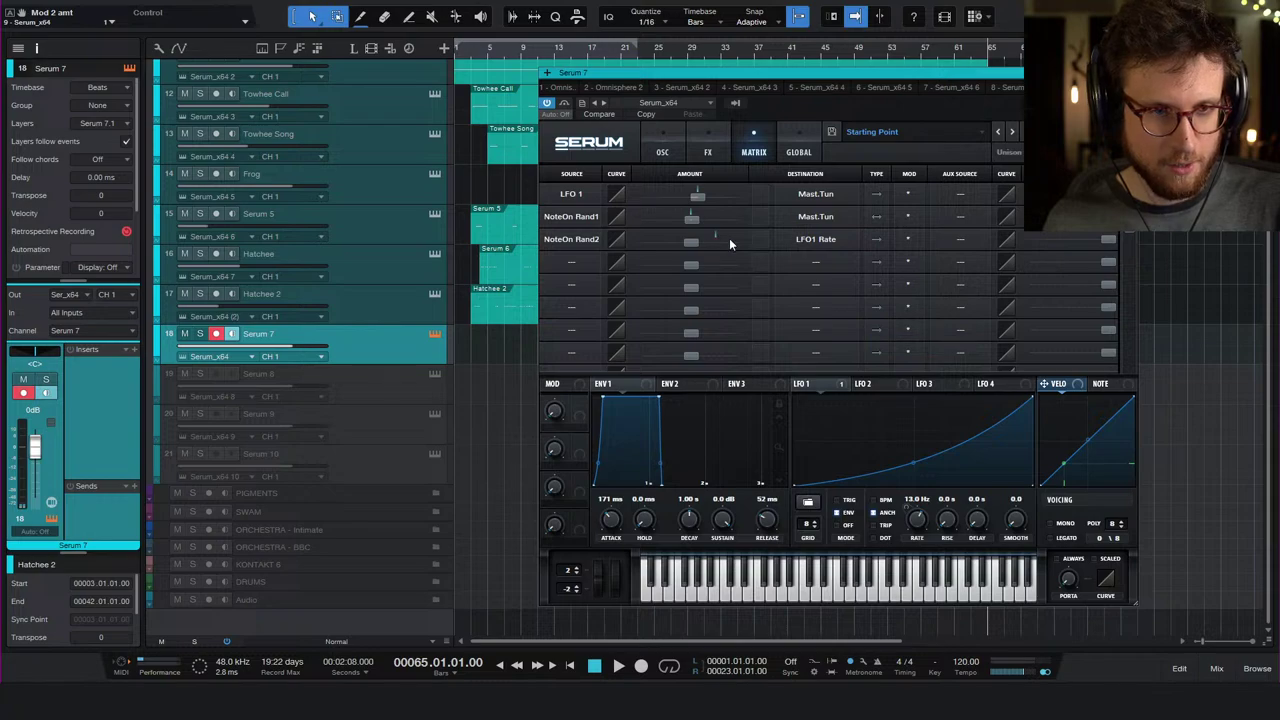
pyautogui.moveTo(700, 242); pyautogui.dragTo(687, 244)
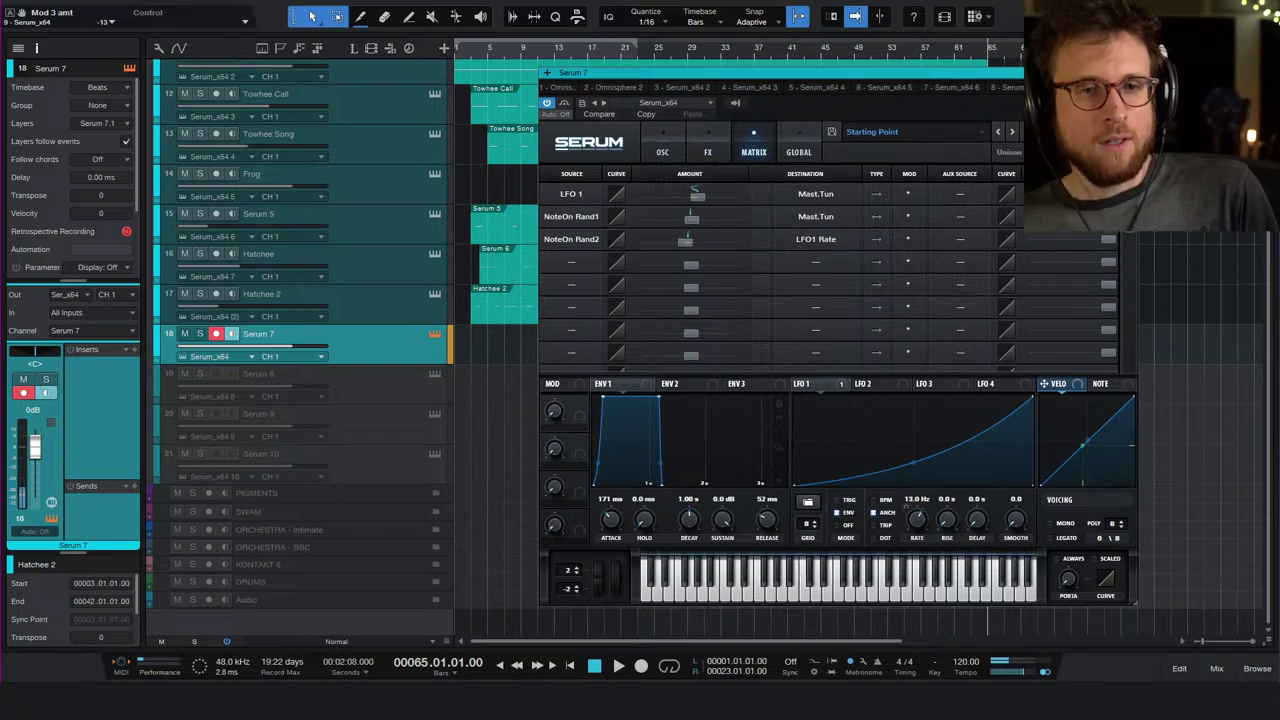
# - Close the instrument window, add a send from the Serum 7 track to Verb1, and raise its level to +9.6 dB
pyautogui.click(89, 545)
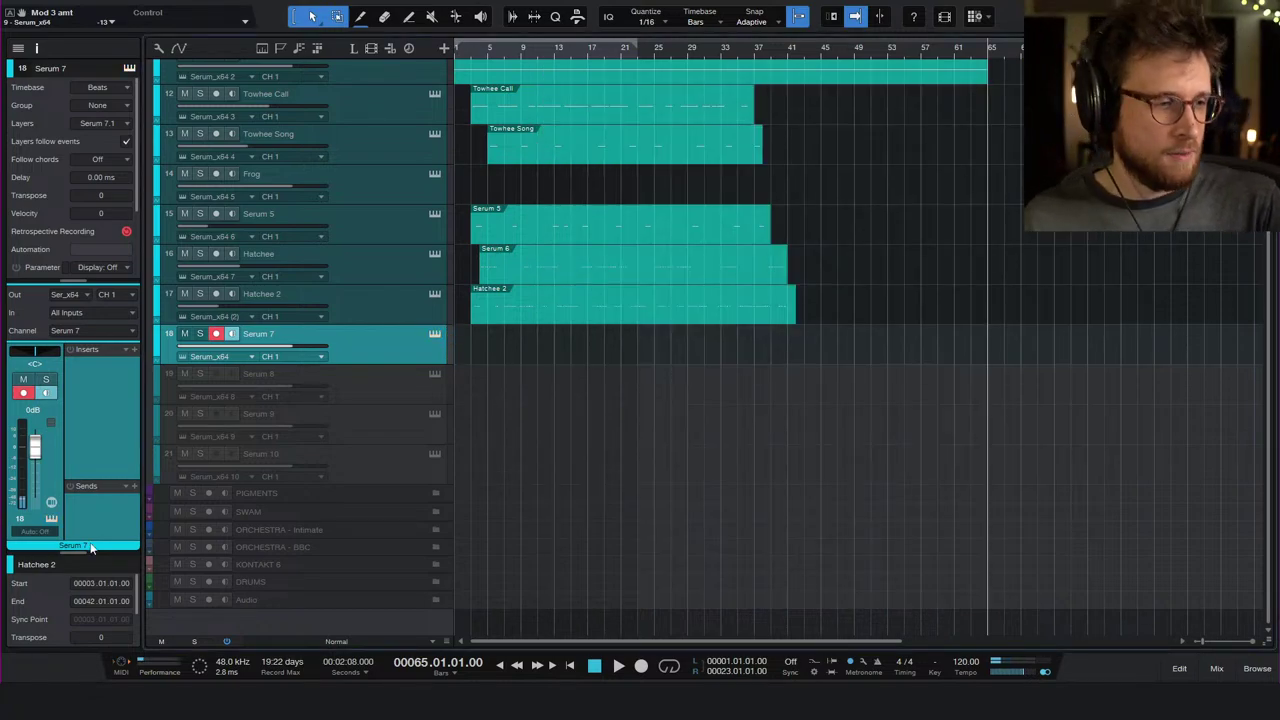
pyautogui.click(134, 486)
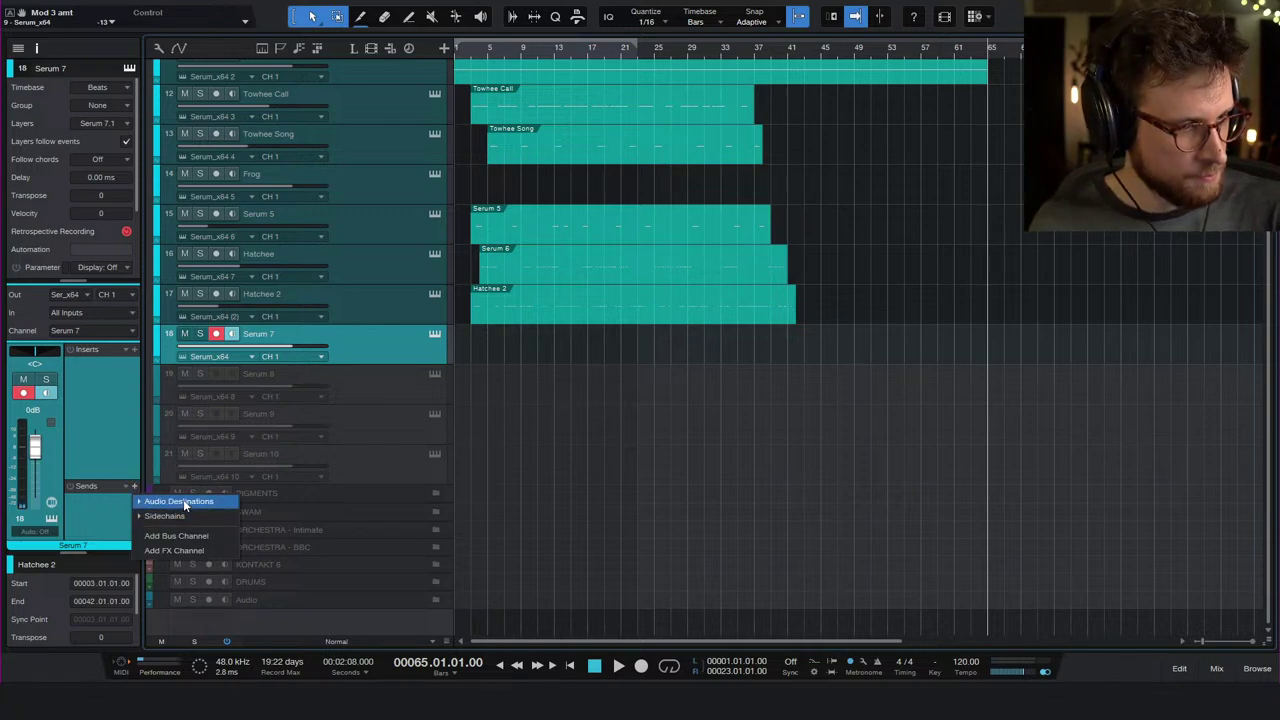
pyautogui.click(183, 499)
pyautogui.click(222, 674)
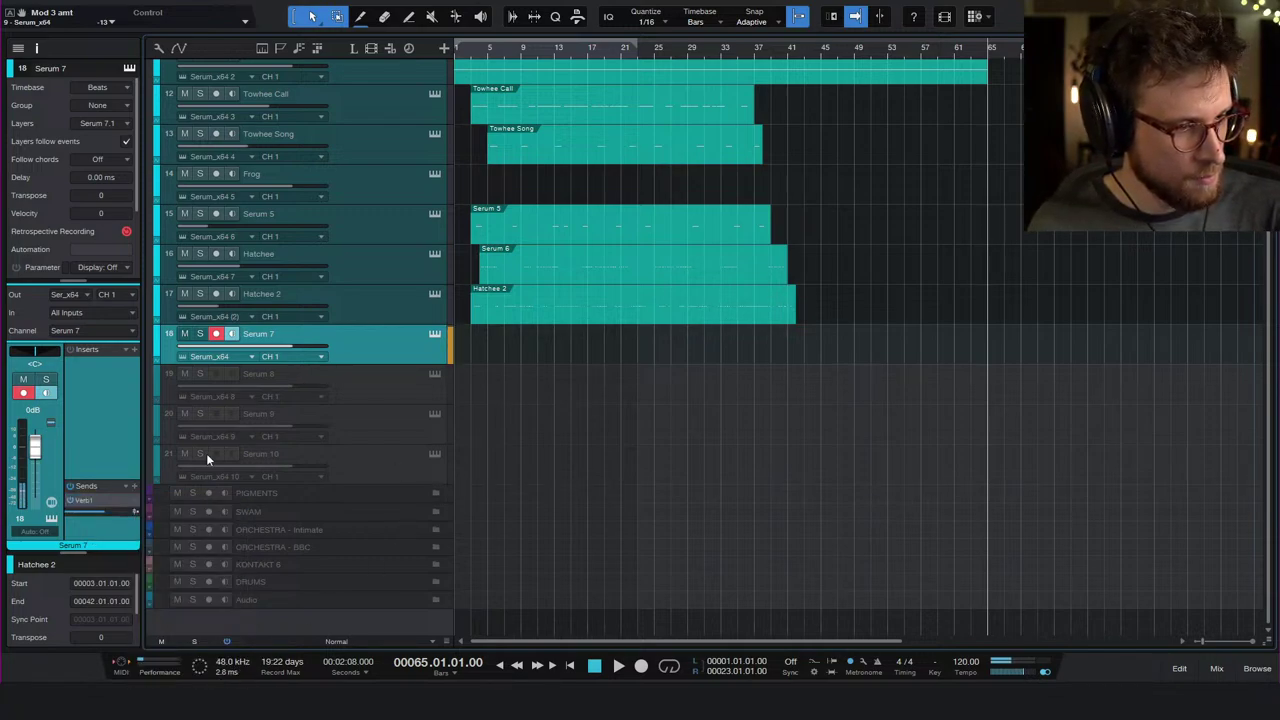
pyautogui.moveTo(100, 510); pyautogui.dragTo(132, 513)
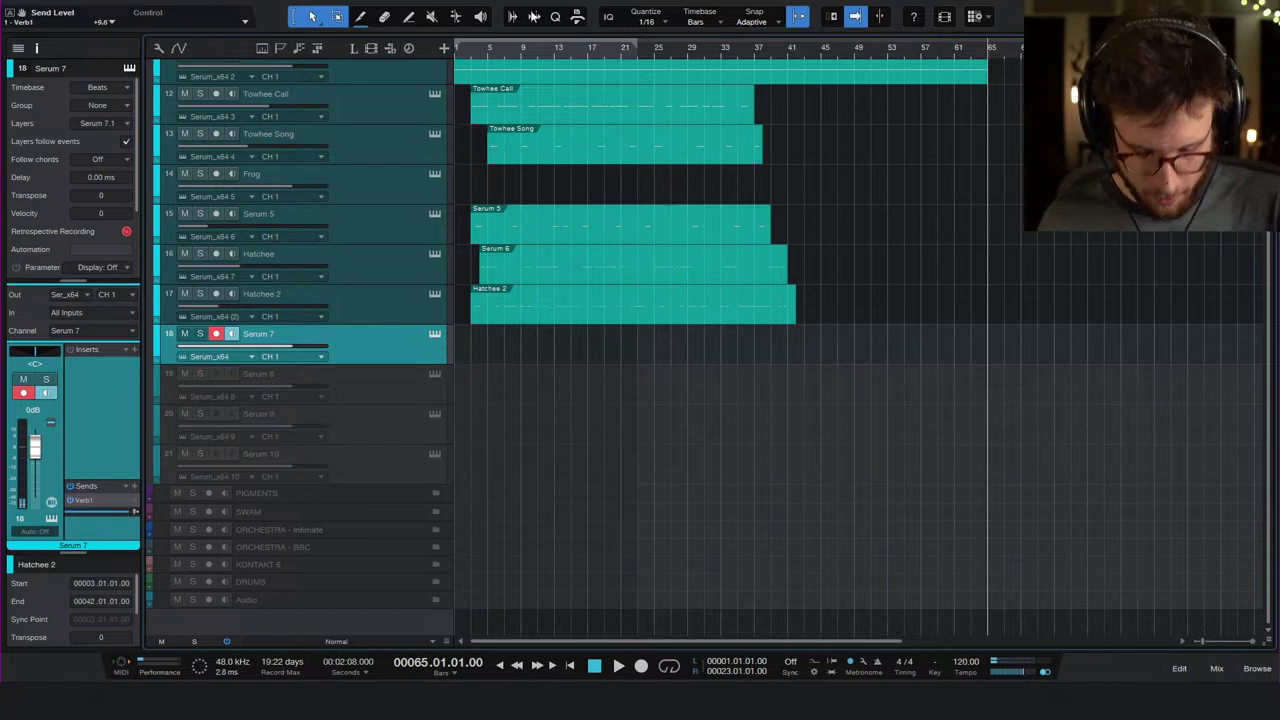
# - Record a MIDI performance on the Serum 7 track from the start of the song to about bar 44
pyautogui.press('Home')
pyautogui.press('KP_Multiply')
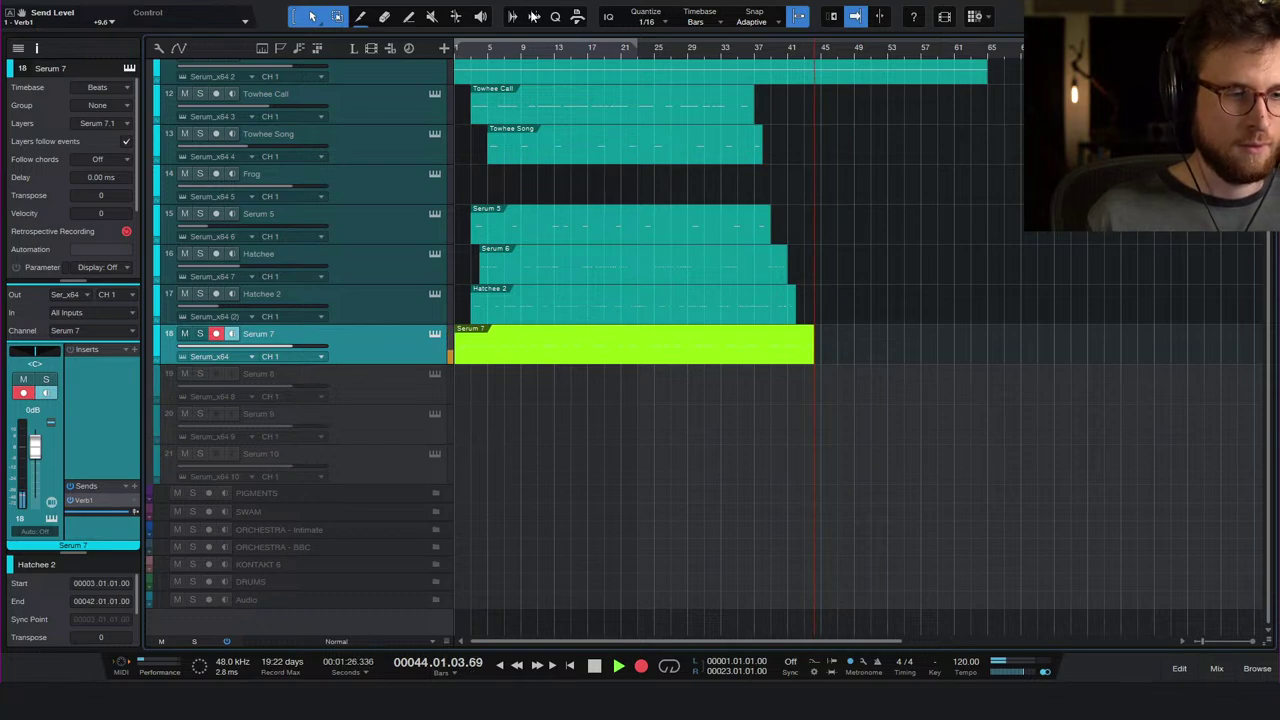
pyautogui.press('space')
# - Rename the Serum 7 track as Tweeter
pyautogui.doubleClick(257, 334)
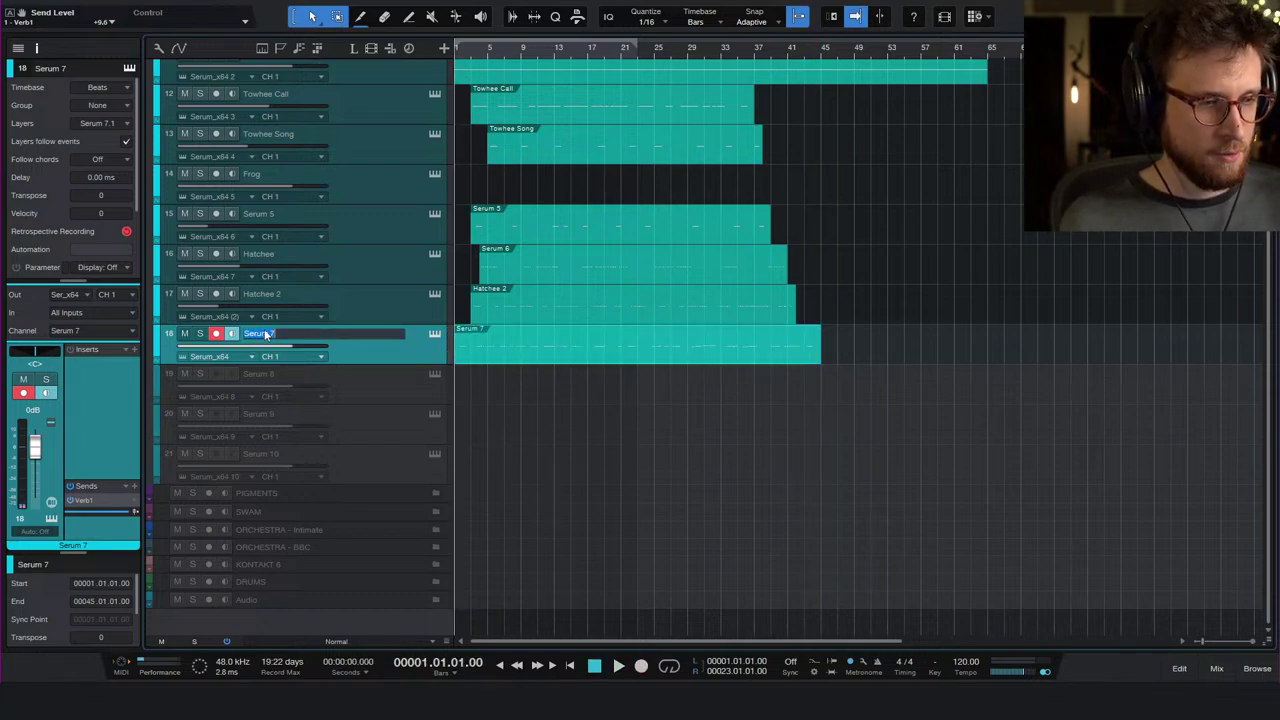
pyautogui.write('Tweet')
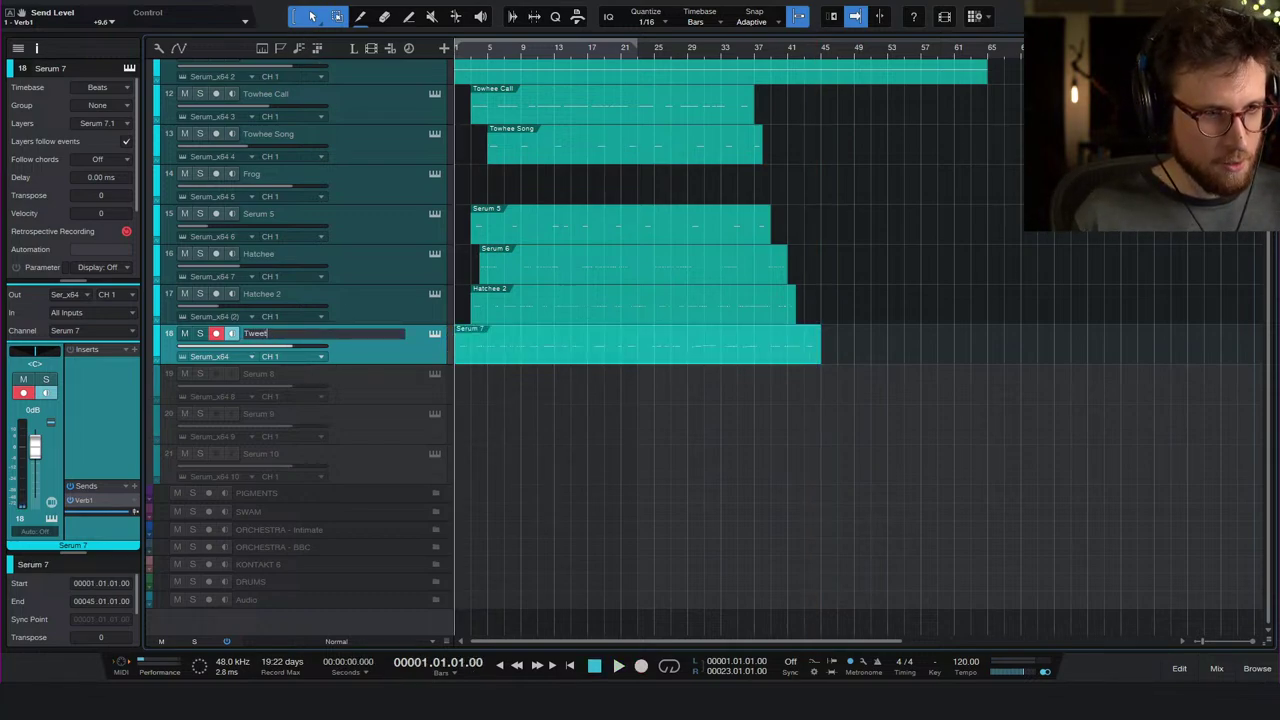
pyautogui.write('er')
pyautogui.press('Return')
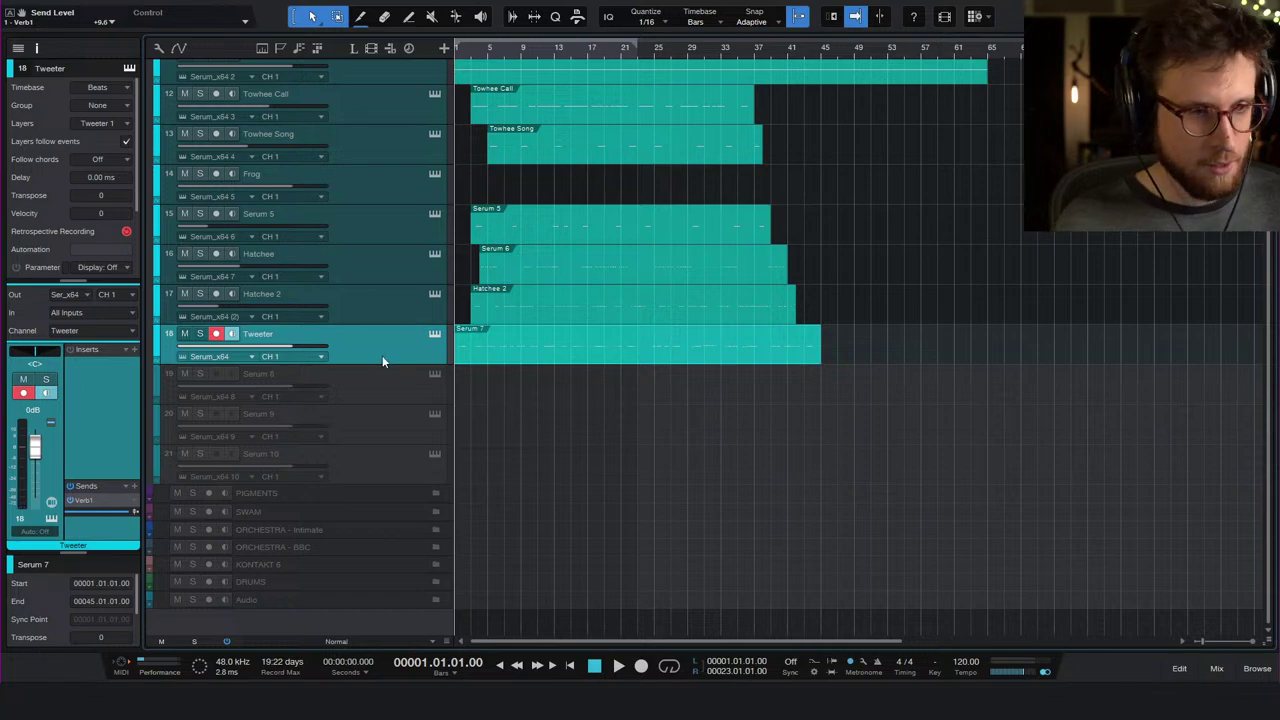
# - Duplicate the Tweeter track, delete the copied event, and pan Tweeter to R59 and Tweeter 2 to L64
pyautogui.hotkey('shift', 'd')
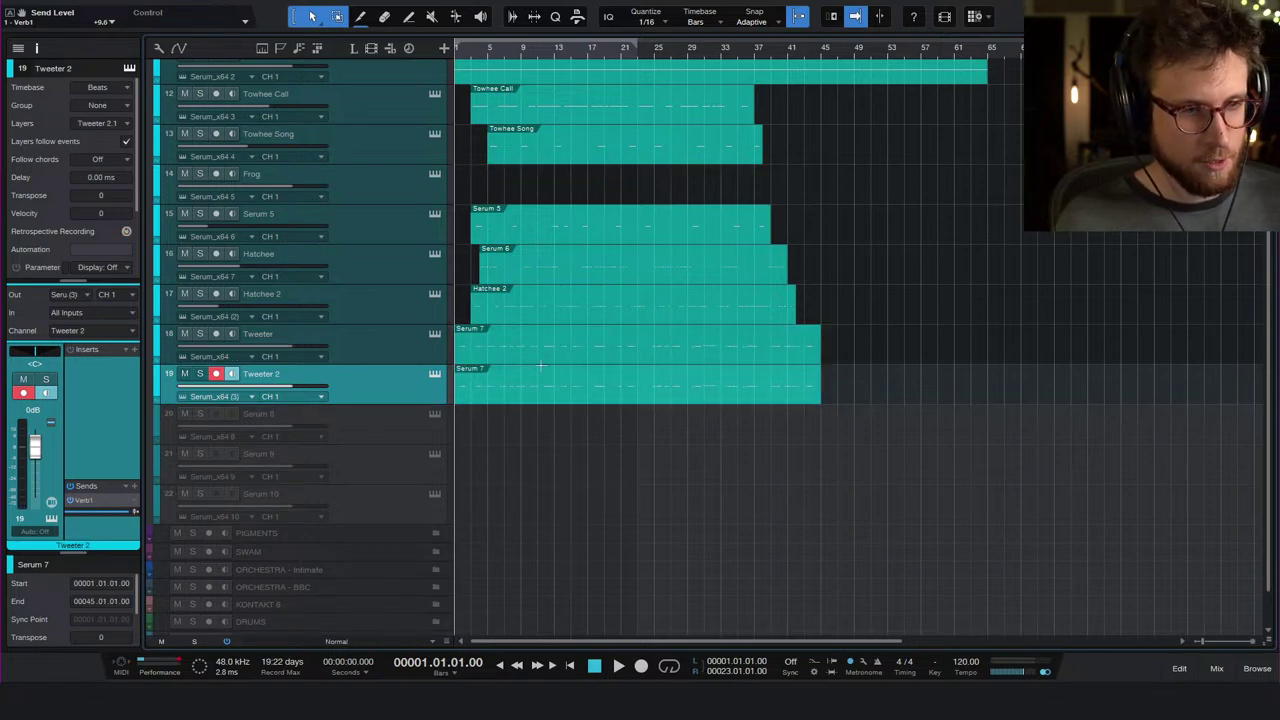
pyautogui.press('Delete')
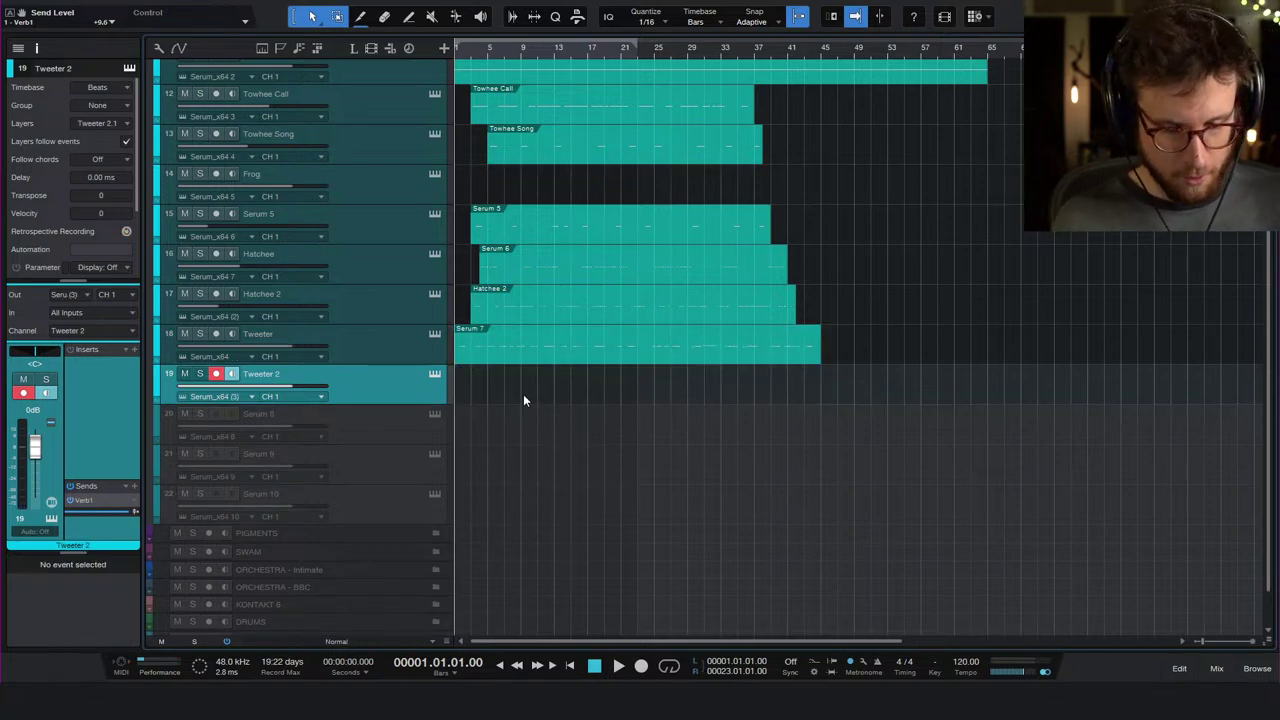
pyautogui.click(388, 357)
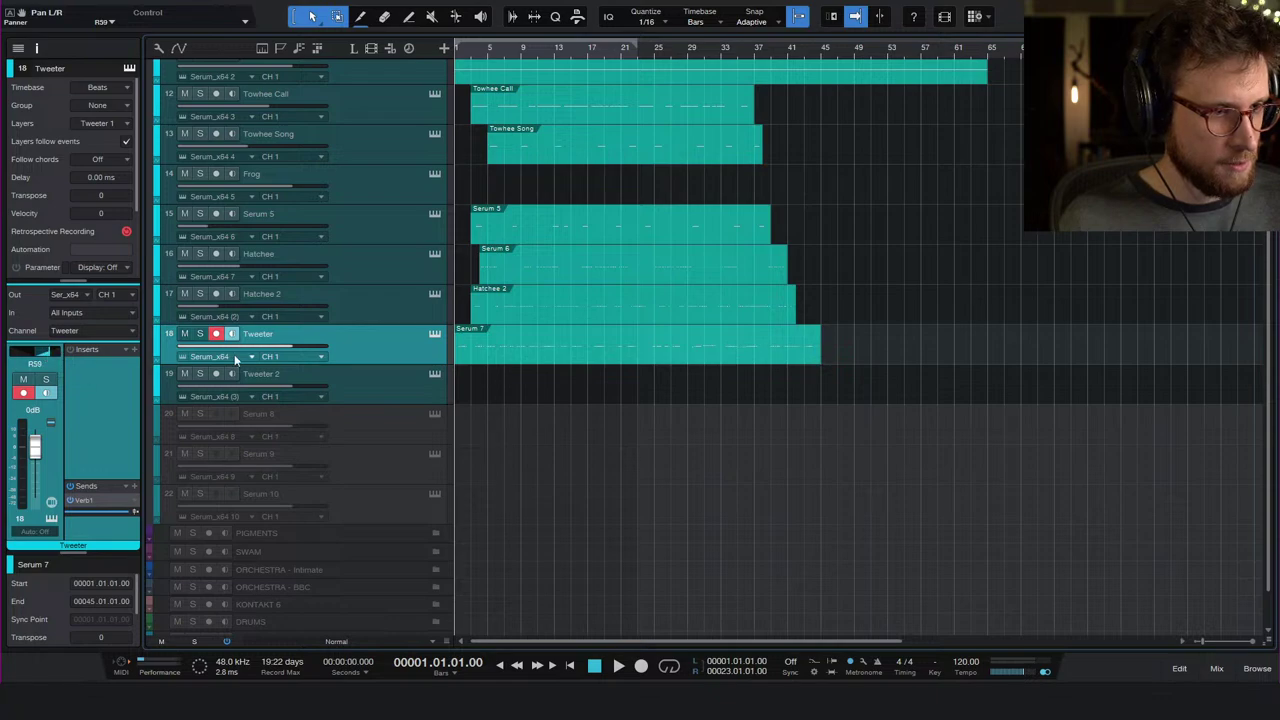
pyautogui.click(363, 387)
pyautogui.moveTo(35, 357); pyautogui.dragTo(22, 357)
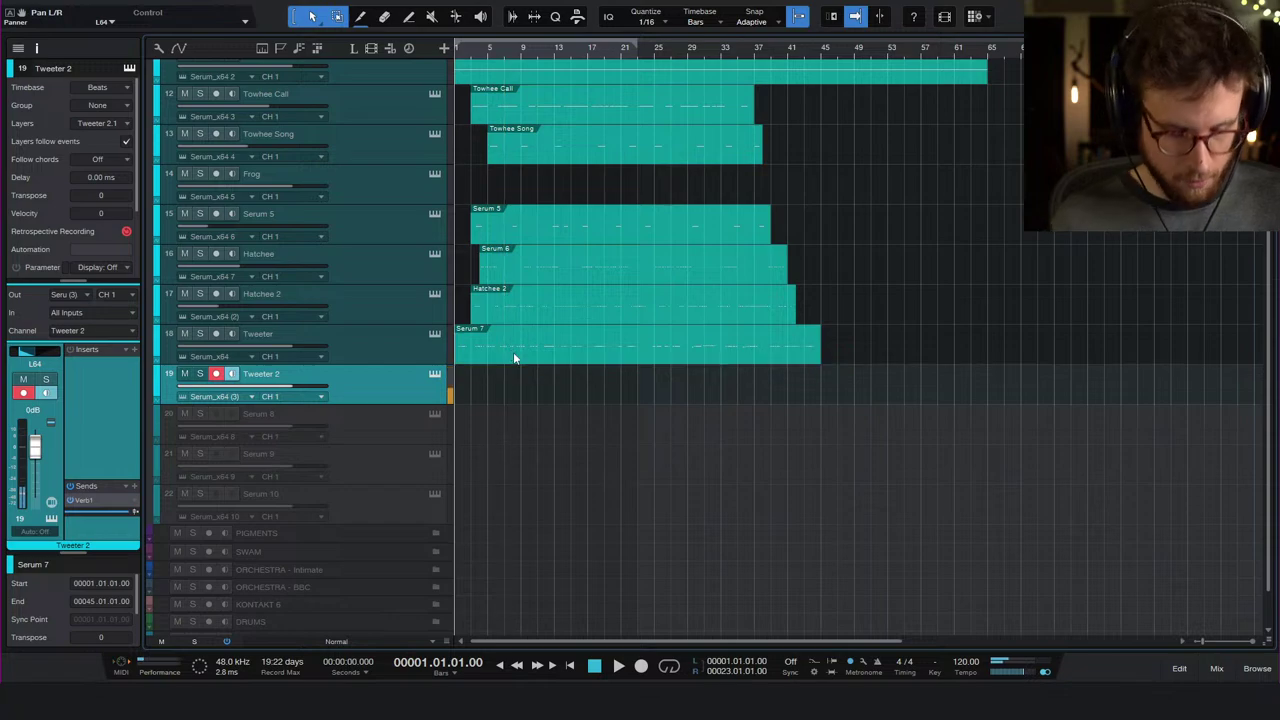
# - Record a second MIDI performance on Tweeter 2 from the start of the song to about bar 45
pyautogui.press('space')
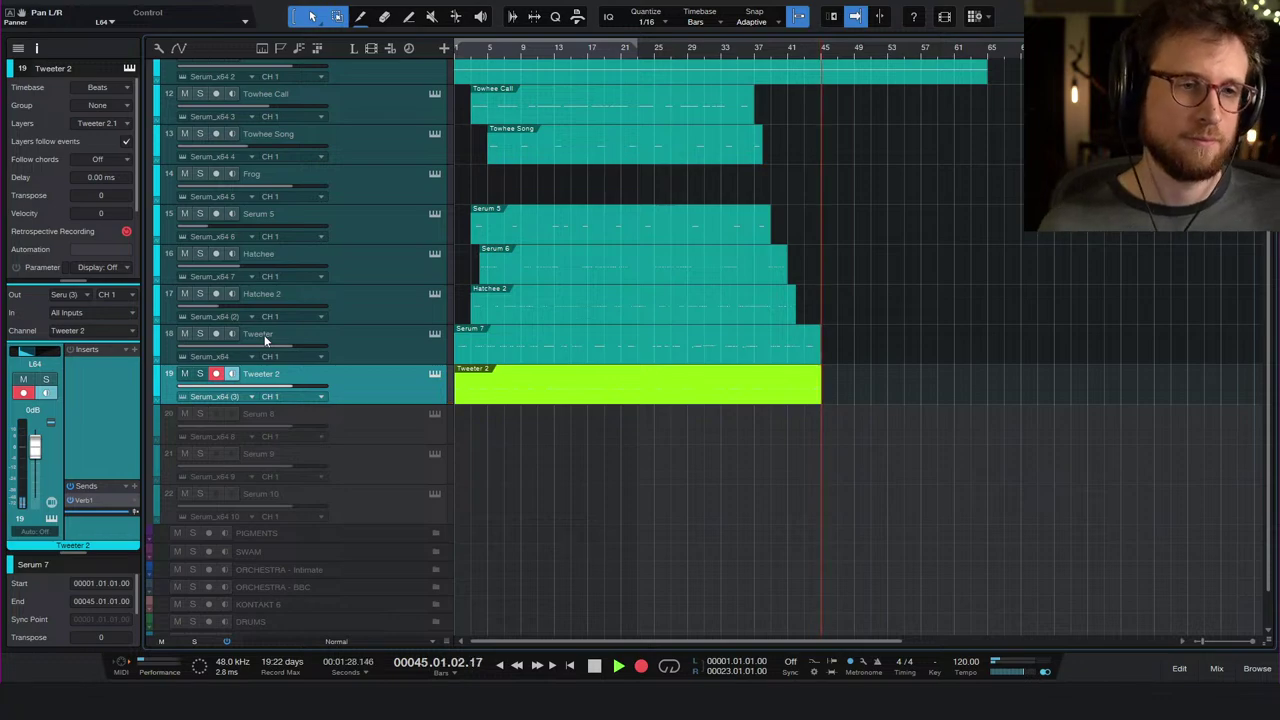
pyautogui.press('space')
# - Enable the Serum 8 track
pyautogui.click(390, 439)
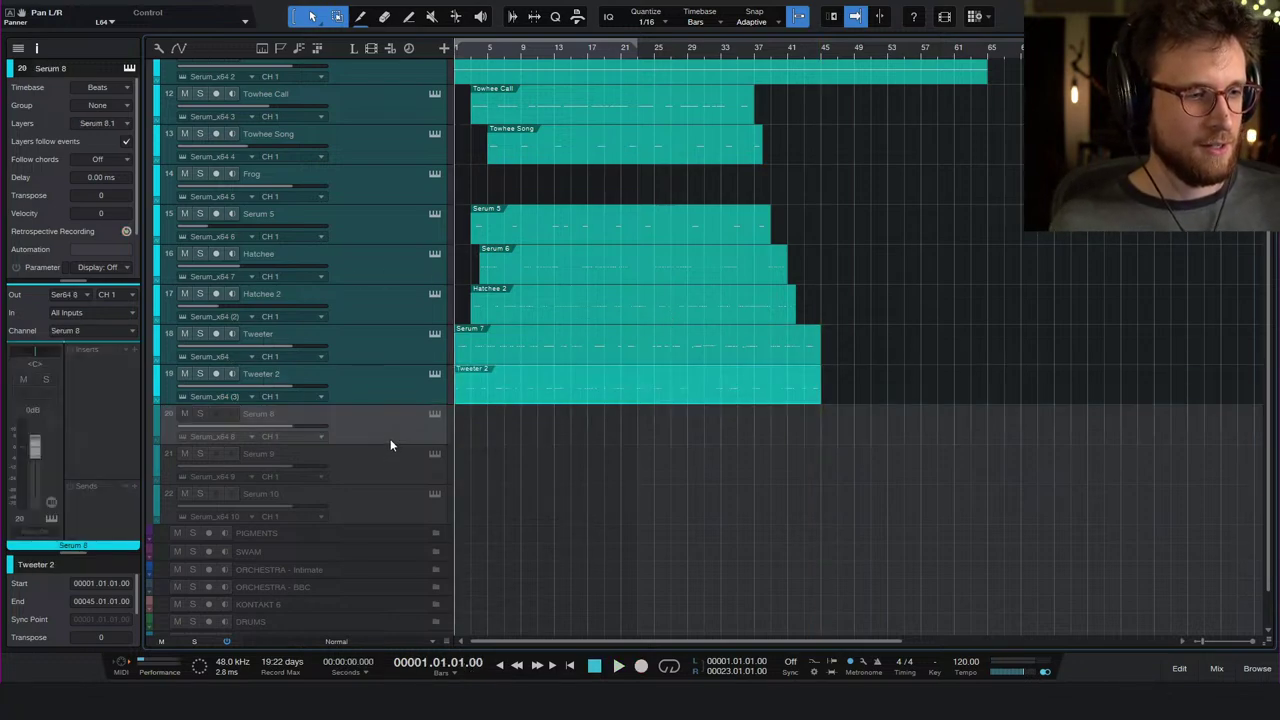
pyautogui.rightClick(390, 439)
pyautogui.click(493, 584)
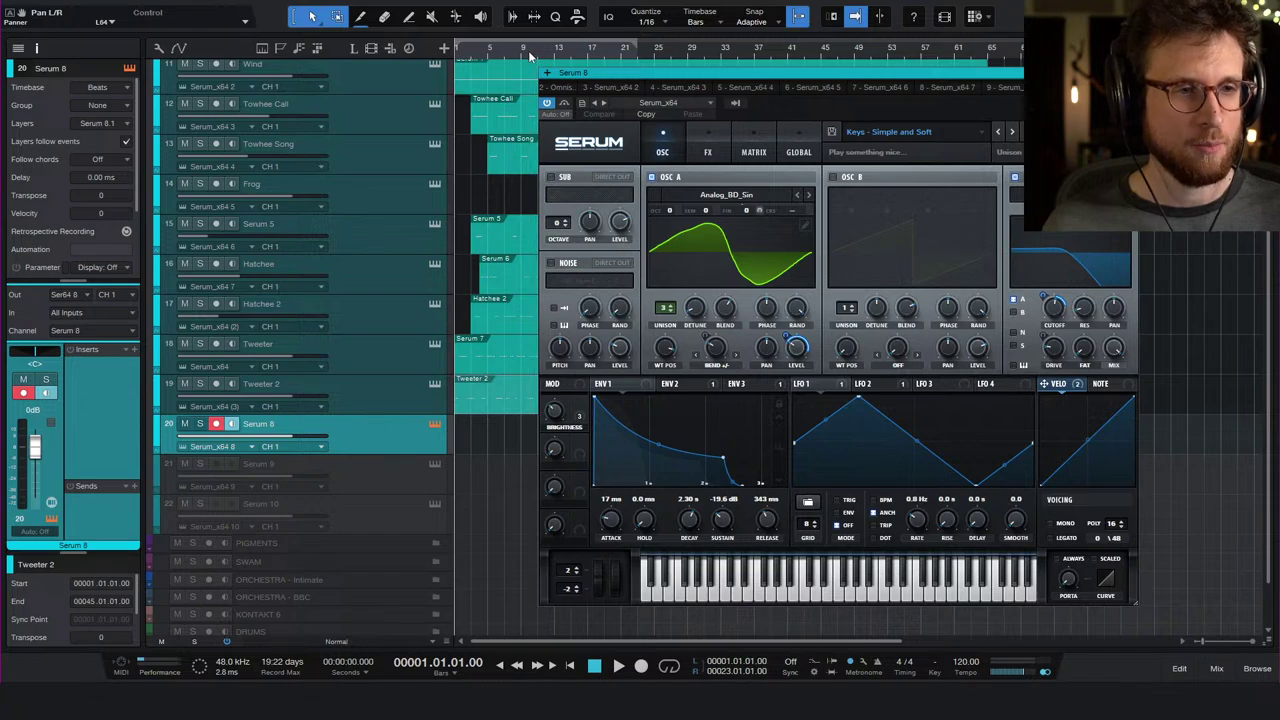
# - Audition the Wind track in solo from bar 10, and clear the solo
pyautogui.scroll(1, 376, 97)
pyautogui.click(342, 92)
pyautogui.press('s')
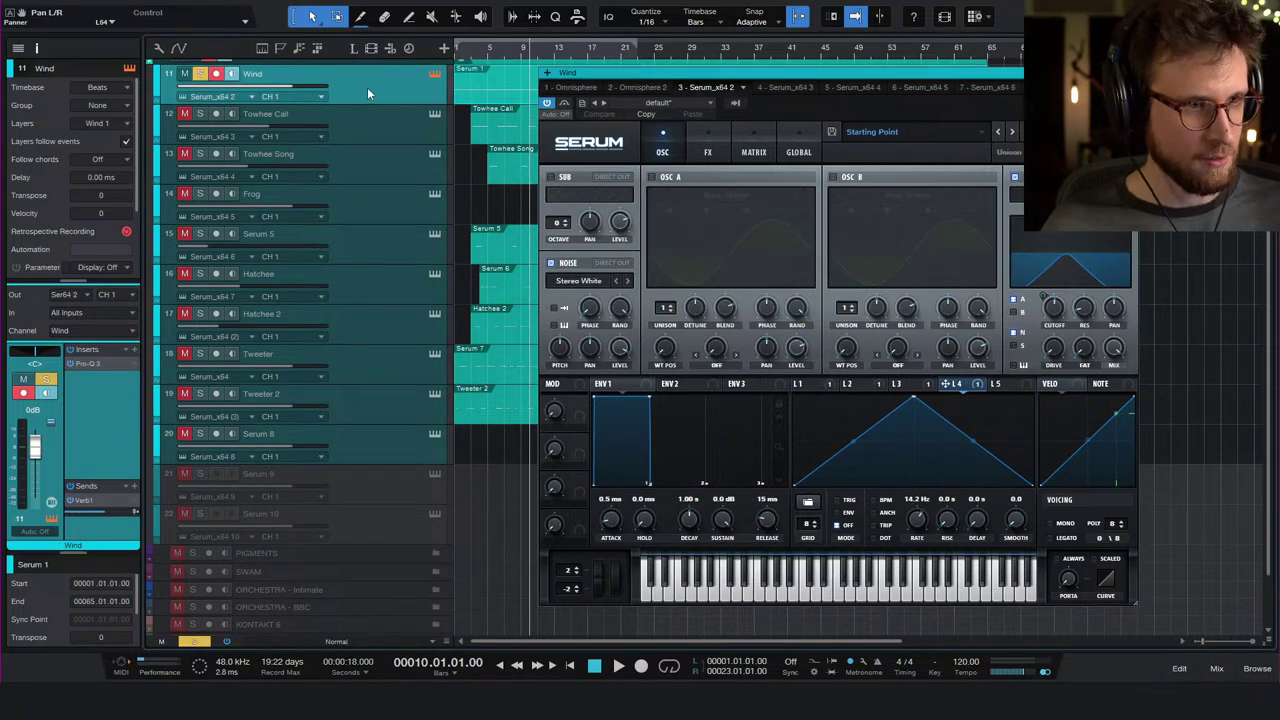
pyautogui.press('space')
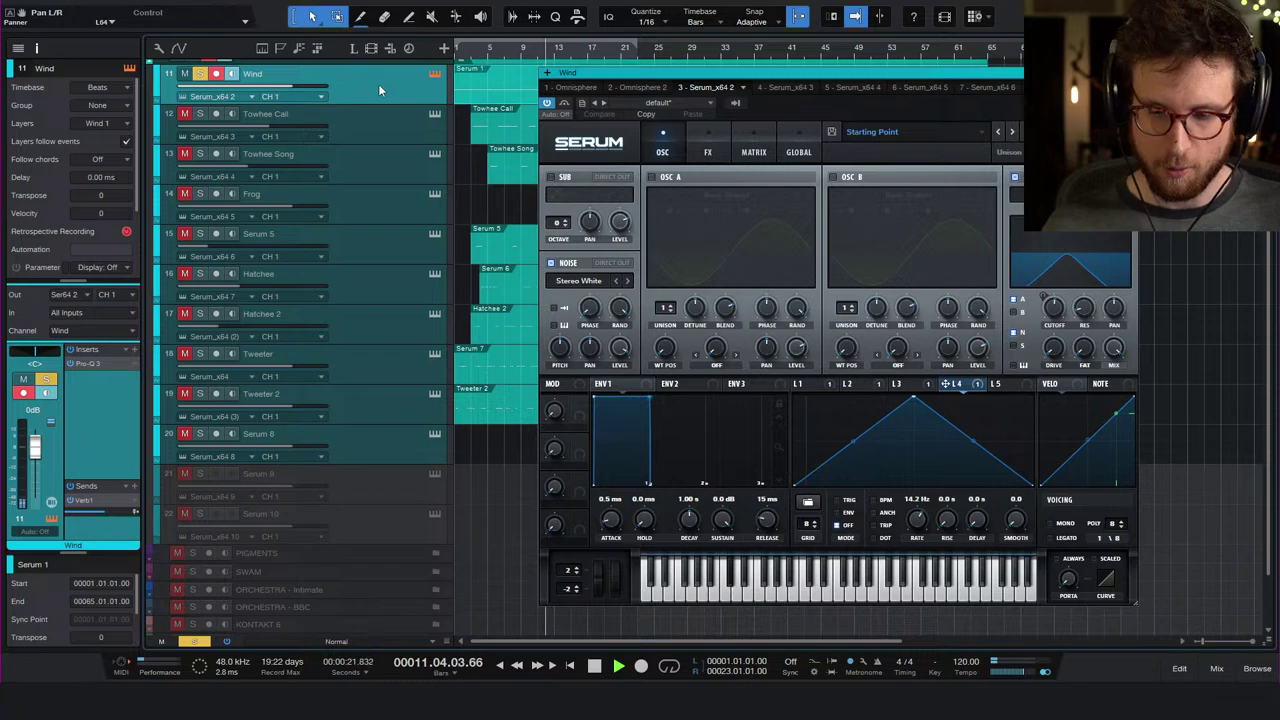
pyautogui.press('s')
pyautogui.press('space')
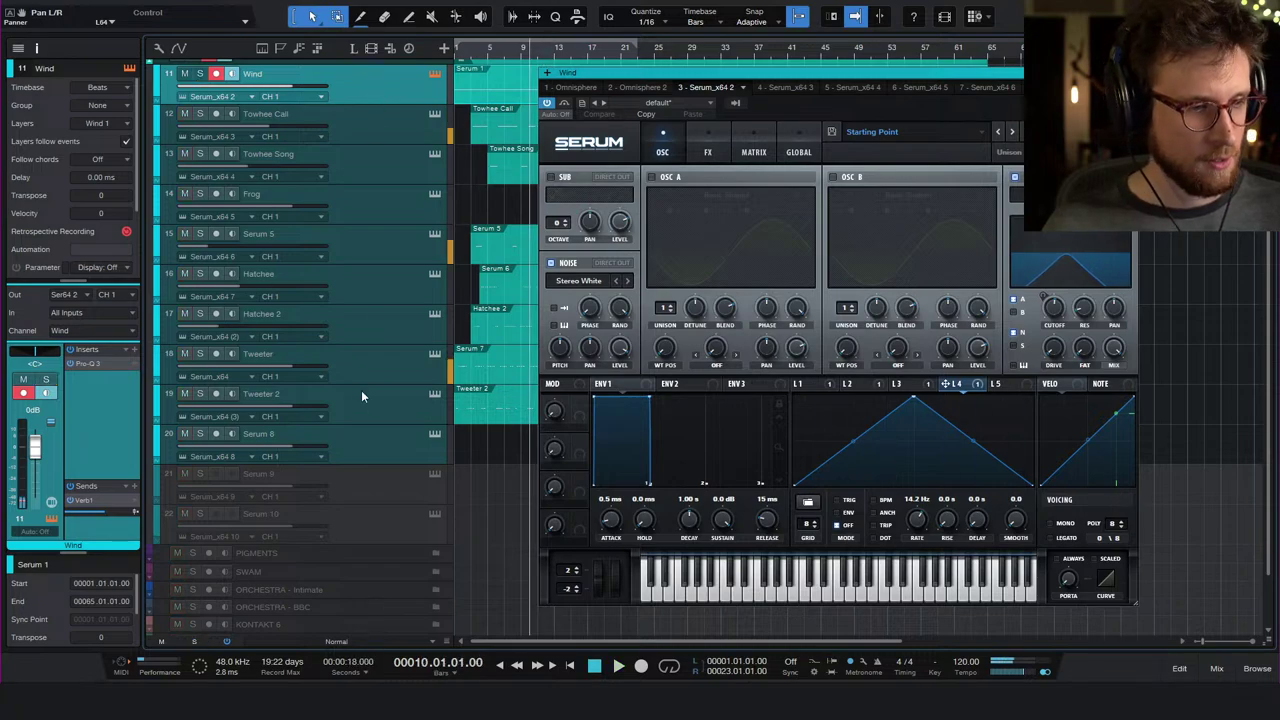
# - Load the preset Misc - Water Wheel in the Serum 8 track's instrument
pyautogui.click(364, 440)
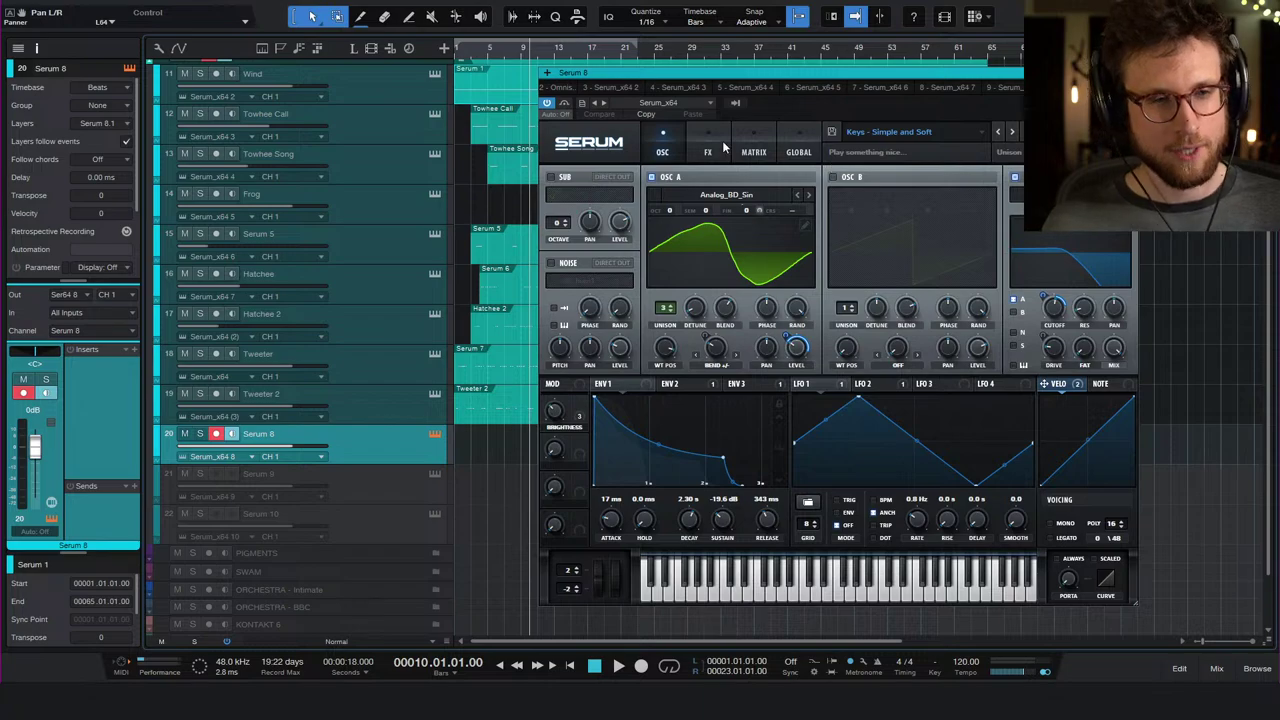
pyautogui.click(888, 132)
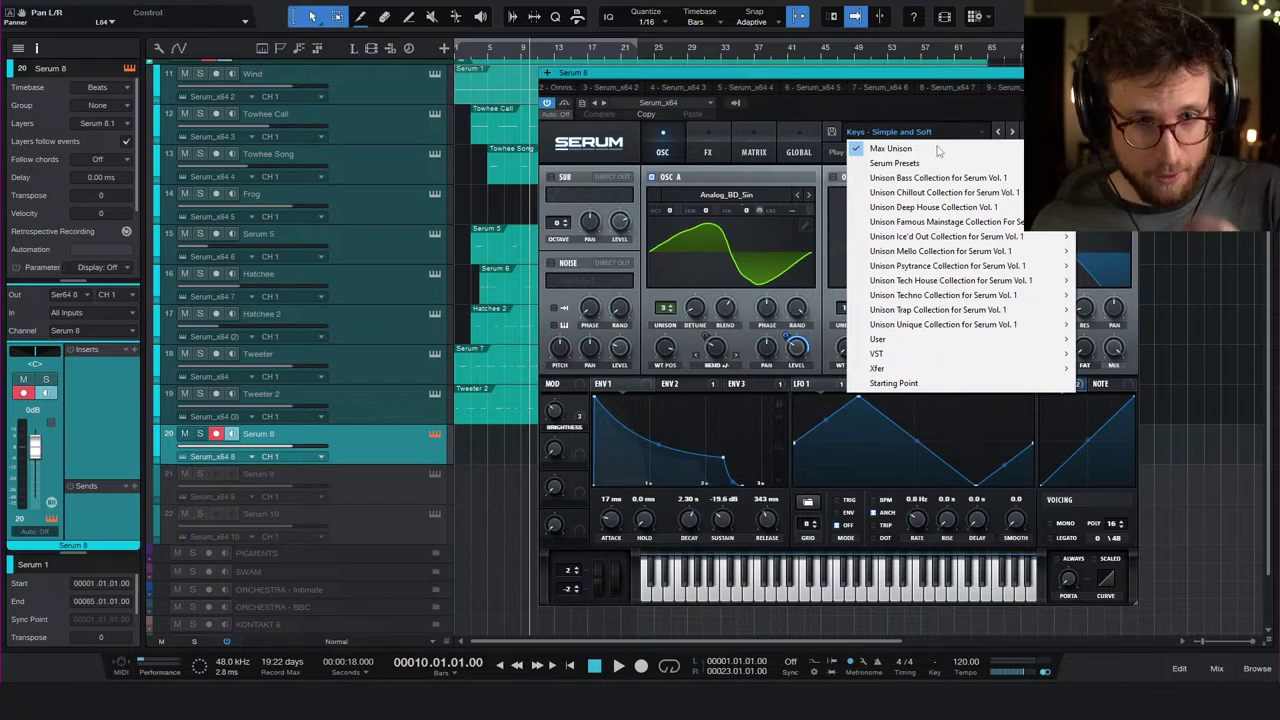
pyautogui.moveTo(1005, 196)
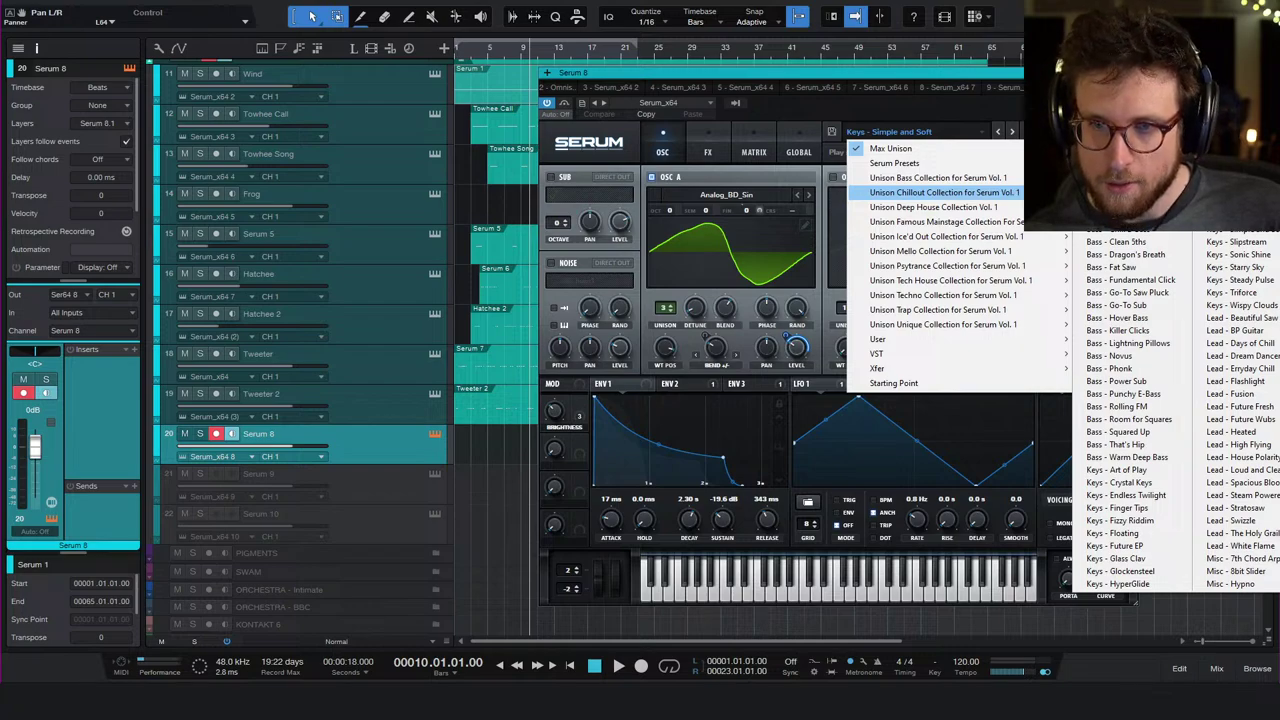
pyautogui.click(1240, 596)
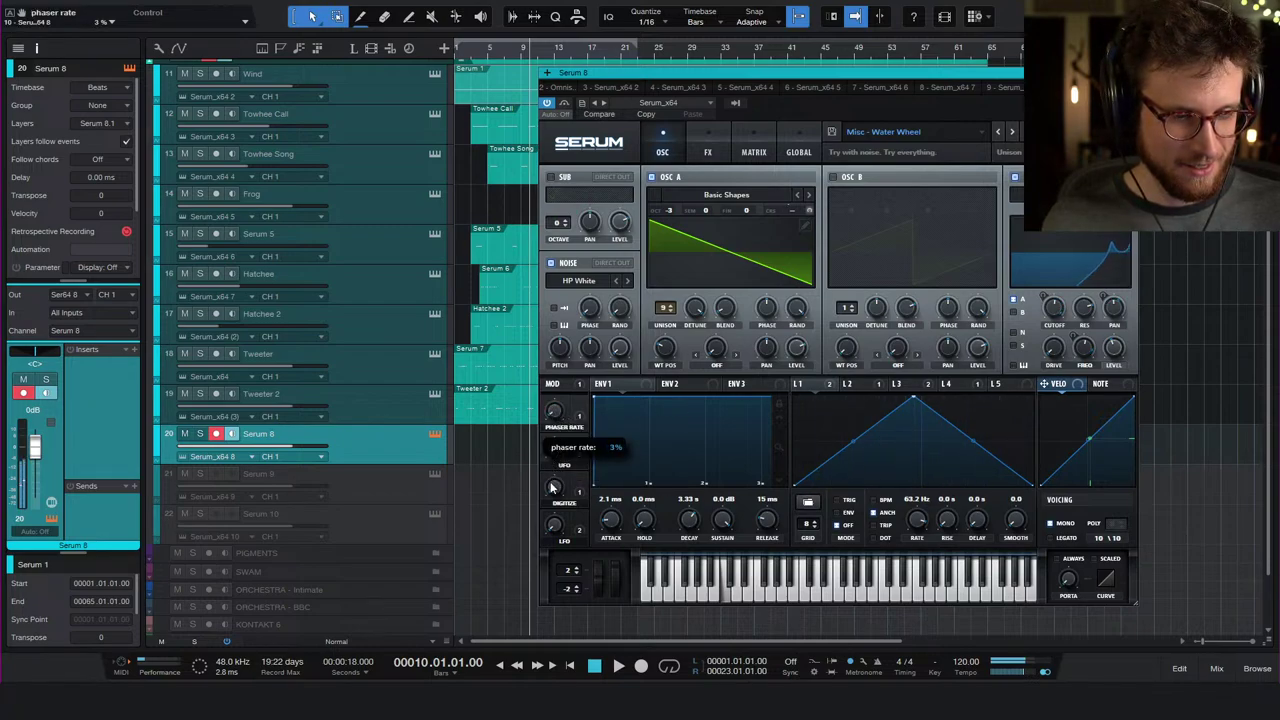
# - Sweep the Water Wheel preset's phaser rate, LFO and Digitize macros to audition their effect on the sound
pyautogui.moveTo(566, 398); pyautogui.dragTo(562, 410)
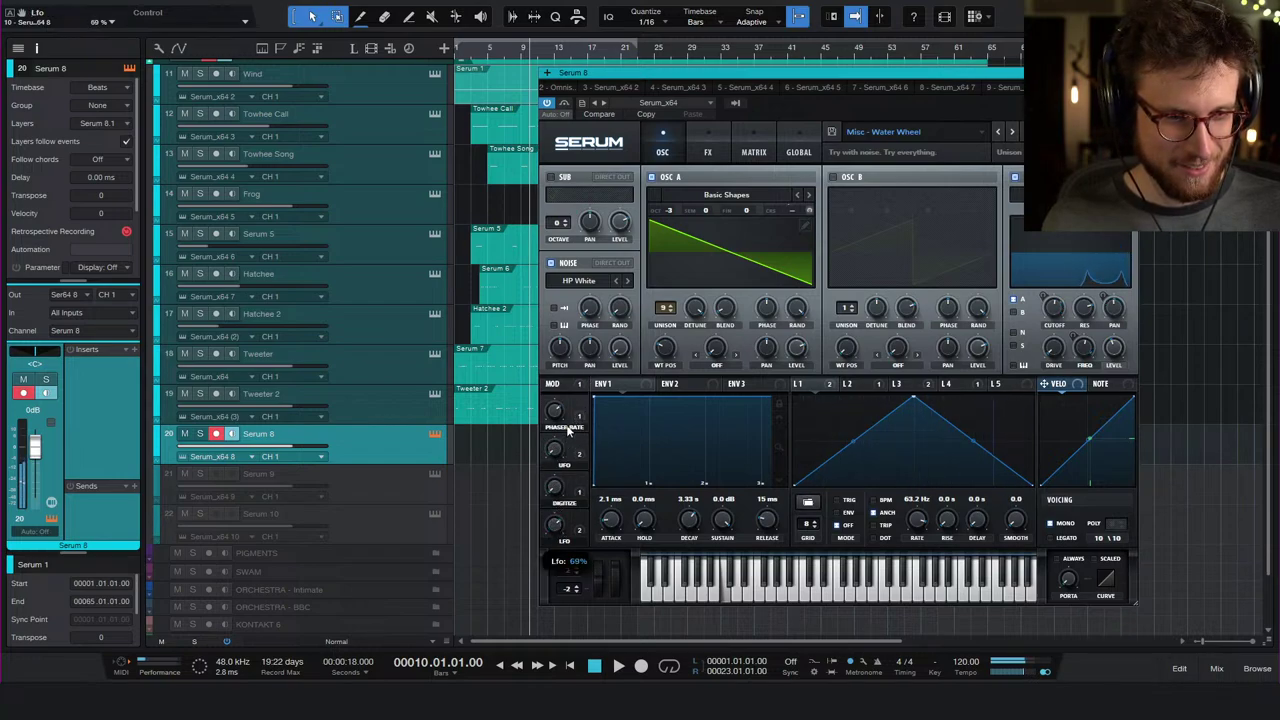
pyautogui.moveTo(573, 418); pyautogui.dragTo(570, 440)
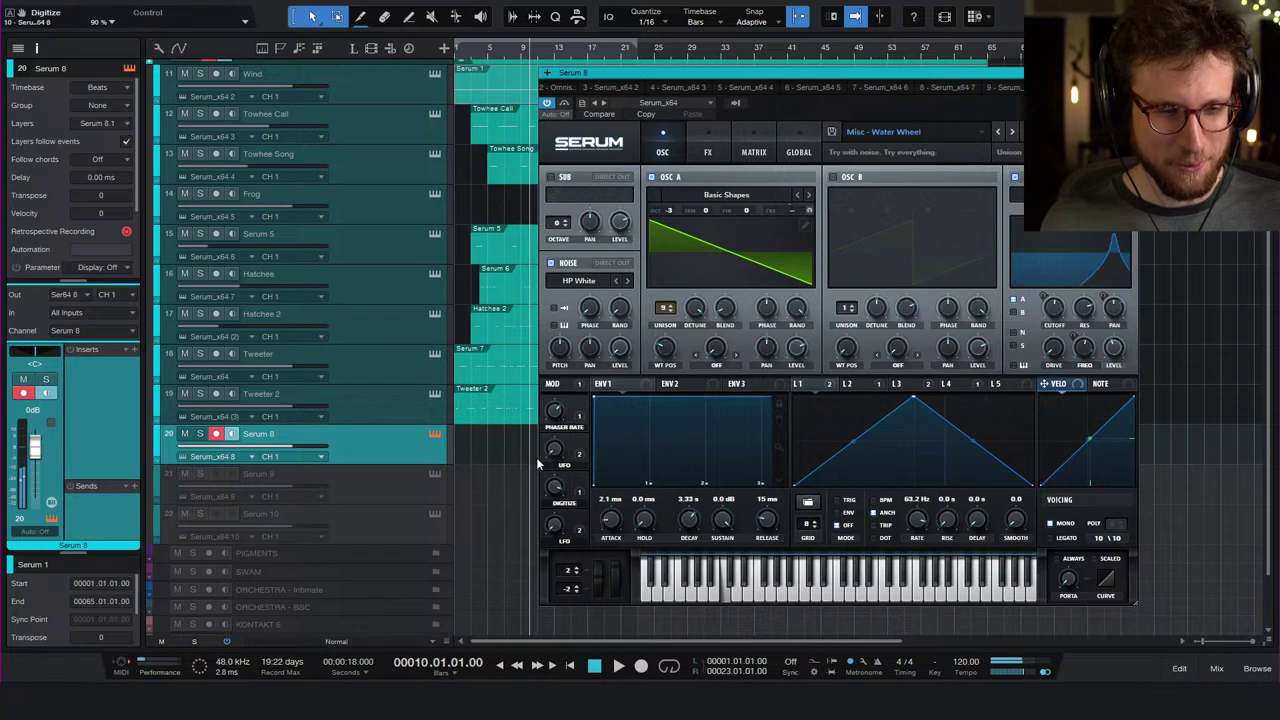
pyautogui.moveTo(572, 401); pyautogui.dragTo(599, 347)
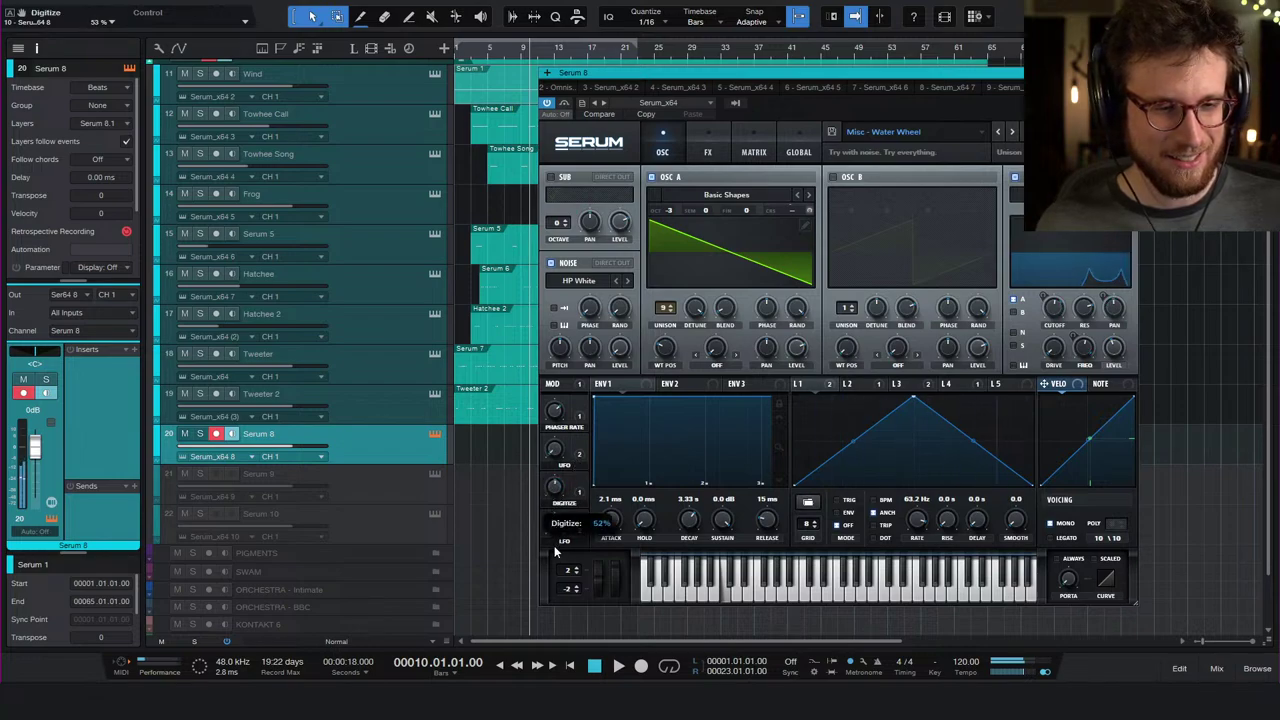
pyautogui.moveTo(556, 602); pyautogui.dragTo(558, 648)
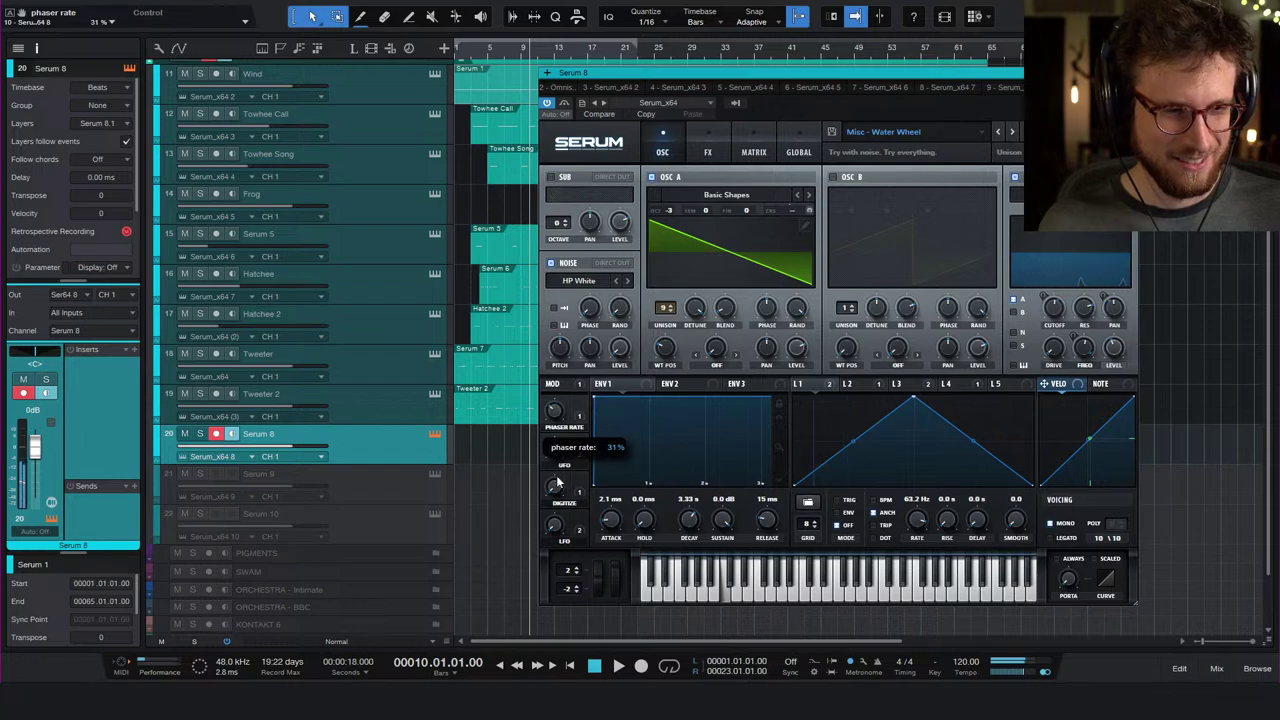
pyautogui.moveTo(558, 484); pyautogui.dragTo(563, 503)
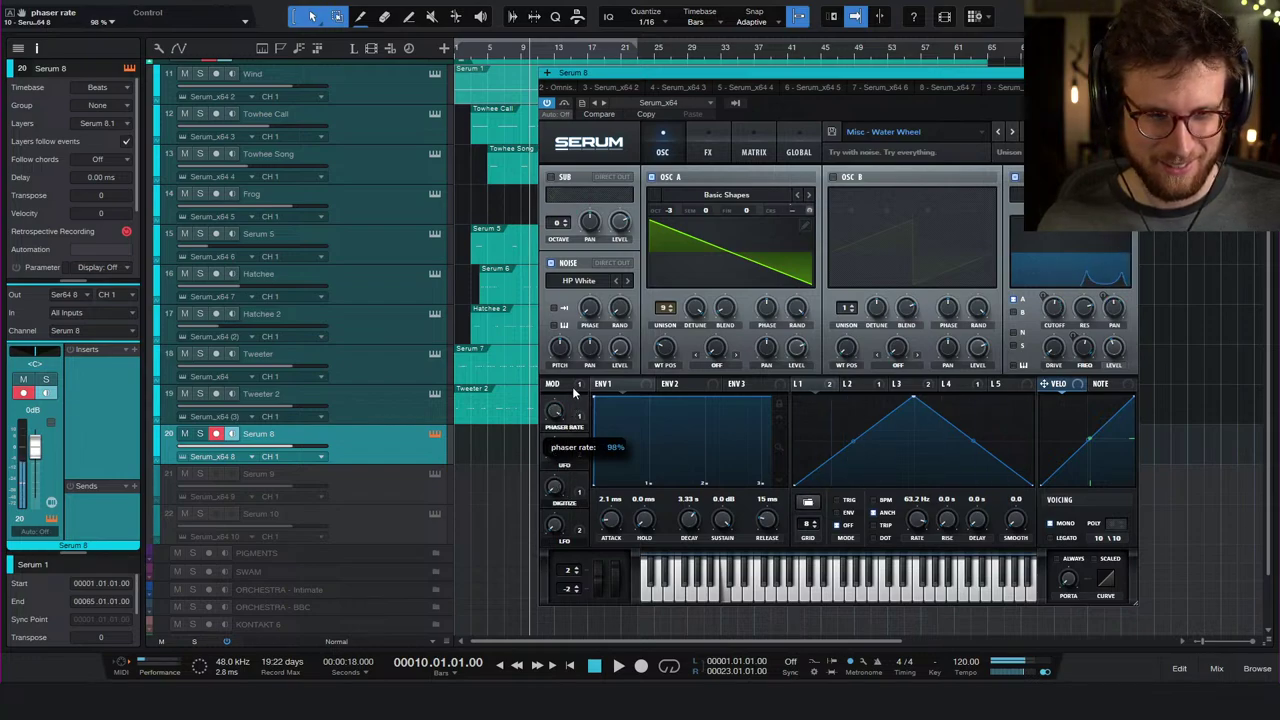
pyautogui.moveTo(575, 393); pyautogui.dragTo(568, 478)
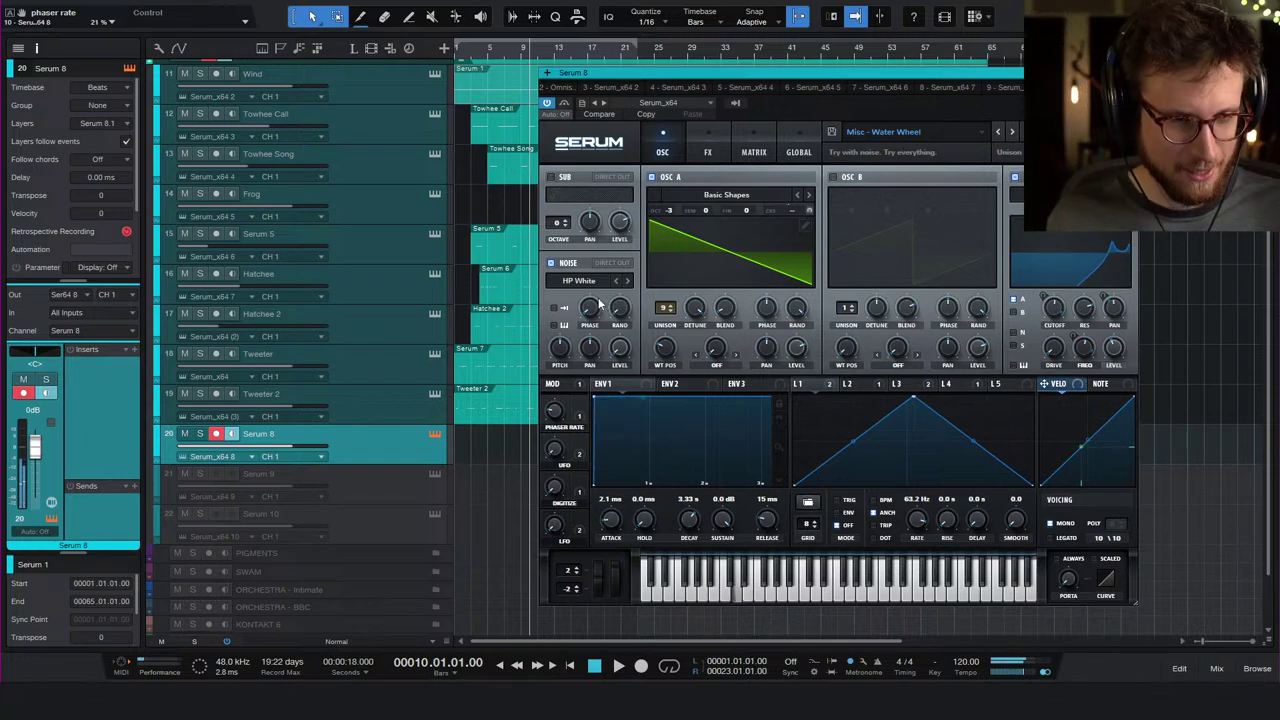
# - Set the noise level to about 26%, phaser rate to 93%, Digitize to 80% and the LFO macro to 83%
pyautogui.moveTo(622, 348); pyautogui.dragTo(626, 350)
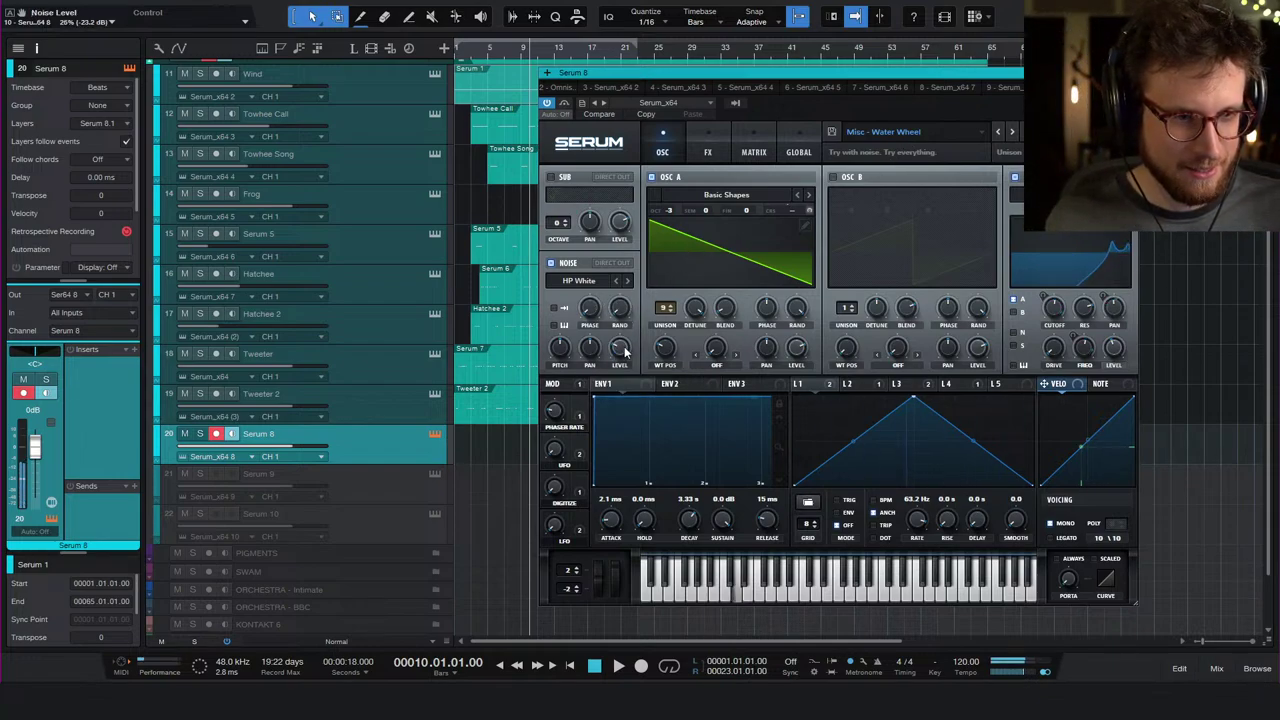
pyautogui.moveTo(554, 410); pyautogui.dragTo(583, 335)
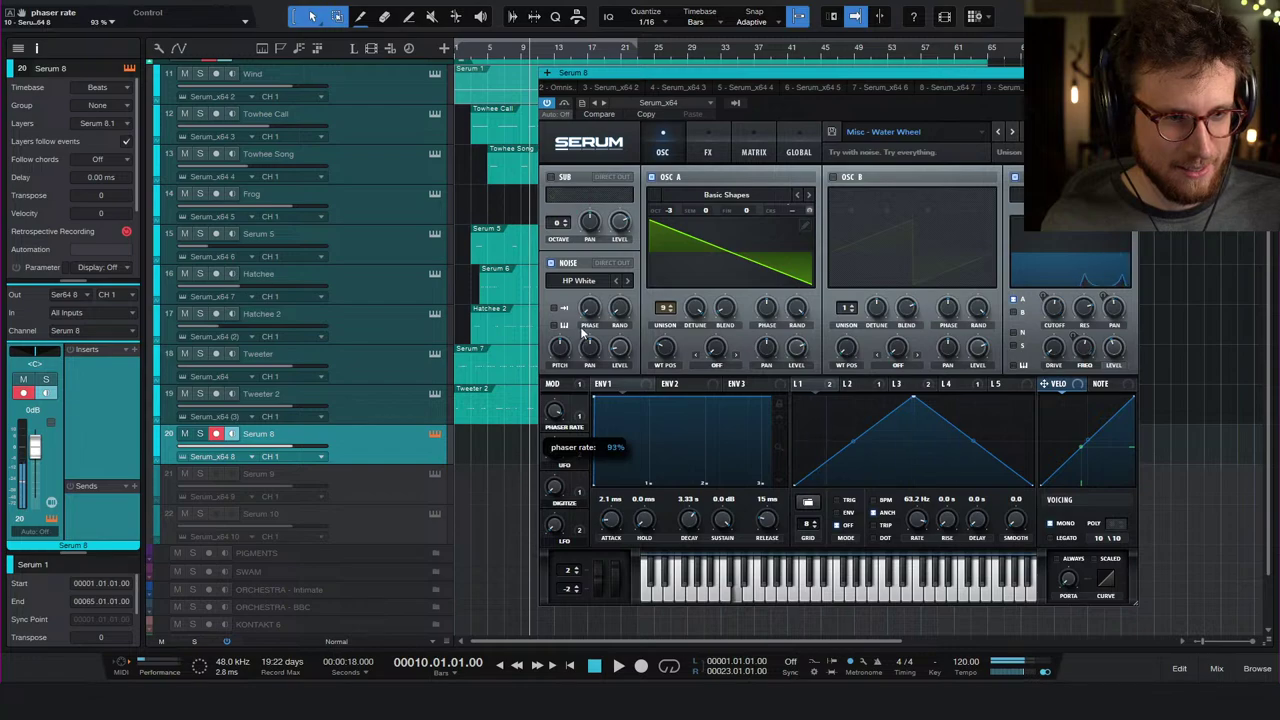
pyautogui.moveTo(554, 487); pyautogui.dragTo(588, 400)
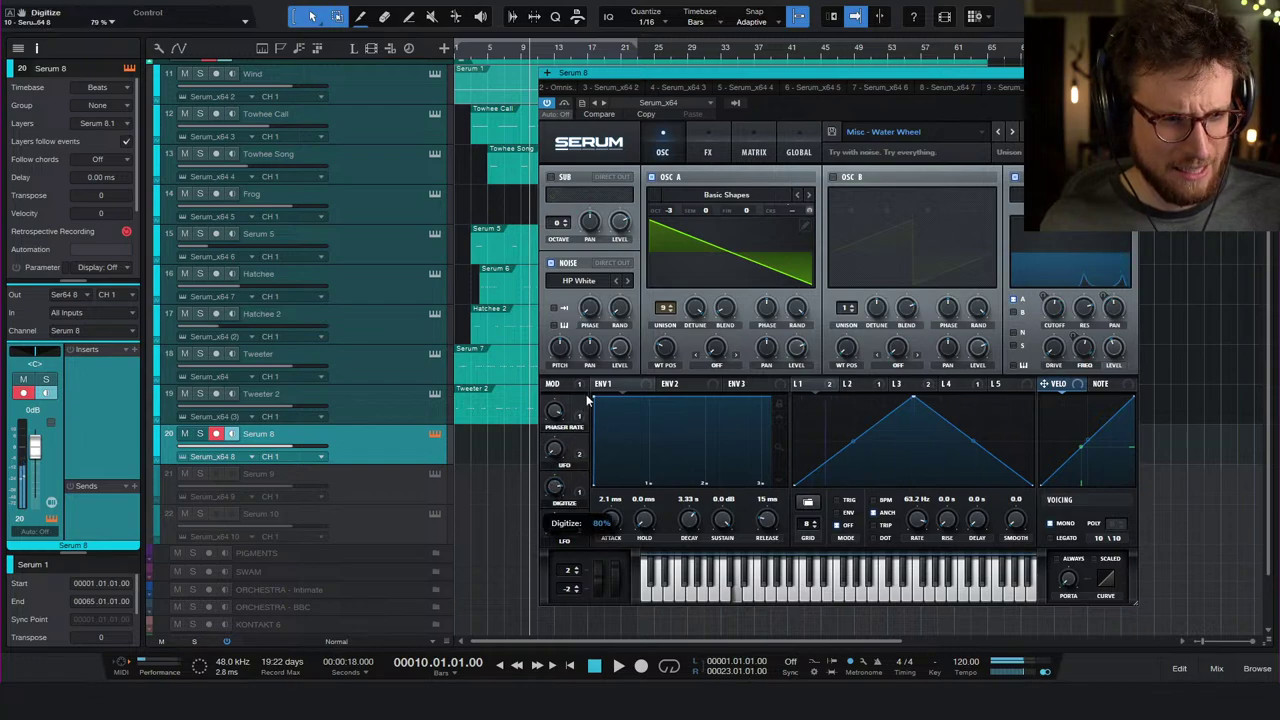
pyautogui.moveTo(554, 524); pyautogui.dragTo(590, 440)
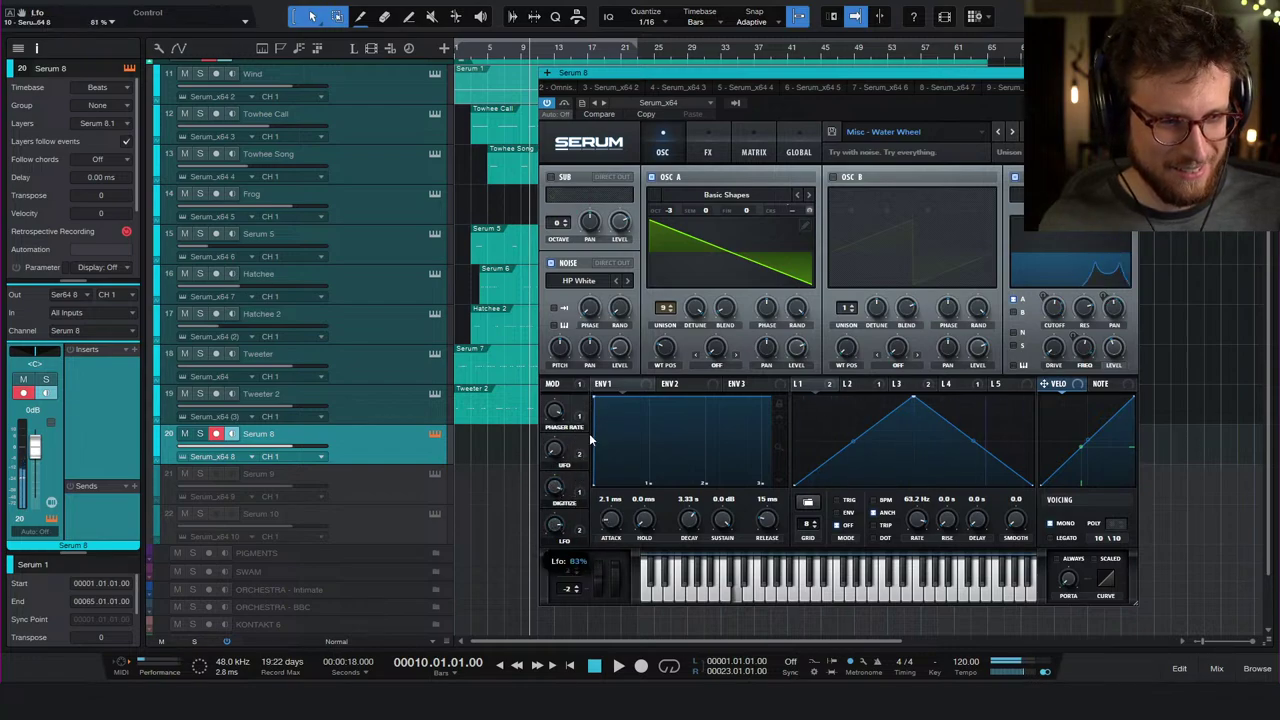
# - Load the Starting Point preset and turn off oscillators A and B
pyautogui.click(908, 131)
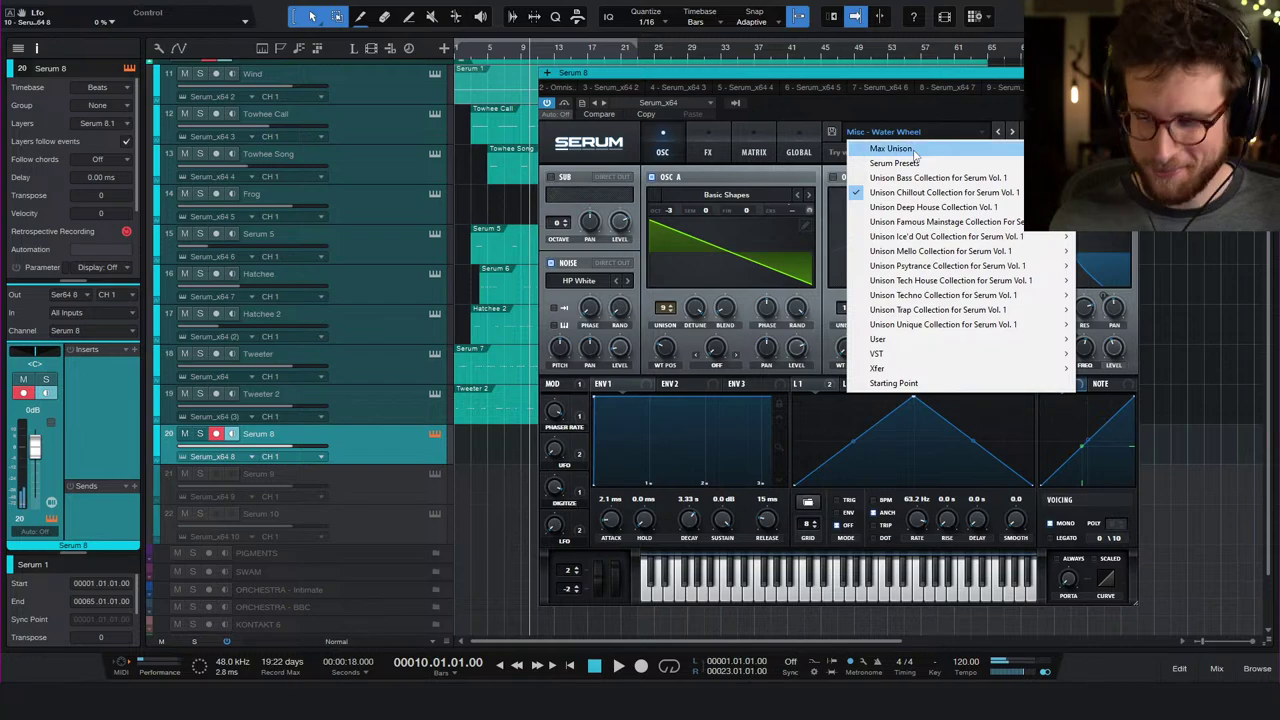
pyautogui.click(915, 384)
pyautogui.click(1014, 338)
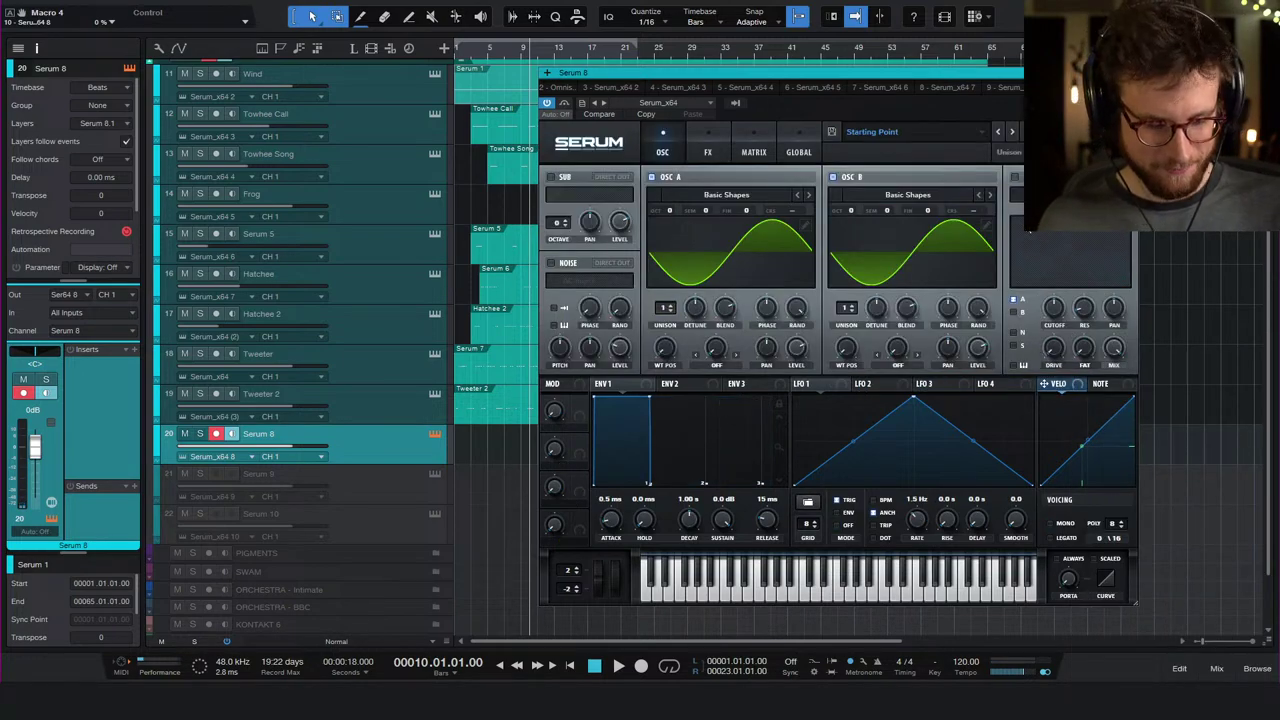
pyautogui.click(833, 177)
pyautogui.click(651, 177)
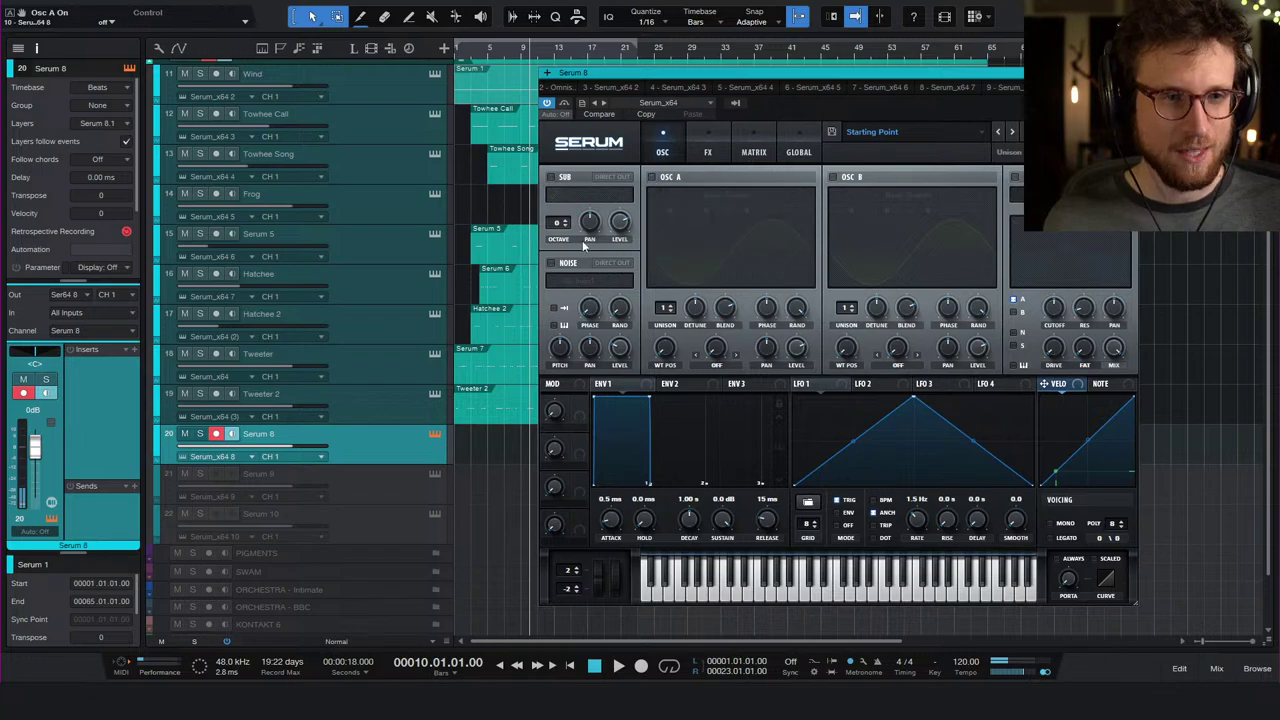
# - Enable the noise oscillator and load the BrightWhite noise from the Analog category
pyautogui.click(567, 265)
pyautogui.click(580, 281)
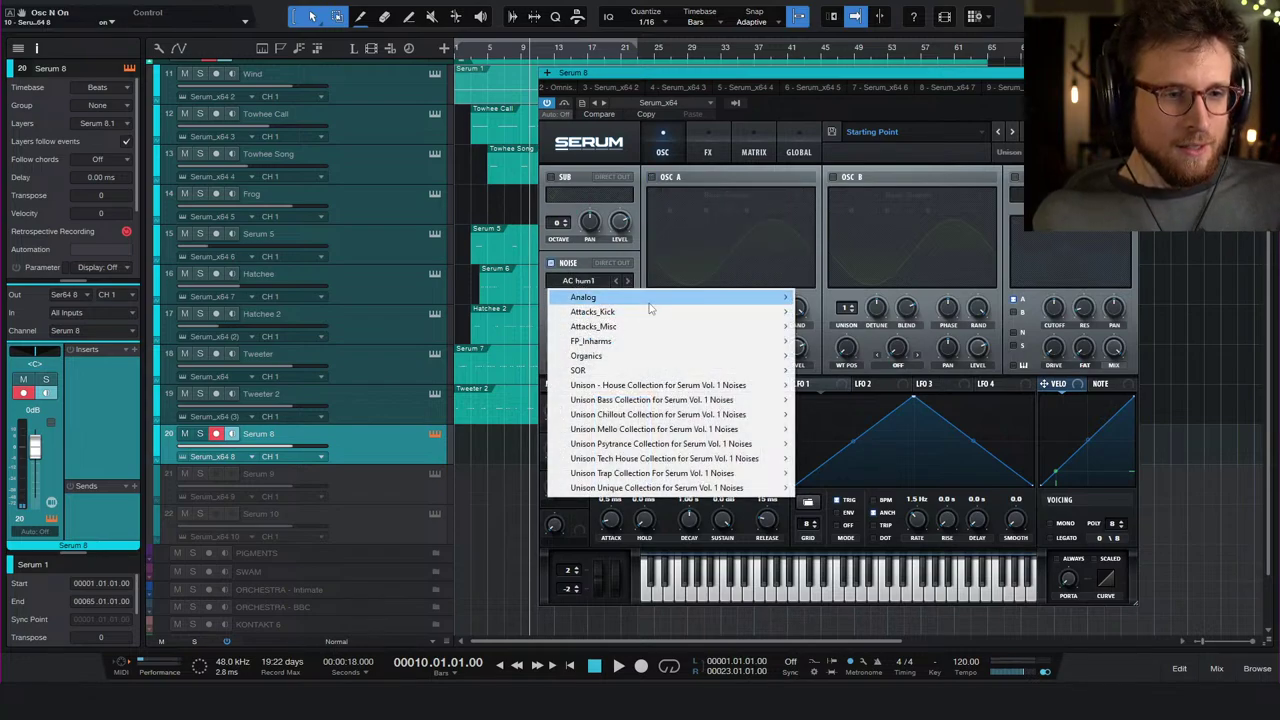
pyautogui.moveTo(668, 303)
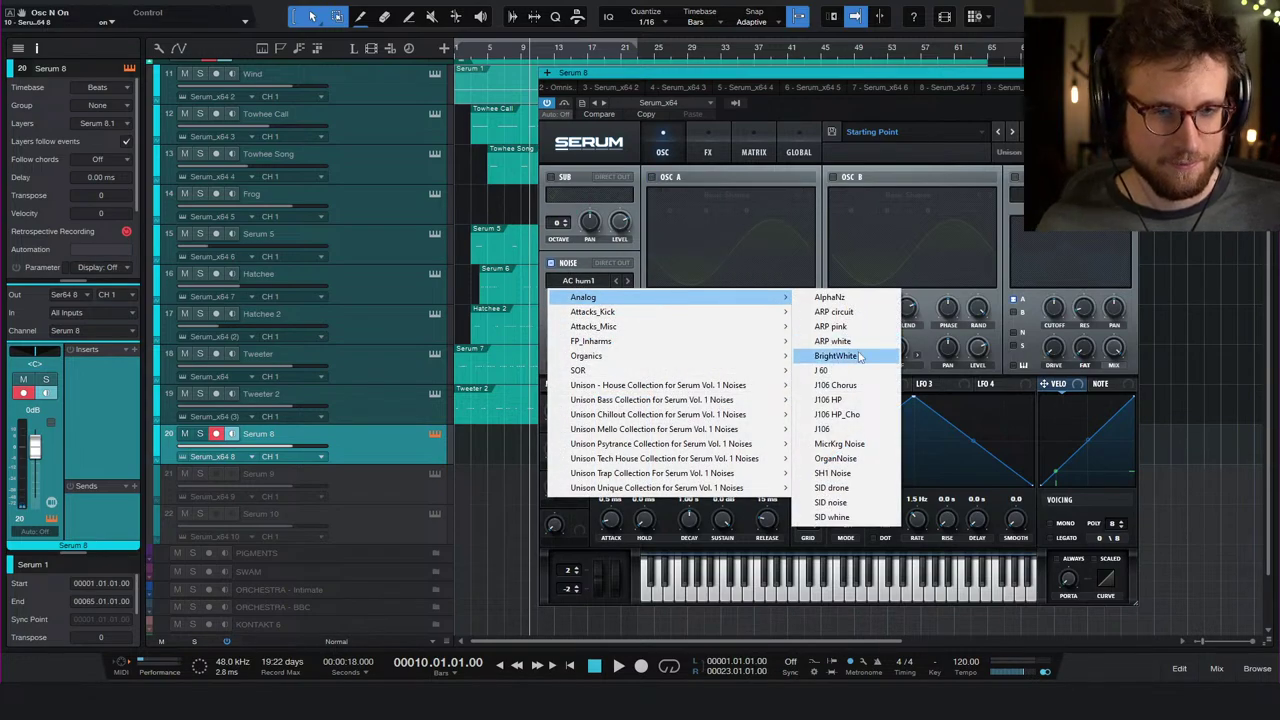
pyautogui.moveTo(740, 297)
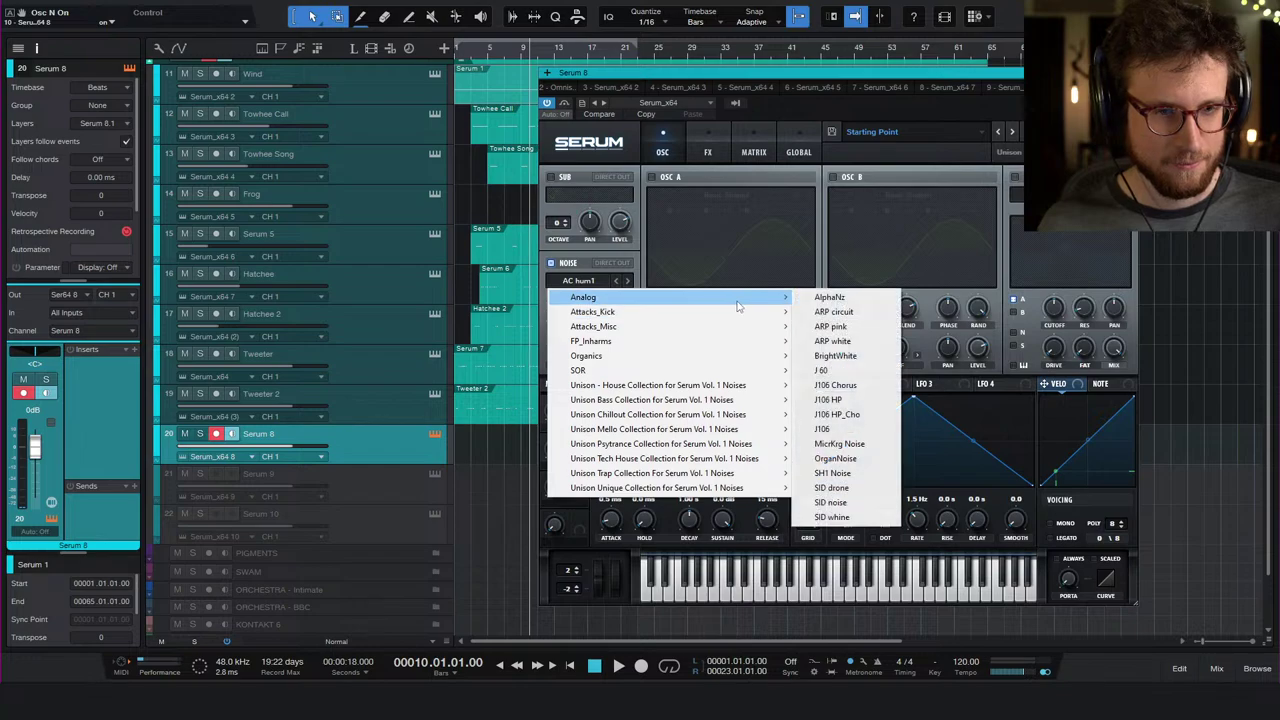
pyautogui.click(851, 355)
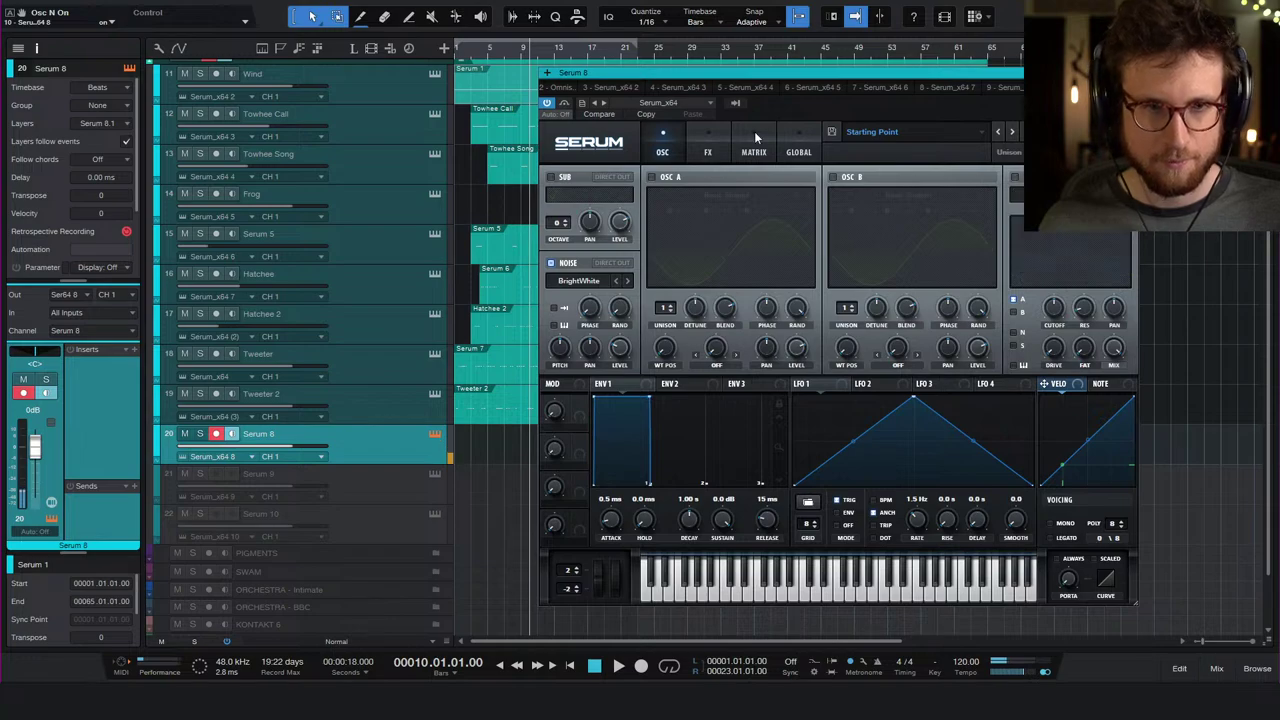
# - Enable the chorus effect with its low-pass at about 479 Hz, rate about 15.5 Hz and mix about 90%, and adjust both delays
pyautogui.click(708, 152)
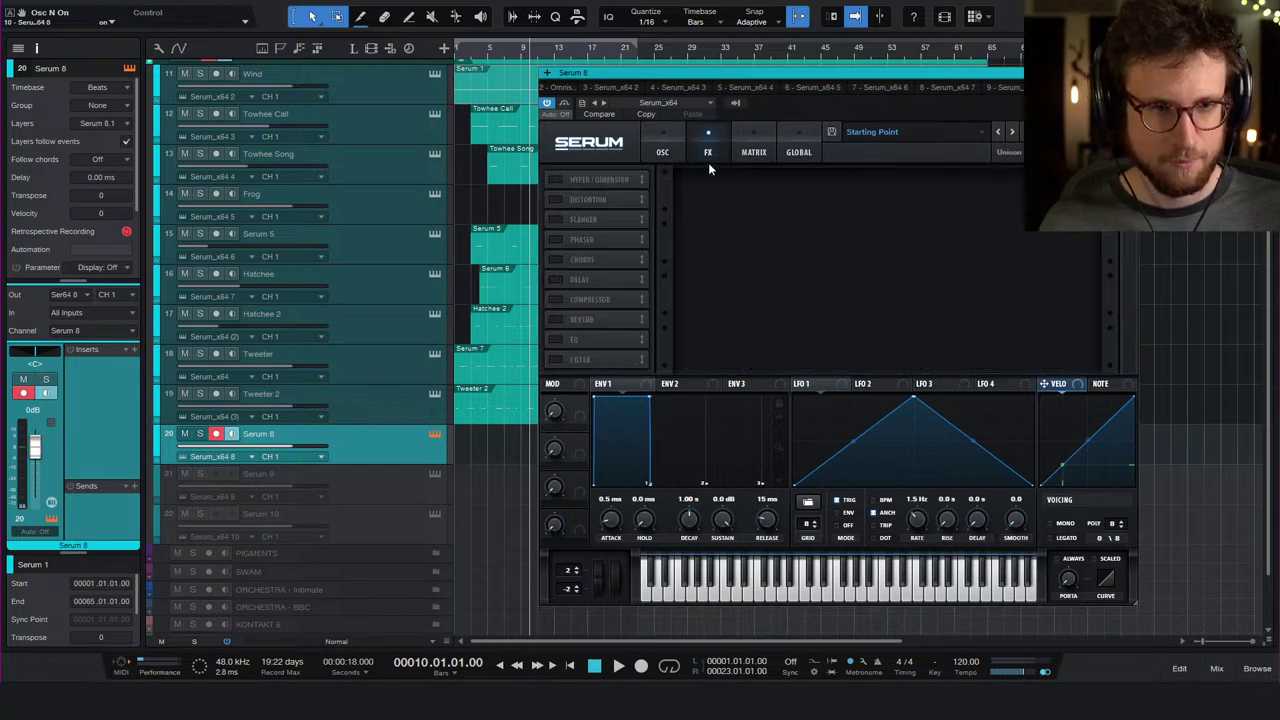
pyautogui.click(551, 259)
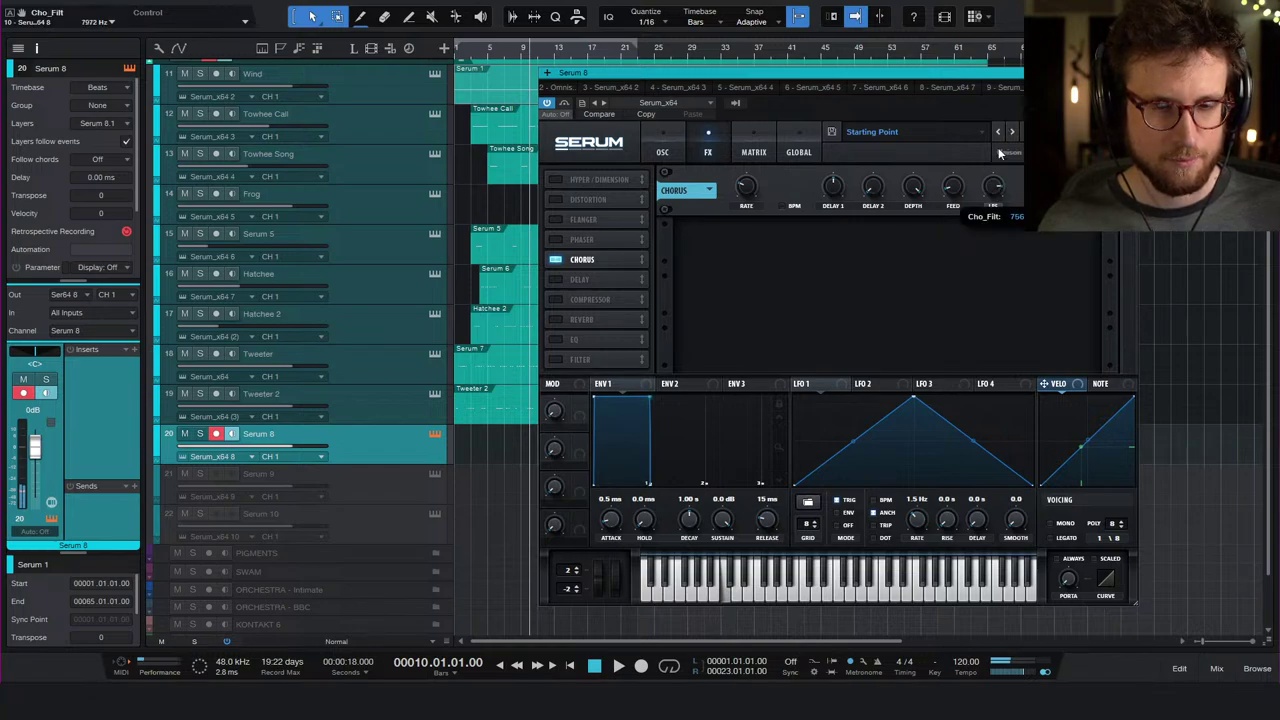
pyautogui.moveTo(992, 208); pyautogui.dragTo(990, 212)
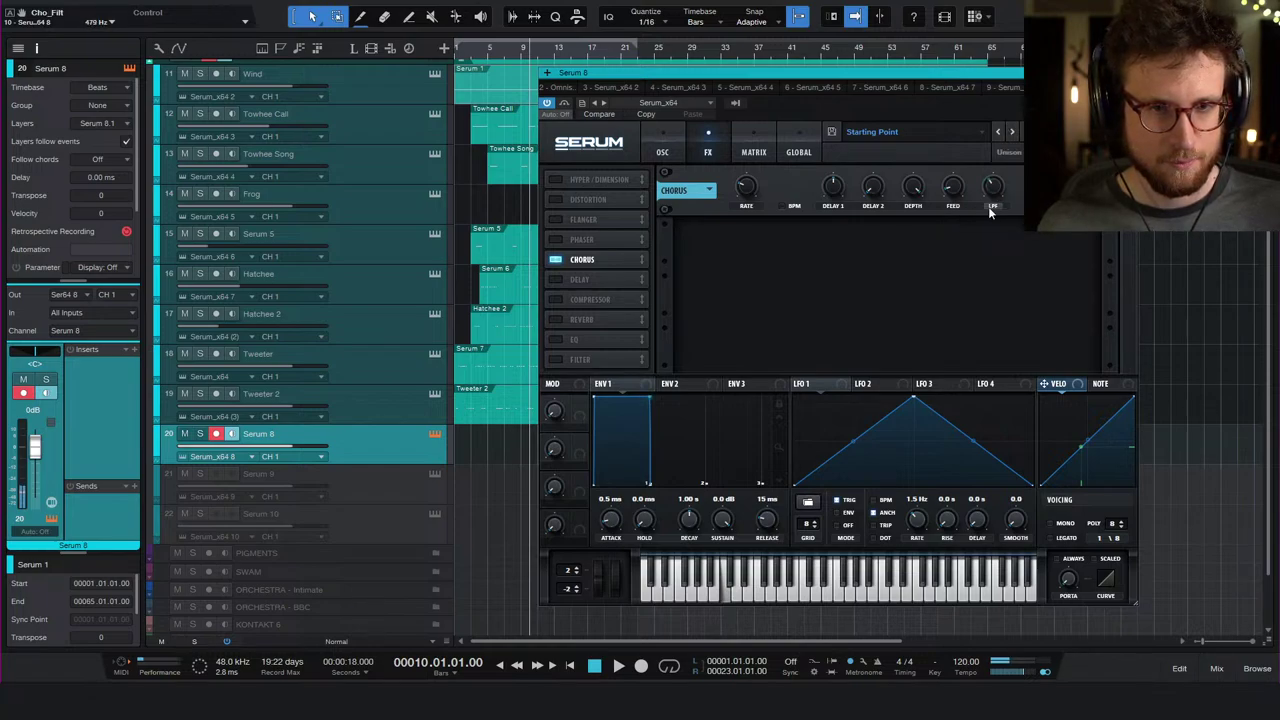
pyautogui.moveTo(760, 196)
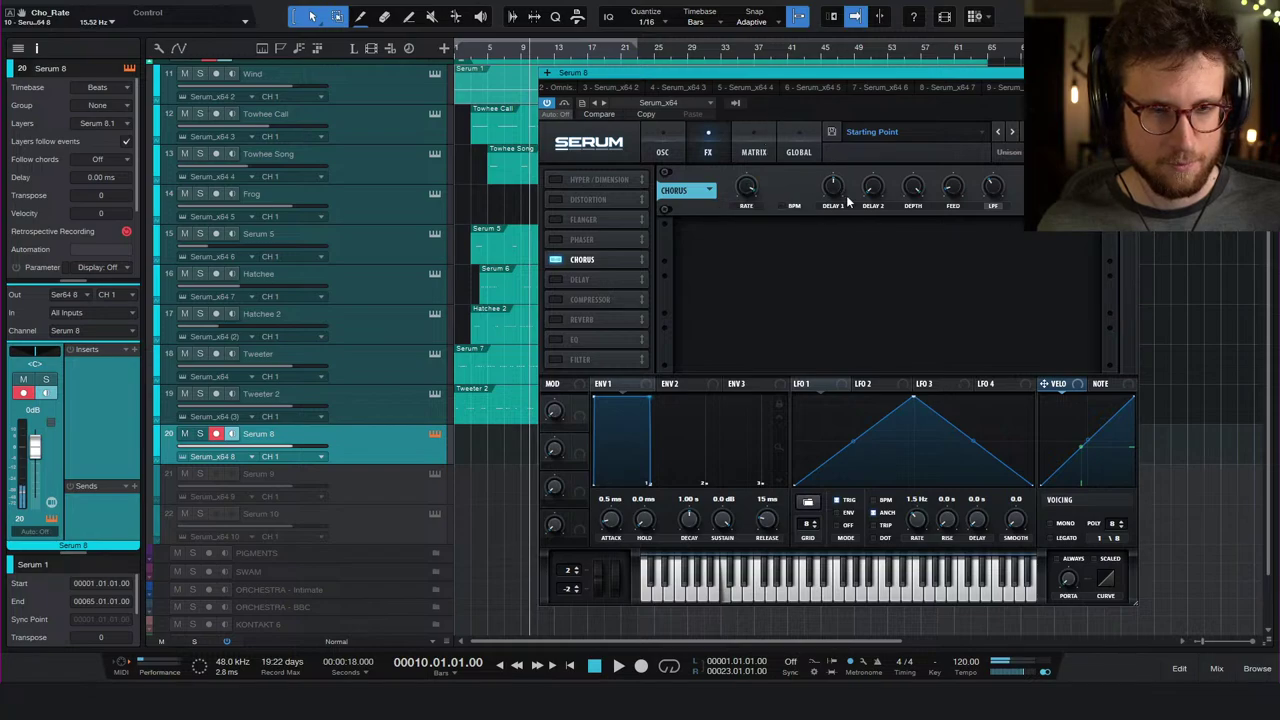
pyautogui.moveTo(835, 220)
pyautogui.moveTo(833, 255); pyautogui.dragTo(833, 190)
pyautogui.moveTo(879, 170)
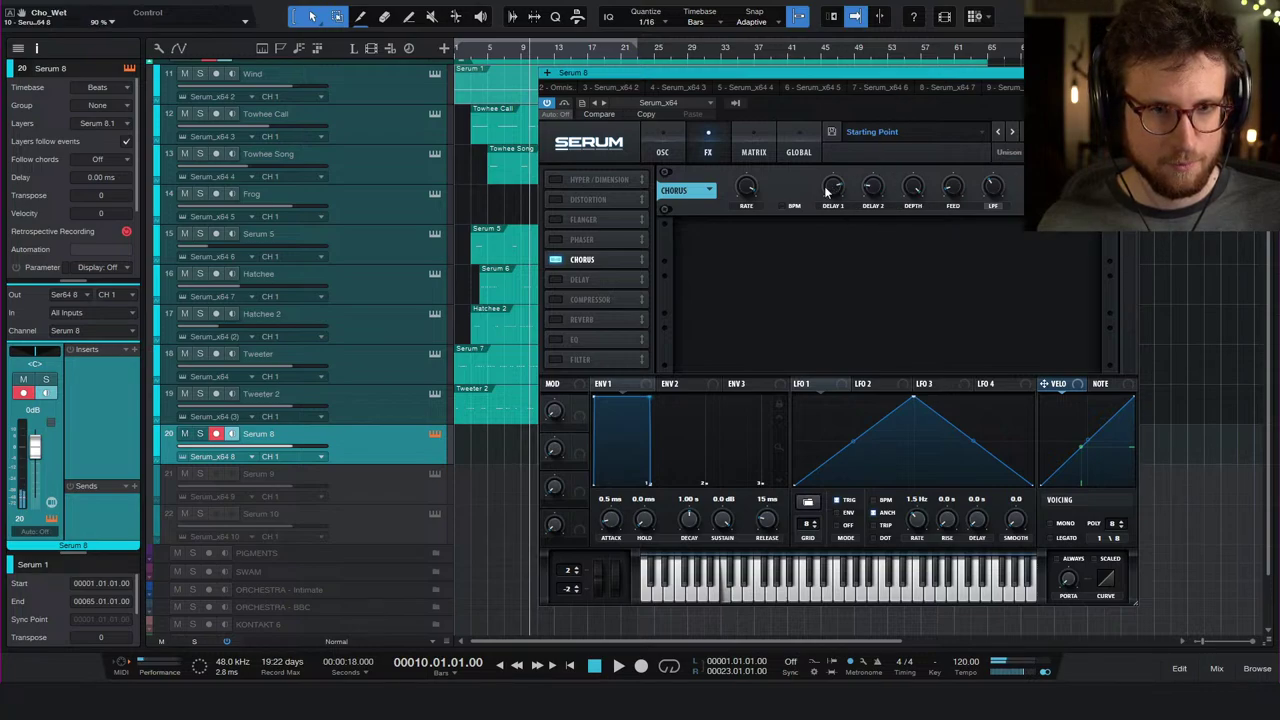
# - Set the chorus rate to about 7.8 Hz, raise its feedback and open its low-pass filter to 20000 Hz
pyautogui.moveTo(828, 190); pyautogui.dragTo(836, 232)
pyautogui.moveTo(746, 190); pyautogui.dragTo(748, 198)
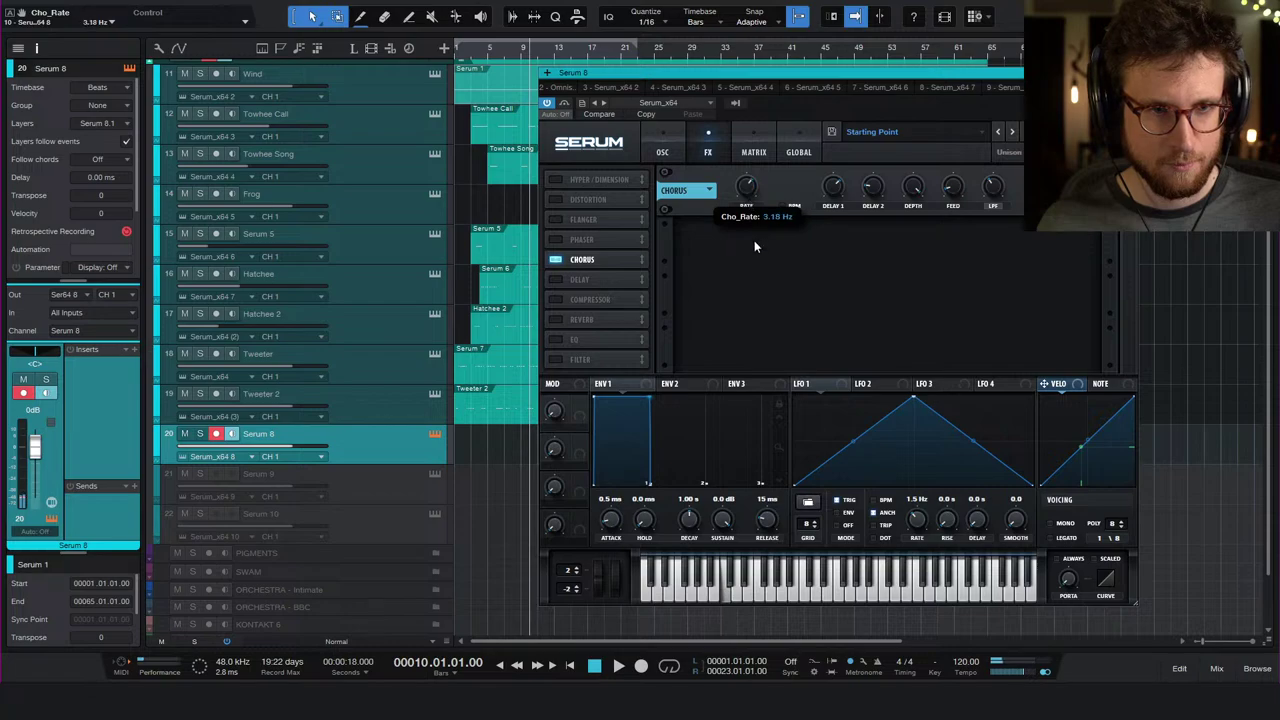
pyautogui.moveTo(755, 246); pyautogui.dragTo(757, 222)
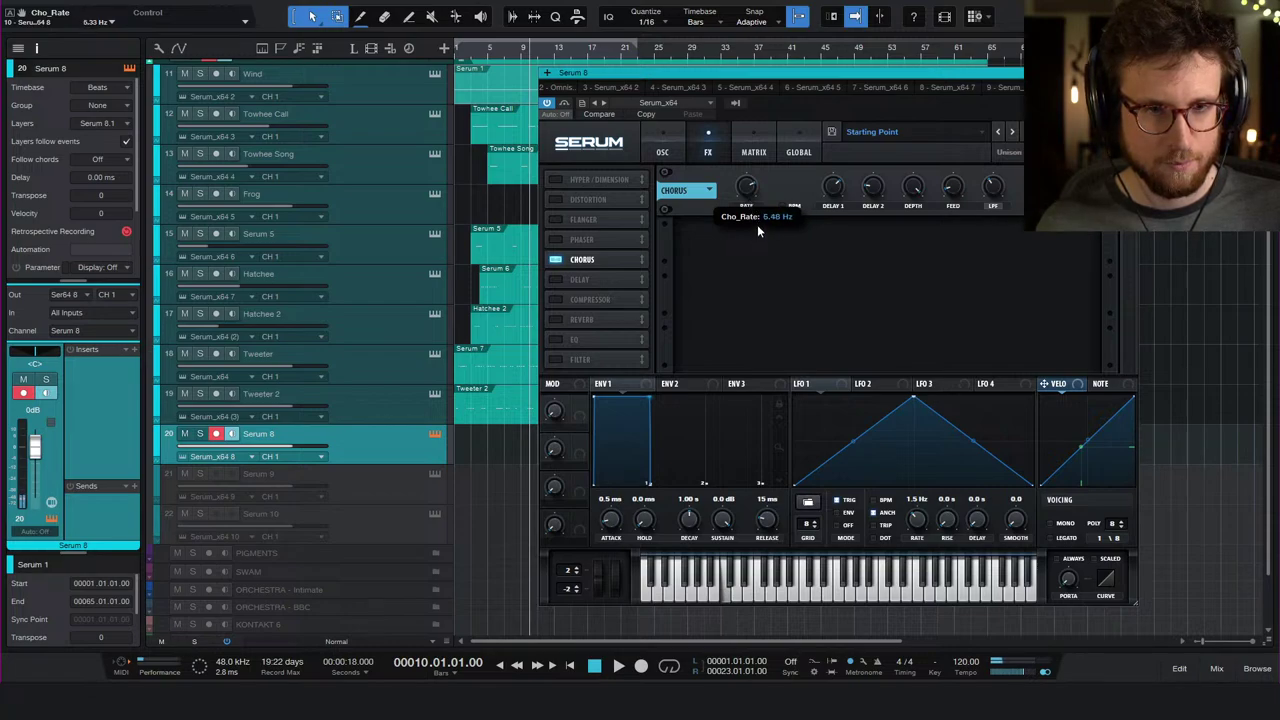
pyautogui.moveTo(875, 216)
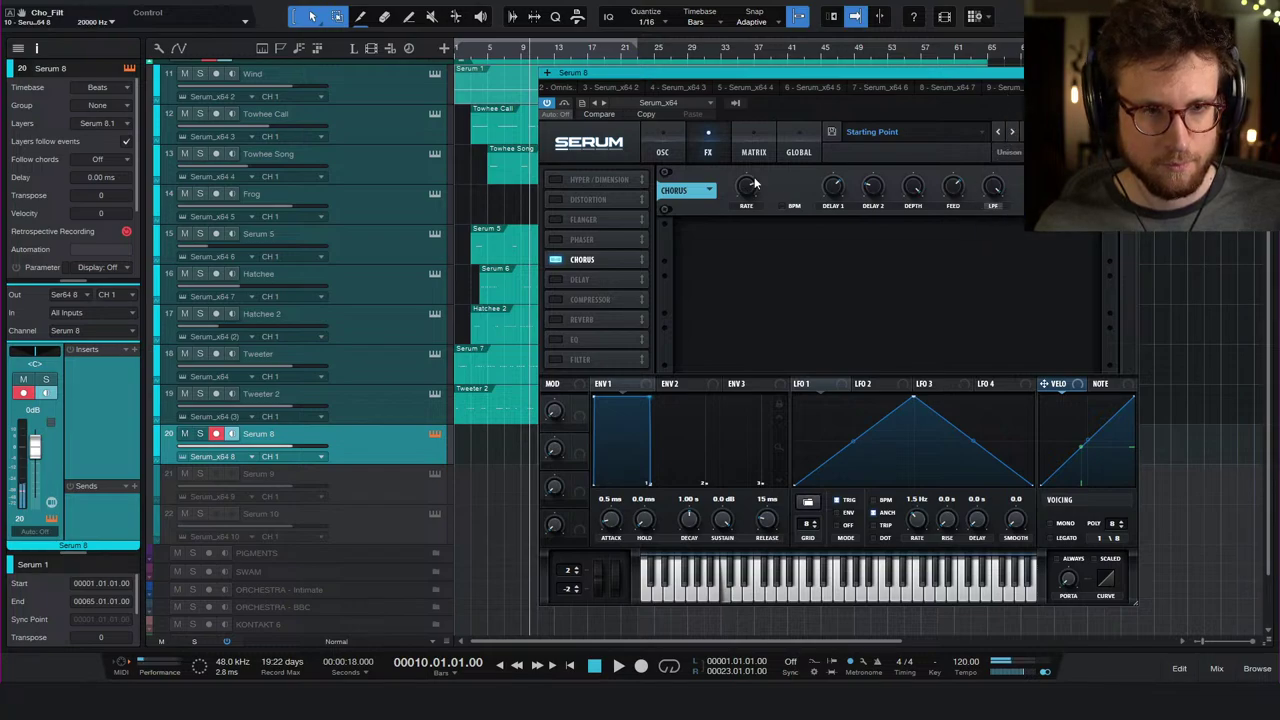
pyautogui.moveTo(750, 178)
pyautogui.moveTo(760, 178)
pyautogui.mouseDown()
pyautogui.moveTo(758, 192)
pyautogui.moveTo(757, 180)
pyautogui.mouseUp()
# - Route Chaos1 to the chorus rate (Cho_Rate) in the modulation matrix with an amount of about 7
pyautogui.click(874, 383)
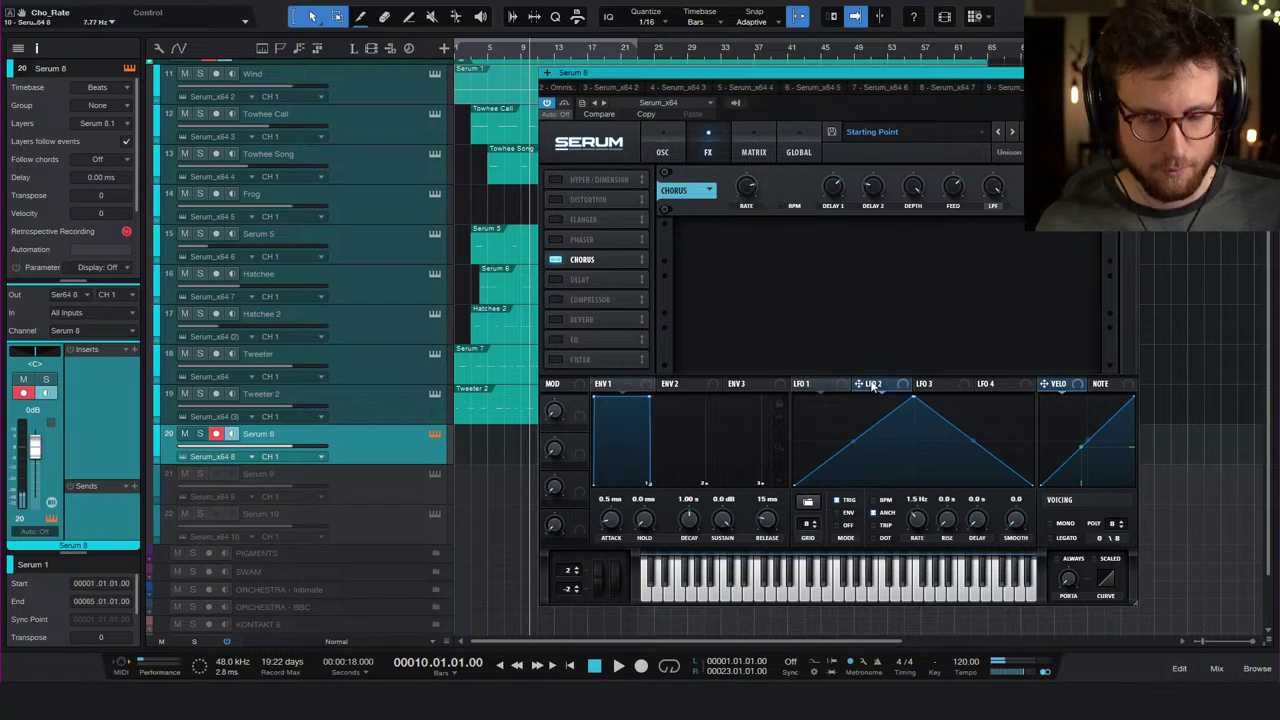
pyautogui.click(798, 152)
pyautogui.click(754, 152)
pyautogui.click(601, 201)
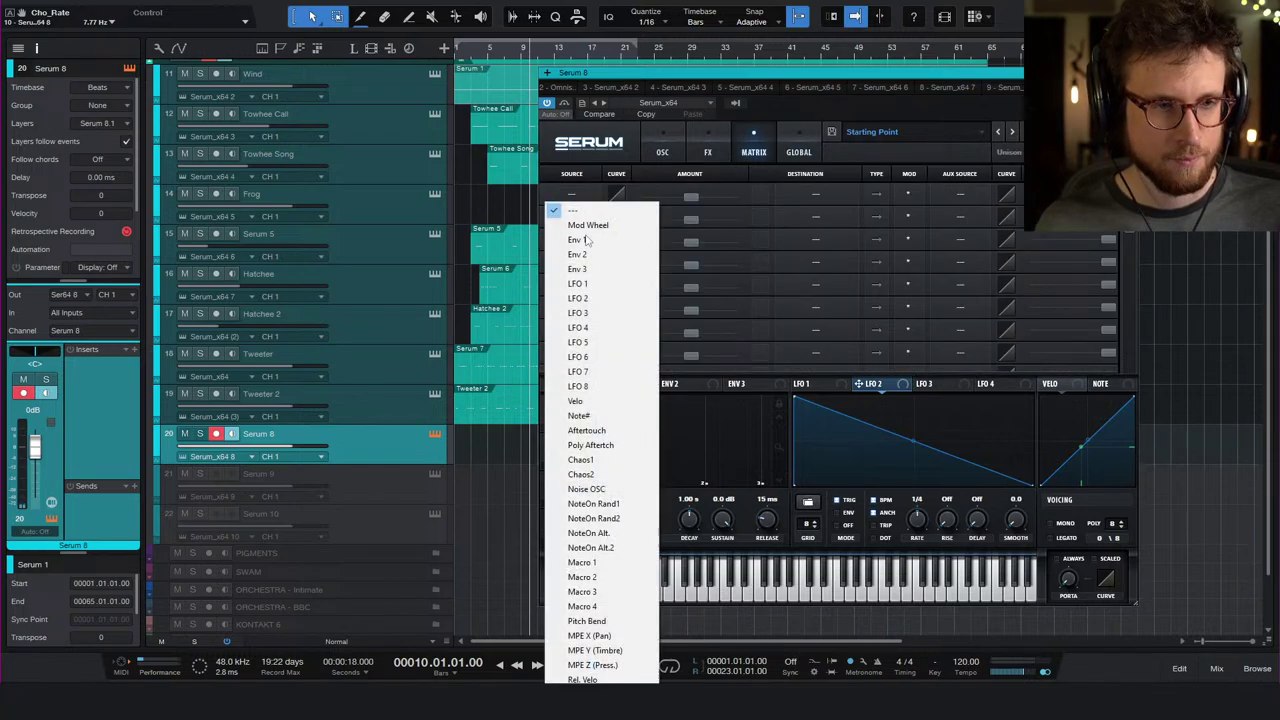
pyautogui.click(612, 459)
pyautogui.click(800, 194)
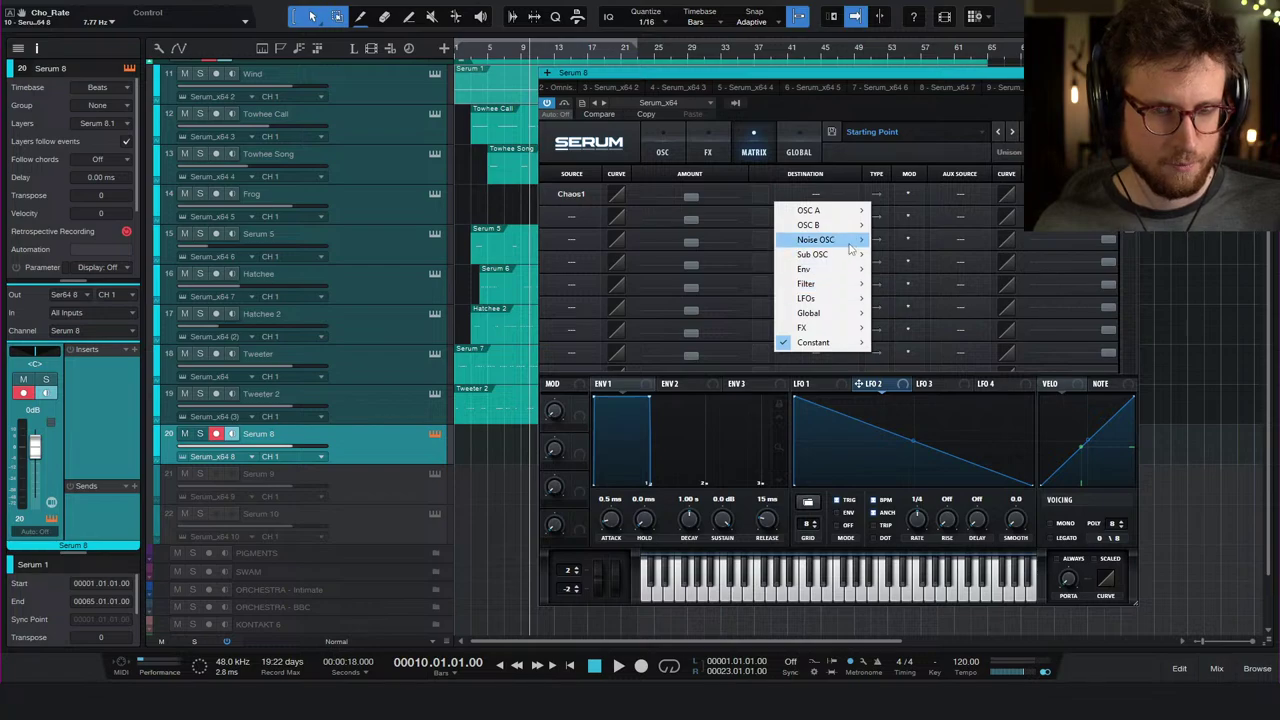
pyautogui.moveTo(845, 328)
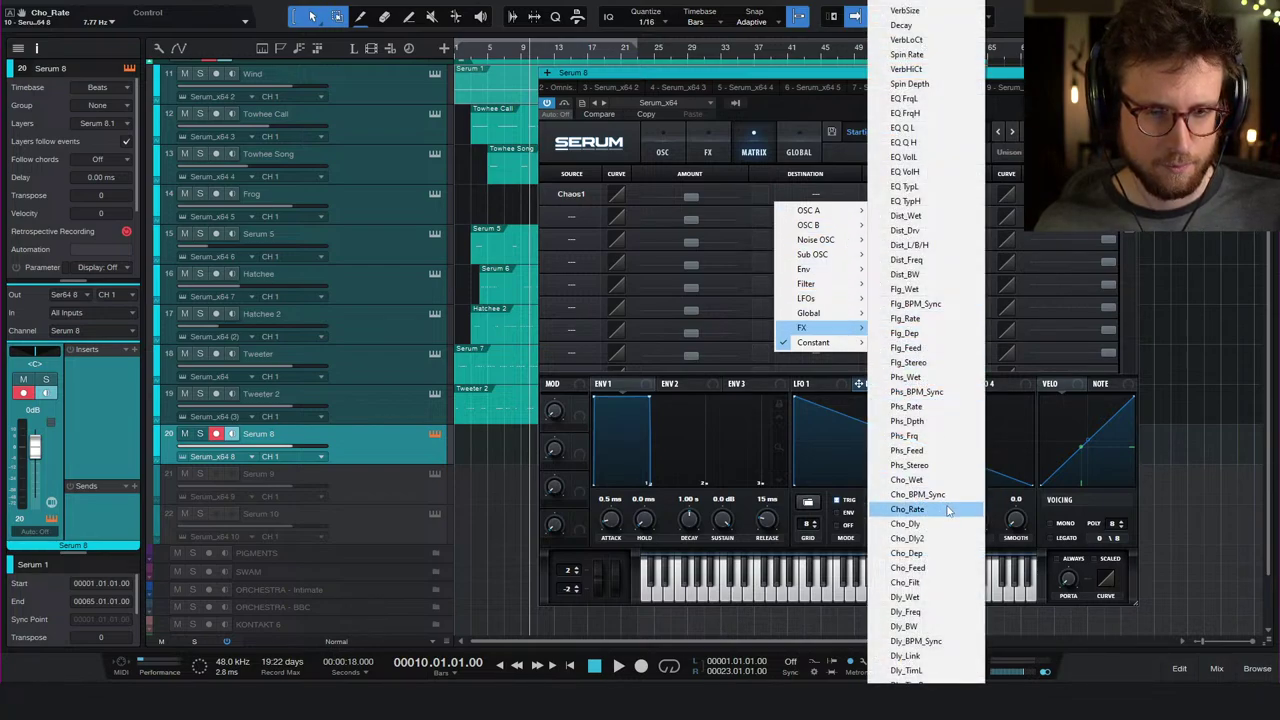
pyautogui.click(907, 509)
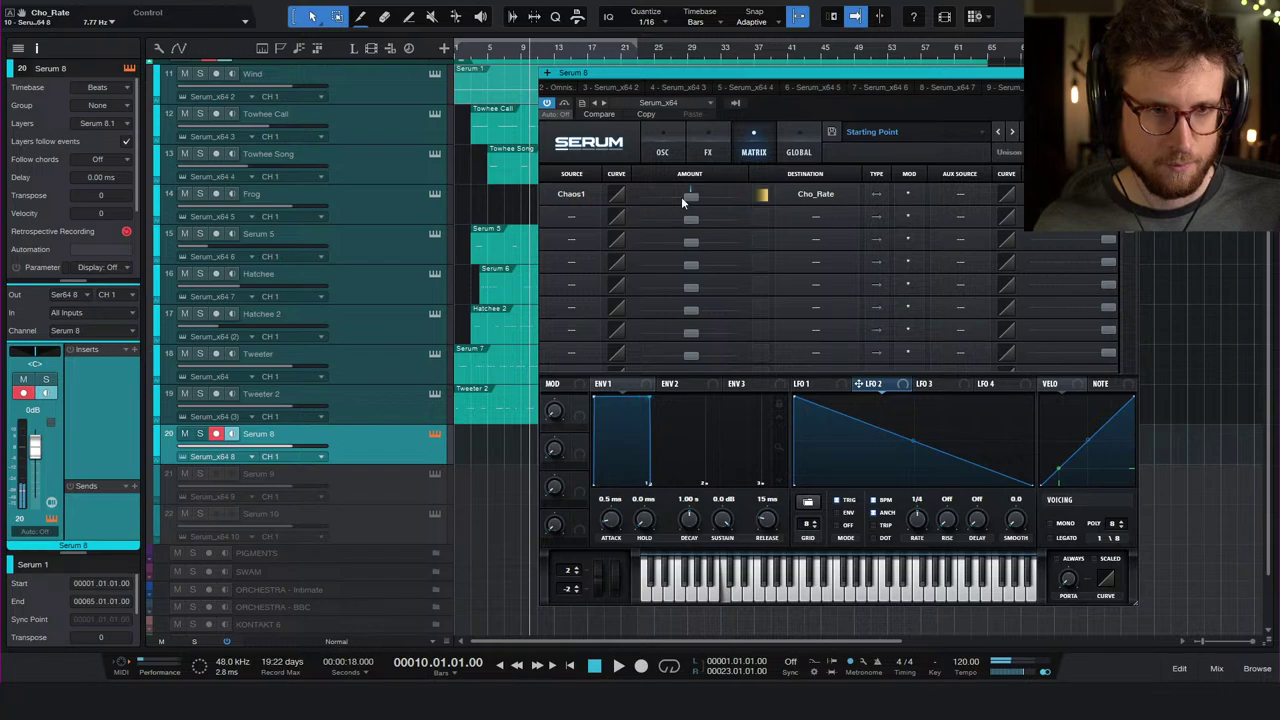
pyautogui.moveTo(682, 203); pyautogui.dragTo(692, 197)
# - Set the Chaos 1 rate to about 2.4 Hz in the global settings
pyautogui.click(690, 153)
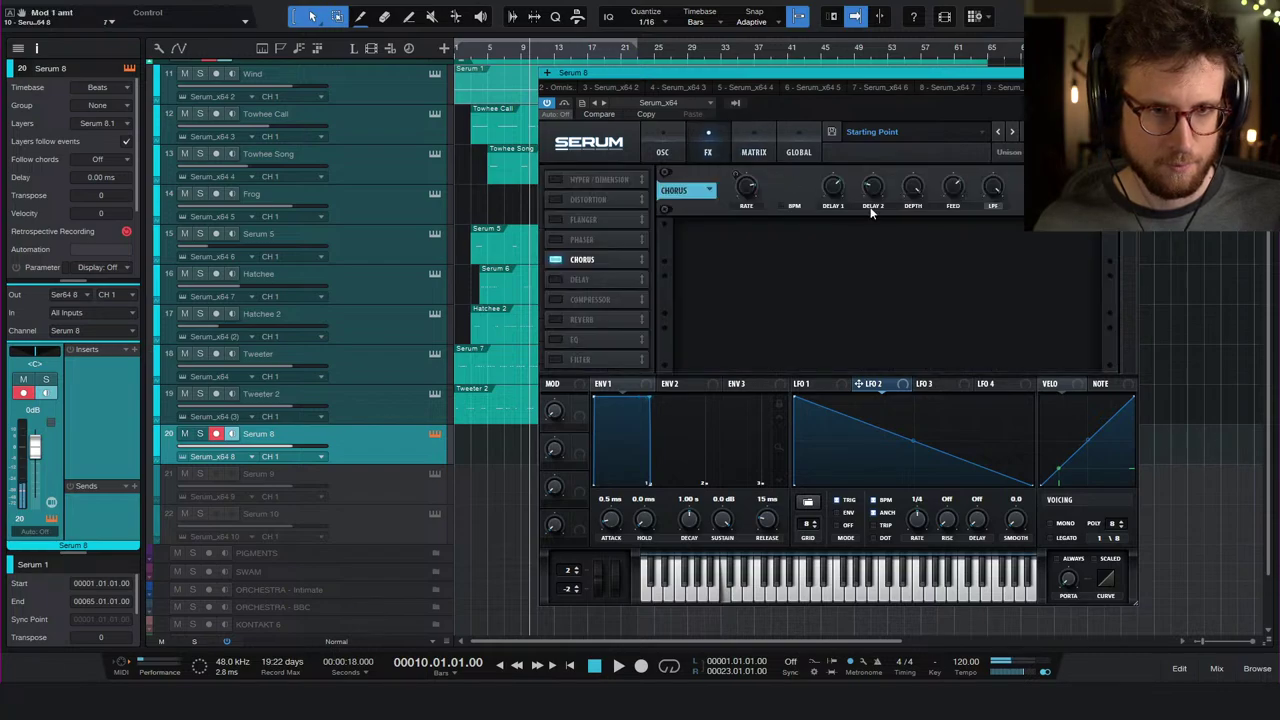
pyautogui.click(800, 152)
pyautogui.moveTo(572, 204)
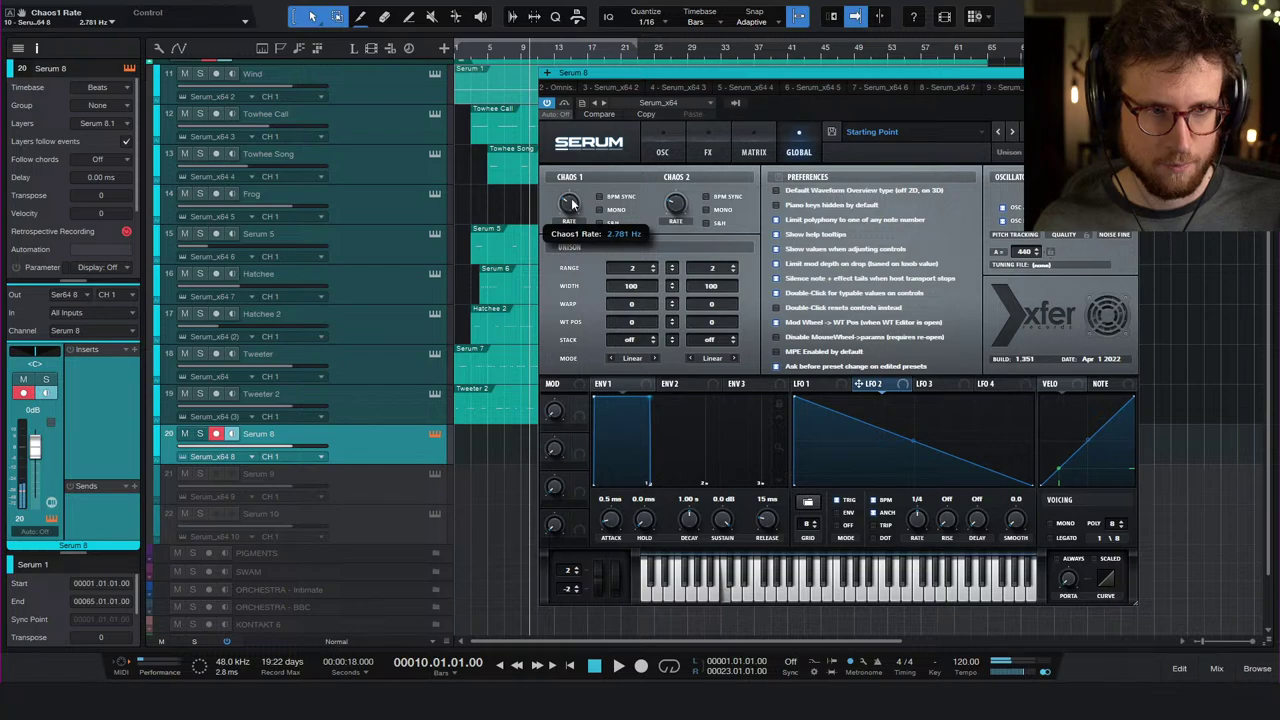
pyautogui.click(662, 154)
pyautogui.click(795, 148)
pyautogui.click(752, 153)
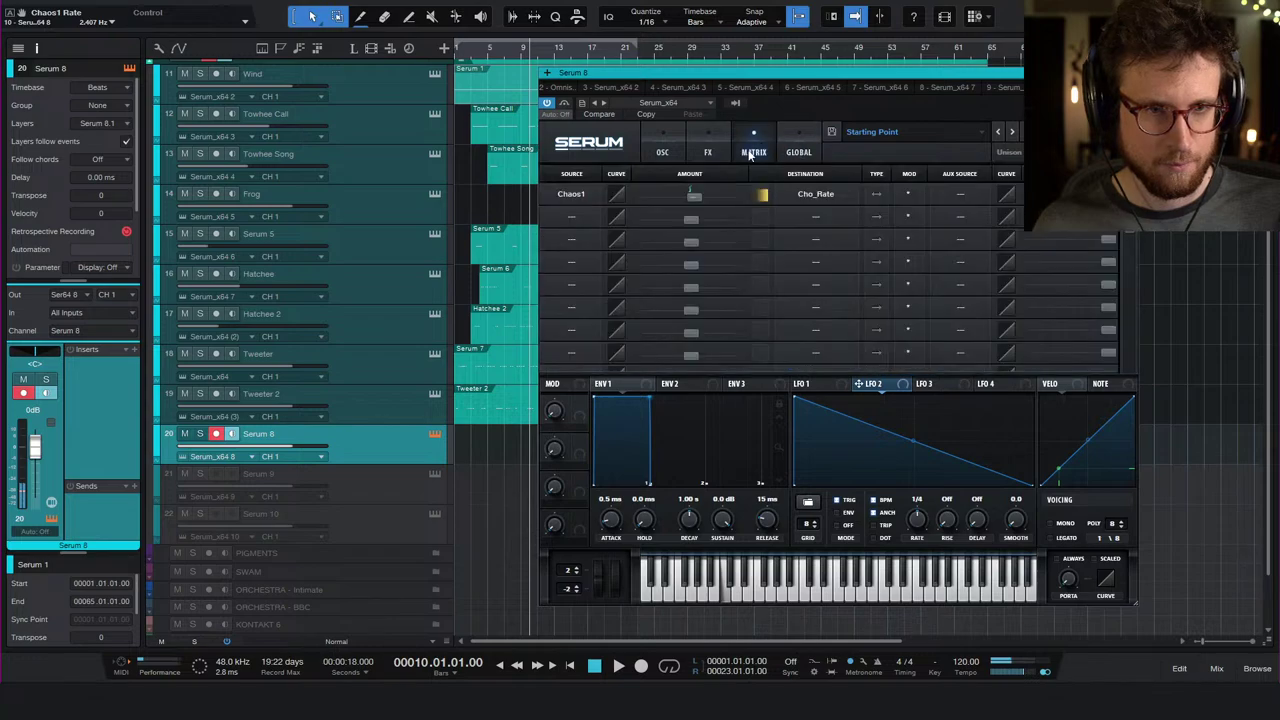
# - Lower the chorus low-pass filter and set the chorus mix to about 64%
pyautogui.click(708, 153)
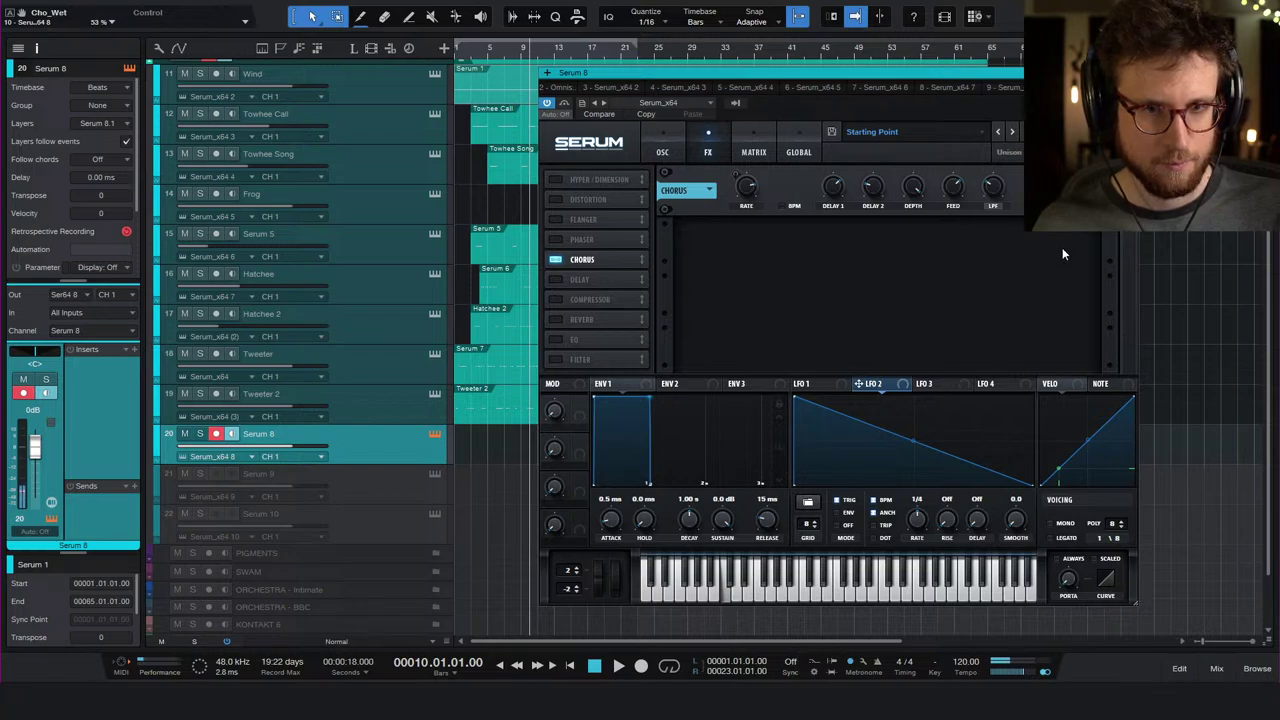
pyautogui.moveTo(1033, 186); pyautogui.dragTo(1058, 228)
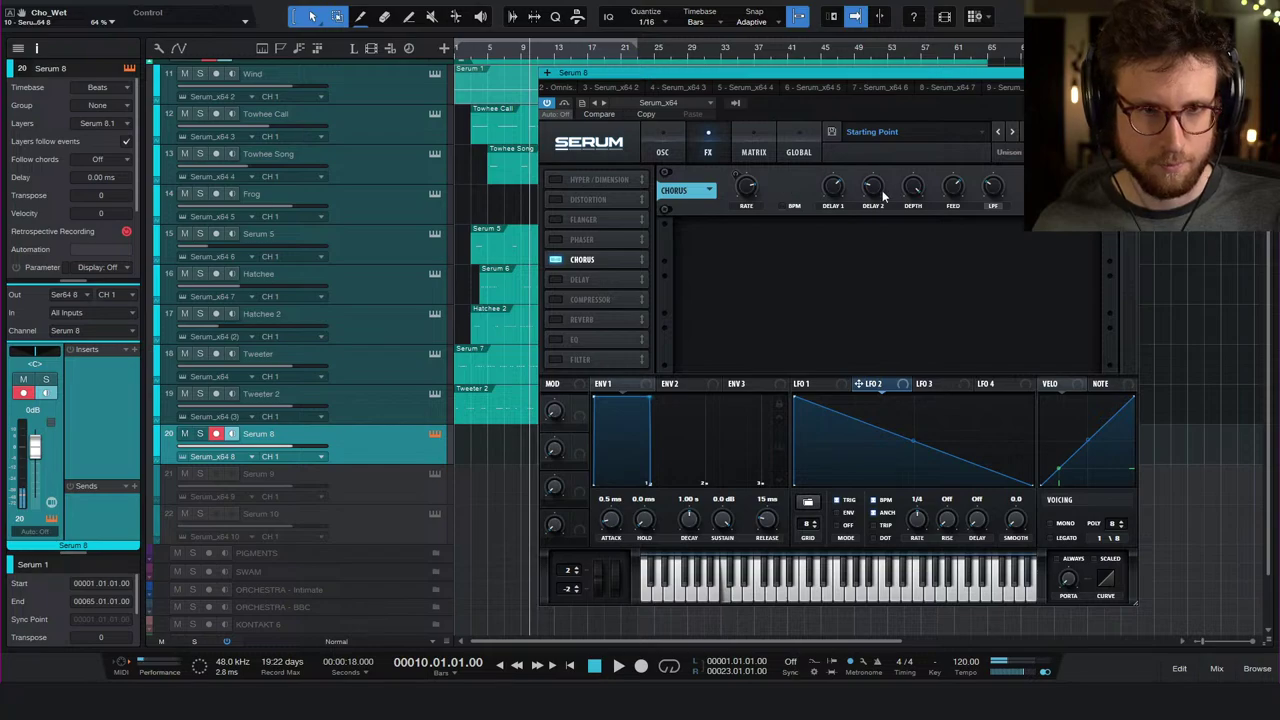
# - Enable the phaser, raise its rate to about 16.7 Hz, and place it after the chorus in the effects chain
pyautogui.click(555, 239)
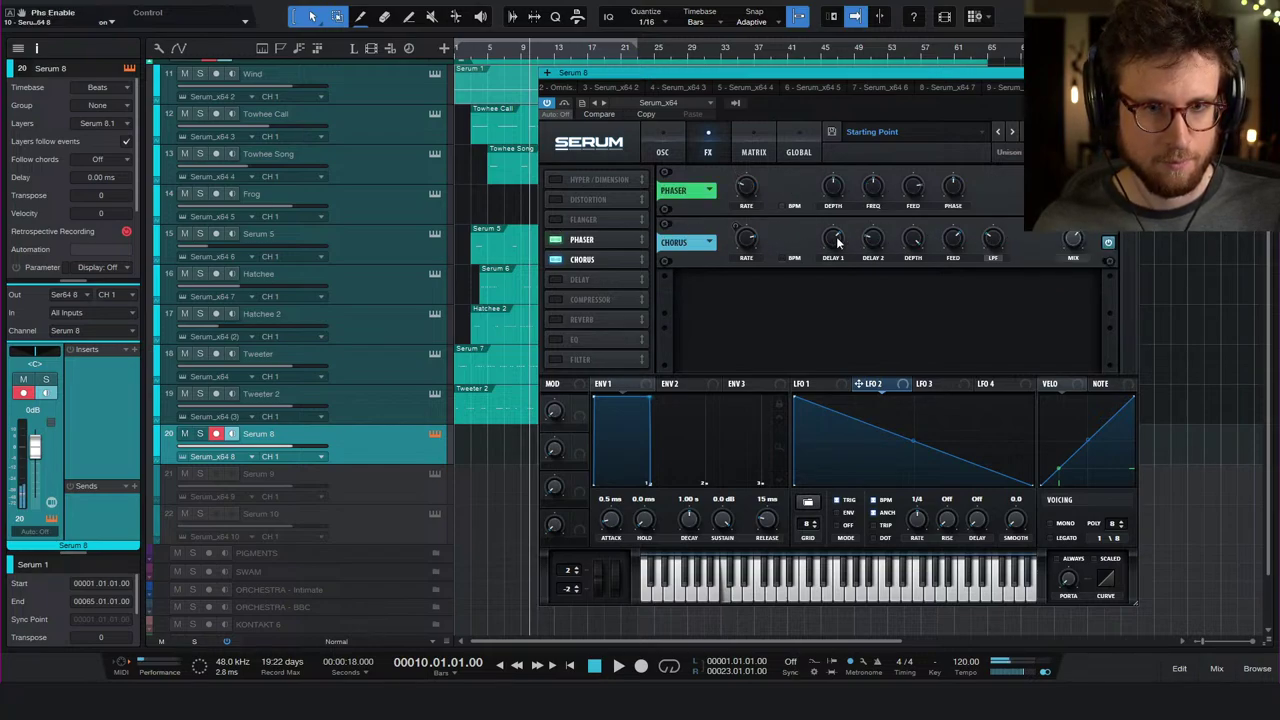
pyautogui.rightClick(745, 248)
pyautogui.moveTo(746, 187); pyautogui.dragTo(757, 104)
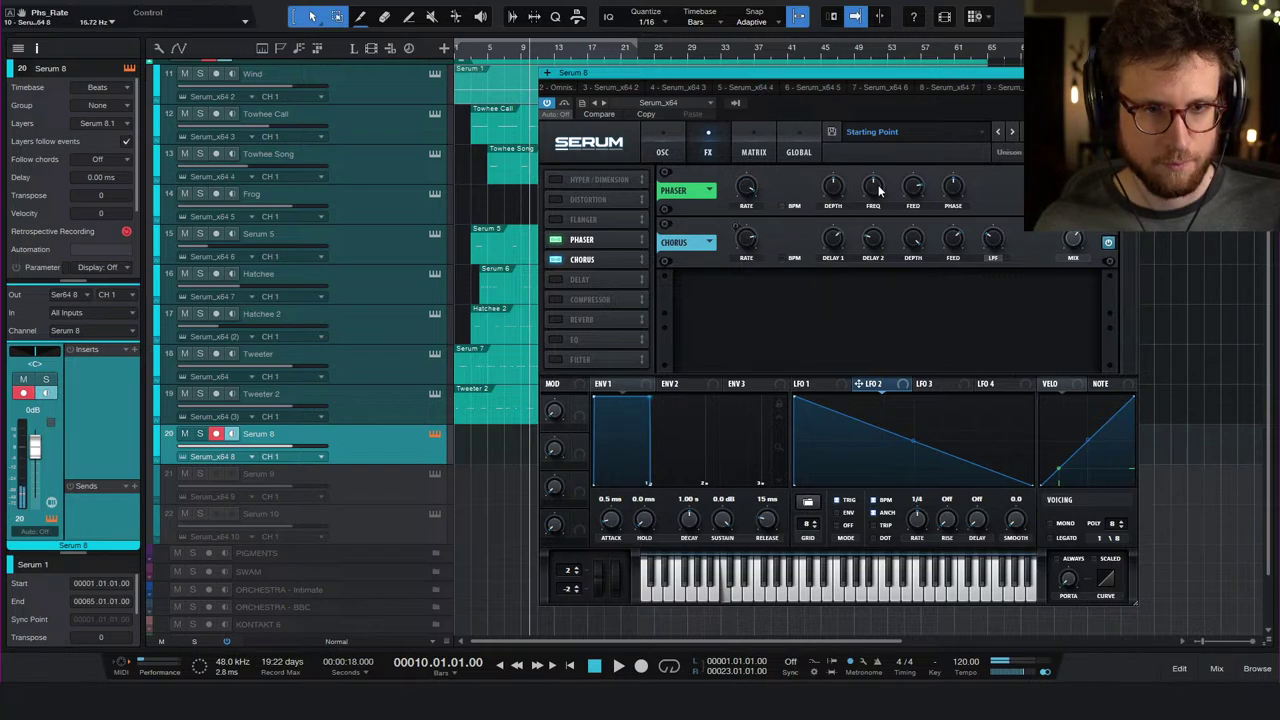
pyautogui.moveTo(878, 185); pyautogui.dragTo(913, 215)
pyautogui.click(833, 190)
pyautogui.moveTo(596, 240); pyautogui.dragTo(596, 264)
# - Lower the phaser feedback, raise its depth, and set its mix to about 81% and its rate to about 16.1 Hz
pyautogui.moveTo(833, 188); pyautogui.dragTo(922, 280)
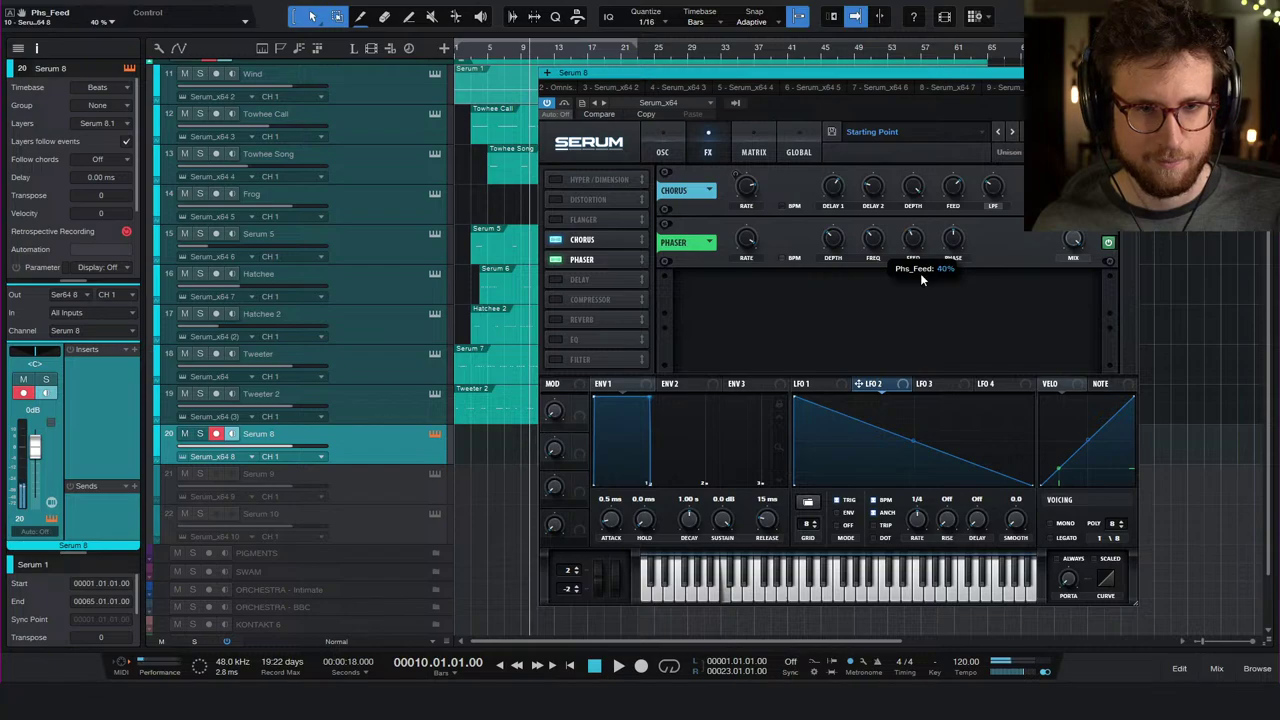
pyautogui.moveTo(924, 327)
pyautogui.mouseDown()
pyautogui.moveTo(924, 341)
pyautogui.moveTo(921, 312)
pyautogui.mouseUp()
pyautogui.moveTo(836, 240); pyautogui.dragTo(855, 126)
pyautogui.moveTo(1074, 240); pyautogui.dragTo(1076, 270)
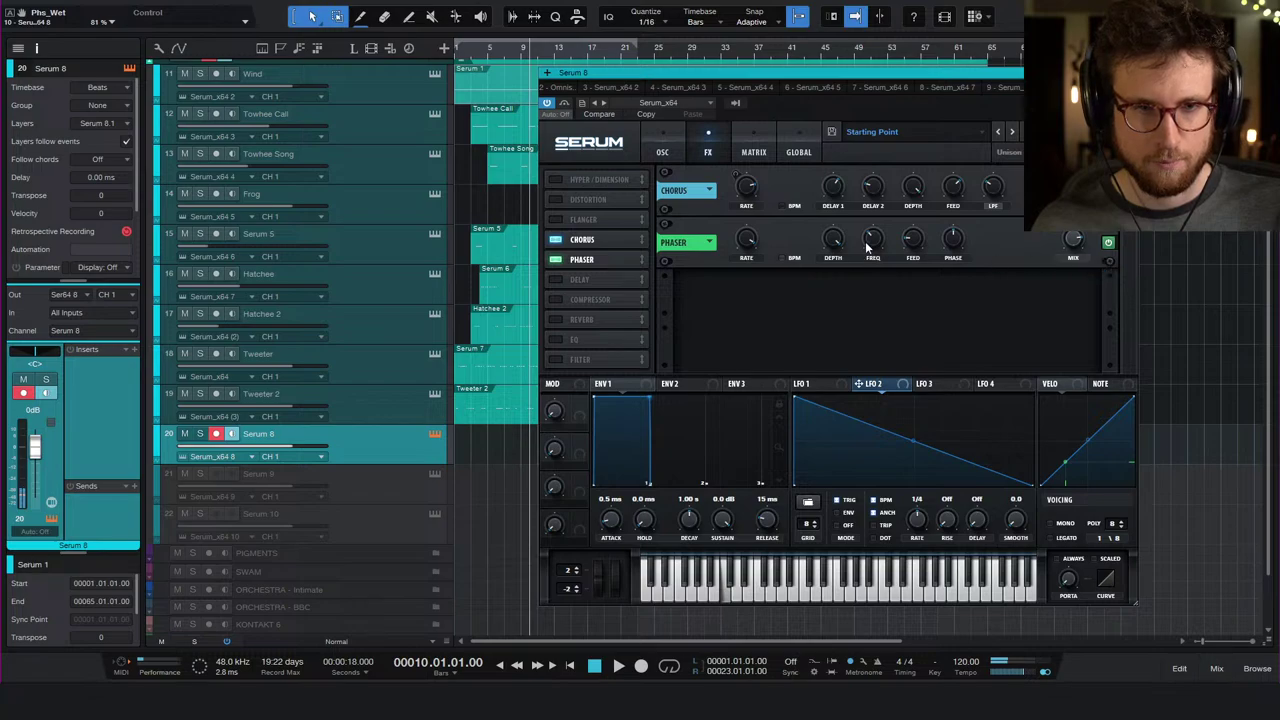
pyautogui.moveTo(747, 263); pyautogui.dragTo(748, 248)
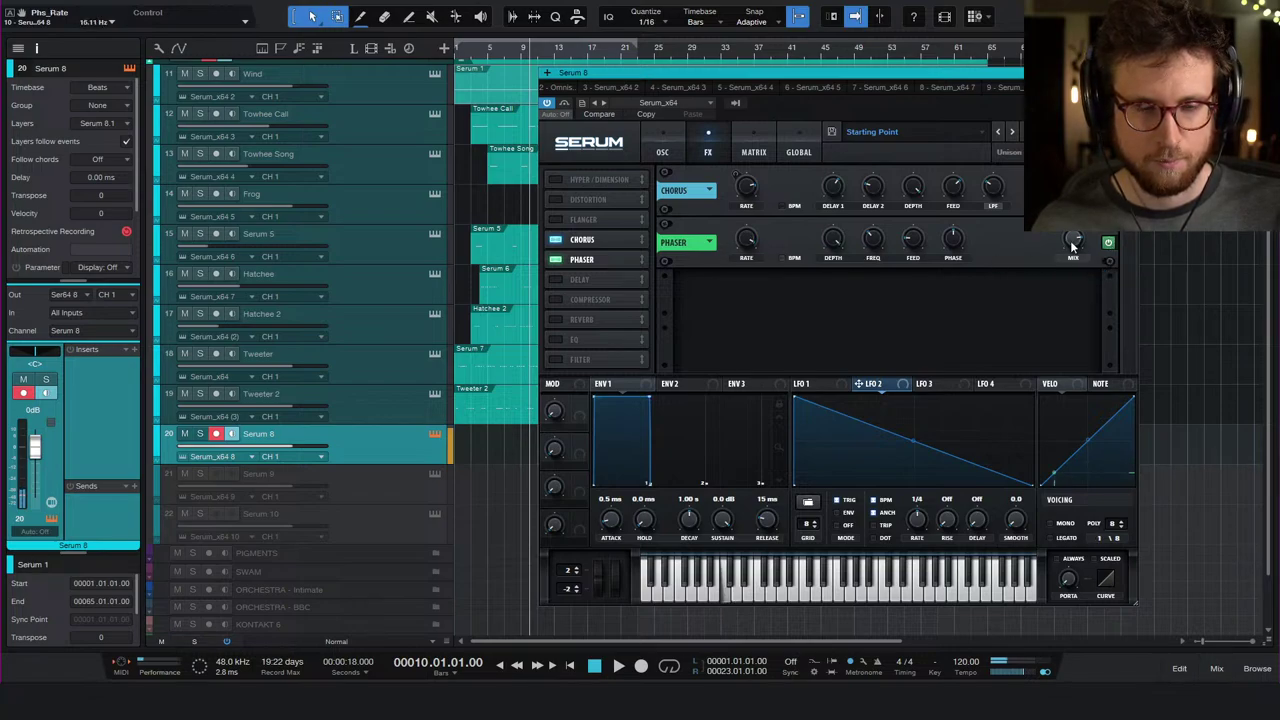
# - Try a Hyper/Dimension effect after the phaser with the hyper mix lowered and dimension mix at about 69%, and switch it off again
pyautogui.click(555, 180)
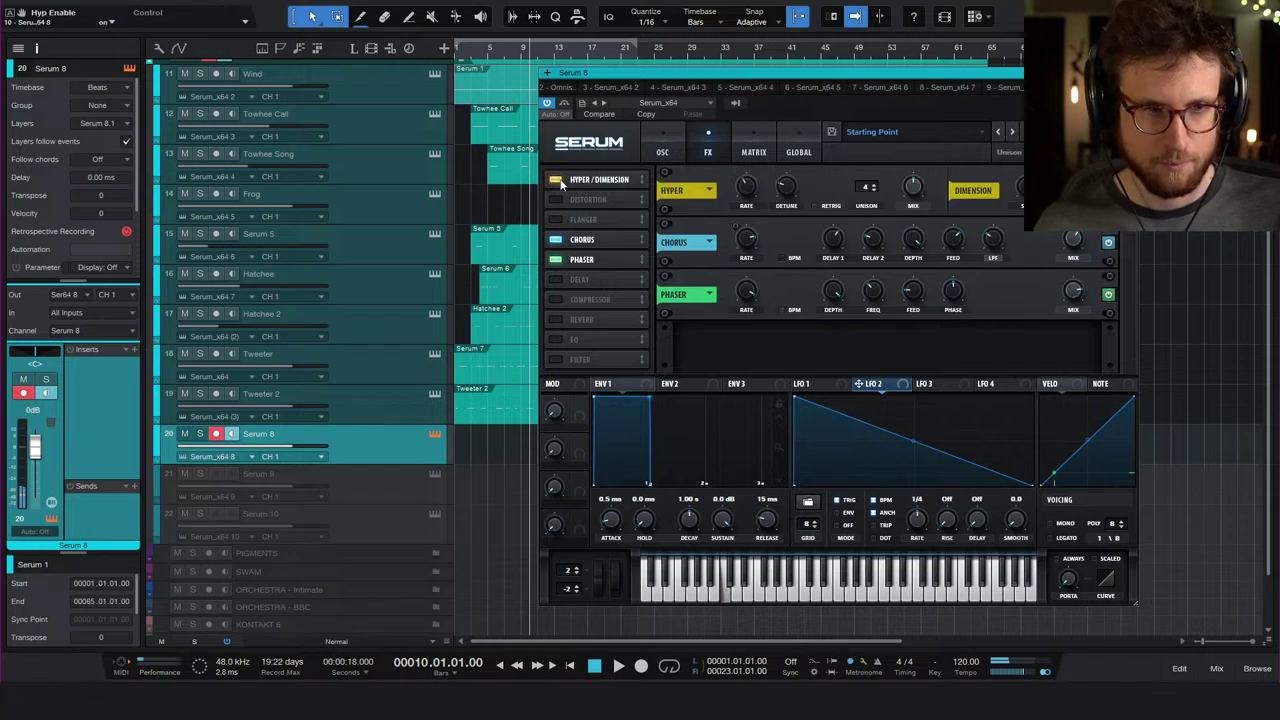
pyautogui.moveTo(593, 182); pyautogui.dragTo(598, 262)
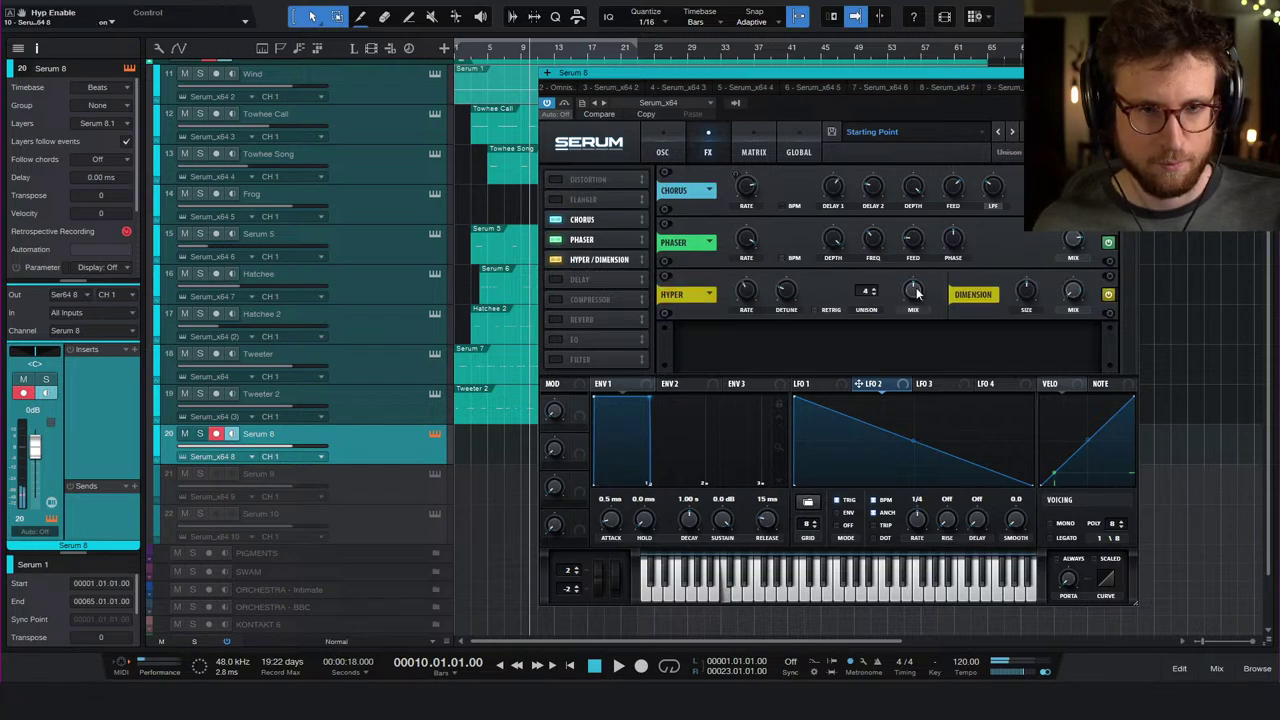
pyautogui.moveTo(914, 295); pyautogui.dragTo(914, 348)
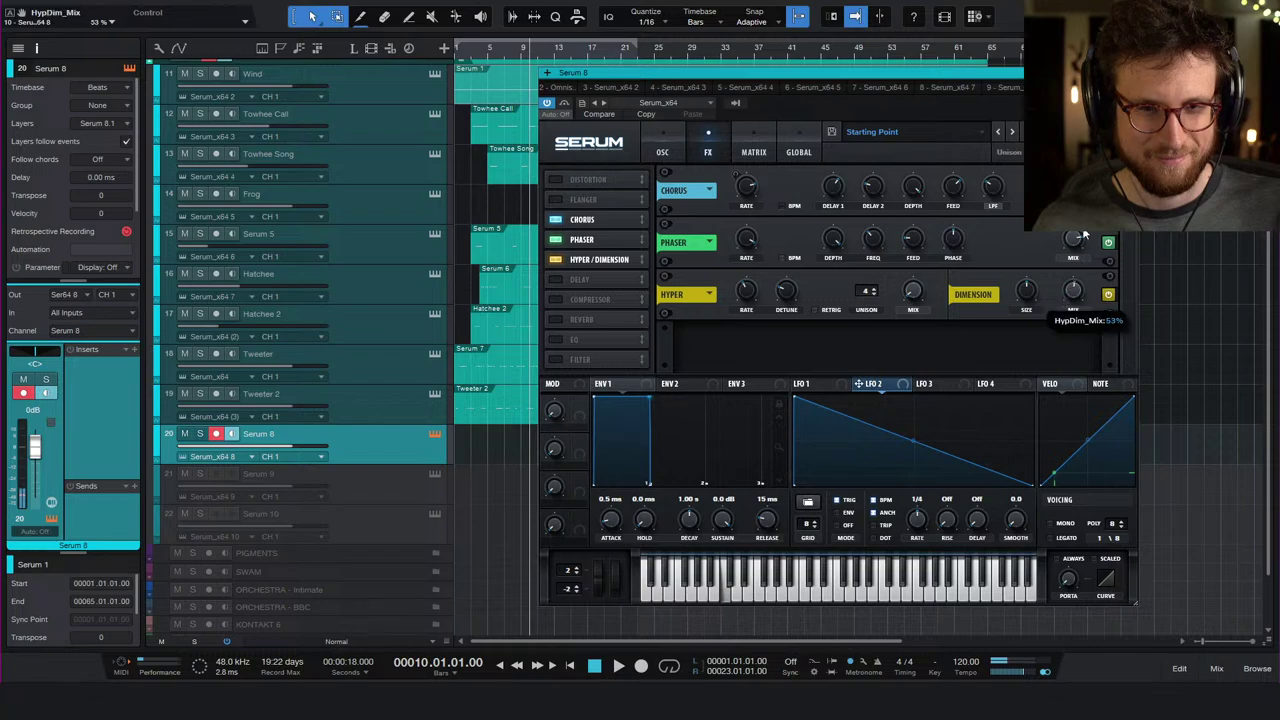
pyautogui.moveTo(1073, 292); pyautogui.dragTo(1072, 302)
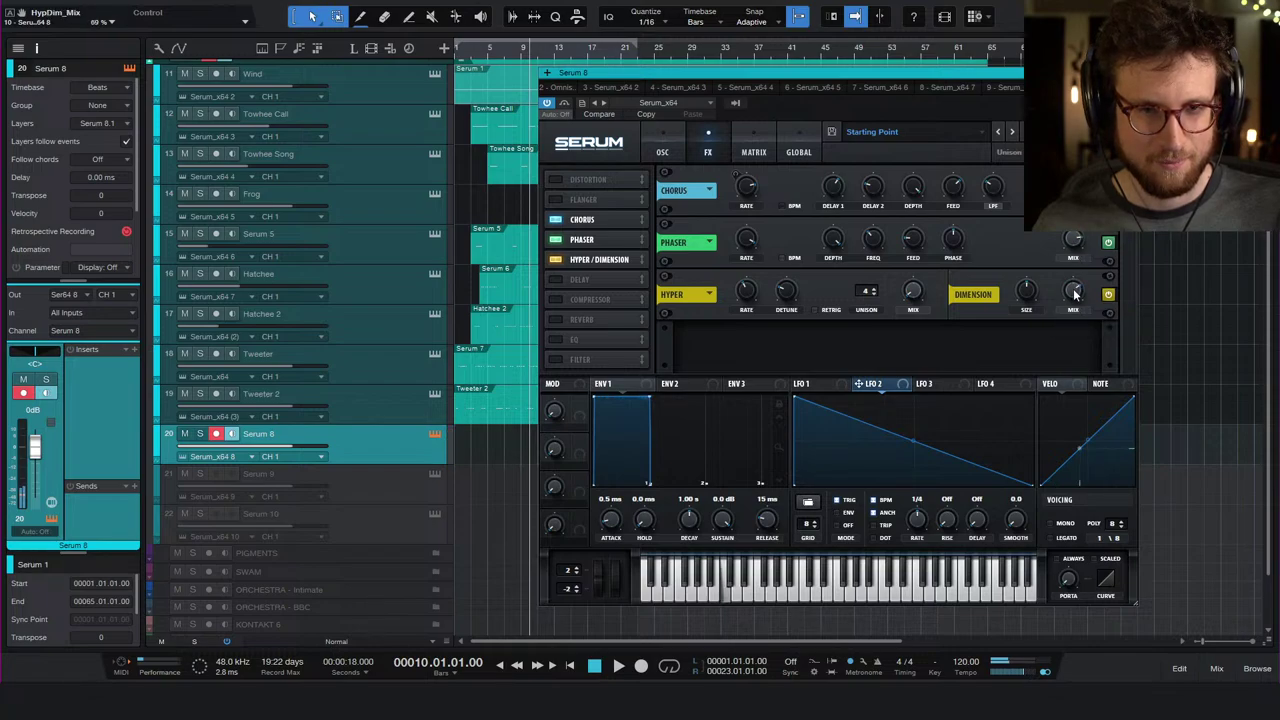
pyautogui.click(555, 259)
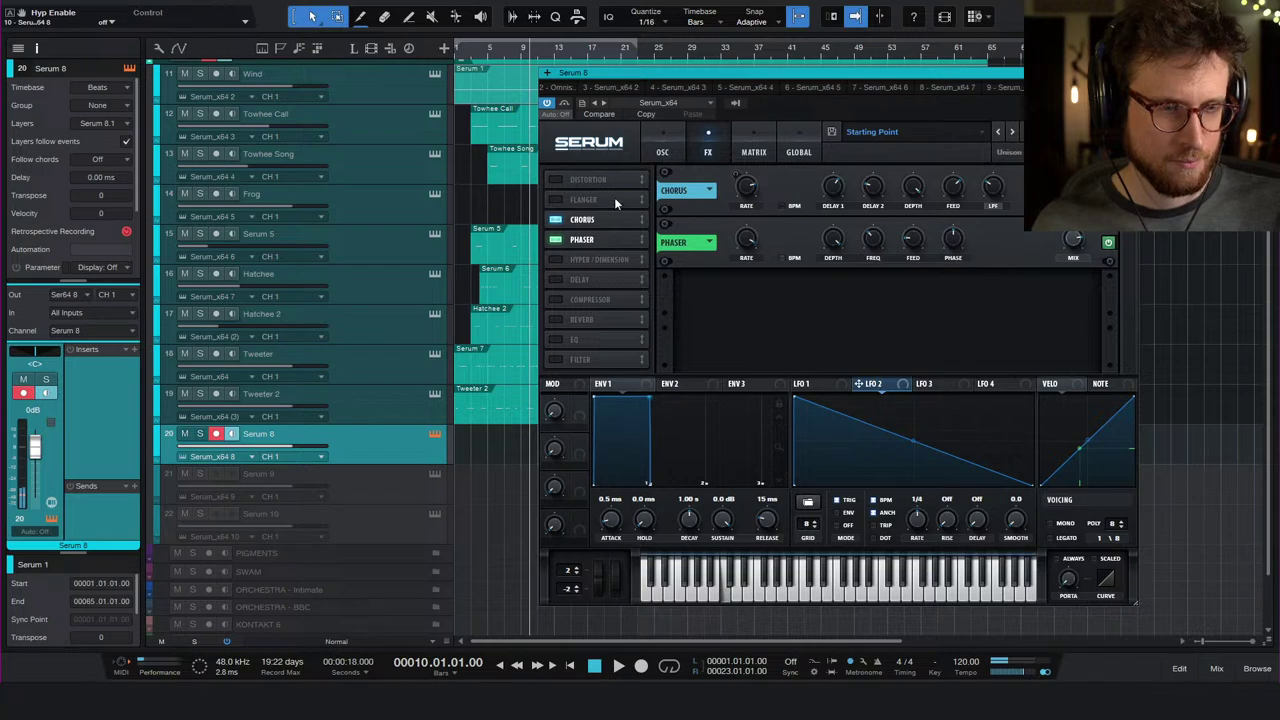
# - Enable the filter, route the noise oscillator through it, and set resonance to about 33% and fat to about 24%
pyautogui.click(662, 152)
pyautogui.click(1015, 178)
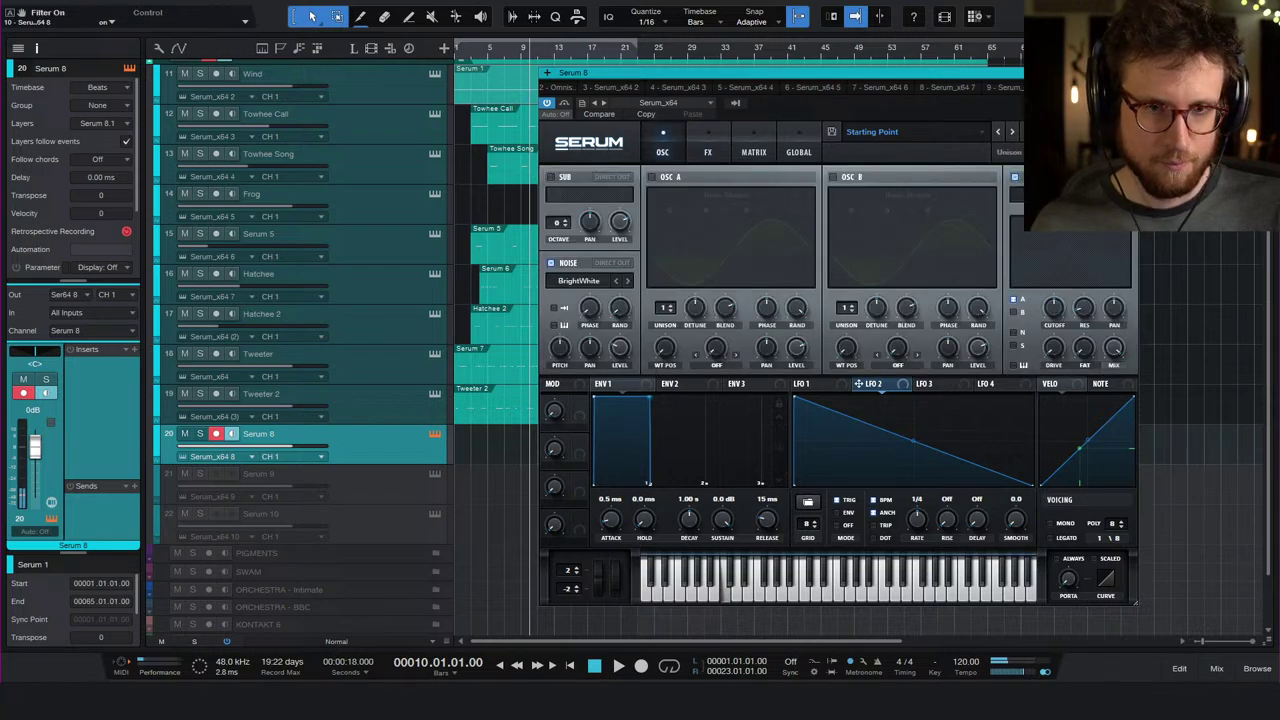
pyautogui.click(1014, 331)
pyautogui.moveTo(1046, 323); pyautogui.dragTo(1085, 283)
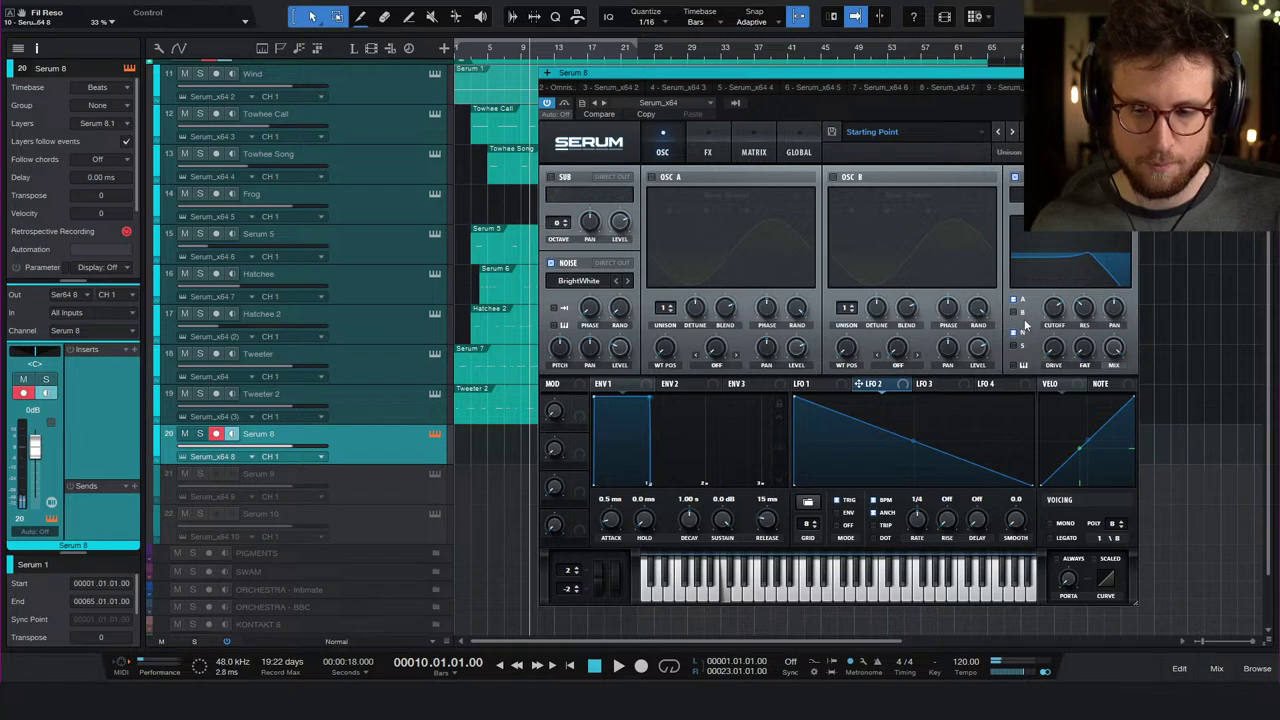
pyautogui.moveTo(1059, 357); pyautogui.dragTo(1087, 329)
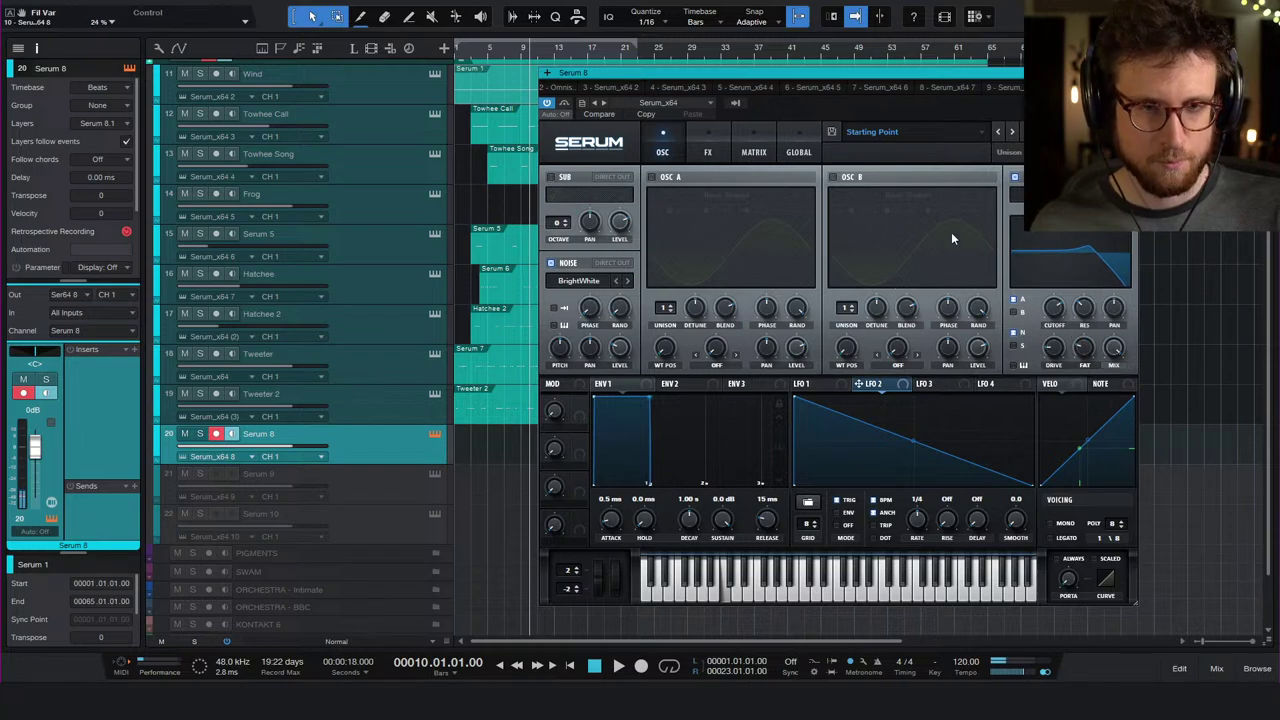
# - Insert Pro-Q 3 on the Serum 8 channel and shape the low end with an EQ band of Q about 0.71
pyautogui.click(133, 349)
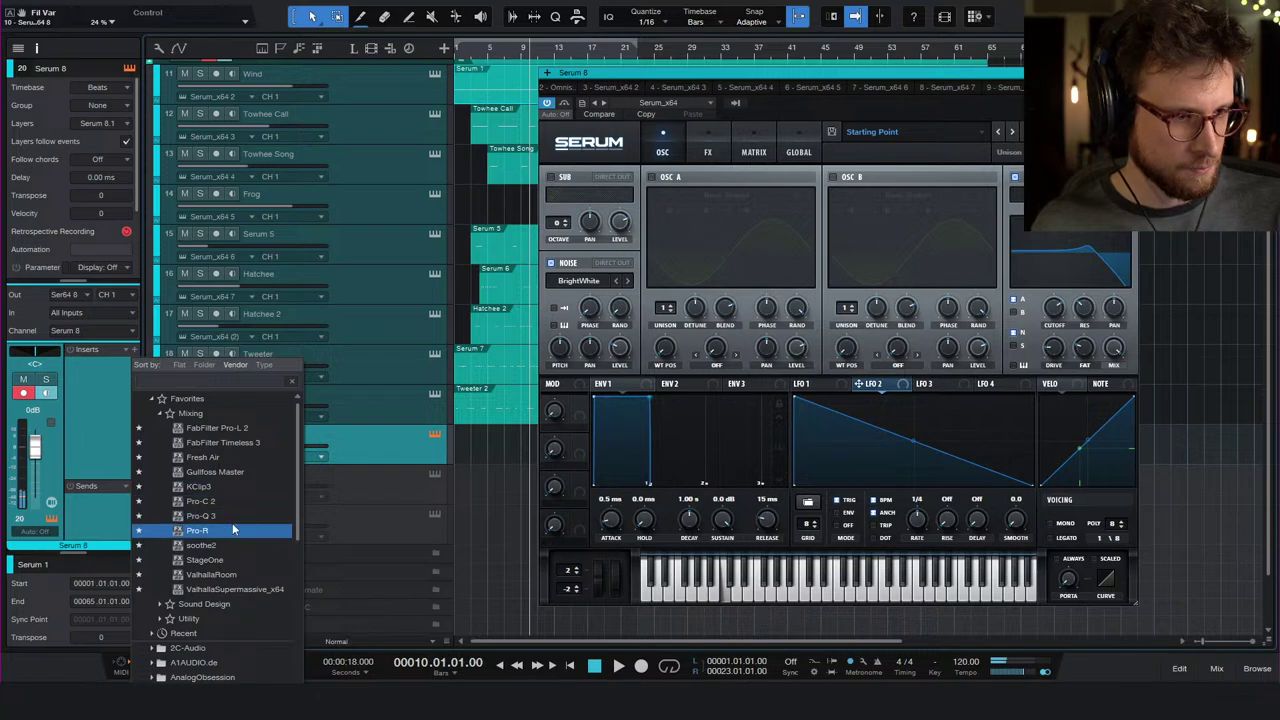
pyautogui.click(240, 515)
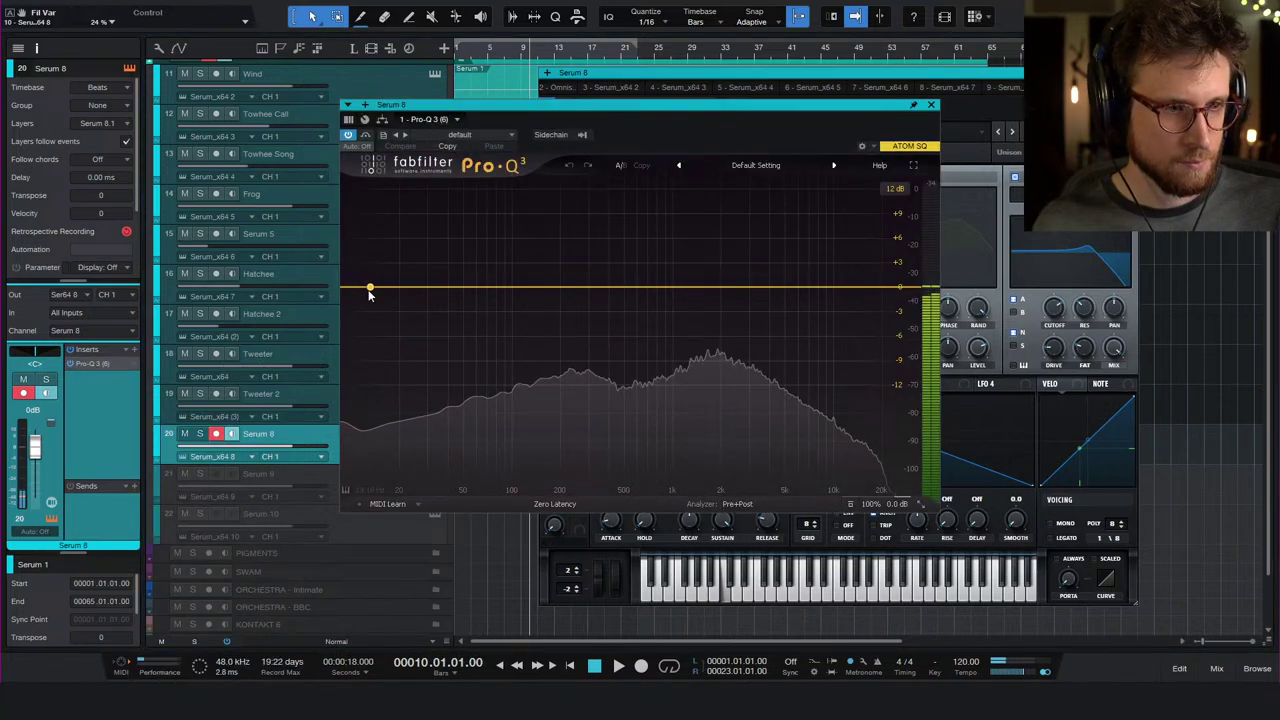
pyautogui.moveTo(369, 292); pyautogui.dragTo(574, 309)
pyautogui.click(931, 104)
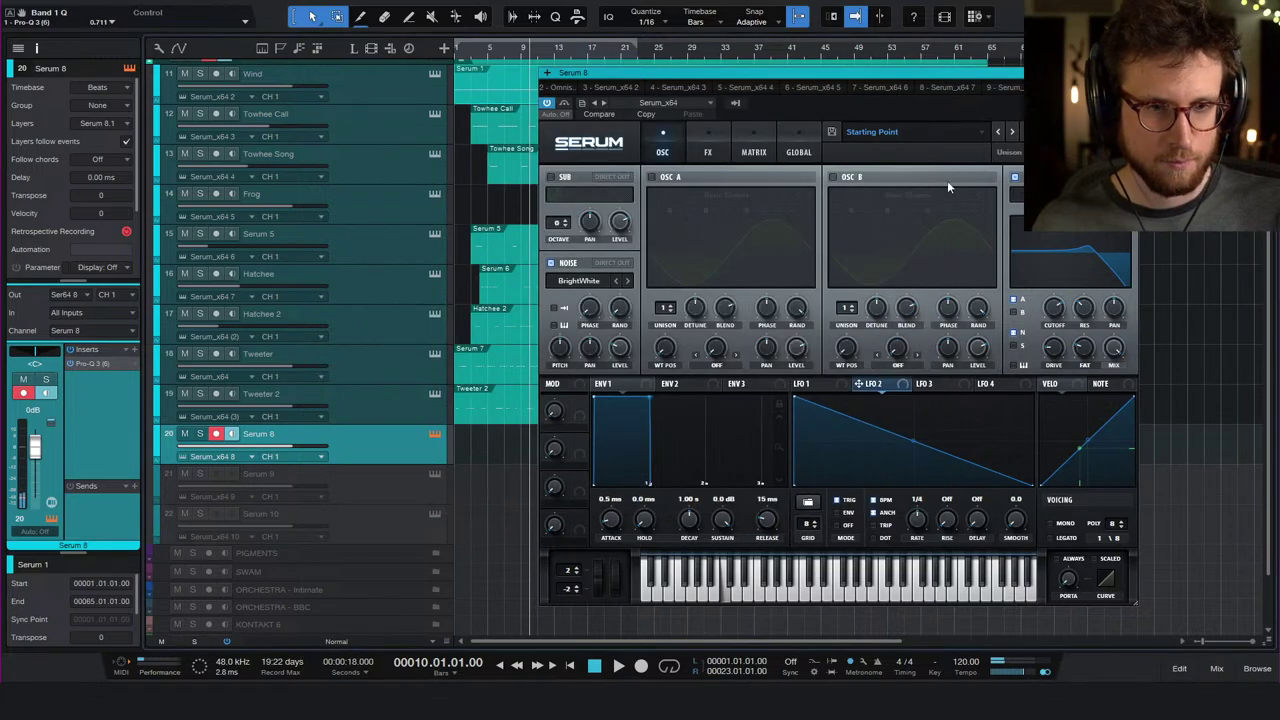
# - Set the chorus rate to about 5.9 Hz
pyautogui.click(710, 152)
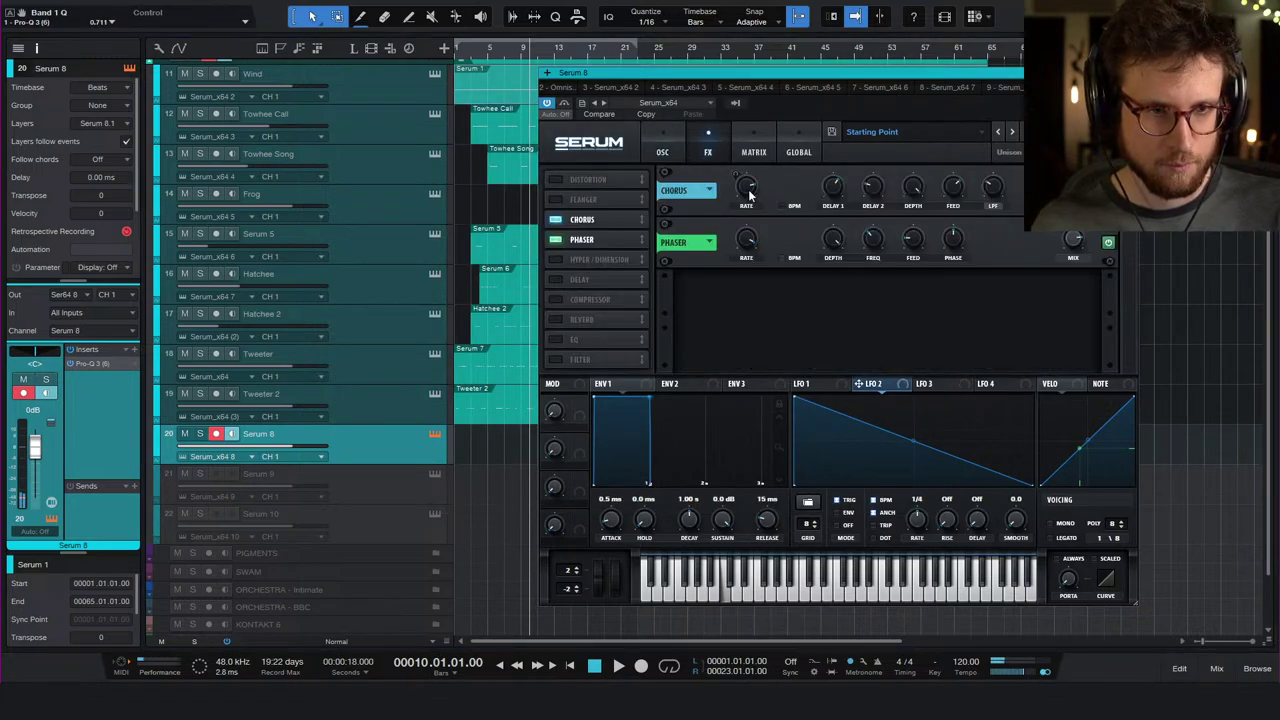
pyautogui.moveTo(752, 208)
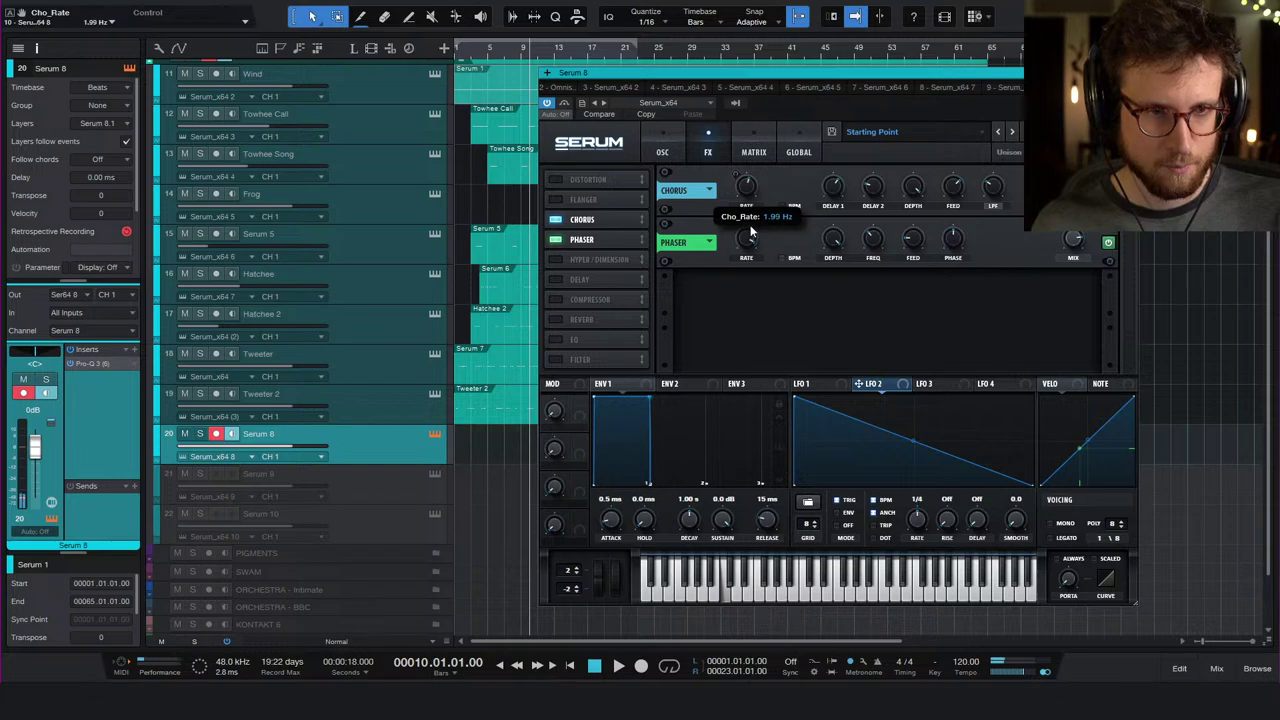
pyautogui.moveTo(748, 242); pyautogui.dragTo(751, 182)
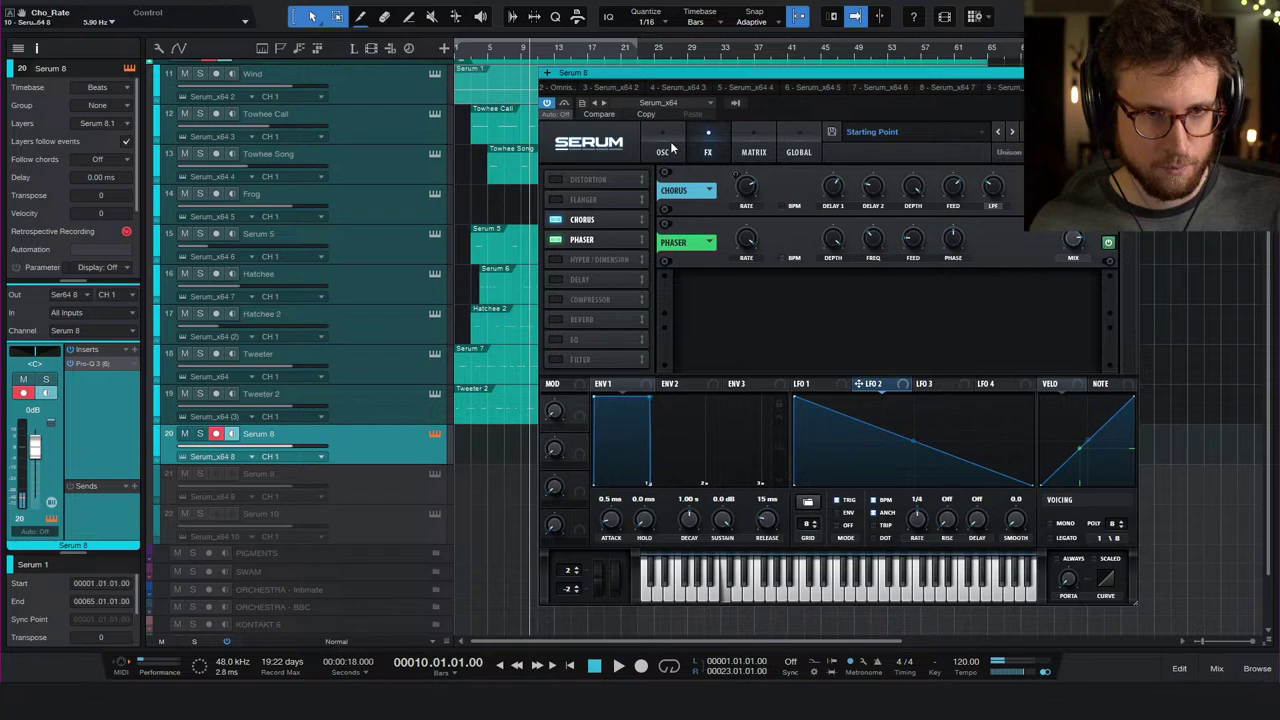
# - Set the Chaos 1 rate to about 6.6 Hz and its modulation amount on the chorus rate to about 14
pyautogui.click(791, 149)
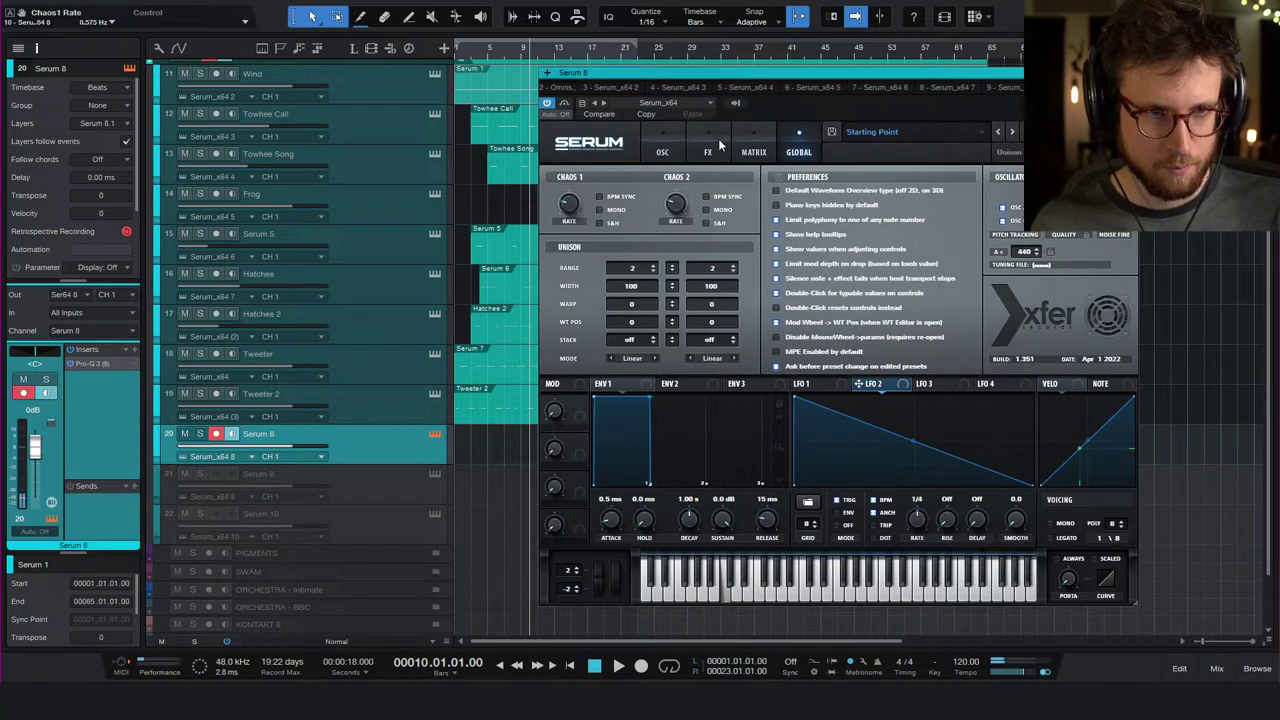
pyautogui.click(753, 155)
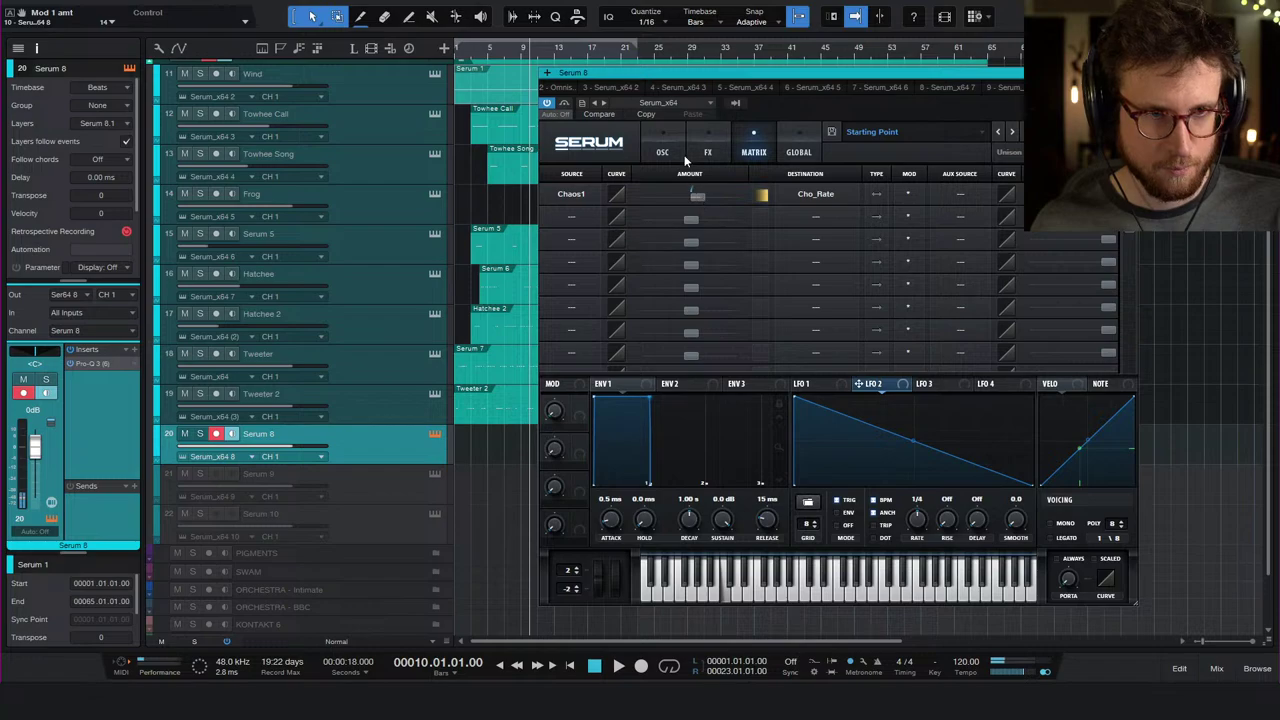
pyautogui.click(706, 150)
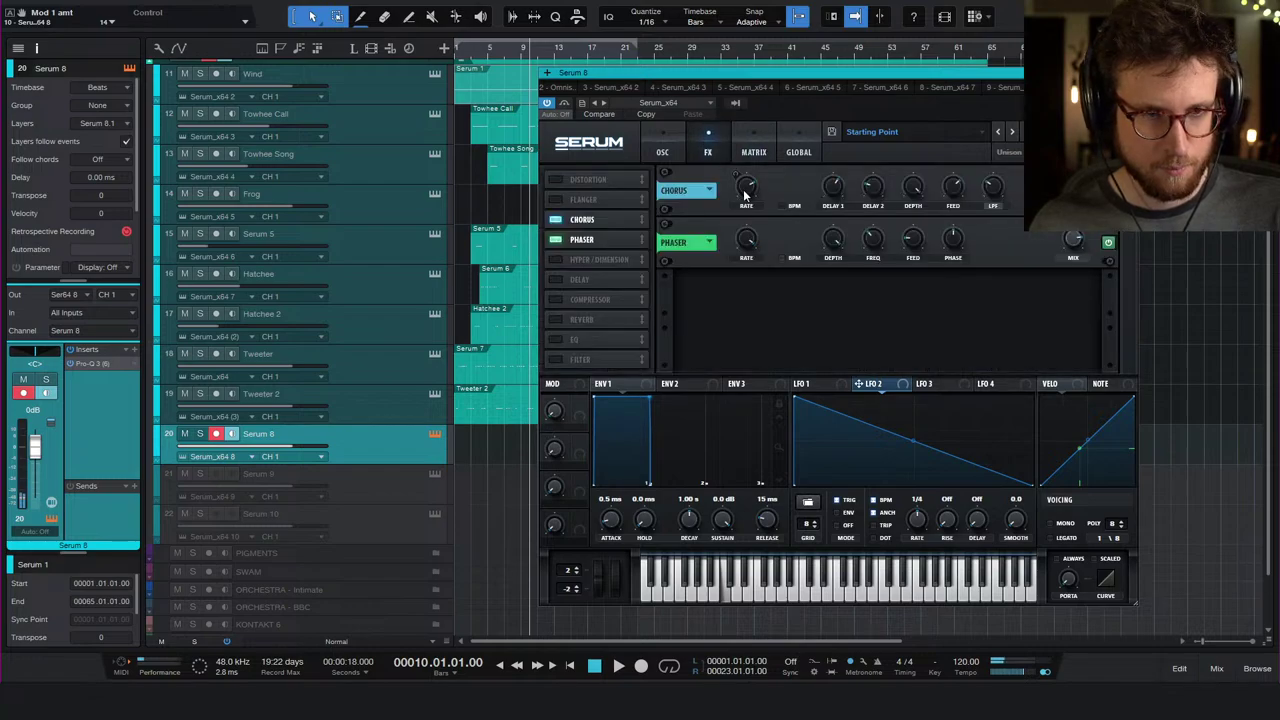
pyautogui.click(664, 145)
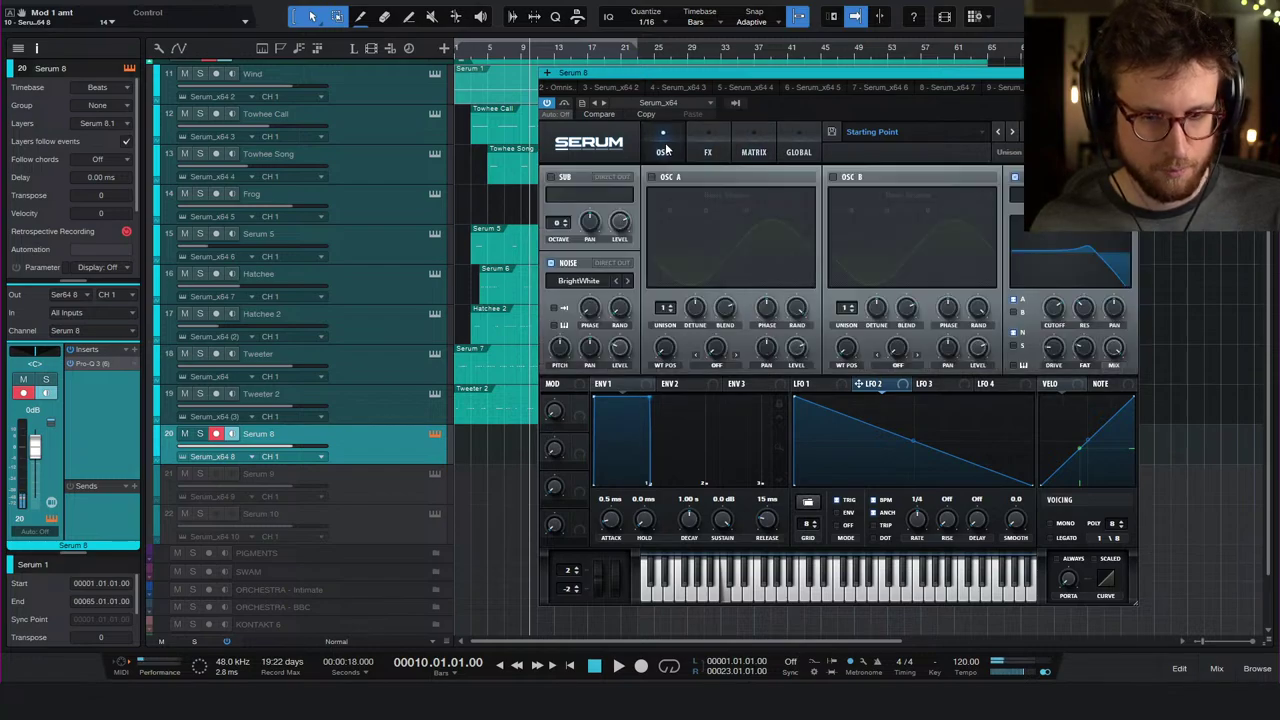
pyautogui.click(836, 388)
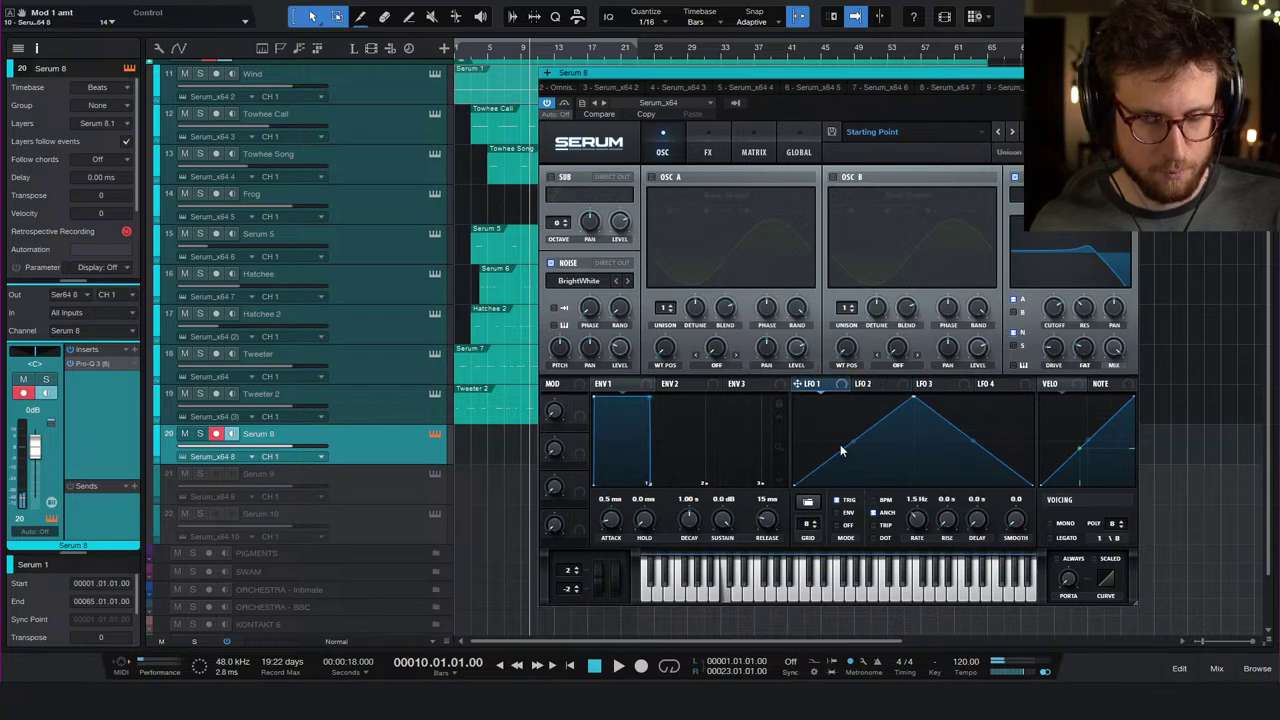
pyautogui.click(798, 150)
pyautogui.click(712, 148)
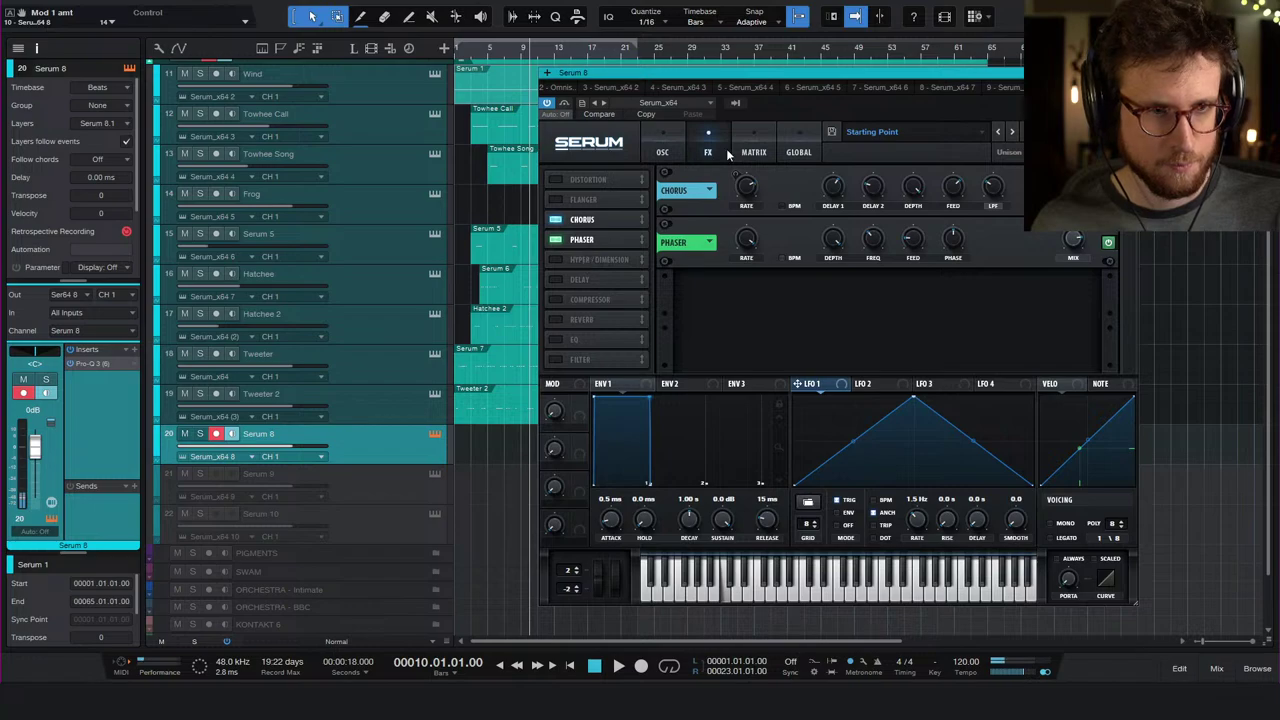
# - Route Chaos2 to the global amplitude (Amp.) in the second modulation matrix row with an amount of about 18
pyautogui.click(750, 152)
pyautogui.click(571, 216)
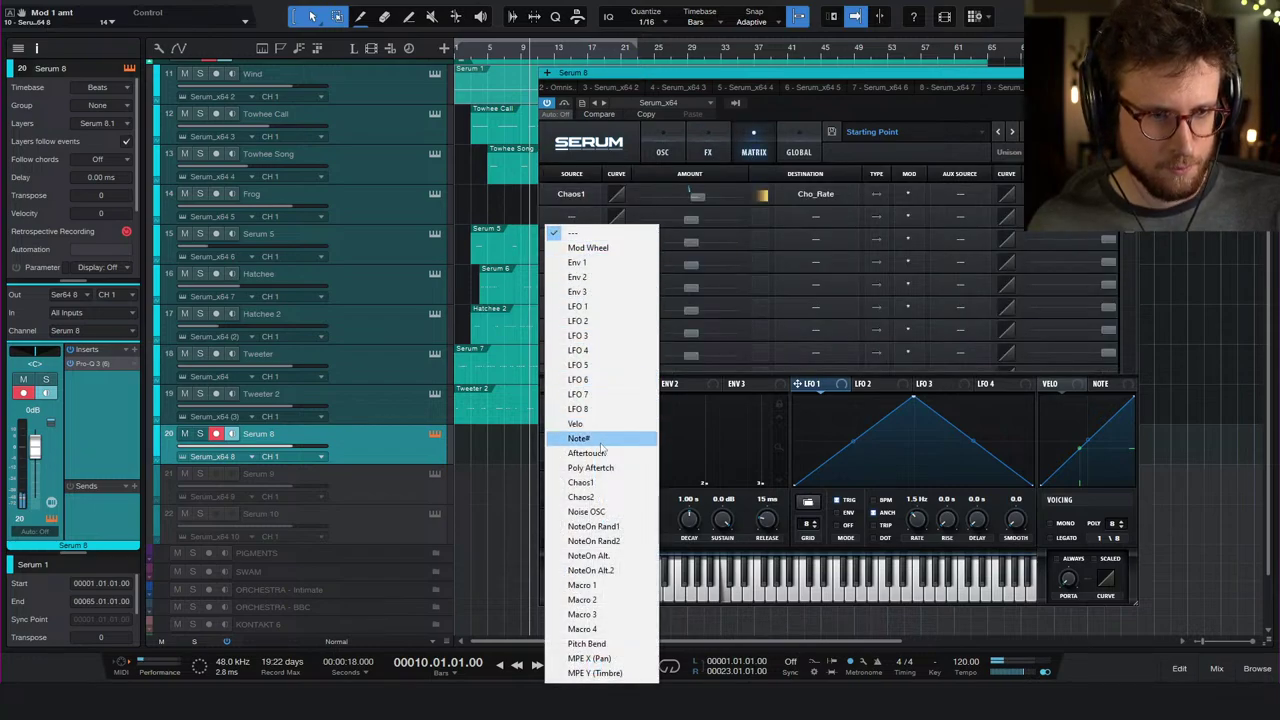
pyautogui.click(578, 511)
pyautogui.click(824, 215)
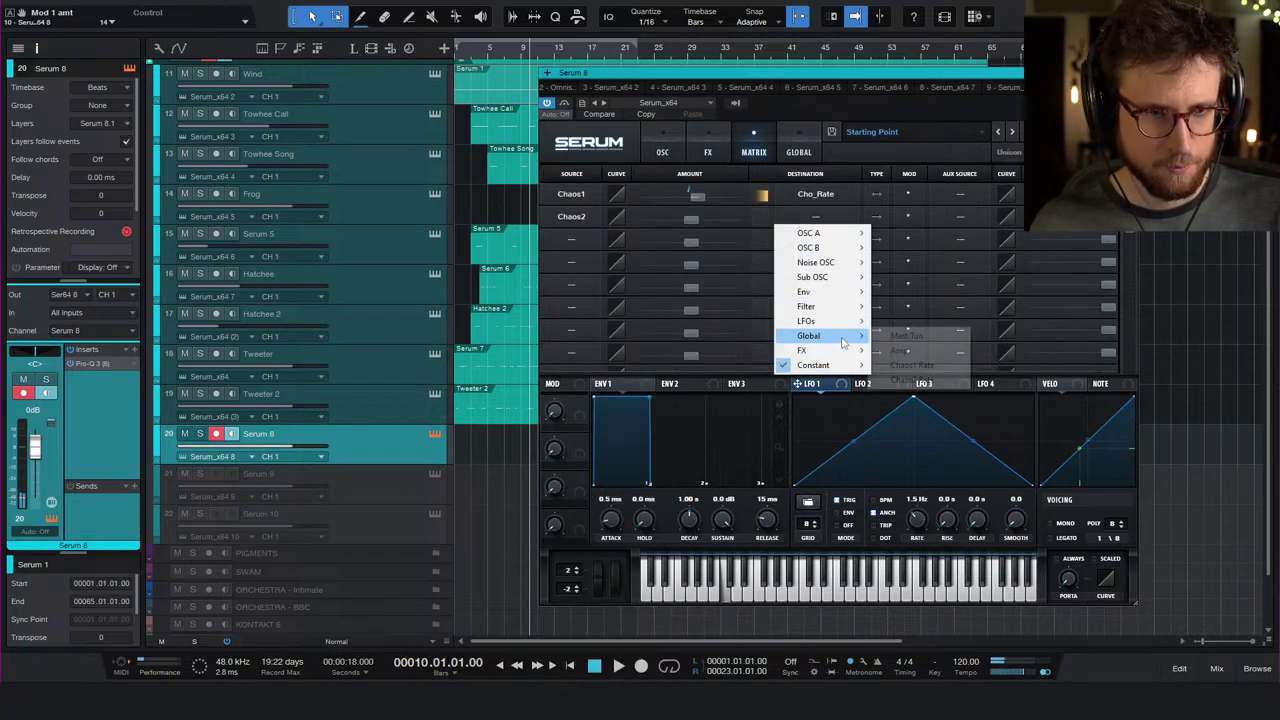
pyautogui.moveTo(815, 336)
pyautogui.click(905, 340)
pyautogui.click(815, 216)
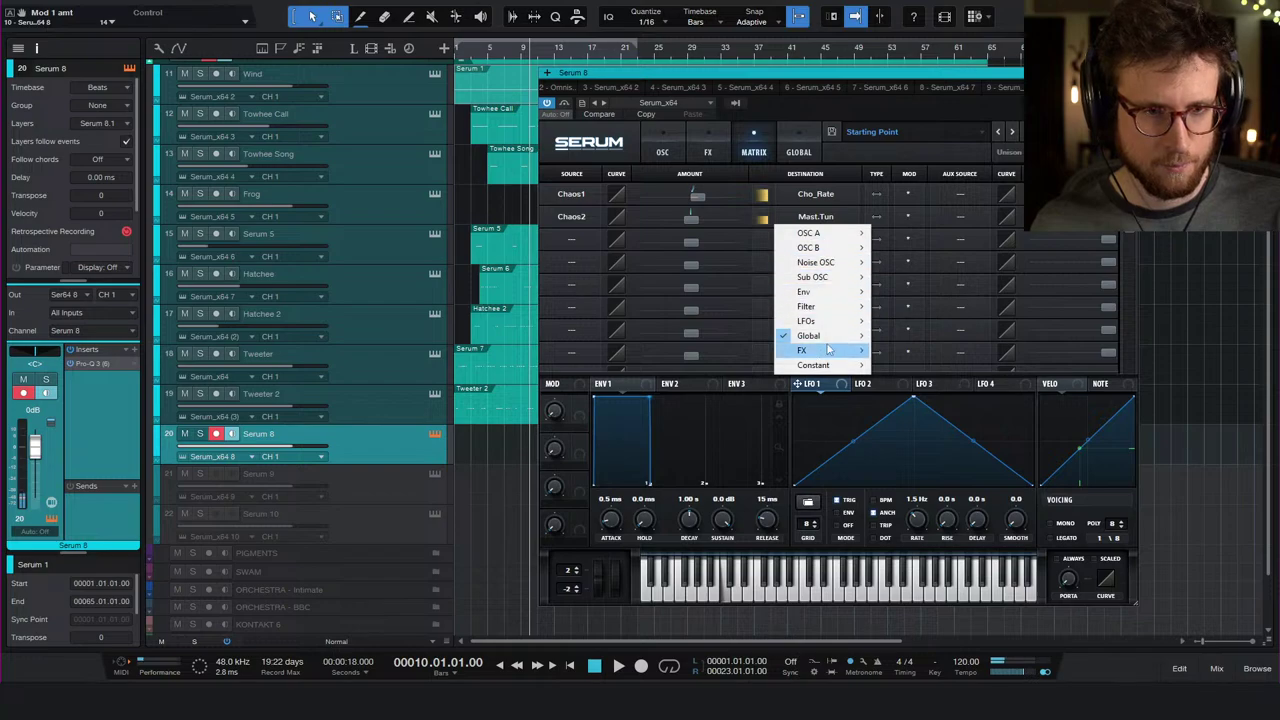
pyautogui.click(900, 350)
pyautogui.moveTo(694, 218); pyautogui.dragTo(710, 226)
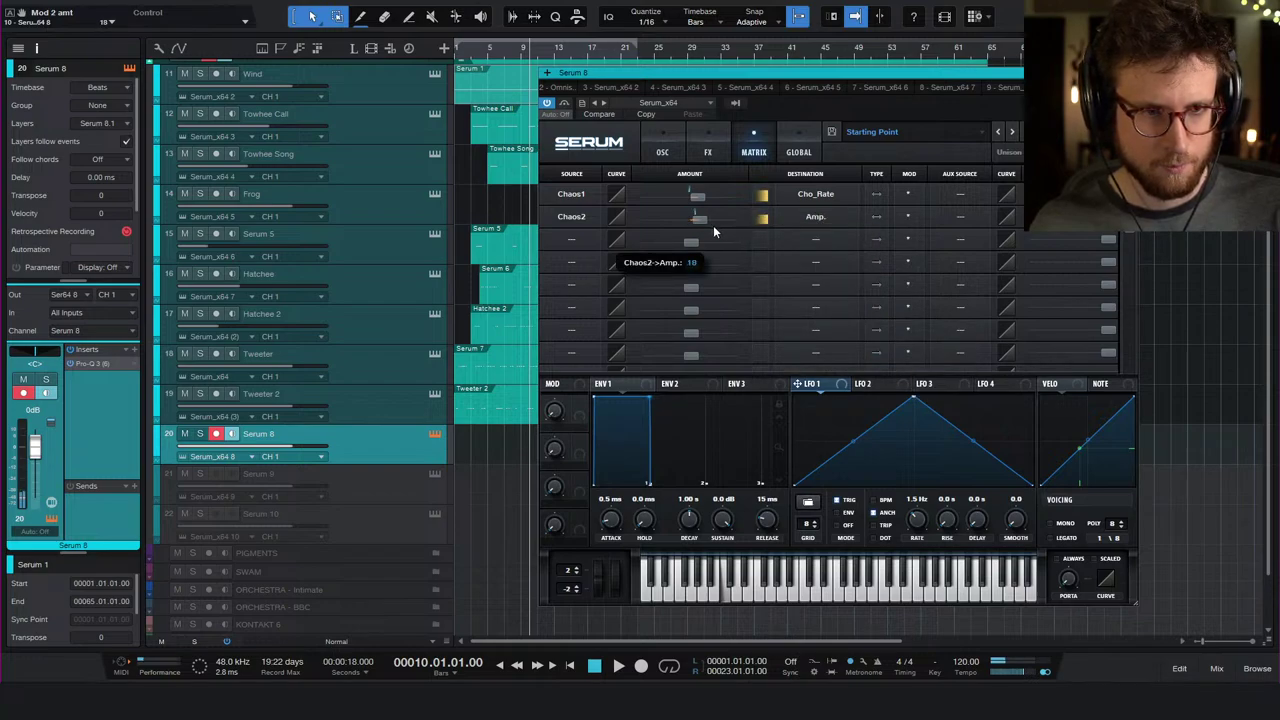
# - Set the Chaos 2 rate to about 4.8 in the global settings and check its modulation routing
pyautogui.click(798, 150)
pyautogui.moveTo(676, 206); pyautogui.dragTo(677, 203)
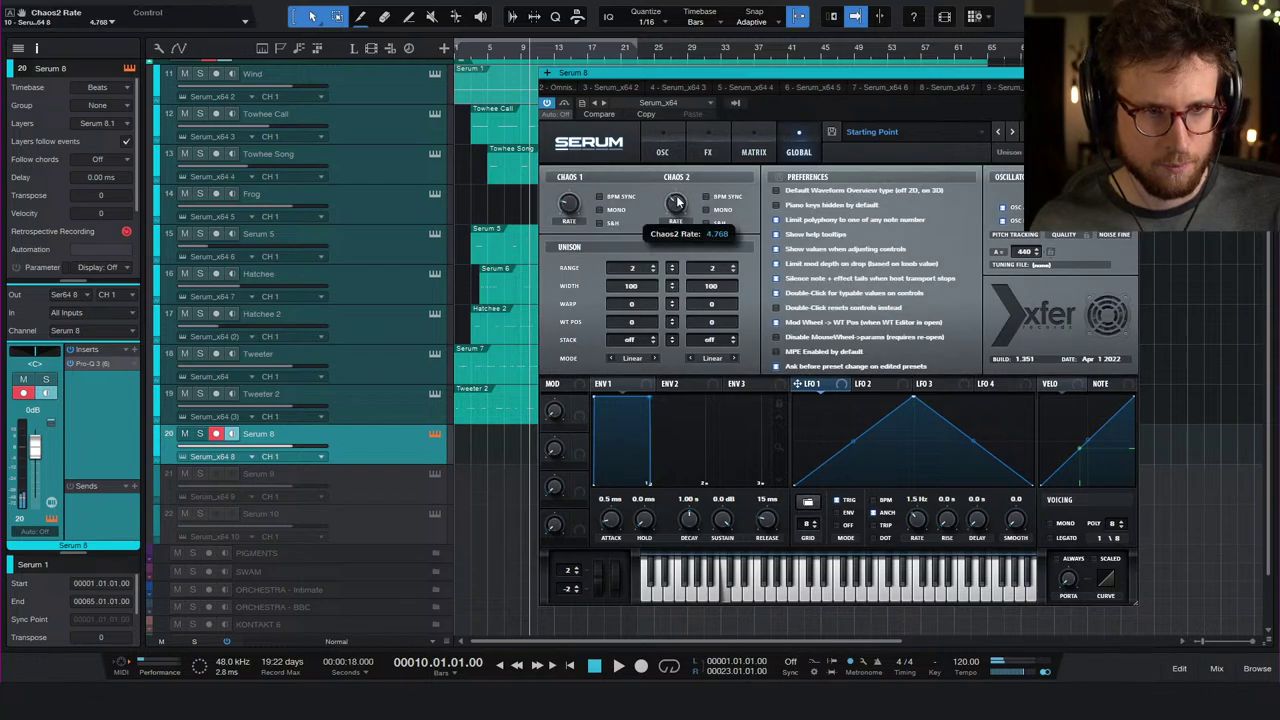
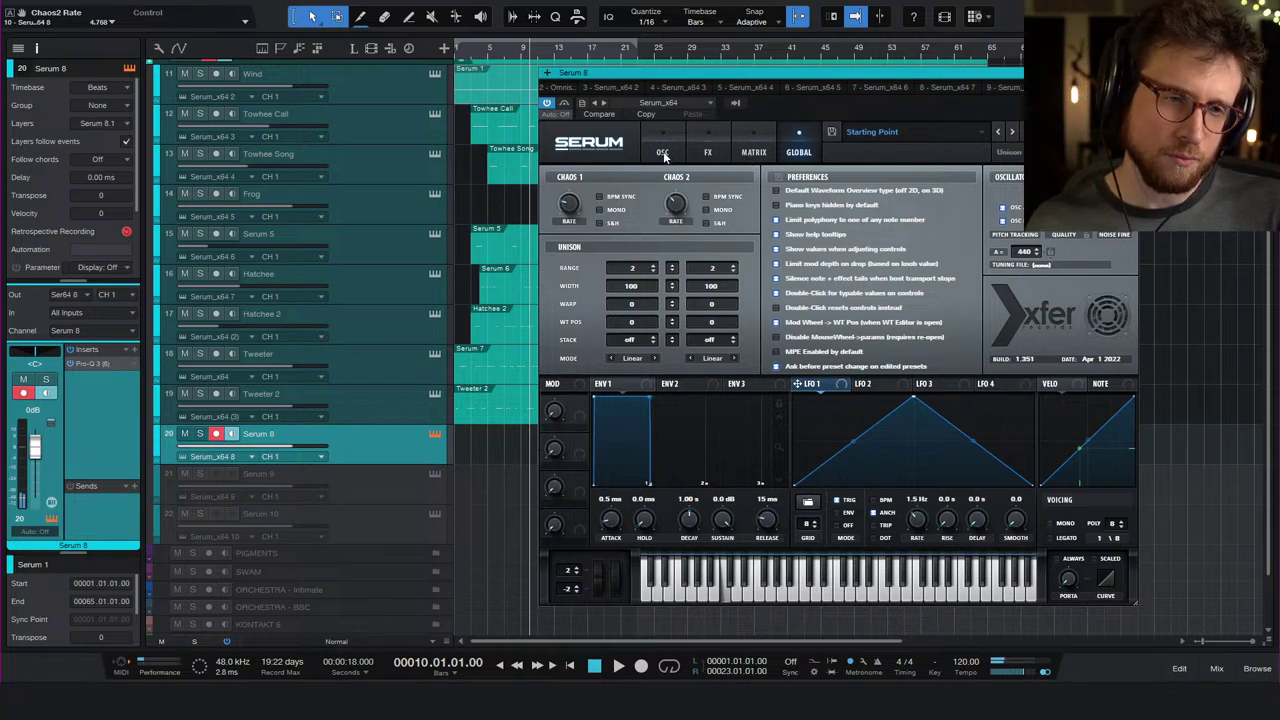
pyautogui.click(754, 150)
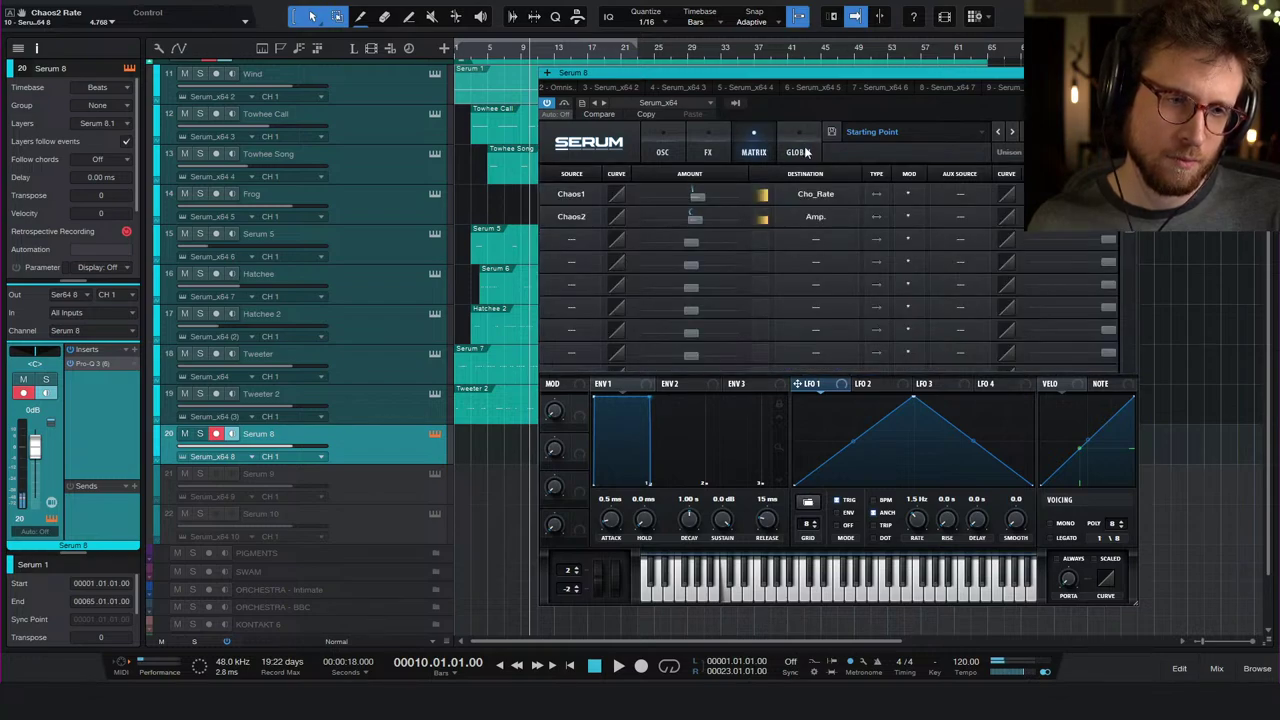
pyautogui.click(800, 151)
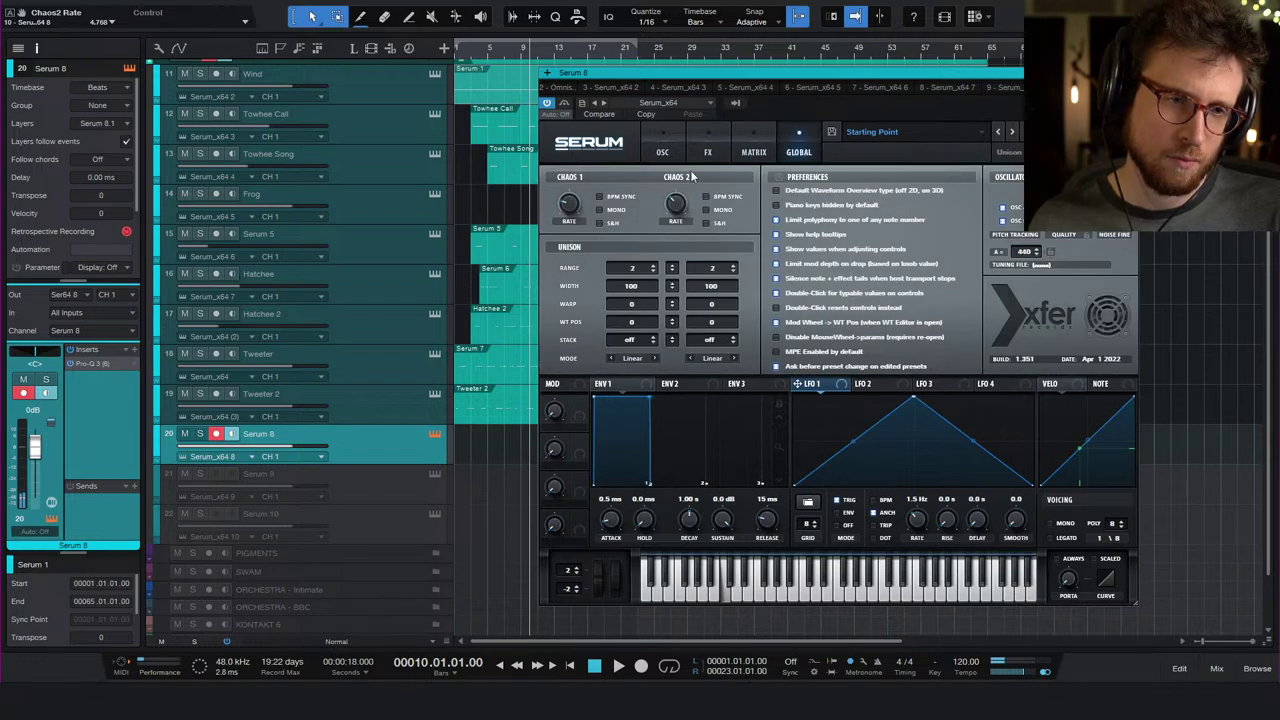
# - Change the source of the amplitude modulation in the matrix to Chaos1
pyautogui.click(754, 151)
pyautogui.click(578, 216)
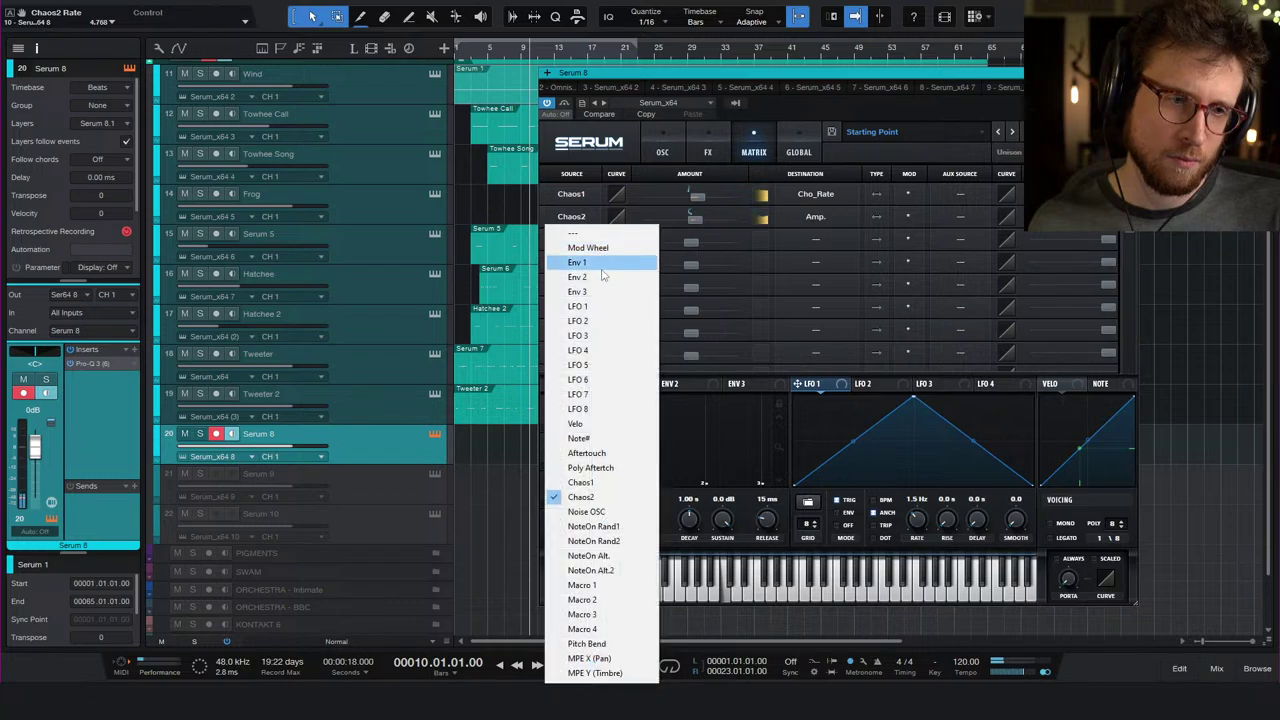
pyautogui.click(614, 484)
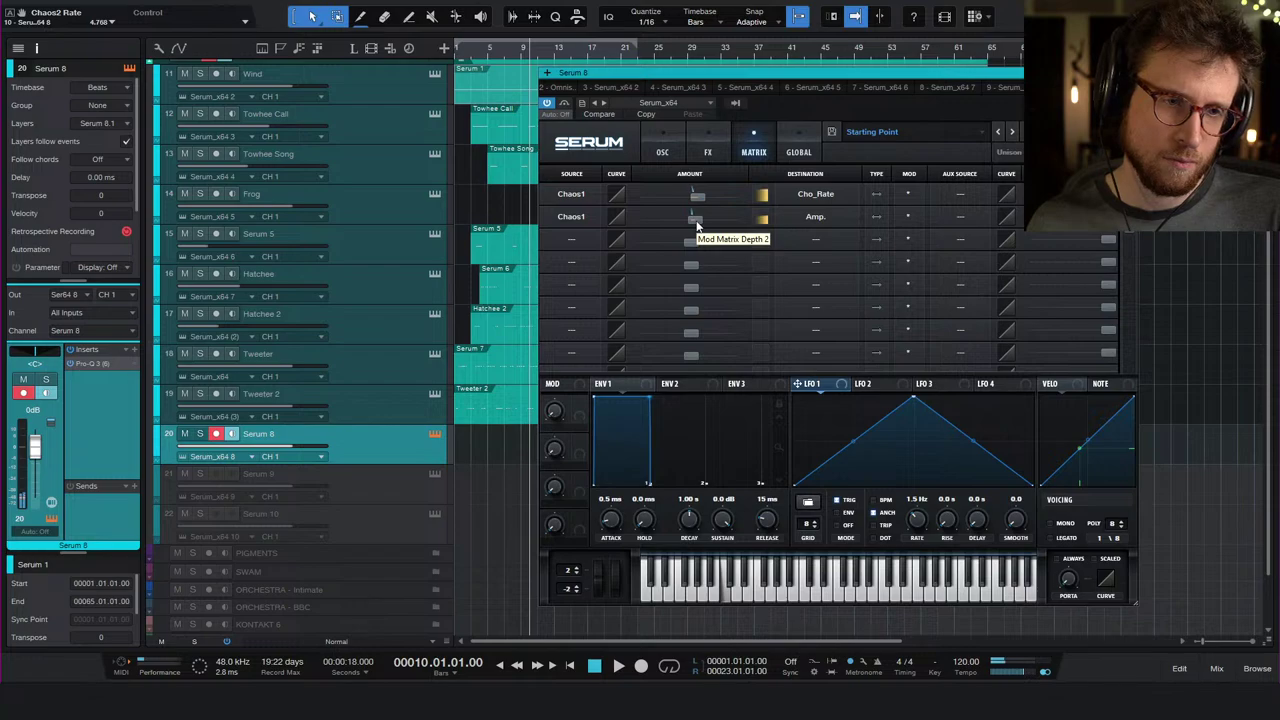
# - Set the amount of the Chaos1 modulation on the global amplitude (Amp.) to 15
pyautogui.moveTo(697, 224); pyautogui.dragTo(701, 226)
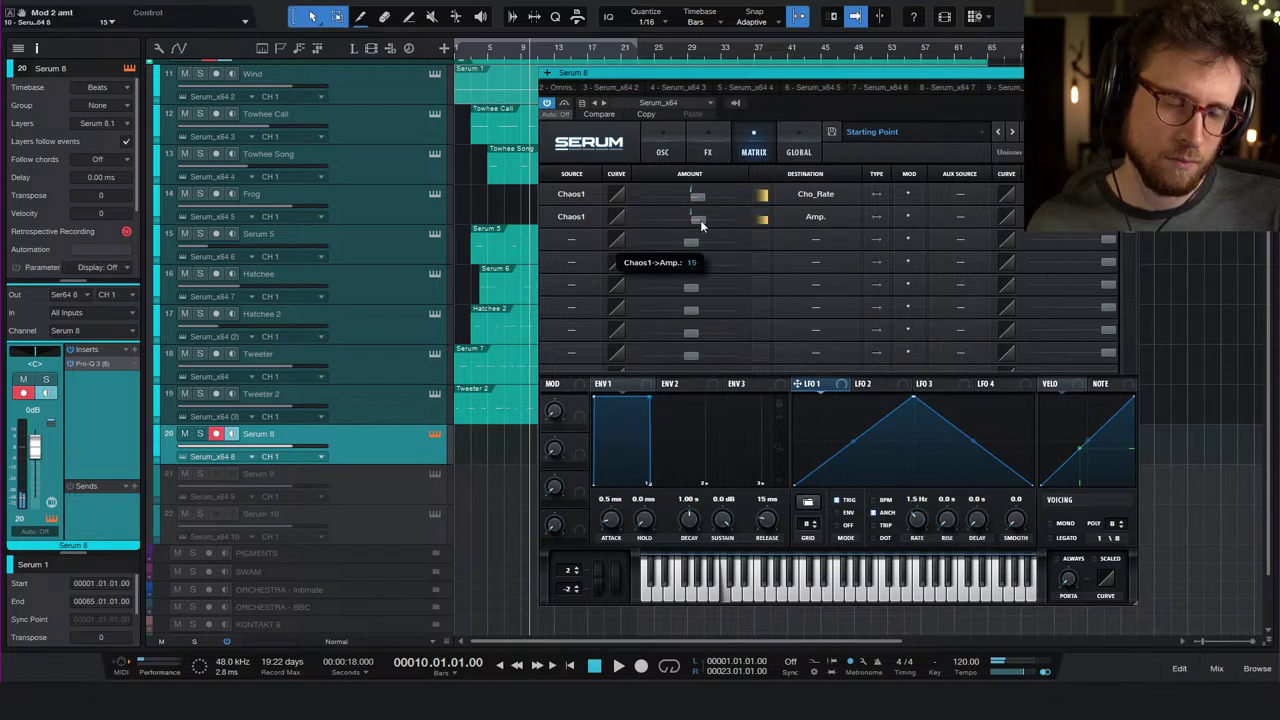
pyautogui.click(707, 151)
pyautogui.click(661, 152)
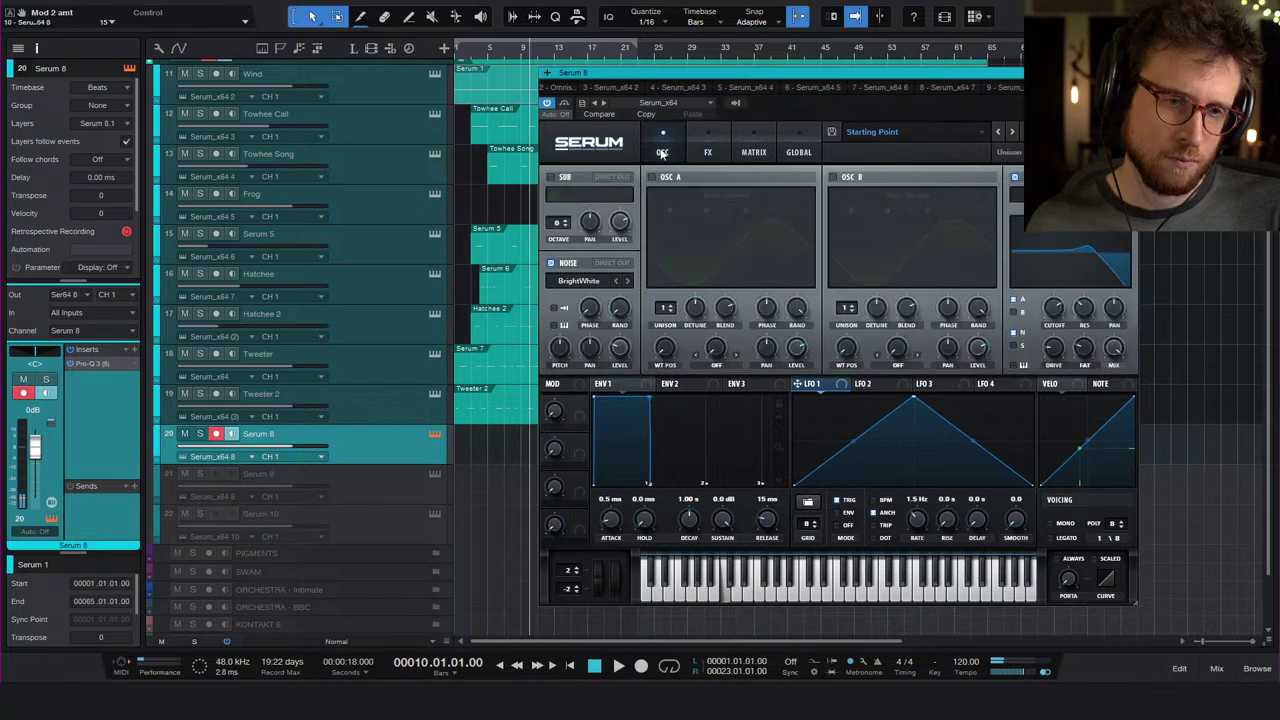
# - In Serum 8's Pro-Q 3, add a gentle bell boost at about 1429 Hz and raise the low cut to about 486 Hz
pyautogui.click(98, 367)
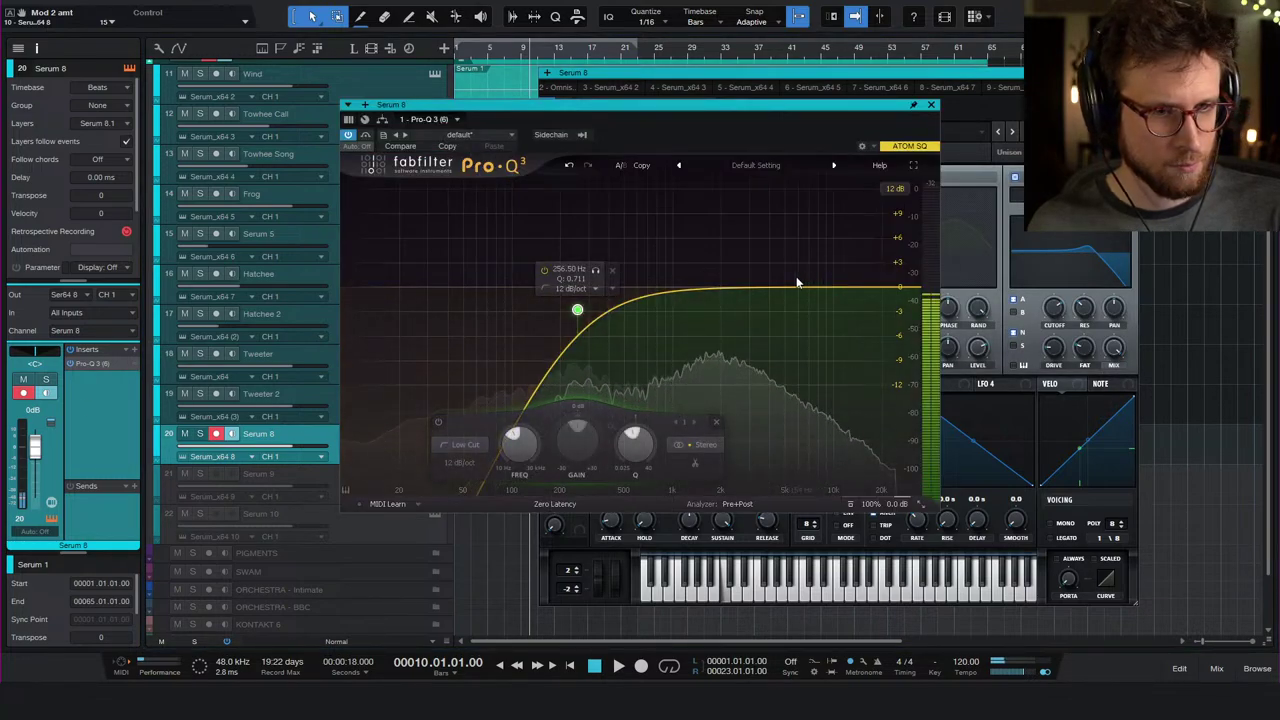
pyautogui.moveTo(720, 287); pyautogui.dragTo(699, 270)
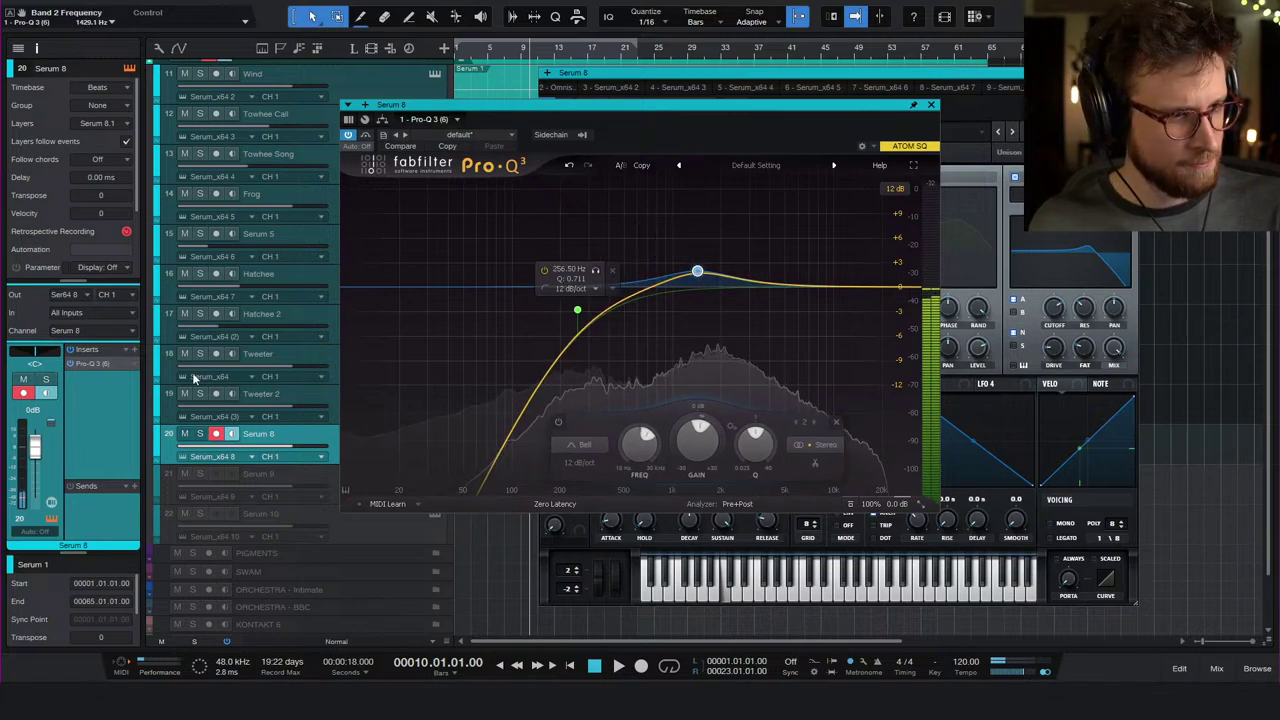
pyautogui.click(952, 100)
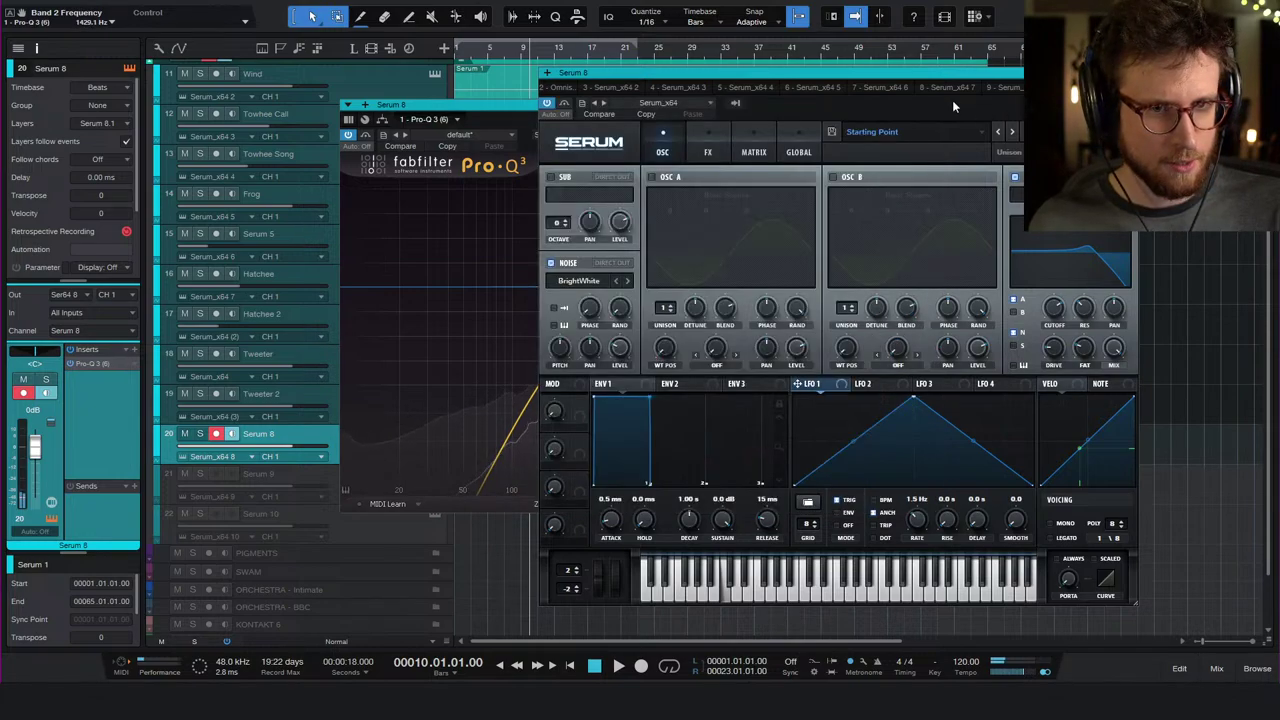
pyautogui.click(795, 152)
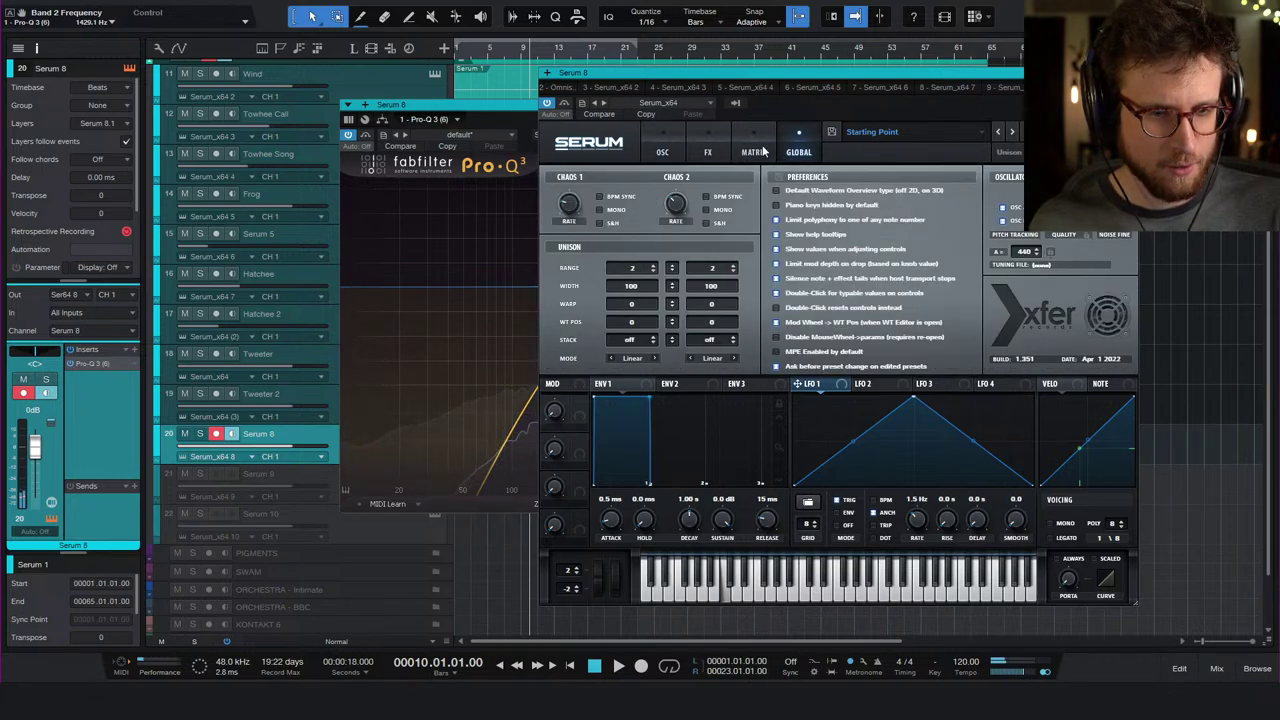
pyautogui.click(760, 151)
pyautogui.click(503, 127)
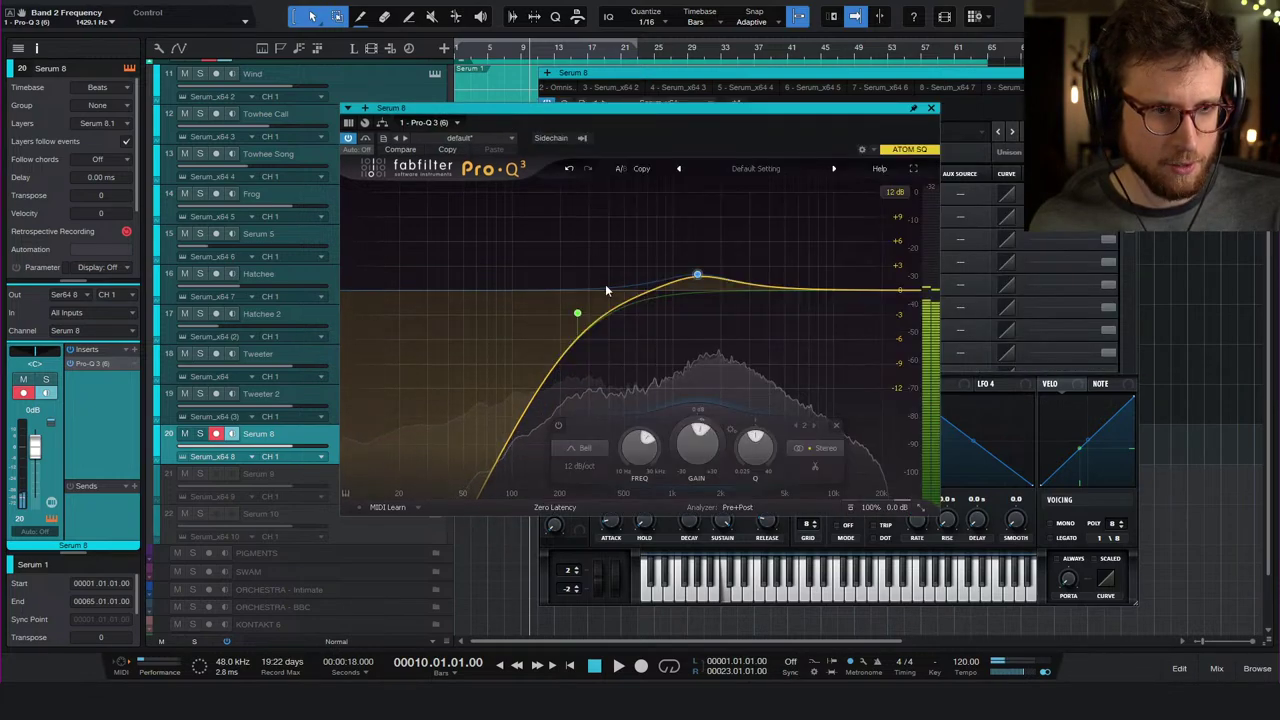
pyautogui.moveTo(577, 309); pyautogui.dragTo(621, 307)
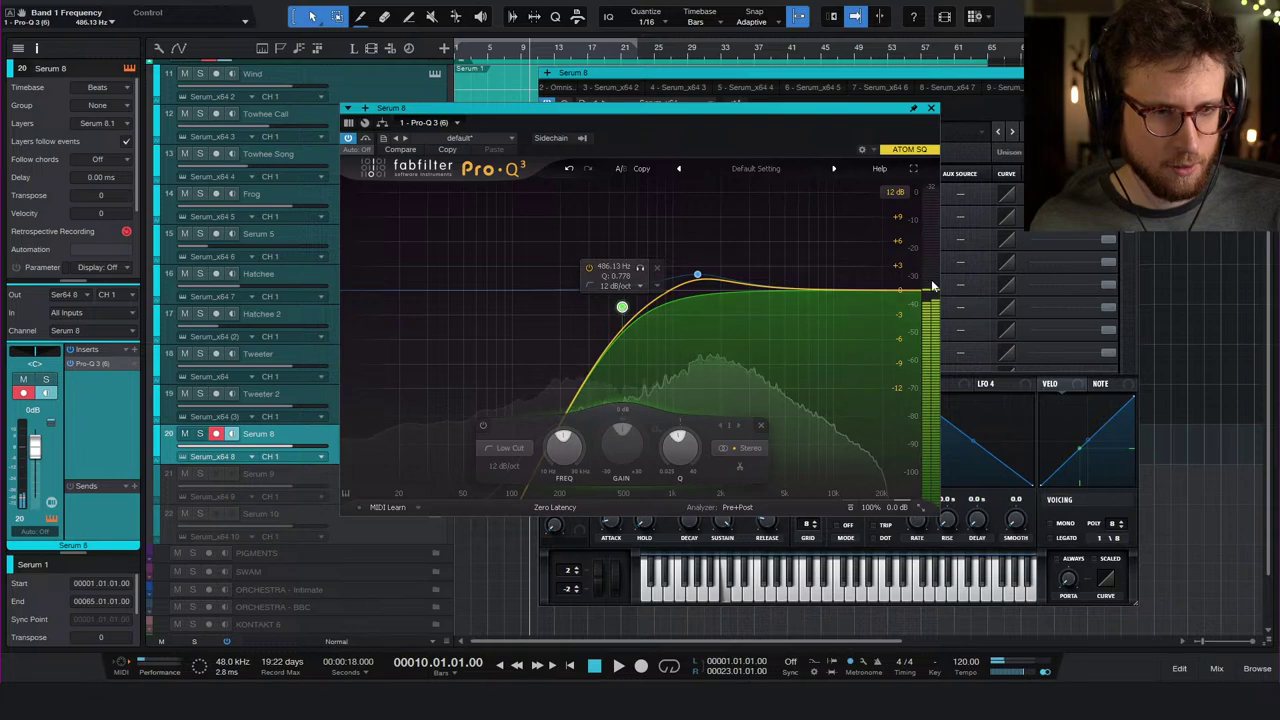
# - Try a high cut in the EQ, remove it, and add a high shelf at about 8513 Hz with -6.2 dB gain and Q 0.3
pyautogui.moveTo(911, 289); pyautogui.dragTo(798, 290)
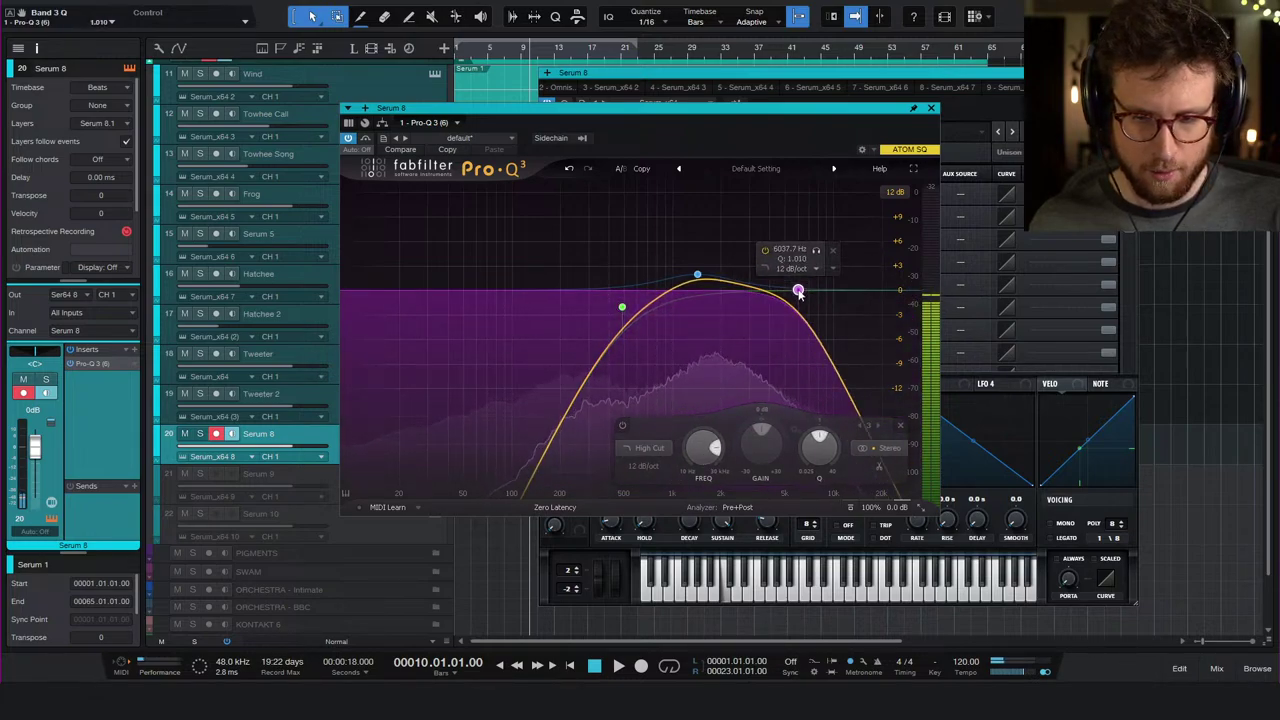
pyautogui.keyDown('alt'); pyautogui.click(798, 290); pyautogui.keyUp('alt')
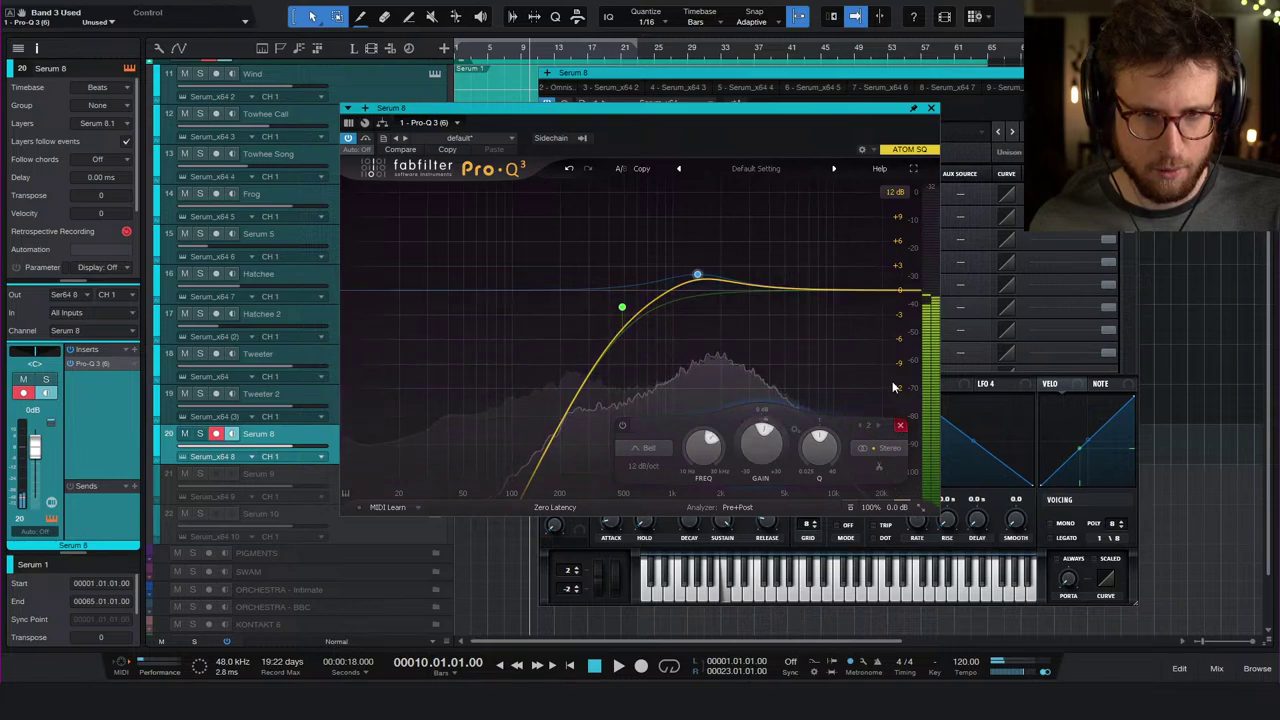
pyautogui.moveTo(845, 291); pyautogui.dragTo(822, 339)
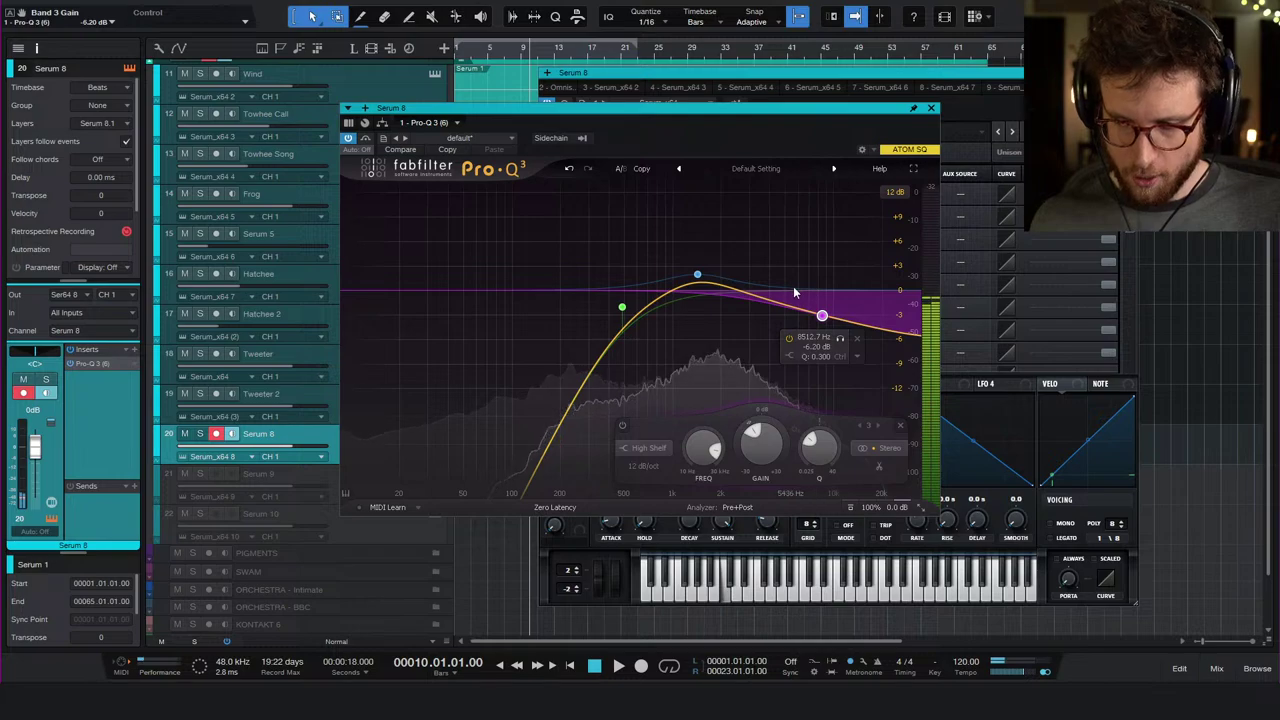
# - Set Serum 8's chorus rate to 0.04 Hz and its mix to 72%, and raise the phaser mix to about 89%
pyautogui.click(883, 88)
pyautogui.click(707, 148)
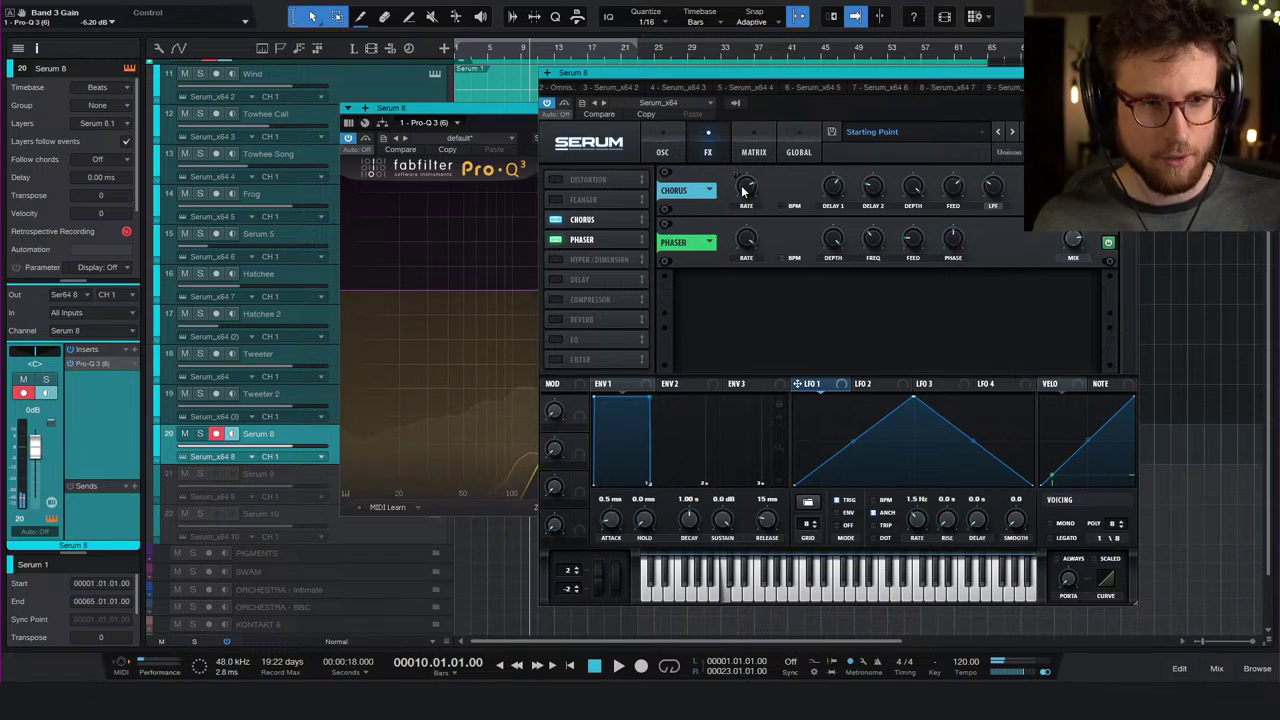
pyautogui.moveTo(748, 192)
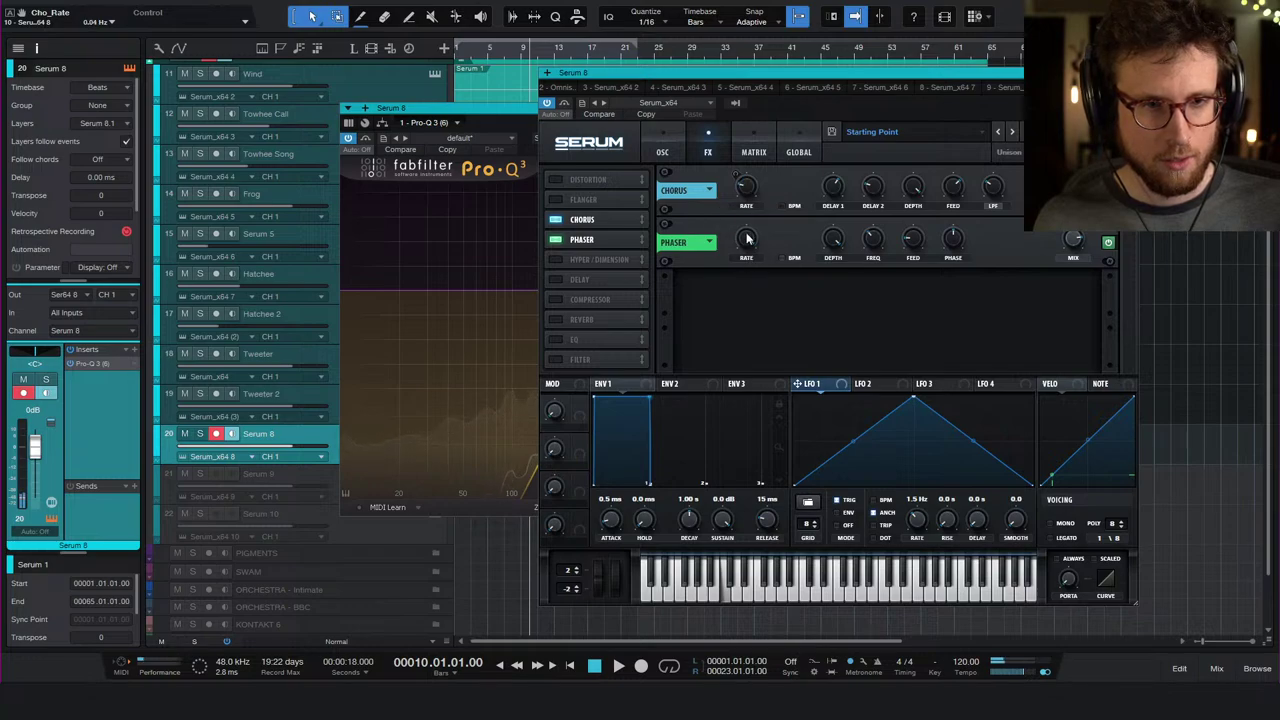
pyautogui.moveTo(745, 262)
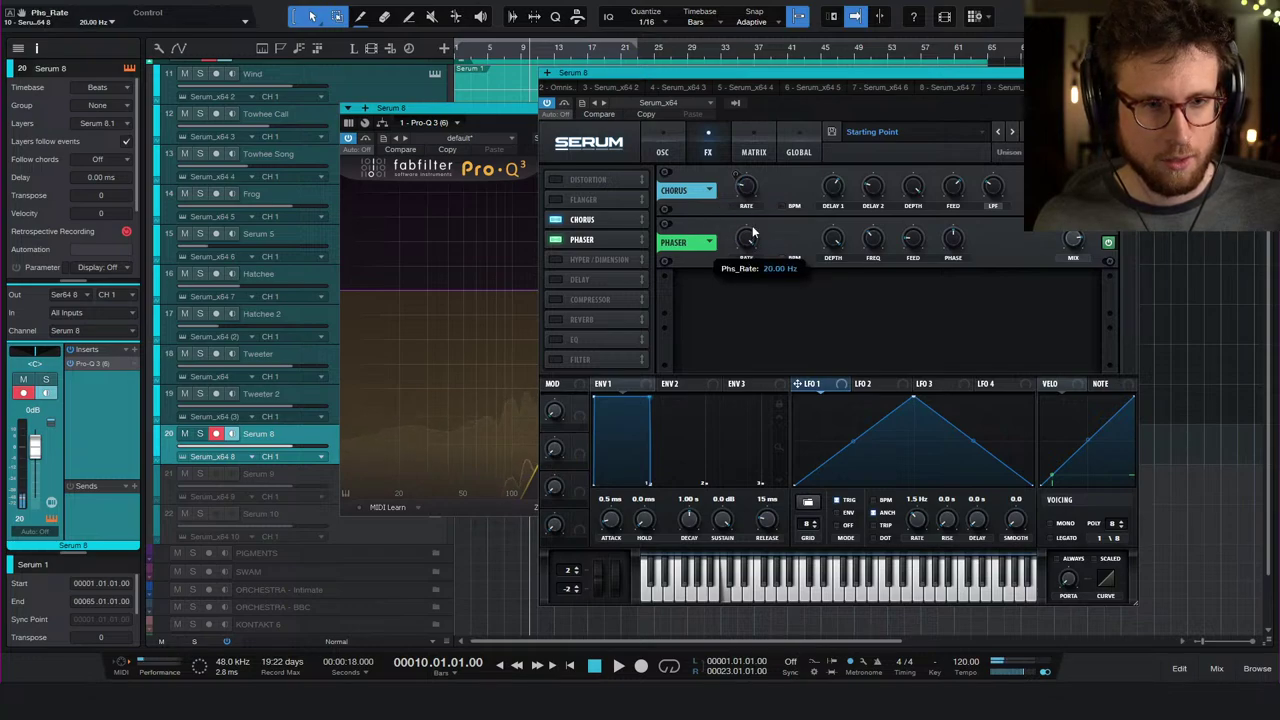
pyautogui.moveTo(1075, 270)
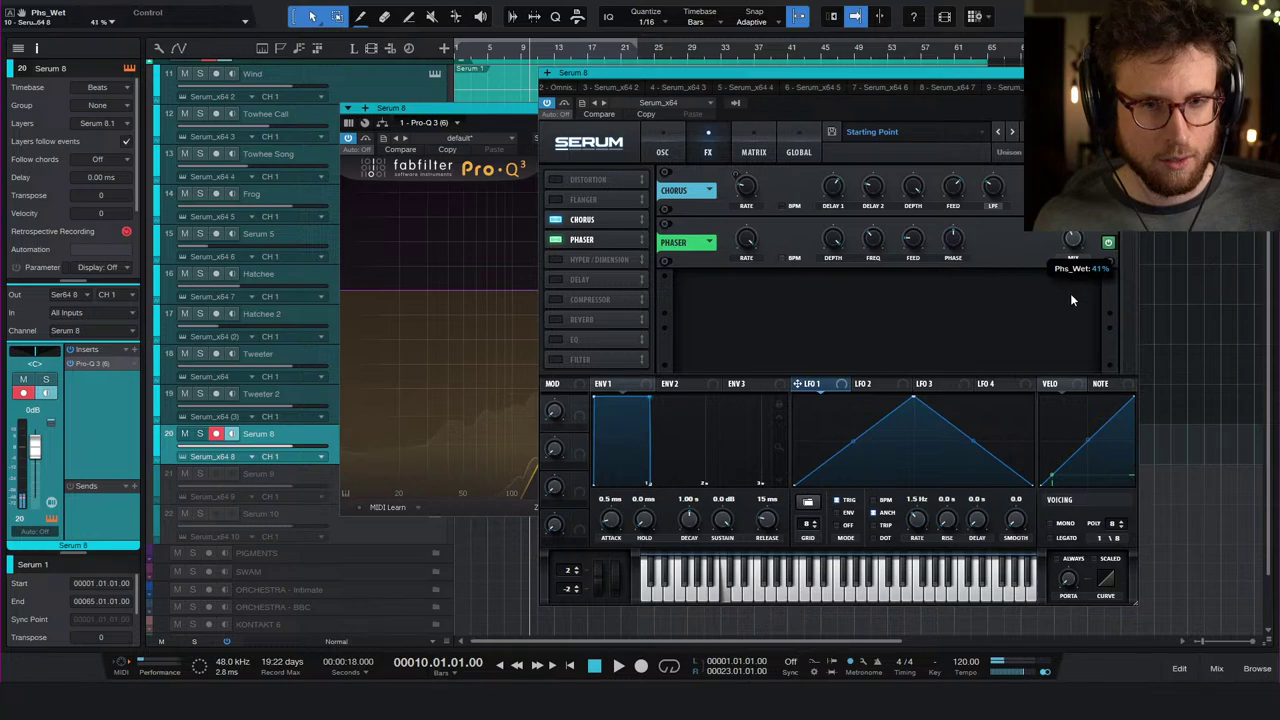
pyautogui.moveTo(1076, 272); pyautogui.dragTo(1076, 268)
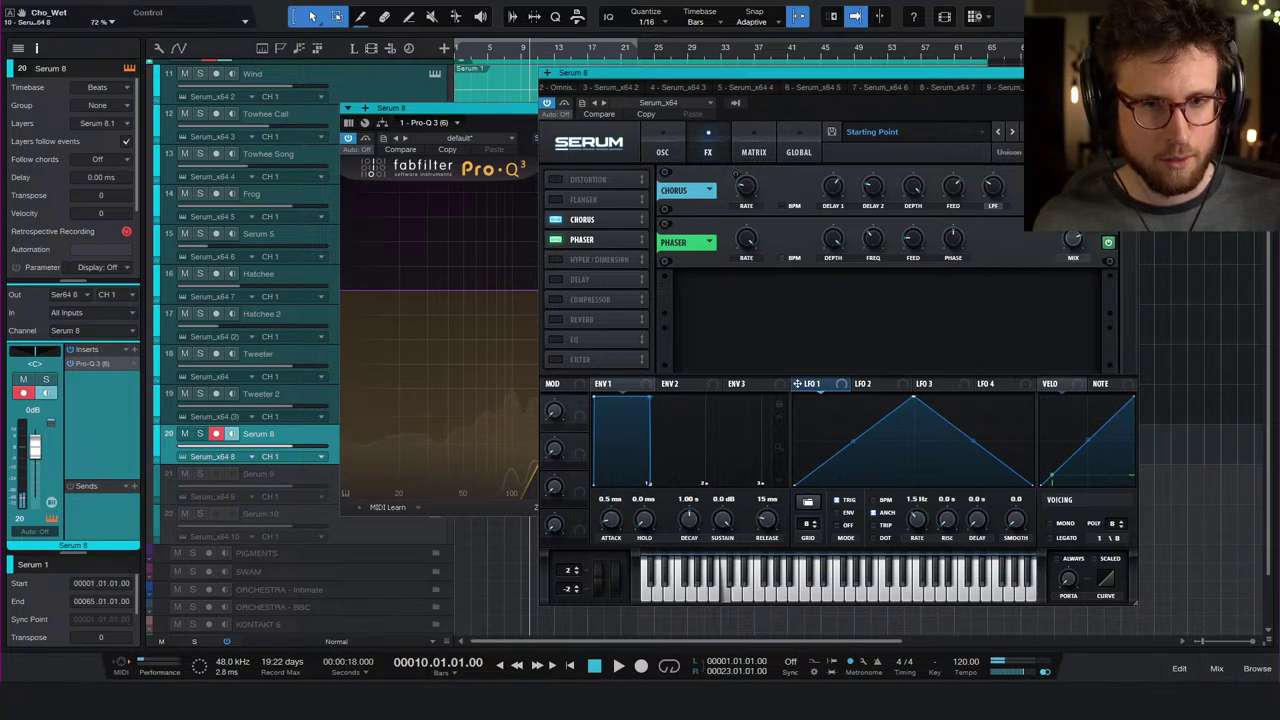
pyautogui.moveTo(1077, 238); pyautogui.dragTo(1074, 239)
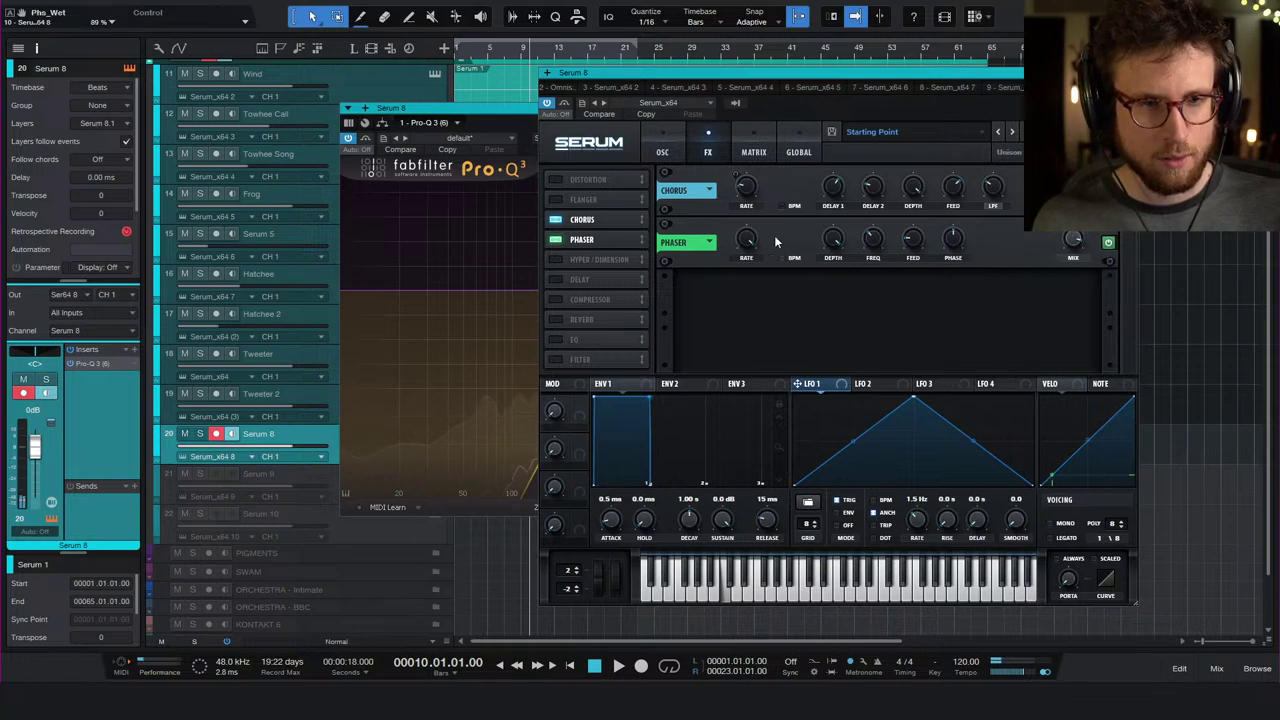
# - Set the phaser rate to about 8.67 Hz and its depth to 70%
pyautogui.moveTo(743, 257)
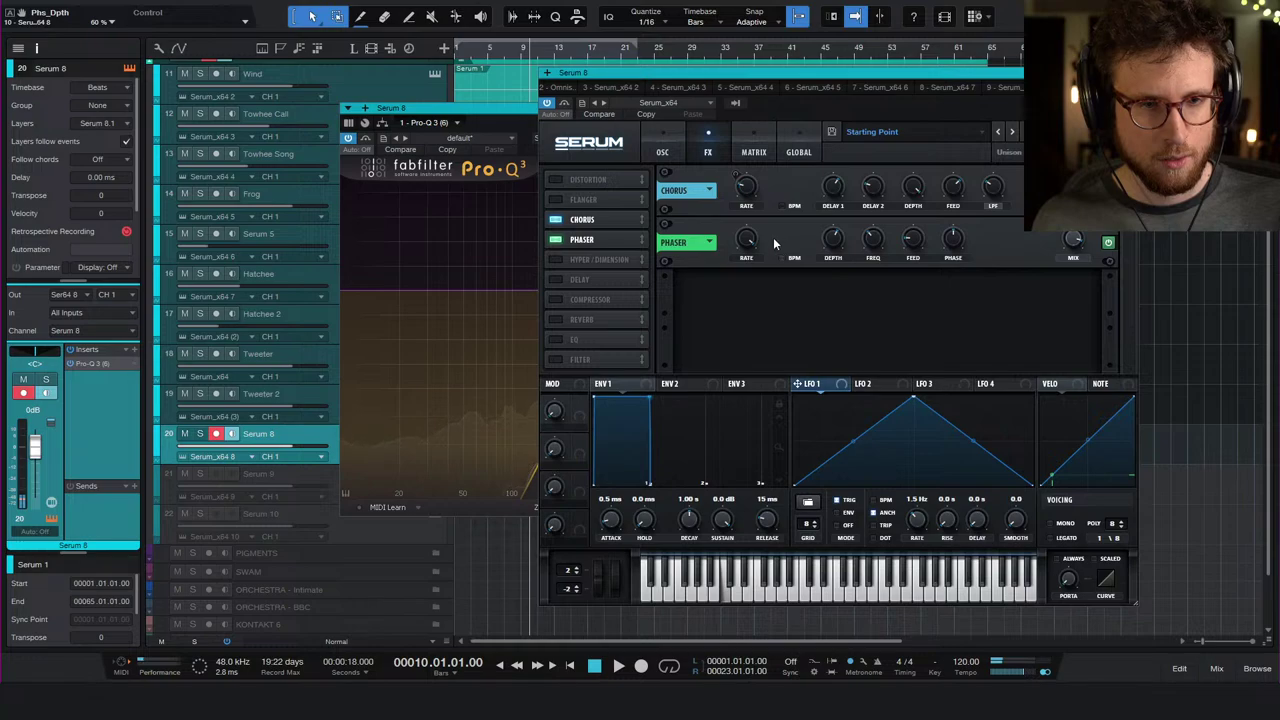
pyautogui.moveTo(746, 240); pyautogui.dragTo(742, 267)
pyautogui.moveTo(832, 233)
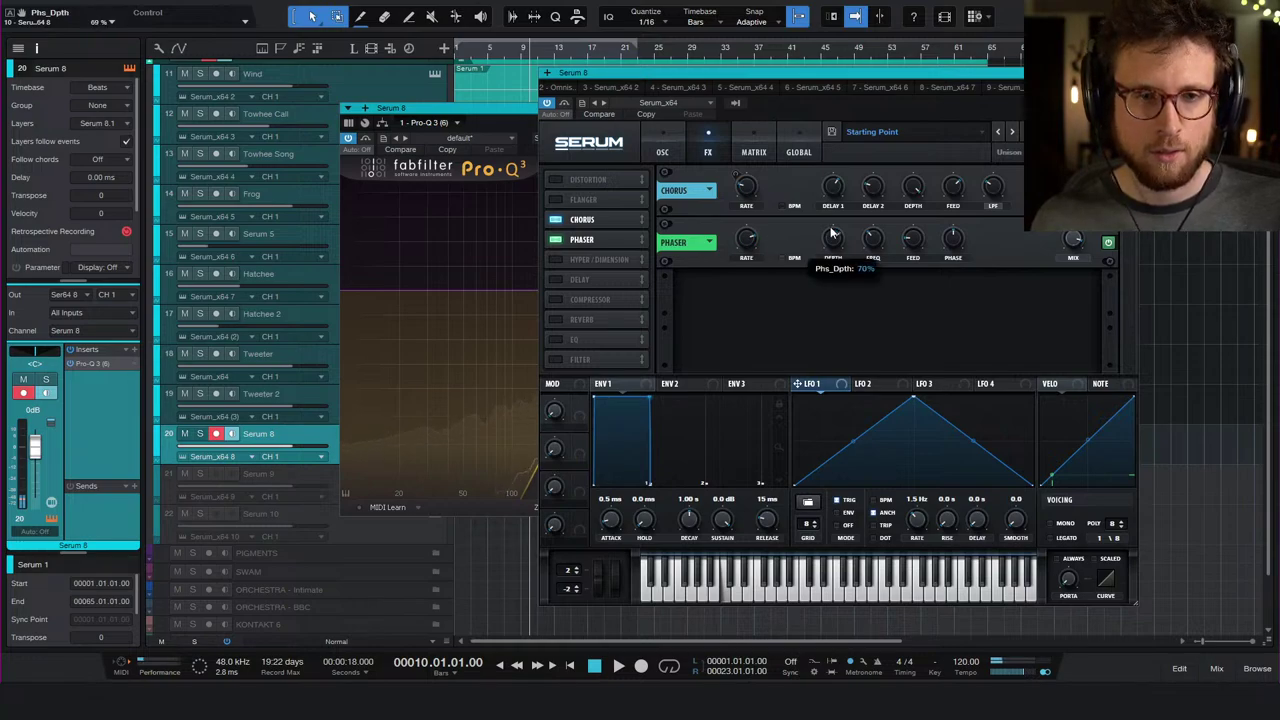
pyautogui.moveTo(752, 240)
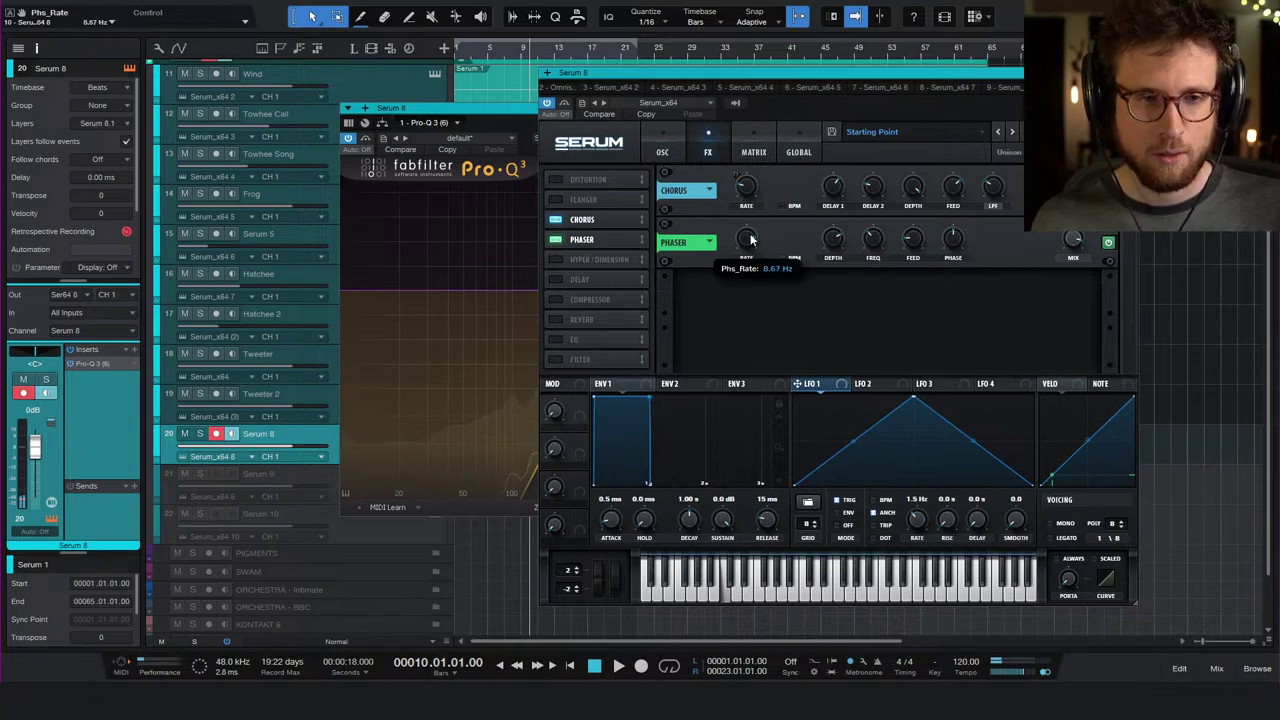
pyautogui.moveTo(832, 257)
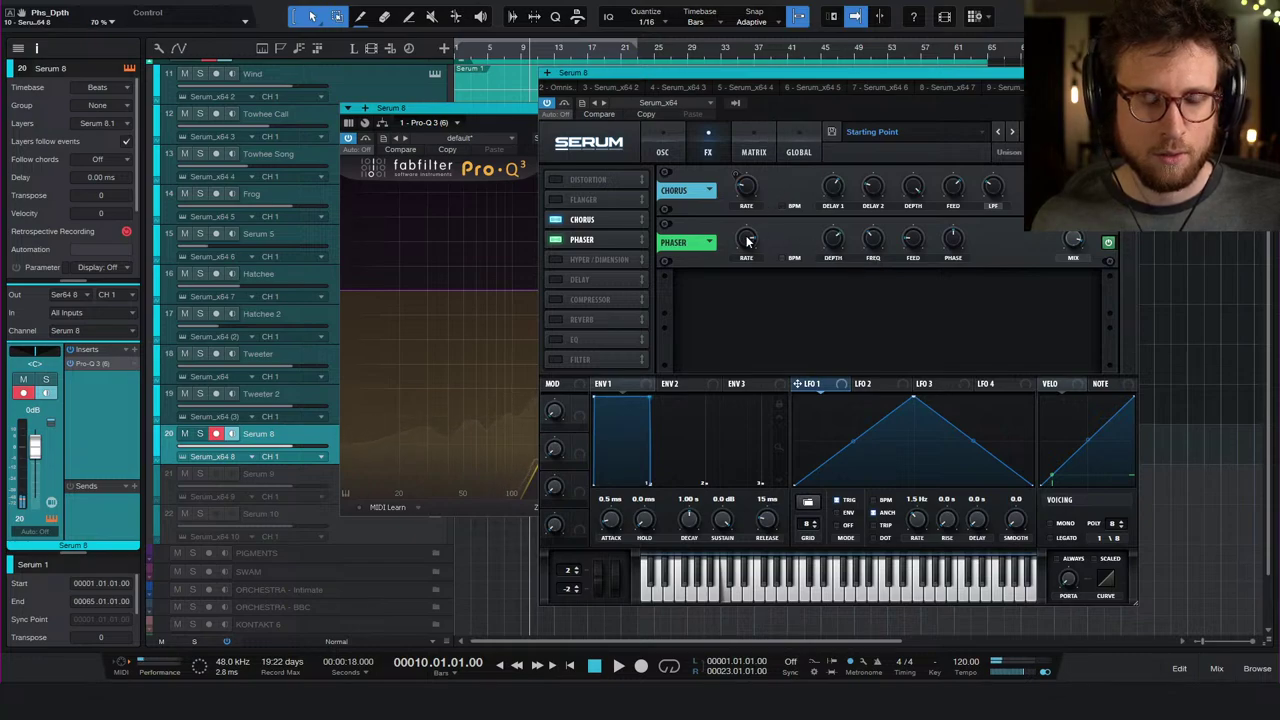
# - Route Chaos2 to the phaser rate (Phs_Rate) in the third modulation matrix row with an amount of 6
pyautogui.click(750, 152)
pyautogui.click(578, 245)
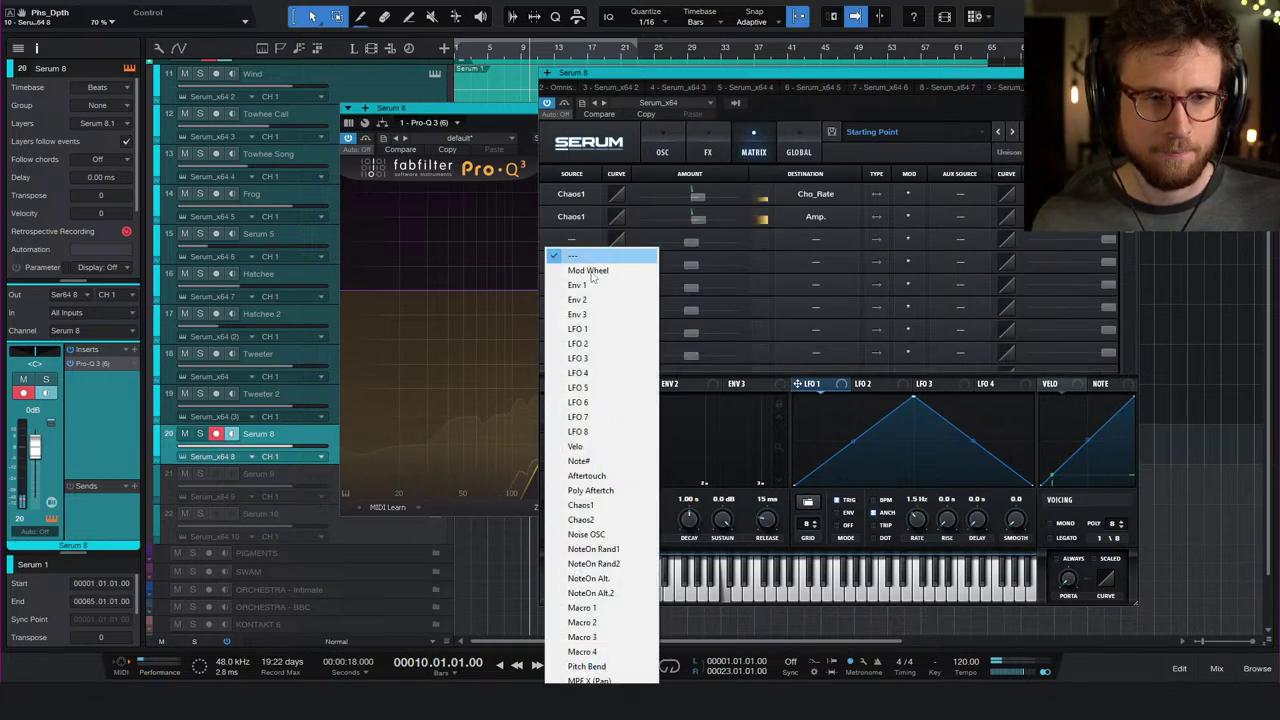
pyautogui.click(612, 521)
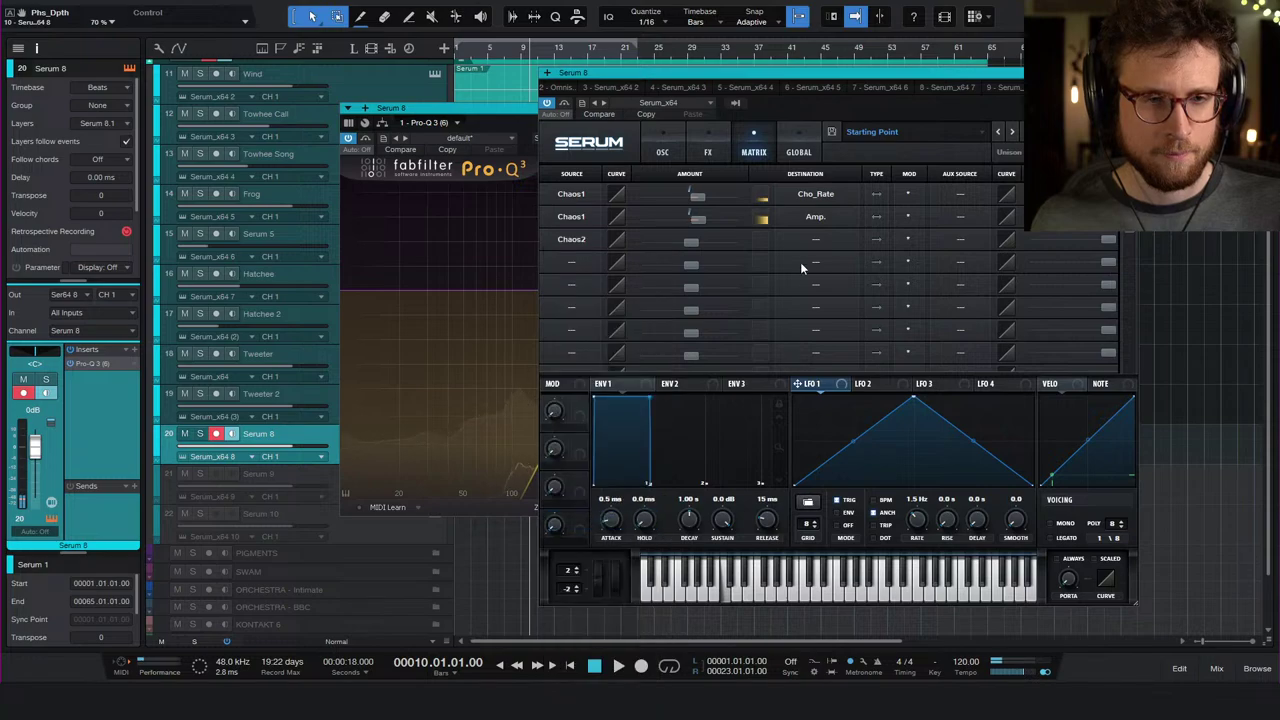
pyautogui.click(805, 240)
pyautogui.moveTo(858, 360)
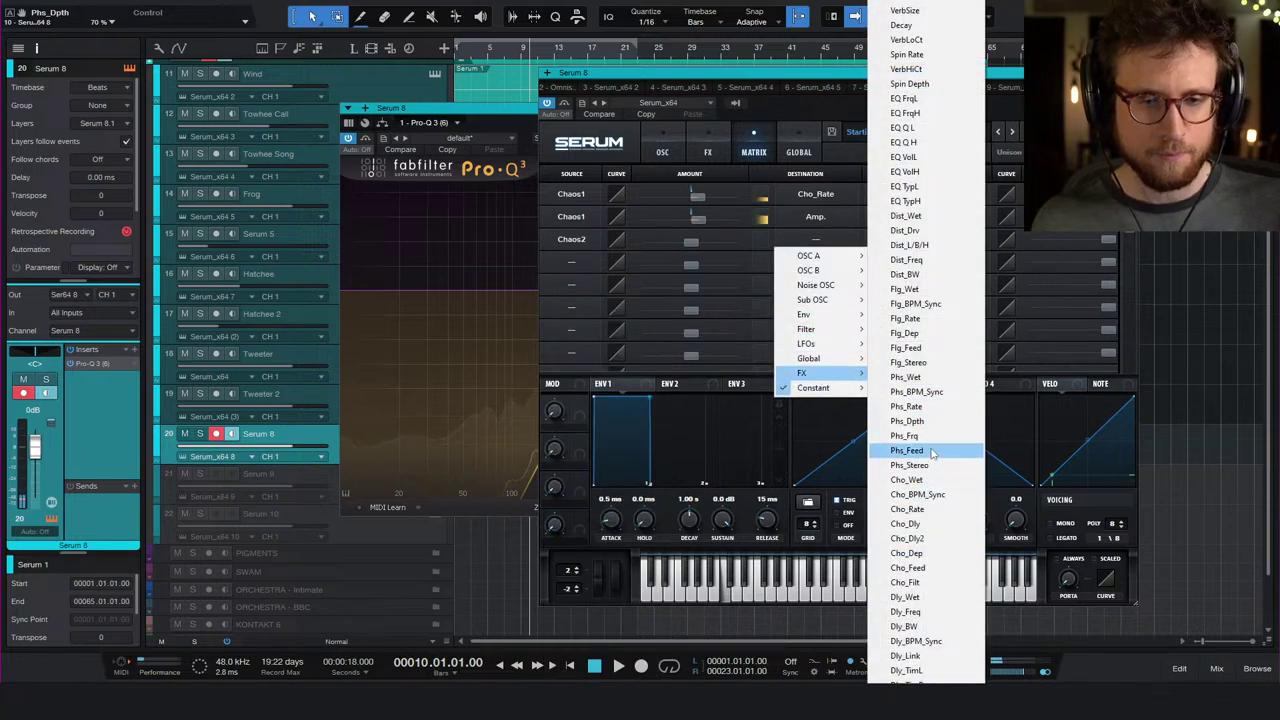
pyautogui.click(906, 406)
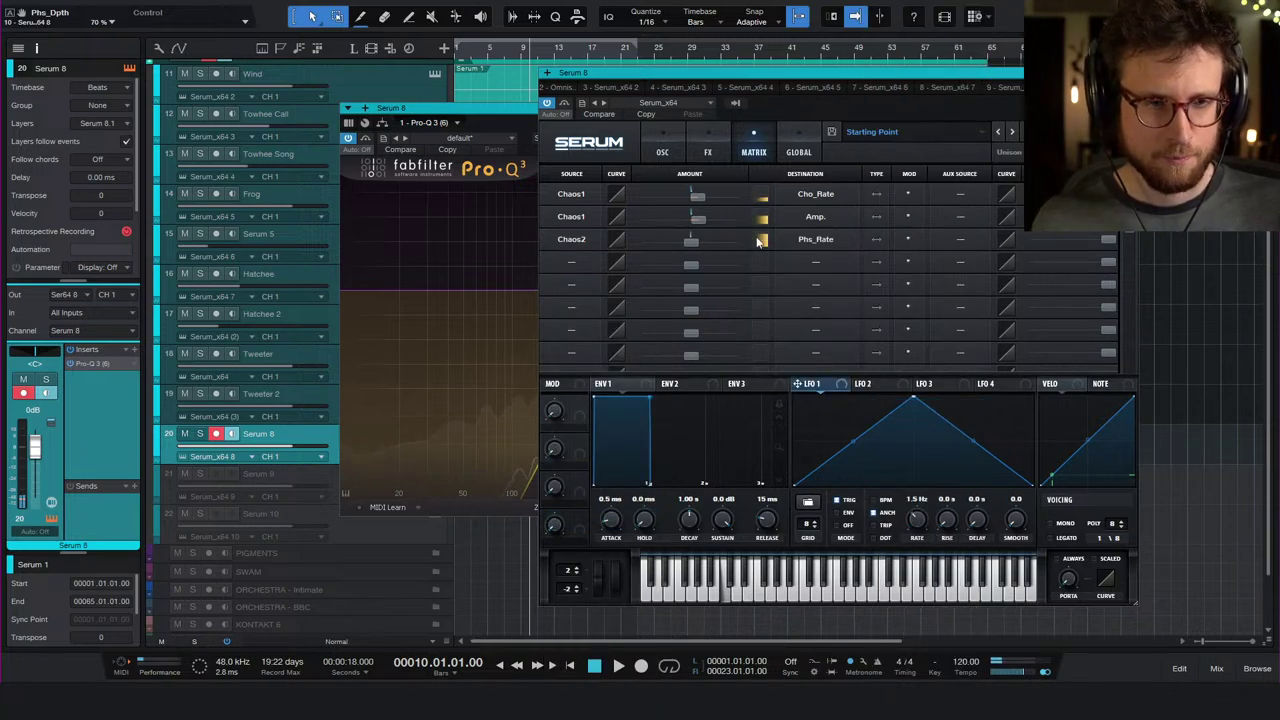
pyautogui.moveTo(697, 242); pyautogui.dragTo(701, 242)
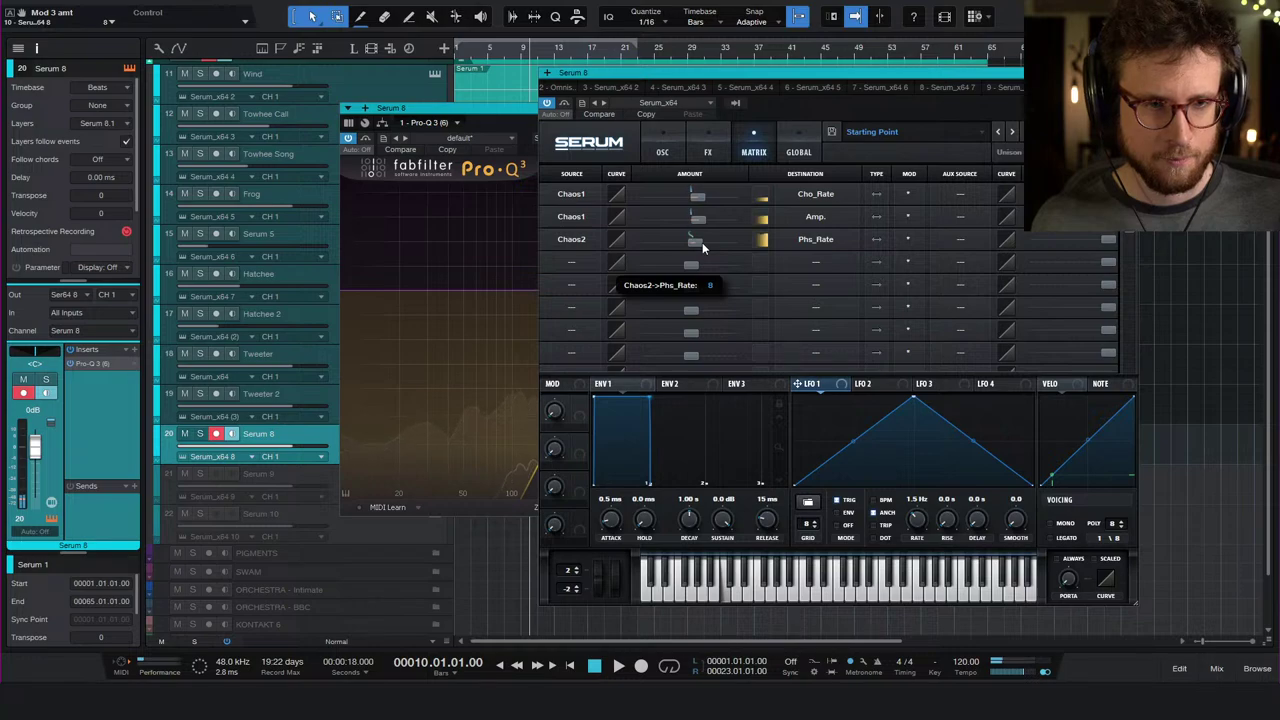
pyautogui.moveTo(700, 242); pyautogui.dragTo(718, 258)
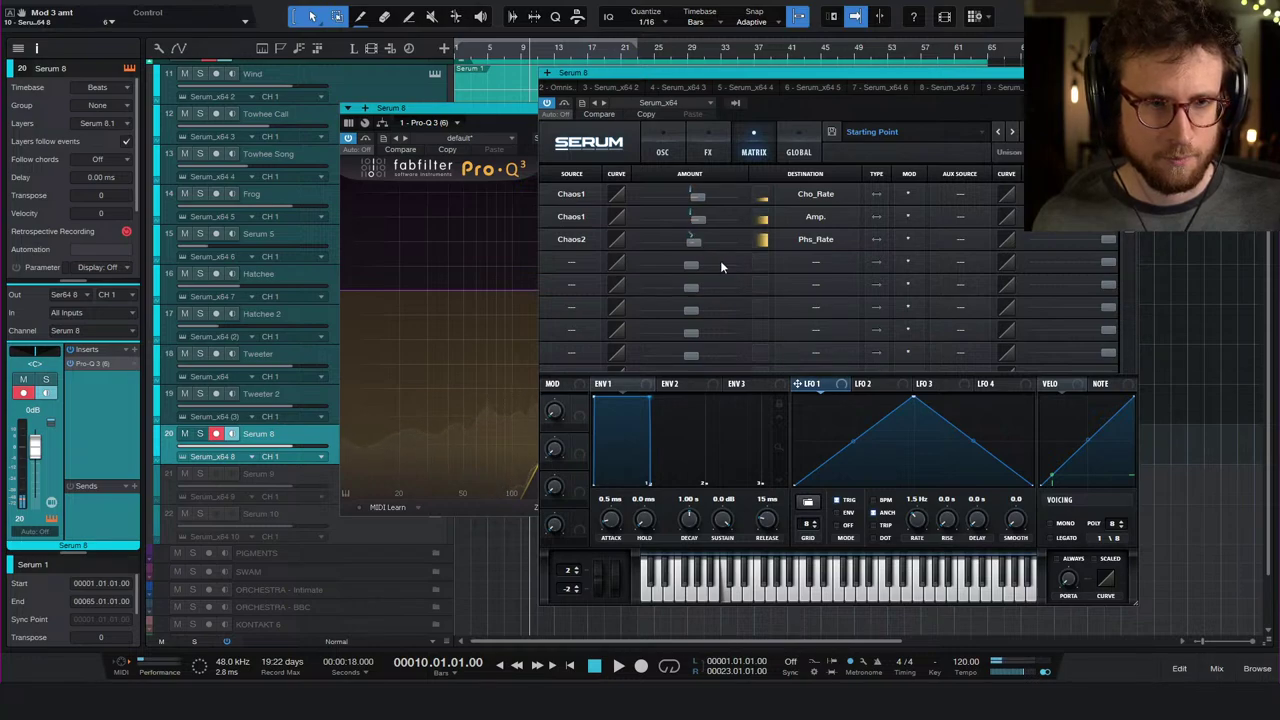
pyautogui.click(706, 152)
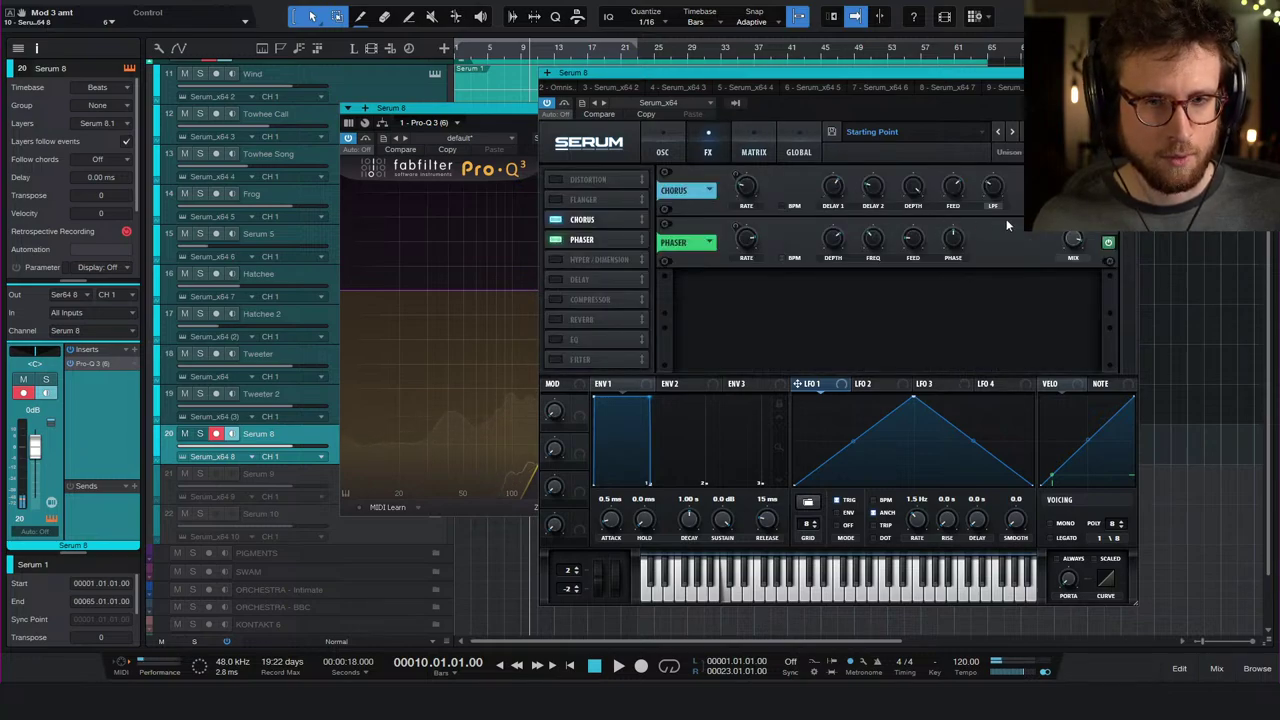
pyautogui.click(739, 150)
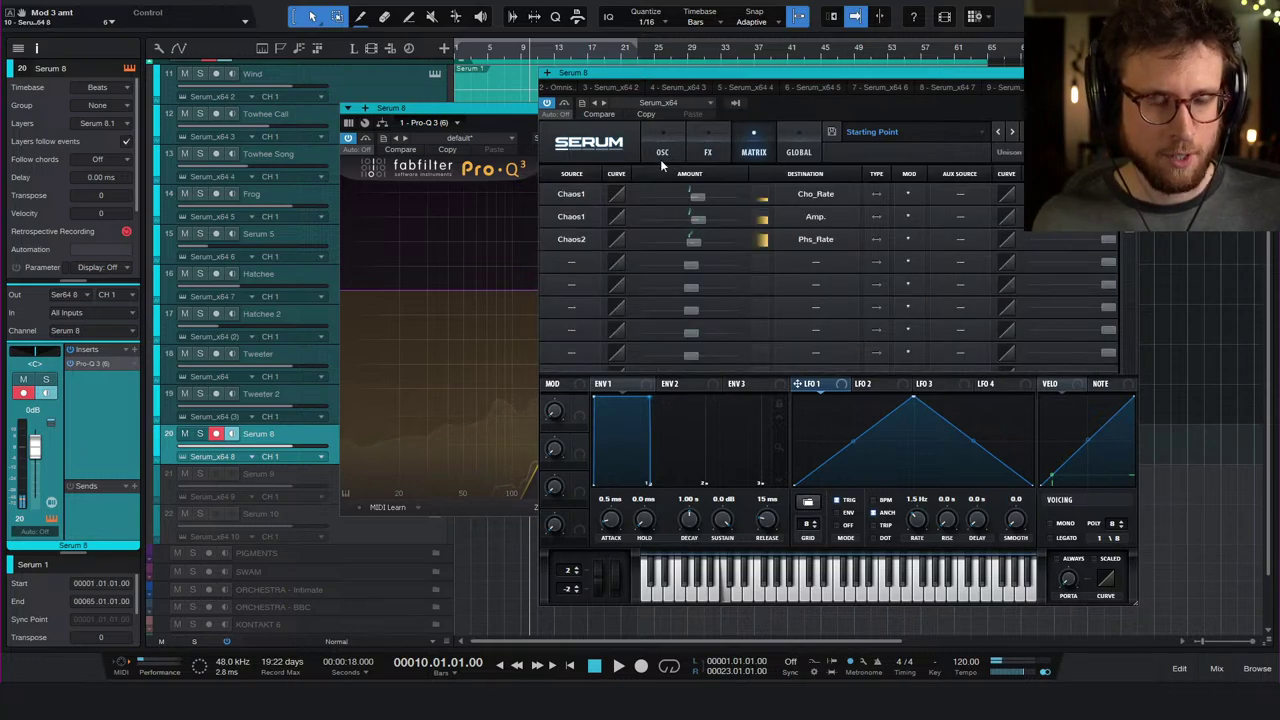
# - Add a send from the Serum 8 channel to Verb1 and set its level to about +2.7
pyautogui.click(134, 486)
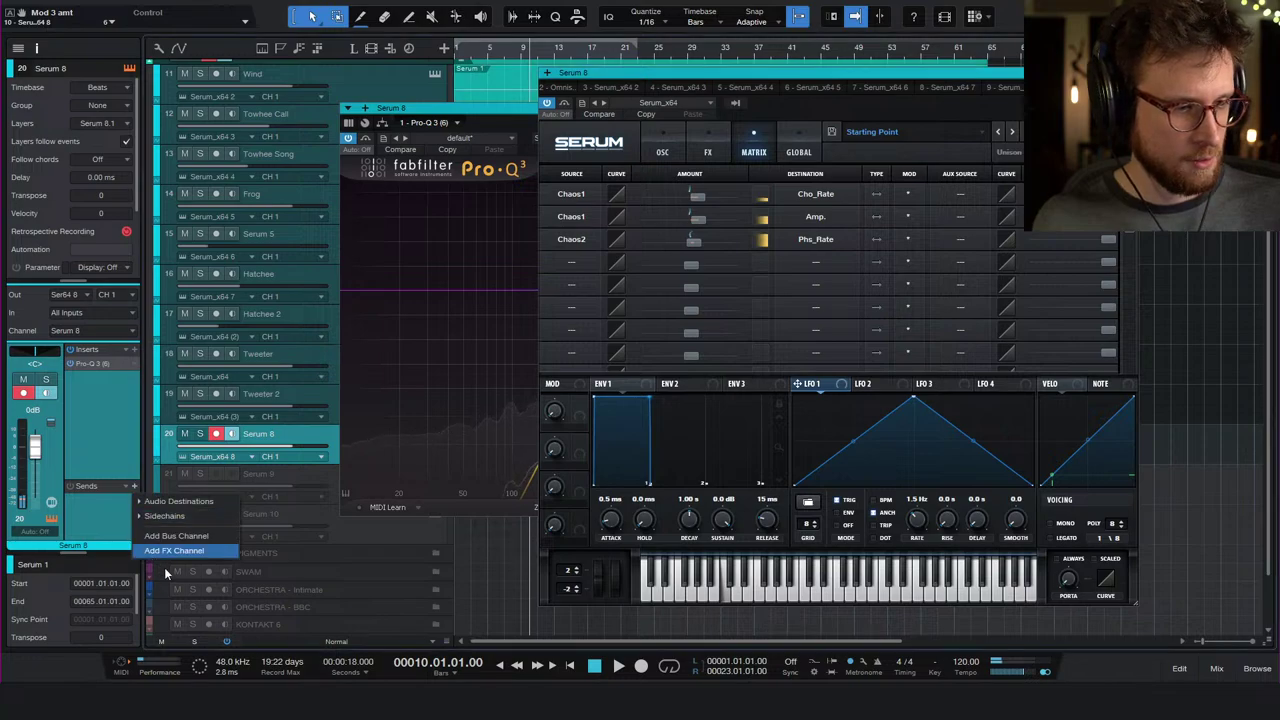
pyautogui.click(178, 501)
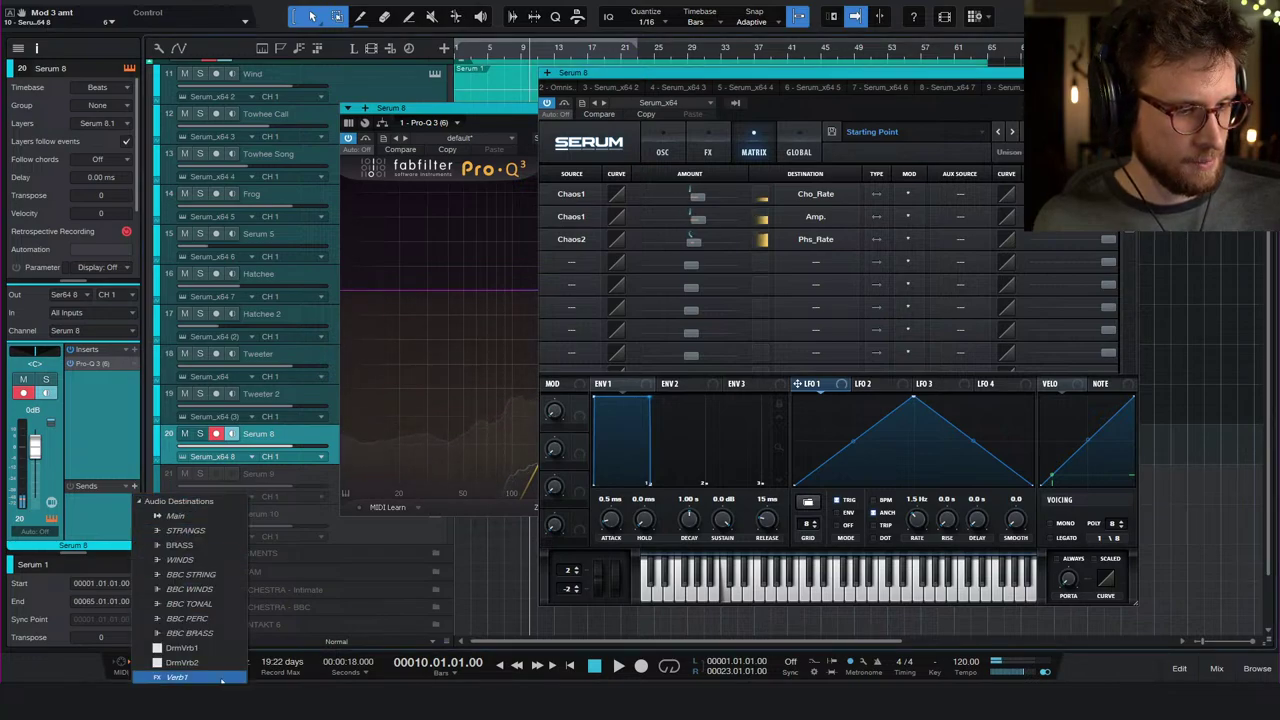
pyautogui.click(177, 677)
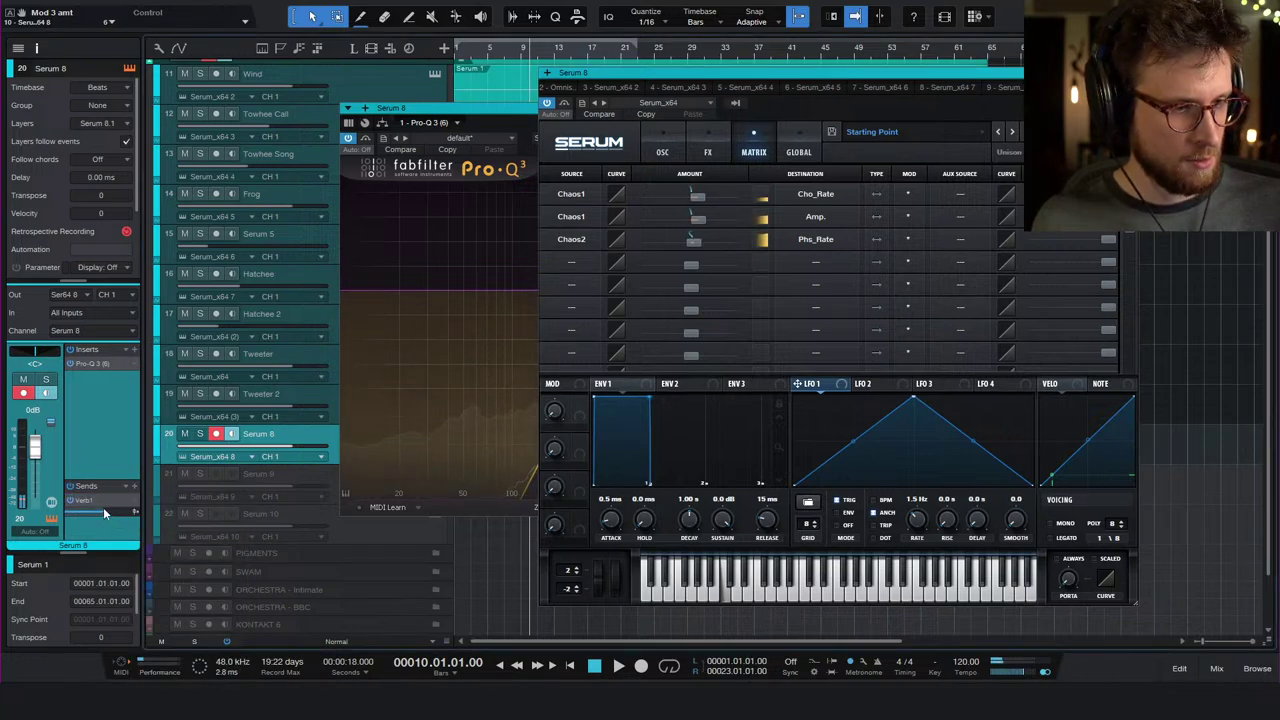
pyautogui.moveTo(124, 516); pyautogui.dragTo(118, 517)
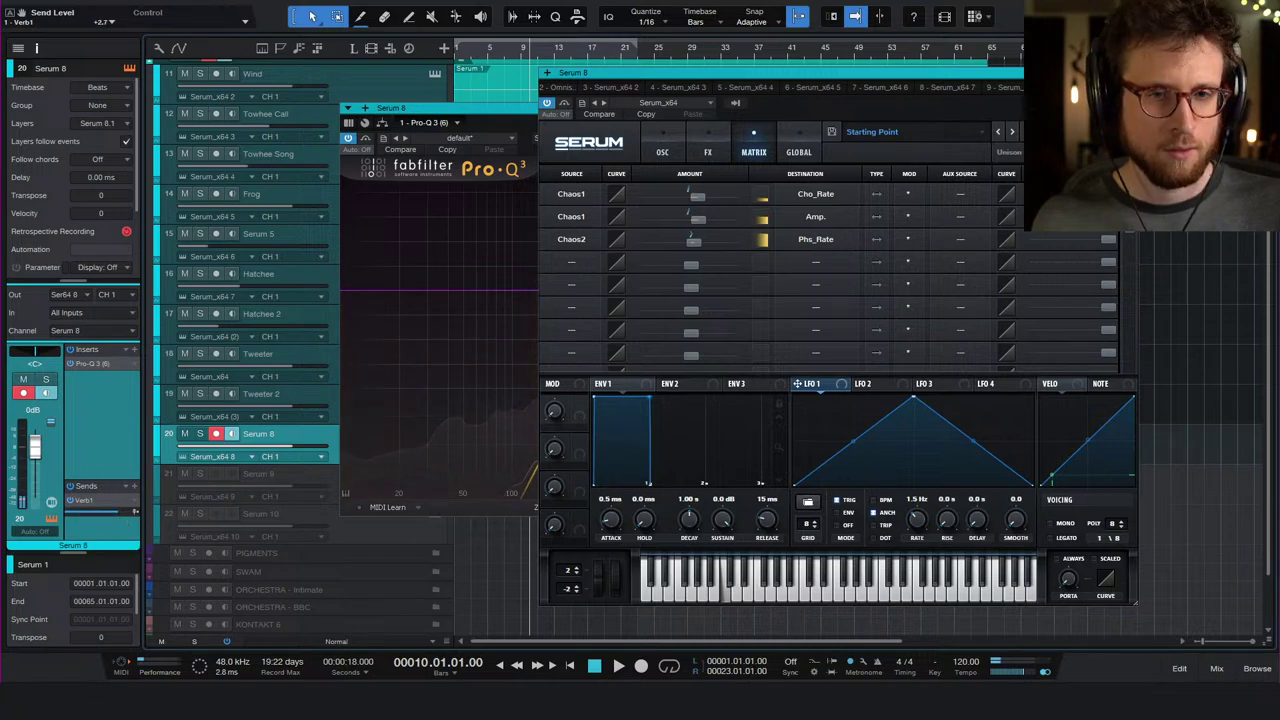
# - Switch the Serum 8 channel's panner to separate left and right controls and set the left pan to L15
pyautogui.click(529, 470)
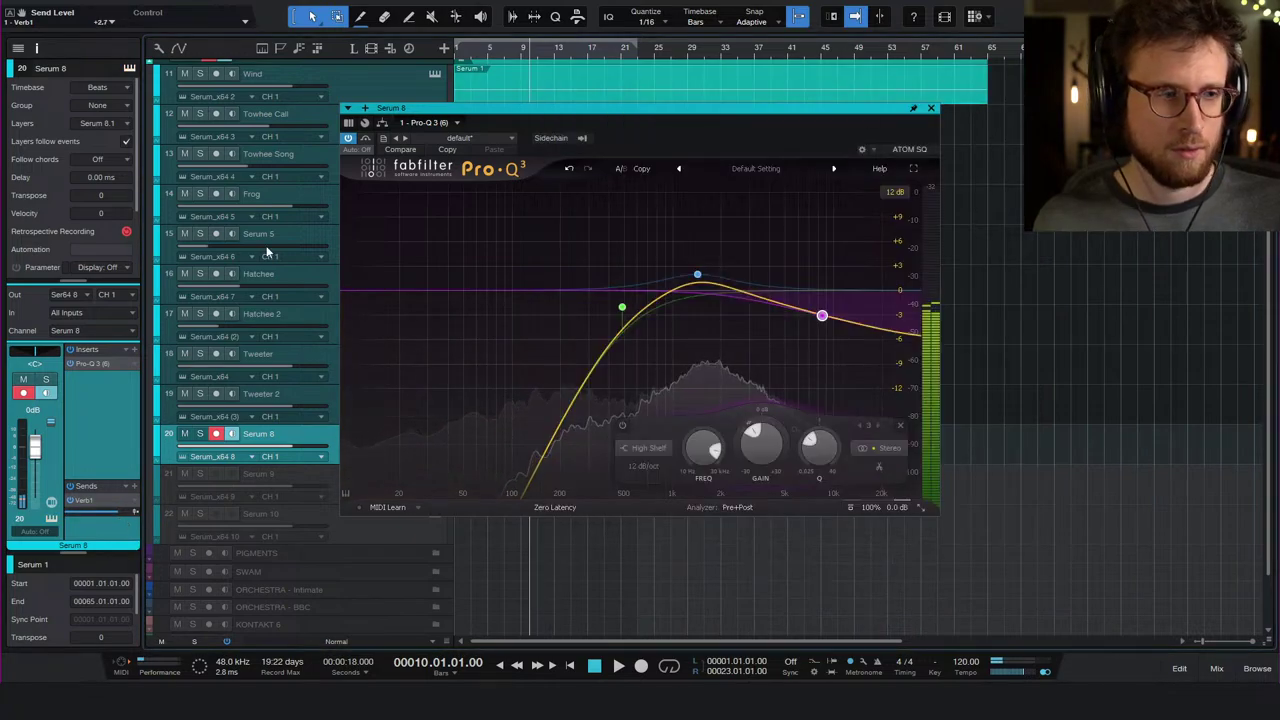
pyautogui.rightClick(35, 362)
pyautogui.click(57, 459)
pyautogui.moveTo(38, 356); pyautogui.dragTo(42, 358)
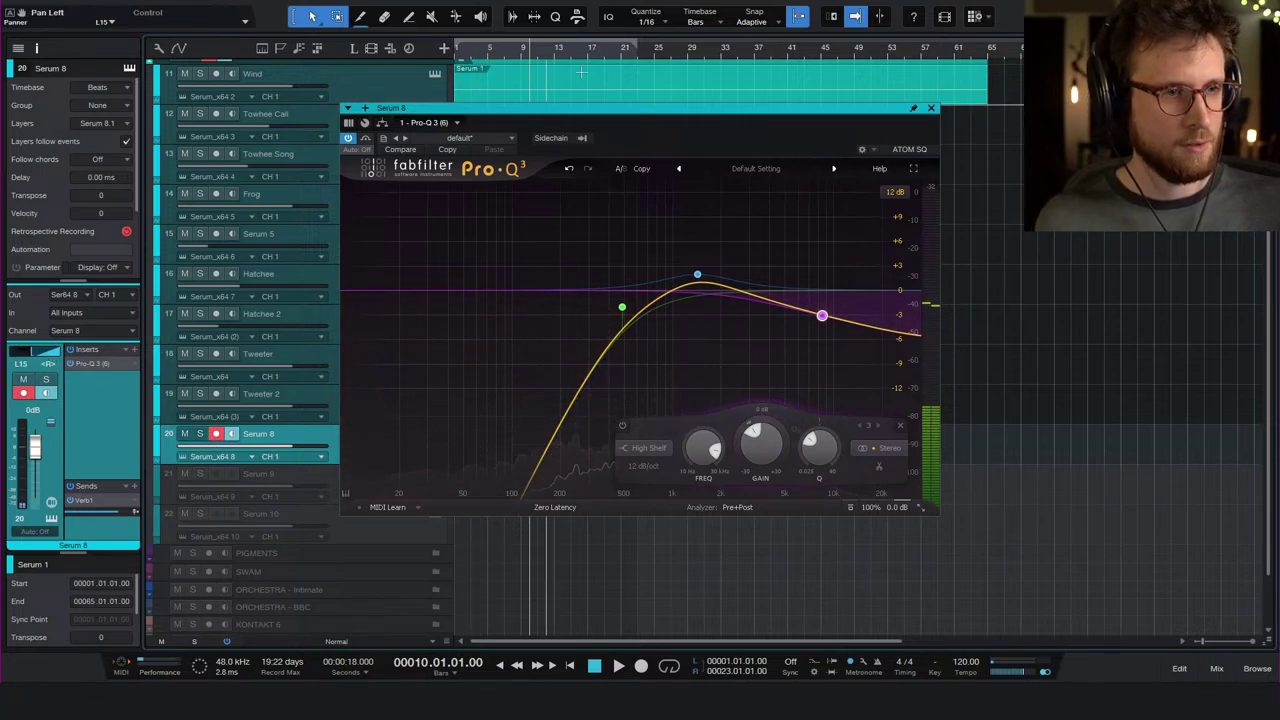
# - Copy the Wind track's event onto the Serum 8 track and set Serum 8's volume to -4.8 dB while playing from the start
pyautogui.click(930, 108)
pyautogui.moveTo(631, 88); pyautogui.dragTo(613, 452)
pyautogui.press('Home')
pyautogui.press('space')
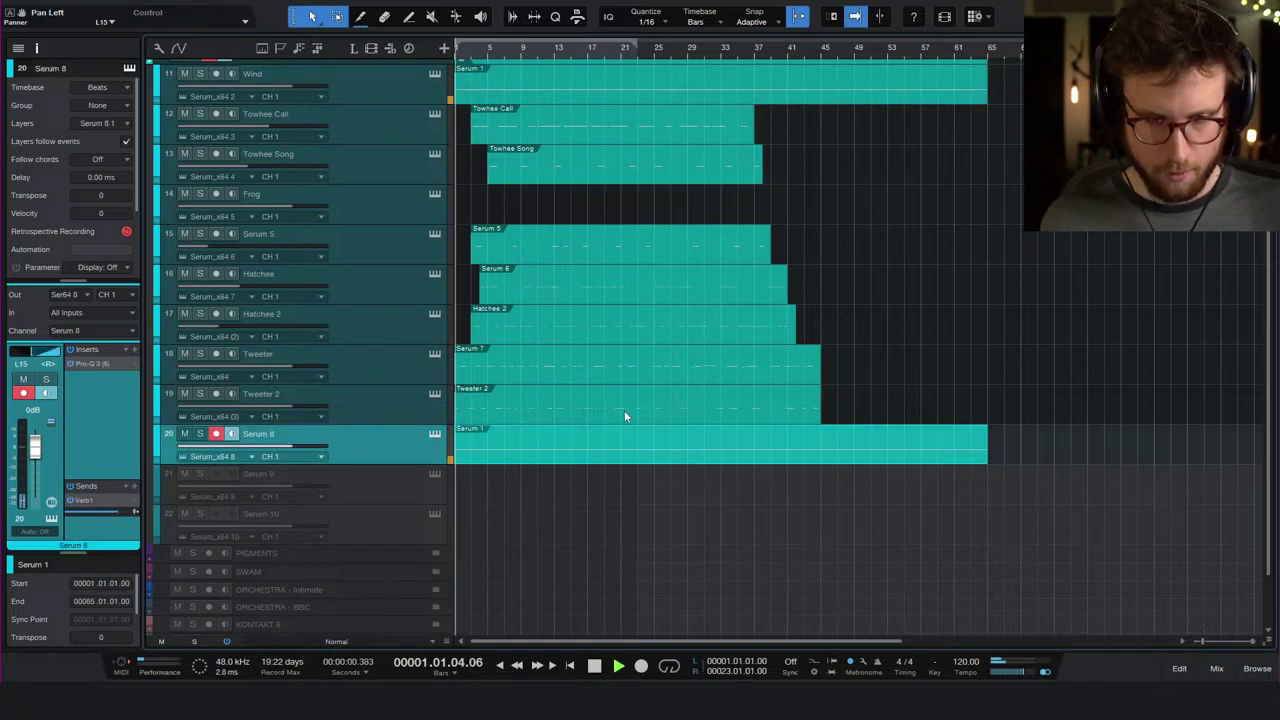
pyautogui.moveTo(35, 446); pyautogui.dragTo(35, 456)
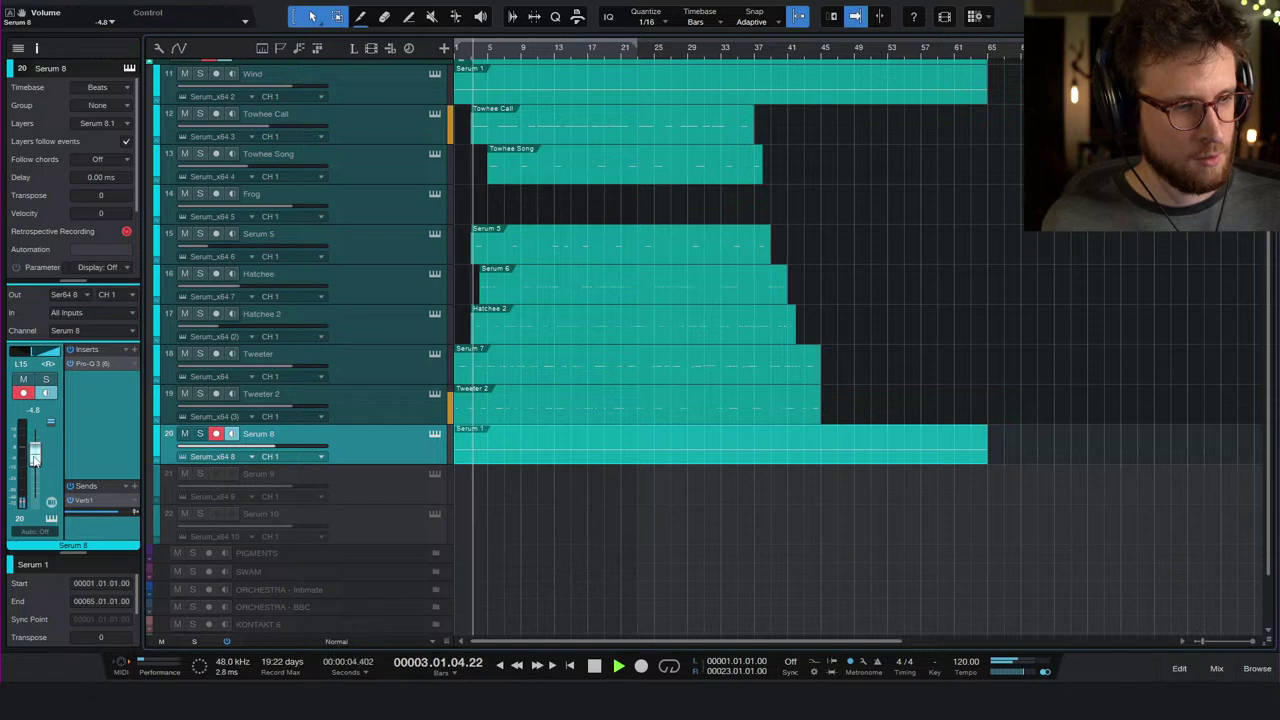
# - Set the Towhee Call volume to -9.1 dB and the Hatchee volume to -25.6 dB
pyautogui.click(375, 130)
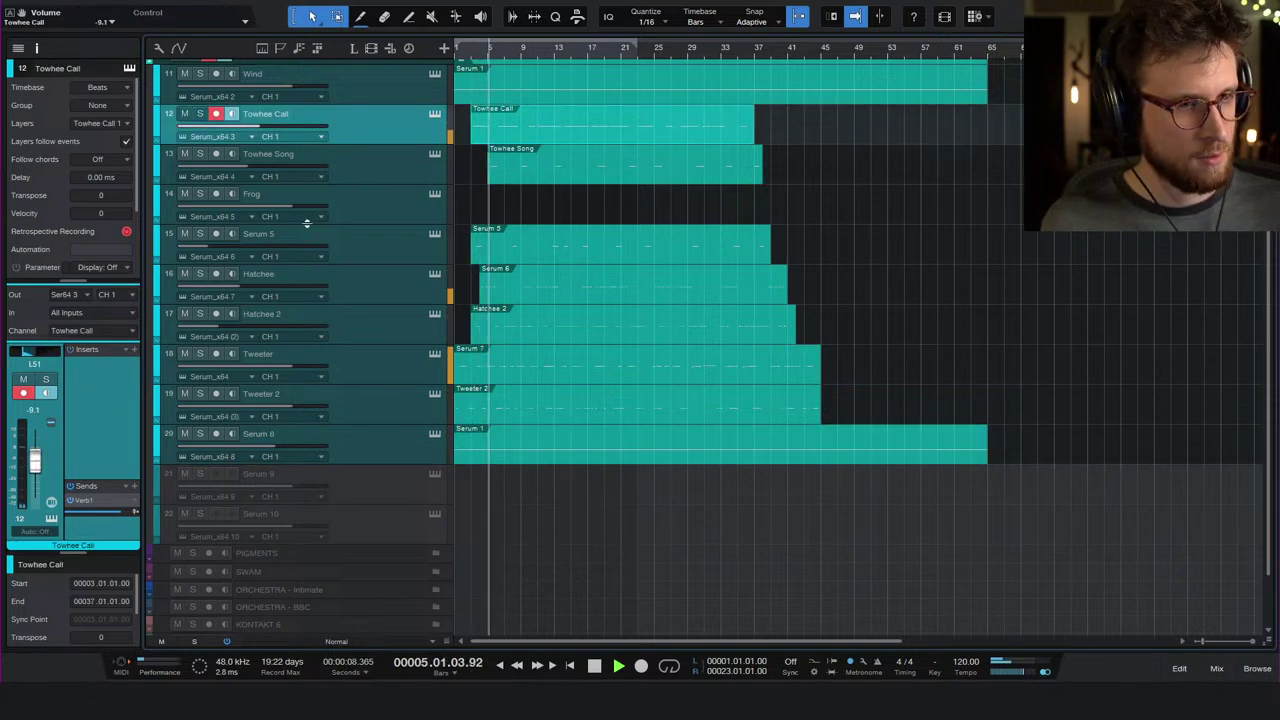
pyautogui.click(380, 328)
pyautogui.click(406, 289)
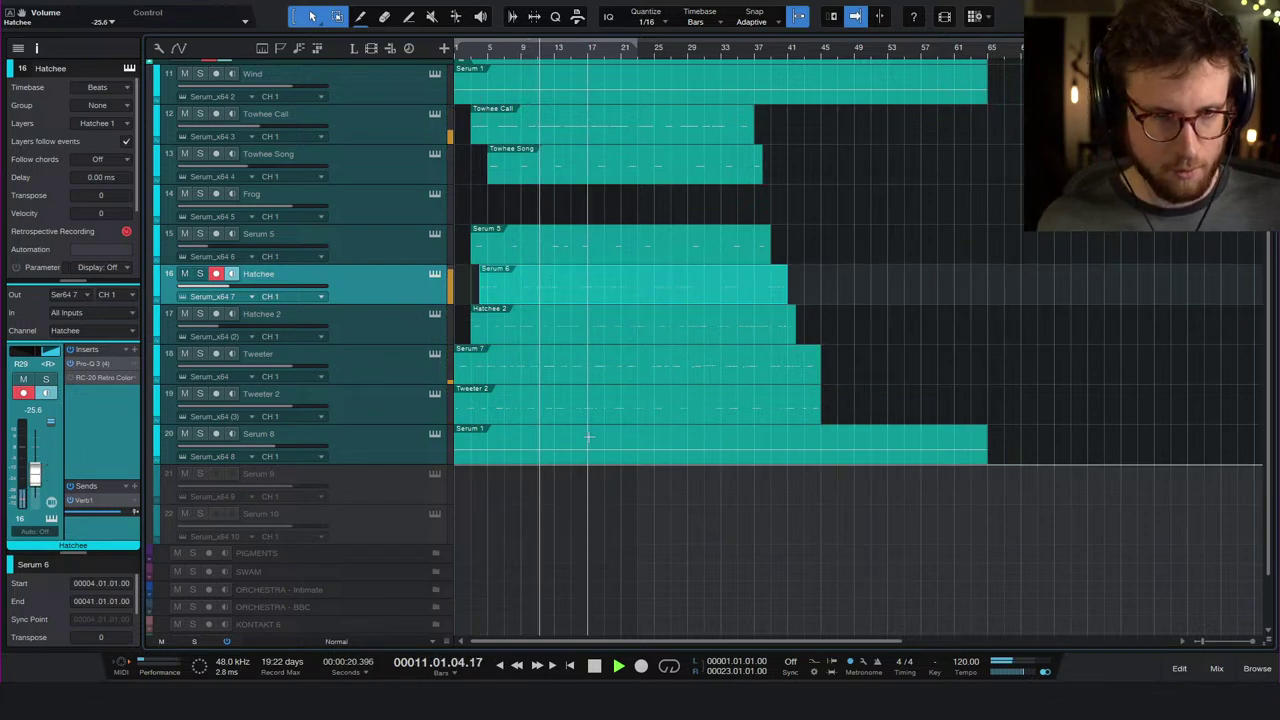
# - Set the Tweeter 2 volume to -23.0 dB and save the song
pyautogui.click(368, 403)
pyautogui.click(376, 360)
pyautogui.click(353, 412)
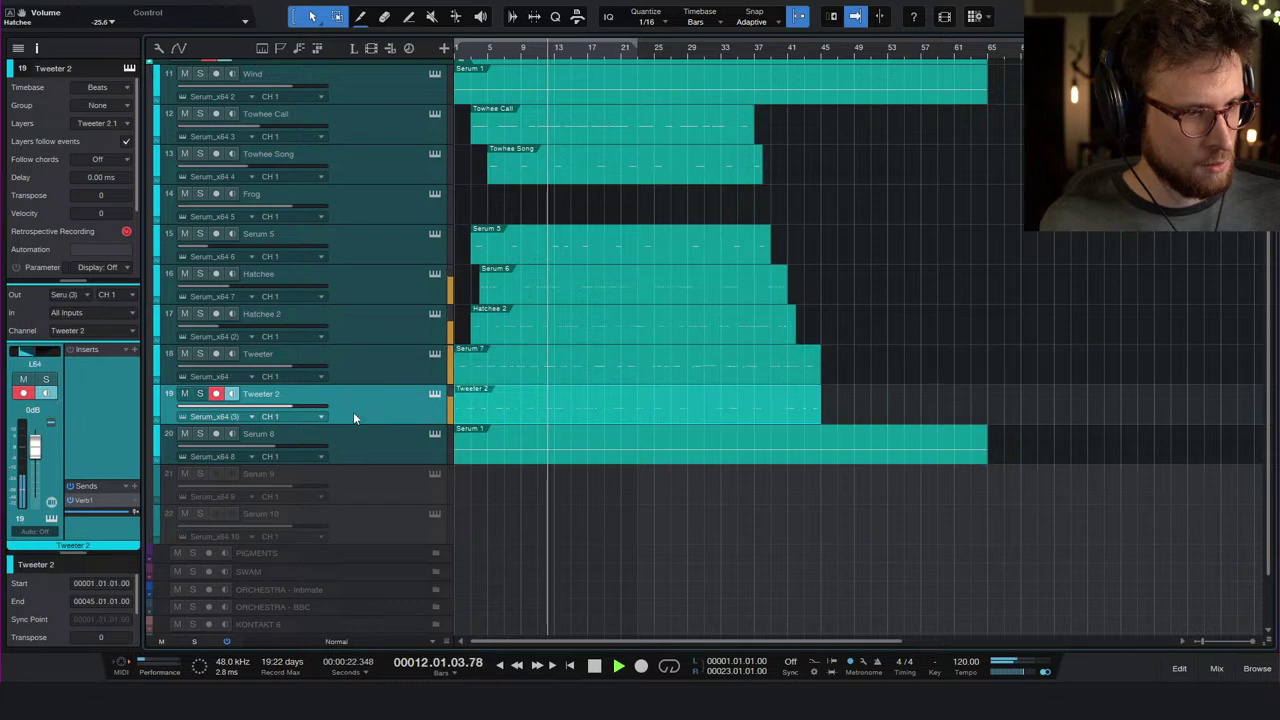
pyautogui.moveTo(43, 453); pyautogui.dragTo(38, 482)
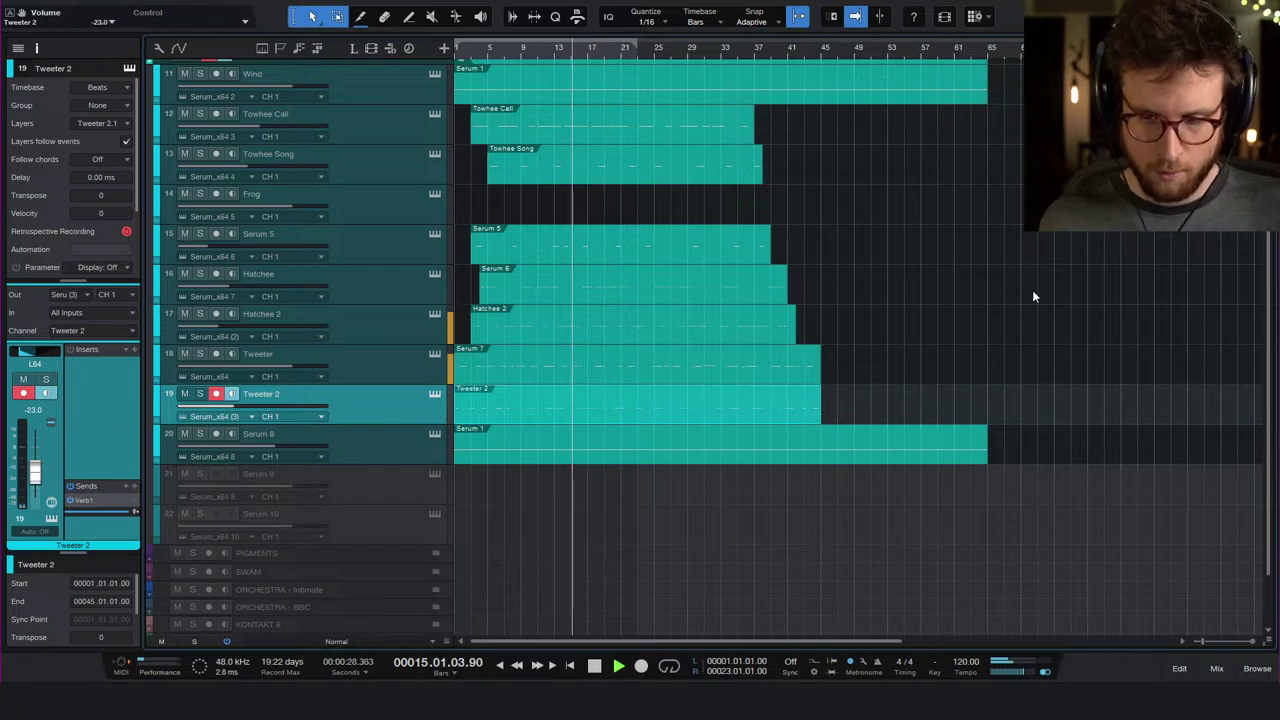
pyautogui.hotkey('ctrl', 's')
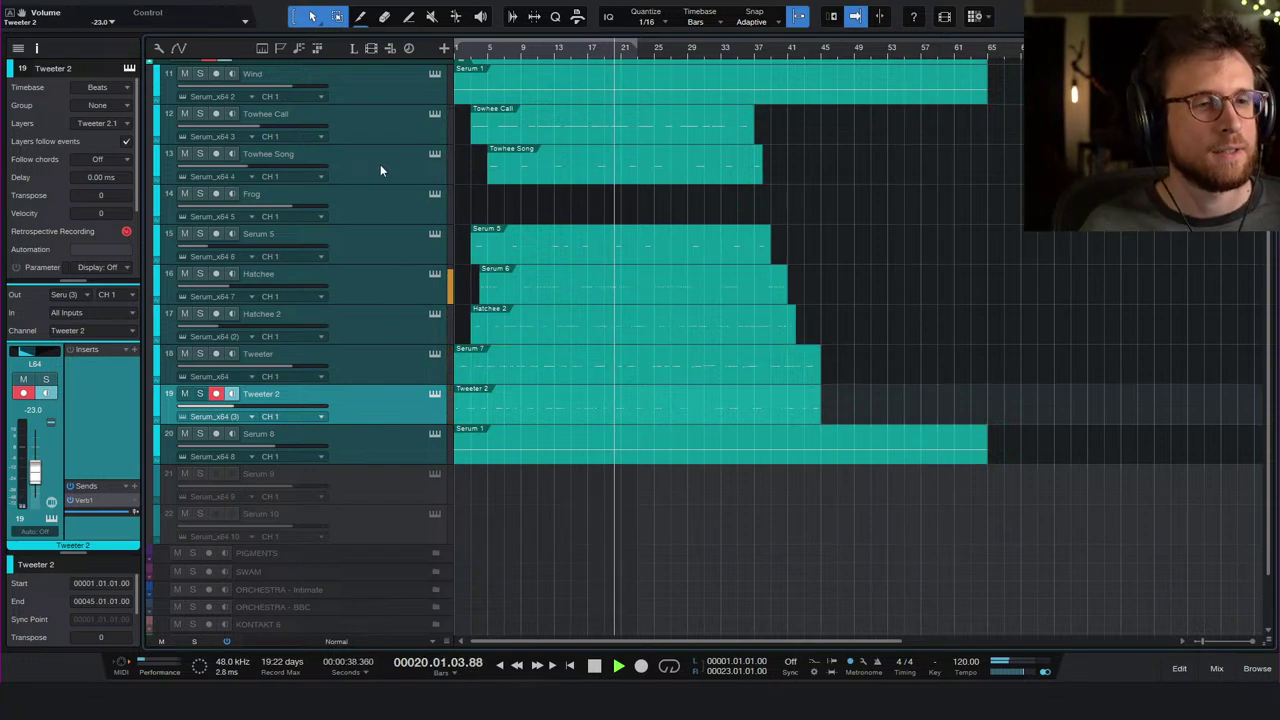
# - Add a 12 dB/oct high cut at about 1262 Hz to Serum 5's Pro-Q 3
pyautogui.click(386, 234)
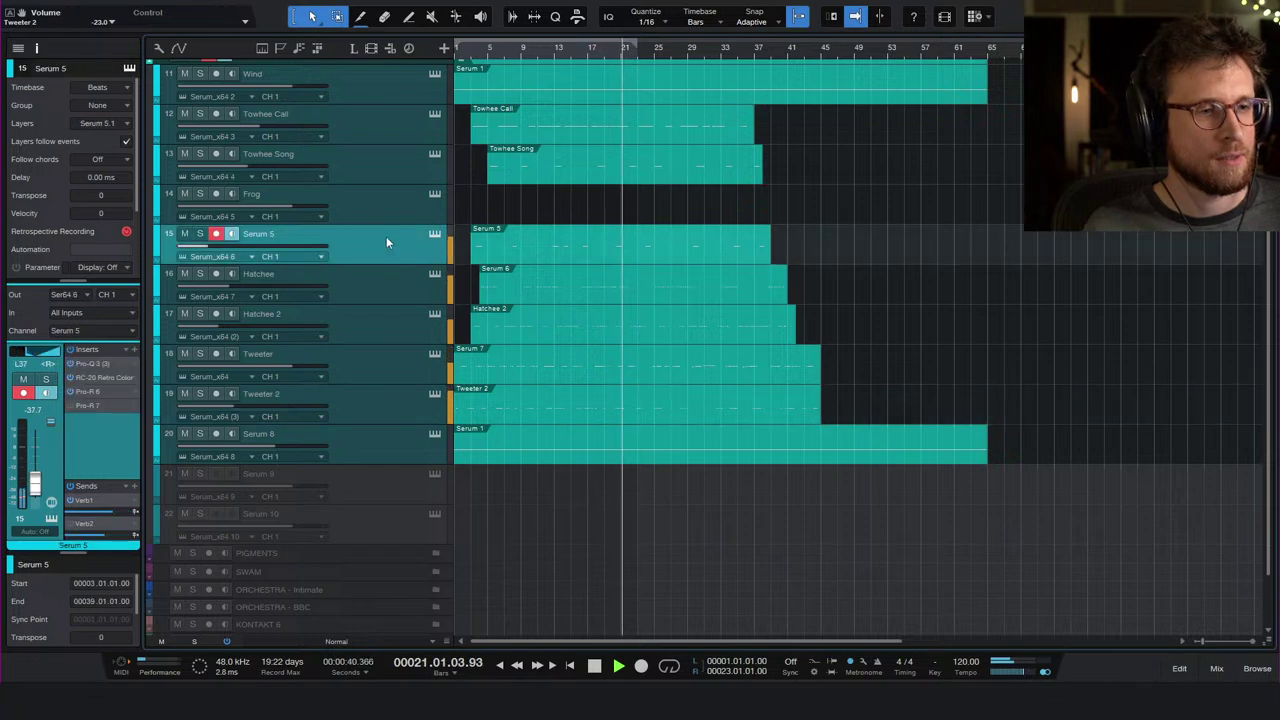
pyautogui.doubleClick(86, 363)
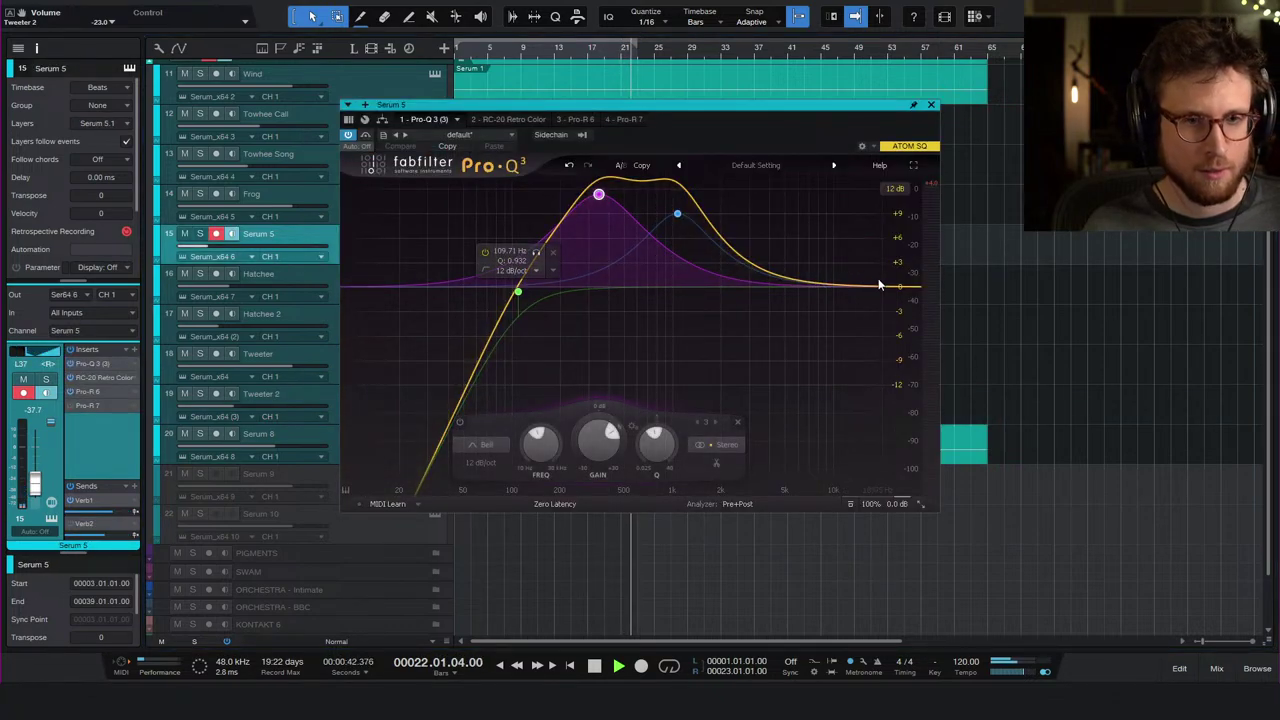
pyautogui.moveTo(876, 289)
pyautogui.mouseDown()
pyautogui.moveTo(749, 277)
pyautogui.moveTo(742, 294)
pyautogui.moveTo(689, 288)
pyautogui.mouseUp()
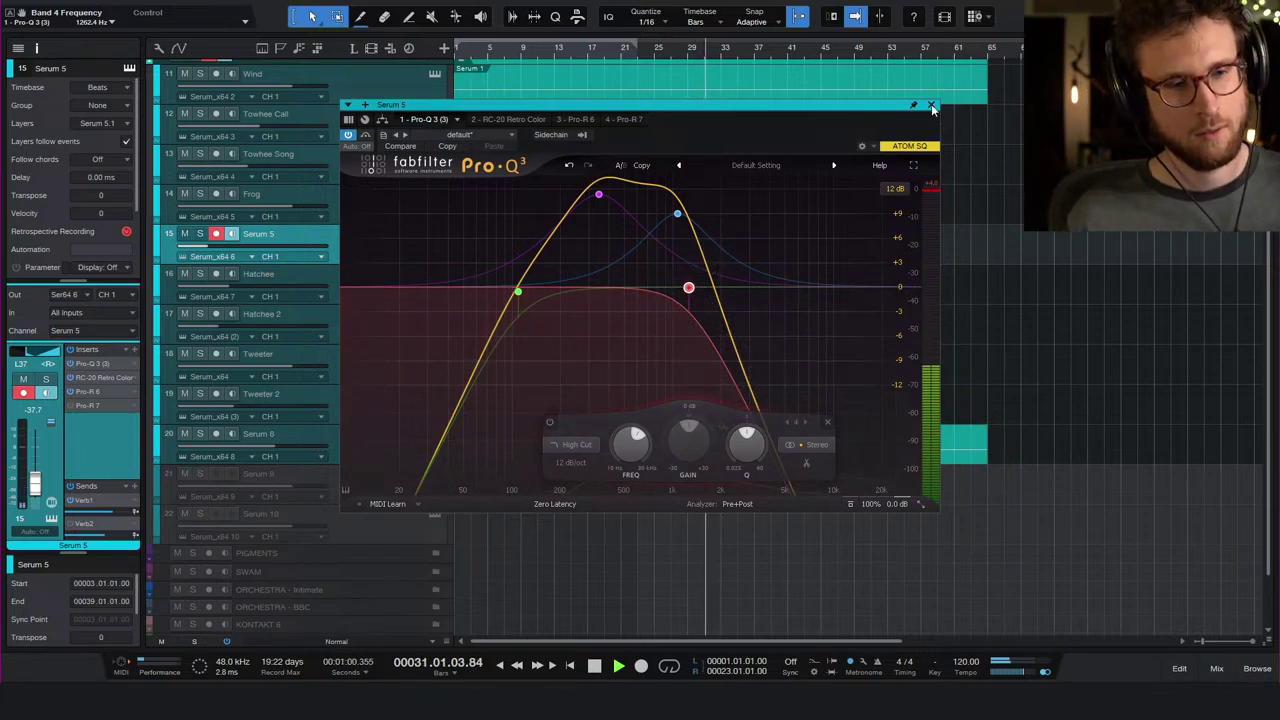
pyautogui.click(931, 106)
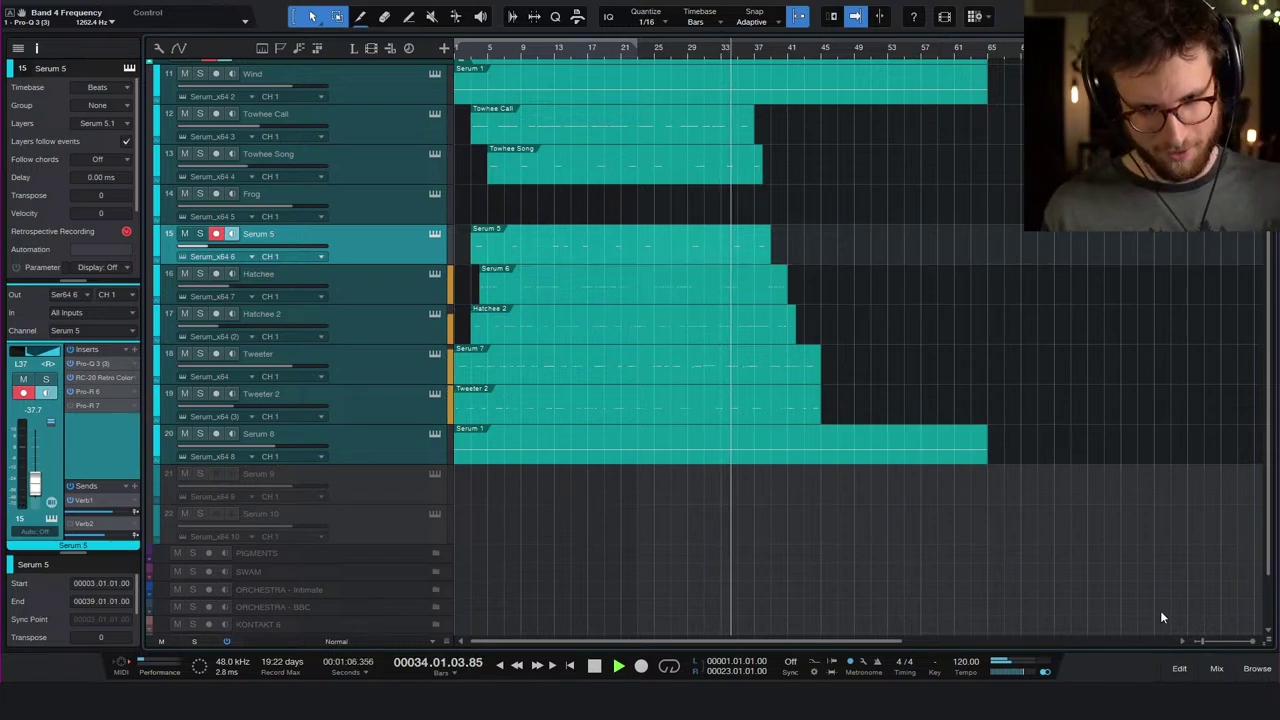
# - Set the input gain of the MixBus Limiter to 4.95 dB, hide the mixer and save the song
pyautogui.click(1216, 668)
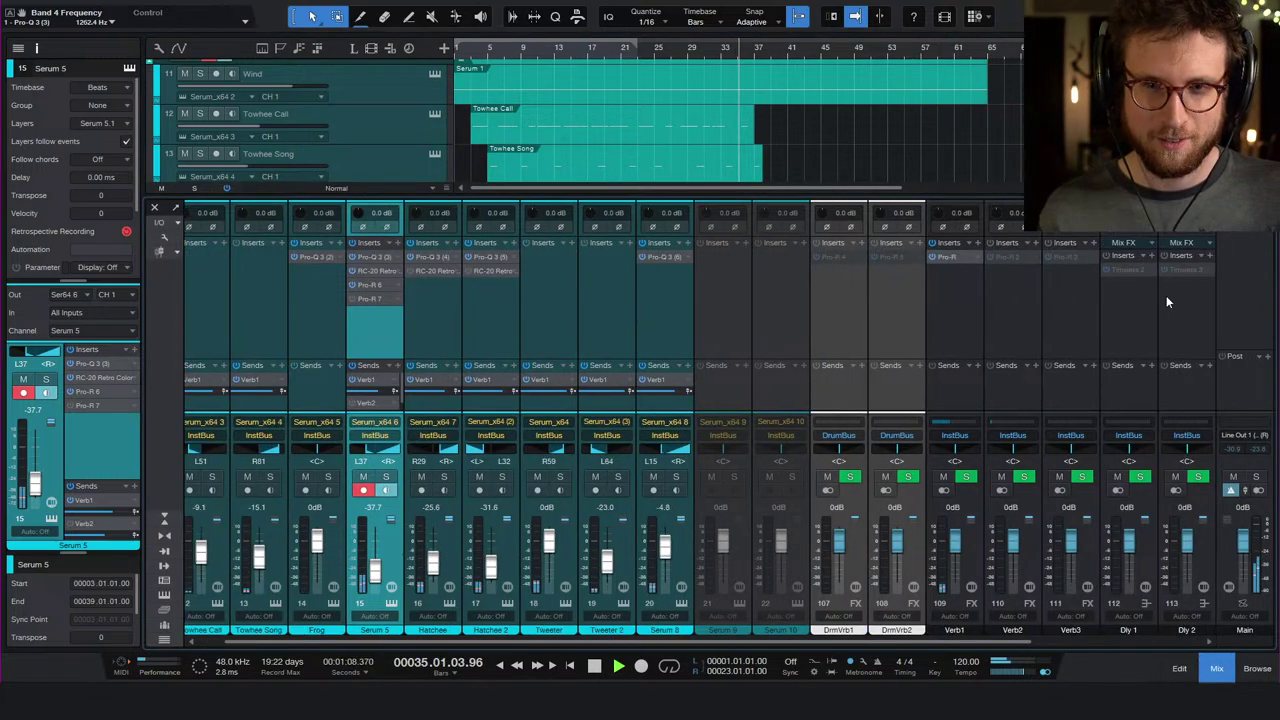
pyautogui.hscroll(3, 1130, 305)
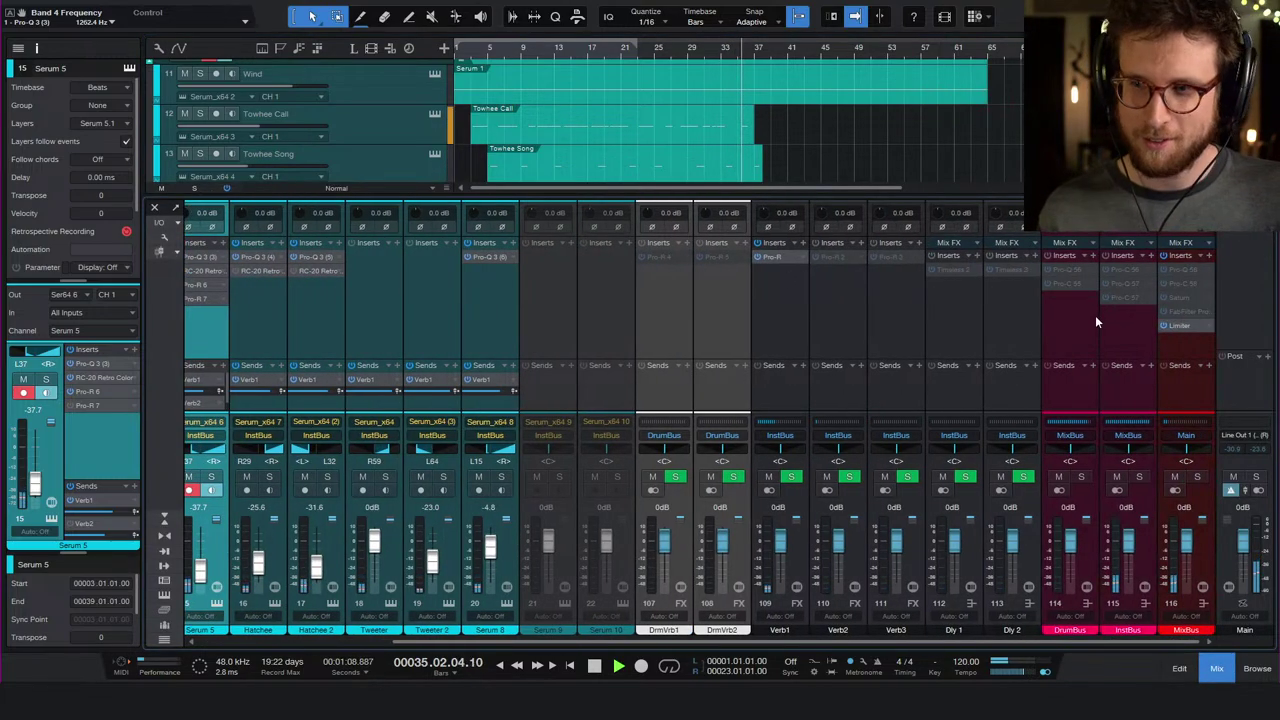
pyautogui.click(1180, 326)
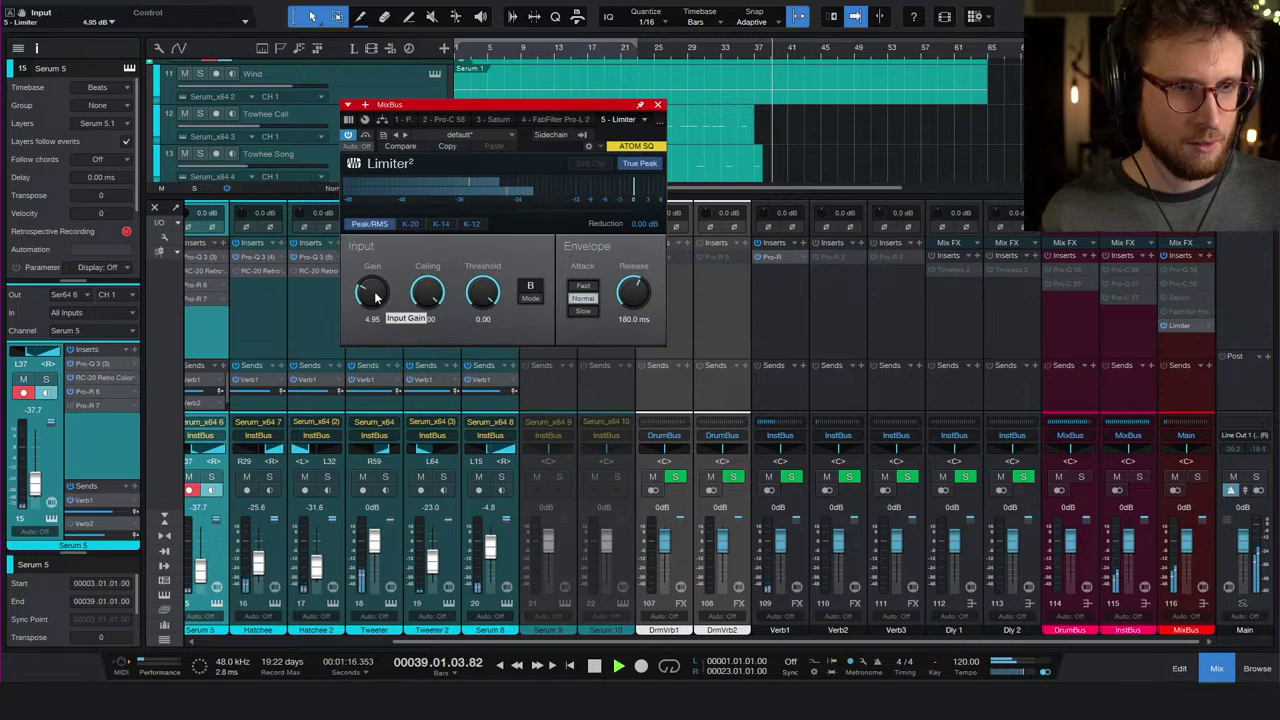
pyautogui.click(658, 106)
pyautogui.click(1216, 672)
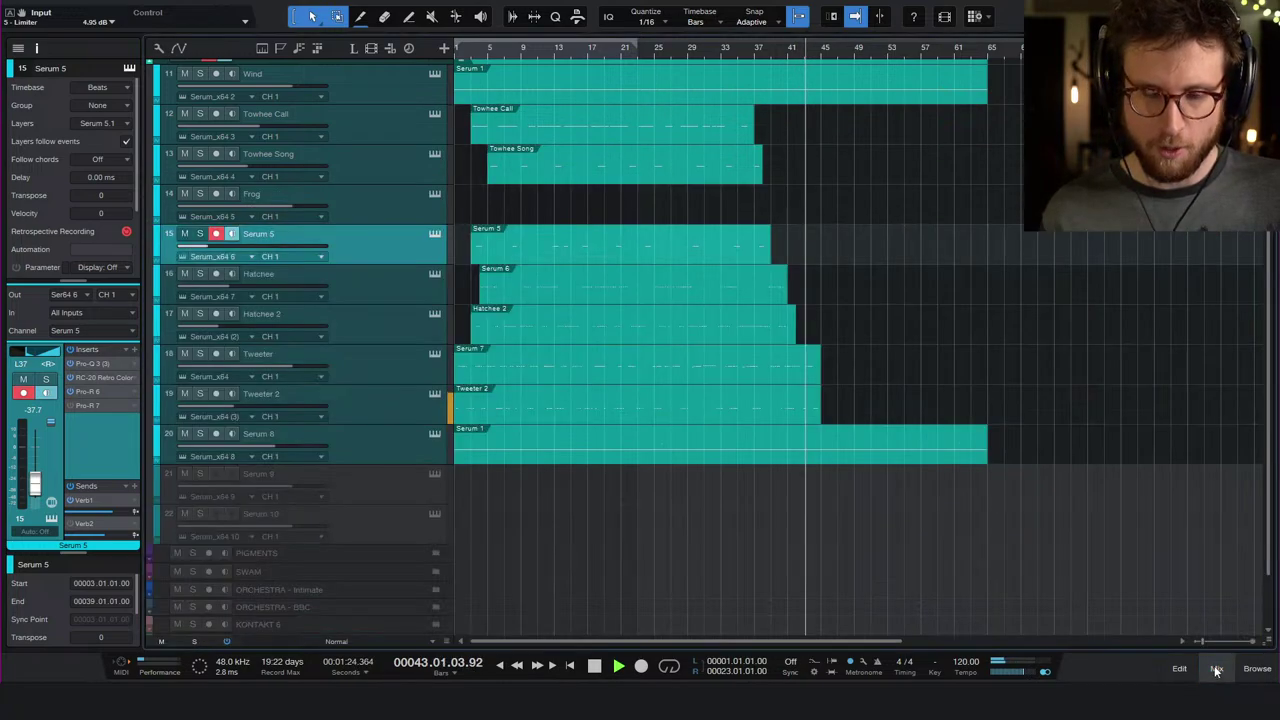
pyautogui.hotkey('ctrl', 's')
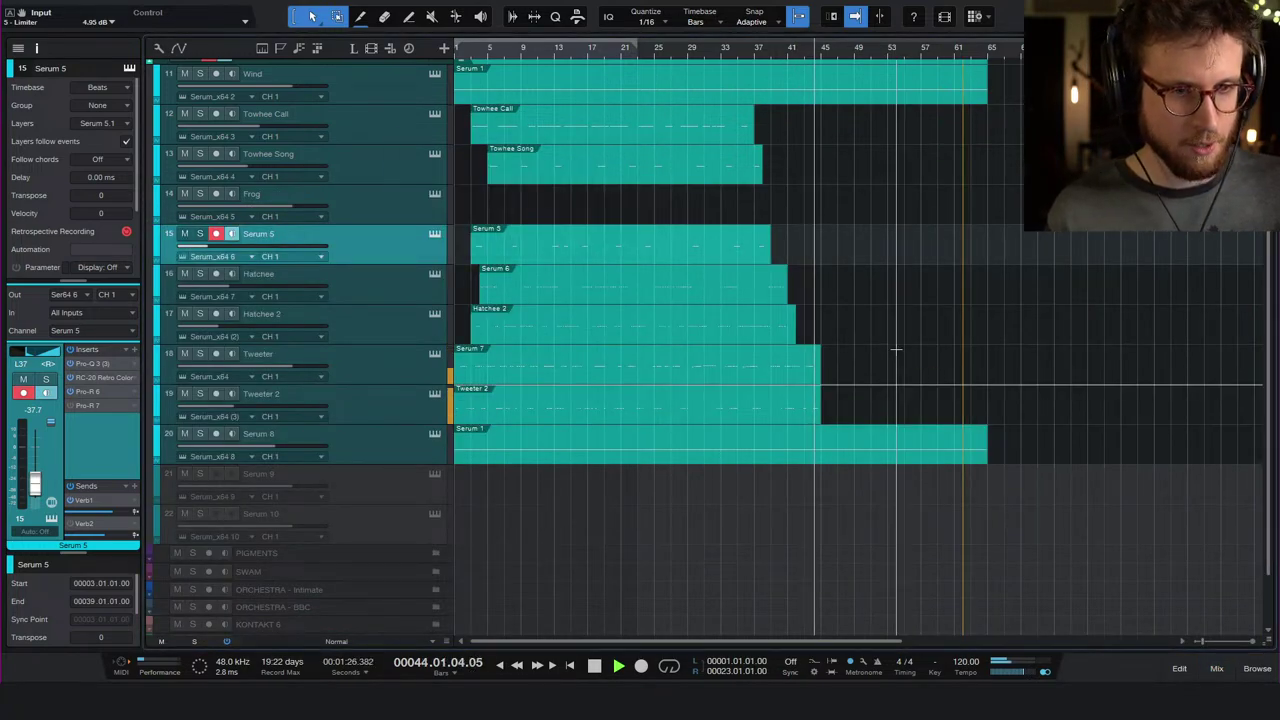
# - Restart playback near the beginning and insert Pro-Q 3 on the Tweeter channel
pyautogui.click(485, 52)
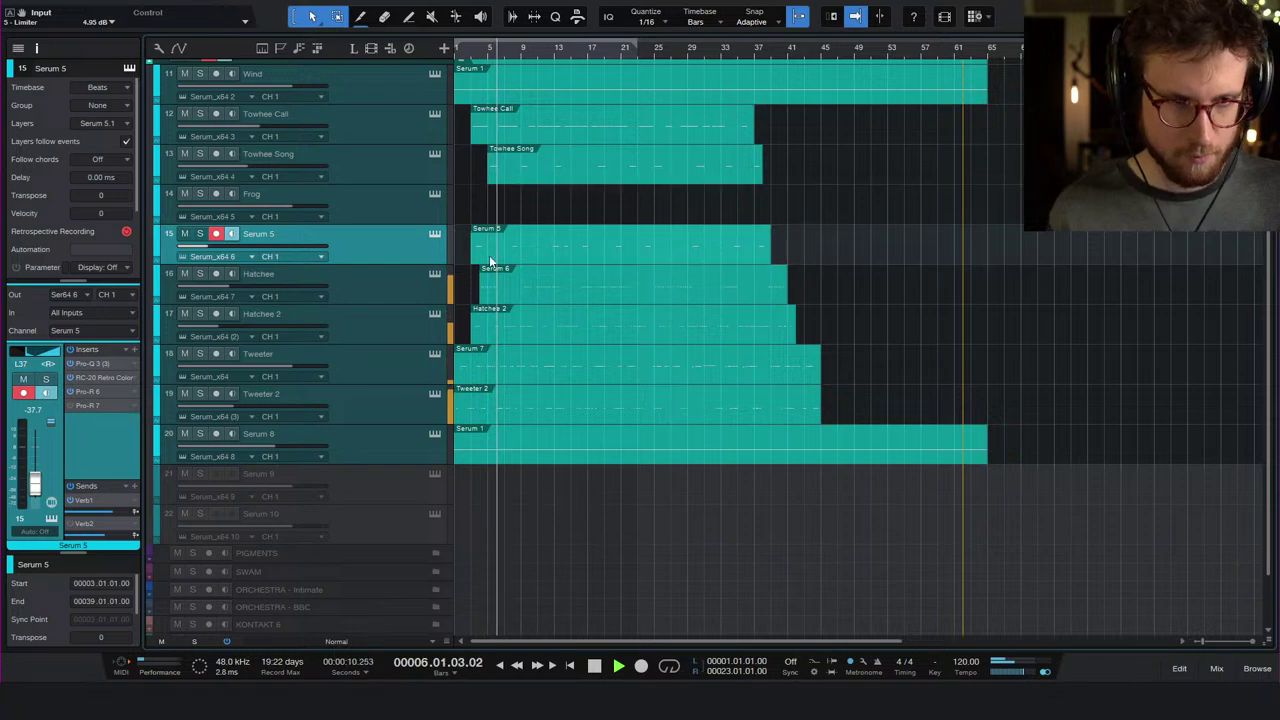
pyautogui.click(195, 381)
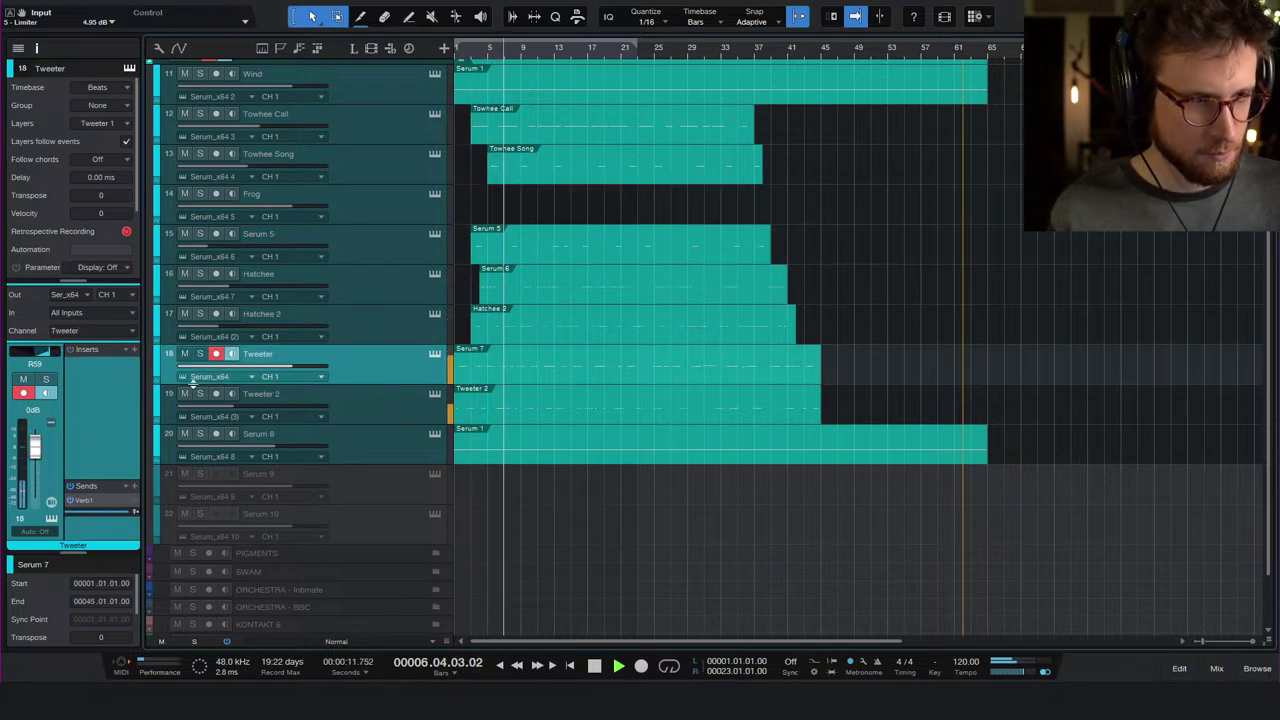
pyautogui.click(134, 349)
pyautogui.click(214, 513)
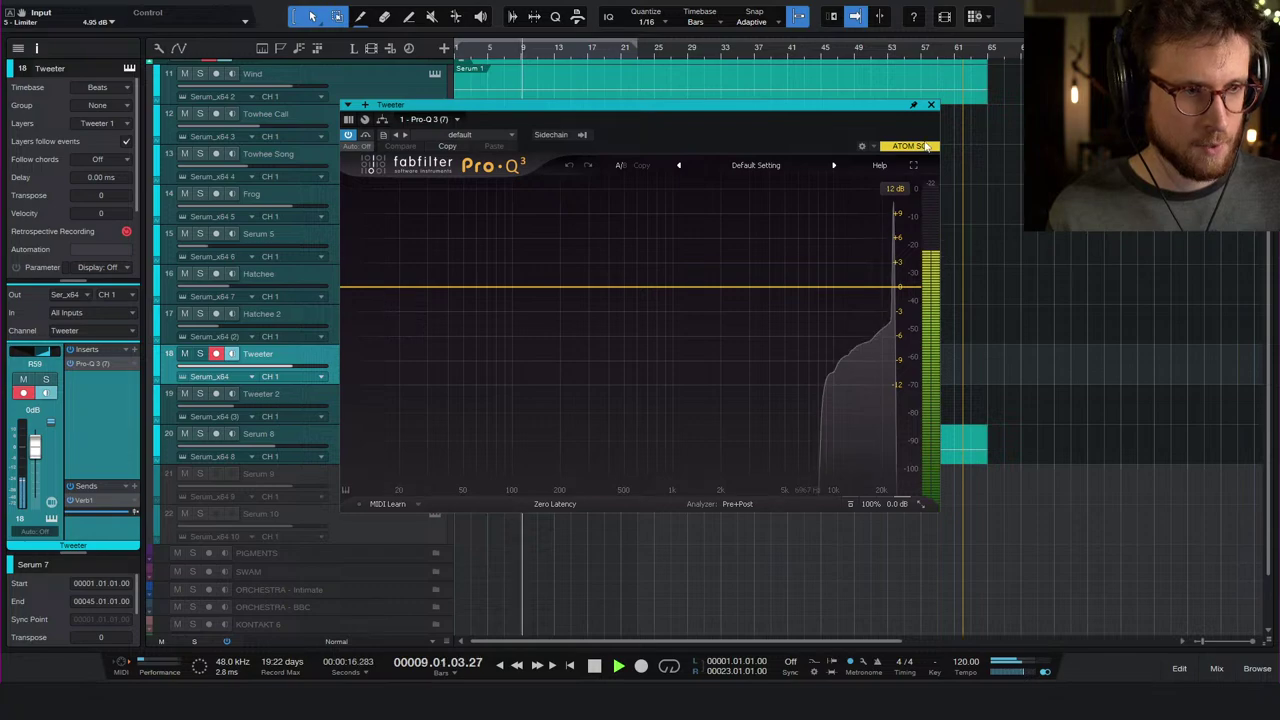
pyautogui.press('Escape')
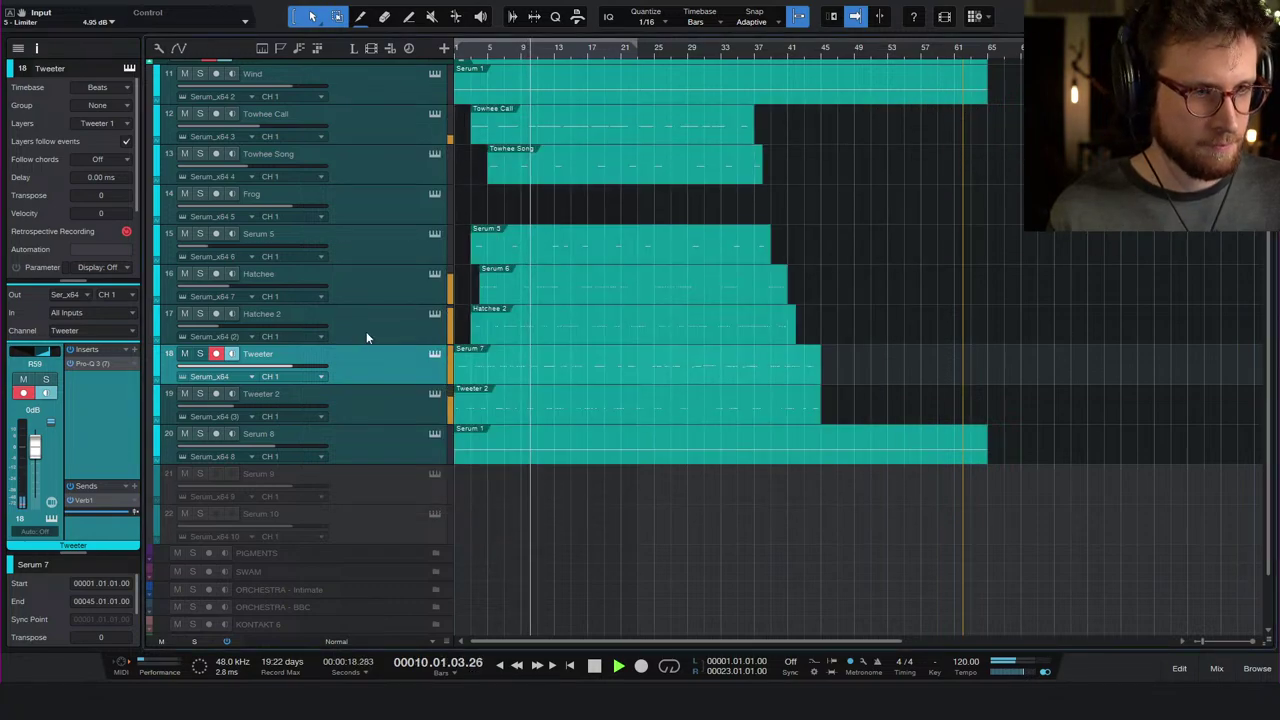
# - Insert Pro-Q 3 on Towhee Song with a low cut at about 147 Hz and a high cut at about 3606 Hz
pyautogui.click(364, 166)
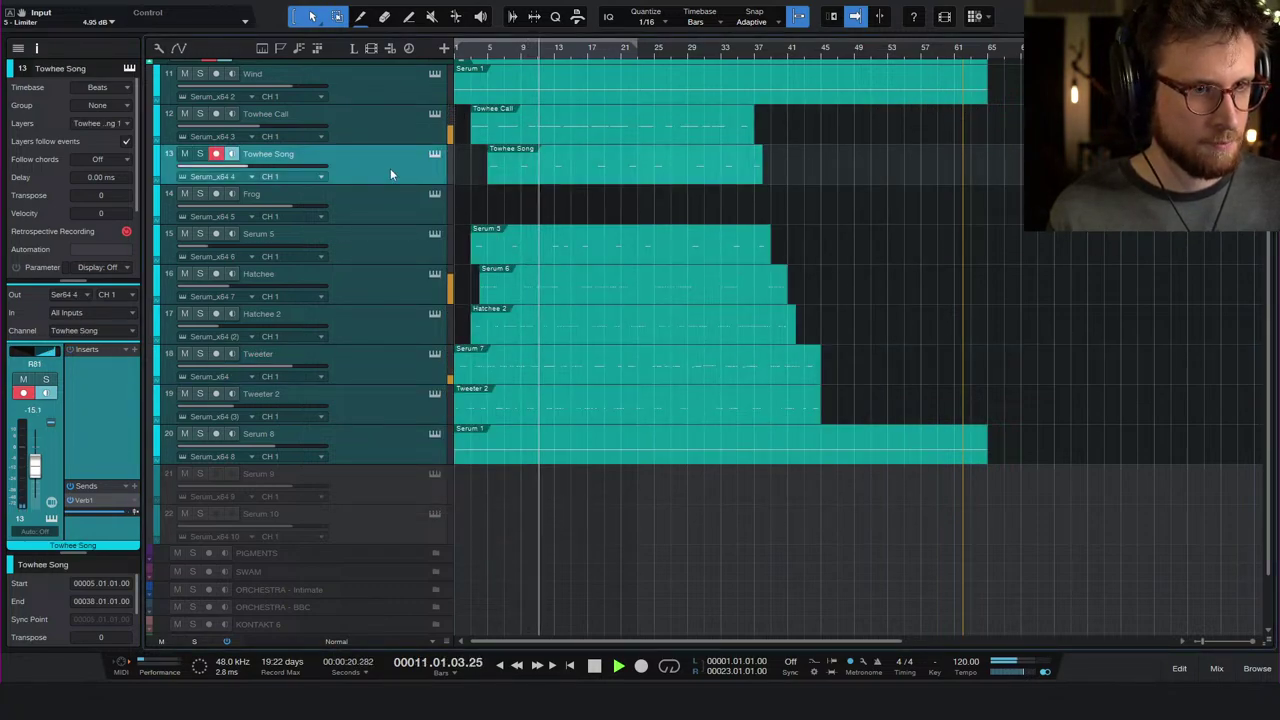
pyautogui.click(135, 350)
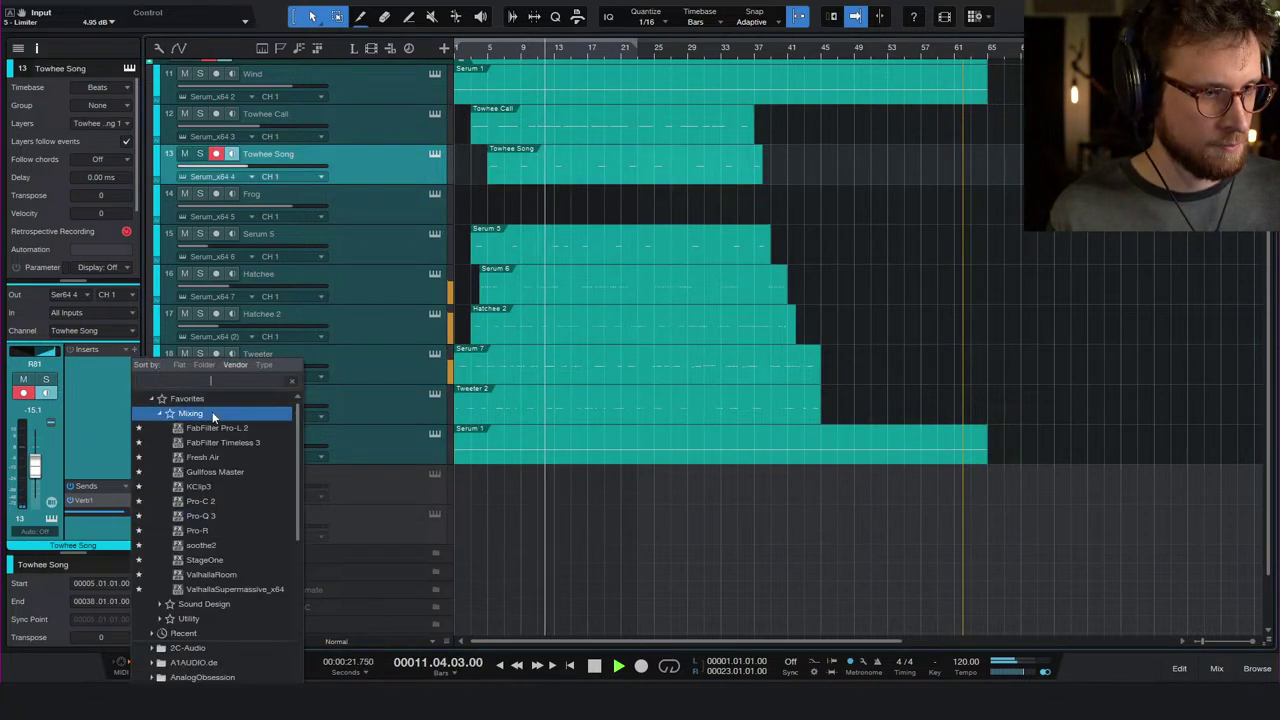
pyautogui.click(237, 501)
pyautogui.moveTo(378, 291); pyautogui.dragTo(537, 286)
pyautogui.moveTo(912, 289); pyautogui.dragTo(872, 304)
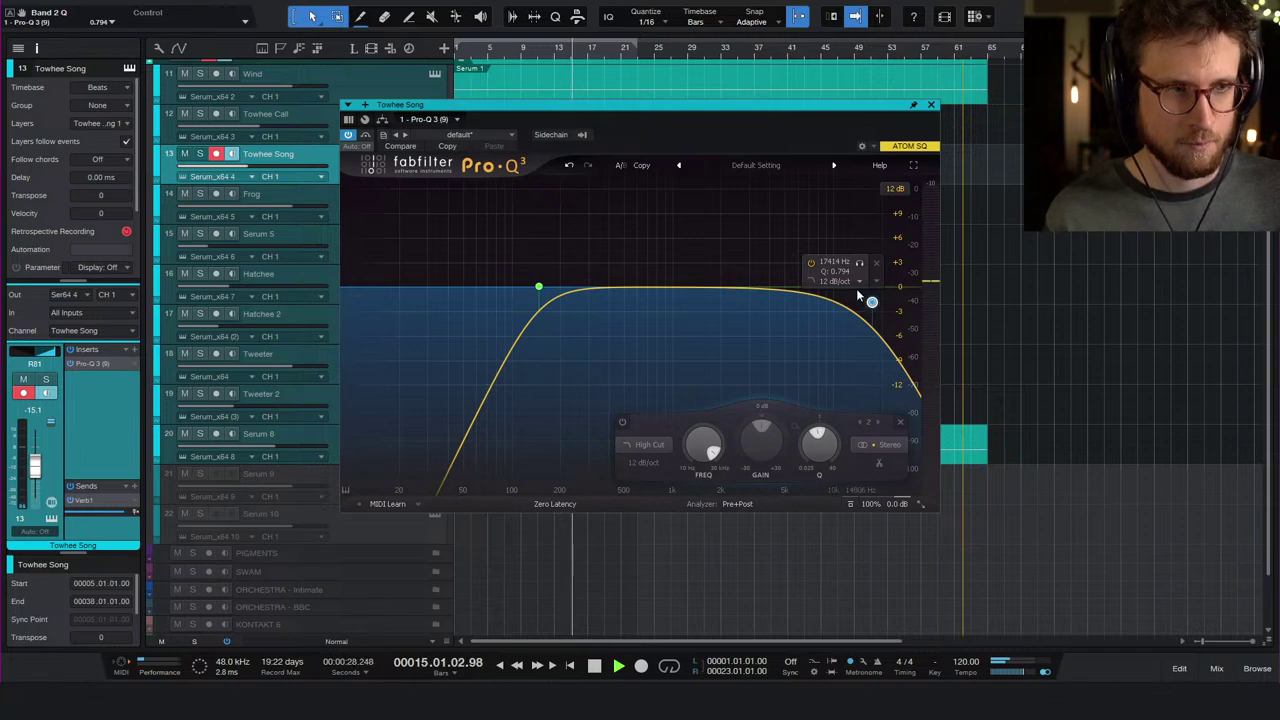
pyautogui.moveTo(872, 302); pyautogui.dragTo(763, 322)
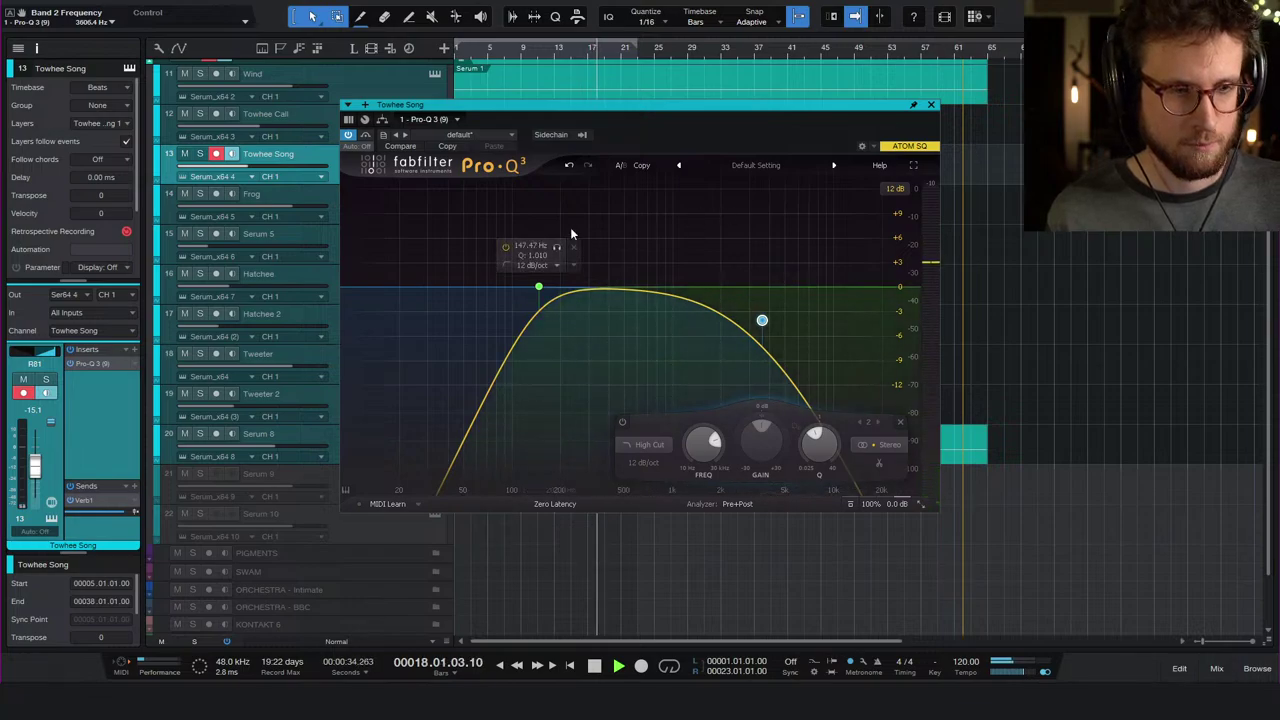
pyautogui.click(931, 106)
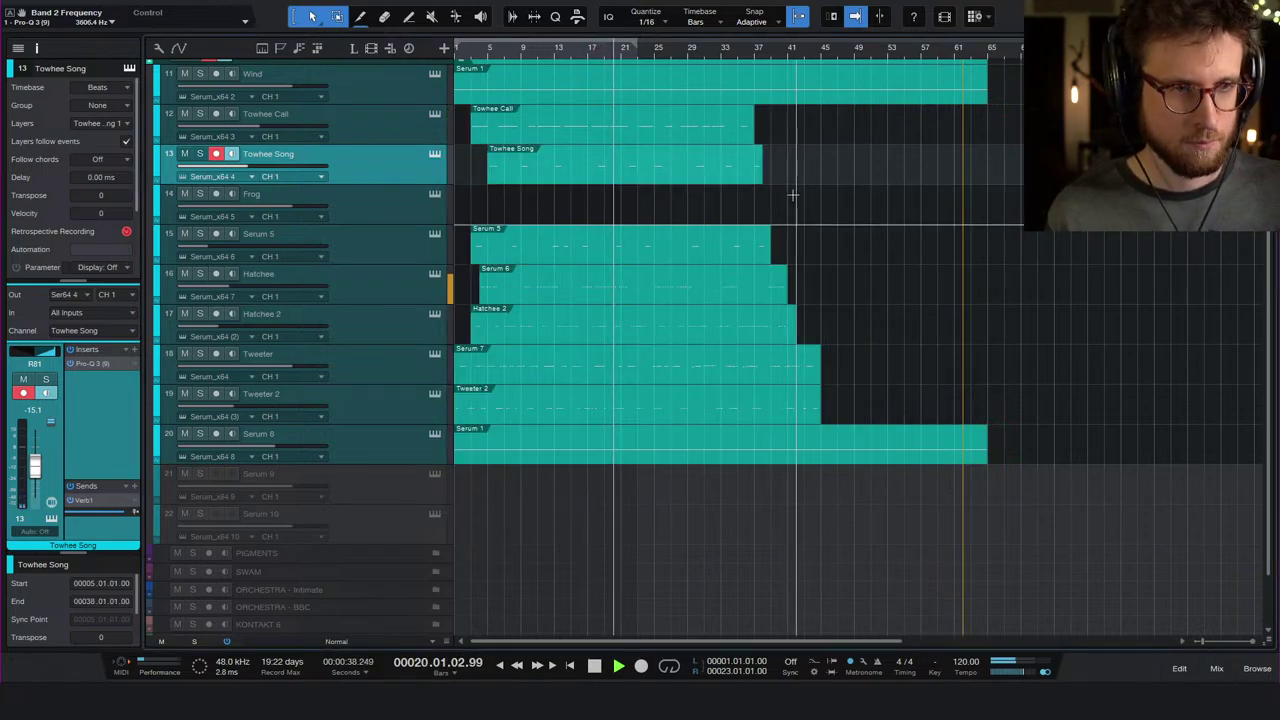
# - Lower the Towhee Call volume to -15.1 dB and insert Pro-Q 3 on its channel
pyautogui.click(378, 138)
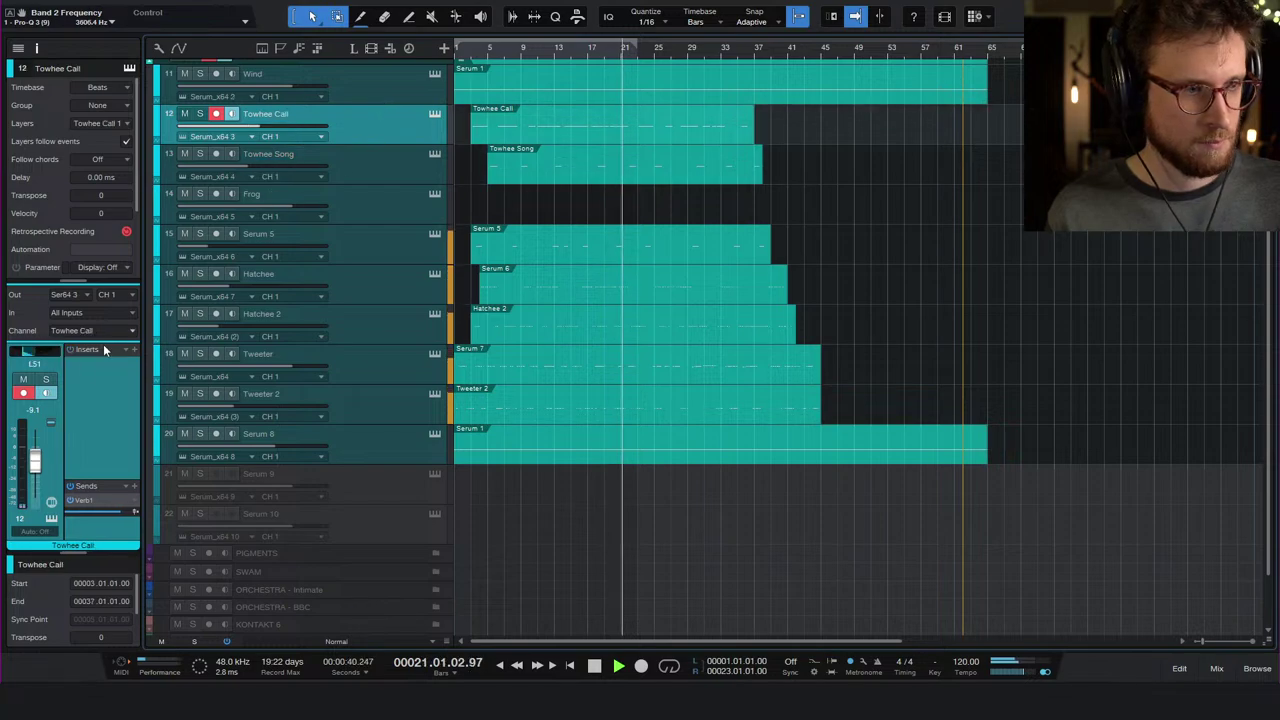
pyautogui.moveTo(36, 458); pyautogui.dragTo(36, 467)
pyautogui.click(134, 349)
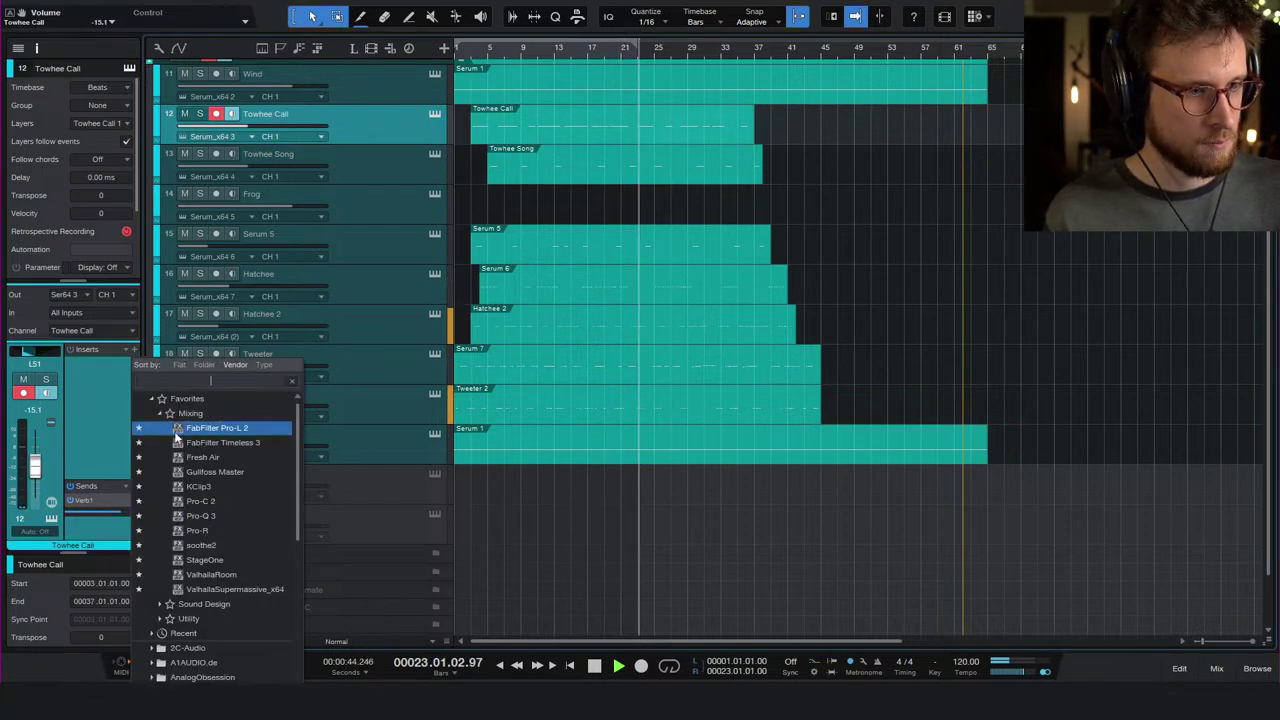
pyautogui.click(203, 516)
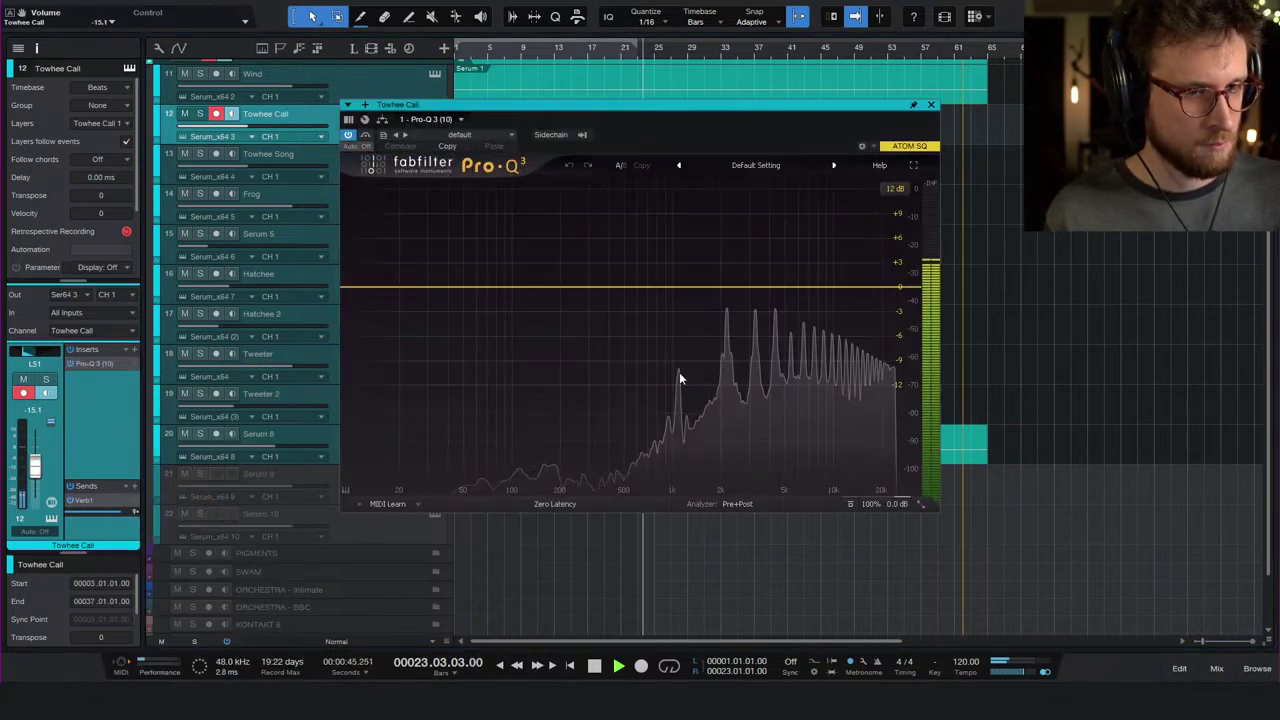
# - Add a 6 dB/oct high cut at about 7448 Hz to Towhee Call's EQ and save the song
pyautogui.click(884, 289)
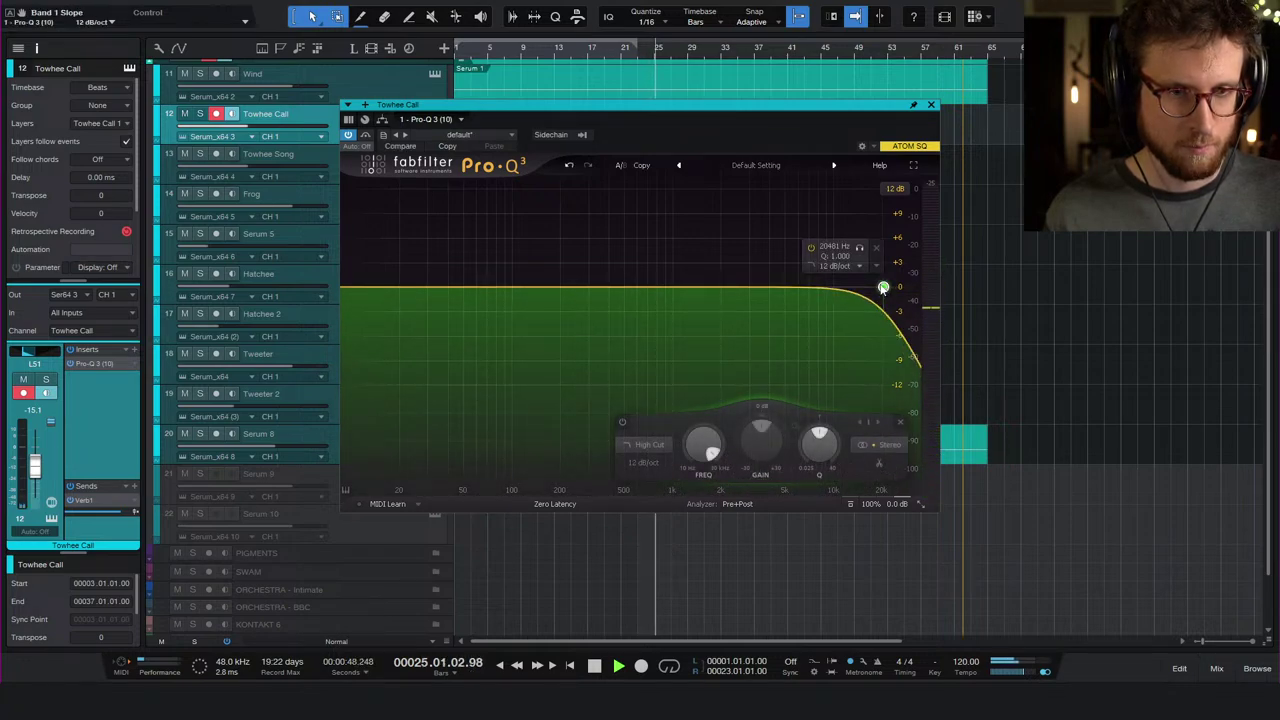
pyautogui.scroll(-1, 883, 288)
pyautogui.moveTo(883, 288); pyautogui.dragTo(811, 300)
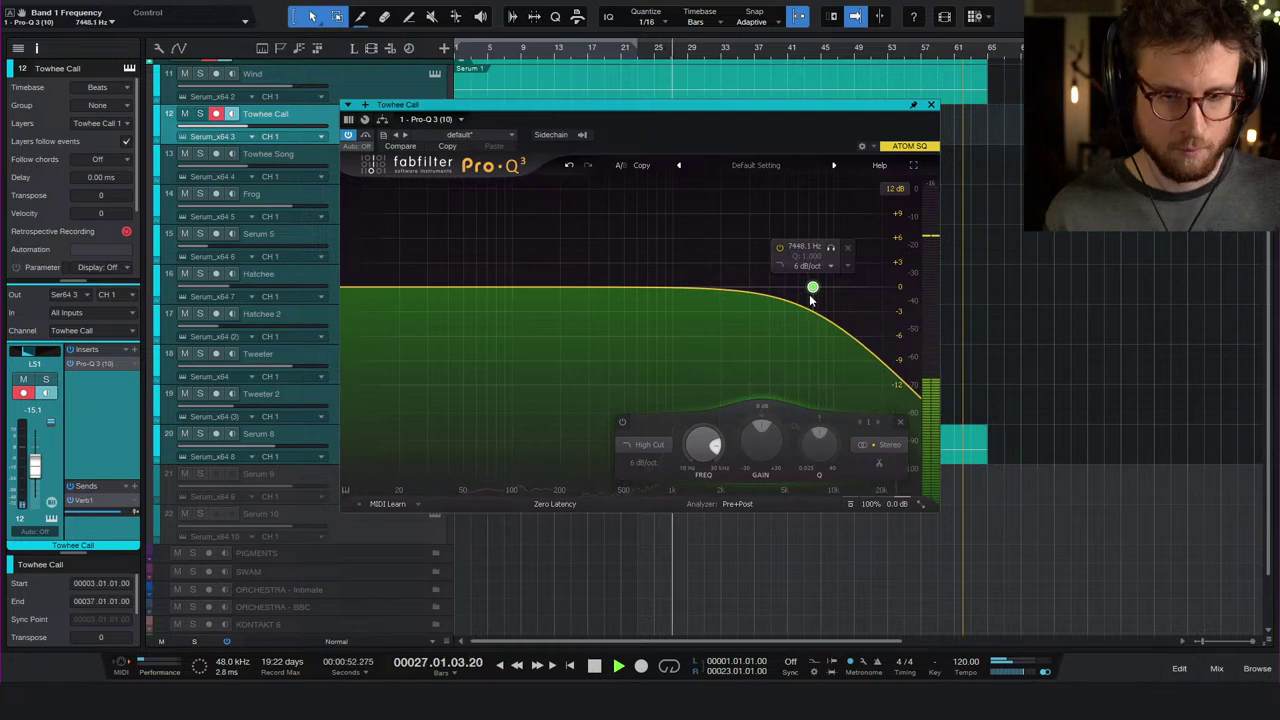
pyautogui.click(930, 104)
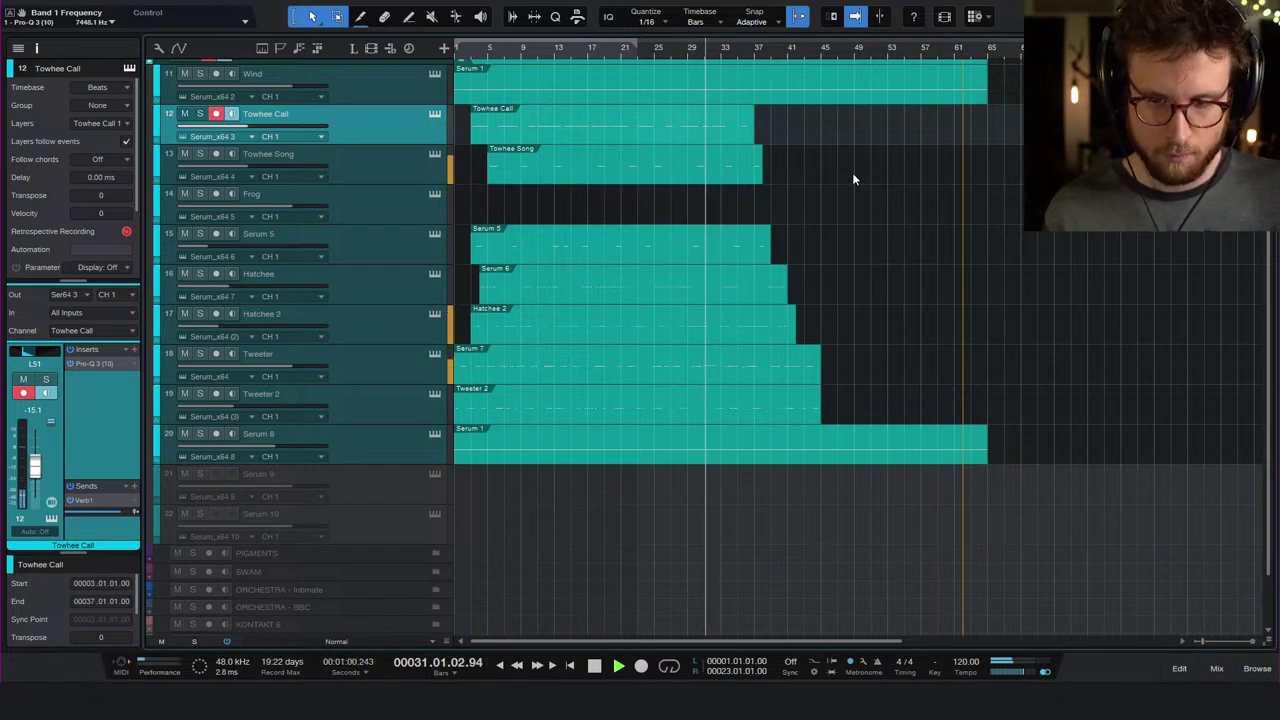
pyautogui.hotkey('ctrl', 's')
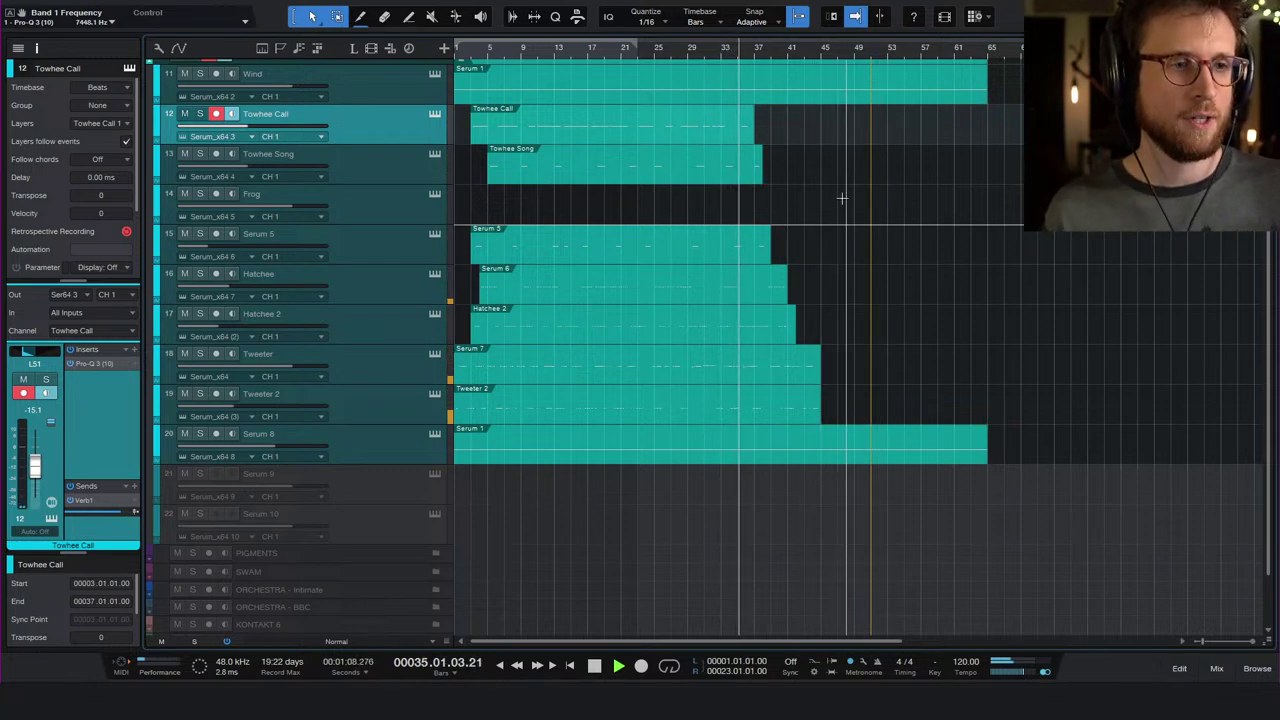
# - Add a 12 dB/oct high cut at about 8594 Hz with a Q of 0.725 to Tweeter's Pro-Q 3
pyautogui.click(380, 376)
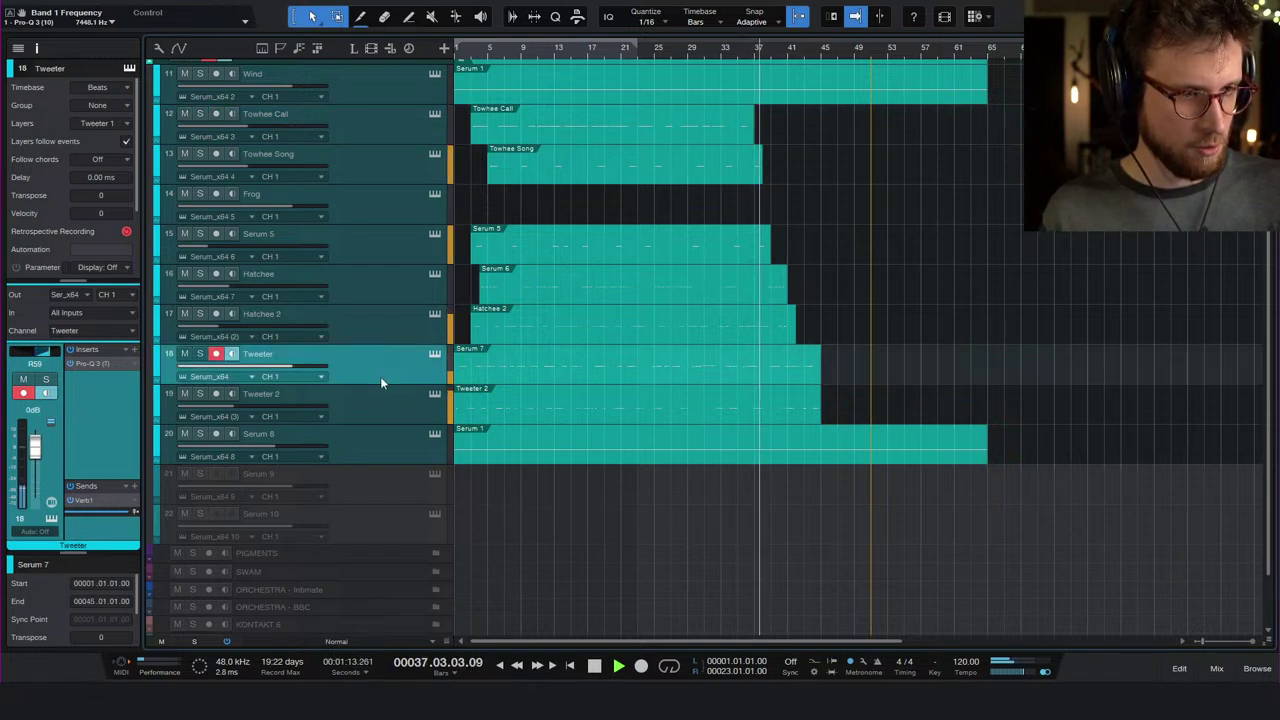
pyautogui.click(100, 364)
pyautogui.moveTo(908, 288); pyautogui.dragTo(823, 312)
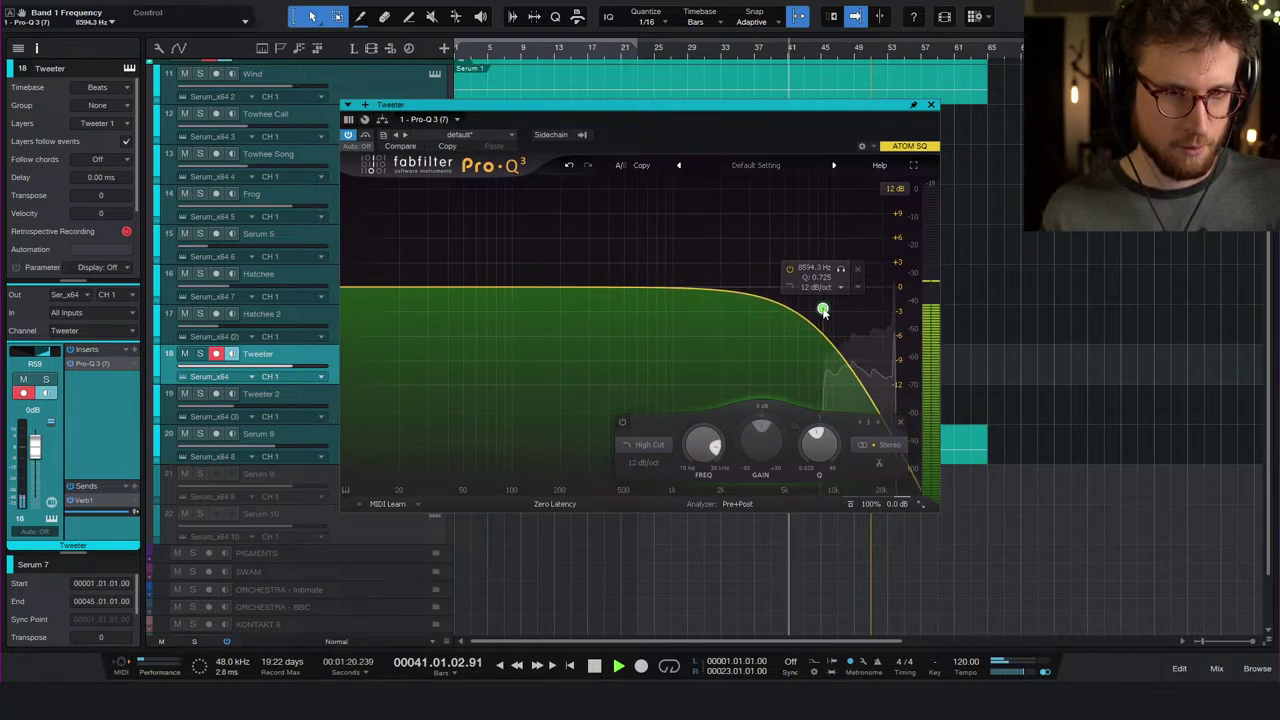
pyautogui.click(931, 106)
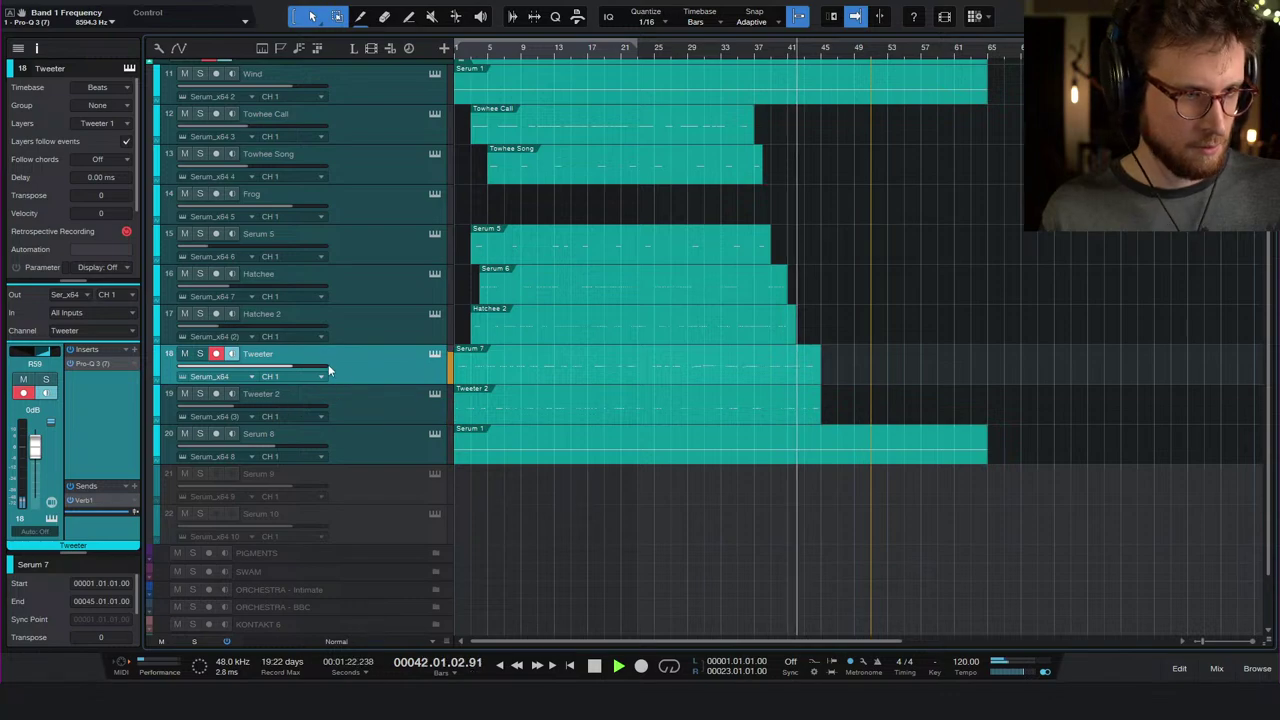
# - Copy Tweeter's Pro-Q 3 with its high-cut setting onto the Tweeter 2 channel and close the EQ window
pyautogui.click(1217, 668)
pyautogui.moveTo(437, 267); pyautogui.dragTo(440, 290)
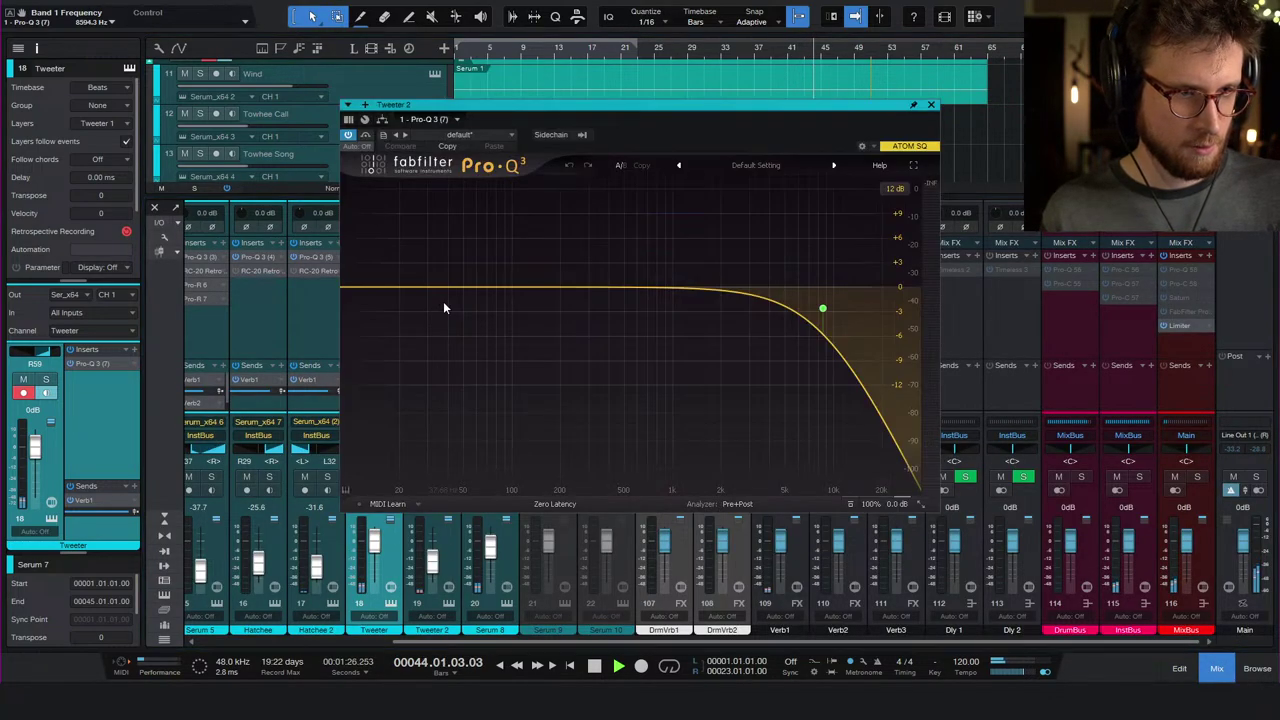
pyautogui.click(932, 108)
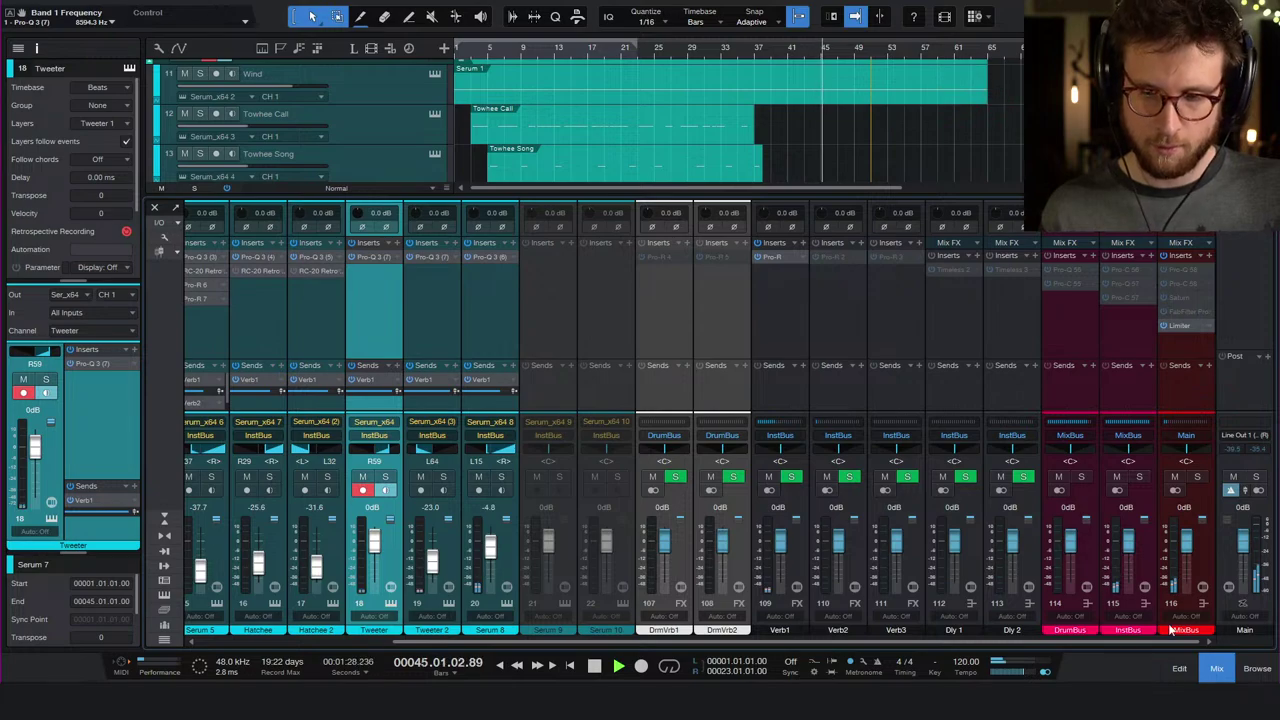
pyautogui.click(1215, 667)
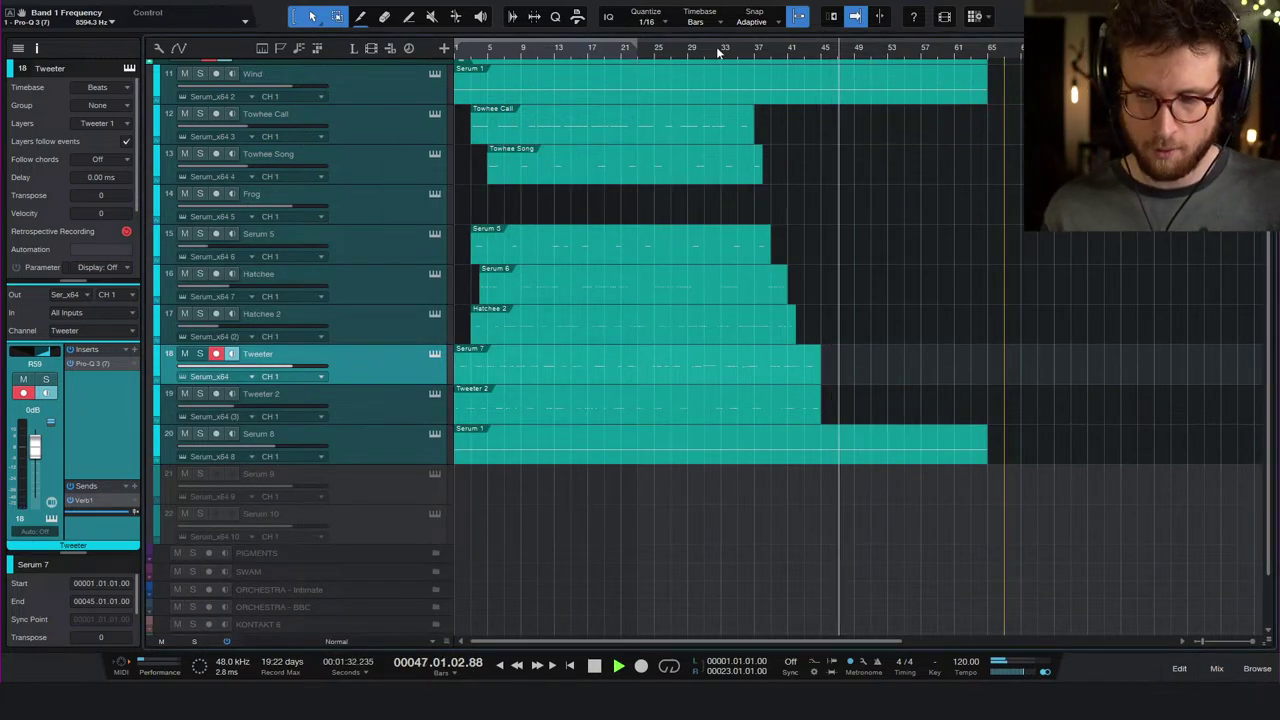
# - Play the song from the start and extend the loop range's end to bar 45
pyautogui.press('End')
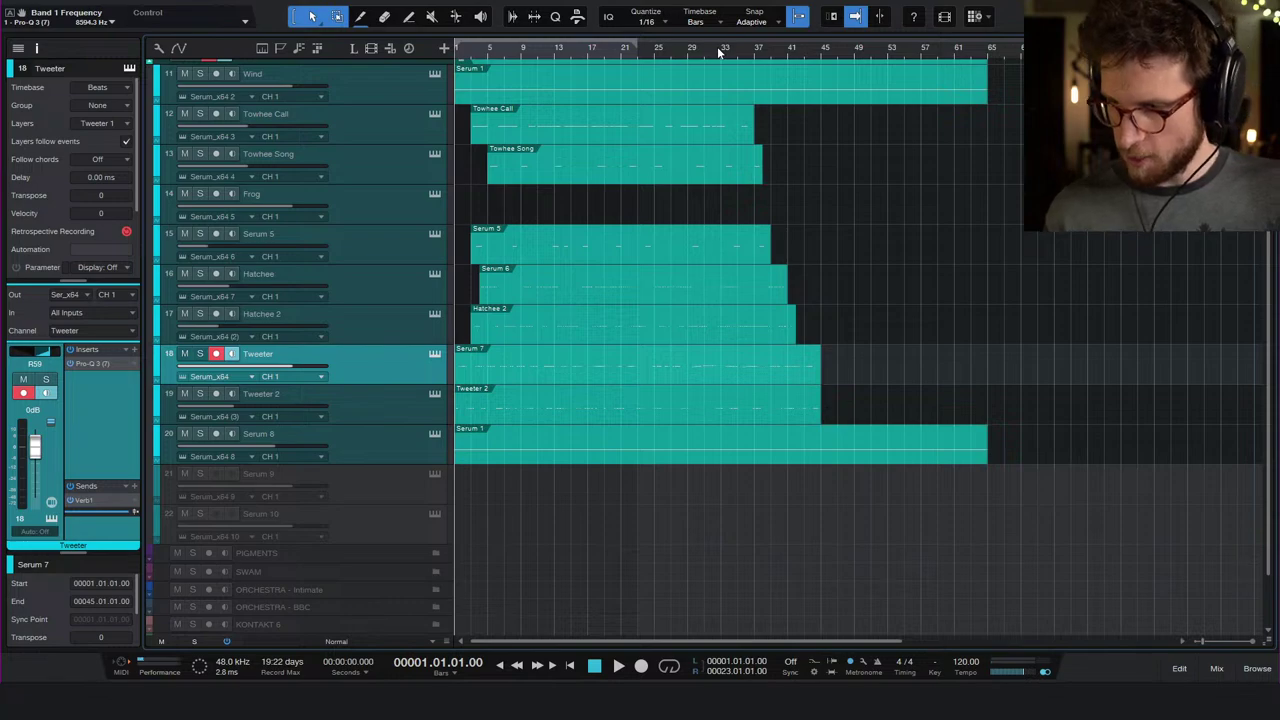
pyautogui.press('space')
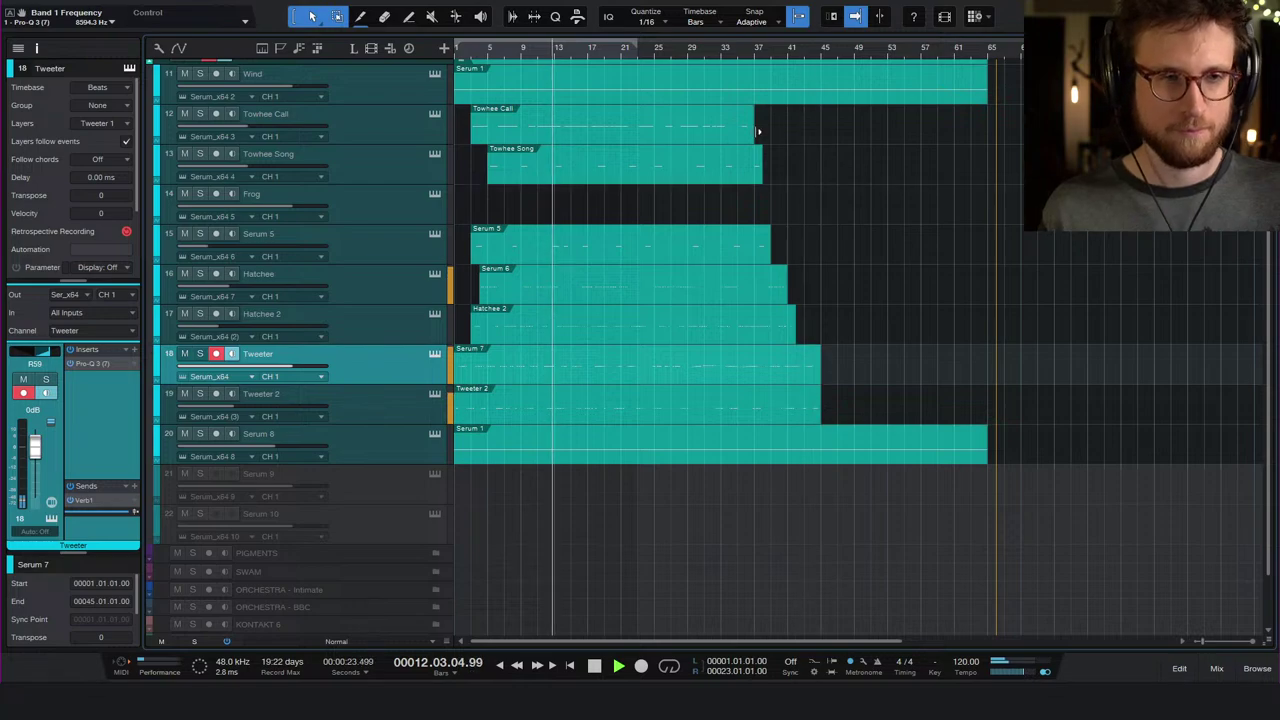
pyautogui.moveTo(636, 47); pyautogui.dragTo(821, 48)
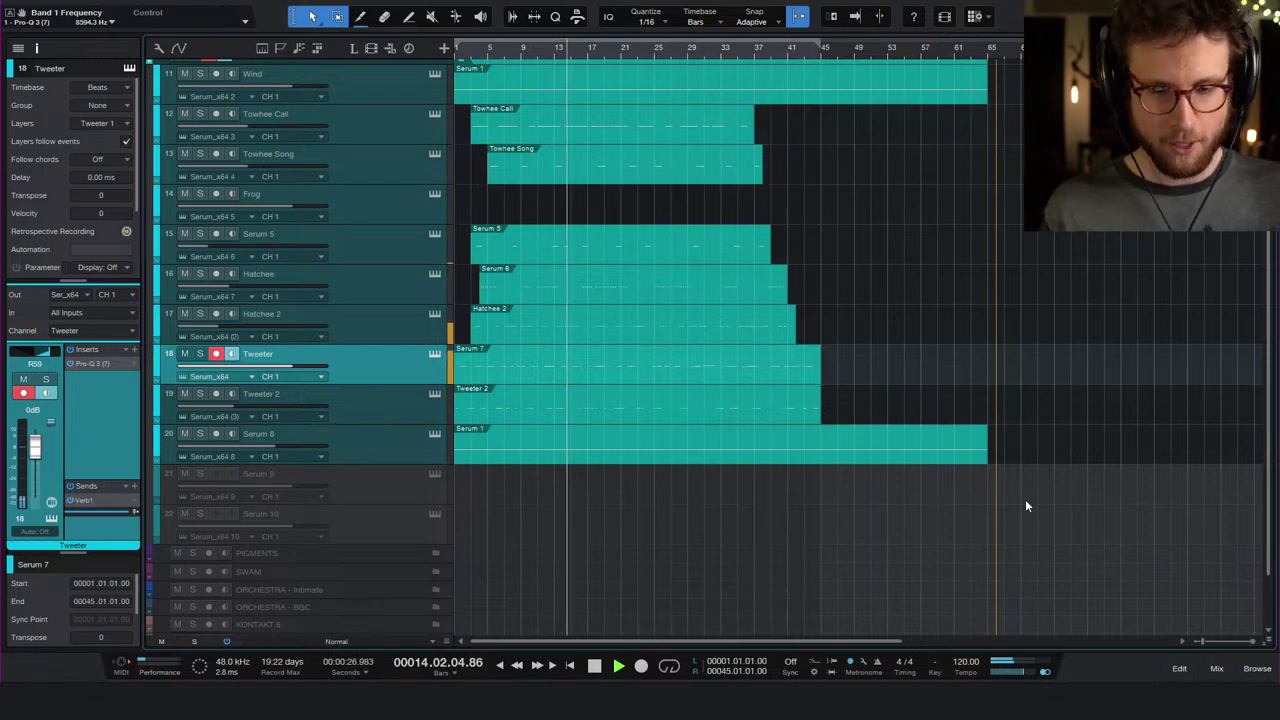
# - Create a volume automation lane for the MixBus channel and return to the arrangement
pyautogui.click(1217, 668)
pyautogui.rightClick(1190, 545)
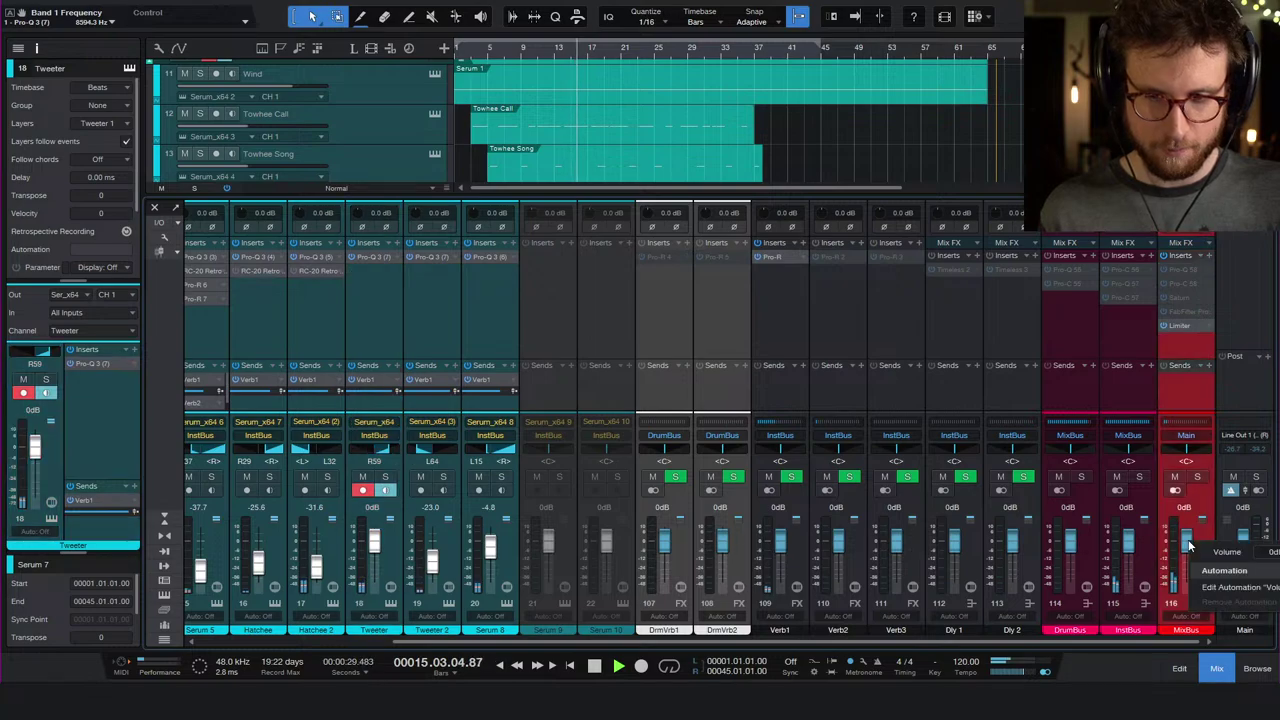
pyautogui.click(1232, 587)
pyautogui.press('F3')
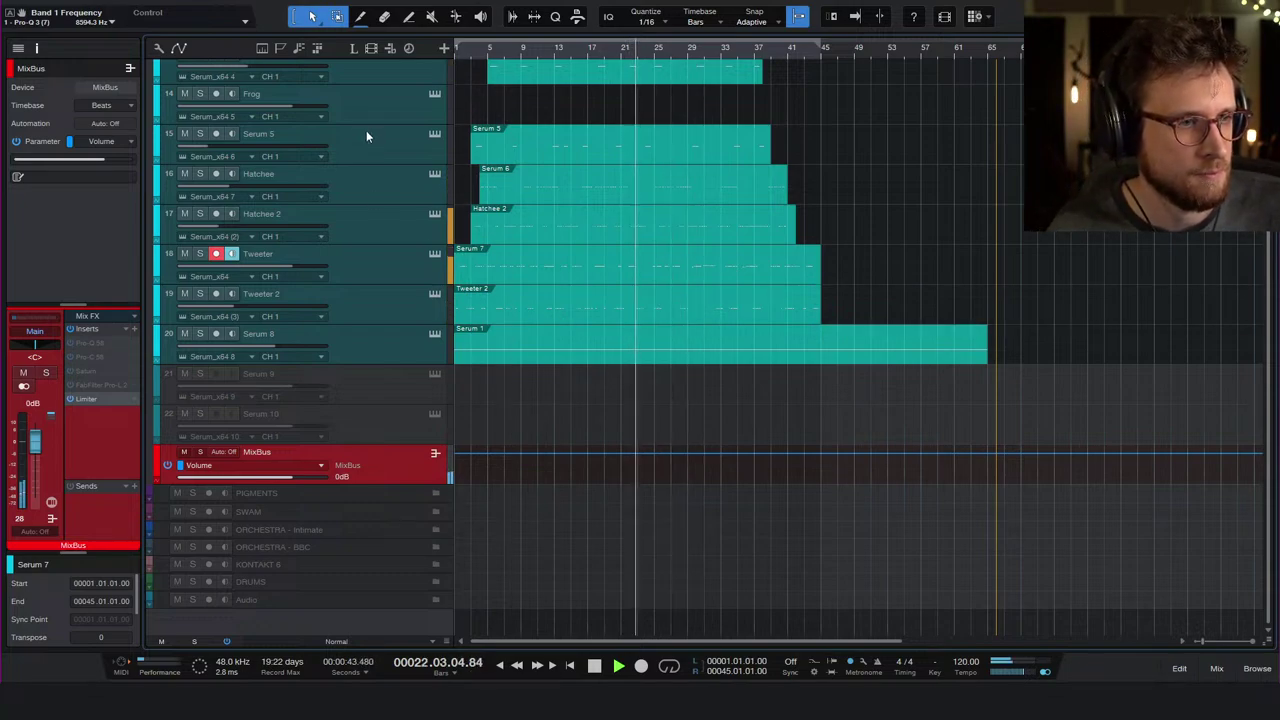
# - Raise the Verb1 send level to +10.0 dB on Hatchee and +7.9 dB on Hatchee 2
pyautogui.scroll(4, 366, 130)
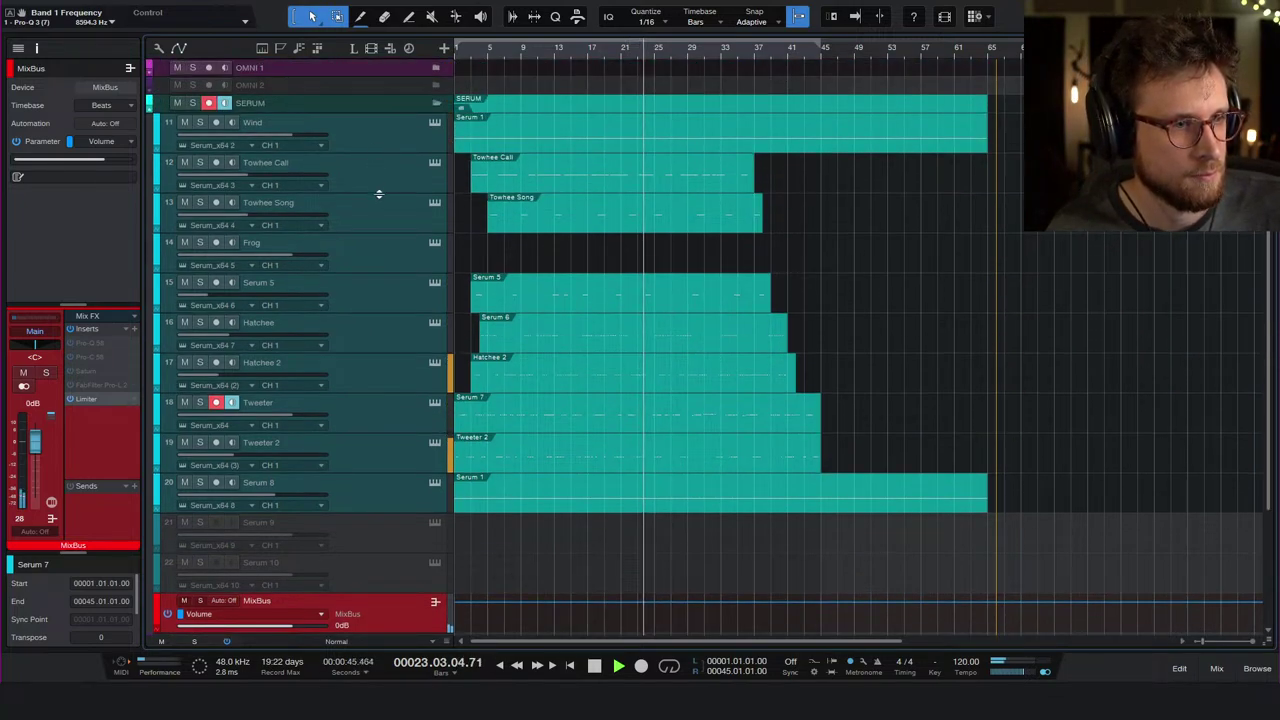
pyautogui.click(392, 323)
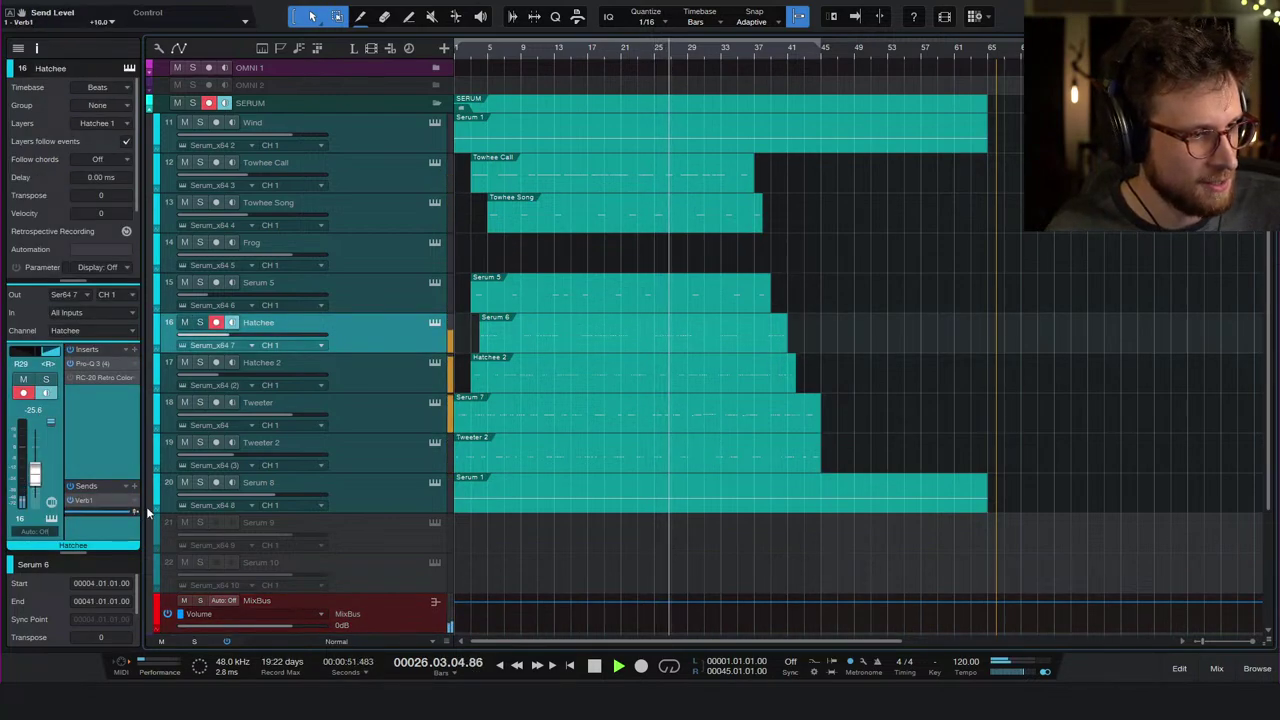
pyautogui.click(378, 293)
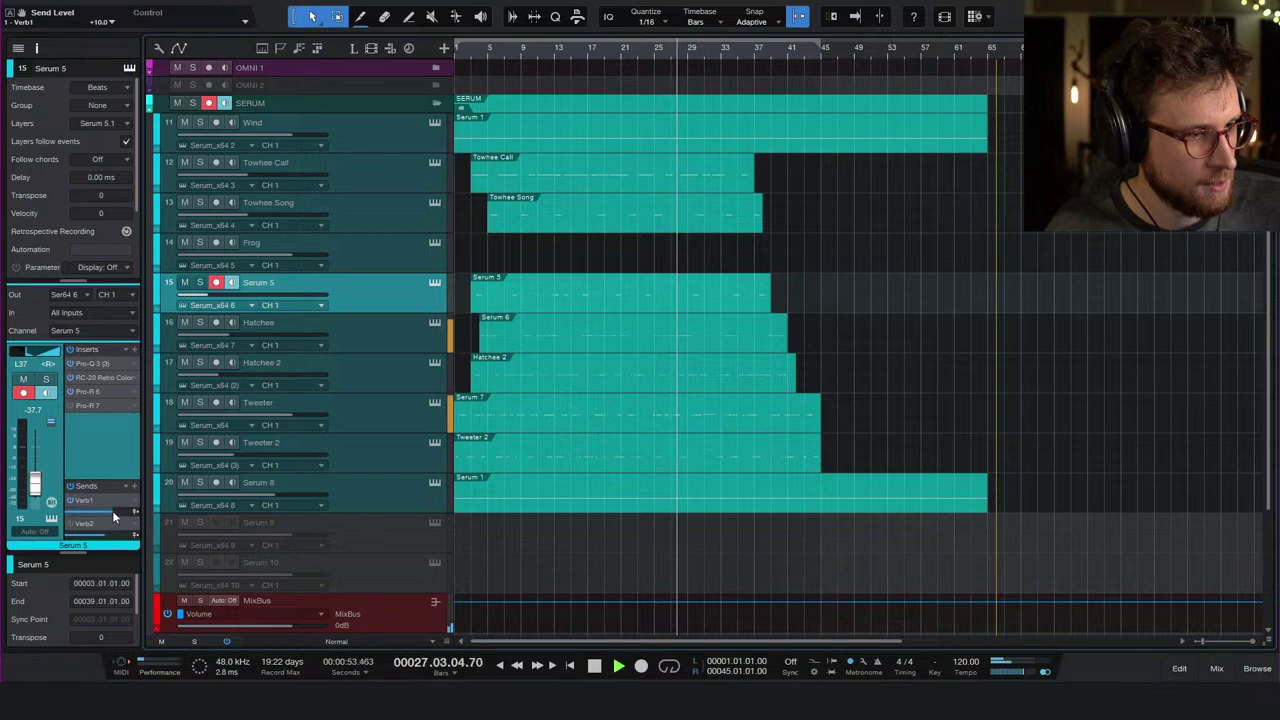
pyautogui.click(393, 378)
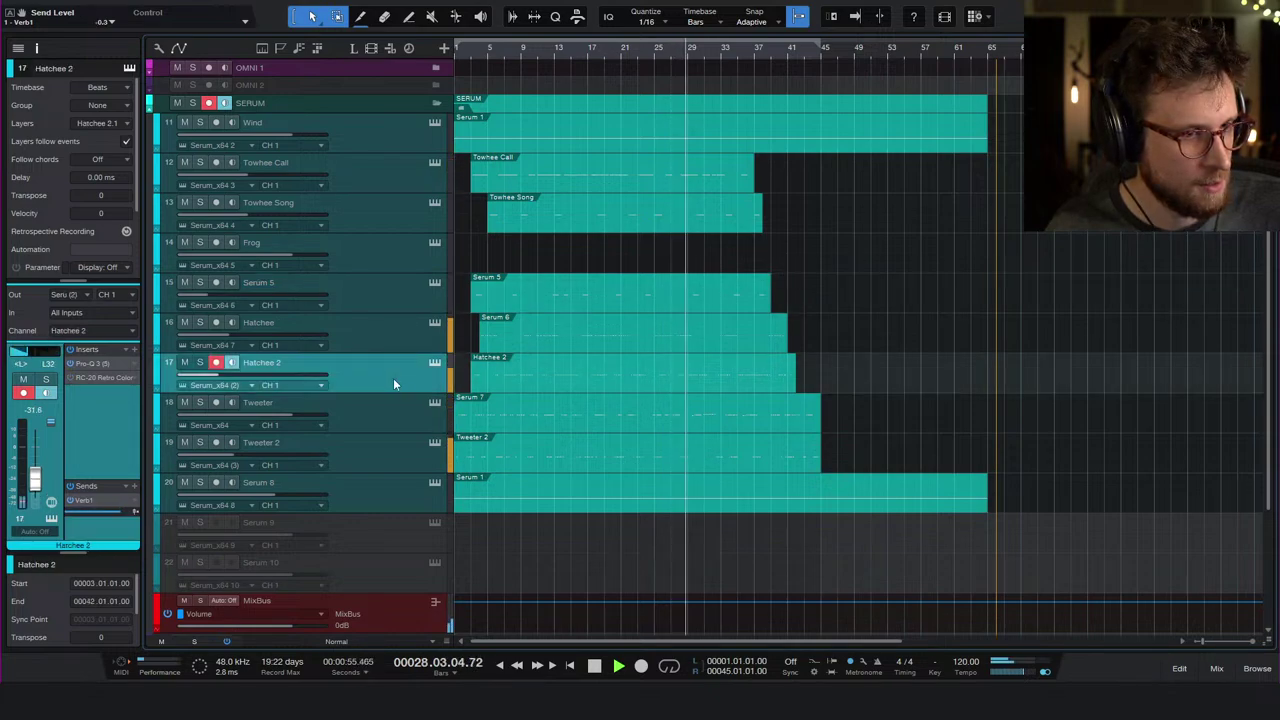
pyautogui.moveTo(72, 511); pyautogui.dragTo(126, 513)
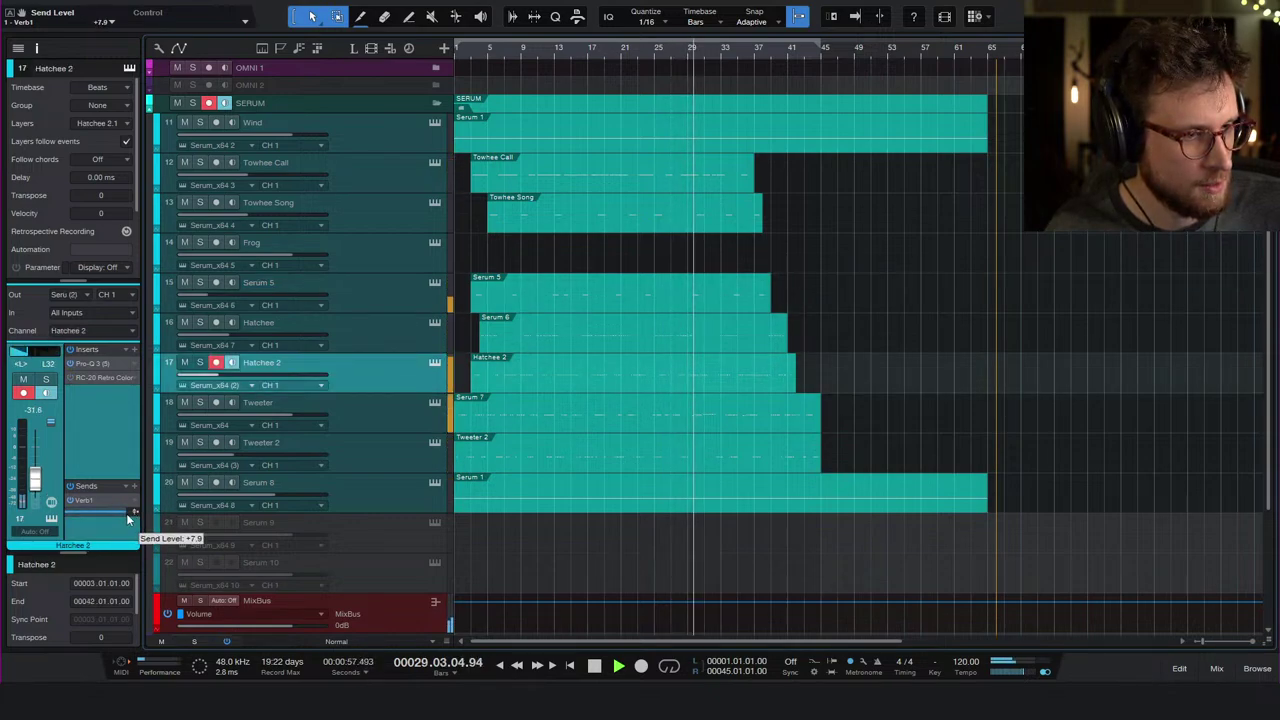
# - Lower Hatchee's volume to -28.2 dB and Hatchee 2's to -34.2 dB, and save the song
pyautogui.click(380, 332)
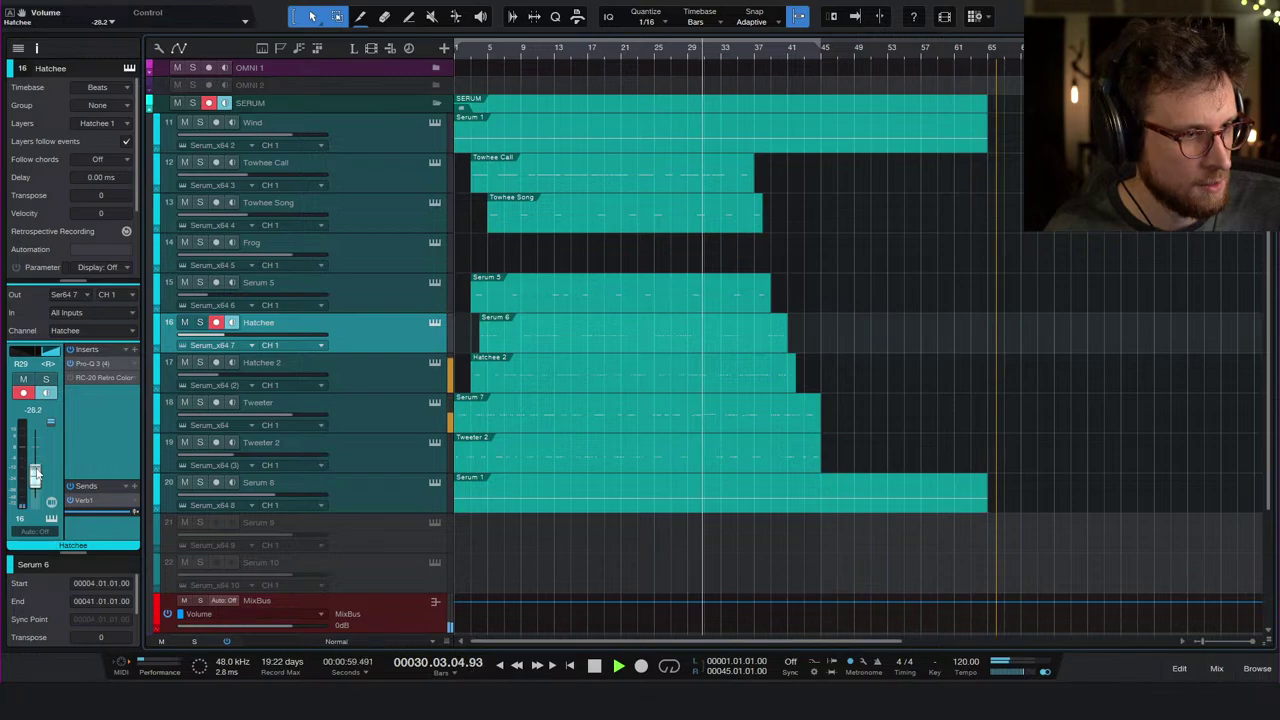
pyautogui.click(356, 375)
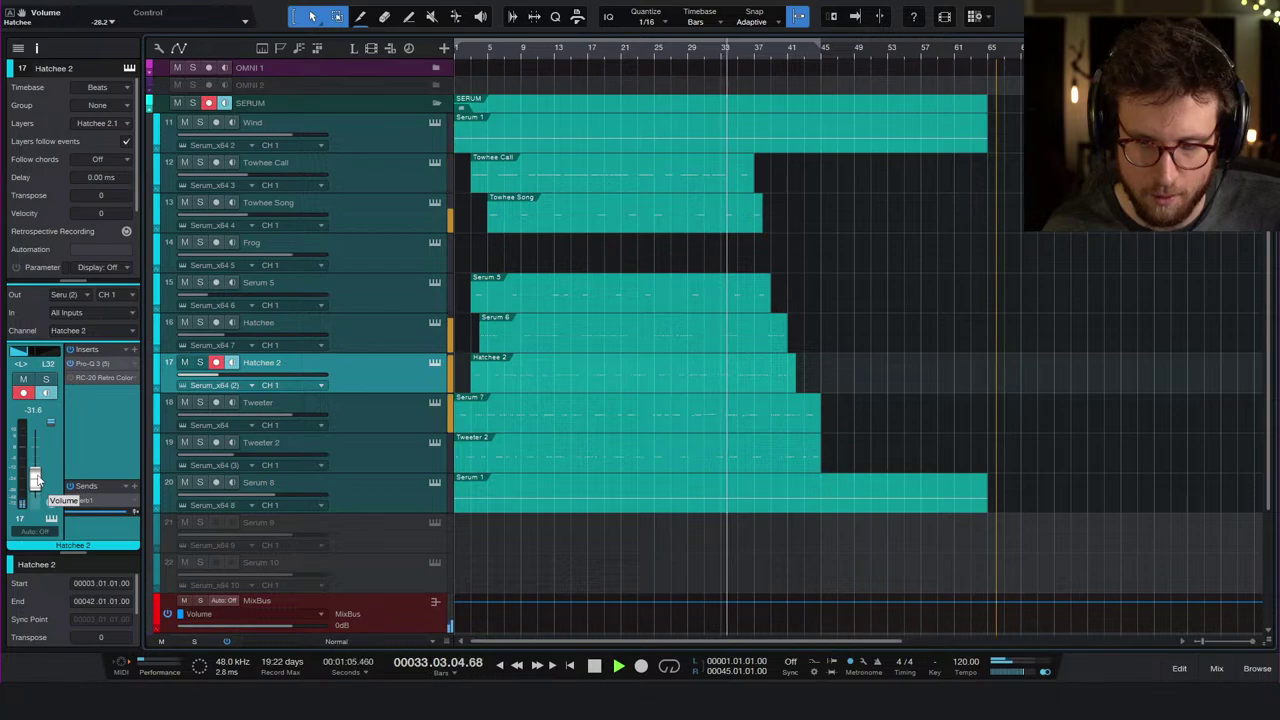
pyautogui.scroll(-3, 36, 480)
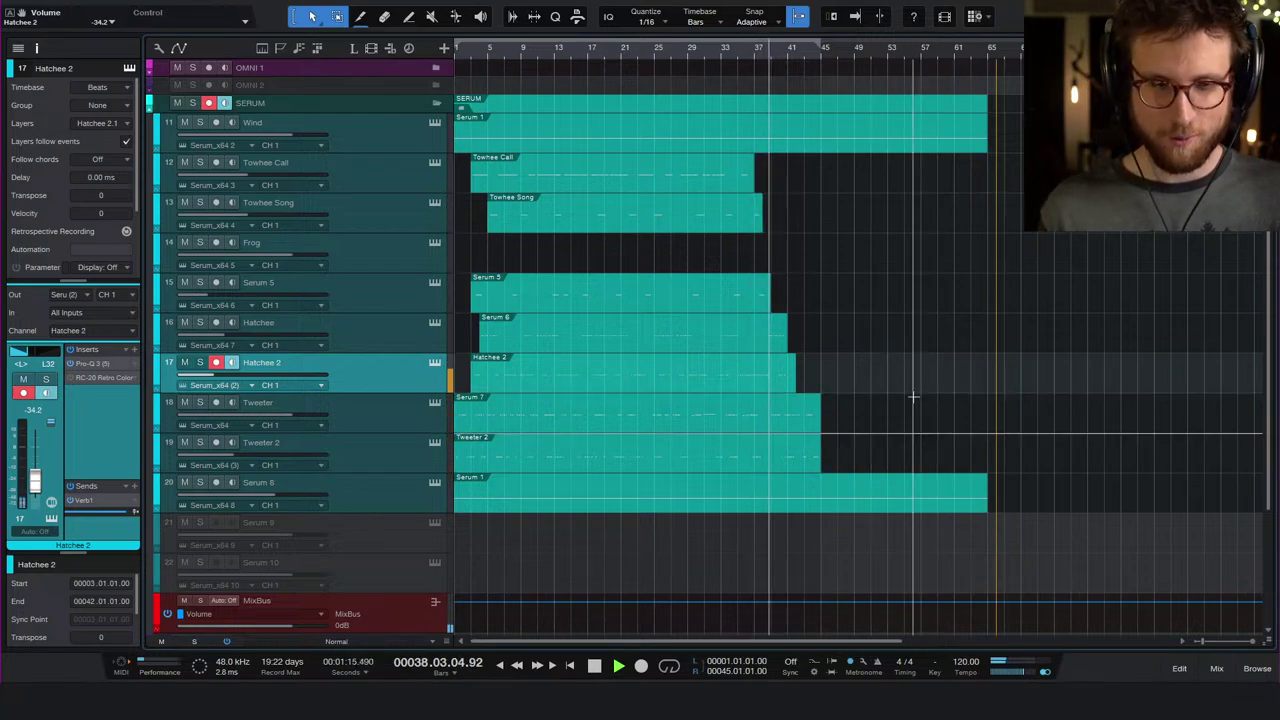
pyautogui.press('f')
pyautogui.press('End')
pyautogui.hotkey('ctrl', 's')
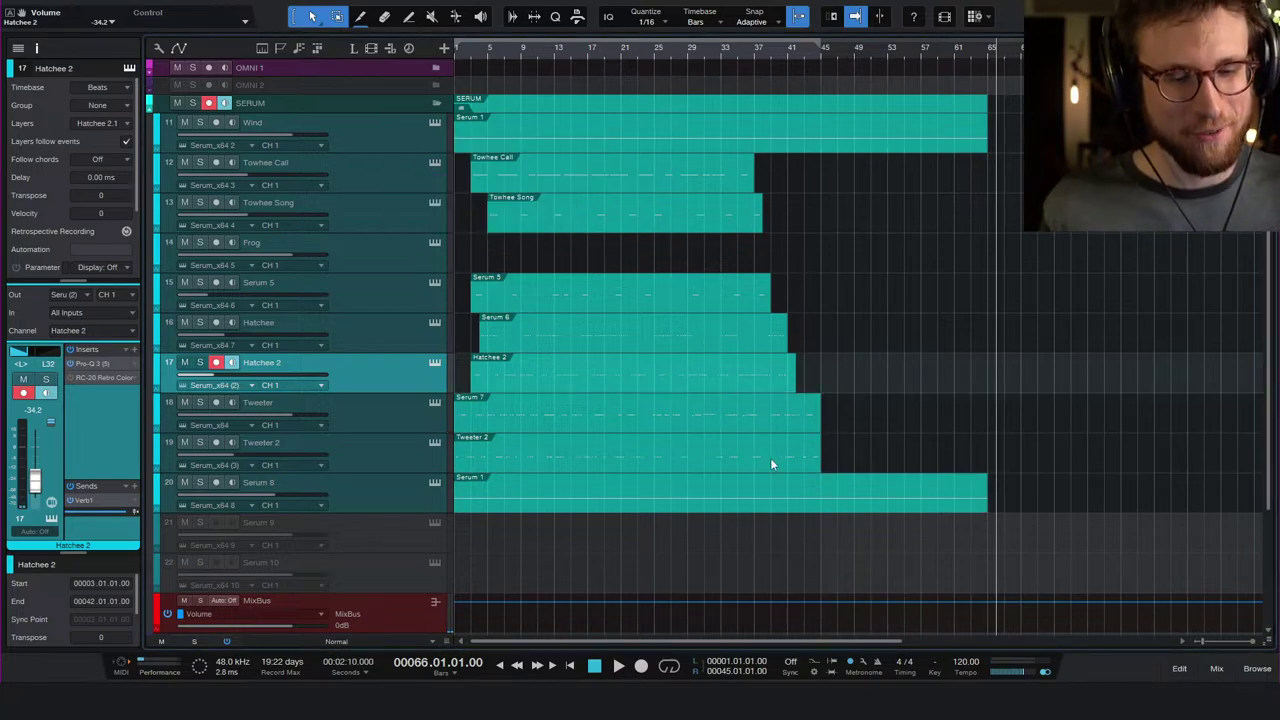
# - Draw a curved MixBus volume fade-out from 0 dB near bar 40 to silence at about bar 46.3, and save the song
pyautogui.scroll(2, 790, 550)
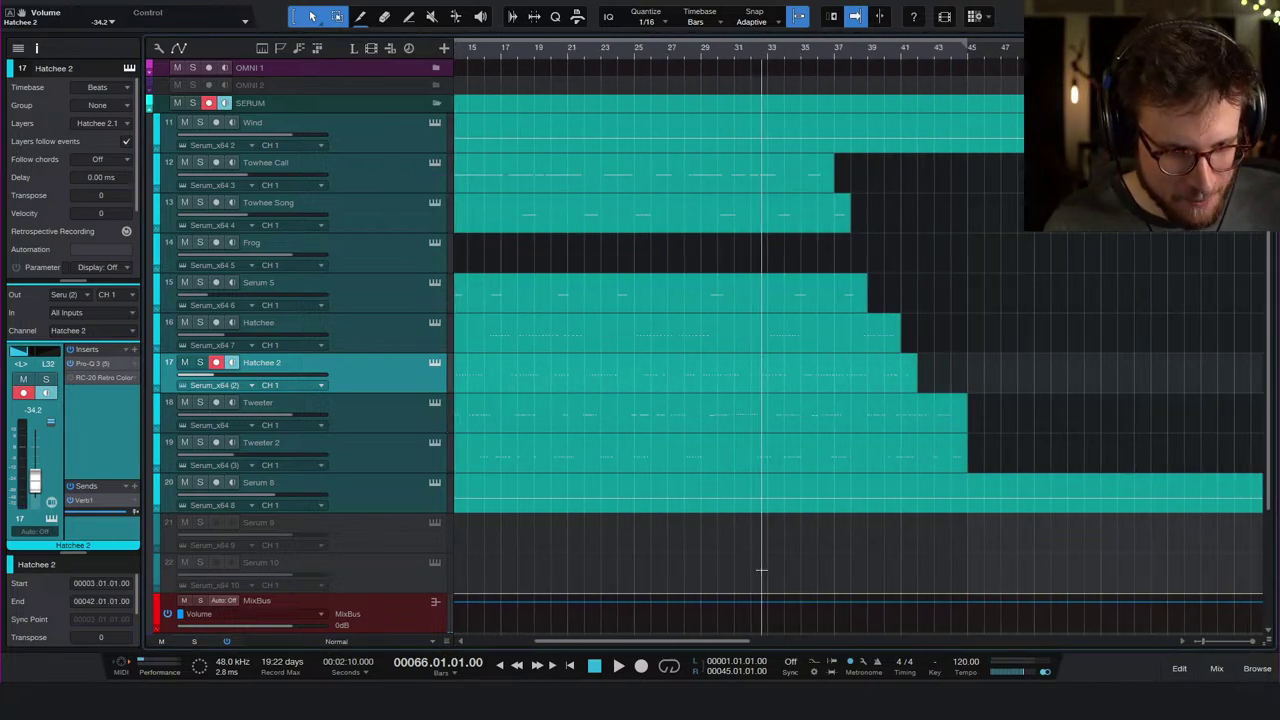
pyautogui.hscroll(-1, 762, 570)
pyautogui.click(831, 50)
pyautogui.press('space')
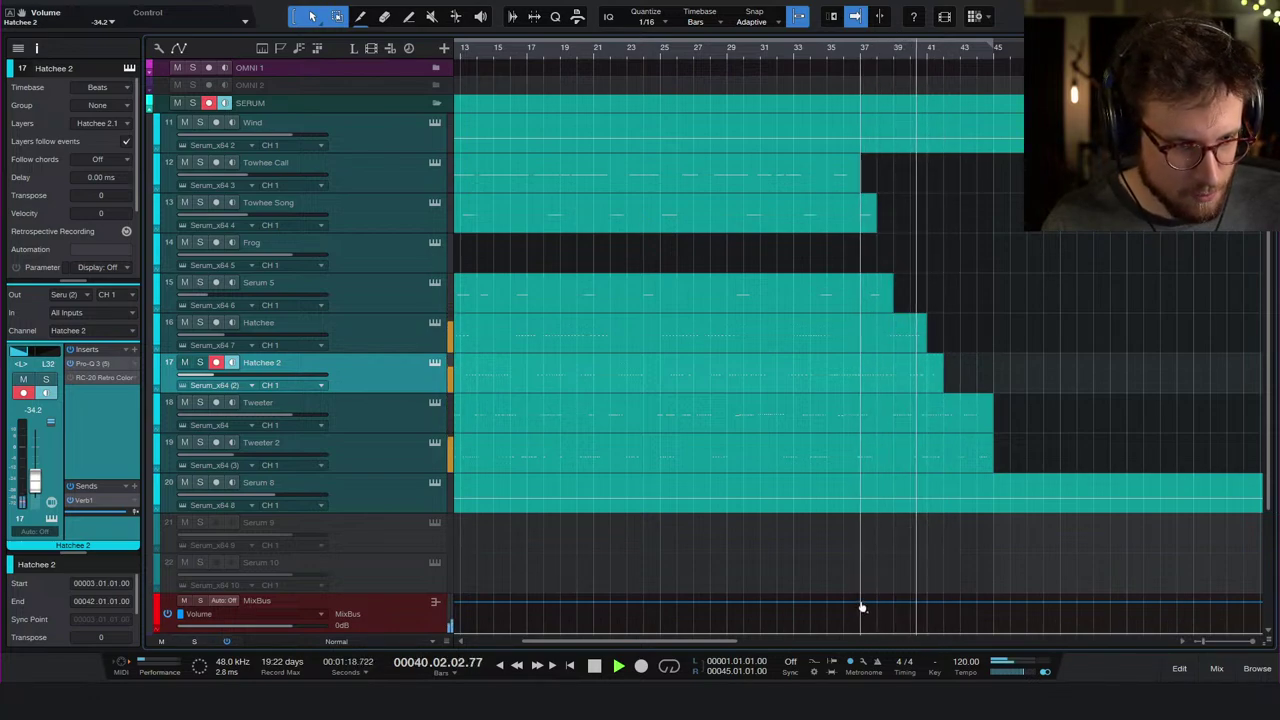
pyautogui.click(921, 608)
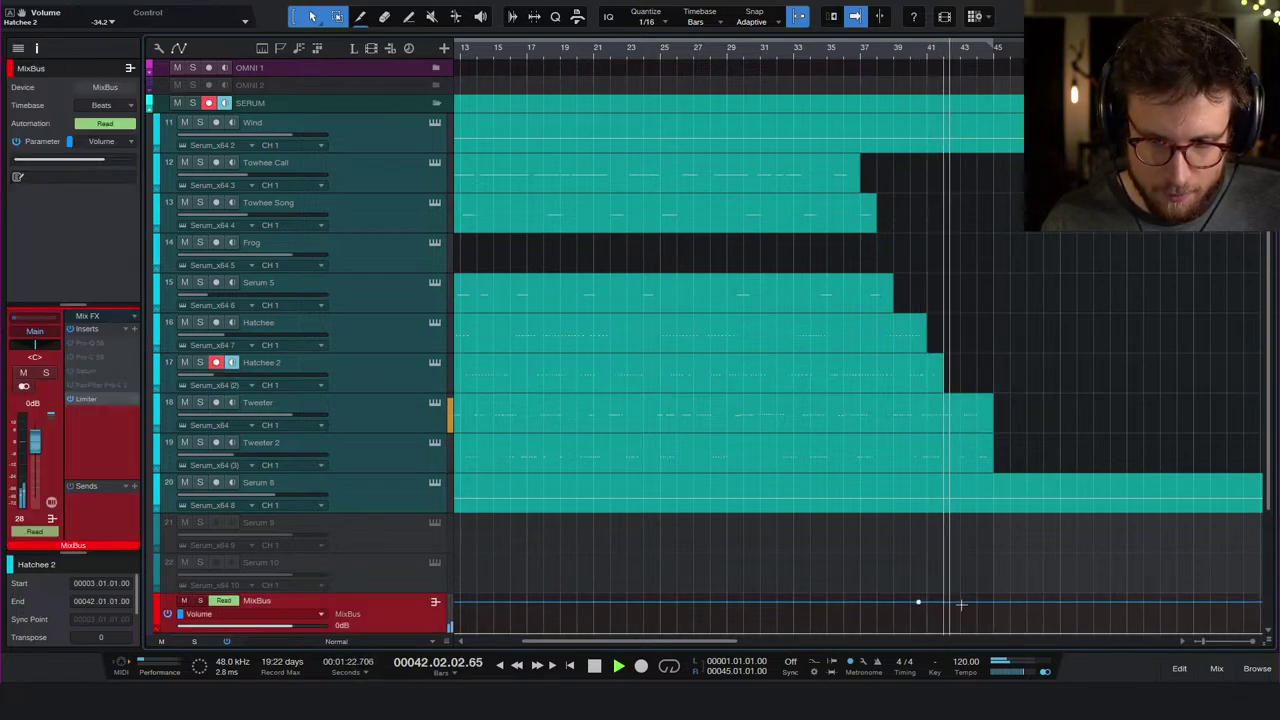
pyautogui.moveTo(1014, 608); pyautogui.dragTo(1016, 624)
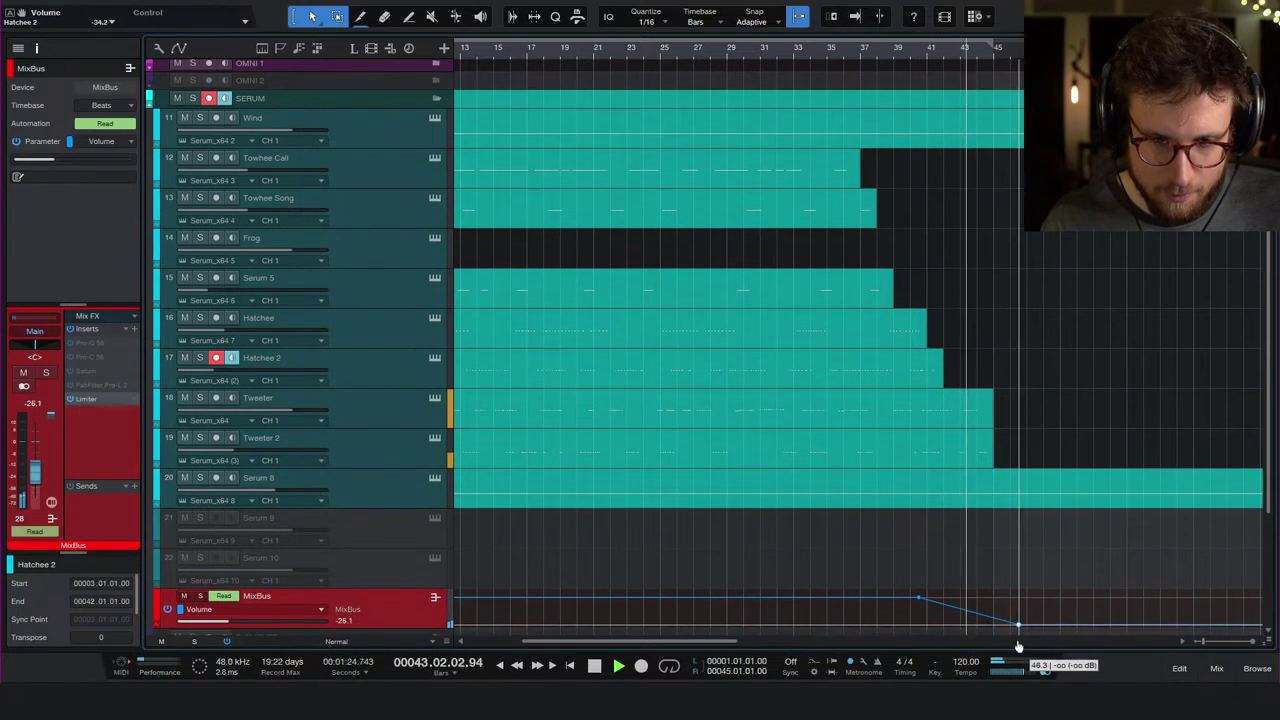
pyautogui.click(971, 608)
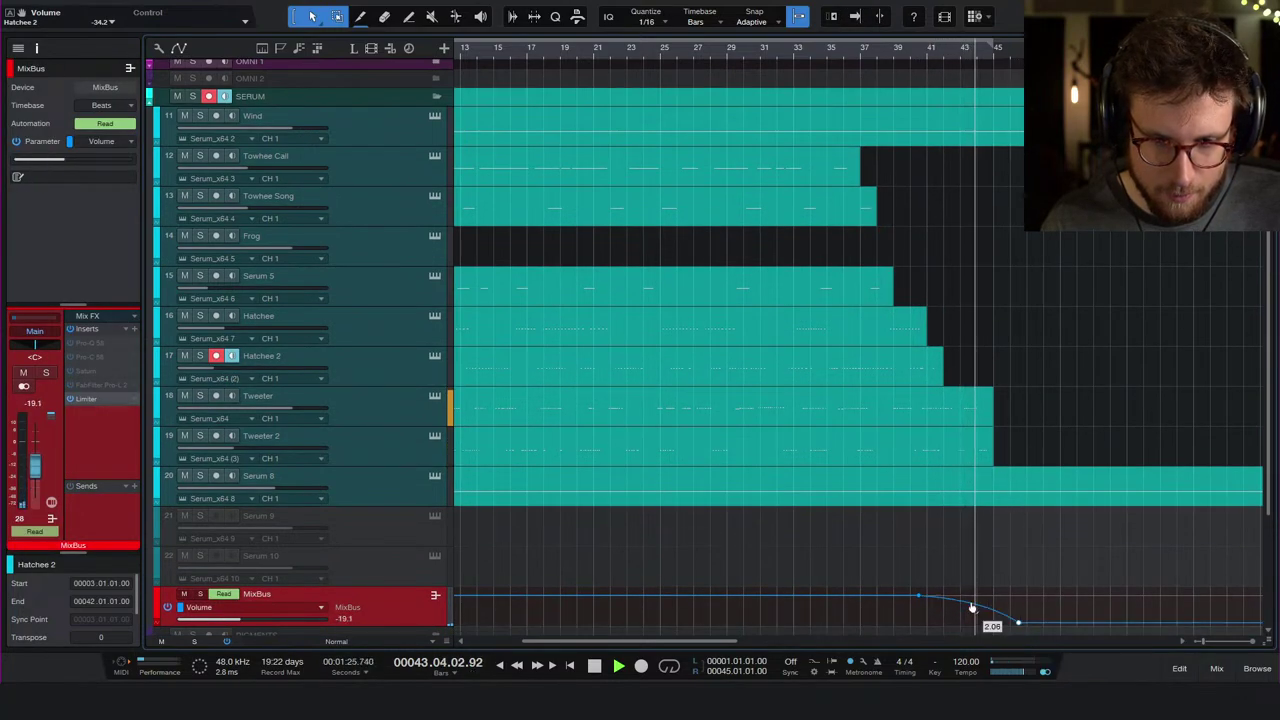
pyautogui.click(906, 60)
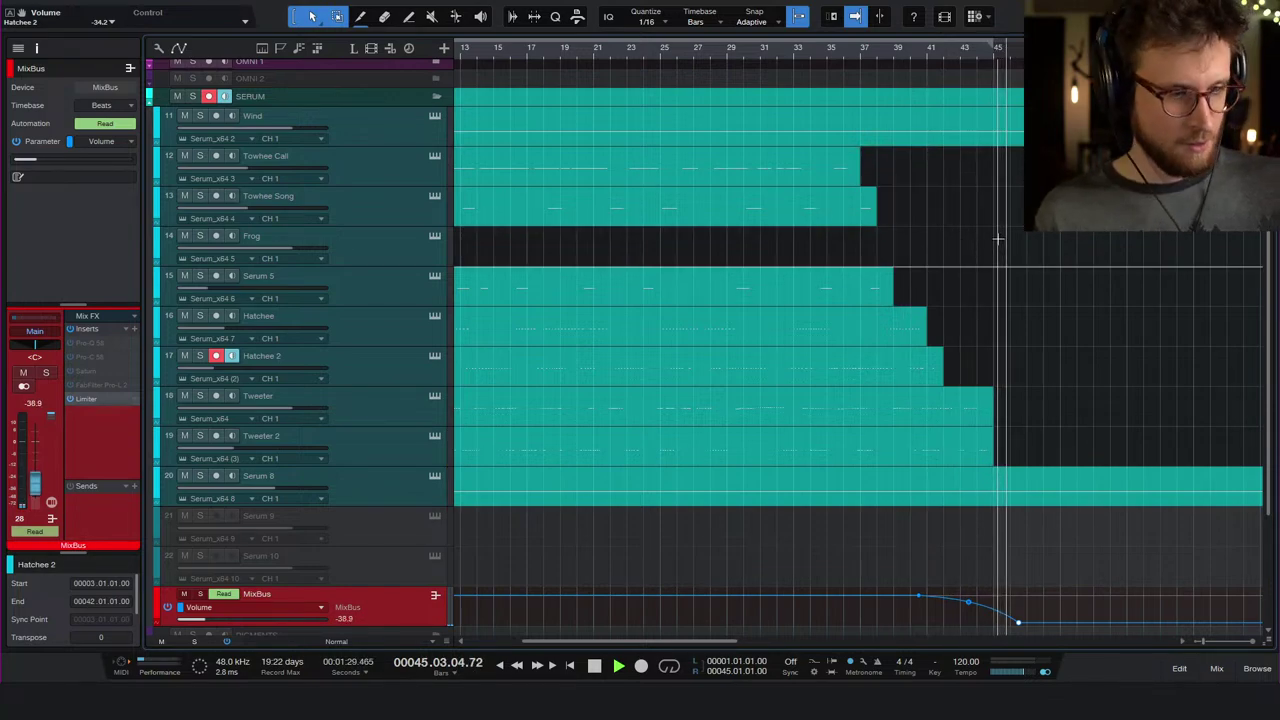
pyautogui.press('space')
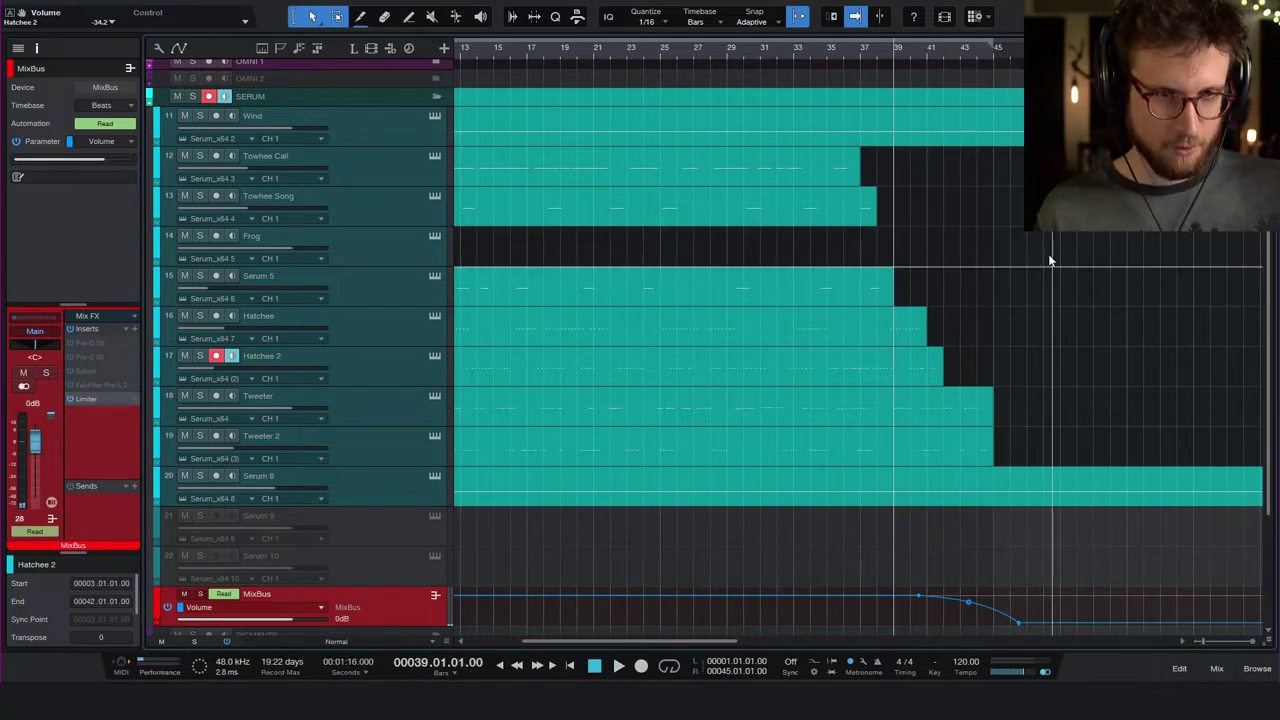
pyautogui.hotkey('ctrl', 's')
# - Add volume automation to Serum 8 that fades in from bar 1 to -4.8 dB at bar 5, and play it back
pyautogui.hscroll(-5, 1014, 234)
pyautogui.press('Home')
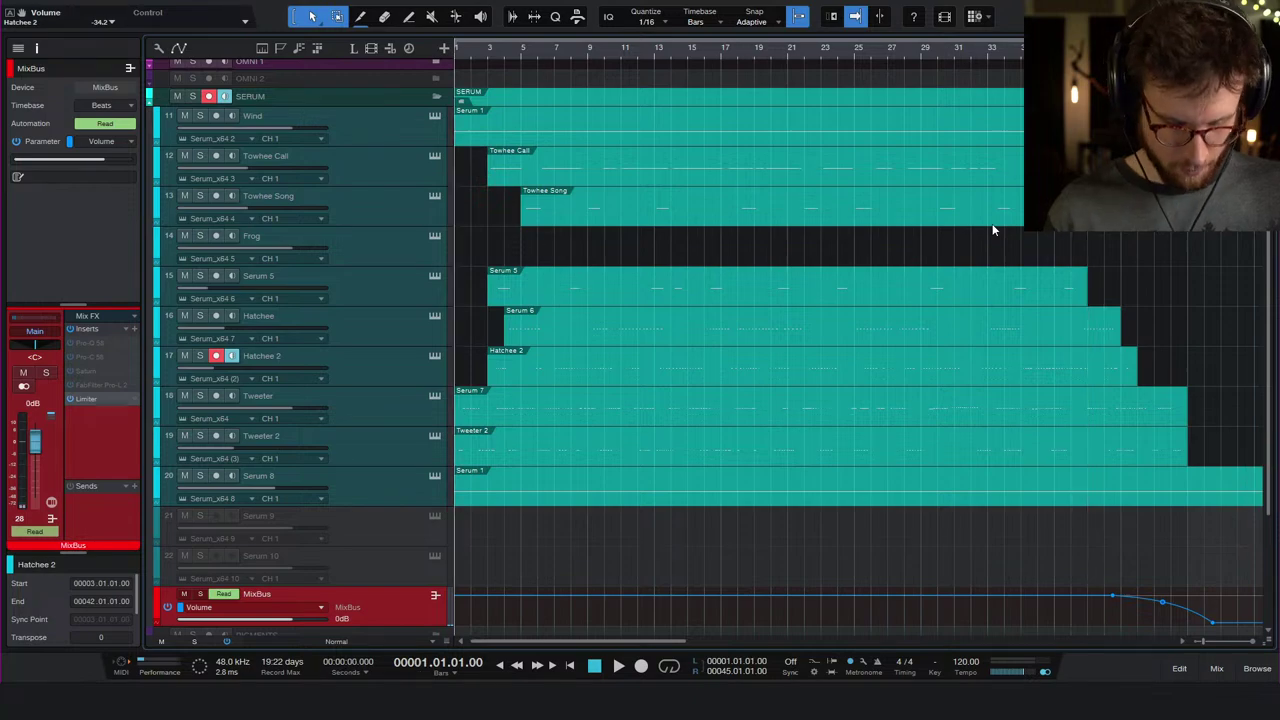
pyautogui.press('space')
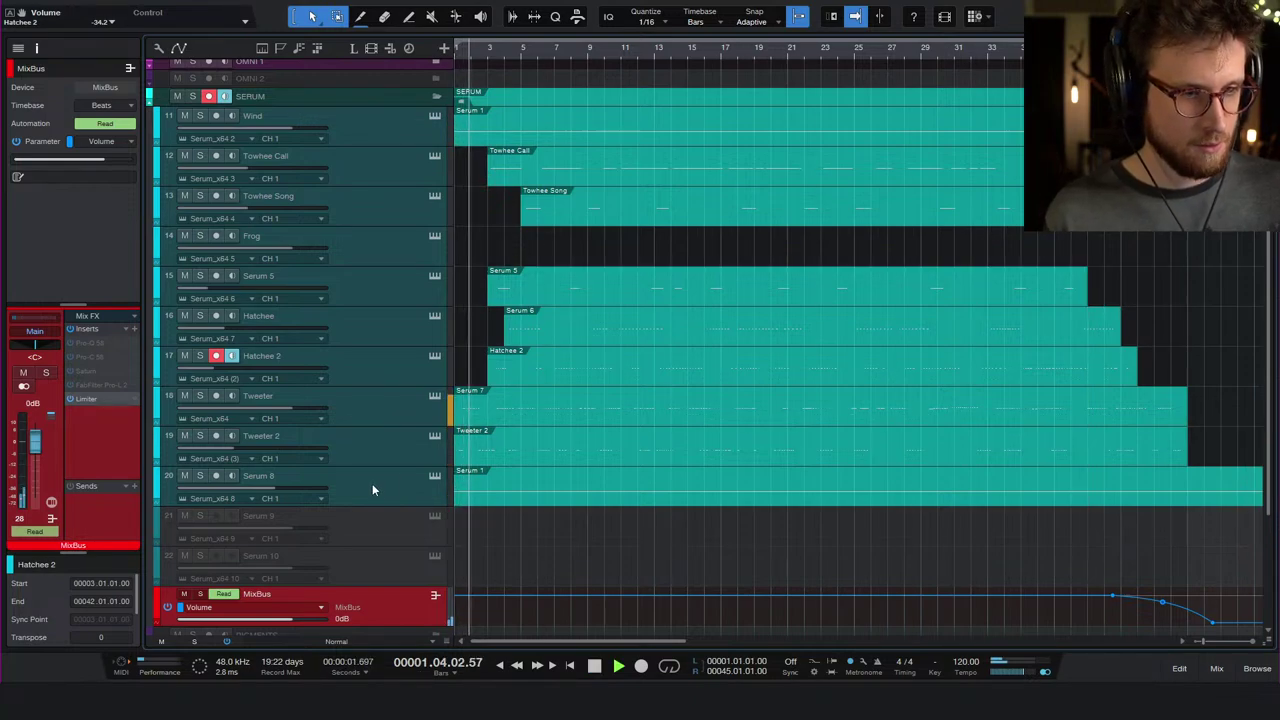
pyautogui.click(420, 500)
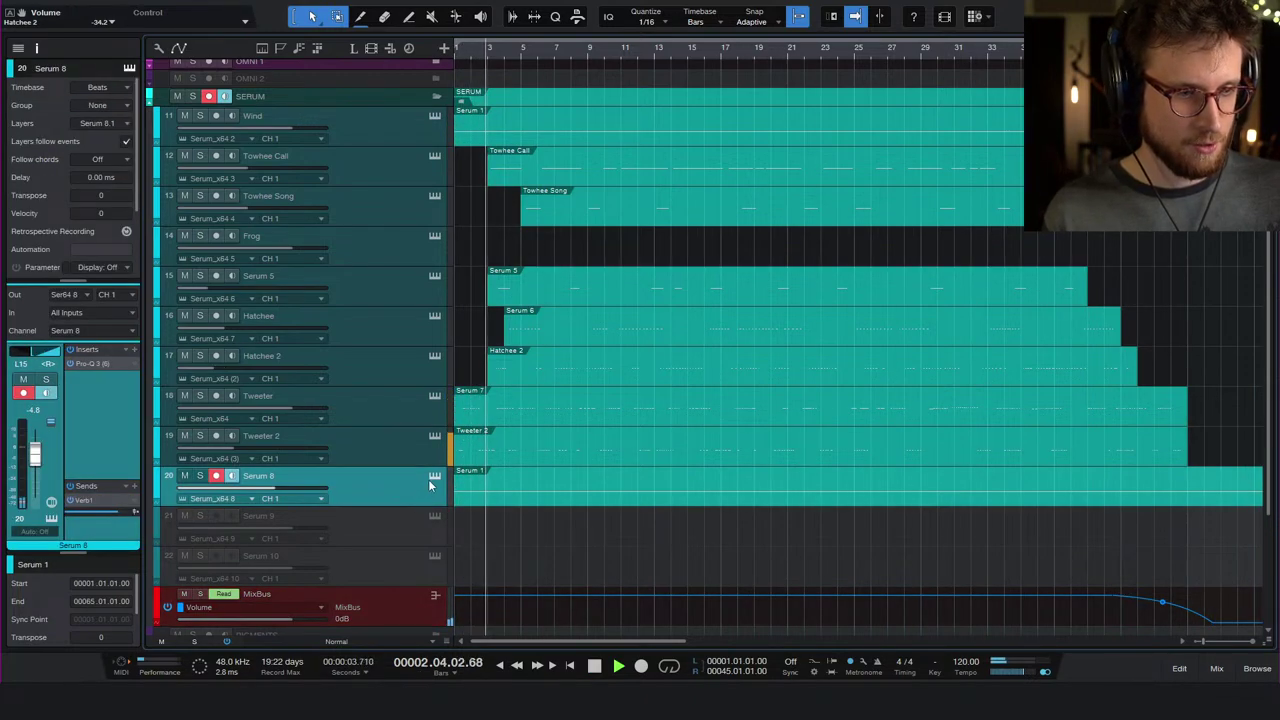
pyautogui.press('space')
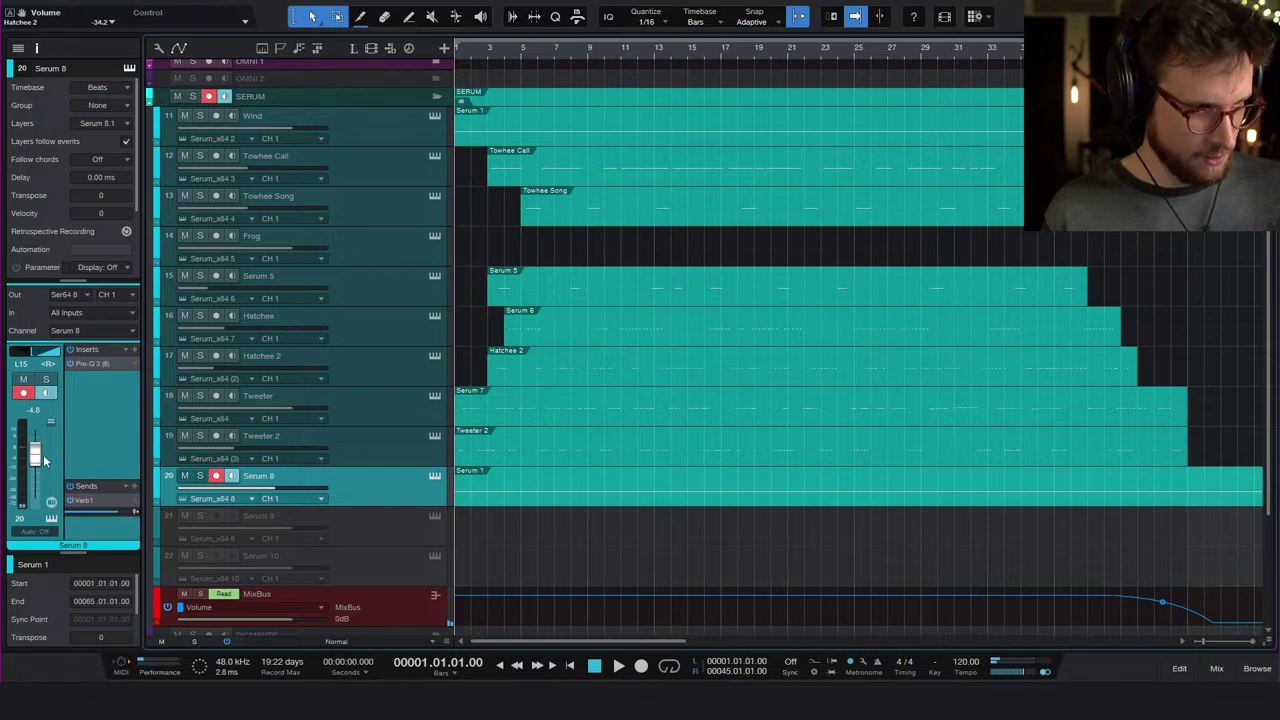
pyautogui.rightClick(34, 452)
pyautogui.click(77, 497)
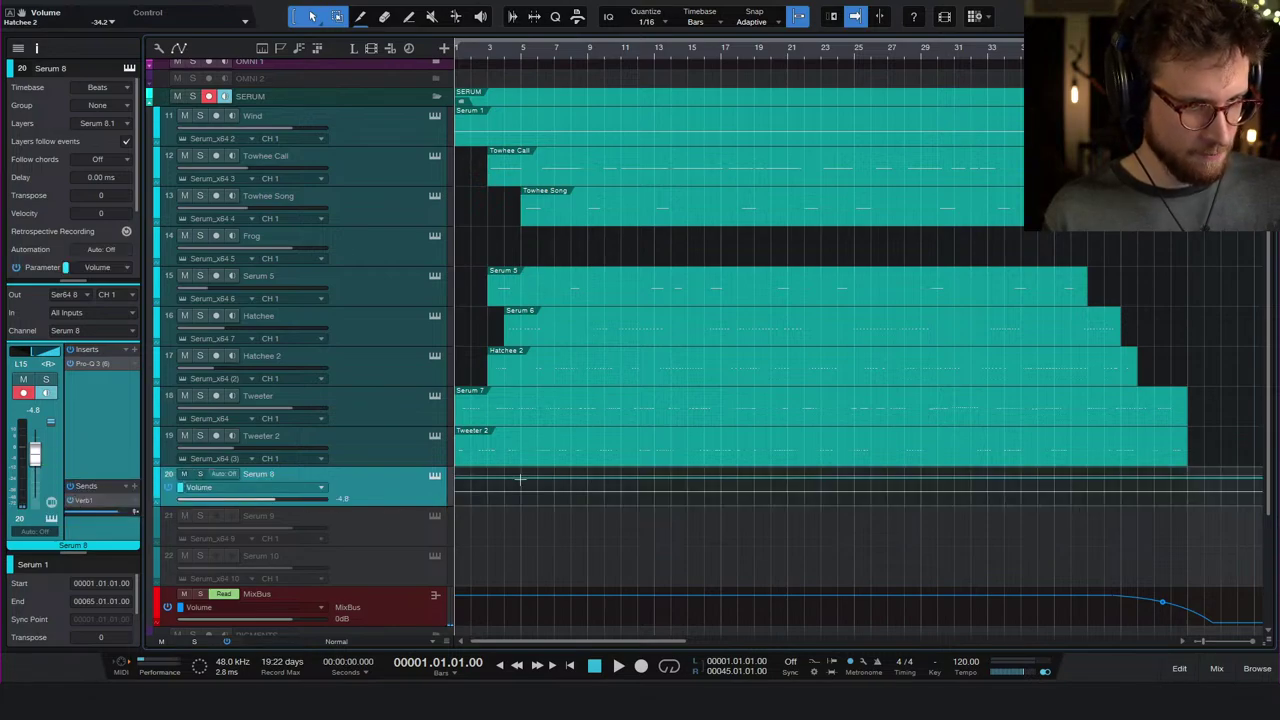
pyautogui.click(522, 484)
pyautogui.click(458, 503)
pyautogui.press('space')
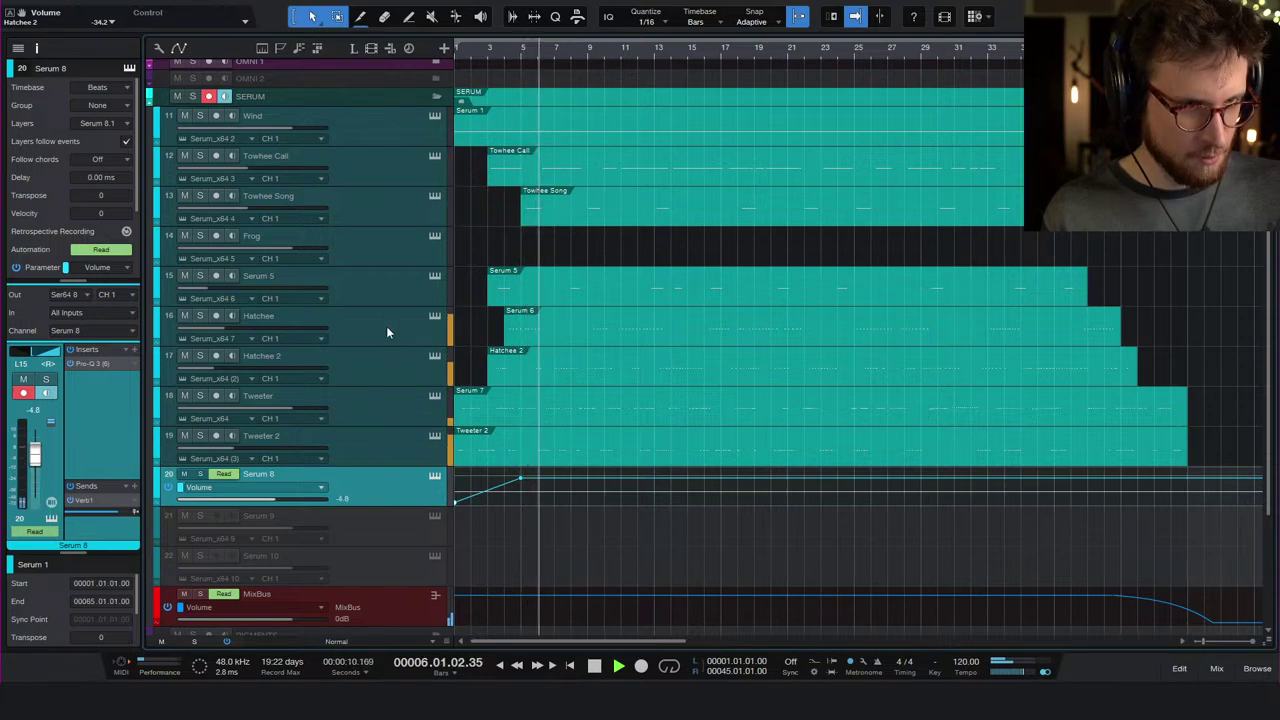
# - Lower Serum 5's volume to -42.4 dB and Tweeter's volume to -5.2 dB
pyautogui.click(388, 290)
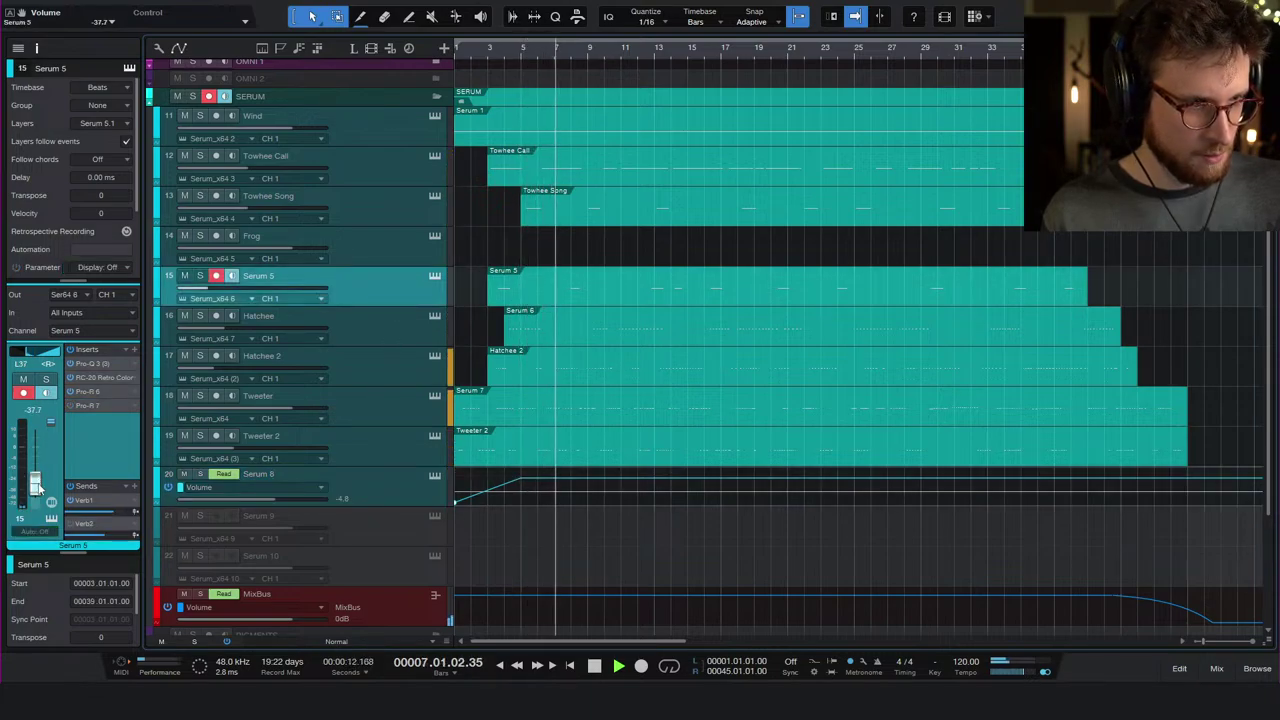
pyautogui.moveTo(40, 484); pyautogui.dragTo(35, 489)
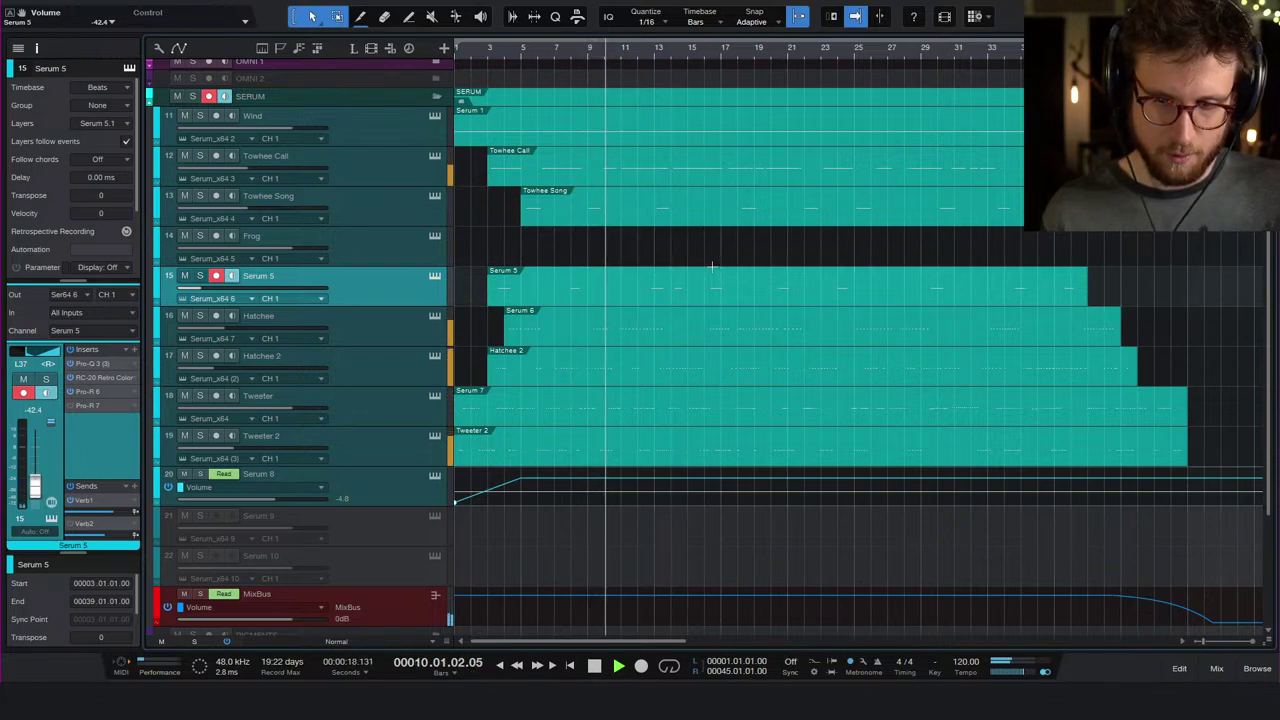
pyautogui.hscroll(3, 838, 382)
pyautogui.scroll(-3, 362, 288)
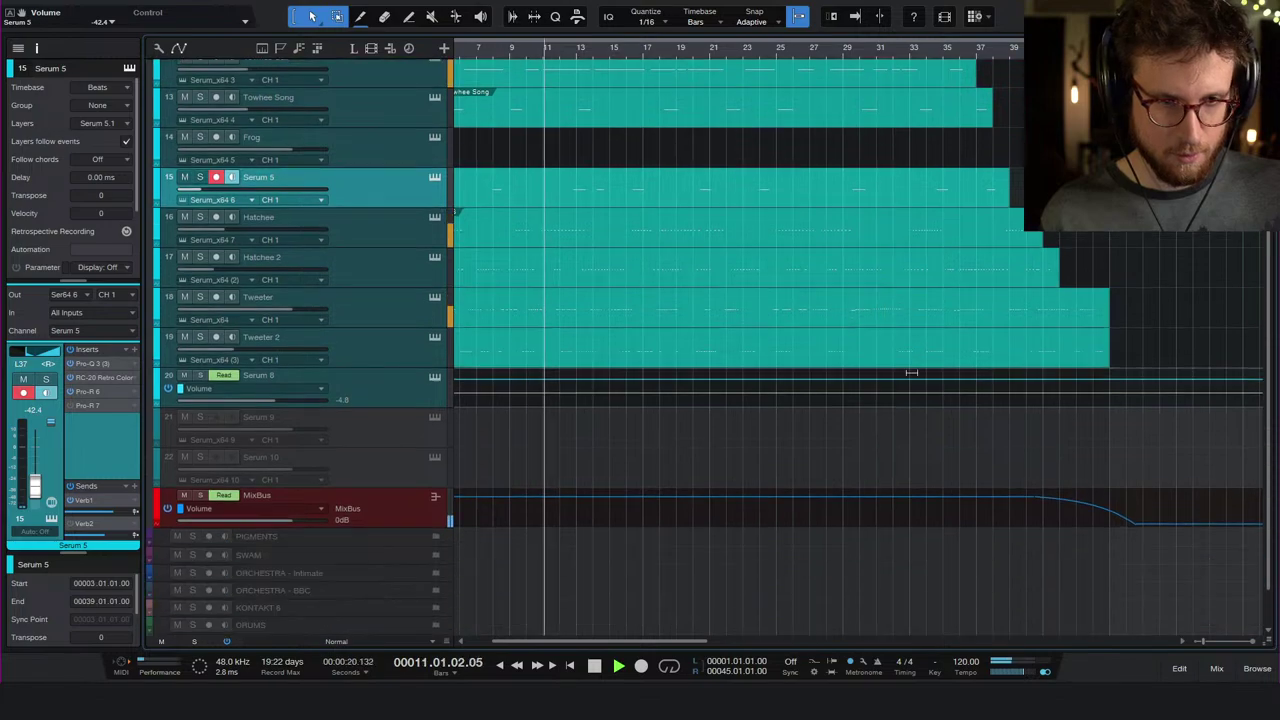
pyautogui.click(363, 306)
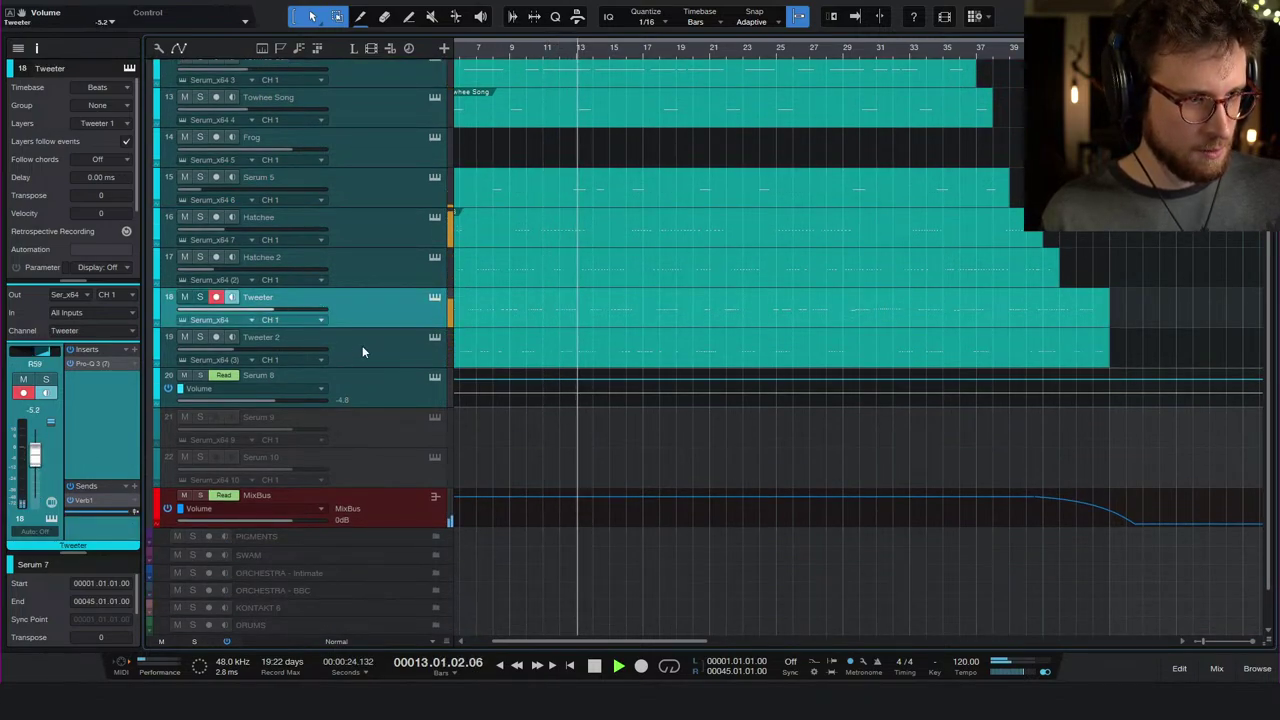
pyautogui.click(1213, 670)
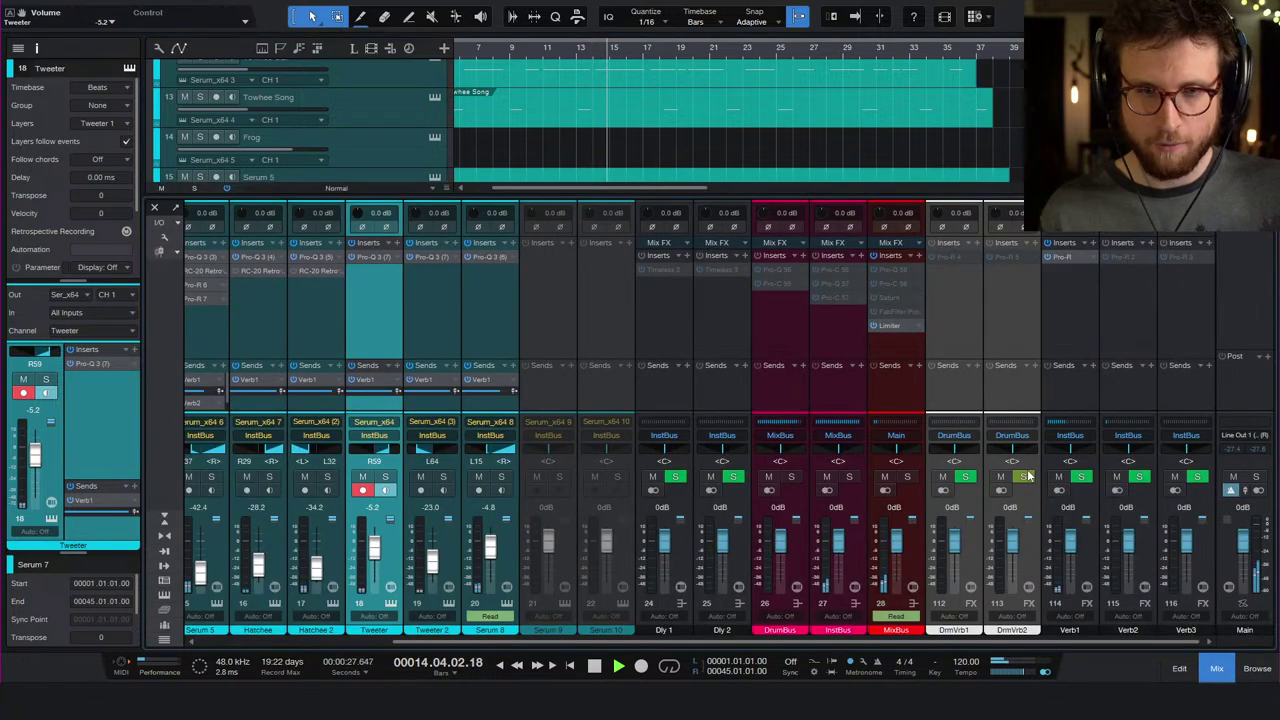
# - Raise the MixBus Limiter's input gain first to 9.18 dB and finally to 12.15 dB during playback, and save the song
pyautogui.click(889, 326)
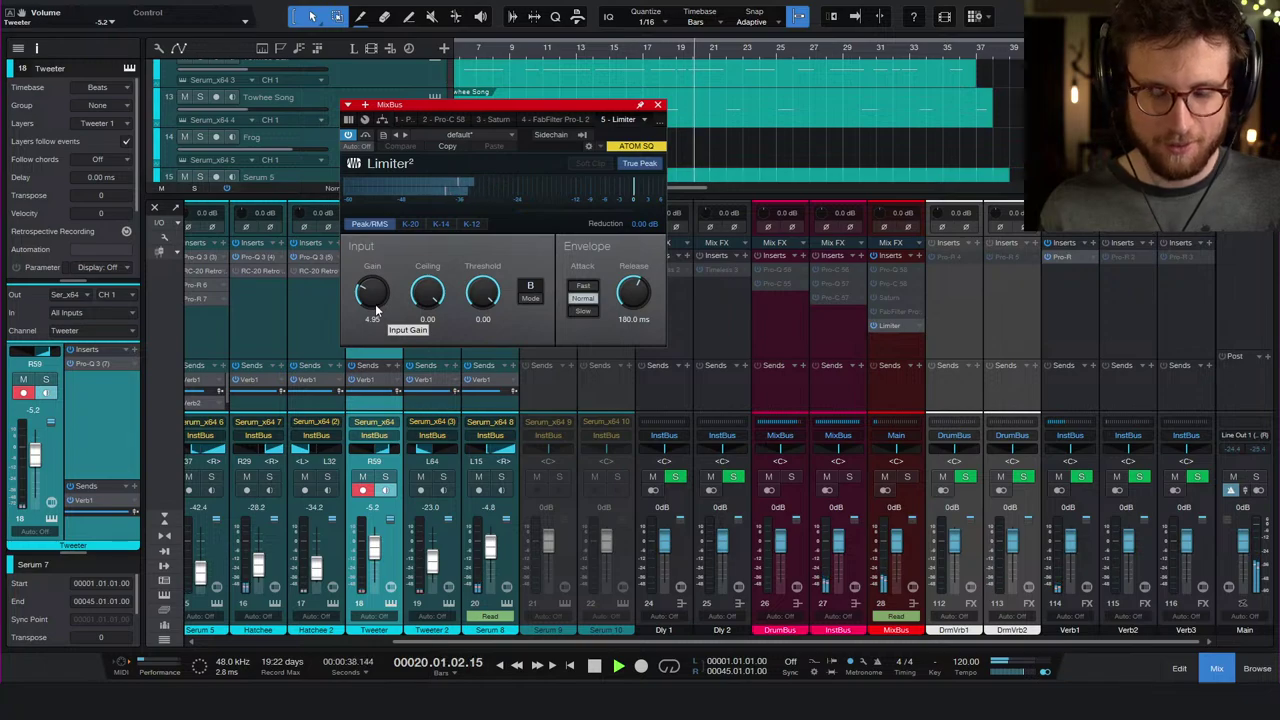
pyautogui.moveTo(378, 292); pyautogui.dragTo(378, 263)
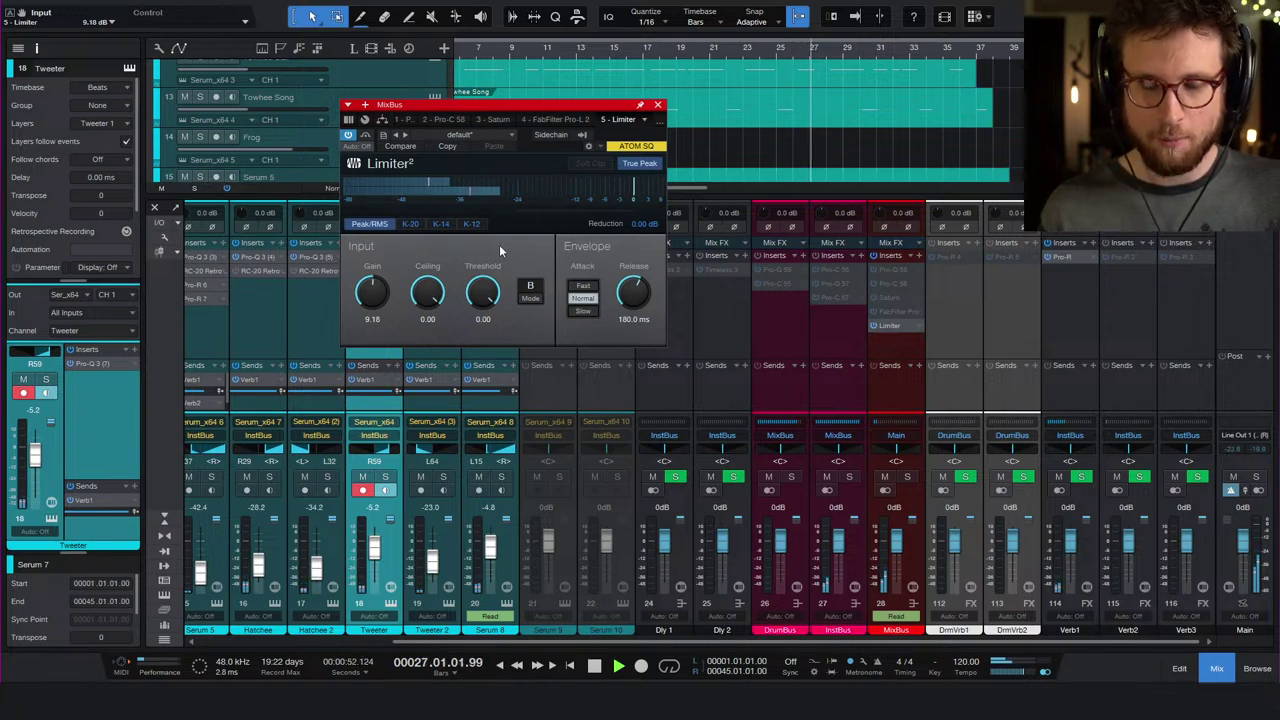
pyautogui.press('space')
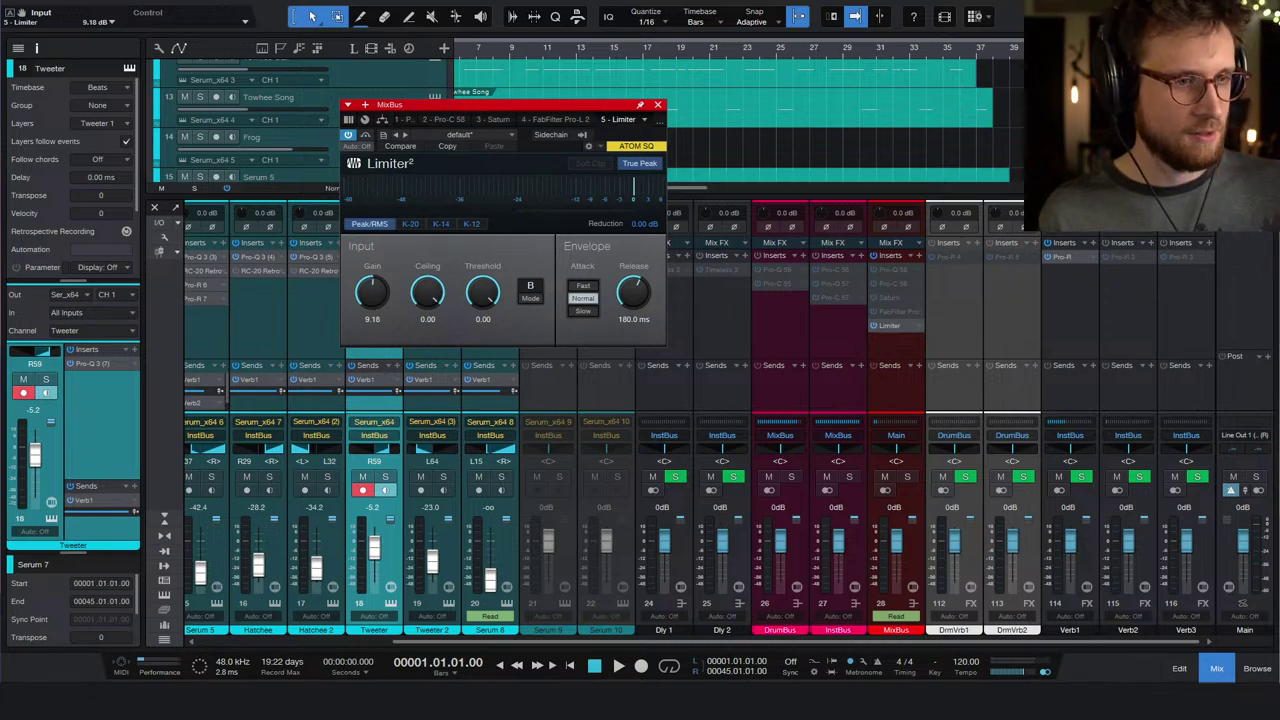
pyautogui.press('space')
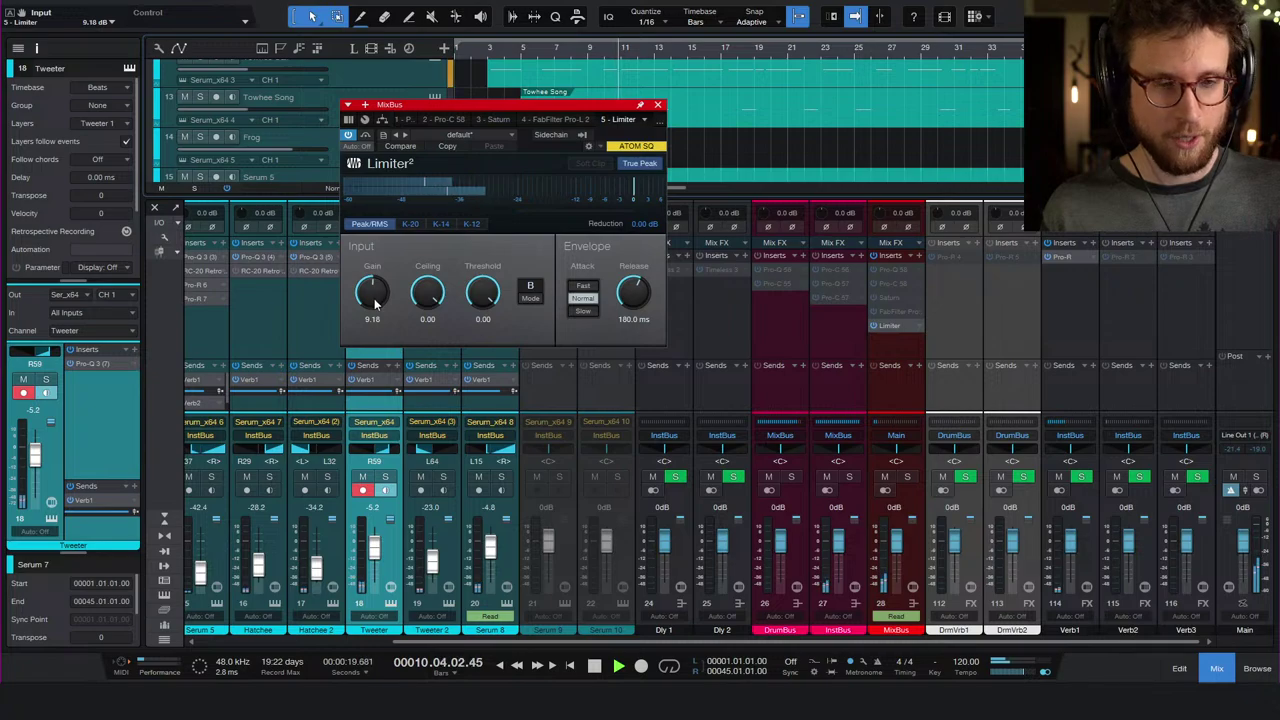
pyautogui.moveTo(373, 306); pyautogui.dragTo(371, 297)
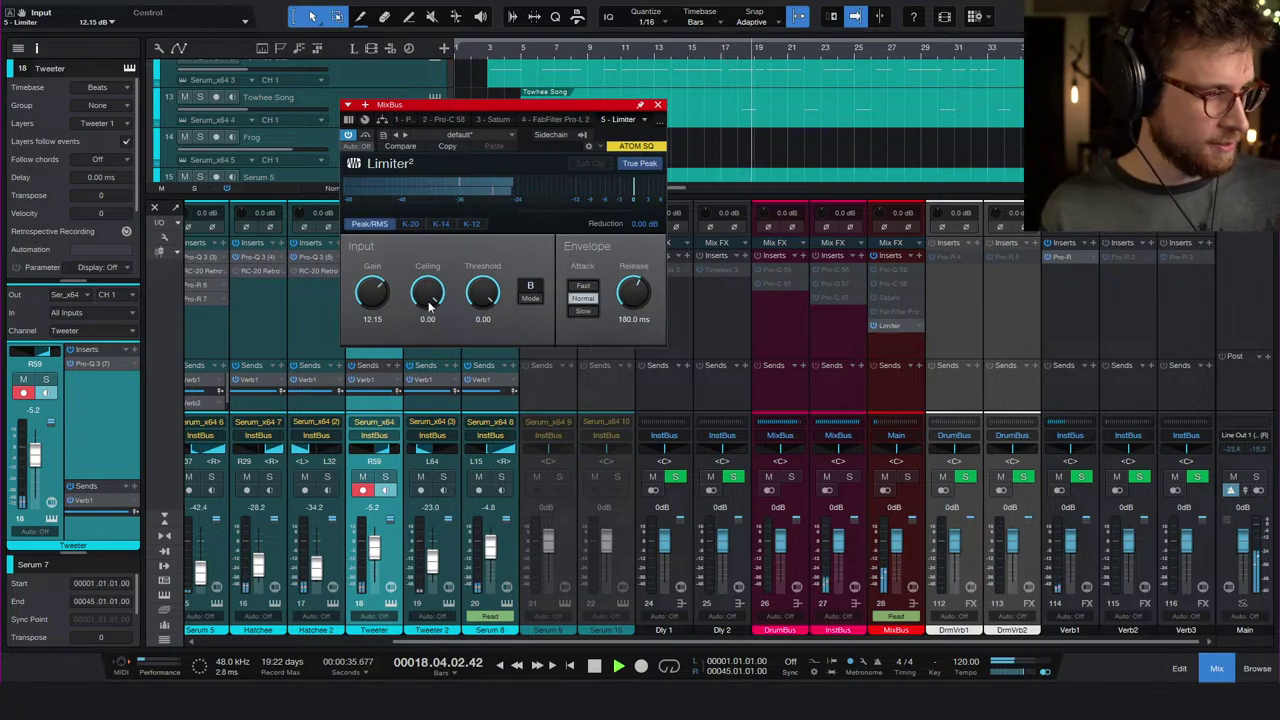
pyautogui.click(658, 107)
pyautogui.press('space')
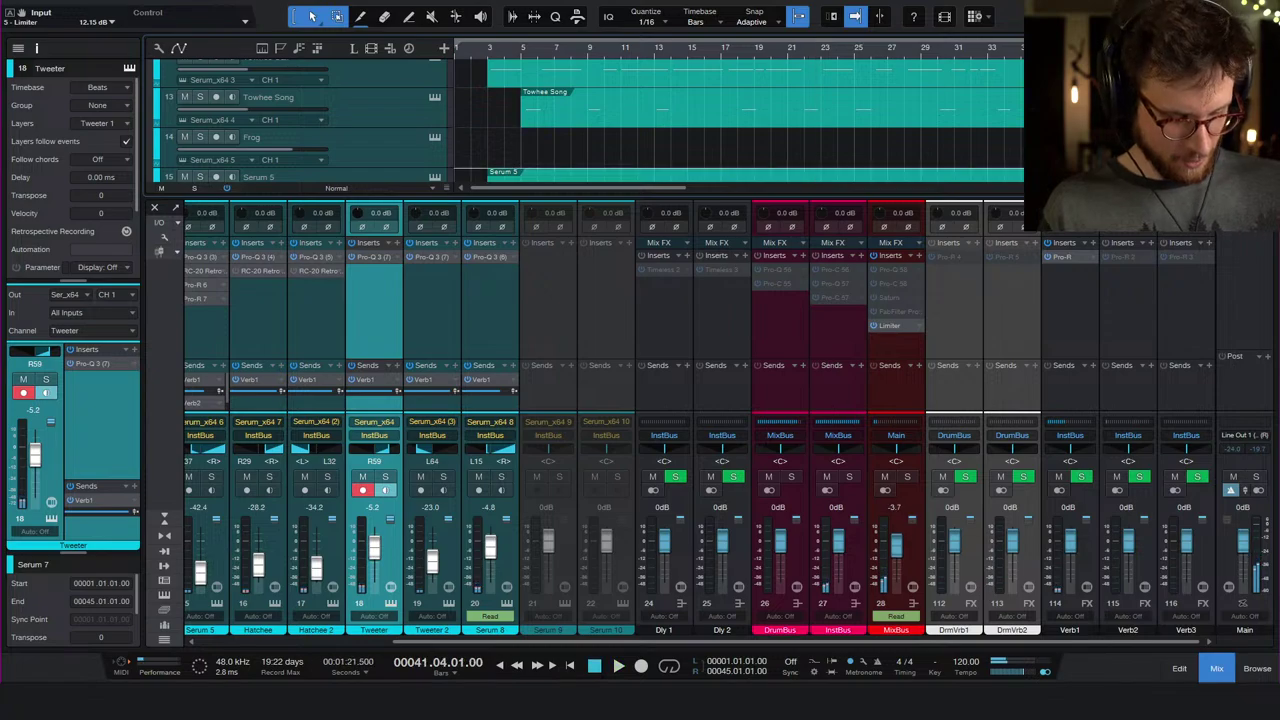
pyautogui.hotkey('ctrl', 's')
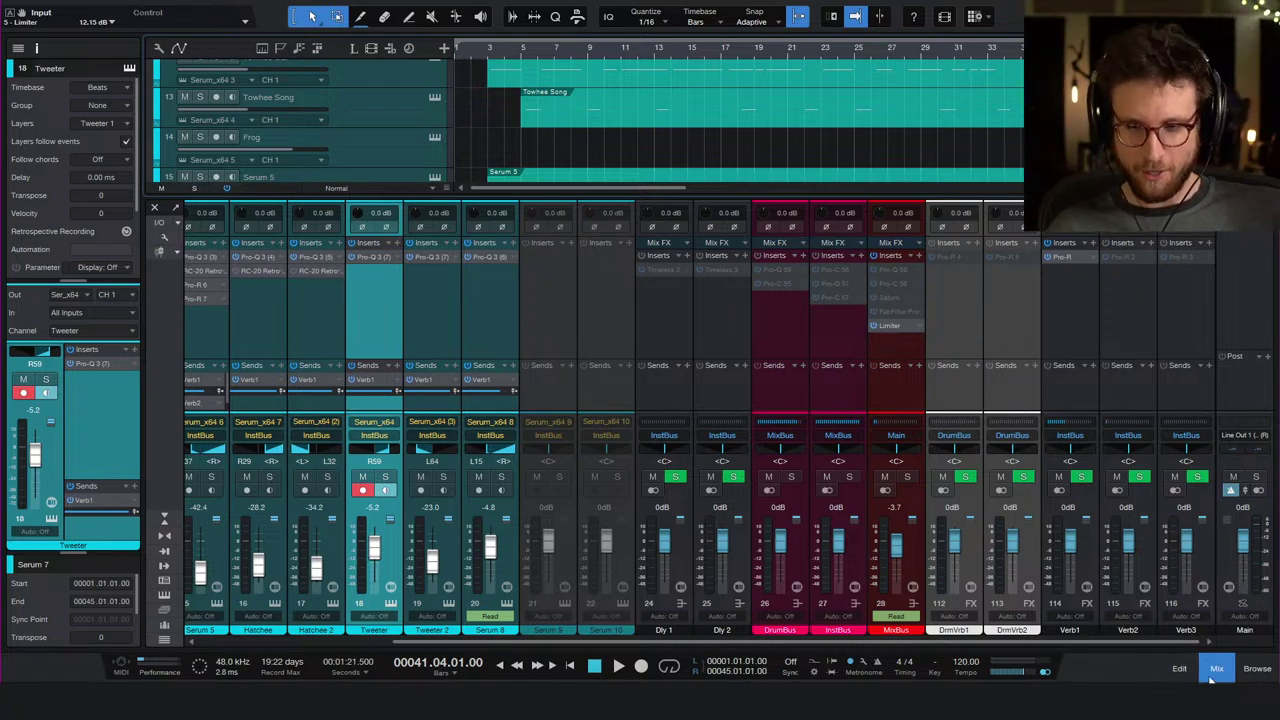
pyautogui.click(1062, 257)
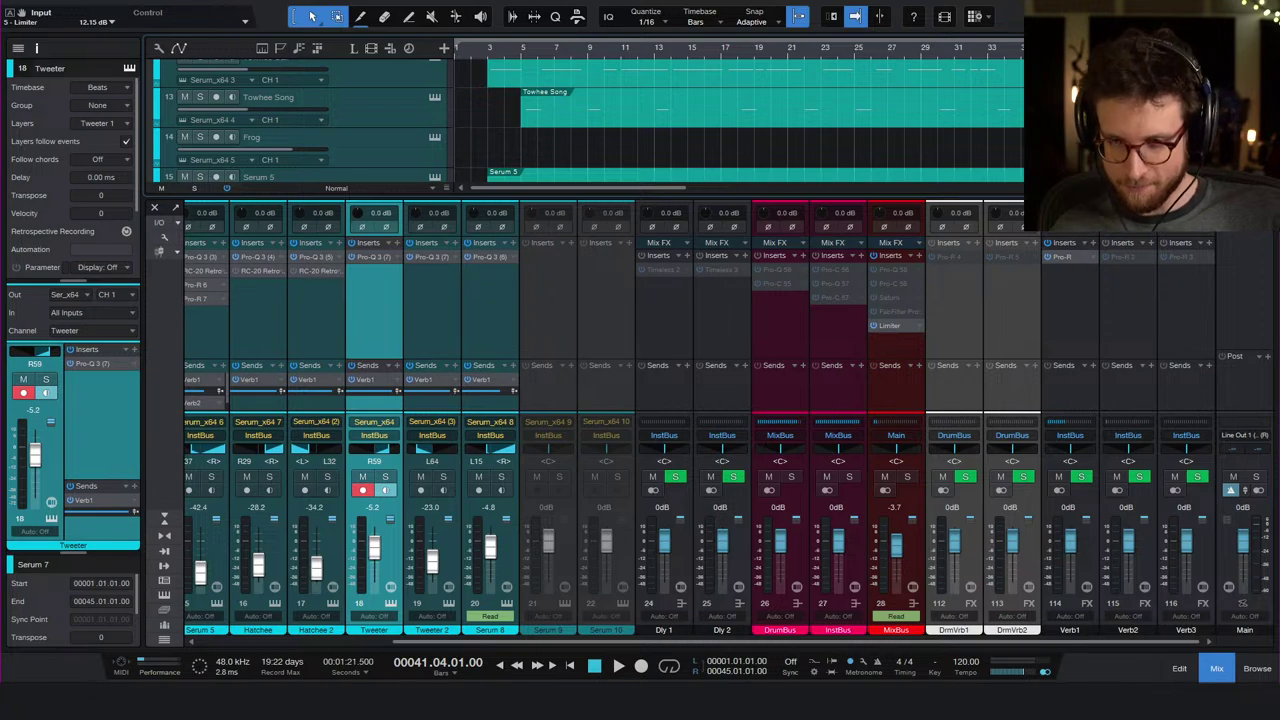